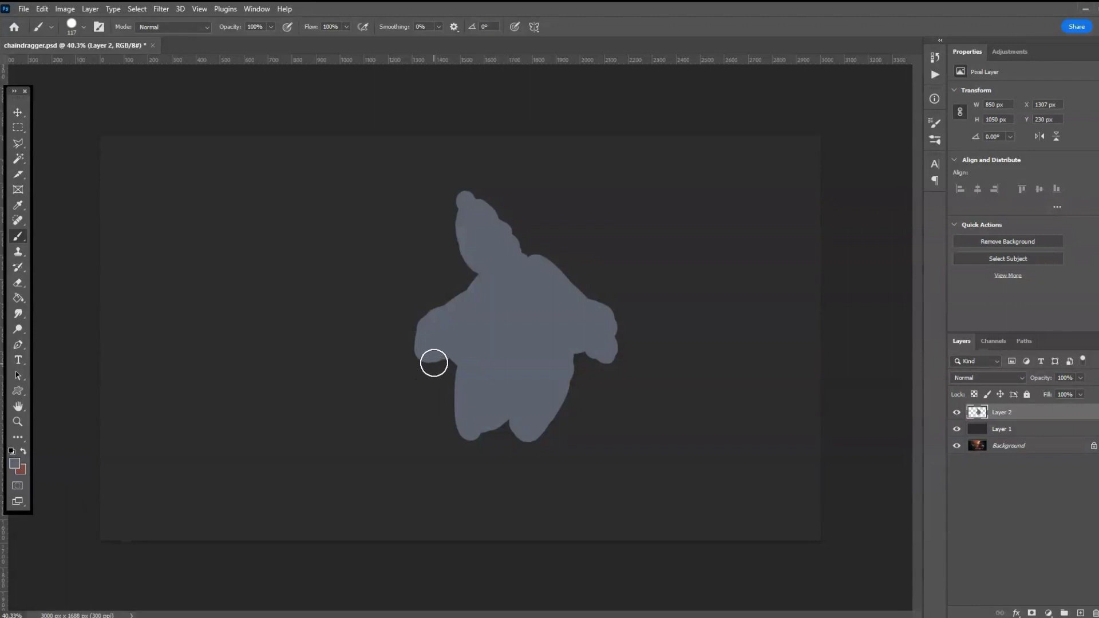
- Paint thick arms reaching out and down to both sides, ending in a right fist
{"action": "mouse_move", "coordinate": [433, 348]}
{"action": "left_mouse_down"}
{"action": "mouse_move", "coordinate": [392, 372]}
{"action": "mouse_move", "coordinate": [407, 372]}
{"action": "left_mouse_up"}
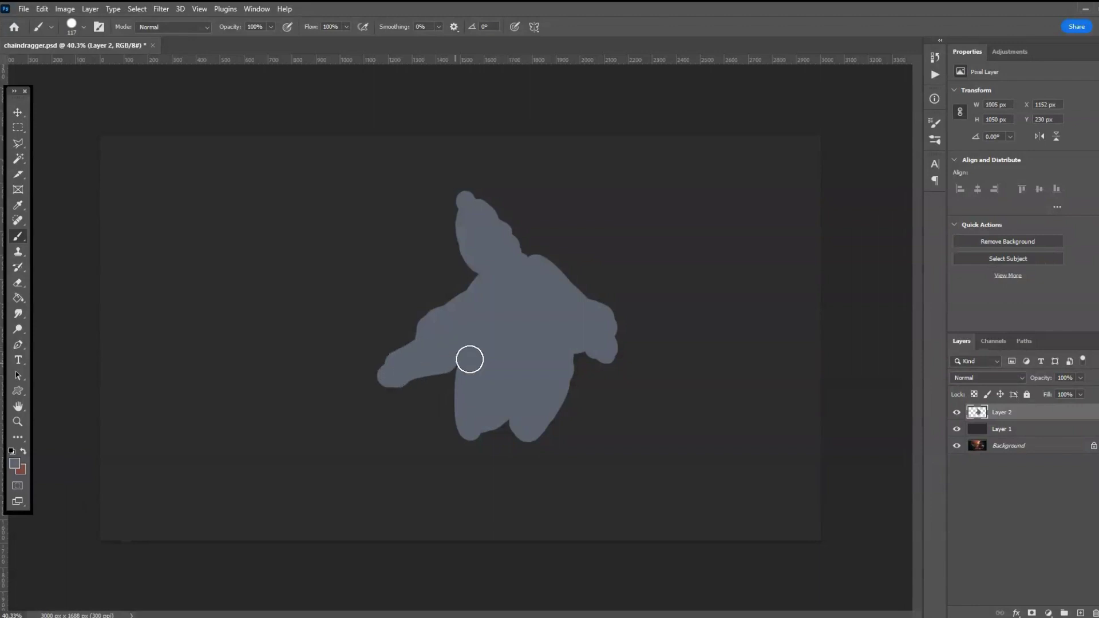
{"action": "mouse_move", "coordinate": [574, 336]}
{"action": "left_mouse_down"}
{"action": "mouse_move", "coordinate": [636, 363]}
{"action": "mouse_move", "coordinate": [587, 330]}
{"action": "mouse_move", "coordinate": [546, 277]}
{"action": "mouse_move", "coordinate": [589, 284]}
{"action": "mouse_move", "coordinate": [546, 270]}
{"action": "mouse_move", "coordinate": [582, 281]}
{"action": "mouse_move", "coordinate": [633, 338]}
{"action": "left_mouse_up"}
{"action": "mouse_move", "coordinate": [442, 346]}
{"action": "left_mouse_down"}
{"action": "mouse_move", "coordinate": [391, 359]}
{"action": "mouse_move", "coordinate": [431, 317]}
{"action": "mouse_move", "coordinate": [475, 302]}
{"action": "mouse_move", "coordinate": [437, 306]}
{"action": "mouse_move", "coordinate": [503, 276]}
{"action": "mouse_move", "coordinate": [486, 283]}
{"action": "mouse_move", "coordinate": [515, 256]}
{"action": "mouse_move", "coordinate": [497, 202]}
{"action": "mouse_move", "coordinate": [486, 200]}
{"action": "mouse_move", "coordinate": [525, 356]}
{"action": "left_mouse_up"}
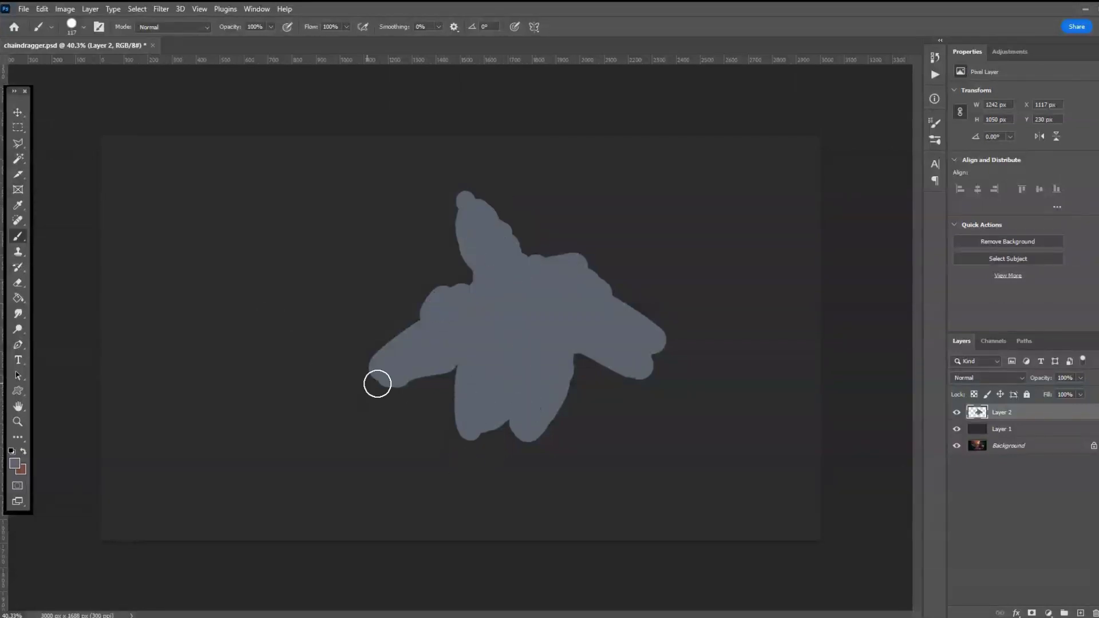
{"action": "mouse_move", "coordinate": [370, 363]}
{"action": "left_mouse_down"}
{"action": "mouse_move", "coordinate": [322, 421]}
{"action": "mouse_move", "coordinate": [393, 381]}
{"action": "mouse_move", "coordinate": [356, 415]}
{"action": "mouse_move", "coordinate": [310, 431]}
{"action": "mouse_move", "coordinate": [324, 452]}
{"action": "mouse_move", "coordinate": [314, 461]}
{"action": "mouse_move", "coordinate": [295, 466]}
{"action": "left_mouse_up"}
{"action": "mouse_move", "coordinate": [658, 372]}
{"action": "left_mouse_down"}
{"action": "mouse_move", "coordinate": [692, 379]}
{"action": "mouse_move", "coordinate": [671, 358]}
{"action": "mouse_move", "coordinate": [716, 411]}
{"action": "mouse_move", "coordinate": [679, 387]}
{"action": "mouse_move", "coordinate": [689, 419]}
{"action": "mouse_move", "coordinate": [661, 394]}
{"action": "mouse_move", "coordinate": [710, 414]}
{"action": "mouse_move", "coordinate": [689, 394]}
{"action": "mouse_move", "coordinate": [727, 452]}
{"action": "mouse_move", "coordinate": [705, 449]}
{"action": "mouse_move", "coordinate": [709, 478]}
{"action": "mouse_move", "coordinate": [726, 462]}
{"action": "mouse_move", "coordinate": [735, 469]}
{"action": "mouse_move", "coordinate": [737, 451]}
{"action": "mouse_move", "coordinate": [743, 473]}
{"action": "left_mouse_up"}
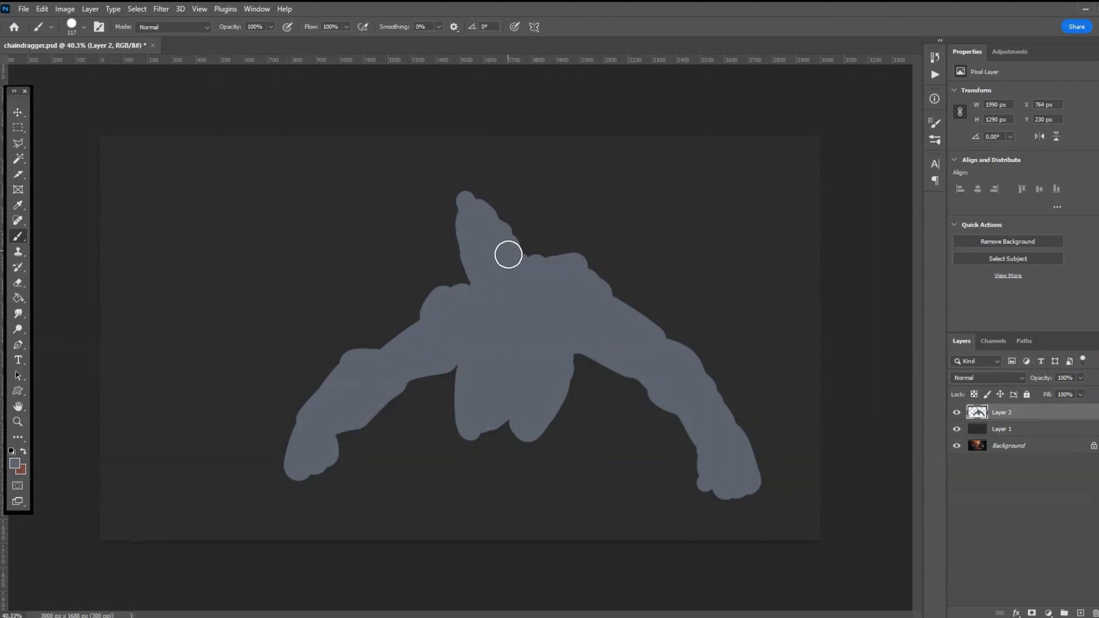
- Widen the lower body and extend it to the canvas bottom, then pick the Smudge tool
{"action": "mouse_move", "coordinate": [483, 387]}
{"action": "left_mouse_down"}
{"action": "mouse_move", "coordinate": [468, 405]}
{"action": "mouse_move", "coordinate": [465, 389]}
{"action": "mouse_move", "coordinate": [449, 429]}
{"action": "mouse_move", "coordinate": [451, 412]}
{"action": "mouse_move", "coordinate": [471, 446]}
{"action": "mouse_move", "coordinate": [484, 420]}
{"action": "mouse_move", "coordinate": [500, 470]}
{"action": "mouse_move", "coordinate": [532, 429]}
{"action": "mouse_move", "coordinate": [540, 501]}
{"action": "left_mouse_up"}
{"action": "mouse_move", "coordinate": [455, 436]}
{"action": "left_mouse_down"}
{"action": "mouse_move", "coordinate": [452, 500]}
{"action": "mouse_move", "coordinate": [423, 484]}
{"action": "mouse_move", "coordinate": [422, 508]}
{"action": "mouse_move", "coordinate": [439, 491]}
{"action": "mouse_move", "coordinate": [458, 552]}
{"action": "mouse_move", "coordinate": [540, 472]}
{"action": "mouse_move", "coordinate": [513, 469]}
{"action": "left_mouse_up"}
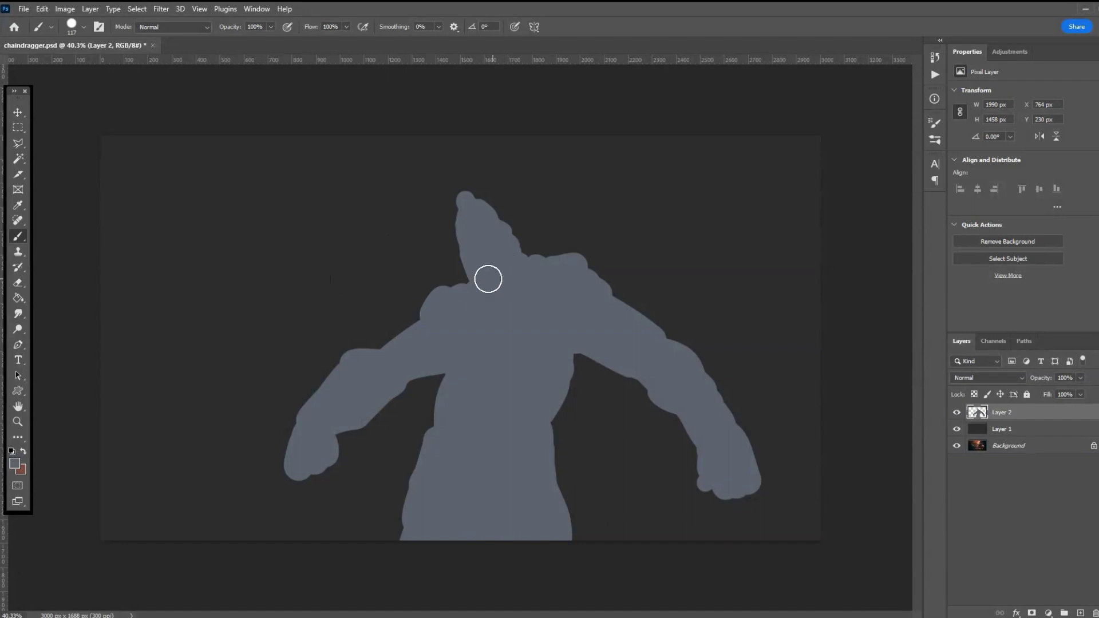
{"action": "left_click", "coordinate": [18, 313]}
{"action": "left_click", "coordinate": [77, 27]}
- Set the Smudge brush to 69 px, square off the pointed head and reshape both shoulders
{"action": "left_click", "coordinate": [88, 64]}
{"action": "mouse_move", "coordinate": [446, 221]}
{"action": "left_mouse_down"}
{"action": "mouse_move", "coordinate": [496, 185]}
{"action": "mouse_move", "coordinate": [411, 216]}
{"action": "mouse_move", "coordinate": [510, 188]}
{"action": "mouse_move", "coordinate": [454, 202]}
{"action": "mouse_move", "coordinate": [512, 206]}
{"action": "left_mouse_up"}
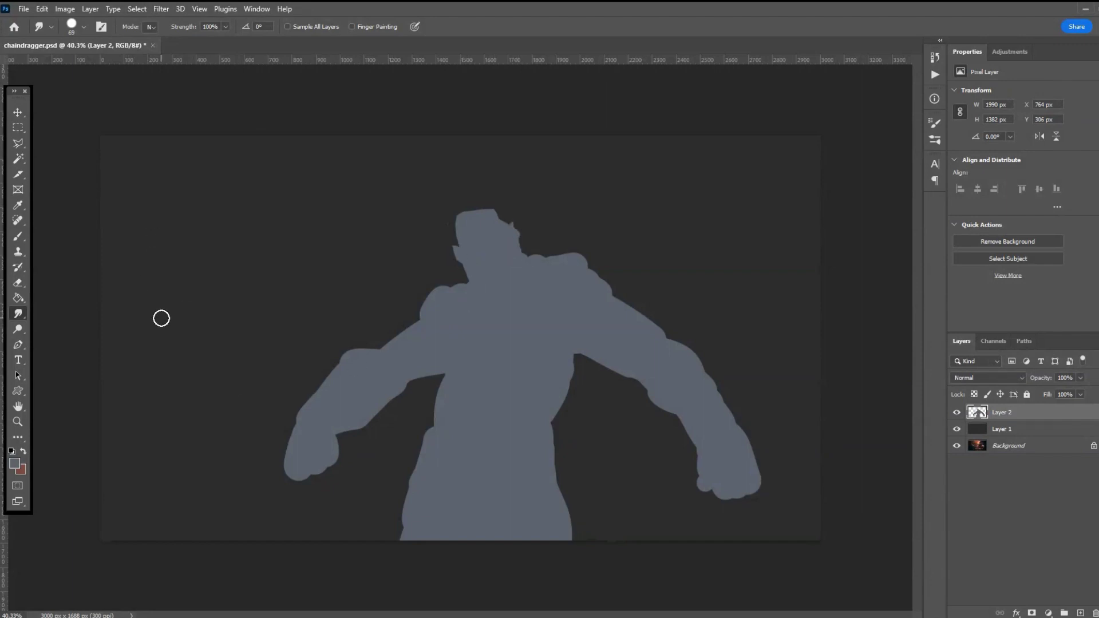
{"action": "left_click_drag", "start_coordinate": [448, 280], "coordinate": [408, 316]}
{"action": "mouse_move", "coordinate": [576, 250]}
{"action": "left_mouse_down"}
{"action": "mouse_move", "coordinate": [649, 312]}
{"action": "mouse_move", "coordinate": [611, 289]}
{"action": "mouse_move", "coordinate": [637, 309]}
{"action": "mouse_move", "coordinate": [653, 363]}
{"action": "mouse_move", "coordinate": [629, 387]}
{"action": "mouse_move", "coordinate": [571, 347]}
{"action": "left_mouse_up"}
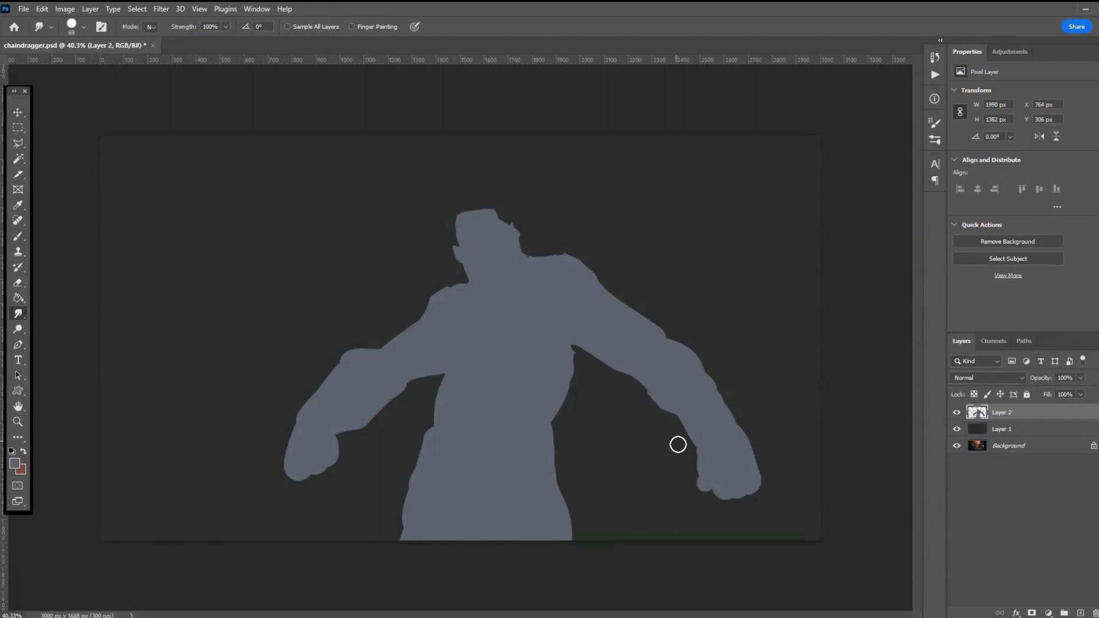
{"action": "mouse_move", "coordinate": [685, 351]}
{"action": "left_mouse_down"}
{"action": "mouse_move", "coordinate": [653, 334]}
{"action": "mouse_move", "coordinate": [655, 357]}
{"action": "left_mouse_up"}
- Sculpt the left arm and fist, notch the right wrist and armpit, then choose the Burn tool
{"action": "mouse_move", "coordinate": [378, 340]}
{"action": "left_mouse_down"}
{"action": "mouse_move", "coordinate": [317, 365]}
{"action": "mouse_move", "coordinate": [340, 358]}
{"action": "mouse_move", "coordinate": [275, 444]}
{"action": "left_mouse_up"}
{"action": "left_click_drag", "start_coordinate": [307, 388], "coordinate": [262, 488]}
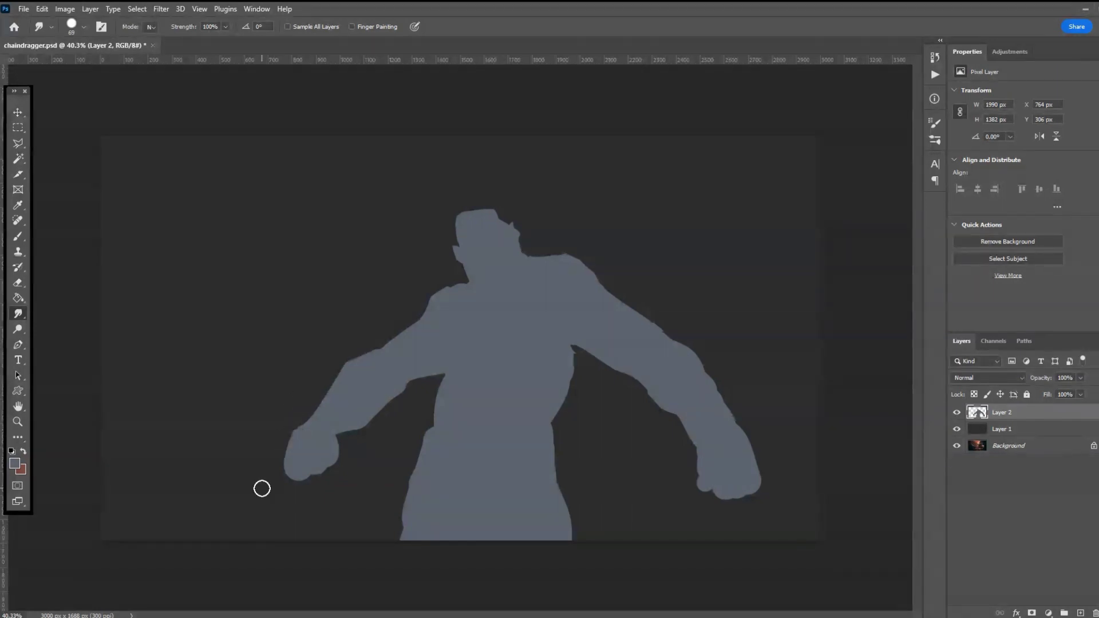
{"action": "mouse_move", "coordinate": [322, 451]}
{"action": "left_mouse_down"}
{"action": "mouse_move", "coordinate": [305, 475]}
{"action": "mouse_move", "coordinate": [344, 422]}
{"action": "mouse_move", "coordinate": [372, 420]}
{"action": "mouse_move", "coordinate": [358, 441]}
{"action": "mouse_move", "coordinate": [402, 407]}
{"action": "left_mouse_up"}
{"action": "left_click_drag", "start_coordinate": [340, 425], "coordinate": [397, 393]}
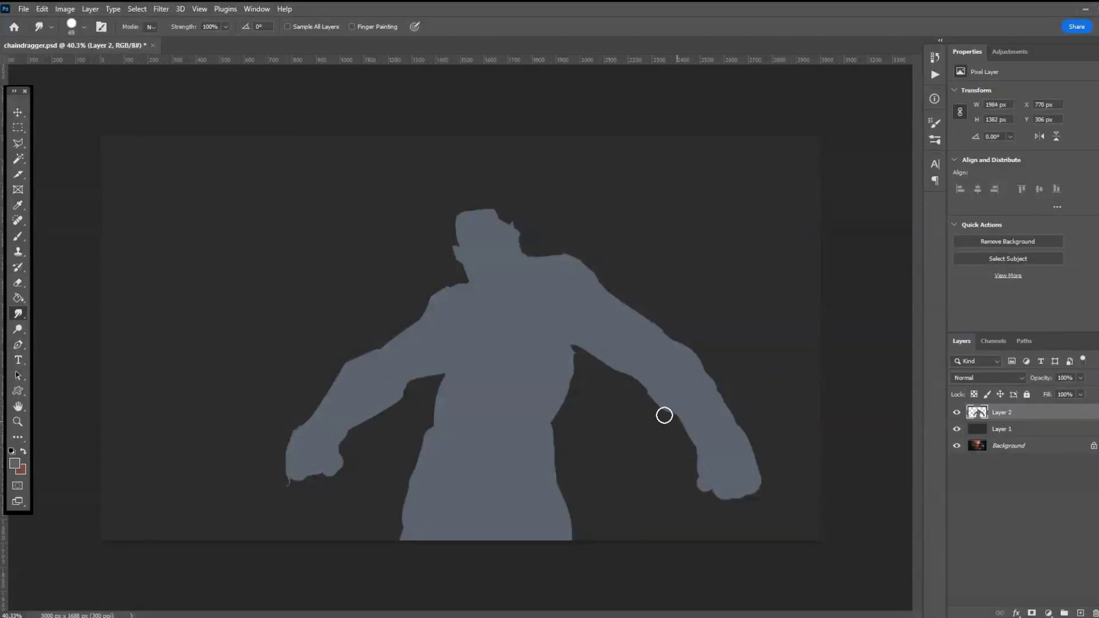
{"action": "mouse_move", "coordinate": [688, 432]}
{"action": "left_mouse_down"}
{"action": "mouse_move", "coordinate": [710, 448]}
{"action": "mouse_move", "coordinate": [709, 457]}
{"action": "mouse_move", "coordinate": [676, 429]}
{"action": "mouse_move", "coordinate": [706, 457]}
{"action": "mouse_move", "coordinate": [698, 441]}
{"action": "mouse_move", "coordinate": [701, 475]}
{"action": "mouse_move", "coordinate": [707, 438]}
{"action": "left_mouse_up"}
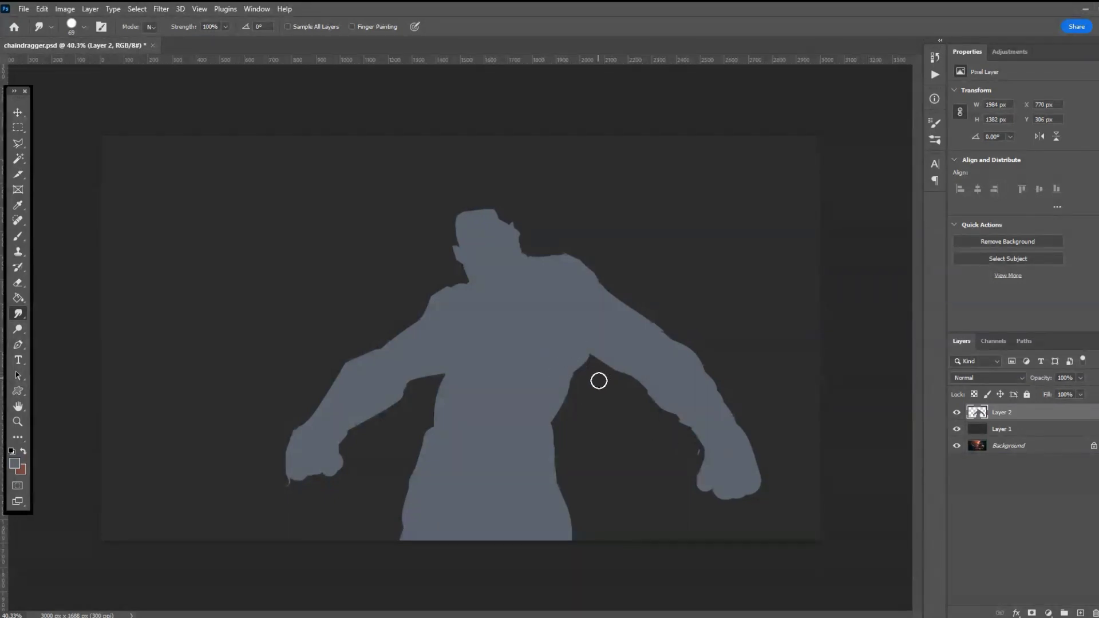
{"action": "mouse_move", "coordinate": [585, 382]}
{"action": "left_mouse_down"}
{"action": "mouse_move", "coordinate": [590, 352]}
{"action": "mouse_move", "coordinate": [575, 341]}
{"action": "mouse_move", "coordinate": [602, 355]}
{"action": "mouse_move", "coordinate": [579, 351]}
{"action": "mouse_move", "coordinate": [562, 385]}
{"action": "mouse_move", "coordinate": [566, 357]}
{"action": "mouse_move", "coordinate": [538, 465]}
{"action": "mouse_move", "coordinate": [546, 432]}
{"action": "mouse_move", "coordinate": [544, 481]}
{"action": "left_mouse_up"}
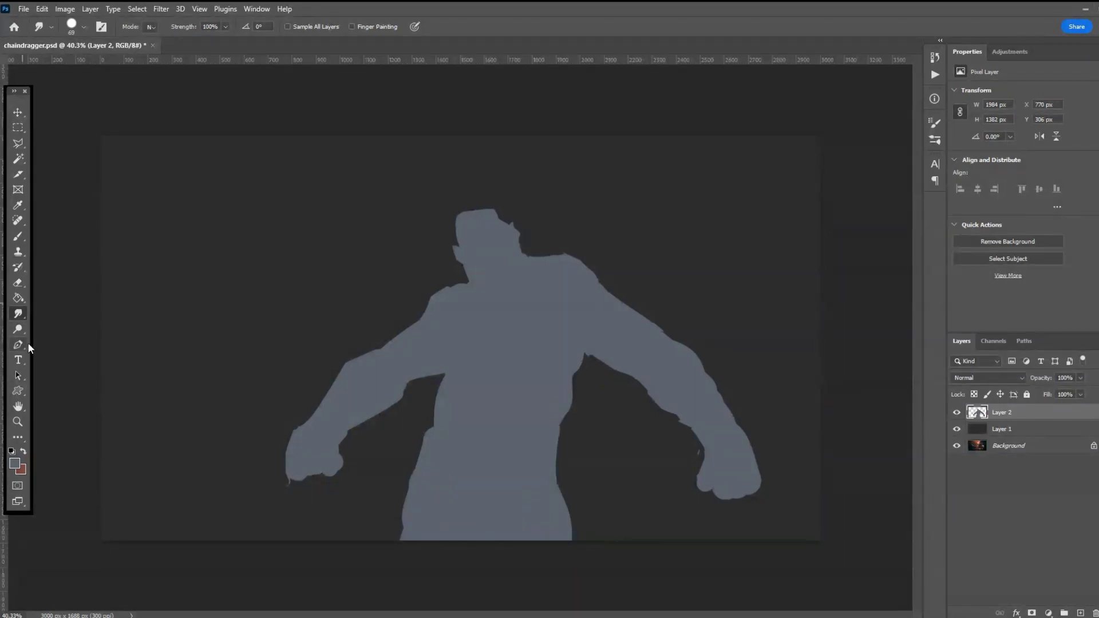
{"action": "right_click", "coordinate": [18, 330]}
{"action": "left_click", "coordinate": [57, 339]}
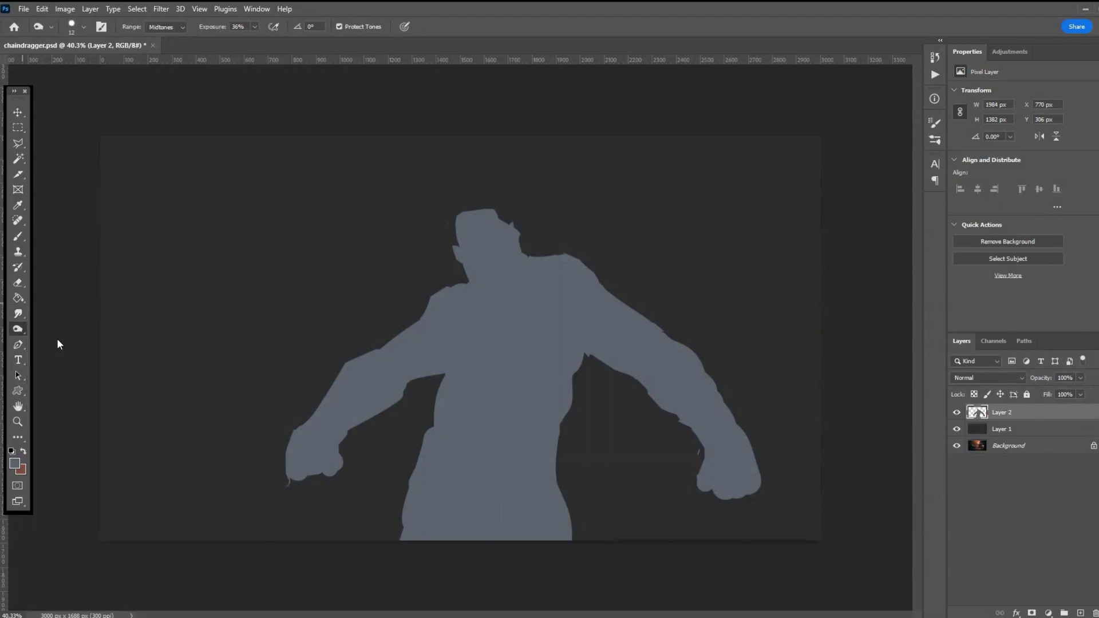
- Set the Burn brush to 44 px and darken shadows at the neck and mouth
{"action": "left_click", "coordinate": [76, 27]}
{"action": "left_click", "coordinate": [79, 64]}
{"action": "left_click_drag", "start_coordinate": [479, 285], "coordinate": [500, 301]}
{"action": "left_click_drag", "start_coordinate": [503, 285], "coordinate": [504, 281]}
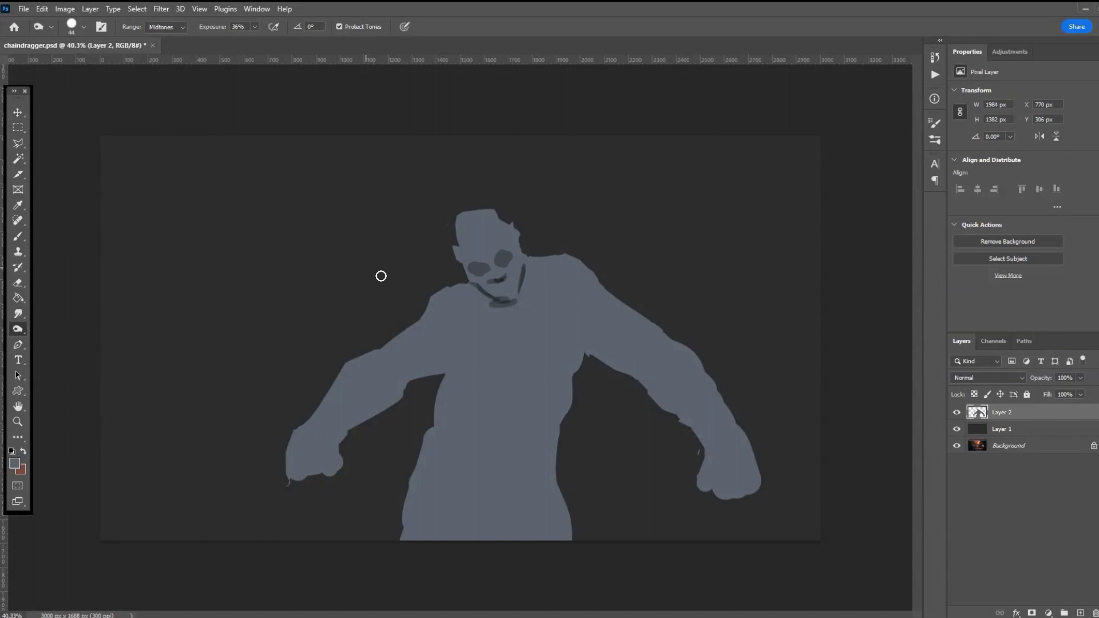
- Burn shadows across the chest, left pectoral, shoulder and upper arm
{"action": "mouse_move", "coordinate": [458, 363]}
{"action": "left_mouse_down"}
{"action": "mouse_move", "coordinate": [454, 338]}
{"action": "mouse_move", "coordinate": [493, 344]}
{"action": "mouse_move", "coordinate": [574, 297]}
{"action": "mouse_move", "coordinate": [564, 297]}
{"action": "mouse_move", "coordinate": [577, 325]}
{"action": "mouse_move", "coordinate": [570, 337]}
{"action": "mouse_move", "coordinate": [610, 363]}
{"action": "mouse_move", "coordinate": [610, 380]}
{"action": "left_mouse_up"}
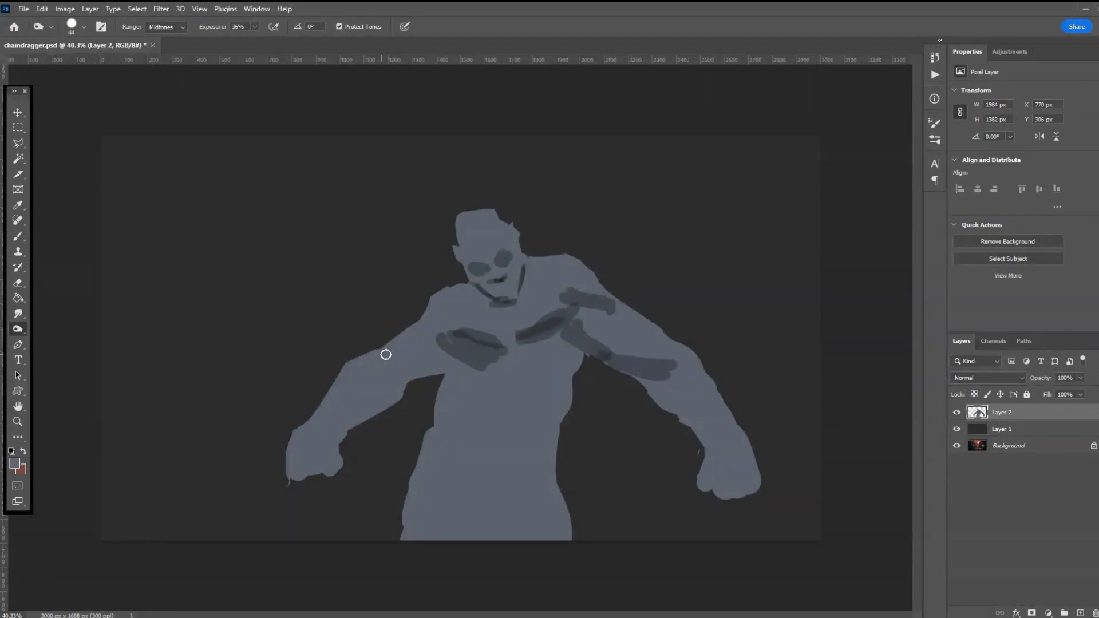
{"action": "mouse_move", "coordinate": [445, 362]}
{"action": "left_mouse_down"}
{"action": "mouse_move", "coordinate": [454, 335]}
{"action": "mouse_move", "coordinate": [445, 313]}
{"action": "mouse_move", "coordinate": [451, 329]}
{"action": "mouse_move", "coordinate": [452, 305]}
{"action": "left_mouse_up"}
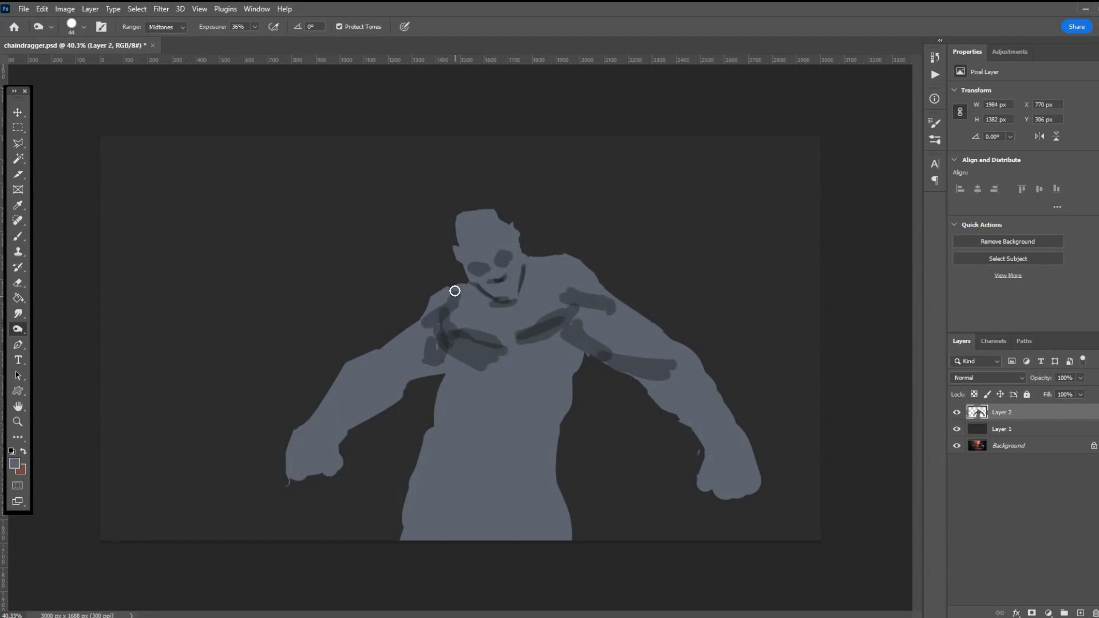
{"action": "mouse_move", "coordinate": [434, 356]}
{"action": "left_mouse_down"}
{"action": "mouse_move", "coordinate": [387, 390]}
{"action": "mouse_move", "coordinate": [438, 370]}
{"action": "mouse_move", "coordinate": [437, 348]}
{"action": "left_mouse_up"}
{"action": "mouse_move", "coordinate": [388, 381]}
{"action": "left_mouse_down"}
{"action": "mouse_move", "coordinate": [386, 357]}
{"action": "mouse_move", "coordinate": [369, 393]}
{"action": "left_mouse_up"}
{"action": "left_click_drag", "start_coordinate": [438, 376], "coordinate": [434, 414]}
{"action": "mouse_move", "coordinate": [472, 359]}
{"action": "left_mouse_down"}
{"action": "mouse_move", "coordinate": [520, 358]}
{"action": "mouse_move", "coordinate": [498, 346]}
{"action": "mouse_move", "coordinate": [535, 360]}
{"action": "mouse_move", "coordinate": [496, 371]}
{"action": "mouse_move", "coordinate": [515, 380]}
{"action": "mouse_move", "coordinate": [520, 424]}
{"action": "mouse_move", "coordinate": [451, 426]}
{"action": "mouse_move", "coordinate": [452, 441]}
{"action": "mouse_move", "coordinate": [550, 431]}
{"action": "mouse_move", "coordinate": [531, 456]}
{"action": "left_mouse_up"}
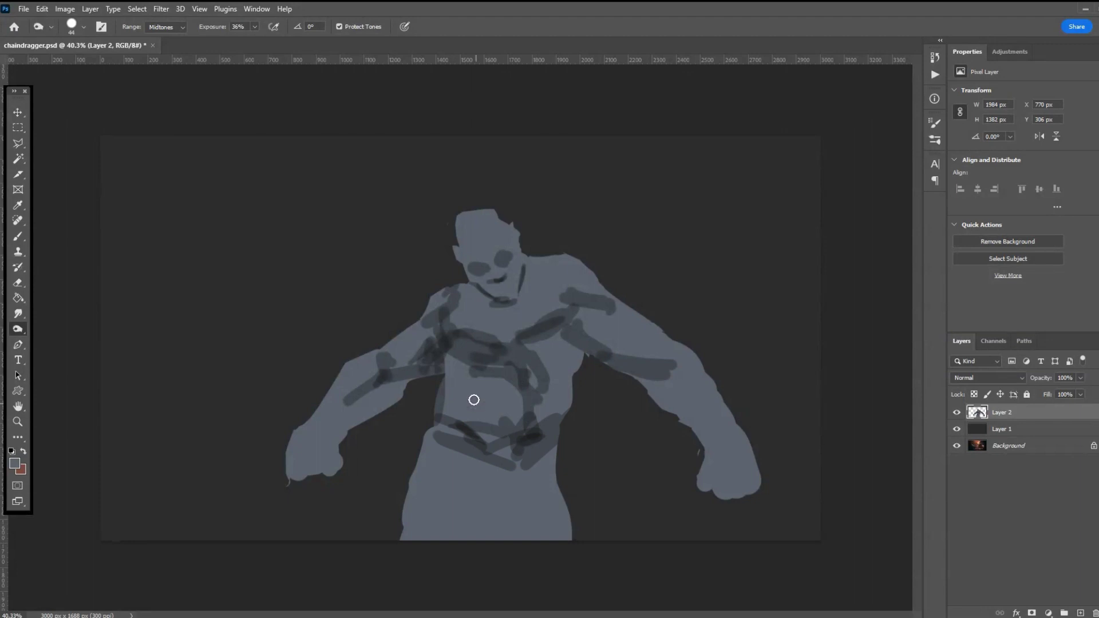
- Shade the left forearm, upper arm, right forearm and left fist knuckles
{"action": "mouse_move", "coordinate": [325, 455]}
{"action": "left_mouse_down"}
{"action": "mouse_move", "coordinate": [348, 416]}
{"action": "mouse_move", "coordinate": [340, 437]}
{"action": "left_mouse_up"}
{"action": "left_click_drag", "start_coordinate": [399, 394], "coordinate": [397, 394]}
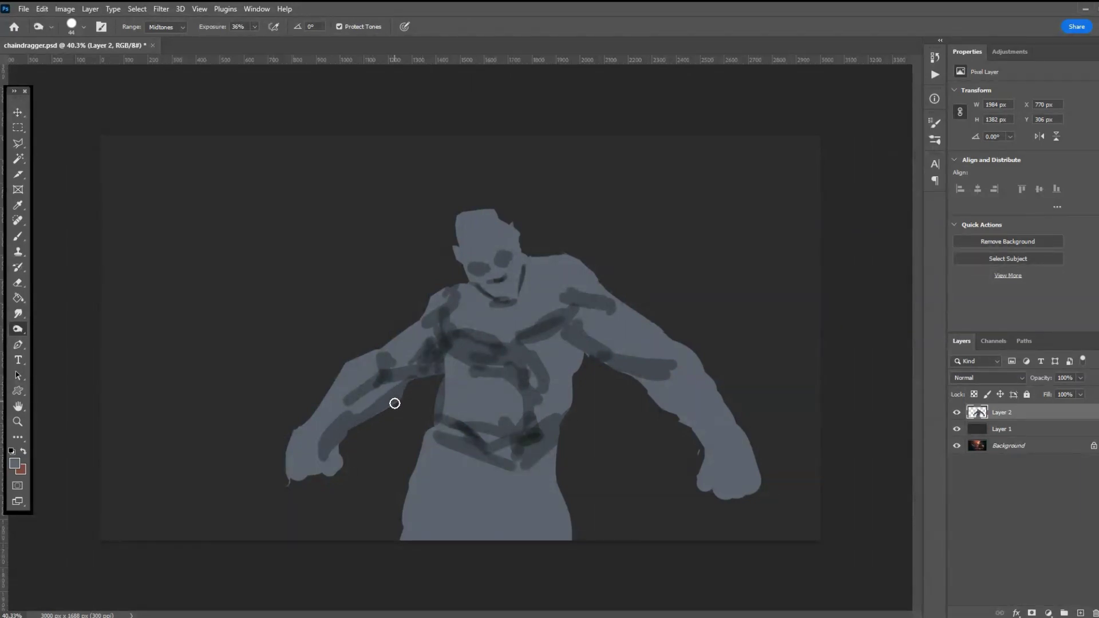
{"action": "mouse_move", "coordinate": [624, 373]}
{"action": "left_mouse_down"}
{"action": "mouse_move", "coordinate": [665, 417]}
{"action": "mouse_move", "coordinate": [711, 444]}
{"action": "mouse_move", "coordinate": [712, 467]}
{"action": "mouse_move", "coordinate": [705, 453]}
{"action": "left_mouse_up"}
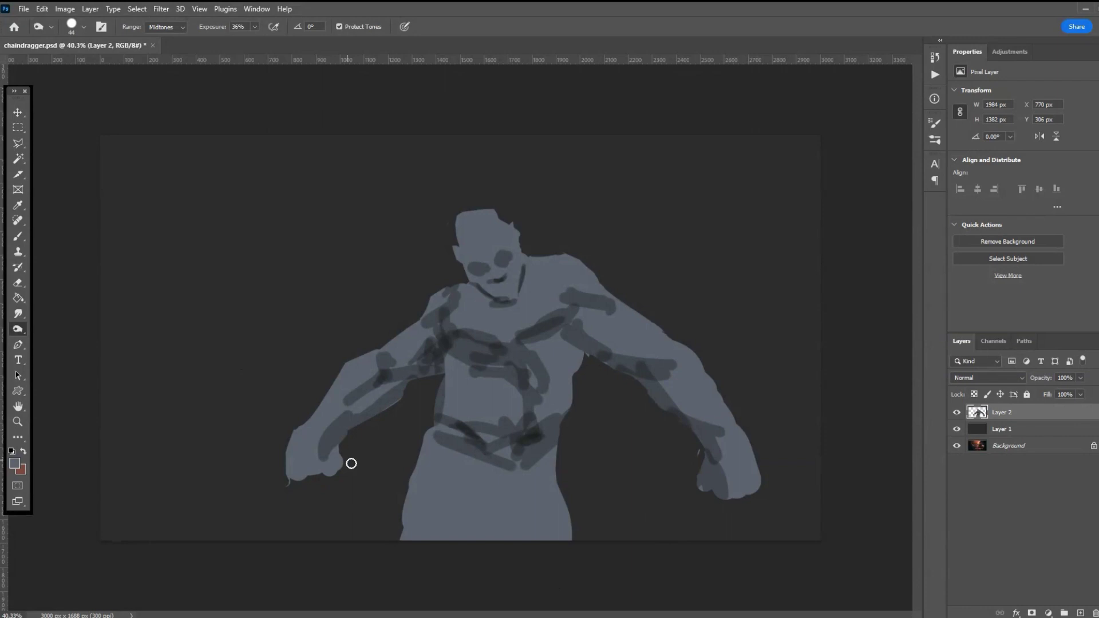
{"action": "mouse_move", "coordinate": [331, 448]}
{"action": "left_mouse_down"}
{"action": "mouse_move", "coordinate": [322, 481]}
{"action": "mouse_move", "coordinate": [325, 468]}
{"action": "left_mouse_up"}
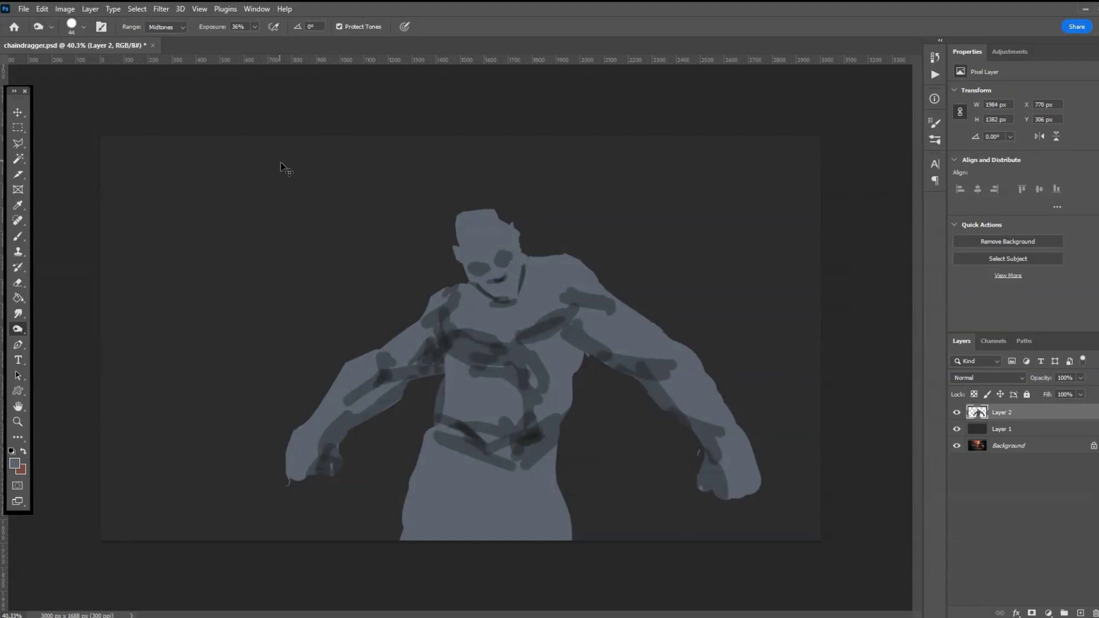
- Scale Layer 2 up to about 116% with Free Transform
{"action": "key", "text": "ctrl+t"}
{"action": "left_click_drag", "start_coordinate": [281, 204], "coordinate": [202, 150]}
{"action": "key", "text": "Return"}
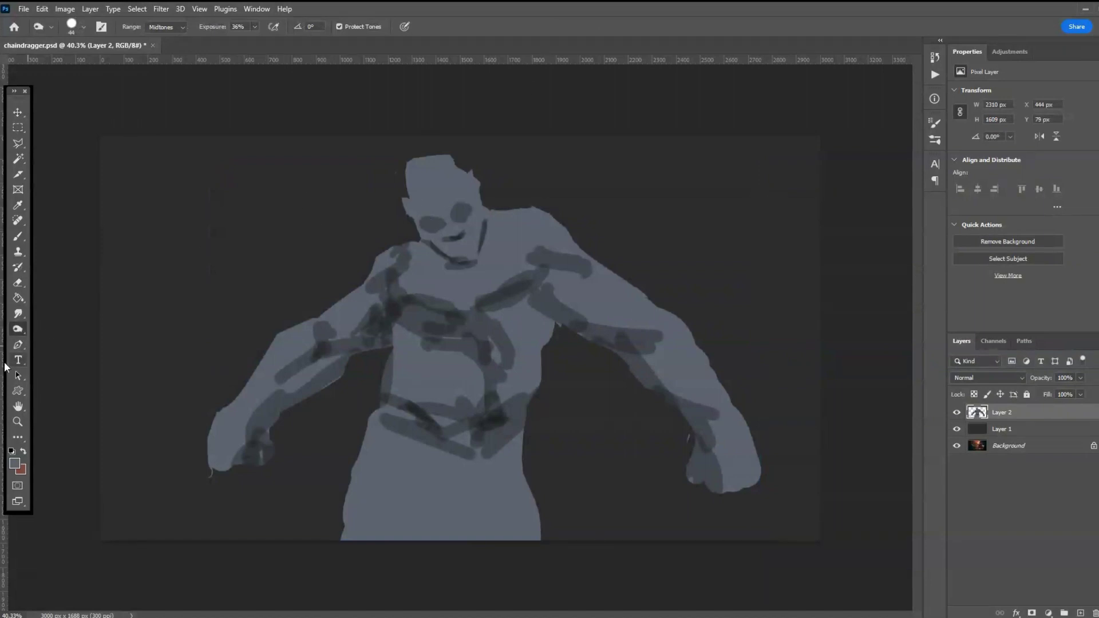
- Smudge the eye patches and jaw line into streaks
{"action": "left_click", "coordinate": [18, 313]}
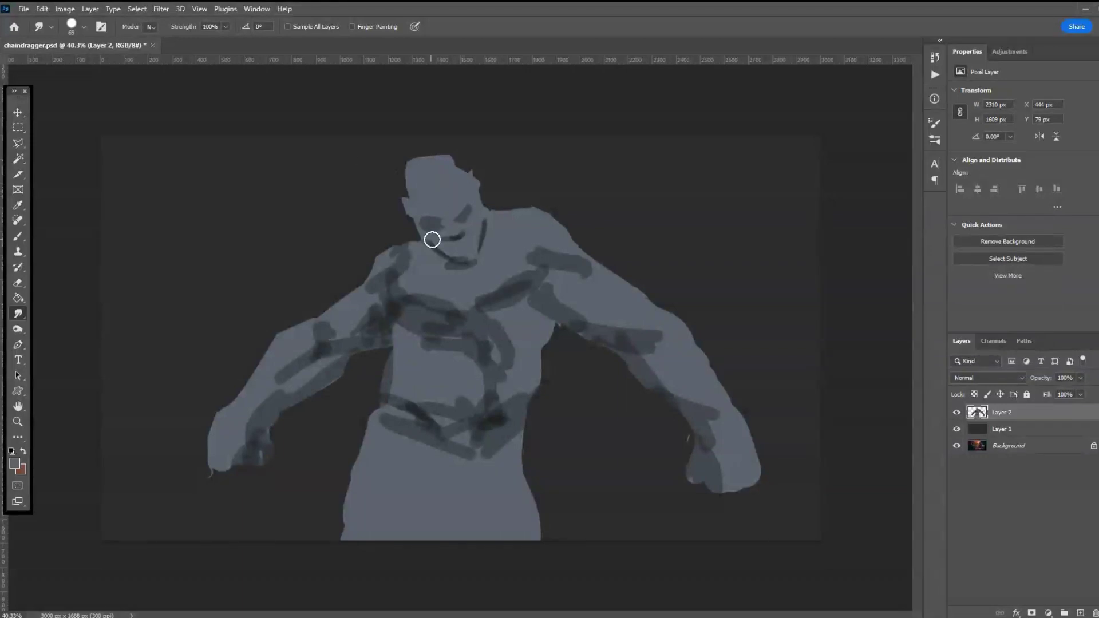
{"action": "mouse_move", "coordinate": [446, 213]}
{"action": "left_mouse_down"}
{"action": "mouse_move", "coordinate": [425, 195]}
{"action": "mouse_move", "coordinate": [414, 199]}
{"action": "mouse_move", "coordinate": [413, 168]}
{"action": "mouse_move", "coordinate": [418, 183]}
{"action": "mouse_move", "coordinate": [426, 171]}
{"action": "mouse_move", "coordinate": [396, 169]}
{"action": "mouse_move", "coordinate": [464, 152]}
{"action": "mouse_move", "coordinate": [450, 148]}
{"action": "mouse_move", "coordinate": [457, 181]}
{"action": "mouse_move", "coordinate": [390, 173]}
{"action": "mouse_move", "coordinate": [450, 172]}
{"action": "left_mouse_up"}
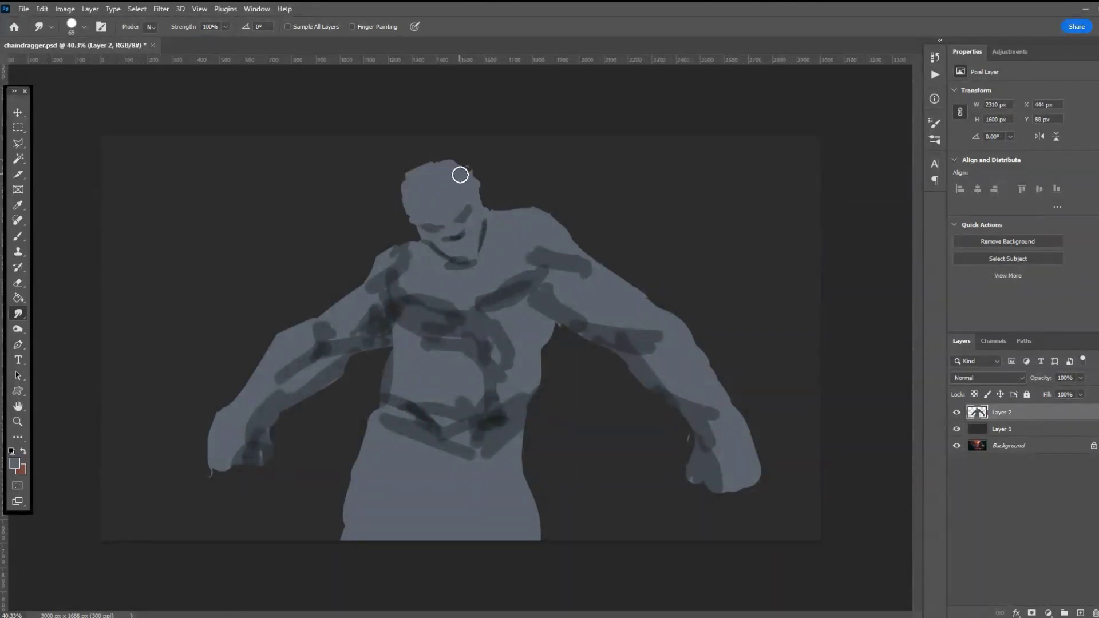
{"action": "left_click_drag", "start_coordinate": [455, 265], "coordinate": [437, 255]}
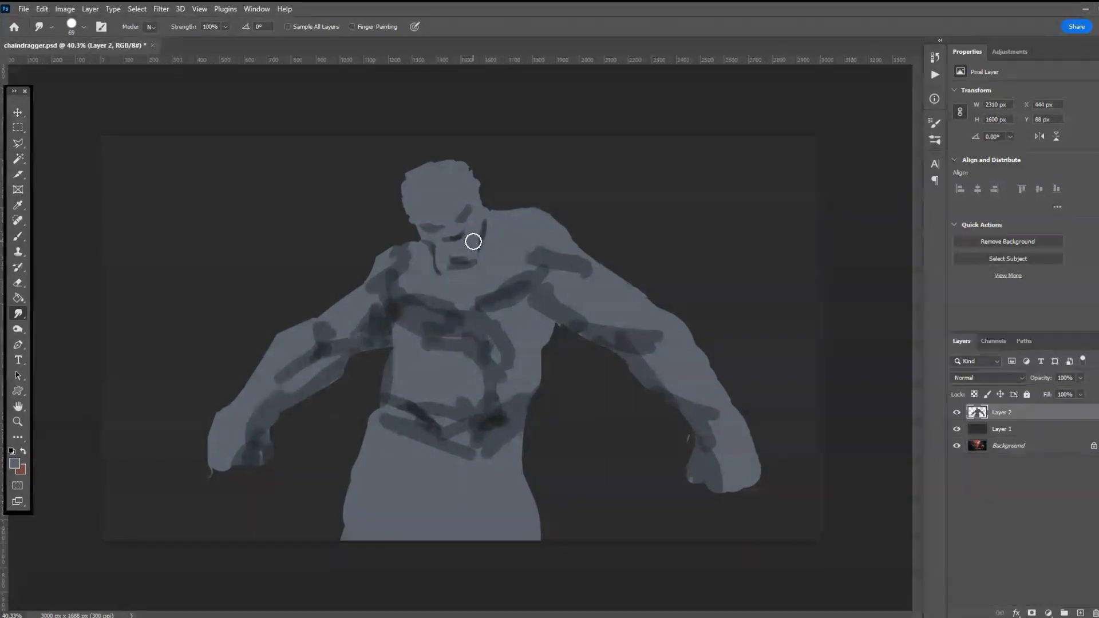
{"action": "mouse_move", "coordinate": [466, 196]}
{"action": "left_mouse_down"}
{"action": "mouse_move", "coordinate": [413, 226]}
{"action": "mouse_move", "coordinate": [428, 236]}
{"action": "mouse_move", "coordinate": [424, 292]}
{"action": "mouse_move", "coordinate": [427, 266]}
{"action": "mouse_move", "coordinate": [455, 274]}
{"action": "mouse_move", "coordinate": [462, 259]}
{"action": "mouse_move", "coordinate": [463, 288]}
{"action": "mouse_move", "coordinate": [469, 266]}
{"action": "mouse_move", "coordinate": [488, 287]}
{"action": "mouse_move", "coordinate": [476, 260]}
{"action": "mouse_move", "coordinate": [487, 273]}
{"action": "mouse_move", "coordinate": [451, 294]}
{"action": "mouse_move", "coordinate": [416, 272]}
{"action": "mouse_move", "coordinate": [427, 250]}
{"action": "mouse_move", "coordinate": [415, 274]}
{"action": "mouse_move", "coordinate": [426, 255]}
{"action": "mouse_move", "coordinate": [416, 272]}
{"action": "mouse_move", "coordinate": [423, 251]}
{"action": "mouse_move", "coordinate": [409, 251]}
{"action": "mouse_move", "coordinate": [486, 238]}
{"action": "mouse_move", "coordinate": [502, 276]}
{"action": "left_mouse_up"}
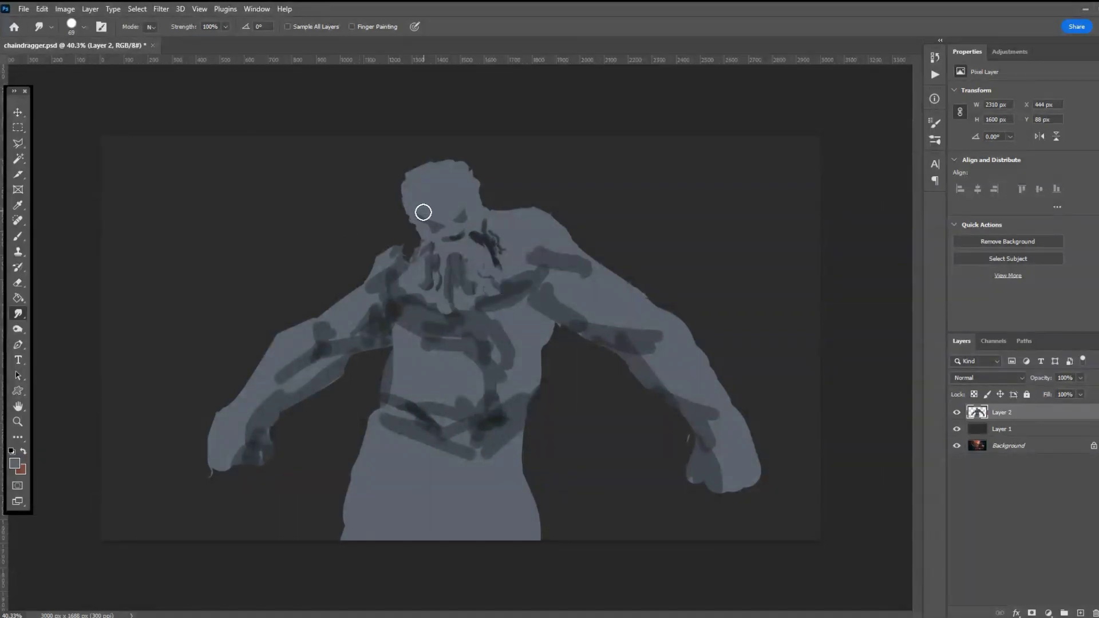
{"action": "mouse_move", "coordinate": [421, 220]}
{"action": "left_mouse_down"}
{"action": "mouse_move", "coordinate": [391, 176]}
{"action": "mouse_move", "coordinate": [405, 219]}
{"action": "mouse_move", "coordinate": [394, 176]}
{"action": "mouse_move", "coordinate": [408, 218]}
{"action": "mouse_move", "coordinate": [396, 184]}
{"action": "mouse_move", "coordinate": [436, 168]}
{"action": "mouse_move", "coordinate": [411, 174]}
{"action": "mouse_move", "coordinate": [470, 155]}
{"action": "mouse_move", "coordinate": [475, 184]}
{"action": "left_mouse_up"}
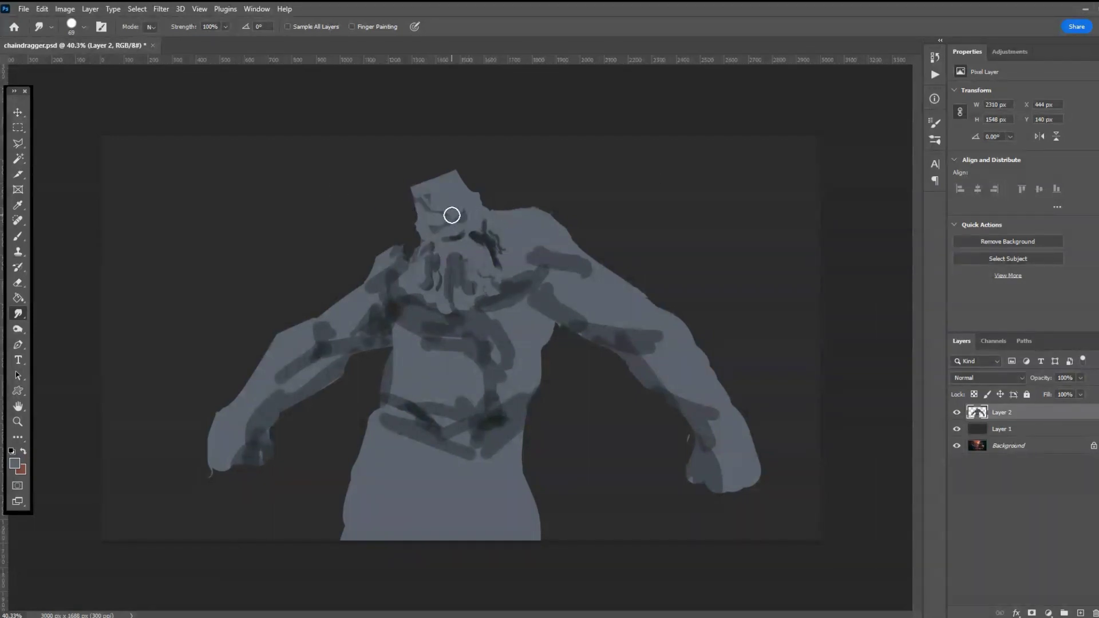
- Smear the face and neck marks downward into vertical beard-like strands
{"action": "mouse_move", "coordinate": [457, 213]}
{"action": "left_mouse_down"}
{"action": "mouse_move", "coordinate": [444, 232]}
{"action": "mouse_move", "coordinate": [461, 242]}
{"action": "mouse_move", "coordinate": [443, 238]}
{"action": "mouse_move", "coordinate": [479, 241]}
{"action": "mouse_move", "coordinate": [464, 233]}
{"action": "mouse_move", "coordinate": [442, 245]}
{"action": "mouse_move", "coordinate": [455, 242]}
{"action": "mouse_move", "coordinate": [445, 243]}
{"action": "mouse_move", "coordinate": [453, 267]}
{"action": "mouse_move", "coordinate": [445, 243]}
{"action": "left_mouse_up"}
{"action": "mouse_move", "coordinate": [449, 274]}
{"action": "left_mouse_down"}
{"action": "mouse_move", "coordinate": [458, 298]}
{"action": "mouse_move", "coordinate": [455, 255]}
{"action": "mouse_move", "coordinate": [472, 337]}
{"action": "mouse_move", "coordinate": [451, 297]}
{"action": "mouse_move", "coordinate": [476, 345]}
{"action": "mouse_move", "coordinate": [447, 299]}
{"action": "mouse_move", "coordinate": [432, 309]}
{"action": "mouse_move", "coordinate": [476, 309]}
{"action": "mouse_move", "coordinate": [455, 301]}
{"action": "left_mouse_up"}
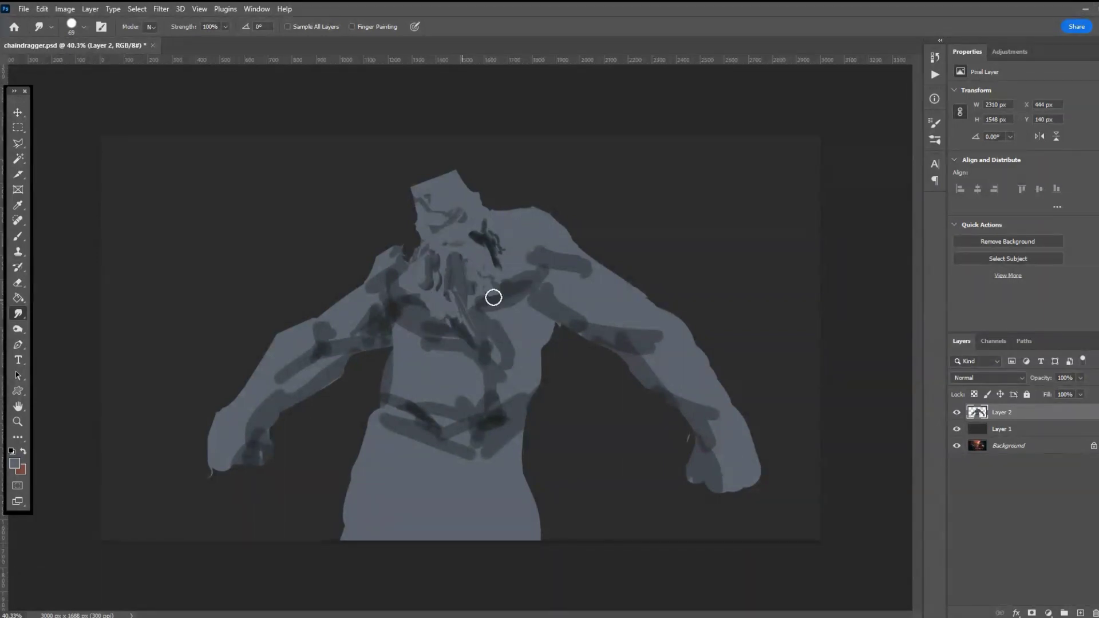
{"action": "mouse_move", "coordinate": [443, 226]}
{"action": "left_mouse_down"}
{"action": "mouse_move", "coordinate": [465, 221]}
{"action": "mouse_move", "coordinate": [442, 218]}
{"action": "mouse_move", "coordinate": [436, 231]}
{"action": "mouse_move", "coordinate": [458, 242]}
{"action": "left_mouse_up"}
{"action": "mouse_move", "coordinate": [433, 197]}
{"action": "left_mouse_down"}
{"action": "mouse_move", "coordinate": [452, 263]}
{"action": "mouse_move", "coordinate": [463, 235]}
{"action": "mouse_move", "coordinate": [469, 247]}
{"action": "left_mouse_up"}
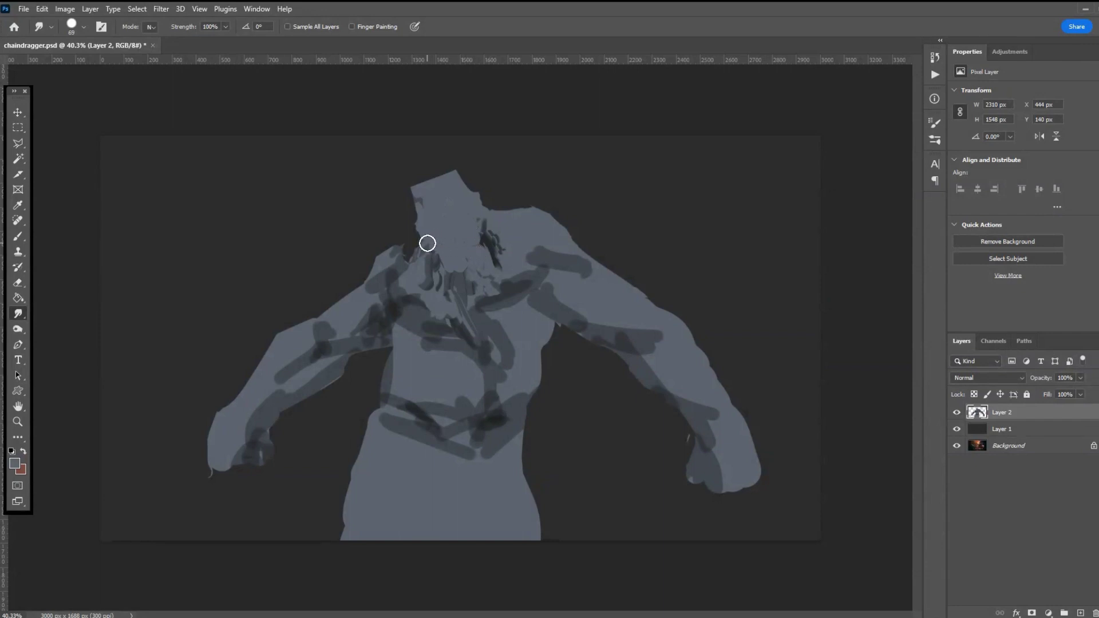
{"action": "mouse_move", "coordinate": [435, 247]}
{"action": "left_mouse_down"}
{"action": "mouse_move", "coordinate": [449, 267]}
{"action": "mouse_move", "coordinate": [444, 301]}
{"action": "mouse_move", "coordinate": [477, 217]}
{"action": "left_mouse_up"}
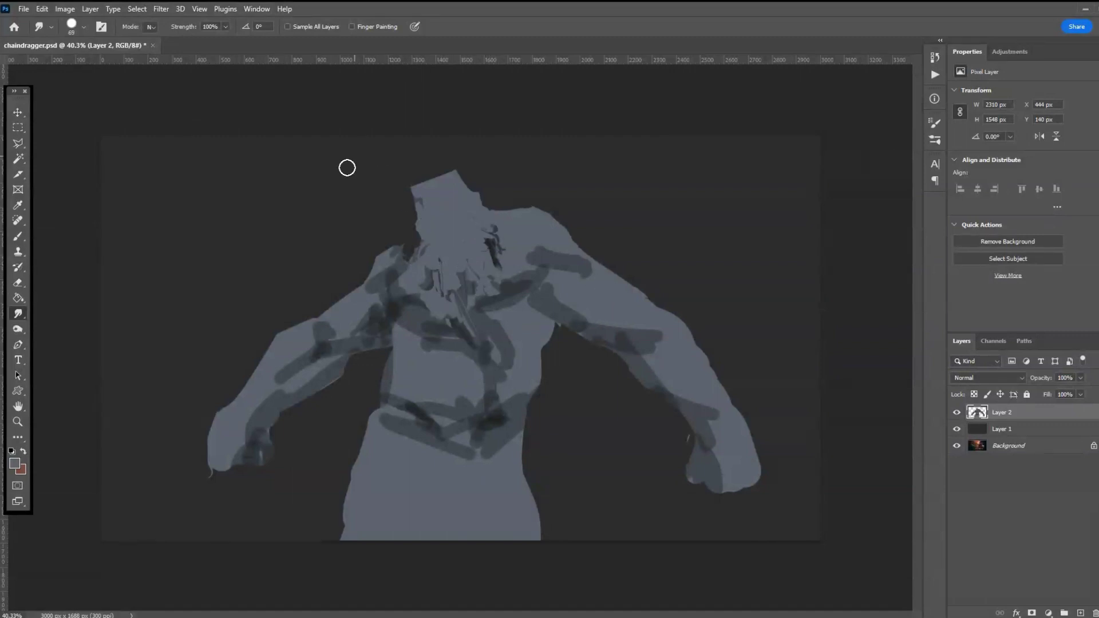
- Fill the shoulder-neck notch and smooth the neck-to-shoulder contour, then select the Dodge tool
{"action": "mouse_move", "coordinate": [415, 256]}
{"action": "left_mouse_down"}
{"action": "mouse_move", "coordinate": [422, 241]}
{"action": "mouse_move", "coordinate": [405, 245]}
{"action": "left_mouse_up"}
{"action": "mouse_move", "coordinate": [412, 247]}
{"action": "left_mouse_down"}
{"action": "mouse_move", "coordinate": [416, 262]}
{"action": "mouse_move", "coordinate": [404, 242]}
{"action": "left_mouse_up"}
{"action": "mouse_move", "coordinate": [506, 198]}
{"action": "left_mouse_down"}
{"action": "mouse_move", "coordinate": [561, 210]}
{"action": "mouse_move", "coordinate": [527, 207]}
{"action": "left_mouse_up"}
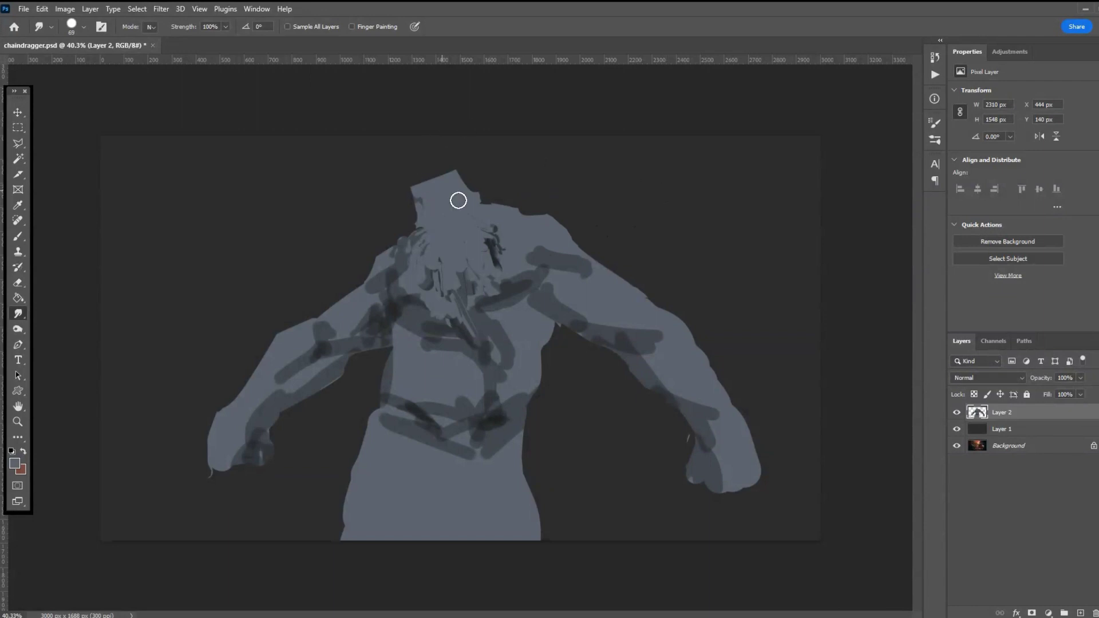
{"action": "left_click", "coordinate": [18, 330]}
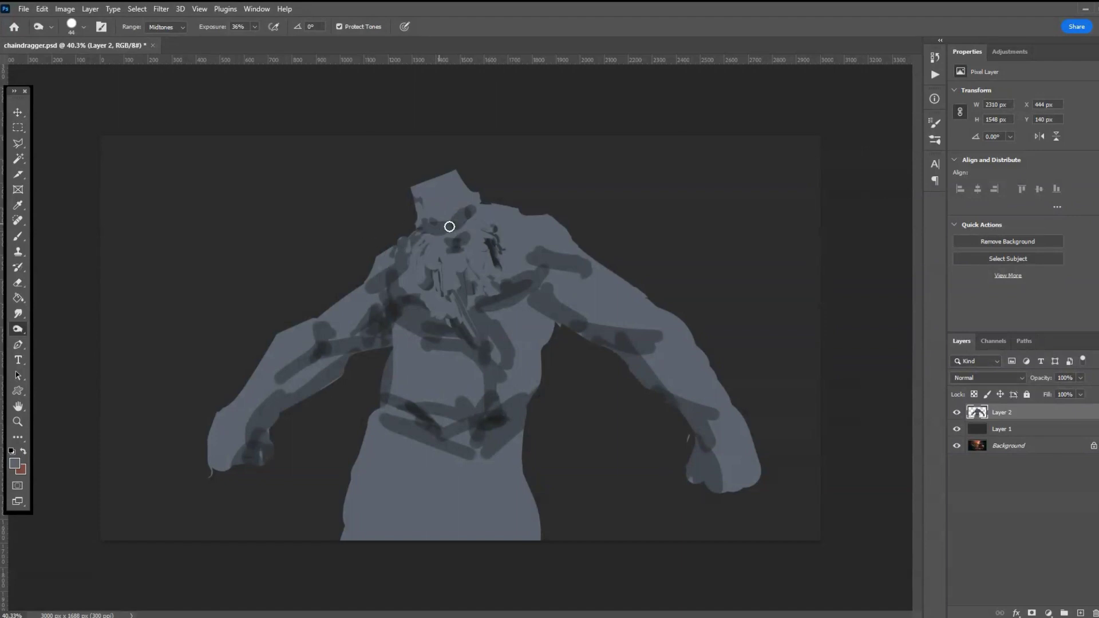
- Burn darker shadows over the neck, chest, shoulders and arms, then smudge the neck base
{"action": "mouse_move", "coordinate": [445, 238]}
{"action": "left_mouse_down"}
{"action": "mouse_move", "coordinate": [454, 277]}
{"action": "mouse_move", "coordinate": [397, 334]}
{"action": "left_mouse_up"}
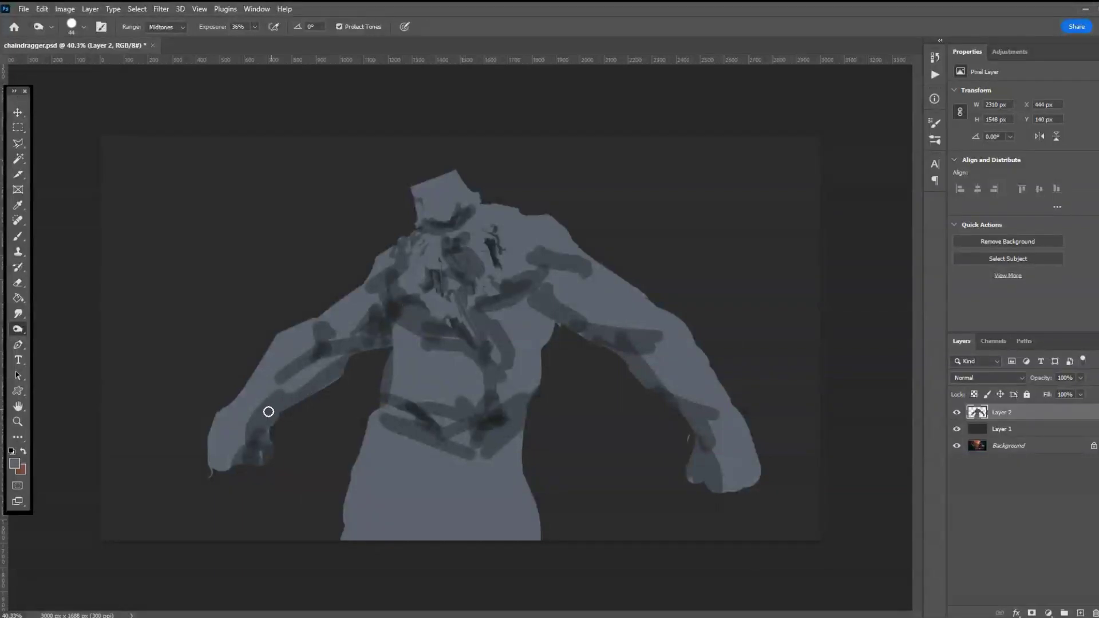
{"action": "mouse_move", "coordinate": [527, 322]}
{"action": "left_mouse_down"}
{"action": "mouse_move", "coordinate": [526, 355]}
{"action": "mouse_move", "coordinate": [495, 351]}
{"action": "mouse_move", "coordinate": [512, 373]}
{"action": "mouse_move", "coordinate": [498, 407]}
{"action": "mouse_move", "coordinate": [395, 397]}
{"action": "mouse_move", "coordinate": [423, 408]}
{"action": "mouse_move", "coordinate": [387, 388]}
{"action": "left_mouse_up"}
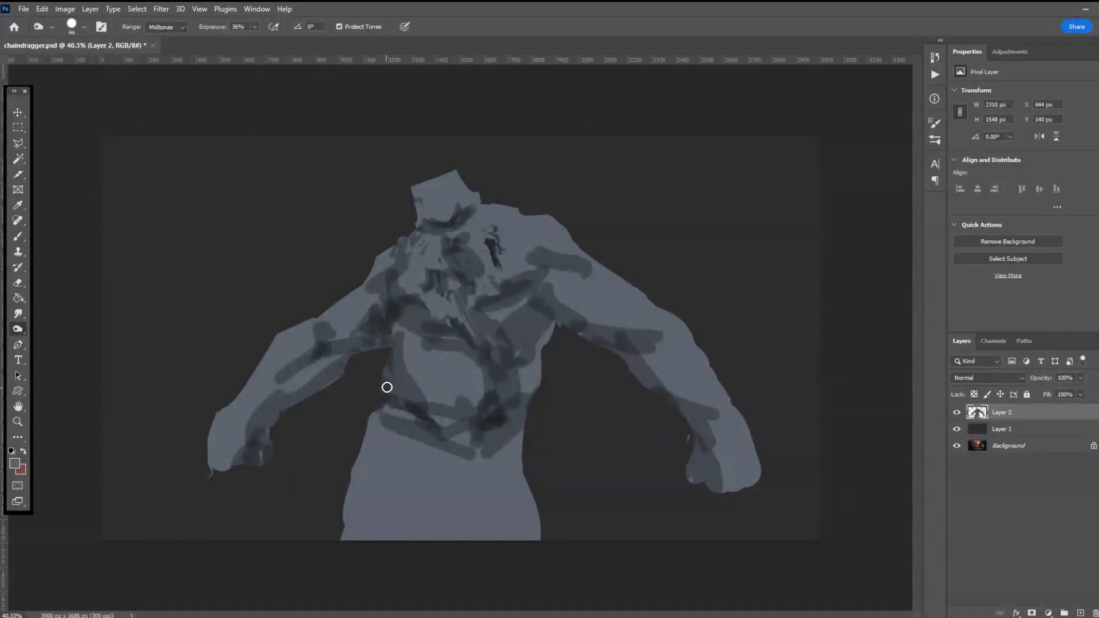
{"action": "mouse_move", "coordinate": [319, 333]}
{"action": "left_mouse_down"}
{"action": "mouse_move", "coordinate": [335, 338]}
{"action": "mouse_move", "coordinate": [332, 349]}
{"action": "mouse_move", "coordinate": [373, 340]}
{"action": "left_mouse_up"}
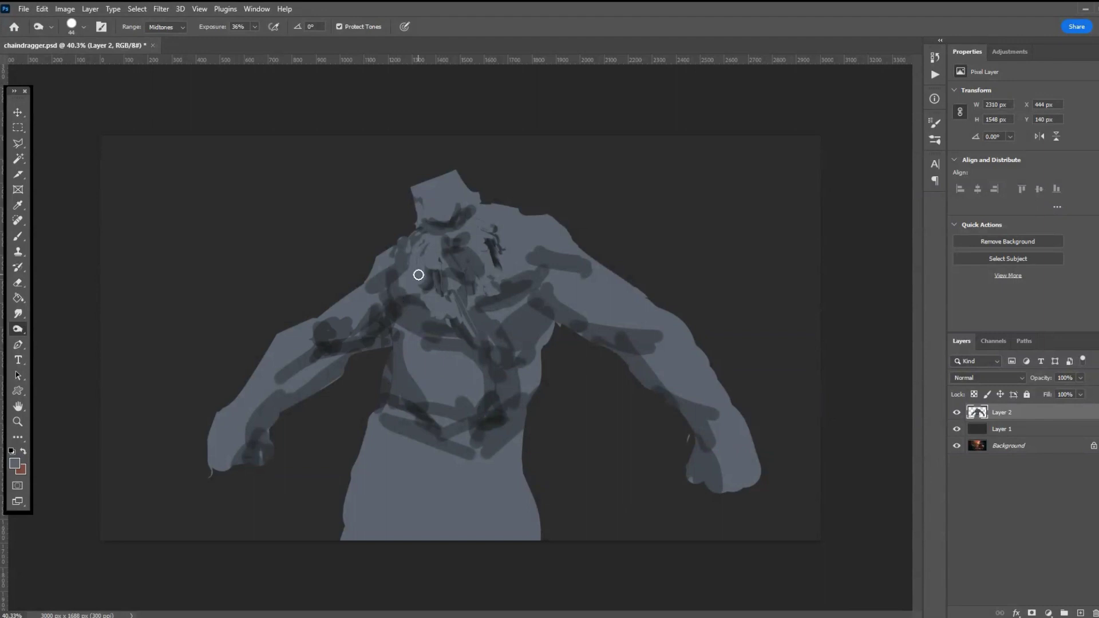
{"action": "mouse_move", "coordinate": [538, 298]}
{"action": "left_mouse_down"}
{"action": "mouse_move", "coordinate": [620, 324]}
{"action": "mouse_move", "coordinate": [639, 349]}
{"action": "mouse_move", "coordinate": [618, 304]}
{"action": "left_mouse_up"}
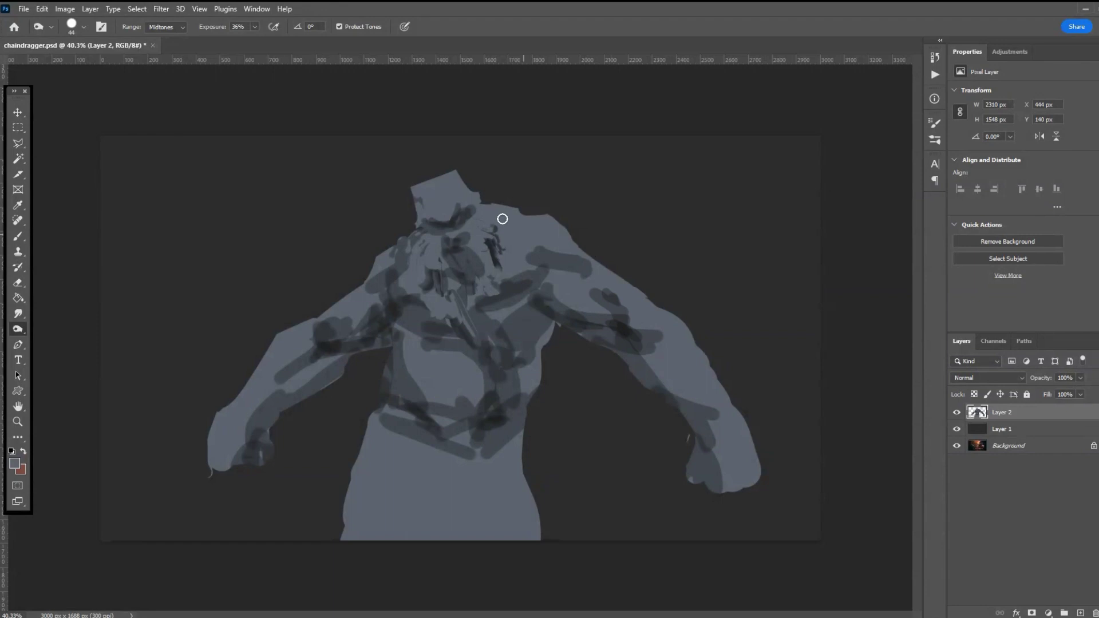
{"action": "mouse_move", "coordinate": [521, 256]}
{"action": "left_mouse_down"}
{"action": "mouse_move", "coordinate": [525, 223]}
{"action": "mouse_move", "coordinate": [514, 229]}
{"action": "mouse_move", "coordinate": [595, 260]}
{"action": "mouse_move", "coordinate": [594, 274]}
{"action": "mouse_move", "coordinate": [584, 269]}
{"action": "mouse_move", "coordinate": [689, 348]}
{"action": "mouse_move", "coordinate": [650, 328]}
{"action": "mouse_move", "coordinate": [700, 363]}
{"action": "mouse_move", "coordinate": [720, 397]}
{"action": "left_mouse_up"}
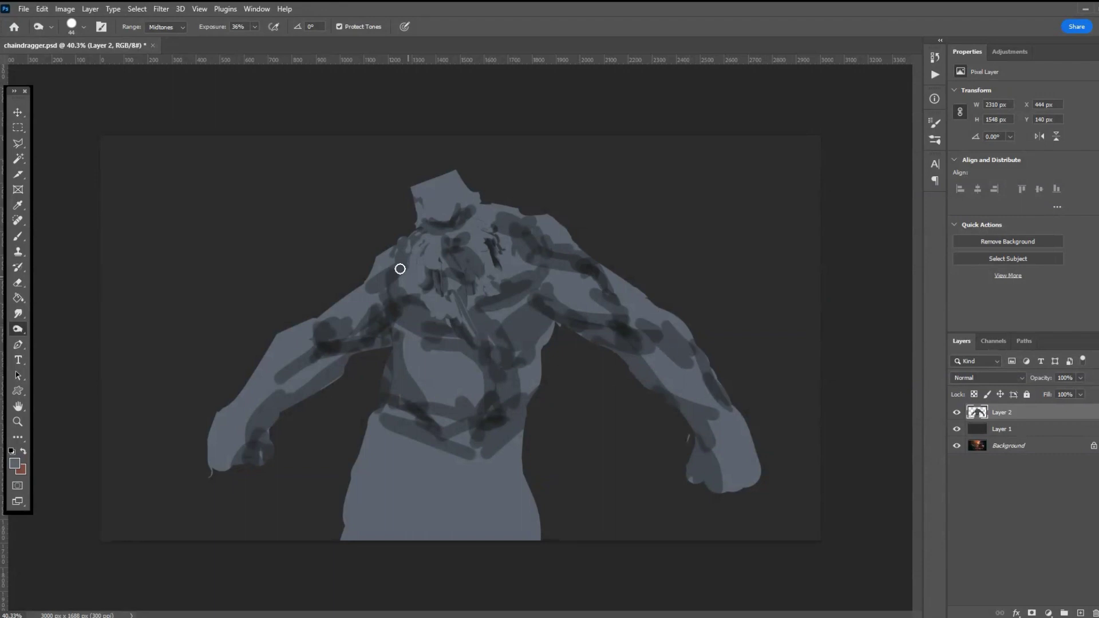
{"action": "mouse_move", "coordinate": [416, 267]}
{"action": "left_mouse_down"}
{"action": "mouse_move", "coordinate": [331, 333]}
{"action": "mouse_move", "coordinate": [366, 317]}
{"action": "mouse_move", "coordinate": [374, 281]}
{"action": "mouse_move", "coordinate": [291, 386]}
{"action": "mouse_move", "coordinate": [323, 345]}
{"action": "mouse_move", "coordinate": [304, 326]}
{"action": "mouse_move", "coordinate": [245, 424]}
{"action": "mouse_move", "coordinate": [202, 459]}
{"action": "left_mouse_up"}
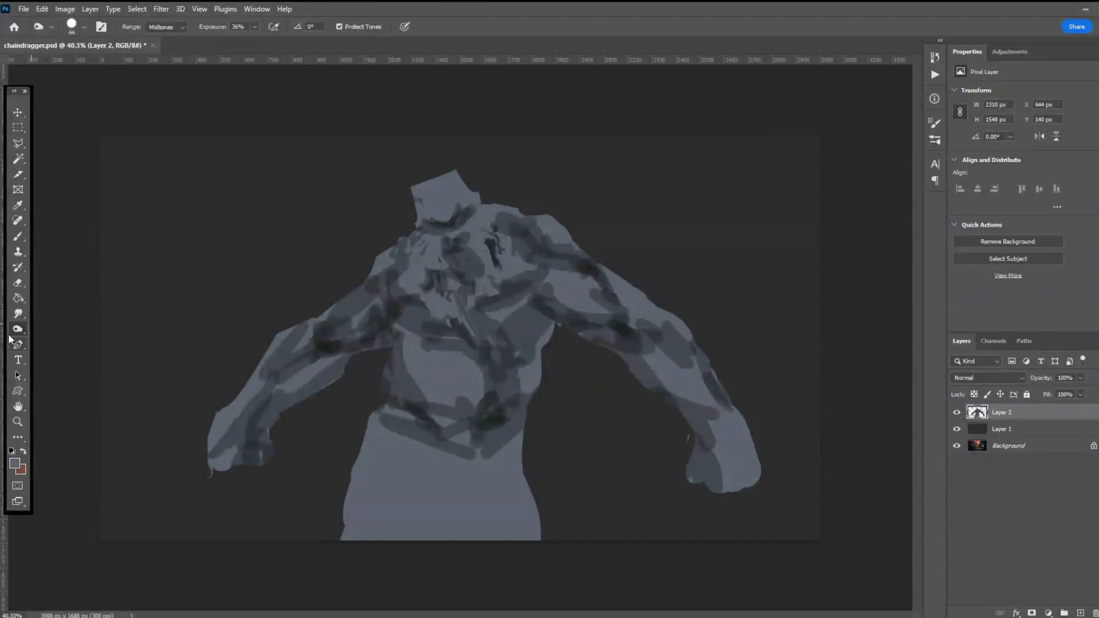
{"action": "left_click", "coordinate": [17, 313]}
{"action": "left_click_drag", "start_coordinate": [435, 219], "coordinate": [460, 209]}
- Undo the stray smudge, then blend the upper chest, neck top, shoulder and armpit shading
{"action": "key", "text": "ctrl+z"}
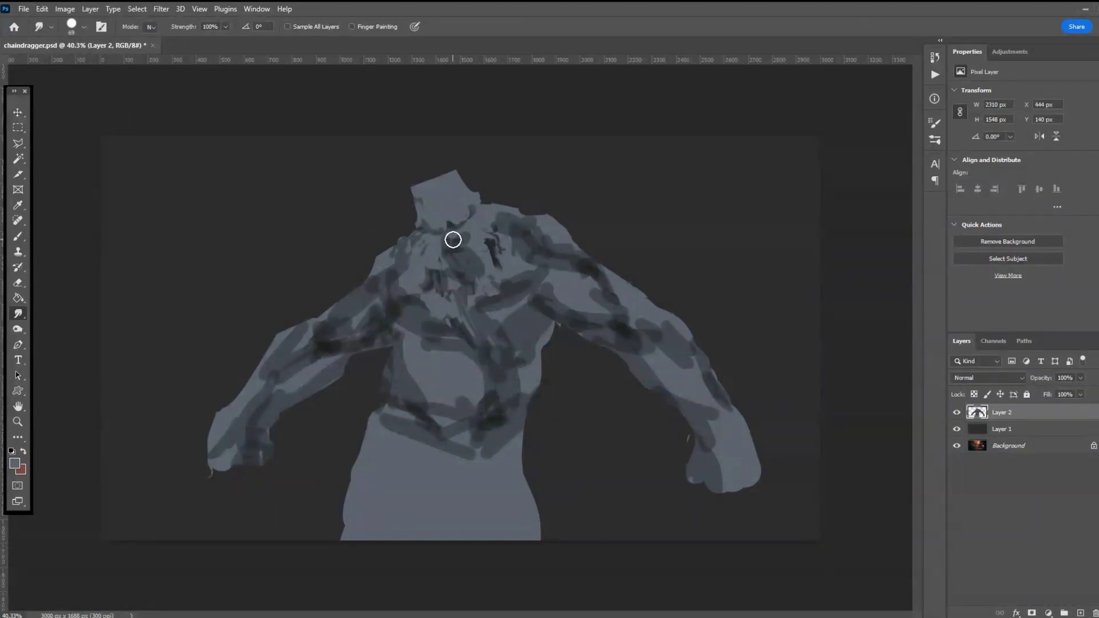
{"action": "mouse_move", "coordinate": [458, 252]}
{"action": "left_mouse_down"}
{"action": "mouse_move", "coordinate": [441, 270]}
{"action": "mouse_move", "coordinate": [439, 241]}
{"action": "mouse_move", "coordinate": [473, 270]}
{"action": "mouse_move", "coordinate": [466, 242]}
{"action": "left_mouse_up"}
{"action": "mouse_move", "coordinate": [460, 251]}
{"action": "left_mouse_down"}
{"action": "mouse_move", "coordinate": [439, 265]}
{"action": "mouse_move", "coordinate": [444, 275]}
{"action": "mouse_move", "coordinate": [468, 250]}
{"action": "mouse_move", "coordinate": [472, 265]}
{"action": "left_mouse_up"}
{"action": "left_click_drag", "start_coordinate": [452, 164], "coordinate": [473, 179]}
{"action": "mouse_move", "coordinate": [507, 271]}
{"action": "left_mouse_down"}
{"action": "mouse_move", "coordinate": [517, 253]}
{"action": "mouse_move", "coordinate": [508, 238]}
{"action": "mouse_move", "coordinate": [552, 219]}
{"action": "left_mouse_up"}
{"action": "mouse_move", "coordinate": [604, 340]}
{"action": "left_mouse_down"}
{"action": "mouse_move", "coordinate": [596, 348]}
{"action": "mouse_move", "coordinate": [598, 330]}
{"action": "mouse_move", "coordinate": [557, 321]}
{"action": "mouse_move", "coordinate": [601, 349]}
{"action": "mouse_move", "coordinate": [569, 335]}
{"action": "mouse_move", "coordinate": [596, 338]}
{"action": "mouse_move", "coordinate": [587, 332]}
{"action": "mouse_move", "coordinate": [538, 338]}
{"action": "left_mouse_up"}
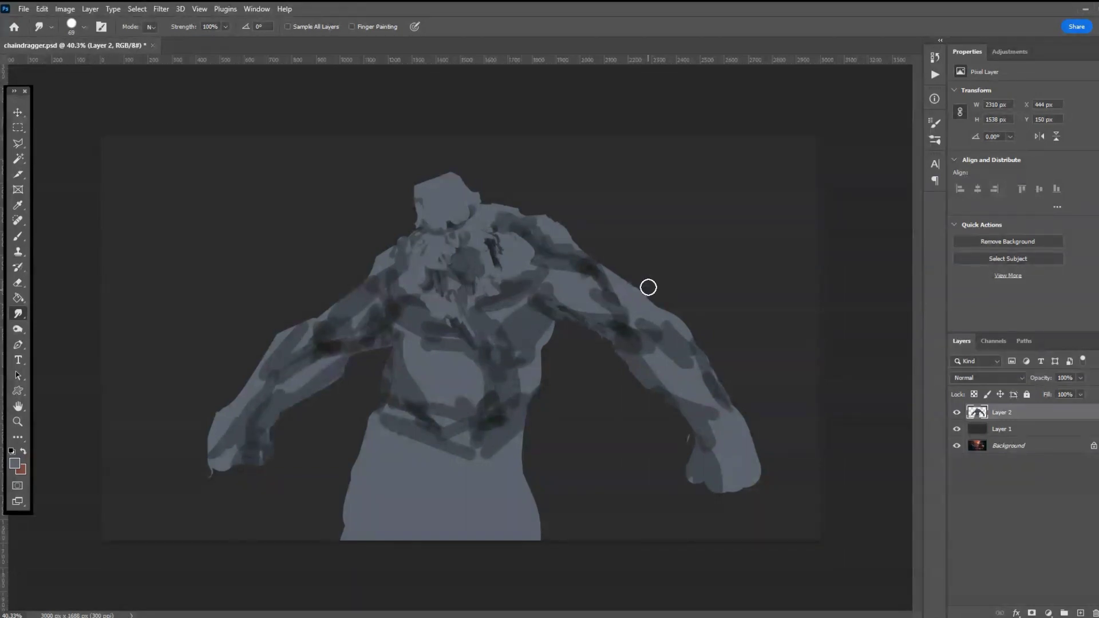
{"action": "left_click_drag", "start_coordinate": [458, 224], "coordinate": [478, 196]}
- Smear the shading around the eye, neck and left shoulder into streaks
{"action": "left_click_drag", "start_coordinate": [483, 229], "coordinate": [467, 218]}
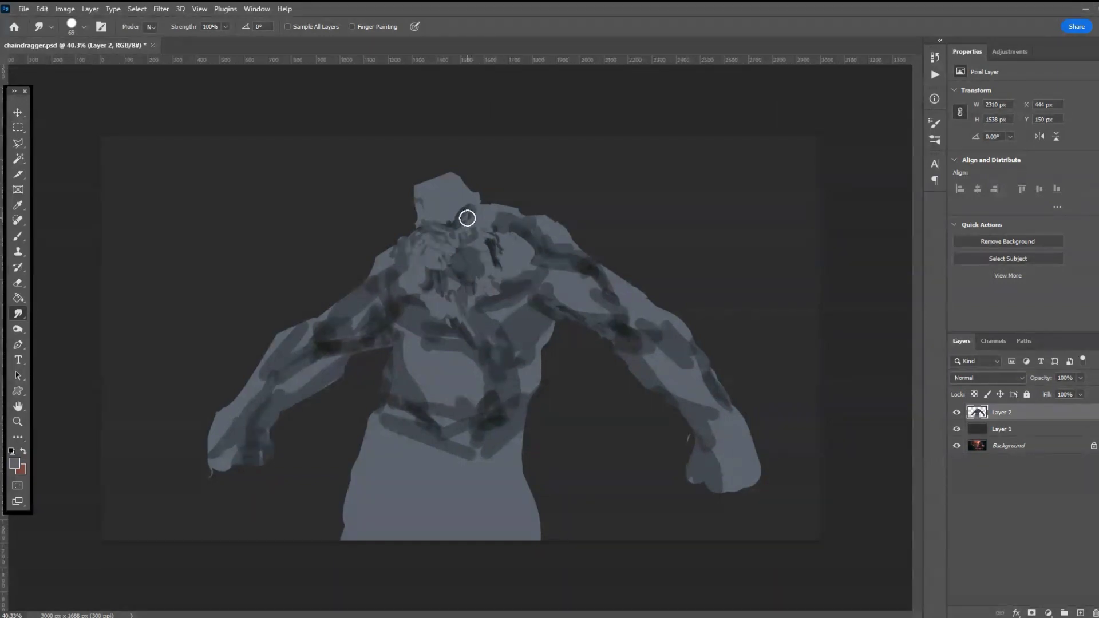
{"action": "left_click_drag", "start_coordinate": [469, 212], "coordinate": [479, 209]}
{"action": "mouse_move", "coordinate": [444, 221]}
{"action": "left_mouse_down"}
{"action": "mouse_move", "coordinate": [418, 220]}
{"action": "mouse_move", "coordinate": [445, 228]}
{"action": "left_mouse_up"}
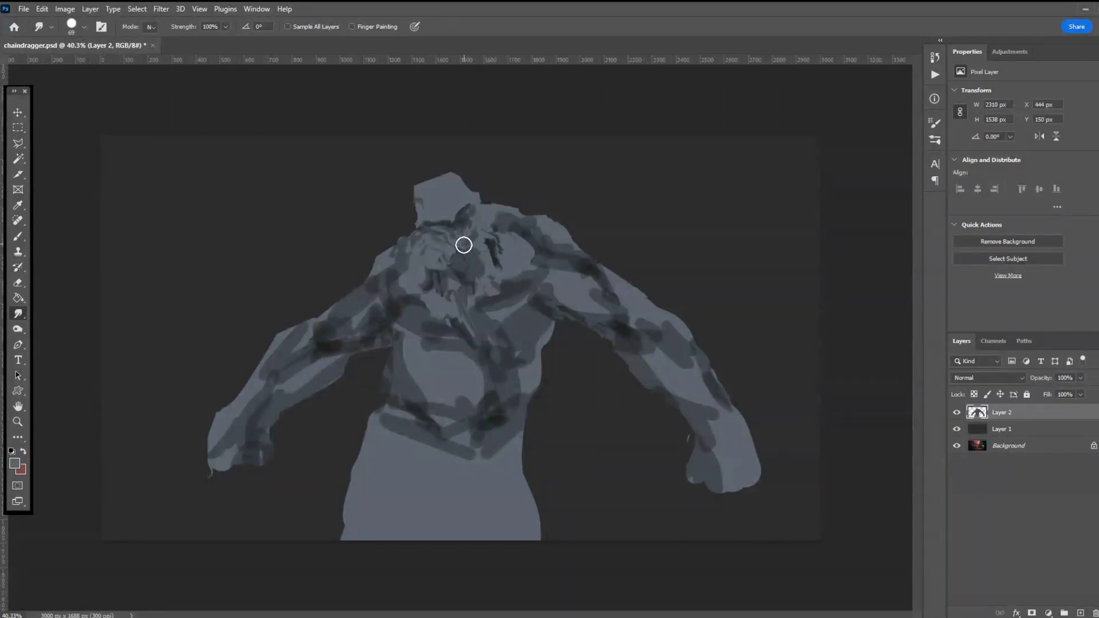
{"action": "mouse_move", "coordinate": [445, 242]}
{"action": "left_mouse_down"}
{"action": "mouse_move", "coordinate": [472, 249]}
{"action": "mouse_move", "coordinate": [457, 243]}
{"action": "mouse_move", "coordinate": [465, 262]}
{"action": "mouse_move", "coordinate": [478, 253]}
{"action": "mouse_move", "coordinate": [486, 285]}
{"action": "left_mouse_up"}
{"action": "mouse_move", "coordinate": [438, 252]}
{"action": "left_mouse_down"}
{"action": "mouse_move", "coordinate": [437, 235]}
{"action": "mouse_move", "coordinate": [441, 250]}
{"action": "mouse_move", "coordinate": [432, 235]}
{"action": "mouse_move", "coordinate": [421, 248]}
{"action": "left_mouse_up"}
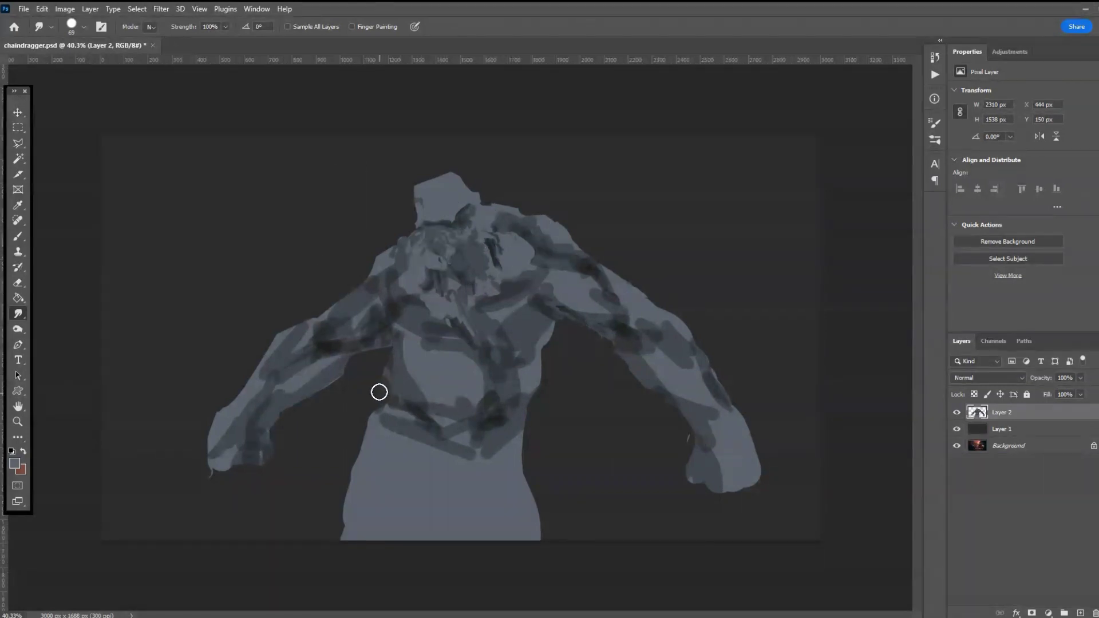
- Push the chest and waist edges outward and streak the left shoulder shading
{"action": "mouse_move", "coordinate": [545, 362]}
{"action": "left_mouse_down"}
{"action": "mouse_move", "coordinate": [521, 449]}
{"action": "mouse_move", "coordinate": [524, 400]}
{"action": "mouse_move", "coordinate": [515, 412]}
{"action": "left_mouse_up"}
{"action": "mouse_move", "coordinate": [389, 414]}
{"action": "left_mouse_down"}
{"action": "mouse_move", "coordinate": [383, 402]}
{"action": "mouse_move", "coordinate": [374, 434]}
{"action": "left_mouse_up"}
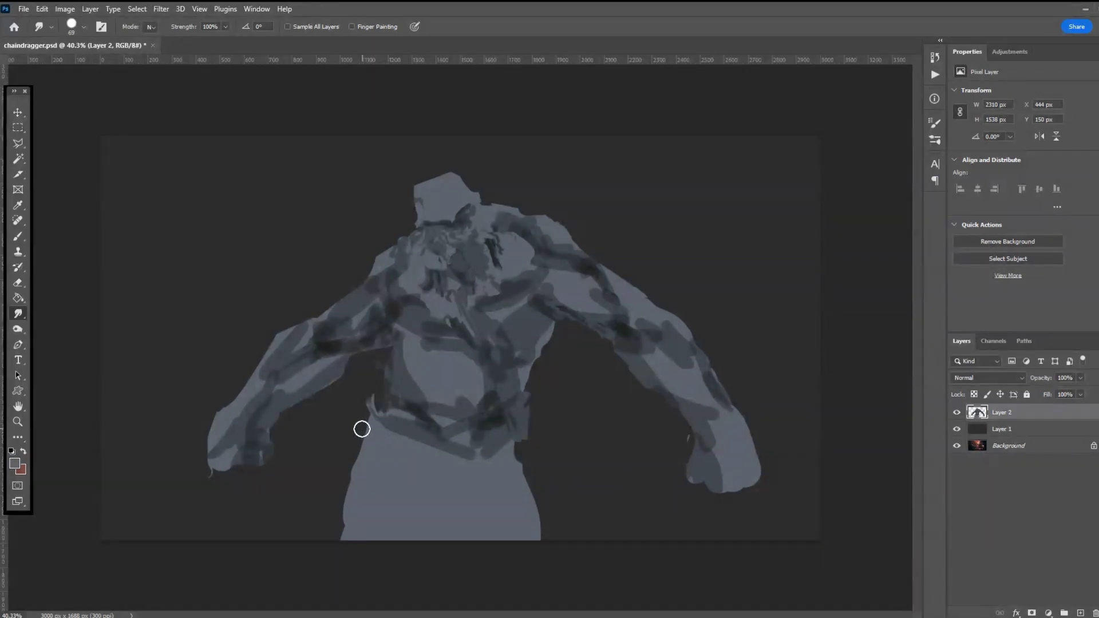
{"action": "mouse_move", "coordinate": [397, 412]}
{"action": "left_mouse_down"}
{"action": "mouse_move", "coordinate": [387, 385]}
{"action": "mouse_move", "coordinate": [385, 410]}
{"action": "mouse_move", "coordinate": [360, 437]}
{"action": "mouse_move", "coordinate": [395, 498]}
{"action": "mouse_move", "coordinate": [377, 500]}
{"action": "mouse_move", "coordinate": [384, 520]}
{"action": "mouse_move", "coordinate": [416, 536]}
{"action": "left_mouse_up"}
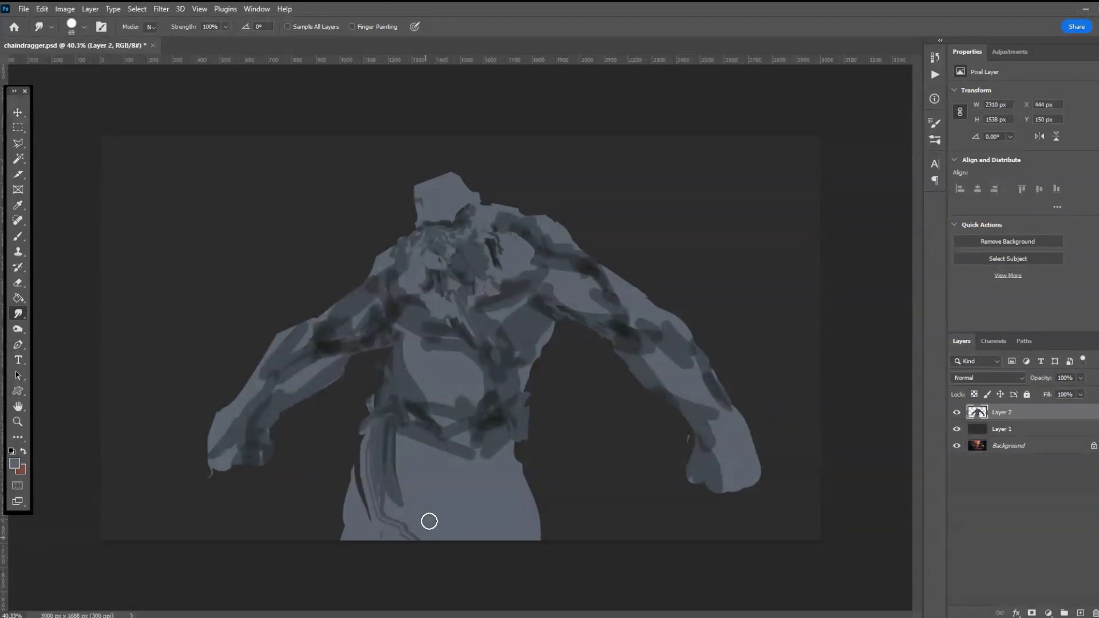
{"action": "mouse_move", "coordinate": [508, 427]}
{"action": "left_mouse_down"}
{"action": "mouse_move", "coordinate": [500, 472]}
{"action": "mouse_move", "coordinate": [515, 484]}
{"action": "mouse_move", "coordinate": [486, 534]}
{"action": "left_mouse_up"}
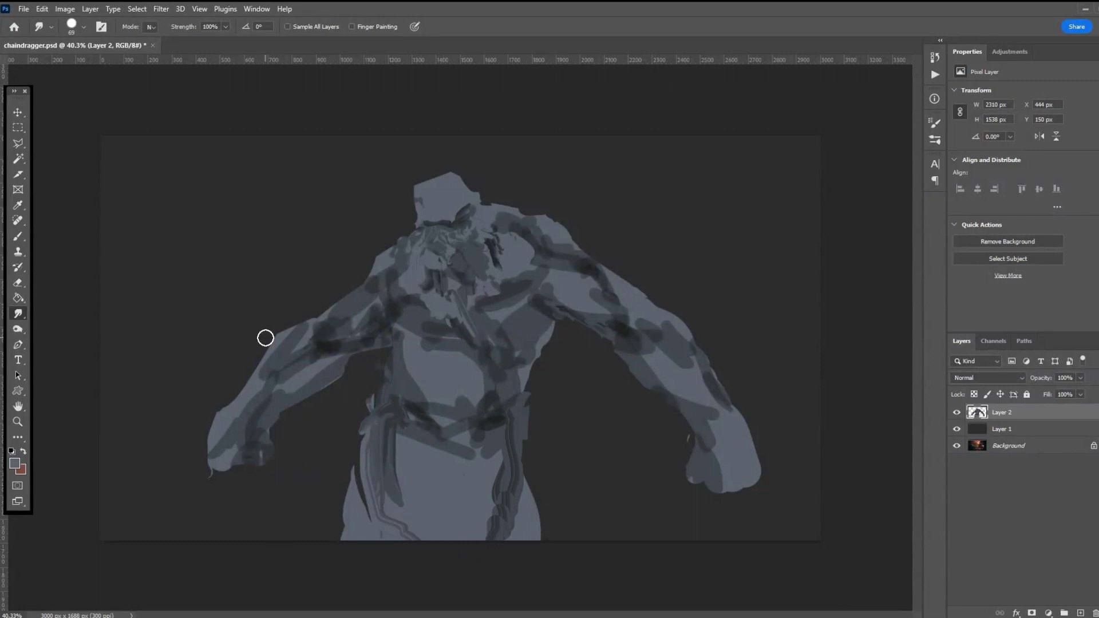
{"action": "mouse_move", "coordinate": [346, 322]}
{"action": "left_mouse_down"}
{"action": "mouse_move", "coordinate": [360, 309]}
{"action": "mouse_move", "coordinate": [344, 326]}
{"action": "mouse_move", "coordinate": [387, 331]}
{"action": "left_mouse_up"}
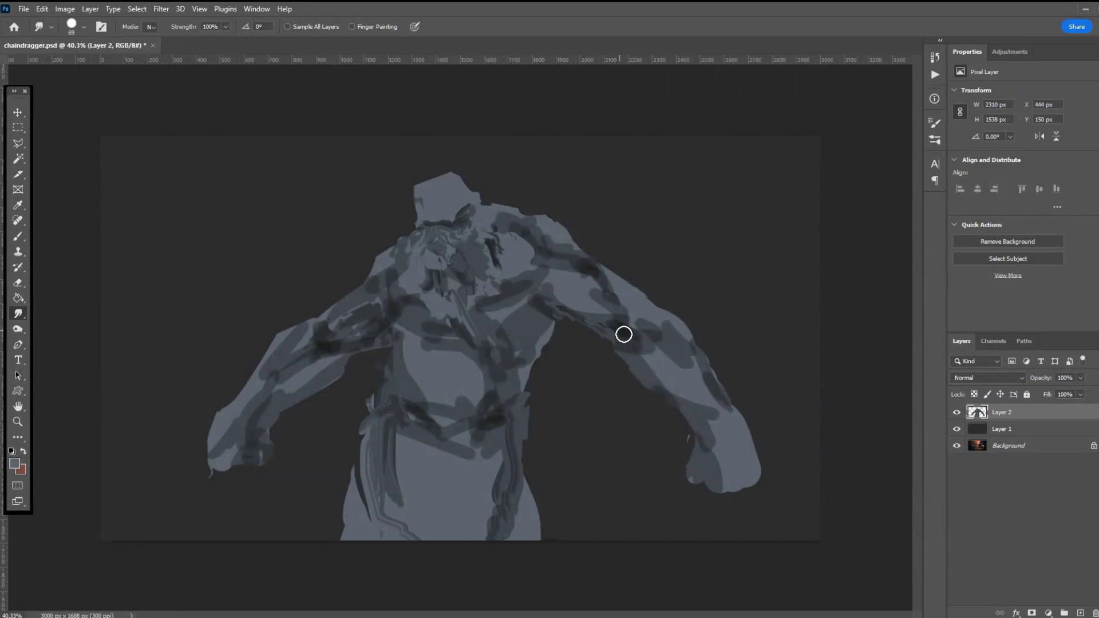
- Switch the Smudge brush to the textured 29 preset at 99 px, blending the right shoulder
{"action": "left_click", "coordinate": [78, 27]}
{"action": "left_click", "coordinate": [67, 138]}
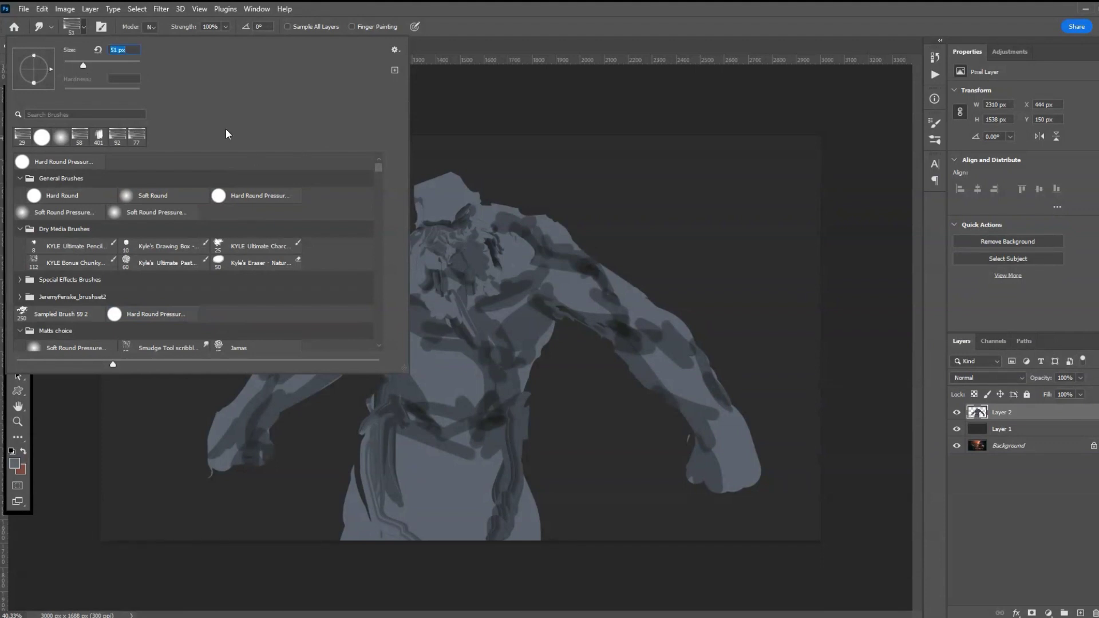
{"action": "key", "text": "Return"}
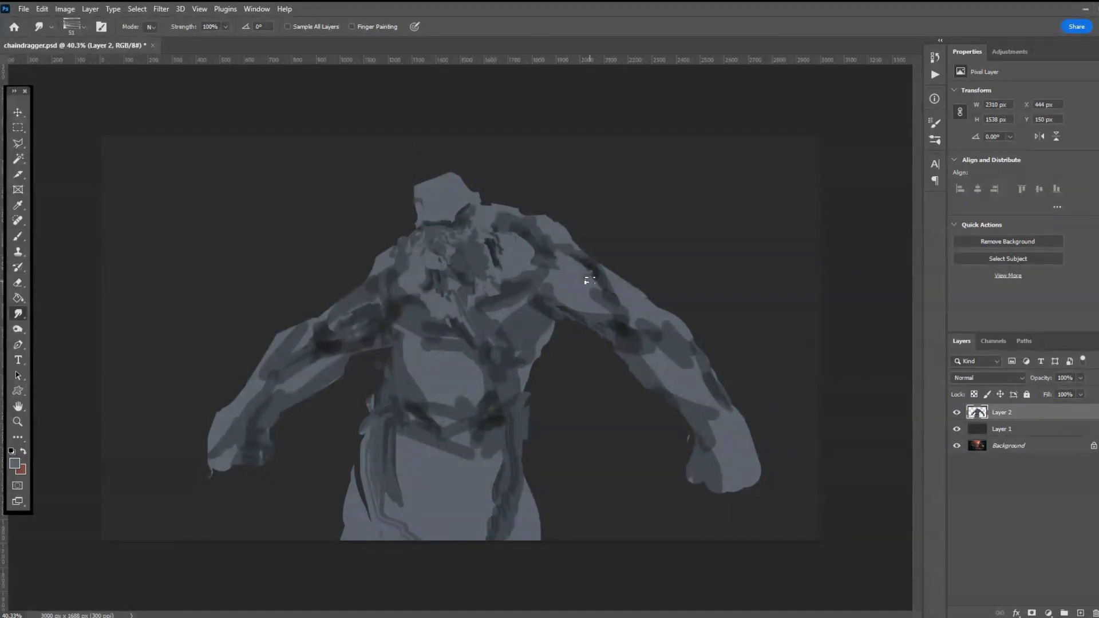
{"action": "left_click_drag", "start_coordinate": [611, 314], "coordinate": [588, 295]}
{"action": "left_click", "coordinate": [83, 27]}
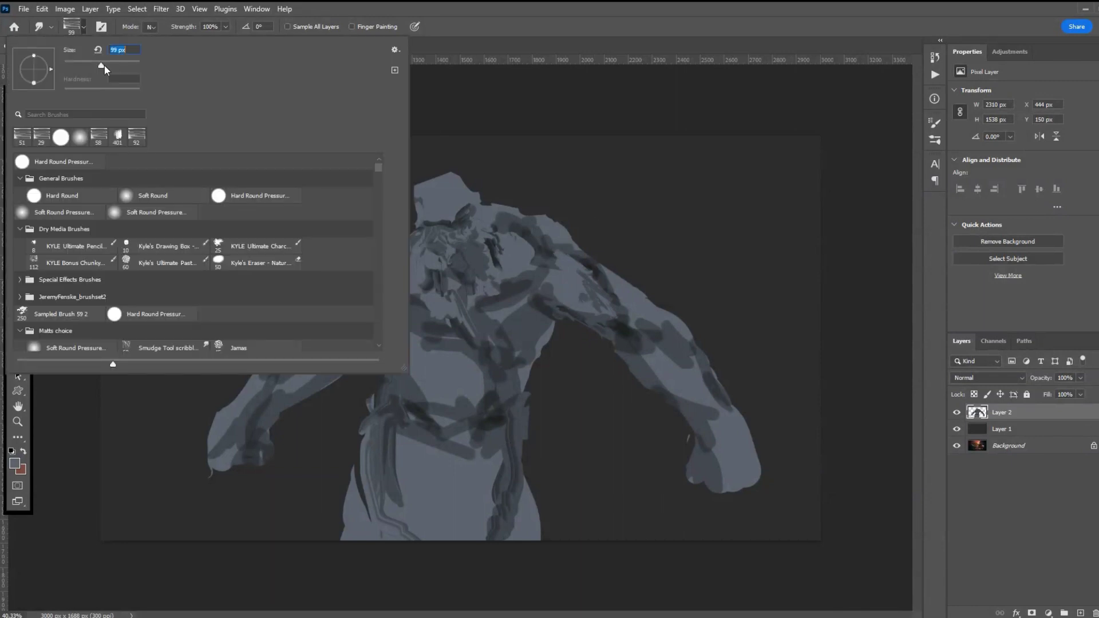
{"action": "key", "text": "Return"}
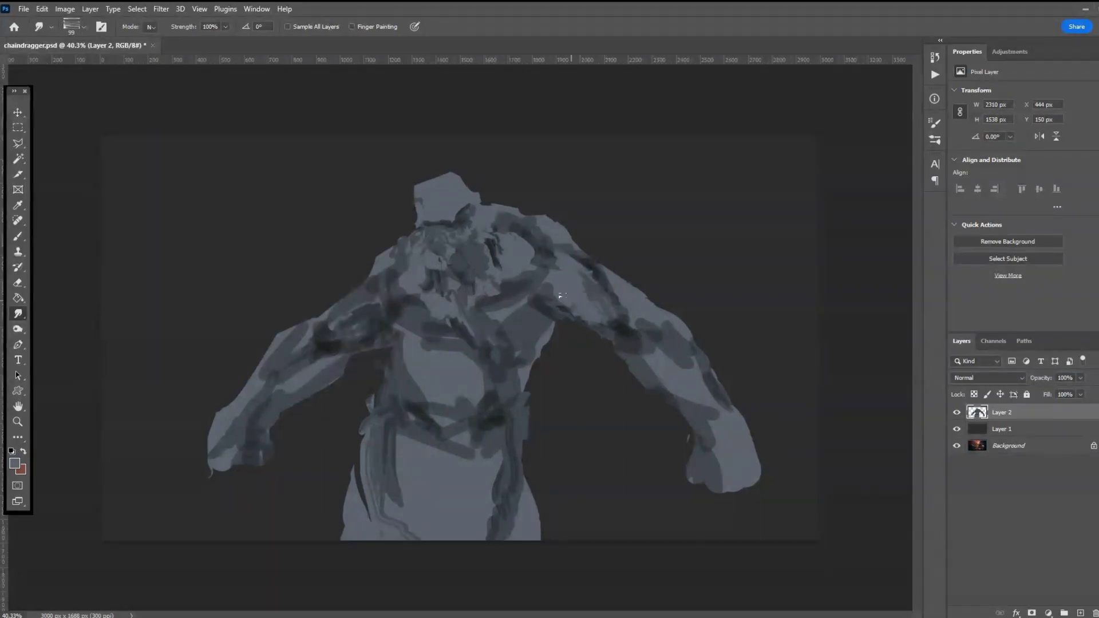
- Smear the right shoulder and upper arm, pull paint toward neck and chest, streak the left shoulder
{"action": "mouse_move", "coordinate": [619, 287]}
{"action": "left_mouse_down"}
{"action": "mouse_move", "coordinate": [642, 301]}
{"action": "mouse_move", "coordinate": [611, 291]}
{"action": "mouse_move", "coordinate": [630, 321]}
{"action": "left_mouse_up"}
{"action": "mouse_move", "coordinate": [681, 372]}
{"action": "left_mouse_down"}
{"action": "mouse_move", "coordinate": [676, 335]}
{"action": "mouse_move", "coordinate": [712, 384]}
{"action": "mouse_move", "coordinate": [671, 347]}
{"action": "mouse_move", "coordinate": [701, 369]}
{"action": "mouse_move", "coordinate": [681, 341]}
{"action": "mouse_move", "coordinate": [705, 431]}
{"action": "left_mouse_up"}
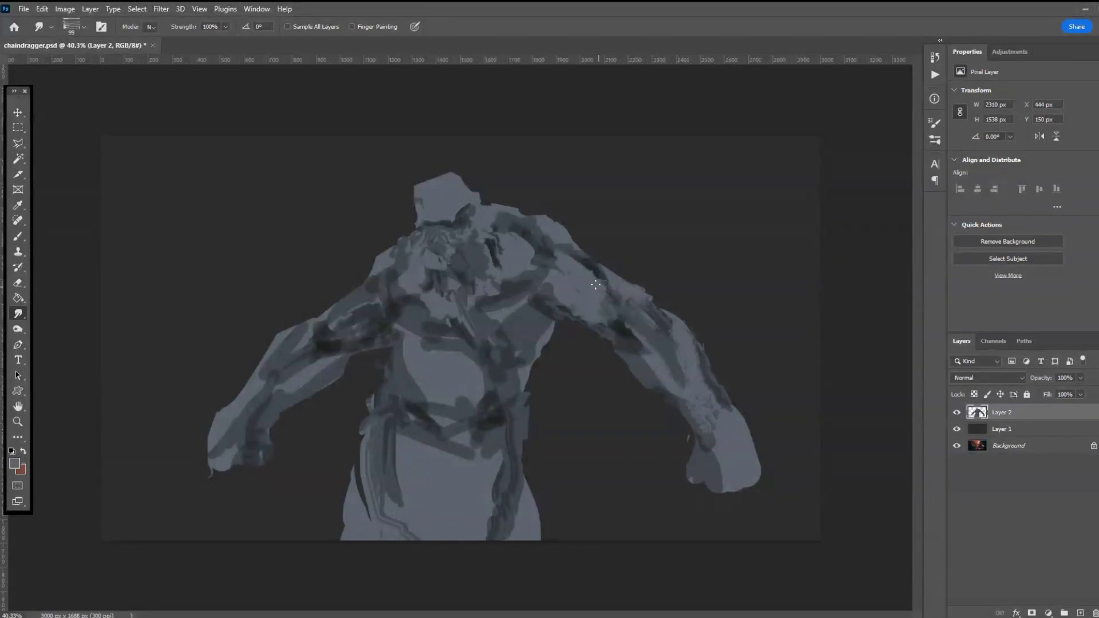
{"action": "mouse_move", "coordinate": [601, 283]}
{"action": "left_mouse_down"}
{"action": "mouse_move", "coordinate": [557, 267]}
{"action": "mouse_move", "coordinate": [529, 227]}
{"action": "left_mouse_up"}
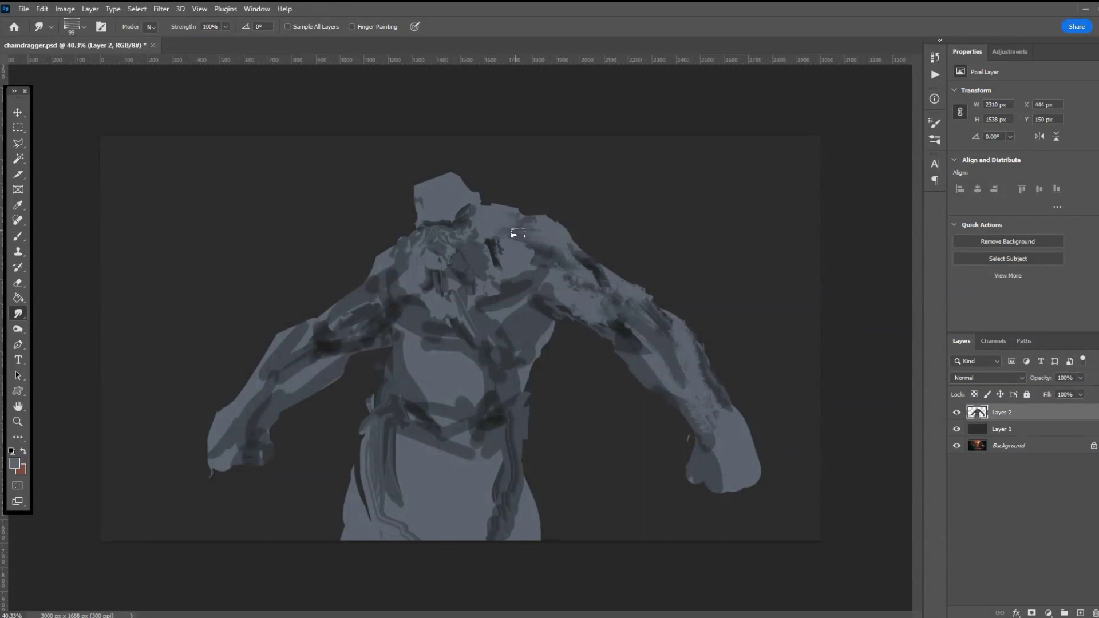
{"action": "mouse_move", "coordinate": [515, 249]}
{"action": "left_mouse_down"}
{"action": "mouse_move", "coordinate": [524, 265]}
{"action": "mouse_move", "coordinate": [515, 295]}
{"action": "mouse_move", "coordinate": [546, 265]}
{"action": "mouse_move", "coordinate": [545, 283]}
{"action": "left_mouse_up"}
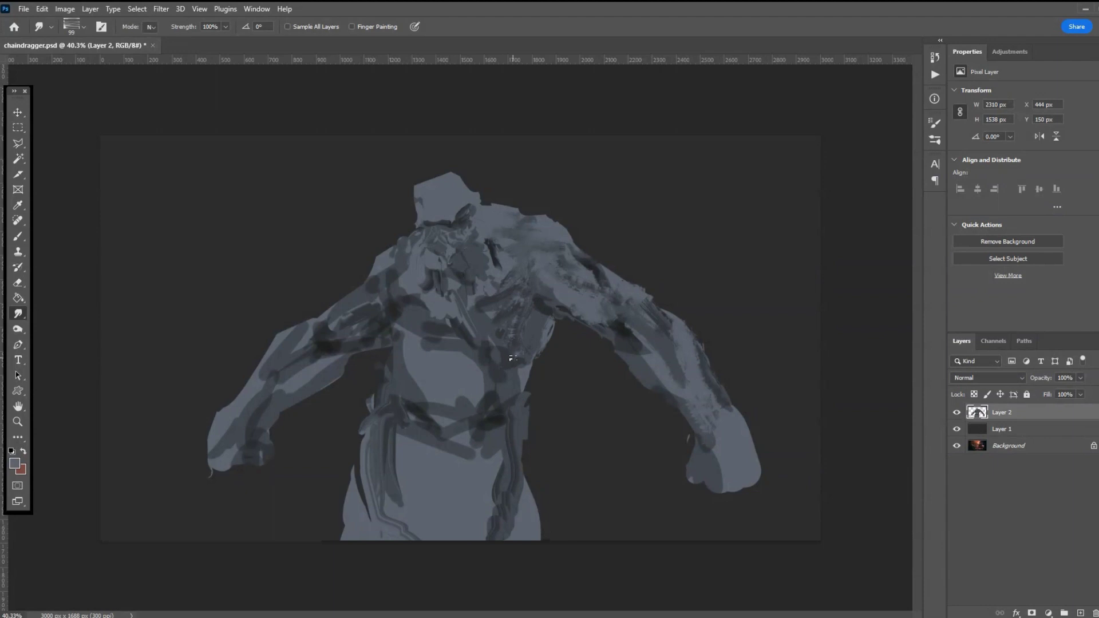
{"action": "mouse_move", "coordinate": [406, 311]}
{"action": "left_mouse_down"}
{"action": "mouse_move", "coordinate": [450, 350]}
{"action": "mouse_move", "coordinate": [434, 418]}
{"action": "mouse_move", "coordinate": [450, 358]}
{"action": "mouse_move", "coordinate": [464, 361]}
{"action": "mouse_move", "coordinate": [467, 409]}
{"action": "mouse_move", "coordinate": [453, 417]}
{"action": "mouse_move", "coordinate": [421, 385]}
{"action": "mouse_move", "coordinate": [412, 390]}
{"action": "mouse_move", "coordinate": [416, 349]}
{"action": "mouse_move", "coordinate": [412, 390]}
{"action": "mouse_move", "coordinate": [404, 361]}
{"action": "mouse_move", "coordinate": [441, 468]}
{"action": "mouse_move", "coordinate": [398, 440]}
{"action": "mouse_move", "coordinate": [298, 279]}
{"action": "mouse_move", "coordinate": [416, 350]}
{"action": "mouse_move", "coordinate": [391, 313]}
{"action": "mouse_move", "coordinate": [411, 288]}
{"action": "left_mouse_up"}
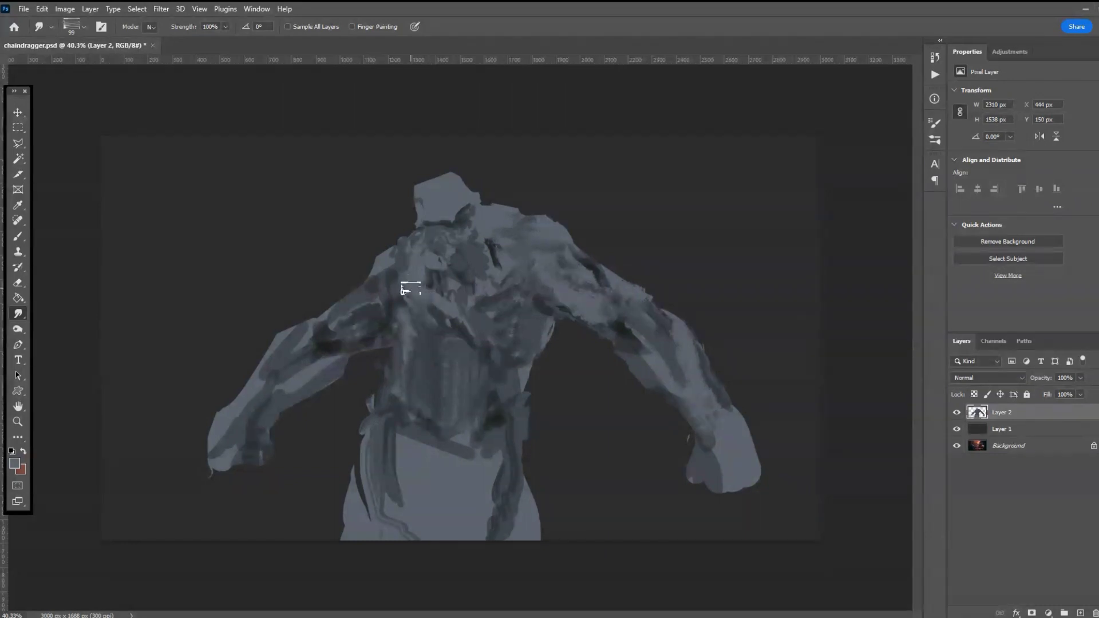
{"action": "mouse_move", "coordinate": [401, 251]}
{"action": "left_mouse_down"}
{"action": "mouse_move", "coordinate": [415, 252]}
{"action": "mouse_move", "coordinate": [407, 280]}
{"action": "left_mouse_up"}
{"action": "mouse_move", "coordinate": [436, 267]}
{"action": "left_mouse_down"}
{"action": "mouse_move", "coordinate": [424, 246]}
{"action": "mouse_move", "coordinate": [433, 252]}
{"action": "mouse_move", "coordinate": [419, 264]}
{"action": "mouse_move", "coordinate": [427, 280]}
{"action": "mouse_move", "coordinate": [447, 281]}
{"action": "mouse_move", "coordinate": [443, 296]}
{"action": "mouse_move", "coordinate": [475, 275]}
{"action": "mouse_move", "coordinate": [484, 285]}
{"action": "mouse_move", "coordinate": [475, 254]}
{"action": "mouse_move", "coordinate": [488, 244]}
{"action": "mouse_move", "coordinate": [488, 217]}
{"action": "mouse_move", "coordinate": [449, 217]}
{"action": "mouse_move", "coordinate": [439, 223]}
{"action": "mouse_move", "coordinate": [475, 220]}
{"action": "mouse_move", "coordinate": [449, 251]}
{"action": "mouse_move", "coordinate": [416, 257]}
{"action": "mouse_move", "coordinate": [437, 244]}
{"action": "mouse_move", "coordinate": [426, 236]}
{"action": "mouse_move", "coordinate": [444, 245]}
{"action": "mouse_move", "coordinate": [471, 232]}
{"action": "mouse_move", "coordinate": [469, 203]}
{"action": "mouse_move", "coordinate": [480, 250]}
{"action": "mouse_move", "coordinate": [494, 218]}
{"action": "left_mouse_up"}
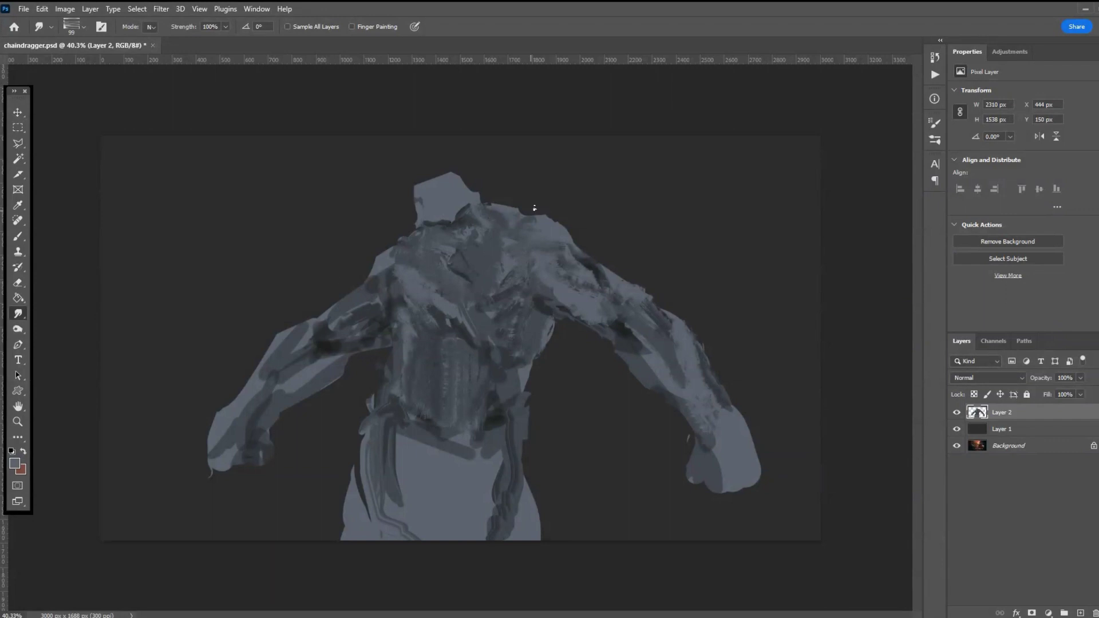
- Smudge below the neck and reshape the head's upper-left edge, top and left side
{"action": "left_click_drag", "start_coordinate": [461, 235], "coordinate": [468, 250]}
{"action": "left_click_drag", "start_coordinate": [431, 221], "coordinate": [406, 189]}
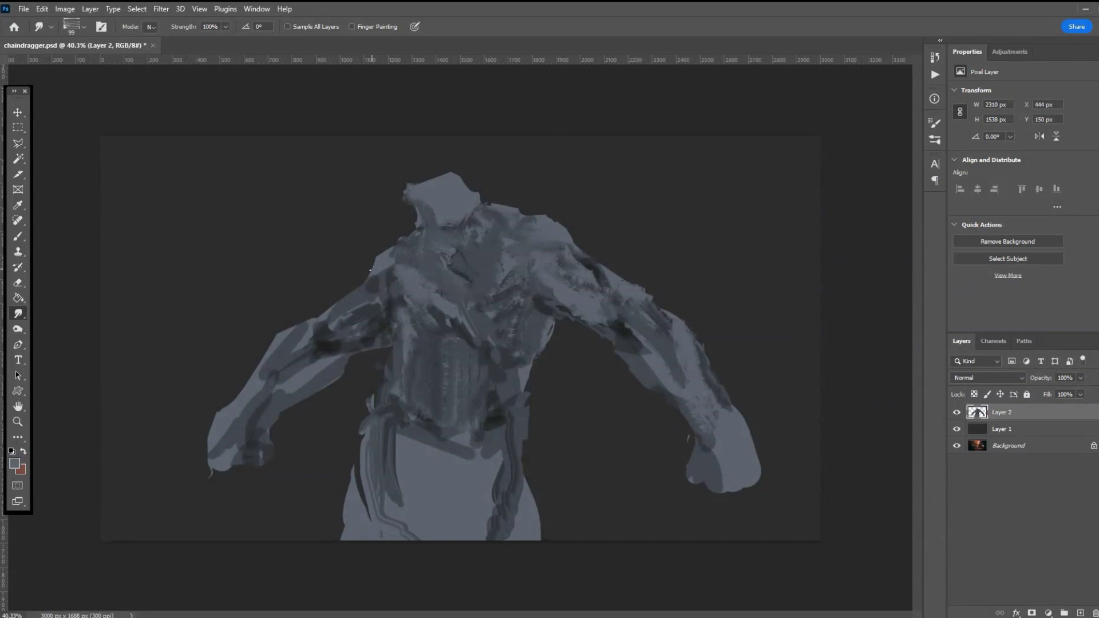
{"action": "mouse_move", "coordinate": [398, 188]}
{"action": "left_mouse_down"}
{"action": "mouse_move", "coordinate": [407, 172]}
{"action": "mouse_move", "coordinate": [405, 184]}
{"action": "mouse_move", "coordinate": [431, 166]}
{"action": "mouse_move", "coordinate": [415, 169]}
{"action": "left_mouse_up"}
{"action": "mouse_move", "coordinate": [416, 189]}
{"action": "left_mouse_down"}
{"action": "mouse_move", "coordinate": [373, 194]}
{"action": "mouse_move", "coordinate": [383, 189]}
{"action": "left_mouse_up"}
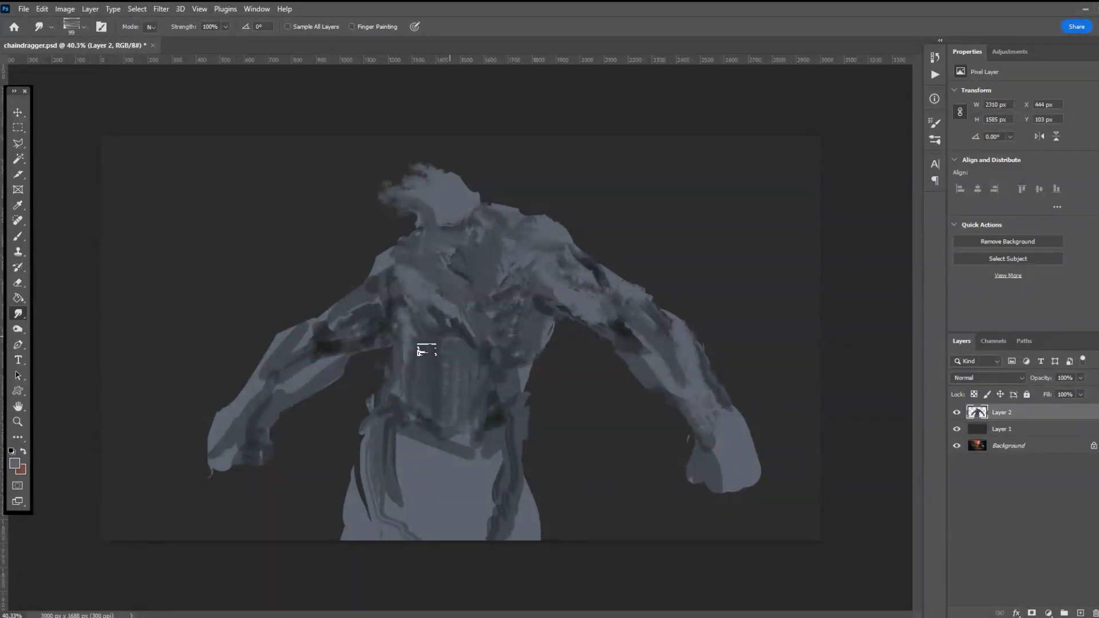
- Smudge the chest highlight, the elbow shadow along the forearm and the dark waist patch
{"action": "left_click_drag", "start_coordinate": [430, 310], "coordinate": [443, 319]}
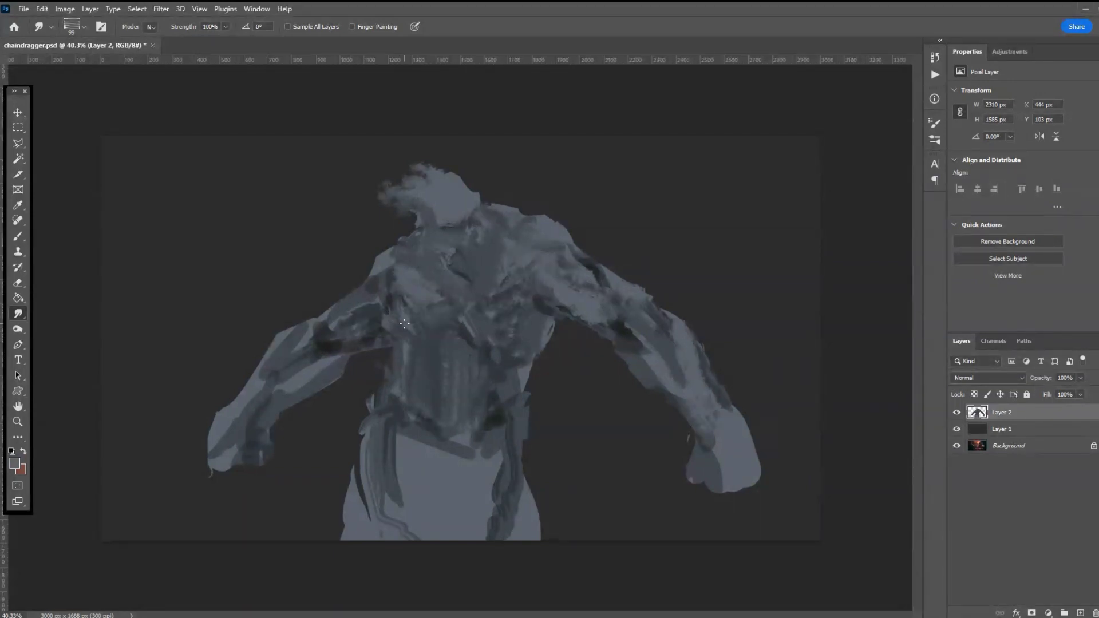
{"action": "left_click_drag", "start_coordinate": [402, 286], "coordinate": [400, 280]}
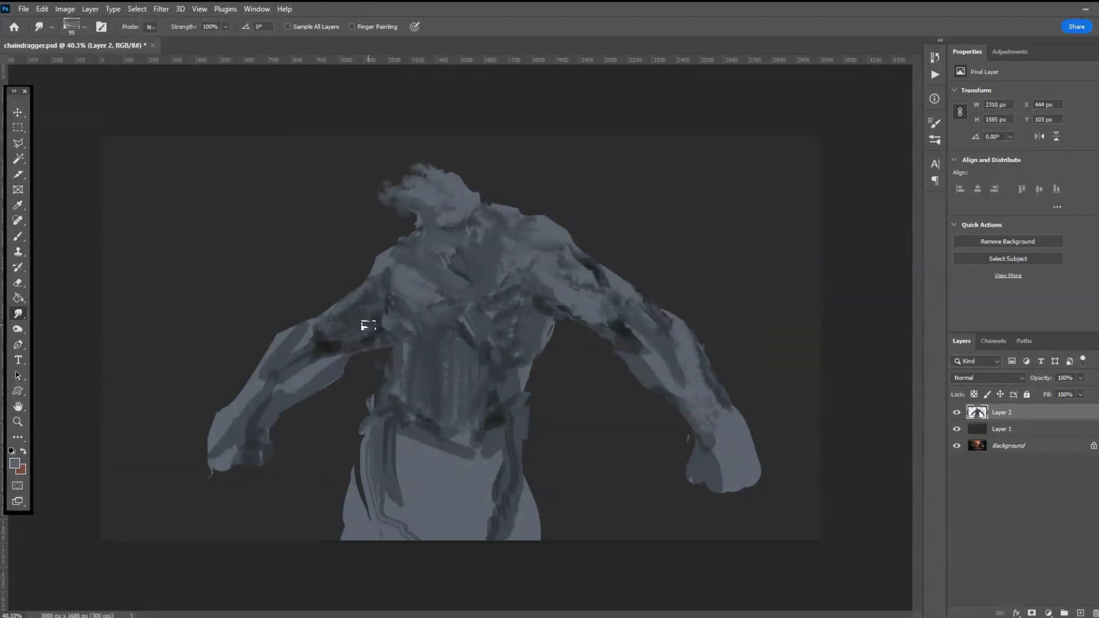
{"action": "mouse_move", "coordinate": [326, 352]}
{"action": "left_mouse_down"}
{"action": "mouse_move", "coordinate": [269, 396]}
{"action": "mouse_move", "coordinate": [328, 360]}
{"action": "mouse_move", "coordinate": [298, 383]}
{"action": "left_mouse_up"}
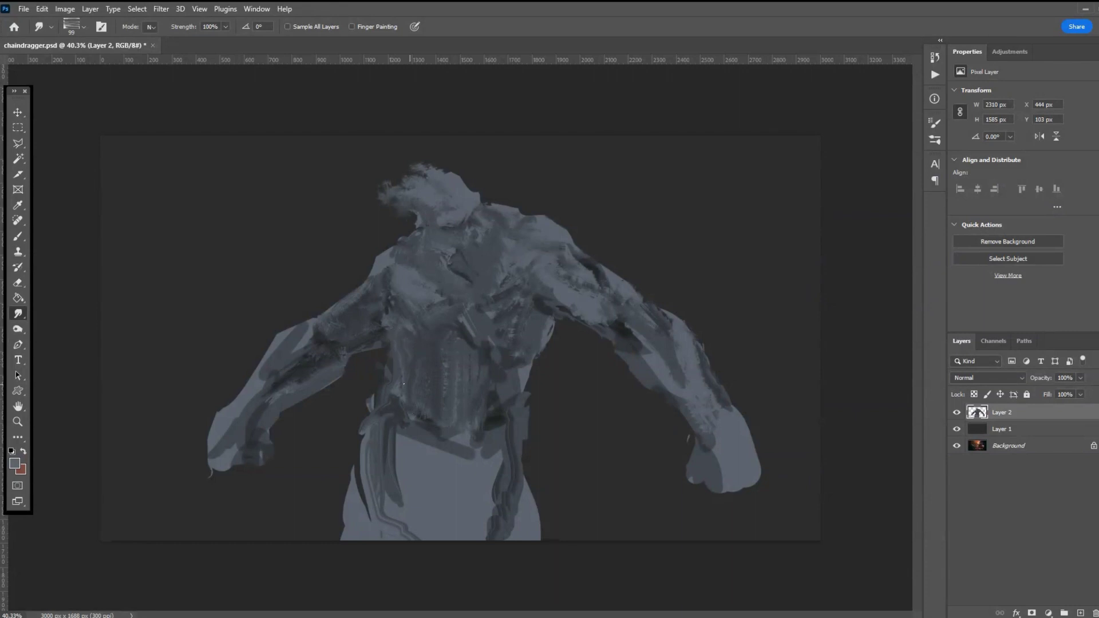
{"action": "mouse_move", "coordinate": [492, 408]}
{"action": "left_mouse_down"}
{"action": "mouse_move", "coordinate": [469, 420]}
{"action": "mouse_move", "coordinate": [507, 392]}
{"action": "mouse_move", "coordinate": [439, 447]}
{"action": "mouse_move", "coordinate": [469, 411]}
{"action": "mouse_move", "coordinate": [499, 405]}
{"action": "mouse_move", "coordinate": [463, 402]}
{"action": "mouse_move", "coordinate": [518, 371]}
{"action": "mouse_move", "coordinate": [499, 389]}
{"action": "mouse_move", "coordinate": [509, 356]}
{"action": "mouse_move", "coordinate": [497, 364]}
{"action": "mouse_move", "coordinate": [464, 318]}
{"action": "mouse_move", "coordinate": [449, 335]}
{"action": "mouse_move", "coordinate": [417, 335]}
{"action": "mouse_move", "coordinate": [466, 352]}
{"action": "left_mouse_up"}
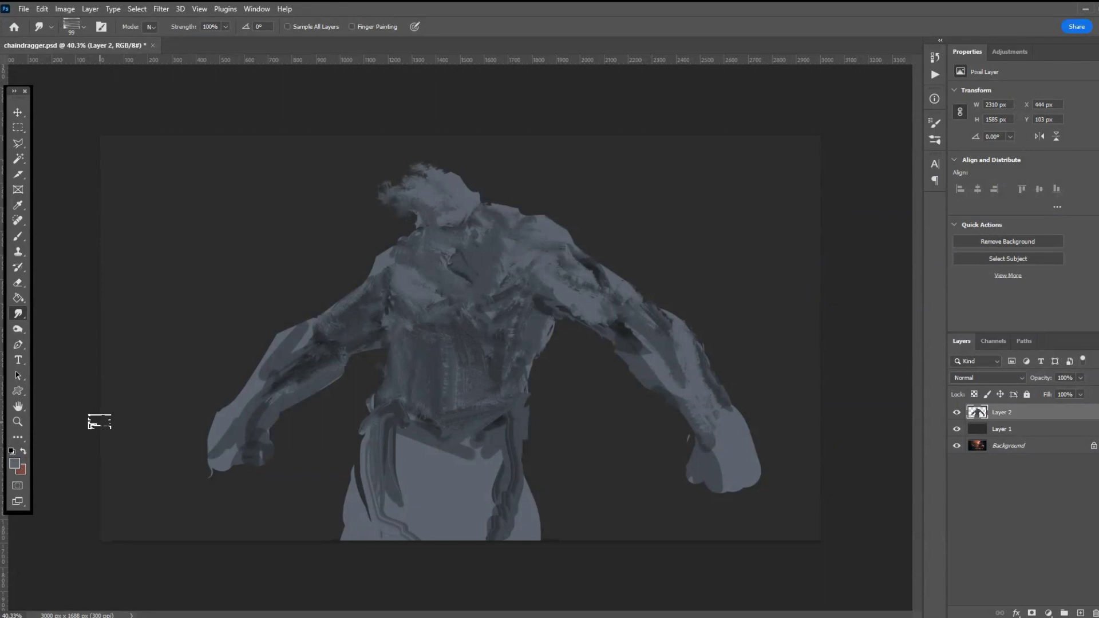
- Blend the left forearm and hand, the right hand, forearm and upper arm, and lighten chest streaks
{"action": "mouse_move", "coordinate": [339, 385]}
{"action": "left_mouse_down"}
{"action": "mouse_move", "coordinate": [346, 366]}
{"action": "mouse_move", "coordinate": [240, 455]}
{"action": "left_mouse_up"}
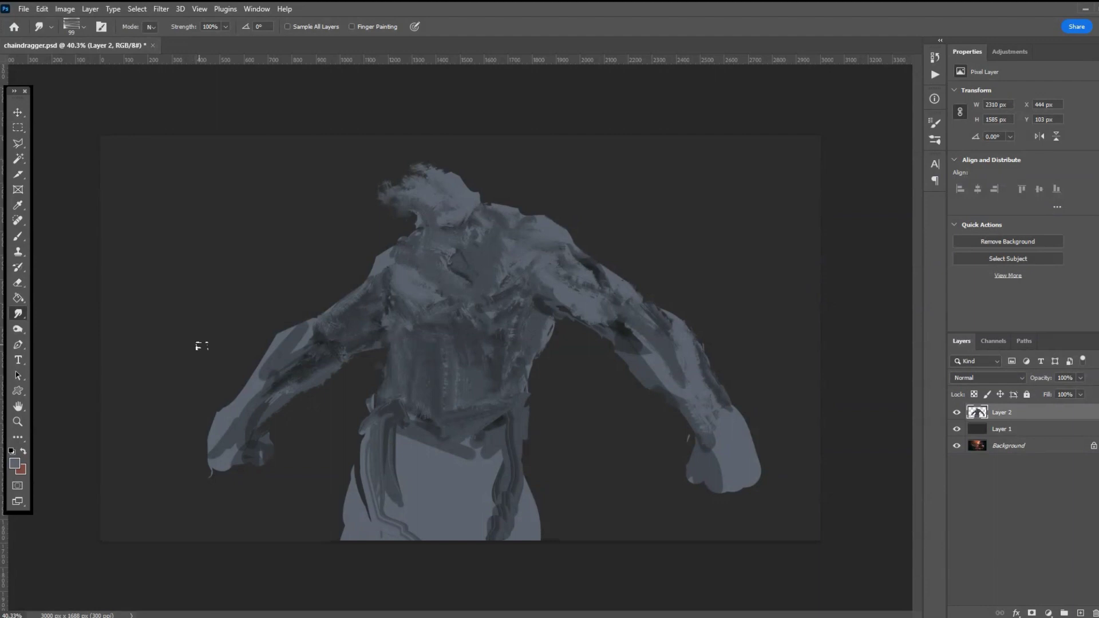
{"action": "mouse_move", "coordinate": [240, 400]}
{"action": "left_mouse_down"}
{"action": "mouse_move", "coordinate": [226, 456]}
{"action": "mouse_move", "coordinate": [215, 423]}
{"action": "mouse_move", "coordinate": [202, 452]}
{"action": "mouse_move", "coordinate": [215, 425]}
{"action": "mouse_move", "coordinate": [196, 442]}
{"action": "mouse_move", "coordinate": [218, 462]}
{"action": "mouse_move", "coordinate": [204, 461]}
{"action": "mouse_move", "coordinate": [236, 462]}
{"action": "mouse_move", "coordinate": [254, 440]}
{"action": "mouse_move", "coordinate": [250, 468]}
{"action": "mouse_move", "coordinate": [271, 440]}
{"action": "mouse_move", "coordinate": [245, 480]}
{"action": "left_mouse_up"}
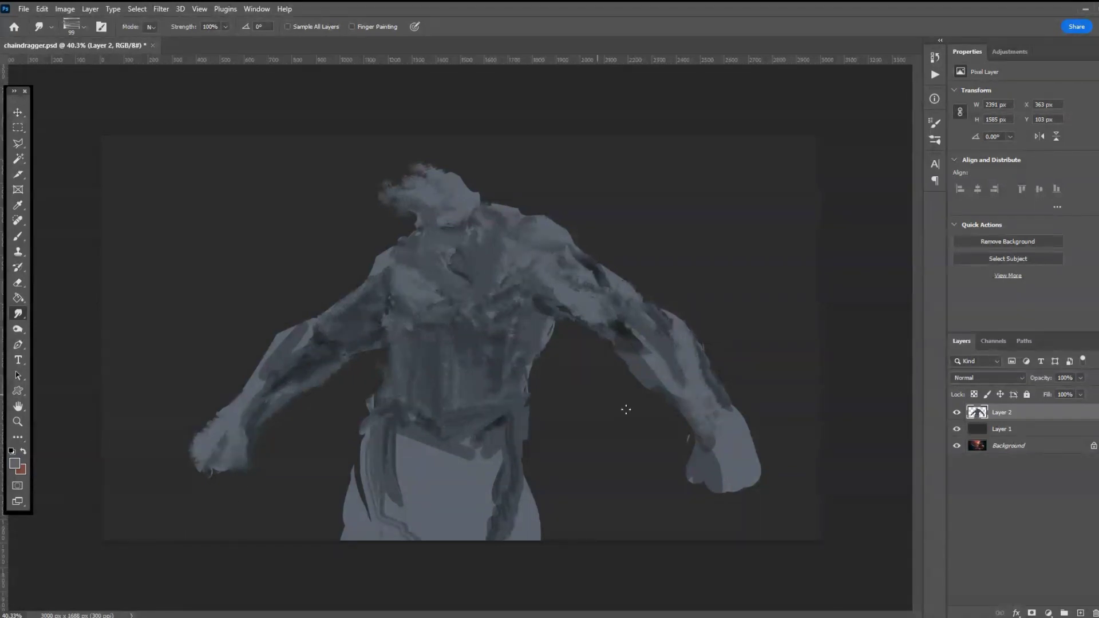
{"action": "mouse_move", "coordinate": [682, 473]}
{"action": "left_mouse_down"}
{"action": "mouse_move", "coordinate": [693, 498]}
{"action": "mouse_move", "coordinate": [701, 479]}
{"action": "mouse_move", "coordinate": [711, 502]}
{"action": "mouse_move", "coordinate": [761, 480]}
{"action": "left_mouse_up"}
{"action": "left_click_drag", "start_coordinate": [735, 397], "coordinate": [763, 452]}
{"action": "mouse_move", "coordinate": [708, 412]}
{"action": "left_mouse_down"}
{"action": "mouse_move", "coordinate": [648, 354]}
{"action": "mouse_move", "coordinate": [581, 307]}
{"action": "mouse_move", "coordinate": [561, 310]}
{"action": "mouse_move", "coordinate": [598, 303]}
{"action": "mouse_move", "coordinate": [560, 298]}
{"action": "left_mouse_up"}
{"action": "left_click_drag", "start_coordinate": [611, 331], "coordinate": [606, 330]}
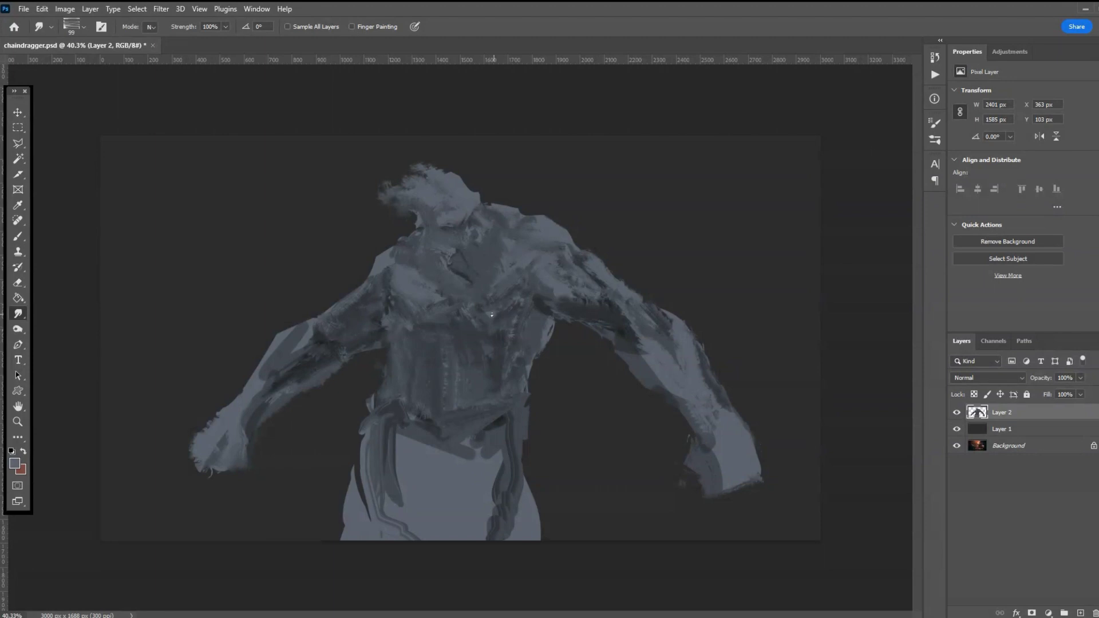
{"action": "left_click_drag", "start_coordinate": [493, 321], "coordinate": [530, 316]}
{"action": "left_click_drag", "start_coordinate": [479, 336], "coordinate": [474, 357]}
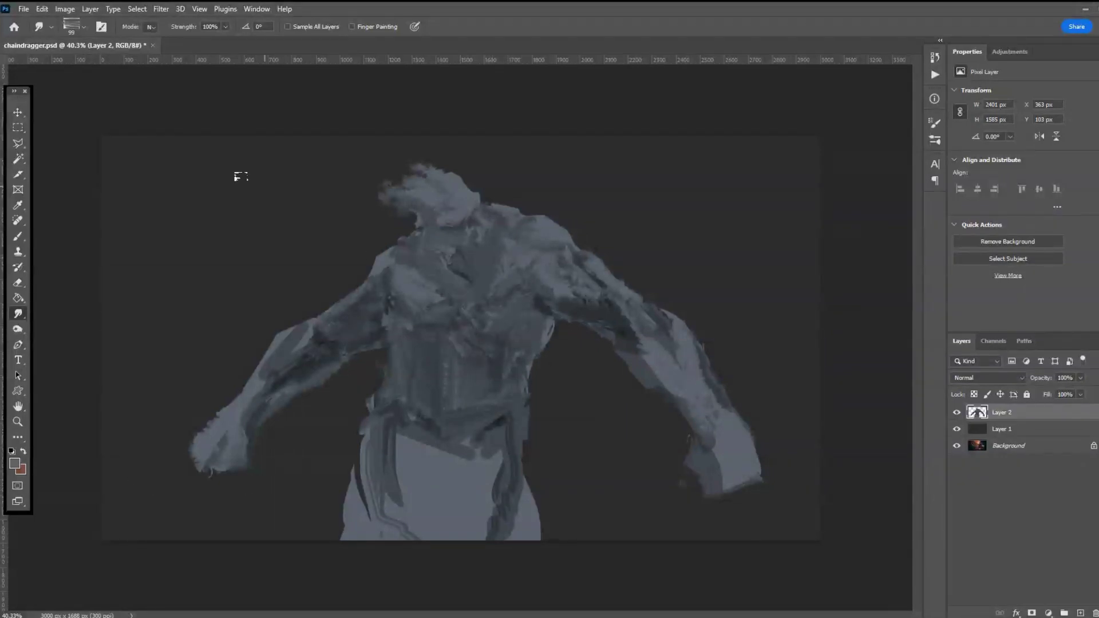
- Select the Burn Tool from the Dodge tool's flyout in the toolbar
{"action": "left_click", "coordinate": [18, 329]}
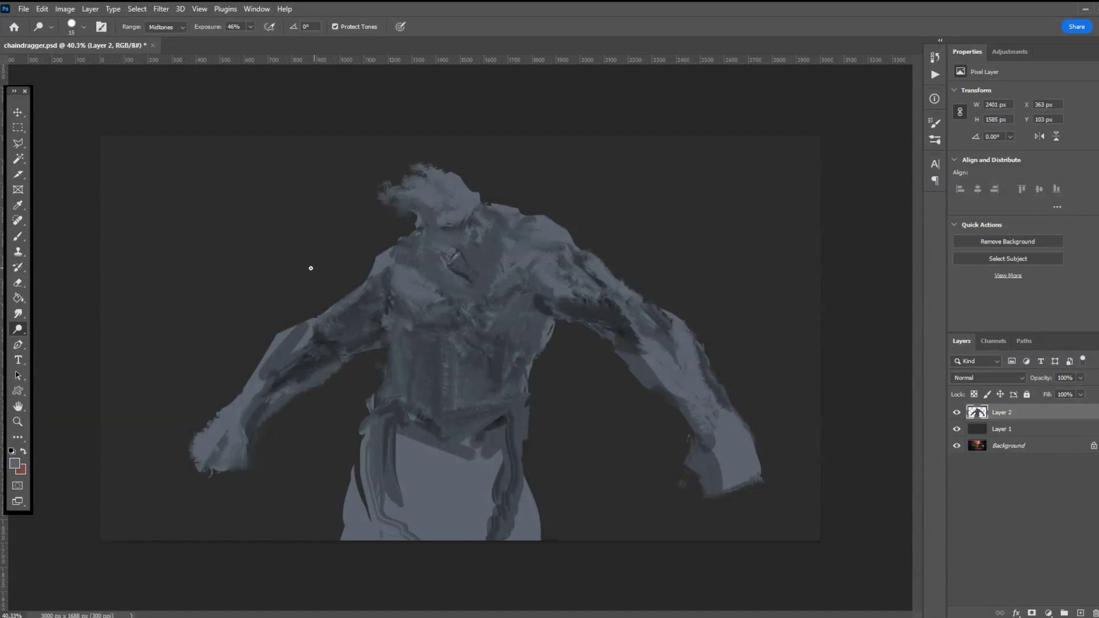
{"action": "right_click", "coordinate": [17, 329]}
{"action": "left_click", "coordinate": [53, 337]}
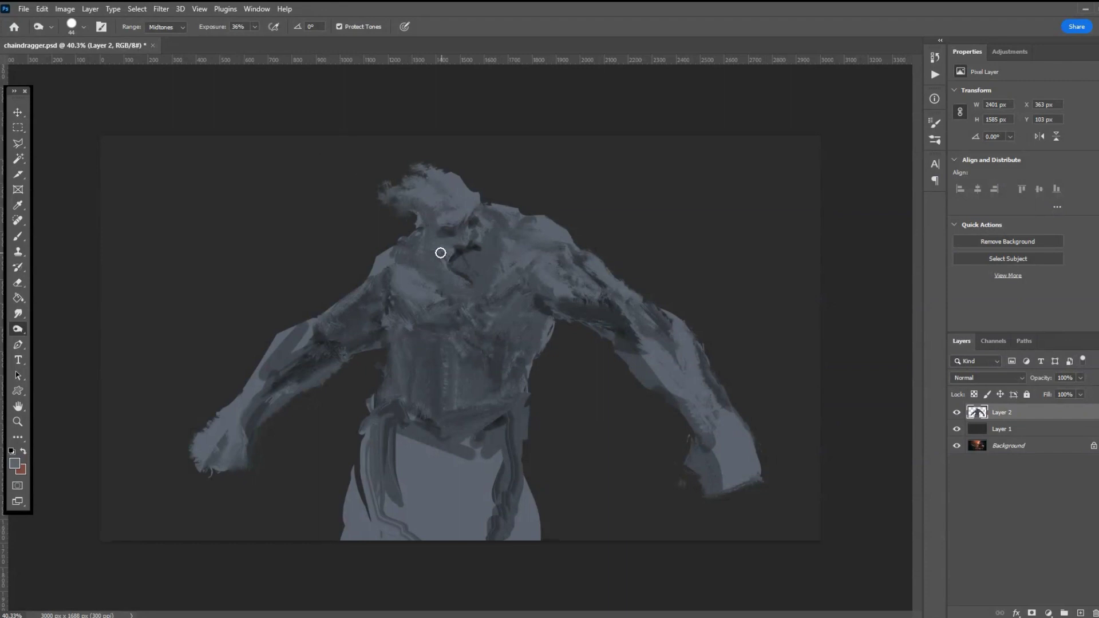
- Burn darker shadows around the neck, beside the nose and eye, and along the head's top
{"action": "mouse_move", "coordinate": [434, 241]}
{"action": "left_mouse_down"}
{"action": "mouse_move", "coordinate": [451, 267]}
{"action": "mouse_move", "coordinate": [433, 244]}
{"action": "mouse_move", "coordinate": [439, 263]}
{"action": "mouse_move", "coordinate": [471, 260]}
{"action": "left_mouse_up"}
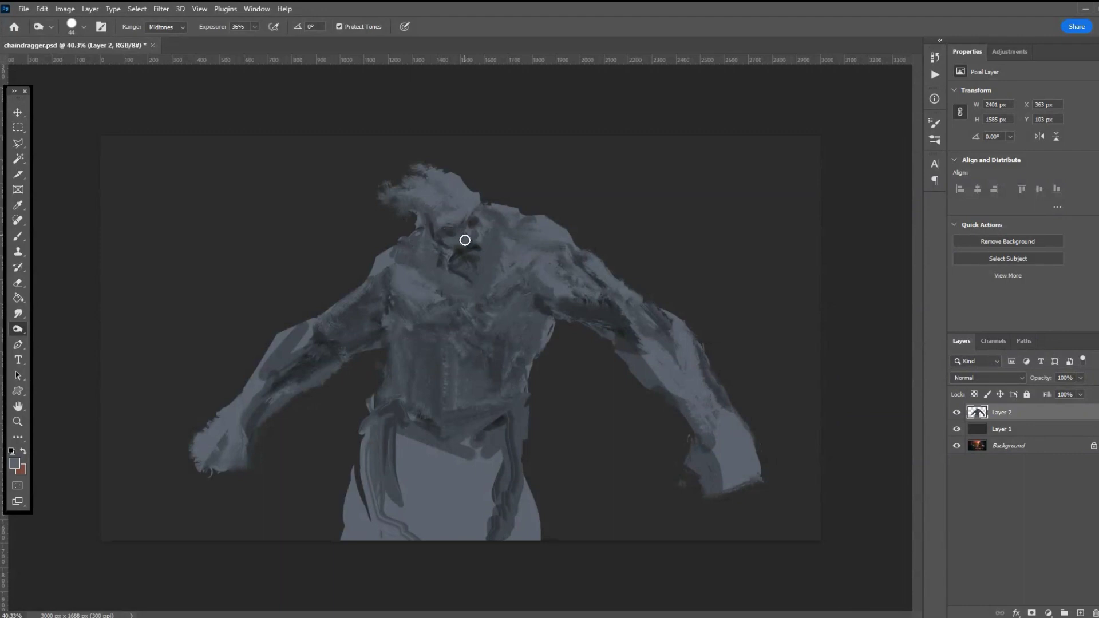
{"action": "mouse_move", "coordinate": [456, 232]}
{"action": "left_mouse_down"}
{"action": "mouse_move", "coordinate": [489, 259]}
{"action": "mouse_move", "coordinate": [463, 218]}
{"action": "left_mouse_up"}
{"action": "mouse_move", "coordinate": [421, 233]}
{"action": "left_mouse_down"}
{"action": "mouse_move", "coordinate": [419, 263]}
{"action": "mouse_move", "coordinate": [437, 290]}
{"action": "mouse_move", "coordinate": [439, 277]}
{"action": "mouse_move", "coordinate": [483, 304]}
{"action": "mouse_move", "coordinate": [500, 248]}
{"action": "mouse_move", "coordinate": [495, 226]}
{"action": "mouse_move", "coordinate": [480, 228]}
{"action": "mouse_move", "coordinate": [480, 206]}
{"action": "left_mouse_up"}
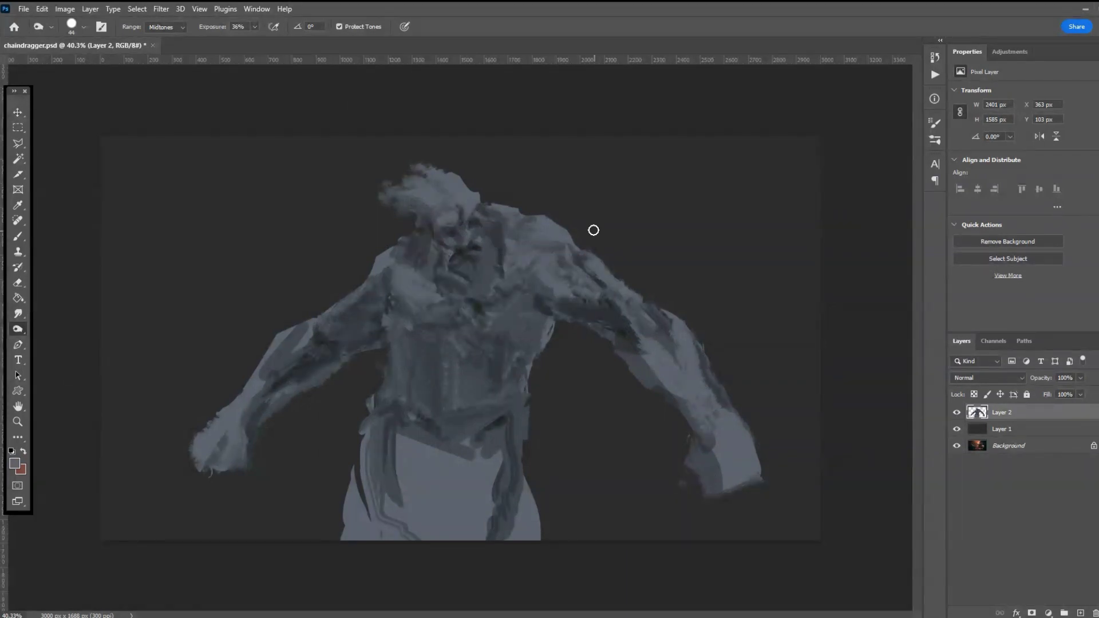
{"action": "mouse_move", "coordinate": [504, 272]}
{"action": "left_mouse_down"}
{"action": "mouse_move", "coordinate": [444, 215]}
{"action": "mouse_move", "coordinate": [467, 232]}
{"action": "mouse_move", "coordinate": [444, 233]}
{"action": "mouse_move", "coordinate": [483, 231]}
{"action": "mouse_move", "coordinate": [475, 214]}
{"action": "mouse_move", "coordinate": [438, 239]}
{"action": "mouse_move", "coordinate": [455, 221]}
{"action": "left_mouse_up"}
{"action": "left_click_drag", "start_coordinate": [424, 164], "coordinate": [457, 177]}
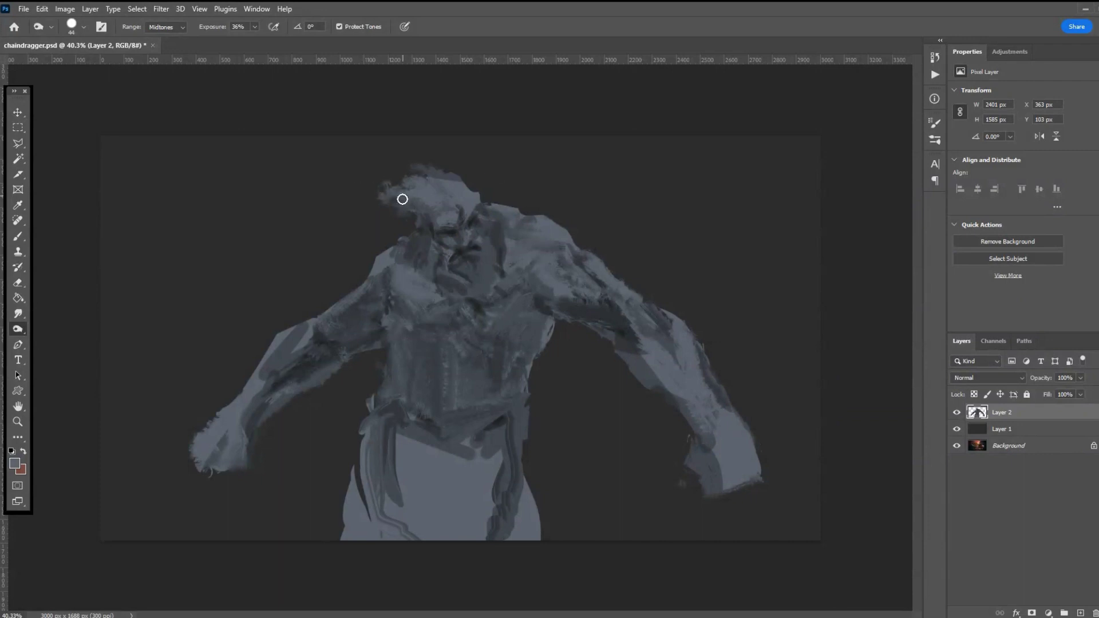
- Burn the upper chest, a band under the right pectoral, both shoulders and the right armpit
{"action": "mouse_move", "coordinate": [515, 294]}
{"action": "left_mouse_down"}
{"action": "mouse_move", "coordinate": [520, 274]}
{"action": "mouse_move", "coordinate": [550, 292]}
{"action": "left_mouse_up"}
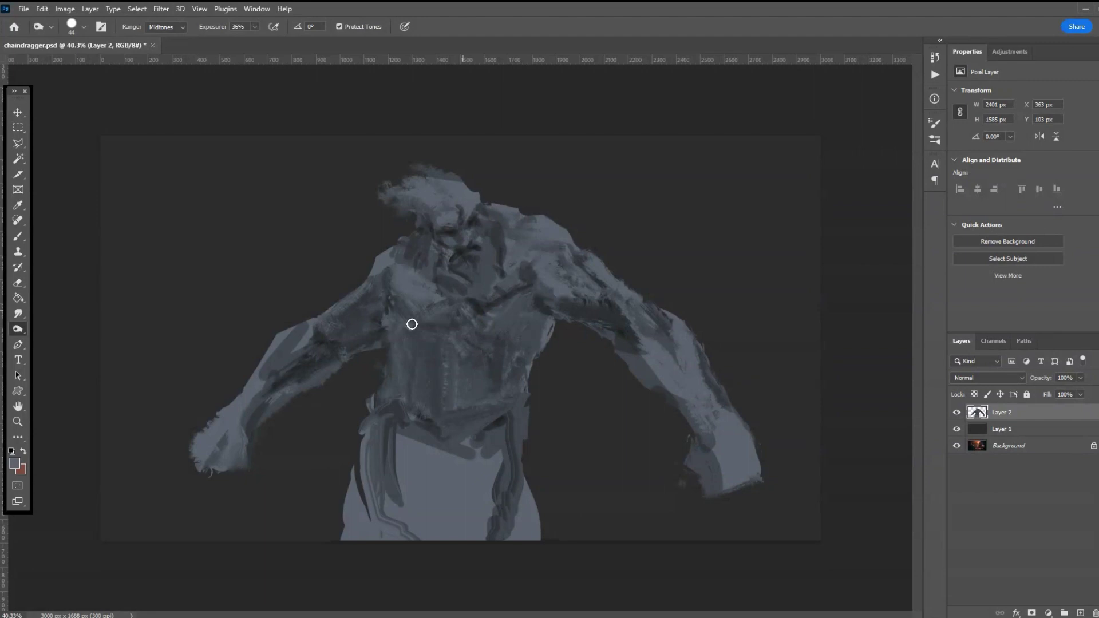
{"action": "mouse_move", "coordinate": [414, 304]}
{"action": "left_mouse_down"}
{"action": "mouse_move", "coordinate": [392, 300]}
{"action": "mouse_move", "coordinate": [444, 309]}
{"action": "mouse_move", "coordinate": [433, 306]}
{"action": "left_mouse_up"}
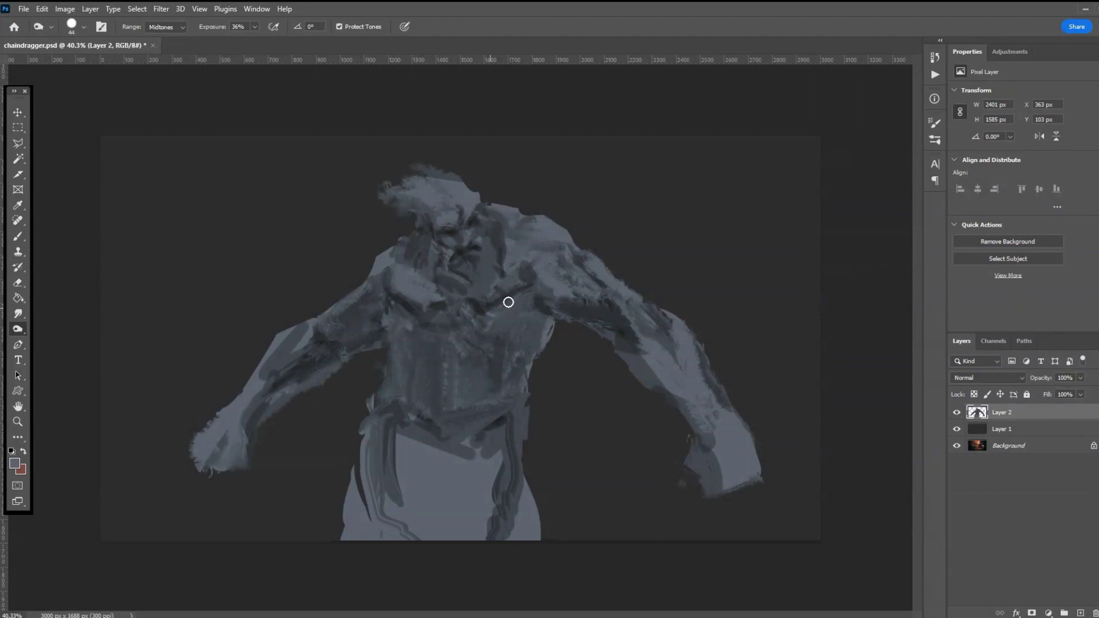
{"action": "mouse_move", "coordinate": [491, 309]}
{"action": "left_mouse_down"}
{"action": "mouse_move", "coordinate": [530, 295]}
{"action": "mouse_move", "coordinate": [515, 301]}
{"action": "mouse_move", "coordinate": [526, 328]}
{"action": "mouse_move", "coordinate": [492, 368]}
{"action": "mouse_move", "coordinate": [453, 353]}
{"action": "mouse_move", "coordinate": [462, 346]}
{"action": "mouse_move", "coordinate": [419, 363]}
{"action": "mouse_move", "coordinate": [425, 353]}
{"action": "mouse_move", "coordinate": [408, 386]}
{"action": "mouse_move", "coordinate": [427, 430]}
{"action": "mouse_move", "coordinate": [439, 351]}
{"action": "mouse_move", "coordinate": [427, 411]}
{"action": "mouse_move", "coordinate": [421, 403]}
{"action": "mouse_move", "coordinate": [369, 458]}
{"action": "mouse_move", "coordinate": [458, 412]}
{"action": "mouse_move", "coordinate": [470, 397]}
{"action": "mouse_move", "coordinate": [448, 411]}
{"action": "mouse_move", "coordinate": [464, 366]}
{"action": "mouse_move", "coordinate": [585, 346]}
{"action": "left_mouse_up"}
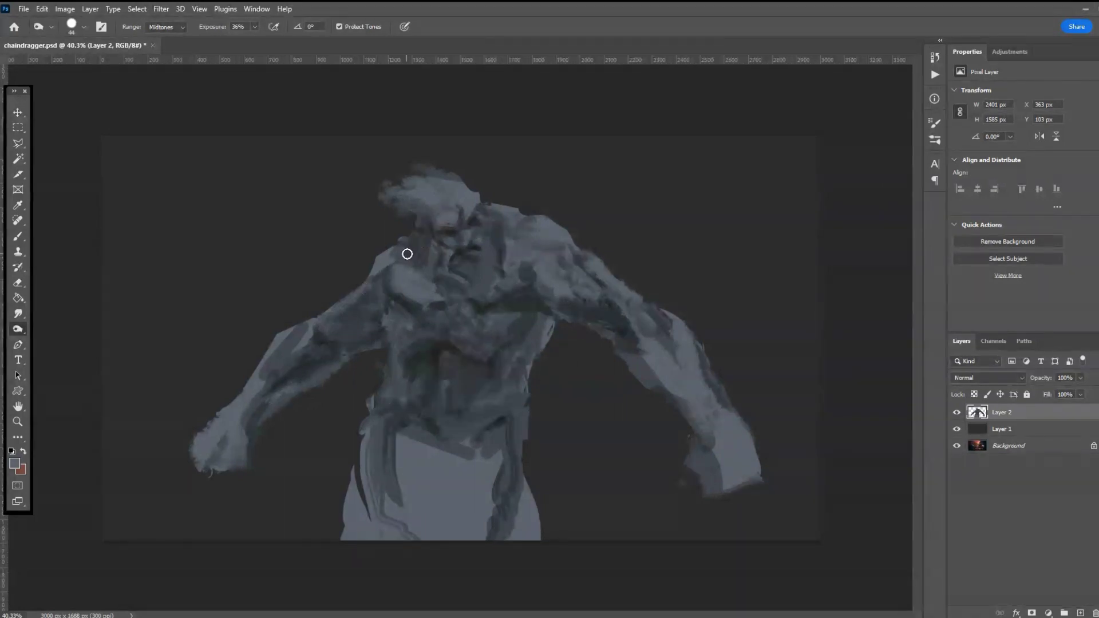
{"action": "mouse_move", "coordinate": [414, 254]}
{"action": "left_mouse_down"}
{"action": "mouse_move", "coordinate": [360, 326]}
{"action": "mouse_move", "coordinate": [387, 305]}
{"action": "mouse_move", "coordinate": [378, 285]}
{"action": "mouse_move", "coordinate": [382, 309]}
{"action": "mouse_move", "coordinate": [353, 336]}
{"action": "left_mouse_up"}
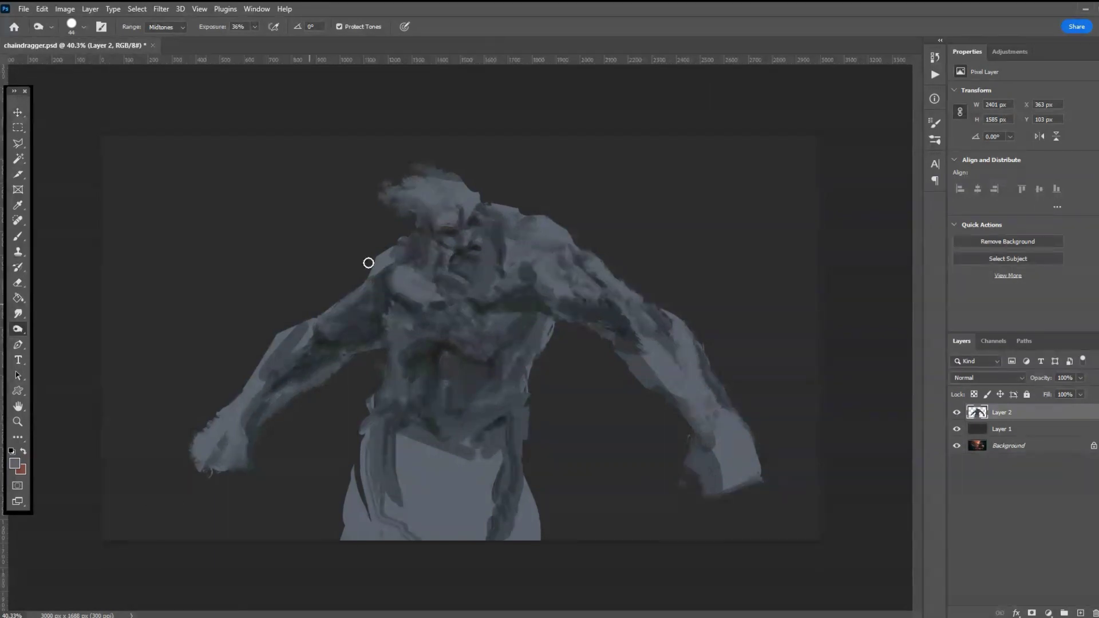
{"action": "mouse_move", "coordinate": [542, 295]}
{"action": "left_mouse_down"}
{"action": "mouse_move", "coordinate": [601, 331]}
{"action": "mouse_move", "coordinate": [589, 328]}
{"action": "mouse_move", "coordinate": [610, 326]}
{"action": "mouse_move", "coordinate": [625, 357]}
{"action": "mouse_move", "coordinate": [620, 330]}
{"action": "mouse_move", "coordinate": [657, 366]}
{"action": "mouse_move", "coordinate": [625, 320]}
{"action": "mouse_move", "coordinate": [678, 387]}
{"action": "left_mouse_up"}
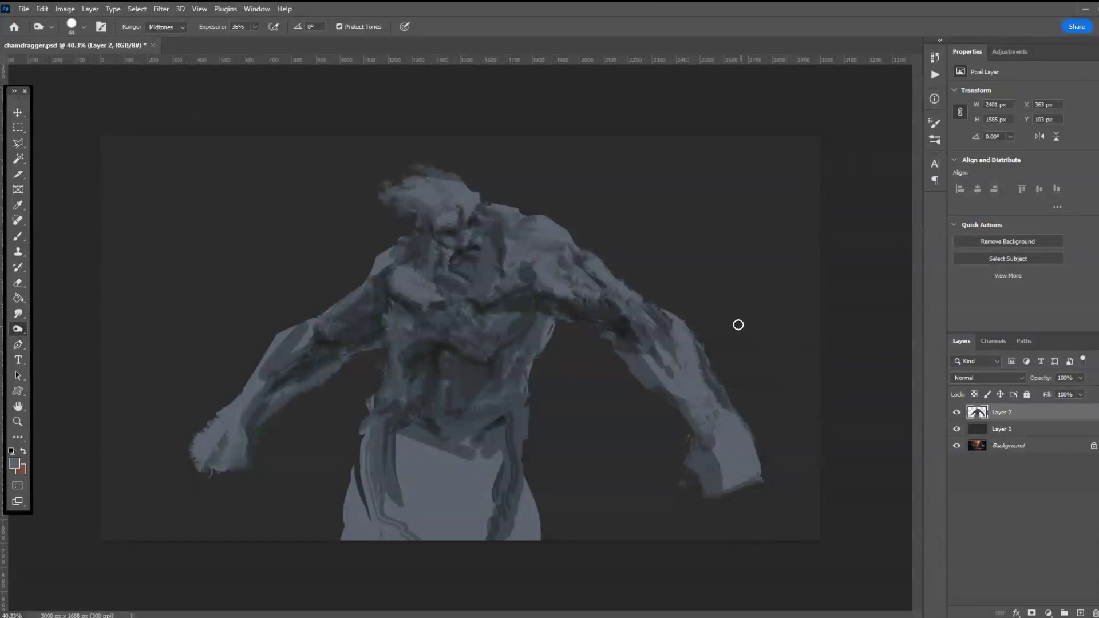
- Switch back to the Dodge tool and brighten the head and lower torso with zigzag strokes
{"action": "right_click", "coordinate": [17, 335]}
{"action": "left_click", "coordinate": [61, 325]}
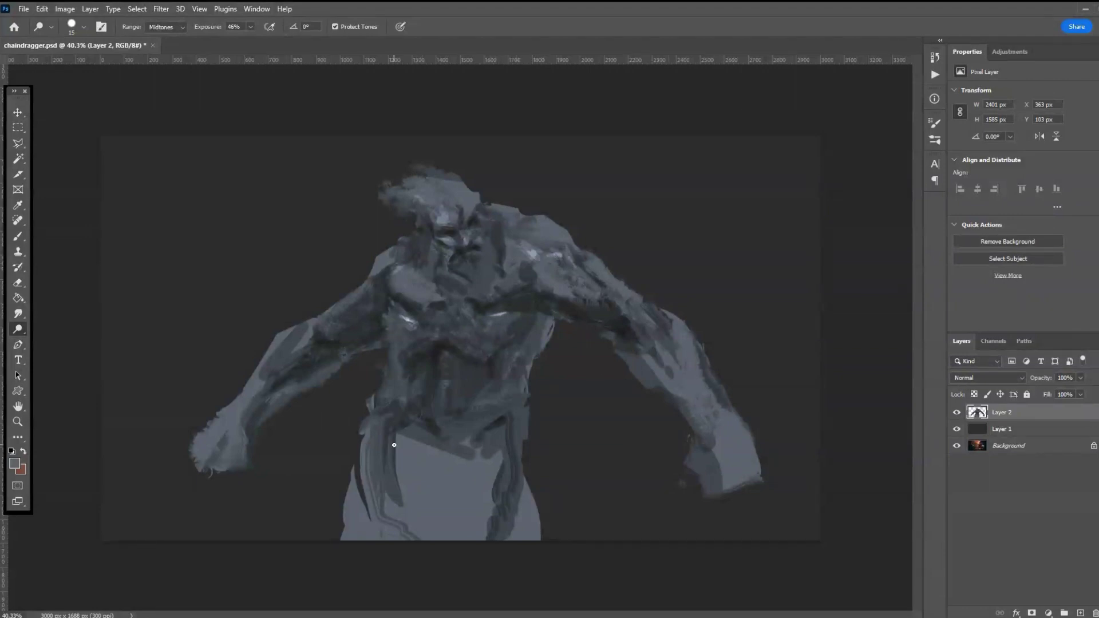
{"action": "mouse_move", "coordinate": [469, 198]}
{"action": "left_mouse_down"}
{"action": "mouse_move", "coordinate": [426, 192]}
{"action": "mouse_move", "coordinate": [442, 200]}
{"action": "left_mouse_up"}
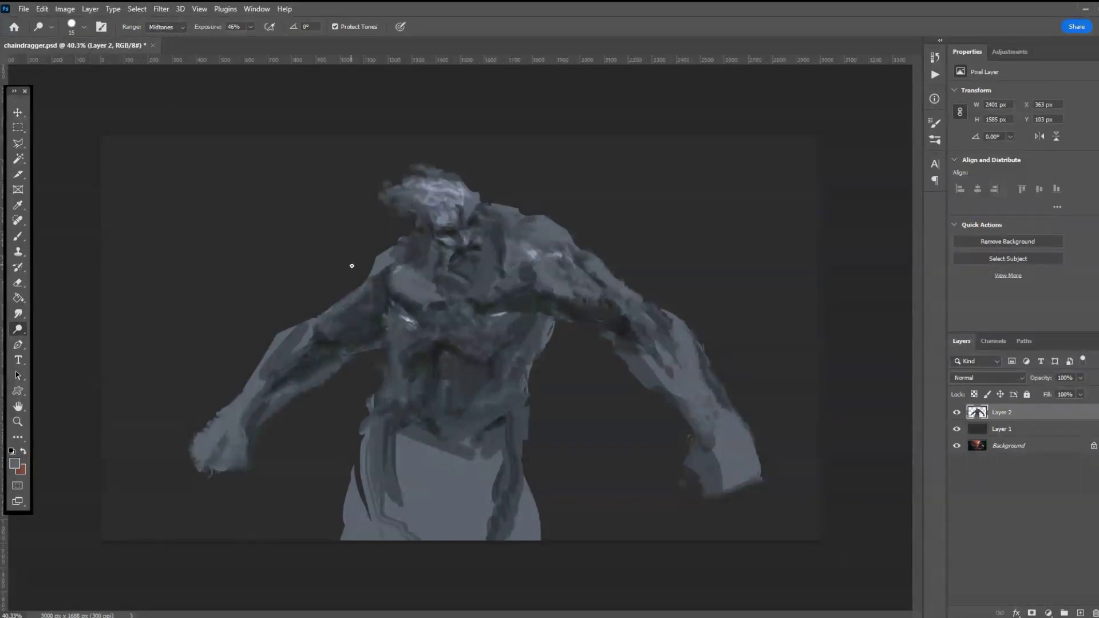
{"action": "mouse_move", "coordinate": [365, 463]}
{"action": "left_mouse_down"}
{"action": "mouse_move", "coordinate": [377, 478]}
{"action": "mouse_move", "coordinate": [375, 427]}
{"action": "mouse_move", "coordinate": [429, 435]}
{"action": "mouse_move", "coordinate": [453, 526]}
{"action": "mouse_move", "coordinate": [499, 482]}
{"action": "left_mouse_up"}
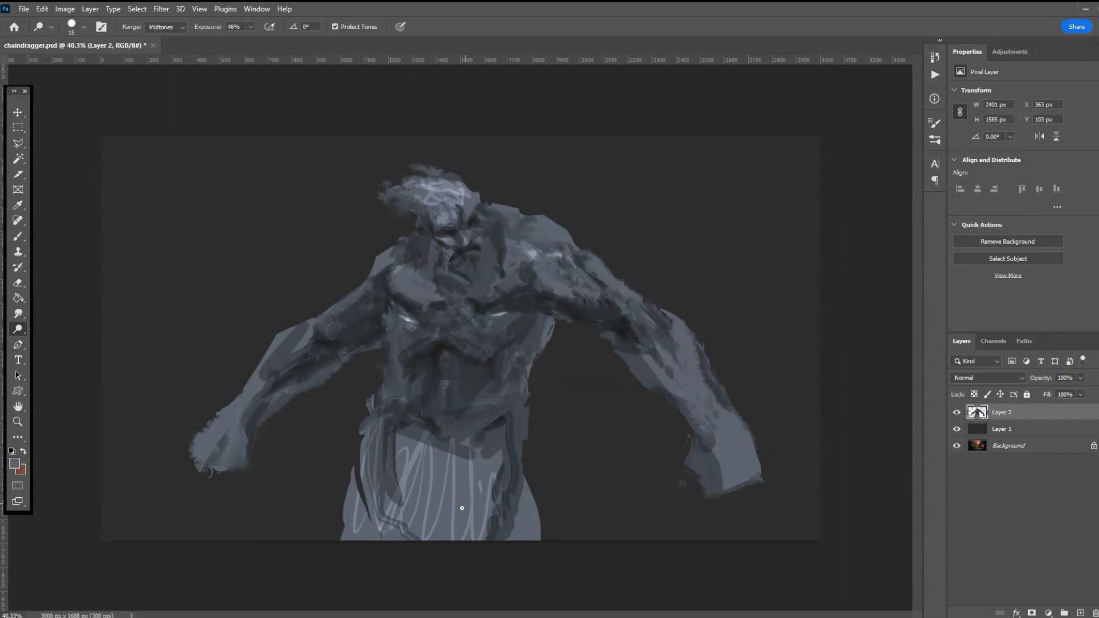
- Add dodge highlights on the left and right hands
{"action": "left_click_drag", "start_coordinate": [224, 451], "coordinate": [229, 445]}
{"action": "left_click_drag", "start_coordinate": [224, 443], "coordinate": [192, 440]}
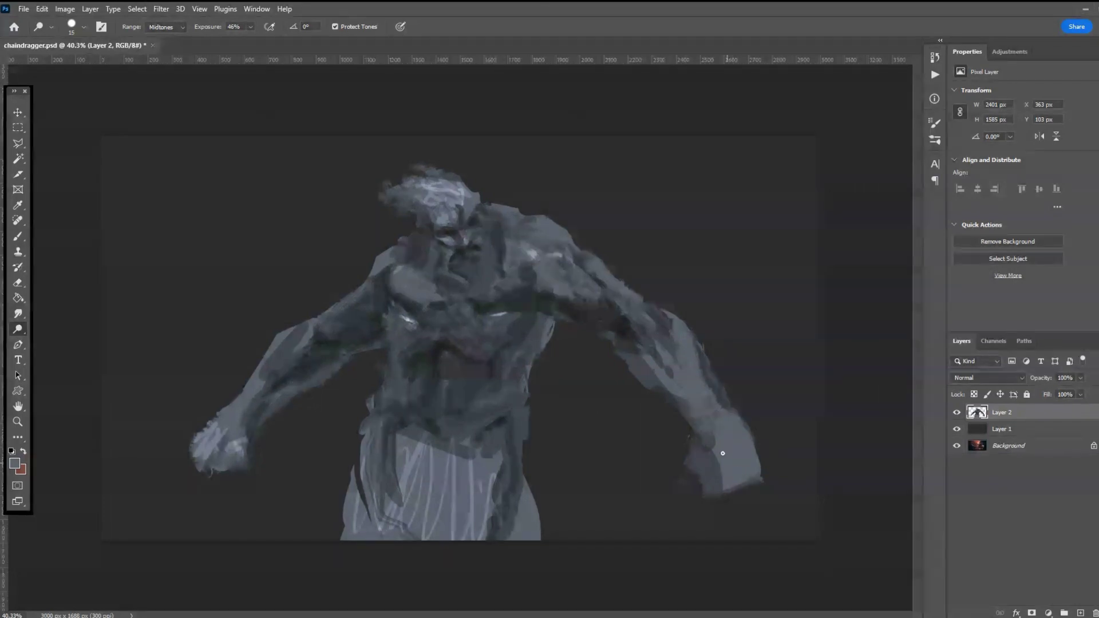
{"action": "left_click_drag", "start_coordinate": [719, 454], "coordinate": [749, 482]}
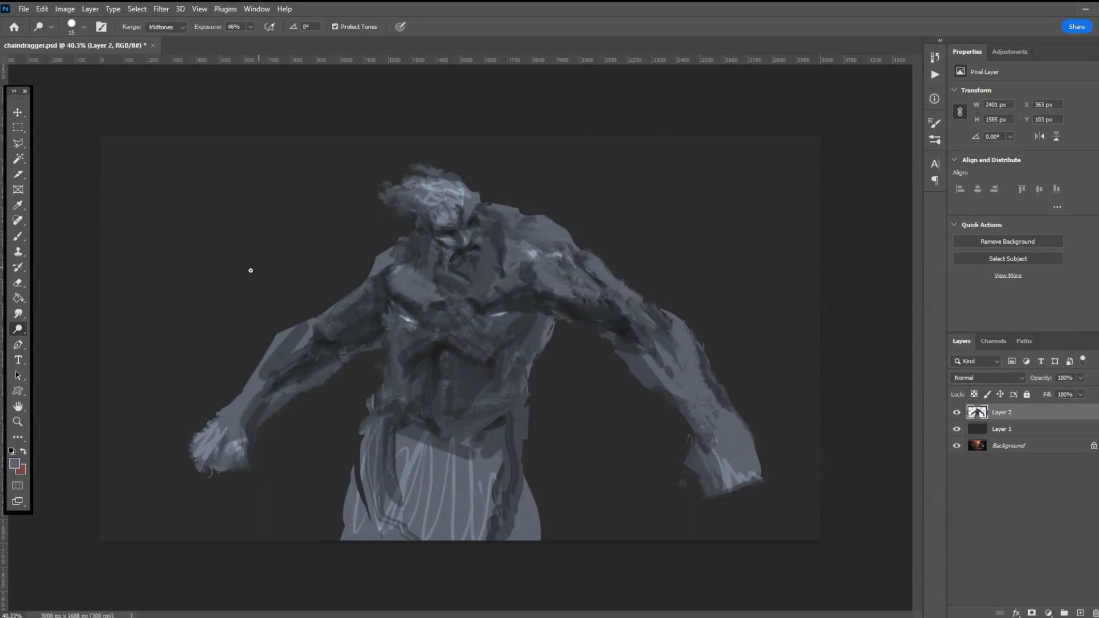
{"action": "left_click", "coordinate": [17, 314]}
- Smudge the lower-left cloth and waist, streaking paint down from the belt along the cloth edge
{"action": "mouse_move", "coordinate": [400, 432]}
{"action": "left_mouse_down"}
{"action": "mouse_move", "coordinate": [380, 481]}
{"action": "mouse_move", "coordinate": [349, 475]}
{"action": "mouse_move", "coordinate": [397, 452]}
{"action": "mouse_move", "coordinate": [425, 458]}
{"action": "mouse_move", "coordinate": [434, 475]}
{"action": "mouse_move", "coordinate": [491, 449]}
{"action": "mouse_move", "coordinate": [498, 475]}
{"action": "mouse_move", "coordinate": [413, 473]}
{"action": "mouse_move", "coordinate": [429, 530]}
{"action": "mouse_move", "coordinate": [384, 457]}
{"action": "mouse_move", "coordinate": [374, 503]}
{"action": "mouse_move", "coordinate": [392, 412]}
{"action": "mouse_move", "coordinate": [458, 428]}
{"action": "mouse_move", "coordinate": [494, 417]}
{"action": "mouse_move", "coordinate": [470, 435]}
{"action": "mouse_move", "coordinate": [514, 408]}
{"action": "left_mouse_up"}
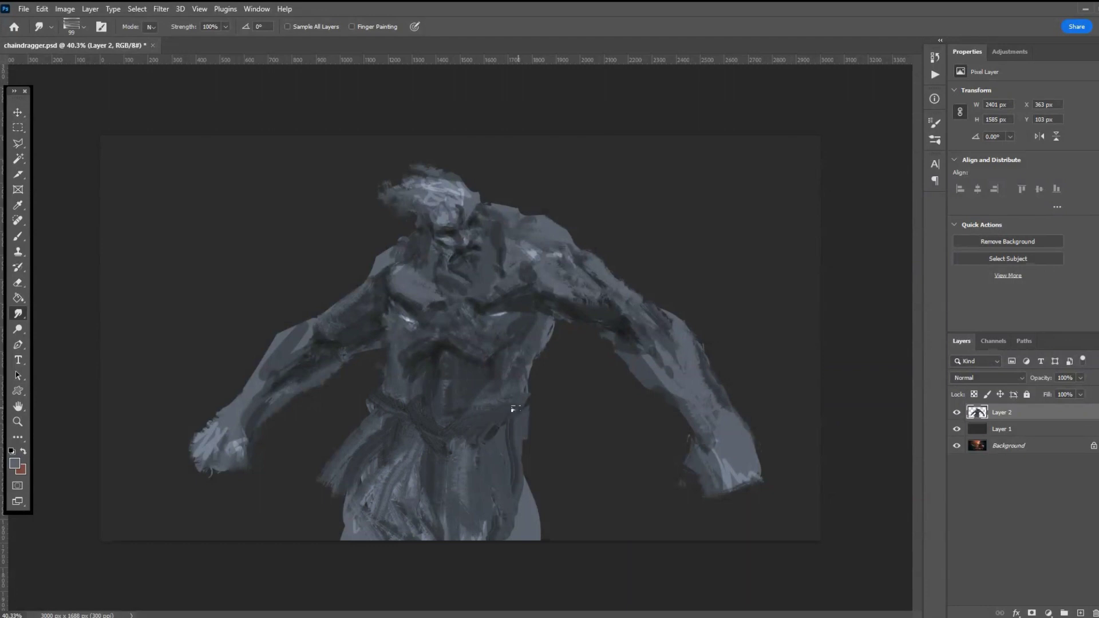
{"action": "mouse_move", "coordinate": [363, 409]}
{"action": "left_mouse_down"}
{"action": "mouse_move", "coordinate": [292, 535]}
{"action": "mouse_move", "coordinate": [348, 495]}
{"action": "mouse_move", "coordinate": [334, 520]}
{"action": "left_mouse_up"}
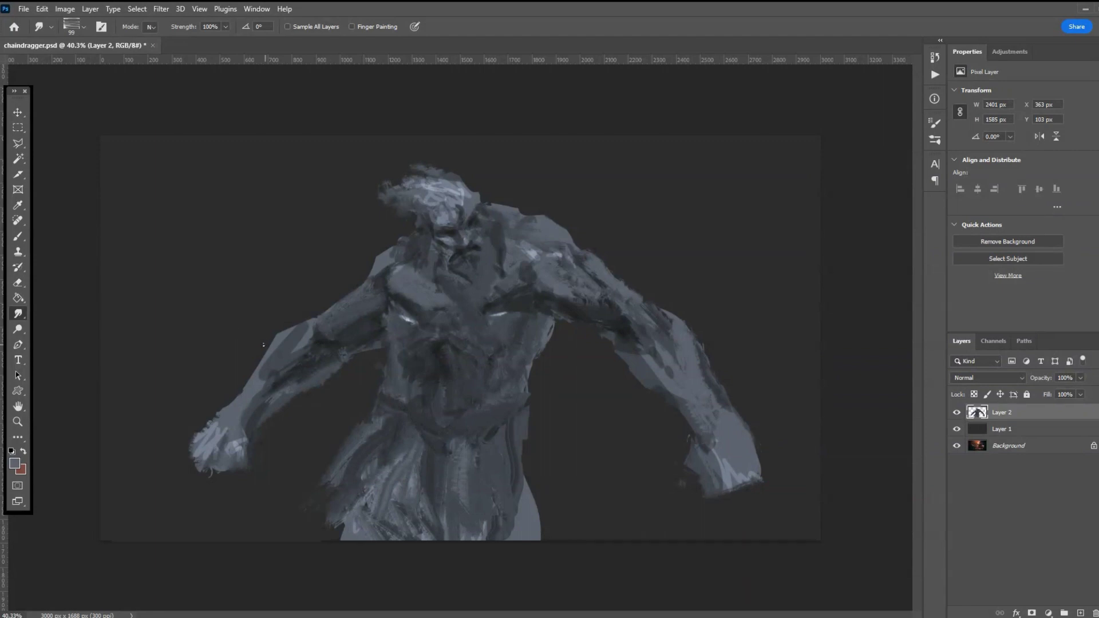
- Smudge the left upper arm and forearm, shoulder highlight, right elbow and forearm, and darken the belly
{"action": "mouse_move", "coordinate": [302, 342]}
{"action": "left_mouse_down"}
{"action": "mouse_move", "coordinate": [258, 377]}
{"action": "mouse_move", "coordinate": [290, 329]}
{"action": "mouse_move", "coordinate": [283, 349]}
{"action": "mouse_move", "coordinate": [360, 359]}
{"action": "left_mouse_up"}
{"action": "left_click_drag", "start_coordinate": [269, 386], "coordinate": [331, 327]}
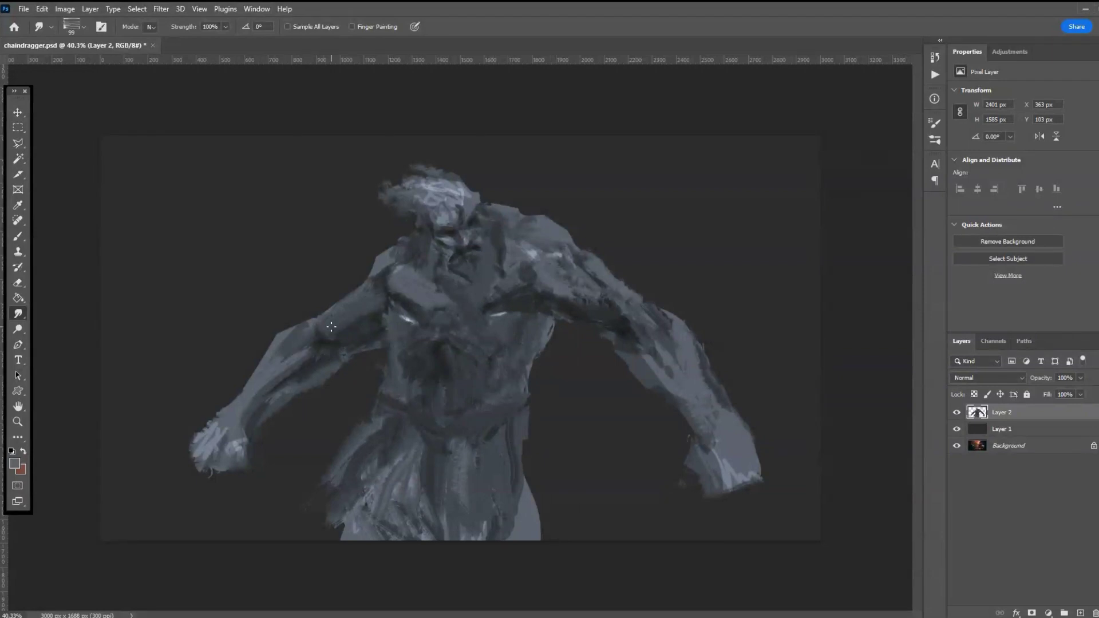
{"action": "left_click_drag", "start_coordinate": [280, 367], "coordinate": [329, 322]}
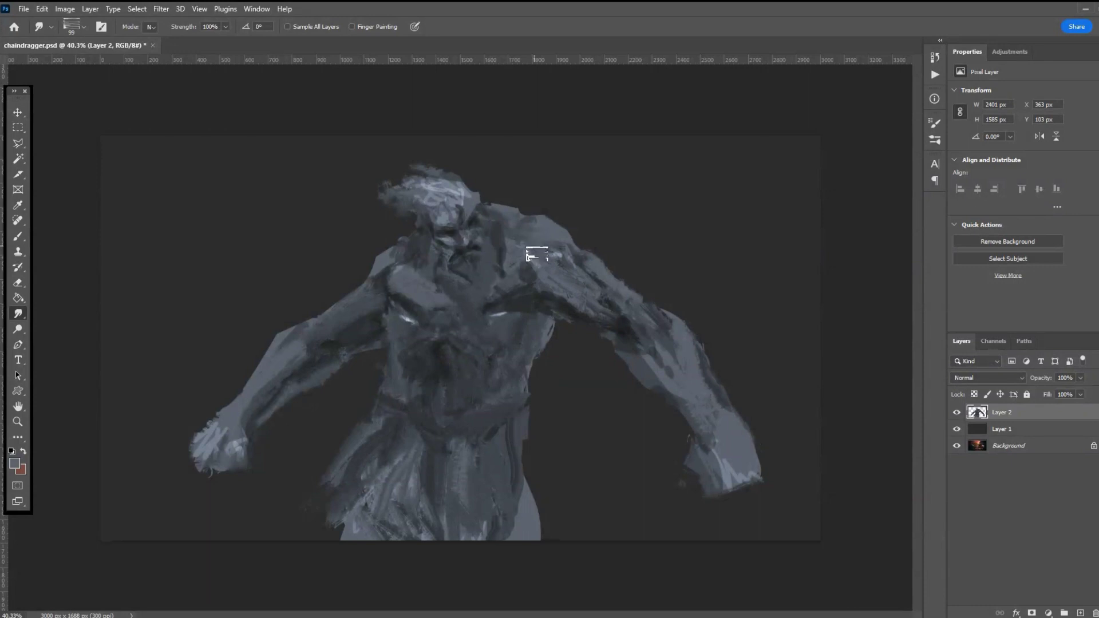
{"action": "left_click_drag", "start_coordinate": [541, 248], "coordinate": [547, 255]}
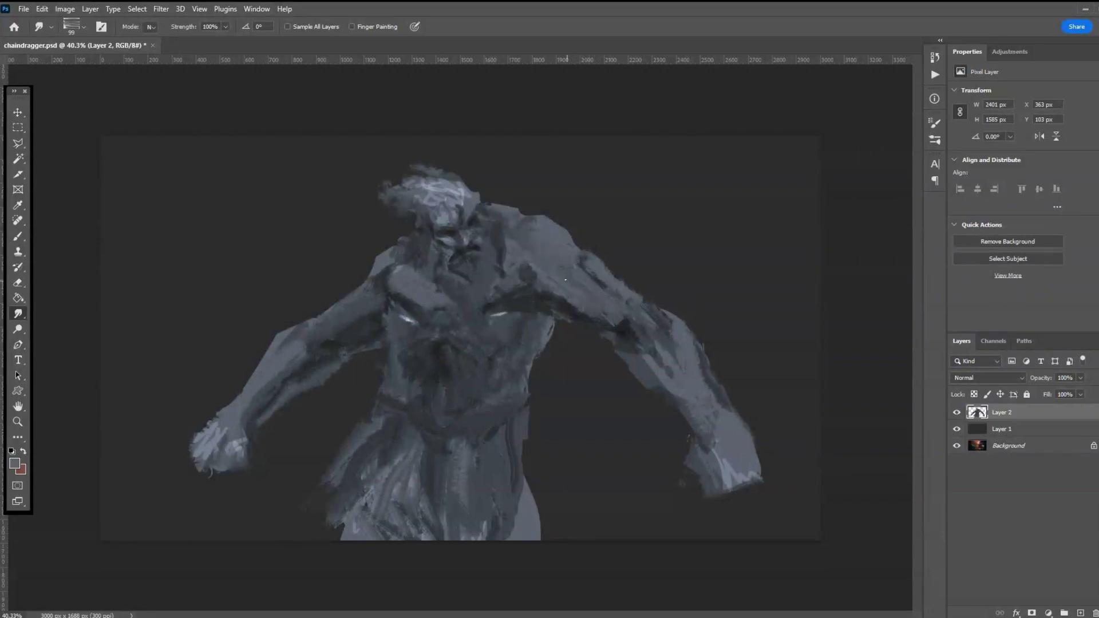
{"action": "left_click_drag", "start_coordinate": [625, 328], "coordinate": [616, 308]}
{"action": "mouse_move", "coordinate": [666, 348]}
{"action": "left_mouse_down"}
{"action": "mouse_move", "coordinate": [682, 366]}
{"action": "mouse_move", "coordinate": [658, 327]}
{"action": "left_mouse_up"}
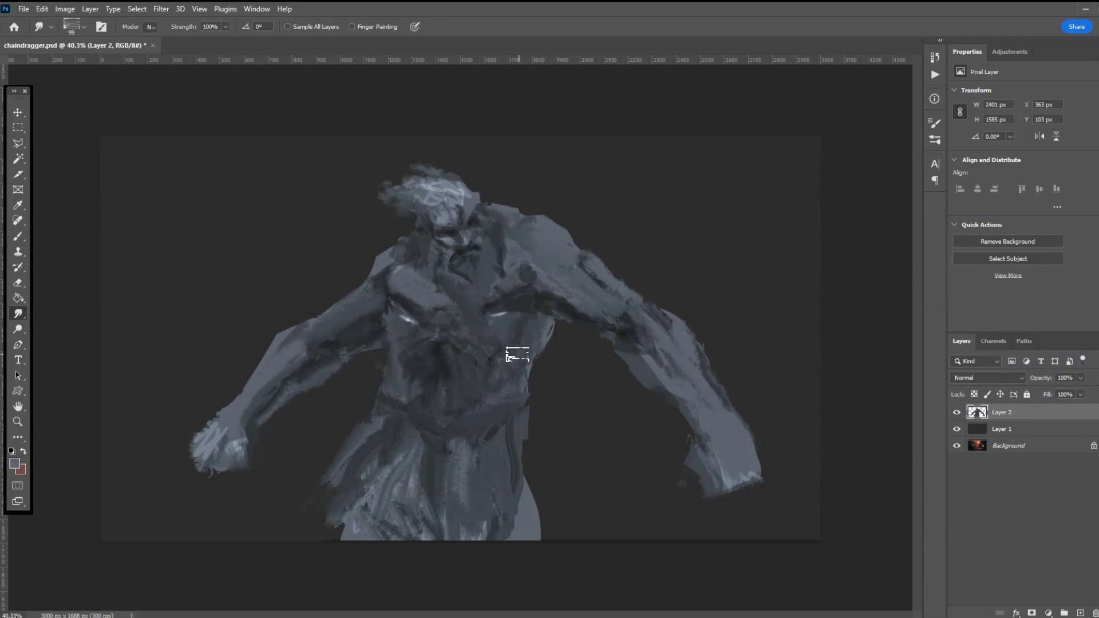
{"action": "mouse_move", "coordinate": [420, 390]}
{"action": "left_mouse_down"}
{"action": "mouse_move", "coordinate": [483, 386]}
{"action": "mouse_move", "coordinate": [459, 392]}
{"action": "mouse_move", "coordinate": [459, 374]}
{"action": "mouse_move", "coordinate": [438, 358]}
{"action": "mouse_move", "coordinate": [442, 389]}
{"action": "mouse_move", "coordinate": [377, 385]}
{"action": "mouse_move", "coordinate": [400, 332]}
{"action": "mouse_move", "coordinate": [412, 341]}
{"action": "mouse_move", "coordinate": [392, 363]}
{"action": "left_mouse_up"}
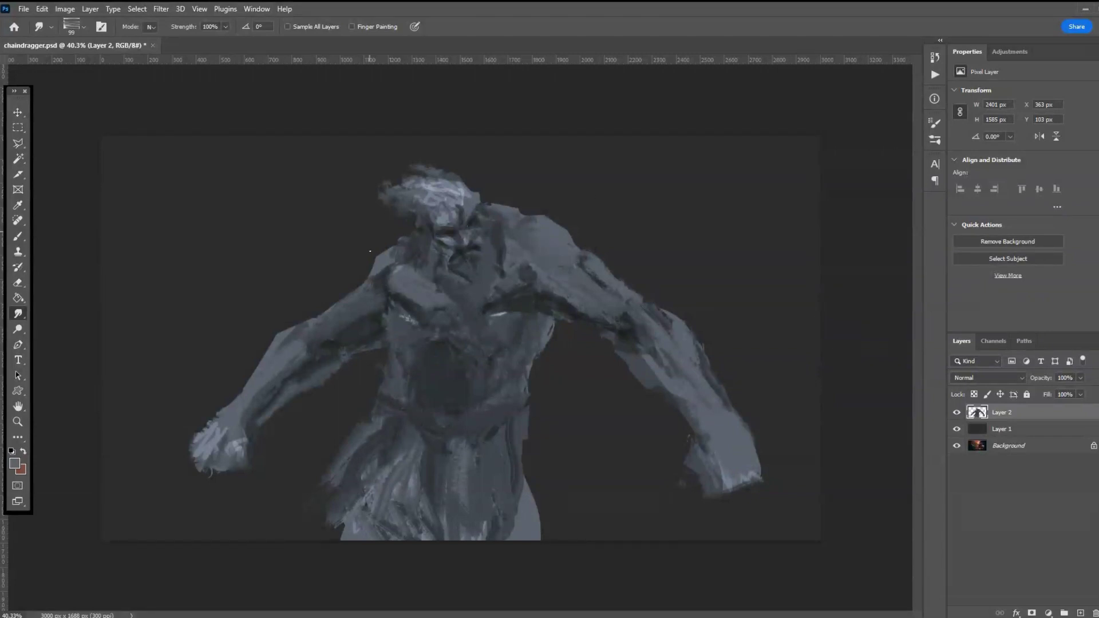
- Smudge light streaks across the chest, elbow, forearm and beard edge, then select Dodge at 46% exposure
{"action": "left_click_drag", "start_coordinate": [407, 328], "coordinate": [404, 343]}
{"action": "left_click_drag", "start_coordinate": [495, 324], "coordinate": [477, 331]}
{"action": "left_click_drag", "start_coordinate": [301, 350], "coordinate": [312, 354]}
{"action": "left_click_drag", "start_coordinate": [244, 414], "coordinate": [284, 382]}
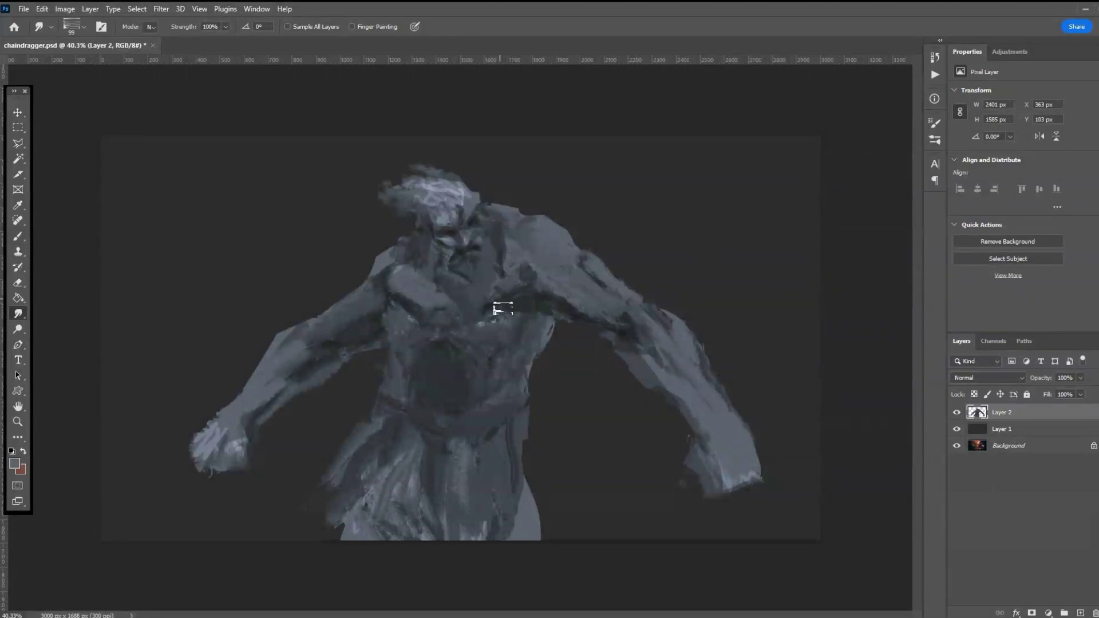
{"action": "left_click_drag", "start_coordinate": [508, 286], "coordinate": [474, 324]}
{"action": "left_click_drag", "start_coordinate": [510, 278], "coordinate": [516, 267]}
{"action": "left_click", "coordinate": [19, 329]}
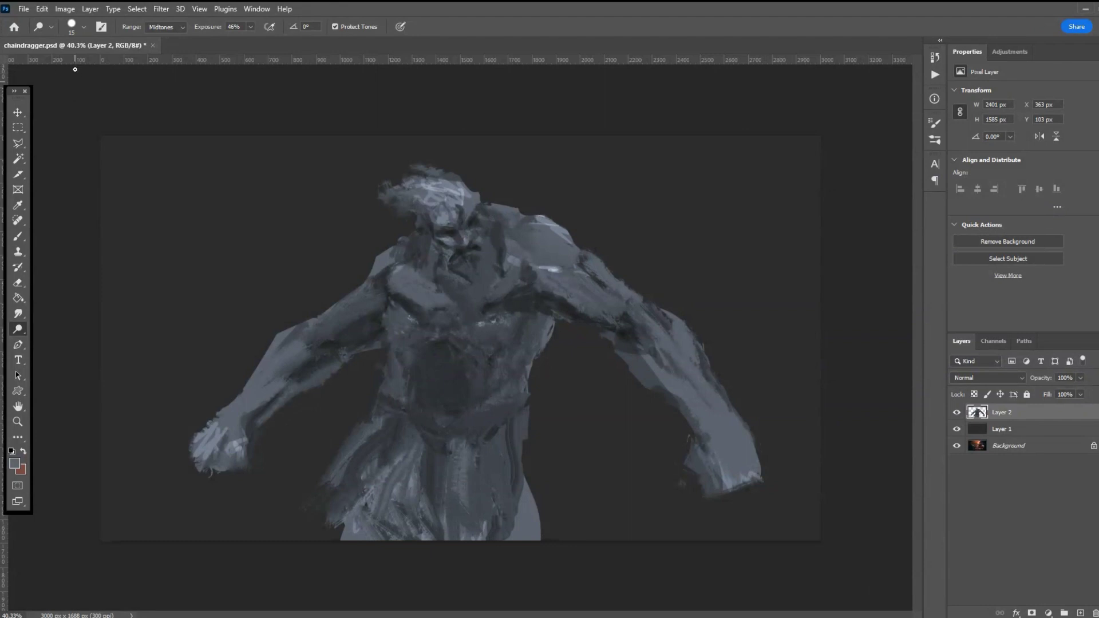
- Enlarge the dodge brush to 72 px and brighten the right arm, left shoulder and left upper arm
{"action": "left_click", "coordinate": [77, 28]}
{"action": "left_click", "coordinate": [93, 63]}
{"action": "left_click_drag", "start_coordinate": [586, 275], "coordinate": [626, 304]}
{"action": "mouse_move", "coordinate": [711, 373]}
{"action": "left_mouse_down"}
{"action": "mouse_move", "coordinate": [652, 328]}
{"action": "mouse_move", "coordinate": [691, 375]}
{"action": "mouse_move", "coordinate": [673, 329]}
{"action": "mouse_move", "coordinate": [664, 336]}
{"action": "mouse_move", "coordinate": [680, 334]}
{"action": "mouse_move", "coordinate": [720, 391]}
{"action": "mouse_move", "coordinate": [704, 378]}
{"action": "mouse_move", "coordinate": [723, 427]}
{"action": "left_mouse_up"}
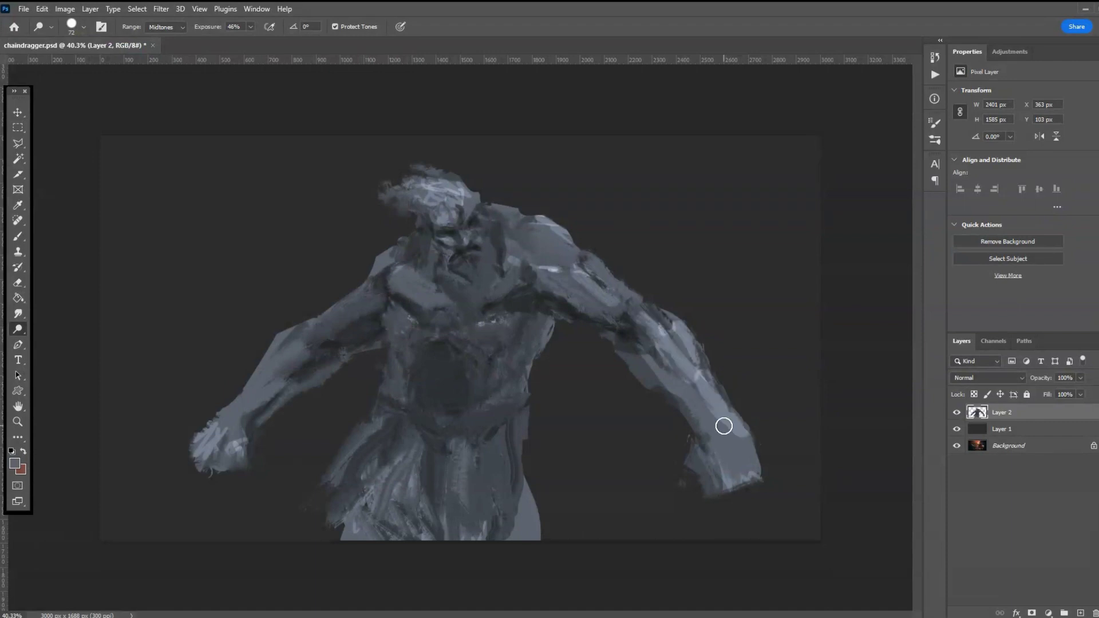
{"action": "mouse_move", "coordinate": [380, 265]}
{"action": "left_mouse_down"}
{"action": "mouse_move", "coordinate": [412, 265]}
{"action": "mouse_move", "coordinate": [417, 280]}
{"action": "mouse_move", "coordinate": [505, 274]}
{"action": "mouse_move", "coordinate": [524, 260]}
{"action": "left_mouse_up"}
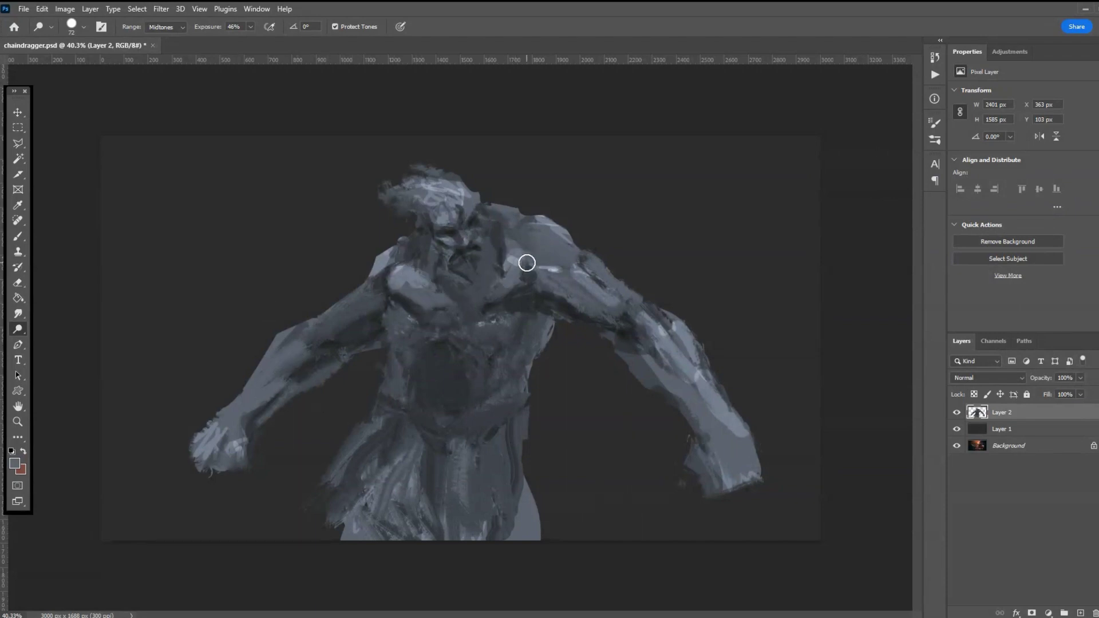
{"action": "mouse_move", "coordinate": [355, 309]}
{"action": "left_mouse_down"}
{"action": "mouse_move", "coordinate": [377, 299]}
{"action": "mouse_move", "coordinate": [327, 334]}
{"action": "mouse_move", "coordinate": [373, 298]}
{"action": "mouse_move", "coordinate": [322, 337]}
{"action": "mouse_move", "coordinate": [357, 302]}
{"action": "mouse_move", "coordinate": [314, 332]}
{"action": "mouse_move", "coordinate": [381, 288]}
{"action": "mouse_move", "coordinate": [247, 393]}
{"action": "mouse_move", "coordinate": [220, 362]}
{"action": "mouse_move", "coordinate": [286, 354]}
{"action": "mouse_move", "coordinate": [288, 368]}
{"action": "mouse_move", "coordinate": [299, 339]}
{"action": "mouse_move", "coordinate": [208, 458]}
{"action": "left_mouse_up"}
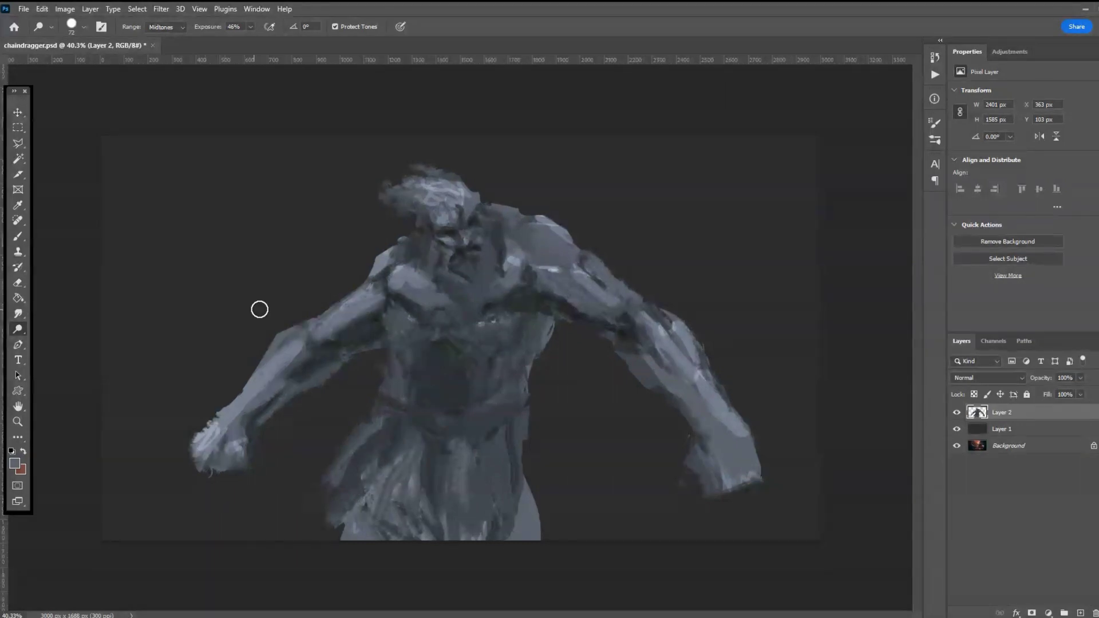
- Dodge highlights onto the chest, torso side, abdomen, belt, neck and the hair on the head
{"action": "mouse_move", "coordinate": [382, 338]}
{"action": "left_mouse_down"}
{"action": "mouse_move", "coordinate": [404, 332]}
{"action": "mouse_move", "coordinate": [392, 326]}
{"action": "left_mouse_up"}
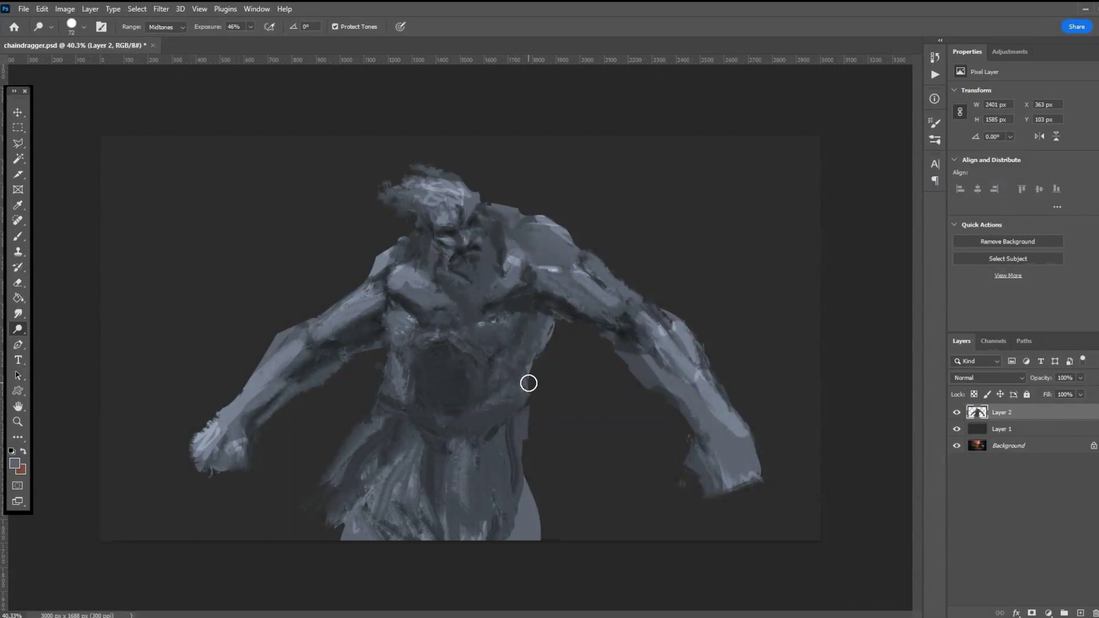
{"action": "mouse_move", "coordinate": [519, 342]}
{"action": "left_mouse_down"}
{"action": "mouse_move", "coordinate": [496, 361]}
{"action": "mouse_move", "coordinate": [557, 317]}
{"action": "mouse_move", "coordinate": [491, 353]}
{"action": "left_mouse_up"}
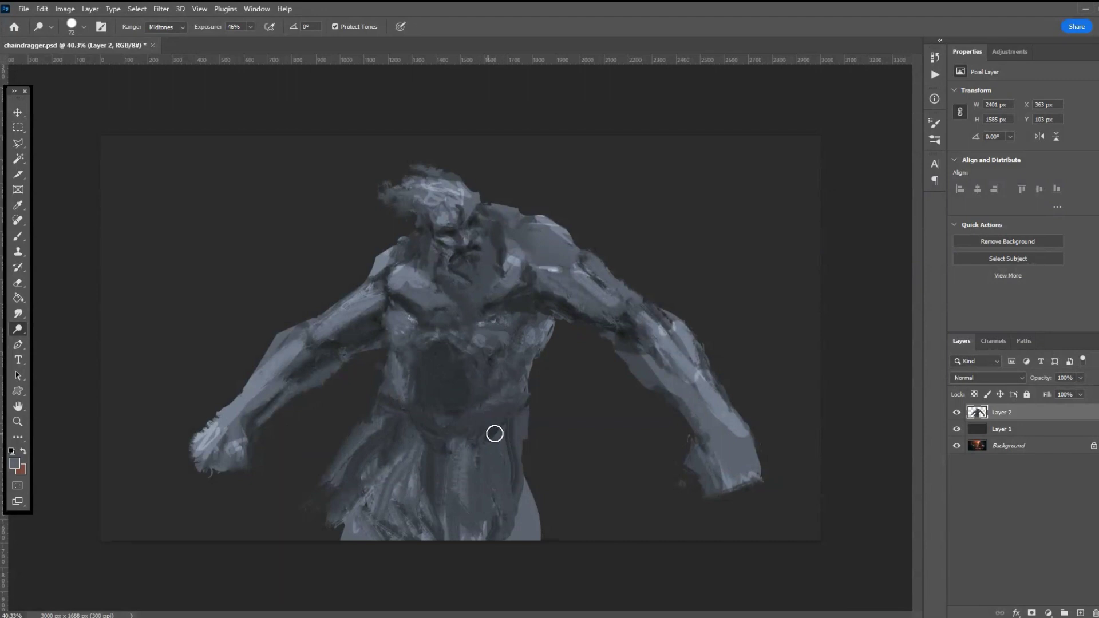
{"action": "mouse_move", "coordinate": [423, 370]}
{"action": "left_mouse_down"}
{"action": "mouse_move", "coordinate": [410, 394]}
{"action": "mouse_move", "coordinate": [434, 397]}
{"action": "mouse_move", "coordinate": [438, 361]}
{"action": "mouse_move", "coordinate": [422, 393]}
{"action": "mouse_move", "coordinate": [451, 374]}
{"action": "mouse_move", "coordinate": [432, 370]}
{"action": "mouse_move", "coordinate": [423, 399]}
{"action": "mouse_move", "coordinate": [454, 386]}
{"action": "left_mouse_up"}
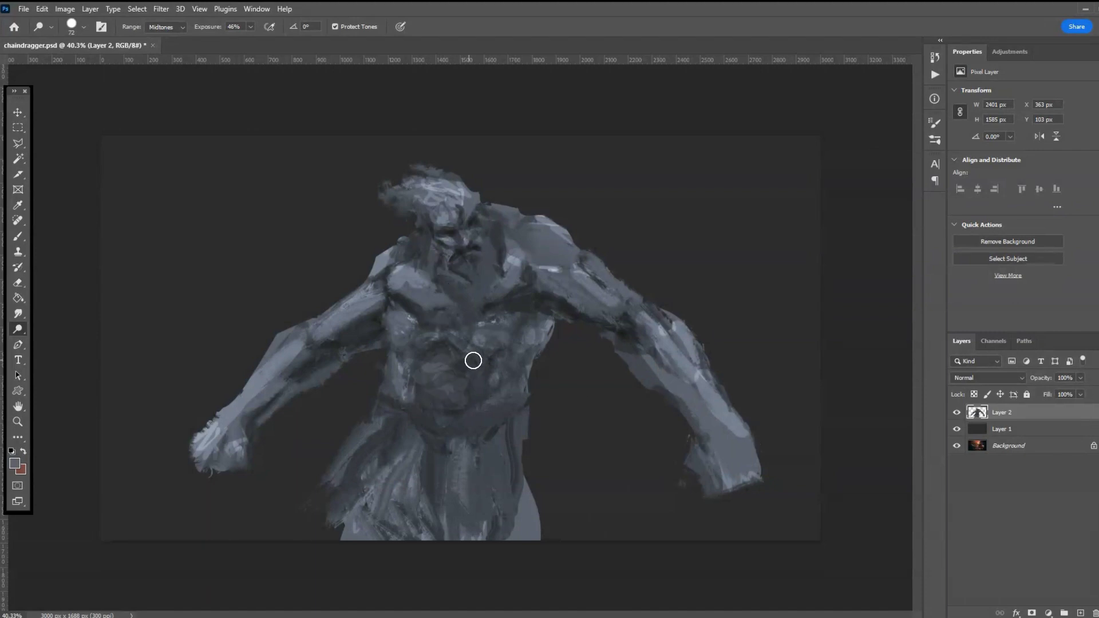
{"action": "left_click_drag", "start_coordinate": [468, 408], "coordinate": [539, 374]}
{"action": "left_click_drag", "start_coordinate": [446, 418], "coordinate": [390, 400]}
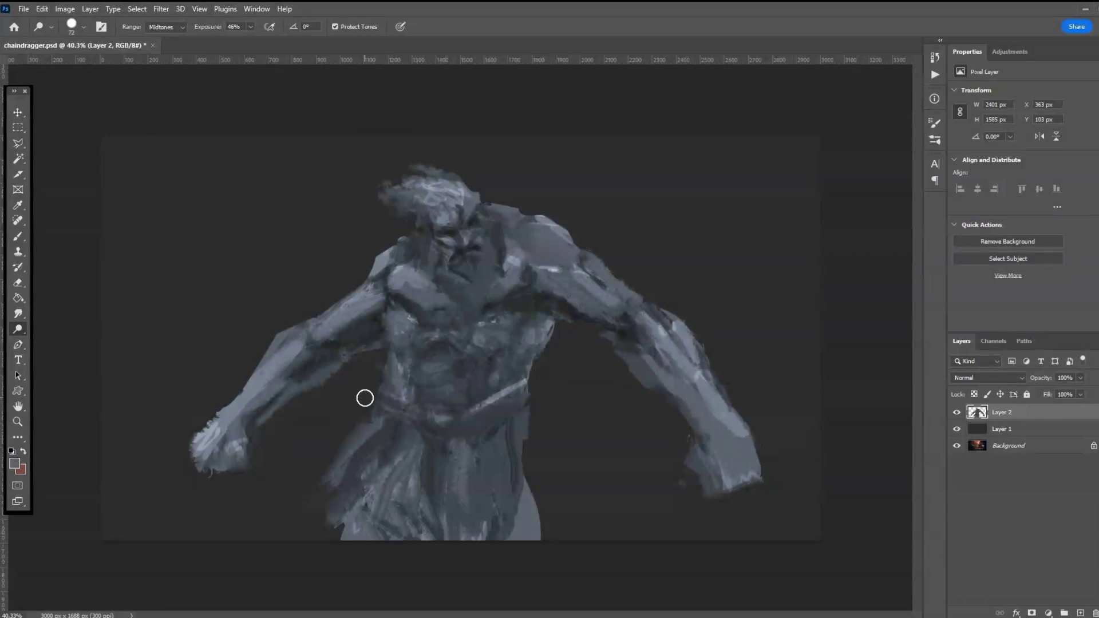
{"action": "mouse_move", "coordinate": [470, 266]}
{"action": "left_mouse_down"}
{"action": "mouse_move", "coordinate": [462, 285]}
{"action": "mouse_move", "coordinate": [486, 255]}
{"action": "mouse_move", "coordinate": [481, 280]}
{"action": "left_mouse_up"}
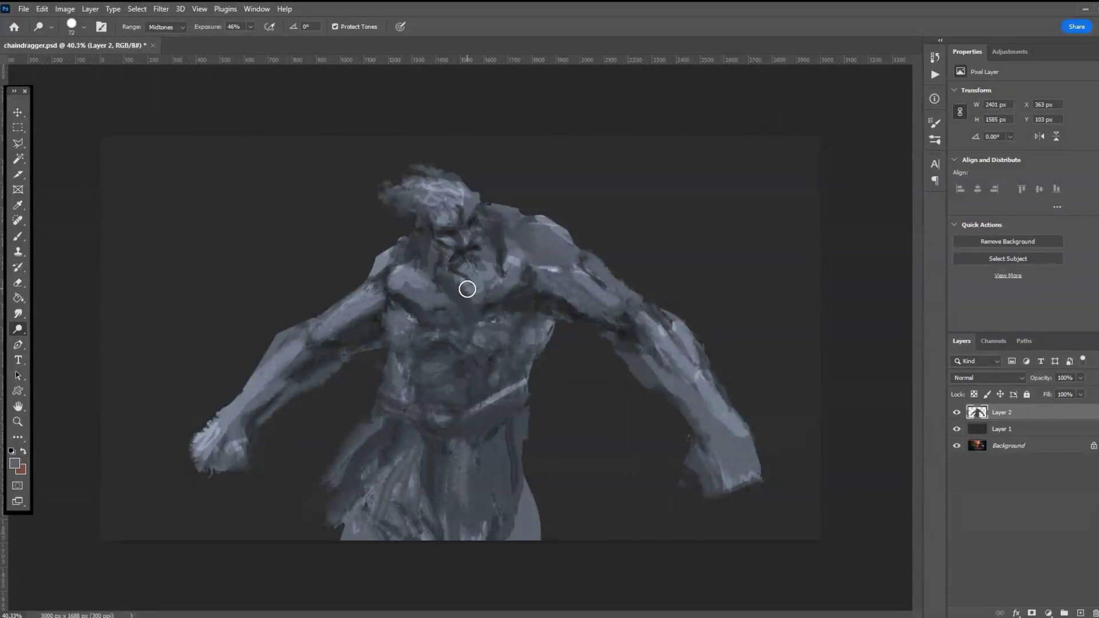
{"action": "mouse_move", "coordinate": [424, 258]}
{"action": "left_mouse_down"}
{"action": "mouse_move", "coordinate": [410, 245]}
{"action": "mouse_move", "coordinate": [419, 236]}
{"action": "mouse_move", "coordinate": [410, 245]}
{"action": "left_mouse_up"}
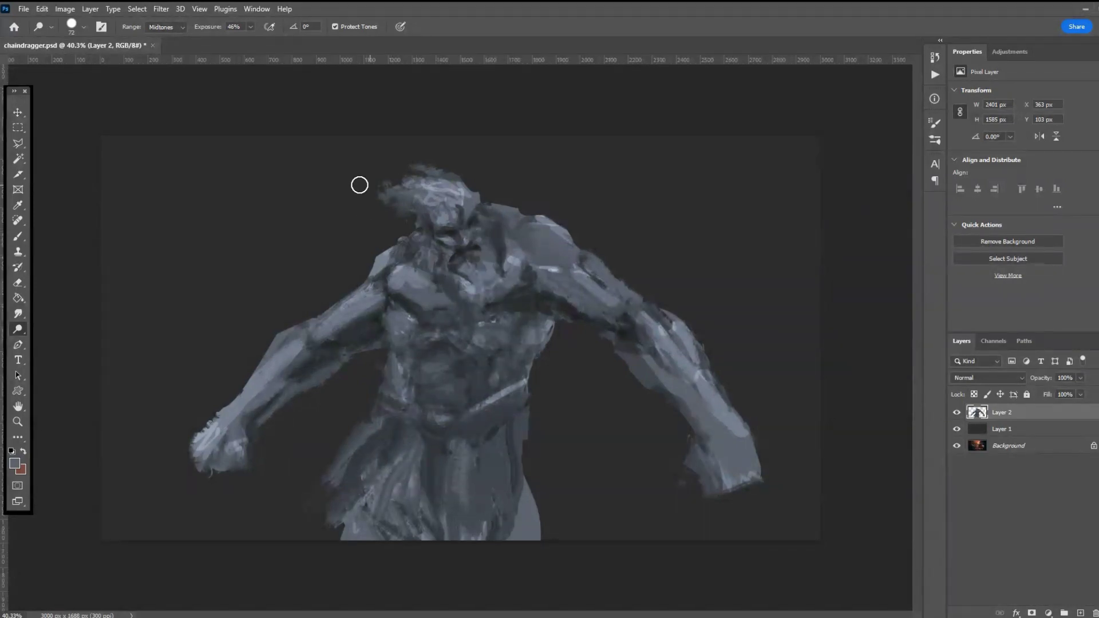
{"action": "mouse_move", "coordinate": [422, 189]}
{"action": "left_mouse_down"}
{"action": "mouse_move", "coordinate": [382, 190]}
{"action": "mouse_move", "coordinate": [423, 175]}
{"action": "mouse_move", "coordinate": [423, 159]}
{"action": "mouse_move", "coordinate": [443, 164]}
{"action": "mouse_move", "coordinate": [461, 196]}
{"action": "mouse_move", "coordinate": [428, 125]}
{"action": "mouse_move", "coordinate": [489, 166]}
{"action": "mouse_move", "coordinate": [488, 213]}
{"action": "mouse_move", "coordinate": [471, 202]}
{"action": "mouse_move", "coordinate": [477, 194]}
{"action": "mouse_move", "coordinate": [471, 249]}
{"action": "mouse_move", "coordinate": [473, 201]}
{"action": "mouse_move", "coordinate": [449, 252]}
{"action": "mouse_move", "coordinate": [500, 242]}
{"action": "mouse_move", "coordinate": [484, 226]}
{"action": "mouse_move", "coordinate": [473, 269]}
{"action": "mouse_move", "coordinate": [473, 234]}
{"action": "mouse_move", "coordinate": [443, 272]}
{"action": "mouse_move", "coordinate": [453, 237]}
{"action": "mouse_move", "coordinate": [452, 260]}
{"action": "mouse_move", "coordinate": [475, 282]}
{"action": "mouse_move", "coordinate": [470, 239]}
{"action": "mouse_move", "coordinate": [478, 285]}
{"action": "mouse_move", "coordinate": [456, 263]}
{"action": "left_mouse_up"}
- Set the Smudge tool to a Hard Round Pressure brush at 26 px
{"action": "left_click", "coordinate": [18, 314]}
{"action": "left_click", "coordinate": [73, 30]}
{"action": "left_click", "coordinate": [141, 318]}
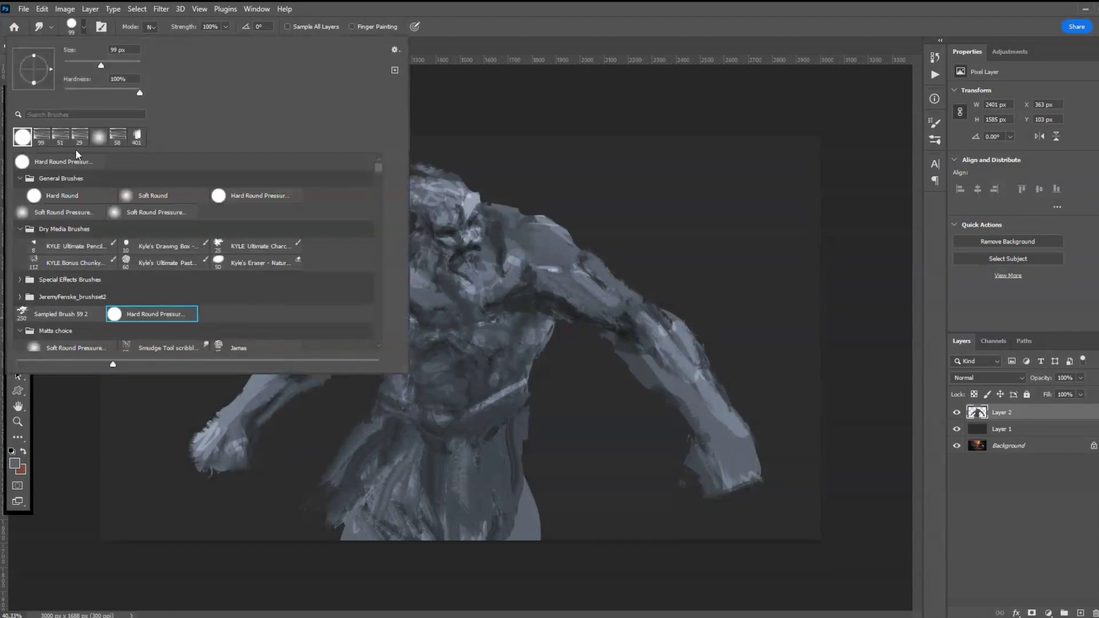
{"action": "left_click", "coordinate": [76, 64]}
{"action": "left_click", "coordinate": [506, 32]}
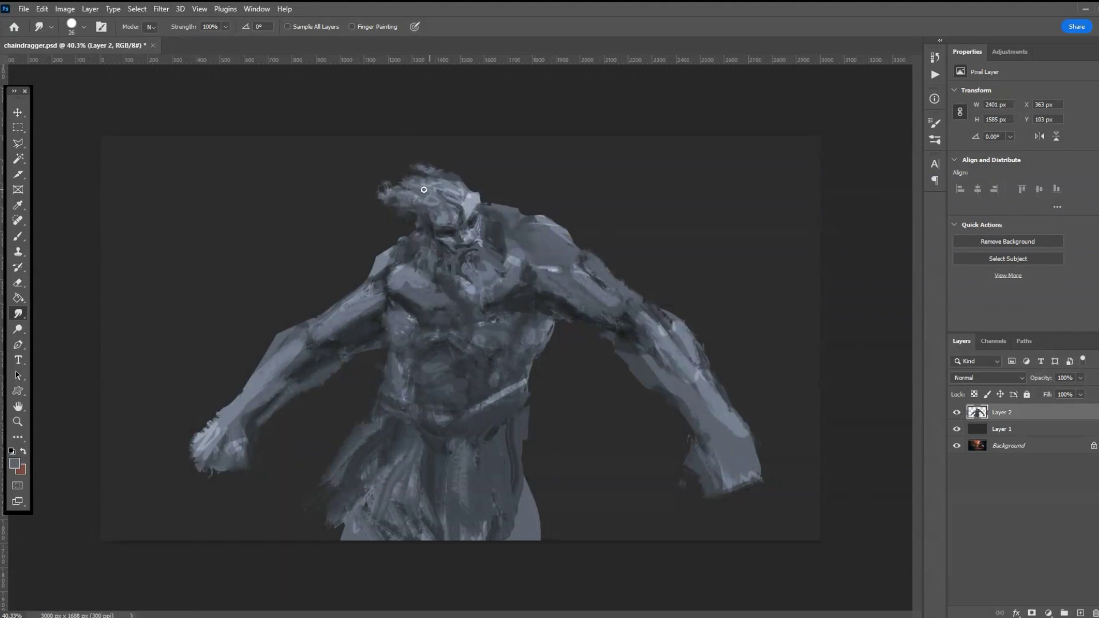
- Smudge the head paint into horn-like streaks and hair wisps, and streak the neck with light and dark
{"action": "left_click_drag", "start_coordinate": [404, 182], "coordinate": [373, 180]}
{"action": "left_click_drag", "start_coordinate": [413, 268], "coordinate": [431, 234]}
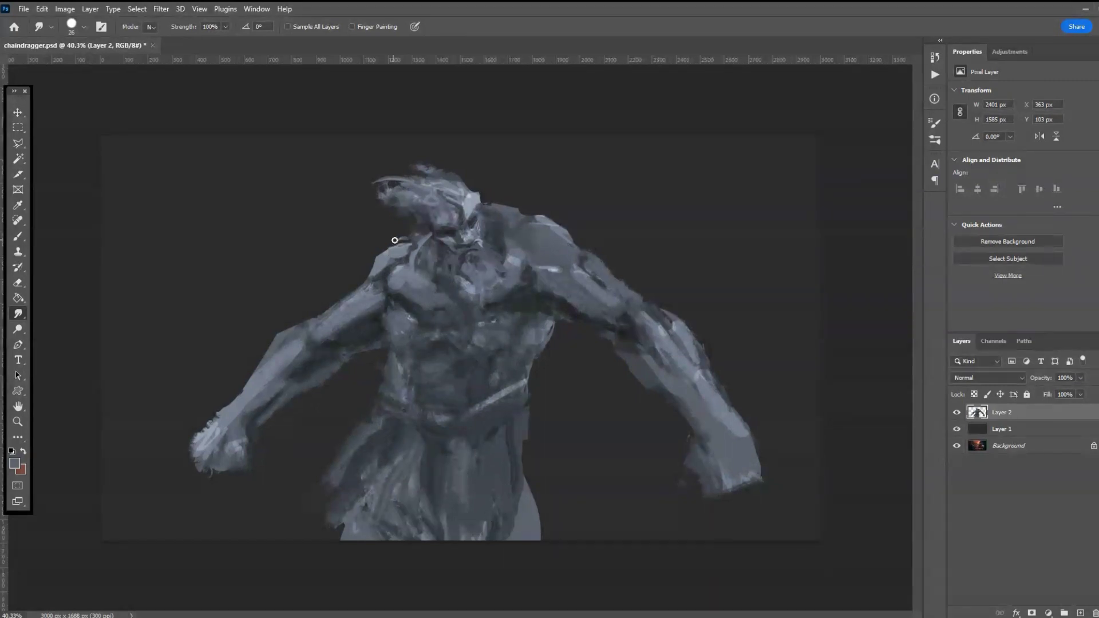
{"action": "mouse_move", "coordinate": [426, 245]}
{"action": "left_mouse_down"}
{"action": "mouse_move", "coordinate": [428, 231]}
{"action": "mouse_move", "coordinate": [411, 262]}
{"action": "mouse_move", "coordinate": [419, 265]}
{"action": "left_mouse_up"}
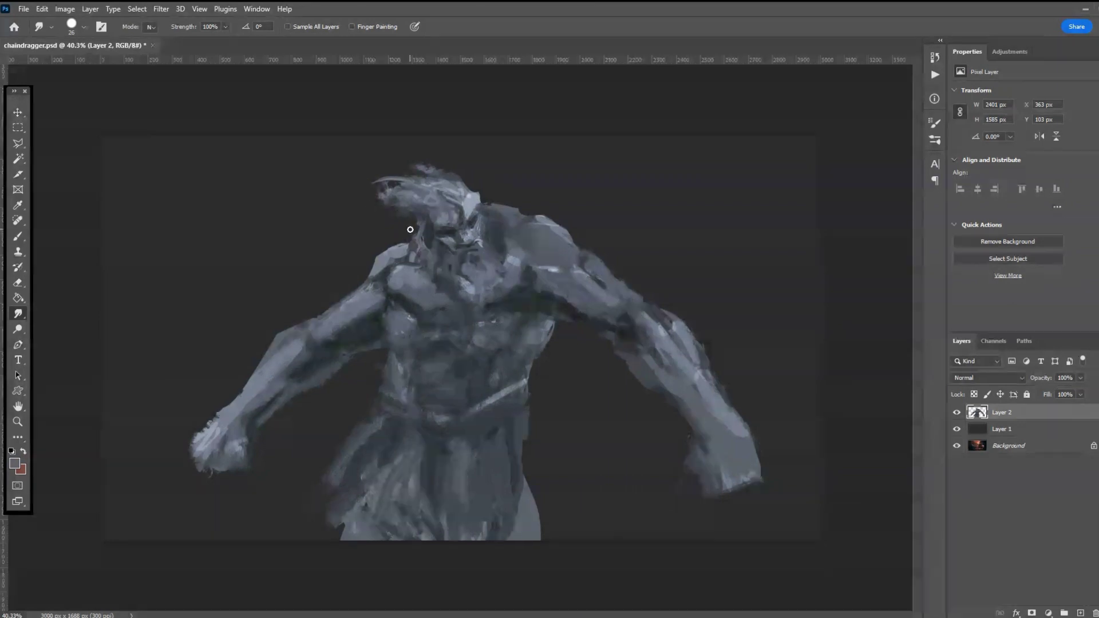
{"action": "mouse_move", "coordinate": [416, 228]}
{"action": "left_mouse_down"}
{"action": "mouse_move", "coordinate": [406, 235]}
{"action": "mouse_move", "coordinate": [406, 217]}
{"action": "left_mouse_up"}
{"action": "mouse_move", "coordinate": [477, 205]}
{"action": "left_mouse_down"}
{"action": "mouse_move", "coordinate": [469, 173]}
{"action": "mouse_move", "coordinate": [445, 166]}
{"action": "left_mouse_up"}
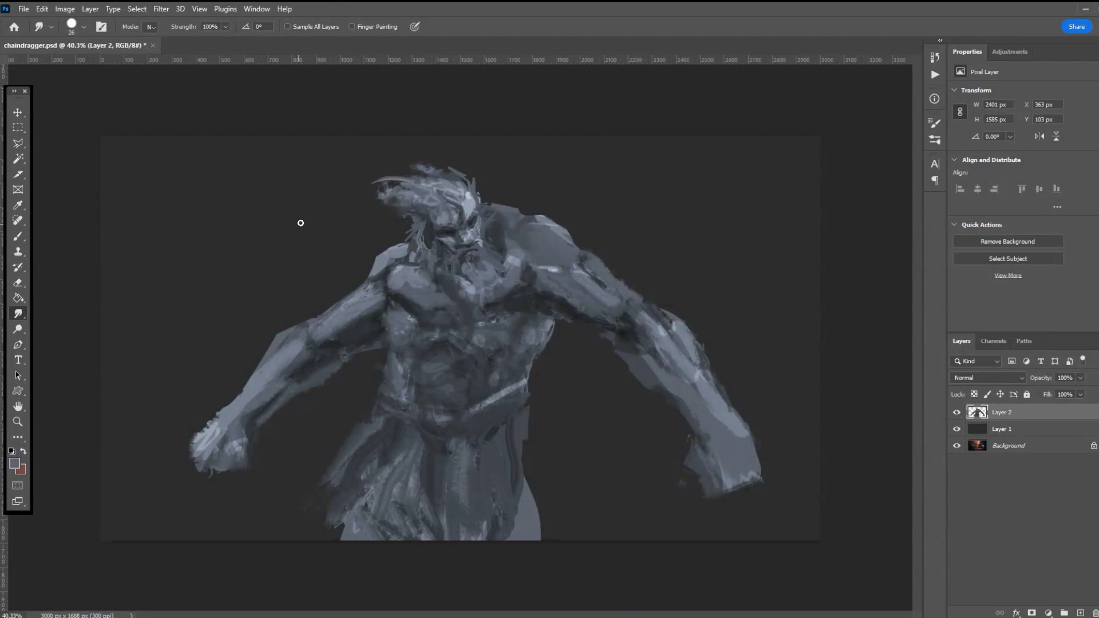
{"action": "left_click_drag", "start_coordinate": [432, 176], "coordinate": [360, 171]}
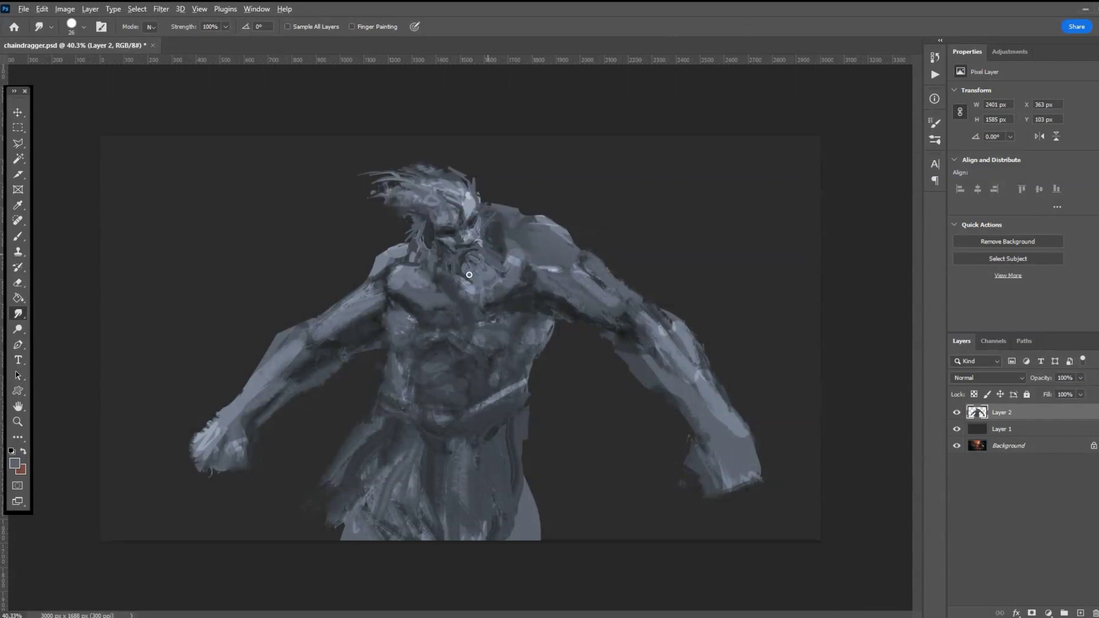
{"action": "scroll", "coordinate": [458, 267], "scroll_direction": "up", "scroll_amount": 9}
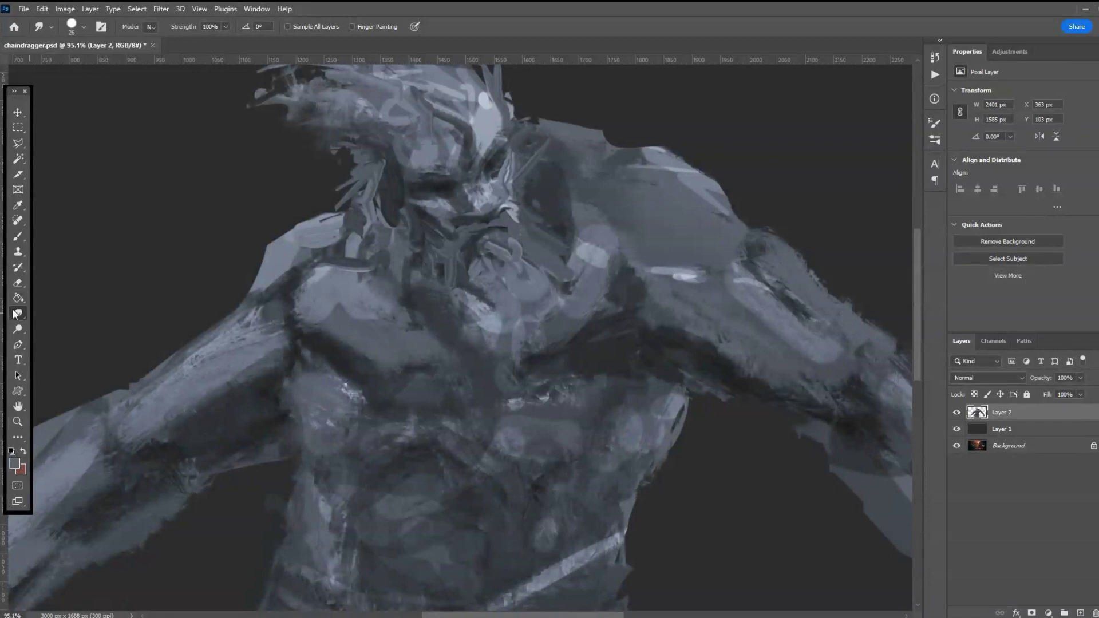
- Smudge and darken the mouth area and pull dark beard spikes below the chin
{"action": "mouse_move", "coordinate": [473, 233]}
{"action": "left_mouse_down"}
{"action": "mouse_move", "coordinate": [499, 248]}
{"action": "mouse_move", "coordinate": [483, 243]}
{"action": "mouse_move", "coordinate": [496, 232]}
{"action": "mouse_move", "coordinate": [488, 248]}
{"action": "mouse_move", "coordinate": [493, 233]}
{"action": "mouse_move", "coordinate": [481, 238]}
{"action": "mouse_move", "coordinate": [511, 233]}
{"action": "mouse_move", "coordinate": [474, 233]}
{"action": "mouse_move", "coordinate": [439, 271]}
{"action": "mouse_move", "coordinate": [476, 235]}
{"action": "mouse_move", "coordinate": [460, 256]}
{"action": "mouse_move", "coordinate": [500, 241]}
{"action": "mouse_move", "coordinate": [473, 252]}
{"action": "mouse_move", "coordinate": [496, 252]}
{"action": "mouse_move", "coordinate": [482, 249]}
{"action": "mouse_move", "coordinate": [491, 308]}
{"action": "mouse_move", "coordinate": [502, 239]}
{"action": "mouse_move", "coordinate": [418, 167]}
{"action": "mouse_move", "coordinate": [463, 225]}
{"action": "mouse_move", "coordinate": [501, 207]}
{"action": "mouse_move", "coordinate": [420, 159]}
{"action": "left_mouse_up"}
{"action": "mouse_move", "coordinate": [525, 243]}
{"action": "left_mouse_down"}
{"action": "mouse_move", "coordinate": [505, 225]}
{"action": "mouse_move", "coordinate": [549, 262]}
{"action": "mouse_move", "coordinate": [529, 239]}
{"action": "mouse_move", "coordinate": [483, 249]}
{"action": "mouse_move", "coordinate": [463, 243]}
{"action": "mouse_move", "coordinate": [470, 233]}
{"action": "mouse_move", "coordinate": [467, 260]}
{"action": "mouse_move", "coordinate": [350, 207]}
{"action": "mouse_move", "coordinate": [395, 278]}
{"action": "mouse_move", "coordinate": [454, 264]}
{"action": "mouse_move", "coordinate": [367, 222]}
{"action": "mouse_move", "coordinate": [463, 283]}
{"action": "mouse_move", "coordinate": [457, 245]}
{"action": "mouse_move", "coordinate": [495, 307]}
{"action": "left_mouse_up"}
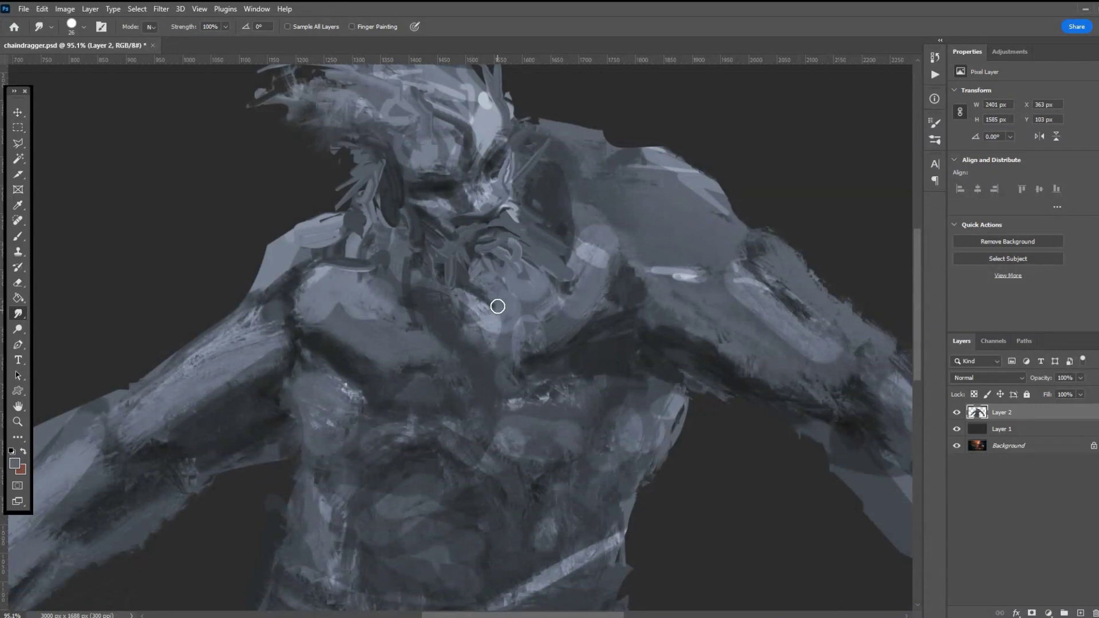
{"action": "left_click_drag", "start_coordinate": [466, 244], "coordinate": [487, 296]}
{"action": "mouse_move", "coordinate": [453, 255]}
{"action": "left_mouse_down"}
{"action": "mouse_move", "coordinate": [479, 315]}
{"action": "mouse_move", "coordinate": [466, 271]}
{"action": "mouse_move", "coordinate": [475, 314]}
{"action": "mouse_move", "coordinate": [466, 281]}
{"action": "mouse_move", "coordinate": [459, 296]}
{"action": "mouse_move", "coordinate": [482, 314]}
{"action": "mouse_move", "coordinate": [468, 315]}
{"action": "mouse_move", "coordinate": [487, 278]}
{"action": "mouse_move", "coordinate": [465, 254]}
{"action": "mouse_move", "coordinate": [487, 224]}
{"action": "left_mouse_up"}
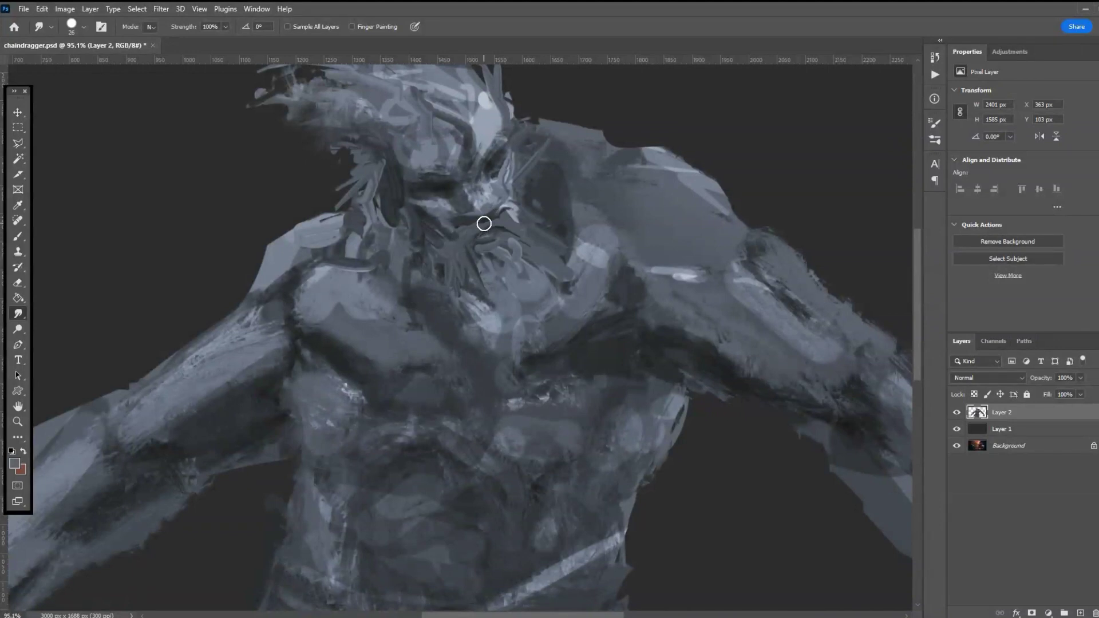
- Smudge the light and dark paint around the nose and eye to soften the edges
{"action": "mouse_move", "coordinate": [478, 204]}
{"action": "left_mouse_down"}
{"action": "mouse_move", "coordinate": [471, 211]}
{"action": "mouse_move", "coordinate": [463, 200]}
{"action": "left_mouse_up"}
{"action": "left_click_drag", "start_coordinate": [512, 164], "coordinate": [506, 153]}
{"action": "mouse_move", "coordinate": [505, 155]}
{"action": "left_mouse_down"}
{"action": "mouse_move", "coordinate": [438, 199]}
{"action": "mouse_move", "coordinate": [439, 232]}
{"action": "mouse_move", "coordinate": [416, 196]}
{"action": "mouse_move", "coordinate": [453, 194]}
{"action": "mouse_move", "coordinate": [509, 148]}
{"action": "mouse_move", "coordinate": [448, 187]}
{"action": "mouse_move", "coordinate": [418, 183]}
{"action": "mouse_move", "coordinate": [402, 221]}
{"action": "mouse_move", "coordinate": [422, 205]}
{"action": "mouse_move", "coordinate": [431, 156]}
{"action": "mouse_move", "coordinate": [415, 185]}
{"action": "mouse_move", "coordinate": [434, 164]}
{"action": "mouse_move", "coordinate": [408, 158]}
{"action": "mouse_move", "coordinate": [410, 194]}
{"action": "mouse_move", "coordinate": [421, 190]}
{"action": "mouse_move", "coordinate": [422, 180]}
{"action": "mouse_move", "coordinate": [395, 215]}
{"action": "mouse_move", "coordinate": [491, 136]}
{"action": "mouse_move", "coordinate": [475, 182]}
{"action": "left_mouse_up"}
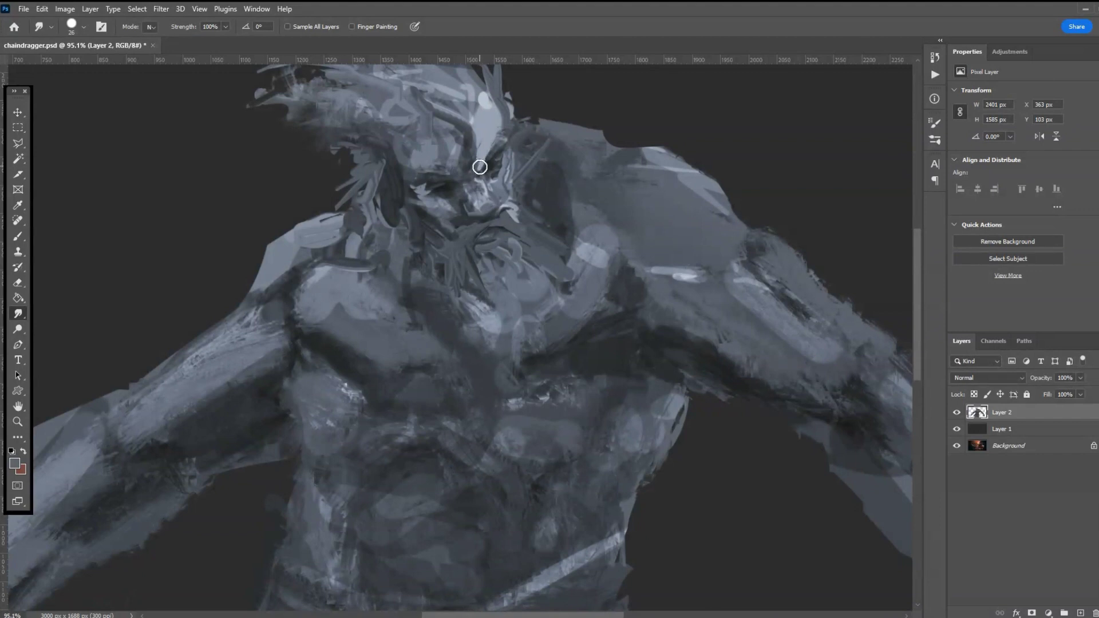
- Smudge the forehead, neck, beard and eye-nose area to blend the face
{"action": "mouse_move", "coordinate": [479, 126]}
{"action": "left_mouse_down"}
{"action": "mouse_move", "coordinate": [454, 178]}
{"action": "mouse_move", "coordinate": [475, 163]}
{"action": "left_mouse_up"}
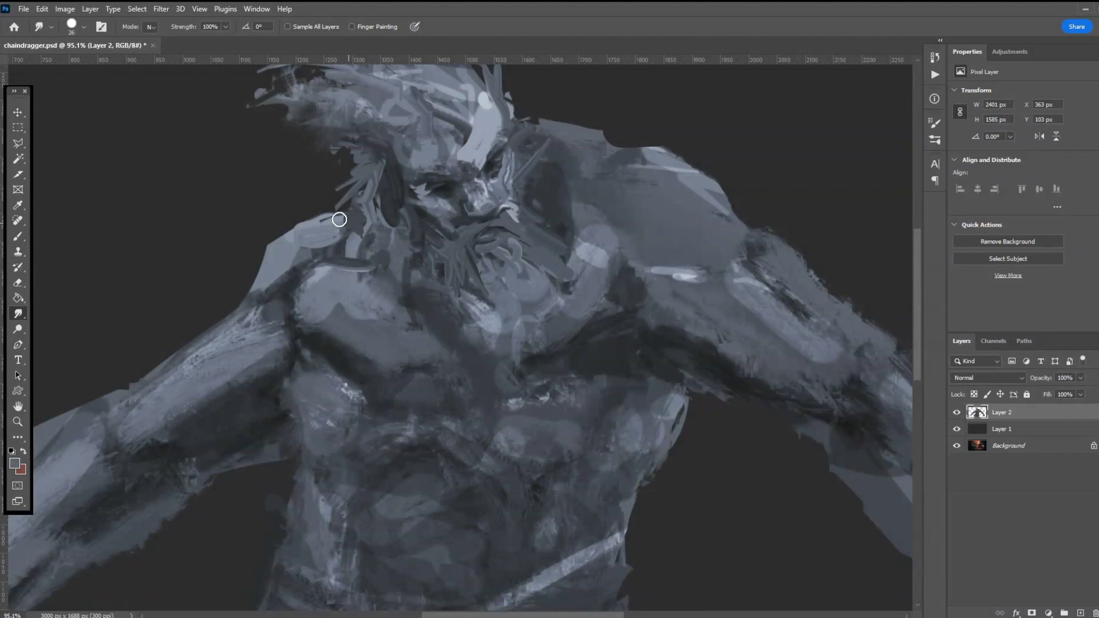
{"action": "mouse_move", "coordinate": [422, 139]}
{"action": "left_mouse_down"}
{"action": "mouse_move", "coordinate": [454, 156]}
{"action": "mouse_move", "coordinate": [476, 140]}
{"action": "mouse_move", "coordinate": [453, 148]}
{"action": "mouse_move", "coordinate": [471, 131]}
{"action": "mouse_move", "coordinate": [460, 126]}
{"action": "mouse_move", "coordinate": [404, 164]}
{"action": "mouse_move", "coordinate": [359, 81]}
{"action": "mouse_move", "coordinate": [457, 99]}
{"action": "mouse_move", "coordinate": [410, 104]}
{"action": "mouse_move", "coordinate": [455, 142]}
{"action": "mouse_move", "coordinate": [469, 168]}
{"action": "mouse_move", "coordinate": [459, 191]}
{"action": "mouse_move", "coordinate": [471, 164]}
{"action": "mouse_move", "coordinate": [444, 174]}
{"action": "left_mouse_up"}
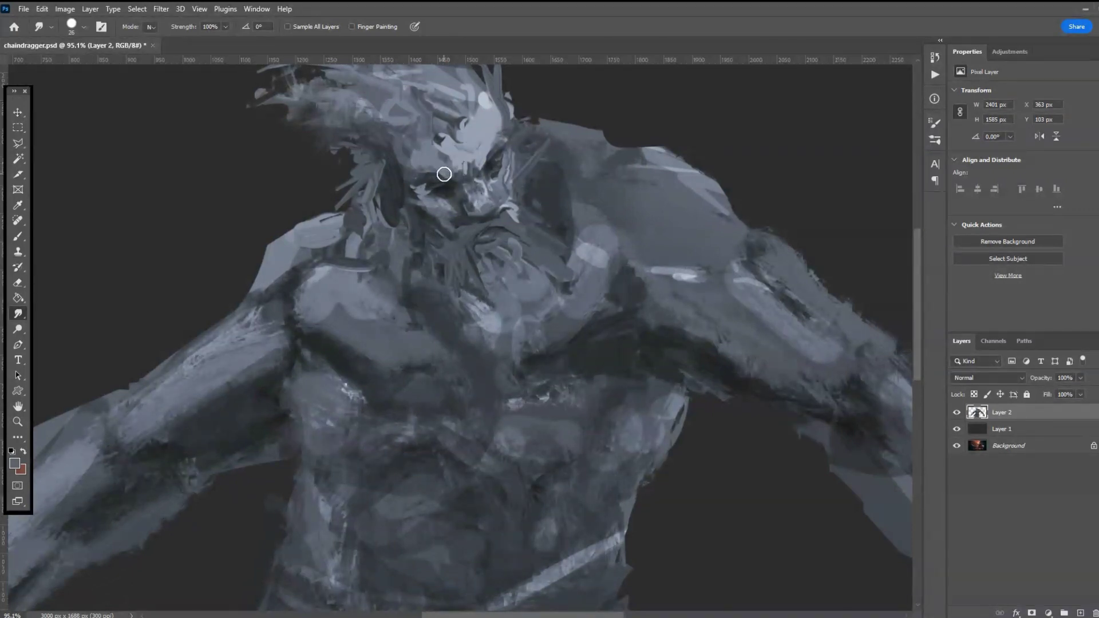
{"action": "mouse_move", "coordinate": [589, 225]}
{"action": "left_mouse_down"}
{"action": "mouse_move", "coordinate": [628, 262]}
{"action": "mouse_move", "coordinate": [599, 300]}
{"action": "left_mouse_up"}
{"action": "mouse_move", "coordinate": [511, 208]}
{"action": "left_mouse_down"}
{"action": "mouse_move", "coordinate": [540, 211]}
{"action": "mouse_move", "coordinate": [526, 214]}
{"action": "mouse_move", "coordinate": [568, 243]}
{"action": "mouse_move", "coordinate": [544, 224]}
{"action": "mouse_move", "coordinate": [529, 226]}
{"action": "mouse_move", "coordinate": [554, 242]}
{"action": "mouse_move", "coordinate": [474, 243]}
{"action": "left_mouse_up"}
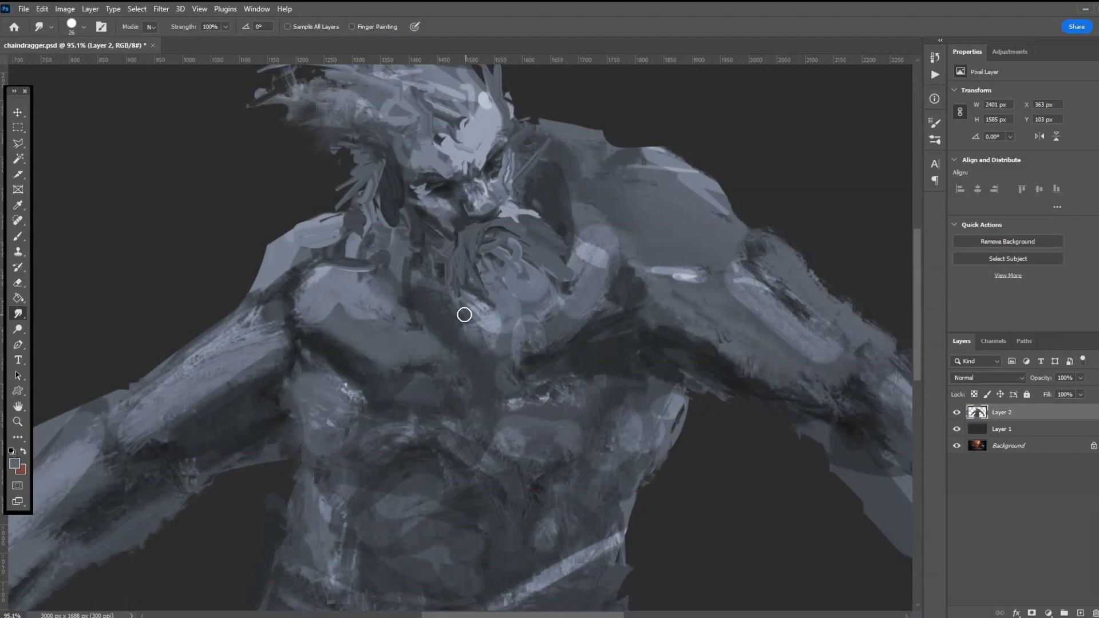
{"action": "left_click_drag", "start_coordinate": [450, 251], "coordinate": [443, 295]}
{"action": "mouse_move", "coordinate": [413, 231]}
{"action": "left_mouse_down"}
{"action": "mouse_move", "coordinate": [409, 253]}
{"action": "mouse_move", "coordinate": [414, 222]}
{"action": "mouse_move", "coordinate": [385, 256]}
{"action": "left_mouse_up"}
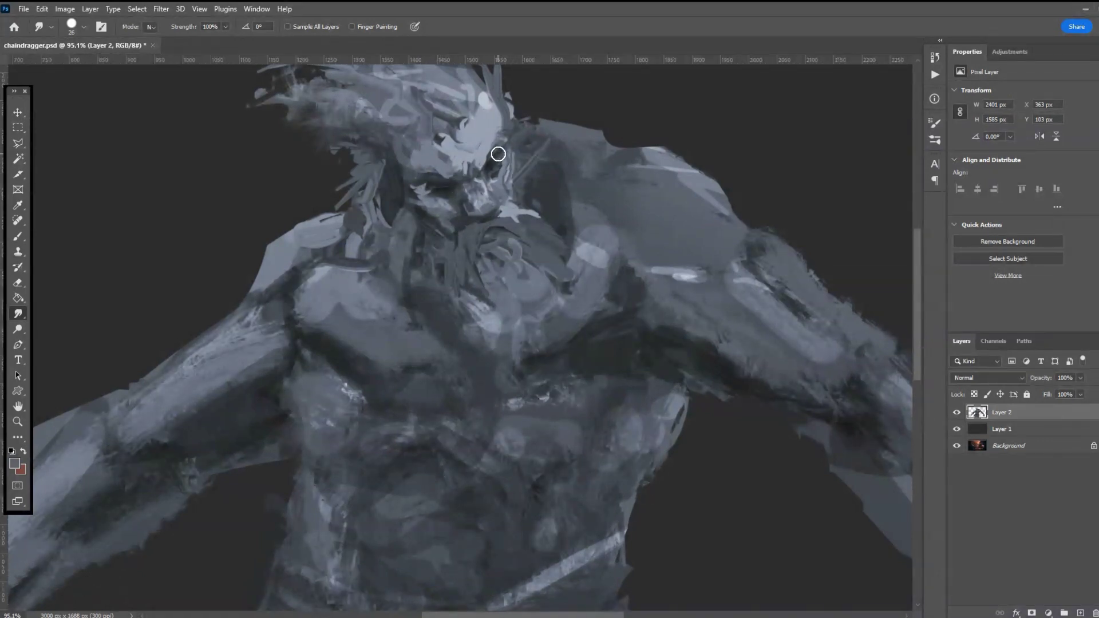
{"action": "mouse_move", "coordinate": [497, 152]}
{"action": "left_mouse_down"}
{"action": "mouse_move", "coordinate": [488, 180]}
{"action": "mouse_move", "coordinate": [492, 154]}
{"action": "mouse_move", "coordinate": [464, 196]}
{"action": "mouse_move", "coordinate": [466, 184]}
{"action": "mouse_move", "coordinate": [458, 213]}
{"action": "left_mouse_up"}
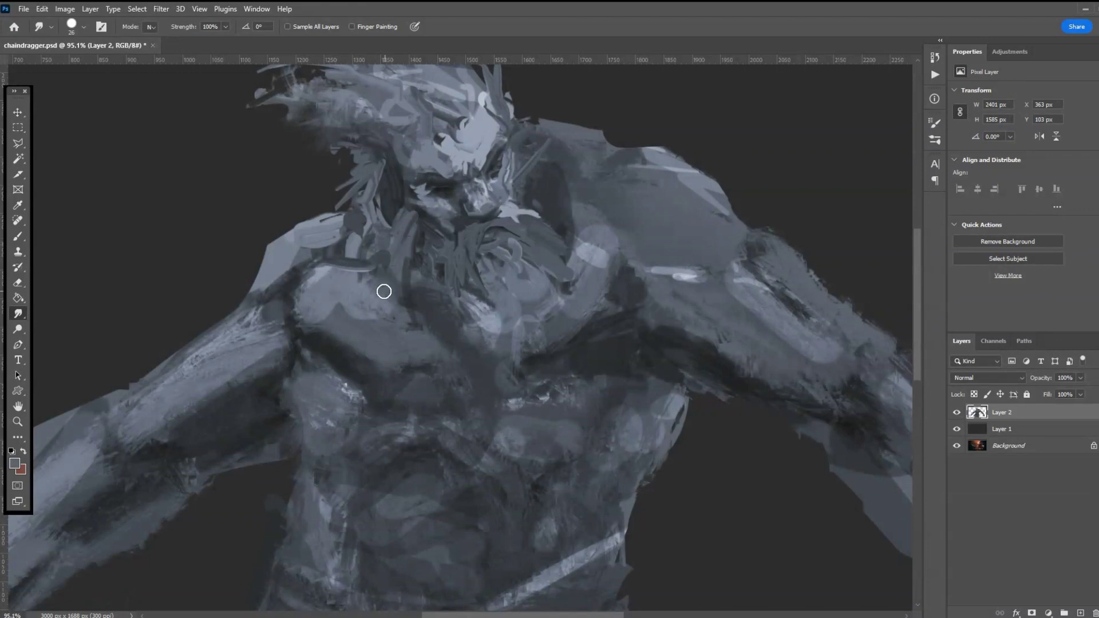
- Smear dark neck strokes and beard toward the collarbone and soften the hair spikes
{"action": "mouse_move", "coordinate": [418, 221]}
{"action": "left_mouse_down"}
{"action": "mouse_move", "coordinate": [371, 301]}
{"action": "mouse_move", "coordinate": [417, 250]}
{"action": "mouse_move", "coordinate": [376, 302]}
{"action": "mouse_move", "coordinate": [409, 262]}
{"action": "mouse_move", "coordinate": [409, 292]}
{"action": "mouse_move", "coordinate": [422, 263]}
{"action": "mouse_move", "coordinate": [430, 308]}
{"action": "mouse_move", "coordinate": [433, 291]}
{"action": "mouse_move", "coordinate": [449, 297]}
{"action": "mouse_move", "coordinate": [440, 297]}
{"action": "mouse_move", "coordinate": [466, 315]}
{"action": "mouse_move", "coordinate": [469, 337]}
{"action": "mouse_move", "coordinate": [477, 293]}
{"action": "mouse_move", "coordinate": [494, 323]}
{"action": "left_mouse_up"}
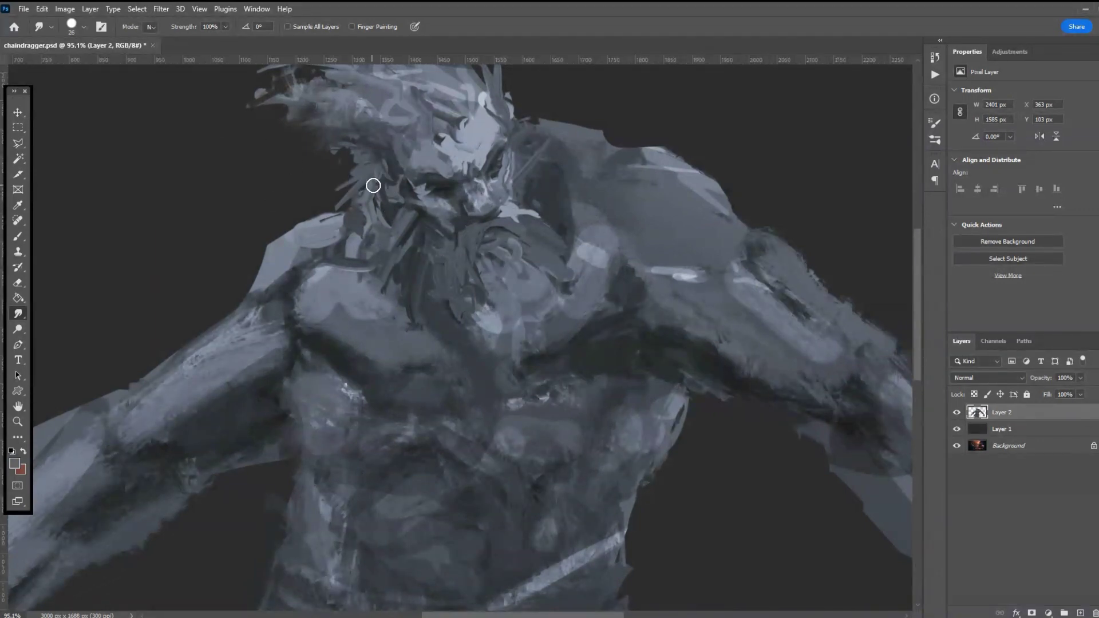
{"action": "left_click_drag", "start_coordinate": [376, 186], "coordinate": [378, 223]}
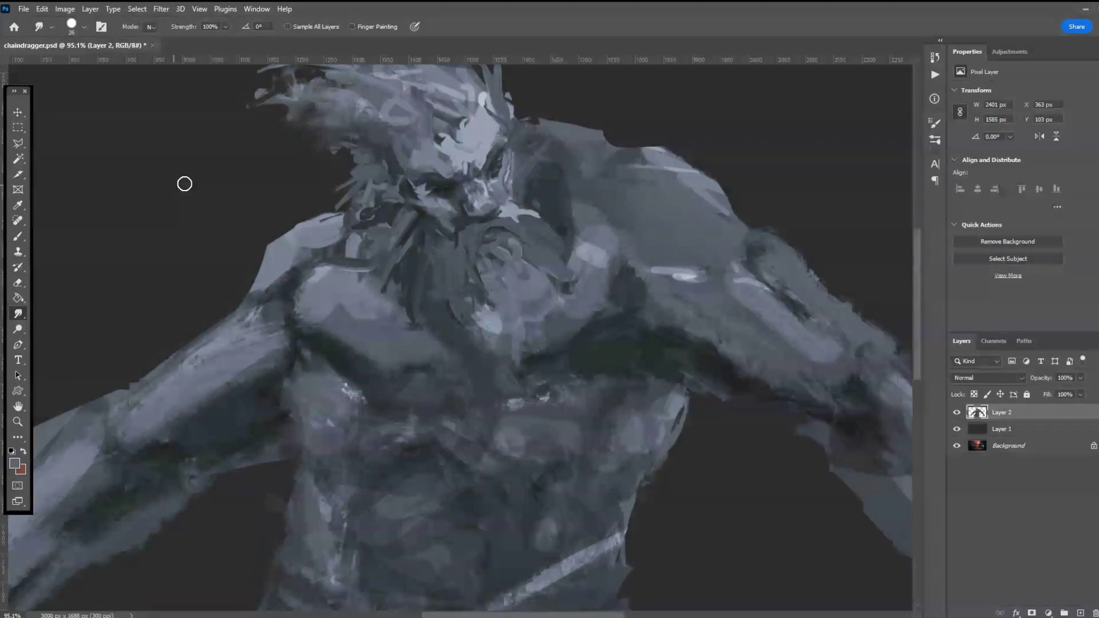
{"action": "left_click_drag", "start_coordinate": [508, 132], "coordinate": [513, 136]}
{"action": "mouse_move", "coordinate": [508, 94]}
{"action": "left_mouse_down"}
{"action": "mouse_move", "coordinate": [515, 111]}
{"action": "mouse_move", "coordinate": [506, 88]}
{"action": "left_mouse_up"}
{"action": "mouse_move", "coordinate": [554, 169]}
{"action": "left_mouse_down"}
{"action": "mouse_move", "coordinate": [528, 156]}
{"action": "mouse_move", "coordinate": [539, 180]}
{"action": "mouse_move", "coordinate": [522, 185]}
{"action": "mouse_move", "coordinate": [536, 205]}
{"action": "left_mouse_up"}
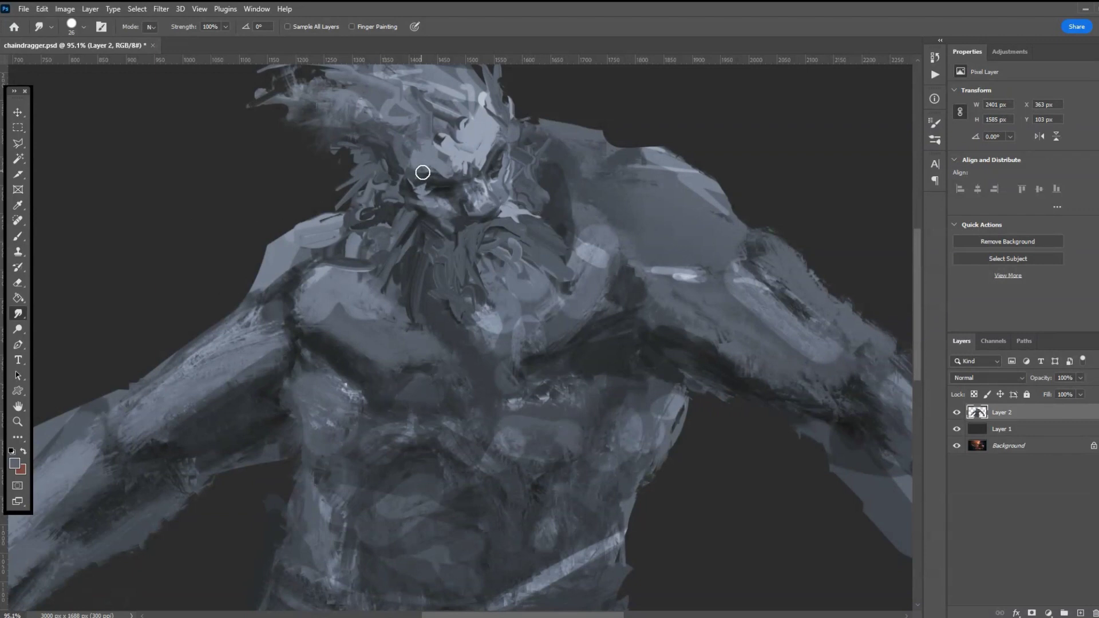
{"action": "mouse_move", "coordinate": [488, 263]}
{"action": "left_mouse_down"}
{"action": "mouse_move", "coordinate": [515, 249]}
{"action": "mouse_move", "coordinate": [523, 265]}
{"action": "mouse_move", "coordinate": [506, 265]}
{"action": "mouse_move", "coordinate": [525, 287]}
{"action": "mouse_move", "coordinate": [582, 337]}
{"action": "mouse_move", "coordinate": [564, 299]}
{"action": "mouse_move", "coordinate": [582, 322]}
{"action": "mouse_move", "coordinate": [559, 270]}
{"action": "mouse_move", "coordinate": [569, 341]}
{"action": "mouse_move", "coordinate": [549, 328]}
{"action": "mouse_move", "coordinate": [535, 341]}
{"action": "mouse_move", "coordinate": [503, 312]}
{"action": "mouse_move", "coordinate": [490, 317]}
{"action": "mouse_move", "coordinate": [525, 338]}
{"action": "mouse_move", "coordinate": [498, 344]}
{"action": "mouse_move", "coordinate": [469, 321]}
{"action": "mouse_move", "coordinate": [473, 339]}
{"action": "mouse_move", "coordinate": [469, 314]}
{"action": "mouse_move", "coordinate": [522, 353]}
{"action": "left_mouse_up"}
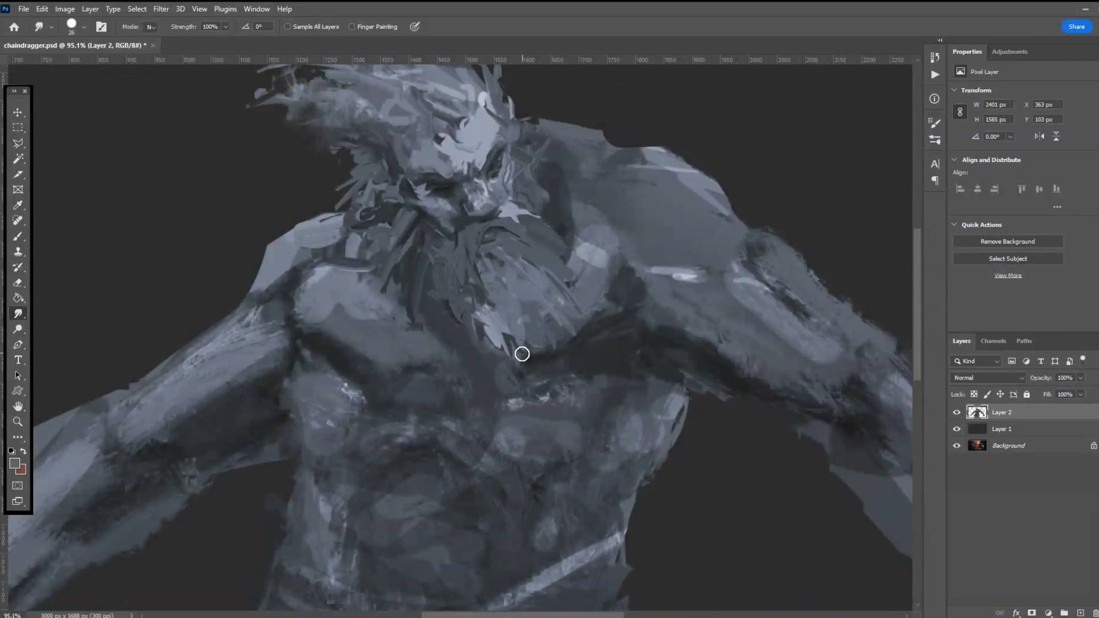
- Blend the upper chest and shoulder, smooth the left arm outline and crease, and push the beard edge
{"action": "mouse_move", "coordinate": [355, 297]}
{"action": "left_mouse_down"}
{"action": "mouse_move", "coordinate": [312, 309]}
{"action": "mouse_move", "coordinate": [370, 325]}
{"action": "mouse_move", "coordinate": [404, 313]}
{"action": "mouse_move", "coordinate": [401, 292]}
{"action": "mouse_move", "coordinate": [402, 314]}
{"action": "mouse_move", "coordinate": [418, 306]}
{"action": "mouse_move", "coordinate": [426, 329]}
{"action": "mouse_move", "coordinate": [423, 310]}
{"action": "mouse_move", "coordinate": [368, 331]}
{"action": "left_mouse_up"}
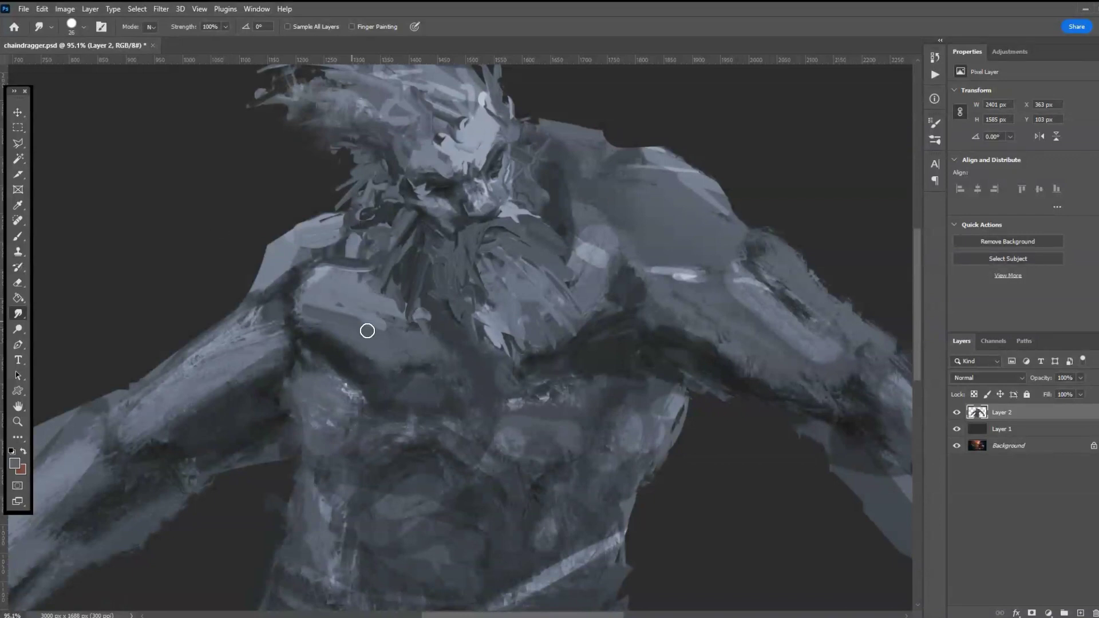
{"action": "mouse_move", "coordinate": [309, 309]}
{"action": "left_mouse_down"}
{"action": "mouse_move", "coordinate": [424, 397]}
{"action": "mouse_move", "coordinate": [382, 350]}
{"action": "mouse_move", "coordinate": [407, 373]}
{"action": "mouse_move", "coordinate": [364, 433]}
{"action": "mouse_move", "coordinate": [189, 384]}
{"action": "mouse_move", "coordinate": [233, 337]}
{"action": "mouse_move", "coordinate": [287, 328]}
{"action": "mouse_move", "coordinate": [206, 255]}
{"action": "mouse_move", "coordinate": [394, 352]}
{"action": "mouse_move", "coordinate": [404, 380]}
{"action": "mouse_move", "coordinate": [445, 373]}
{"action": "left_mouse_up"}
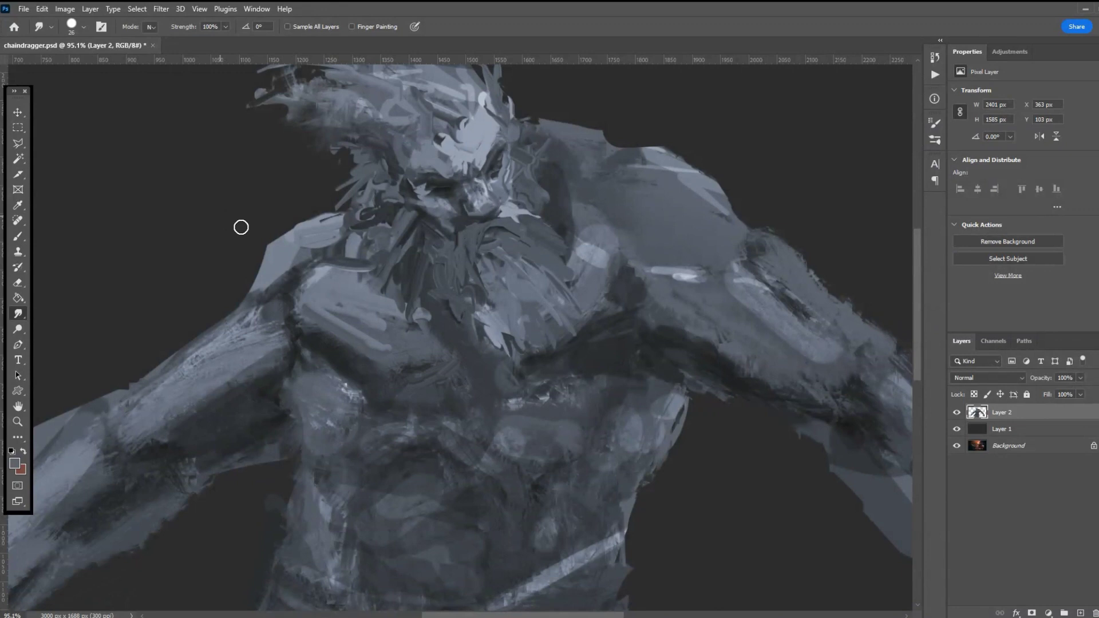
{"action": "mouse_move", "coordinate": [346, 231]}
{"action": "left_mouse_down"}
{"action": "mouse_move", "coordinate": [305, 243]}
{"action": "mouse_move", "coordinate": [250, 291]}
{"action": "mouse_move", "coordinate": [247, 304]}
{"action": "mouse_move", "coordinate": [267, 302]}
{"action": "mouse_move", "coordinate": [262, 296]}
{"action": "mouse_move", "coordinate": [221, 356]}
{"action": "left_mouse_up"}
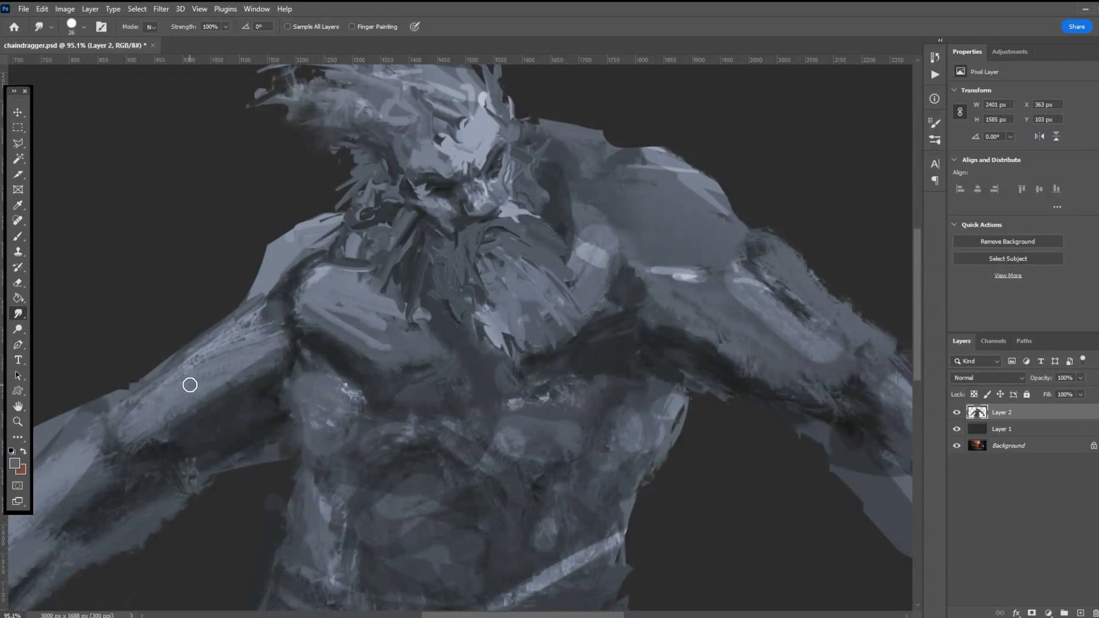
{"action": "mouse_move", "coordinate": [250, 310]}
{"action": "left_mouse_down"}
{"action": "mouse_move", "coordinate": [129, 391]}
{"action": "mouse_move", "coordinate": [159, 387]}
{"action": "mouse_move", "coordinate": [150, 392]}
{"action": "mouse_move", "coordinate": [159, 376]}
{"action": "mouse_move", "coordinate": [136, 376]}
{"action": "mouse_move", "coordinate": [138, 403]}
{"action": "mouse_move", "coordinate": [216, 395]}
{"action": "mouse_move", "coordinate": [175, 438]}
{"action": "left_mouse_up"}
{"action": "mouse_move", "coordinate": [250, 398]}
{"action": "left_mouse_down"}
{"action": "mouse_move", "coordinate": [270, 388]}
{"action": "mouse_move", "coordinate": [143, 461]}
{"action": "mouse_move", "coordinate": [199, 433]}
{"action": "mouse_move", "coordinate": [172, 446]}
{"action": "left_mouse_up"}
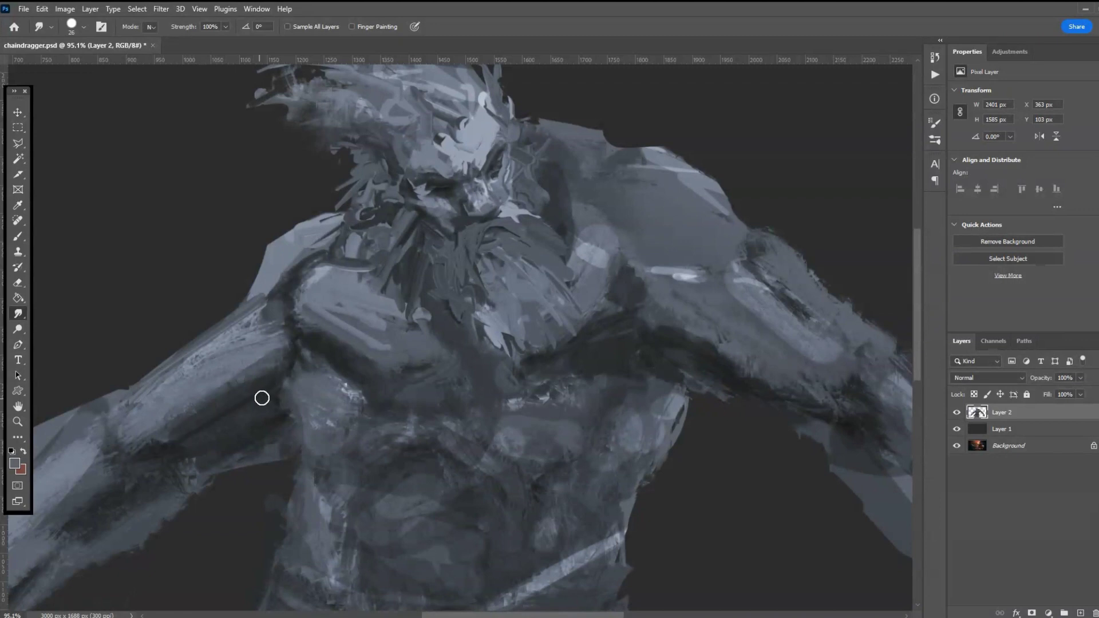
{"action": "mouse_move", "coordinate": [291, 383]}
{"action": "left_mouse_down"}
{"action": "mouse_move", "coordinate": [305, 355]}
{"action": "mouse_move", "coordinate": [288, 409]}
{"action": "mouse_move", "coordinate": [294, 391]}
{"action": "mouse_move", "coordinate": [297, 410]}
{"action": "mouse_move", "coordinate": [307, 405]}
{"action": "mouse_move", "coordinate": [299, 360]}
{"action": "mouse_move", "coordinate": [316, 390]}
{"action": "mouse_move", "coordinate": [301, 359]}
{"action": "mouse_move", "coordinate": [311, 346]}
{"action": "mouse_move", "coordinate": [296, 374]}
{"action": "mouse_move", "coordinate": [303, 345]}
{"action": "mouse_move", "coordinate": [368, 398]}
{"action": "mouse_move", "coordinate": [325, 369]}
{"action": "mouse_move", "coordinate": [345, 380]}
{"action": "mouse_move", "coordinate": [320, 422]}
{"action": "mouse_move", "coordinate": [301, 401]}
{"action": "mouse_move", "coordinate": [280, 524]}
{"action": "mouse_move", "coordinate": [276, 444]}
{"action": "mouse_move", "coordinate": [203, 473]}
{"action": "mouse_move", "coordinate": [279, 455]}
{"action": "mouse_move", "coordinate": [290, 438]}
{"action": "mouse_move", "coordinate": [296, 459]}
{"action": "mouse_move", "coordinate": [307, 439]}
{"action": "left_mouse_up"}
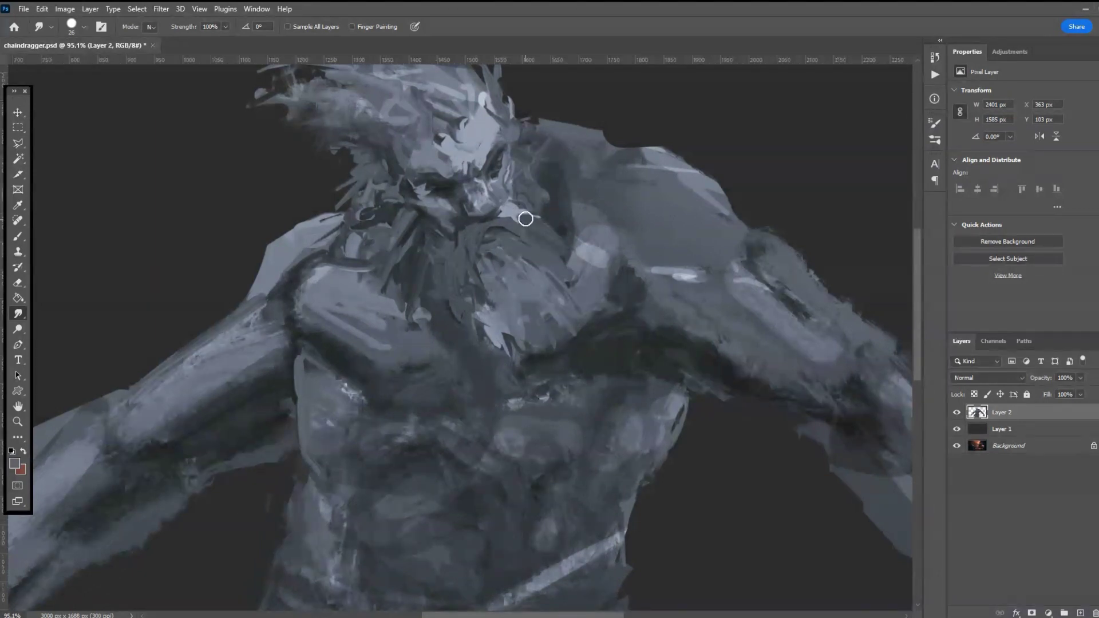
{"action": "left_click_drag", "start_coordinate": [519, 210], "coordinate": [535, 227]}
- Smudge the neck and shoulder edge into a darker, blended band beside the beard
{"action": "mouse_move", "coordinate": [559, 168]}
{"action": "left_mouse_down"}
{"action": "mouse_move", "coordinate": [567, 209]}
{"action": "mouse_move", "coordinate": [639, 225]}
{"action": "left_mouse_up"}
{"action": "left_click_drag", "start_coordinate": [543, 203], "coordinate": [568, 229]}
{"action": "left_click_drag", "start_coordinate": [498, 257], "coordinate": [496, 242]}
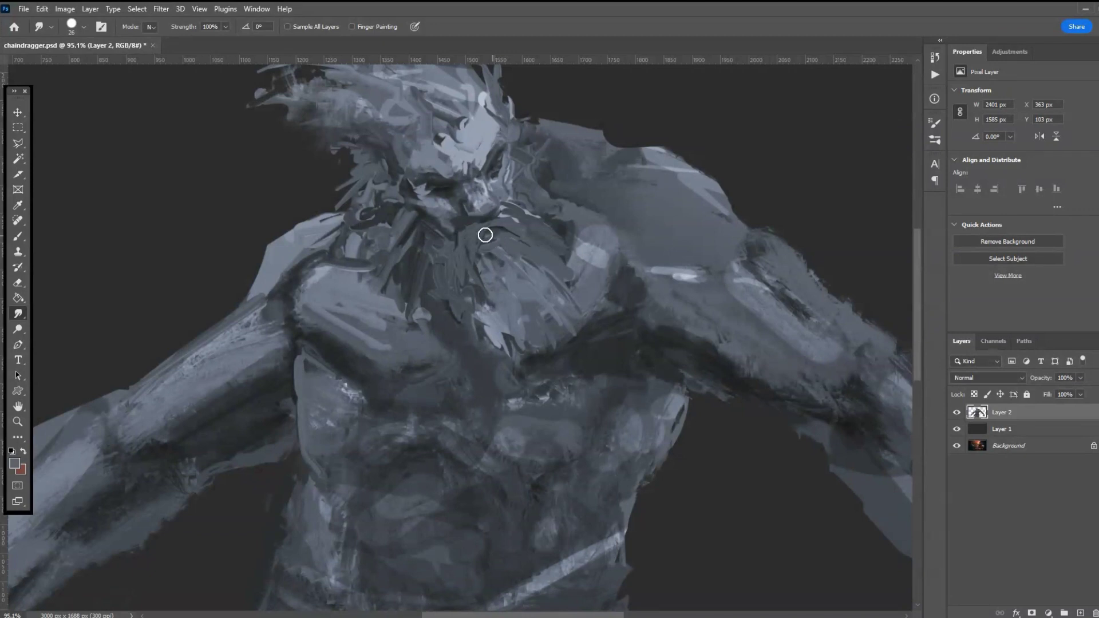
{"action": "mouse_move", "coordinate": [555, 178]}
{"action": "left_mouse_down"}
{"action": "mouse_move", "coordinate": [584, 178]}
{"action": "mouse_move", "coordinate": [552, 183]}
{"action": "mouse_move", "coordinate": [564, 193]}
{"action": "mouse_move", "coordinate": [598, 157]}
{"action": "left_mouse_up"}
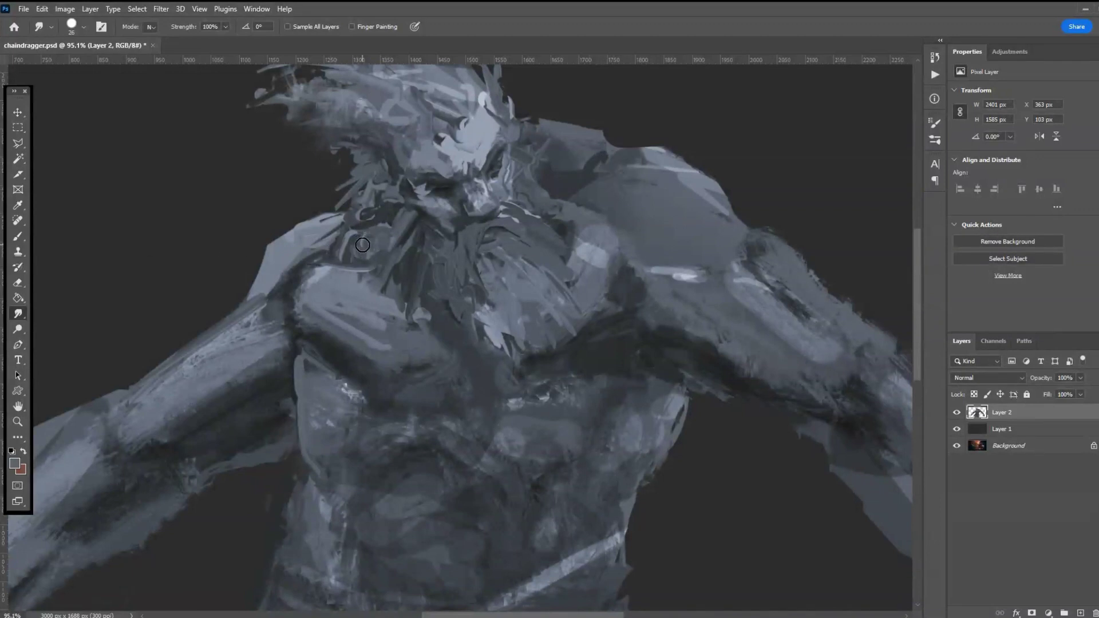
{"action": "left_click_drag", "start_coordinate": [320, 246], "coordinate": [268, 290]}
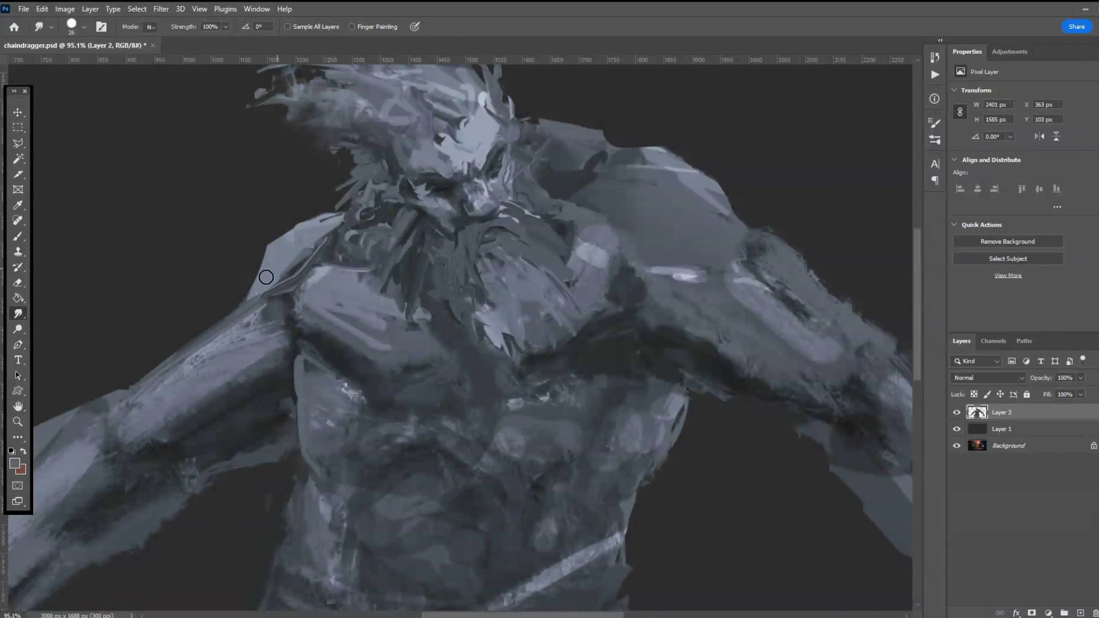
{"action": "mouse_move", "coordinate": [300, 276]}
{"action": "left_mouse_down"}
{"action": "mouse_move", "coordinate": [276, 288]}
{"action": "mouse_move", "coordinate": [290, 280]}
{"action": "left_mouse_up"}
- Blend streaks across the chest and armpit, curve the left arm's lower edge, and zoom out to 50%
{"action": "mouse_move", "coordinate": [608, 356]}
{"action": "left_mouse_down"}
{"action": "mouse_move", "coordinate": [599, 387]}
{"action": "mouse_move", "coordinate": [624, 362]}
{"action": "mouse_move", "coordinate": [633, 382]}
{"action": "mouse_move", "coordinate": [635, 361]}
{"action": "mouse_move", "coordinate": [660, 384]}
{"action": "mouse_move", "coordinate": [656, 362]}
{"action": "mouse_move", "coordinate": [699, 392]}
{"action": "mouse_move", "coordinate": [731, 388]}
{"action": "mouse_move", "coordinate": [740, 405]}
{"action": "mouse_move", "coordinate": [699, 392]}
{"action": "left_mouse_up"}
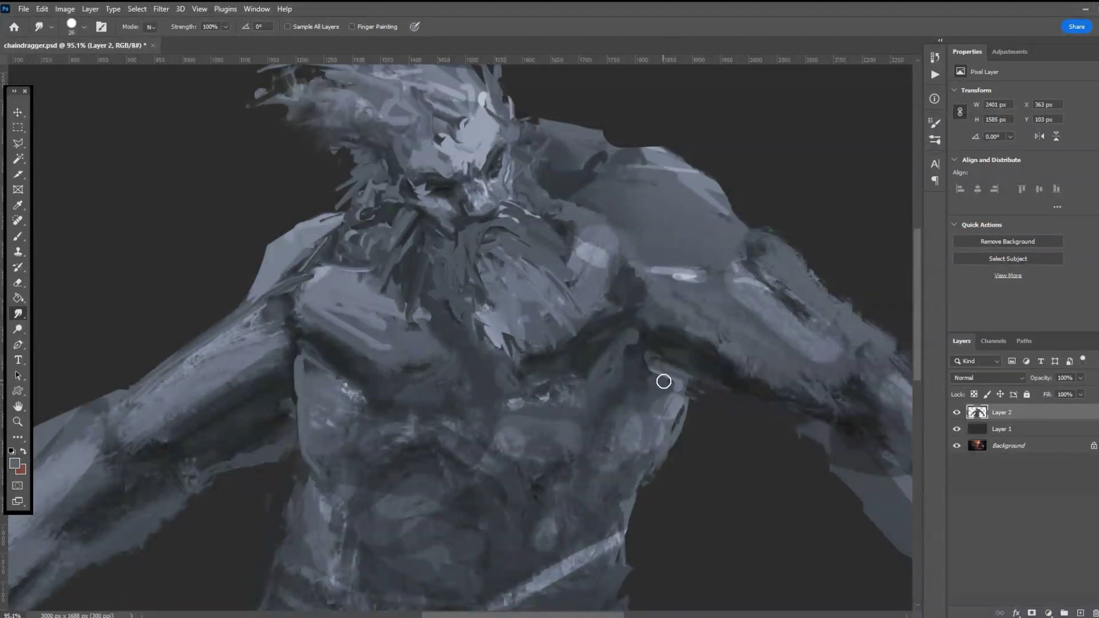
{"action": "mouse_move", "coordinate": [645, 328]}
{"action": "left_mouse_down"}
{"action": "mouse_move", "coordinate": [793, 400]}
{"action": "mouse_move", "coordinate": [663, 323]}
{"action": "mouse_move", "coordinate": [755, 384]}
{"action": "mouse_move", "coordinate": [698, 345]}
{"action": "mouse_move", "coordinate": [782, 393]}
{"action": "mouse_move", "coordinate": [816, 395]}
{"action": "left_mouse_up"}
{"action": "mouse_move", "coordinate": [236, 483]}
{"action": "left_mouse_down"}
{"action": "mouse_move", "coordinate": [206, 493]}
{"action": "mouse_move", "coordinate": [281, 473]}
{"action": "mouse_move", "coordinate": [247, 419]}
{"action": "mouse_move", "coordinate": [172, 456]}
{"action": "mouse_move", "coordinate": [137, 505]}
{"action": "left_mouse_up"}
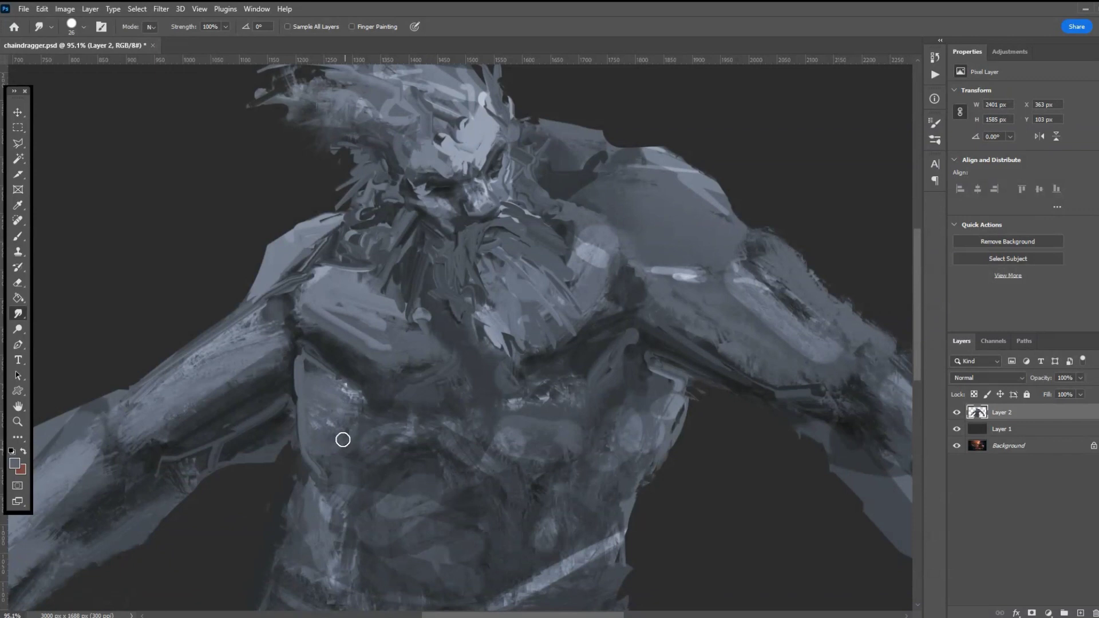
{"action": "scroll", "coordinate": [343, 439], "scroll_direction": "down", "scroll_amount": 5}
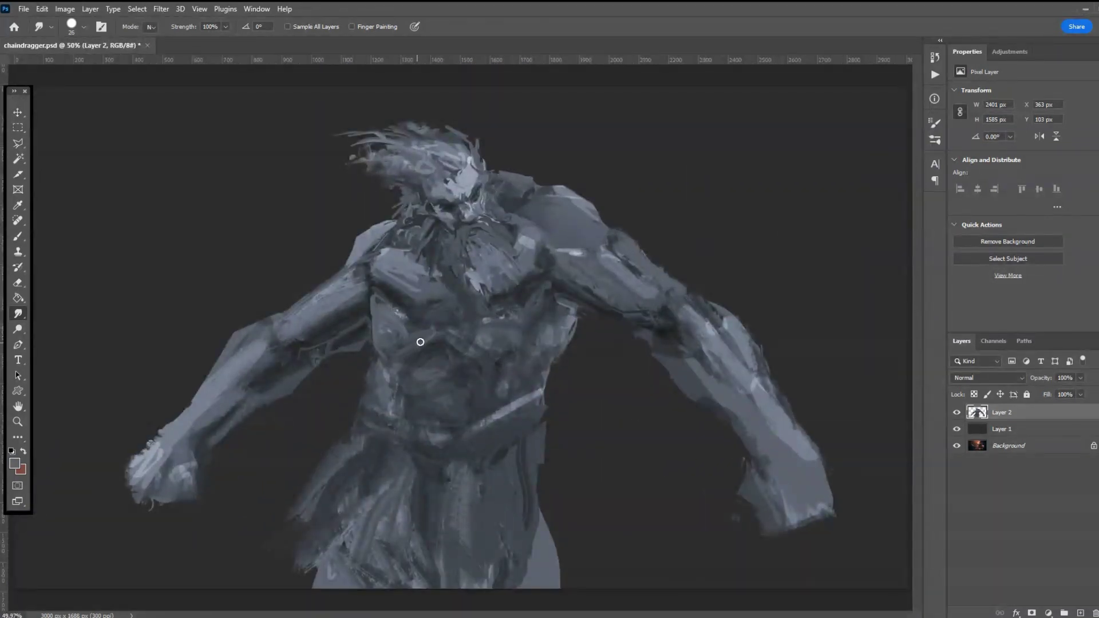
- Smudge the chest streak, waist line and lower cloth edges into cleaner shapes
{"action": "mouse_move", "coordinate": [398, 369]}
{"action": "left_mouse_down"}
{"action": "mouse_move", "coordinate": [418, 338]}
{"action": "mouse_move", "coordinate": [465, 334]}
{"action": "mouse_move", "coordinate": [458, 350]}
{"action": "mouse_move", "coordinate": [473, 361]}
{"action": "mouse_move", "coordinate": [449, 336]}
{"action": "mouse_move", "coordinate": [479, 361]}
{"action": "left_mouse_up"}
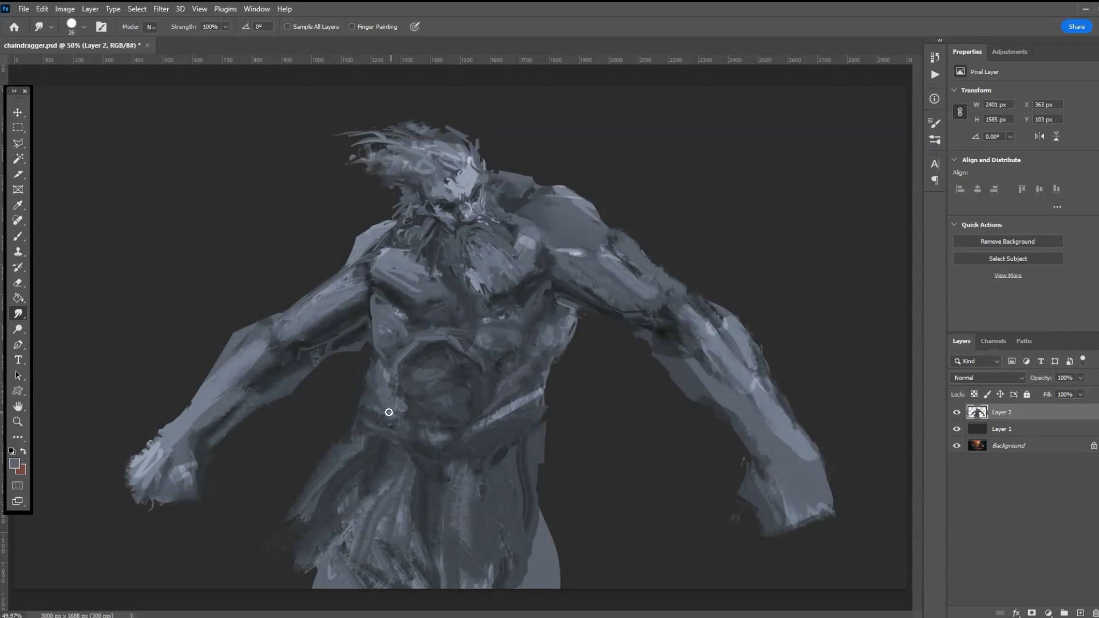
{"action": "mouse_move", "coordinate": [445, 427]}
{"action": "left_mouse_down"}
{"action": "mouse_move", "coordinate": [403, 424]}
{"action": "mouse_move", "coordinate": [454, 442]}
{"action": "mouse_move", "coordinate": [521, 400]}
{"action": "mouse_move", "coordinate": [490, 430]}
{"action": "mouse_move", "coordinate": [527, 411]}
{"action": "mouse_move", "coordinate": [544, 386]}
{"action": "left_mouse_up"}
{"action": "left_click_drag", "start_coordinate": [414, 440], "coordinate": [368, 419]}
{"action": "mouse_move", "coordinate": [327, 573]}
{"action": "left_mouse_down"}
{"action": "mouse_move", "coordinate": [341, 542]}
{"action": "mouse_move", "coordinate": [380, 533]}
{"action": "mouse_move", "coordinate": [358, 544]}
{"action": "mouse_move", "coordinate": [402, 589]}
{"action": "left_mouse_up"}
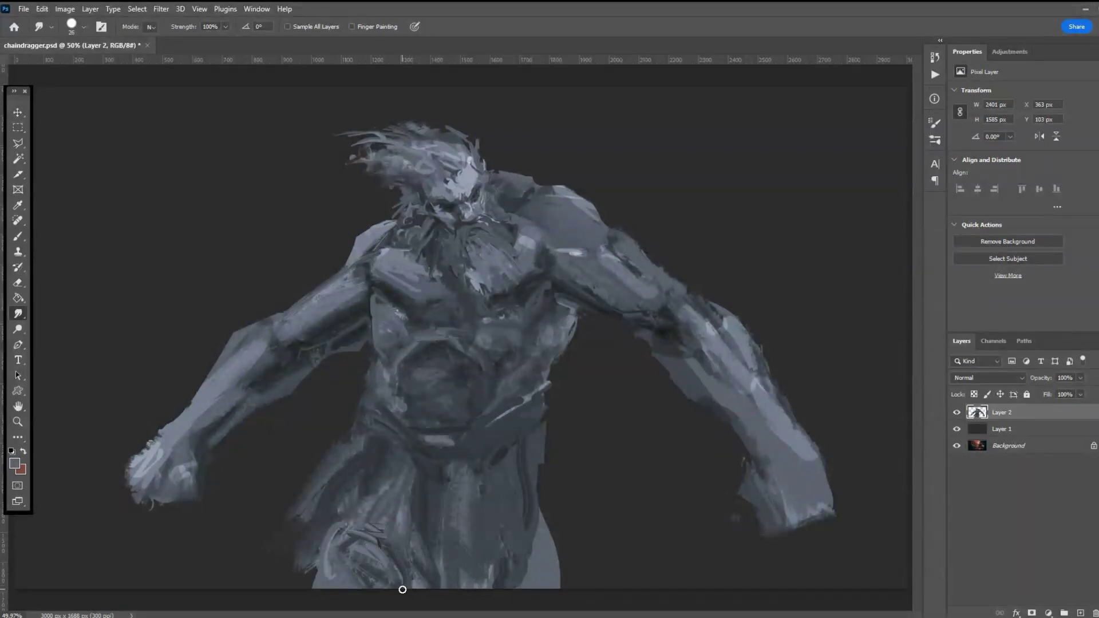
{"action": "left_click_drag", "start_coordinate": [325, 562], "coordinate": [310, 585]}
{"action": "left_click_drag", "start_coordinate": [548, 505], "coordinate": [562, 614]}
{"action": "left_click_drag", "start_coordinate": [539, 517], "coordinate": [535, 444]}
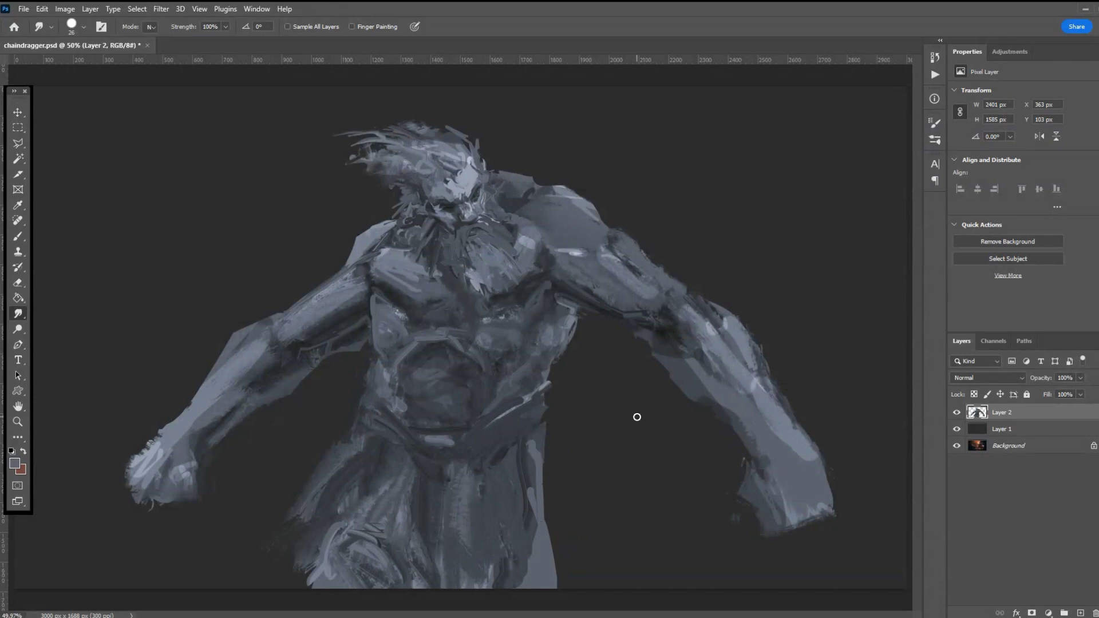
- Reshape the knuckles of both fists and soften the right forearm edge and highlight
{"action": "mouse_move", "coordinate": [194, 486]}
{"action": "left_mouse_down"}
{"action": "mouse_move", "coordinate": [189, 499]}
{"action": "mouse_move", "coordinate": [188, 480]}
{"action": "left_mouse_up"}
{"action": "mouse_move", "coordinate": [196, 491]}
{"action": "left_mouse_down"}
{"action": "mouse_move", "coordinate": [198, 467]}
{"action": "mouse_move", "coordinate": [183, 458]}
{"action": "mouse_move", "coordinate": [241, 429]}
{"action": "left_mouse_up"}
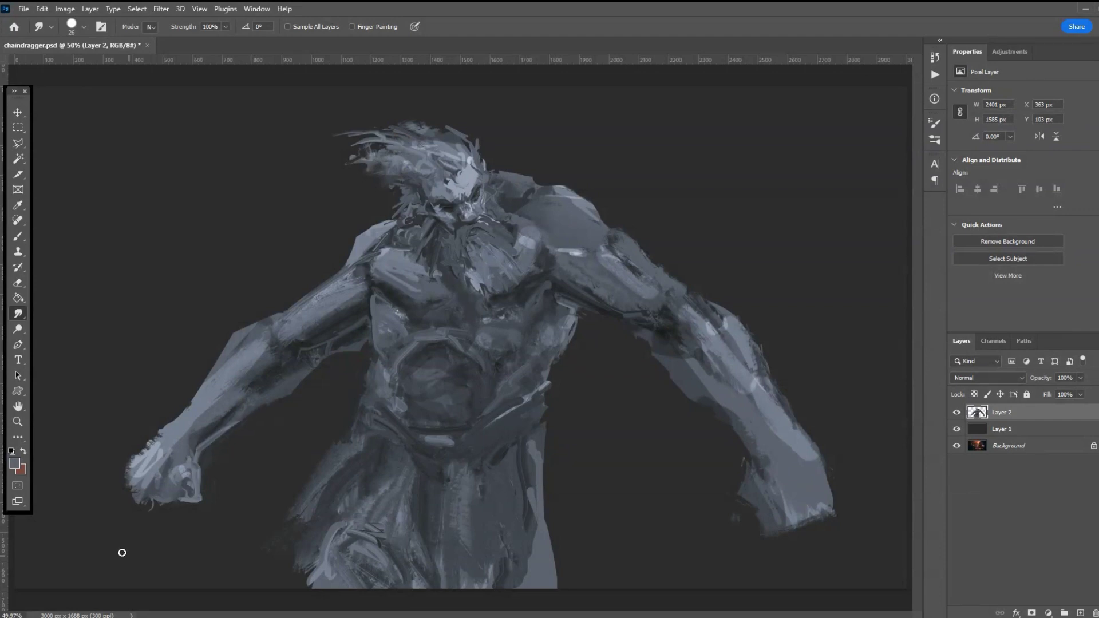
{"action": "mouse_move", "coordinate": [145, 488]}
{"action": "left_mouse_down"}
{"action": "mouse_move", "coordinate": [175, 505]}
{"action": "mouse_move", "coordinate": [164, 500]}
{"action": "mouse_move", "coordinate": [179, 499]}
{"action": "mouse_move", "coordinate": [171, 463]}
{"action": "mouse_move", "coordinate": [142, 496]}
{"action": "left_mouse_up"}
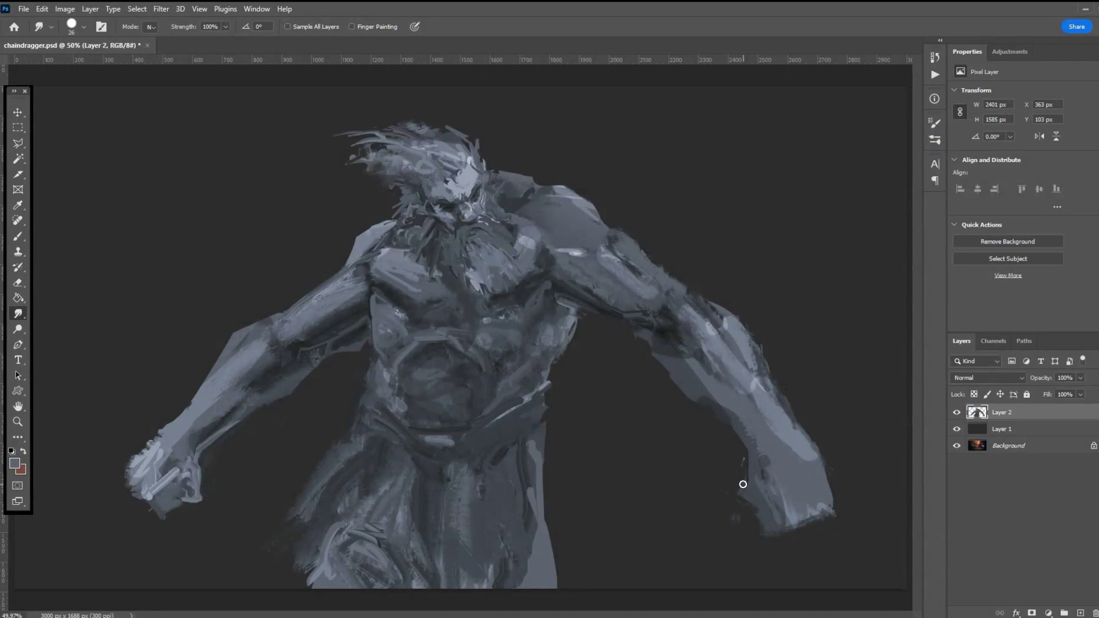
{"action": "left_click_drag", "start_coordinate": [786, 420], "coordinate": [831, 468]}
{"action": "left_click_drag", "start_coordinate": [839, 512], "coordinate": [767, 530]}
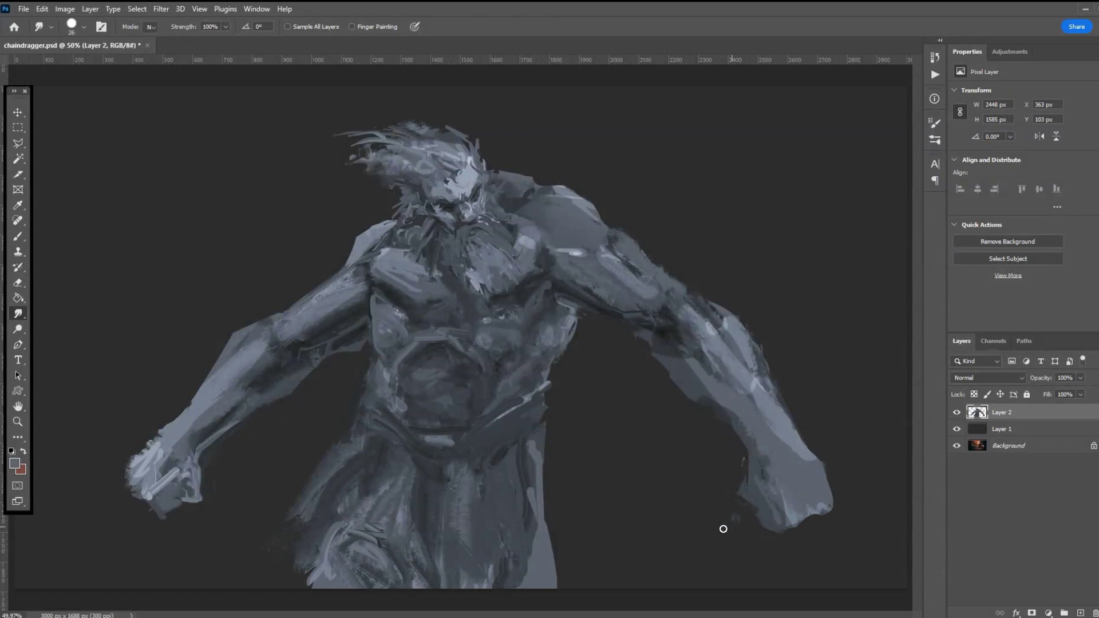
{"action": "mouse_move", "coordinate": [756, 381]}
{"action": "left_mouse_down"}
{"action": "mouse_move", "coordinate": [787, 458]}
{"action": "mouse_move", "coordinate": [779, 422]}
{"action": "left_mouse_up"}
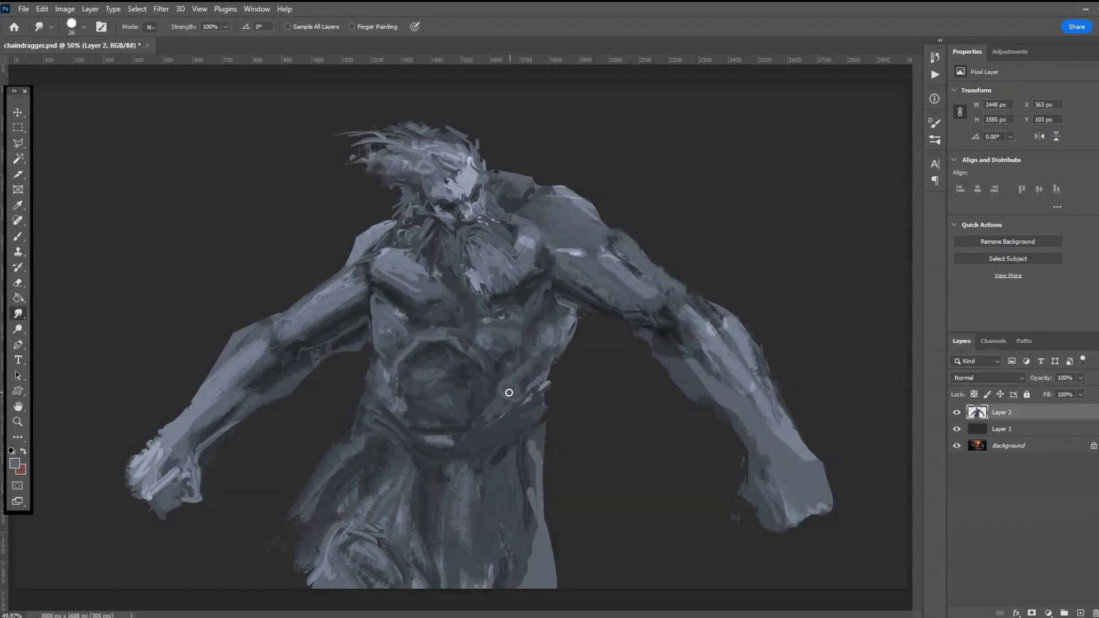
- Smudge light and dark streaks along the belt, left hip edge and top of the knee
{"action": "left_click_drag", "start_coordinate": [451, 439], "coordinate": [545, 392]}
{"action": "mouse_move", "coordinate": [418, 439]}
{"action": "left_mouse_down"}
{"action": "mouse_move", "coordinate": [373, 404]}
{"action": "mouse_move", "coordinate": [405, 427]}
{"action": "mouse_move", "coordinate": [378, 394]}
{"action": "mouse_move", "coordinate": [409, 441]}
{"action": "left_mouse_up"}
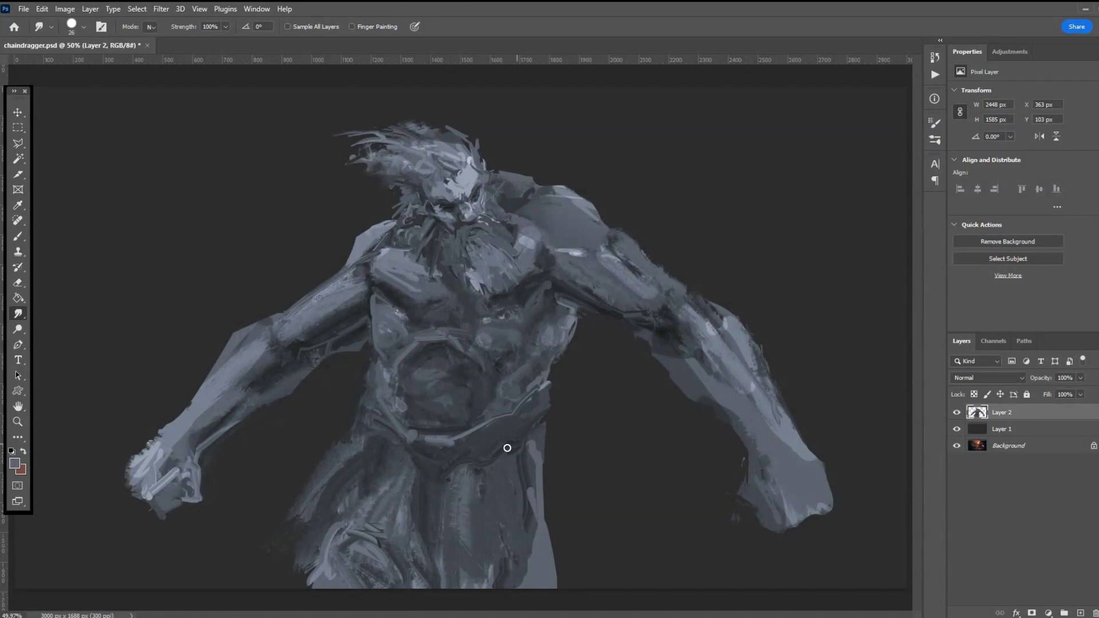
{"action": "left_click_drag", "start_coordinate": [379, 430], "coordinate": [363, 405]}
{"action": "mouse_move", "coordinate": [356, 430]}
{"action": "left_mouse_down"}
{"action": "mouse_move", "coordinate": [290, 506]}
{"action": "mouse_move", "coordinate": [313, 492]}
{"action": "mouse_move", "coordinate": [293, 537]}
{"action": "mouse_move", "coordinate": [322, 466]}
{"action": "mouse_move", "coordinate": [343, 446]}
{"action": "mouse_move", "coordinate": [295, 494]}
{"action": "left_mouse_up"}
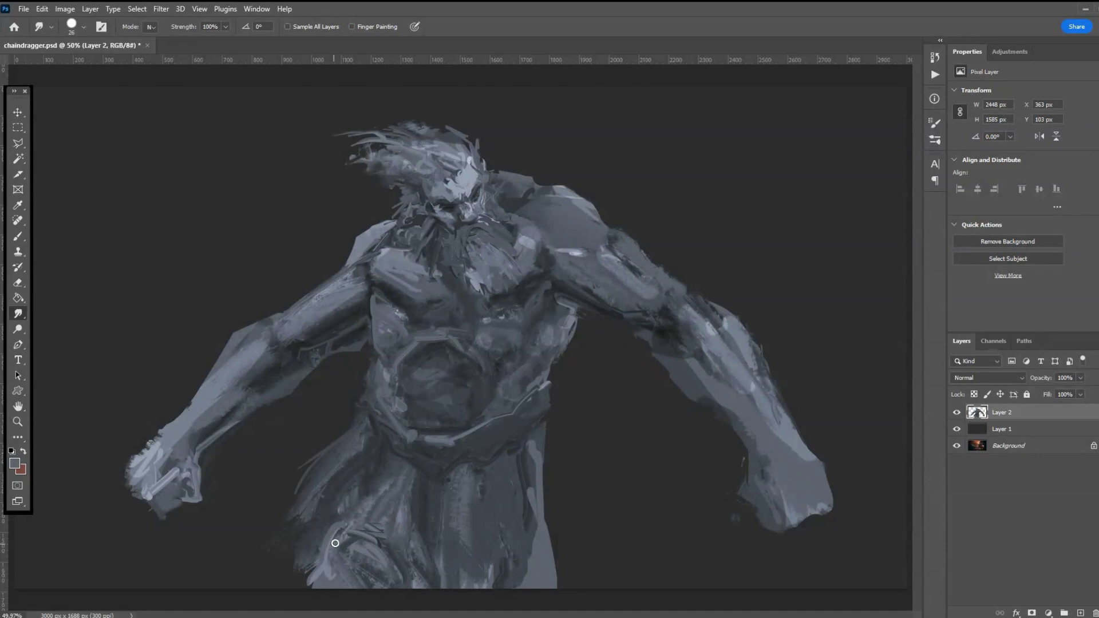
{"action": "mouse_move", "coordinate": [367, 539]}
{"action": "left_mouse_down"}
{"action": "mouse_move", "coordinate": [391, 466]}
{"action": "mouse_move", "coordinate": [431, 507]}
{"action": "mouse_move", "coordinate": [416, 502]}
{"action": "mouse_move", "coordinate": [418, 529]}
{"action": "mouse_move", "coordinate": [421, 490]}
{"action": "mouse_move", "coordinate": [408, 544]}
{"action": "mouse_move", "coordinate": [420, 522]}
{"action": "mouse_move", "coordinate": [422, 552]}
{"action": "mouse_move", "coordinate": [409, 556]}
{"action": "mouse_move", "coordinate": [419, 538]}
{"action": "mouse_move", "coordinate": [421, 560]}
{"action": "mouse_move", "coordinate": [432, 537]}
{"action": "mouse_move", "coordinate": [416, 587]}
{"action": "mouse_move", "coordinate": [431, 571]}
{"action": "mouse_move", "coordinate": [500, 558]}
{"action": "mouse_move", "coordinate": [494, 605]}
{"action": "mouse_move", "coordinate": [487, 559]}
{"action": "mouse_move", "coordinate": [471, 590]}
{"action": "mouse_move", "coordinate": [491, 594]}
{"action": "mouse_move", "coordinate": [460, 575]}
{"action": "mouse_move", "coordinate": [463, 526]}
{"action": "mouse_move", "coordinate": [470, 550]}
{"action": "left_mouse_up"}
- Blend the drapery's light strip and dark patch, define the left thigh edge, and smooth the shoulder edge
{"action": "mouse_move", "coordinate": [493, 486]}
{"action": "left_mouse_down"}
{"action": "mouse_move", "coordinate": [531, 567]}
{"action": "mouse_move", "coordinate": [527, 576]}
{"action": "mouse_move", "coordinate": [501, 512]}
{"action": "mouse_move", "coordinate": [506, 597]}
{"action": "mouse_move", "coordinate": [504, 557]}
{"action": "left_mouse_up"}
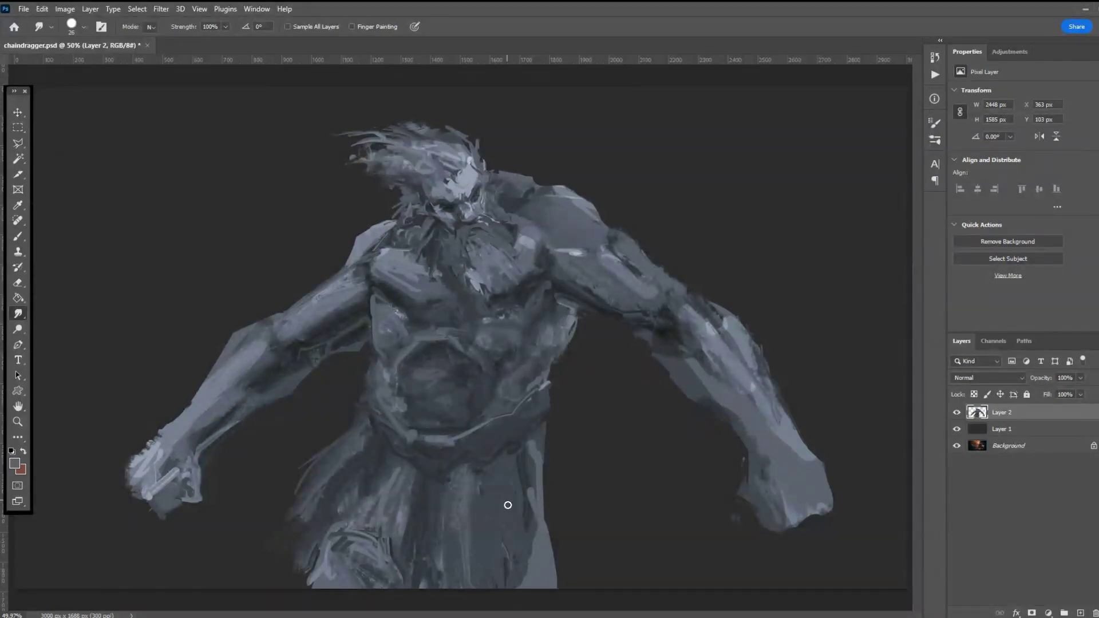
{"action": "left_click_drag", "start_coordinate": [538, 503], "coordinate": [527, 502]}
{"action": "left_click_drag", "start_coordinate": [517, 490], "coordinate": [535, 522]}
{"action": "mouse_move", "coordinate": [540, 454]}
{"action": "left_mouse_down"}
{"action": "mouse_move", "coordinate": [537, 430]}
{"action": "mouse_move", "coordinate": [551, 421]}
{"action": "left_mouse_up"}
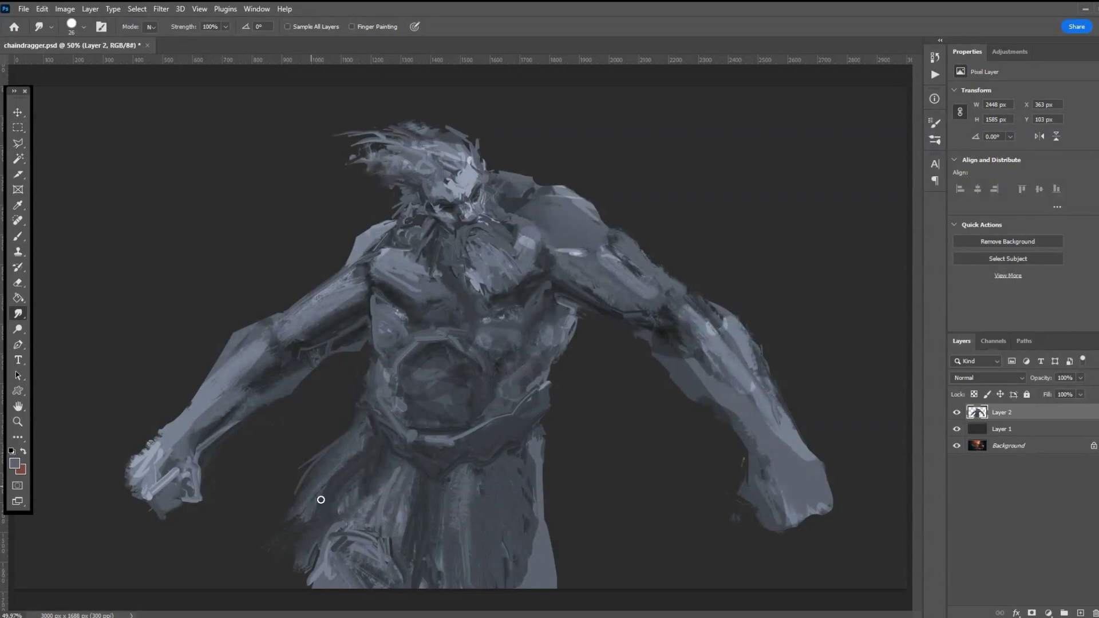
{"action": "mouse_move", "coordinate": [364, 483]}
{"action": "left_mouse_down"}
{"action": "mouse_move", "coordinate": [326, 529]}
{"action": "mouse_move", "coordinate": [354, 521]}
{"action": "mouse_move", "coordinate": [322, 539]}
{"action": "mouse_move", "coordinate": [379, 500]}
{"action": "mouse_move", "coordinate": [336, 533]}
{"action": "mouse_move", "coordinate": [327, 566]}
{"action": "mouse_move", "coordinate": [339, 575]}
{"action": "mouse_move", "coordinate": [333, 564]}
{"action": "mouse_move", "coordinate": [331, 581]}
{"action": "mouse_move", "coordinate": [321, 576]}
{"action": "mouse_move", "coordinate": [333, 560]}
{"action": "mouse_move", "coordinate": [325, 590]}
{"action": "mouse_move", "coordinate": [318, 565]}
{"action": "mouse_move", "coordinate": [305, 610]}
{"action": "left_mouse_up"}
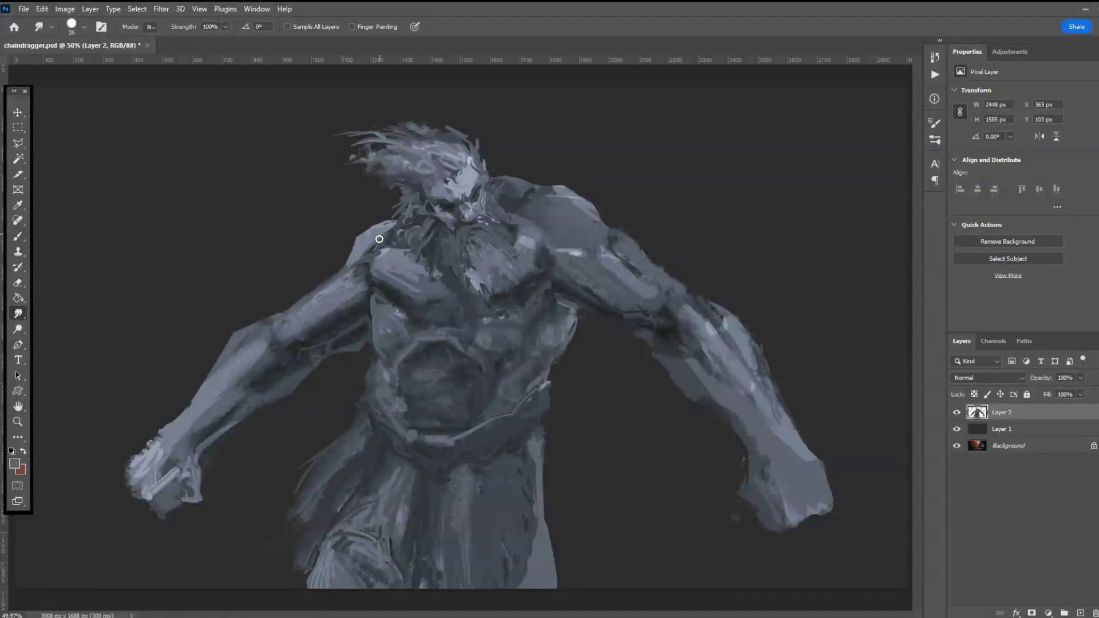
{"action": "left_click_drag", "start_coordinate": [352, 229], "coordinate": [395, 222]}
- Switch to the Dodge tool with a 174 px brush
{"action": "left_click", "coordinate": [16, 330]}
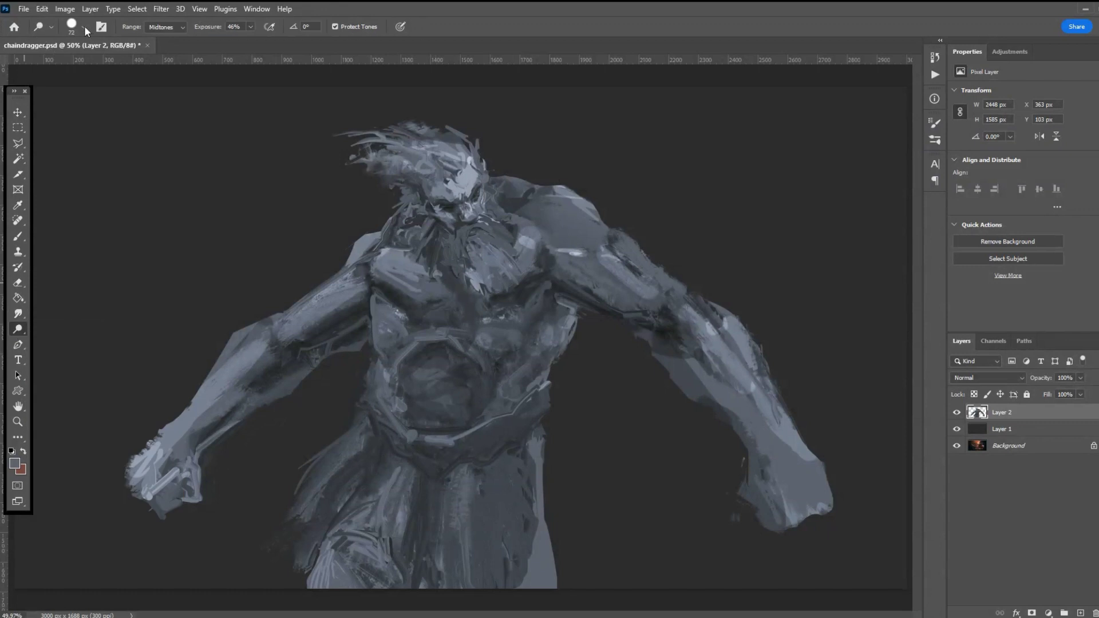
{"action": "left_click", "coordinate": [85, 26]}
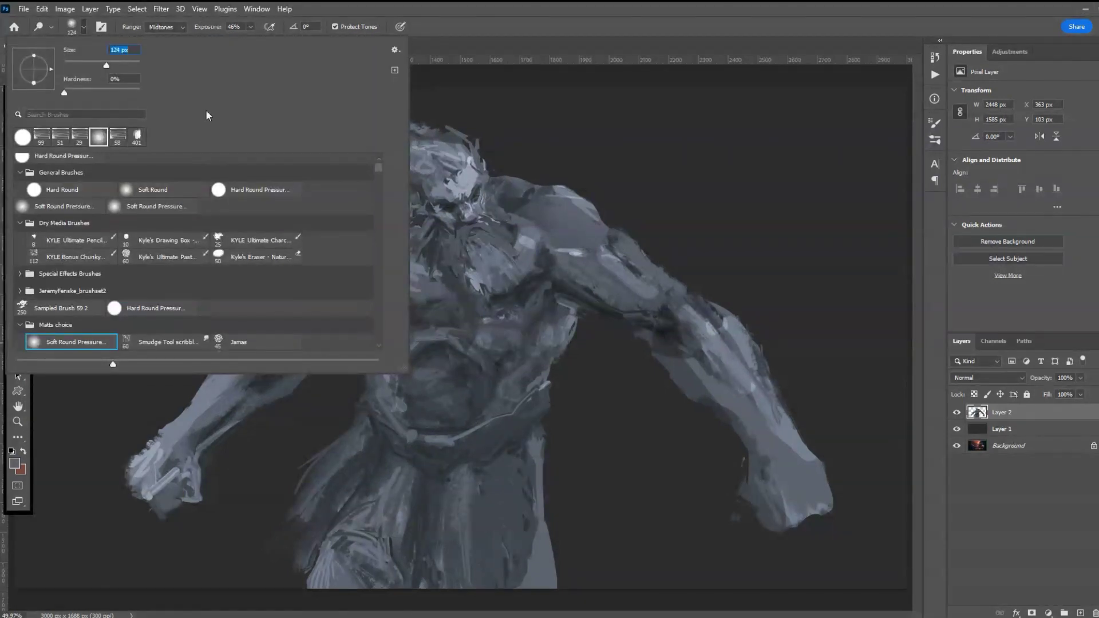
{"action": "left_click", "coordinate": [115, 63]}
- Dodge highlights onto both shoulders, both arms, the abdomen and the hair on top of the head
{"action": "mouse_move", "coordinate": [574, 220]}
{"action": "left_mouse_down"}
{"action": "mouse_move", "coordinate": [561, 216]}
{"action": "mouse_move", "coordinate": [587, 229]}
{"action": "left_mouse_up"}
{"action": "left_click_drag", "start_coordinate": [591, 268], "coordinate": [620, 280]}
{"action": "mouse_move", "coordinate": [669, 316]}
{"action": "left_mouse_down"}
{"action": "mouse_move", "coordinate": [746, 403]}
{"action": "mouse_move", "coordinate": [788, 427]}
{"action": "mouse_move", "coordinate": [782, 463]}
{"action": "left_mouse_up"}
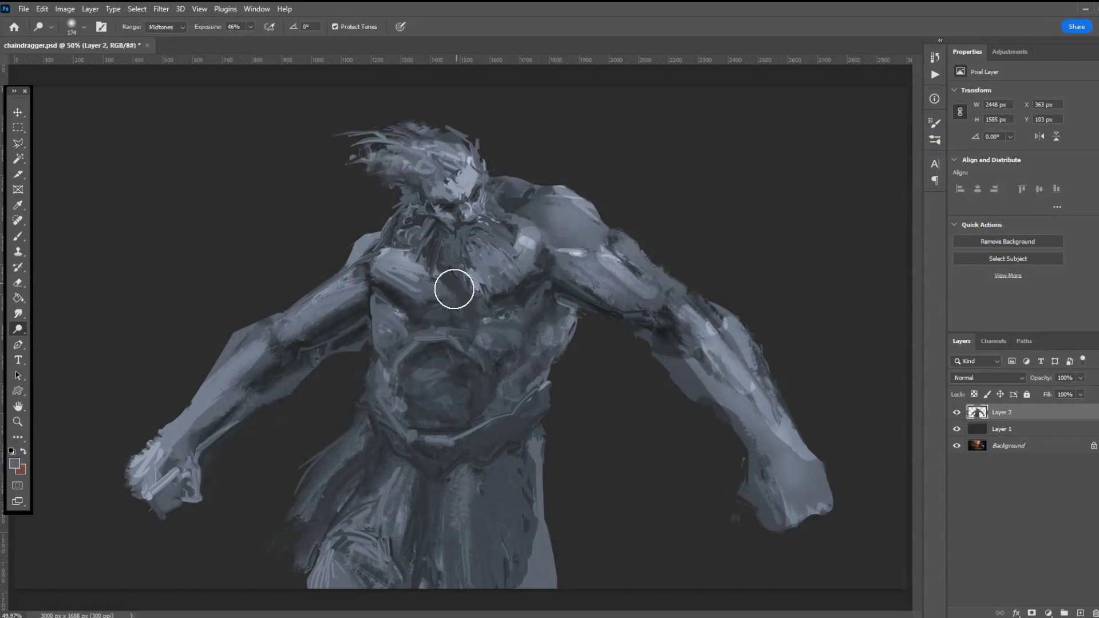
{"action": "left_click_drag", "start_coordinate": [494, 336], "coordinate": [395, 326]}
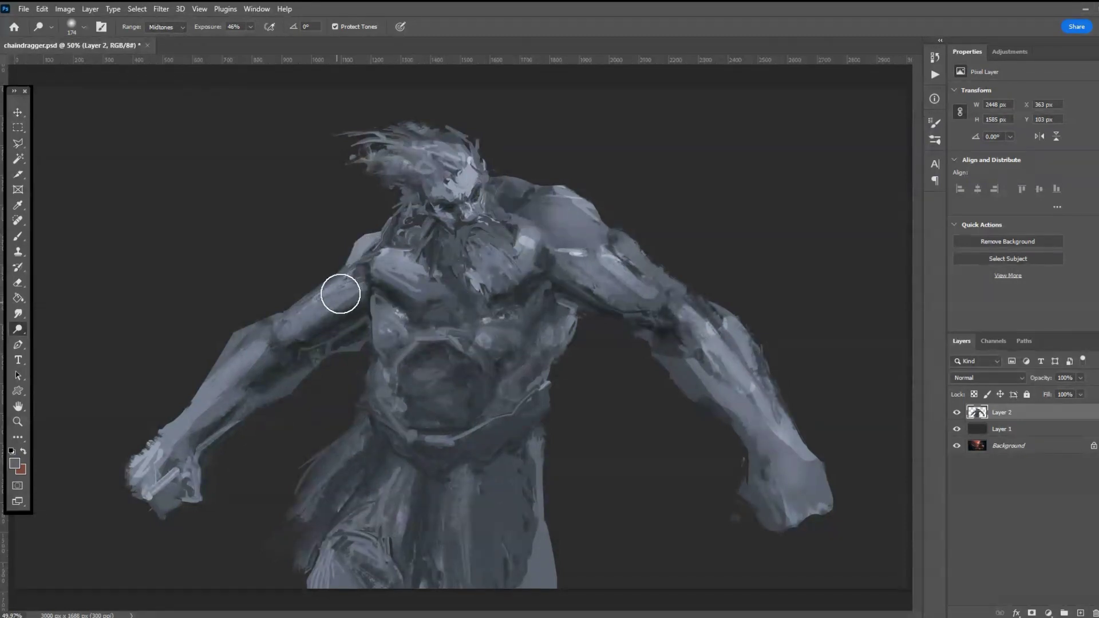
{"action": "left_click_drag", "start_coordinate": [341, 293], "coordinate": [281, 325]}
{"action": "left_click_drag", "start_coordinate": [225, 362], "coordinate": [204, 405]}
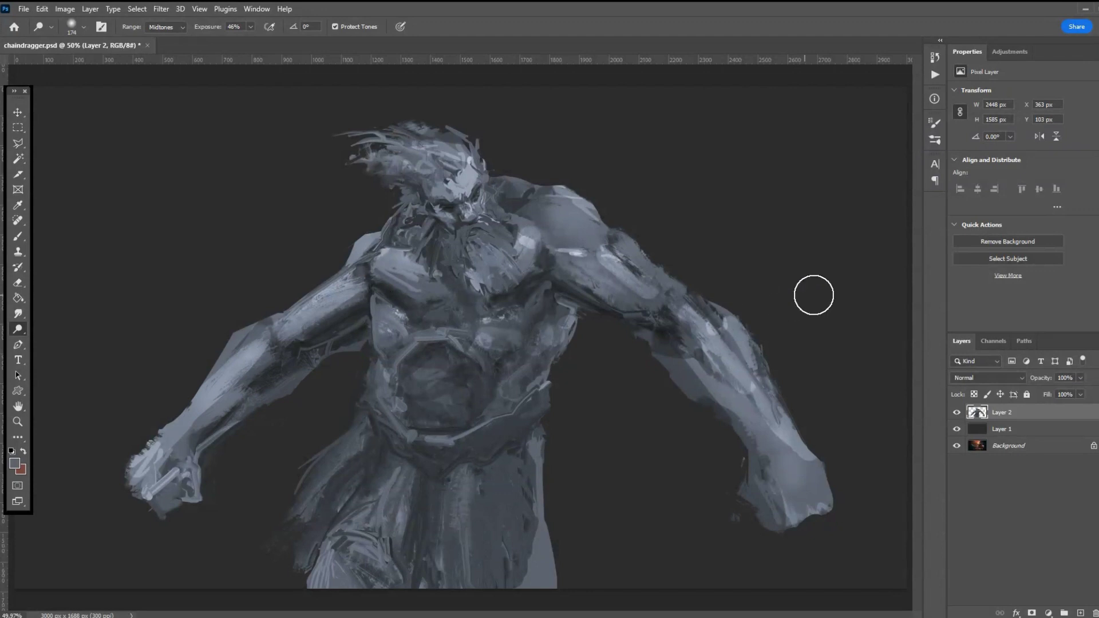
{"action": "mouse_move", "coordinate": [444, 167]}
{"action": "left_mouse_down"}
{"action": "mouse_move", "coordinate": [367, 140]}
{"action": "mouse_move", "coordinate": [407, 161]}
{"action": "mouse_move", "coordinate": [422, 118]}
{"action": "left_mouse_up"}
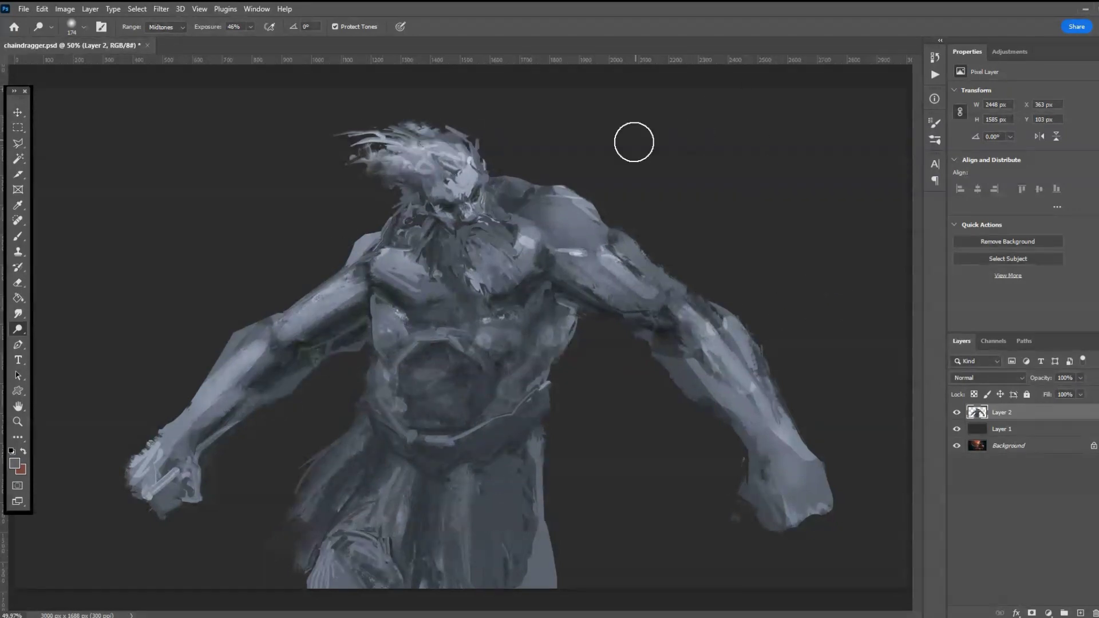
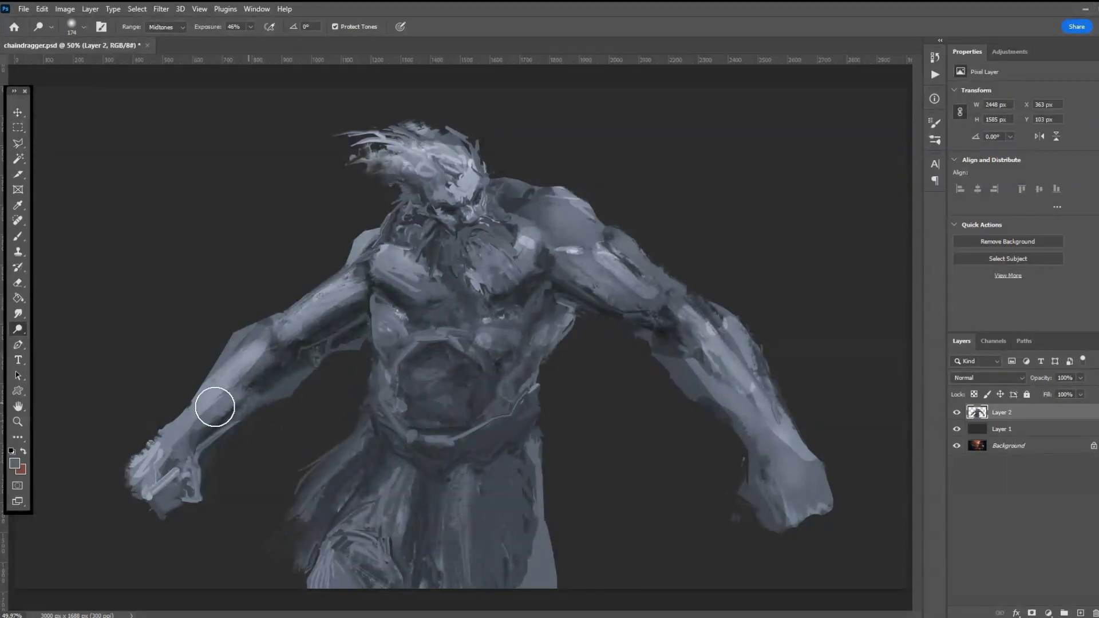
- Draw a polygonal selection around the area below the left forearm
{"action": "left_click", "coordinate": [17, 143]}
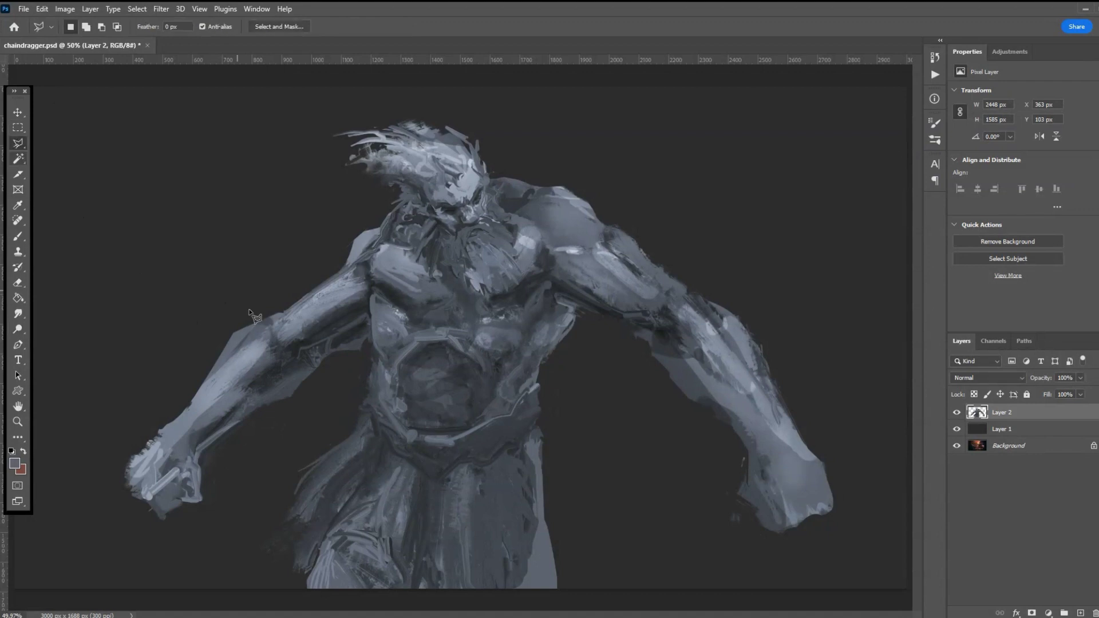
{"action": "left_click", "coordinate": [252, 412]}
{"action": "left_click", "coordinate": [205, 444]}
{"action": "left_click", "coordinate": [251, 517]}
{"action": "double_click", "coordinate": [299, 444]}
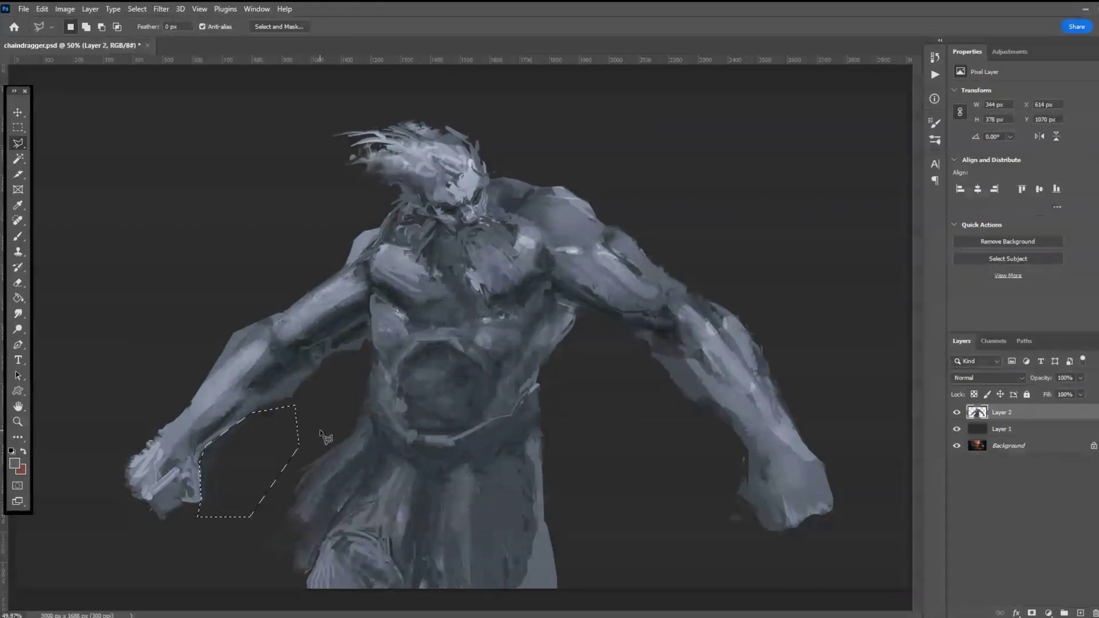
- Draw a polygonal selection around the right fist, then deselect
{"action": "left_click", "coordinate": [746, 452]}
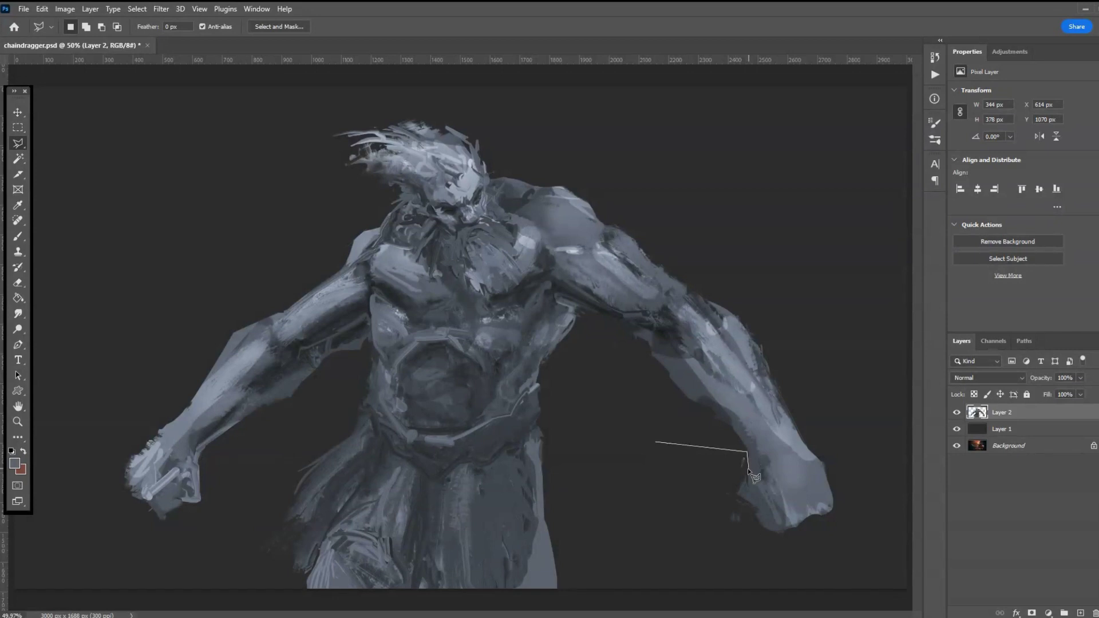
{"action": "left_click", "coordinate": [753, 506]}
{"action": "left_click", "coordinate": [760, 525]}
{"action": "left_click", "coordinate": [801, 544]}
{"action": "left_click", "coordinate": [781, 559]}
{"action": "double_click", "coordinate": [628, 539]}
{"action": "key", "text": "ctrl+d"}
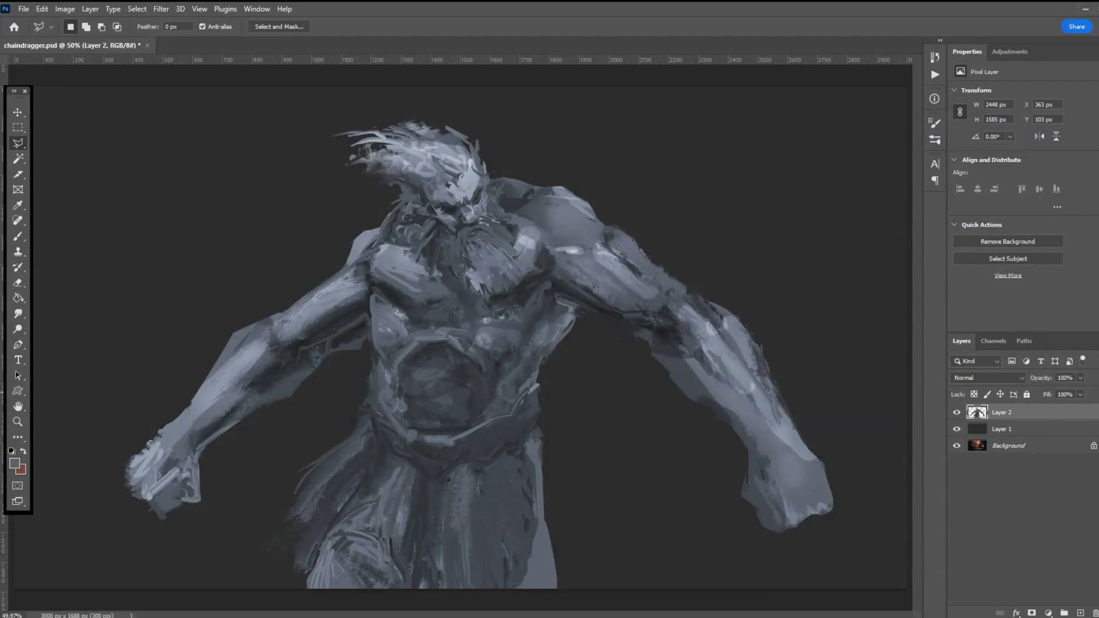
- Duplicate Layer 2 and darken the copy with Hue/Saturation Lightness -62
{"action": "left_click", "coordinate": [952, 166]}
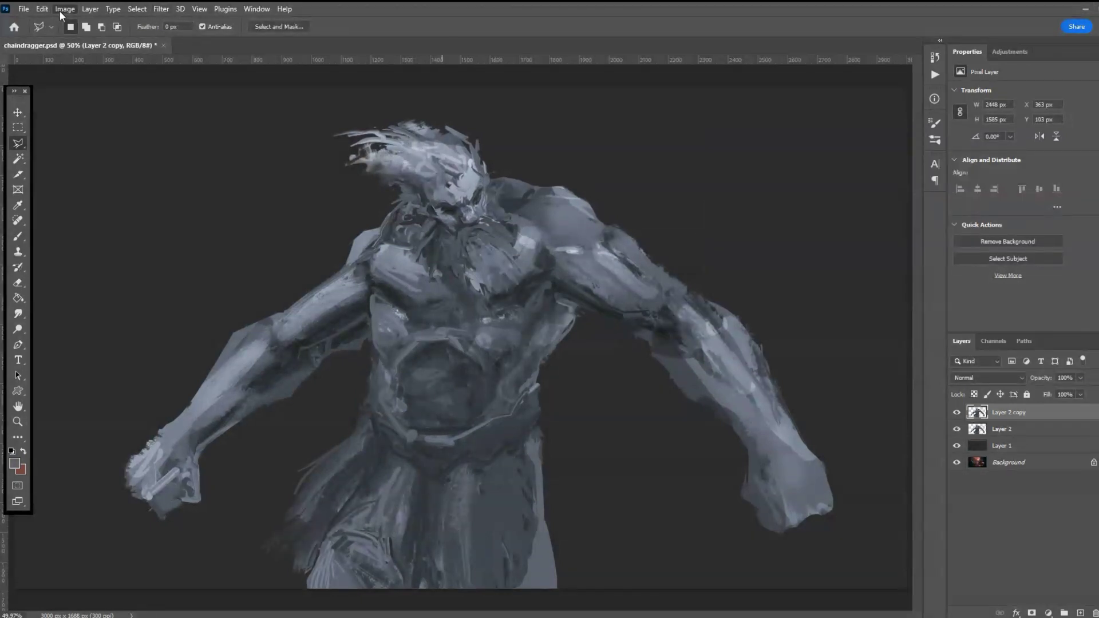
{"action": "mouse_move", "coordinate": [86, 39]}
{"action": "left_click", "coordinate": [230, 104]}
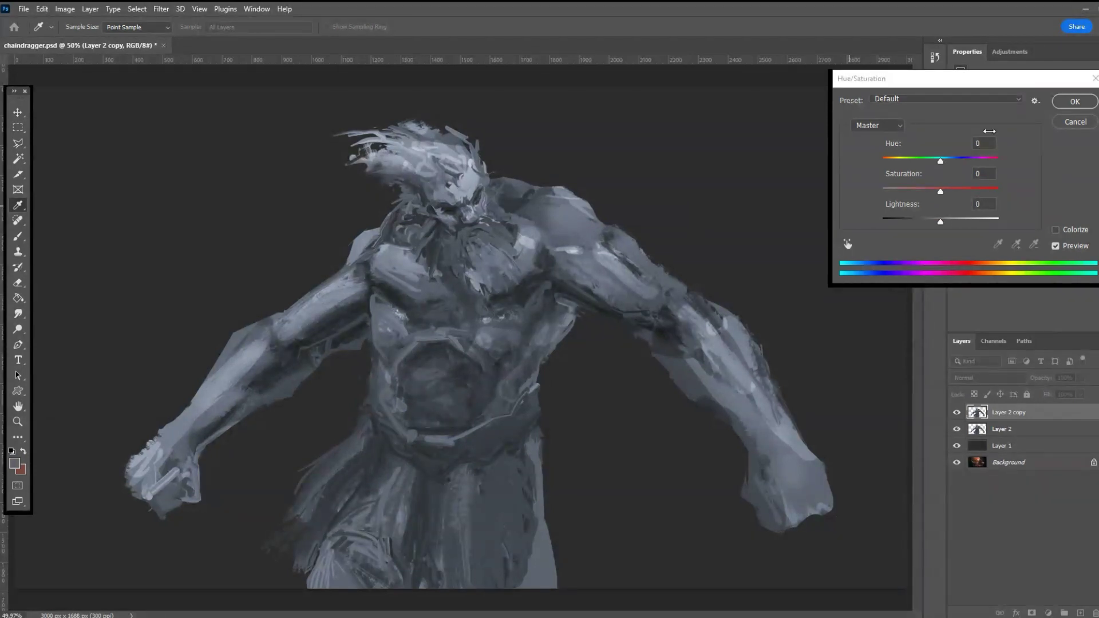
{"action": "left_click_drag", "start_coordinate": [940, 221], "coordinate": [906, 225]}
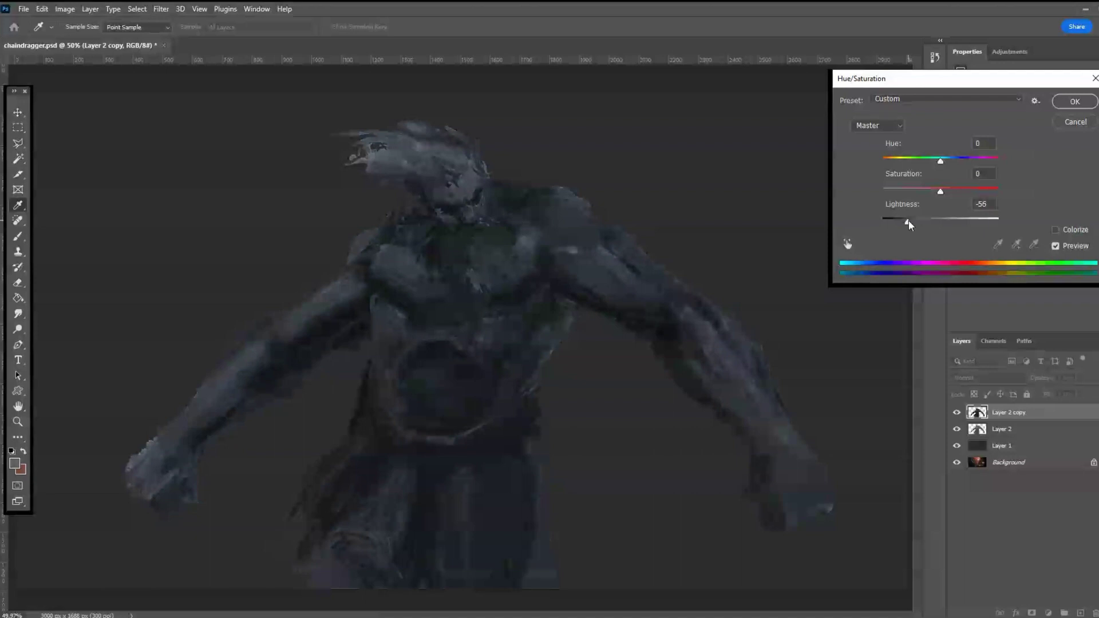
{"action": "left_click", "coordinate": [1080, 104]}
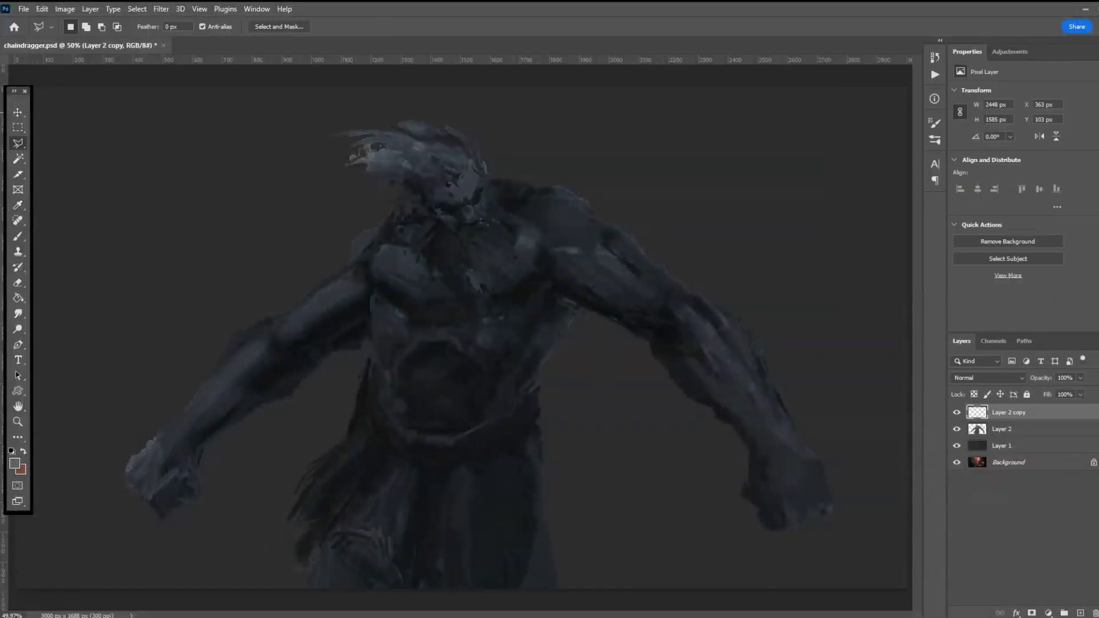
{"action": "left_click", "coordinate": [17, 283]}
{"action": "left_click", "coordinate": [83, 27]}
- Erase the dark copy with a 365 px soft eraser to reveal the head, chest, face, arms and belly
{"action": "left_click", "coordinate": [127, 63]}
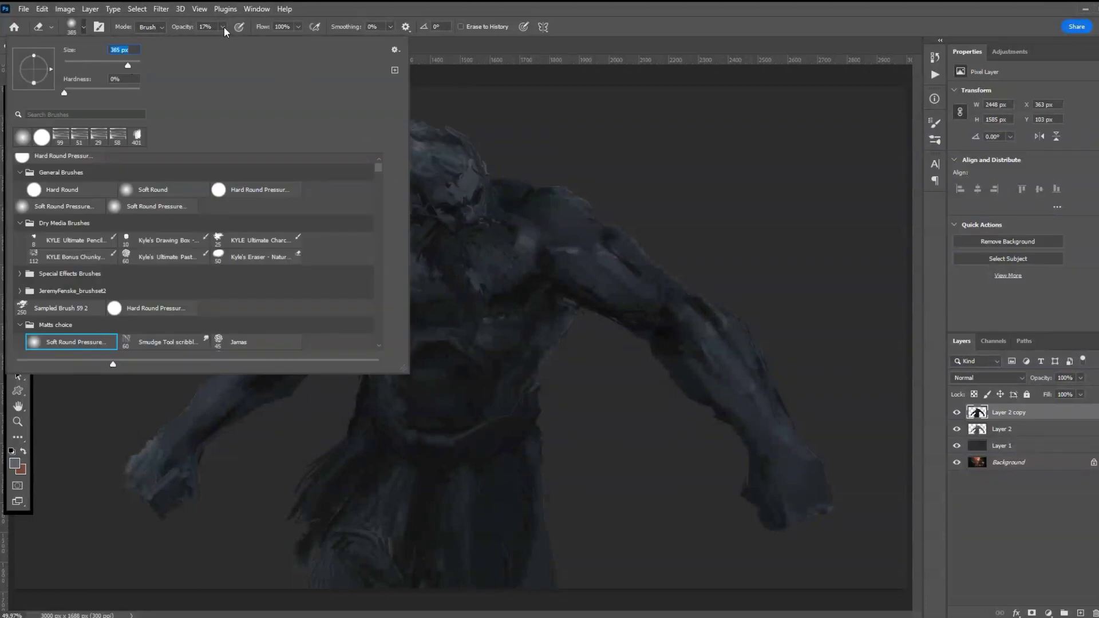
{"action": "mouse_move", "coordinate": [436, 169]}
{"action": "left_mouse_down"}
{"action": "mouse_move", "coordinate": [420, 222]}
{"action": "mouse_move", "coordinate": [457, 250]}
{"action": "mouse_move", "coordinate": [424, 256]}
{"action": "mouse_move", "coordinate": [378, 236]}
{"action": "mouse_move", "coordinate": [536, 200]}
{"action": "mouse_move", "coordinate": [531, 182]}
{"action": "mouse_move", "coordinate": [365, 238]}
{"action": "mouse_move", "coordinate": [310, 289]}
{"action": "mouse_move", "coordinate": [211, 342]}
{"action": "mouse_move", "coordinate": [129, 449]}
{"action": "mouse_move", "coordinate": [158, 460]}
{"action": "mouse_move", "coordinate": [510, 380]}
{"action": "mouse_move", "coordinate": [634, 273]}
{"action": "mouse_move", "coordinate": [588, 214]}
{"action": "mouse_move", "coordinate": [683, 295]}
{"action": "mouse_move", "coordinate": [617, 257]}
{"action": "mouse_move", "coordinate": [754, 341]}
{"action": "mouse_move", "coordinate": [844, 440]}
{"action": "mouse_move", "coordinate": [816, 435]}
{"action": "mouse_move", "coordinate": [828, 483]}
{"action": "mouse_move", "coordinate": [815, 451]}
{"action": "left_mouse_up"}
{"action": "mouse_move", "coordinate": [436, 350]}
{"action": "left_mouse_down"}
{"action": "mouse_move", "coordinate": [429, 281]}
{"action": "mouse_move", "coordinate": [444, 278]}
{"action": "mouse_move", "coordinate": [378, 231]}
{"action": "mouse_move", "coordinate": [440, 268]}
{"action": "mouse_move", "coordinate": [499, 263]}
{"action": "mouse_move", "coordinate": [533, 238]}
{"action": "mouse_move", "coordinate": [556, 172]}
{"action": "left_mouse_up"}
{"action": "left_click_drag", "start_coordinate": [453, 200], "coordinate": [439, 187]}
{"action": "mouse_move", "coordinate": [428, 419]}
{"action": "left_mouse_down"}
{"action": "mouse_move", "coordinate": [388, 360]}
{"action": "mouse_move", "coordinate": [370, 396]}
{"action": "mouse_move", "coordinate": [507, 402]}
{"action": "mouse_move", "coordinate": [567, 385]}
{"action": "mouse_move", "coordinate": [556, 377]}
{"action": "mouse_move", "coordinate": [522, 484]}
{"action": "mouse_move", "coordinate": [430, 485]}
{"action": "mouse_move", "coordinate": [363, 506]}
{"action": "mouse_move", "coordinate": [351, 558]}
{"action": "mouse_move", "coordinate": [421, 586]}
{"action": "mouse_move", "coordinate": [719, 440]}
{"action": "mouse_move", "coordinate": [731, 420]}
{"action": "mouse_move", "coordinate": [775, 436]}
{"action": "mouse_move", "coordinate": [811, 425]}
{"action": "mouse_move", "coordinate": [138, 446]}
{"action": "mouse_move", "coordinate": [251, 309]}
{"action": "mouse_move", "coordinate": [242, 316]}
{"action": "mouse_move", "coordinate": [327, 264]}
{"action": "mouse_move", "coordinate": [348, 212]}
{"action": "mouse_move", "coordinate": [408, 188]}
{"action": "mouse_move", "coordinate": [399, 200]}
{"action": "mouse_move", "coordinate": [356, 141]}
{"action": "mouse_move", "coordinate": [463, 144]}
{"action": "mouse_move", "coordinate": [553, 170]}
{"action": "mouse_move", "coordinate": [602, 228]}
{"action": "mouse_move", "coordinate": [736, 302]}
{"action": "mouse_move", "coordinate": [838, 456]}
{"action": "mouse_move", "coordinate": [727, 431]}
{"action": "mouse_move", "coordinate": [895, 449]}
{"action": "left_mouse_up"}
{"action": "left_click_drag", "start_coordinate": [375, 369], "coordinate": [422, 348]}
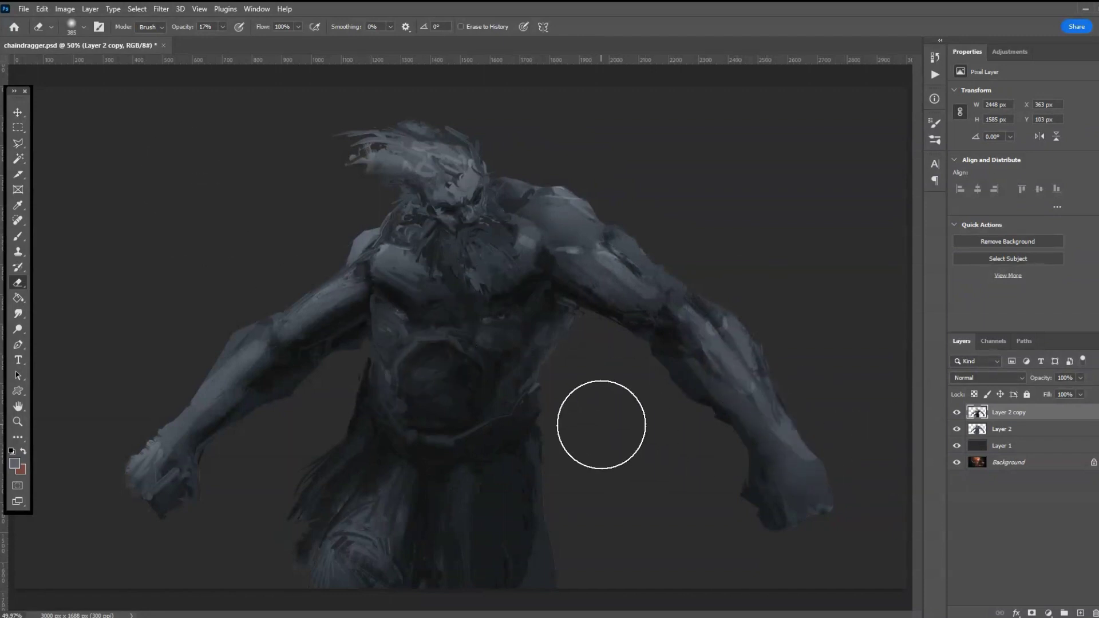
{"action": "scroll", "coordinate": [351, 471], "scroll_direction": "down", "scroll_amount": 3}
{"action": "scroll", "coordinate": [332, 266], "scroll_direction": "up", "scroll_amount": 5}
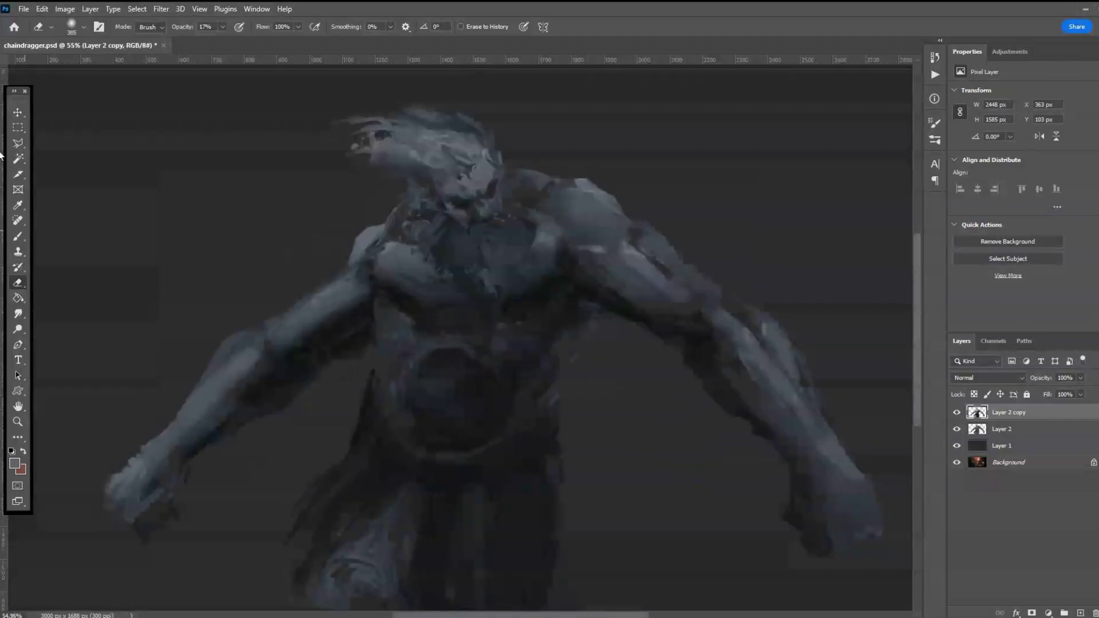
- Switch the eraser to a 40 px Hard Round brush and erase over the beard and neck
{"action": "left_click", "coordinate": [81, 26]}
{"action": "left_click", "coordinate": [144, 312]}
{"action": "left_click", "coordinate": [77, 61]}
{"action": "left_click", "coordinate": [446, 182]}
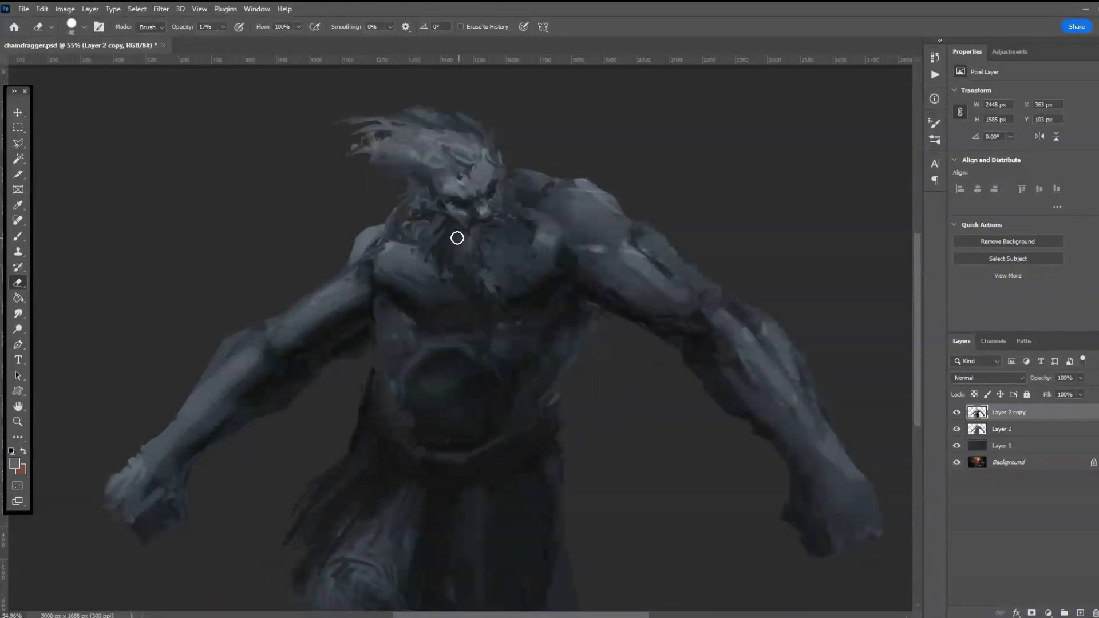
{"action": "mouse_move", "coordinate": [503, 215]}
{"action": "left_mouse_down"}
{"action": "mouse_move", "coordinate": [534, 236]}
{"action": "mouse_move", "coordinate": [519, 266]}
{"action": "mouse_move", "coordinate": [500, 241]}
{"action": "mouse_move", "coordinate": [491, 261]}
{"action": "left_mouse_up"}
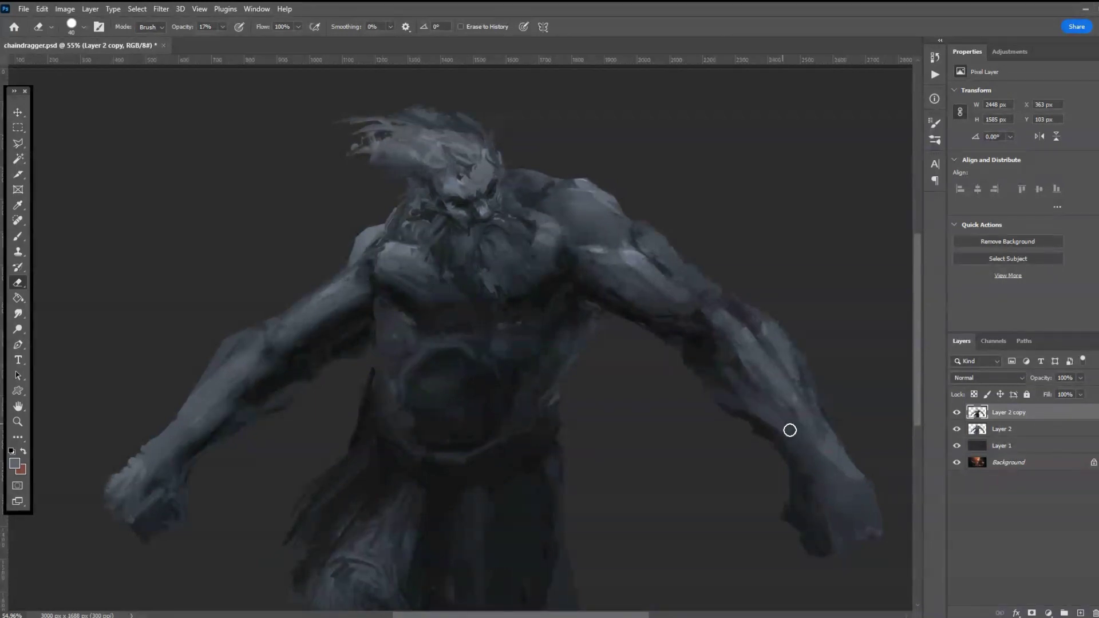
- Erase the dark copy along the right forearm, shoulder and chest, and down the left arm to the fist
{"action": "mouse_move", "coordinate": [816, 409]}
{"action": "left_mouse_down"}
{"action": "mouse_move", "coordinate": [577, 300]}
{"action": "mouse_move", "coordinate": [633, 263]}
{"action": "mouse_move", "coordinate": [729, 328]}
{"action": "mouse_move", "coordinate": [747, 318]}
{"action": "mouse_move", "coordinate": [778, 359]}
{"action": "mouse_move", "coordinate": [731, 301]}
{"action": "mouse_move", "coordinate": [708, 294]}
{"action": "left_mouse_up"}
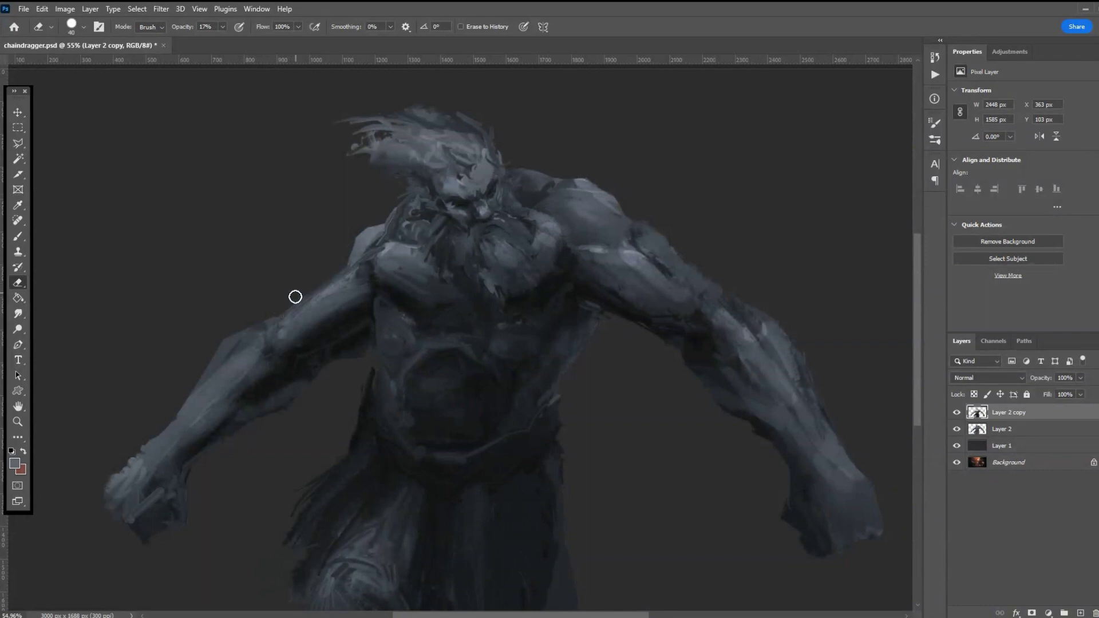
{"action": "mouse_move", "coordinate": [273, 345]}
{"action": "left_mouse_down"}
{"action": "mouse_move", "coordinate": [324, 307]}
{"action": "mouse_move", "coordinate": [176, 445]}
{"action": "mouse_move", "coordinate": [90, 479]}
{"action": "mouse_move", "coordinate": [143, 411]}
{"action": "mouse_move", "coordinate": [212, 394]}
{"action": "left_mouse_up"}
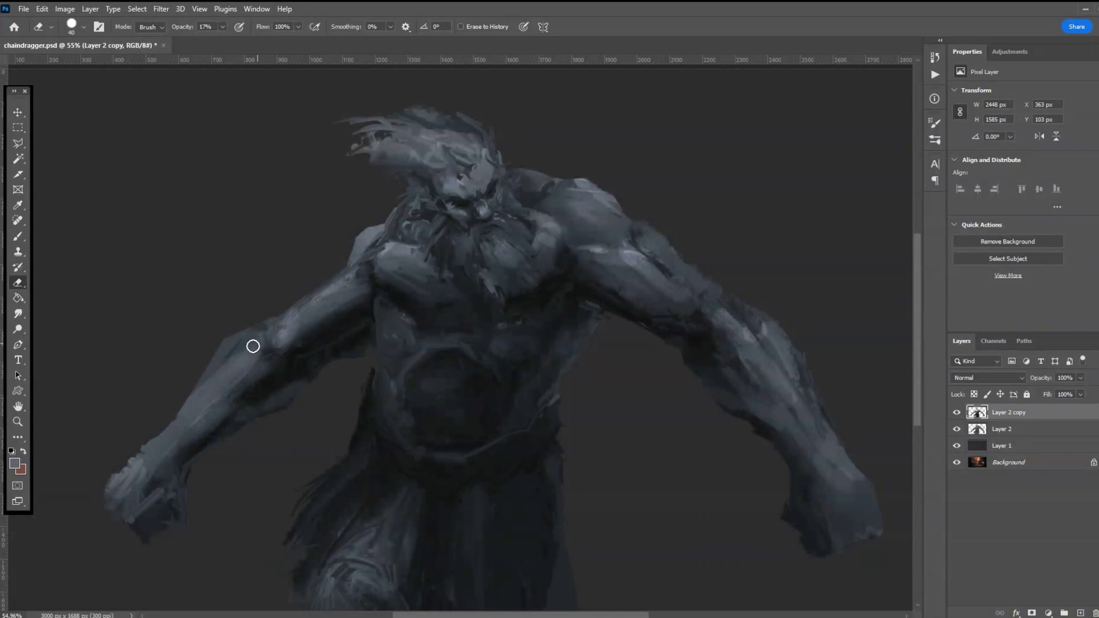
{"action": "mouse_move", "coordinate": [232, 332]}
{"action": "left_mouse_down"}
{"action": "mouse_move", "coordinate": [194, 368]}
{"action": "mouse_move", "coordinate": [299, 297]}
{"action": "mouse_move", "coordinate": [196, 496]}
{"action": "left_mouse_up"}
{"action": "mouse_move", "coordinate": [712, 333]}
{"action": "left_mouse_down"}
{"action": "mouse_move", "coordinate": [723, 326]}
{"action": "mouse_move", "coordinate": [748, 375]}
{"action": "mouse_move", "coordinate": [736, 361]}
{"action": "mouse_move", "coordinate": [742, 387]}
{"action": "mouse_move", "coordinate": [743, 310]}
{"action": "mouse_move", "coordinate": [799, 339]}
{"action": "mouse_move", "coordinate": [691, 275]}
{"action": "mouse_move", "coordinate": [685, 301]}
{"action": "left_mouse_up"}
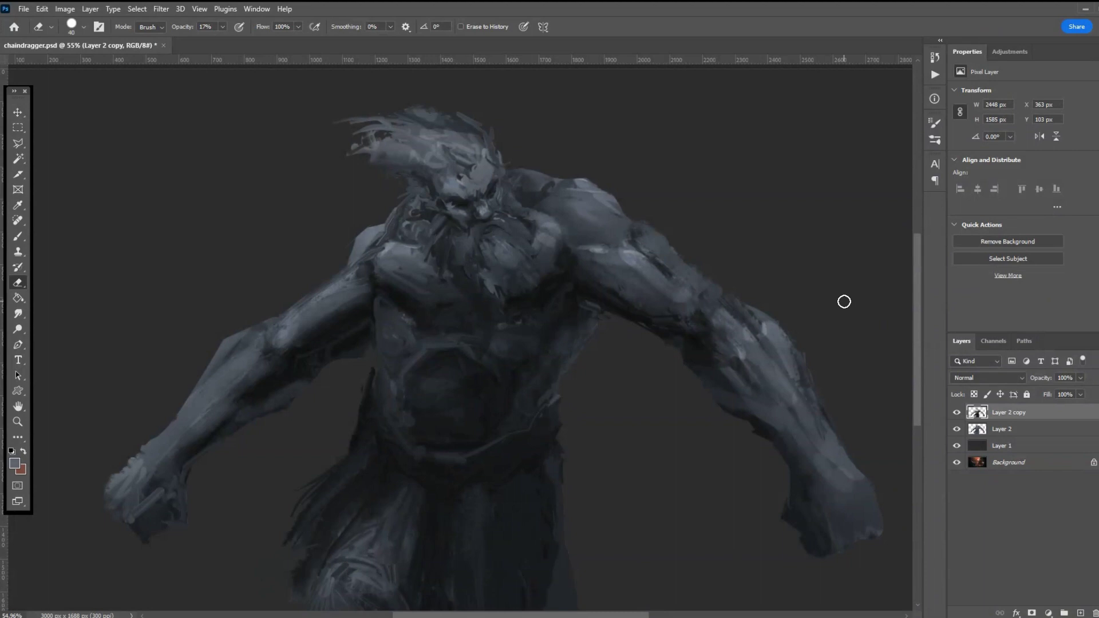
- Merge Layer 2 copy with Layer 2, then smudge away the waist's belt line and the beard edge
{"action": "left_click", "coordinate": [998, 430], "text": "ctrl"}
{"action": "key", "text": "ctrl+e"}
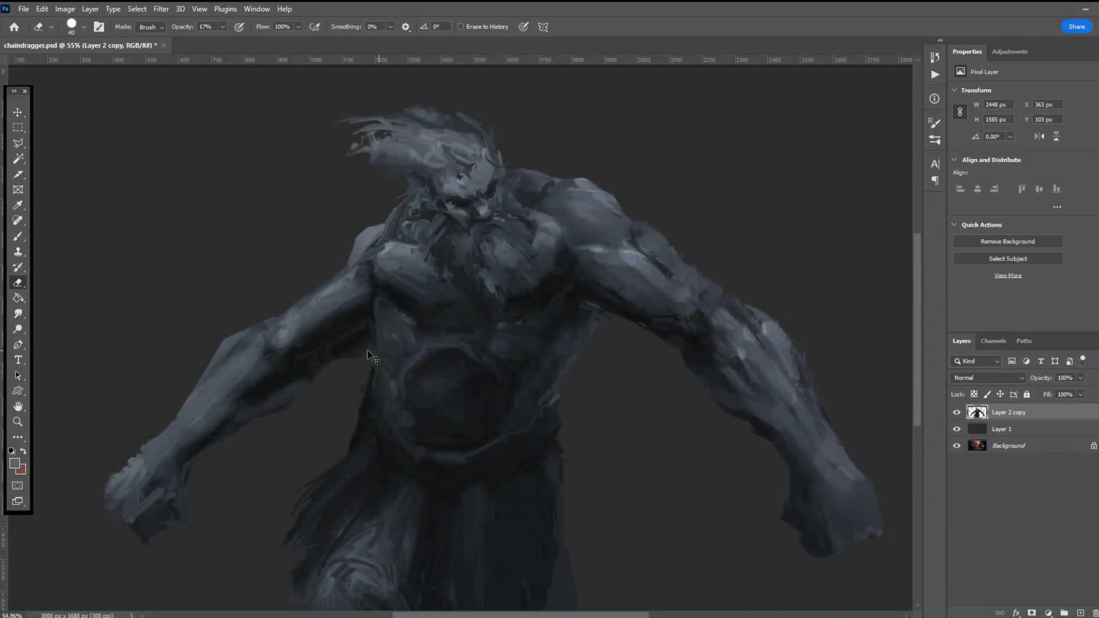
{"action": "left_click", "coordinate": [18, 314]}
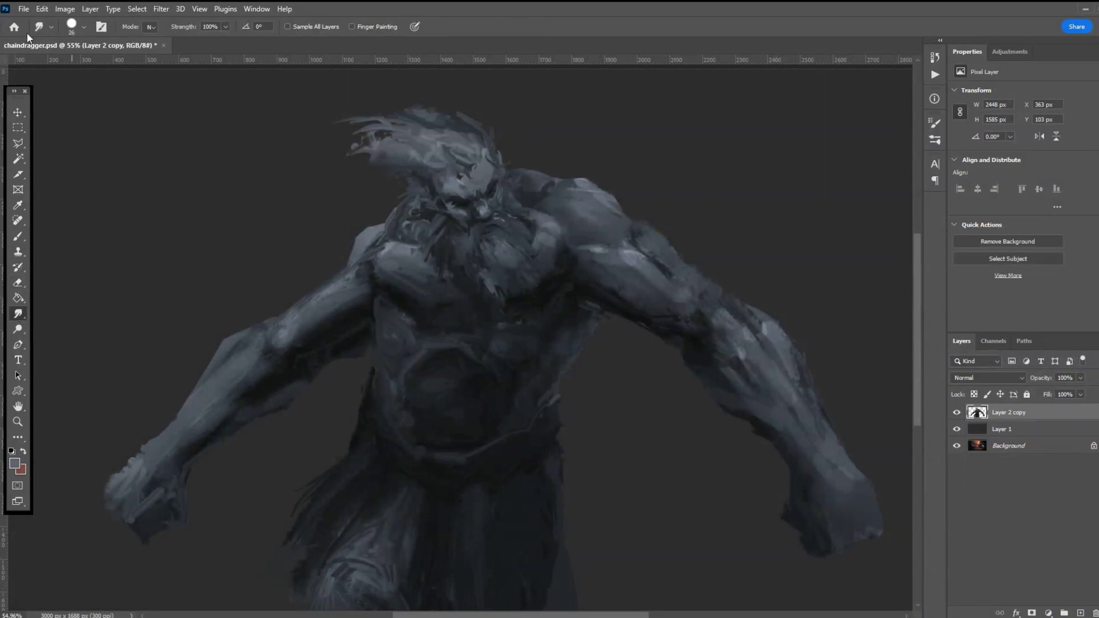
{"action": "left_click", "coordinate": [88, 28]}
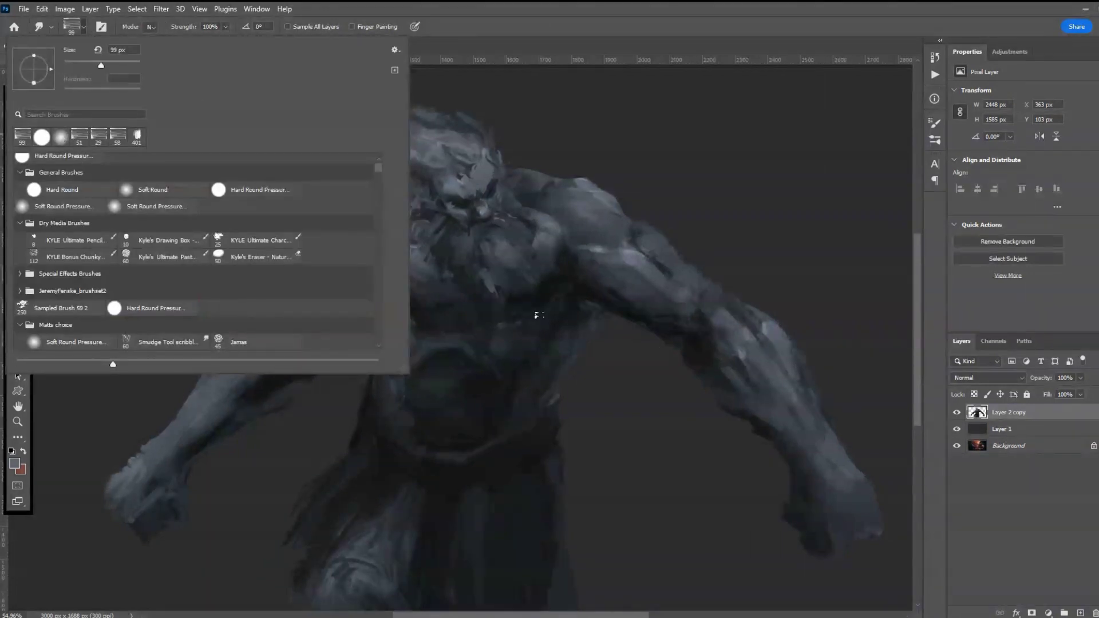
{"action": "left_click", "coordinate": [545, 342]}
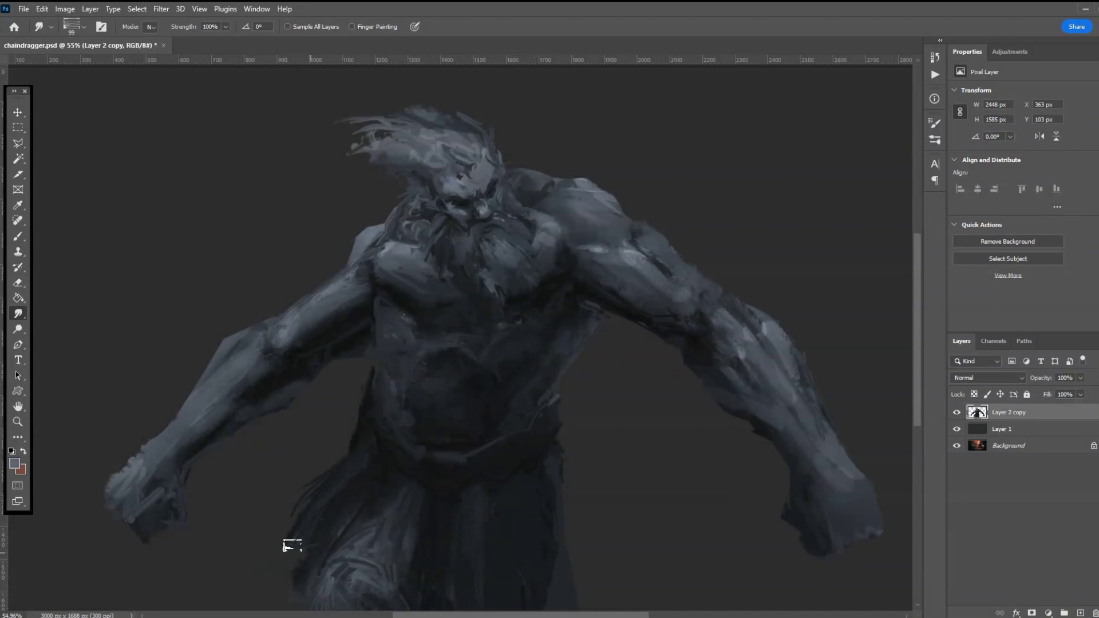
{"action": "mouse_move", "coordinate": [447, 467]}
{"action": "left_mouse_down"}
{"action": "mouse_move", "coordinate": [390, 482]}
{"action": "mouse_move", "coordinate": [488, 465]}
{"action": "left_mouse_up"}
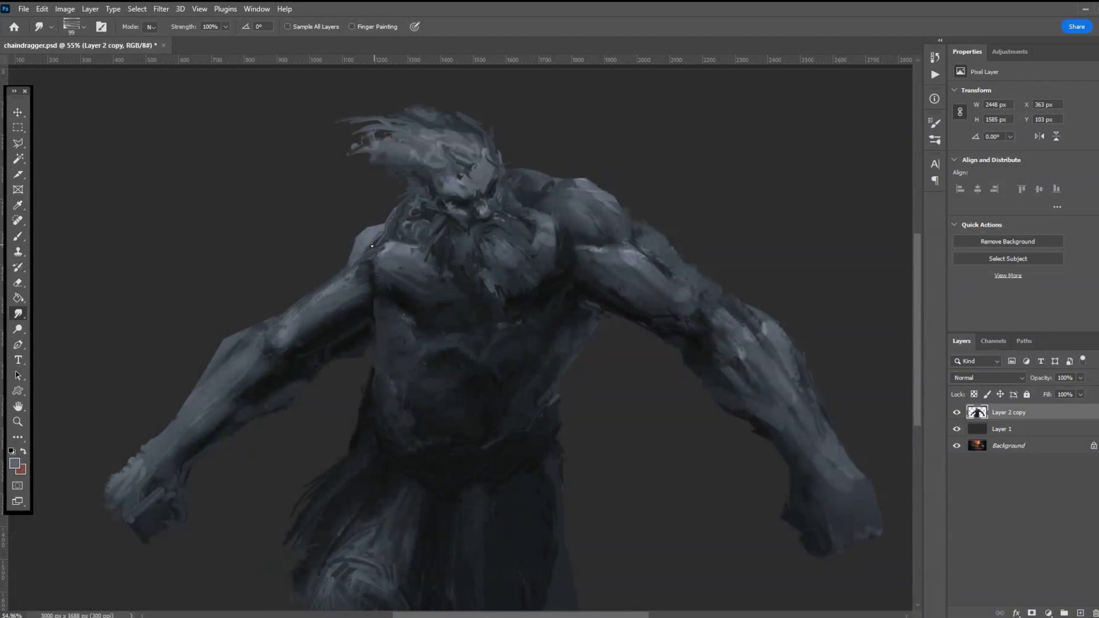
{"action": "left_click_drag", "start_coordinate": [404, 223], "coordinate": [399, 222]}
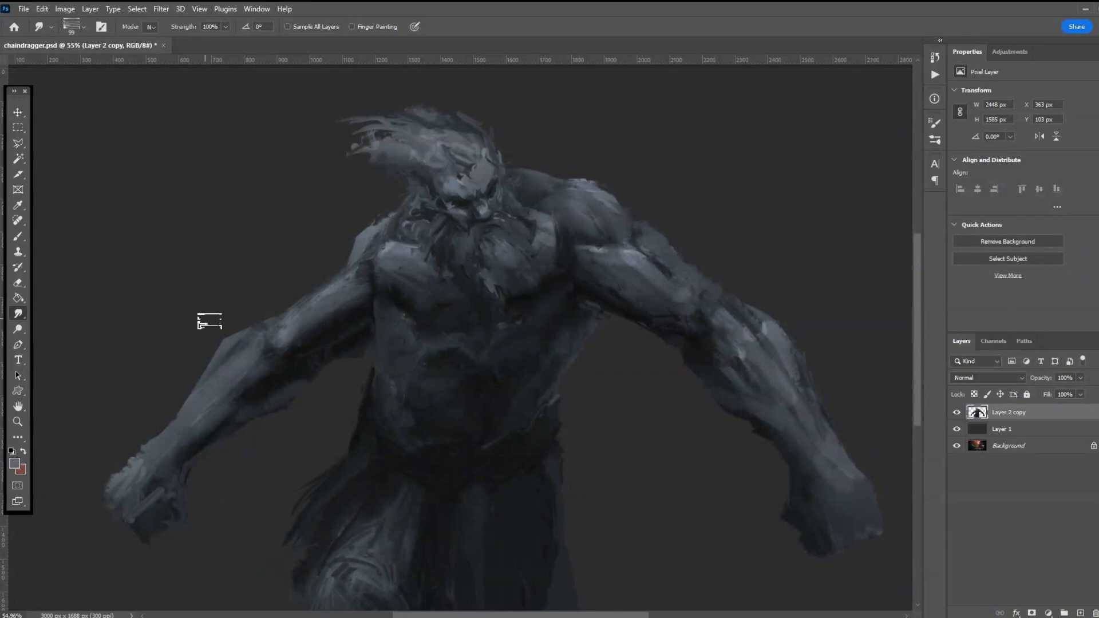
- Dodge highlights into the beard, neck and chest with a 28 px brush at 46% midtones exposure
{"action": "left_click", "coordinate": [18, 329]}
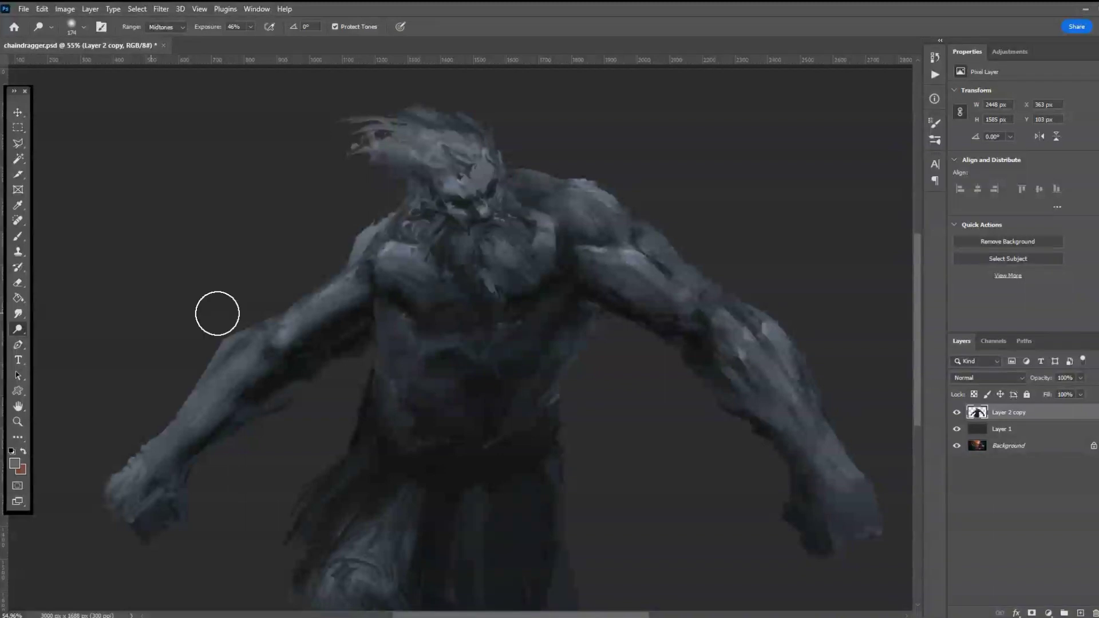
{"action": "left_click", "coordinate": [72, 26]}
{"action": "left_click", "coordinate": [74, 66]}
{"action": "left_click", "coordinate": [547, 306]}
{"action": "left_click_drag", "start_coordinate": [478, 226], "coordinate": [461, 252]}
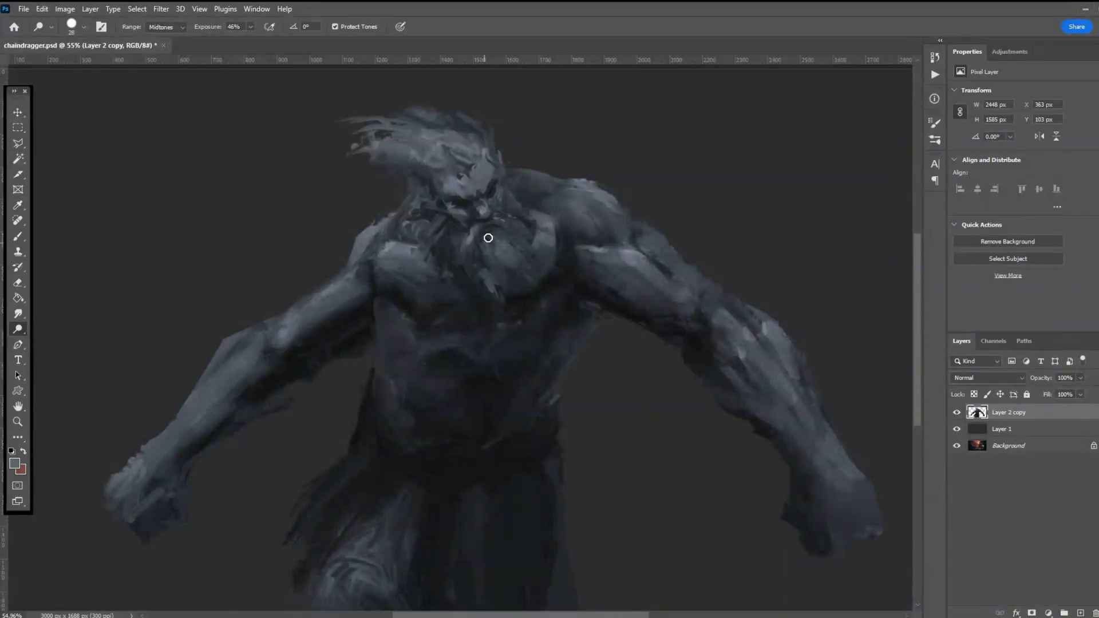
{"action": "left_click_drag", "start_coordinate": [505, 223], "coordinate": [521, 221]}
{"action": "left_click_drag", "start_coordinate": [506, 225], "coordinate": [532, 251]}
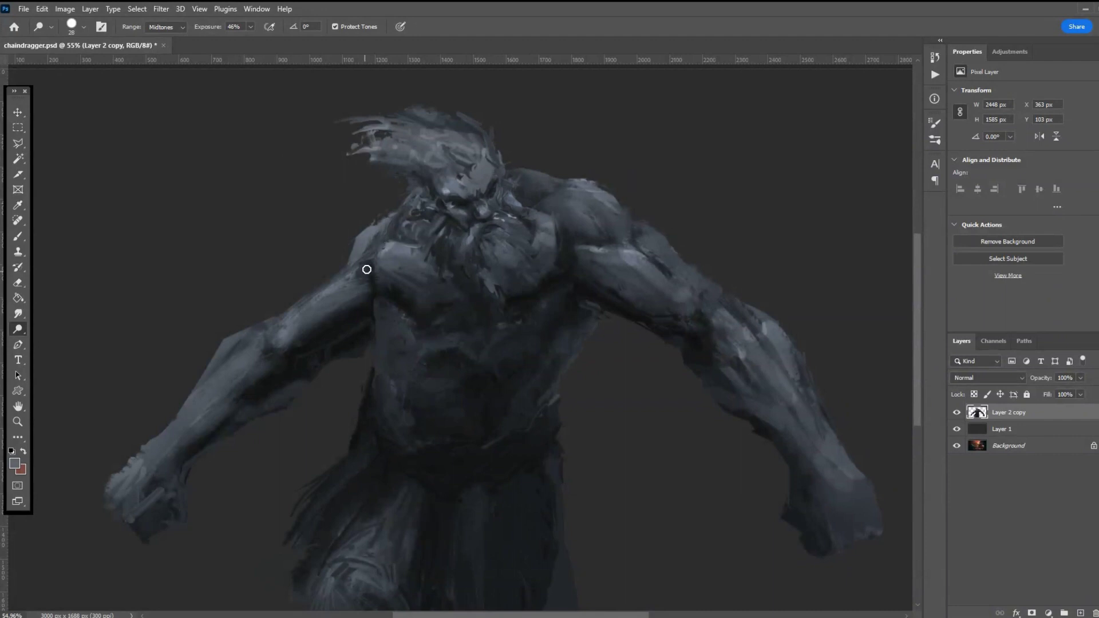
- Dodge highlight streaks along the left upper arm and forearm, right forearm and right upper arm
{"action": "left_click_drag", "start_coordinate": [307, 305], "coordinate": [255, 351]}
{"action": "left_click_drag", "start_coordinate": [304, 298], "coordinate": [342, 262]}
{"action": "left_click_drag", "start_coordinate": [198, 354], "coordinate": [253, 318]}
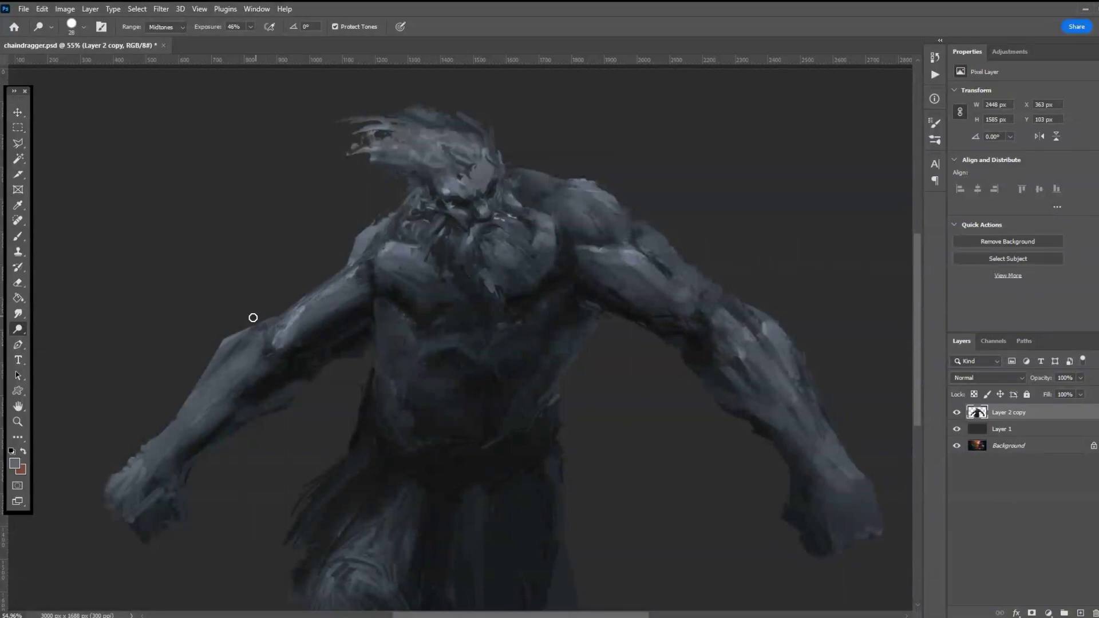
{"action": "left_click_drag", "start_coordinate": [253, 357], "coordinate": [286, 314]}
{"action": "left_click_drag", "start_coordinate": [164, 451], "coordinate": [212, 367]}
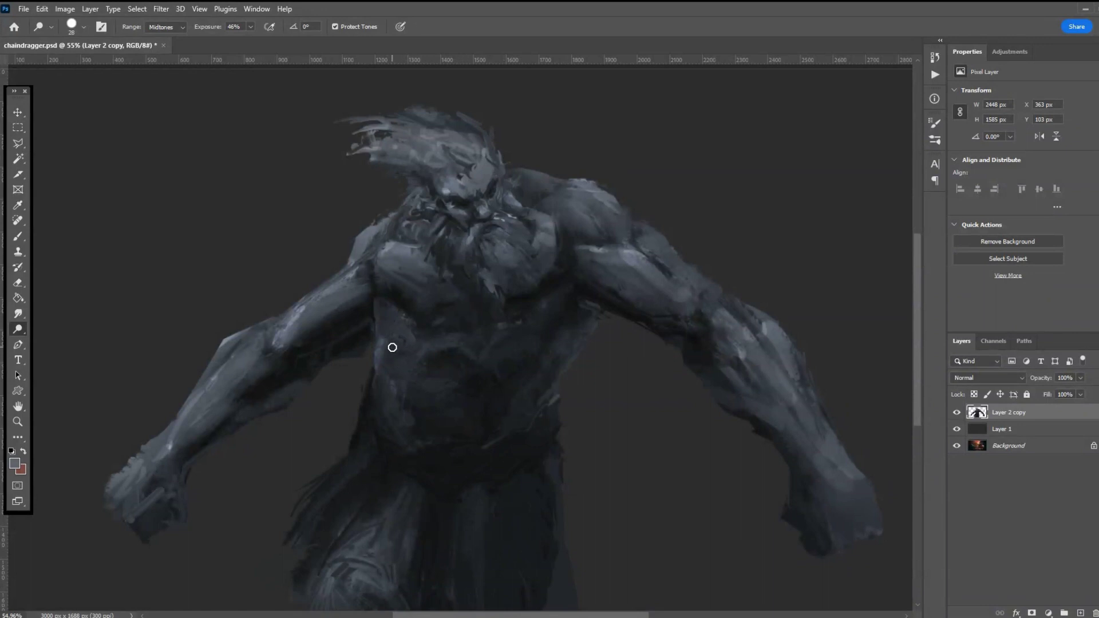
{"action": "left_click_drag", "start_coordinate": [763, 348], "coordinate": [803, 419]}
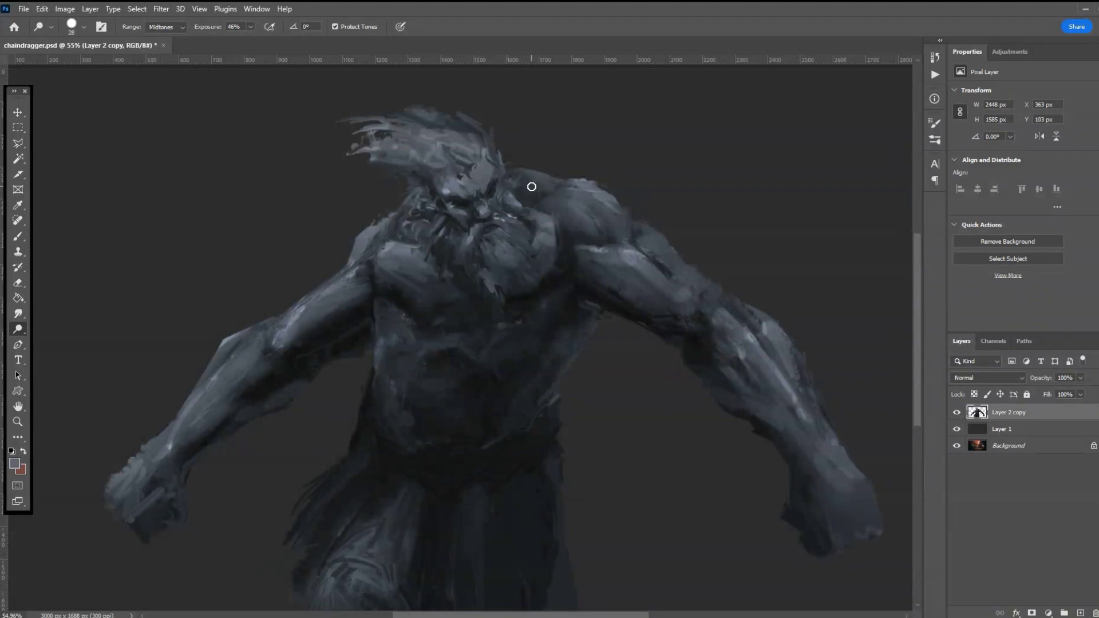
{"action": "left_click_drag", "start_coordinate": [655, 254], "coordinate": [681, 265]}
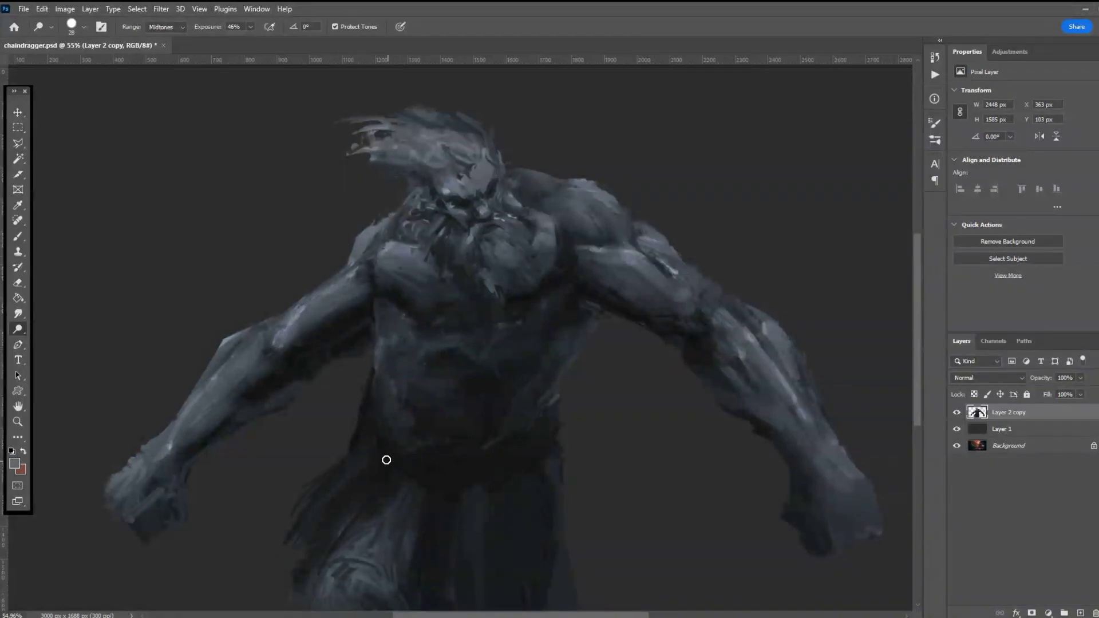
{"action": "mouse_move", "coordinate": [332, 318]}
{"action": "left_mouse_down"}
{"action": "mouse_move", "coordinate": [287, 349]}
{"action": "mouse_move", "coordinate": [371, 282]}
{"action": "mouse_move", "coordinate": [292, 345]}
{"action": "mouse_move", "coordinate": [348, 306]}
{"action": "mouse_move", "coordinate": [370, 298]}
{"action": "mouse_move", "coordinate": [315, 339]}
{"action": "mouse_move", "coordinate": [371, 310]}
{"action": "mouse_move", "coordinate": [316, 349]}
{"action": "mouse_move", "coordinate": [391, 305]}
{"action": "mouse_move", "coordinate": [322, 340]}
{"action": "mouse_move", "coordinate": [435, 360]}
{"action": "mouse_move", "coordinate": [426, 430]}
{"action": "mouse_move", "coordinate": [218, 449]}
{"action": "mouse_move", "coordinate": [235, 331]}
{"action": "mouse_move", "coordinate": [384, 330]}
{"action": "mouse_move", "coordinate": [341, 368]}
{"action": "left_mouse_up"}
- Smudge with a 39 px brush under the right arm, the right shoulder rim, left elbow, left fist and knee
{"action": "left_click", "coordinate": [16, 316]}
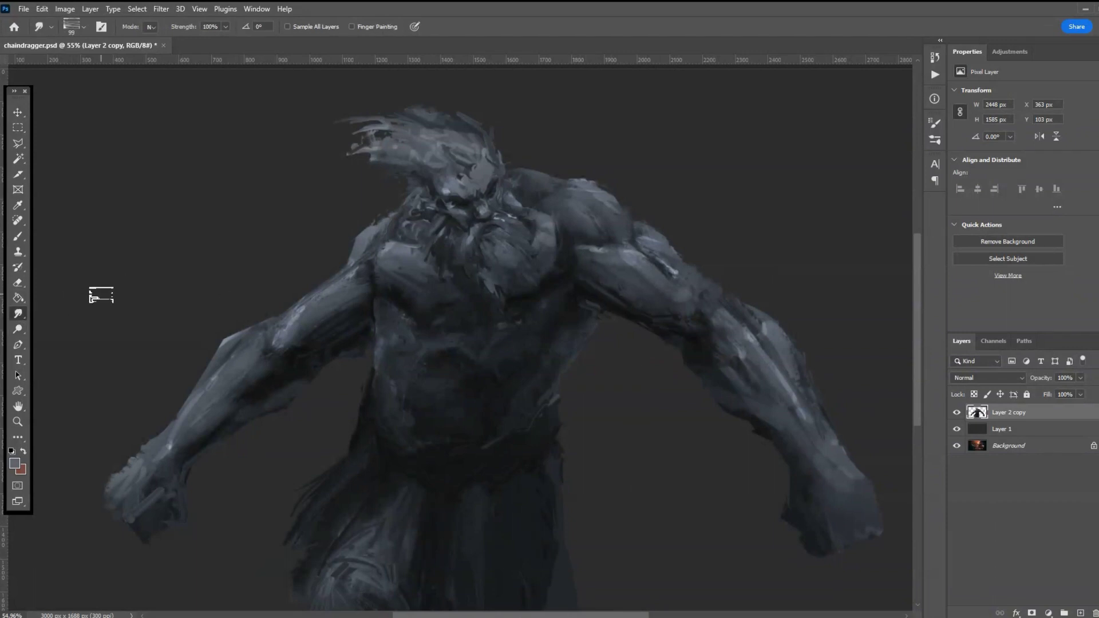
{"action": "left_click", "coordinate": [84, 27]}
{"action": "left_click", "coordinate": [80, 63]}
{"action": "left_click_drag", "start_coordinate": [577, 295], "coordinate": [628, 330]}
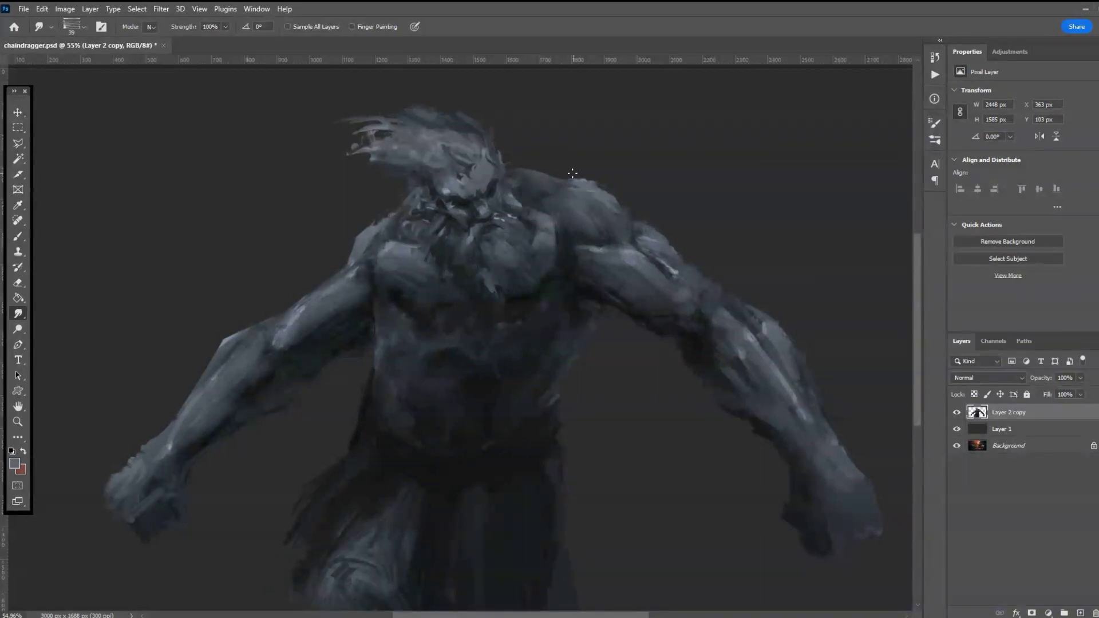
{"action": "left_click_drag", "start_coordinate": [568, 178], "coordinate": [621, 186]}
{"action": "mouse_move", "coordinate": [199, 365]}
{"action": "left_mouse_down"}
{"action": "mouse_move", "coordinate": [229, 329]}
{"action": "mouse_move", "coordinate": [185, 389]}
{"action": "mouse_move", "coordinate": [229, 333]}
{"action": "mouse_move", "coordinate": [191, 380]}
{"action": "mouse_move", "coordinate": [232, 338]}
{"action": "mouse_move", "coordinate": [211, 367]}
{"action": "mouse_move", "coordinate": [220, 351]}
{"action": "mouse_move", "coordinate": [219, 382]}
{"action": "left_mouse_up"}
{"action": "mouse_move", "coordinate": [163, 448]}
{"action": "left_mouse_down"}
{"action": "mouse_move", "coordinate": [141, 463]}
{"action": "mouse_move", "coordinate": [126, 502]}
{"action": "left_mouse_up"}
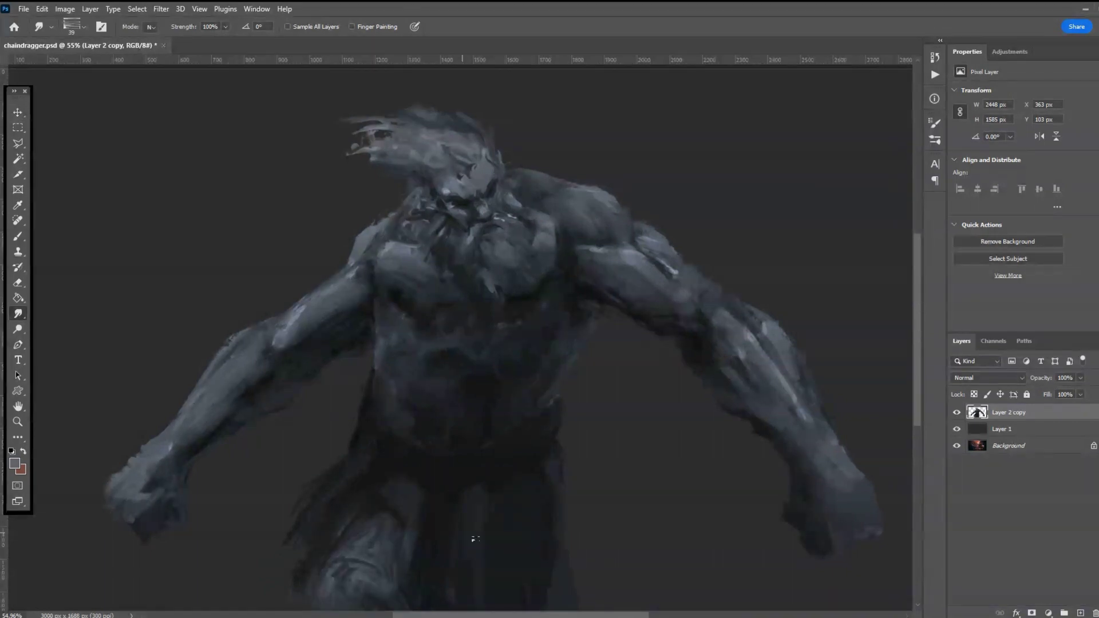
{"action": "mouse_move", "coordinate": [368, 536]}
{"action": "left_mouse_down"}
{"action": "mouse_move", "coordinate": [371, 558]}
{"action": "mouse_move", "coordinate": [330, 563]}
{"action": "mouse_move", "coordinate": [392, 554]}
{"action": "left_mouse_up"}
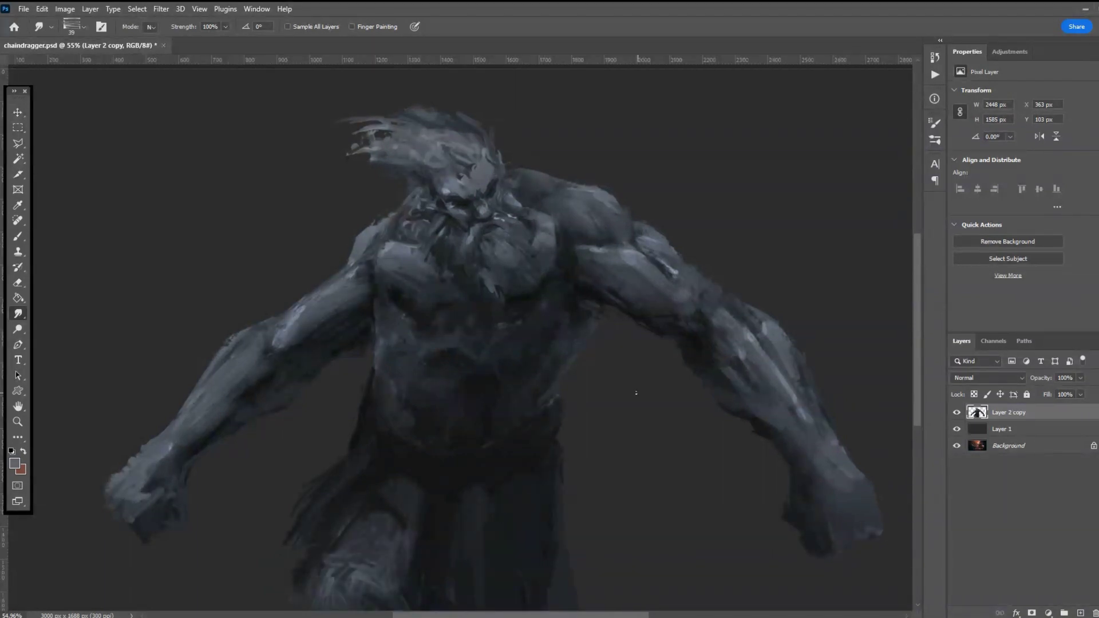
- Enlarge the smudge brush to 86 px, smear a wispy streak leftward from the hair, then zoom in
{"action": "scroll", "coordinate": [635, 393], "scroll_direction": "down", "scroll_amount": 4}
{"action": "left_click", "coordinate": [84, 27]}
{"action": "left_click_drag", "start_coordinate": [78, 67], "coordinate": [96, 66]}
{"action": "left_click", "coordinate": [533, 375]}
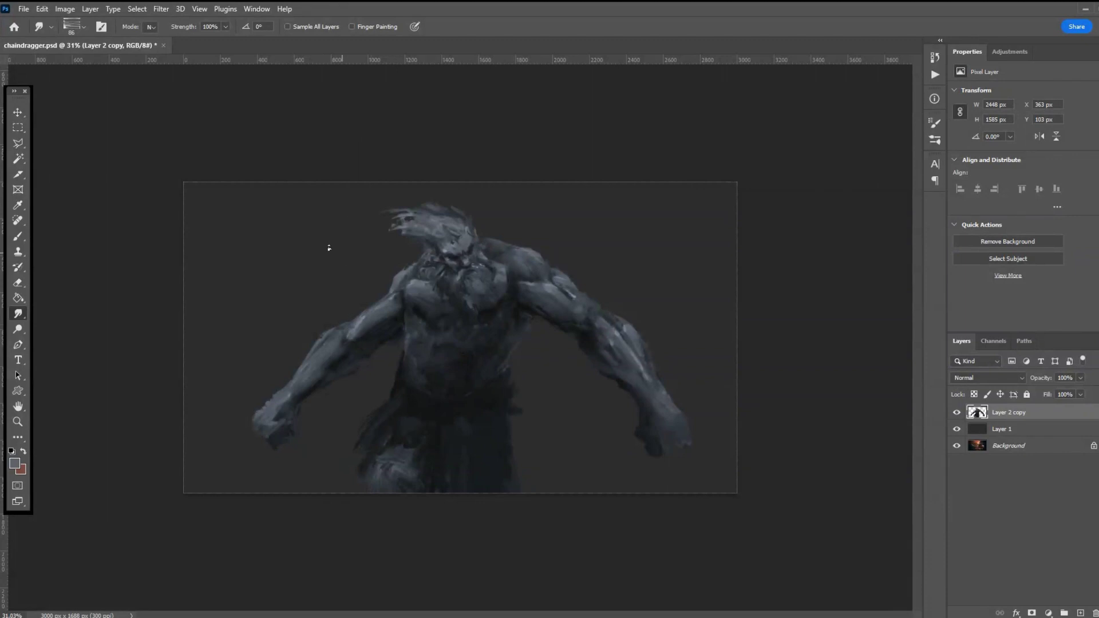
{"action": "left_click_drag", "start_coordinate": [394, 229], "coordinate": [363, 240]}
{"action": "key", "text": "ctrl+plus"}
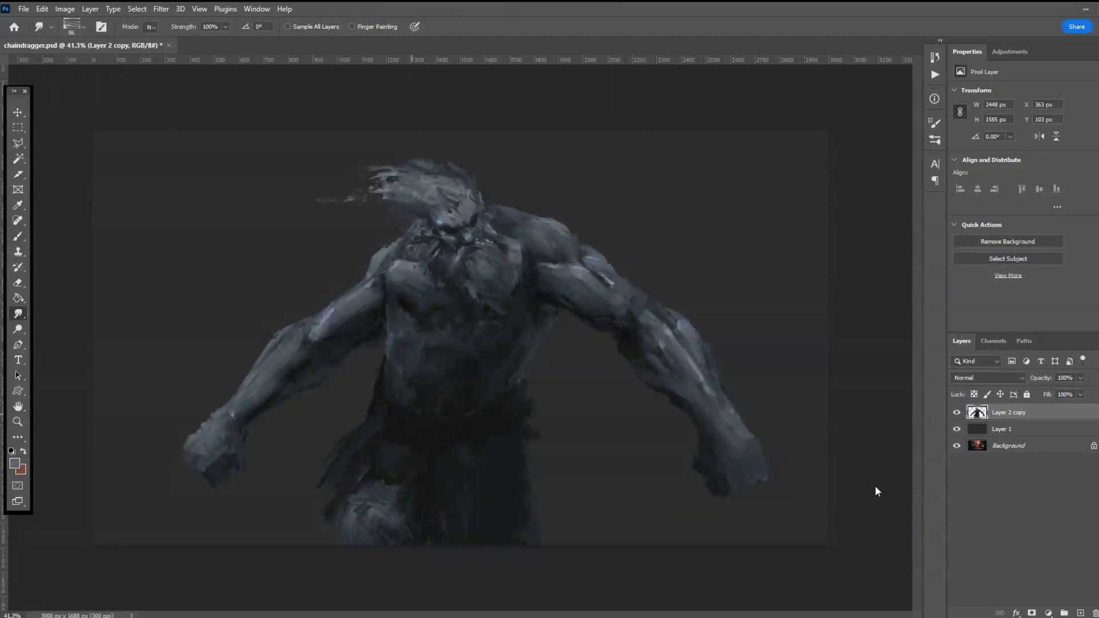
- Burn the blotchy background on Layer 1 with a 1457 px Soft Round Pressure brush
{"action": "left_click", "coordinate": [1016, 430]}
{"action": "left_click_drag", "start_coordinate": [18, 334], "coordinate": [57, 341]}
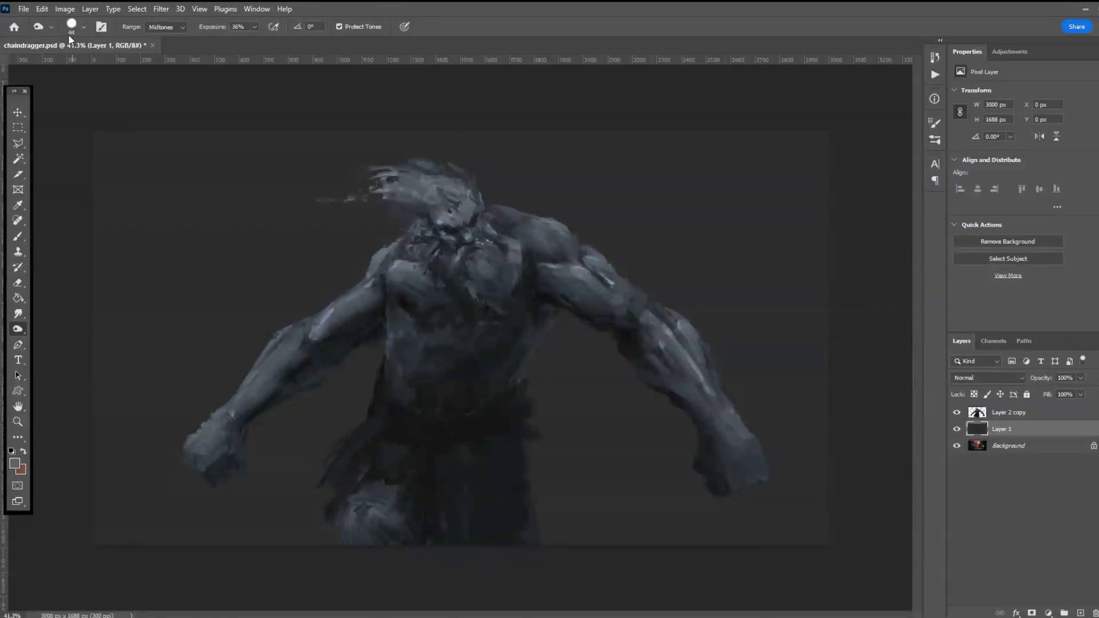
{"action": "left_click", "coordinate": [83, 28]}
{"action": "left_click", "coordinate": [71, 342]}
{"action": "left_click", "coordinate": [130, 62]}
{"action": "left_click", "coordinate": [133, 64]}
{"action": "left_click", "coordinate": [436, 163]}
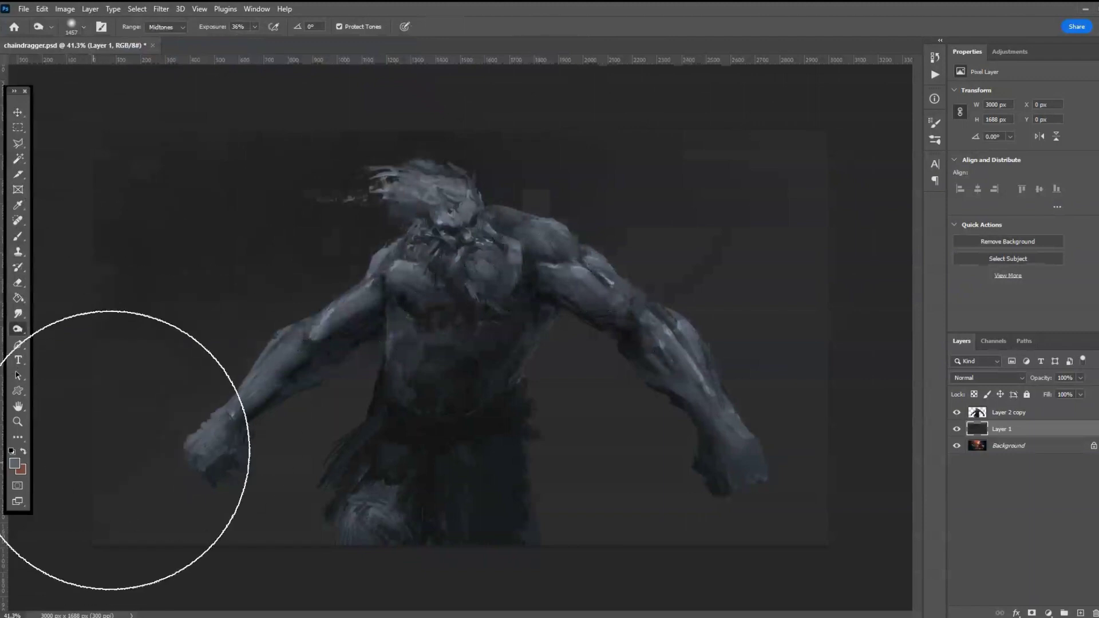
{"action": "mouse_move", "coordinate": [520, 184]}
{"action": "left_mouse_down"}
{"action": "mouse_move", "coordinate": [701, 311]}
{"action": "mouse_move", "coordinate": [712, 217]}
{"action": "mouse_move", "coordinate": [792, 176]}
{"action": "mouse_move", "coordinate": [621, 160]}
{"action": "mouse_move", "coordinate": [756, 294]}
{"action": "mouse_move", "coordinate": [809, 415]}
{"action": "left_mouse_up"}
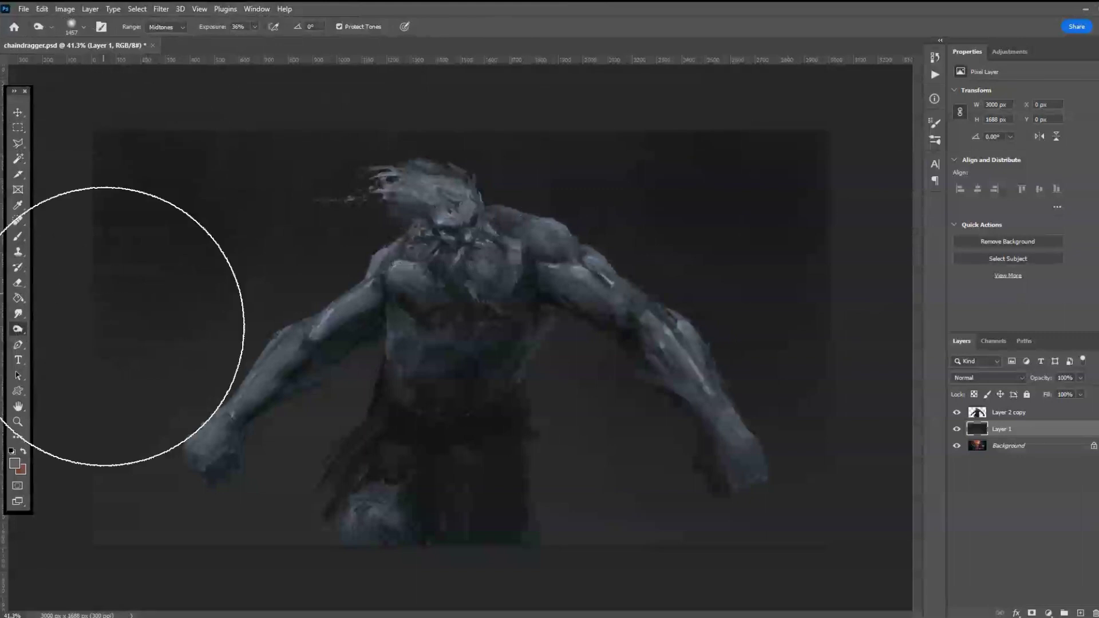
{"action": "scroll", "coordinate": [601, 319], "scroll_direction": "down", "scroll_amount": 4}
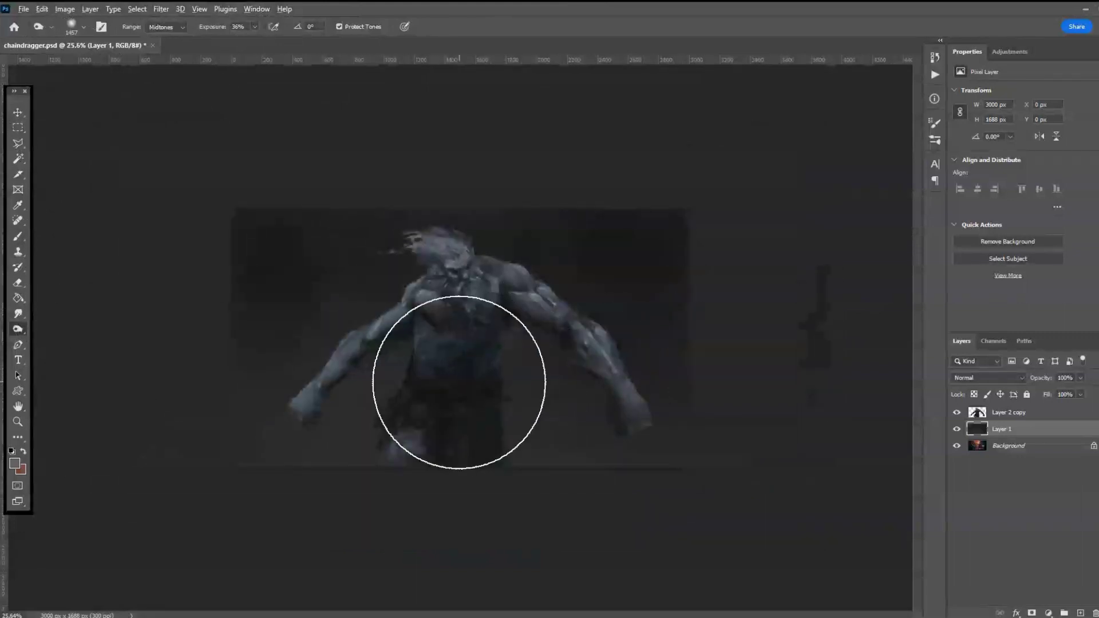
{"action": "scroll", "coordinate": [466, 381], "scroll_direction": "up", "scroll_amount": 2}
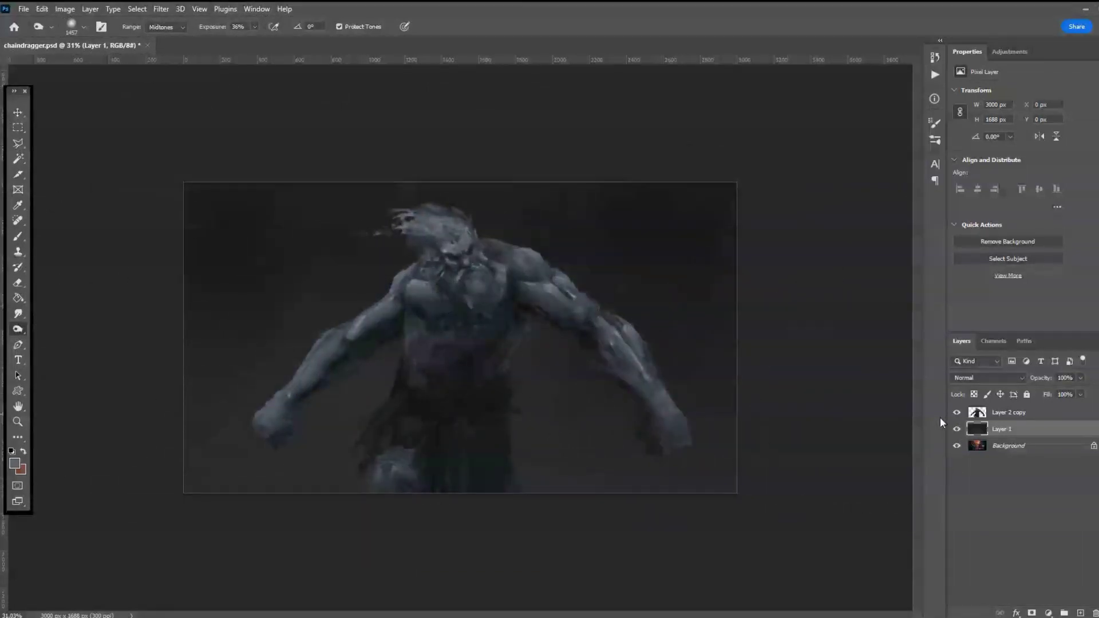
- Load the figure's outline from Layer 2 copy and add a new Multiply layer above it
{"action": "left_click", "coordinate": [1008, 417]}
{"action": "left_click", "coordinate": [976, 412], "text": "ctrl"}
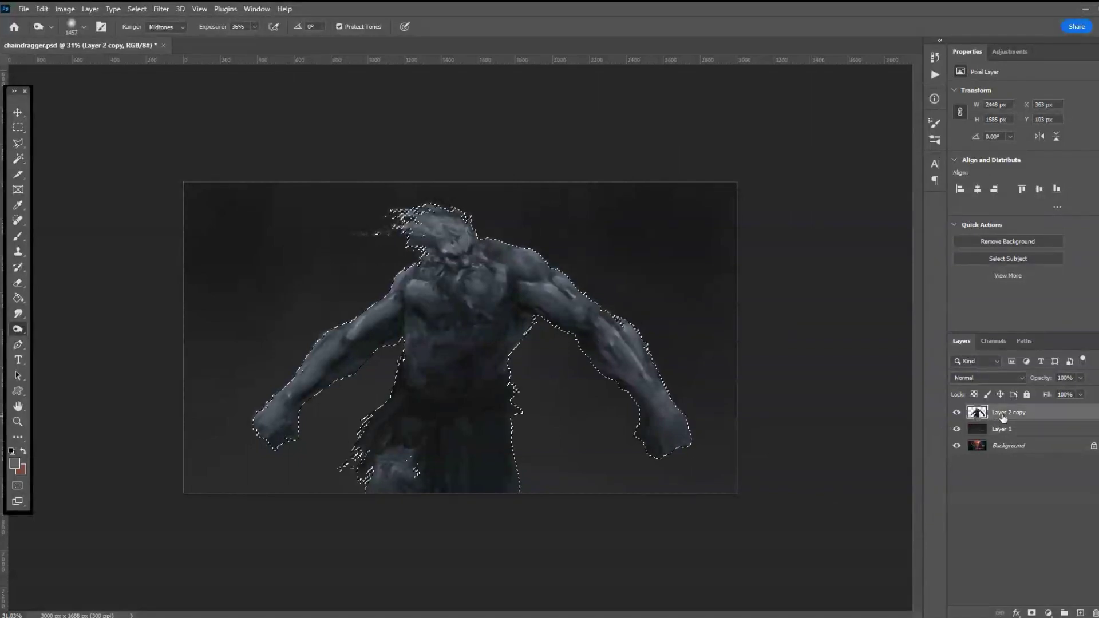
{"action": "left_click", "coordinate": [1080, 613]}
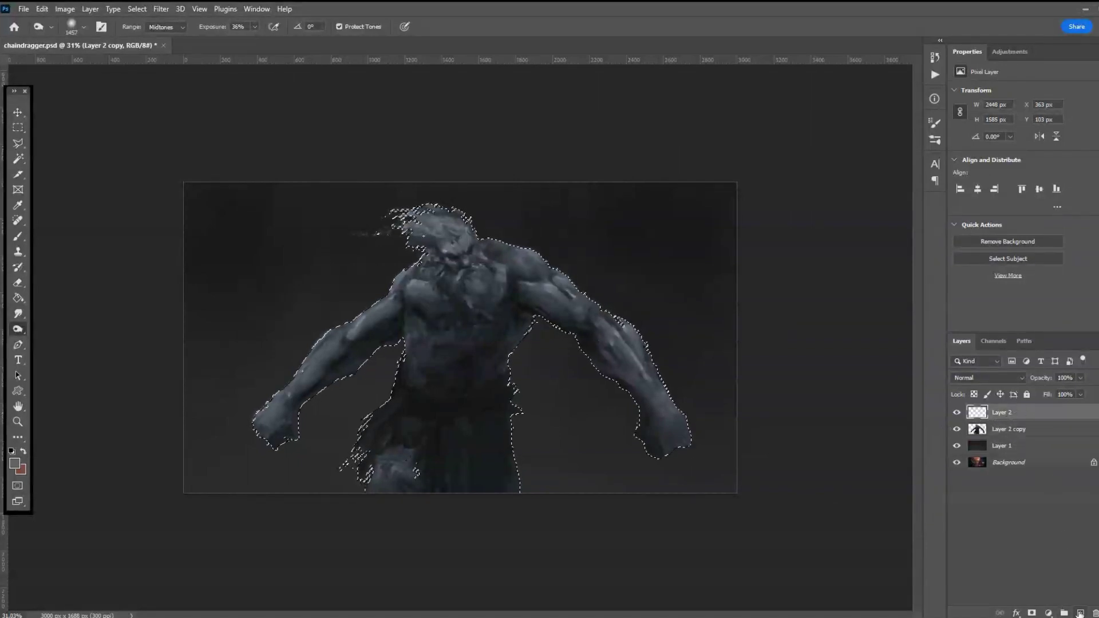
{"action": "left_click", "coordinate": [984, 379]}
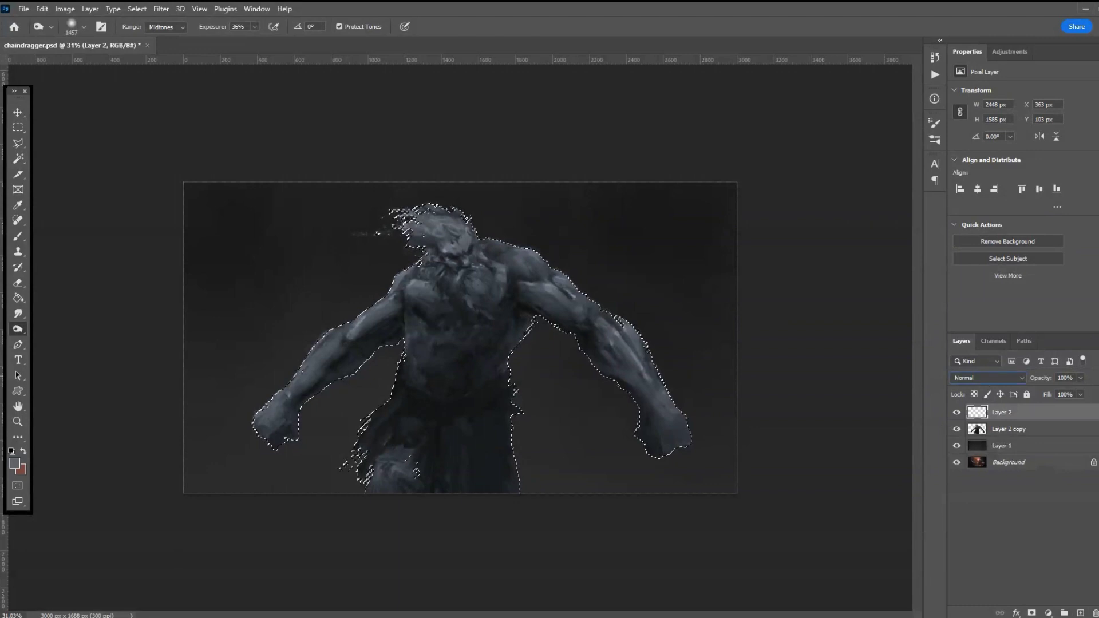
{"action": "left_click", "coordinate": [977, 366]}
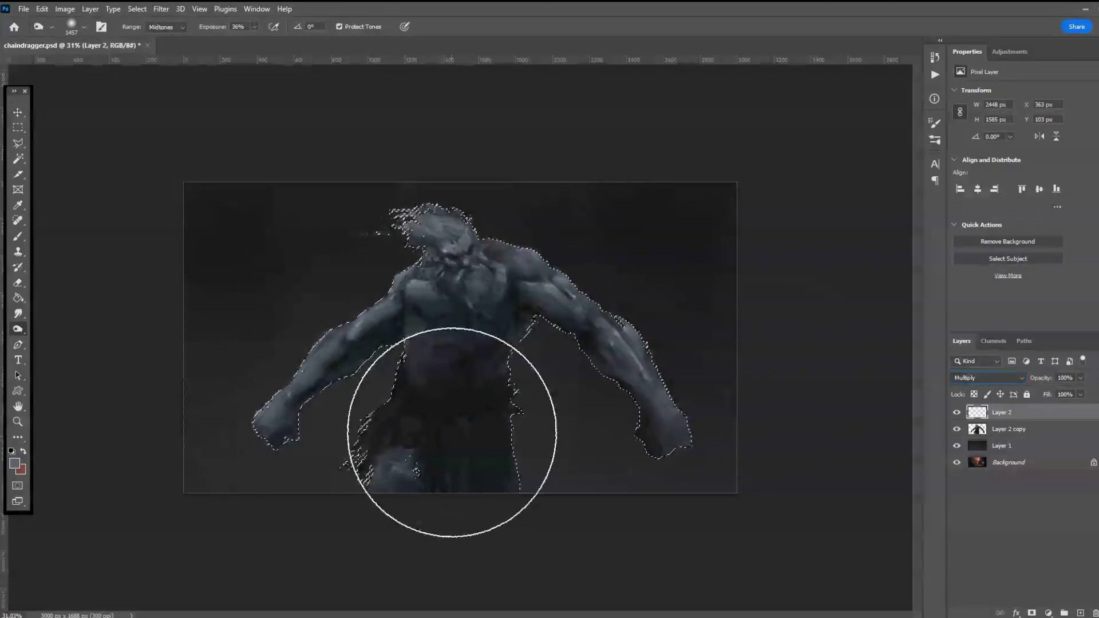
- Darken the creature's lower torso and left forearm with a 2874 px Soft Round Pressure brush
{"action": "left_click", "coordinate": [18, 236]}
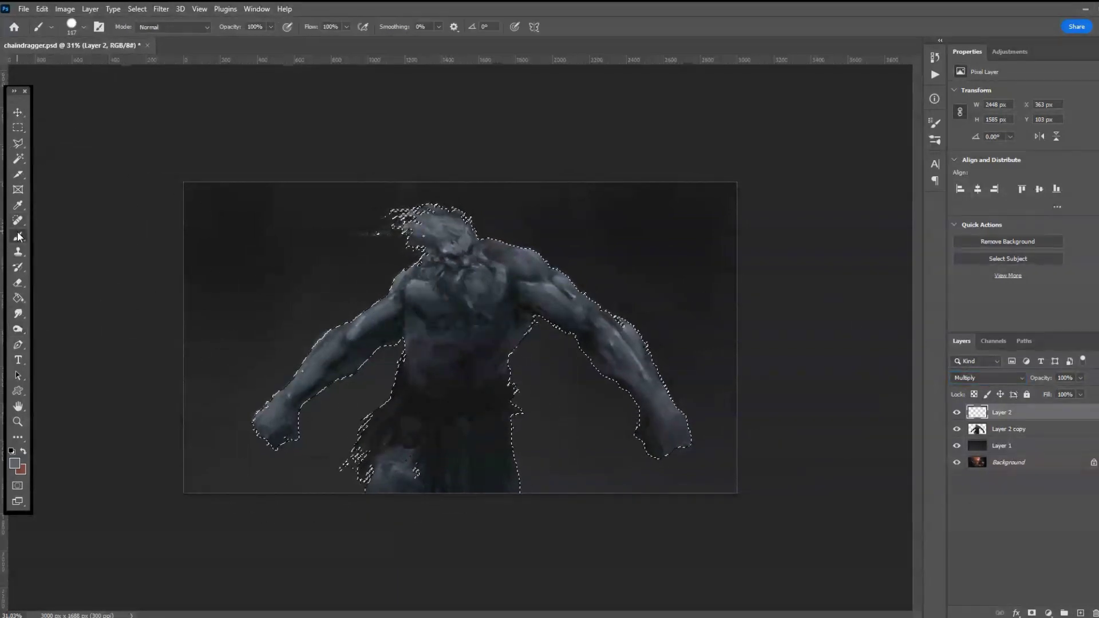
{"action": "left_click", "coordinate": [84, 27]}
{"action": "left_click", "coordinate": [75, 342]}
{"action": "left_click", "coordinate": [136, 65]}
{"action": "left_click", "coordinate": [477, 471]}
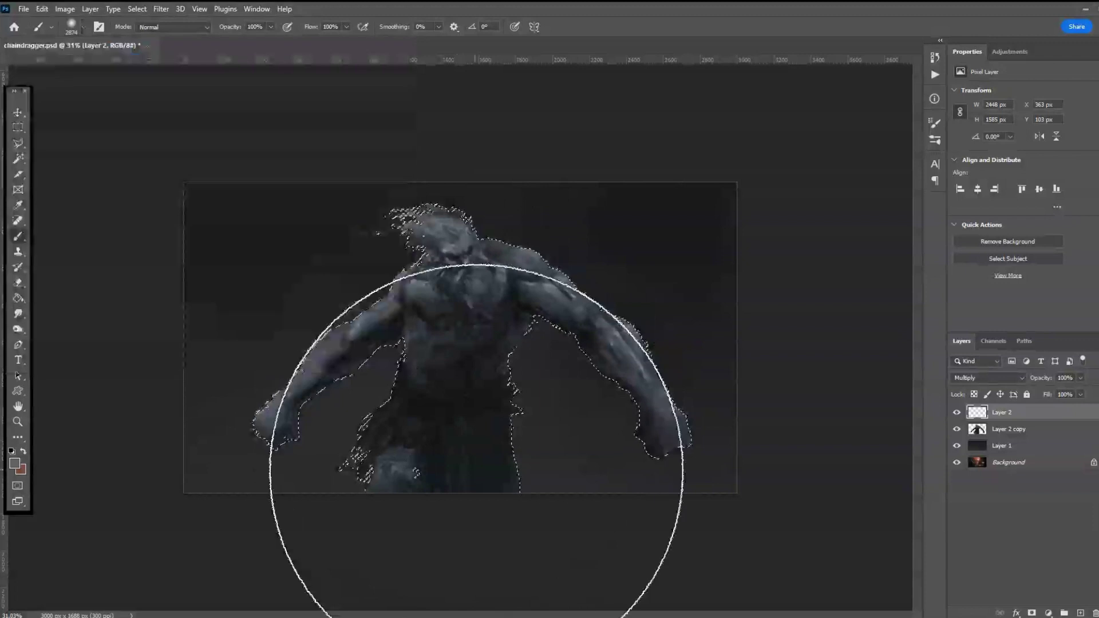
{"action": "left_click", "coordinate": [477, 471]}
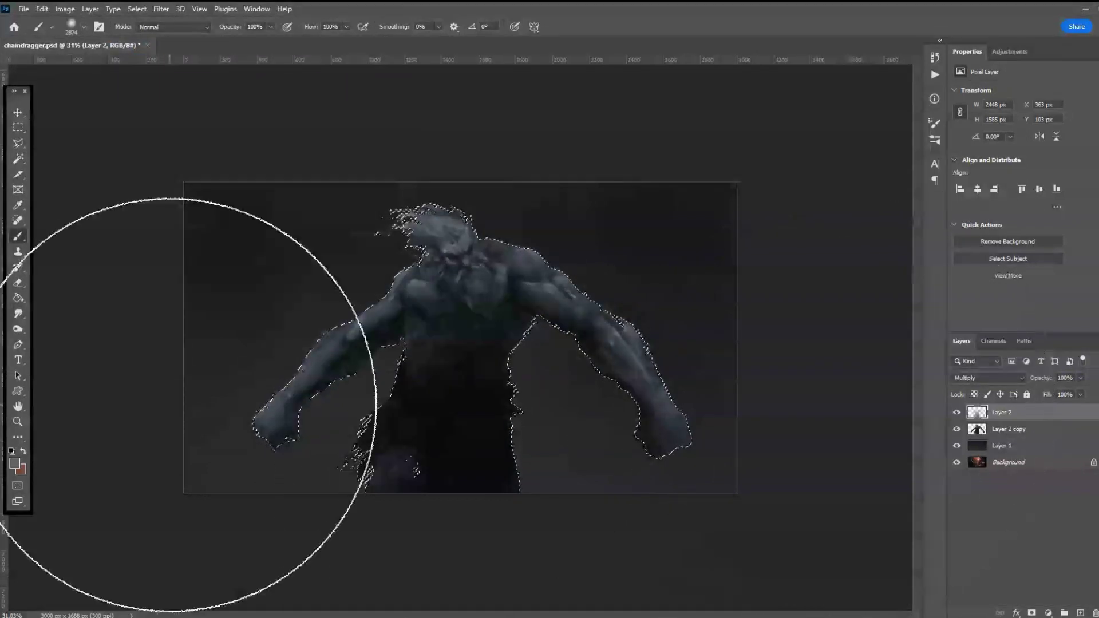
{"action": "left_click", "coordinate": [172, 485]}
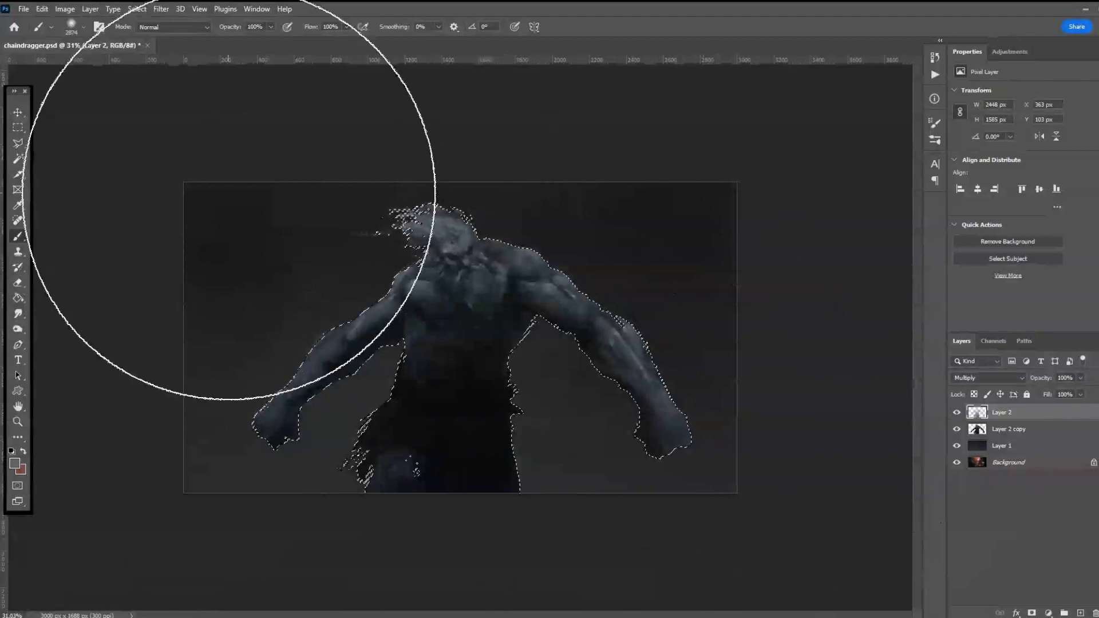
- Clear the current selection and reload the figure's outline from the Layer 2 copy thumbnail
{"action": "left_click", "coordinate": [18, 127]}
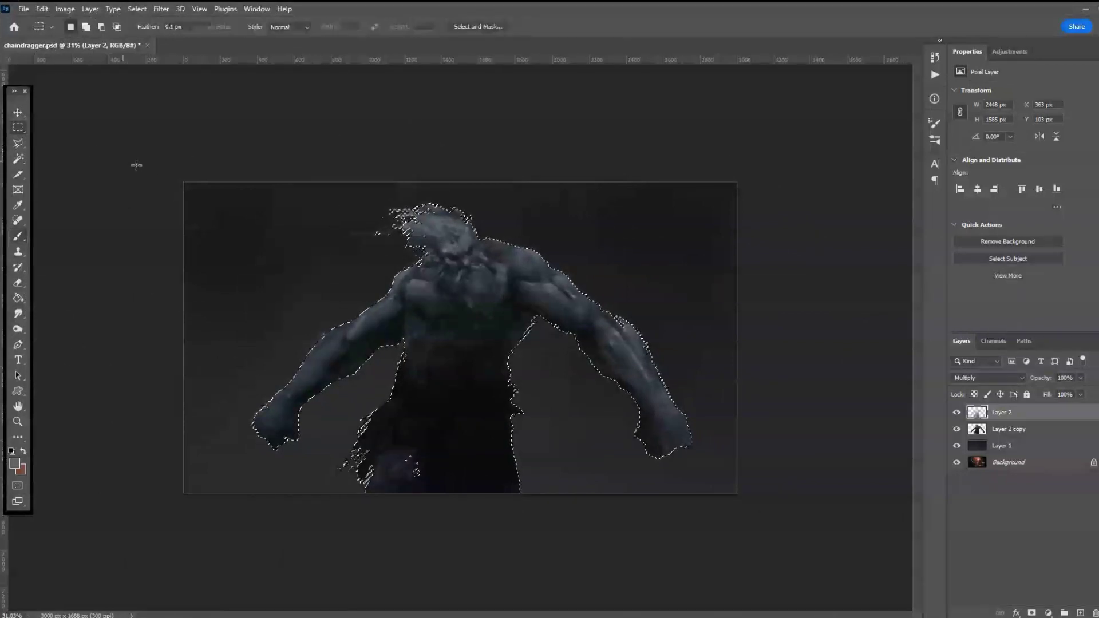
{"action": "left_click", "coordinate": [119, 179]}
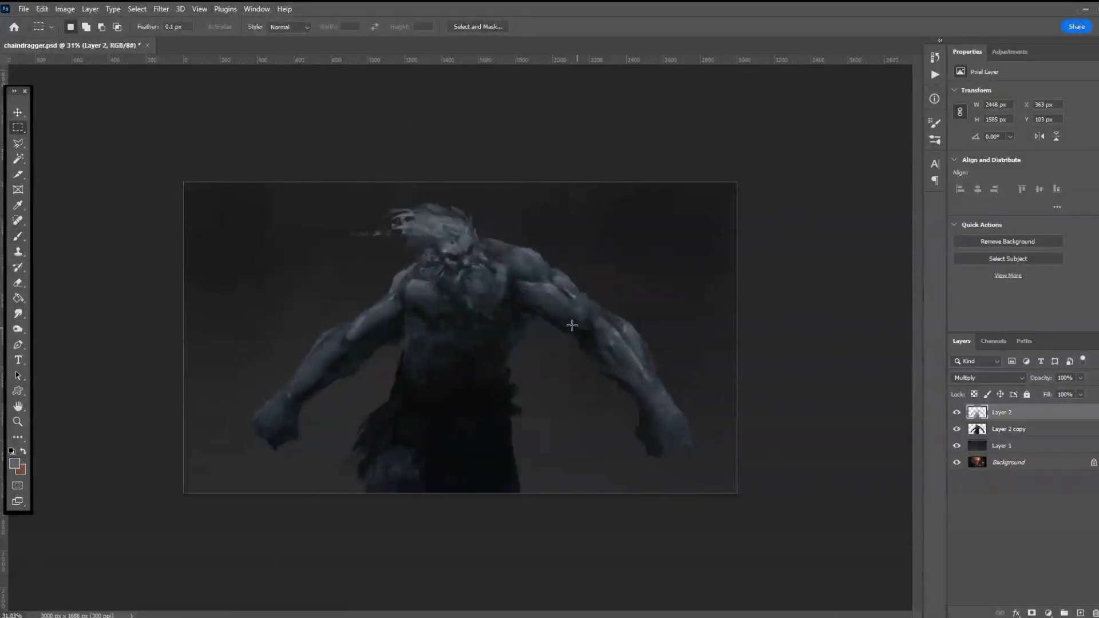
{"action": "scroll", "coordinate": [572, 325], "scroll_direction": "down", "scroll_amount": 5}
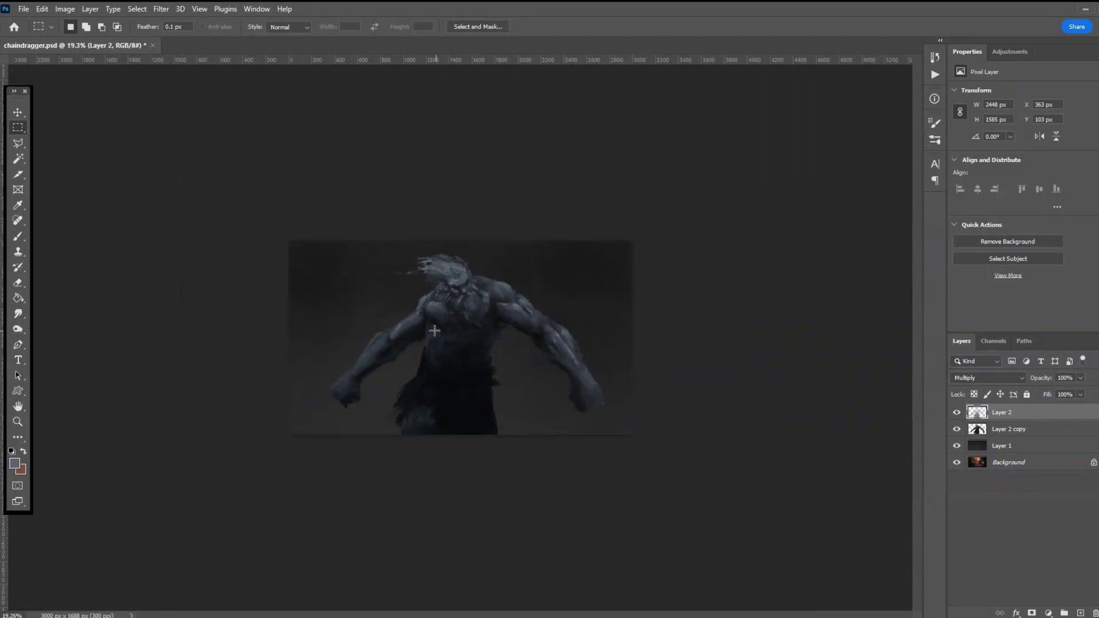
{"action": "scroll", "coordinate": [434, 330], "scroll_direction": "up", "scroll_amount": 4}
{"action": "scroll", "coordinate": [398, 294], "scroll_direction": "down", "scroll_amount": 2}
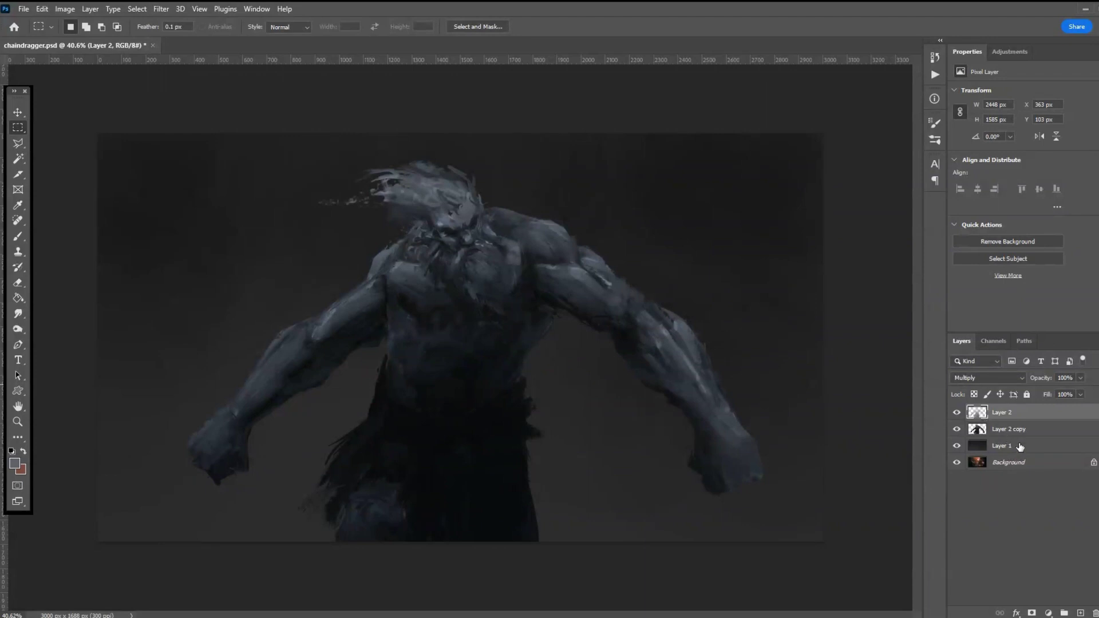
{"action": "left_click", "coordinate": [977, 430], "text": "ctrl"}
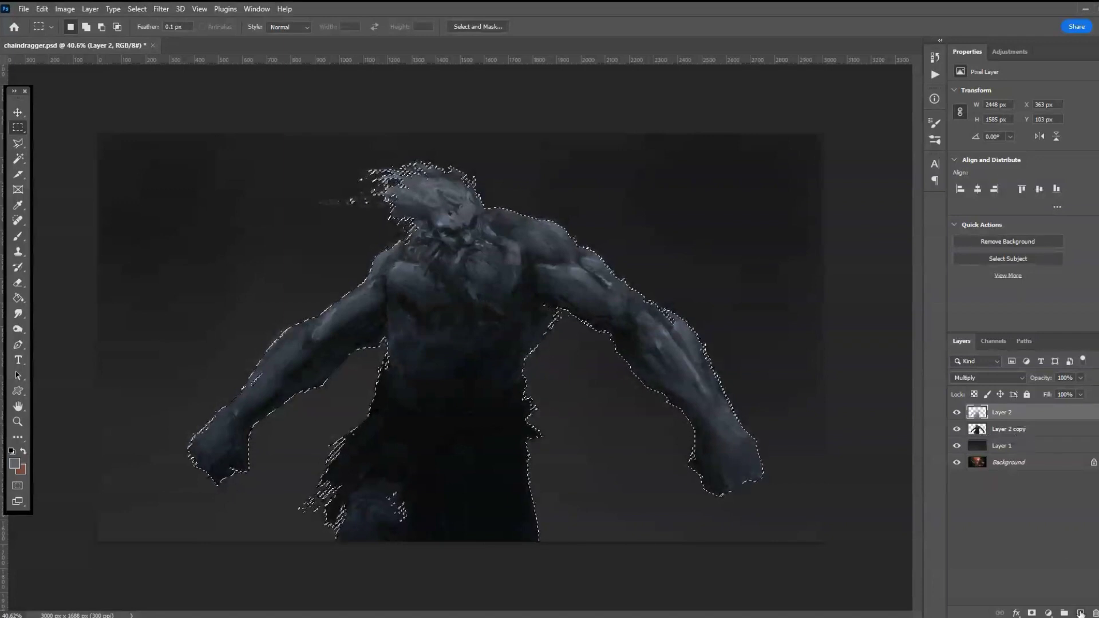
- Add a Color Dodge layer, brighten the head and torso with a brush glow, then deselect
{"action": "key", "text": "ctrl+shift+alt+n"}
{"action": "key", "text": "shift+alt+d"}
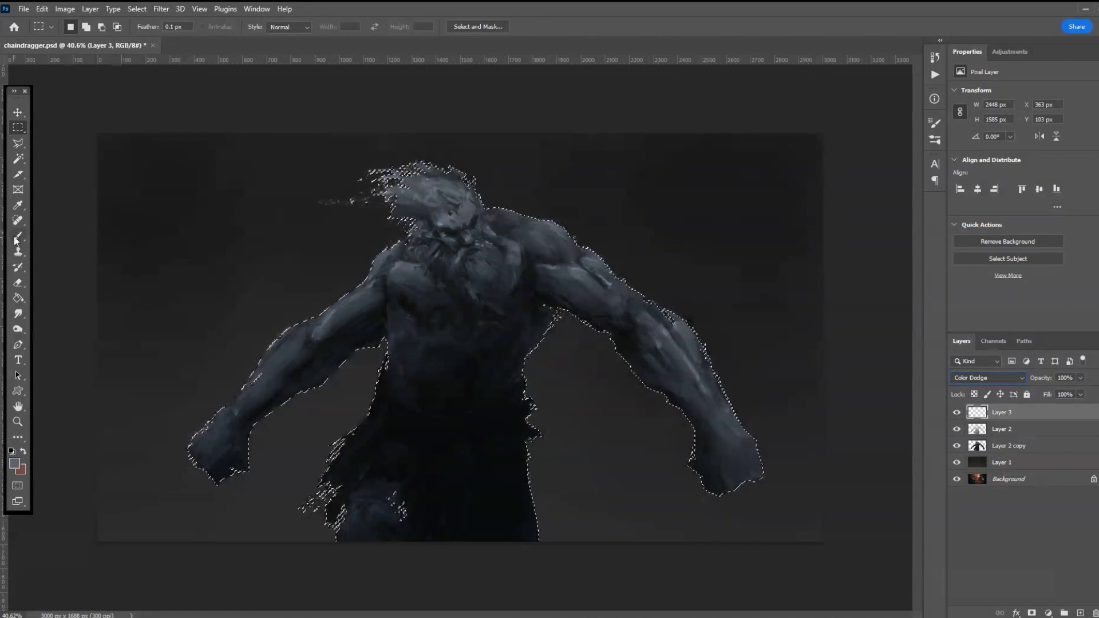
{"action": "key", "text": "b"}
{"action": "left_click", "coordinate": [559, 196]}
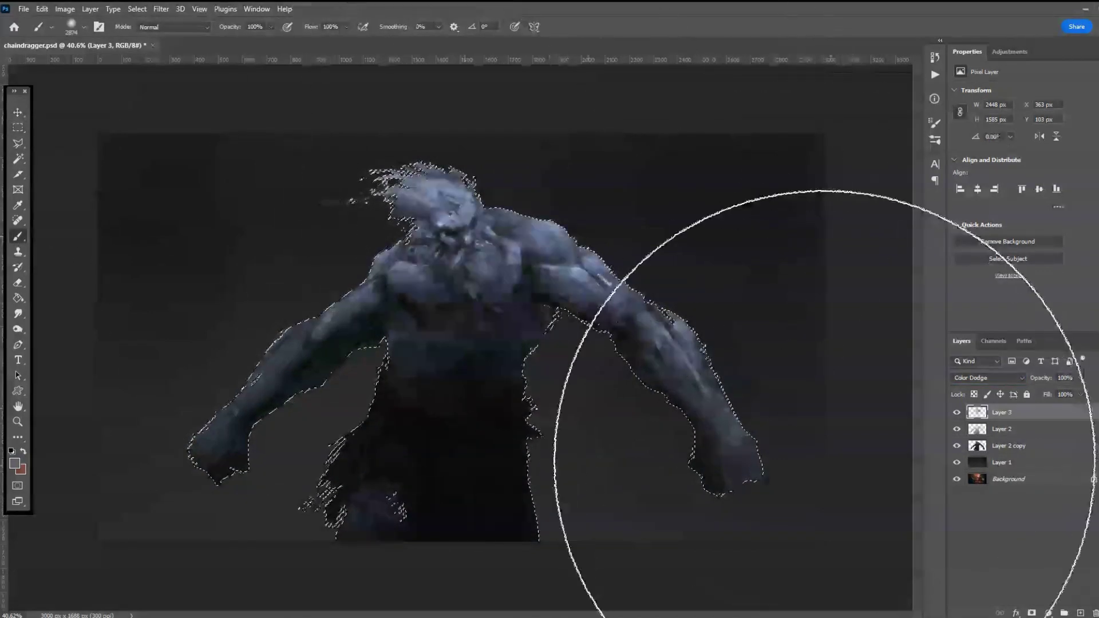
{"action": "scroll", "coordinate": [813, 441], "scroll_direction": "down", "scroll_amount": 3}
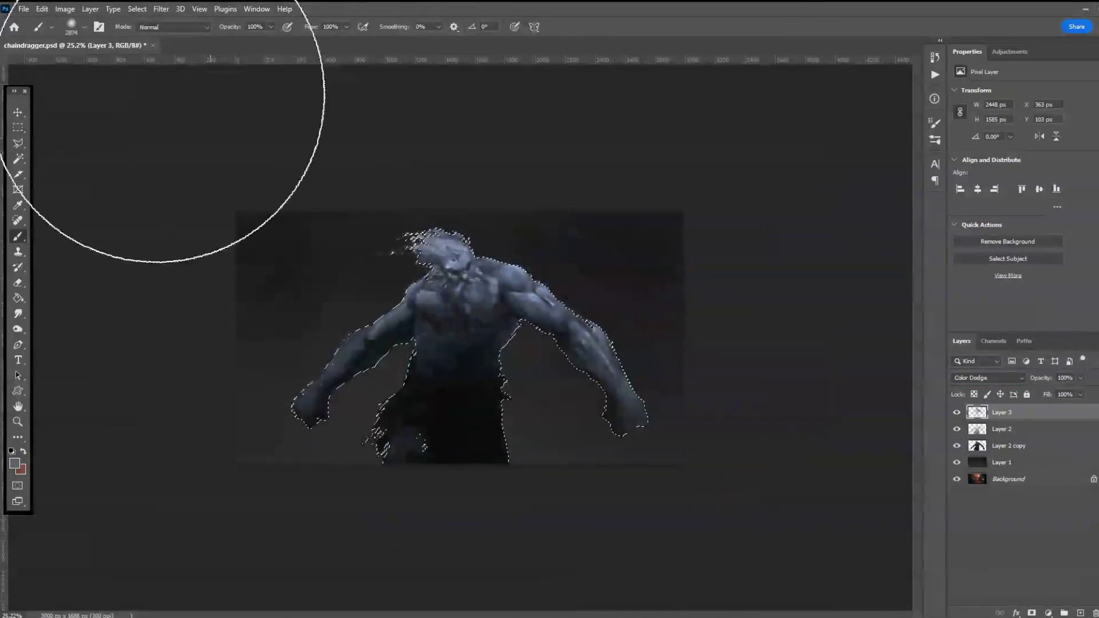
{"action": "left_click", "coordinate": [18, 143]}
{"action": "key", "text": "ctrl+d"}
{"action": "scroll", "coordinate": [505, 372], "scroll_direction": "up", "scroll_amount": 2}
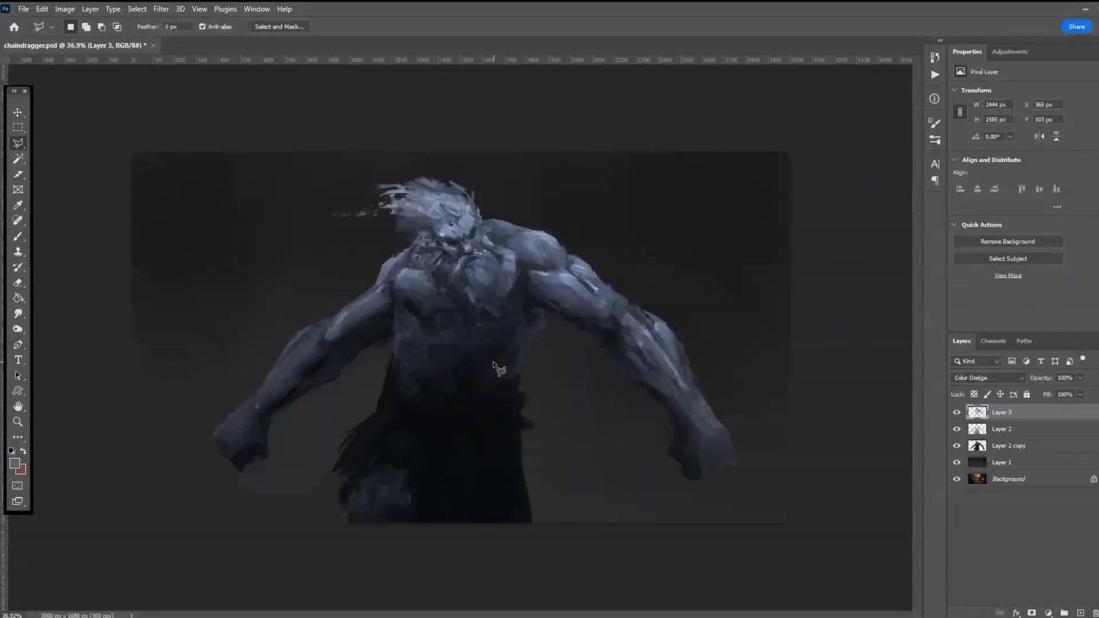
- Erase the glow on face, beard, fists and hair tips with a size 95 eraser at 59% opacity
{"action": "left_click", "coordinate": [18, 285]}
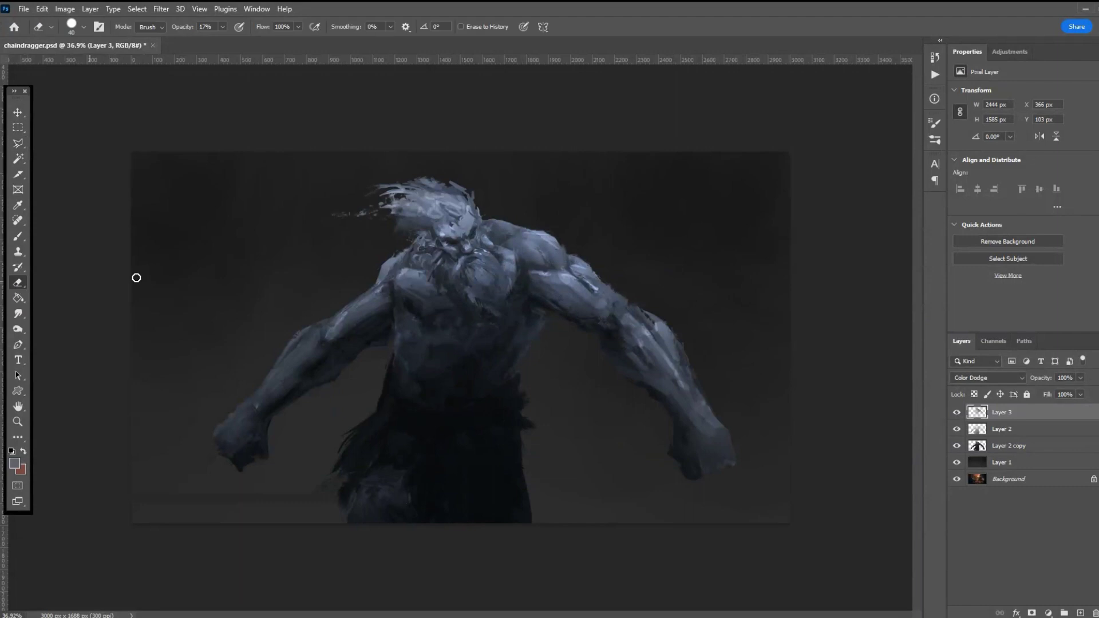
{"action": "left_click", "coordinate": [84, 27]}
{"action": "left_click", "coordinate": [96, 64]}
{"action": "left_click", "coordinate": [222, 27]}
{"action": "left_click", "coordinate": [578, 46]}
{"action": "scroll", "coordinate": [460, 360], "scroll_direction": "up", "scroll_amount": 2}
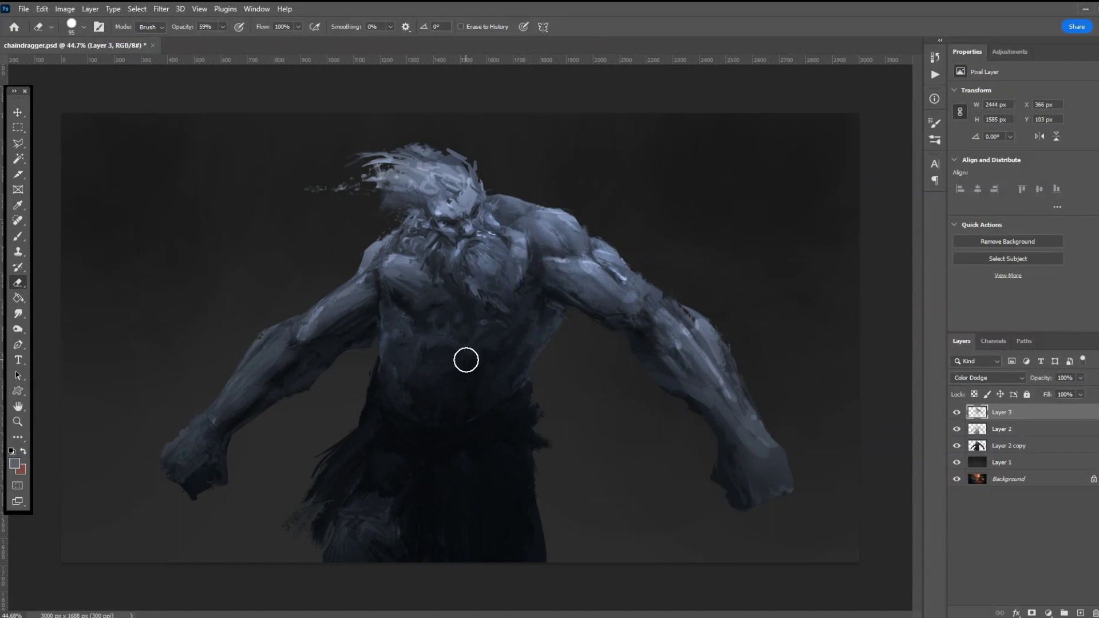
{"action": "mouse_move", "coordinate": [439, 229]}
{"action": "left_mouse_down"}
{"action": "mouse_move", "coordinate": [499, 282]}
{"action": "mouse_move", "coordinate": [440, 266]}
{"action": "mouse_move", "coordinate": [495, 316]}
{"action": "mouse_move", "coordinate": [429, 252]}
{"action": "mouse_move", "coordinate": [432, 231]}
{"action": "mouse_move", "coordinate": [409, 236]}
{"action": "mouse_move", "coordinate": [413, 251]}
{"action": "mouse_move", "coordinate": [501, 300]}
{"action": "mouse_move", "coordinate": [514, 251]}
{"action": "mouse_move", "coordinate": [515, 304]}
{"action": "mouse_move", "coordinate": [482, 170]}
{"action": "mouse_move", "coordinate": [475, 182]}
{"action": "mouse_move", "coordinate": [484, 158]}
{"action": "left_mouse_up"}
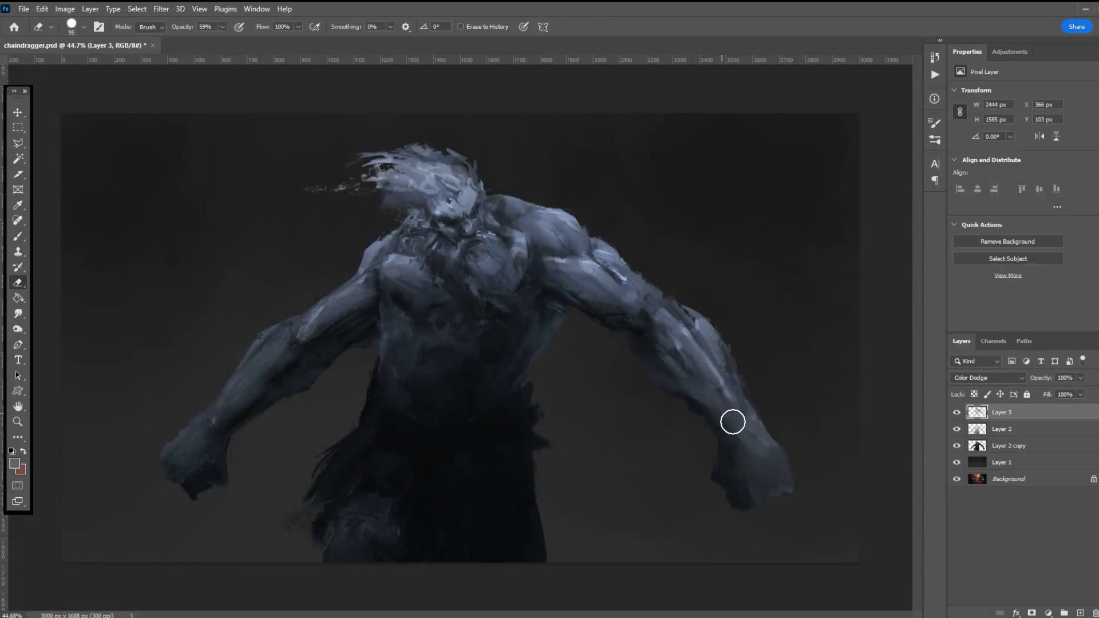
{"action": "left_click_drag", "start_coordinate": [752, 481], "coordinate": [762, 485]}
{"action": "left_click_drag", "start_coordinate": [183, 471], "coordinate": [170, 472]}
{"action": "left_click_drag", "start_coordinate": [381, 178], "coordinate": [374, 170]}
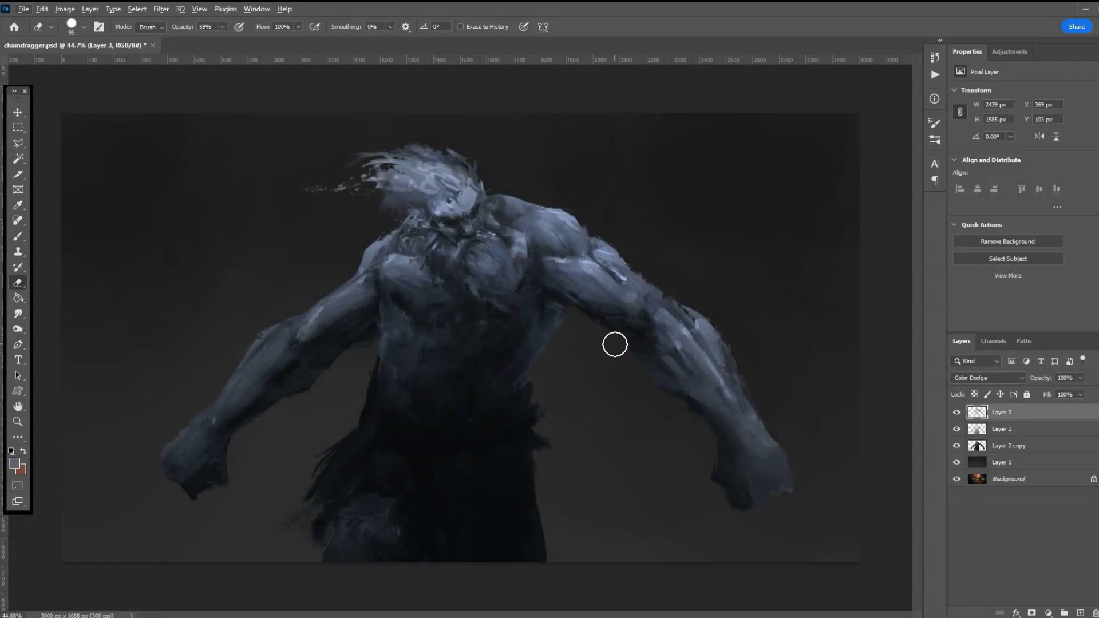
- Add Layer 4 above Layer 1 and paint soft Overlay light strokes over the lower body
{"action": "scroll", "coordinate": [614, 344], "scroll_direction": "down", "scroll_amount": 2}
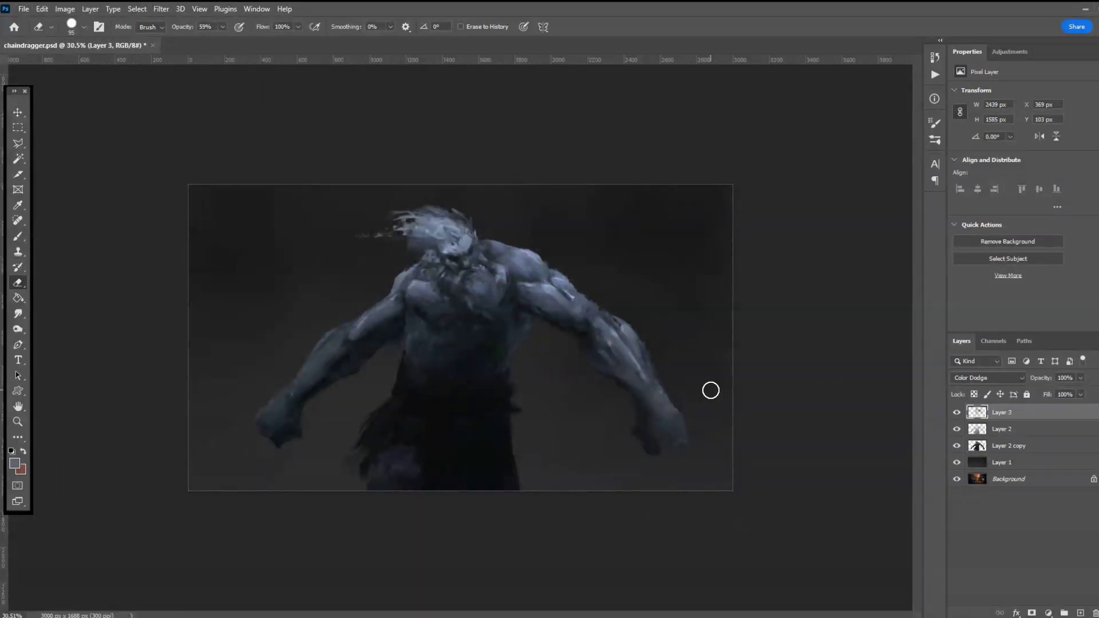
{"action": "left_click", "coordinate": [1003, 462]}
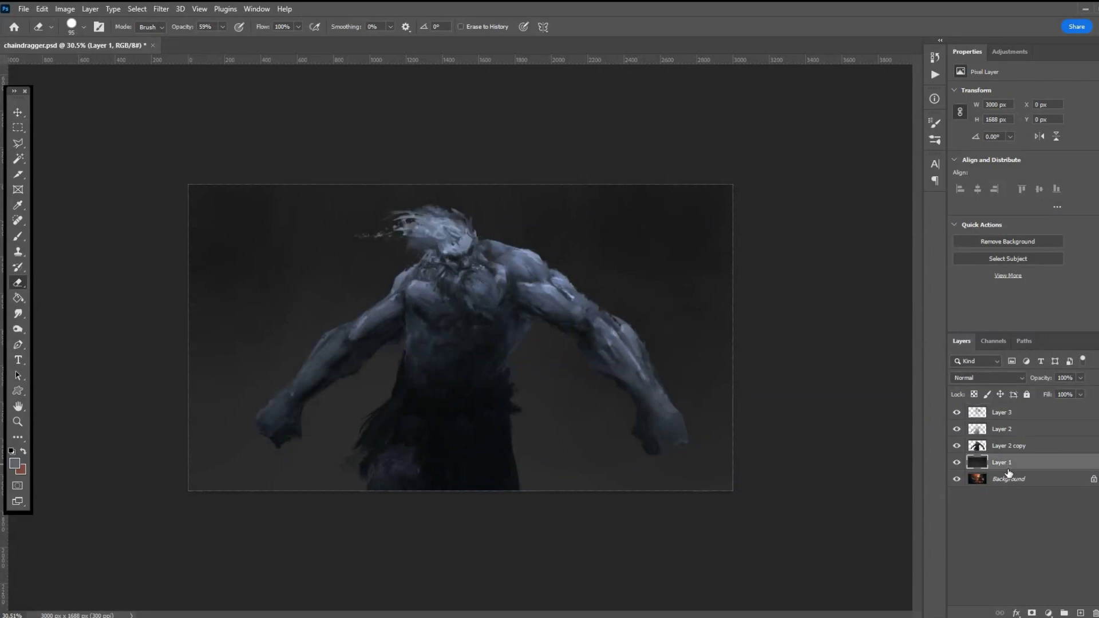
{"action": "left_click", "coordinate": [1081, 613]}
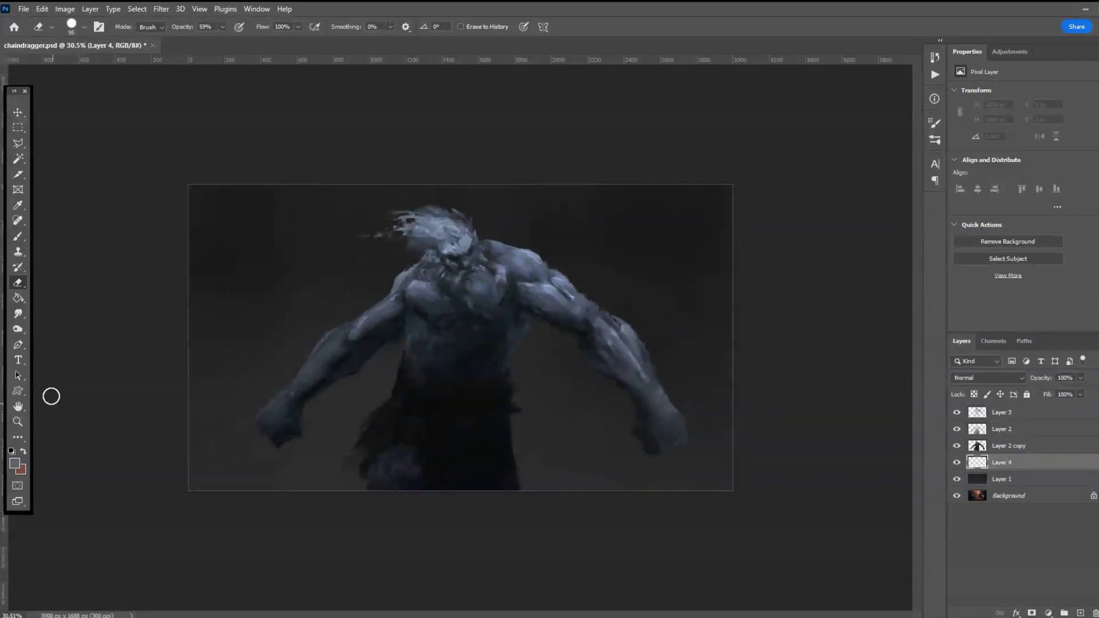
{"action": "left_click", "coordinate": [18, 236]}
{"action": "left_click", "coordinate": [444, 484]}
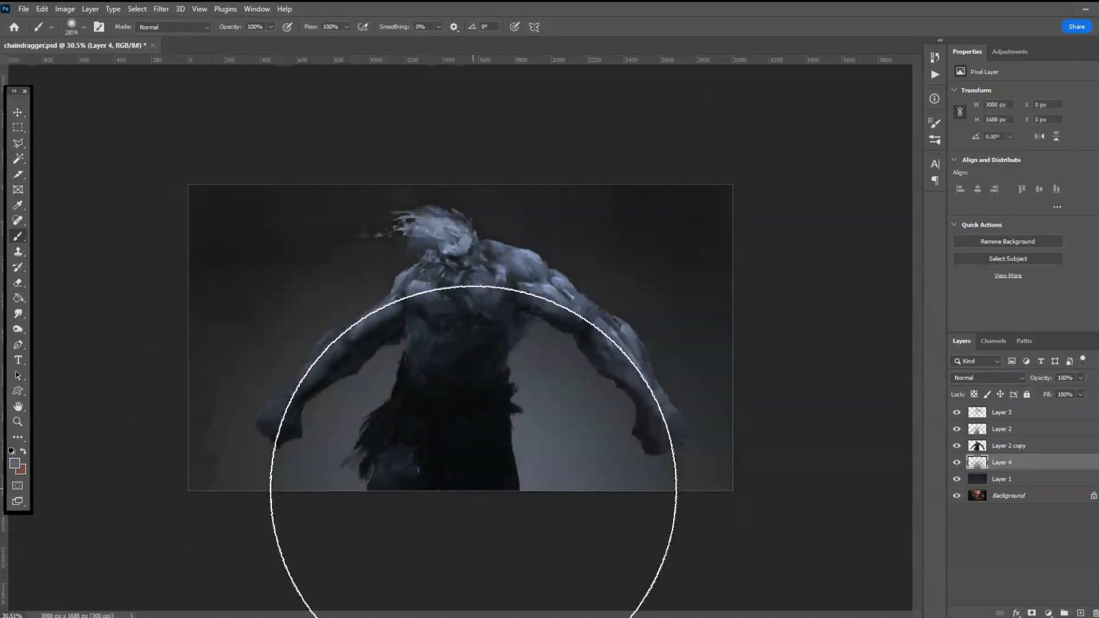
{"action": "scroll", "coordinate": [619, 357], "scroll_direction": "down", "scroll_amount": 3}
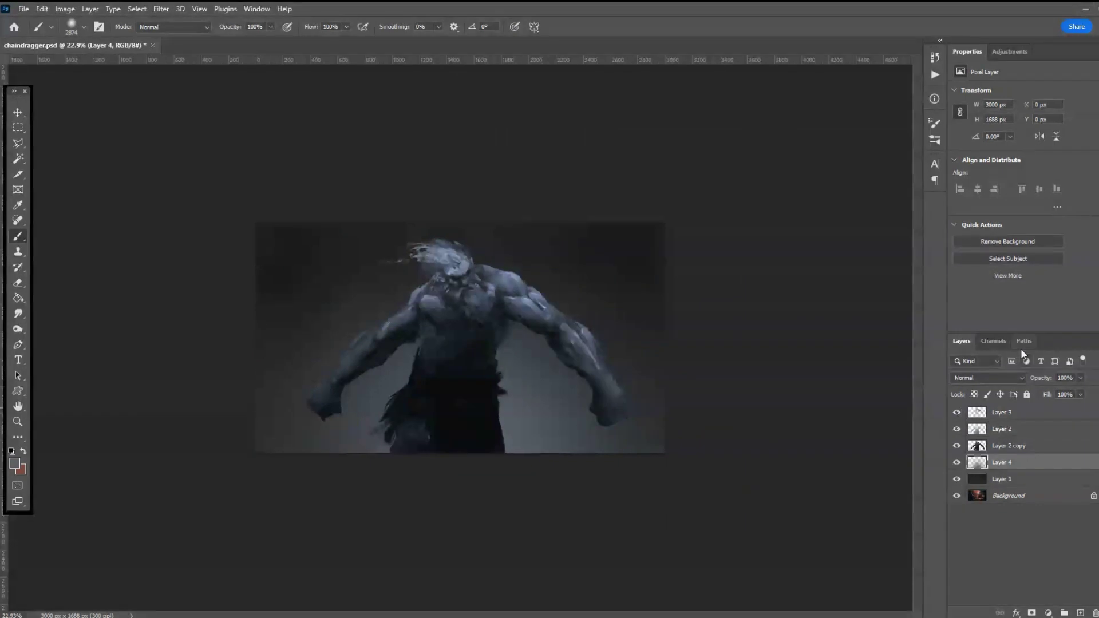
{"action": "scroll", "coordinate": [981, 375], "scroll_direction": "down", "scroll_amount": 11}
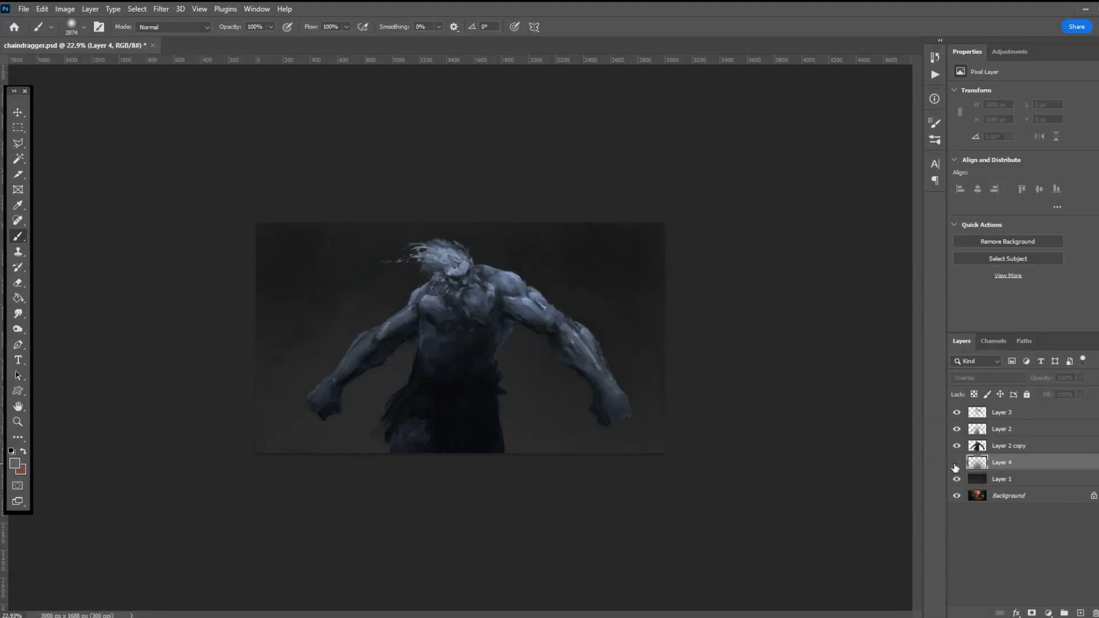
{"action": "scroll", "coordinate": [789, 424], "scroll_direction": "down", "scroll_amount": 3}
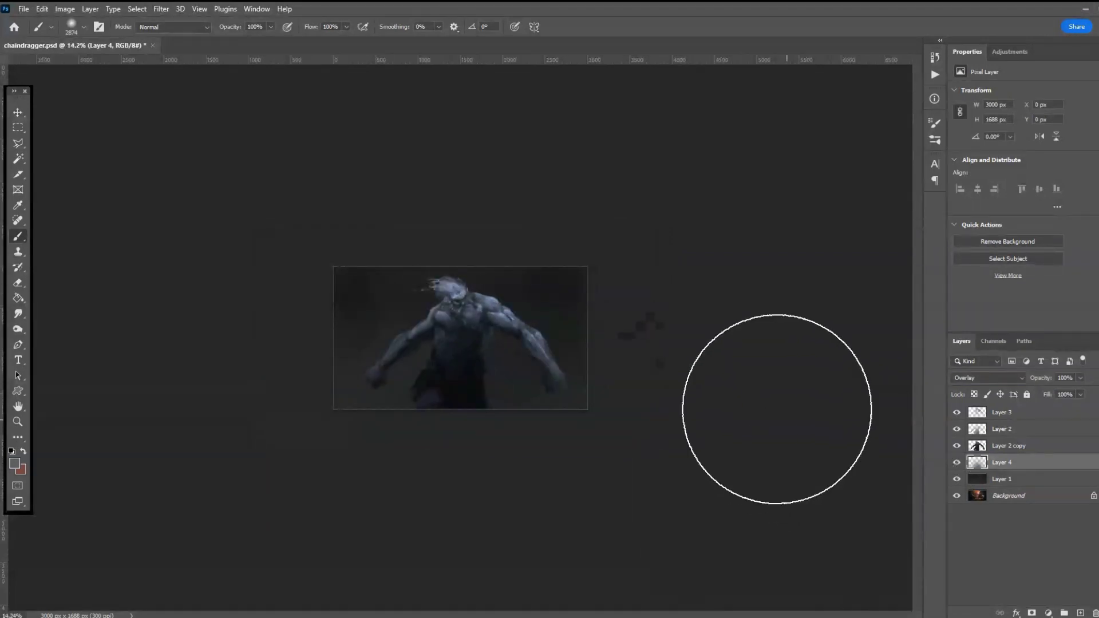
{"action": "scroll", "coordinate": [432, 330], "scroll_direction": "up", "scroll_amount": 6}
{"action": "scroll", "coordinate": [433, 330], "scroll_direction": "down", "scroll_amount": 3}
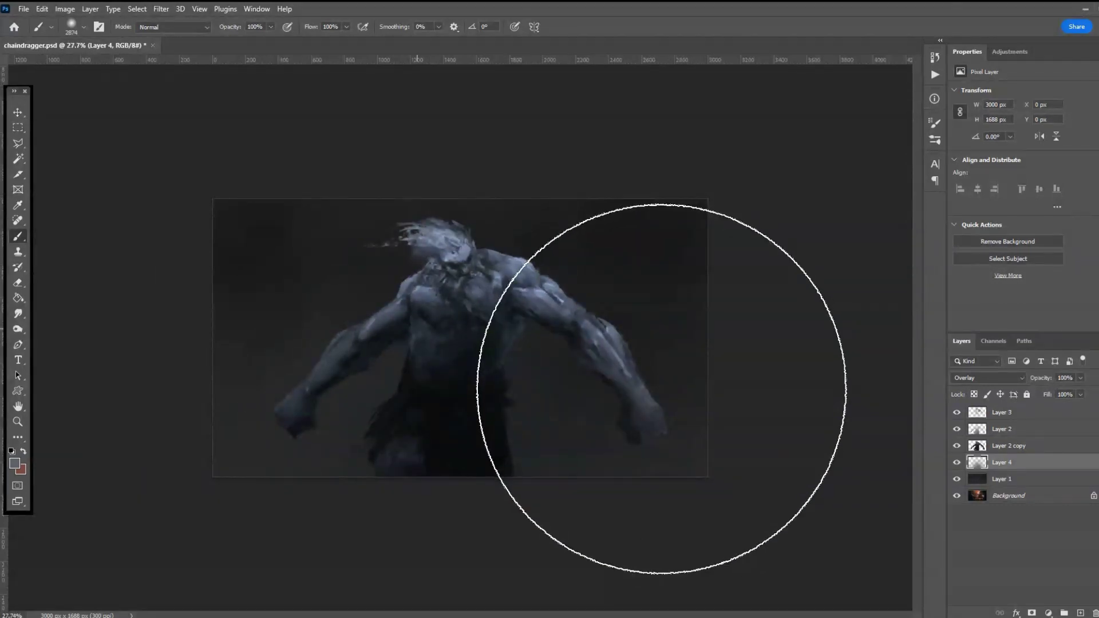
{"action": "scroll", "coordinate": [393, 312], "scroll_direction": "up", "scroll_amount": 2}
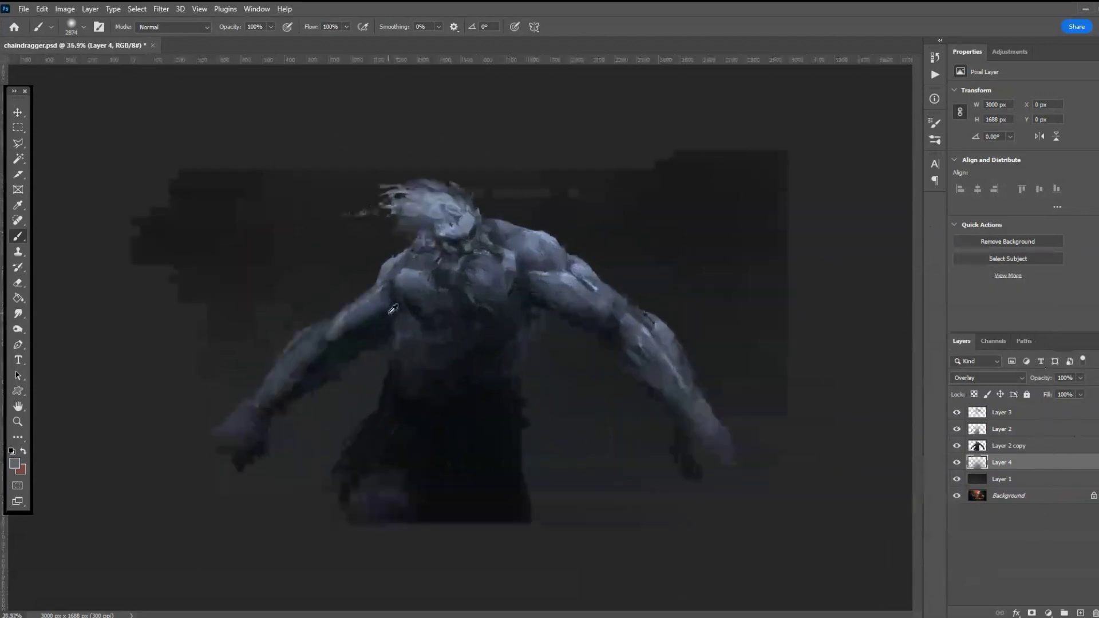
{"action": "left_click", "coordinate": [1011, 413]}
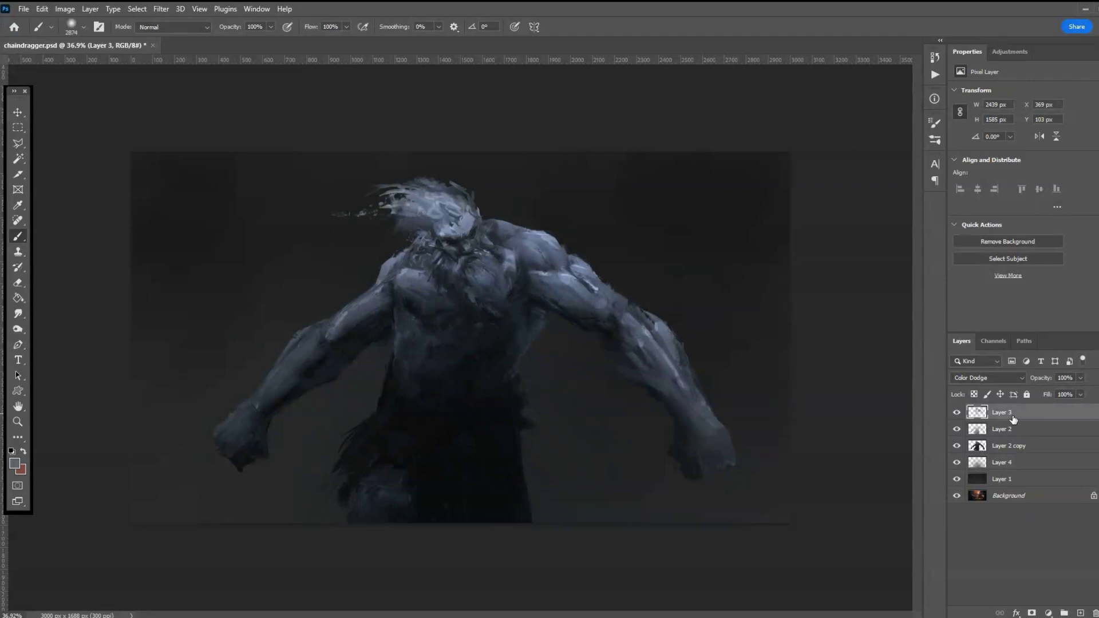
- On a new layer, stamp chain links along the left upper arm and forearm, trailing from the fist
{"action": "left_click", "coordinate": [1081, 613]}
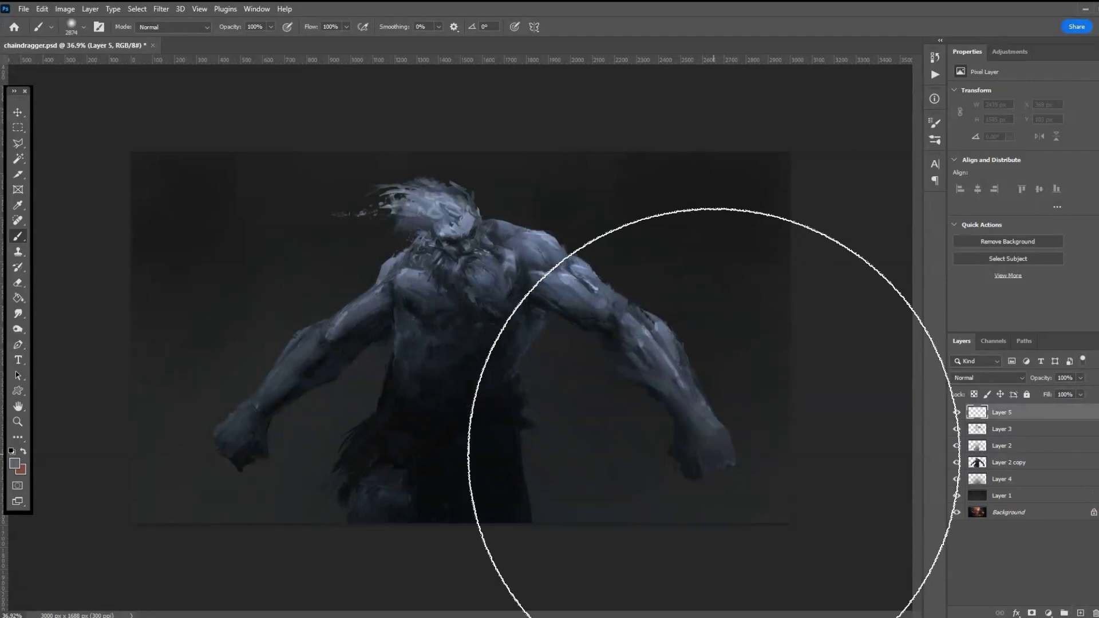
{"action": "scroll", "coordinate": [467, 334], "scroll_direction": "up", "scroll_amount": 1}
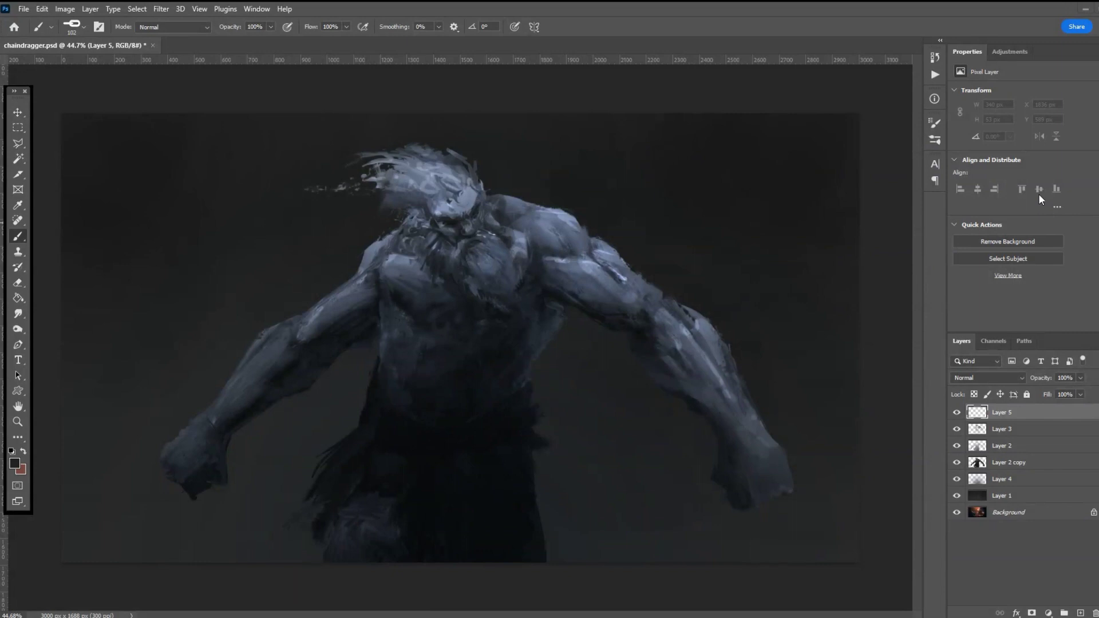
{"action": "left_click", "coordinate": [337, 307]}
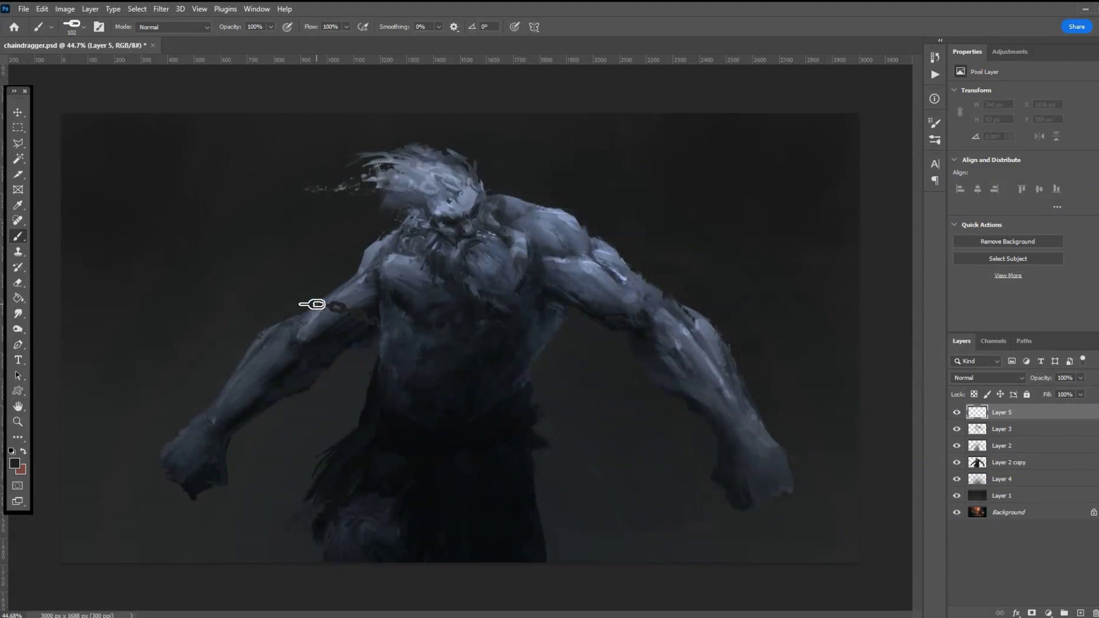
{"action": "left_click", "coordinate": [298, 313]}
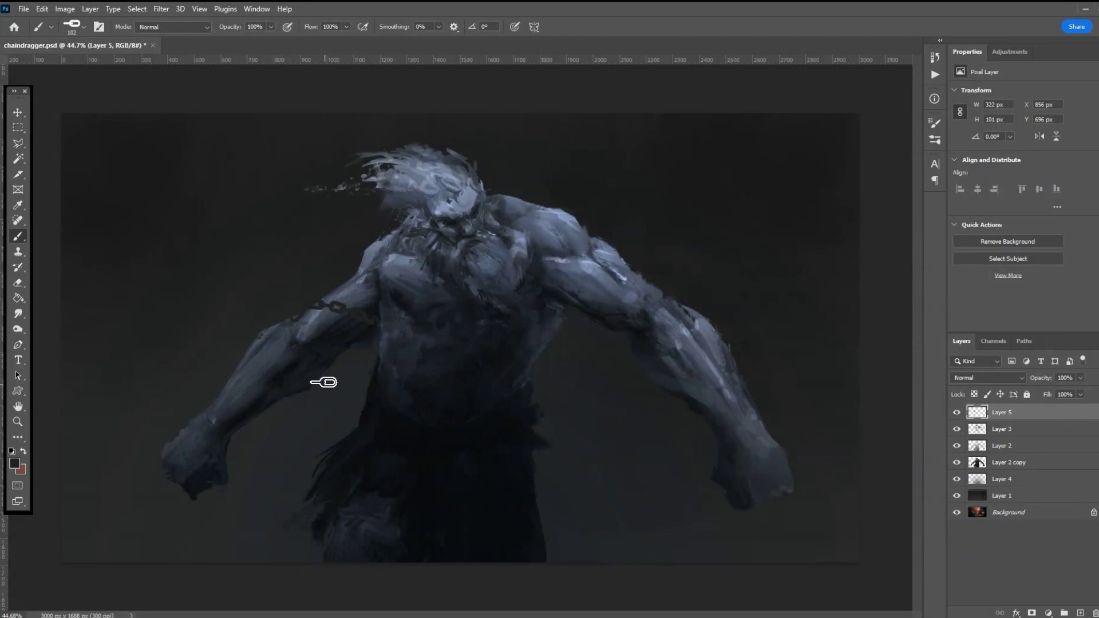
{"action": "left_click", "coordinate": [236, 388]}
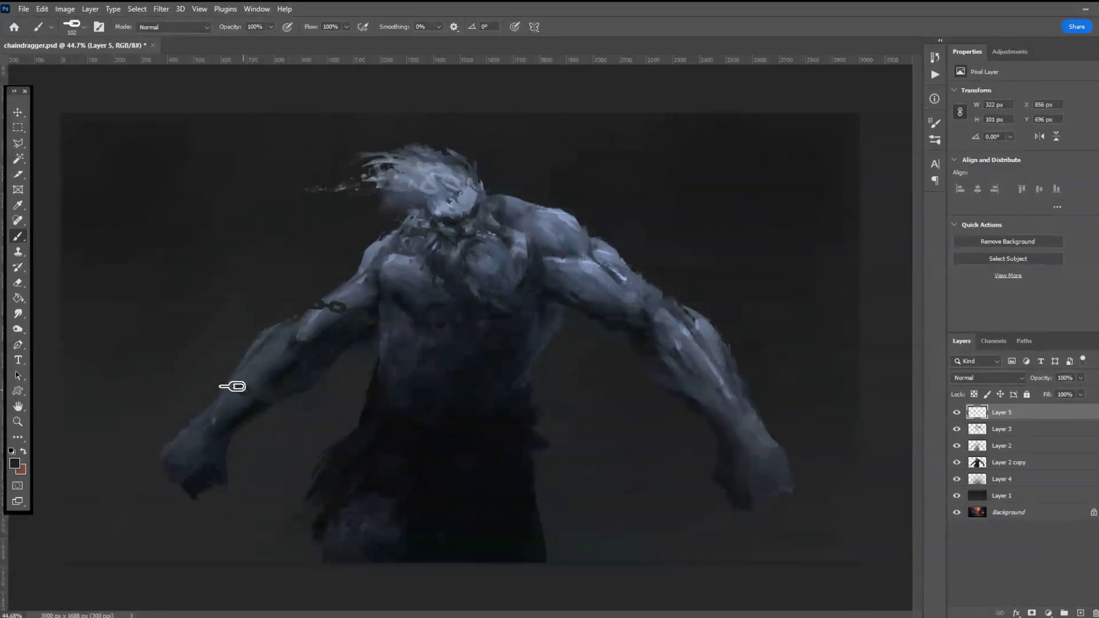
{"action": "left_click", "coordinate": [195, 403]}
{"action": "left_click_drag", "start_coordinate": [197, 495], "coordinate": [137, 575]}
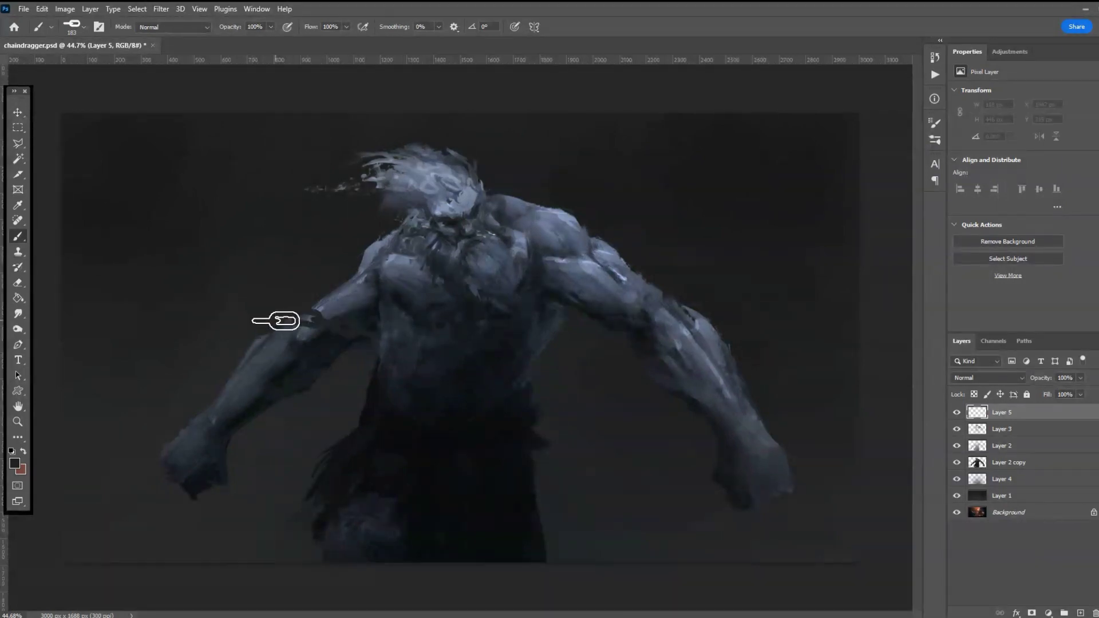
- Paint chains down the left forearm, from chest to beard and shoulder, and along the right forearm
{"action": "mouse_move", "coordinate": [275, 321]}
{"action": "left_mouse_down"}
{"action": "mouse_move", "coordinate": [265, 332]}
{"action": "mouse_move", "coordinate": [276, 411]}
{"action": "left_mouse_up"}
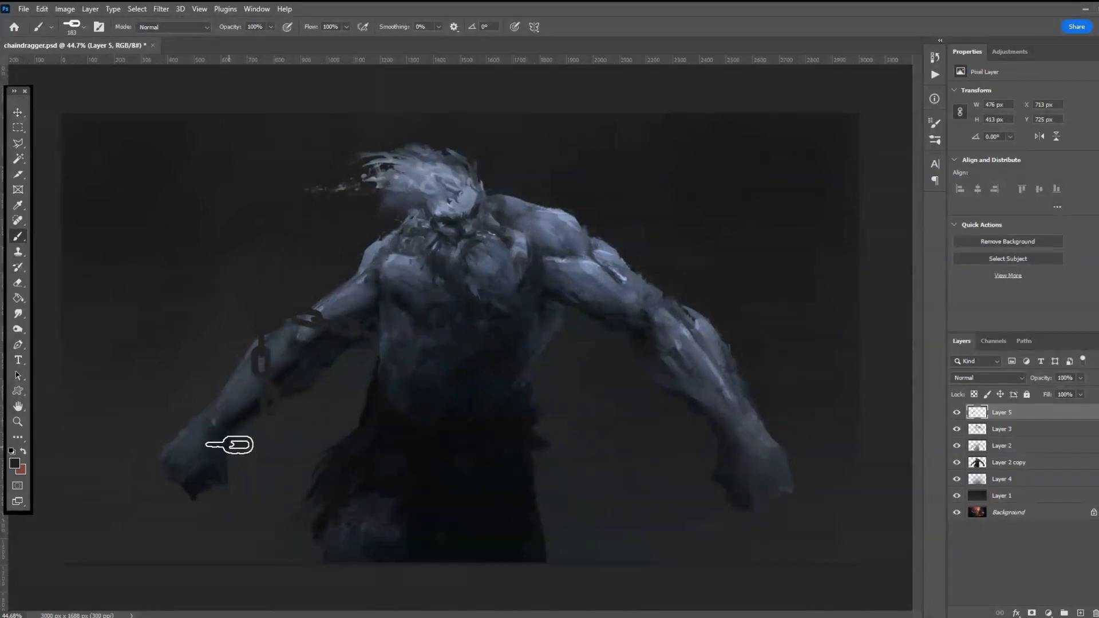
{"action": "left_click_drag", "start_coordinate": [192, 406], "coordinate": [180, 444]}
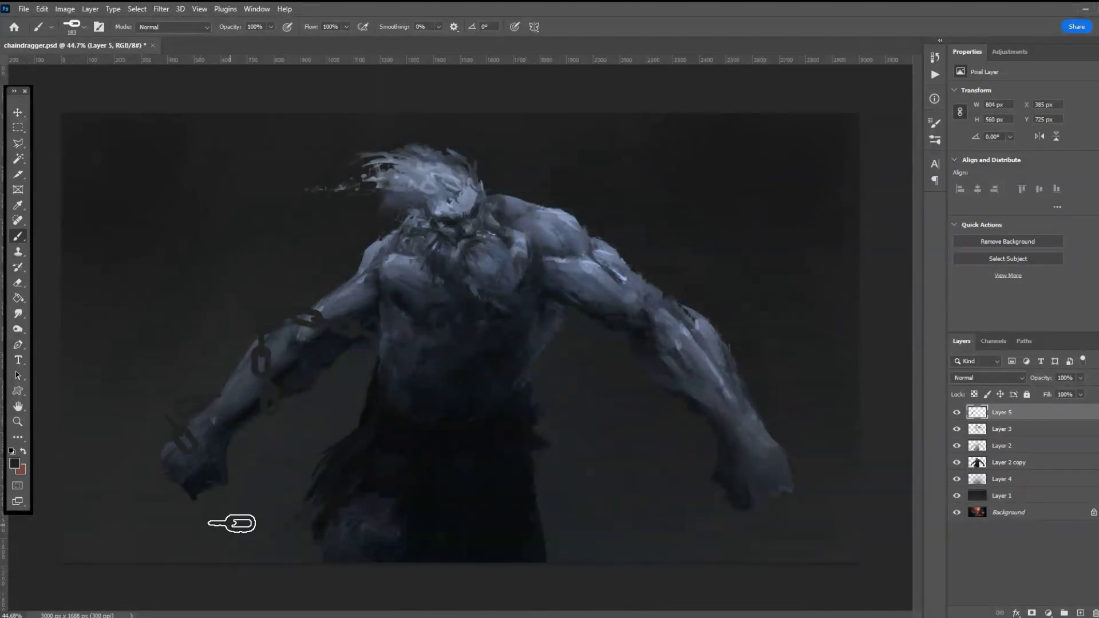
{"action": "mouse_move", "coordinate": [203, 488]}
{"action": "left_mouse_down"}
{"action": "mouse_move", "coordinate": [147, 569]}
{"action": "mouse_move", "coordinate": [102, 590]}
{"action": "left_mouse_up"}
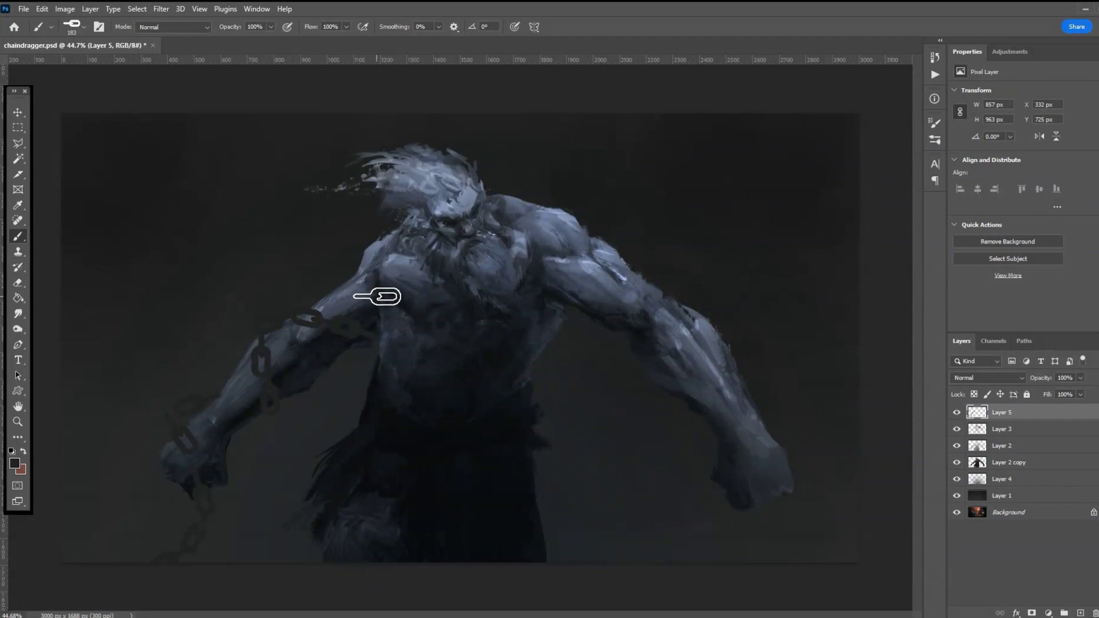
{"action": "mouse_move", "coordinate": [374, 303]}
{"action": "left_mouse_down"}
{"action": "mouse_move", "coordinate": [383, 244]}
{"action": "mouse_move", "coordinate": [416, 213]}
{"action": "left_mouse_up"}
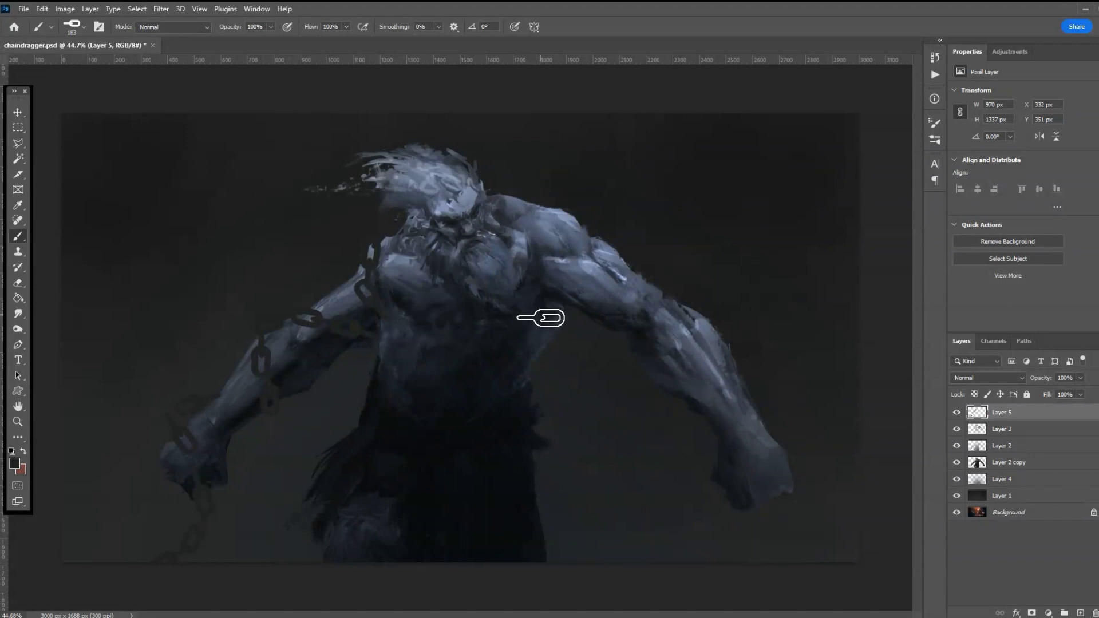
{"action": "left_click_drag", "start_coordinate": [542, 314], "coordinate": [523, 196]}
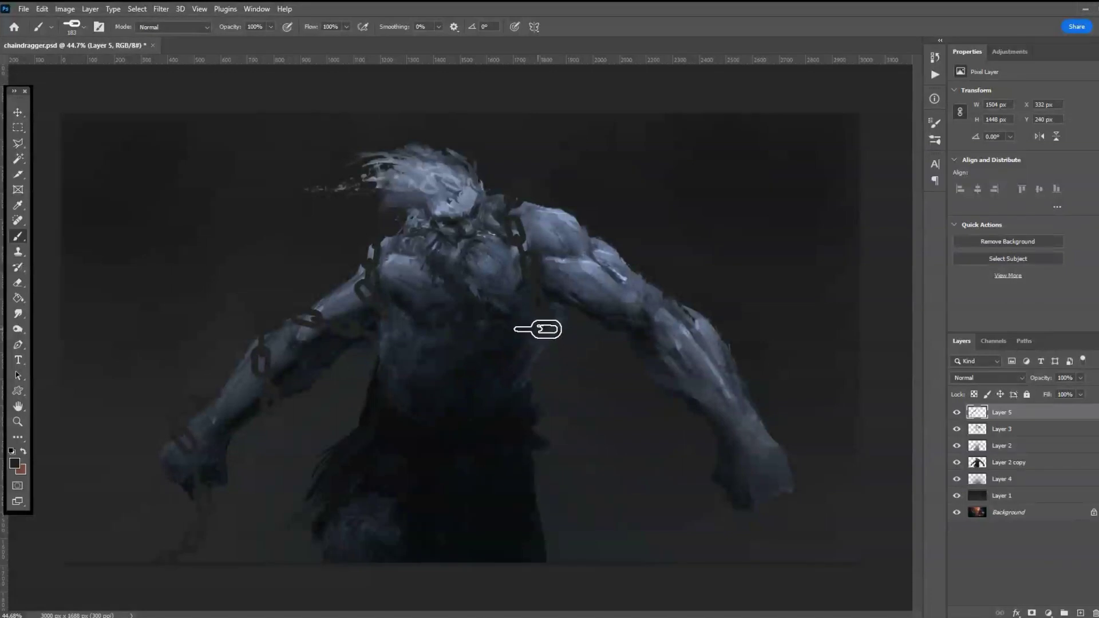
{"action": "left_click_drag", "start_coordinate": [542, 356], "coordinate": [532, 384]}
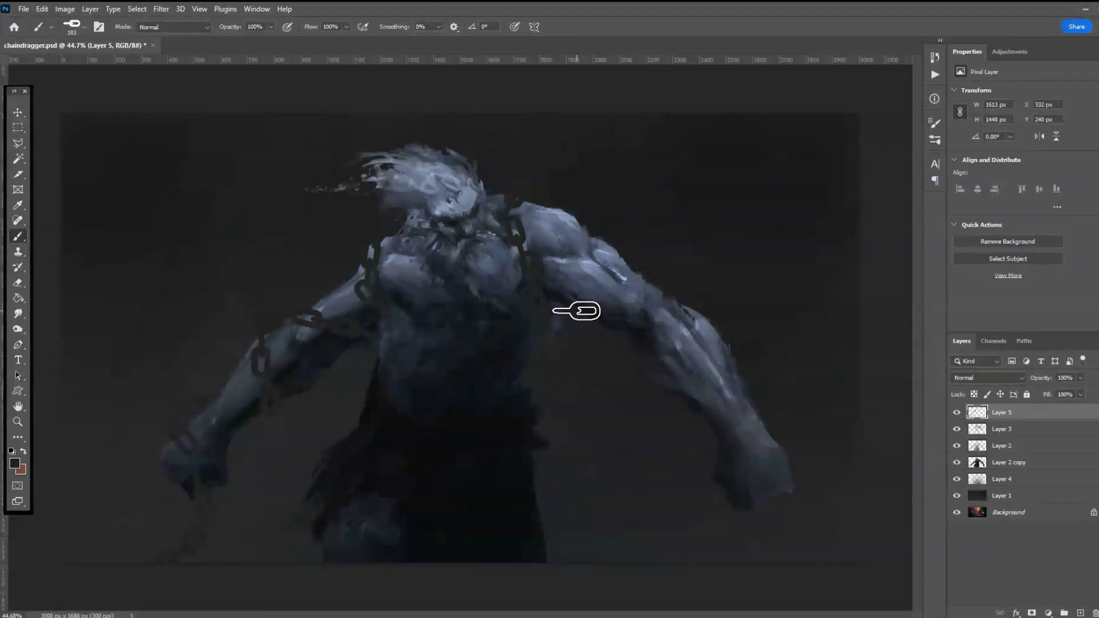
{"action": "left_click_drag", "start_coordinate": [581, 325], "coordinate": [709, 316]}
{"action": "mouse_move", "coordinate": [717, 387]}
{"action": "left_mouse_down"}
{"action": "mouse_move", "coordinate": [692, 415]}
{"action": "mouse_move", "coordinate": [686, 397]}
{"action": "mouse_move", "coordinate": [785, 429]}
{"action": "mouse_move", "coordinate": [780, 451]}
{"action": "left_mouse_up"}
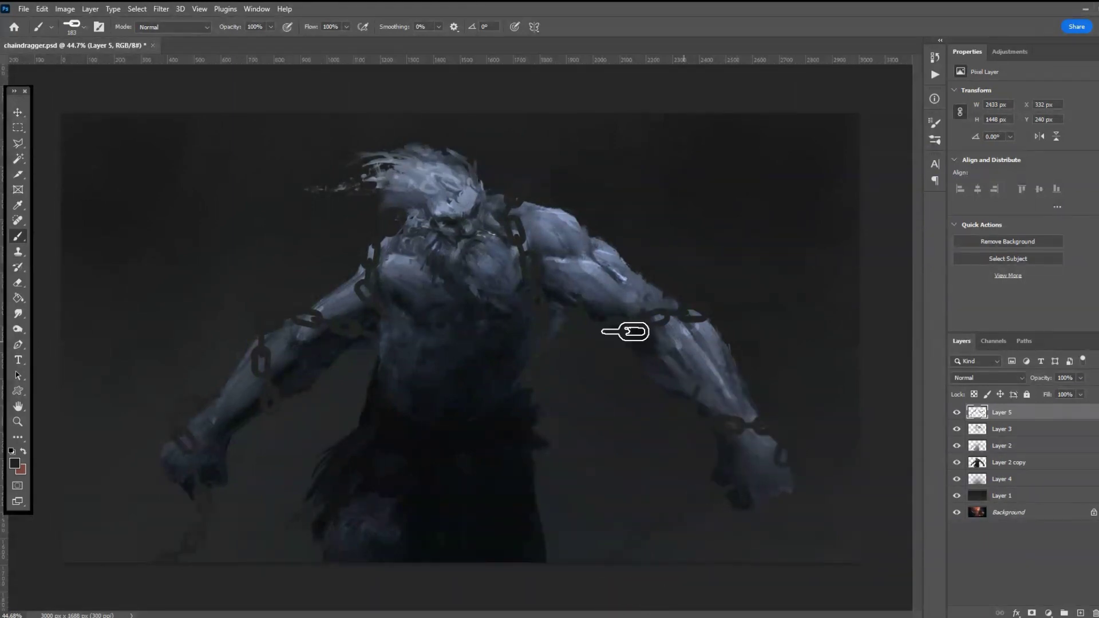
- Burn the chains over the torso and right arm darker with a 177 px brush at Midtones 36%
{"action": "left_click", "coordinate": [16, 330]}
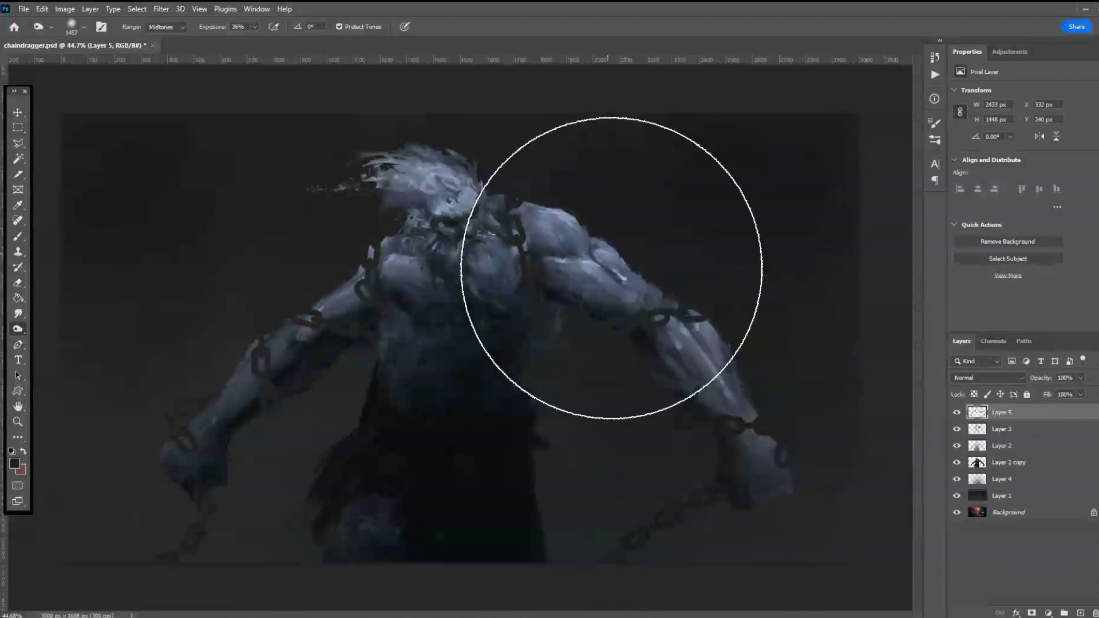
{"action": "left_click", "coordinate": [73, 27]}
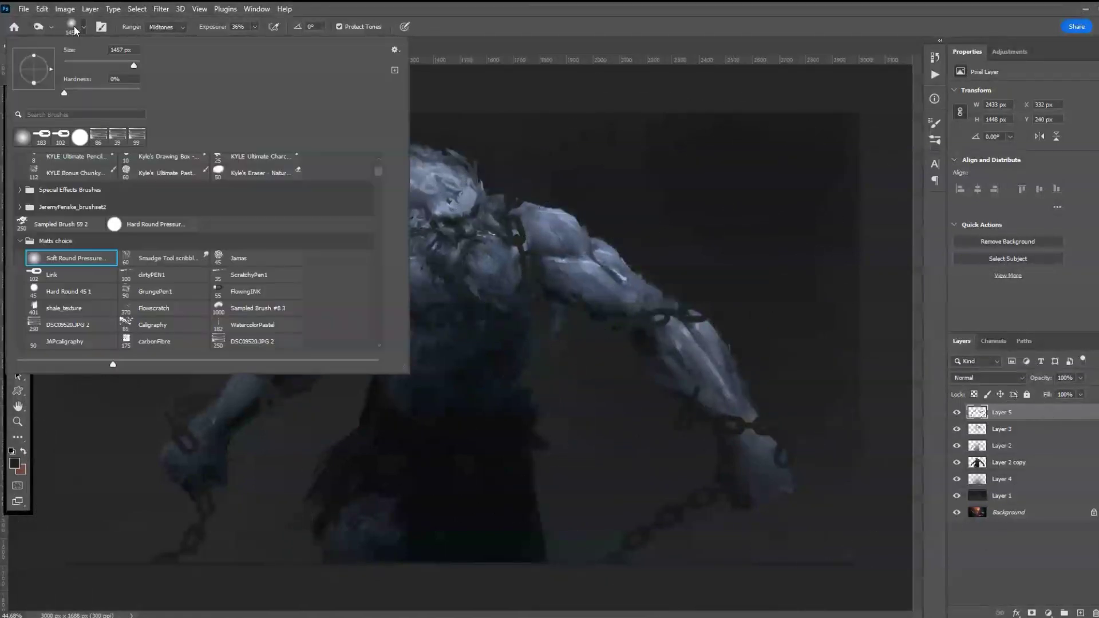
{"action": "left_click", "coordinate": [499, 338]}
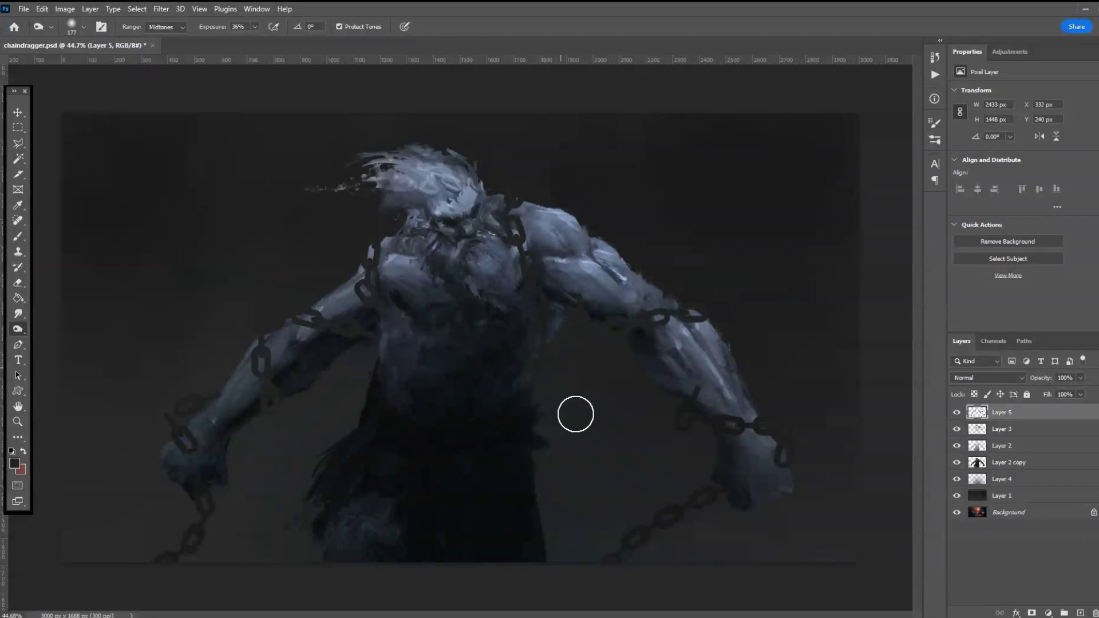
{"action": "mouse_move", "coordinate": [531, 272]}
{"action": "left_mouse_down"}
{"action": "mouse_move", "coordinate": [548, 352]}
{"action": "mouse_move", "coordinate": [546, 227]}
{"action": "mouse_move", "coordinate": [532, 346]}
{"action": "mouse_move", "coordinate": [491, 225]}
{"action": "left_mouse_up"}
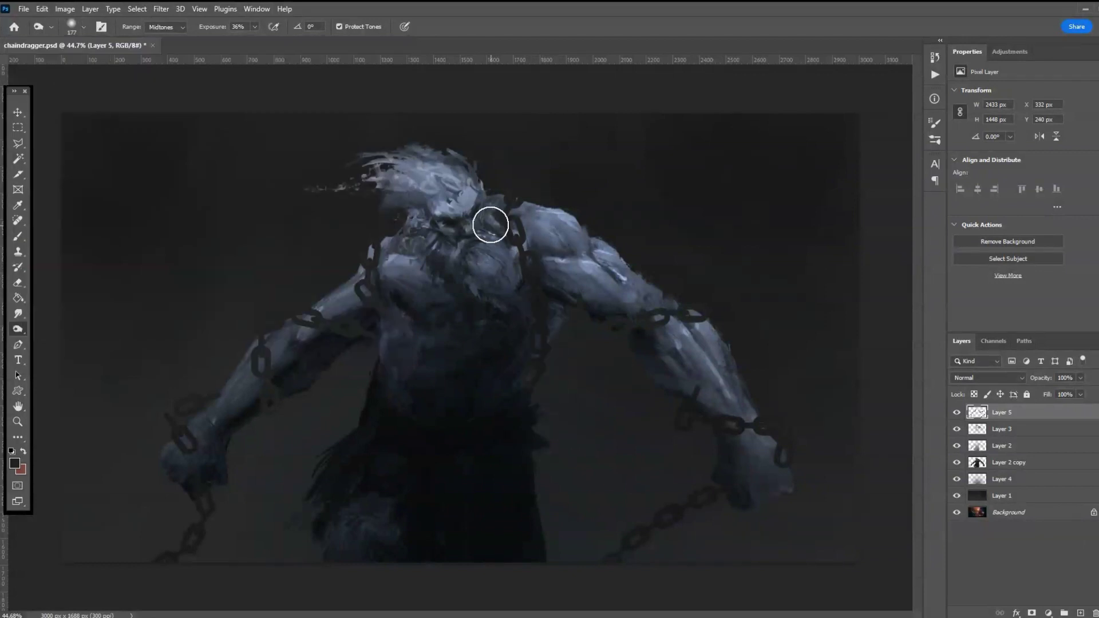
{"action": "mouse_move", "coordinate": [621, 345]}
{"action": "left_mouse_down"}
{"action": "mouse_move", "coordinate": [809, 307]}
{"action": "mouse_move", "coordinate": [551, 336]}
{"action": "mouse_move", "coordinate": [720, 322]}
{"action": "left_mouse_up"}
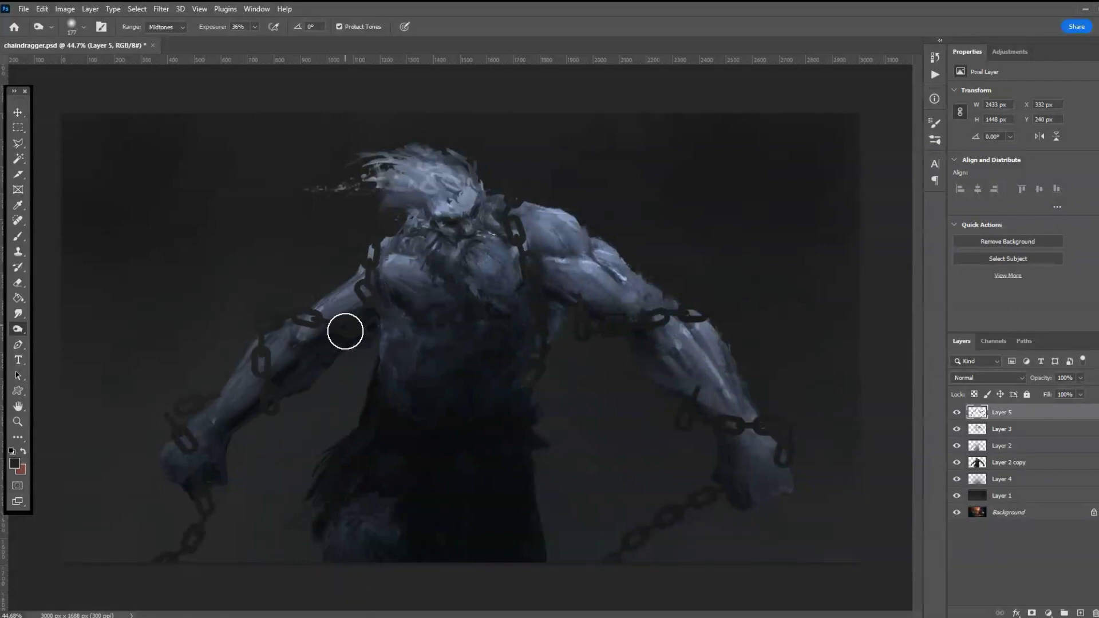
- Smudge the chain link into the right wrist using a Hard Round brush
{"action": "left_click", "coordinate": [18, 313]}
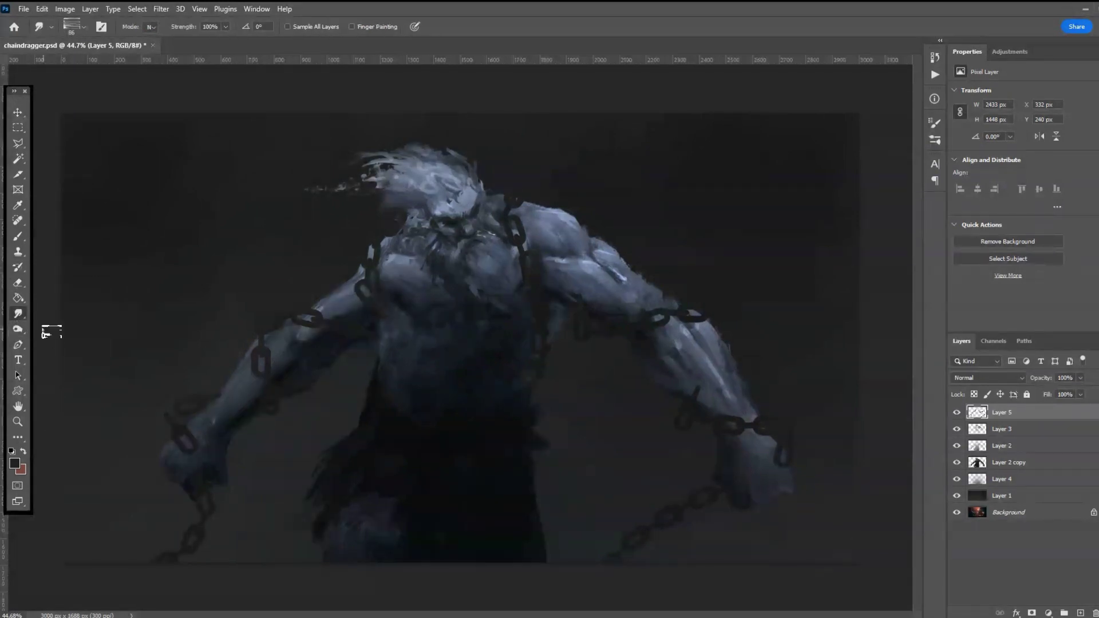
{"action": "left_click", "coordinate": [73, 25]}
{"action": "left_click", "coordinate": [126, 228]}
{"action": "left_click", "coordinate": [505, 22]}
{"action": "left_click_drag", "start_coordinate": [771, 447], "coordinate": [774, 477]}
{"action": "left_click", "coordinate": [16, 330]}
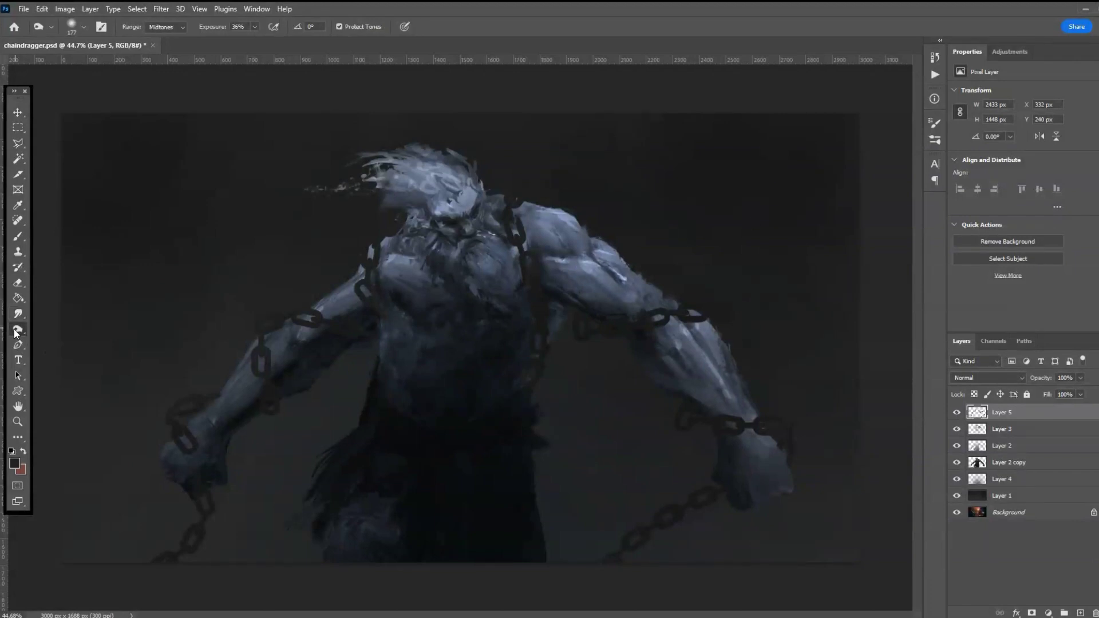
- Dodge the chain links near the neck and over the shoulder at Midtones, 46% exposure
{"action": "left_click_drag", "start_coordinate": [17, 332], "coordinate": [52, 331]}
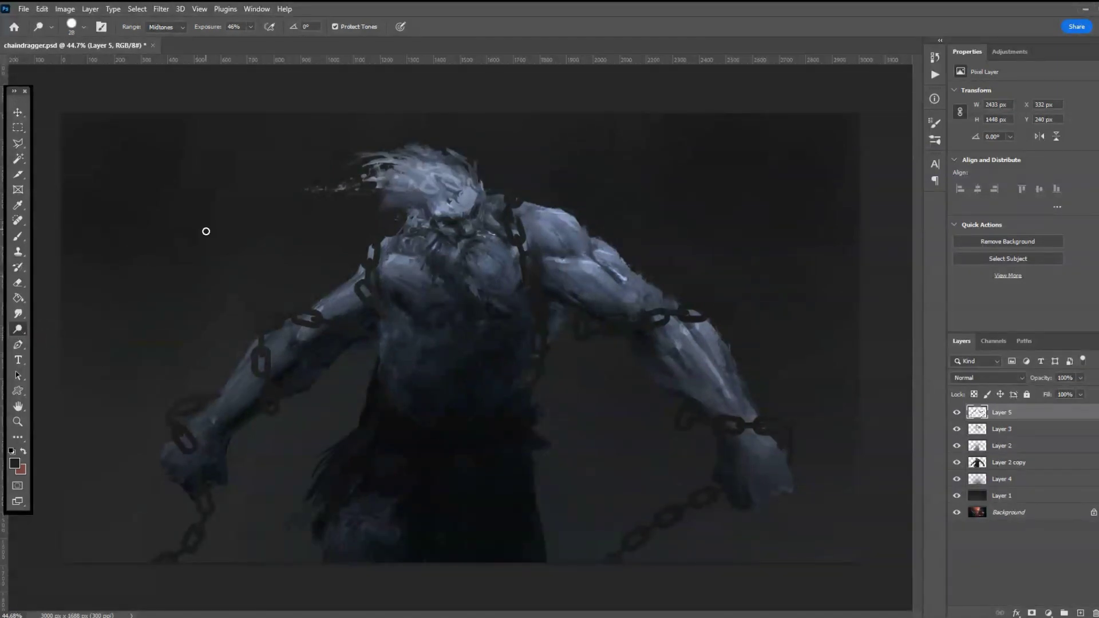
{"action": "scroll", "coordinate": [389, 336], "scroll_direction": "up", "scroll_amount": 4}
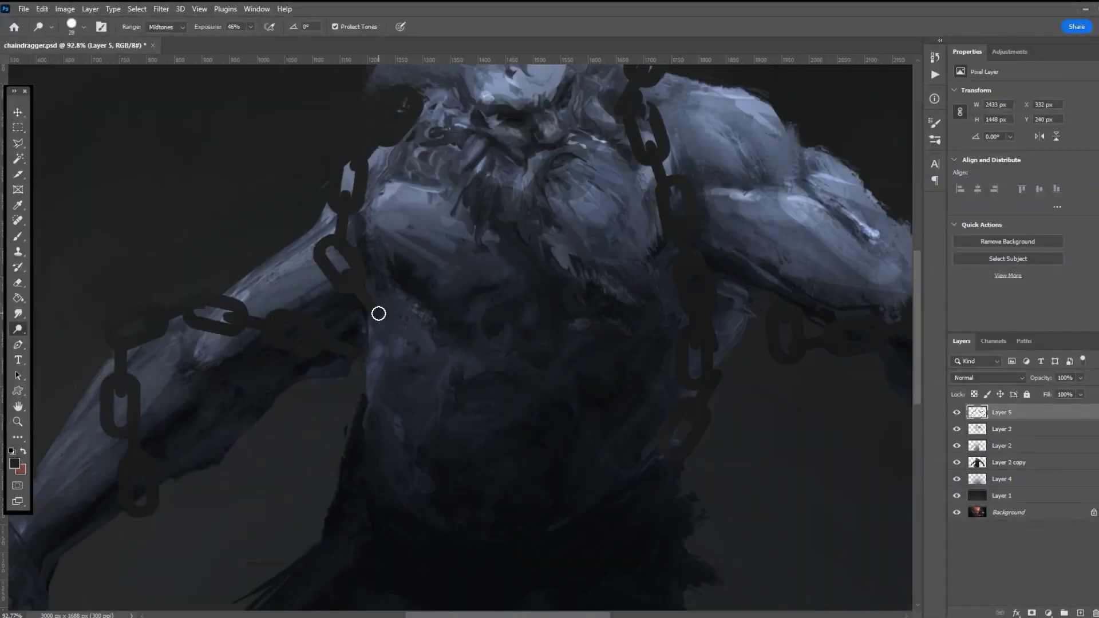
{"action": "mouse_move", "coordinate": [332, 198]}
{"action": "left_mouse_down"}
{"action": "mouse_move", "coordinate": [338, 160]}
{"action": "mouse_move", "coordinate": [385, 130]}
{"action": "mouse_move", "coordinate": [396, 101]}
{"action": "mouse_move", "coordinate": [363, 128]}
{"action": "left_mouse_up"}
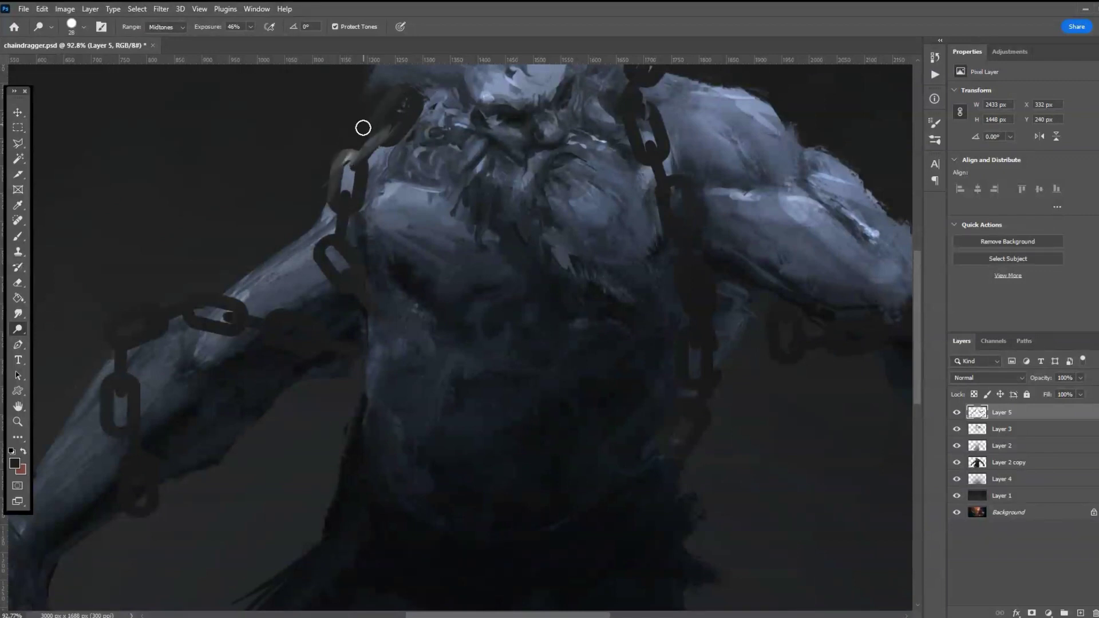
{"action": "mouse_move", "coordinate": [409, 85]}
{"action": "left_mouse_down"}
{"action": "mouse_move", "coordinate": [381, 96]}
{"action": "mouse_move", "coordinate": [331, 172]}
{"action": "left_mouse_up"}
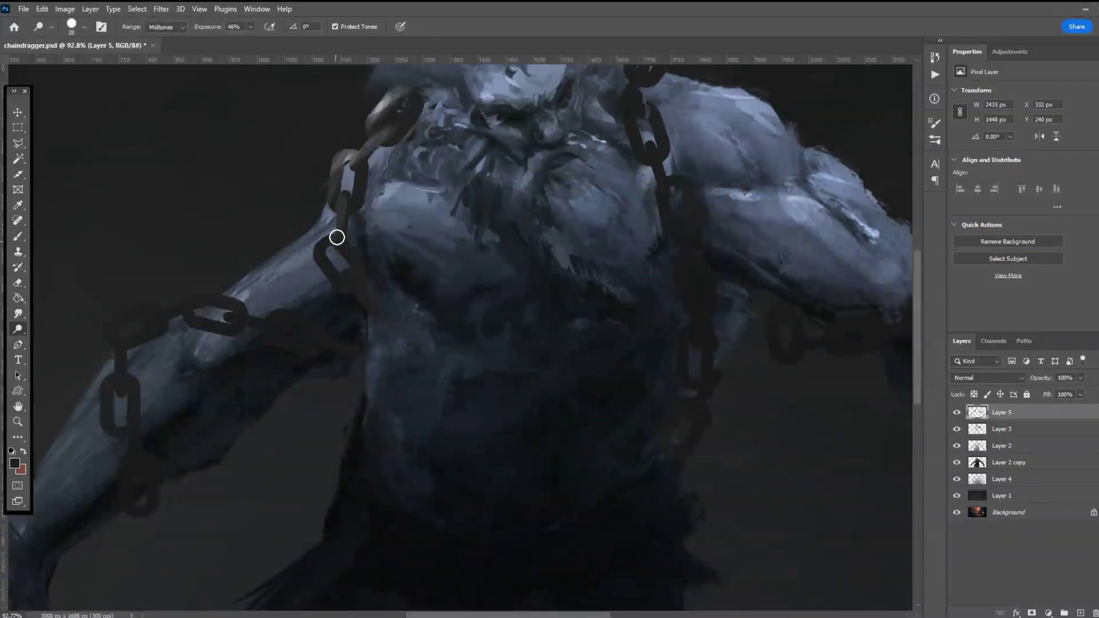
{"action": "mouse_move", "coordinate": [324, 241]}
{"action": "left_mouse_down"}
{"action": "mouse_move", "coordinate": [314, 258]}
{"action": "mouse_move", "coordinate": [319, 238]}
{"action": "mouse_move", "coordinate": [332, 237]}
{"action": "left_mouse_up"}
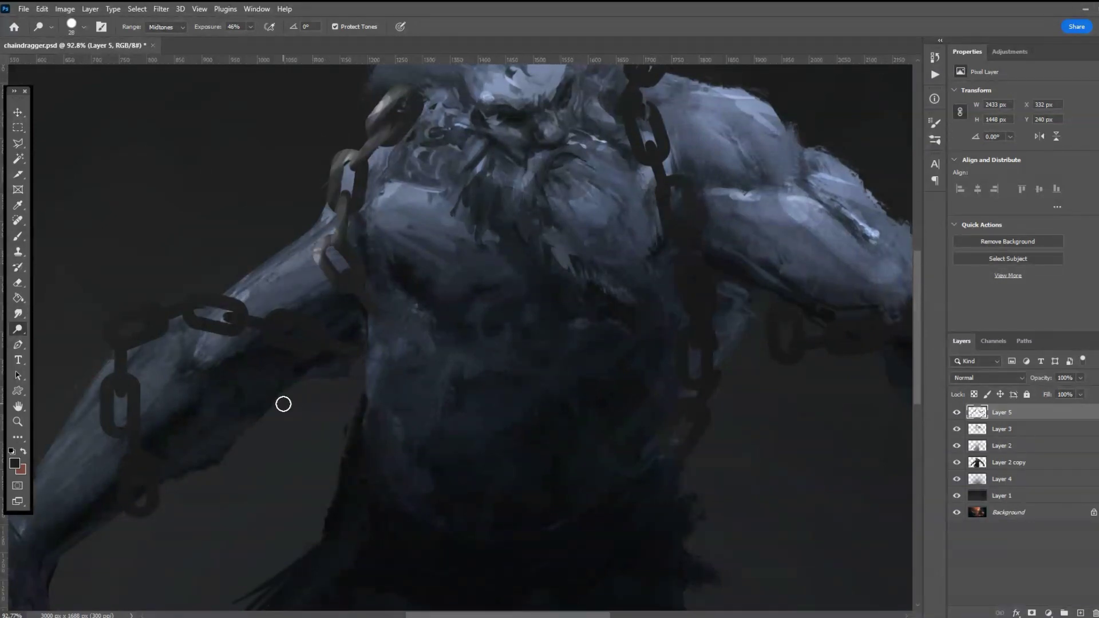
{"action": "scroll", "coordinate": [515, 306], "scroll_direction": "down", "scroll_amount": 8}
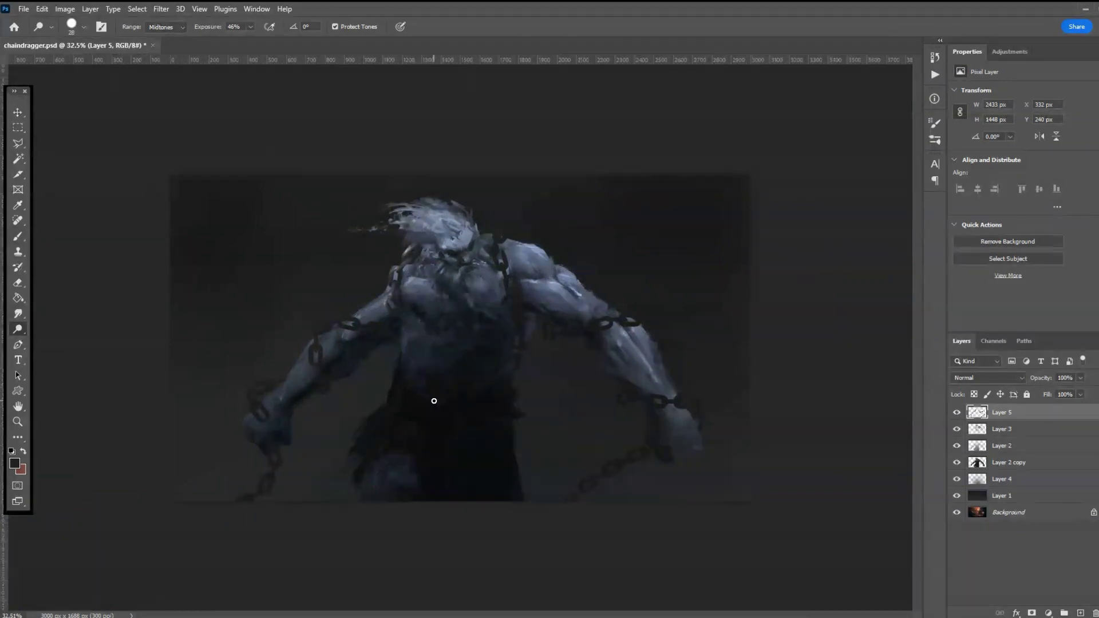
{"action": "scroll", "coordinate": [315, 359], "scroll_direction": "up", "scroll_amount": 4}
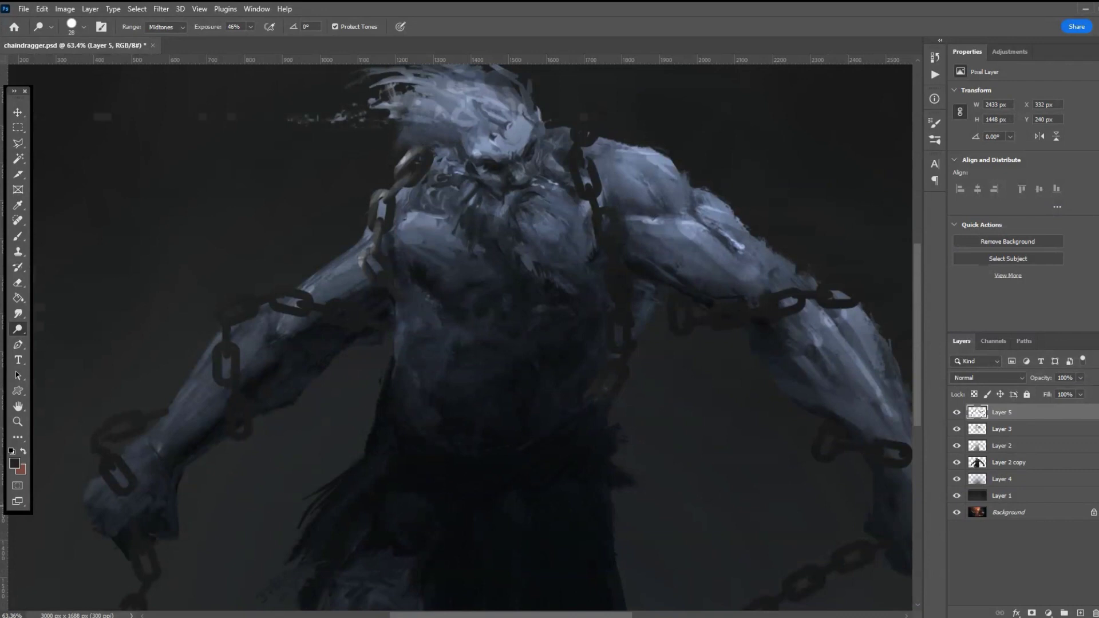
{"action": "scroll", "coordinate": [497, 415], "scroll_direction": "up", "scroll_amount": 3}
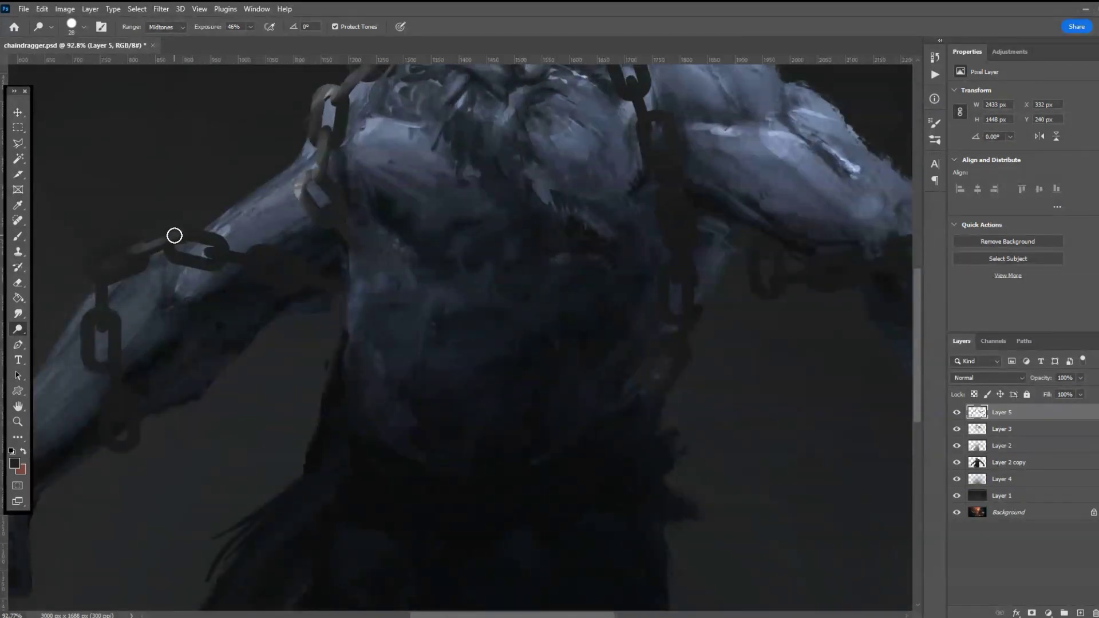
- Highlight the shoulder chain's upper edge and the chain links down and across the left arm
{"action": "mouse_move", "coordinate": [169, 231]}
{"action": "left_mouse_down"}
{"action": "mouse_move", "coordinate": [220, 235]}
{"action": "mouse_move", "coordinate": [198, 233]}
{"action": "mouse_move", "coordinate": [219, 237]}
{"action": "mouse_move", "coordinate": [221, 256]}
{"action": "mouse_move", "coordinate": [203, 254]}
{"action": "mouse_move", "coordinate": [315, 265]}
{"action": "mouse_move", "coordinate": [241, 249]}
{"action": "mouse_move", "coordinate": [306, 242]}
{"action": "mouse_move", "coordinate": [300, 289]}
{"action": "left_mouse_up"}
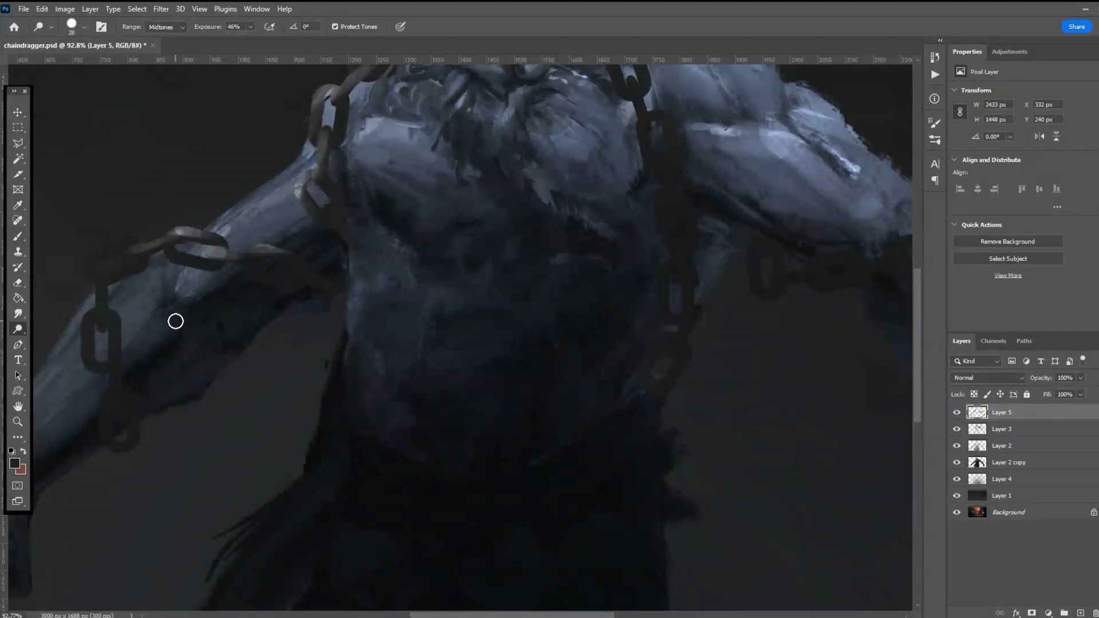
{"action": "mouse_move", "coordinate": [91, 256]}
{"action": "left_mouse_down"}
{"action": "mouse_move", "coordinate": [136, 237]}
{"action": "mouse_move", "coordinate": [56, 267]}
{"action": "mouse_move", "coordinate": [98, 298]}
{"action": "mouse_move", "coordinate": [102, 271]}
{"action": "mouse_move", "coordinate": [82, 343]}
{"action": "left_mouse_up"}
{"action": "left_click_drag", "start_coordinate": [107, 280], "coordinate": [94, 348]}
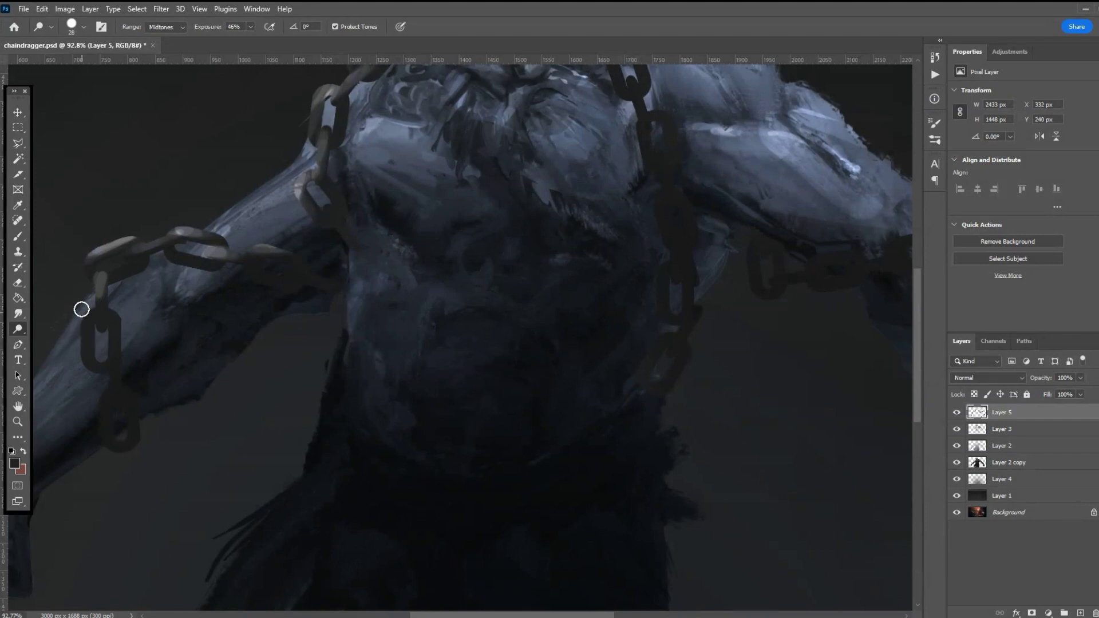
{"action": "left_click_drag", "start_coordinate": [87, 309], "coordinate": [77, 378]}
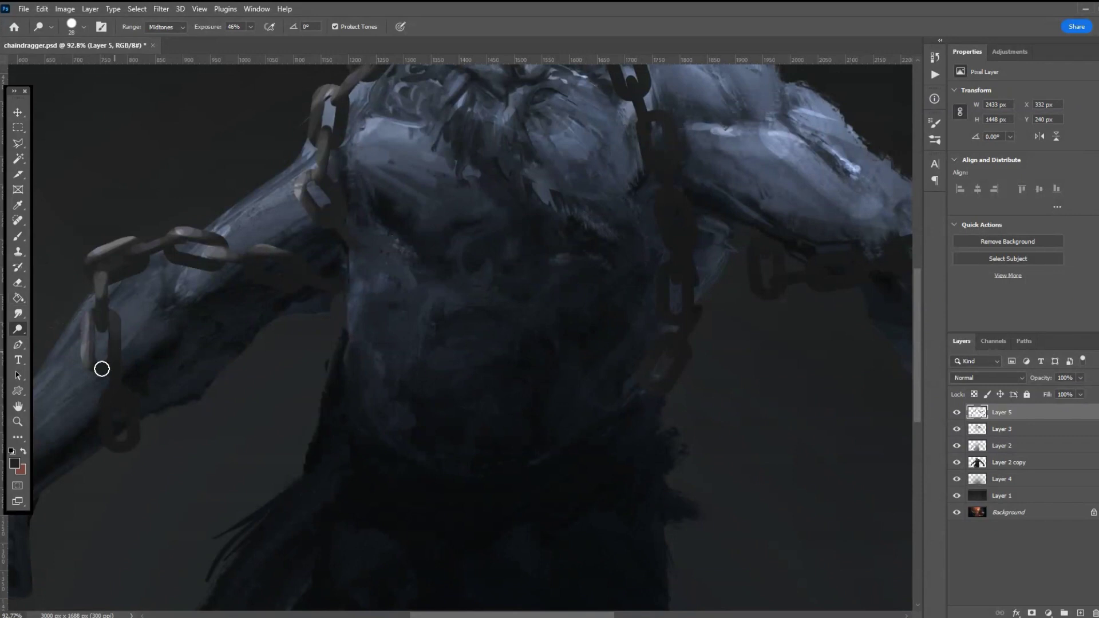
{"action": "mouse_move", "coordinate": [86, 267]}
{"action": "left_mouse_down"}
{"action": "mouse_move", "coordinate": [199, 204]}
{"action": "mouse_move", "coordinate": [174, 228]}
{"action": "left_mouse_up"}
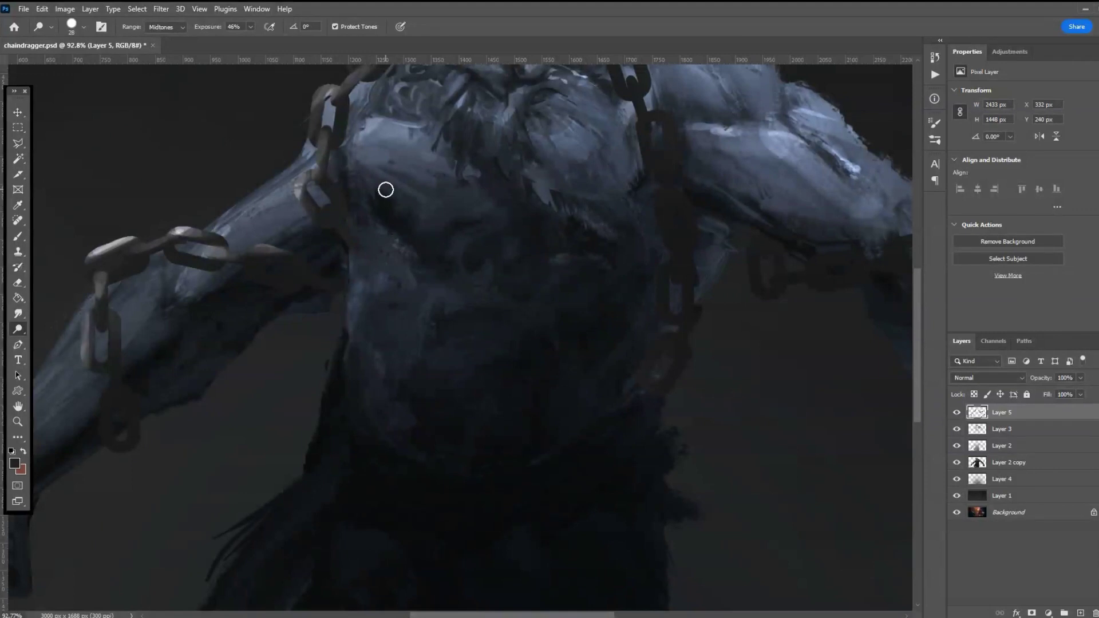
{"action": "scroll", "coordinate": [376, 224], "scroll_direction": "down", "scroll_amount": 5}
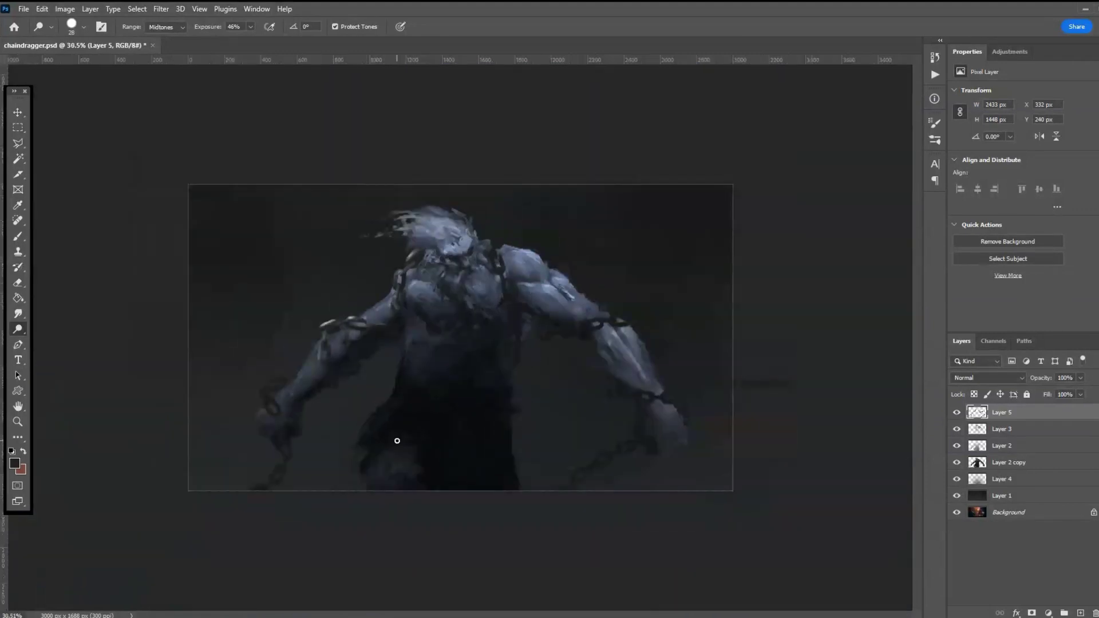
{"action": "scroll", "coordinate": [289, 496], "scroll_direction": "up", "scroll_amount": 3}
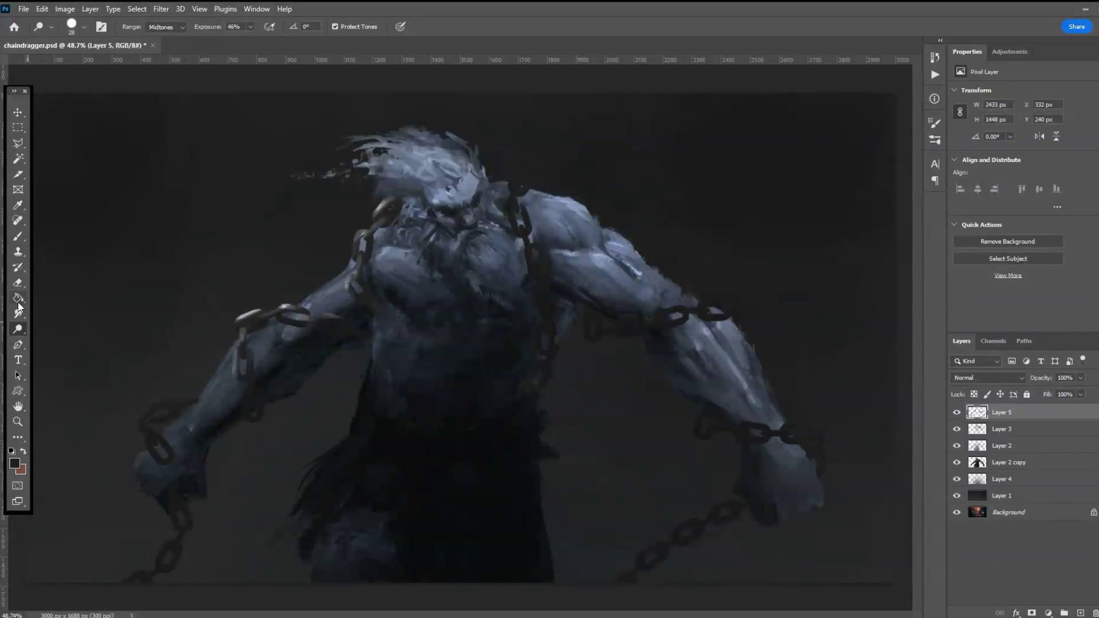
- Dodge the chain links above the right shoulder, across the elbow and at the wrist with an 88 px brush
{"action": "left_click", "coordinate": [18, 283]}
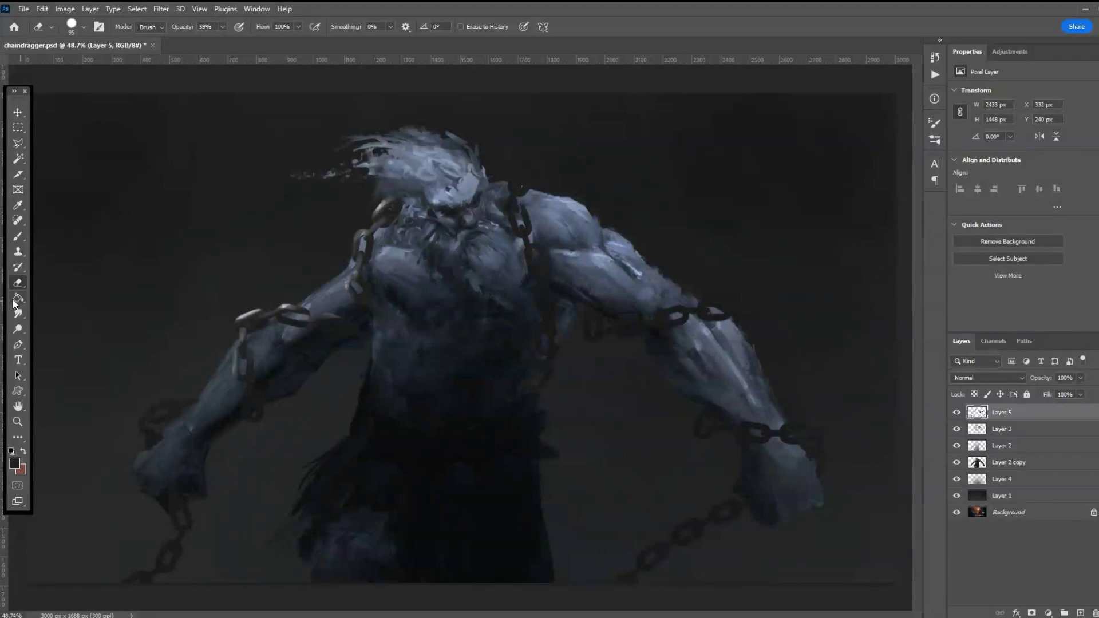
{"action": "left_click", "coordinate": [21, 330]}
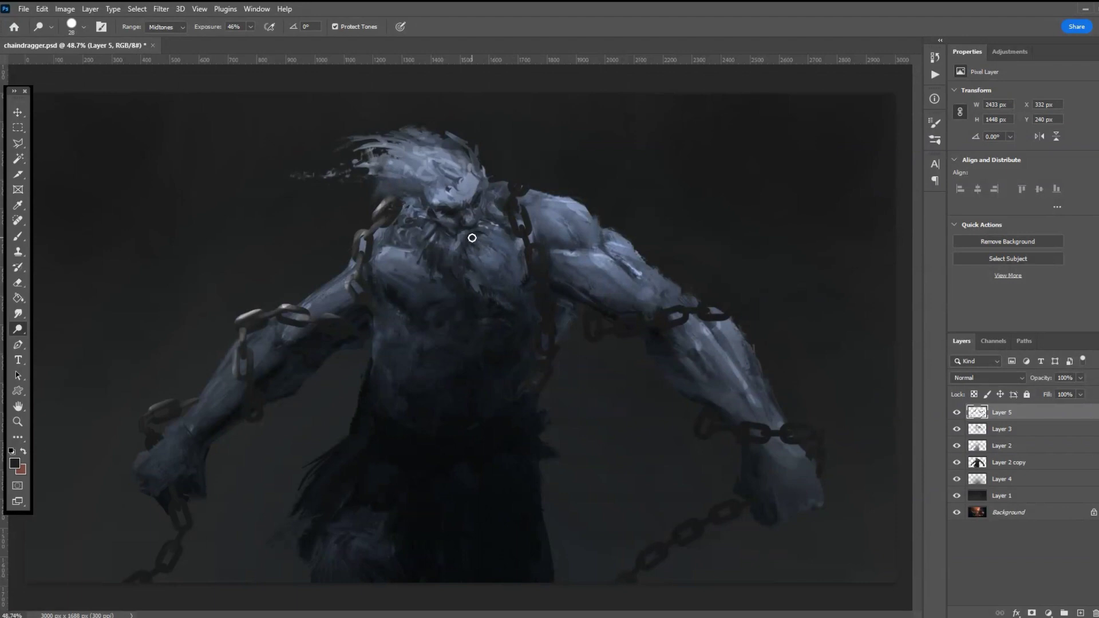
{"action": "left_click", "coordinate": [84, 28]}
{"action": "left_click_drag", "start_coordinate": [95, 67], "coordinate": [101, 67]}
{"action": "left_click", "coordinate": [538, 165]}
{"action": "mouse_move", "coordinate": [526, 172]}
{"action": "left_mouse_down"}
{"action": "mouse_move", "coordinate": [483, 176]}
{"action": "mouse_move", "coordinate": [555, 151]}
{"action": "mouse_move", "coordinate": [706, 174]}
{"action": "mouse_move", "coordinate": [591, 206]}
{"action": "mouse_move", "coordinate": [624, 166]}
{"action": "mouse_move", "coordinate": [545, 266]}
{"action": "mouse_move", "coordinate": [511, 195]}
{"action": "mouse_move", "coordinate": [523, 248]}
{"action": "left_mouse_up"}
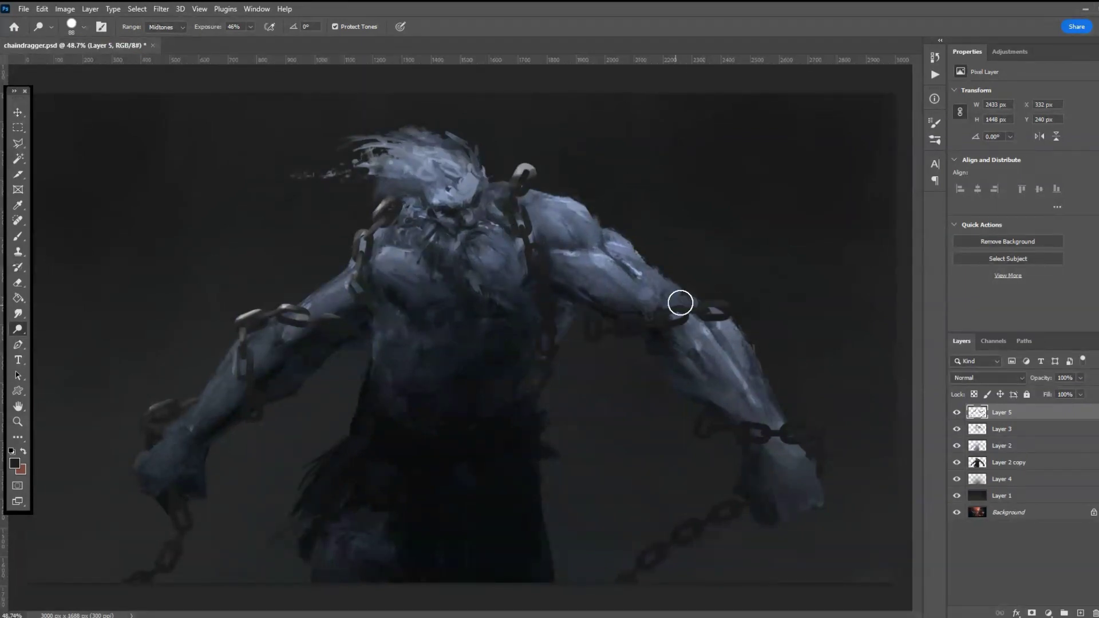
{"action": "left_click_drag", "start_coordinate": [668, 309], "coordinate": [727, 309]}
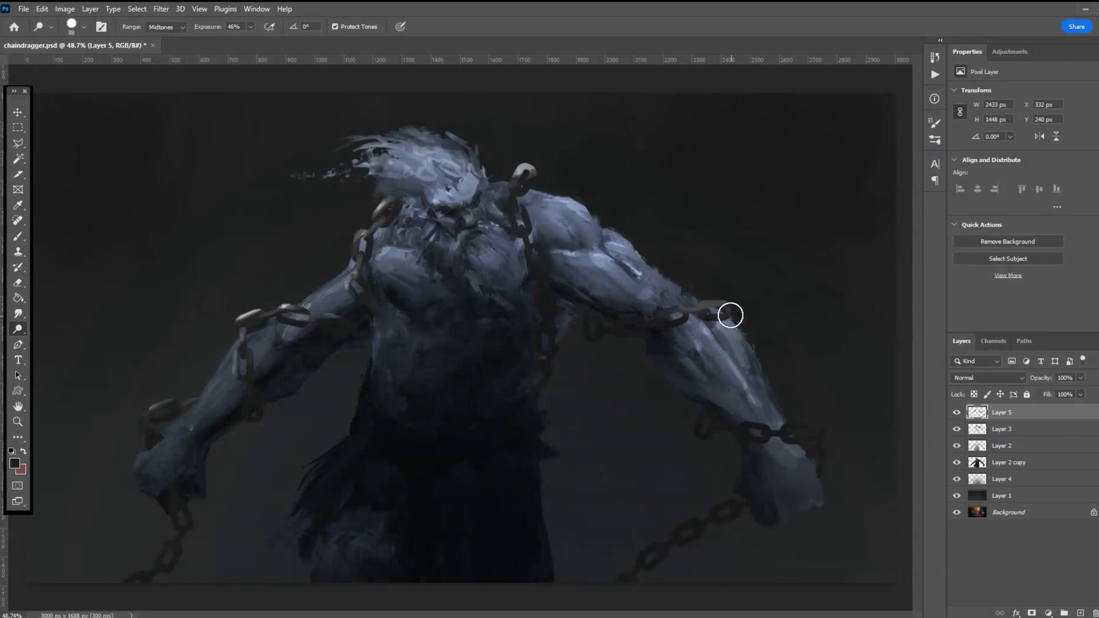
{"action": "mouse_move", "coordinate": [773, 424]}
{"action": "left_mouse_down"}
{"action": "mouse_move", "coordinate": [832, 440]}
{"action": "mouse_move", "coordinate": [891, 509]}
{"action": "mouse_move", "coordinate": [847, 445]}
{"action": "mouse_move", "coordinate": [853, 481]}
{"action": "mouse_move", "coordinate": [808, 434]}
{"action": "left_mouse_up"}
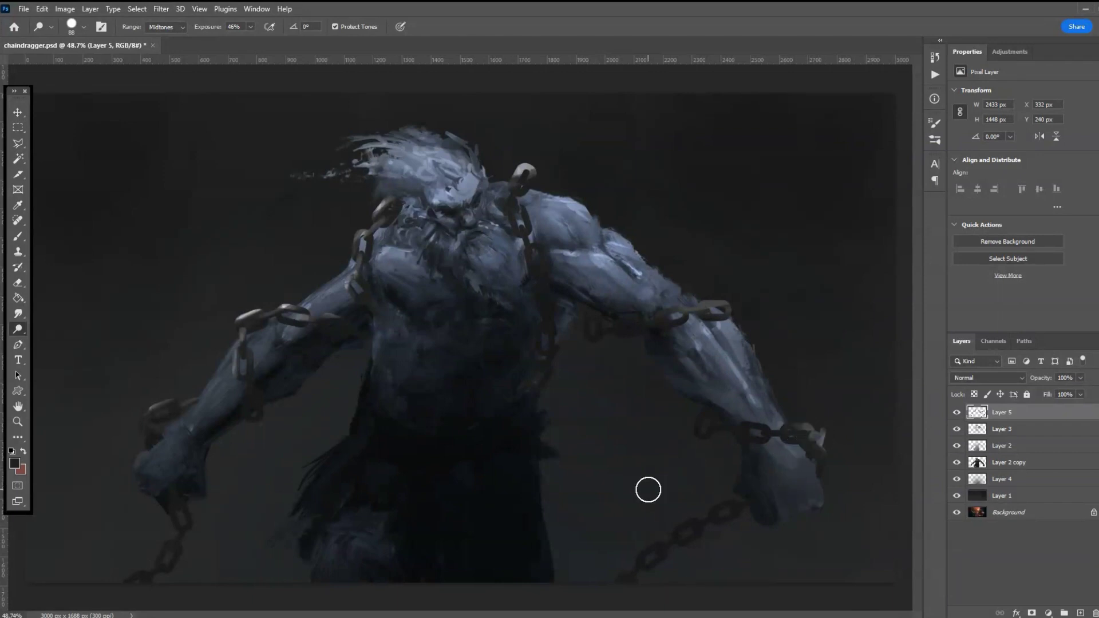
{"action": "scroll", "coordinate": [506, 314], "scroll_direction": "down", "scroll_amount": 5}
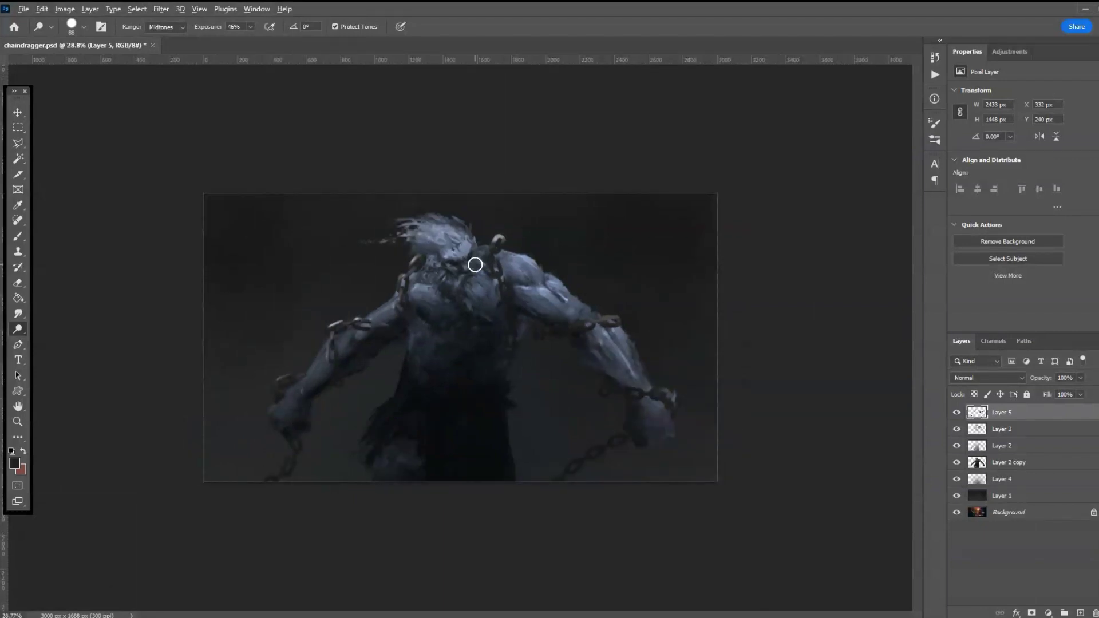
{"action": "scroll", "coordinate": [481, 220], "scroll_direction": "up", "scroll_amount": 3}
- Smudge the chain links near the shoulder and neck into softer, faded shapes
{"action": "left_click", "coordinate": [18, 314]}
{"action": "mouse_move", "coordinate": [556, 107]}
{"action": "left_mouse_down"}
{"action": "mouse_move", "coordinate": [531, 138]}
{"action": "mouse_move", "coordinate": [566, 120]}
{"action": "mouse_move", "coordinate": [585, 138]}
{"action": "mouse_move", "coordinate": [546, 141]}
{"action": "mouse_move", "coordinate": [563, 159]}
{"action": "mouse_move", "coordinate": [572, 156]}
{"action": "mouse_move", "coordinate": [559, 124]}
{"action": "mouse_move", "coordinate": [582, 153]}
{"action": "left_mouse_up"}
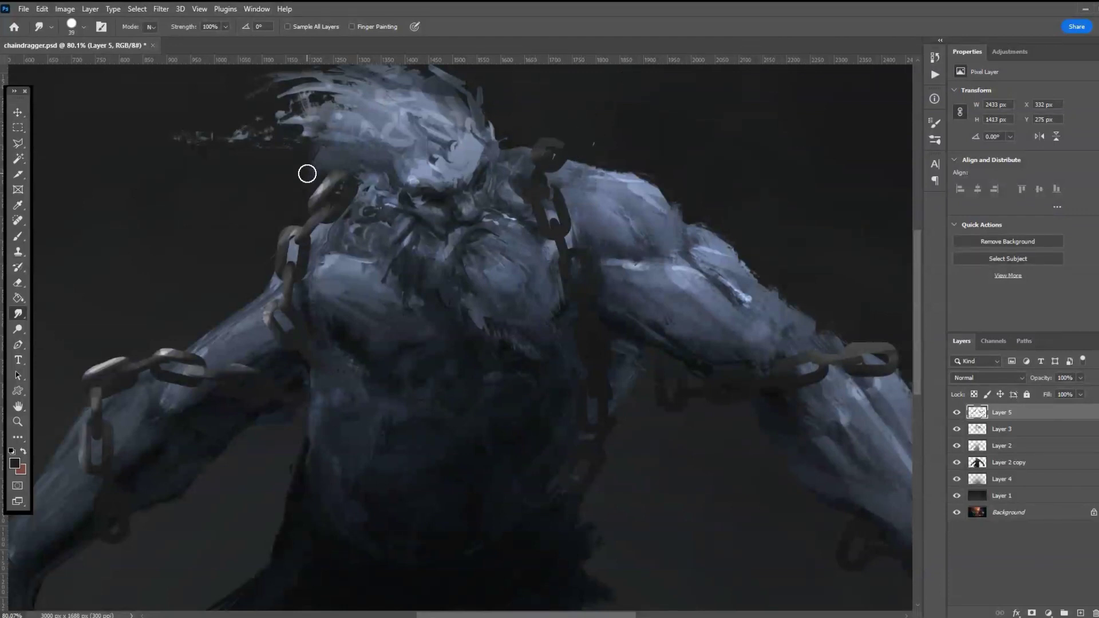
{"action": "mouse_move", "coordinate": [306, 192]}
{"action": "left_mouse_down"}
{"action": "mouse_move", "coordinate": [350, 195]}
{"action": "mouse_move", "coordinate": [362, 182]}
{"action": "mouse_move", "coordinate": [322, 243]}
{"action": "mouse_move", "coordinate": [345, 226]}
{"action": "mouse_move", "coordinate": [344, 194]}
{"action": "mouse_move", "coordinate": [312, 188]}
{"action": "mouse_move", "coordinate": [354, 194]}
{"action": "mouse_move", "coordinate": [307, 182]}
{"action": "mouse_move", "coordinate": [337, 184]}
{"action": "left_mouse_up"}
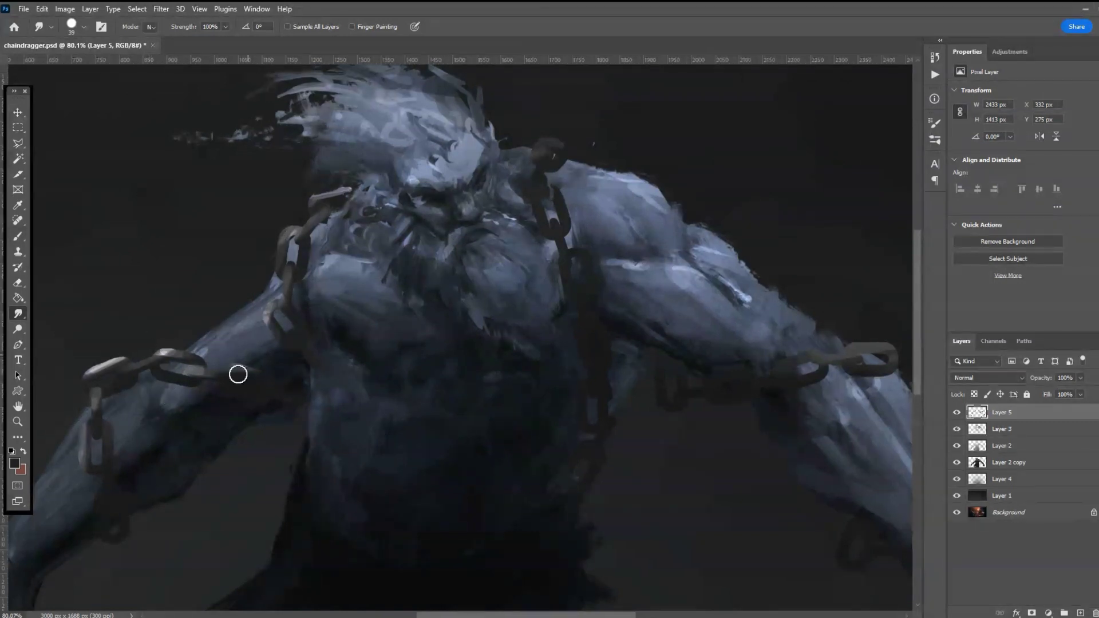
- Burn the forearm darker beneath the left chain
{"action": "right_click", "coordinate": [17, 336]}
{"action": "left_click", "coordinate": [81, 332]}
{"action": "mouse_move", "coordinate": [301, 385]}
{"action": "left_mouse_down"}
{"action": "mouse_move", "coordinate": [258, 415]}
{"action": "mouse_move", "coordinate": [255, 391]}
{"action": "mouse_move", "coordinate": [235, 425]}
{"action": "left_mouse_up"}
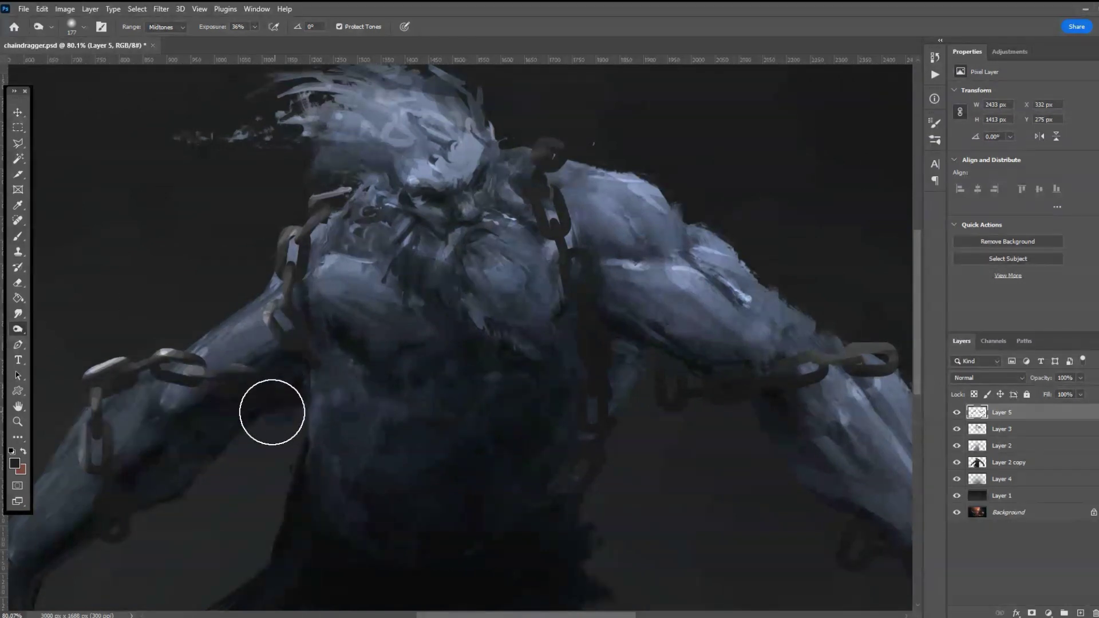
{"action": "left_click", "coordinate": [84, 27]}
- Burn along the chains with a 17 px Hard Round Pressure brush, then zoom out to review the painting
{"action": "left_click", "coordinate": [131, 226]}
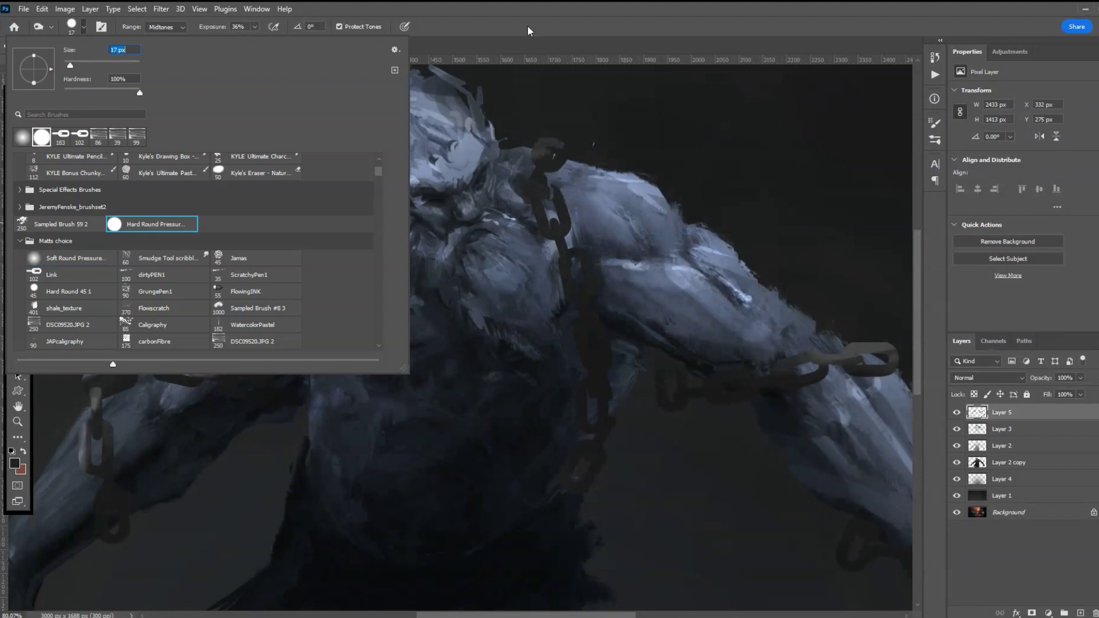
{"action": "left_click", "coordinate": [528, 27]}
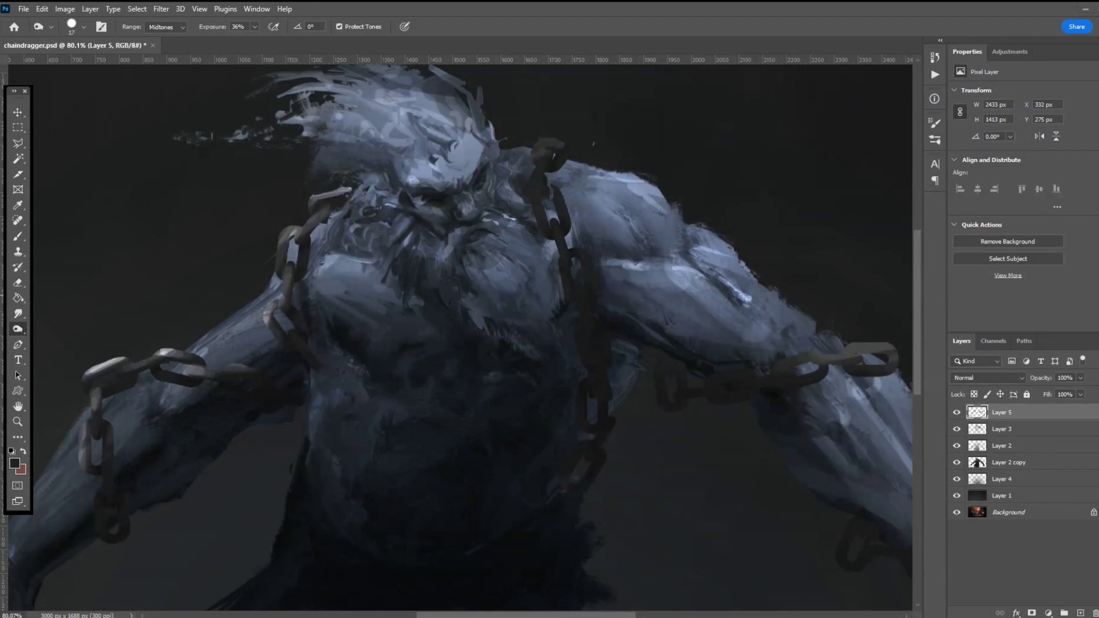
{"action": "scroll", "coordinate": [647, 230], "scroll_direction": "down", "scroll_amount": 5}
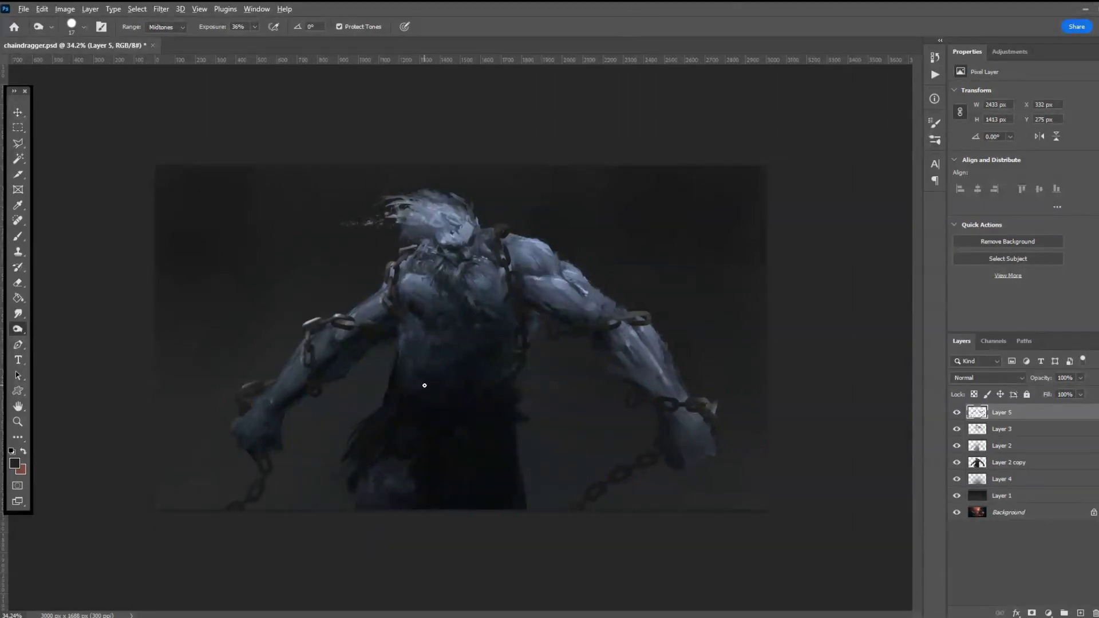
{"action": "scroll", "coordinate": [421, 395], "scroll_direction": "down", "scroll_amount": 3}
{"action": "scroll", "coordinate": [379, 487], "scroll_direction": "up", "scroll_amount": 3}
{"action": "scroll", "coordinate": [354, 466], "scroll_direction": "up", "scroll_amount": 4}
{"action": "scroll", "coordinate": [321, 446], "scroll_direction": "down", "scroll_amount": 3}
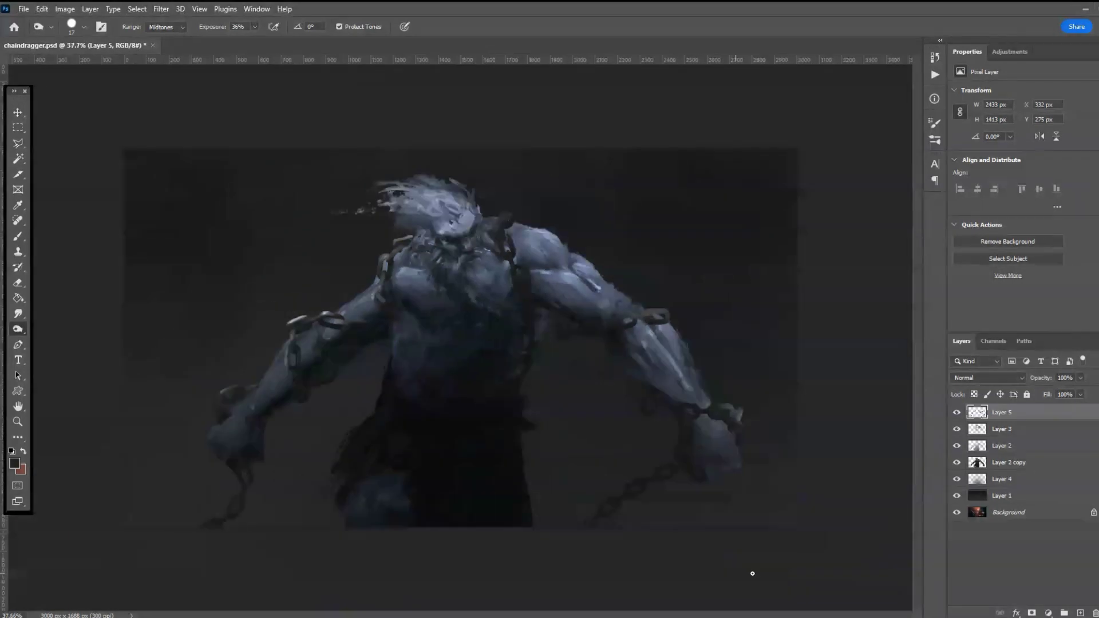
- Add a Multiply-mode Layer 6 above Layer 3 and set the foreground colour to grey 5f5f60
{"action": "left_click", "coordinate": [1001, 433]}
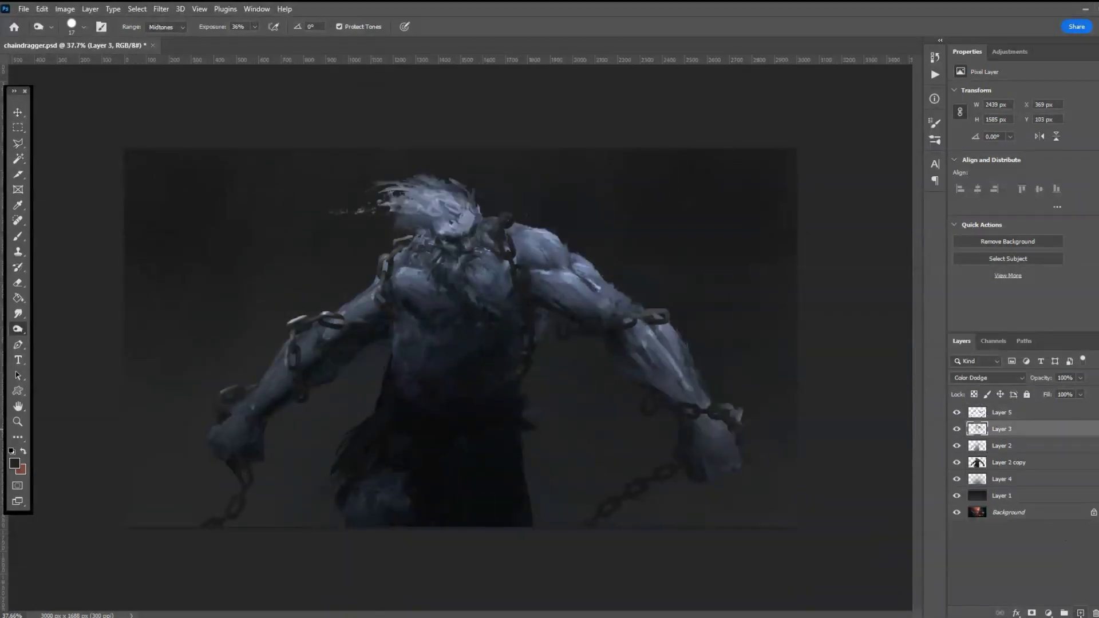
{"action": "left_click", "coordinate": [1080, 613]}
{"action": "left_click", "coordinate": [978, 379]}
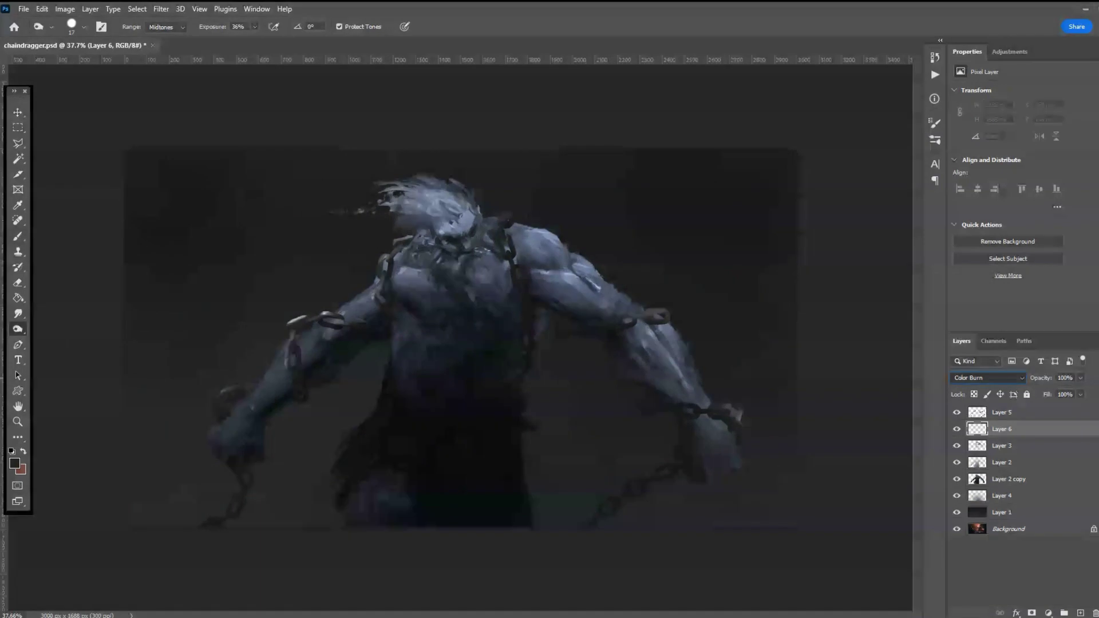
{"action": "left_click", "coordinate": [973, 425]}
{"action": "left_click", "coordinate": [14, 464]}
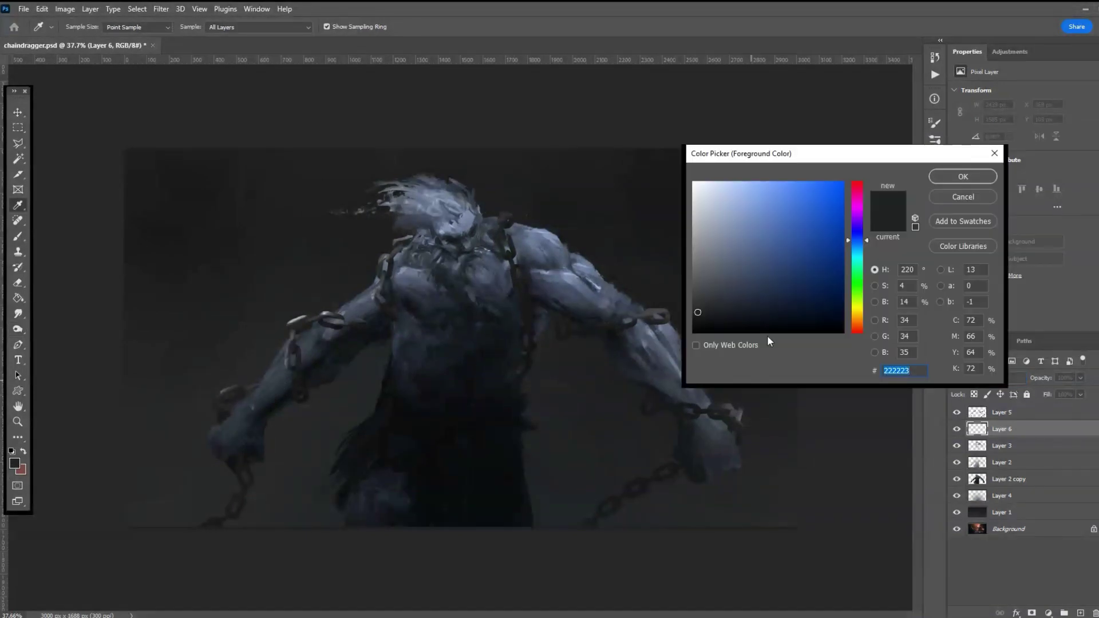
{"action": "left_click", "coordinate": [694, 275]}
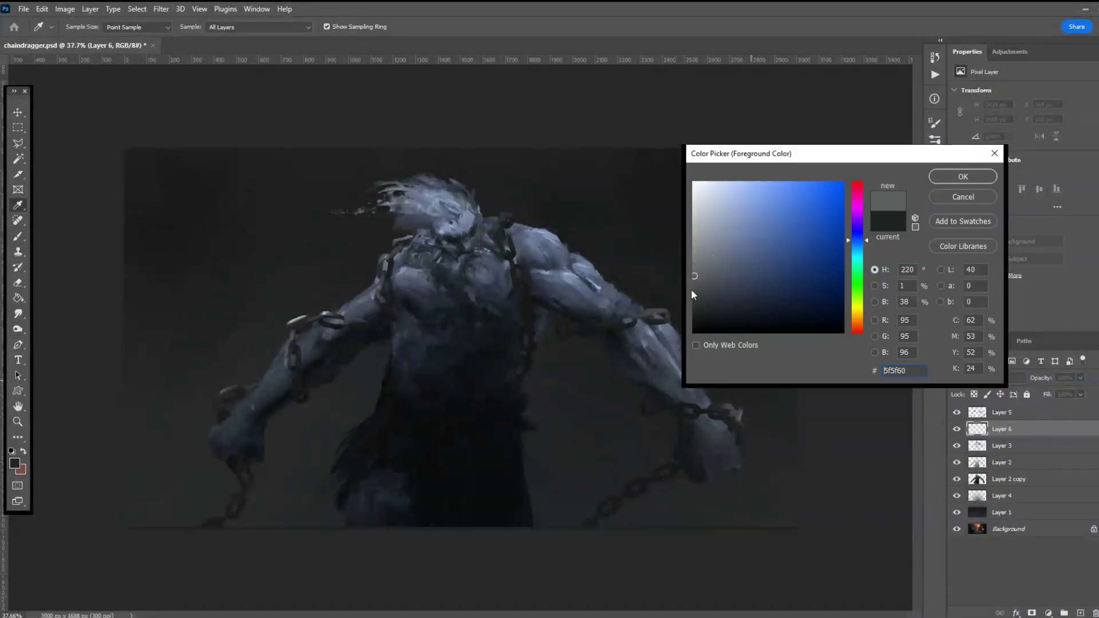
{"action": "left_click", "coordinate": [963, 176]}
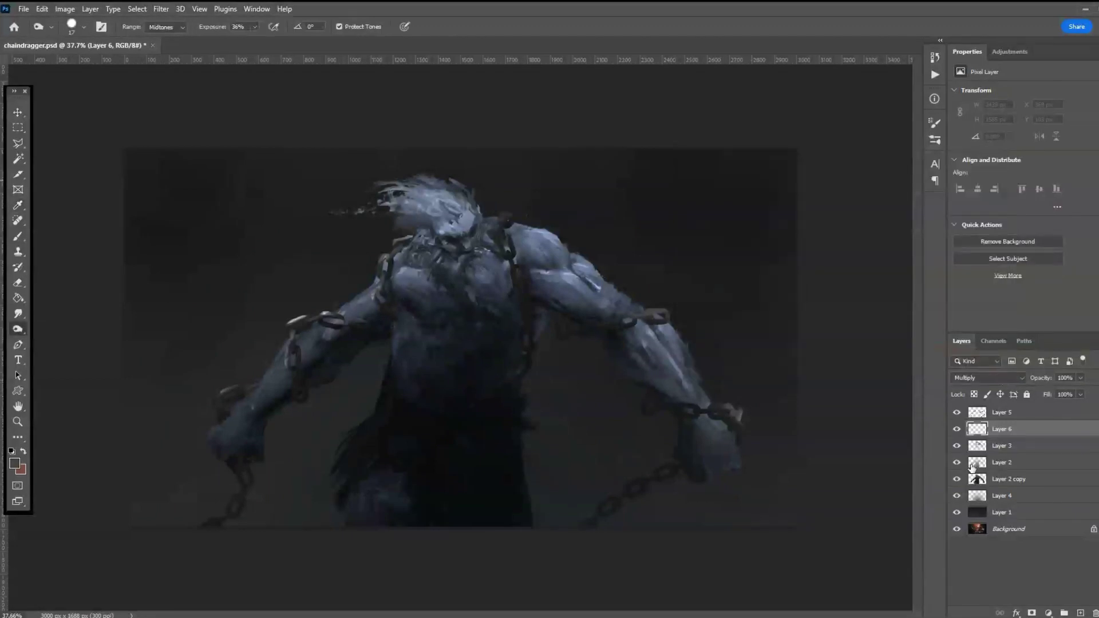
- Load the figure's selection and size the Link chain brush down to 124 px
{"action": "left_click", "coordinate": [977, 479], "text": "ctrl"}
{"action": "scroll", "coordinate": [431, 447], "scroll_direction": "up", "scroll_amount": 3}
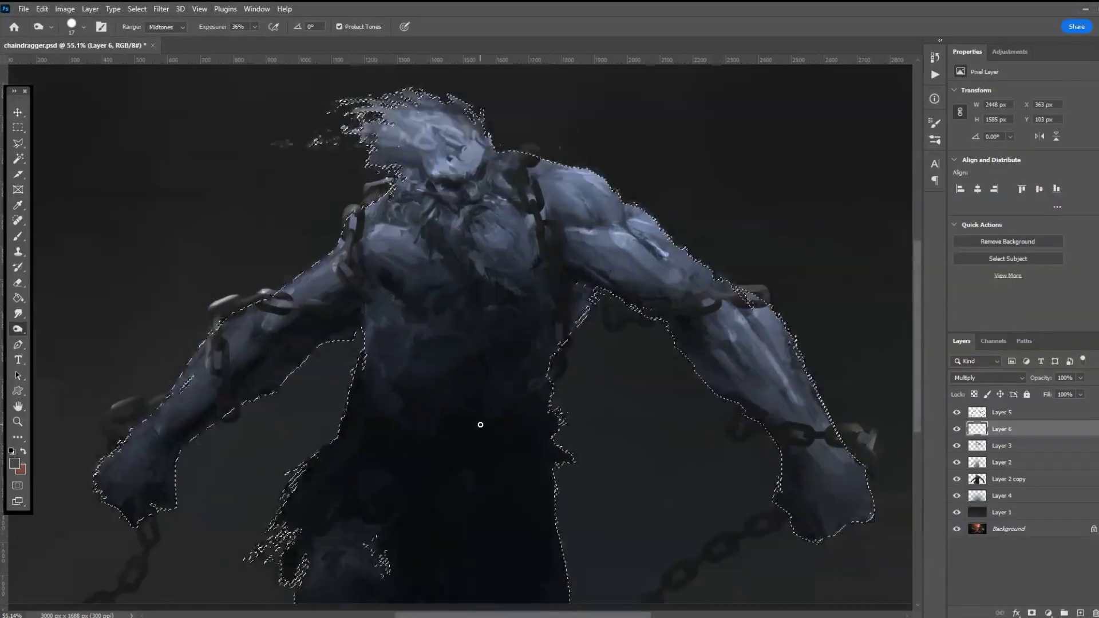
{"action": "left_click", "coordinate": [83, 27]}
{"action": "left_click_drag", "start_coordinate": [70, 66], "coordinate": [73, 66]}
{"action": "left_click", "coordinate": [502, 25]}
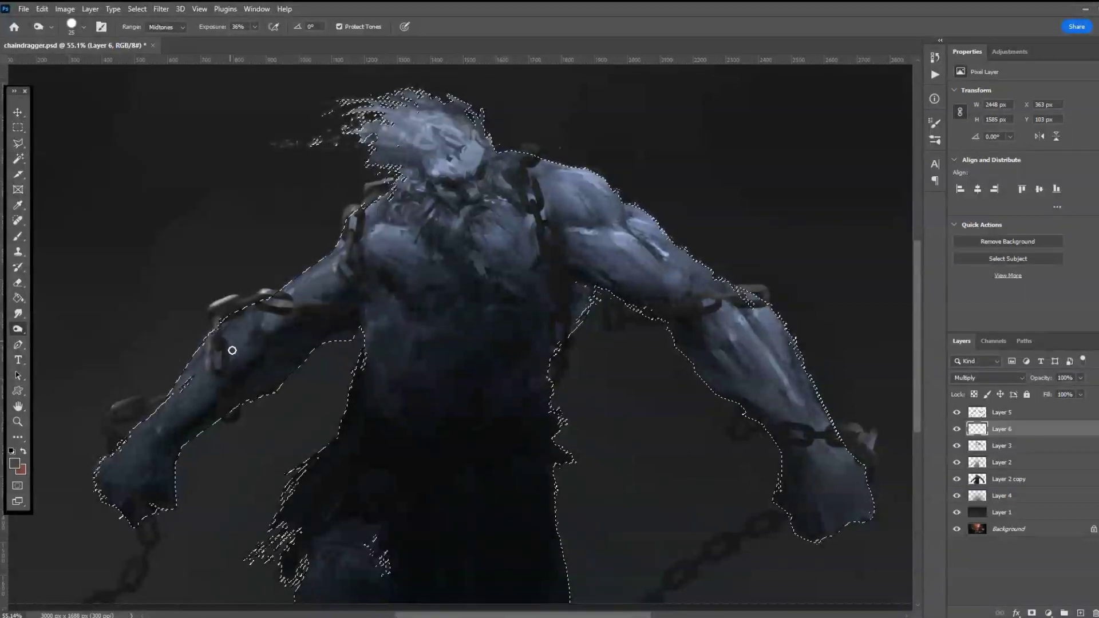
{"action": "key", "text": "b"}
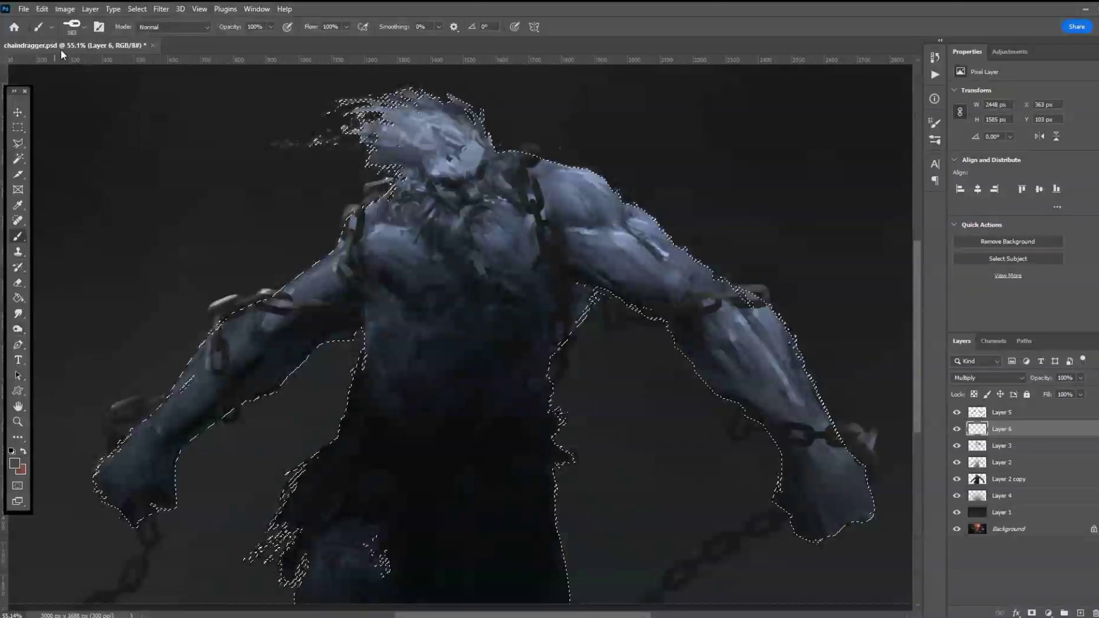
{"action": "left_click", "coordinate": [84, 26]}
{"action": "left_click", "coordinate": [108, 65]}
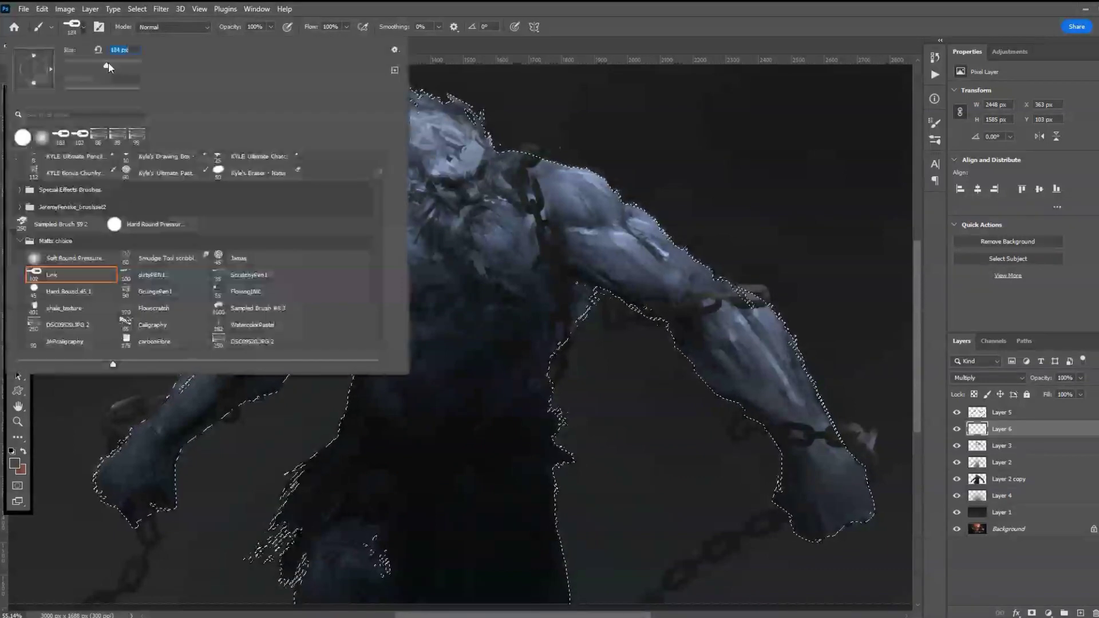
{"action": "left_click", "coordinate": [566, 23]}
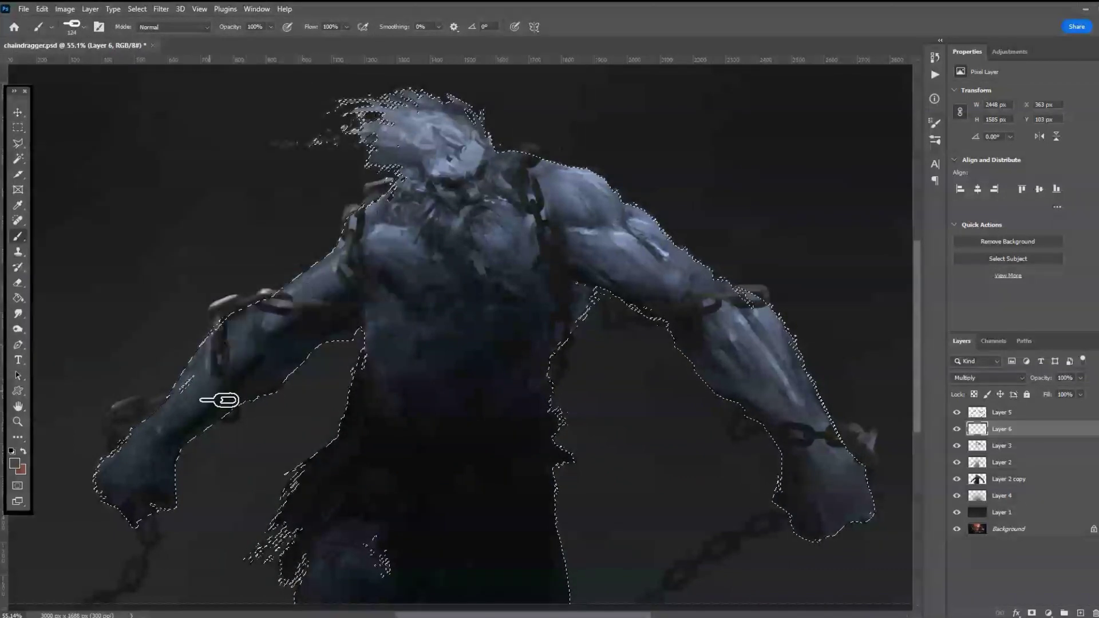
- Paint chain links along both arms, the left shoulder, right chest, right wrist and left hand
{"action": "left_click_drag", "start_coordinate": [229, 350], "coordinate": [238, 387]}
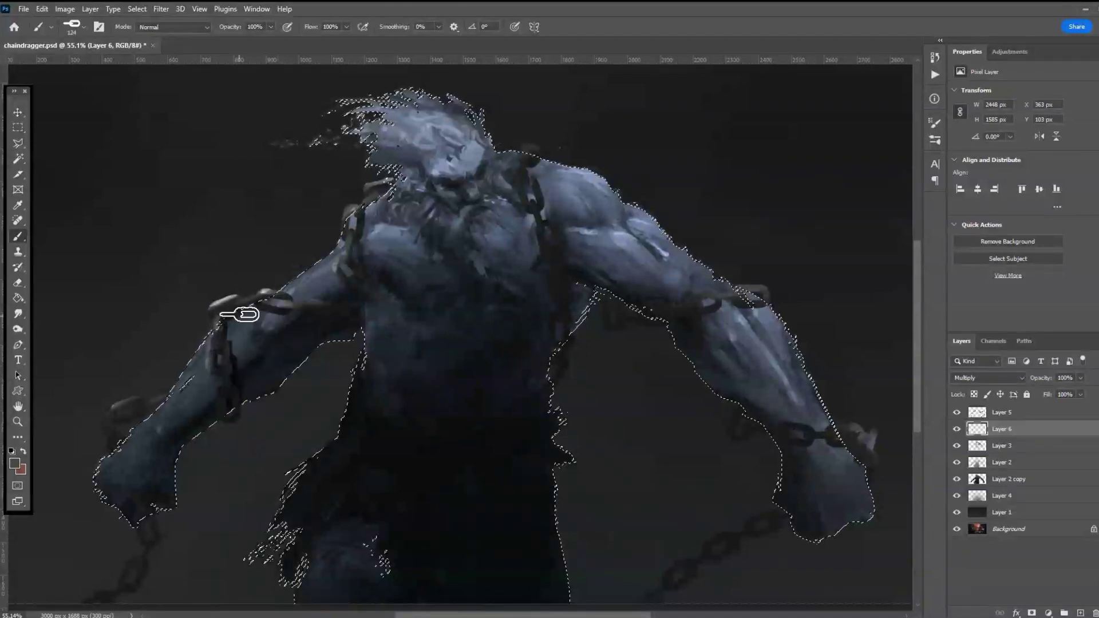
{"action": "mouse_move", "coordinate": [273, 311]}
{"action": "left_mouse_down"}
{"action": "mouse_move", "coordinate": [334, 336]}
{"action": "mouse_move", "coordinate": [332, 327]}
{"action": "mouse_move", "coordinate": [355, 353]}
{"action": "left_mouse_up"}
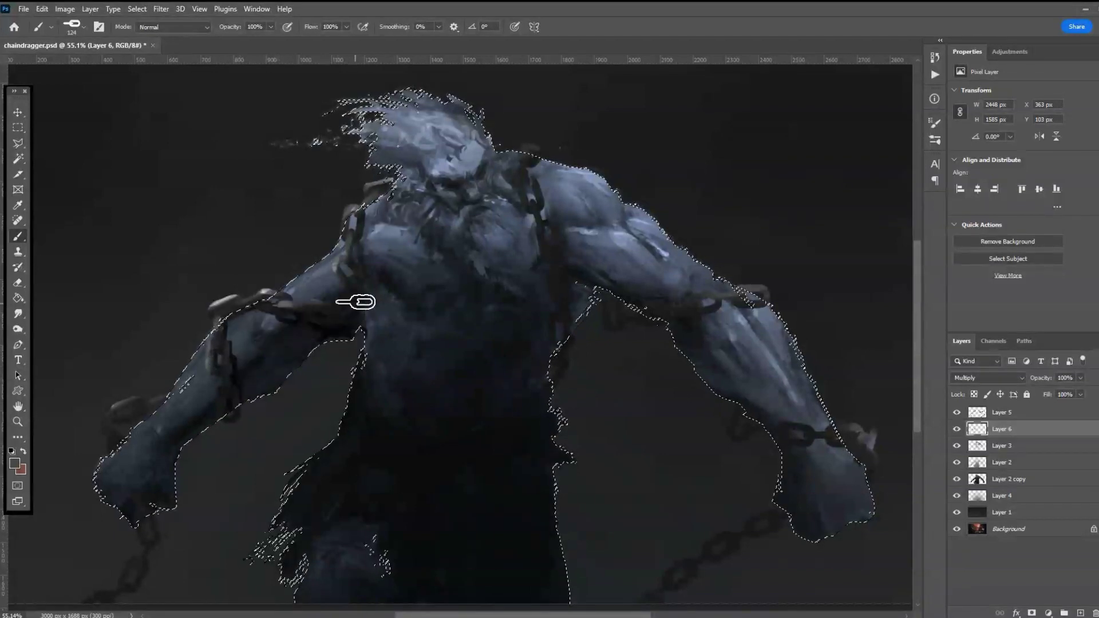
{"action": "left_click_drag", "start_coordinate": [358, 260], "coordinate": [362, 215]}
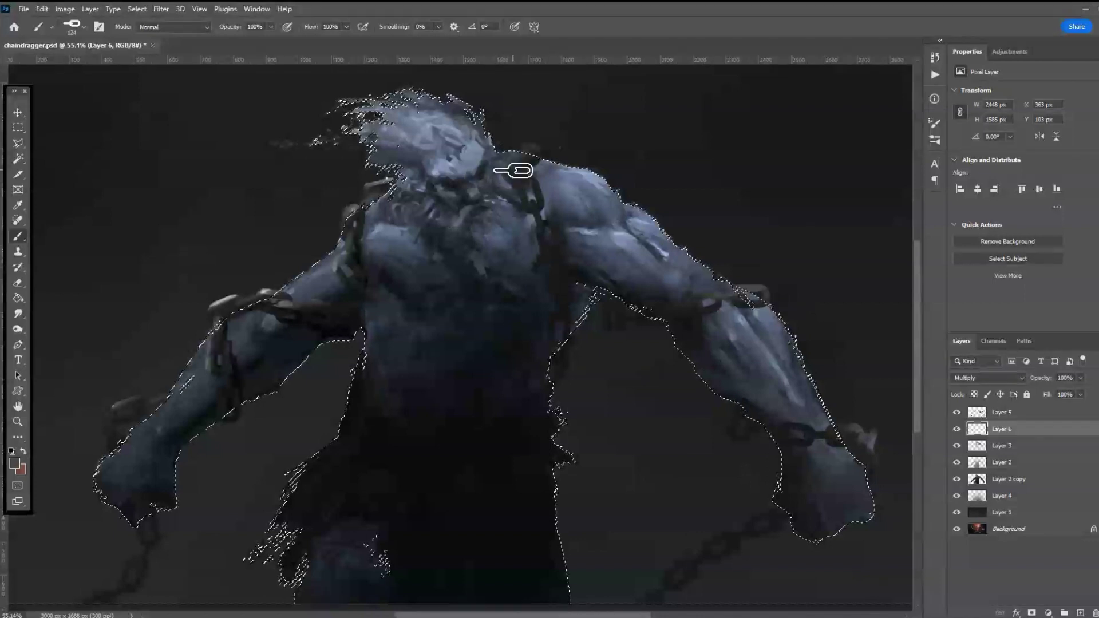
{"action": "mouse_move", "coordinate": [535, 165]}
{"action": "left_mouse_down"}
{"action": "mouse_move", "coordinate": [527, 249]}
{"action": "mouse_move", "coordinate": [547, 250]}
{"action": "mouse_move", "coordinate": [558, 289]}
{"action": "left_mouse_up"}
{"action": "mouse_move", "coordinate": [658, 319]}
{"action": "left_mouse_down"}
{"action": "mouse_move", "coordinate": [763, 299]}
{"action": "mouse_move", "coordinate": [750, 295]}
{"action": "left_mouse_up"}
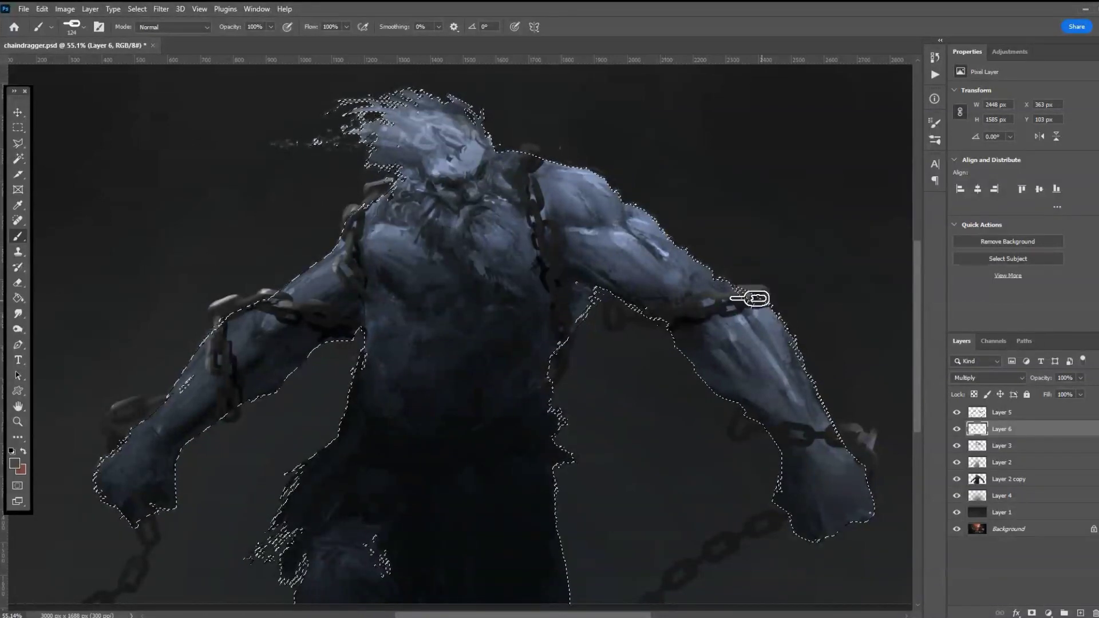
{"action": "left_click_drag", "start_coordinate": [756, 433], "coordinate": [848, 439]}
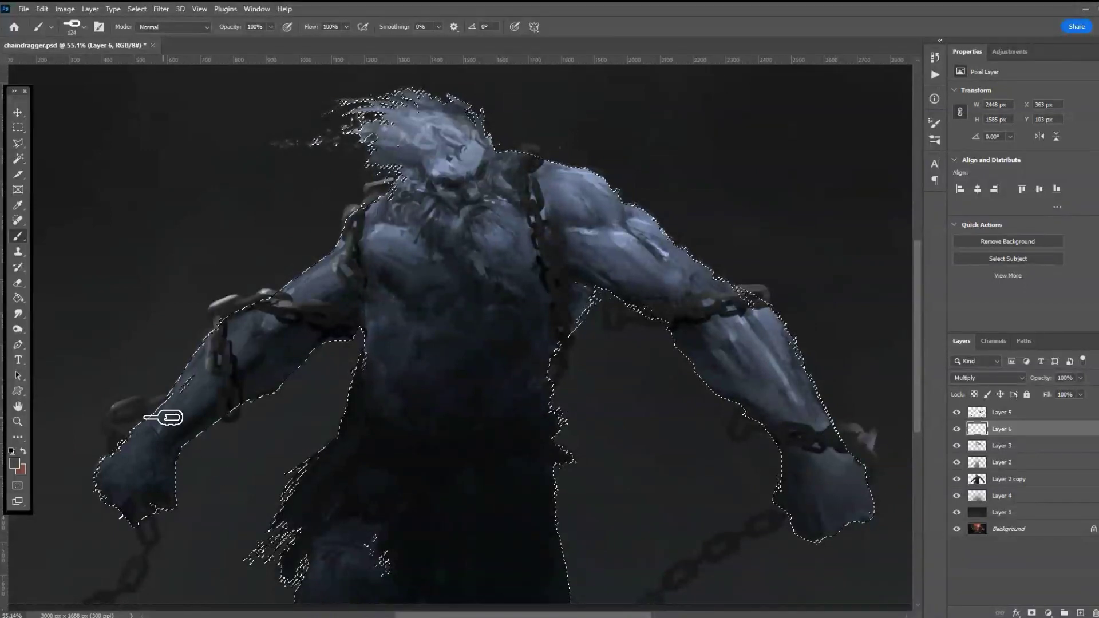
{"action": "left_click_drag", "start_coordinate": [160, 404], "coordinate": [119, 441]}
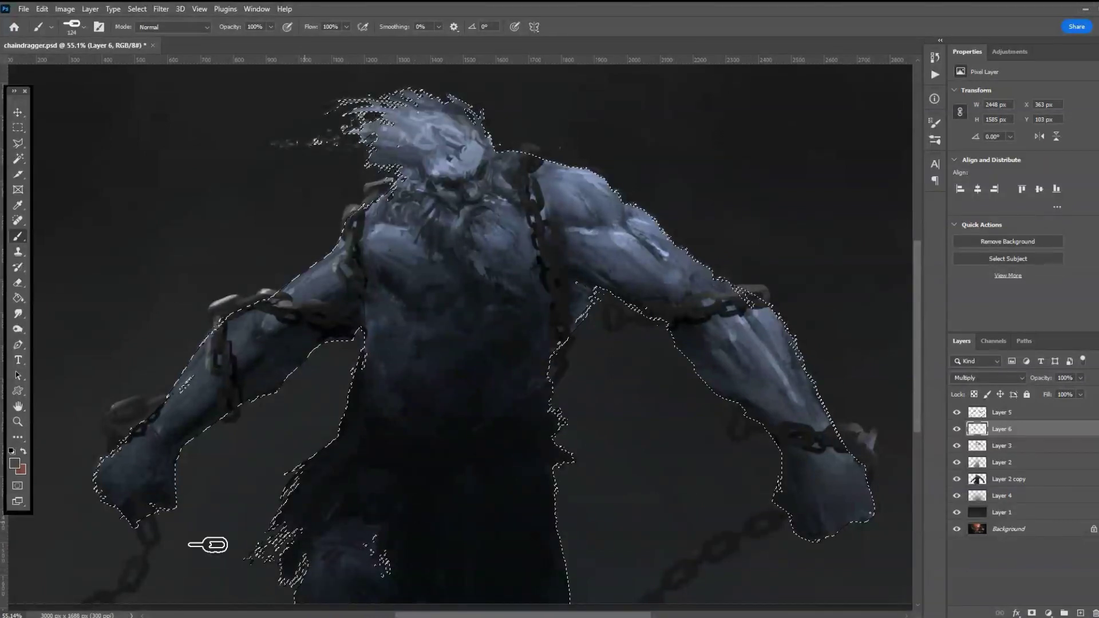
{"action": "left_click_drag", "start_coordinate": [147, 492], "coordinate": [160, 506]}
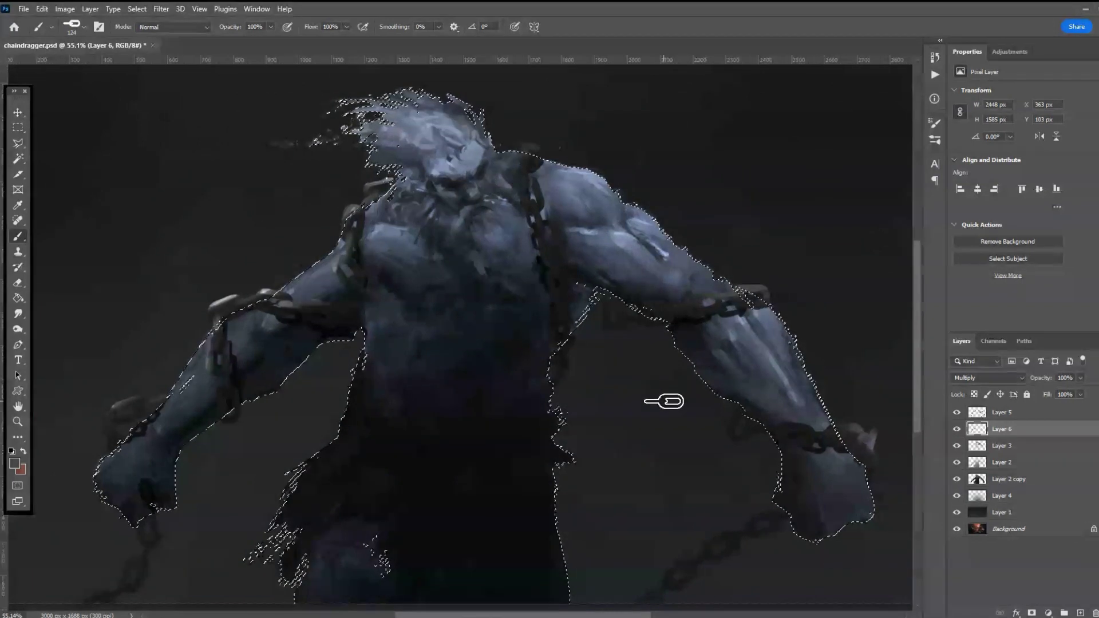
- Deselect and lower Layer 6's opacity to 50%
{"action": "left_click", "coordinate": [18, 127]}
{"action": "left_click", "coordinate": [147, 148]}
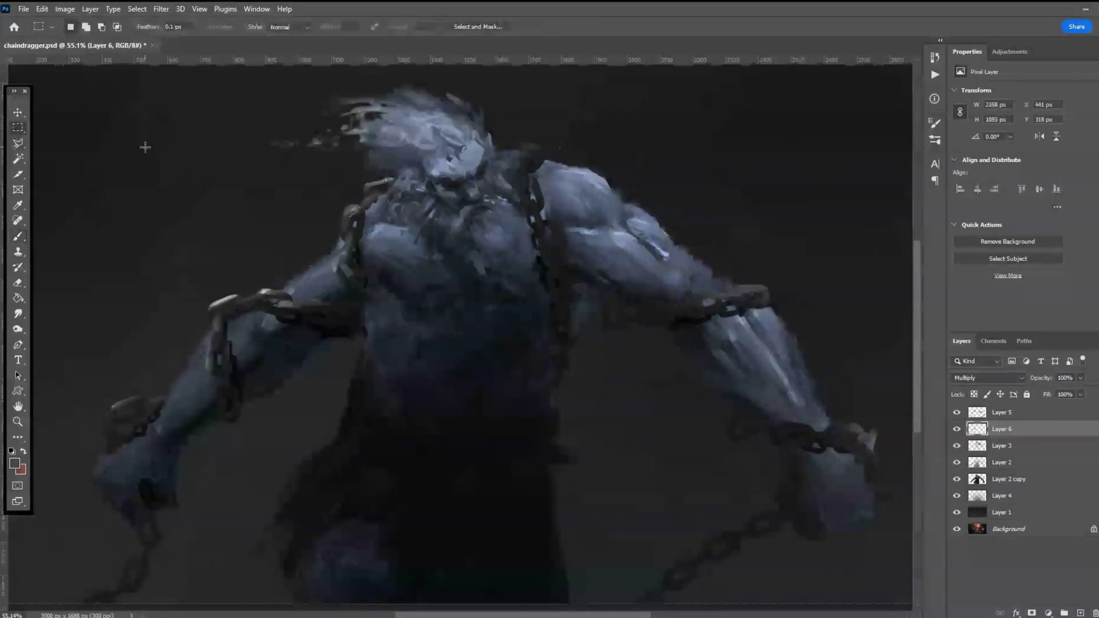
{"action": "scroll", "coordinate": [773, 401], "scroll_direction": "down", "scroll_amount": 3}
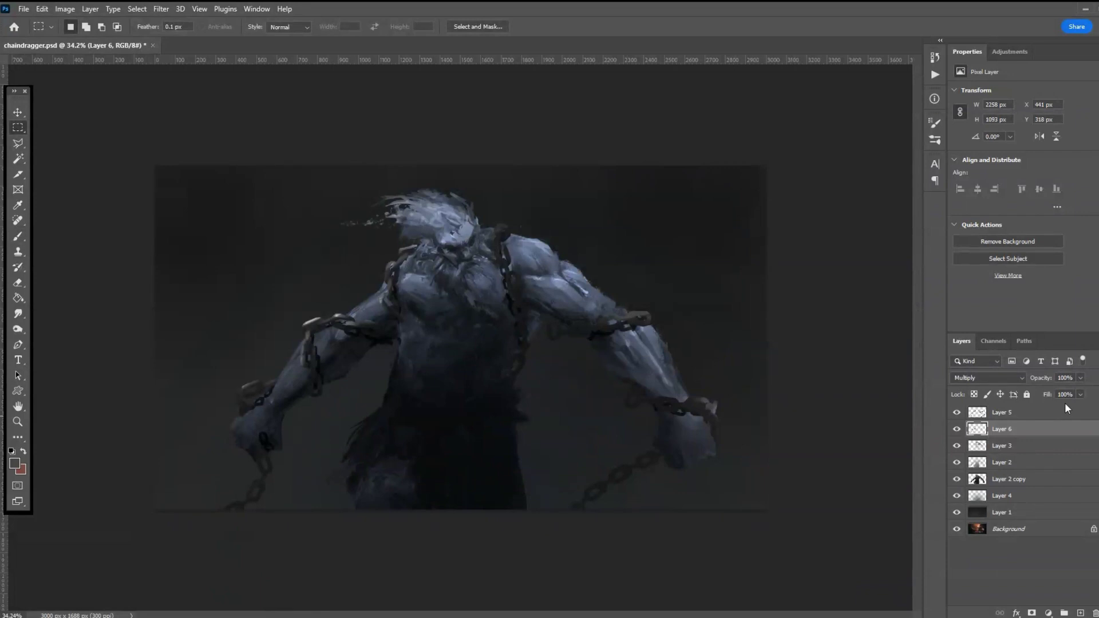
{"action": "left_click", "coordinate": [1080, 378]}
{"action": "left_click_drag", "start_coordinate": [1083, 391], "coordinate": [1054, 391]}
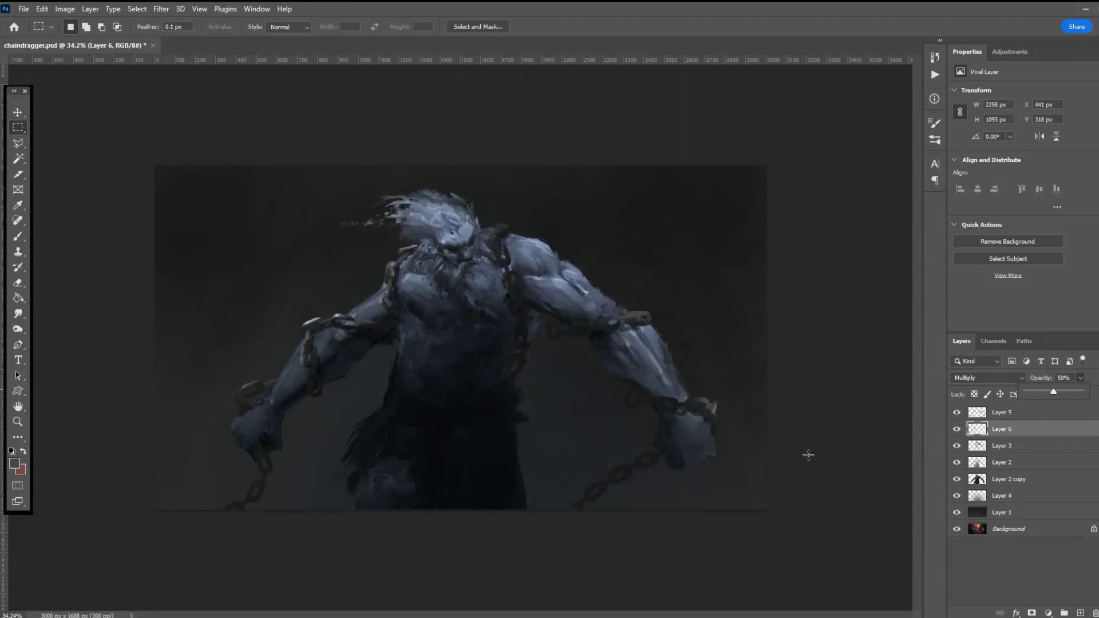
{"action": "scroll", "coordinate": [263, 412], "scroll_direction": "up", "scroll_amount": 2}
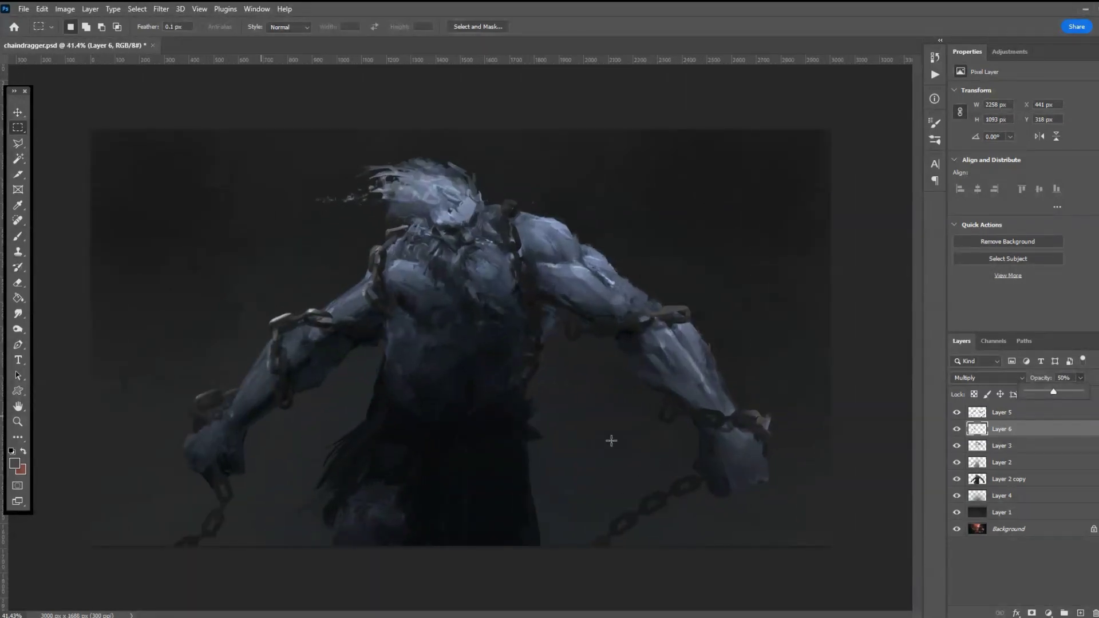
- Add a new layer above Layer 4 and try one black chain stroke, then undo it
{"action": "left_click", "coordinate": [1009, 498]}
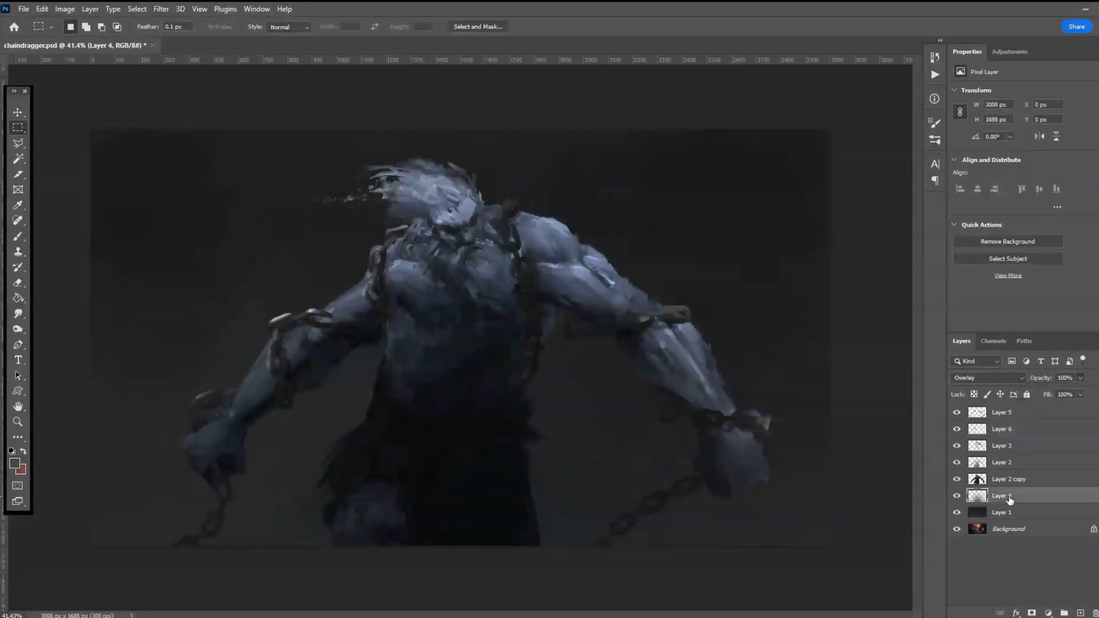
{"action": "left_click", "coordinate": [1080, 613]}
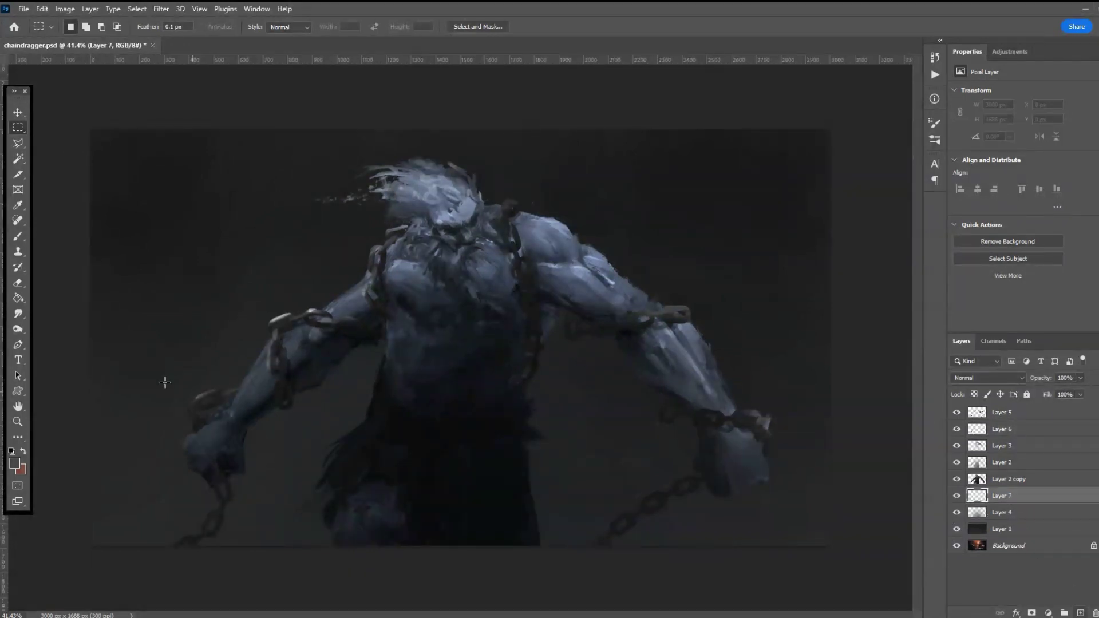
{"action": "left_click", "coordinate": [16, 235]}
{"action": "left_click", "coordinate": [12, 451]}
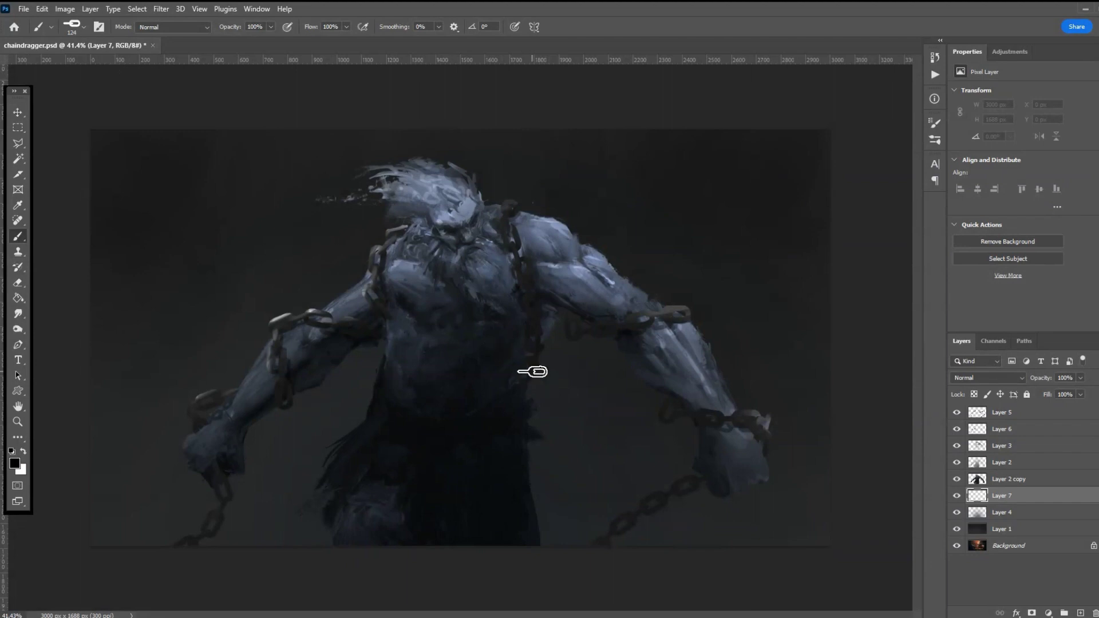
{"action": "mouse_move", "coordinate": [554, 333]}
{"action": "left_mouse_down"}
{"action": "mouse_move", "coordinate": [557, 463]}
{"action": "mouse_move", "coordinate": [530, 520]}
{"action": "left_mouse_up"}
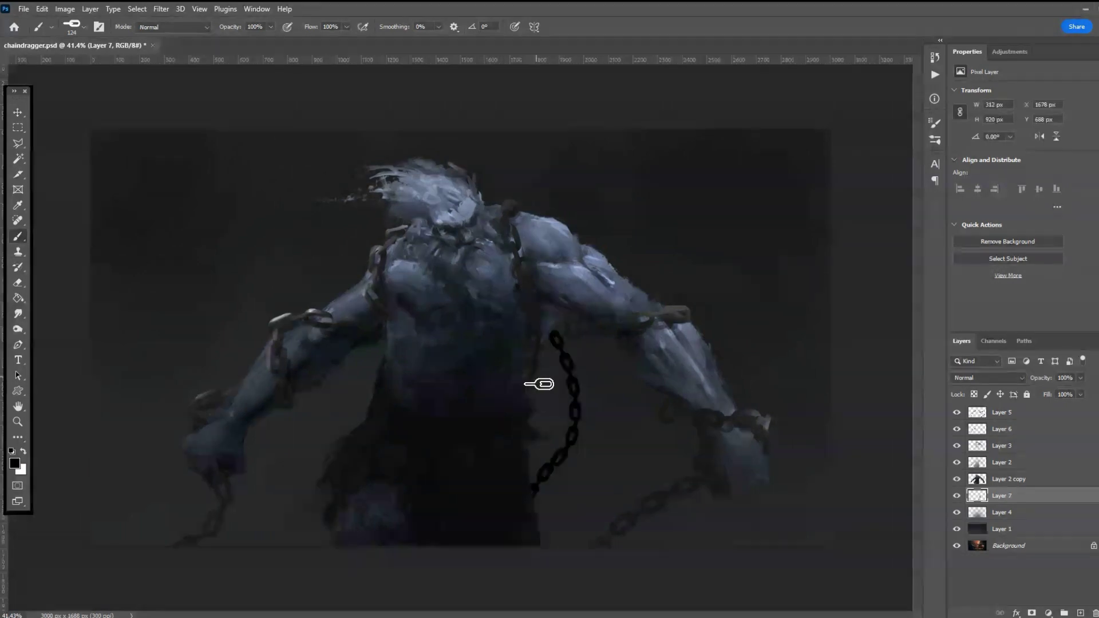
{"action": "key", "text": "ctrl+z"}
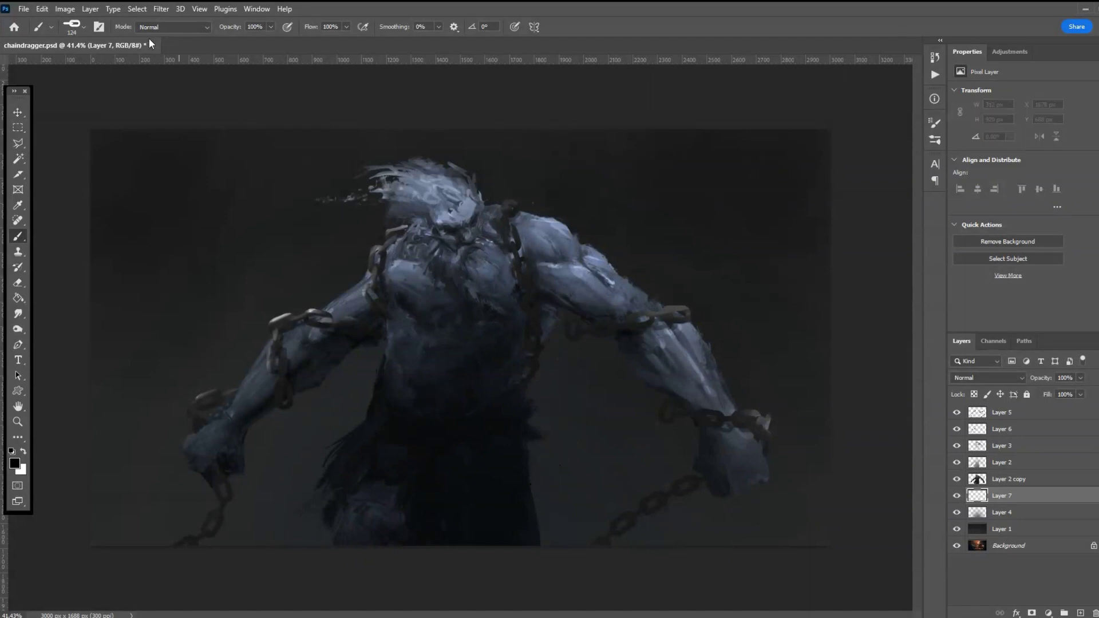
- Paint four large chains down the torso with a 196 px Link brush, then fade the layer to 30%
{"action": "left_click", "coordinate": [84, 28]}
{"action": "left_click", "coordinate": [122, 65]}
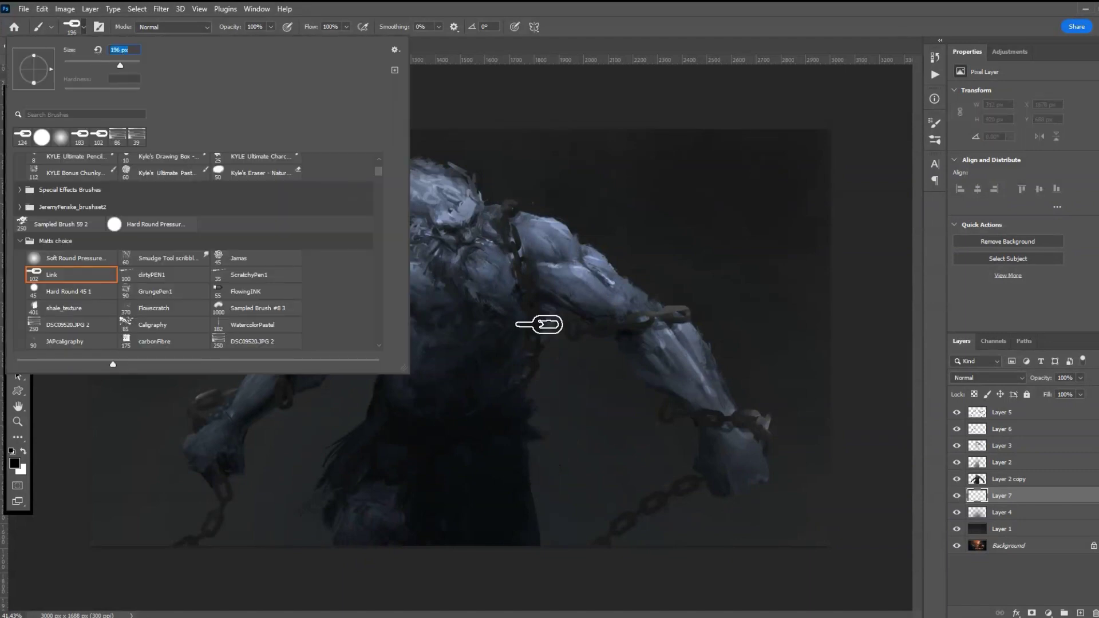
{"action": "left_click_drag", "start_coordinate": [528, 313], "coordinate": [541, 443]}
{"action": "mouse_move", "coordinate": [559, 327]}
{"action": "left_mouse_down"}
{"action": "mouse_move", "coordinate": [575, 440]}
{"action": "mouse_move", "coordinate": [530, 484]}
{"action": "left_mouse_up"}
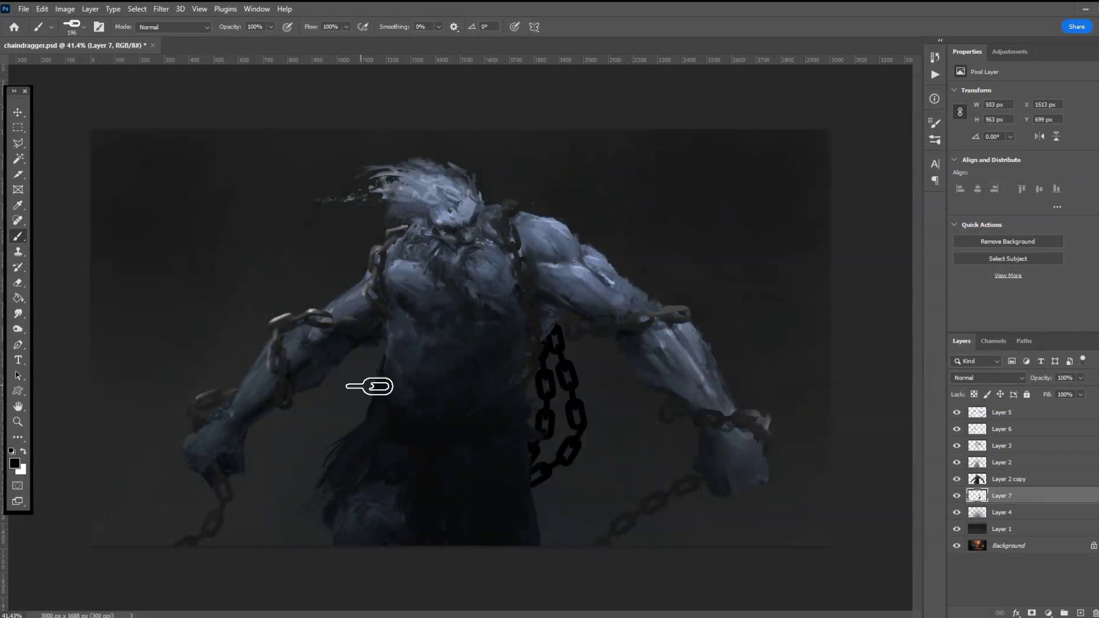
{"action": "mouse_move", "coordinate": [401, 330]}
{"action": "left_mouse_down"}
{"action": "mouse_move", "coordinate": [304, 452]}
{"action": "mouse_move", "coordinate": [269, 538]}
{"action": "left_mouse_up"}
{"action": "mouse_move", "coordinate": [336, 486]}
{"action": "left_mouse_down"}
{"action": "mouse_move", "coordinate": [289, 543]}
{"action": "mouse_move", "coordinate": [312, 559]}
{"action": "left_mouse_up"}
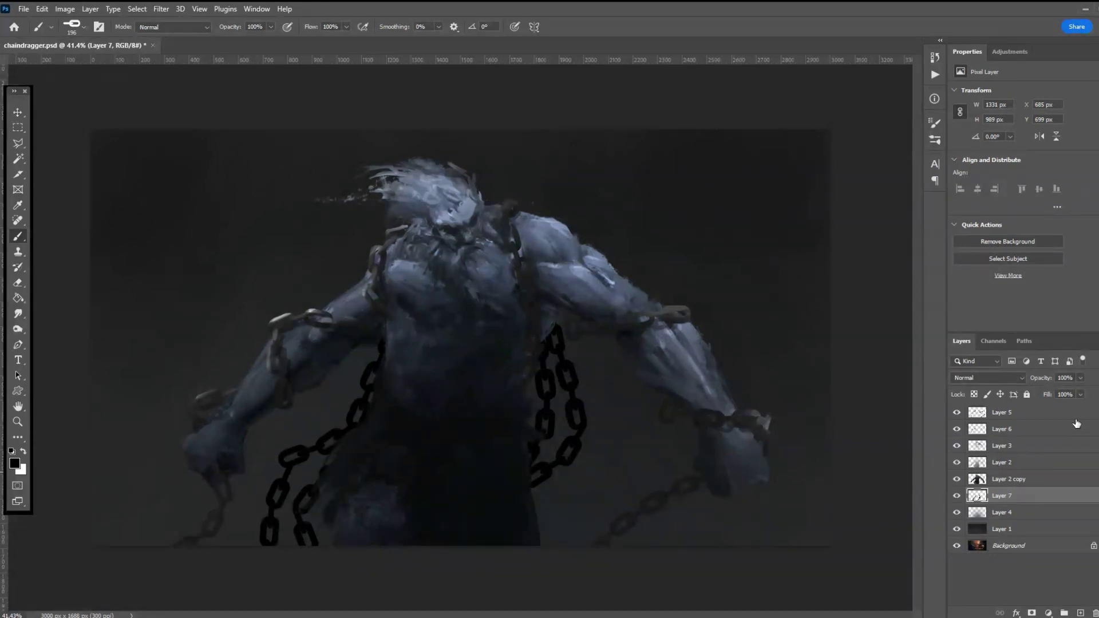
{"action": "left_click", "coordinate": [1081, 379]}
{"action": "left_click_drag", "start_coordinate": [1066, 389], "coordinate": [1062, 389]}
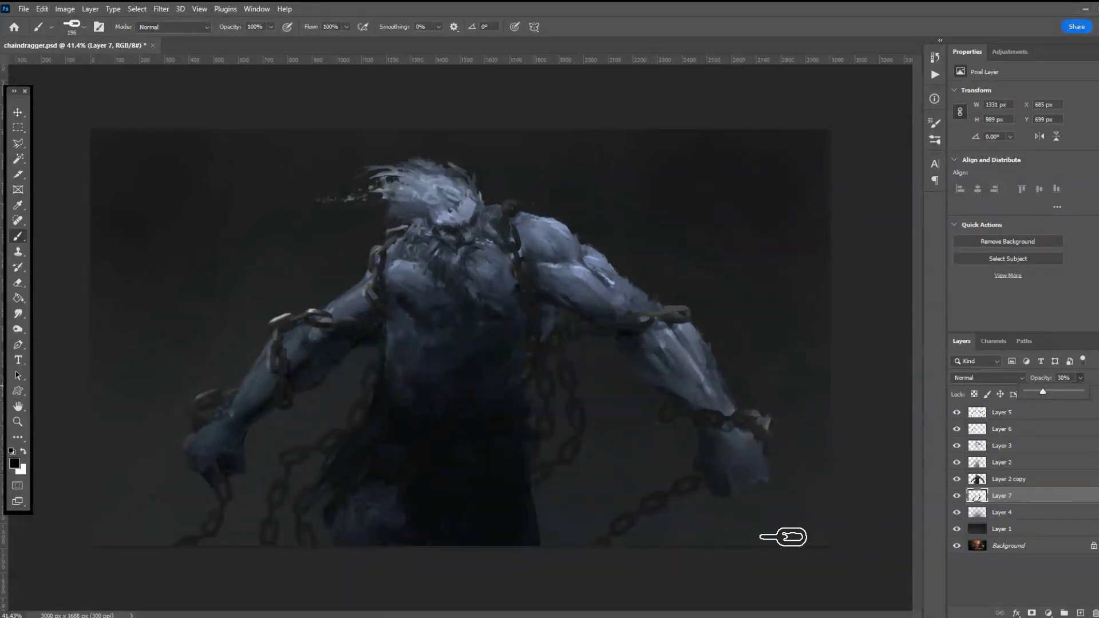
- On Layer 5, darken the chains from both fists with a 152 px toning brush at 77% exposure
{"action": "left_click", "coordinate": [956, 413]}
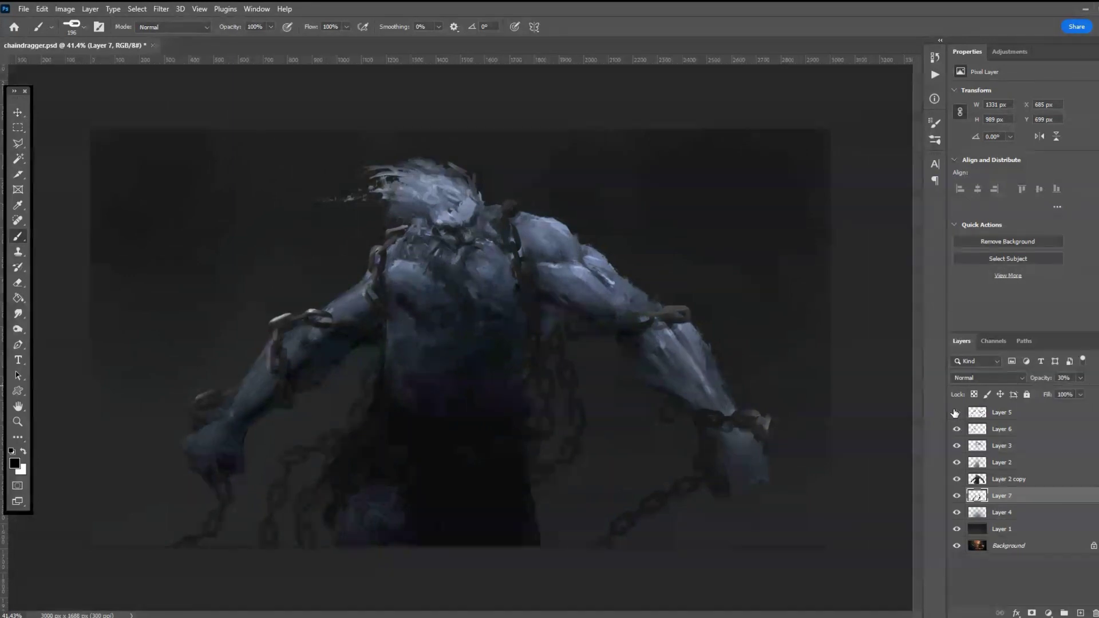
{"action": "left_click", "coordinate": [957, 413]}
{"action": "left_click", "coordinate": [1007, 414]}
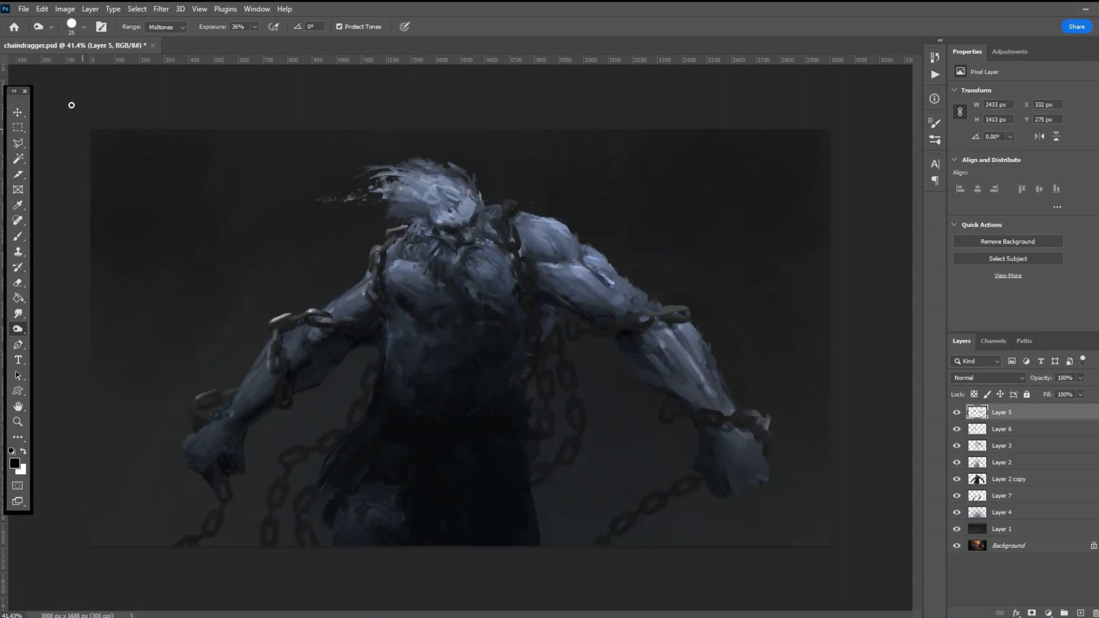
{"action": "left_click", "coordinate": [84, 27]}
{"action": "left_click", "coordinate": [112, 62]}
{"action": "left_click", "coordinate": [254, 27]}
{"action": "left_click_drag", "start_coordinate": [255, 40], "coordinate": [278, 39]}
{"action": "left_click", "coordinate": [776, 504]}
{"action": "left_click_drag", "start_coordinate": [691, 494], "coordinate": [505, 592]}
{"action": "mouse_move", "coordinate": [159, 561]}
{"action": "left_mouse_down"}
{"action": "mouse_move", "coordinate": [209, 495]}
{"action": "mouse_move", "coordinate": [175, 570]}
{"action": "mouse_move", "coordinate": [150, 589]}
{"action": "left_mouse_up"}
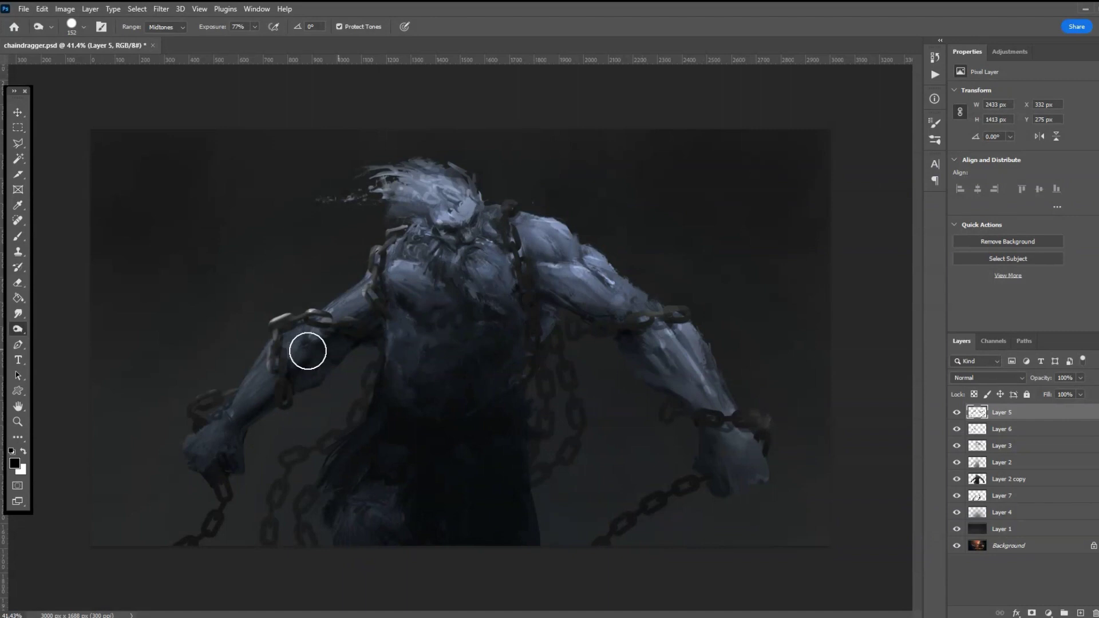
- On new Layer 8, repaint the black chain sweeping up the left side and smudge one connector thicker
{"action": "left_click", "coordinate": [1081, 614]}
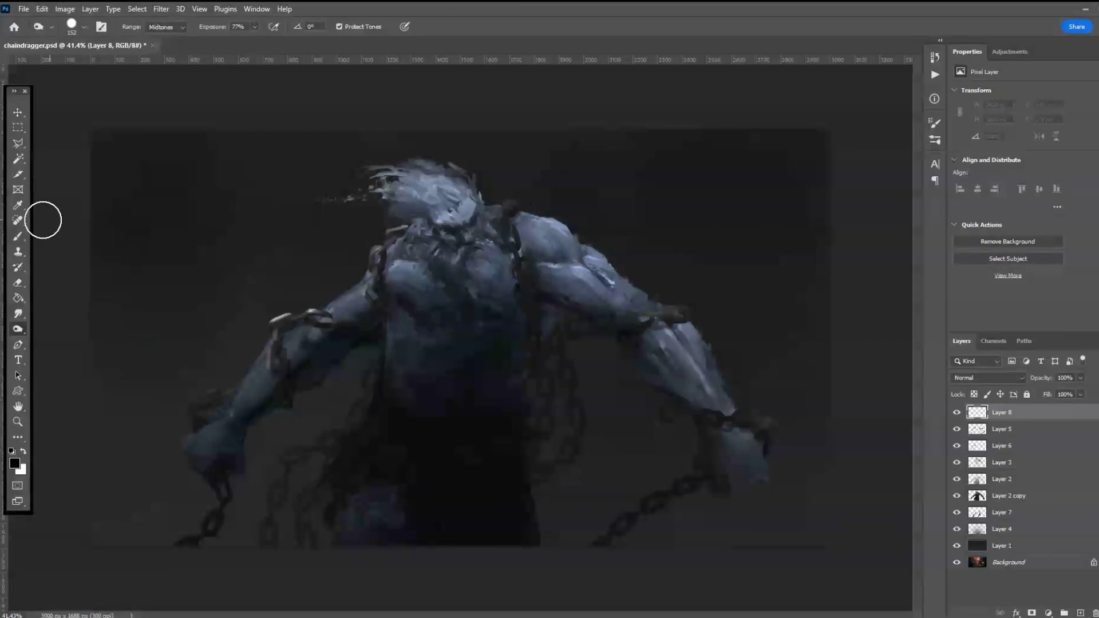
{"action": "left_click", "coordinate": [18, 237]}
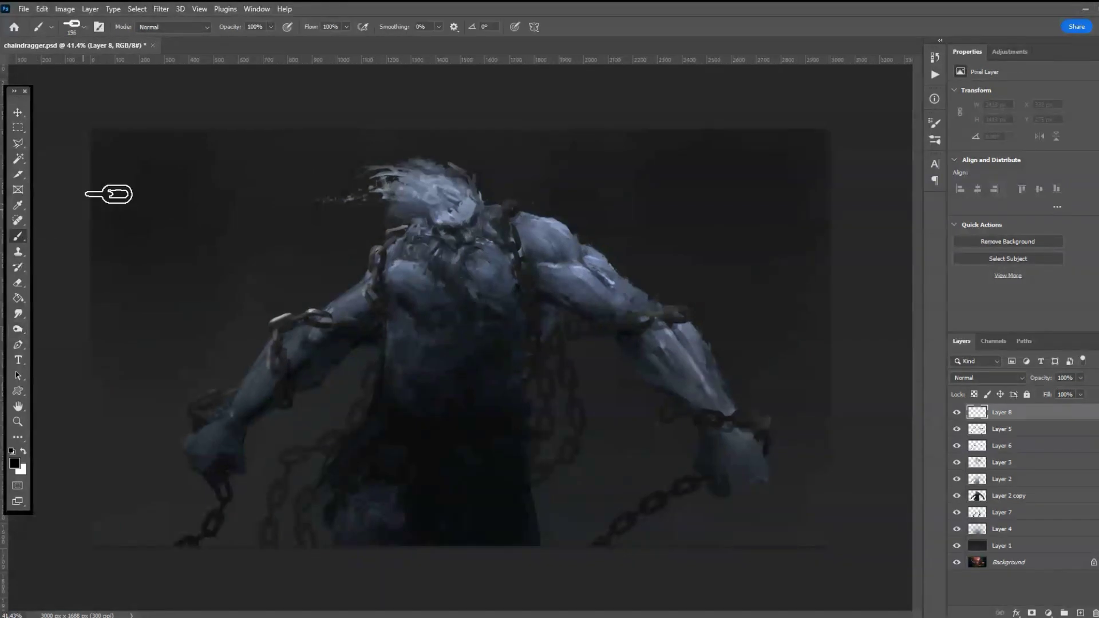
{"action": "left_click", "coordinate": [80, 26]}
{"action": "mouse_move", "coordinate": [515, 545]}
{"action": "left_mouse_down"}
{"action": "mouse_move", "coordinate": [245, 392]}
{"action": "mouse_move", "coordinate": [235, 239]}
{"action": "left_mouse_up"}
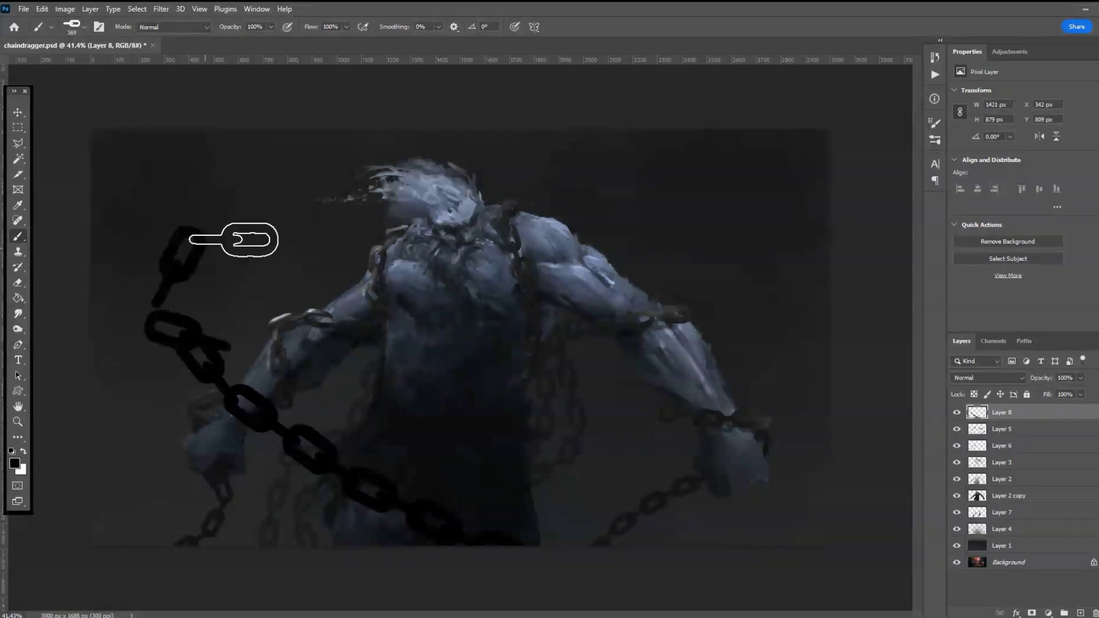
{"action": "key", "text": "ctrl+z"}
{"action": "key", "text": "ctrl+z"}
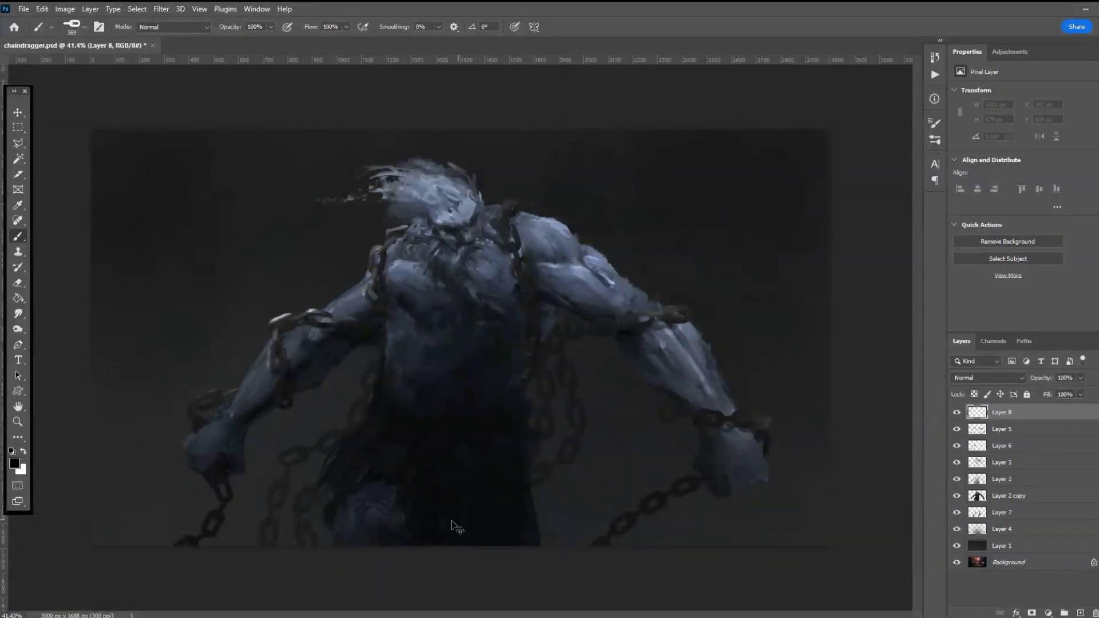
{"action": "mouse_move", "coordinate": [439, 545]}
{"action": "left_mouse_down"}
{"action": "mouse_move", "coordinate": [189, 290]}
{"action": "mouse_move", "coordinate": [219, 294]}
{"action": "left_mouse_up"}
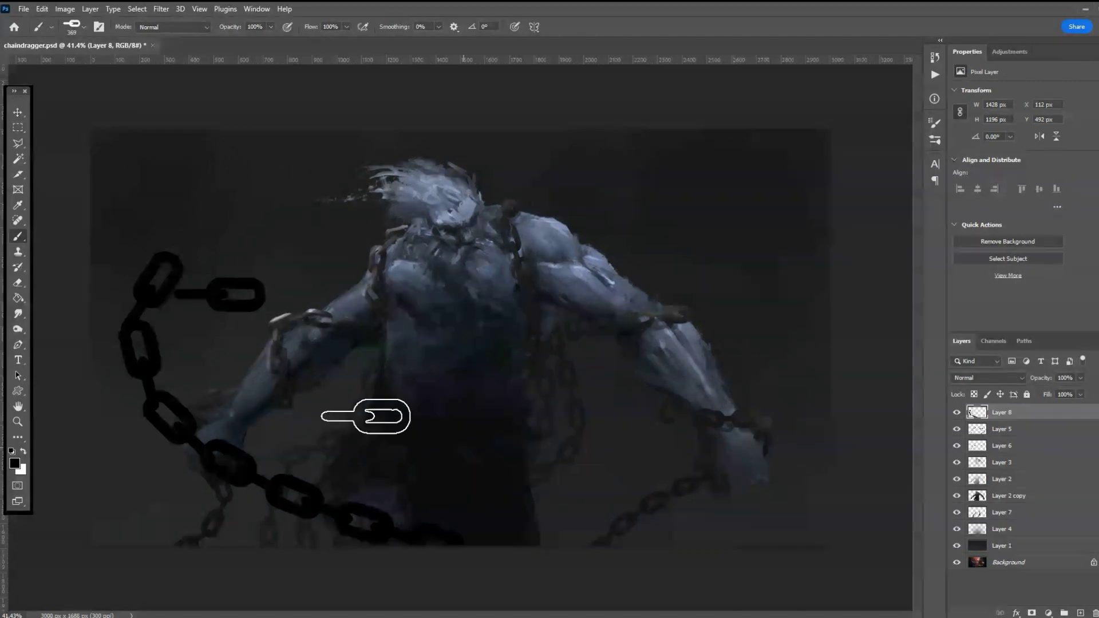
{"action": "key", "text": "ctrl+z"}
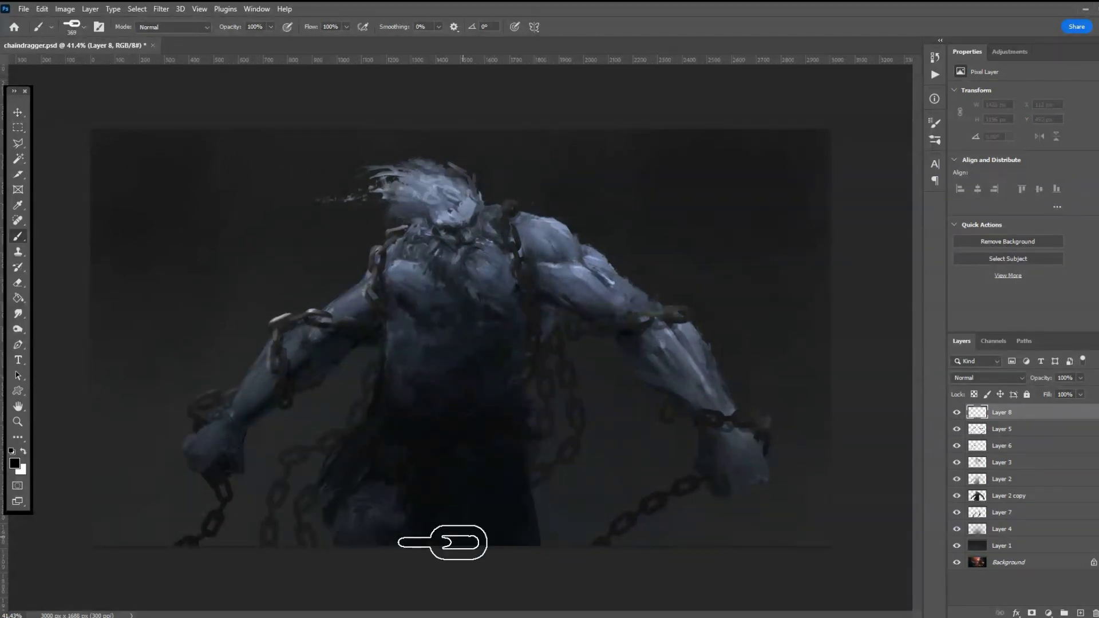
{"action": "mouse_move", "coordinate": [430, 559]}
{"action": "left_mouse_down"}
{"action": "mouse_move", "coordinate": [254, 492]}
{"action": "mouse_move", "coordinate": [164, 347]}
{"action": "mouse_move", "coordinate": [243, 257]}
{"action": "left_mouse_up"}
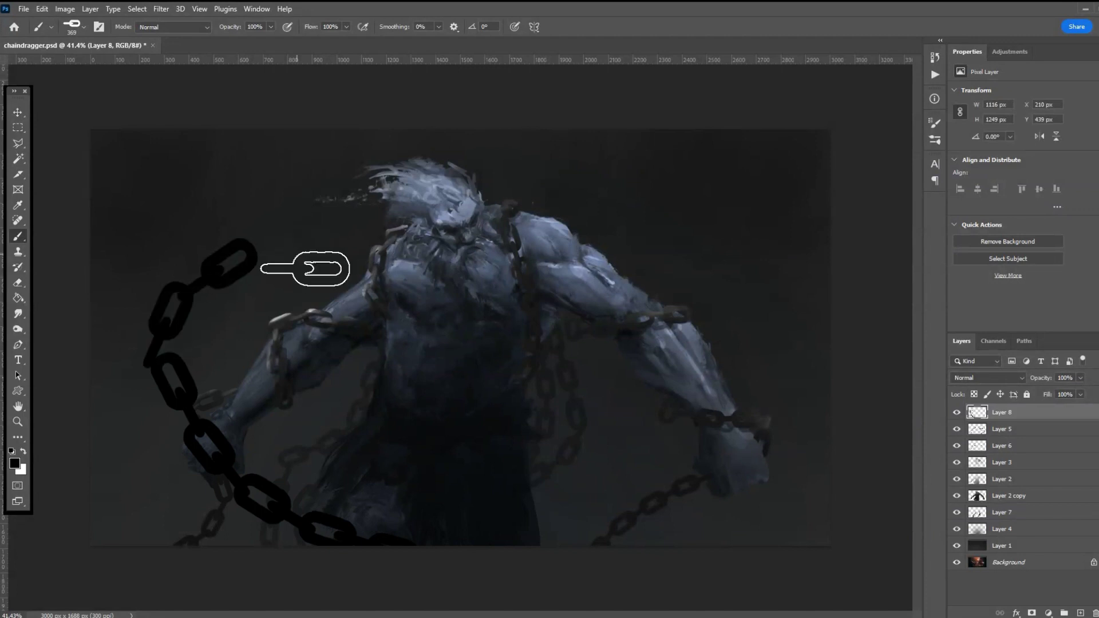
{"action": "left_click", "coordinate": [18, 314]}
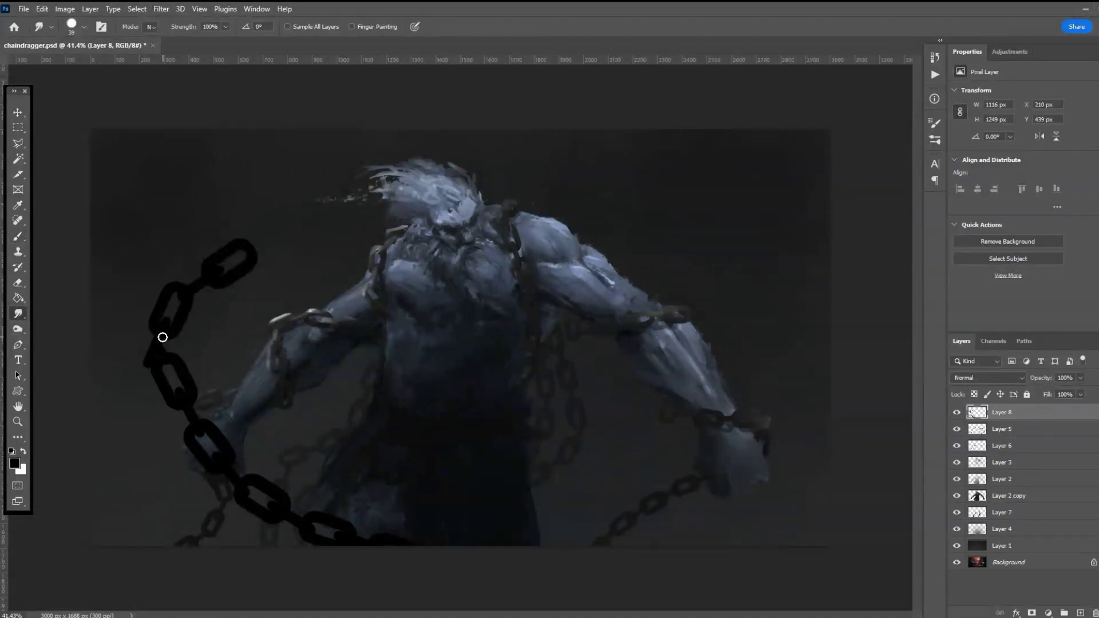
{"action": "mouse_move", "coordinate": [162, 336]}
{"action": "left_mouse_down"}
{"action": "mouse_move", "coordinate": [165, 359]}
{"action": "mouse_move", "coordinate": [148, 358]}
{"action": "left_mouse_up"}
- Apply a Gaussian Blur to the foreground chain on Layer 8
{"action": "left_click", "coordinate": [329, 208]}
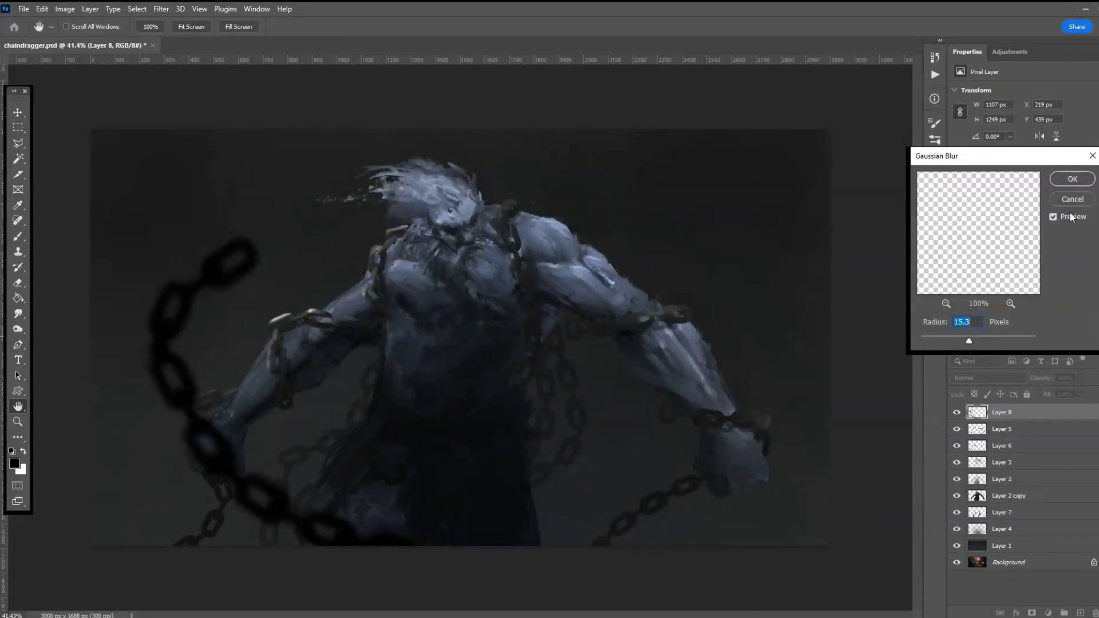
{"action": "left_click", "coordinate": [1072, 178]}
{"action": "scroll", "coordinate": [506, 329], "scroll_direction": "down", "scroll_amount": 3}
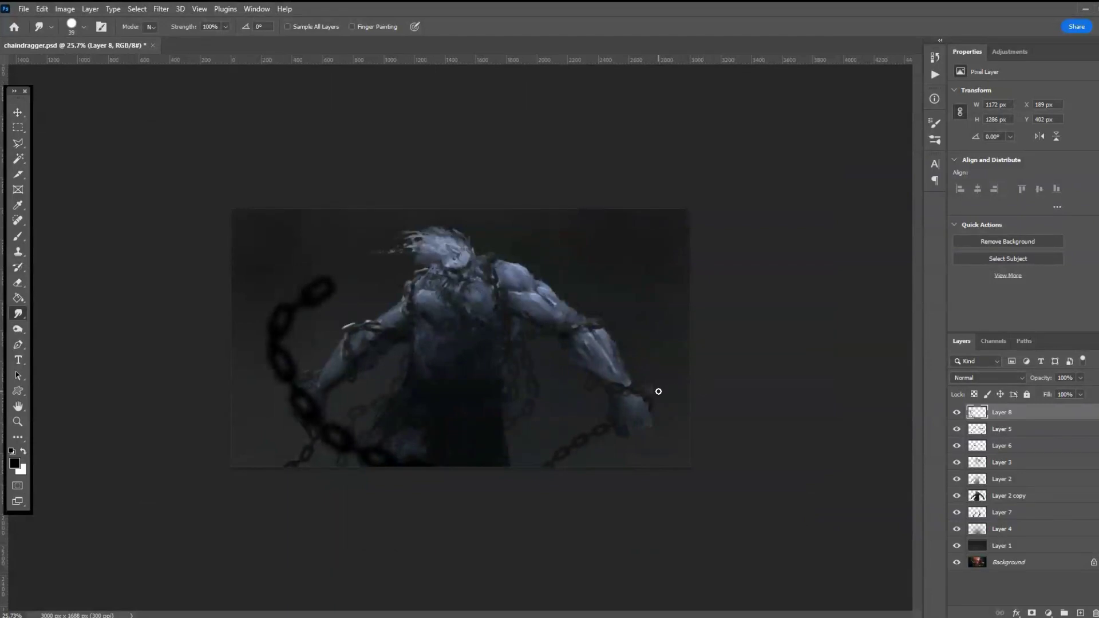
{"action": "scroll", "coordinate": [370, 378], "scroll_direction": "up", "scroll_amount": 3}
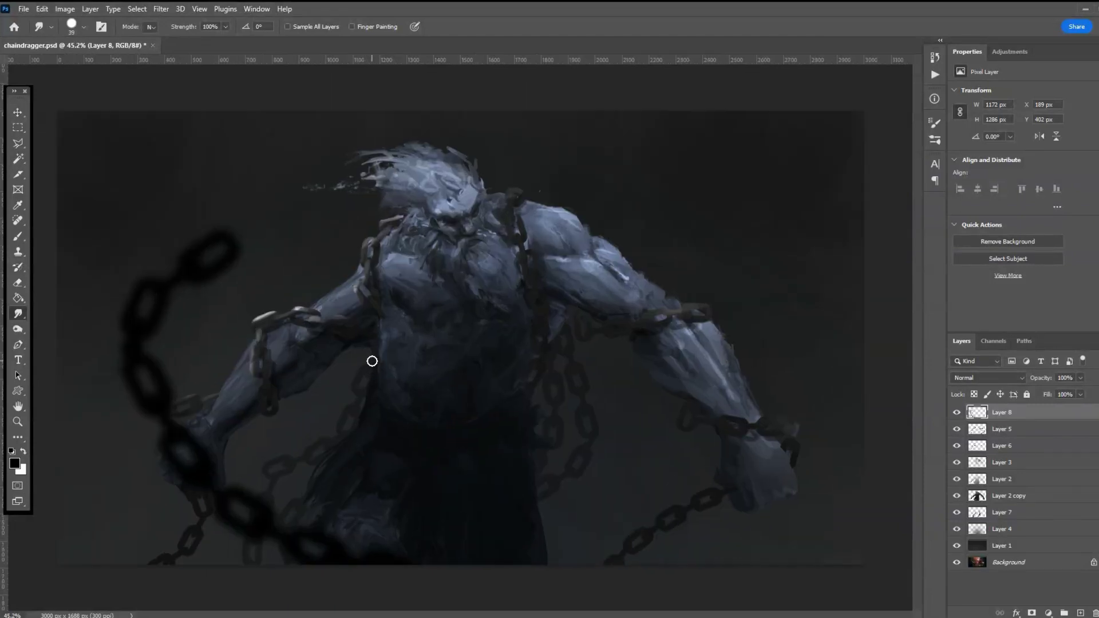
{"action": "scroll", "coordinate": [372, 360], "scroll_direction": "down", "scroll_amount": 4}
- Move the blurred chain left and down so it hugs the canvas edge
{"action": "left_click", "coordinate": [18, 112]}
{"action": "left_click_drag", "start_coordinate": [285, 431], "coordinate": [324, 424]}
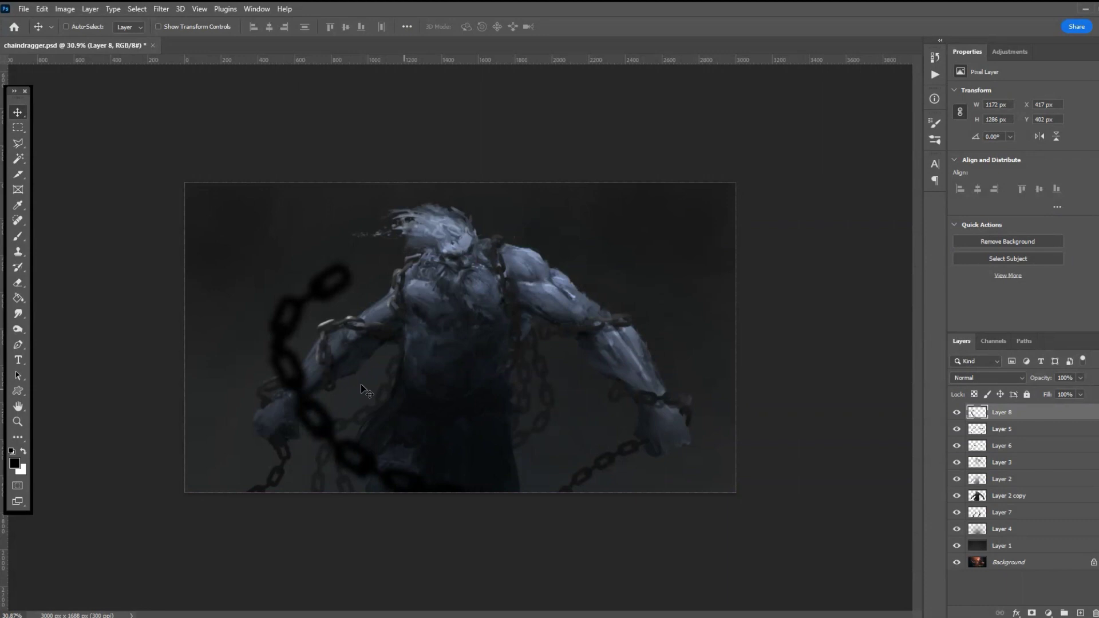
{"action": "left_click_drag", "start_coordinate": [318, 421], "coordinate": [233, 432]}
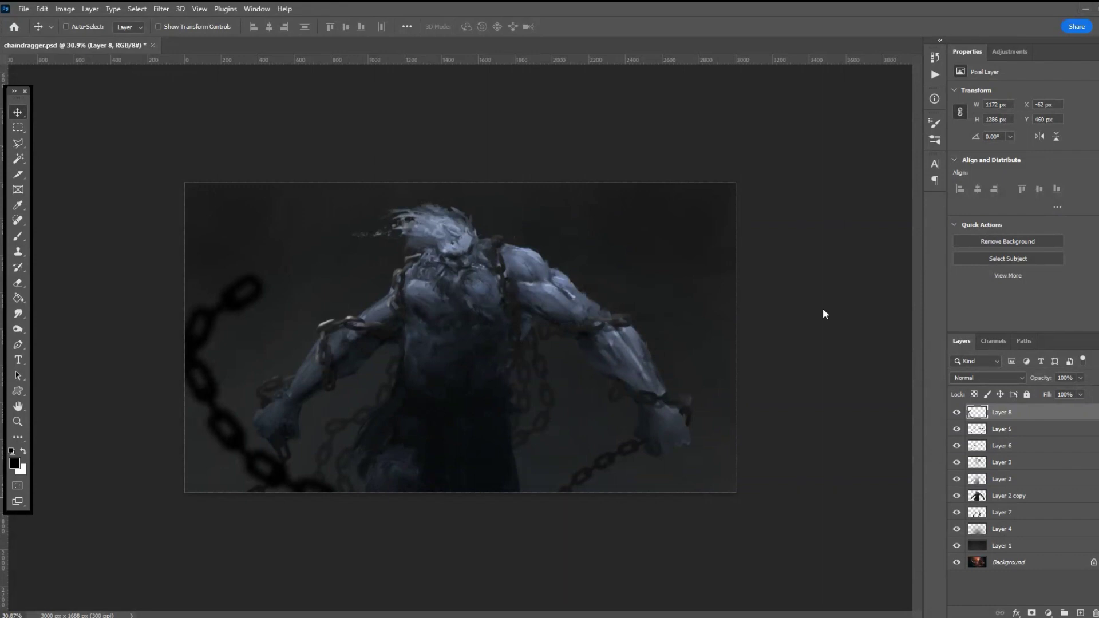
{"action": "scroll", "coordinate": [350, 358], "scroll_direction": "up", "scroll_amount": 3}
{"action": "scroll", "coordinate": [350, 359], "scroll_direction": "down", "scroll_amount": 4}
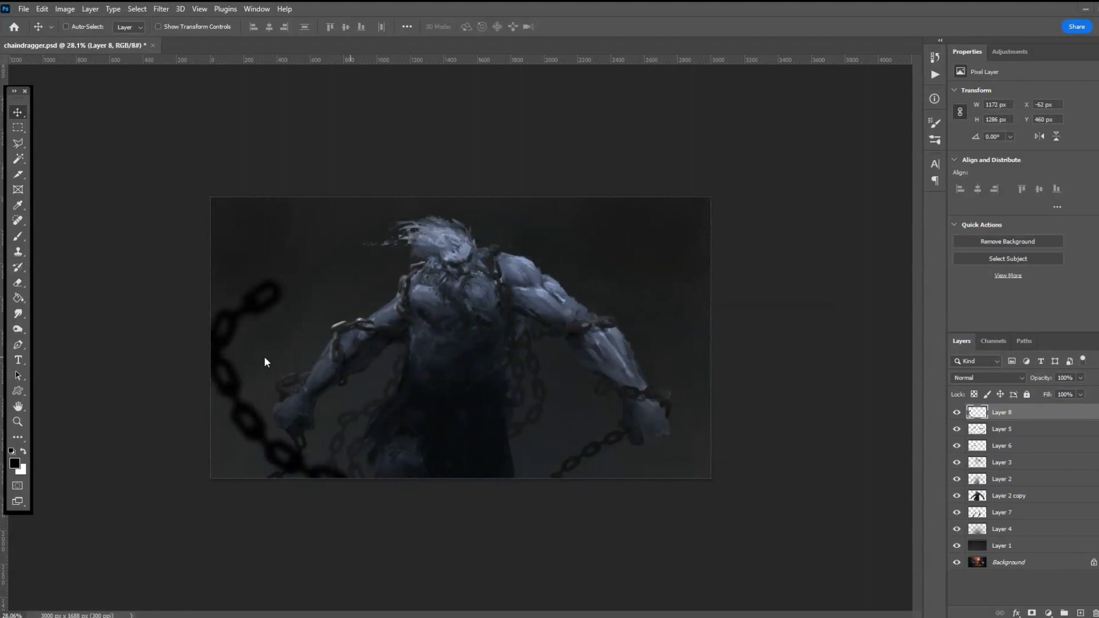
{"action": "scroll", "coordinate": [267, 356], "scroll_direction": "down", "scroll_amount": 1}
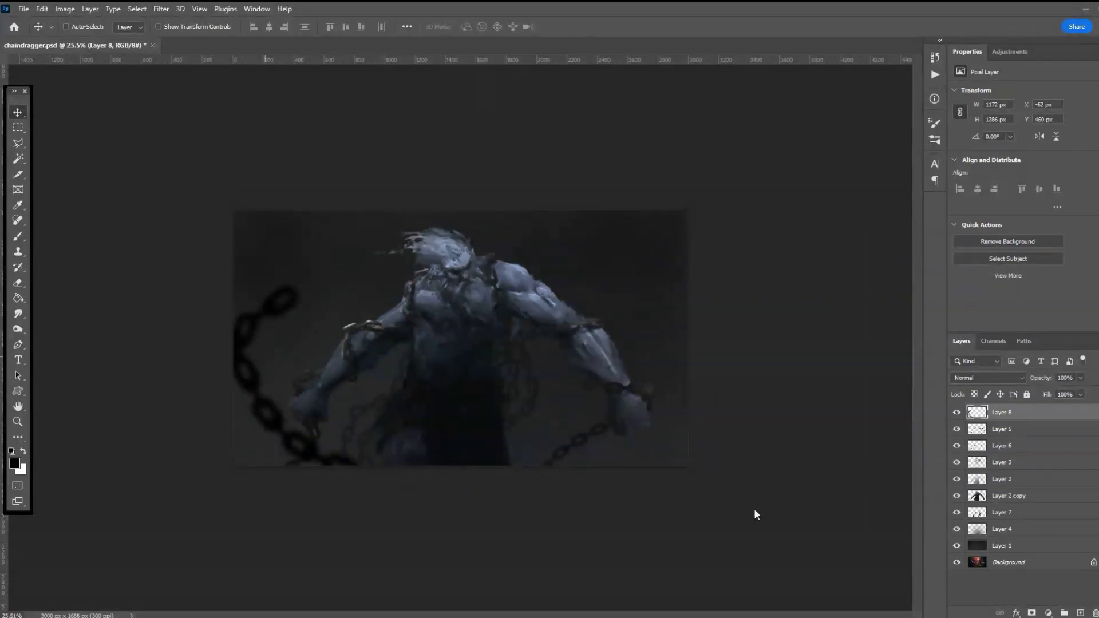
- Above Layer 5, dab the shoulder's light blue with a 2520 px Soft Round Pressure brush
{"action": "left_click", "coordinate": [1008, 436]}
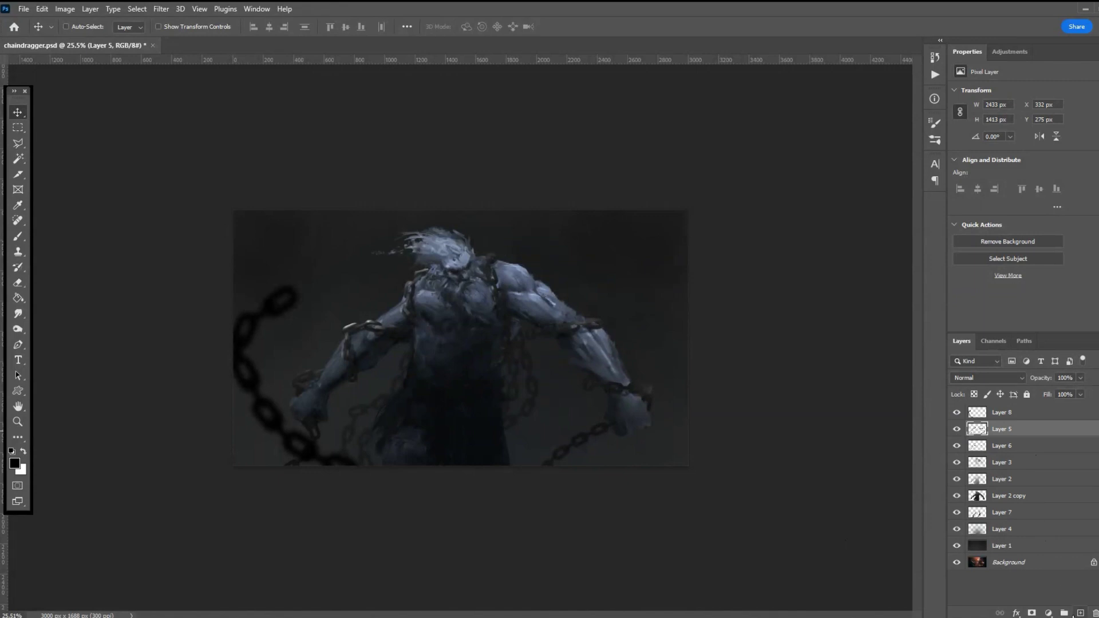
{"action": "left_click", "coordinate": [1080, 613]}
{"action": "left_click", "coordinate": [21, 206]}
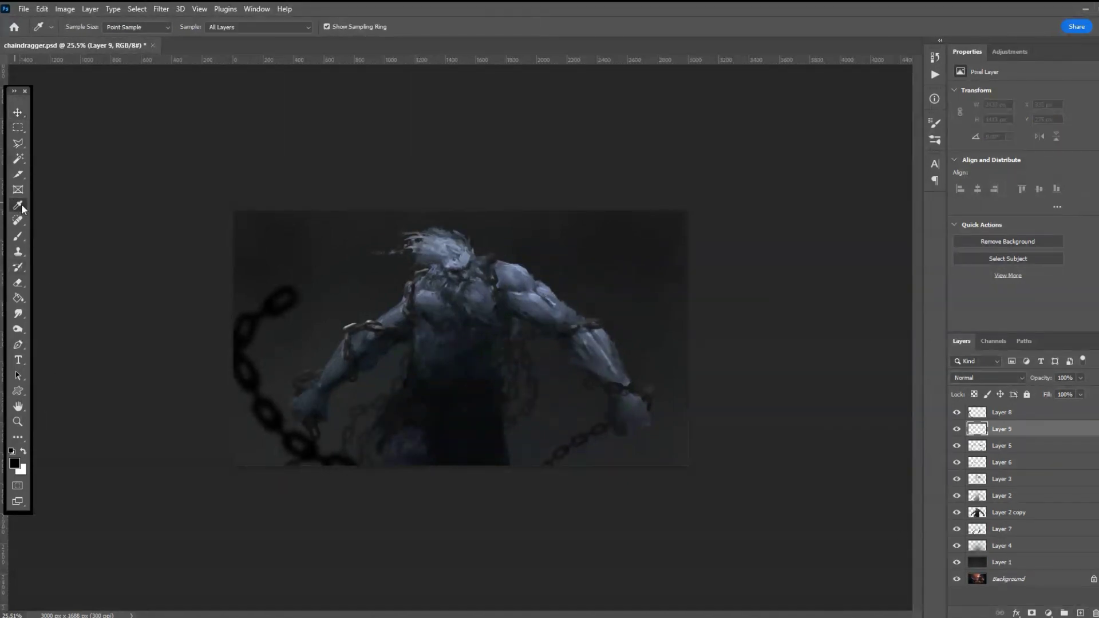
{"action": "left_click", "coordinate": [521, 263]}
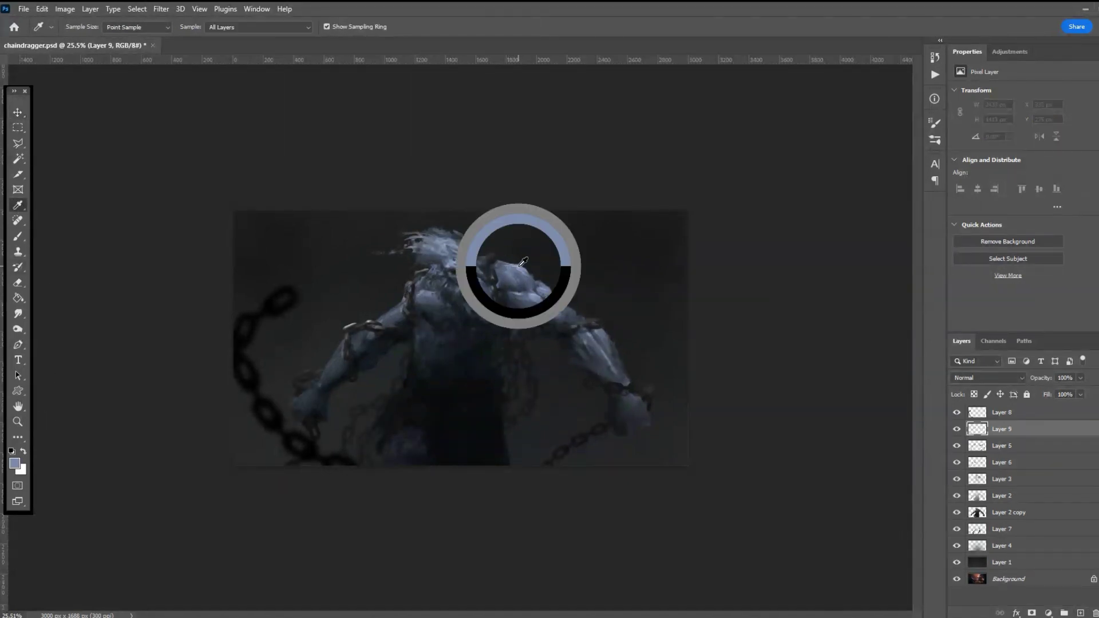
{"action": "left_click", "coordinate": [17, 236]}
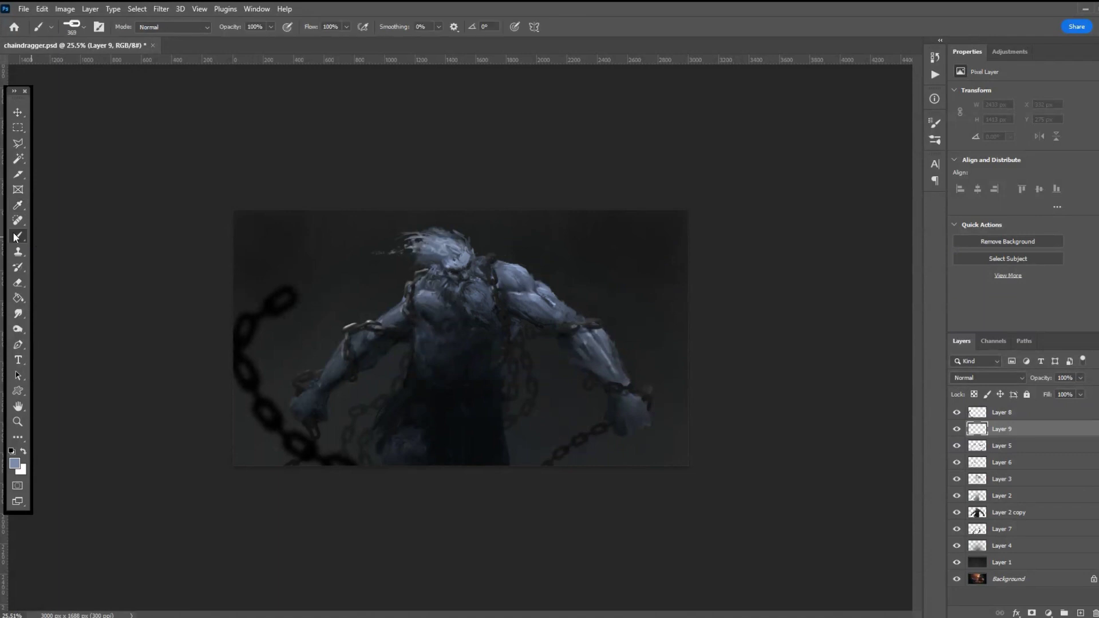
{"action": "left_click", "coordinate": [83, 27]}
{"action": "left_click", "coordinate": [72, 258]}
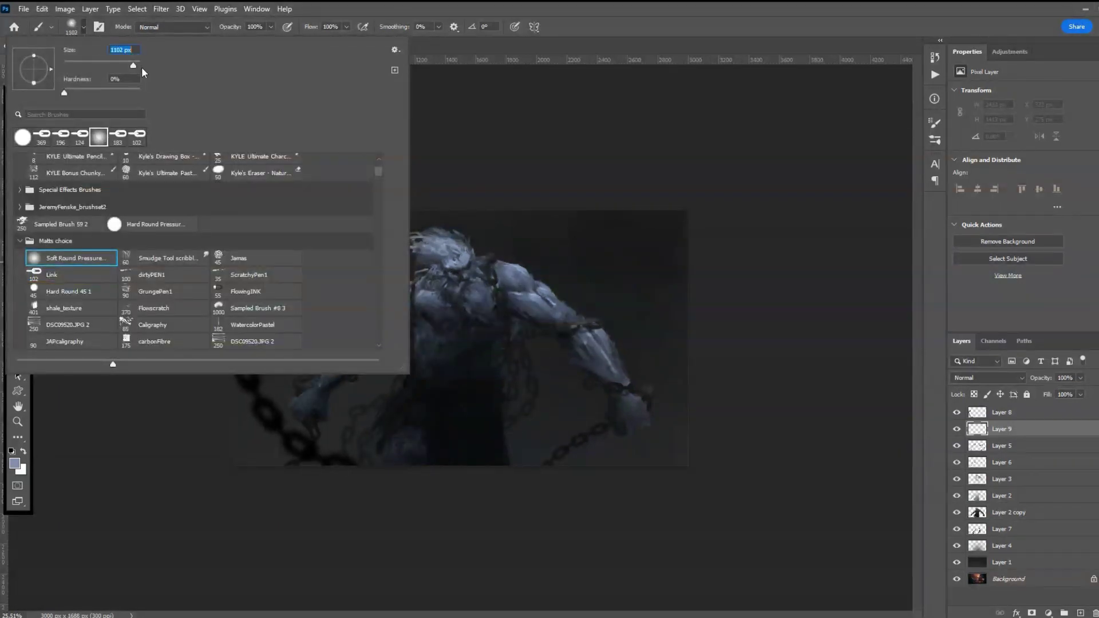
{"action": "type", "text": "2520"}
{"action": "key", "text": "Return"}
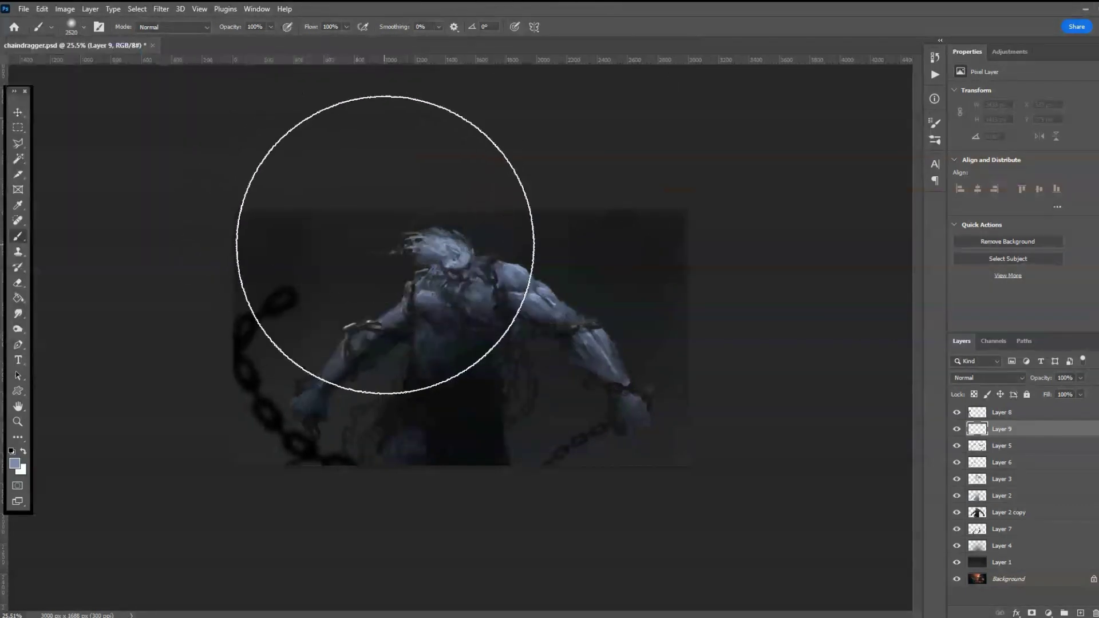
{"action": "left_click", "coordinate": [385, 245]}
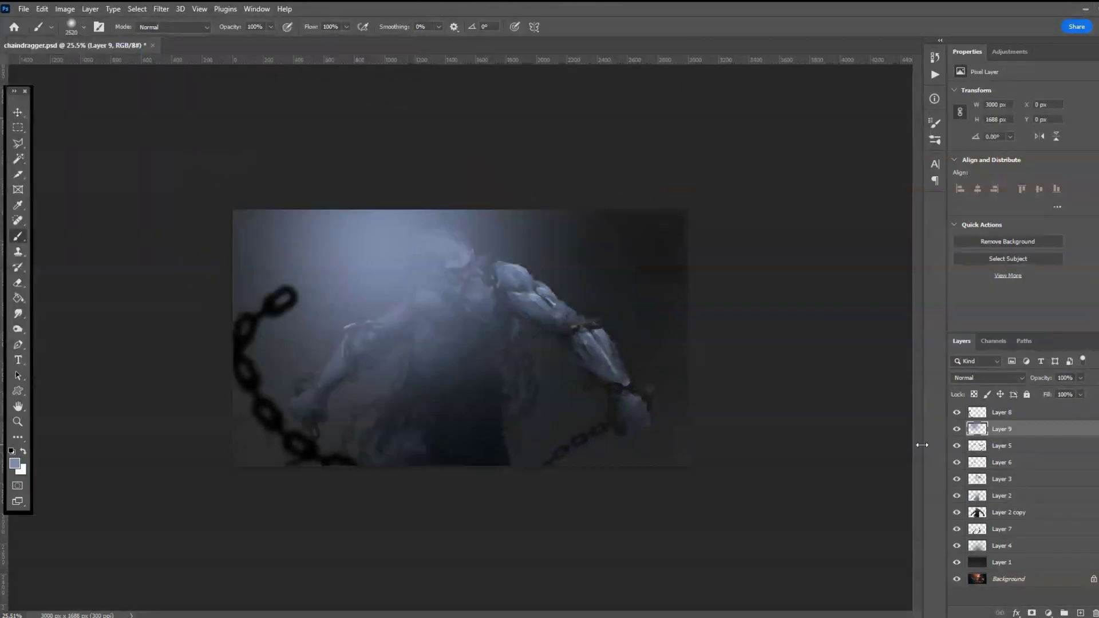
- Lower the glow layer's opacity to 21% and hide it to compare
{"action": "left_click", "coordinate": [18, 128]}
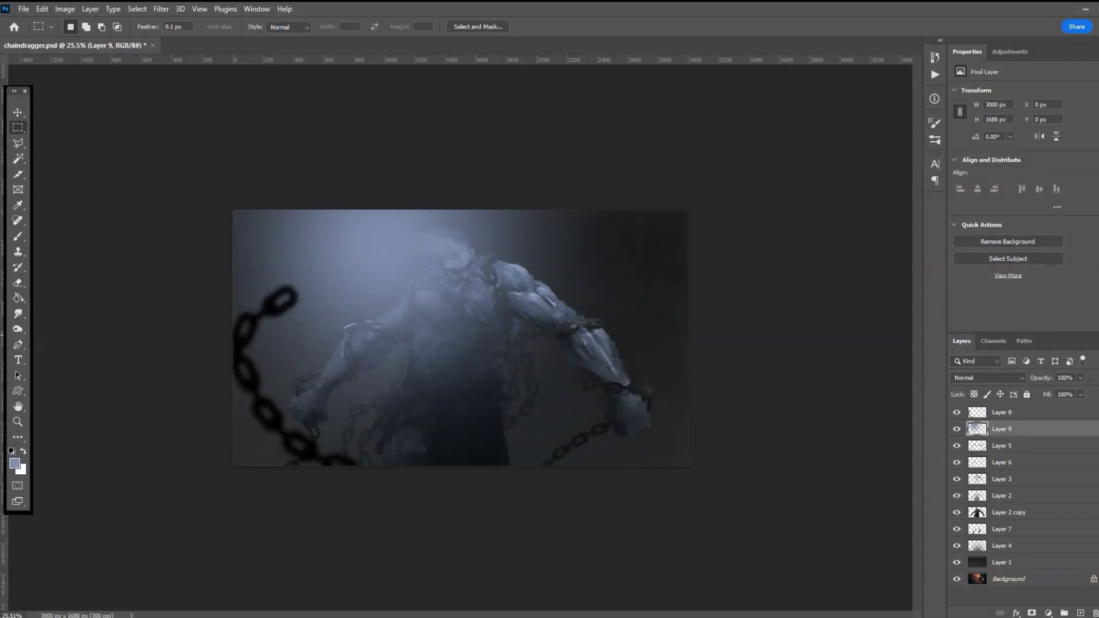
{"action": "left_click", "coordinate": [1079, 377]}
{"action": "left_click_drag", "start_coordinate": [1046, 389], "coordinate": [1042, 389]}
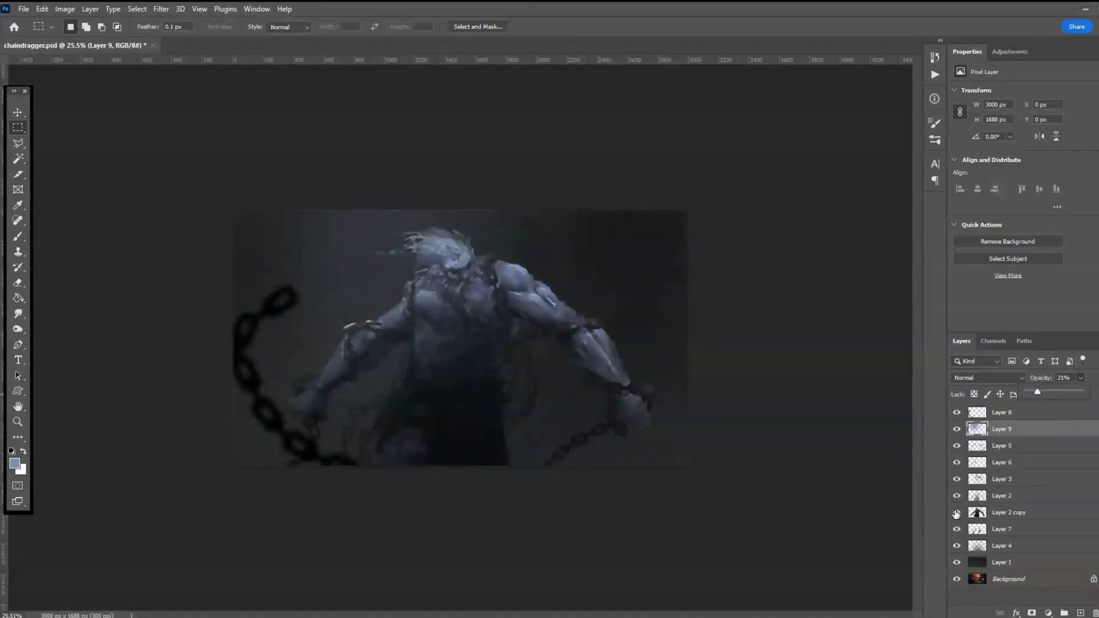
{"action": "scroll", "coordinate": [370, 403], "scroll_direction": "up", "scroll_amount": 5}
{"action": "scroll", "coordinate": [366, 400], "scroll_direction": "down", "scroll_amount": 3}
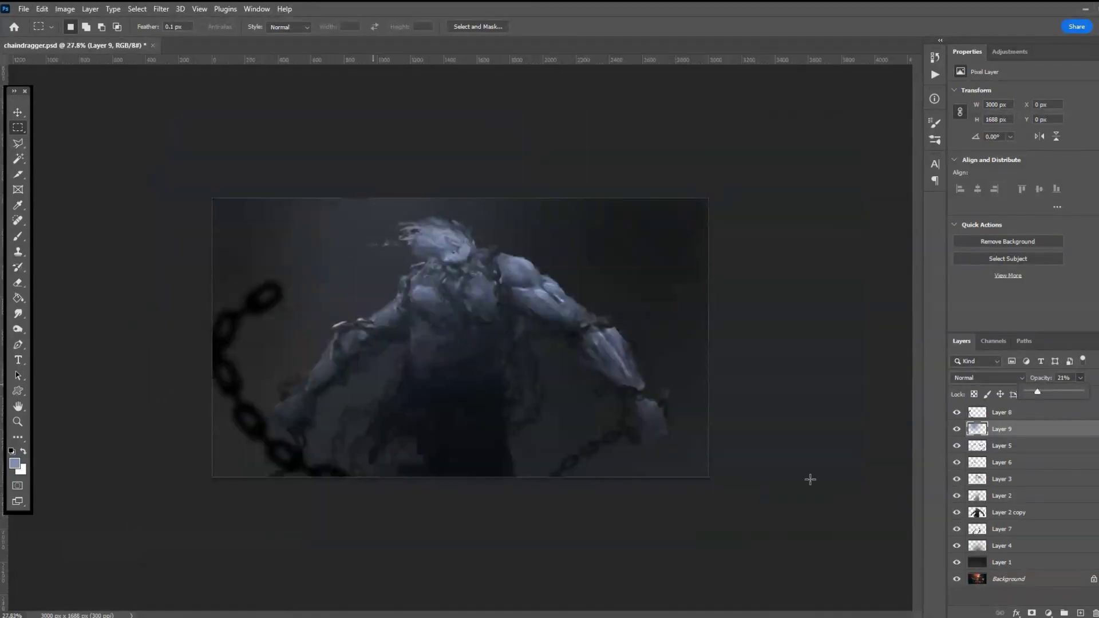
{"action": "left_click", "coordinate": [956, 429]}
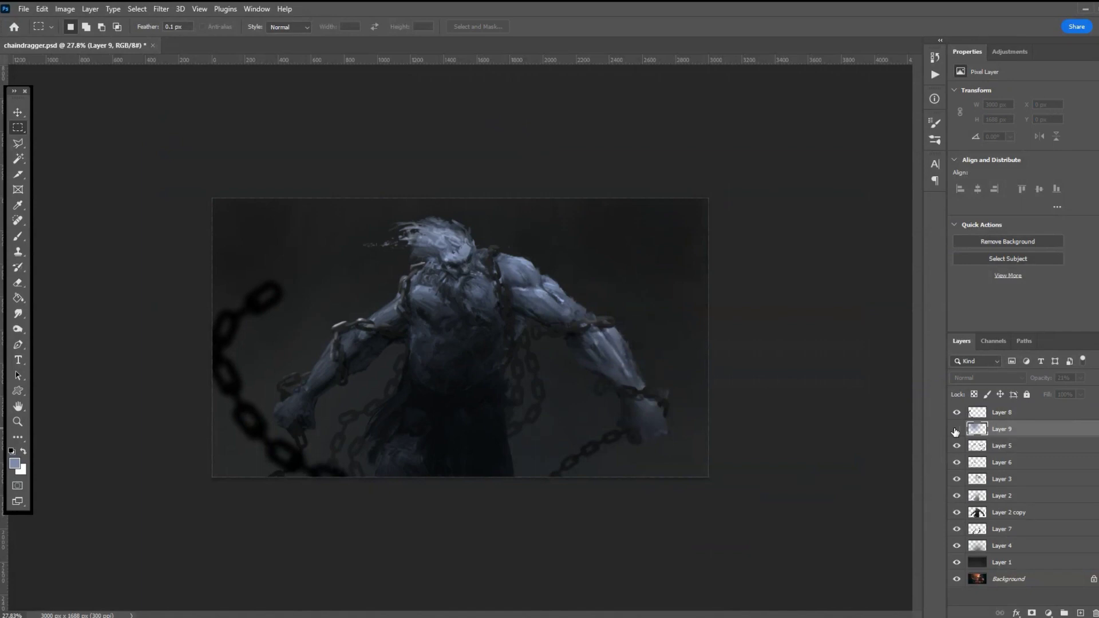
- Show Layer 9 again, set its blend mode to Overlay, and raise its opacity to 73%
{"action": "left_click", "coordinate": [956, 430]}
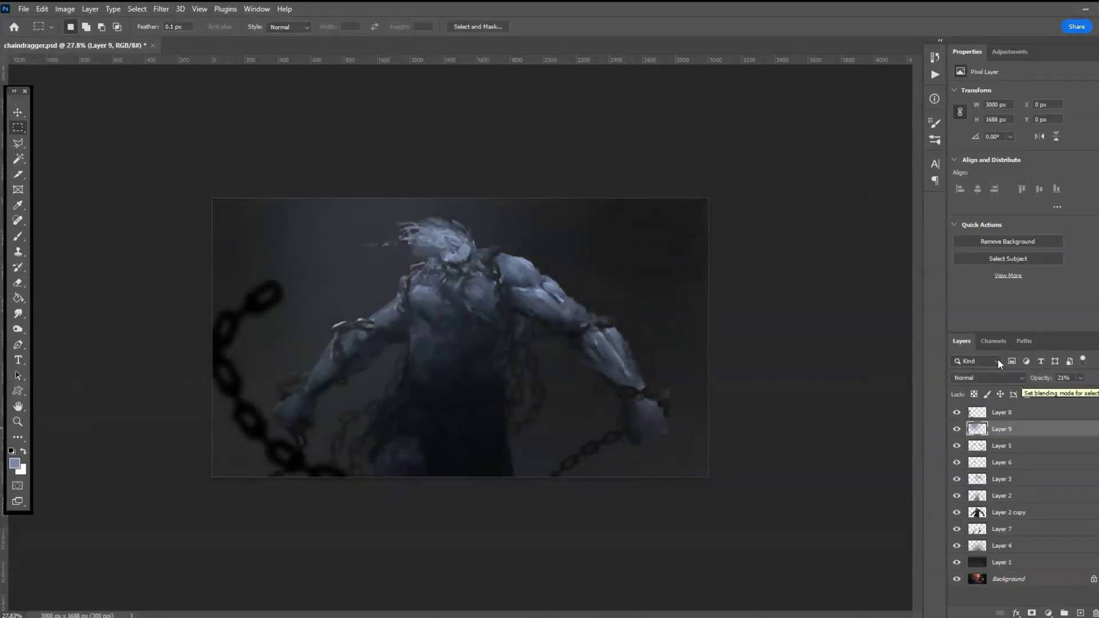
{"action": "left_click", "coordinate": [963, 380]}
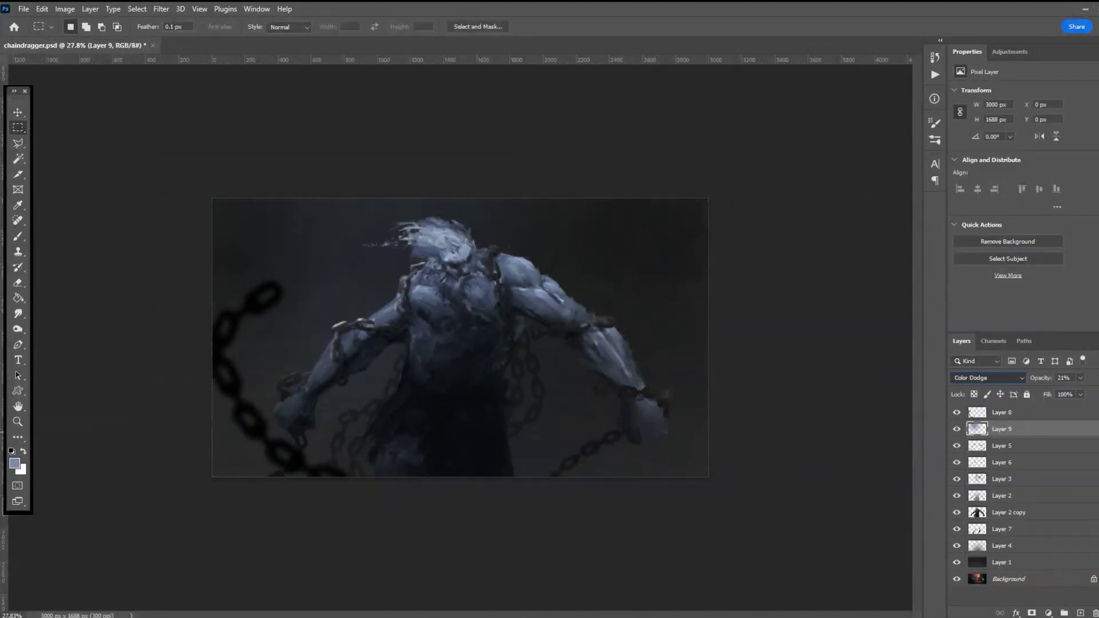
{"action": "left_click", "coordinate": [968, 431]}
{"action": "mouse_move", "coordinate": [1065, 390]}
{"action": "left_mouse_down"}
{"action": "mouse_move", "coordinate": [1086, 395]}
{"action": "mouse_move", "coordinate": [1063, 393]}
{"action": "left_mouse_up"}
{"action": "scroll", "coordinate": [990, 376], "scroll_direction": "down", "scroll_amount": 3}
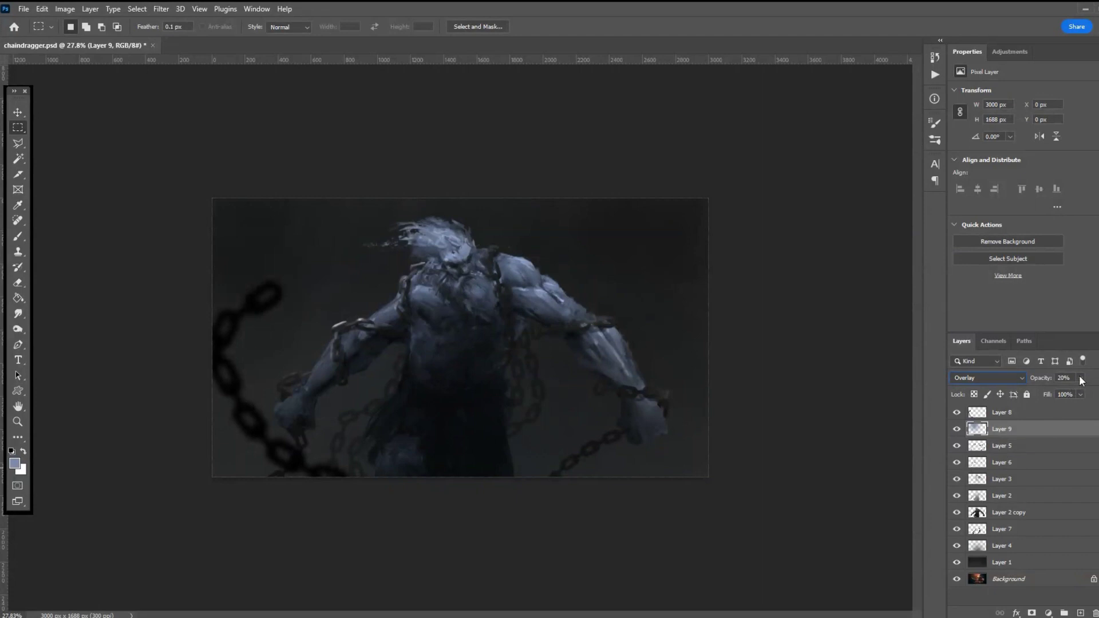
{"action": "left_click_drag", "start_coordinate": [1088, 394], "coordinate": [1097, 397]}
{"action": "scroll", "coordinate": [716, 368], "scroll_direction": "down", "scroll_amount": 3}
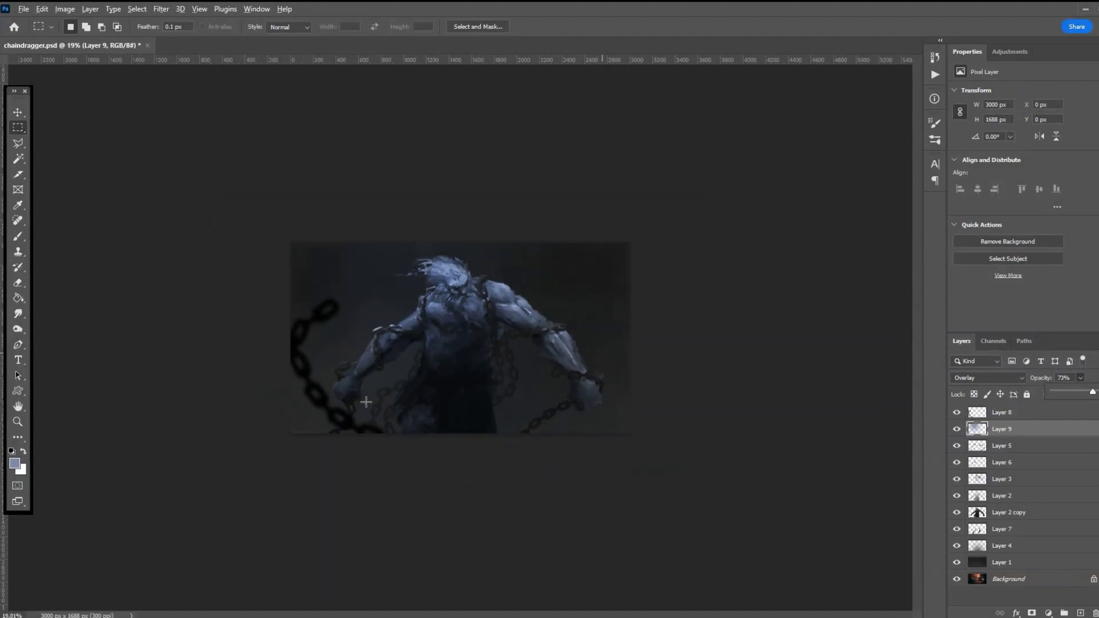
{"action": "scroll", "coordinate": [366, 402], "scroll_direction": "up", "scroll_amount": 3}
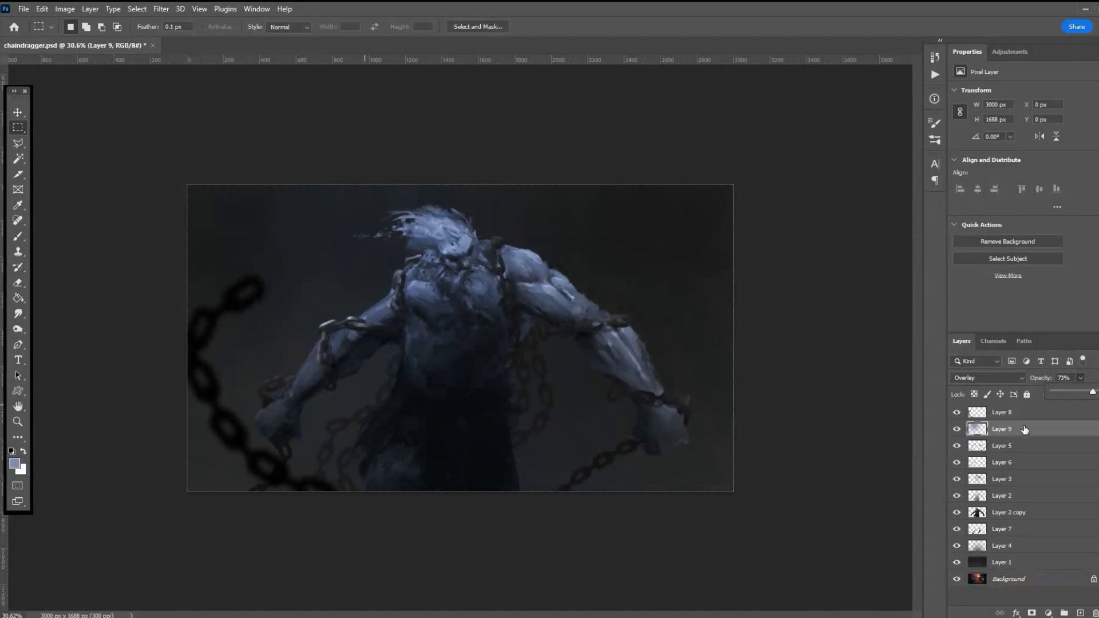
- On new Layer 10, widen the black foreground silhouette with a Hard Round Pressure brush
{"action": "key", "text": "ctrl+shift+alt+n"}
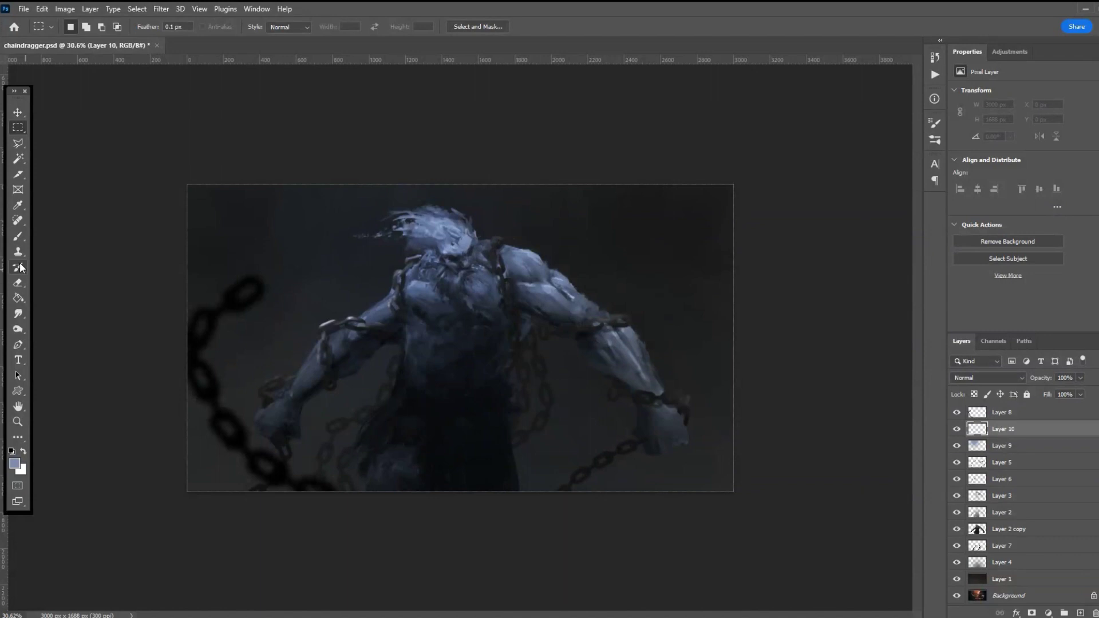
{"action": "left_click", "coordinate": [17, 237]}
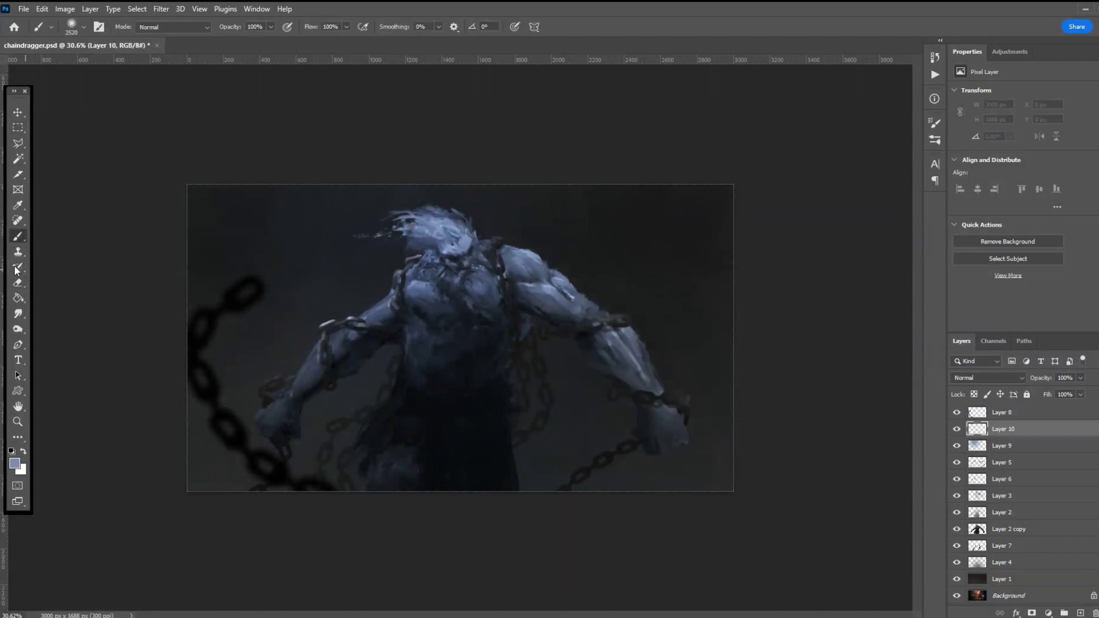
{"action": "left_click", "coordinate": [12, 451]}
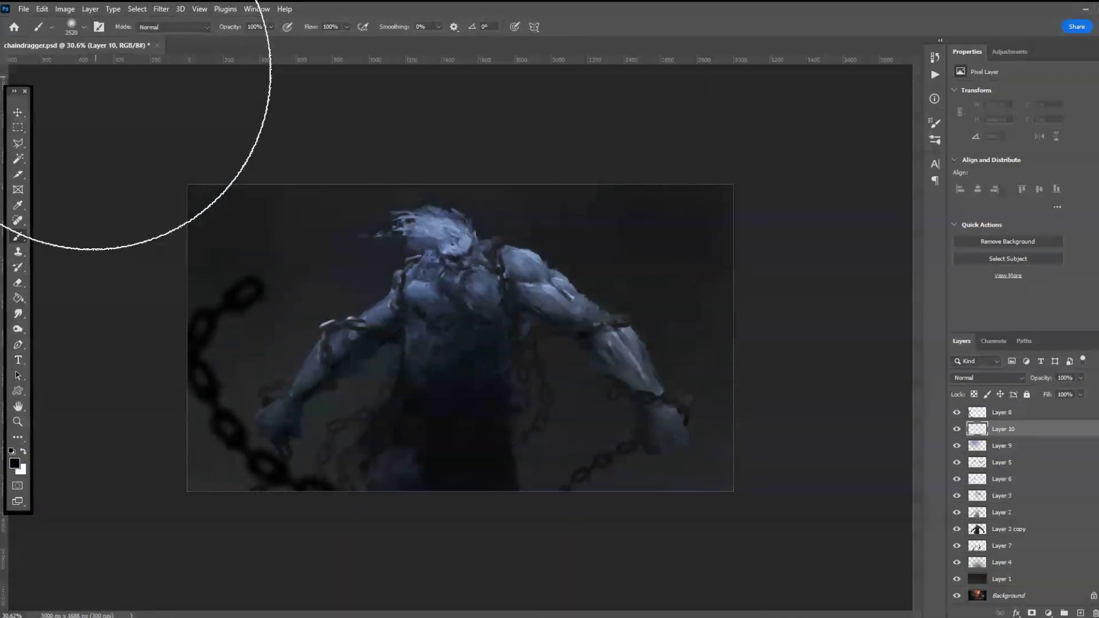
{"action": "left_click", "coordinate": [71, 26]}
{"action": "left_click", "coordinate": [137, 224]}
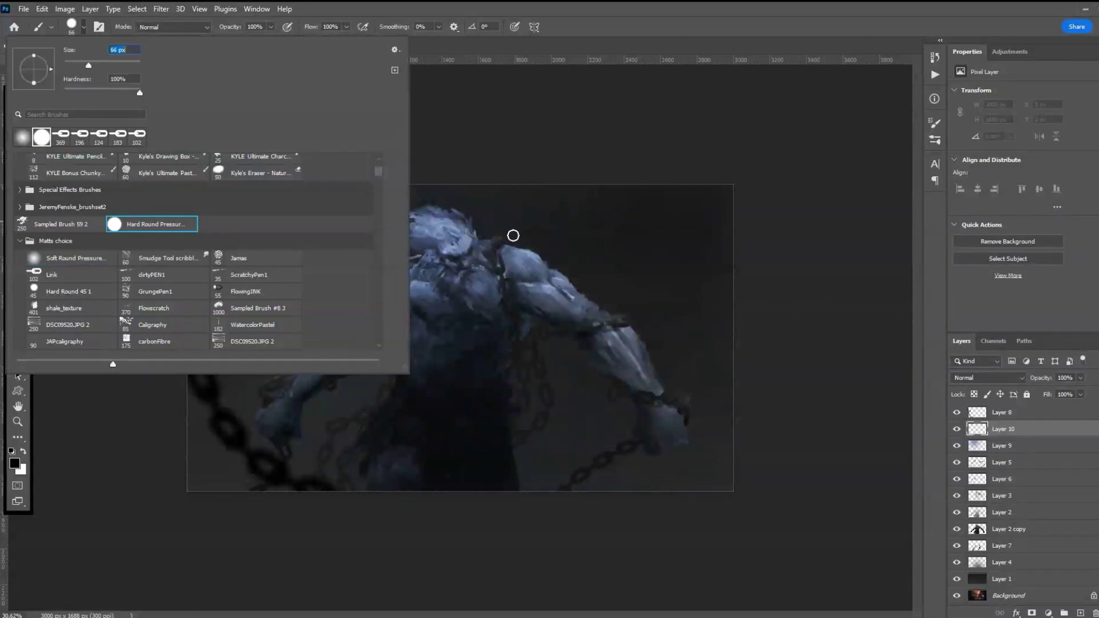
{"action": "mouse_move", "coordinate": [578, 452]}
{"action": "left_mouse_down"}
{"action": "mouse_move", "coordinate": [604, 464]}
{"action": "mouse_move", "coordinate": [574, 471]}
{"action": "mouse_move", "coordinate": [604, 466]}
{"action": "mouse_move", "coordinate": [576, 435]}
{"action": "mouse_move", "coordinate": [590, 450]}
{"action": "mouse_move", "coordinate": [567, 469]}
{"action": "mouse_move", "coordinate": [598, 456]}
{"action": "mouse_move", "coordinate": [647, 478]}
{"action": "mouse_move", "coordinate": [593, 472]}
{"action": "mouse_move", "coordinate": [587, 496]}
{"action": "mouse_move", "coordinate": [596, 466]}
{"action": "mouse_move", "coordinate": [618, 480]}
{"action": "mouse_move", "coordinate": [621, 493]}
{"action": "mouse_move", "coordinate": [575, 494]}
{"action": "mouse_move", "coordinate": [567, 478]}
{"action": "mouse_move", "coordinate": [566, 513]}
{"action": "left_mouse_up"}
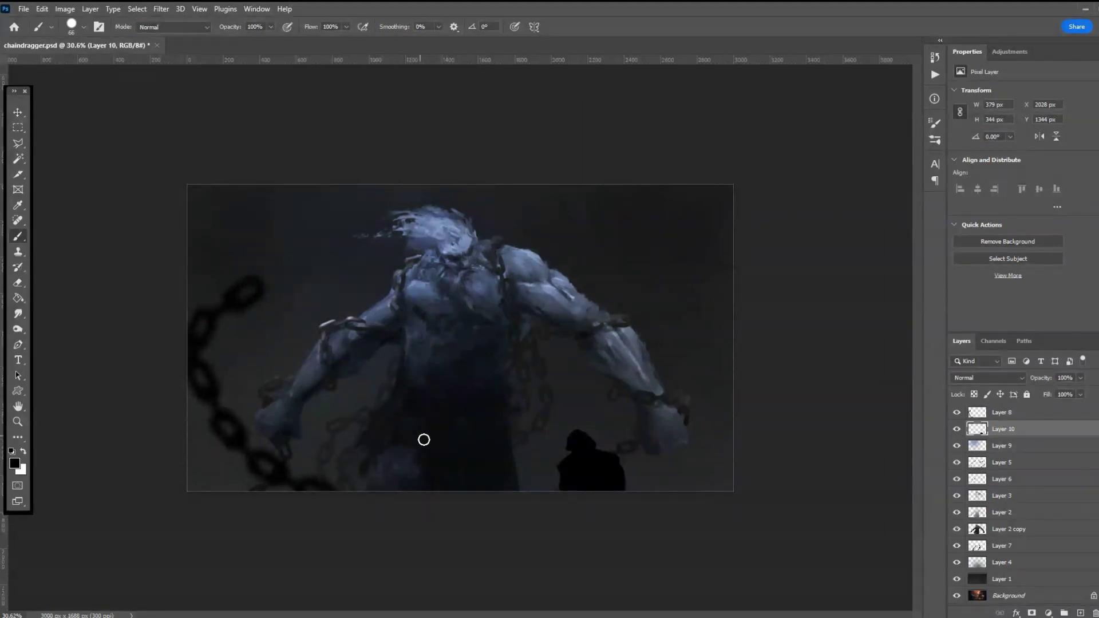
{"action": "left_click_drag", "start_coordinate": [564, 466], "coordinate": [553, 480]}
{"action": "left_click_drag", "start_coordinate": [611, 464], "coordinate": [628, 483]}
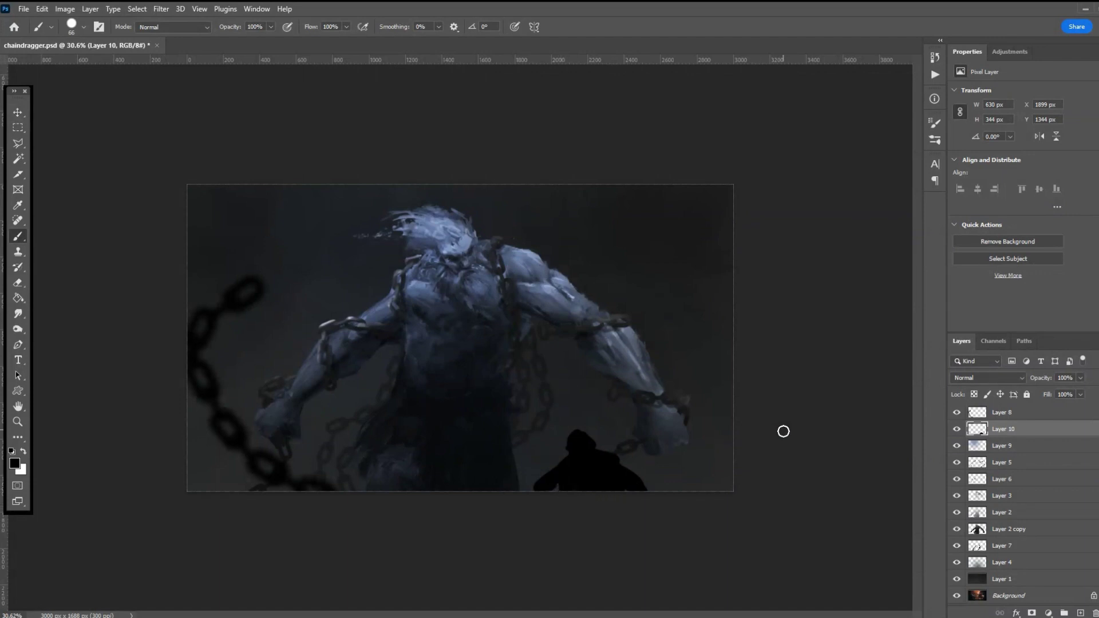
{"action": "left_click_drag", "start_coordinate": [541, 486], "coordinate": [564, 480]}
- Fill the gap between the two silhouettes in black and smudge their edge toward the bottom
{"action": "mouse_move", "coordinate": [462, 457]}
{"action": "left_mouse_down"}
{"action": "mouse_move", "coordinate": [464, 473]}
{"action": "mouse_move", "coordinate": [464, 456]}
{"action": "mouse_move", "coordinate": [474, 461]}
{"action": "mouse_move", "coordinate": [463, 476]}
{"action": "mouse_move", "coordinate": [480, 466]}
{"action": "mouse_move", "coordinate": [466, 479]}
{"action": "mouse_move", "coordinate": [495, 483]}
{"action": "left_mouse_up"}
{"action": "mouse_move", "coordinate": [470, 477]}
{"action": "left_mouse_down"}
{"action": "mouse_move", "coordinate": [495, 483]}
{"action": "mouse_move", "coordinate": [437, 498]}
{"action": "left_mouse_up"}
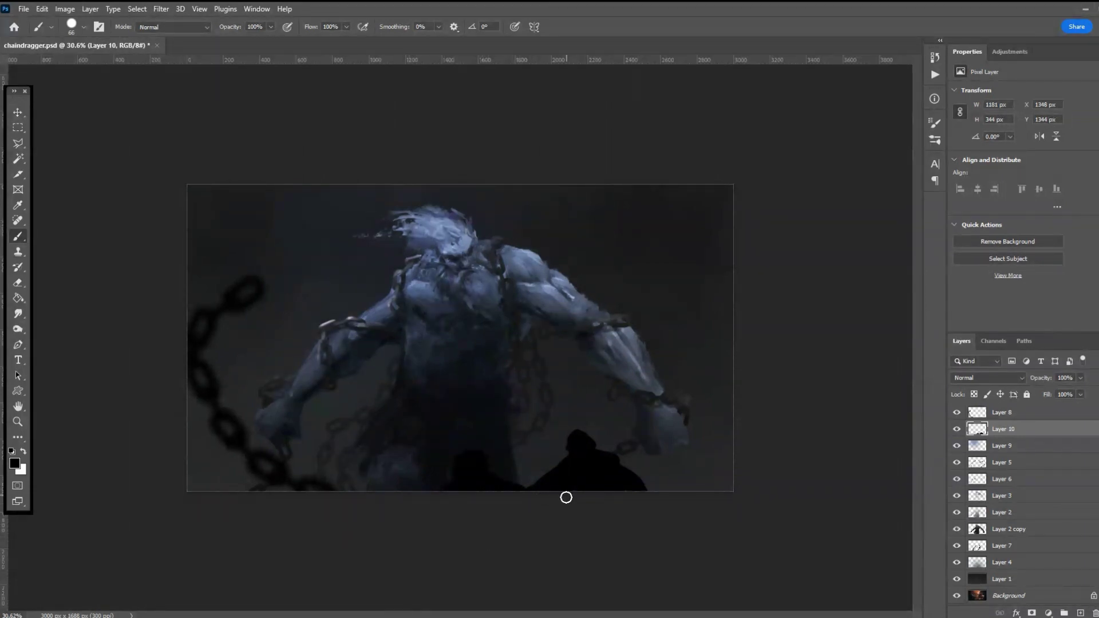
{"action": "left_click", "coordinate": [18, 313]}
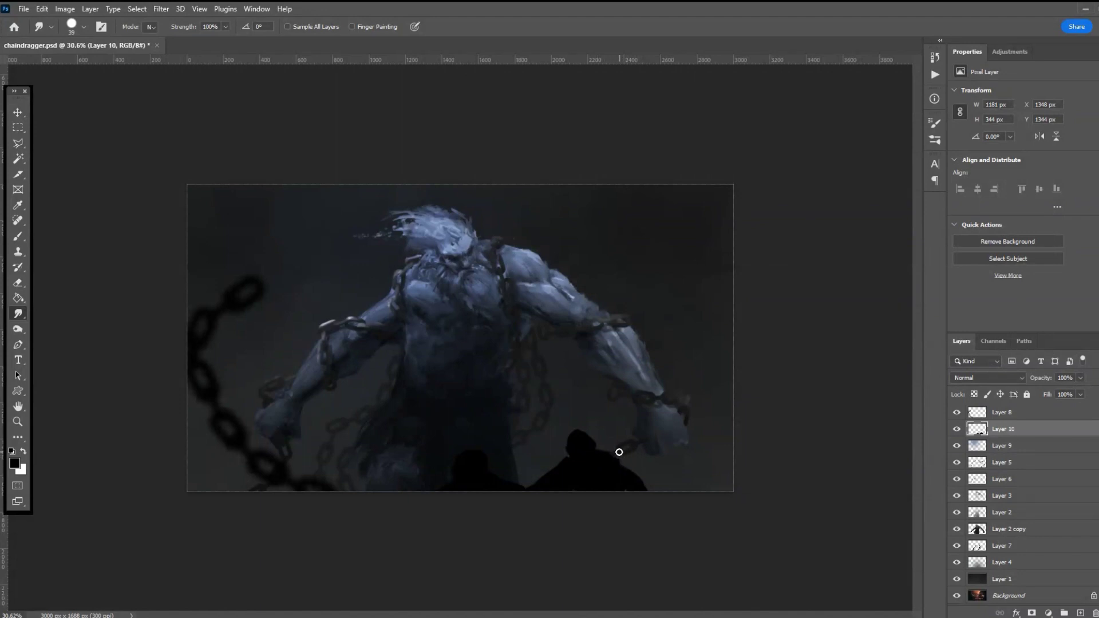
{"action": "mouse_move", "coordinate": [627, 472]}
{"action": "left_mouse_down"}
{"action": "mouse_move", "coordinate": [654, 492]}
{"action": "mouse_move", "coordinate": [650, 513]}
{"action": "left_mouse_up"}
- On a new layer above Layer 9, draw a straight black sword line up past the arm
{"action": "left_click", "coordinate": [1025, 447]}
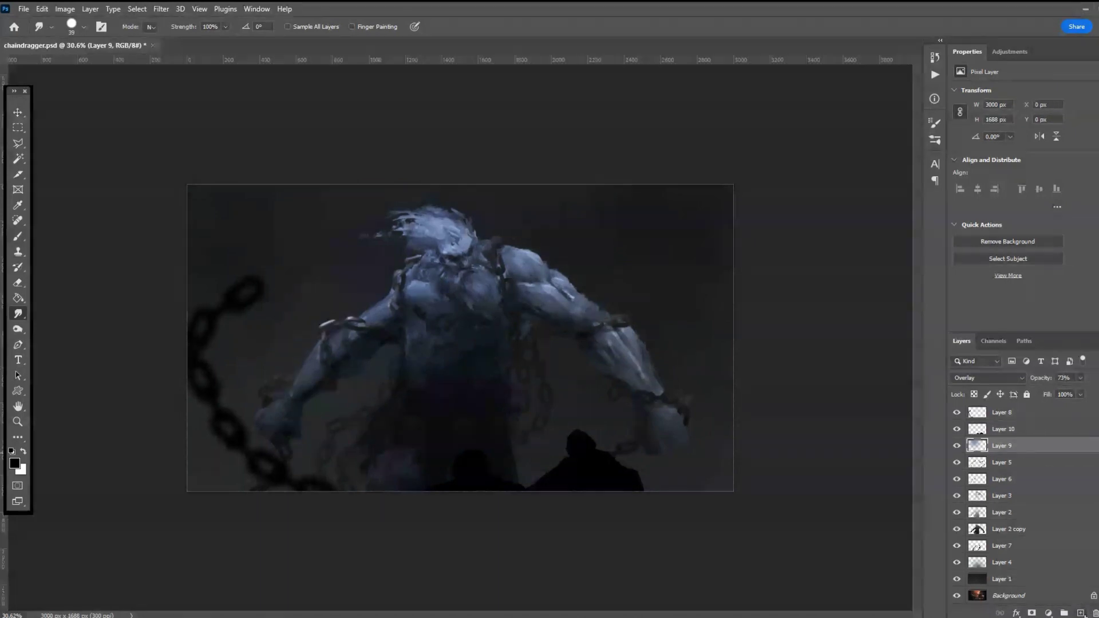
{"action": "left_click", "coordinate": [1080, 613]}
{"action": "left_click", "coordinate": [17, 237]}
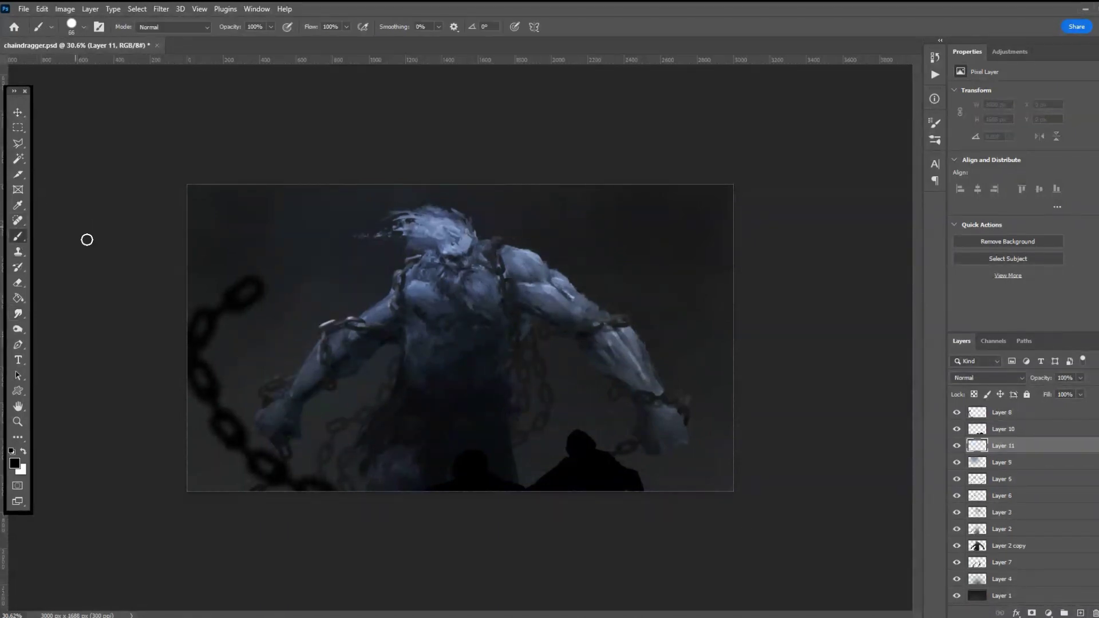
{"action": "left_click", "coordinate": [516, 488]}
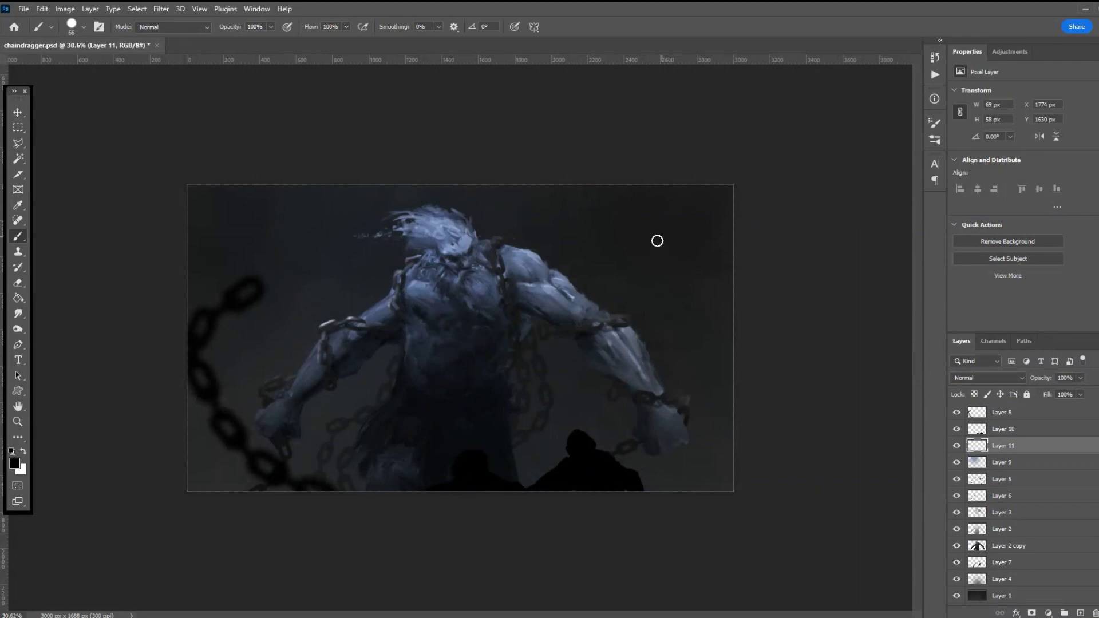
{"action": "left_click", "coordinate": [601, 282], "text": "shift"}
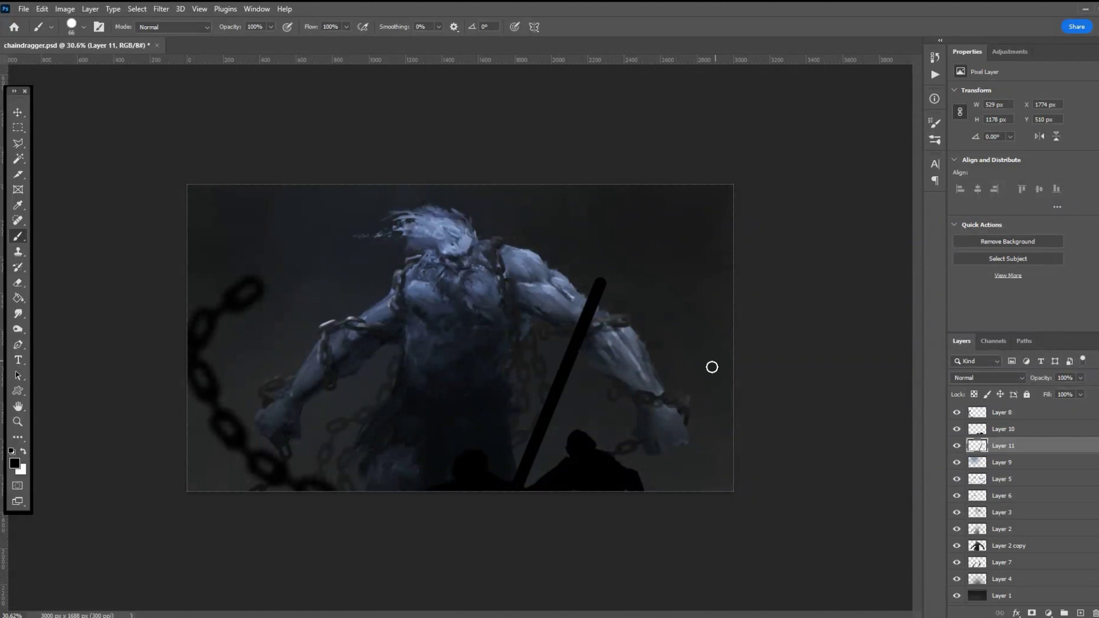
- Thin the sword by deleting a Polygonal Lasso selection along its side
{"action": "left_click", "coordinate": [18, 143]}
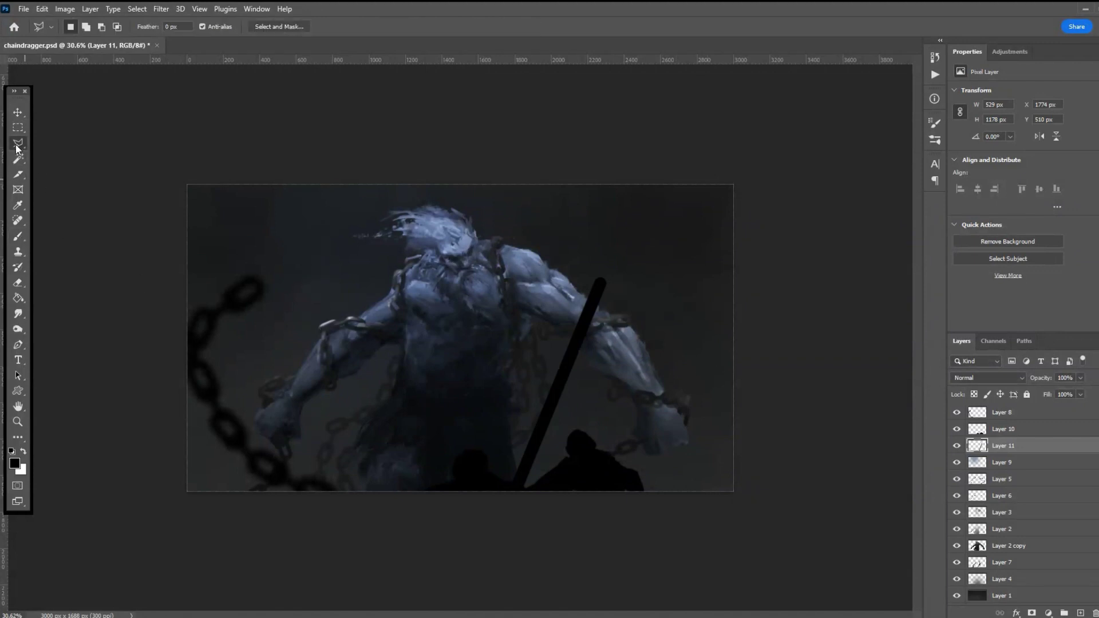
{"action": "left_click", "coordinate": [600, 278]}
{"action": "left_click", "coordinate": [538, 296]}
{"action": "left_click", "coordinate": [616, 234]}
{"action": "left_click", "coordinate": [645, 262]}
{"action": "left_click", "coordinate": [534, 510]}
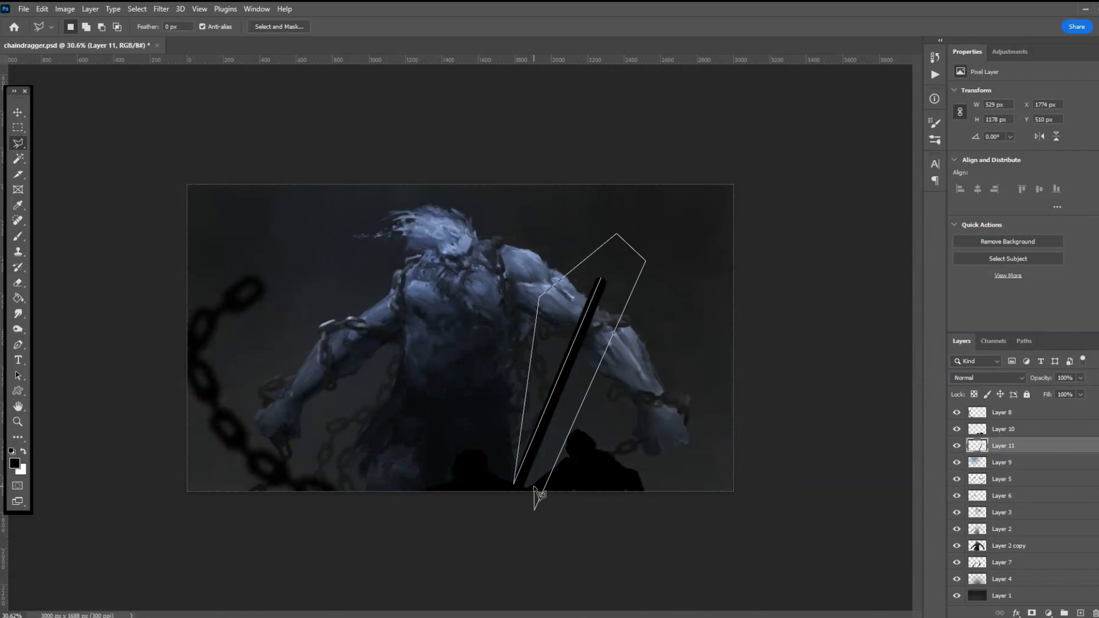
{"action": "left_click", "coordinate": [526, 486]}
{"action": "left_click", "coordinate": [601, 273]}
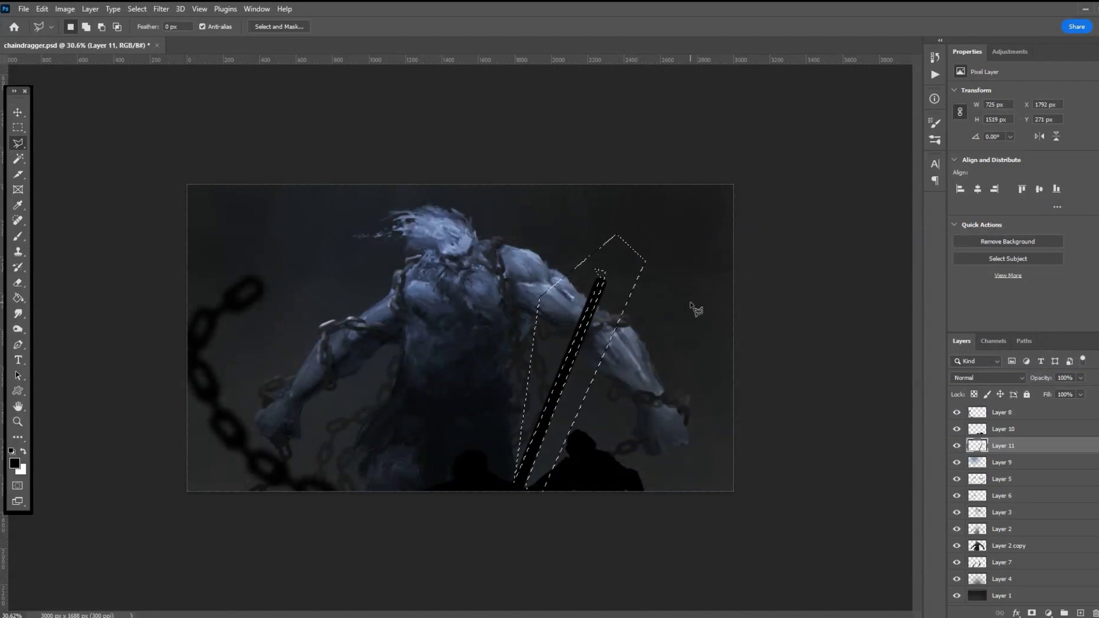
{"action": "key", "text": "Delete"}
{"action": "key", "text": "ctrl+d"}
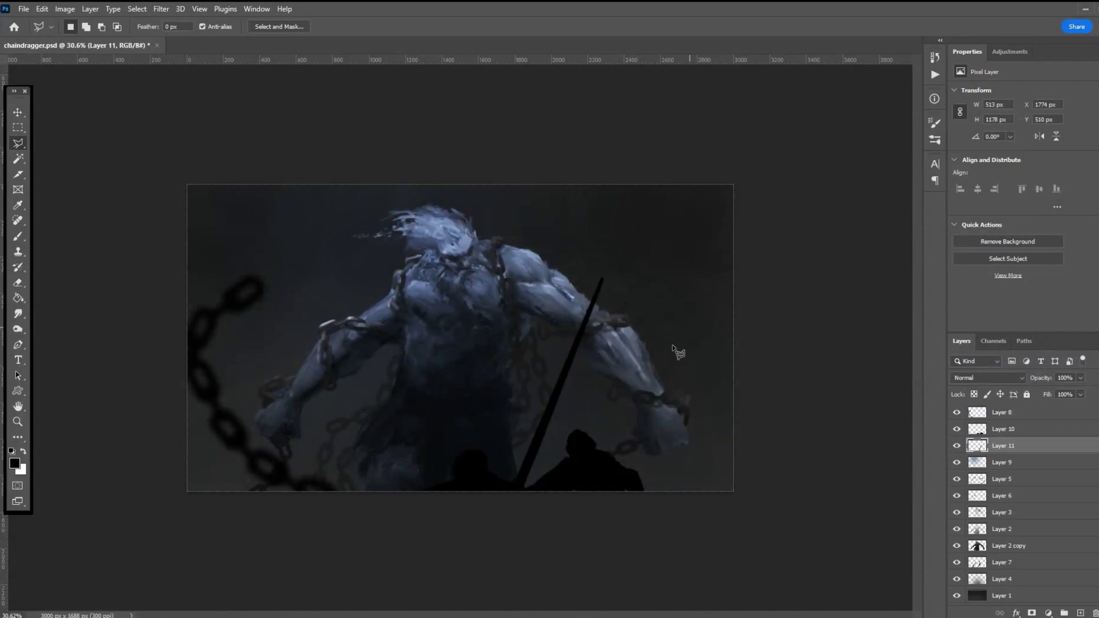
{"action": "scroll", "coordinate": [332, 394], "scroll_direction": "down", "scroll_amount": 3}
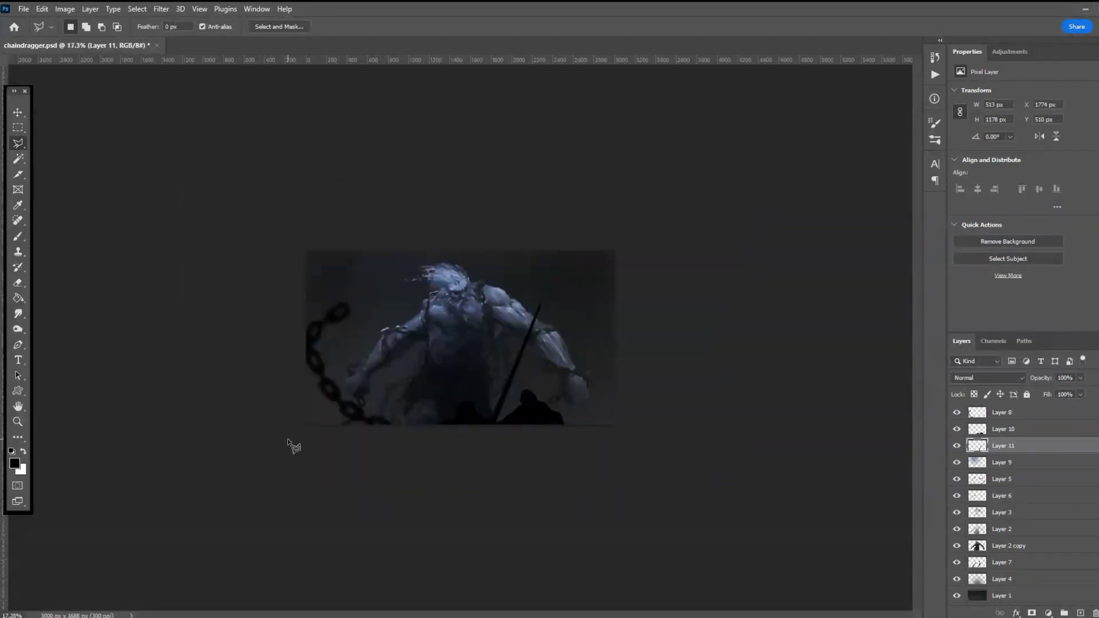
{"action": "scroll", "coordinate": [292, 443], "scroll_direction": "up", "scroll_amount": 2}
{"action": "scroll", "coordinate": [458, 444], "scroll_direction": "up", "scroll_amount": 2}
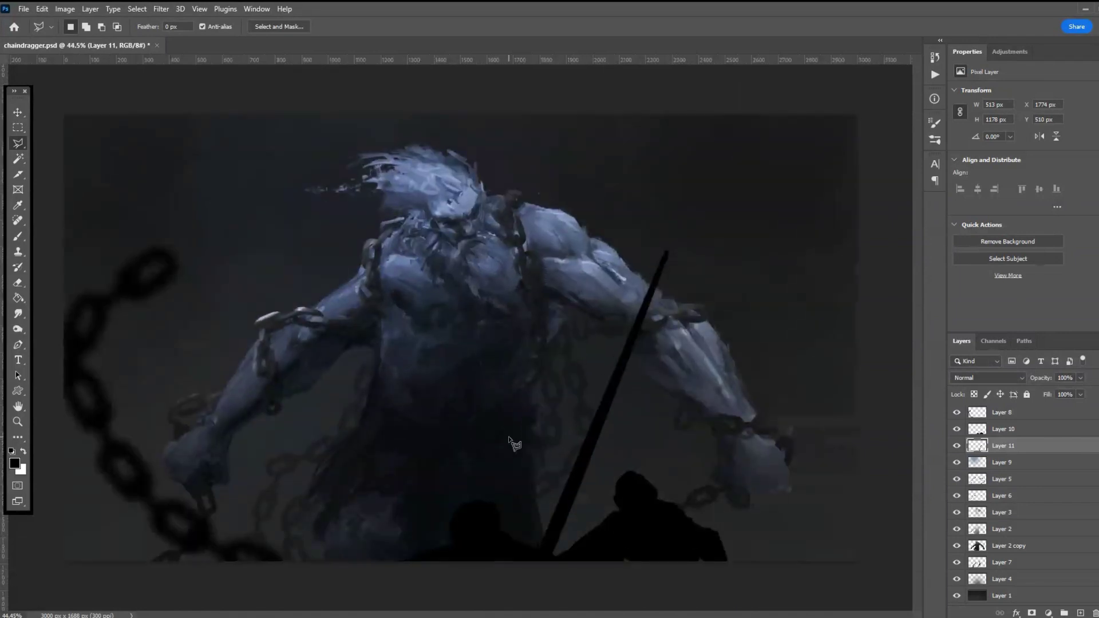
- Smudge the sword's top into the shoulder and its base into the figures
{"action": "left_click", "coordinate": [17, 313]}
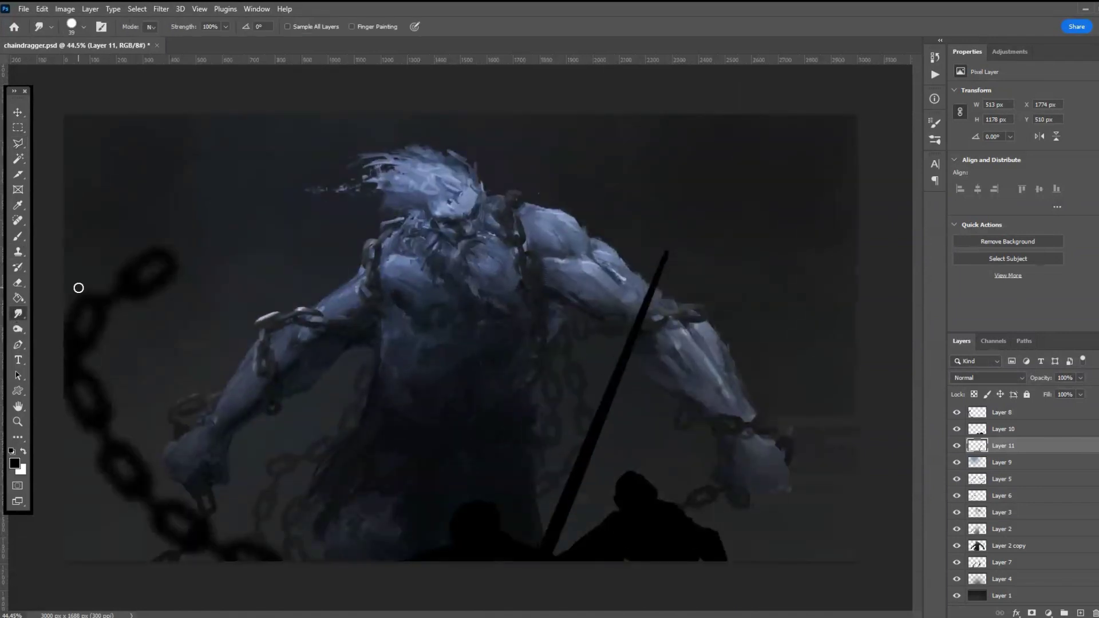
{"action": "mouse_move", "coordinate": [594, 270]}
{"action": "left_mouse_down"}
{"action": "mouse_move", "coordinate": [648, 309]}
{"action": "mouse_move", "coordinate": [660, 281]}
{"action": "mouse_move", "coordinate": [646, 277]}
{"action": "mouse_move", "coordinate": [661, 275]}
{"action": "mouse_move", "coordinate": [648, 280]}
{"action": "mouse_move", "coordinate": [670, 245]}
{"action": "mouse_move", "coordinate": [642, 296]}
{"action": "mouse_move", "coordinate": [663, 272]}
{"action": "left_mouse_up"}
{"action": "mouse_move", "coordinate": [542, 534]}
{"action": "left_mouse_down"}
{"action": "mouse_move", "coordinate": [563, 545]}
{"action": "mouse_move", "coordinate": [537, 555]}
{"action": "left_mouse_up"}
{"action": "scroll", "coordinate": [410, 378], "scroll_direction": "down", "scroll_amount": 5}
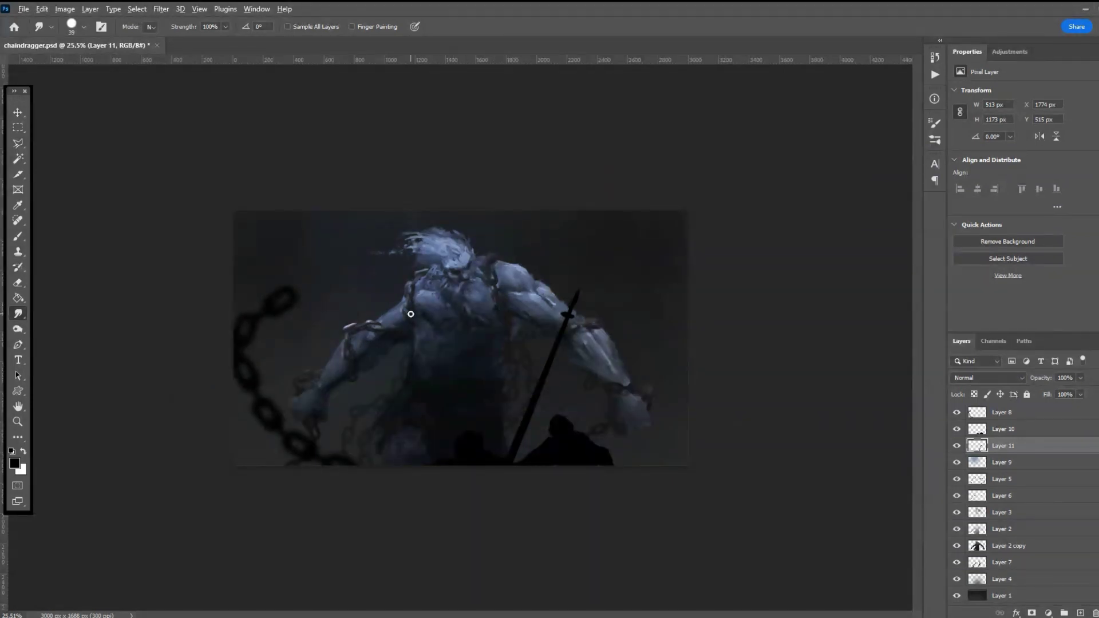
{"action": "scroll", "coordinate": [461, 340], "scroll_direction": "up", "scroll_amount": 2}
{"action": "left_click", "coordinate": [1020, 415]}
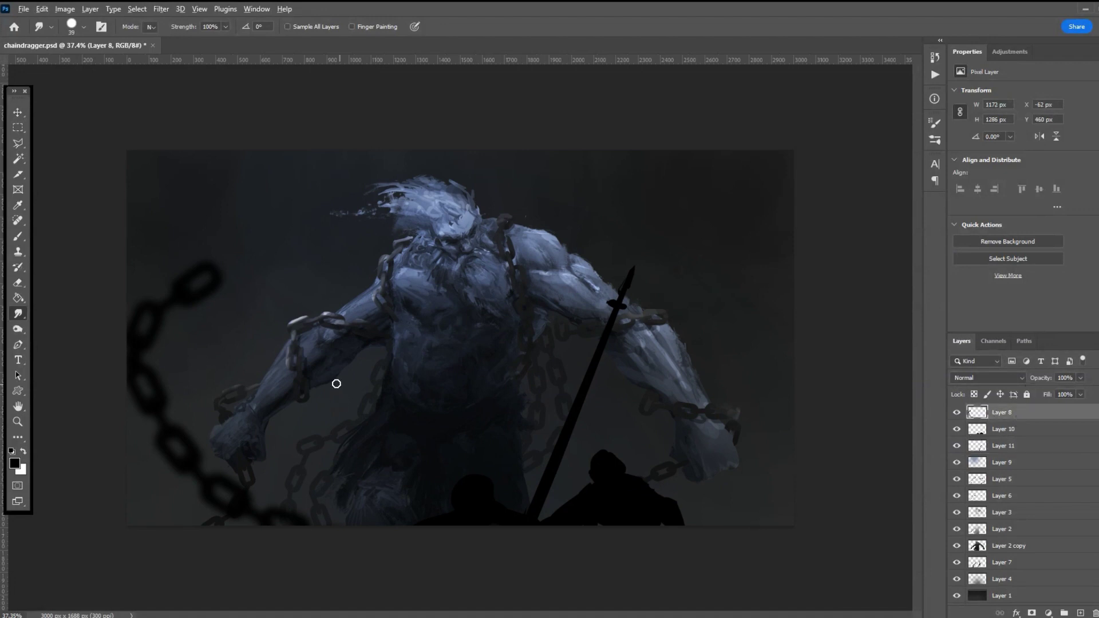
{"action": "scroll", "coordinate": [291, 365], "scroll_direction": "down", "scroll_amount": 2}
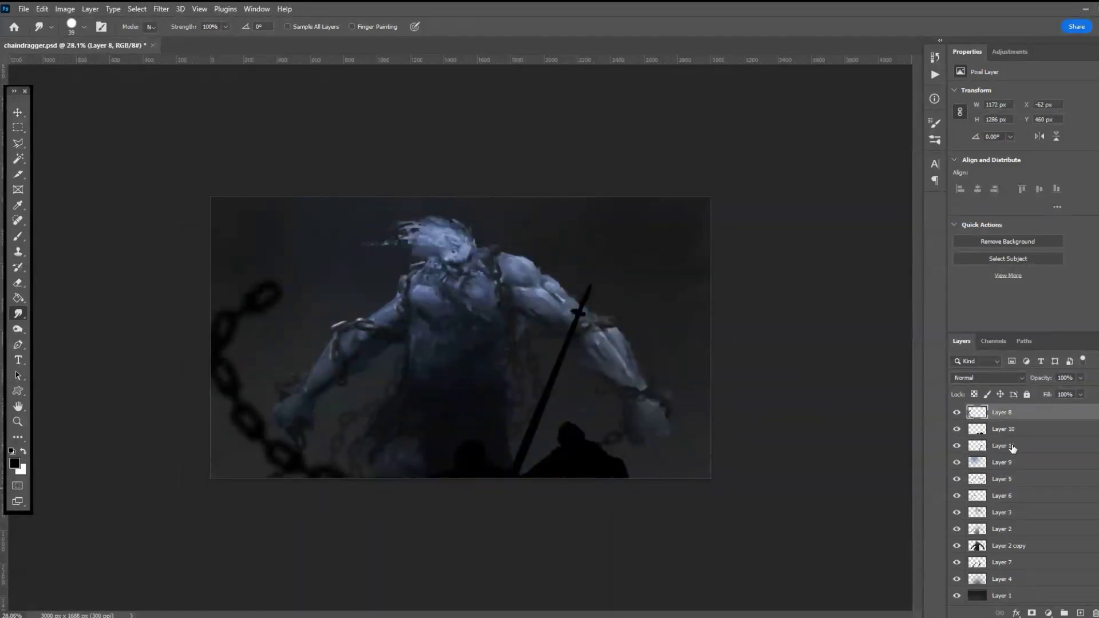
- Above Layer 9, sample a blue-grey and load a 2520 px Soft Round Pressure brush
{"action": "left_click", "coordinate": [1008, 463]}
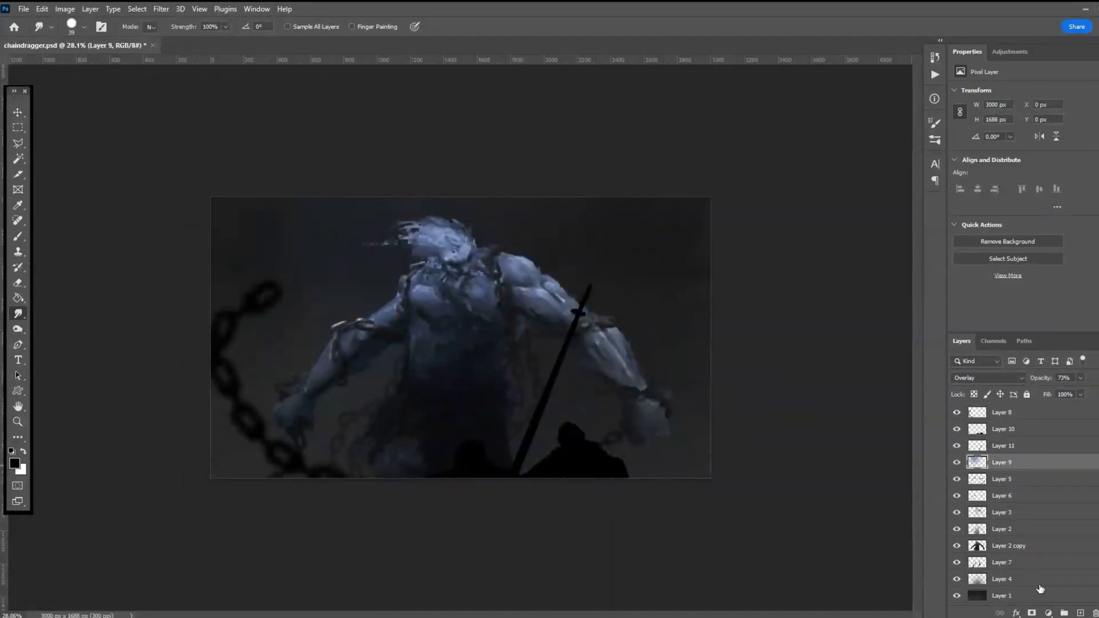
{"action": "left_click", "coordinate": [1080, 613]}
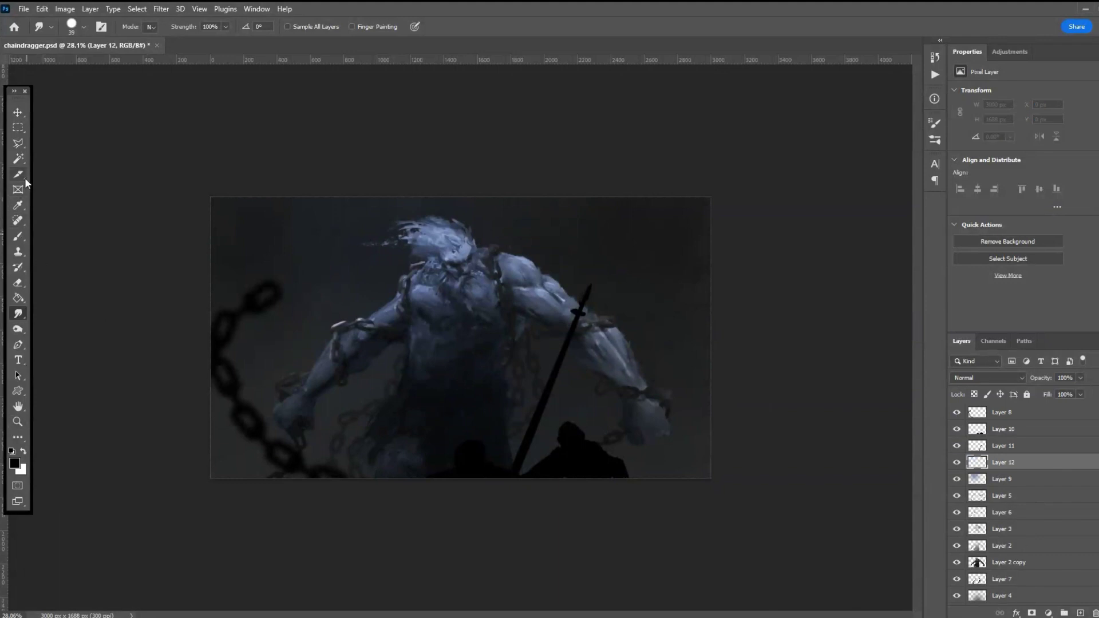
{"action": "left_click", "coordinate": [17, 205]}
{"action": "left_click", "coordinate": [431, 231]}
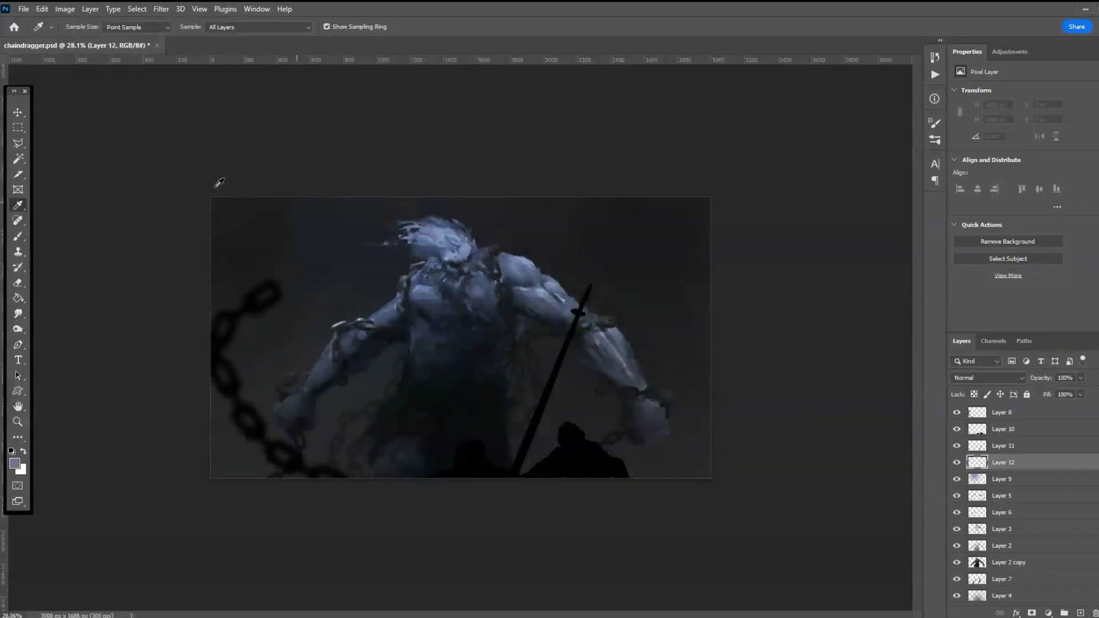
{"action": "left_click", "coordinate": [17, 236]}
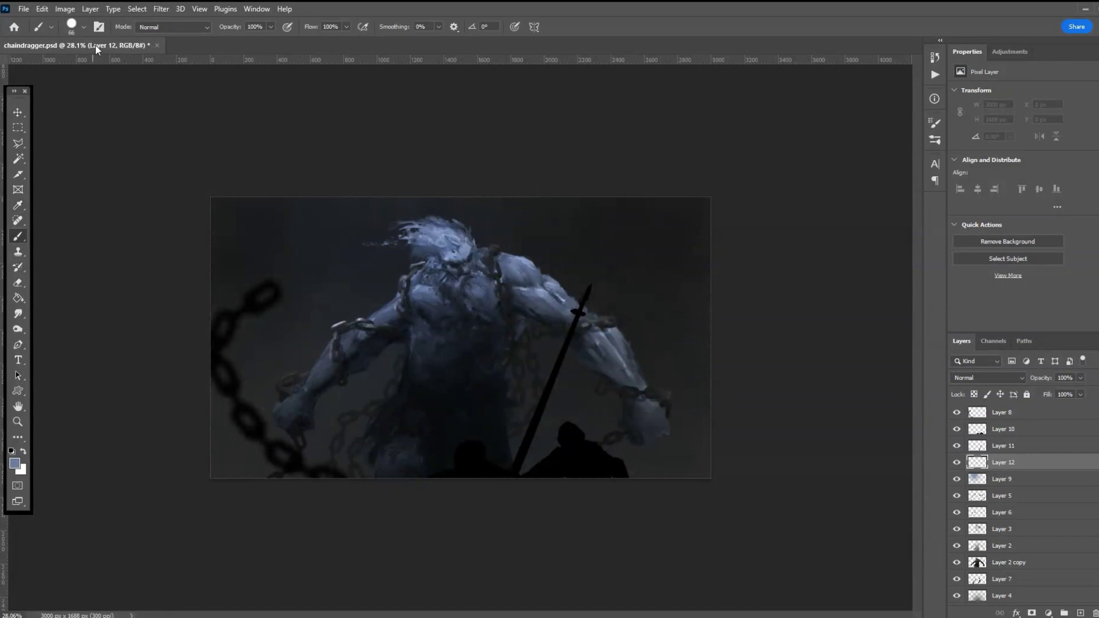
{"action": "left_click", "coordinate": [84, 27]}
{"action": "left_click", "coordinate": [78, 258]}
{"action": "left_click", "coordinate": [135, 64]}
- Wash haze over the lower right and lower left, then set the layer to 30% opacity
{"action": "left_click_drag", "start_coordinate": [582, 550], "coordinate": [687, 515]}
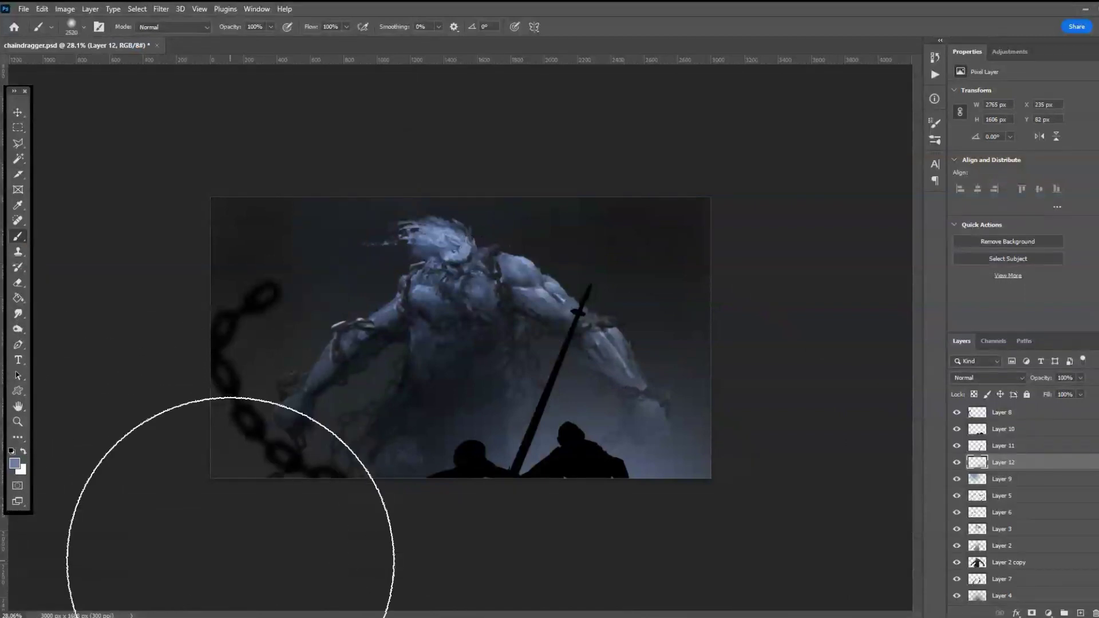
{"action": "left_click", "coordinate": [230, 561]}
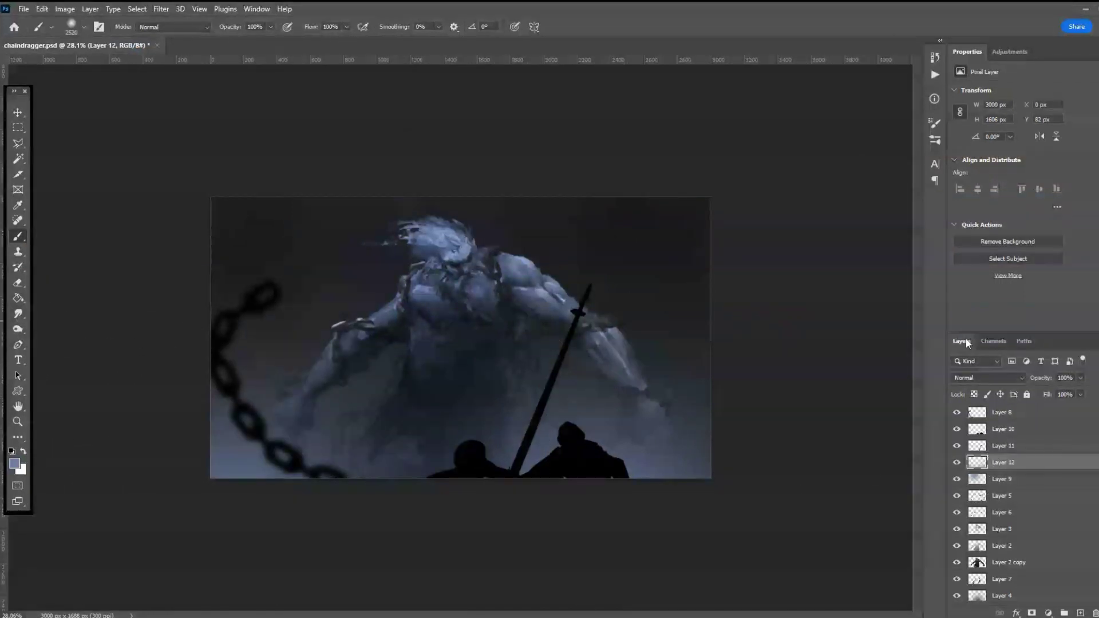
{"action": "left_click", "coordinate": [1081, 395]}
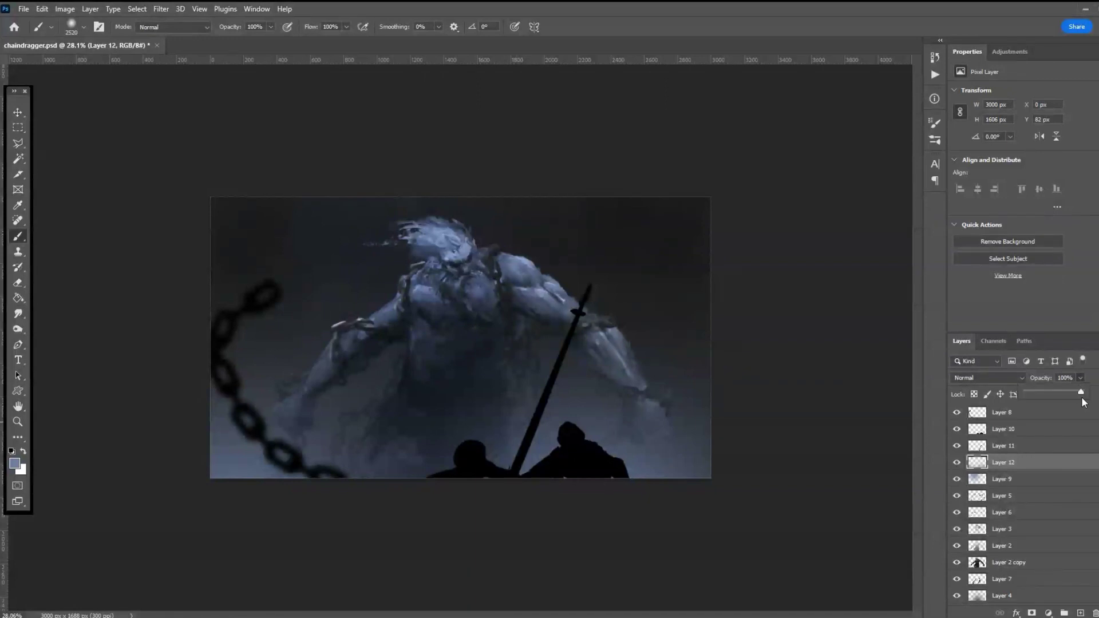
{"action": "left_click_drag", "start_coordinate": [1033, 393], "coordinate": [1037, 395]}
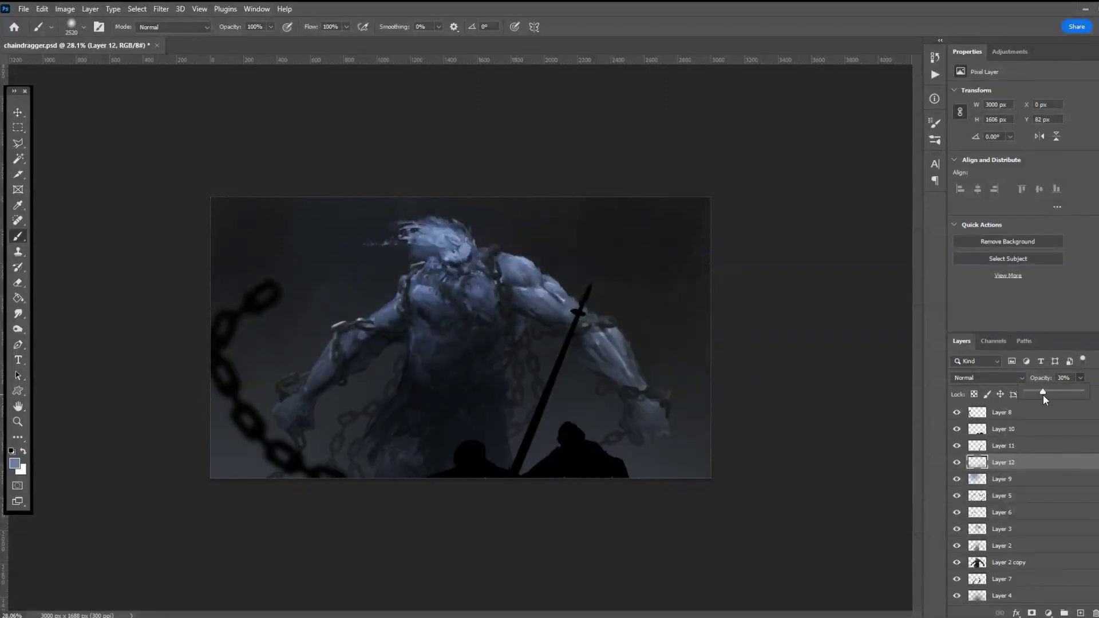
{"action": "left_click", "coordinate": [999, 447]}
- On Layer 10, smudge the right silhouette's lower edge outward toward the lower right
{"action": "left_click", "coordinate": [957, 447]}
{"action": "left_click", "coordinate": [956, 431]}
{"action": "left_click", "coordinate": [957, 431]}
{"action": "left_click", "coordinate": [1010, 432]}
{"action": "scroll", "coordinate": [750, 492], "scroll_direction": "up", "scroll_amount": 4}
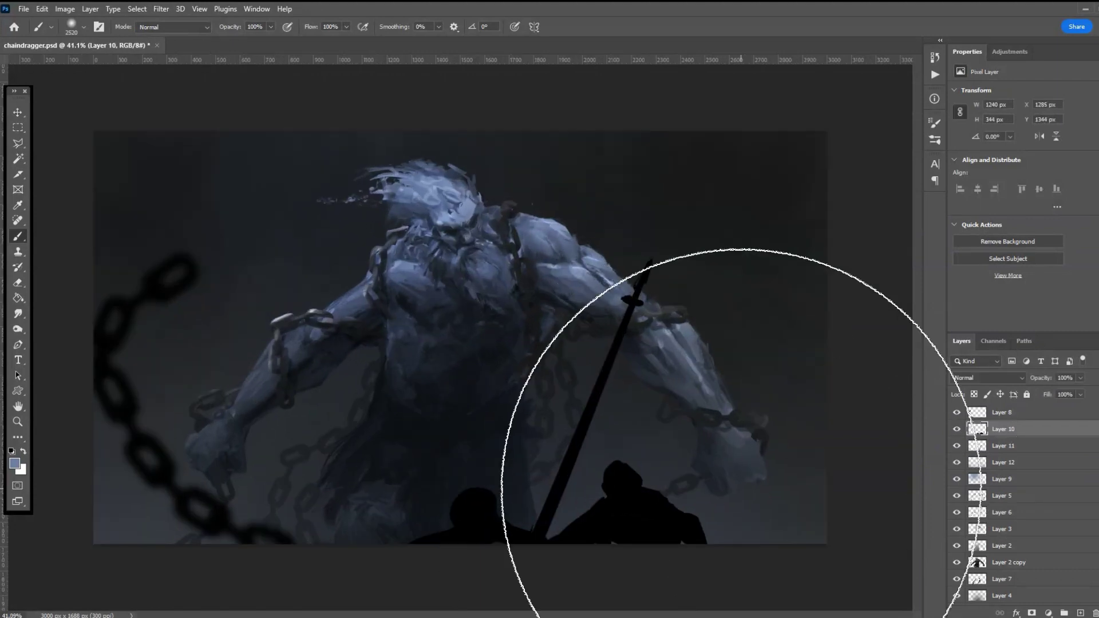
{"action": "left_click", "coordinate": [18, 314]}
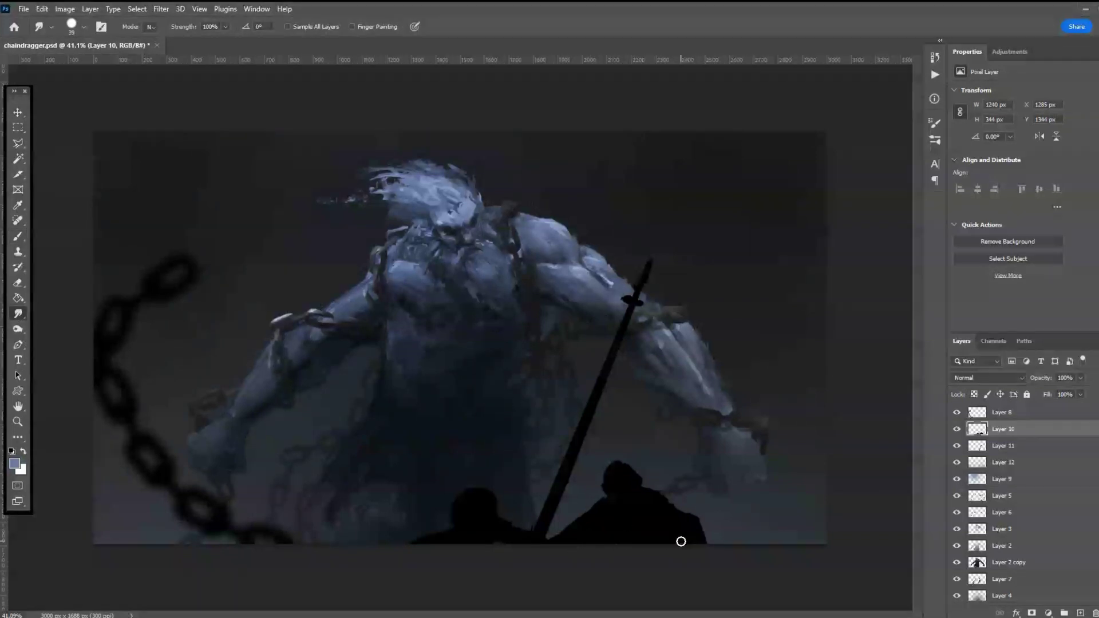
{"action": "left_click_drag", "start_coordinate": [682, 517], "coordinate": [709, 530]}
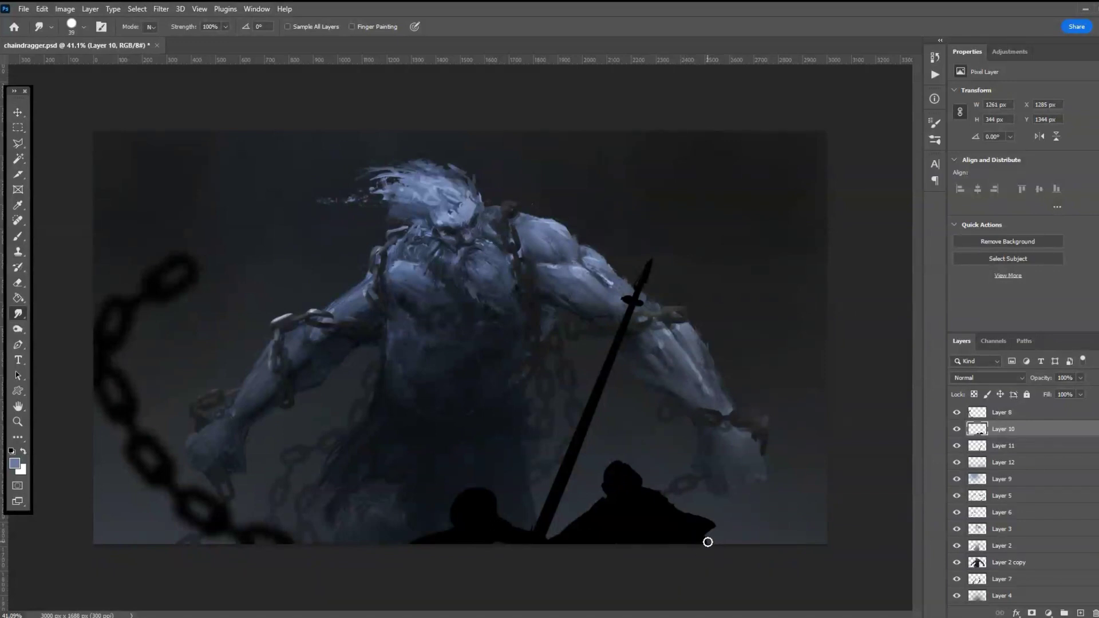
{"action": "left_click_drag", "start_coordinate": [710, 533], "coordinate": [718, 525]}
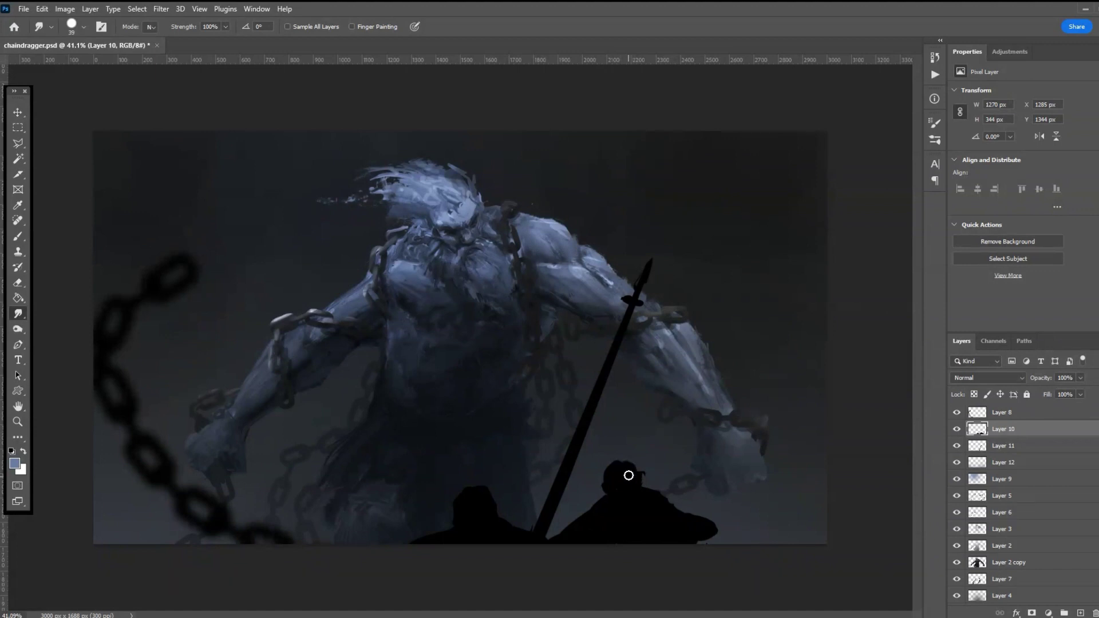
- Smudge the foreground silhouette's head edge slightly rightward, then make Layer 11 active
{"action": "left_click_drag", "start_coordinate": [629, 471], "coordinate": [650, 470]}
{"action": "scroll", "coordinate": [594, 418], "scroll_direction": "down", "scroll_amount": 3}
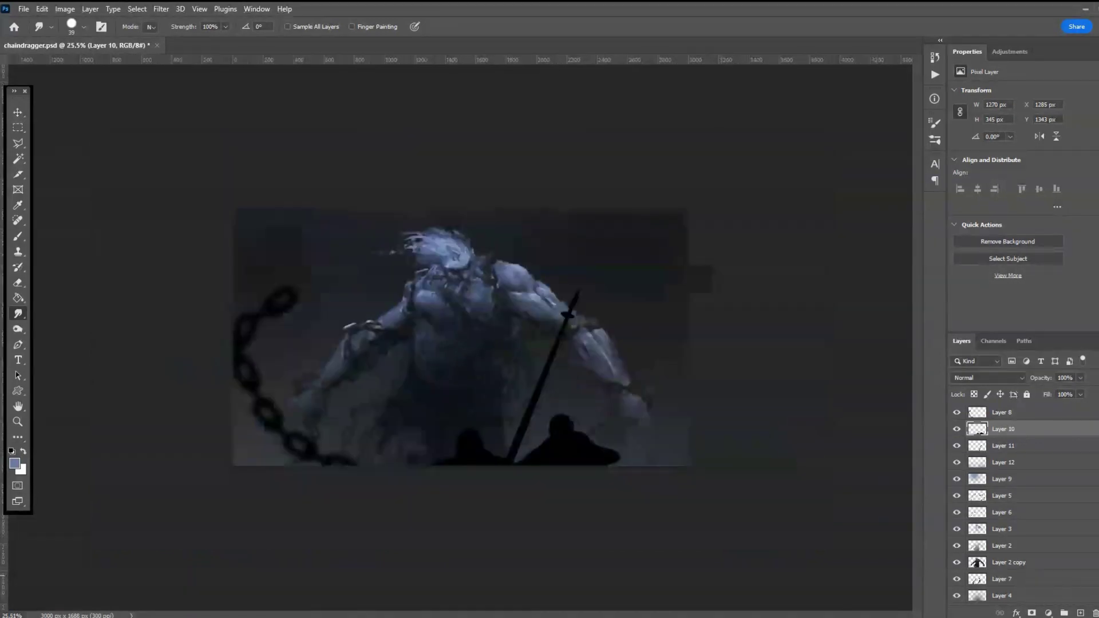
{"action": "left_click", "coordinate": [1009, 449]}
- From the Layer 11 spear selection, paint a faint sheen on new Layer 13 and lower its opacity
{"action": "left_click", "coordinate": [980, 446], "text": "ctrl"}
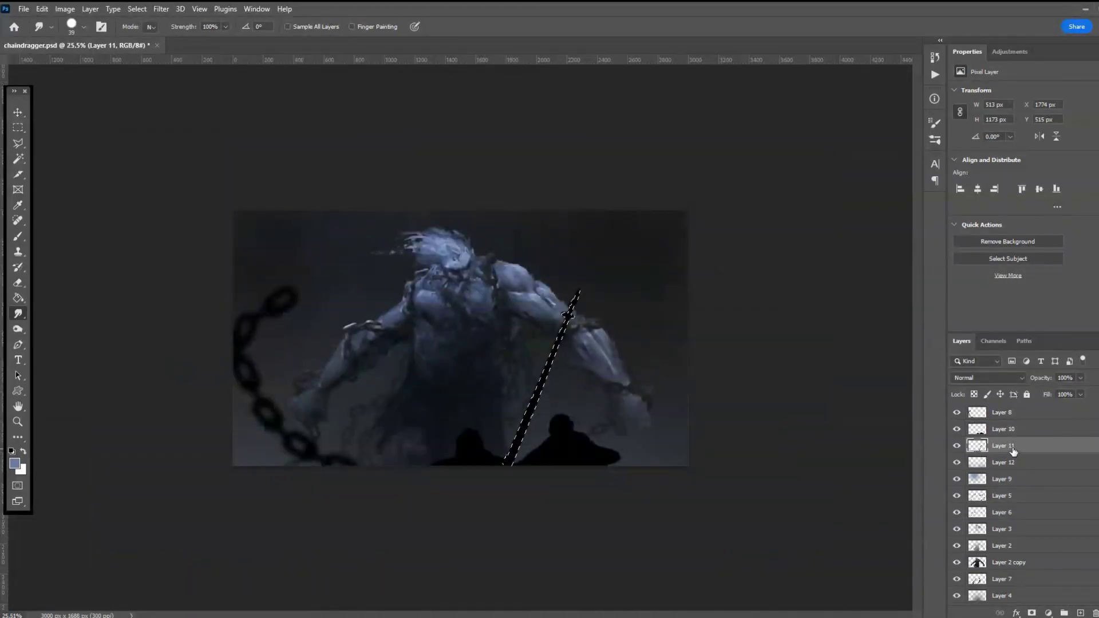
{"action": "left_click", "coordinate": [1076, 608]}
{"action": "left_click", "coordinate": [17, 236]}
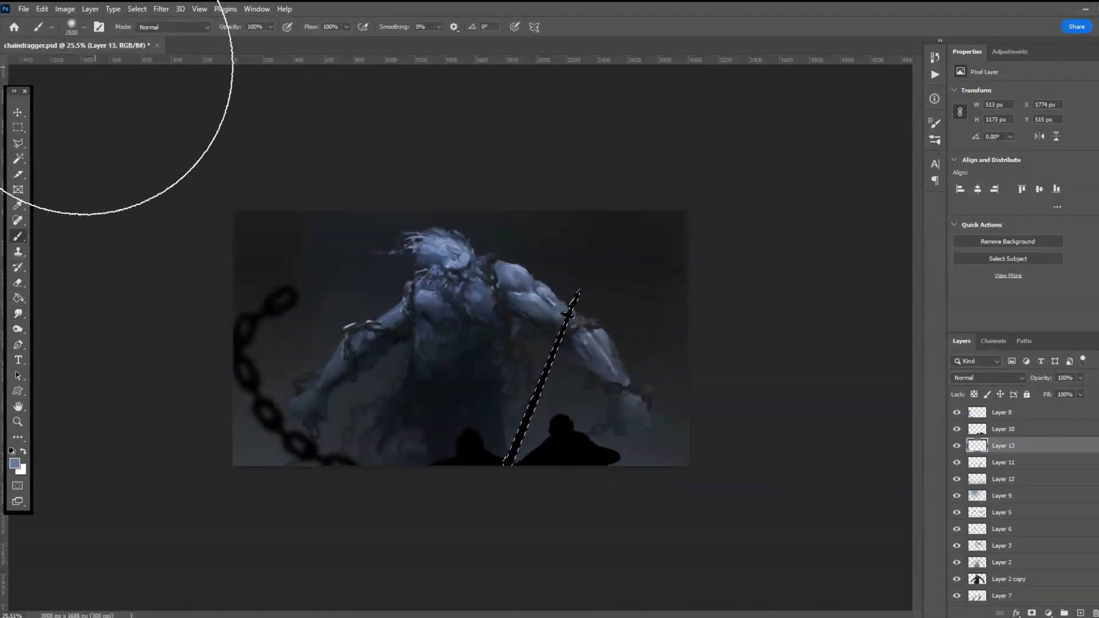
{"action": "left_click", "coordinate": [18, 127]}
{"action": "left_click", "coordinate": [103, 140]}
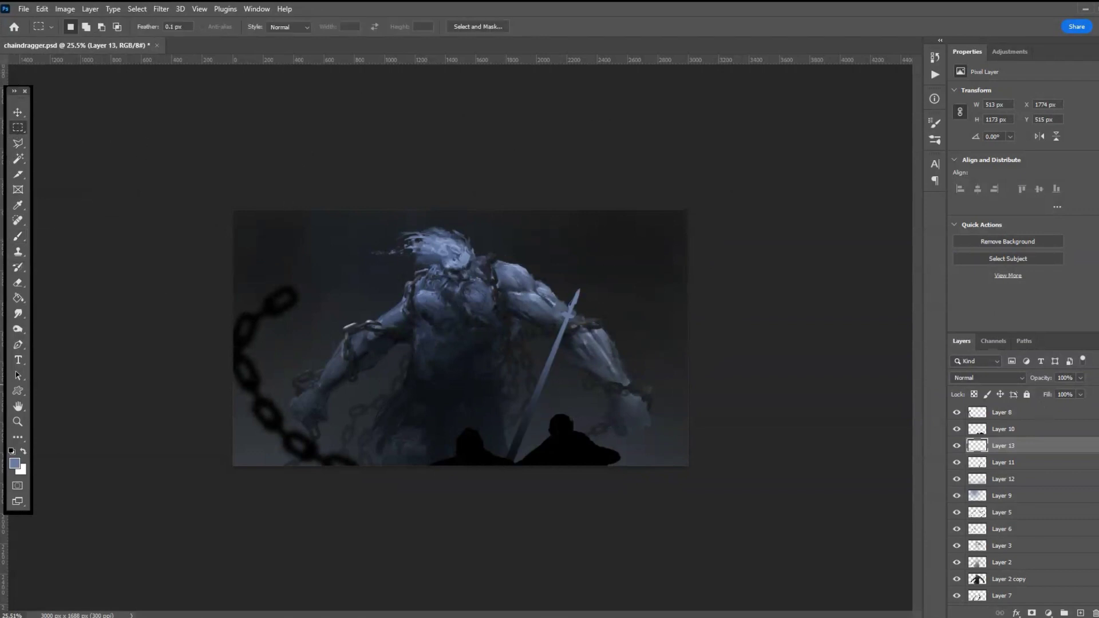
{"action": "left_click", "coordinate": [1080, 394]}
{"action": "mouse_move", "coordinate": [1047, 387]}
{"action": "left_mouse_down"}
{"action": "mouse_move", "coordinate": [1028, 386]}
{"action": "mouse_move", "coordinate": [1037, 388]}
{"action": "left_mouse_up"}
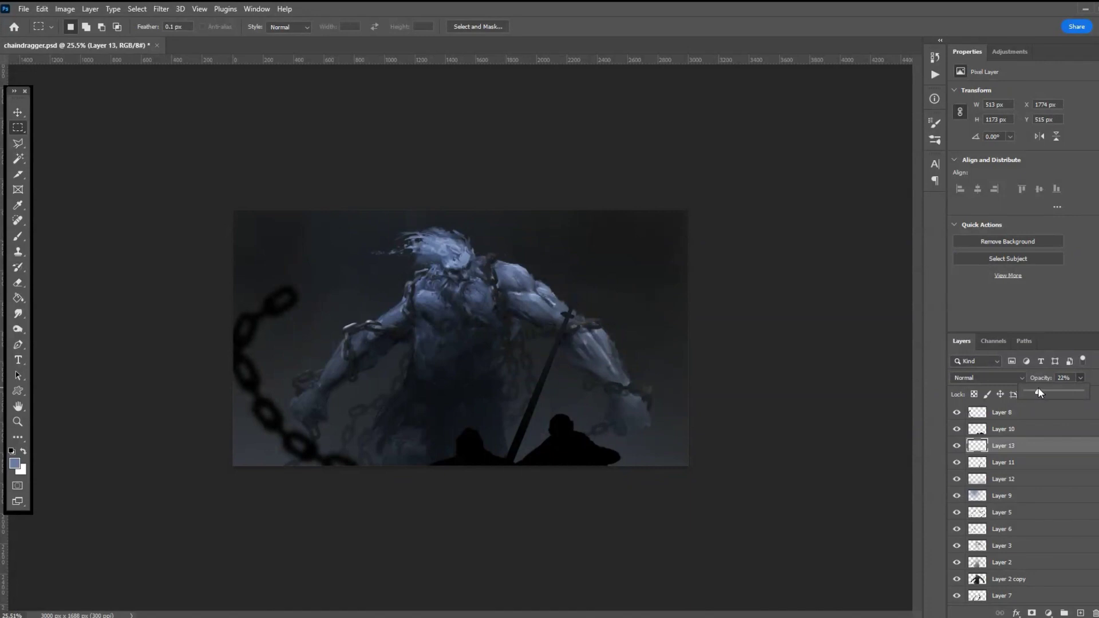
- Reselect the spear, add Layer 14, and paint a lighter highlight on the tip with a small brush
{"action": "left_click", "coordinate": [977, 465], "text": "ctrl"}
{"action": "left_click", "coordinate": [1080, 612]}
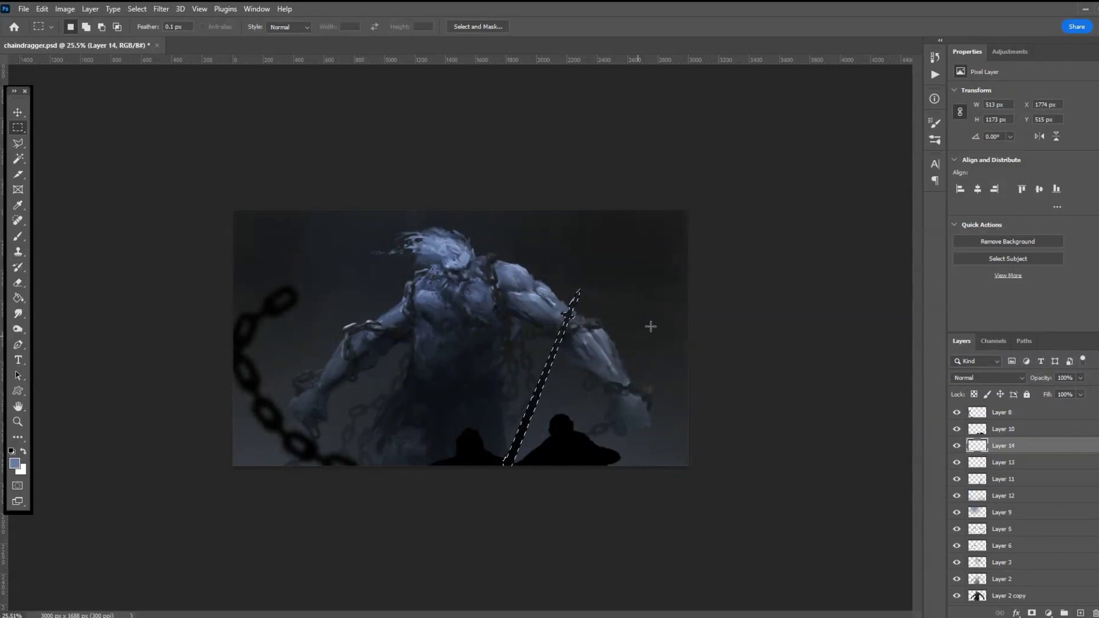
{"action": "left_click", "coordinate": [18, 234]}
{"action": "left_click", "coordinate": [83, 27]}
{"action": "left_click", "coordinate": [97, 67]}
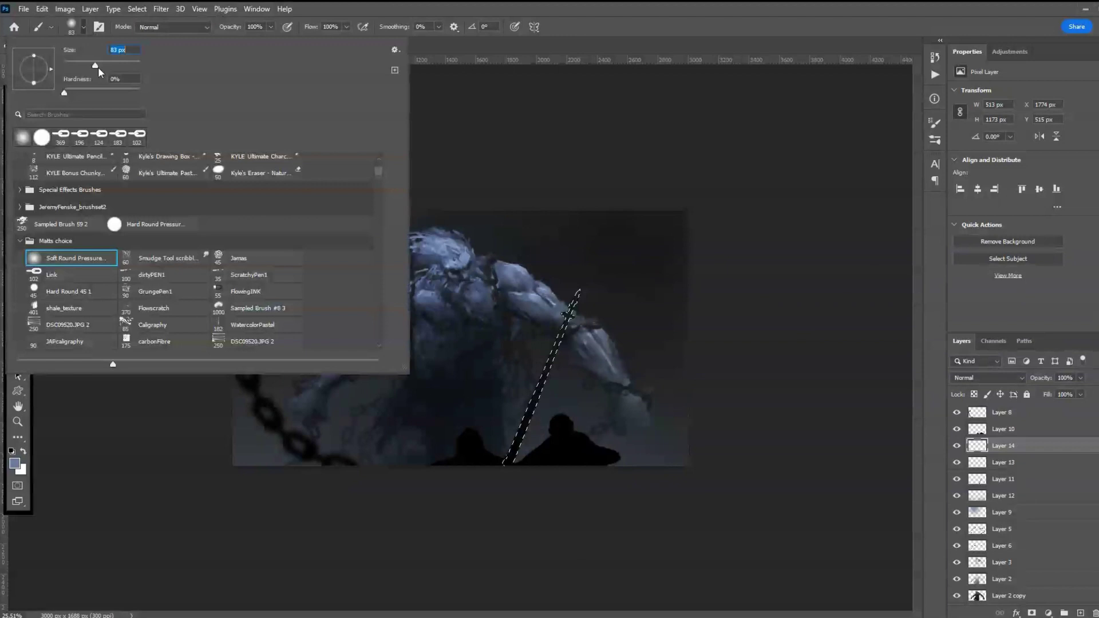
{"action": "left_click_drag", "start_coordinate": [565, 301], "coordinate": [577, 294]}
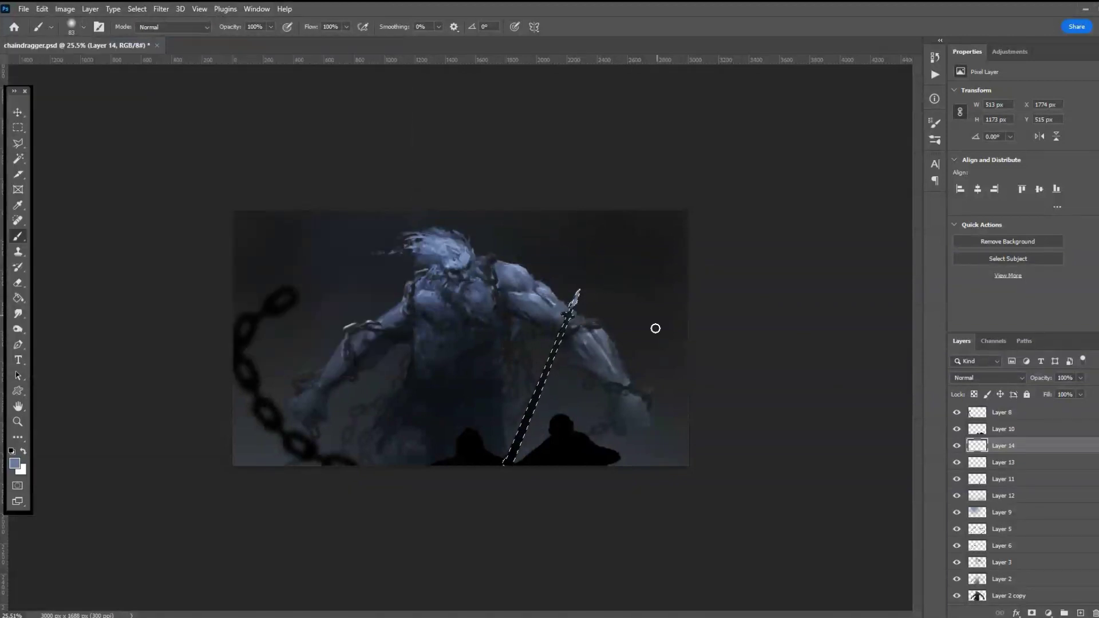
{"action": "scroll", "coordinate": [602, 319], "scroll_direction": "up", "scroll_amount": 5}
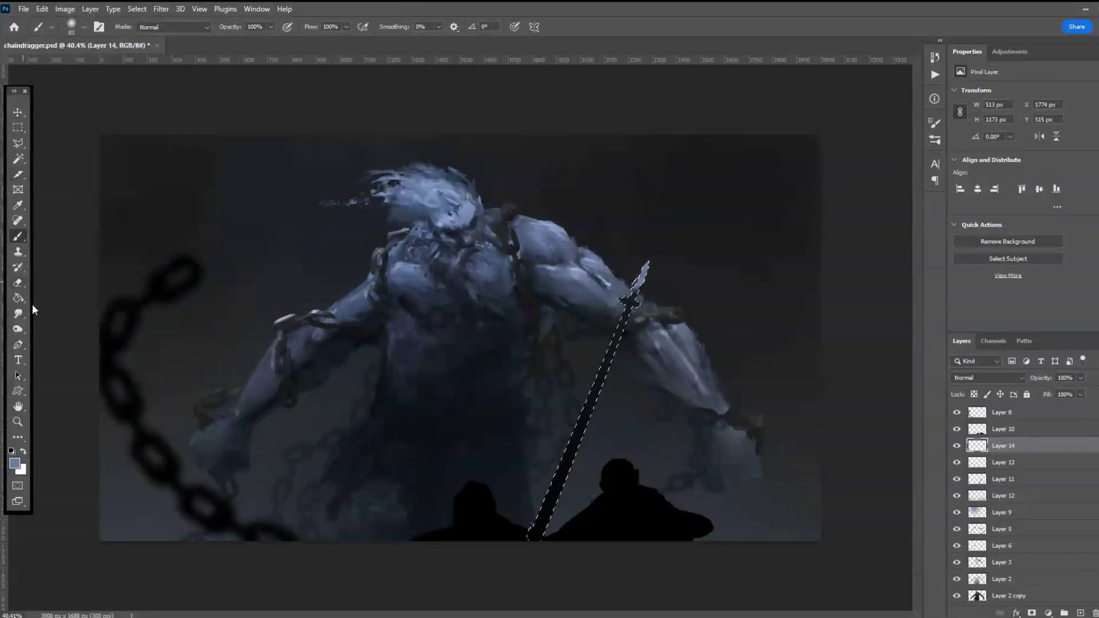
- Dodge the spear tip brighter, then drop the selection with Ctrl+D
{"action": "left_click", "coordinate": [17, 314]}
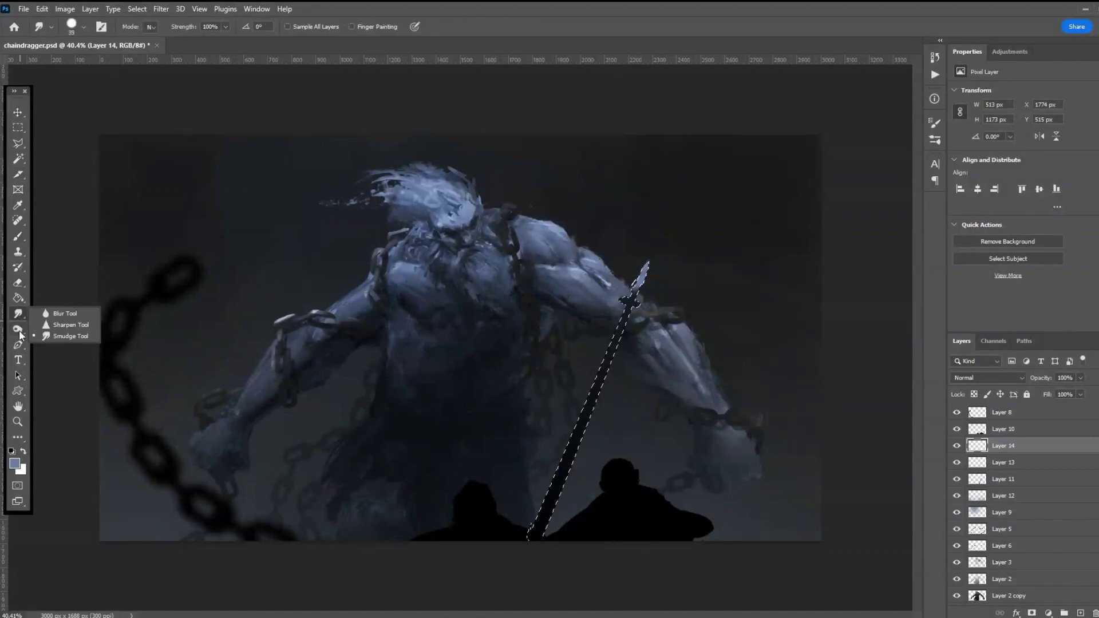
{"action": "left_click", "coordinate": [21, 328]}
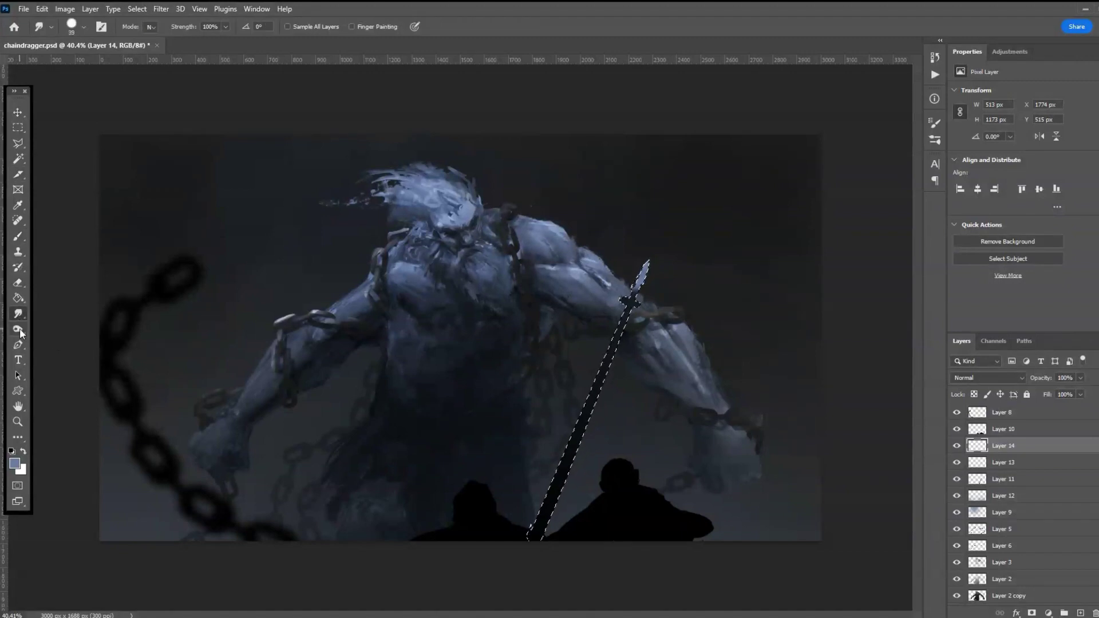
{"action": "left_click", "coordinate": [20, 328]}
{"action": "left_click", "coordinate": [57, 329]}
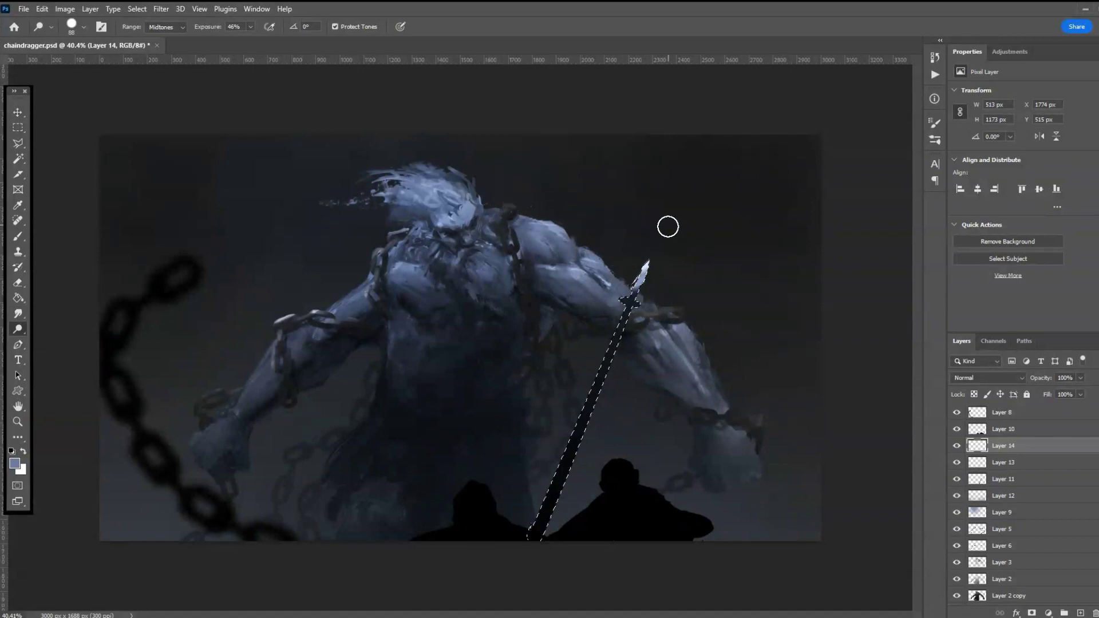
{"action": "key", "text": "m"}
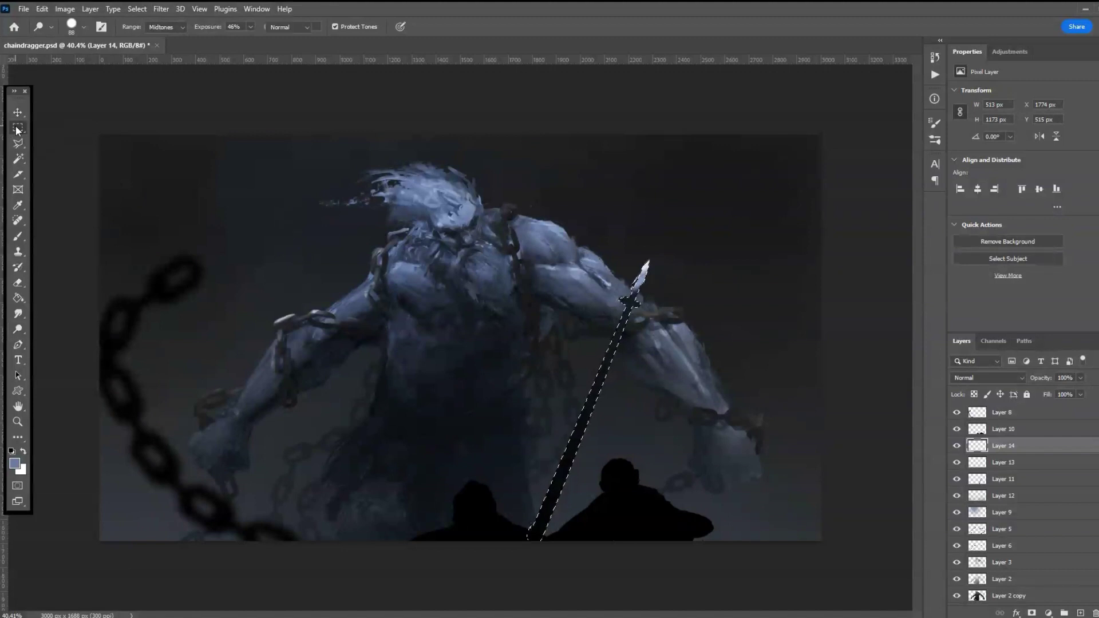
{"action": "key", "text": "ctrl+d"}
{"action": "scroll", "coordinate": [424, 282], "scroll_direction": "down", "scroll_amount": 2}
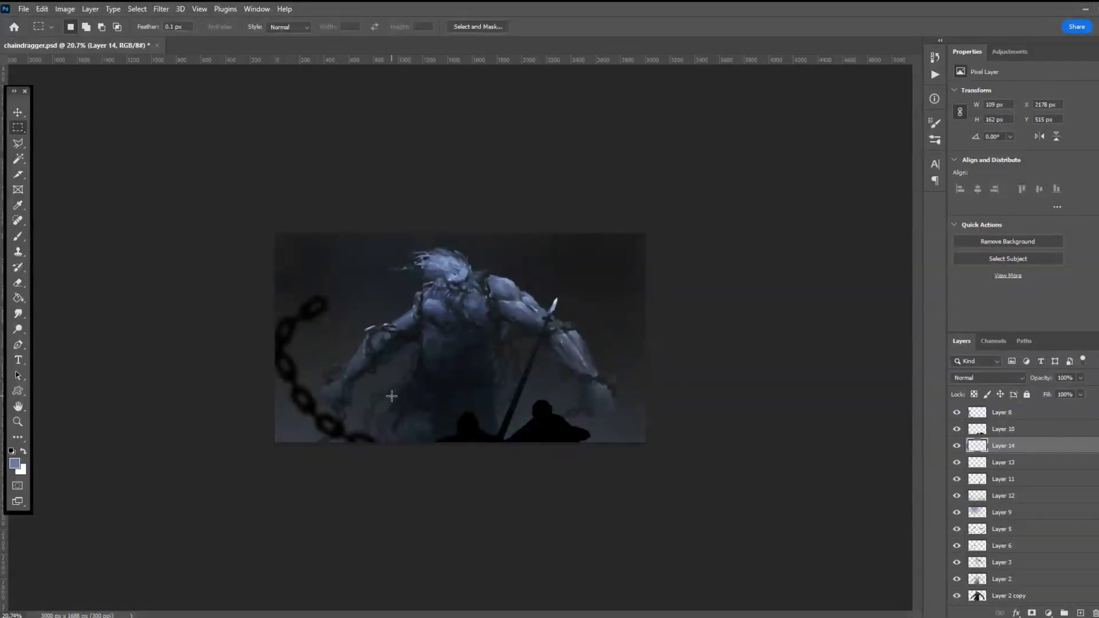
- Zoom into the giant's head and create Layer 15 directly above Layer 2 copy
{"action": "scroll", "coordinate": [406, 366], "scroll_direction": "up", "scroll_amount": 1}
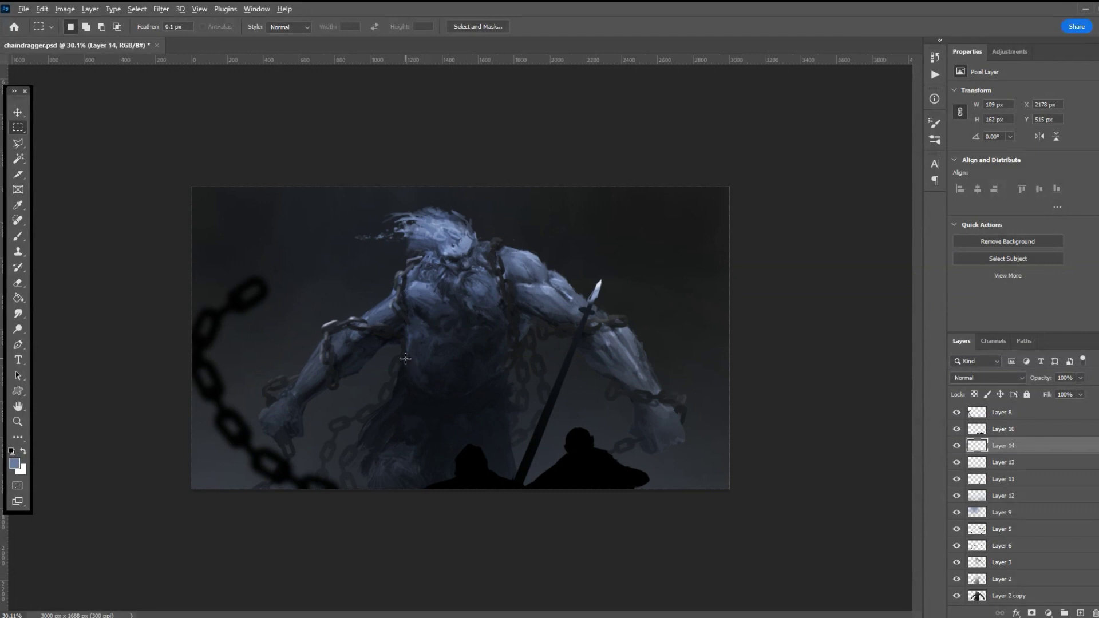
{"action": "scroll", "coordinate": [407, 357], "scroll_direction": "up", "scroll_amount": 3}
{"action": "scroll", "coordinate": [451, 209], "scroll_direction": "up", "scroll_amount": 7}
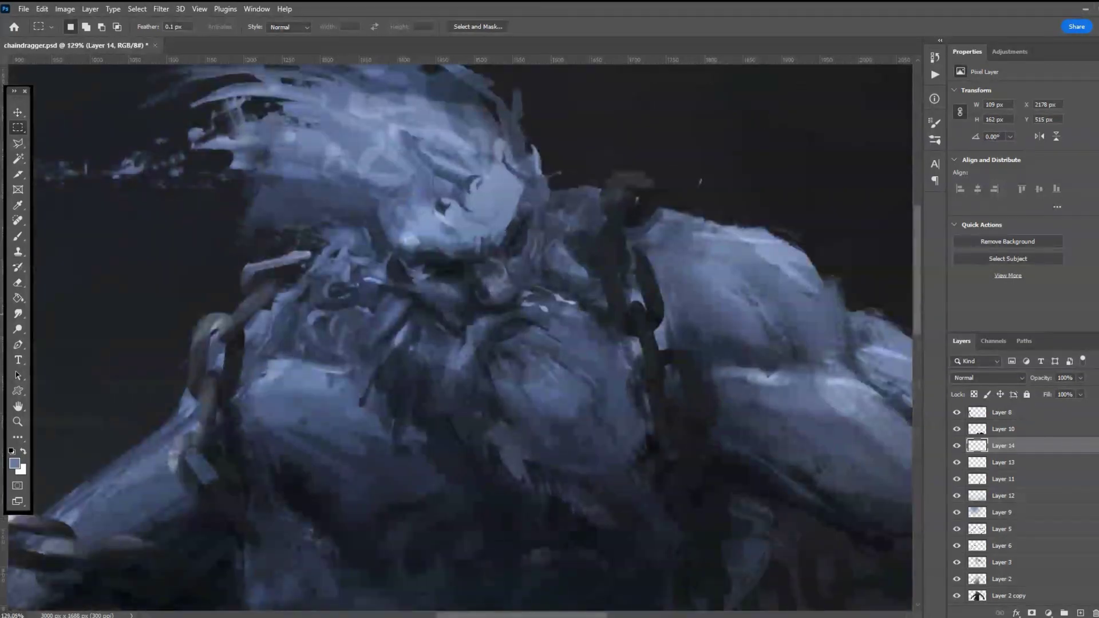
{"action": "left_click", "coordinate": [1010, 580]}
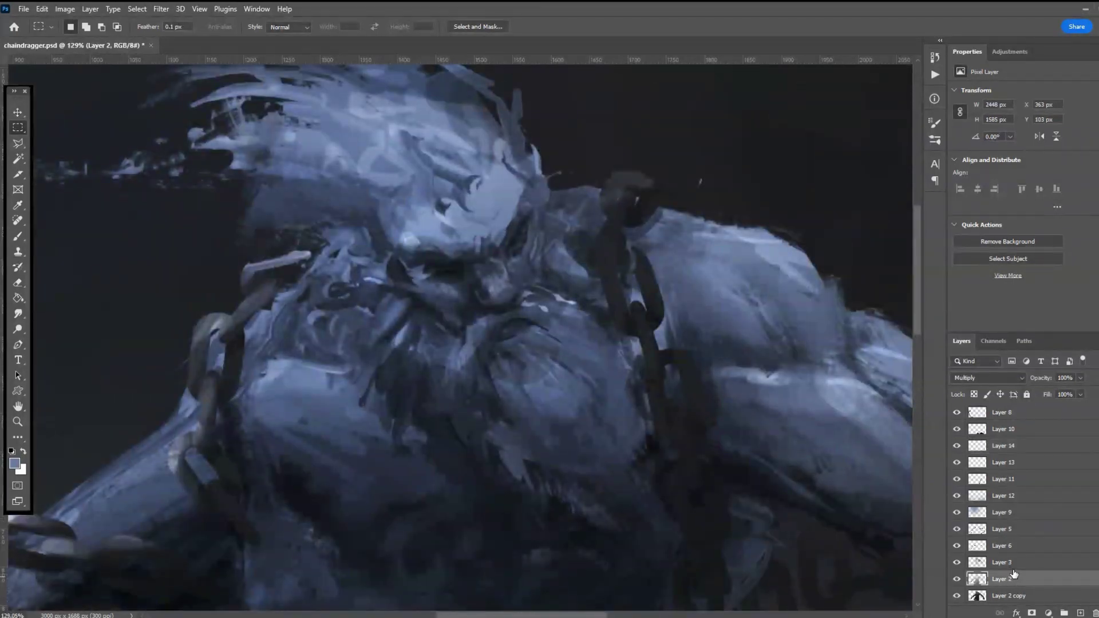
{"action": "left_click", "coordinate": [1012, 595]}
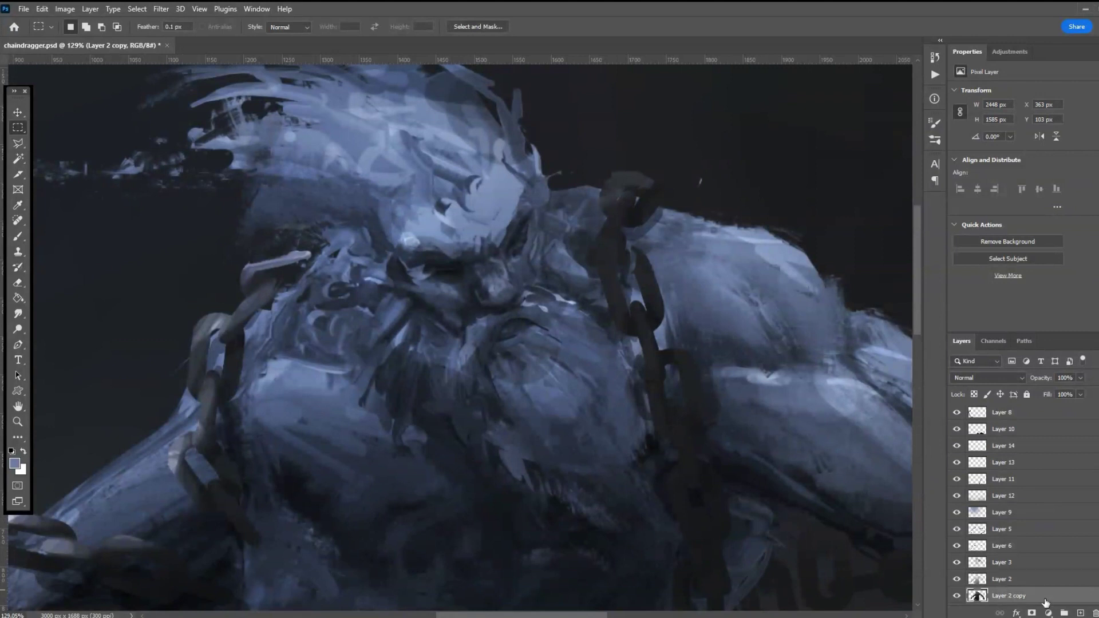
{"action": "left_click", "coordinate": [1080, 613]}
{"action": "scroll", "coordinate": [607, 312], "scroll_direction": "up", "scroll_amount": 1}
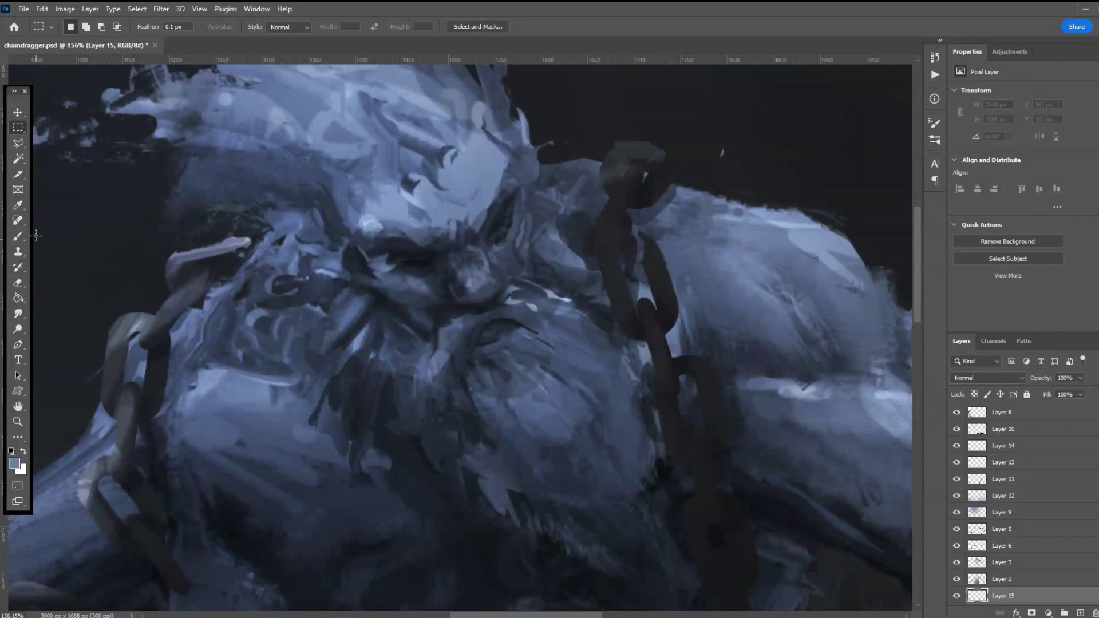
- With a 6 px Hard Round Pressure brush, paint thin light strokes around the giant's eyes
{"action": "left_click", "coordinate": [17, 239]}
{"action": "left_click", "coordinate": [77, 26]}
{"action": "left_click", "coordinate": [152, 223]}
{"action": "left_click", "coordinate": [67, 63]}
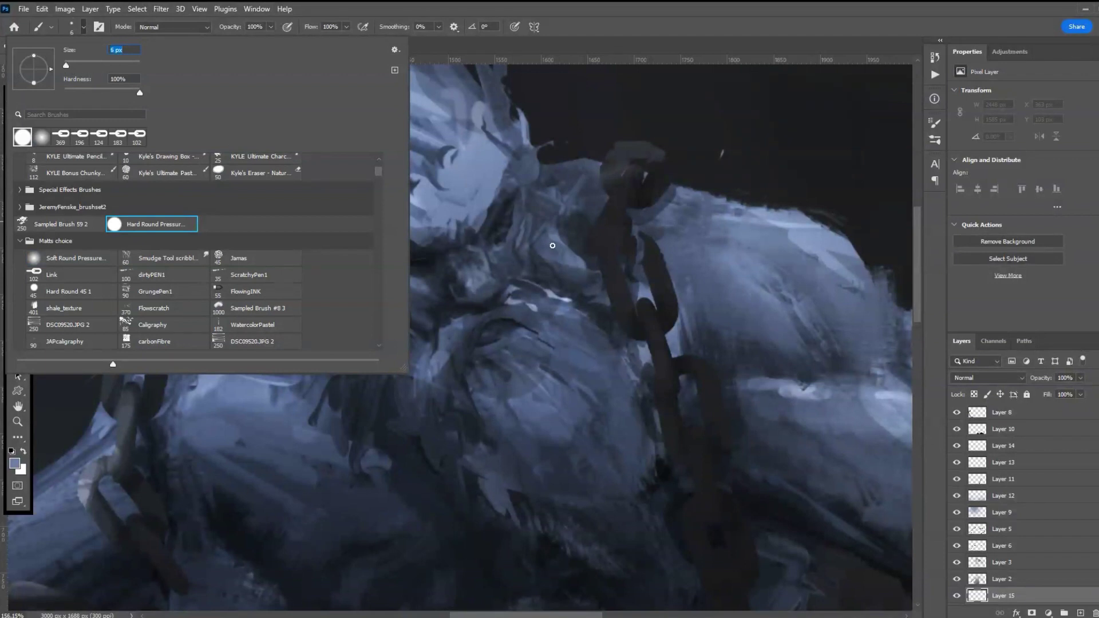
{"action": "left_click_drag", "start_coordinate": [487, 236], "coordinate": [506, 216]}
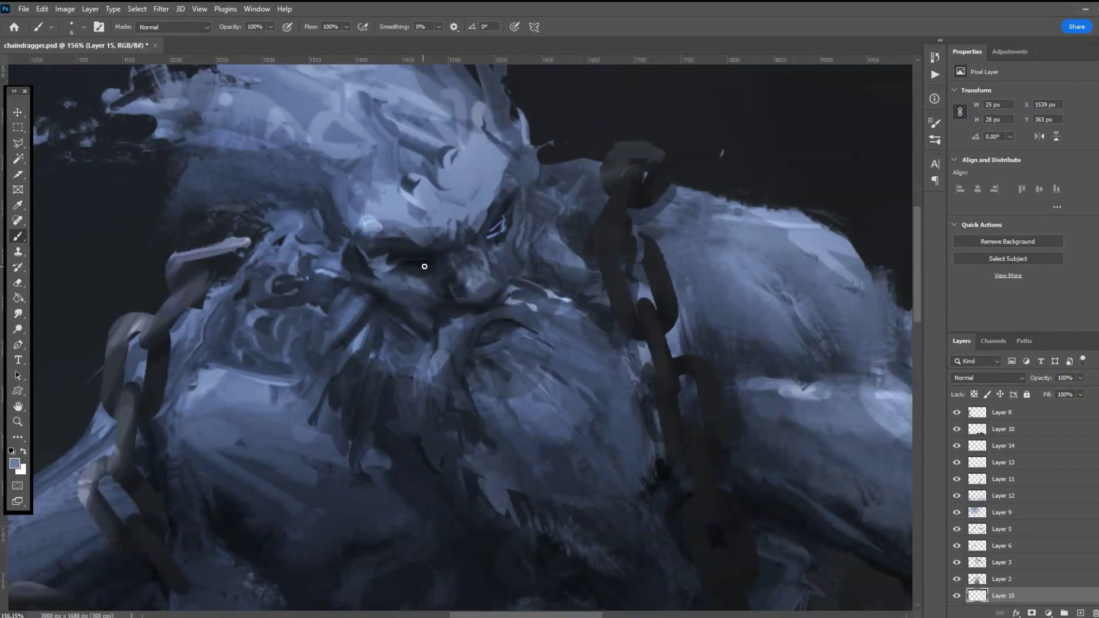
{"action": "mouse_move", "coordinate": [414, 269]}
{"action": "left_mouse_down"}
{"action": "mouse_move", "coordinate": [434, 259]}
{"action": "mouse_move", "coordinate": [419, 266]}
{"action": "left_mouse_up"}
{"action": "left_click_drag", "start_coordinate": [491, 235], "coordinate": [498, 225]}
- Add fine light strokes on the beard, beside the nose, on the forehead and under the left eye
{"action": "left_click", "coordinate": [18, 282]}
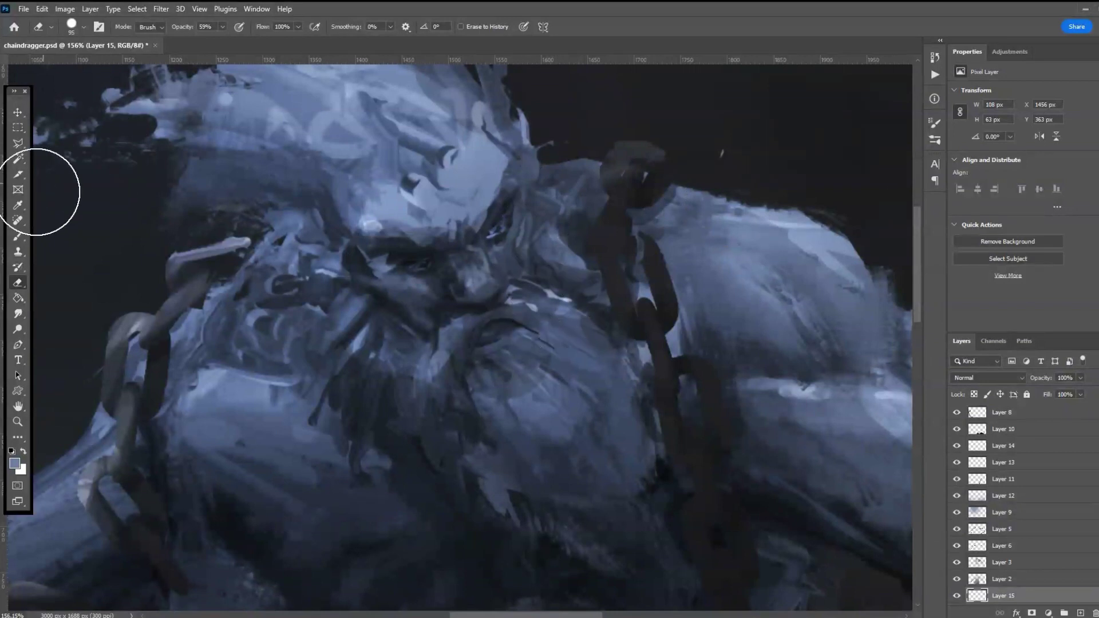
{"action": "left_click", "coordinate": [17, 239]}
{"action": "left_click", "coordinate": [483, 337]}
{"action": "mouse_move", "coordinate": [483, 337]}
{"action": "left_mouse_down"}
{"action": "mouse_move", "coordinate": [512, 355]}
{"action": "mouse_move", "coordinate": [486, 340]}
{"action": "mouse_move", "coordinate": [510, 325]}
{"action": "left_mouse_up"}
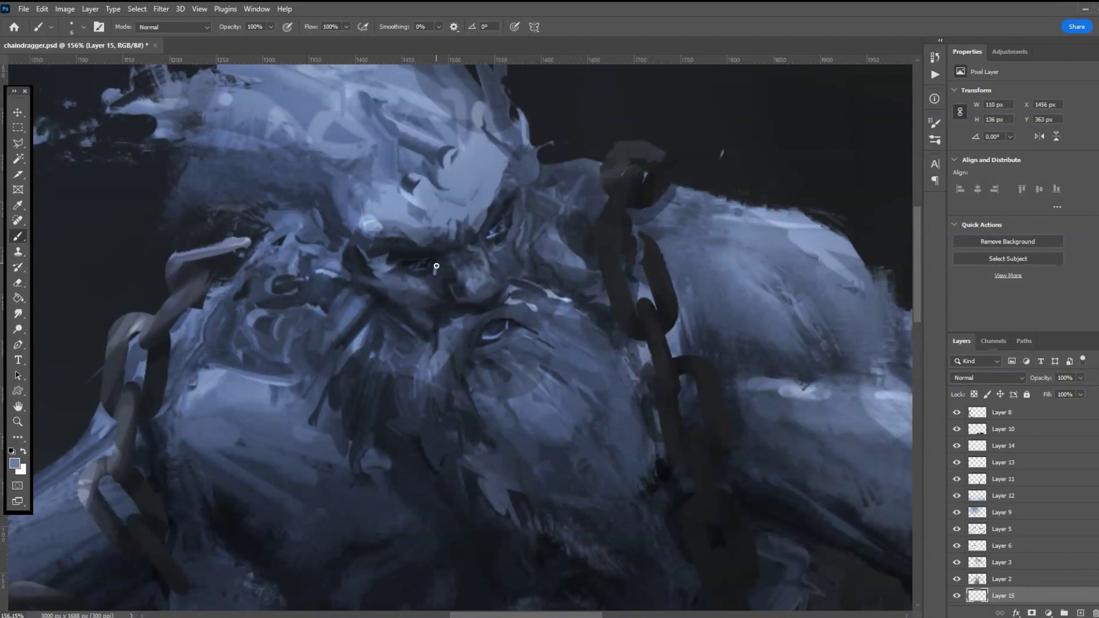
{"action": "left_click_drag", "start_coordinate": [448, 315], "coordinate": [425, 345]}
{"action": "left_click", "coordinate": [397, 345]}
{"action": "left_click_drag", "start_coordinate": [526, 282], "coordinate": [541, 281]}
{"action": "mouse_move", "coordinate": [361, 228]}
{"action": "left_mouse_down"}
{"action": "mouse_move", "coordinate": [345, 192]}
{"action": "mouse_move", "coordinate": [327, 188]}
{"action": "left_mouse_up"}
{"action": "left_click_drag", "start_coordinate": [382, 277], "coordinate": [417, 324]}
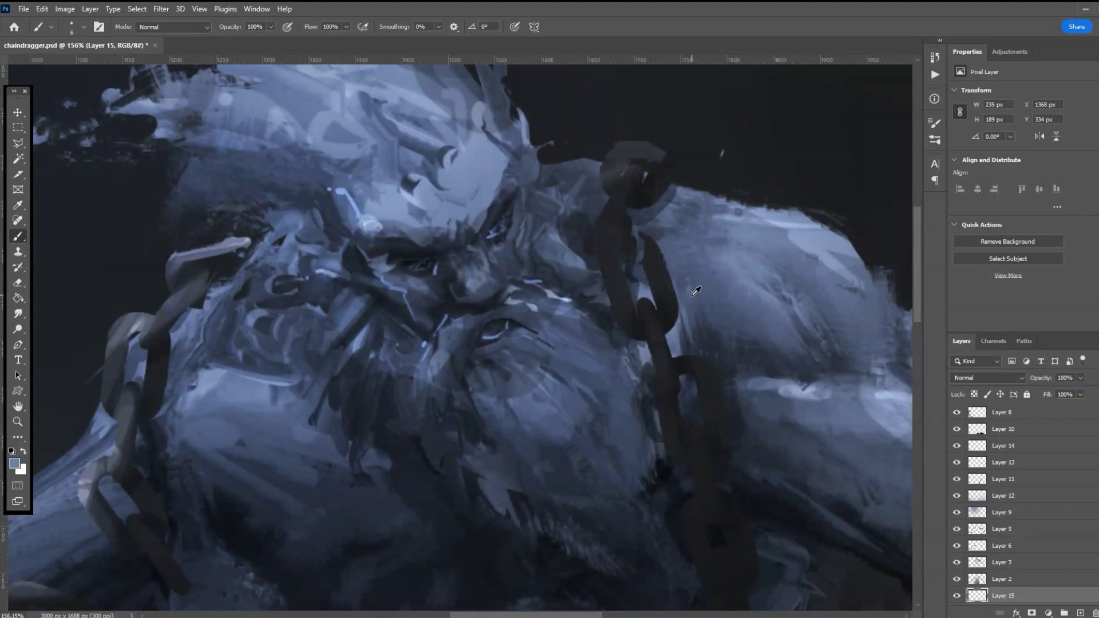
{"action": "scroll", "coordinate": [689, 293], "scroll_direction": "down", "scroll_amount": 3}
{"action": "scroll", "coordinate": [664, 295], "scroll_direction": "down", "scroll_amount": 3}
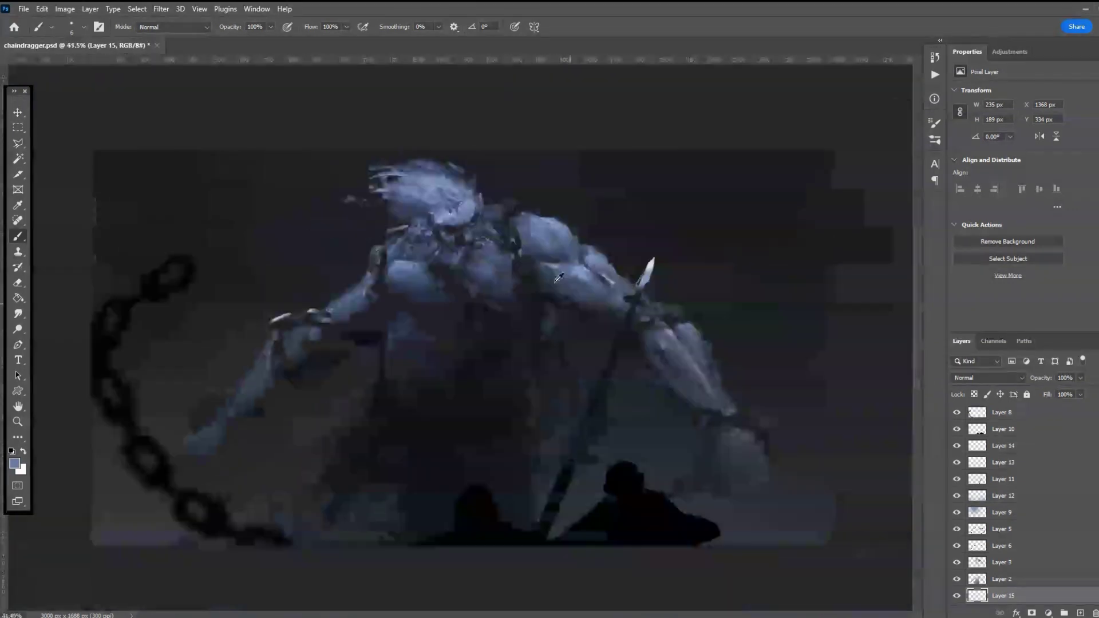
{"action": "scroll", "coordinate": [437, 230], "scroll_direction": "up", "scroll_amount": 5}
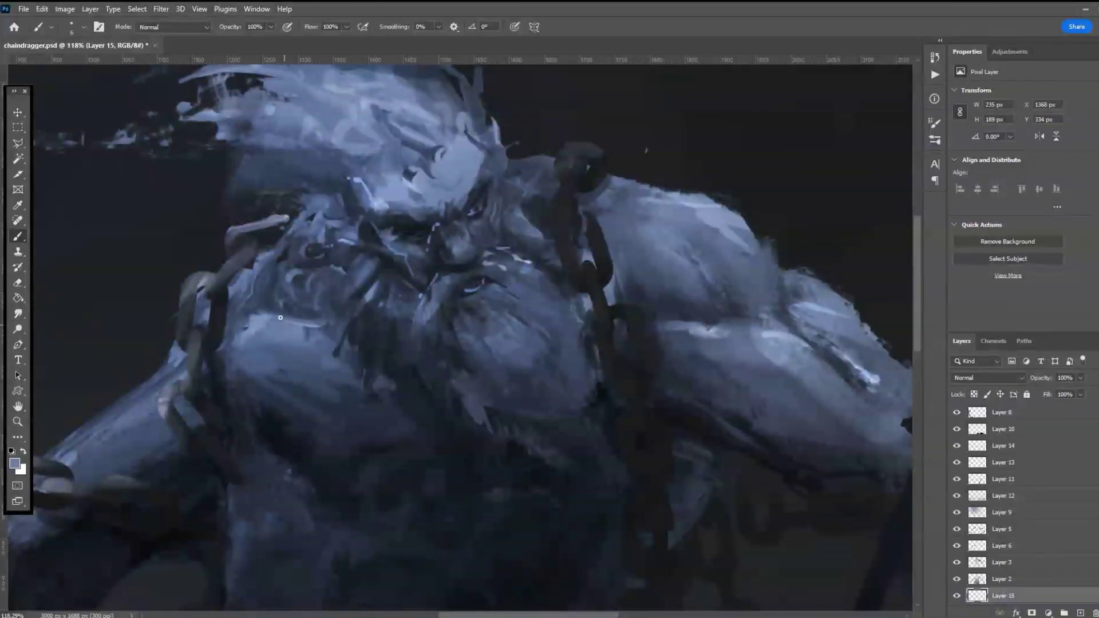
- Paint pale strokes below the mouth, down the beard and cheek, on the shoulder and along the head's edge
{"action": "left_click_drag", "start_coordinate": [473, 305], "coordinate": [498, 304]}
{"action": "left_click_drag", "start_coordinate": [420, 311], "coordinate": [414, 325]}
{"action": "left_click_drag", "start_coordinate": [370, 291], "coordinate": [359, 309]}
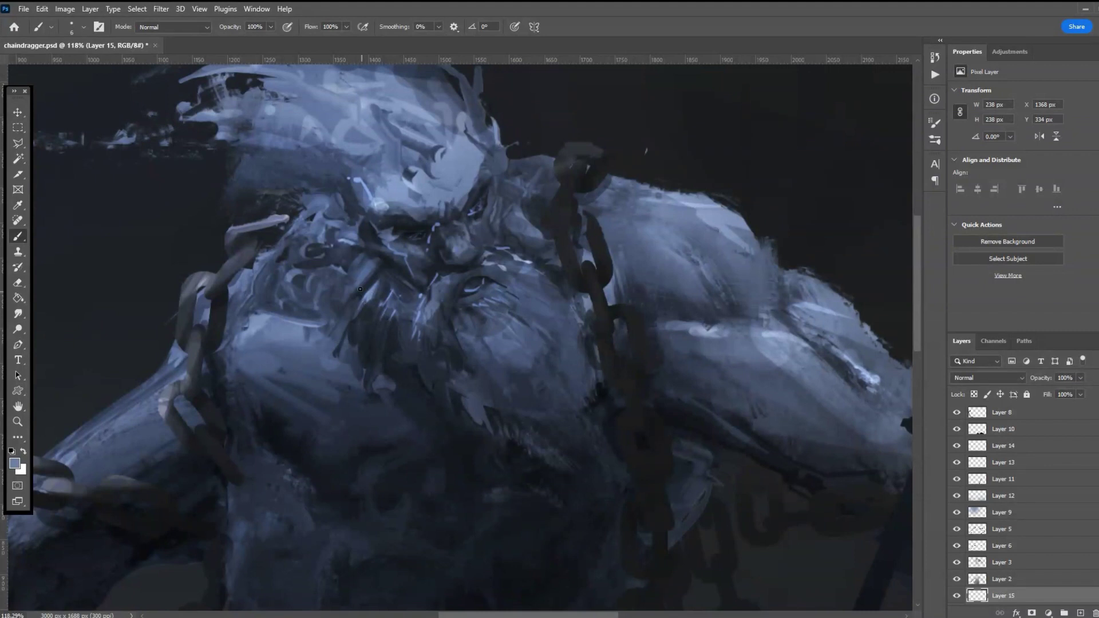
{"action": "mouse_move", "coordinate": [359, 265]}
{"action": "left_mouse_down"}
{"action": "mouse_move", "coordinate": [345, 279]}
{"action": "mouse_move", "coordinate": [351, 260]}
{"action": "left_mouse_up"}
{"action": "left_click_drag", "start_coordinate": [514, 198], "coordinate": [530, 194]}
{"action": "mouse_move", "coordinate": [523, 200]}
{"action": "left_mouse_down"}
{"action": "mouse_move", "coordinate": [536, 204]}
{"action": "mouse_move", "coordinate": [530, 213]}
{"action": "left_mouse_up"}
{"action": "left_click_drag", "start_coordinate": [486, 154], "coordinate": [464, 83]}
{"action": "left_click_drag", "start_coordinate": [490, 123], "coordinate": [488, 137]}
{"action": "left_click_drag", "start_coordinate": [494, 154], "coordinate": [498, 167]}
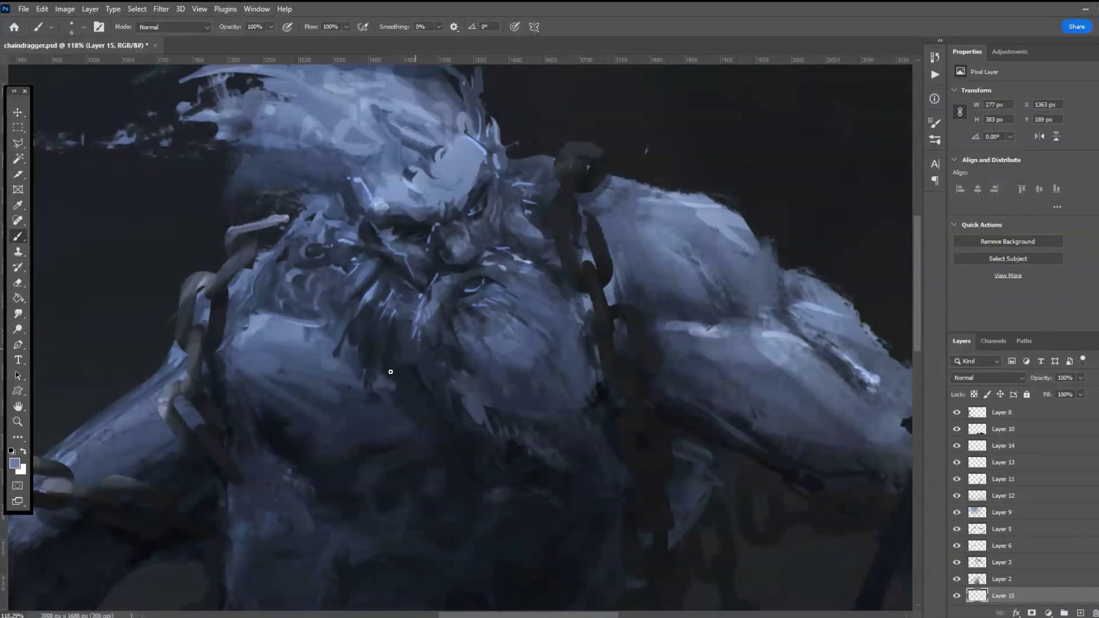
{"action": "mouse_move", "coordinate": [331, 293]}
{"action": "left_mouse_down"}
{"action": "mouse_move", "coordinate": [345, 247]}
{"action": "mouse_move", "coordinate": [313, 260]}
{"action": "left_mouse_up"}
- Add light strokes on the chest, lower body, beard, brow and chain's top edge, then select Layer 14
{"action": "left_click_drag", "start_coordinate": [453, 331], "coordinate": [455, 347]}
{"action": "left_click_drag", "start_coordinate": [345, 342], "coordinate": [350, 323]}
{"action": "left_click_drag", "start_coordinate": [384, 368], "coordinate": [397, 379]}
{"action": "left_click_drag", "start_coordinate": [402, 381], "coordinate": [404, 384]}
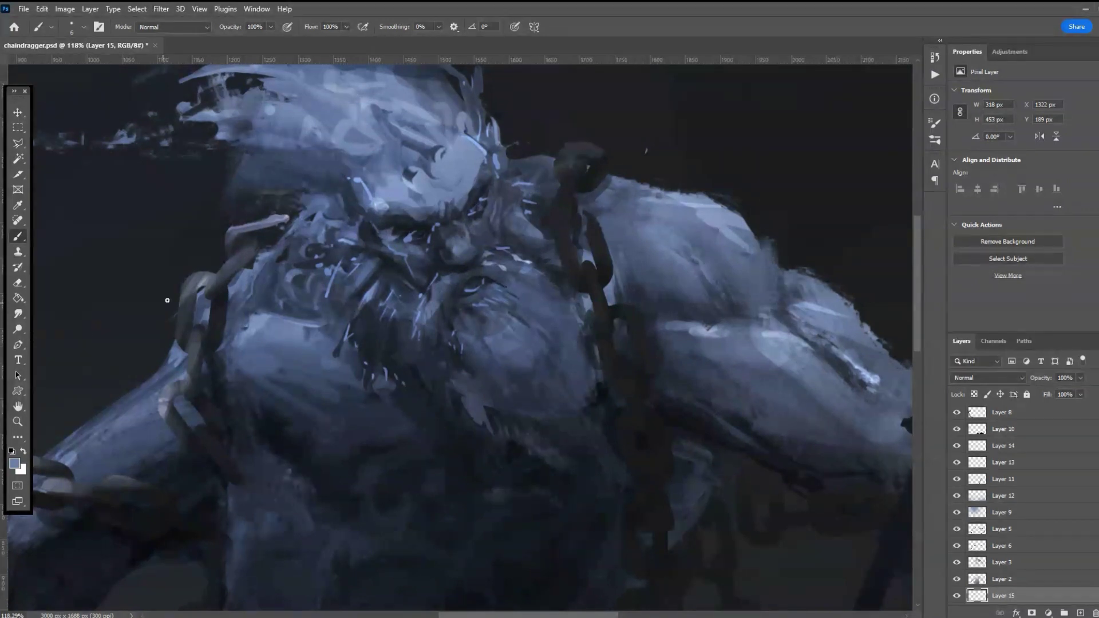
{"action": "left_click_drag", "start_coordinate": [330, 307], "coordinate": [302, 289]}
{"action": "left_click_drag", "start_coordinate": [320, 191], "coordinate": [312, 188]}
{"action": "scroll", "coordinate": [323, 249], "scroll_direction": "down", "scroll_amount": 8}
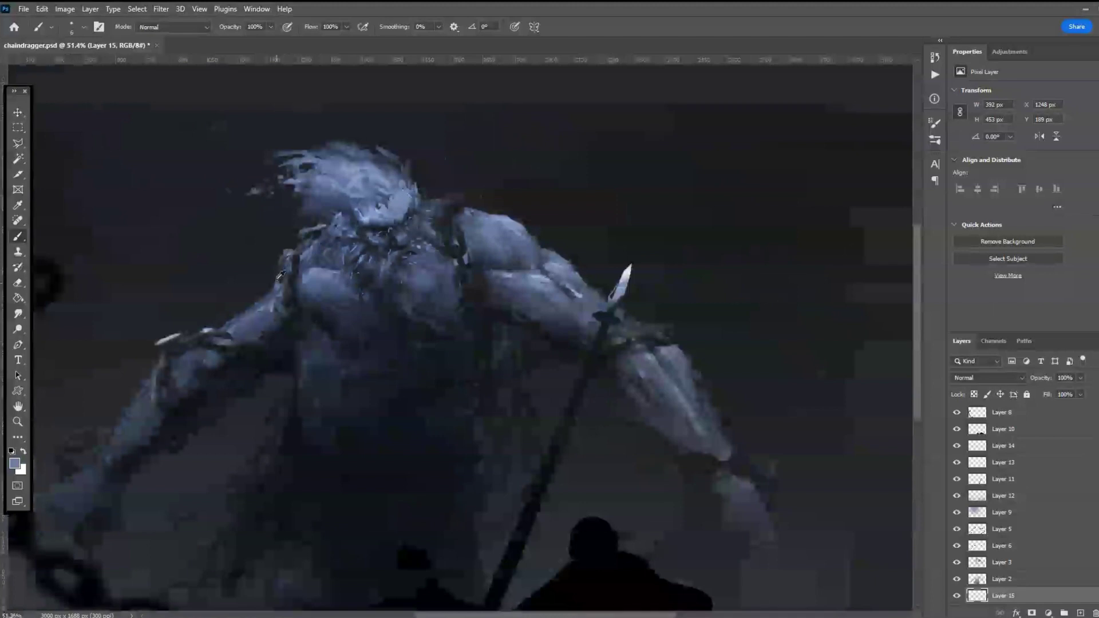
{"action": "scroll", "coordinate": [384, 254], "scroll_direction": "up", "scroll_amount": 5}
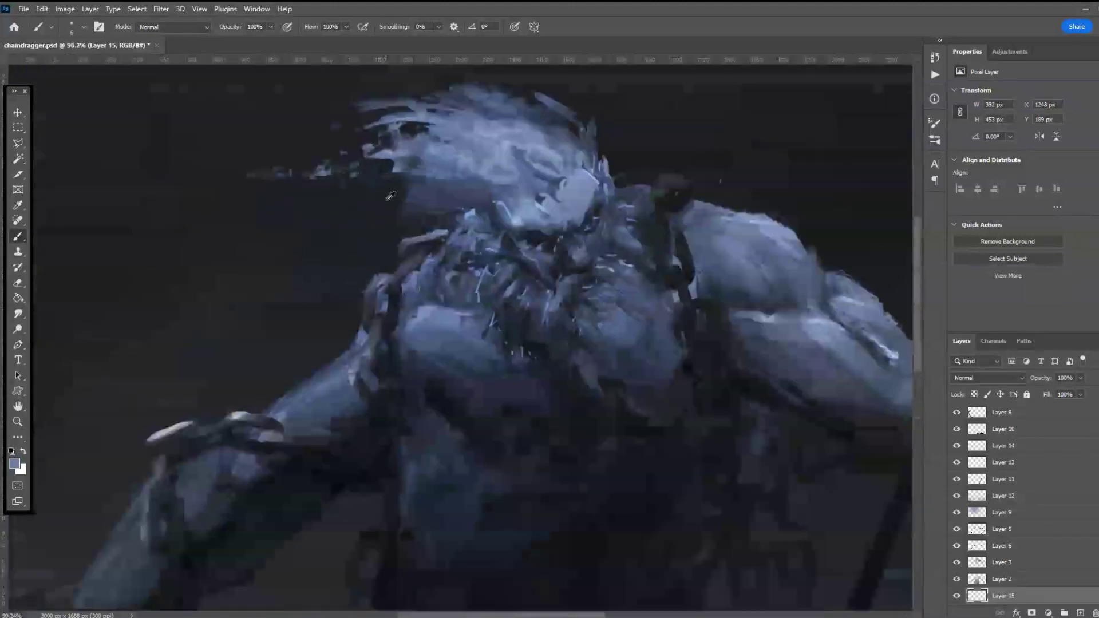
{"action": "mouse_move", "coordinate": [403, 236]}
{"action": "left_mouse_down"}
{"action": "mouse_move", "coordinate": [440, 229]}
{"action": "mouse_move", "coordinate": [400, 263]}
{"action": "mouse_move", "coordinate": [398, 251]}
{"action": "mouse_move", "coordinate": [401, 269]}
{"action": "mouse_move", "coordinate": [388, 281]}
{"action": "mouse_move", "coordinate": [409, 257]}
{"action": "mouse_move", "coordinate": [388, 275]}
{"action": "left_mouse_up"}
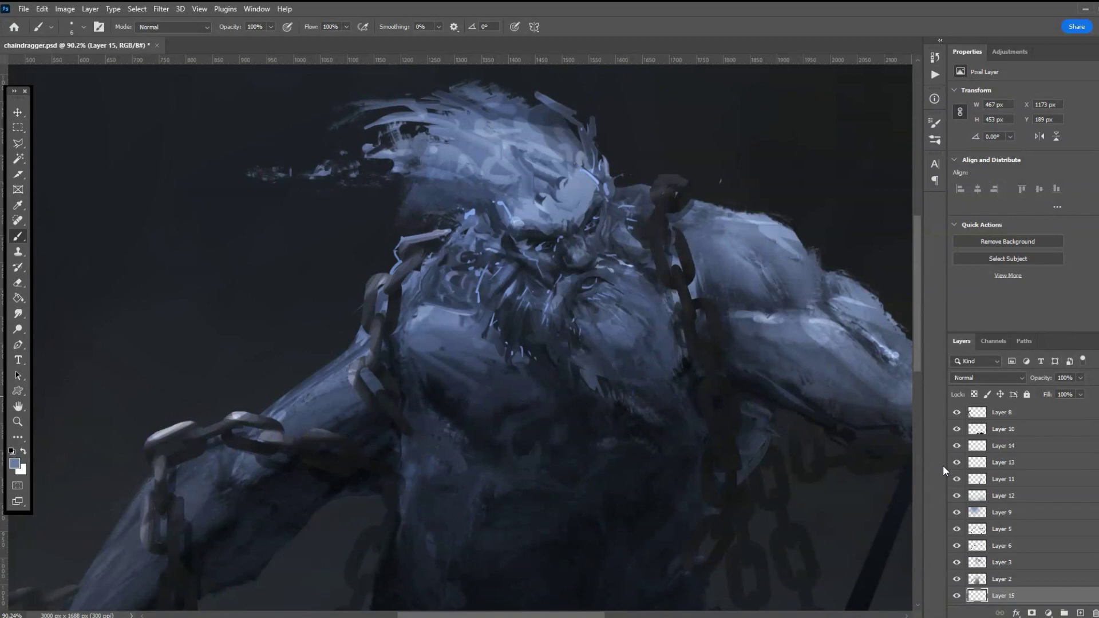
{"action": "left_click", "coordinate": [1006, 445]}
- On new Layer 16, highlight the chain edges, the shoulder beside the link and the left arm's top edge
{"action": "left_click", "coordinate": [1080, 613]}
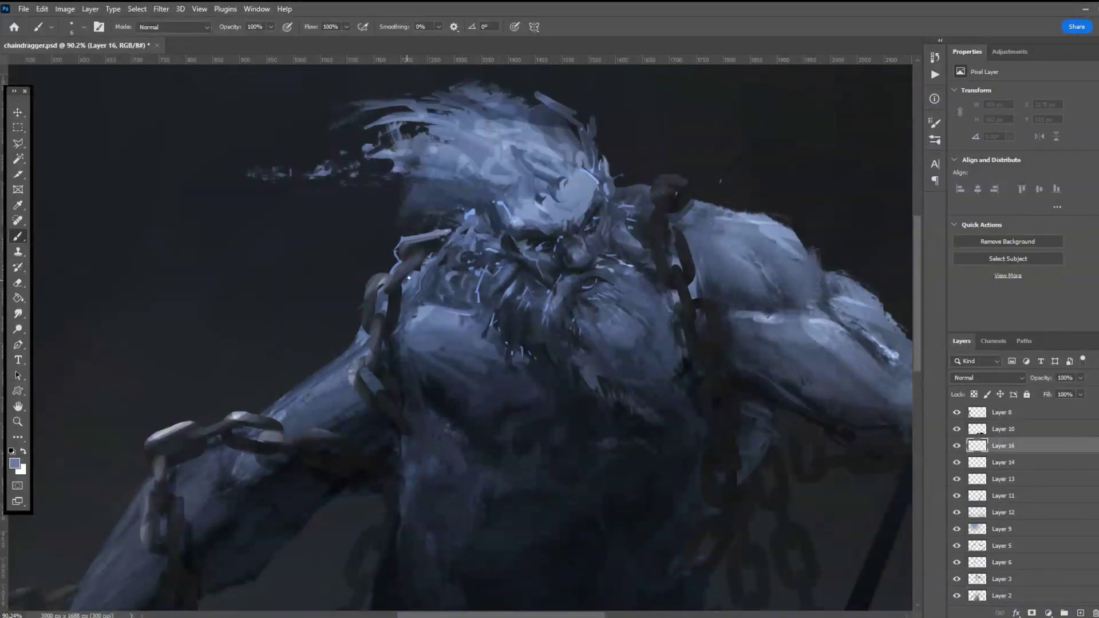
{"action": "mouse_move", "coordinate": [387, 281]}
{"action": "left_mouse_down"}
{"action": "mouse_move", "coordinate": [362, 327]}
{"action": "mouse_move", "coordinate": [373, 332]}
{"action": "mouse_move", "coordinate": [377, 316]}
{"action": "mouse_move", "coordinate": [354, 363]}
{"action": "left_mouse_up"}
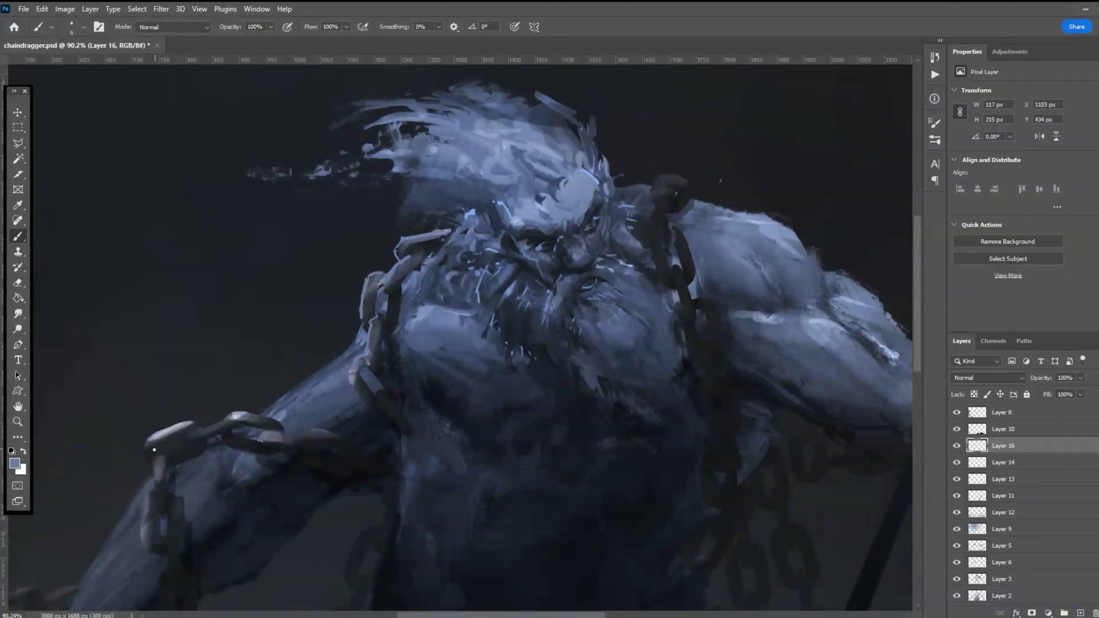
{"action": "left_click_drag", "start_coordinate": [148, 440], "coordinate": [172, 454]}
{"action": "mouse_move", "coordinate": [147, 441]}
{"action": "left_mouse_down"}
{"action": "mouse_move", "coordinate": [174, 426]}
{"action": "mouse_move", "coordinate": [153, 475]}
{"action": "mouse_move", "coordinate": [158, 456]}
{"action": "mouse_move", "coordinate": [155, 505]}
{"action": "mouse_move", "coordinate": [137, 512]}
{"action": "left_mouse_up"}
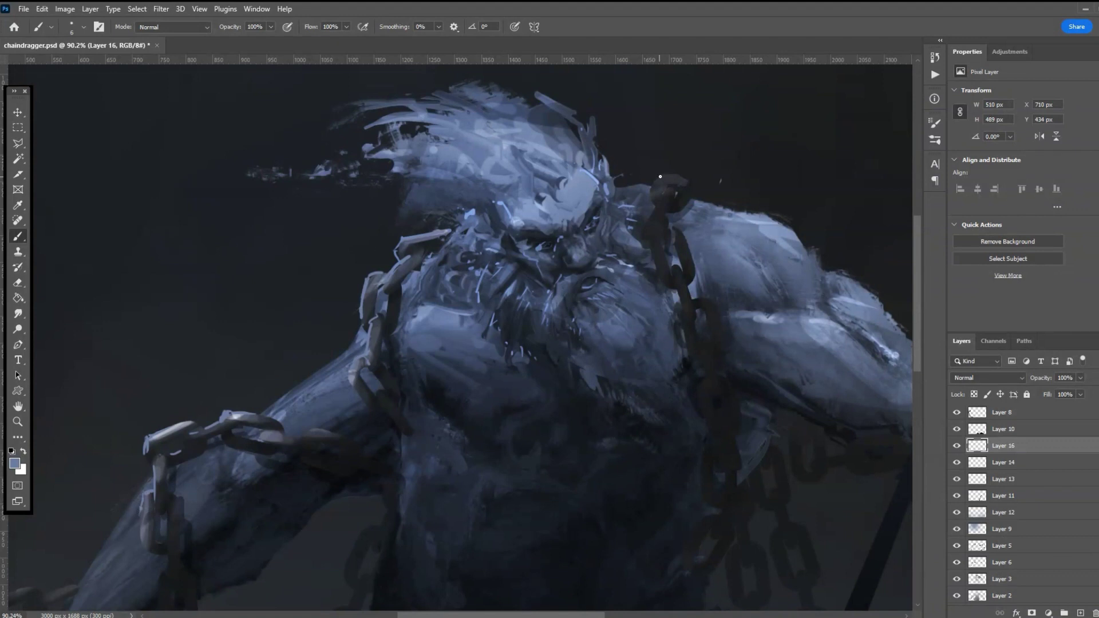
{"action": "mouse_move", "coordinate": [652, 186]}
{"action": "left_mouse_down"}
{"action": "mouse_move", "coordinate": [690, 178]}
{"action": "mouse_move", "coordinate": [690, 189]}
{"action": "mouse_move", "coordinate": [667, 189]}
{"action": "mouse_move", "coordinate": [653, 215]}
{"action": "left_mouse_up"}
{"action": "mouse_move", "coordinate": [650, 186]}
{"action": "left_mouse_down"}
{"action": "mouse_move", "coordinate": [623, 191]}
{"action": "mouse_move", "coordinate": [723, 210]}
{"action": "left_mouse_up"}
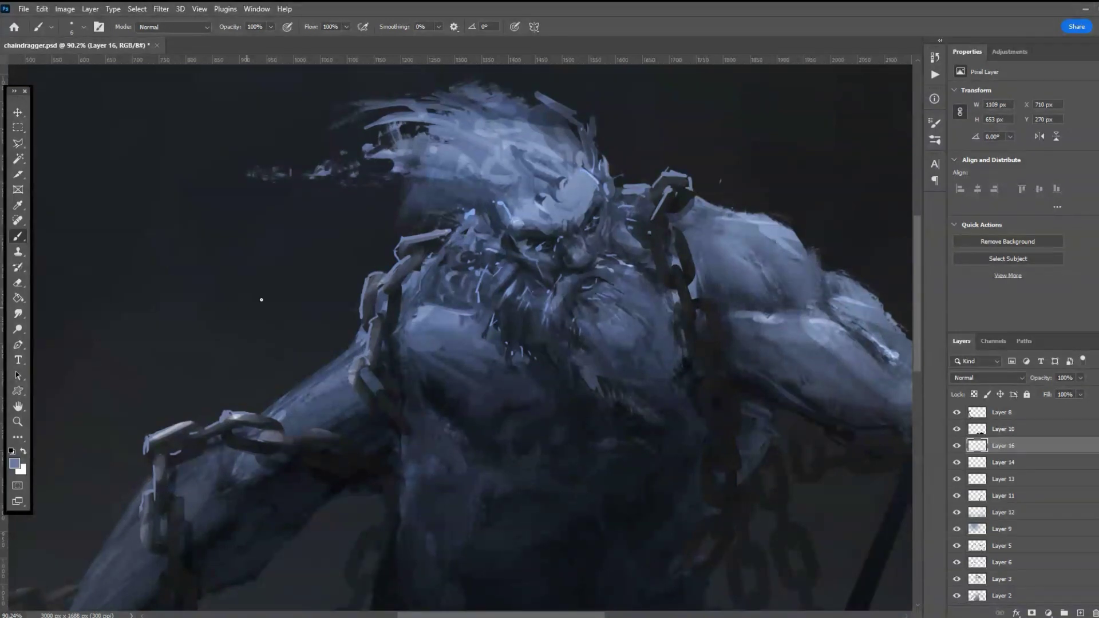
{"action": "mouse_move", "coordinate": [356, 348]}
{"action": "left_mouse_down"}
{"action": "mouse_move", "coordinate": [281, 400]}
{"action": "mouse_move", "coordinate": [339, 374]}
{"action": "left_mouse_up"}
{"action": "scroll", "coordinate": [206, 277], "scroll_direction": "down", "scroll_amount": 9}
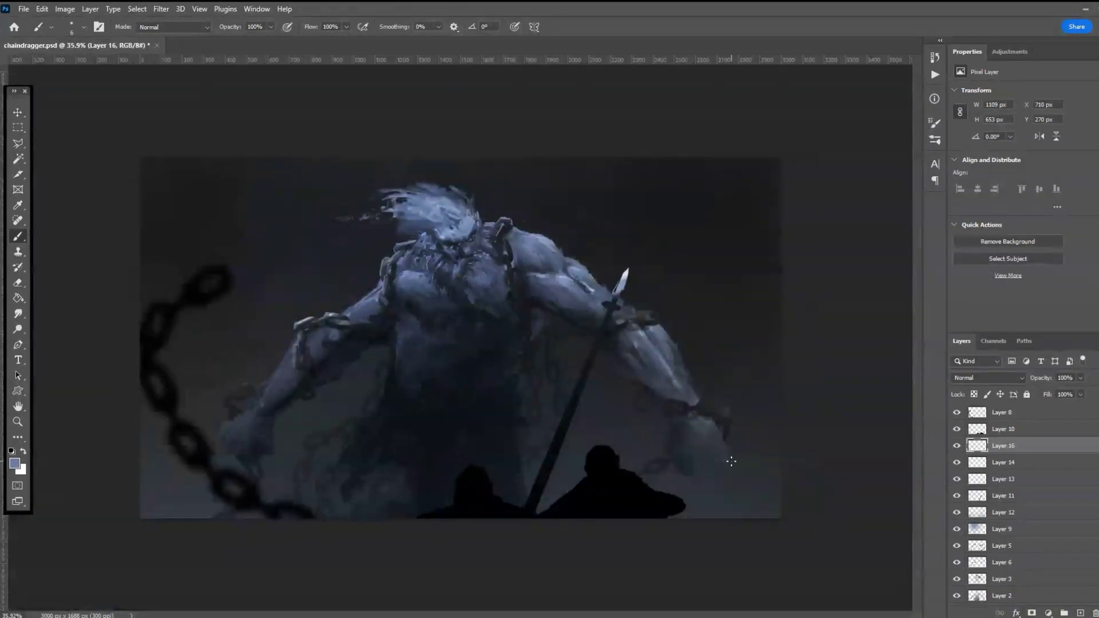
{"action": "scroll", "coordinate": [1007, 504], "scroll_direction": "down", "scroll_amount": 3}
- Raise Layer 7's opacity to 50% and apply a Color Balance adjustment to its chains
{"action": "left_click", "coordinate": [1001, 547]}
{"action": "left_click", "coordinate": [1081, 382]}
{"action": "left_click_drag", "start_coordinate": [1068, 395], "coordinate": [1086, 395]}
{"action": "left_click", "coordinate": [65, 10]}
{"action": "mouse_move", "coordinate": [115, 39]}
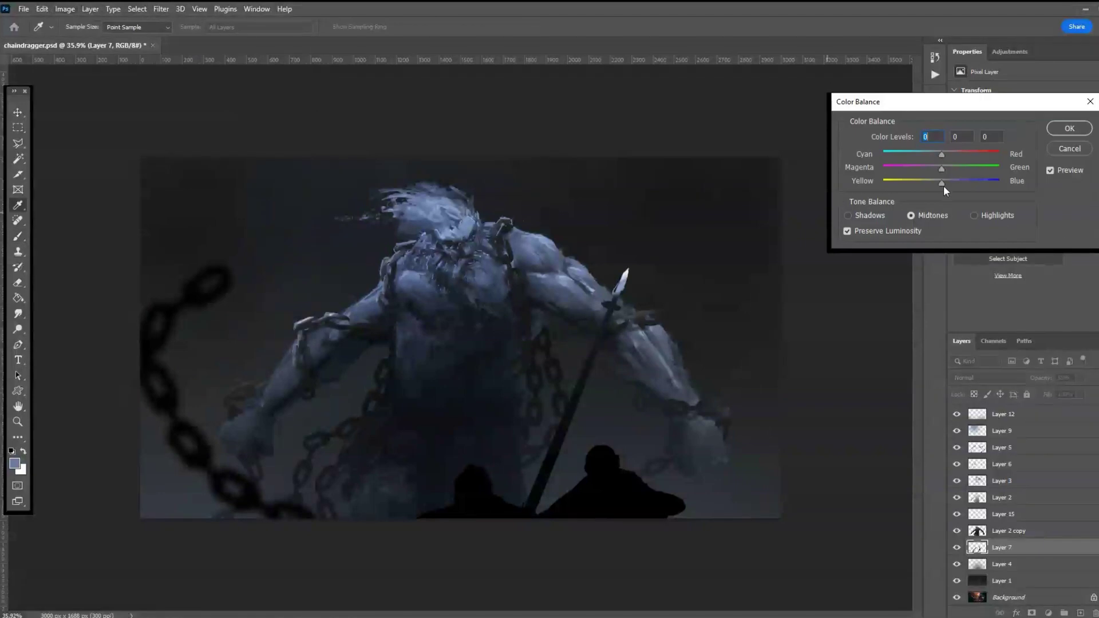
{"action": "left_click", "coordinate": [957, 182]}
{"action": "left_click", "coordinate": [912, 156]}
{"action": "left_click", "coordinate": [1056, 128]}
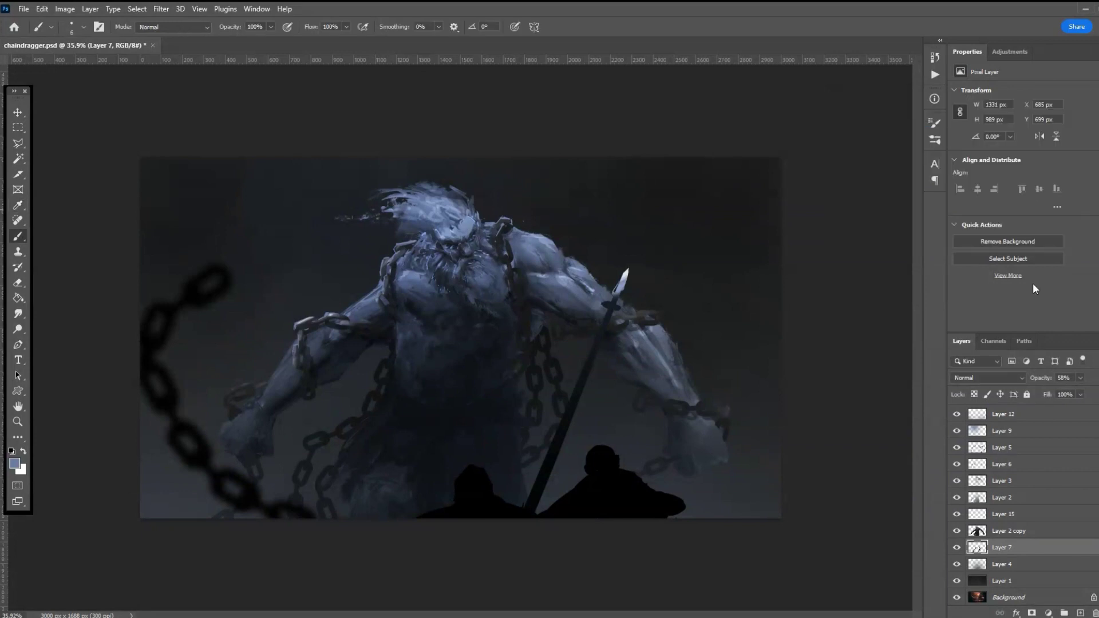
- Compare Layer 15 on and off, then lower its opacity to 67%
{"action": "left_click", "coordinate": [956, 515]}
{"action": "left_click", "coordinate": [956, 515]}
{"action": "left_click", "coordinate": [982, 519]}
{"action": "left_click", "coordinate": [1081, 379]}
{"action": "left_click_drag", "start_coordinate": [1082, 393], "coordinate": [1063, 395]}
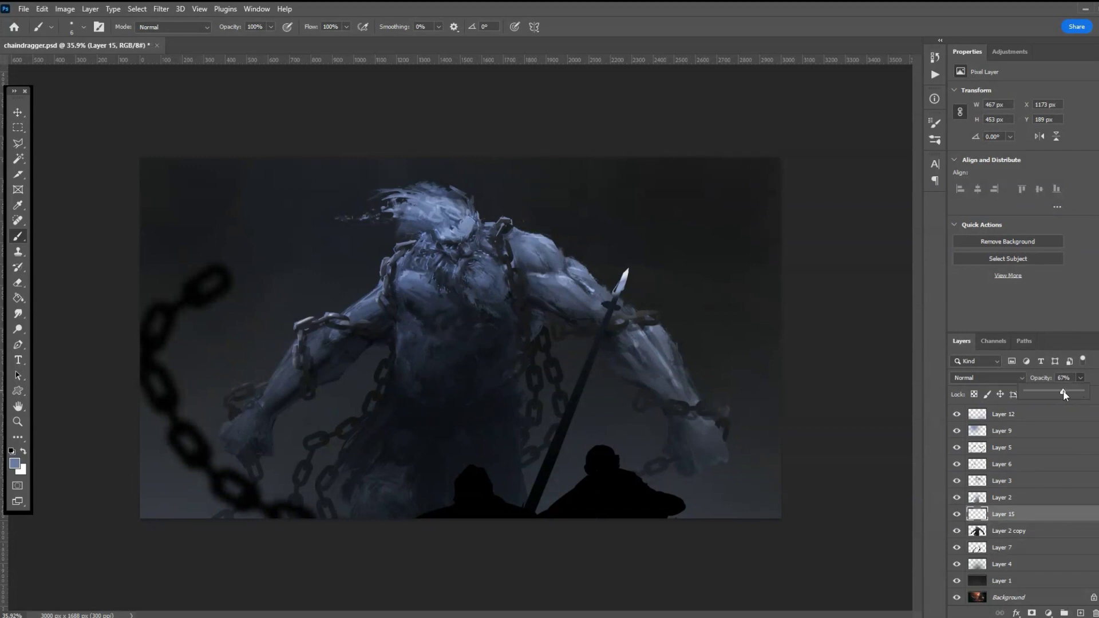
{"action": "scroll", "coordinate": [460, 309], "scroll_direction": "up", "scroll_amount": 4}
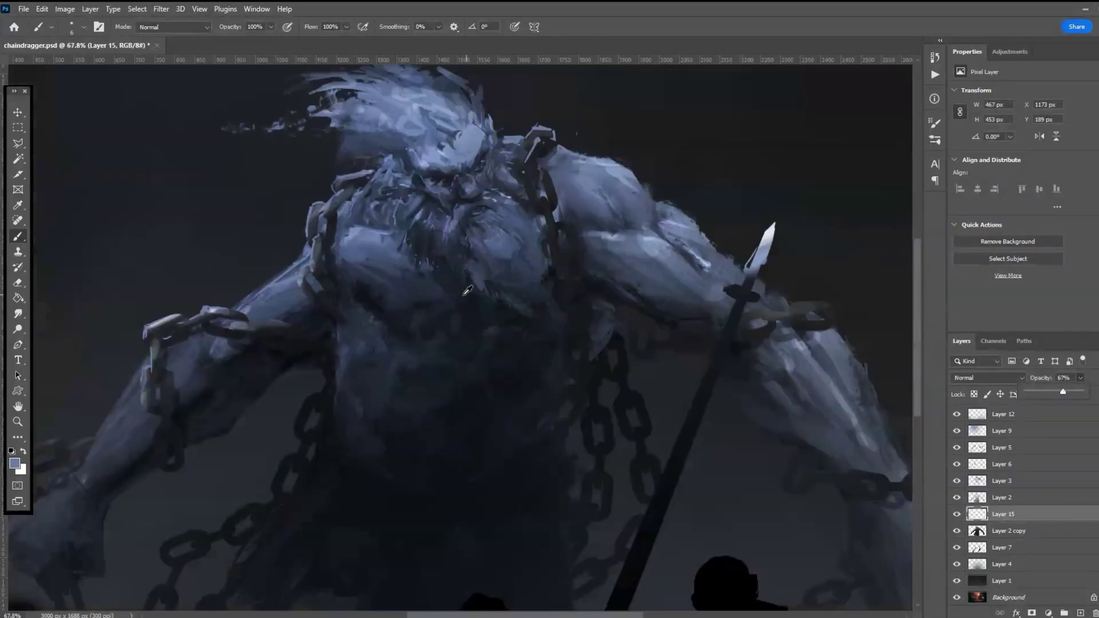
{"action": "scroll", "coordinate": [470, 290], "scroll_direction": "down", "scroll_amount": 3}
{"action": "scroll", "coordinate": [461, 339], "scroll_direction": "down", "scroll_amount": 4}
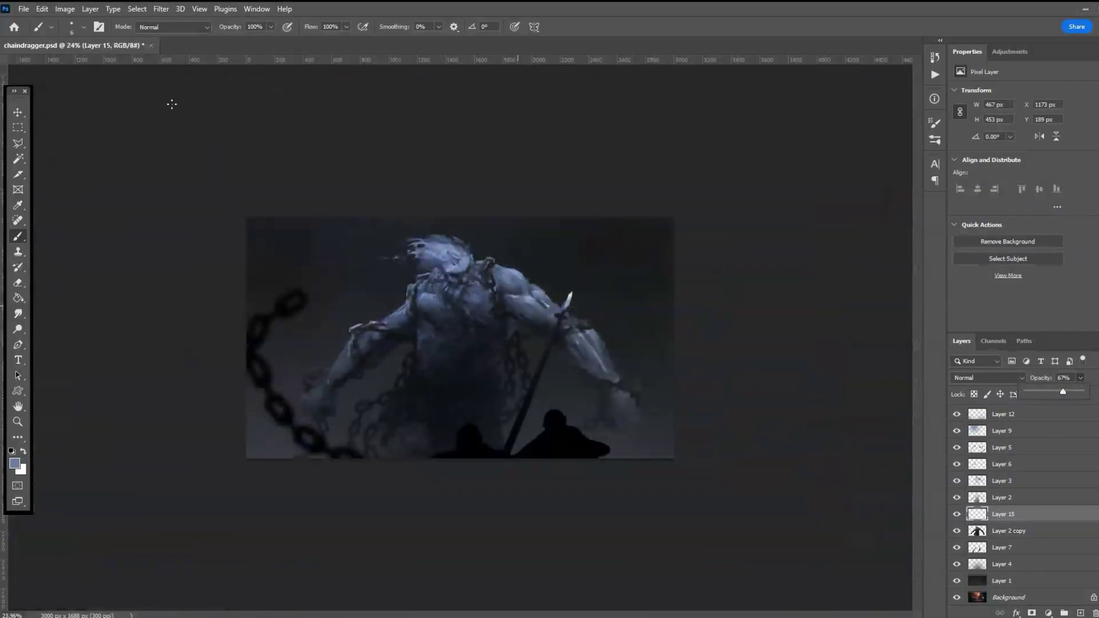
{"action": "left_click", "coordinate": [24, 12]}
- On Layer 14, highlight the top edge of the left wrist chain and the area near the hand
{"action": "scroll", "coordinate": [348, 452], "scroll_direction": "up", "scroll_amount": 5}
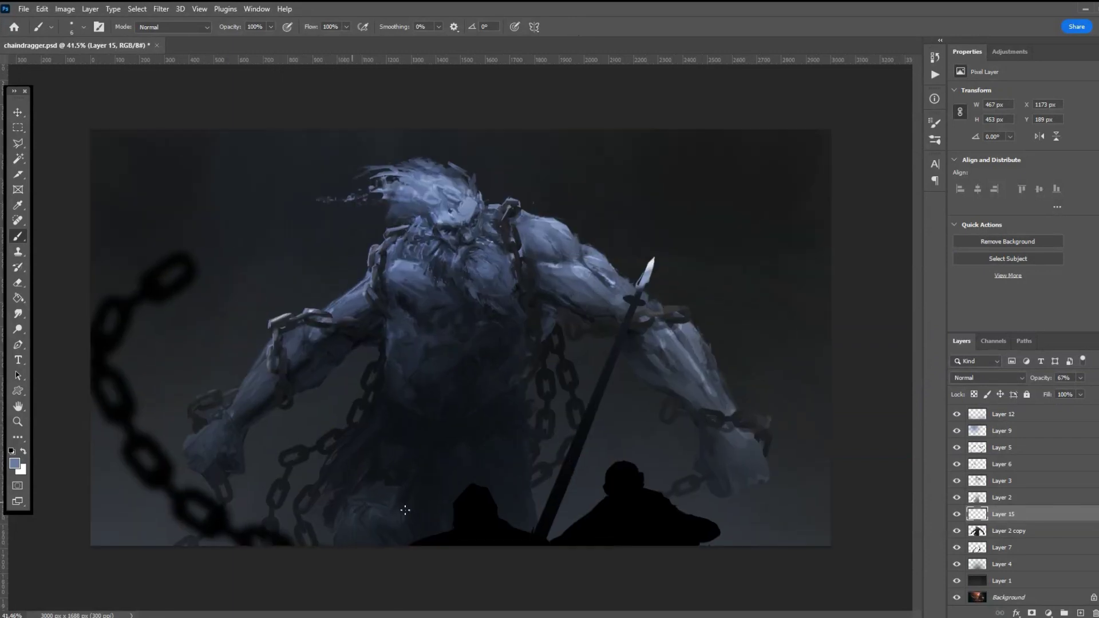
{"action": "scroll", "coordinate": [1008, 464], "scroll_direction": "up", "scroll_amount": 3}
{"action": "left_click", "coordinate": [1008, 464]}
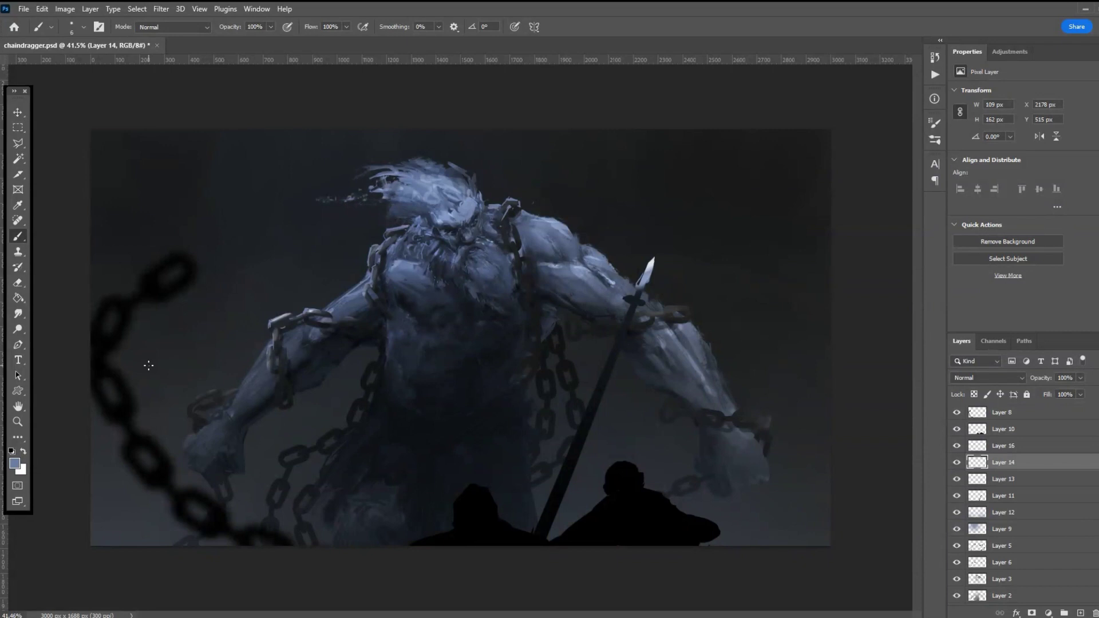
{"action": "left_click_drag", "start_coordinate": [195, 394], "coordinate": [218, 388]}
{"action": "left_click_drag", "start_coordinate": [182, 442], "coordinate": [201, 424]}
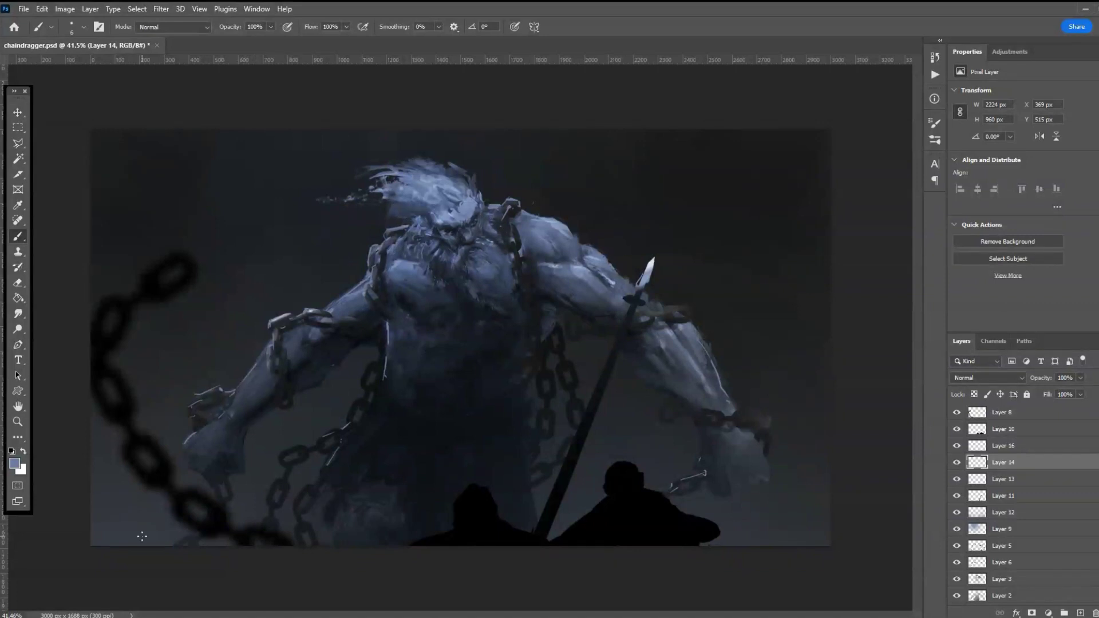
- Smudge the chest highlights and burn down the bright lines on the torso's left edge
{"action": "left_click", "coordinate": [18, 314]}
{"action": "mouse_move", "coordinate": [390, 327]}
{"action": "left_mouse_down"}
{"action": "mouse_move", "coordinate": [404, 351]}
{"action": "mouse_move", "coordinate": [406, 336]}
{"action": "mouse_move", "coordinate": [393, 395]}
{"action": "mouse_move", "coordinate": [356, 451]}
{"action": "mouse_move", "coordinate": [408, 384]}
{"action": "mouse_move", "coordinate": [399, 402]}
{"action": "mouse_move", "coordinate": [390, 381]}
{"action": "left_mouse_up"}
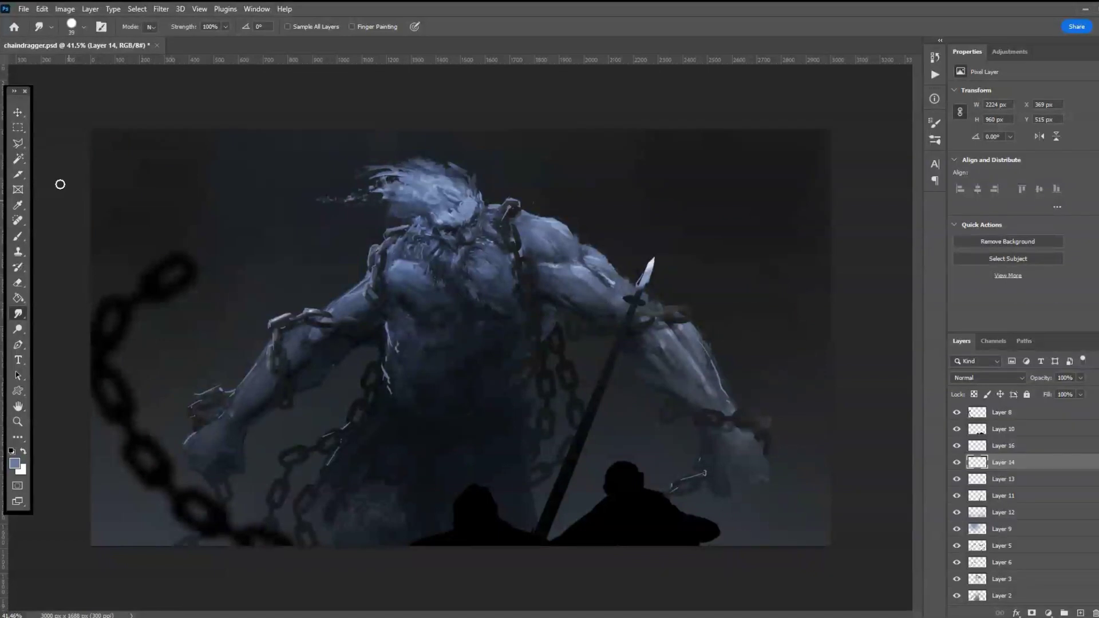
{"action": "left_click_drag", "start_coordinate": [19, 327], "coordinate": [50, 340]}
{"action": "mouse_move", "coordinate": [402, 374]}
{"action": "left_mouse_down"}
{"action": "mouse_move", "coordinate": [384, 351]}
{"action": "mouse_move", "coordinate": [381, 432]}
{"action": "left_mouse_up"}
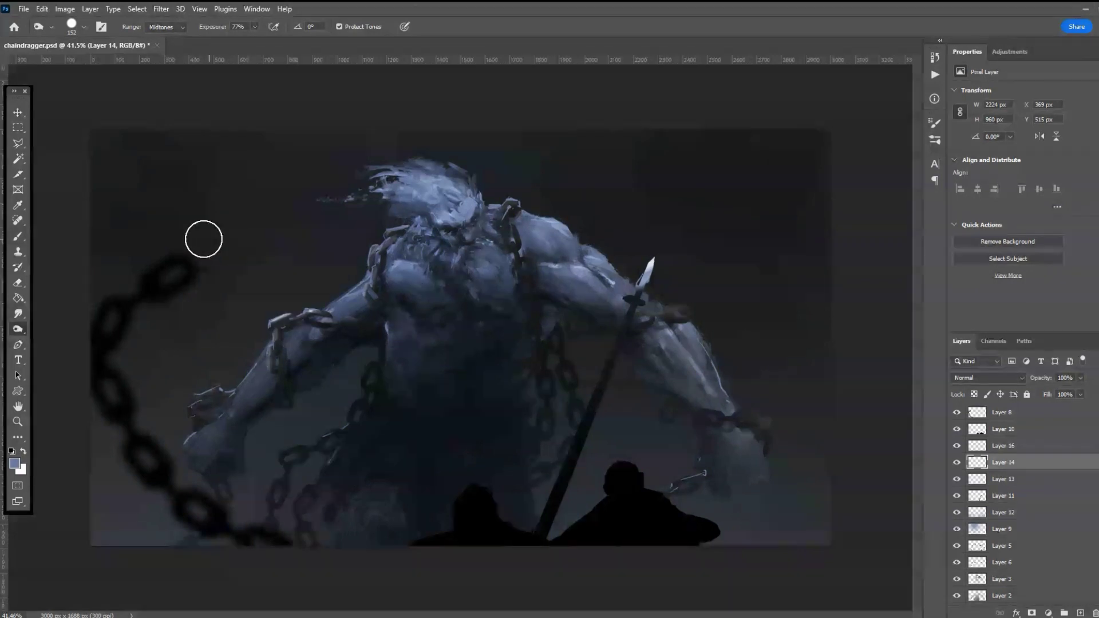
- On Layer 2 copy, smudge the top of the hair into the background with a textured brush
{"action": "left_click", "coordinate": [18, 314]}
{"action": "scroll", "coordinate": [1036, 587], "scroll_direction": "down", "scroll_amount": 3}
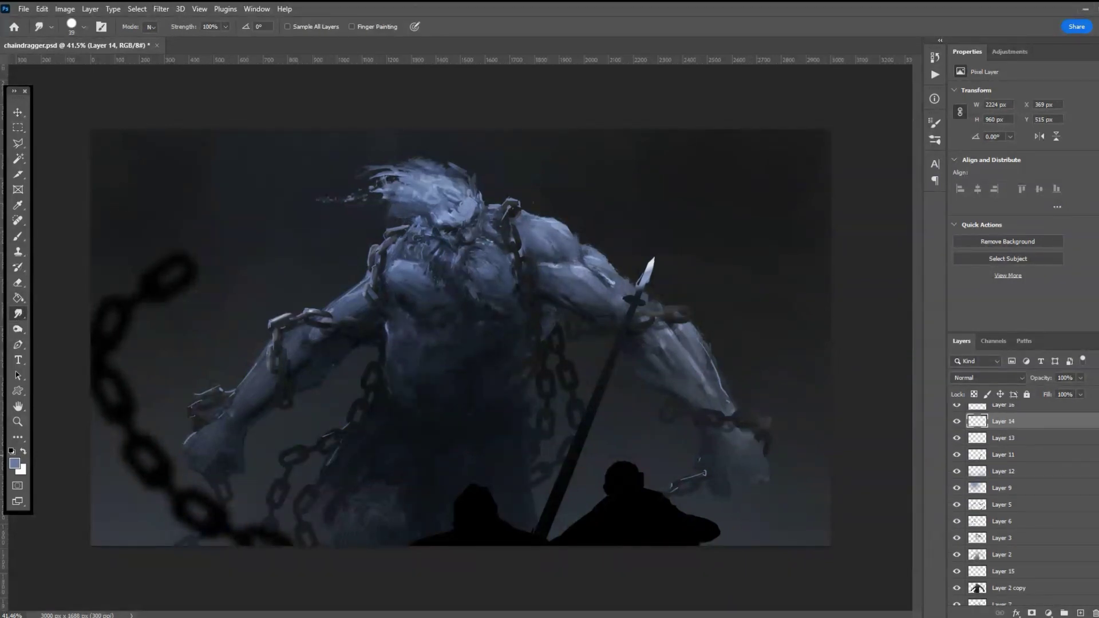
{"action": "left_click", "coordinate": [1027, 572]}
{"action": "left_click", "coordinate": [71, 27]}
{"action": "left_click", "coordinate": [256, 341]}
{"action": "left_click", "coordinate": [517, 19]}
{"action": "left_click_drag", "start_coordinate": [412, 165], "coordinate": [415, 150]}
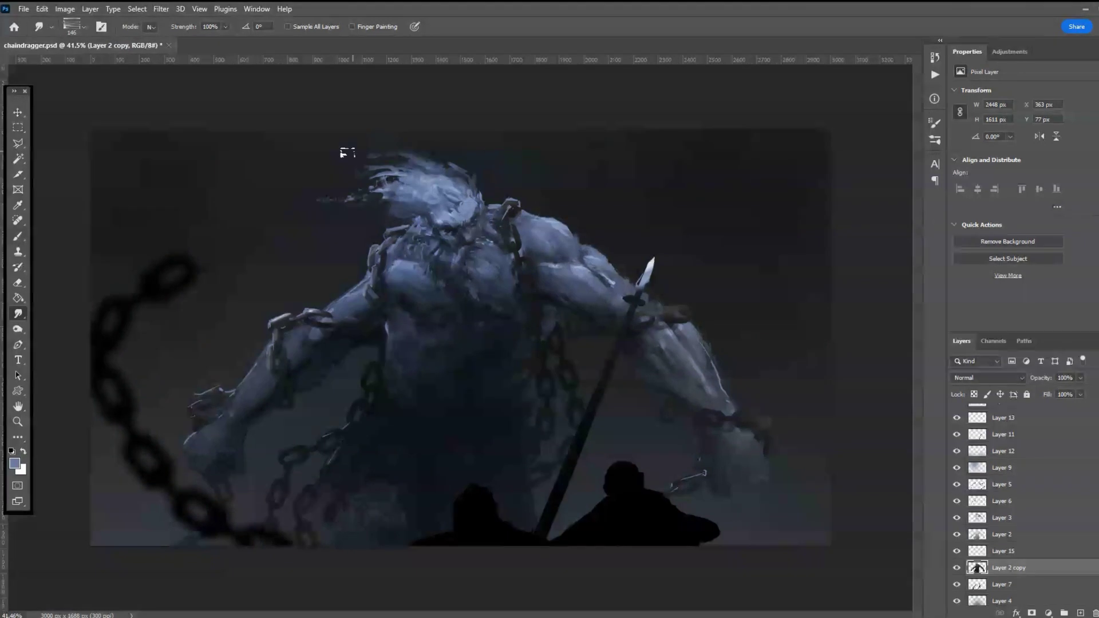
{"action": "left_click_drag", "start_coordinate": [393, 150], "coordinate": [355, 150]}
{"action": "mouse_move", "coordinate": [431, 139]}
{"action": "left_mouse_down"}
{"action": "mouse_move", "coordinate": [402, 146]}
{"action": "mouse_move", "coordinate": [421, 143]}
{"action": "left_mouse_up"}
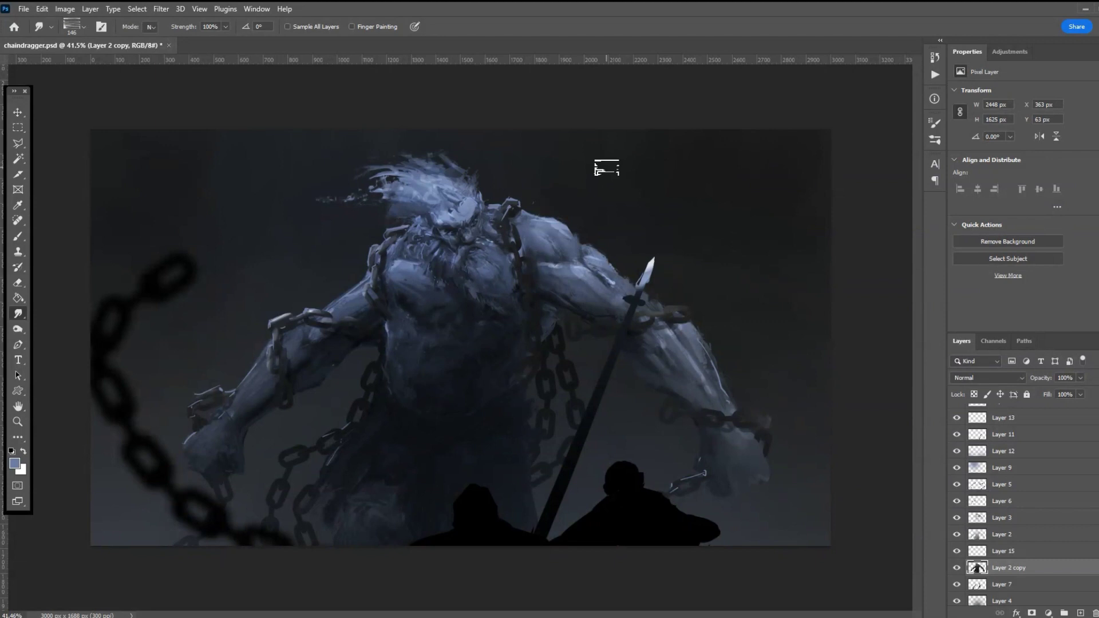
- Pick the Burn tool and zoom out to review the whole painting
{"action": "scroll", "coordinate": [650, 336], "scroll_direction": "down", "scroll_amount": 2}
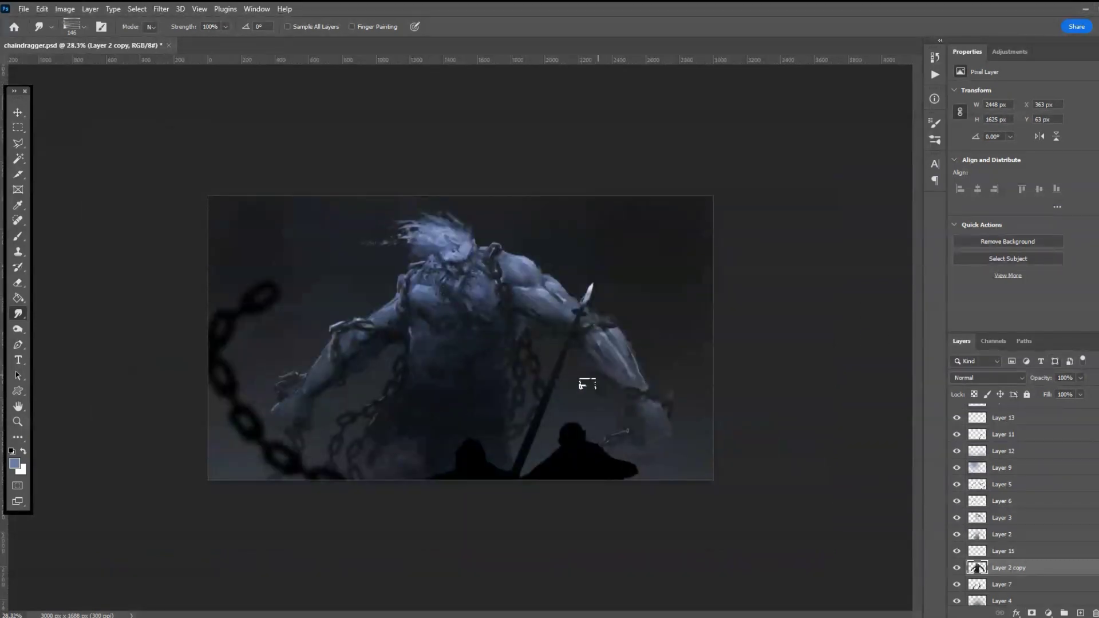
{"action": "scroll", "coordinate": [586, 383], "scroll_direction": "up", "scroll_amount": 2}
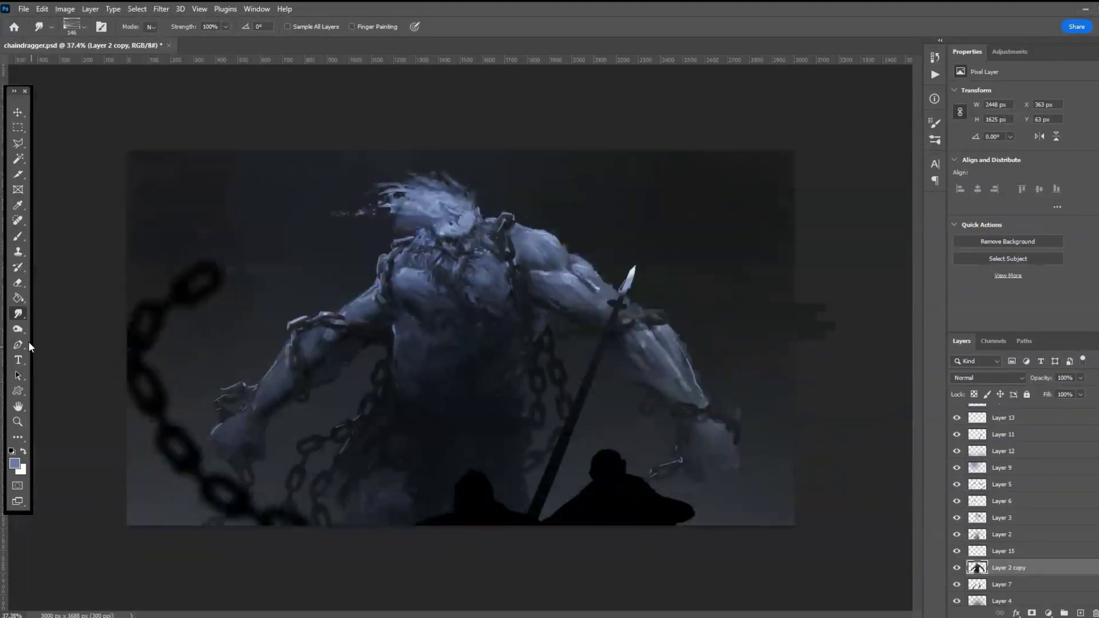
{"action": "left_click", "coordinate": [17, 329]}
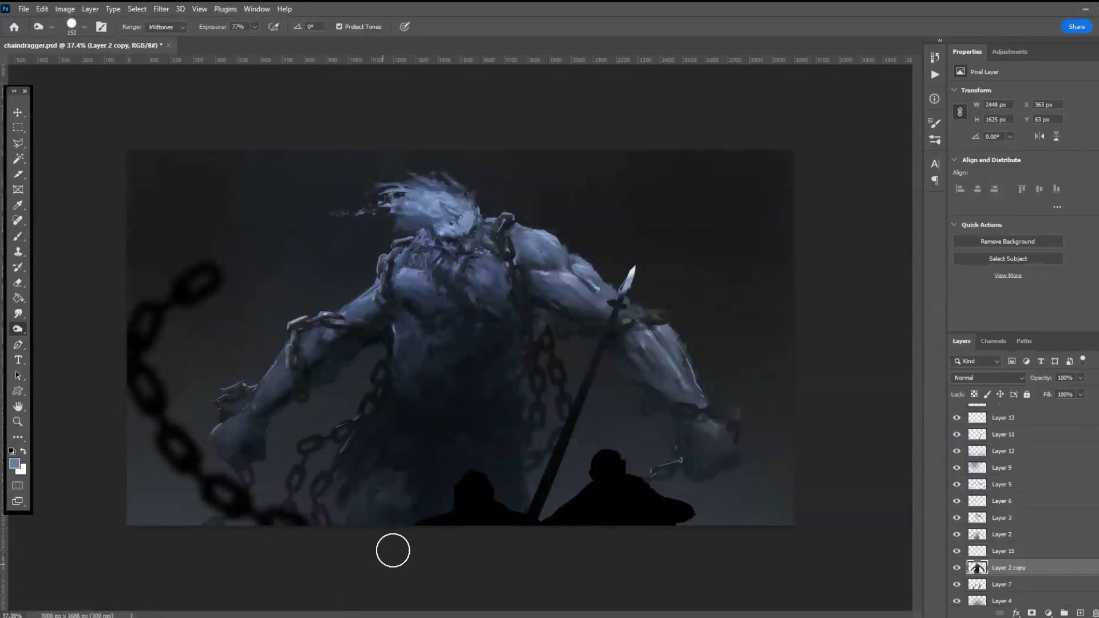
{"action": "scroll", "coordinate": [503, 439], "scroll_direction": "down", "scroll_amount": 1}
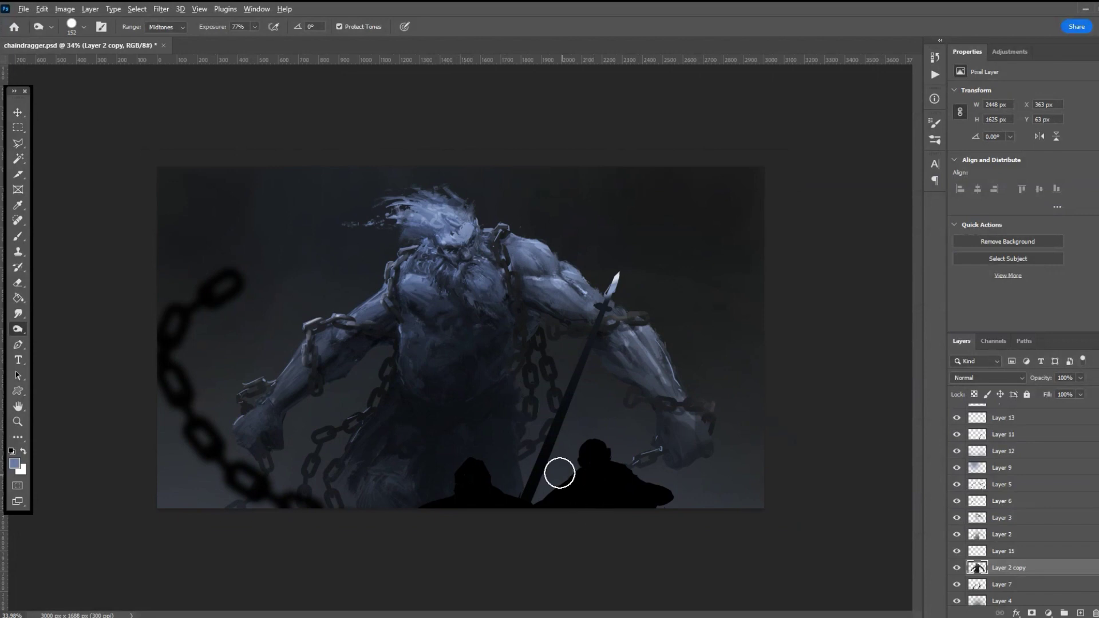
{"action": "key", "text": "ctrl+minus"}
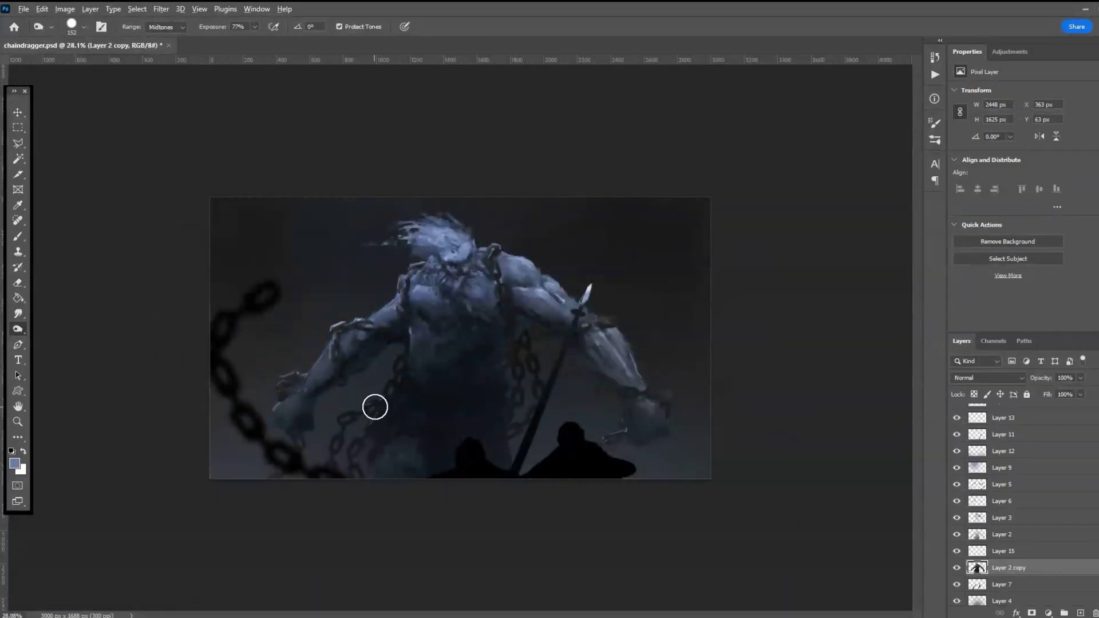
{"action": "key", "text": "ctrl+0"}
{"action": "key", "text": "ctrl+minus"}
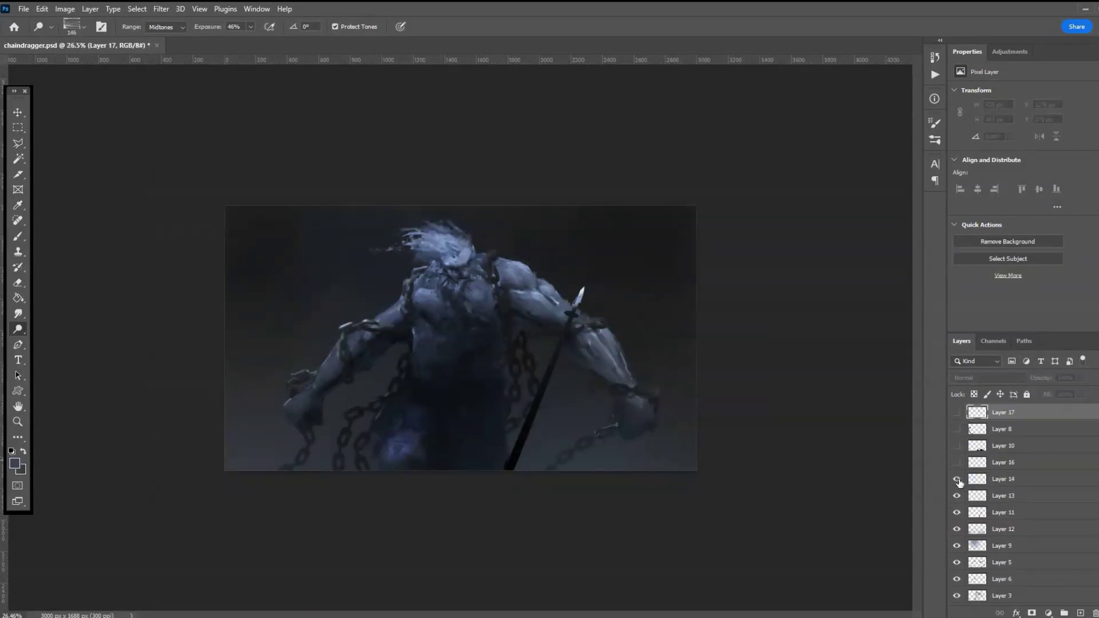
- Hide Layers 14, 13, 11, 12, 9, 5, 6 and 7, leaving Layer 3 visible
{"action": "left_click", "coordinate": [956, 479]}
{"action": "left_click", "coordinate": [956, 496]}
{"action": "left_click", "coordinate": [956, 512]}
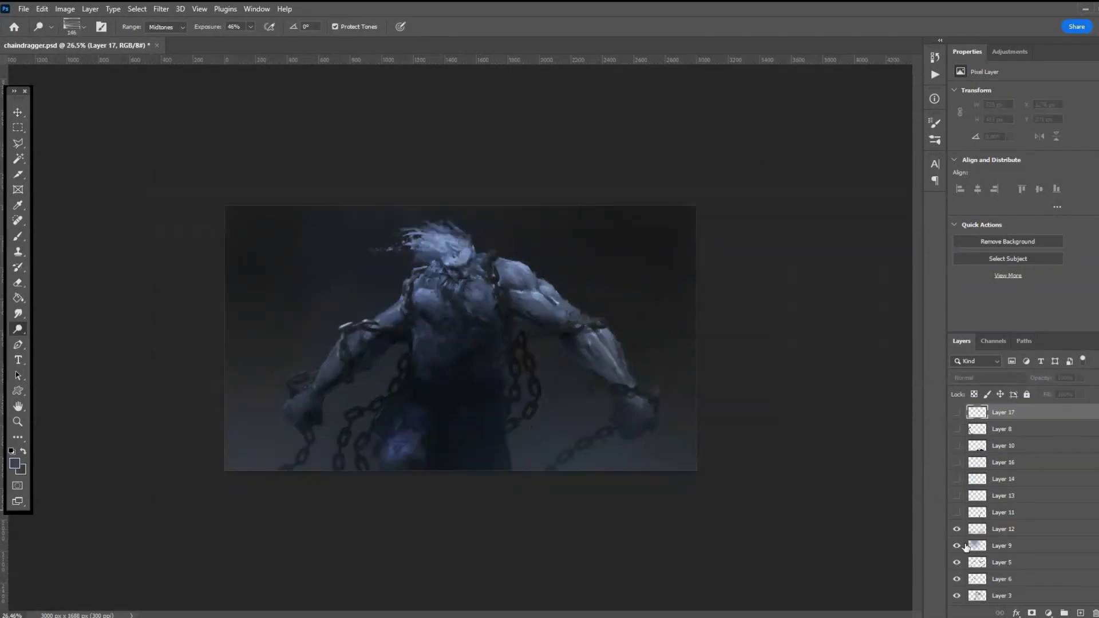
{"action": "left_click", "coordinate": [957, 528]}
{"action": "left_click", "coordinate": [957, 529]}
{"action": "left_click", "coordinate": [957, 529]}
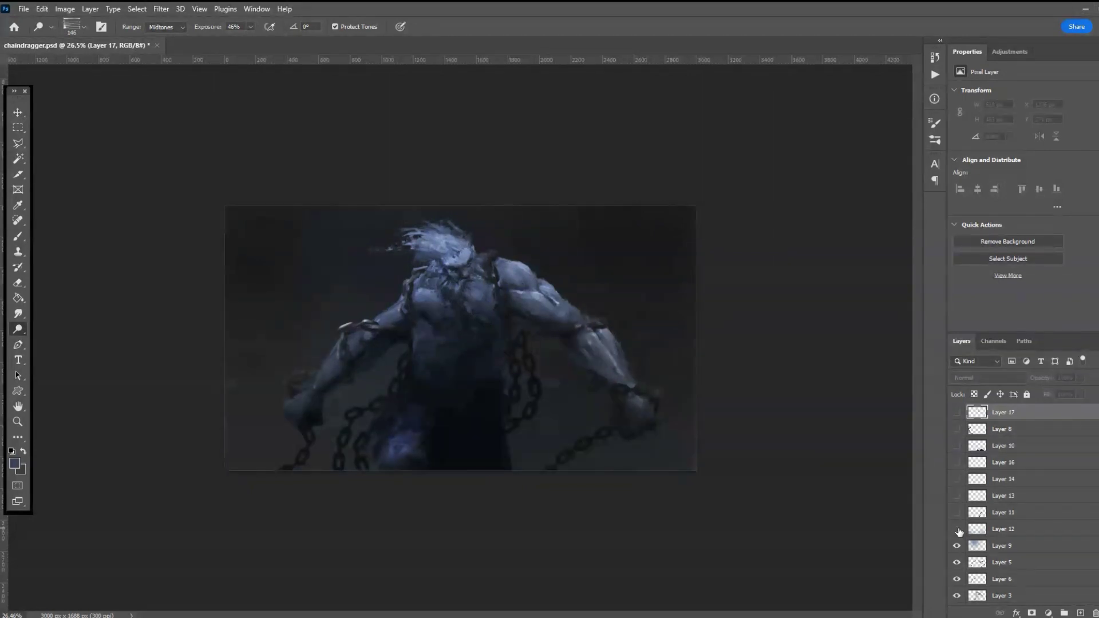
{"action": "left_click", "coordinate": [957, 562]}
{"action": "left_click", "coordinate": [957, 579]}
{"action": "left_click", "coordinate": [957, 596]}
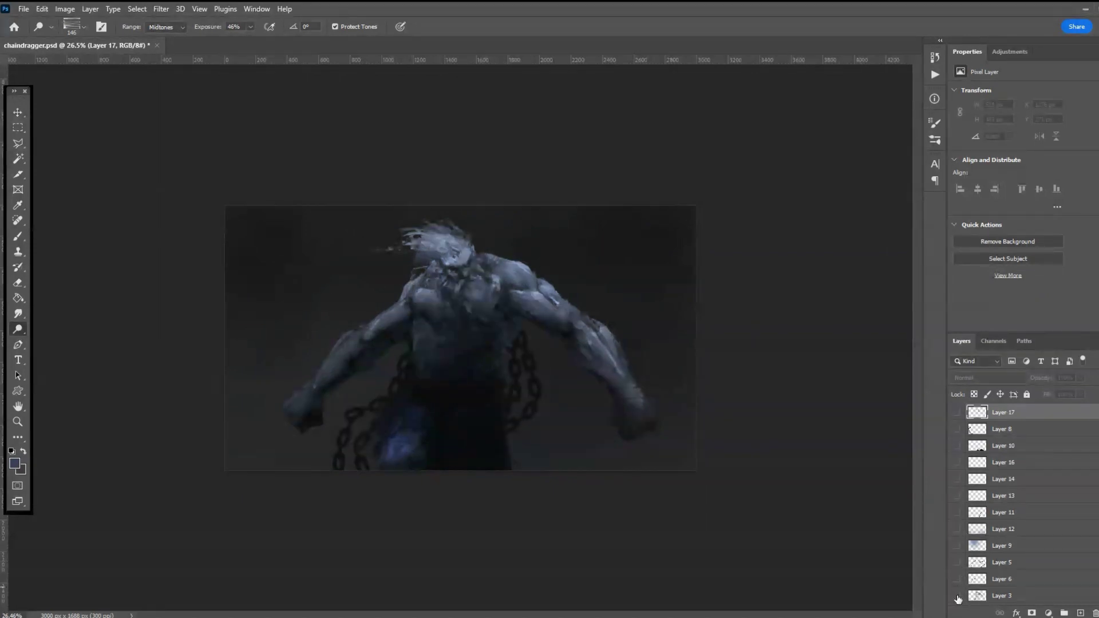
{"action": "left_click", "coordinate": [957, 596]}
{"action": "left_click", "coordinate": [958, 597]}
{"action": "scroll", "coordinate": [1025, 592], "scroll_direction": "down", "scroll_amount": 3}
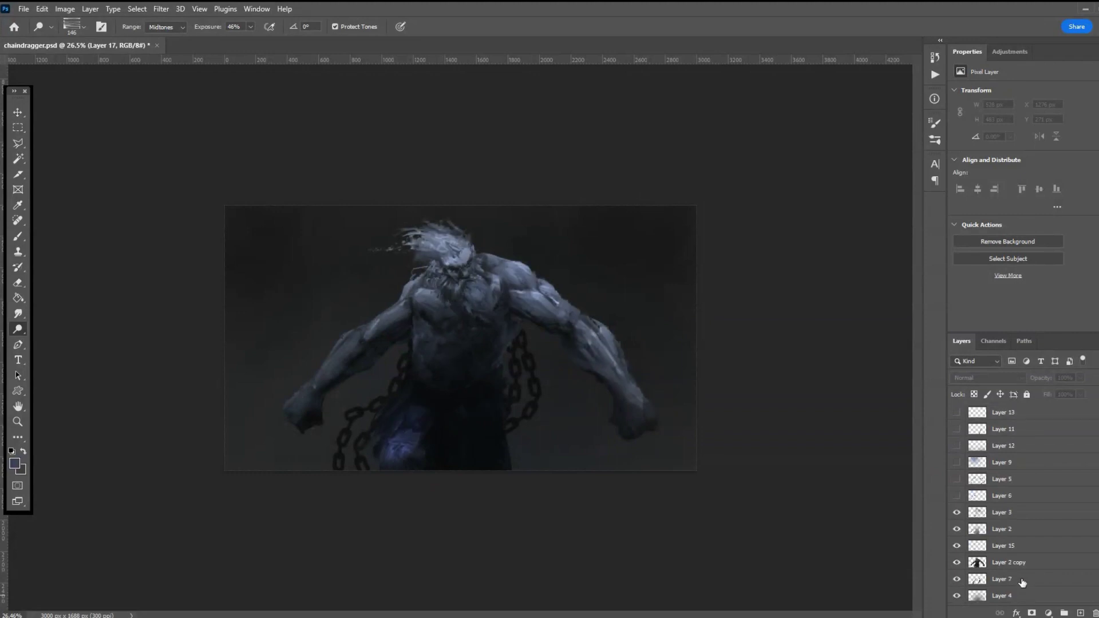
{"action": "left_click", "coordinate": [957, 579]}
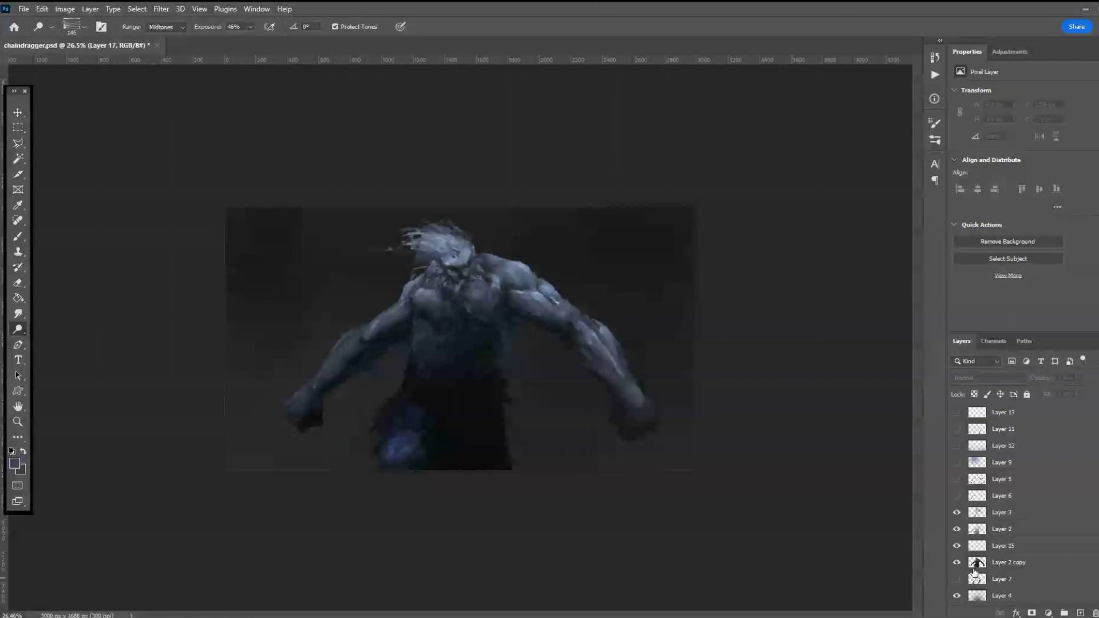
- Select Layer 3 through Layer 2 copy and merge them with Ctrl+E
{"action": "left_click", "coordinate": [1005, 564]}
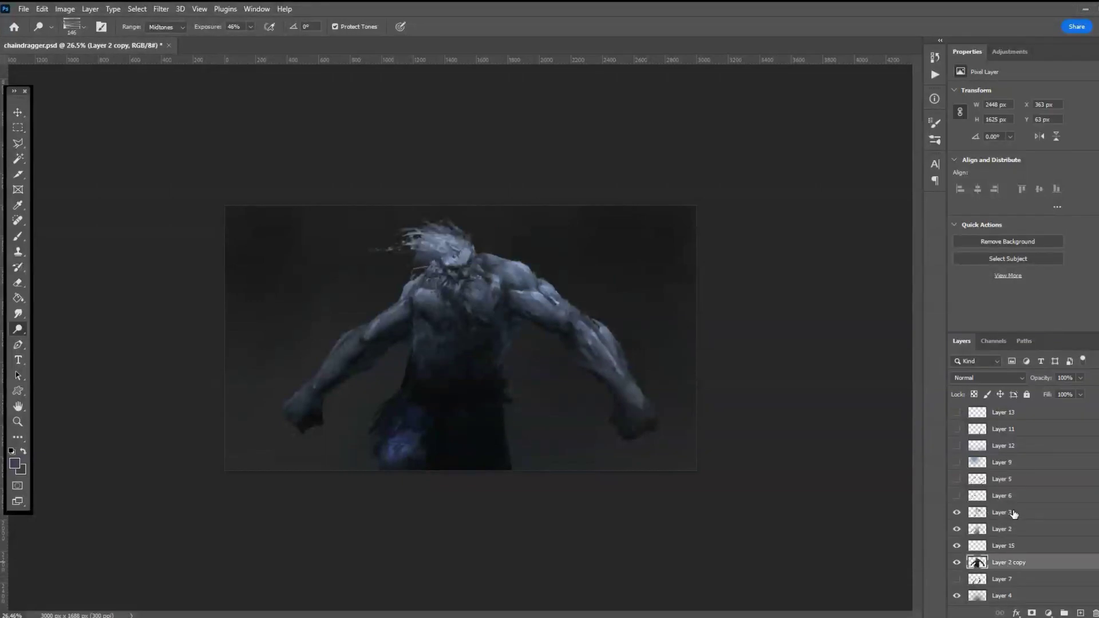
{"action": "left_click", "coordinate": [1012, 513], "text": "shift"}
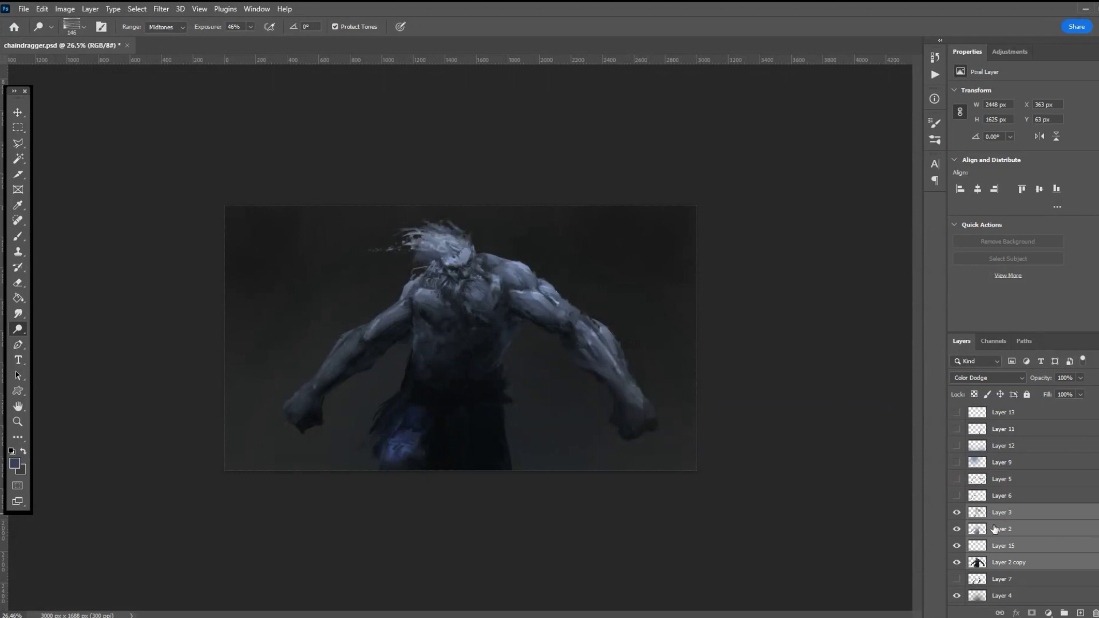
{"action": "key", "text": "ctrl+e"}
{"action": "scroll", "coordinate": [502, 361], "scroll_direction": "up", "scroll_amount": 3}
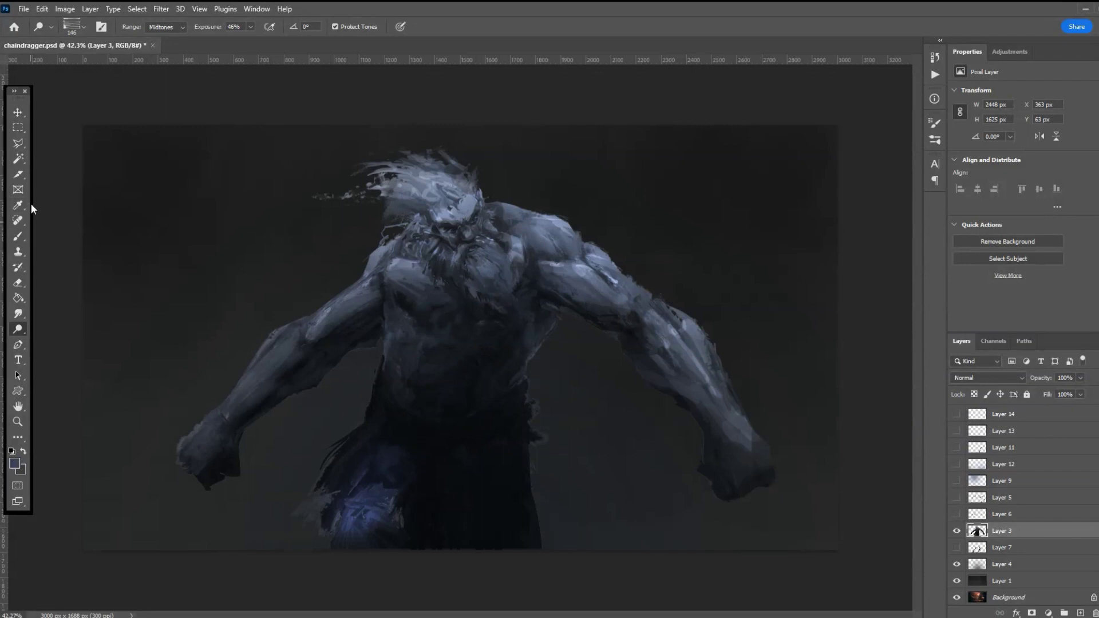
- Draw a polygonal lasso selection around the giant's head, hair and beard
{"action": "left_click", "coordinate": [17, 143]}
{"action": "left_click", "coordinate": [475, 145]}
{"action": "left_click", "coordinate": [393, 131]}
{"action": "left_click", "coordinate": [291, 160]}
{"action": "left_click", "coordinate": [291, 231]}
{"action": "left_click", "coordinate": [384, 229]}
{"action": "left_click", "coordinate": [414, 262]}
{"action": "left_click", "coordinate": [459, 293]}
{"action": "left_click", "coordinate": [492, 307]}
{"action": "left_click", "coordinate": [526, 305]}
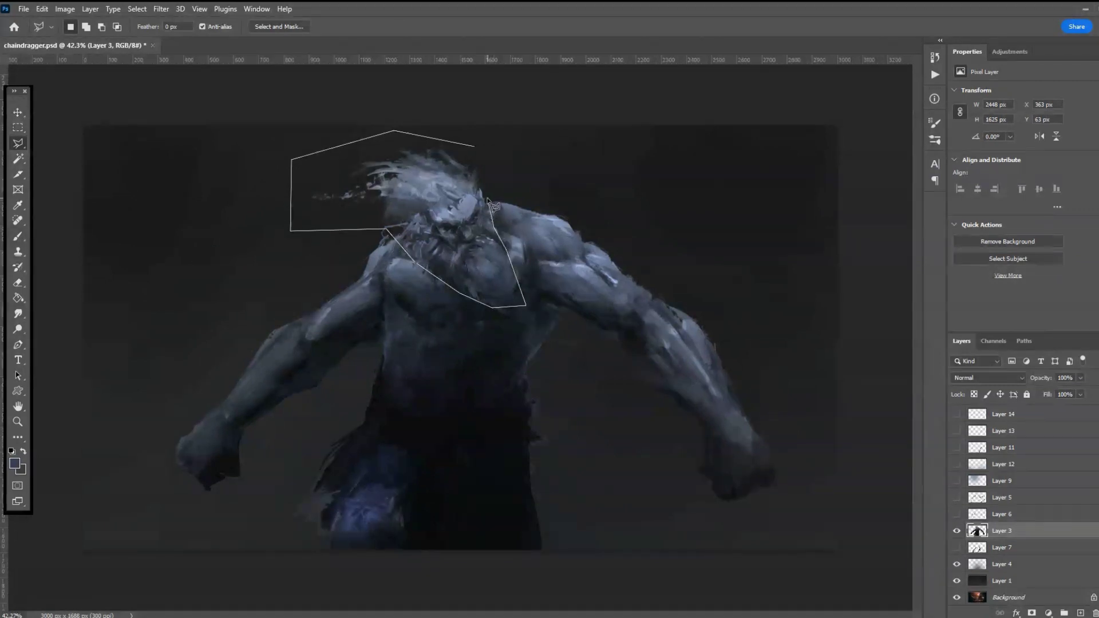
{"action": "double_click", "coordinate": [495, 163]}
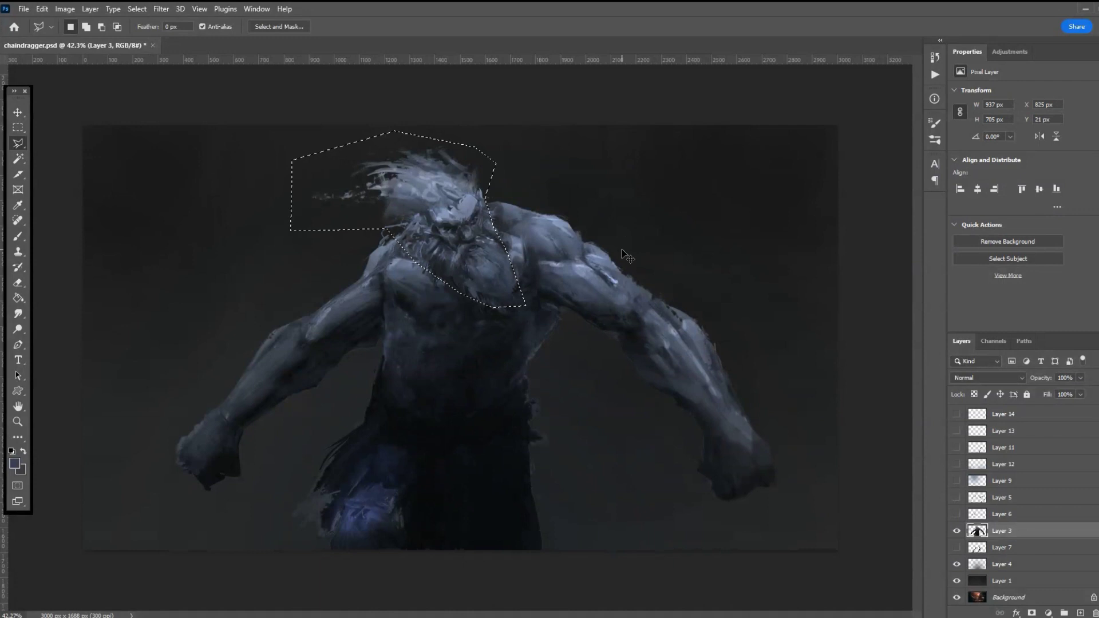
- Copy the head onto new Layer 18, rotating it and nudging it up and right
{"action": "key", "text": "ctrl+j"}
{"action": "key", "text": "ctrl+t"}
{"action": "left_click_drag", "start_coordinate": [292, 148], "coordinate": [342, 97]}
{"action": "left_click_drag", "start_coordinate": [446, 200], "coordinate": [455, 172]}
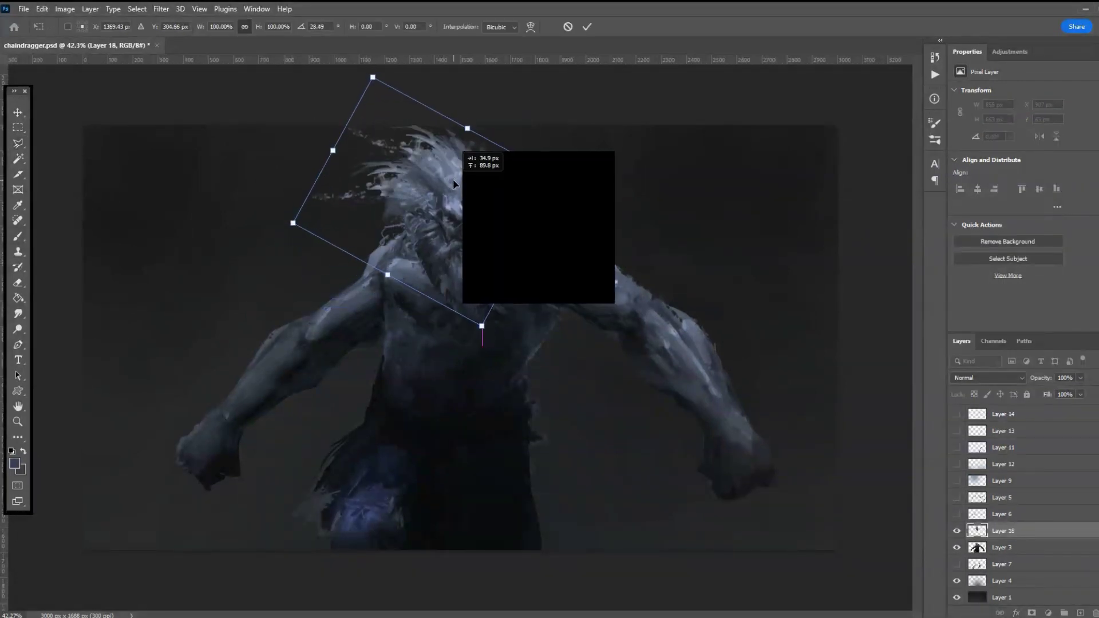
{"action": "key", "text": "Return"}
- Flip the copied head horizontally
{"action": "key", "text": "l"}
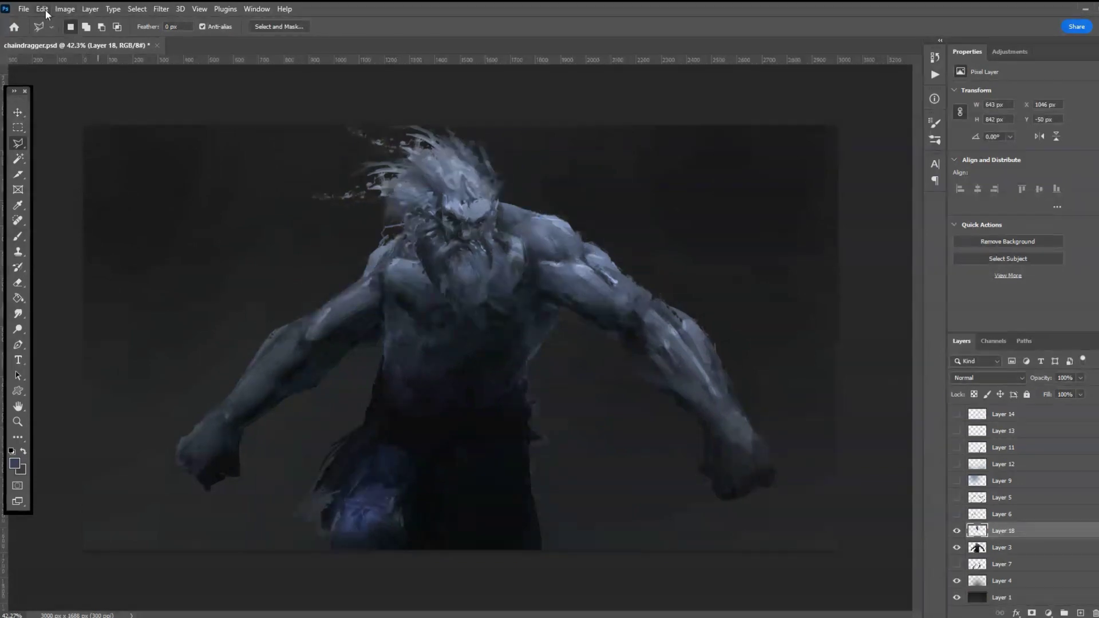
{"action": "left_click", "coordinate": [42, 8]}
{"action": "mouse_move", "coordinate": [86, 208]}
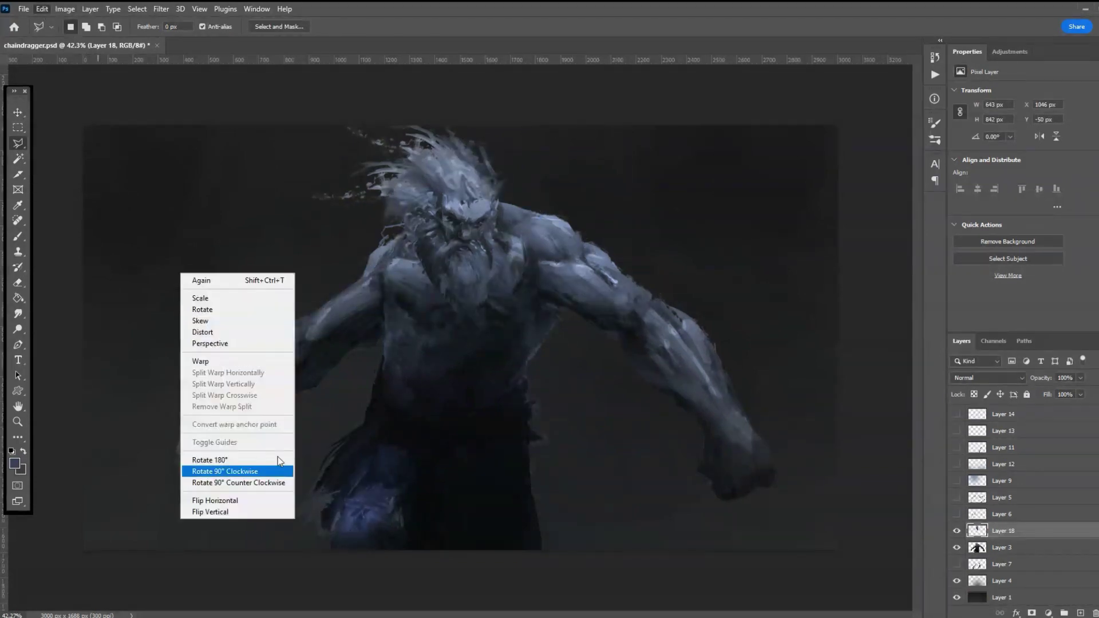
{"action": "left_click", "coordinate": [272, 496]}
- Shift the flipped head right so it sits over the neck
{"action": "left_click", "coordinate": [452, 237]}
{"action": "key", "text": "Escape"}
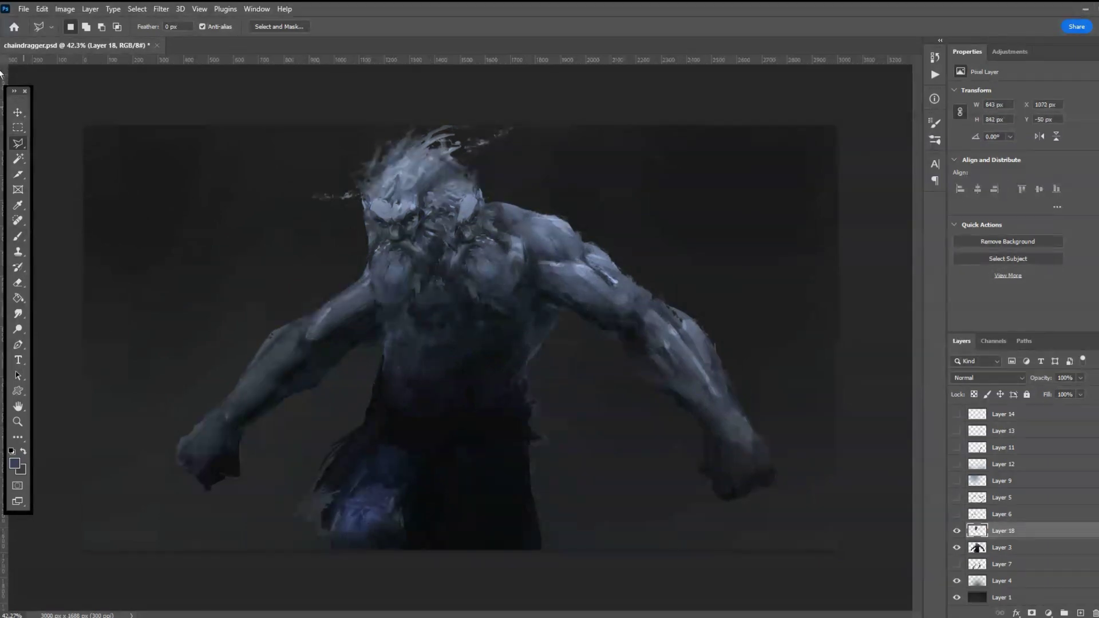
{"action": "key", "text": "v"}
{"action": "left_click_drag", "start_coordinate": [437, 246], "coordinate": [467, 248]}
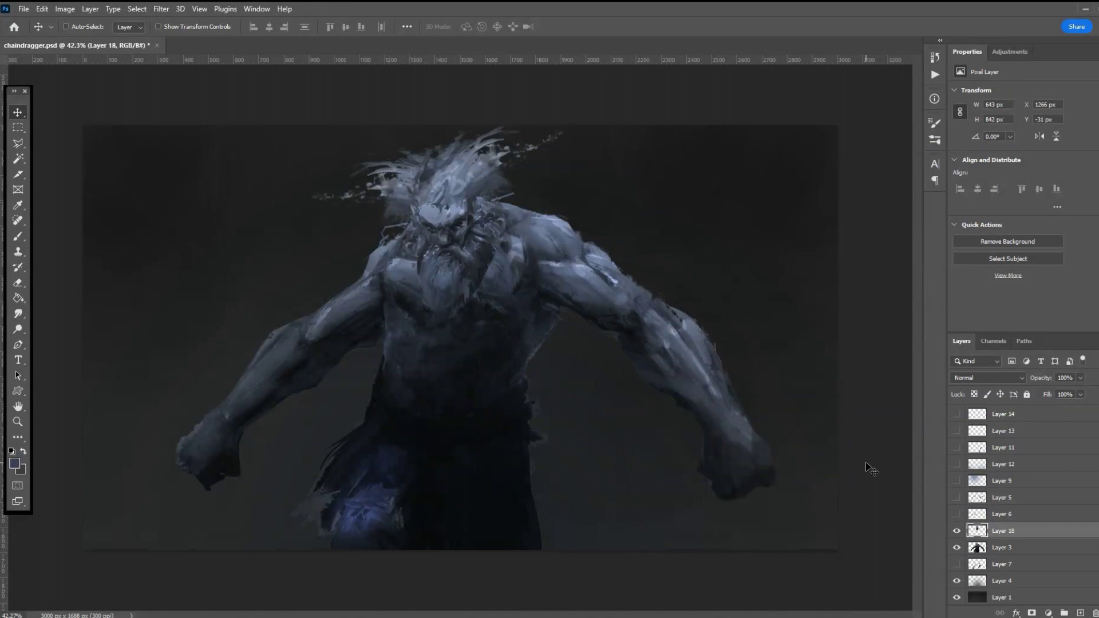
- On Layer 3, draw a polygonal selection around the giant's left arm
{"action": "left_click", "coordinate": [1010, 547]}
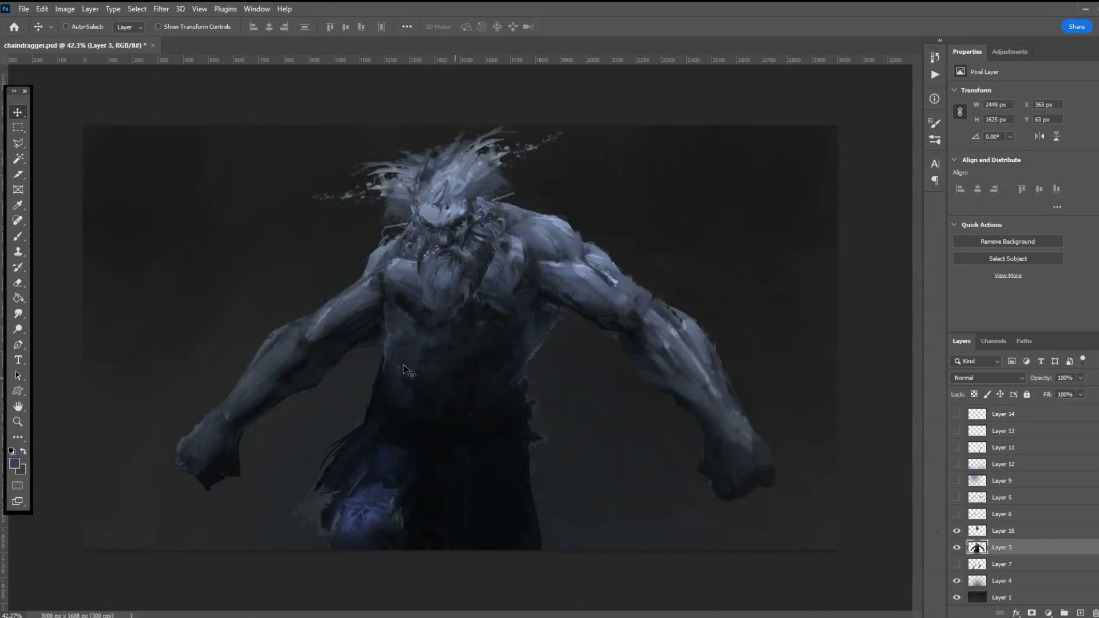
{"action": "left_click", "coordinate": [18, 143]}
{"action": "left_click", "coordinate": [145, 394]}
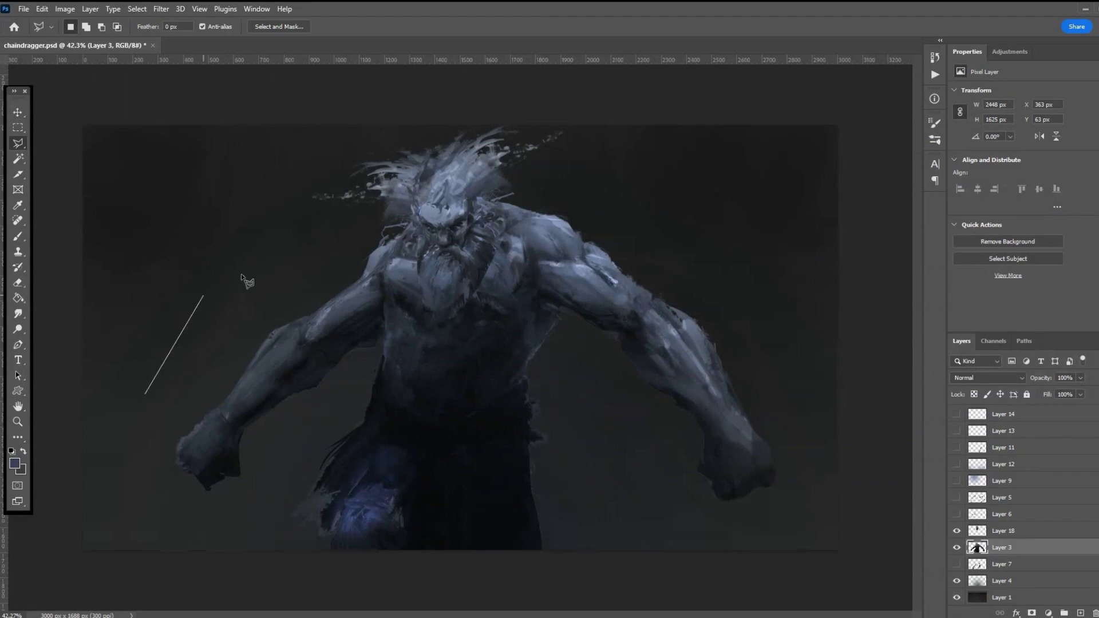
{"action": "left_click", "coordinate": [380, 275]}
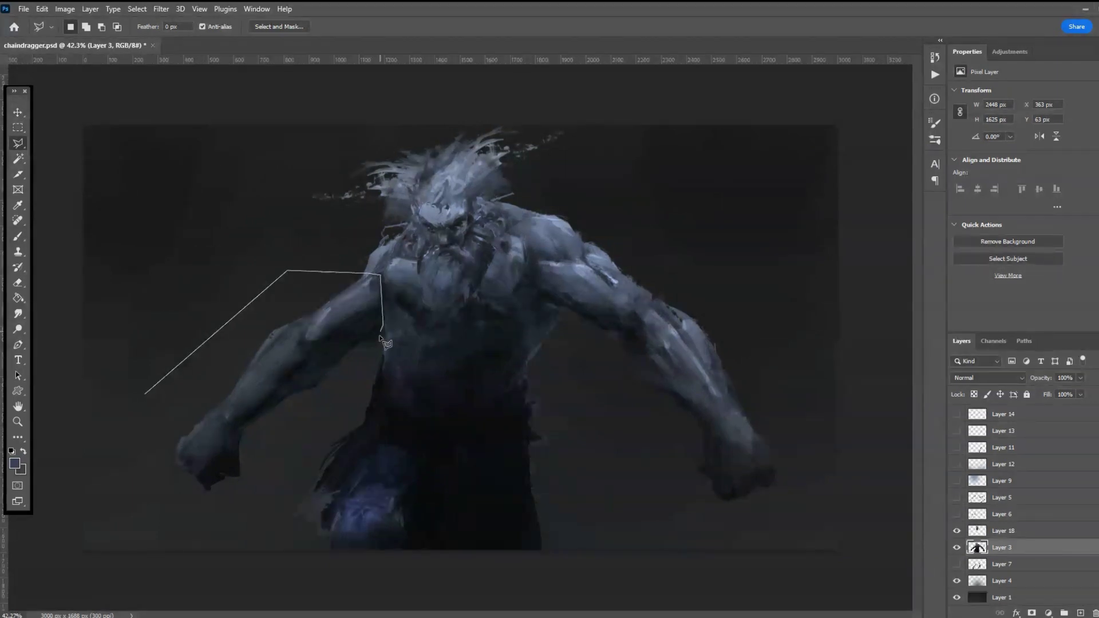
{"action": "left_click", "coordinate": [380, 350]}
{"action": "left_click", "coordinate": [314, 446]}
{"action": "left_click", "coordinate": [232, 514]}
{"action": "left_click", "coordinate": [135, 491]}
{"action": "left_click", "coordinate": [144, 394]}
- Move the left arm to Layer 19 below Layer 3, rotating it down against the shoulder
{"action": "key", "text": "ctrl+x"}
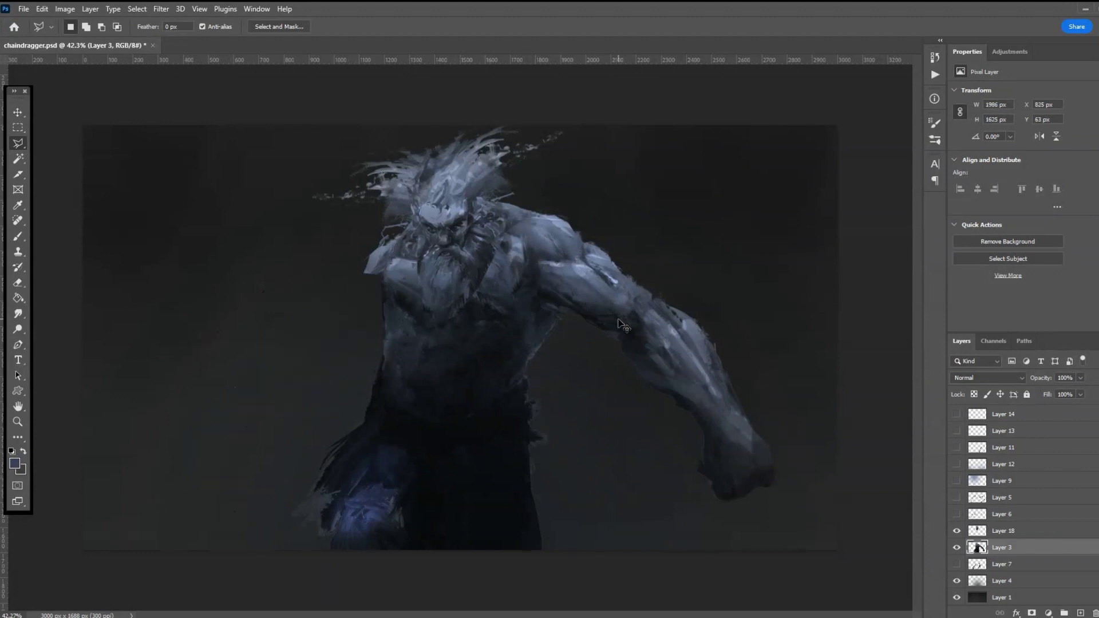
{"action": "key", "text": "ctrl+v"}
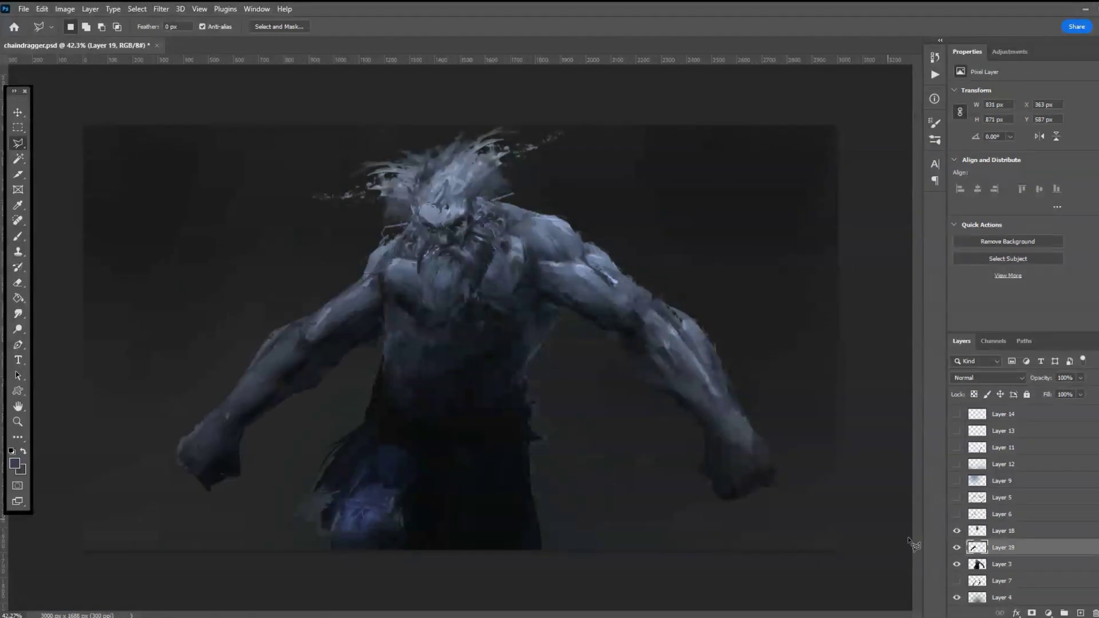
{"action": "left_click_drag", "start_coordinate": [1001, 547], "coordinate": [1028, 574]}
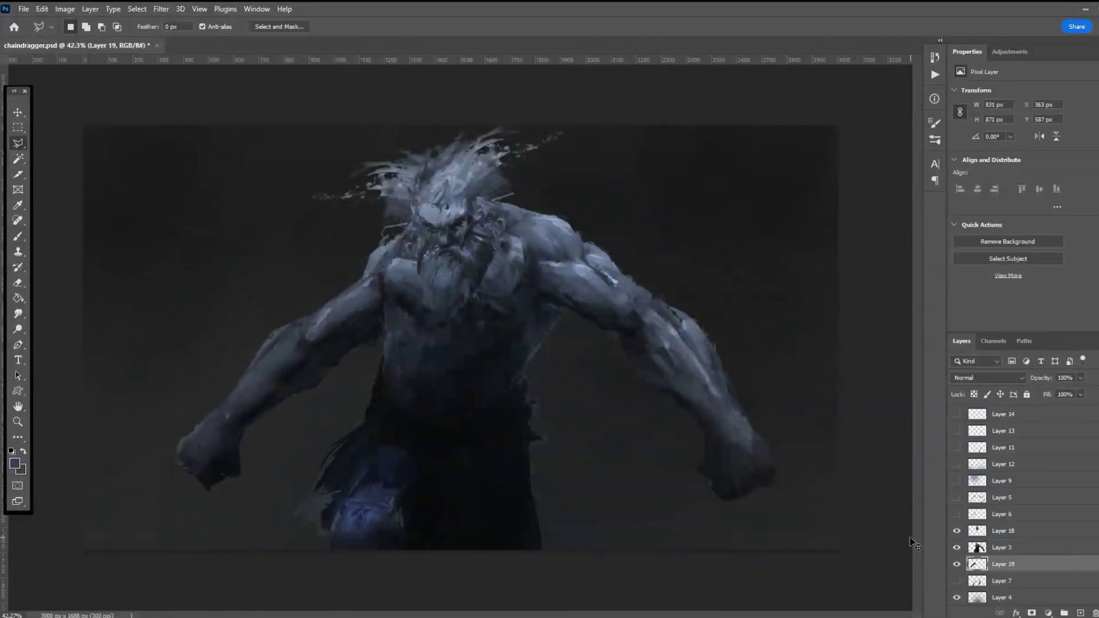
{"action": "key", "text": "ctrl+t"}
{"action": "left_click_drag", "start_coordinate": [169, 295], "coordinate": [171, 340]}
{"action": "left_click_drag", "start_coordinate": [244, 346], "coordinate": [298, 360]}
{"action": "left_click_drag", "start_coordinate": [152, 319], "coordinate": [165, 325]}
{"action": "key", "text": "Return"}
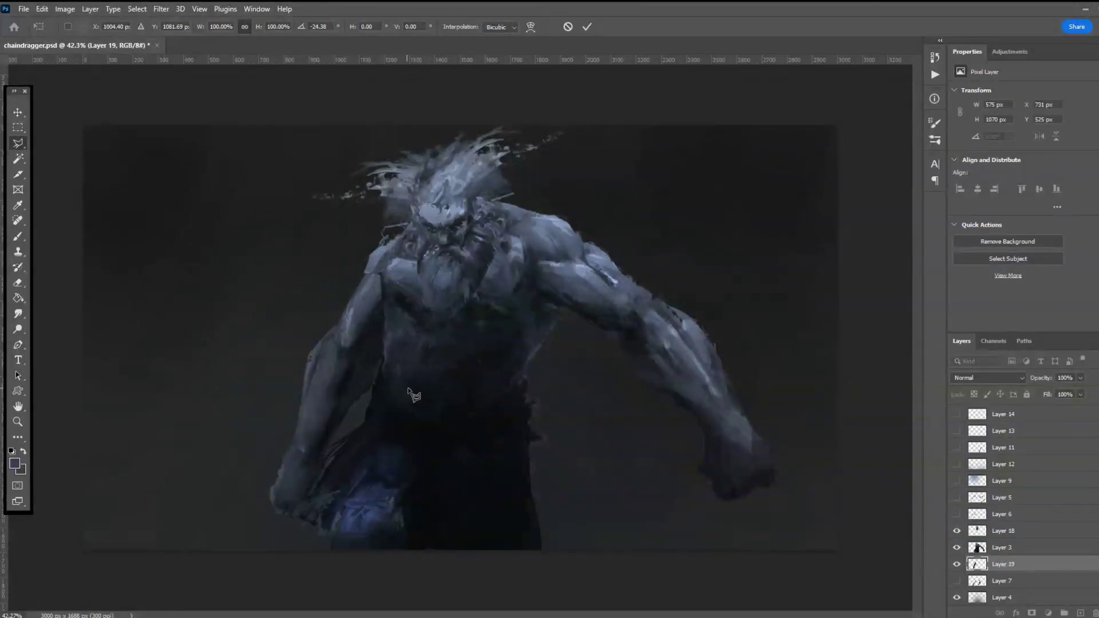
{"action": "key", "text": "l"}
{"action": "left_click", "coordinate": [17, 113]}
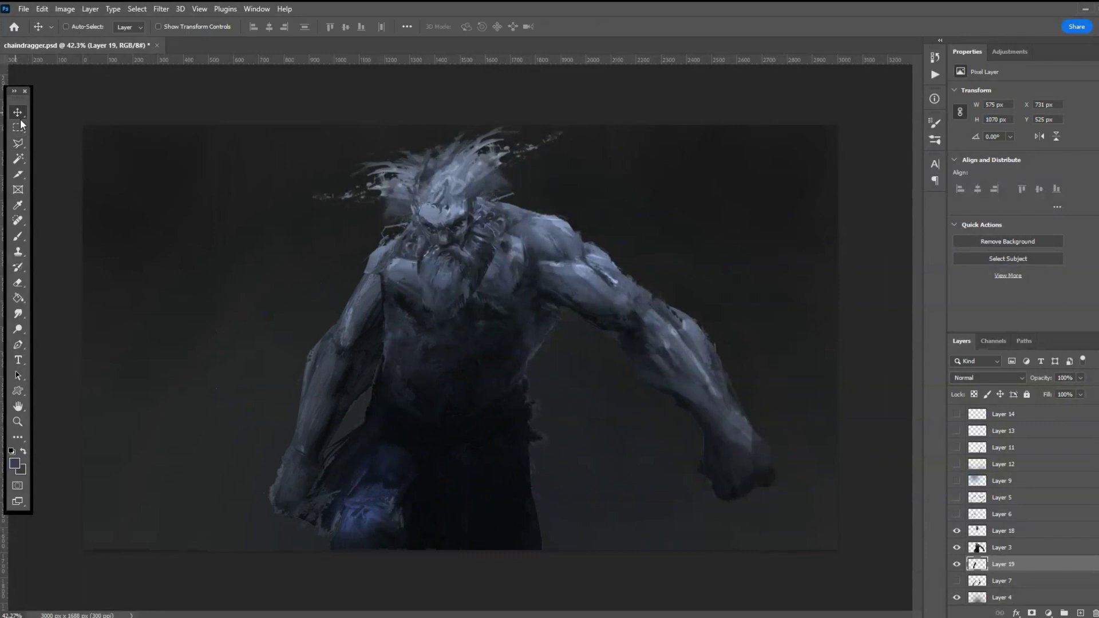
{"action": "left_click_drag", "start_coordinate": [352, 338], "coordinate": [348, 347]}
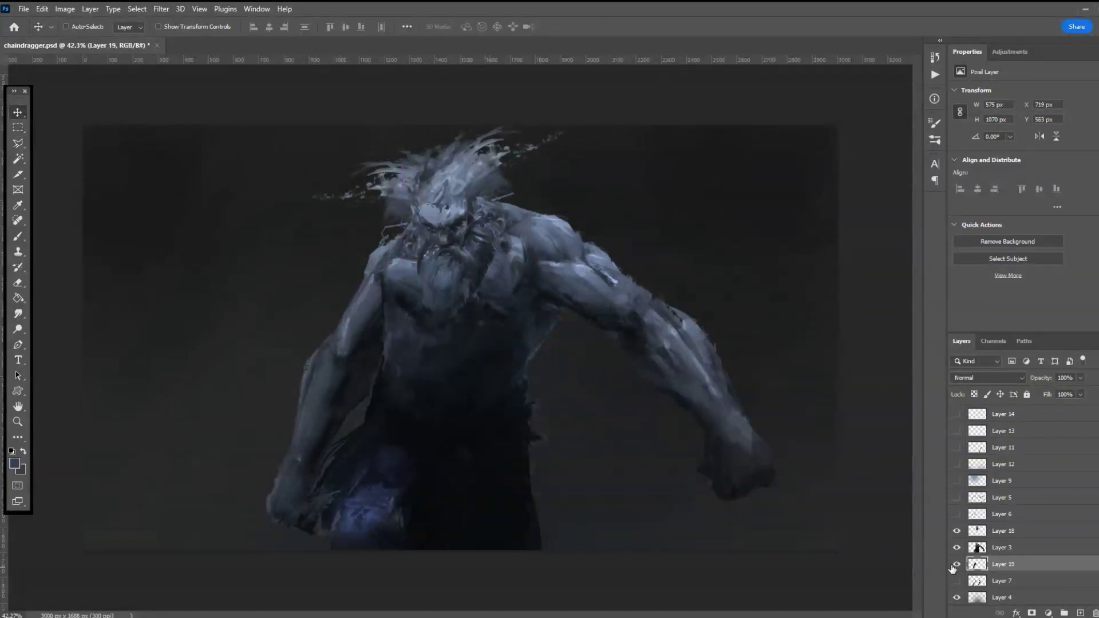
- Back on Layer 3, draw a polygonal selection around the right arm and fist
{"action": "left_click", "coordinate": [1030, 550]}
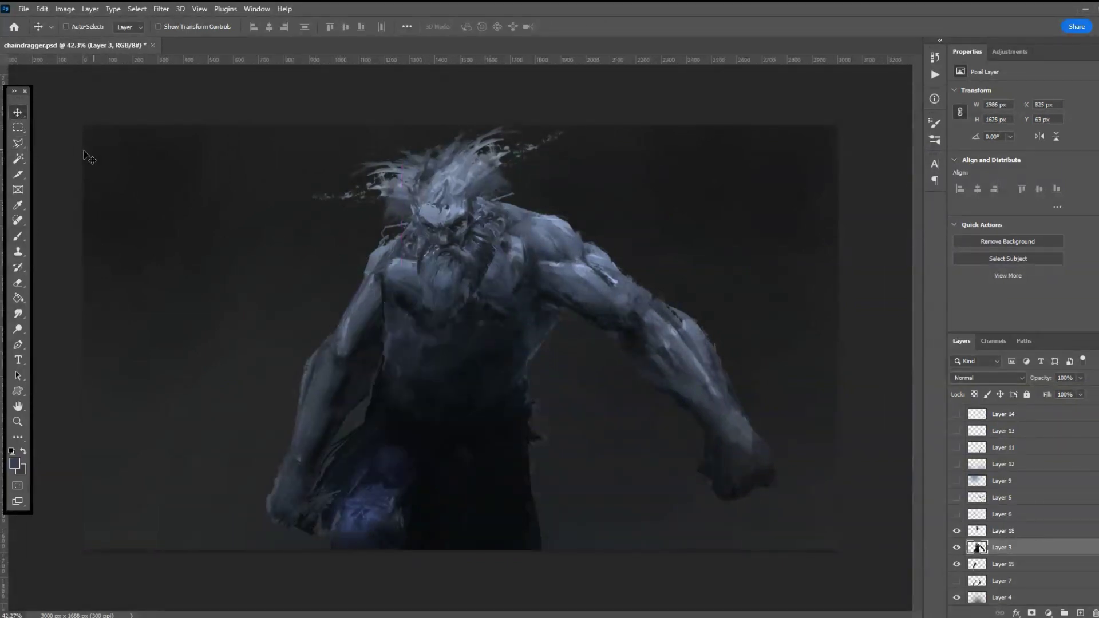
{"action": "left_click", "coordinate": [17, 143]}
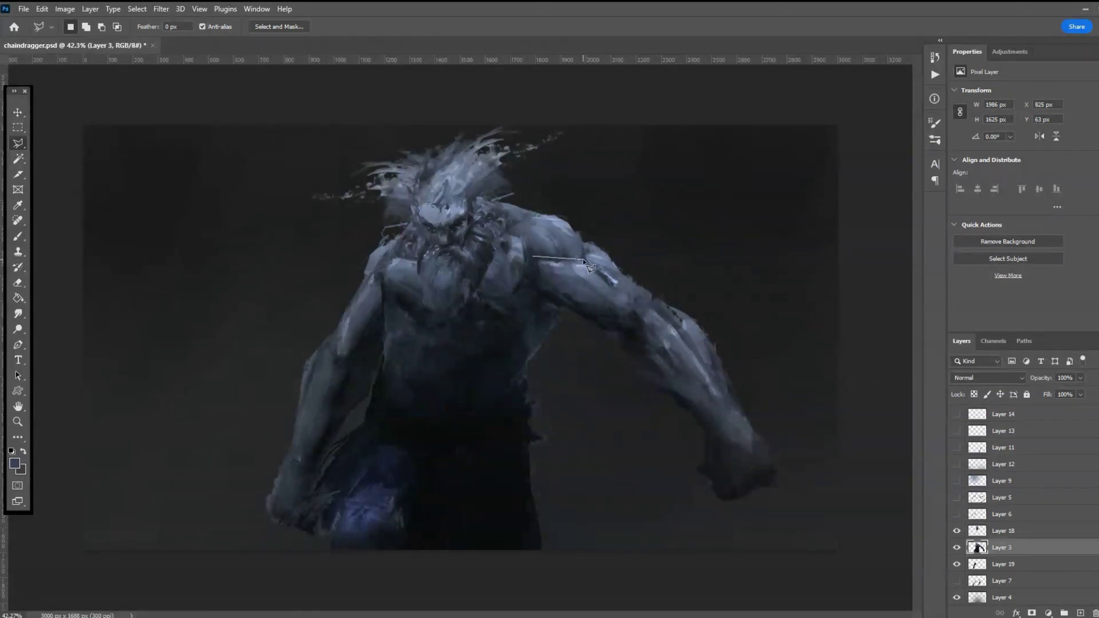
{"action": "left_click", "coordinate": [583, 229]}
{"action": "left_click", "coordinate": [715, 247]}
{"action": "left_click", "coordinate": [792, 383]}
{"action": "left_click", "coordinate": [828, 480]}
{"action": "left_click", "coordinate": [806, 528]}
{"action": "left_click", "coordinate": [675, 522]}
{"action": "left_click", "coordinate": [602, 409]}
{"action": "left_click", "coordinate": [534, 287]}
{"action": "left_click", "coordinate": [534, 257]}
- Cut the right arm to Layer 20 and rotate it down against the torso
{"action": "key", "text": "ctrl+x"}
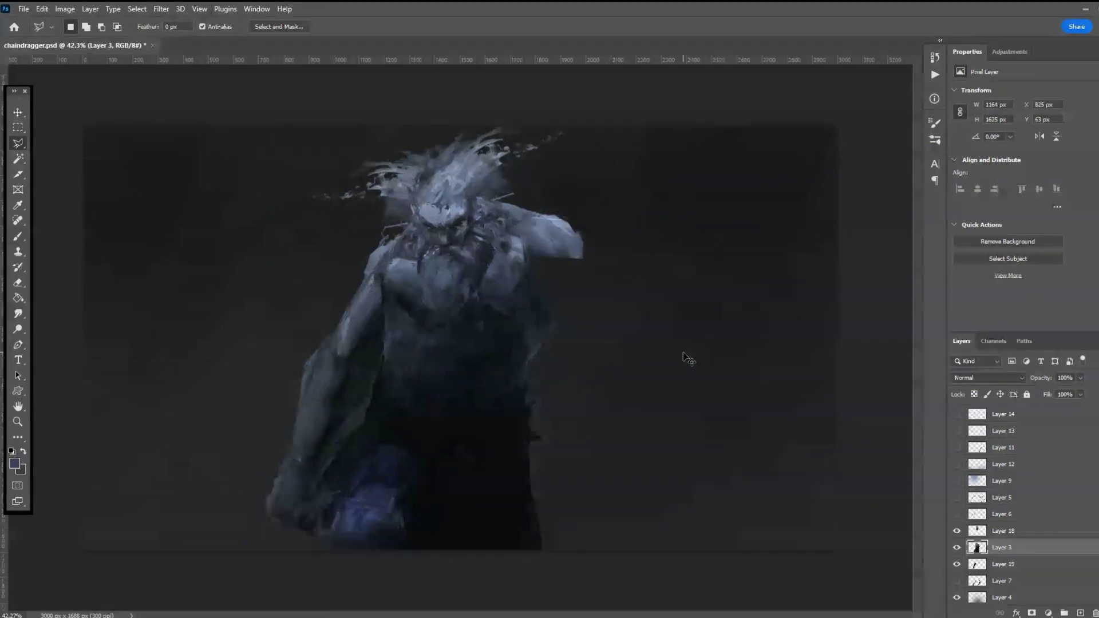
{"action": "key", "text": "ctrl+v"}
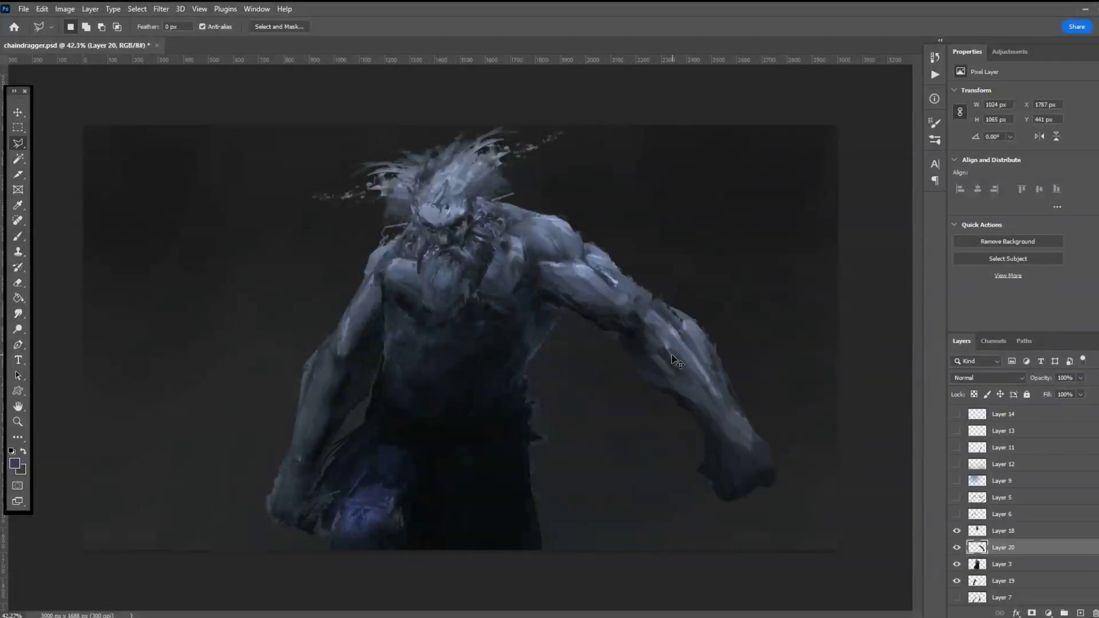
{"action": "key", "text": "ctrl+t"}
{"action": "left_click_drag", "start_coordinate": [482, 214], "coordinate": [611, 141]}
{"action": "left_click_drag", "start_coordinate": [672, 282], "coordinate": [583, 314]}
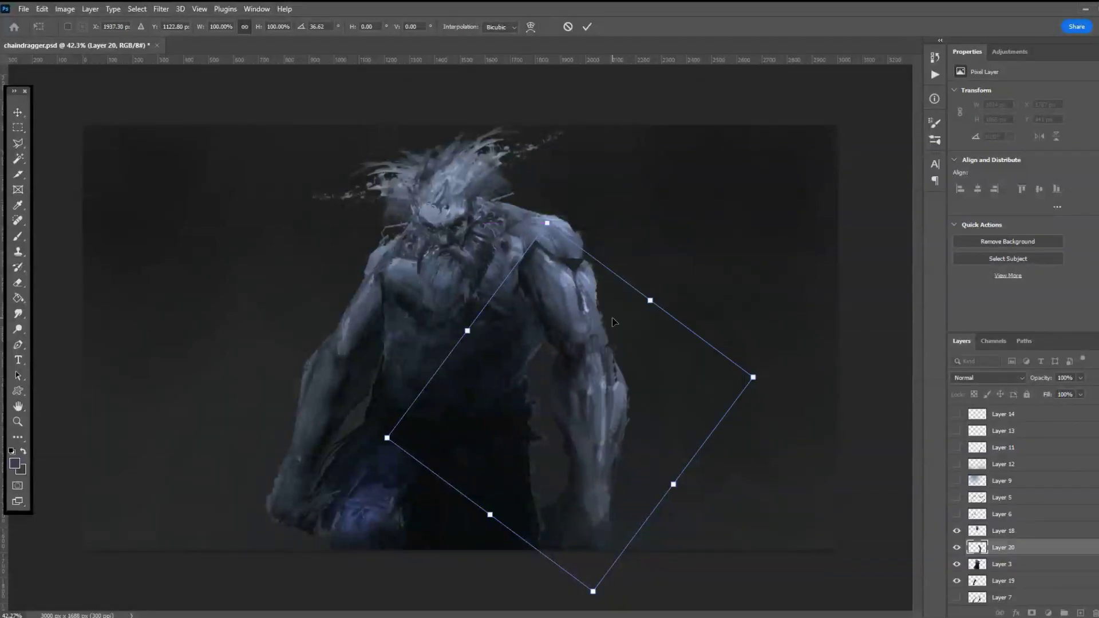
{"action": "key", "text": "l"}
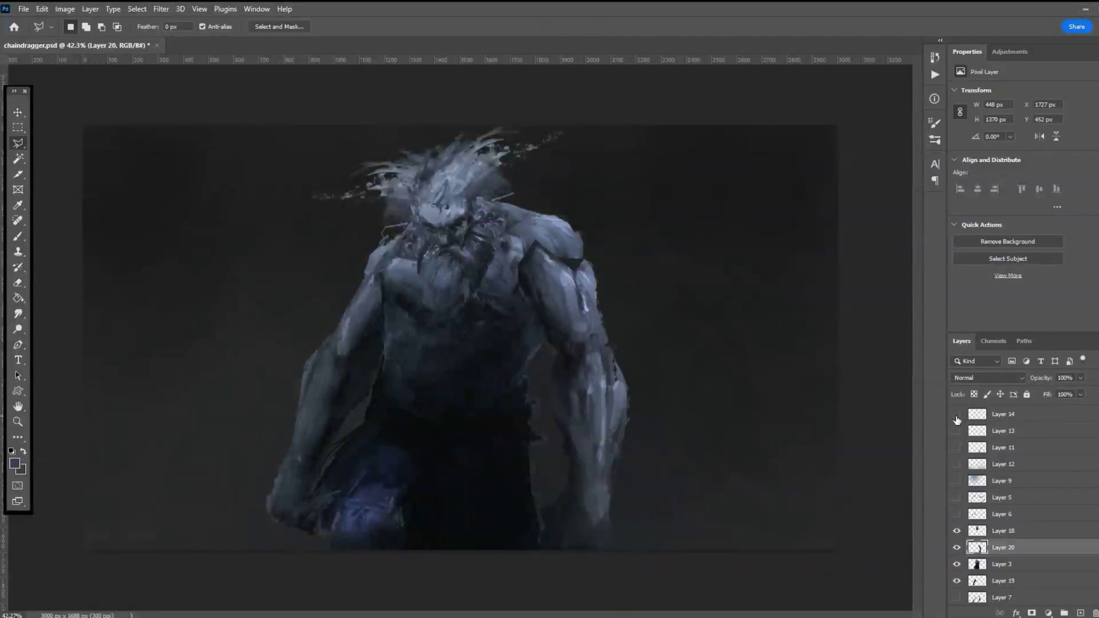
- Scale Layers 18 through 19 together to about 92%, shifting them slightly up-left
{"action": "left_click", "coordinate": [1016, 583]}
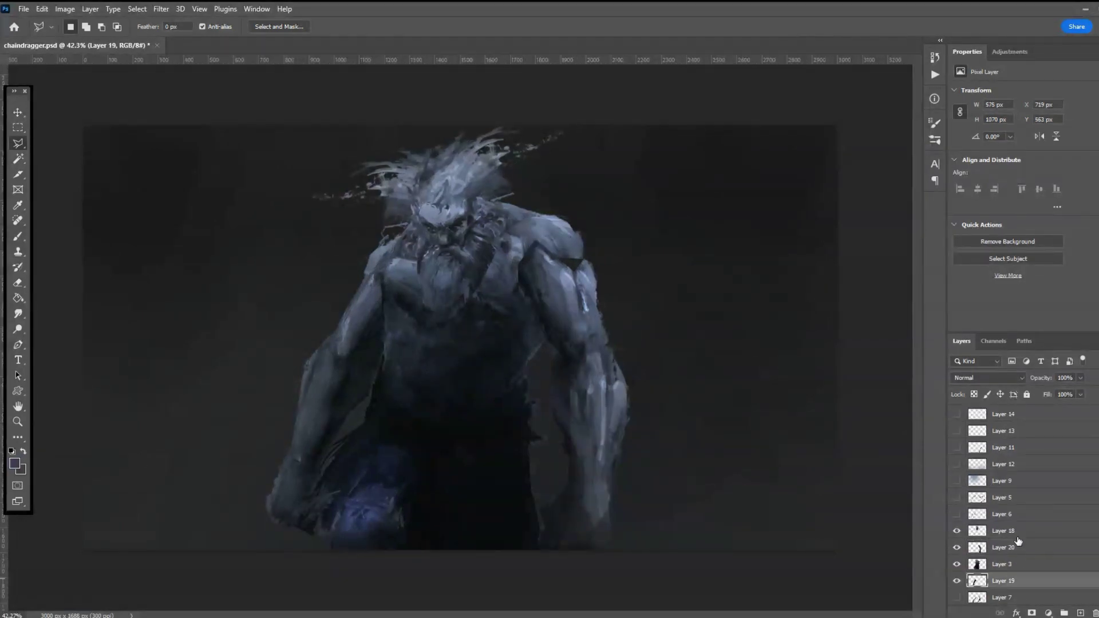
{"action": "left_click", "coordinate": [1016, 532], "text": "shift"}
{"action": "key", "text": "ctrl+t"}
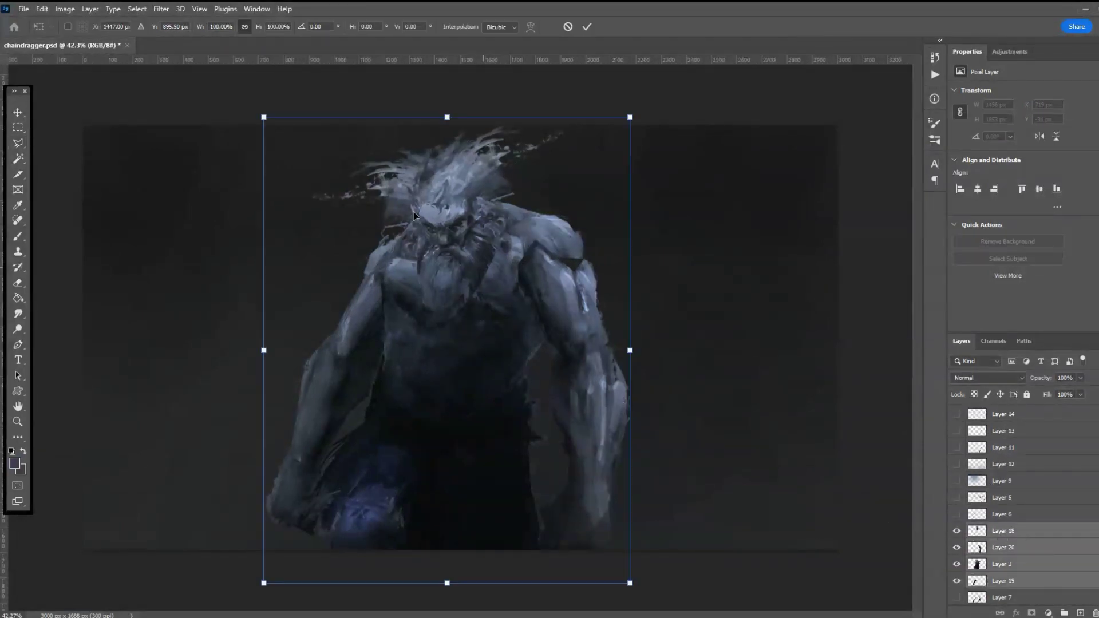
{"action": "left_click_drag", "start_coordinate": [264, 118], "coordinate": [294, 154]}
{"action": "left_click_drag", "start_coordinate": [428, 264], "coordinate": [421, 254]}
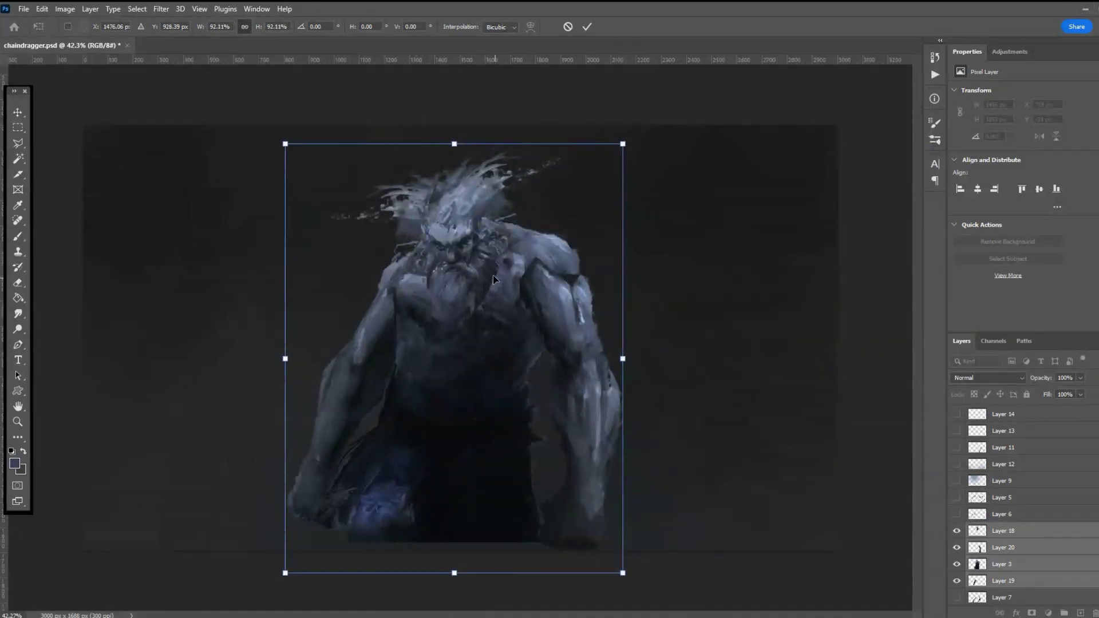
{"action": "key", "text": "Return"}
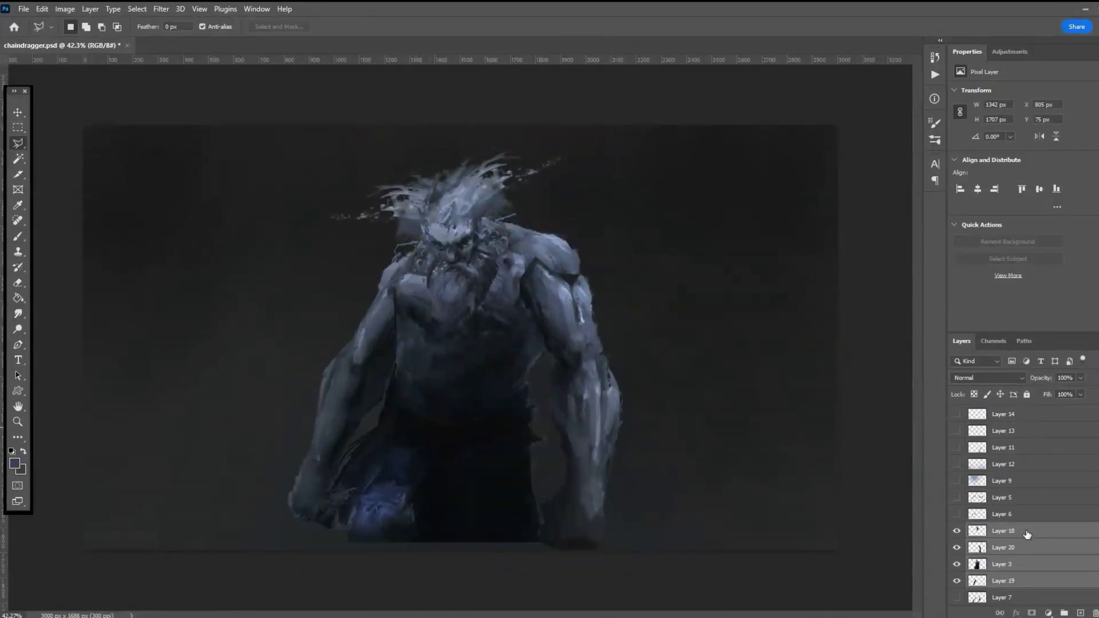
- Lower the Layer 18 head onto the shoulders
{"action": "left_click", "coordinate": [1027, 532]}
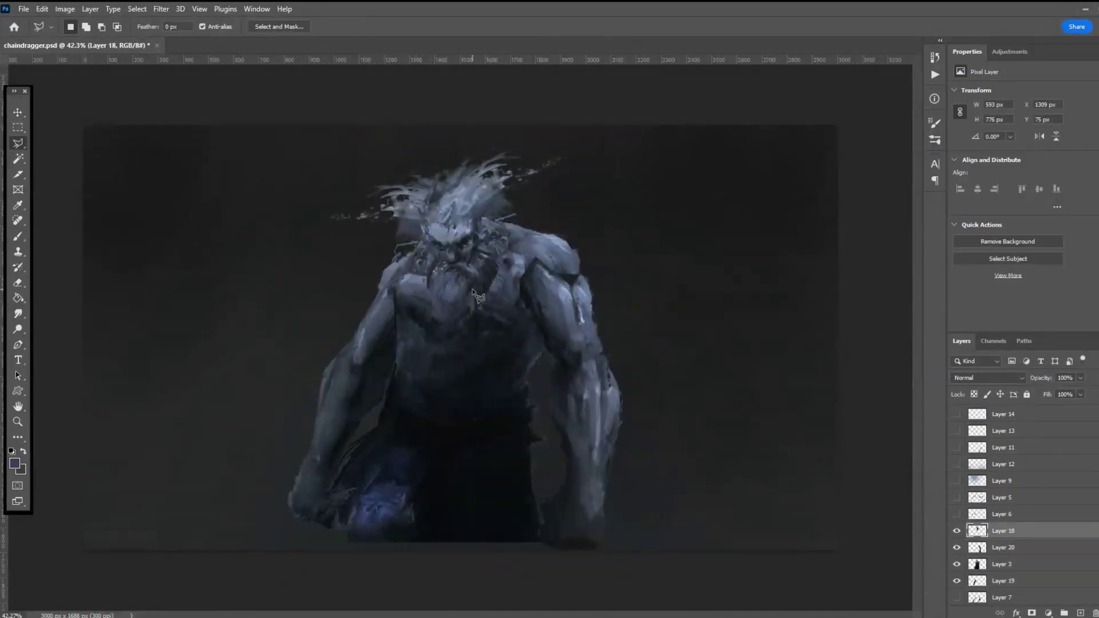
{"action": "left_click", "coordinate": [24, 114]}
{"action": "left_click_drag", "start_coordinate": [448, 243], "coordinate": [452, 257]}
{"action": "scroll", "coordinate": [524, 252], "scroll_direction": "up", "scroll_amount": 2}
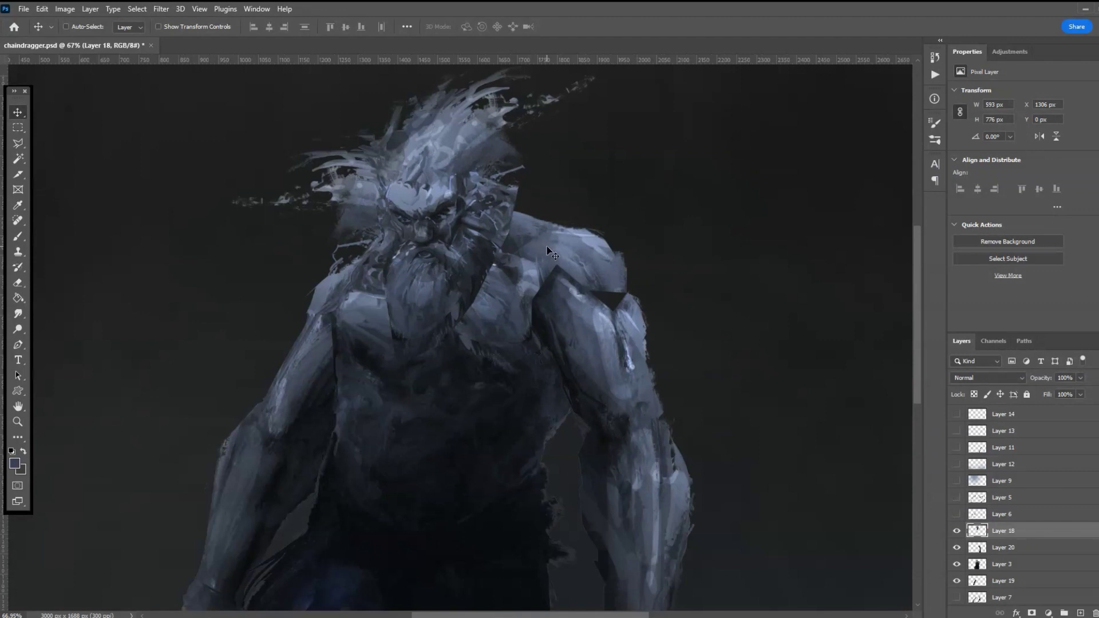
- Smudge the beard downward and soften its right edge into the chest
{"action": "left_click", "coordinate": [20, 315]}
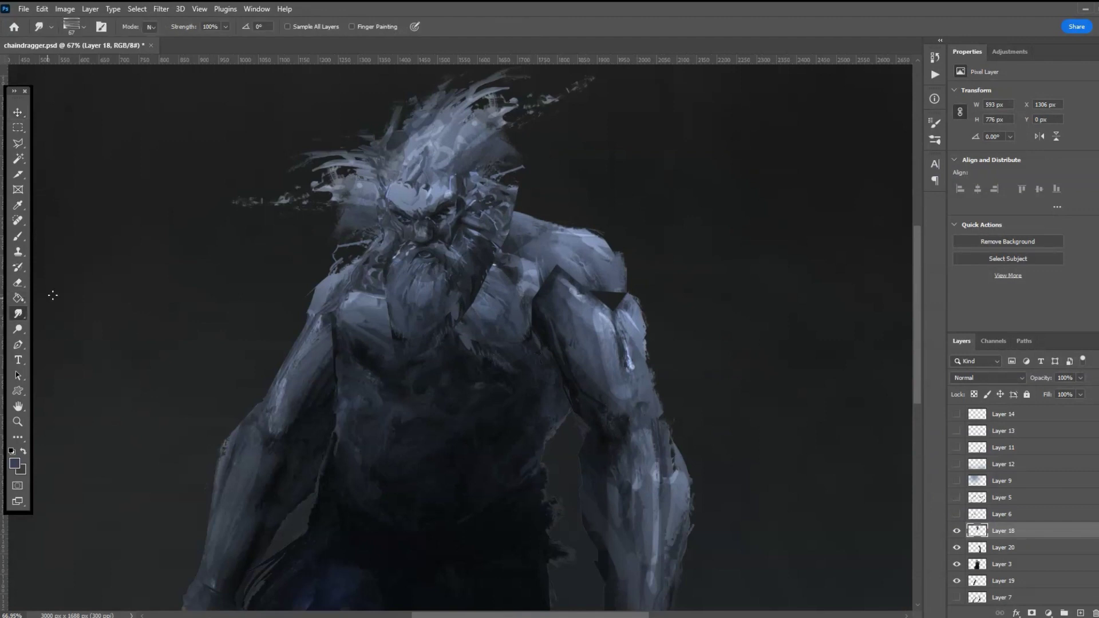
{"action": "left_click", "coordinate": [78, 26]}
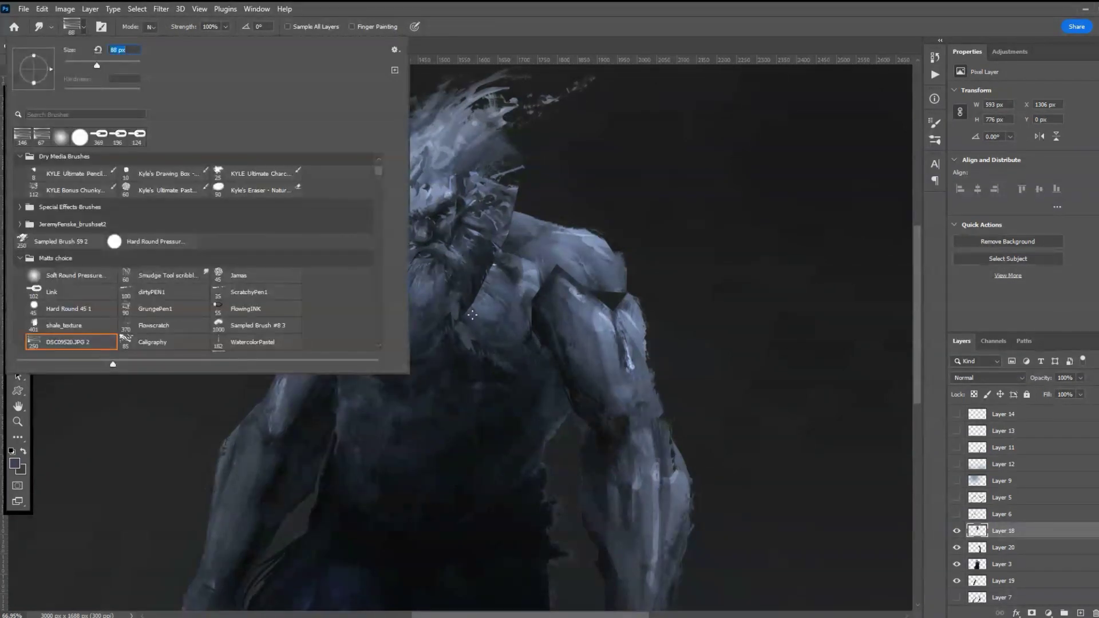
{"action": "left_click", "coordinate": [472, 315]}
{"action": "mouse_move", "coordinate": [393, 280]}
{"action": "left_mouse_down"}
{"action": "mouse_move", "coordinate": [380, 312]}
{"action": "mouse_move", "coordinate": [387, 362]}
{"action": "mouse_move", "coordinate": [416, 381]}
{"action": "left_mouse_up"}
{"action": "left_click_drag", "start_coordinate": [444, 347], "coordinate": [454, 370]}
{"action": "left_click_drag", "start_coordinate": [462, 306], "coordinate": [466, 330]}
{"action": "mouse_move", "coordinate": [476, 279]}
{"action": "left_mouse_down"}
{"action": "mouse_move", "coordinate": [484, 226]}
{"action": "mouse_move", "coordinate": [497, 227]}
{"action": "mouse_move", "coordinate": [483, 217]}
{"action": "mouse_move", "coordinate": [543, 211]}
{"action": "mouse_move", "coordinate": [472, 176]}
{"action": "mouse_move", "coordinate": [526, 180]}
{"action": "mouse_move", "coordinate": [505, 170]}
{"action": "mouse_move", "coordinate": [503, 196]}
{"action": "mouse_move", "coordinate": [521, 204]}
{"action": "mouse_move", "coordinate": [522, 182]}
{"action": "left_mouse_up"}
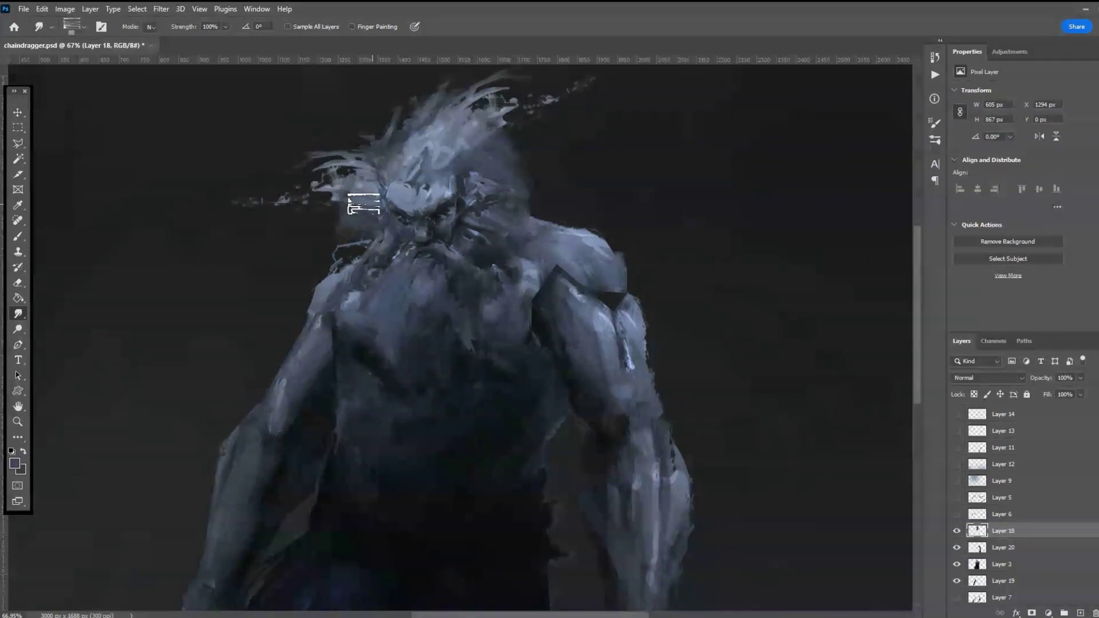
- Smear the hair at the left temple, then ready the Eraser on Layer 3
{"action": "mouse_move", "coordinate": [374, 210]}
{"action": "left_mouse_down"}
{"action": "mouse_move", "coordinate": [348, 238]}
{"action": "mouse_move", "coordinate": [323, 222]}
{"action": "left_mouse_up"}
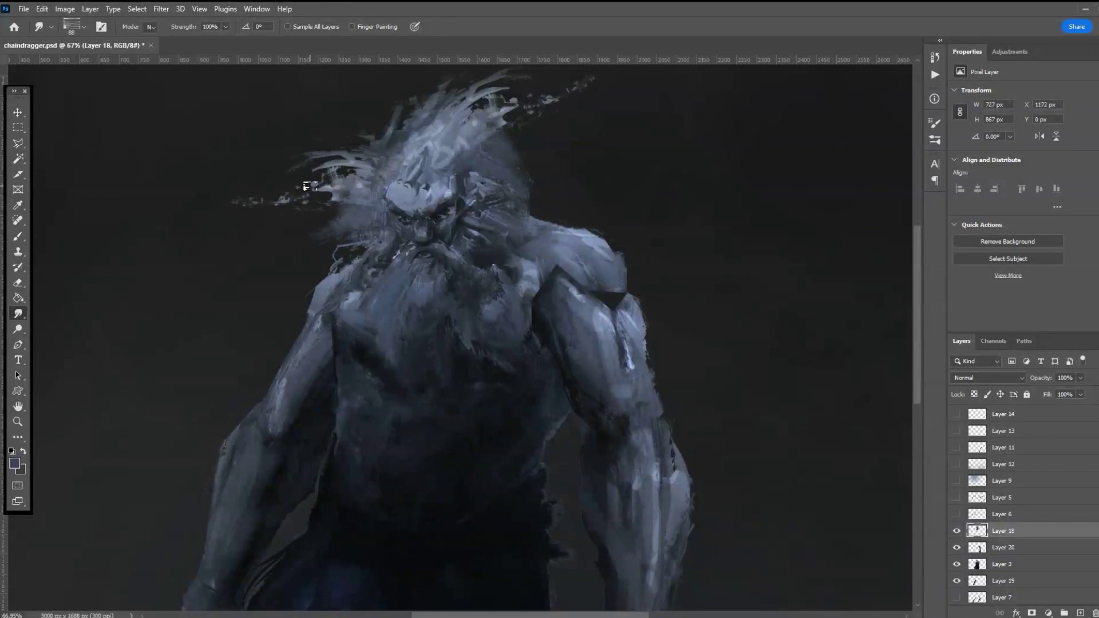
{"action": "left_click", "coordinate": [1007, 566]}
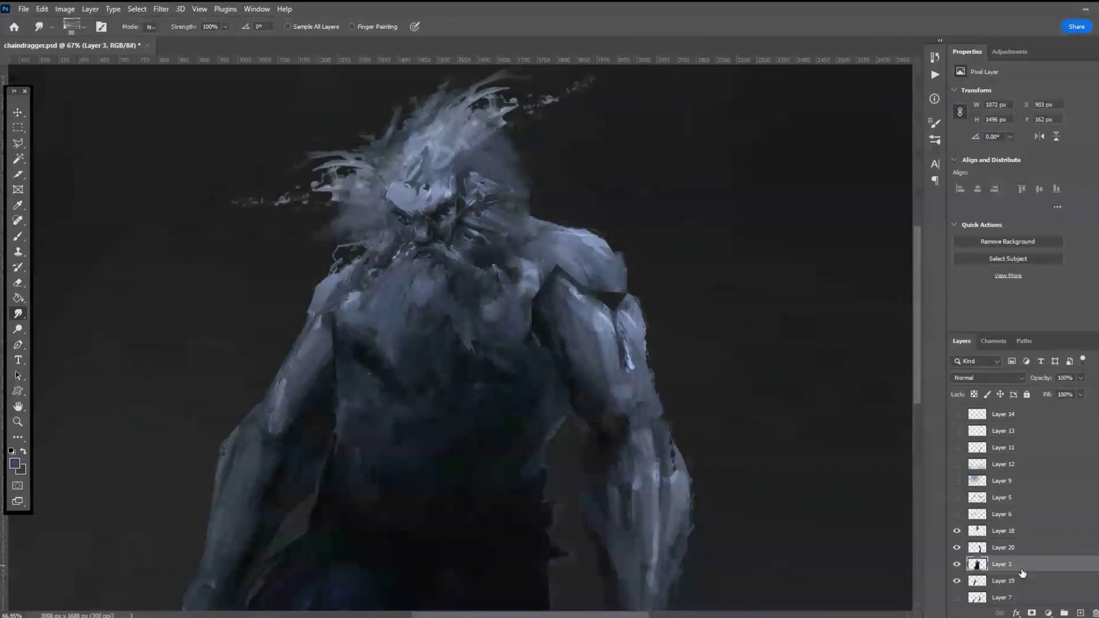
{"action": "left_click", "coordinate": [18, 282]}
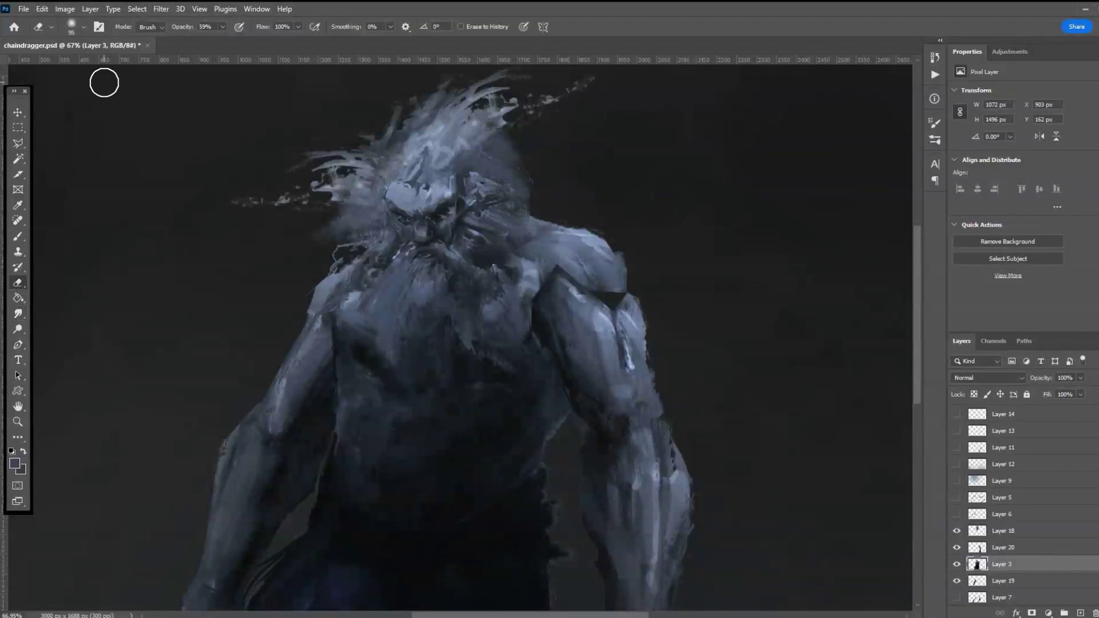
- Erase the hair at the head's left and right edges on Layer 3 at 100% opacity
{"action": "left_click", "coordinate": [74, 26]}
{"action": "left_click_drag", "start_coordinate": [223, 27], "coordinate": [253, 40]}
{"action": "mouse_move", "coordinate": [297, 192]}
{"action": "left_mouse_down"}
{"action": "mouse_move", "coordinate": [322, 169]}
{"action": "mouse_move", "coordinate": [329, 189]}
{"action": "mouse_move", "coordinate": [360, 156]}
{"action": "left_mouse_up"}
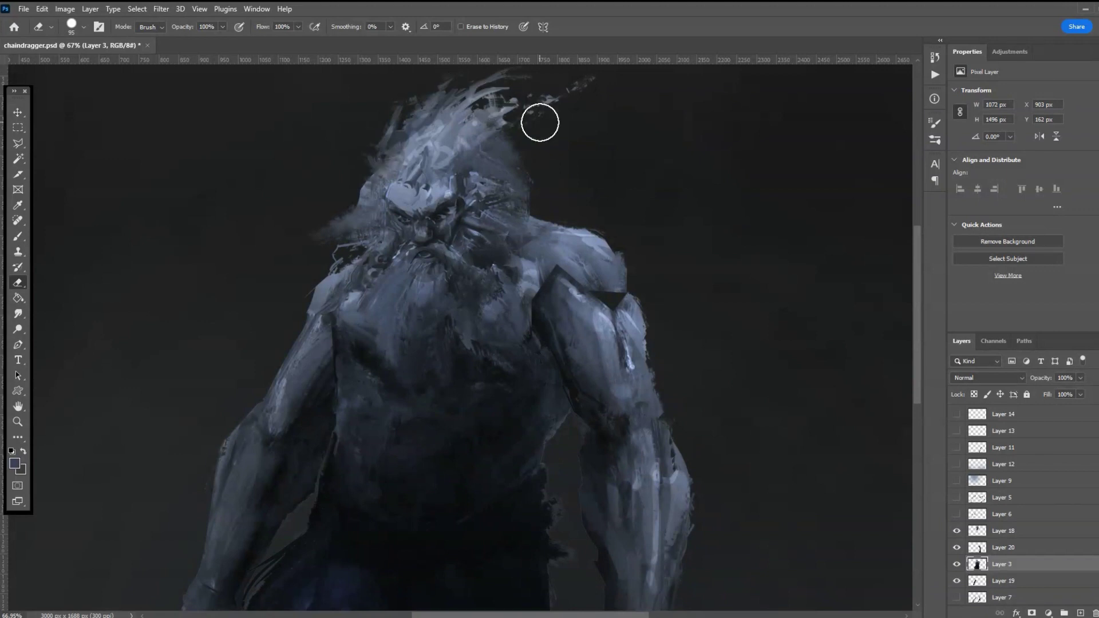
{"action": "left_click_drag", "start_coordinate": [536, 164], "coordinate": [518, 150]}
- On Layer 18, erase the upward strands atop the head and warp it up-right
{"action": "left_click", "coordinate": [1005, 531]}
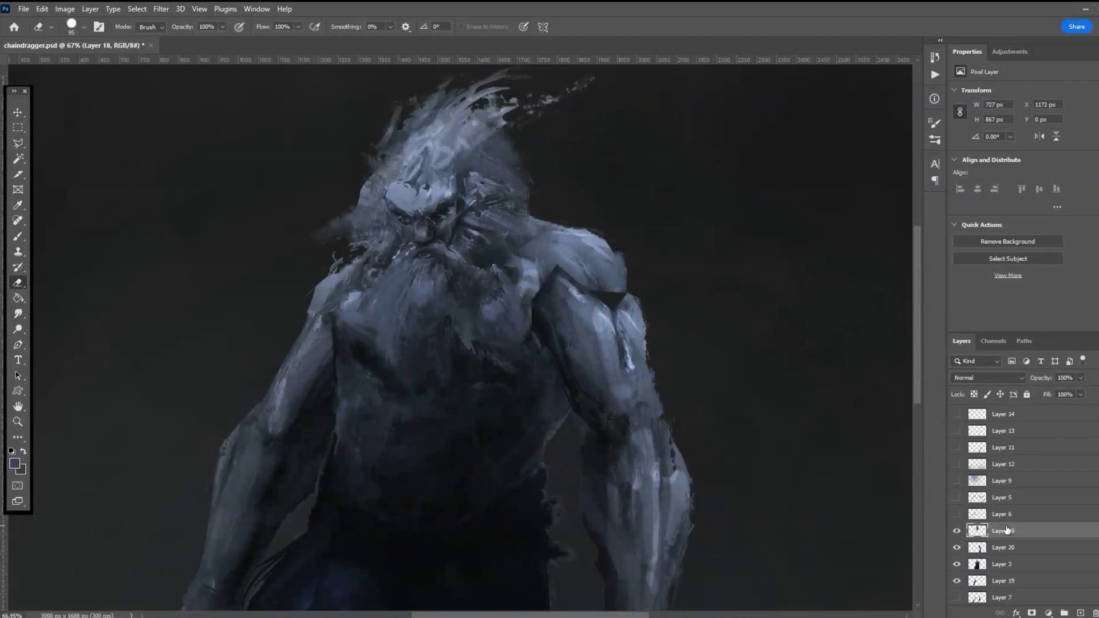
{"action": "left_click_drag", "start_coordinate": [915, 372], "coordinate": [917, 354]}
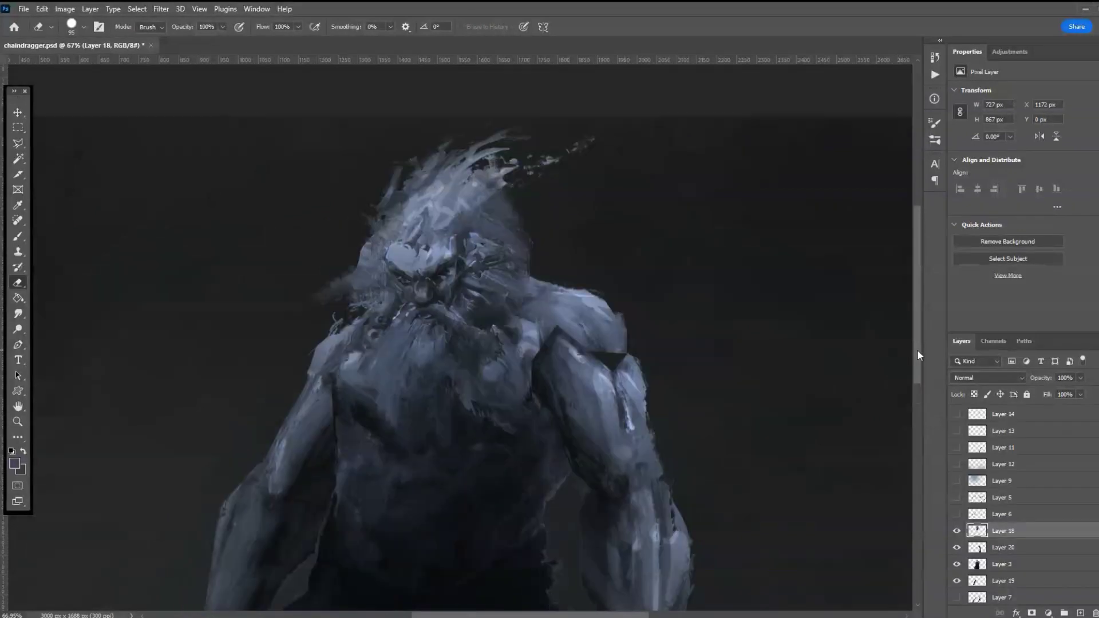
{"action": "mouse_move", "coordinate": [304, 171]}
{"action": "left_mouse_down"}
{"action": "mouse_move", "coordinate": [360, 192]}
{"action": "mouse_move", "coordinate": [431, 148]}
{"action": "mouse_move", "coordinate": [469, 143]}
{"action": "mouse_move", "coordinate": [531, 190]}
{"action": "mouse_move", "coordinate": [487, 133]}
{"action": "mouse_move", "coordinate": [586, 160]}
{"action": "mouse_move", "coordinate": [501, 126]}
{"action": "mouse_move", "coordinate": [633, 160]}
{"action": "mouse_move", "coordinate": [717, 201]}
{"action": "mouse_move", "coordinate": [567, 218]}
{"action": "mouse_move", "coordinate": [542, 232]}
{"action": "left_mouse_up"}
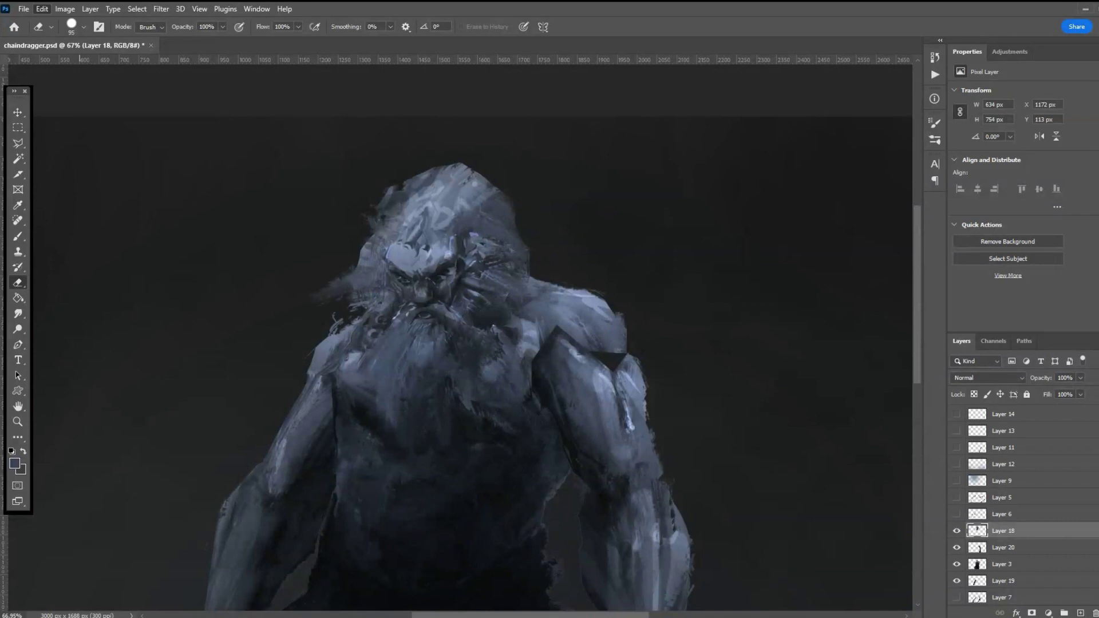
{"action": "left_click", "coordinate": [211, 360]}
{"action": "left_click_drag", "start_coordinate": [399, 269], "coordinate": [470, 250]}
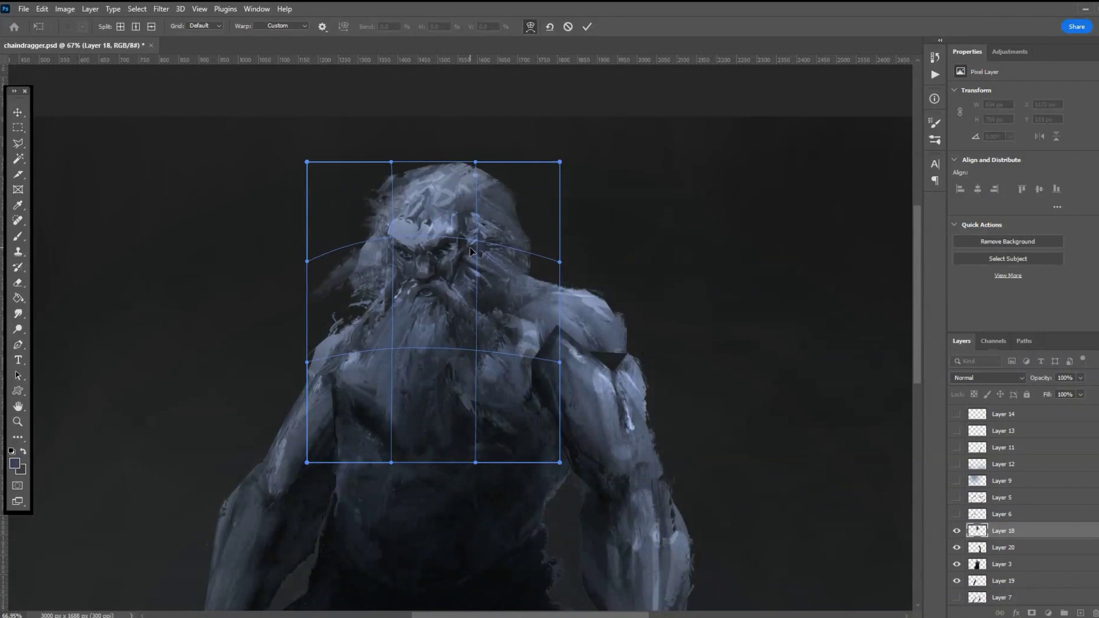
- Curve the head warp's bottom edge downward and apply the warp
{"action": "left_click_drag", "start_coordinate": [477, 478], "coordinate": [473, 565]}
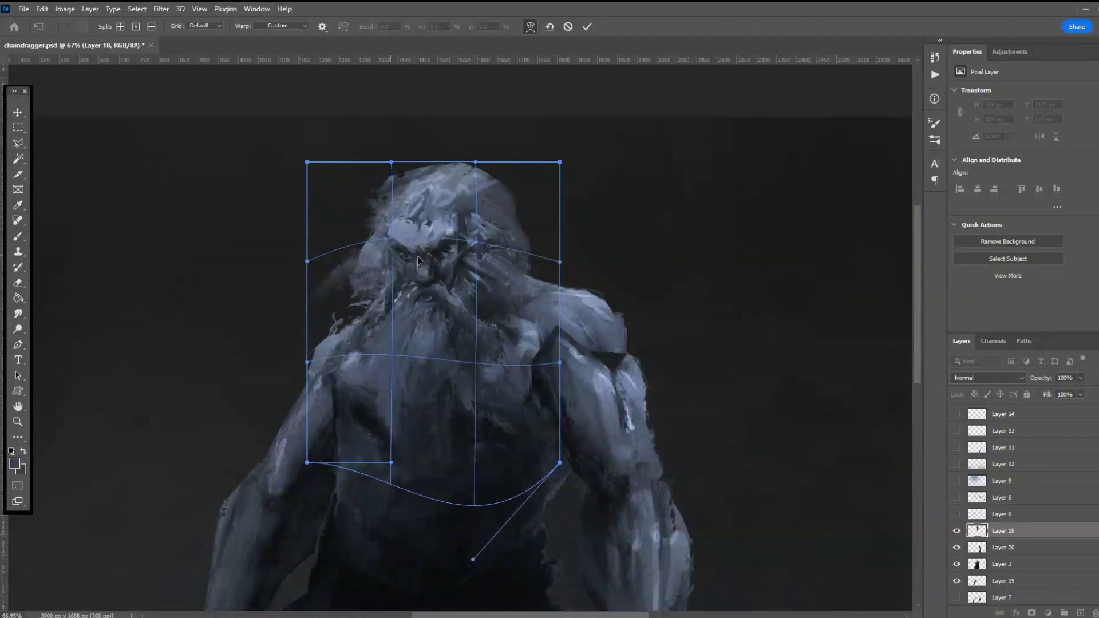
{"action": "key", "text": "Return"}
{"action": "key", "text": "e"}
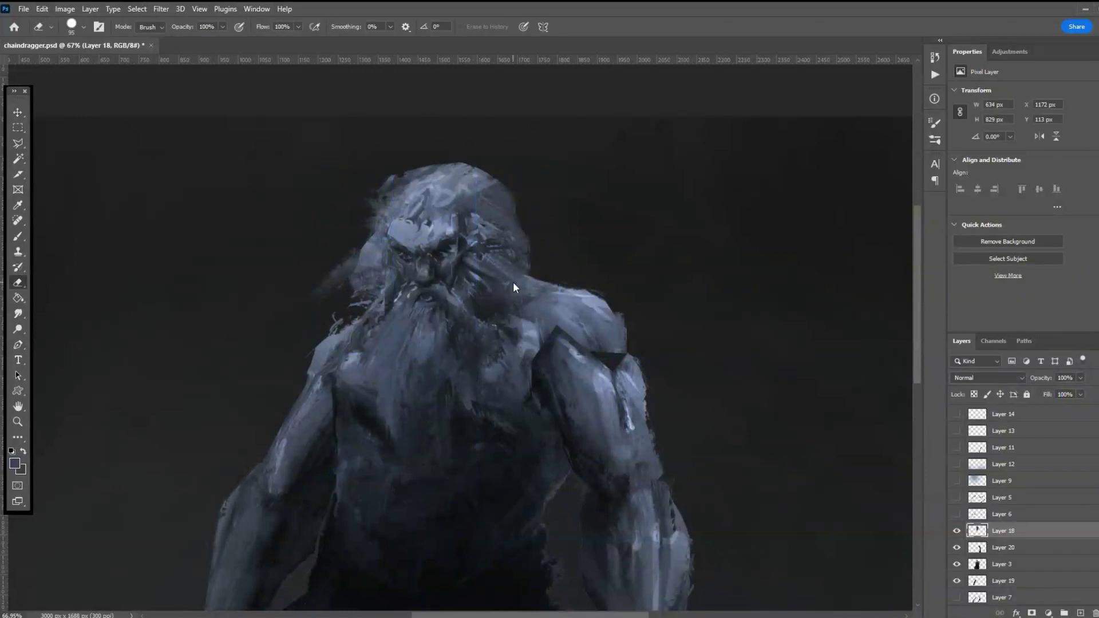
{"action": "left_click", "coordinate": [18, 313]}
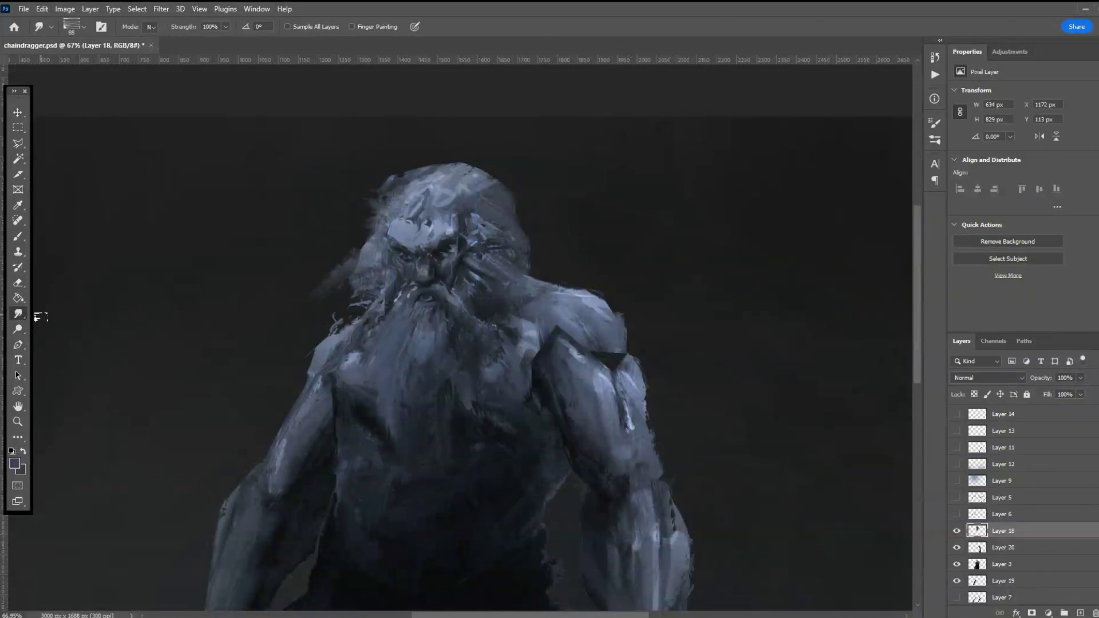
- Smudge the hair on top, right and upper-left of the head outward into the background
{"action": "mouse_move", "coordinate": [444, 182]}
{"action": "left_mouse_down"}
{"action": "mouse_move", "coordinate": [486, 188]}
{"action": "mouse_move", "coordinate": [497, 168]}
{"action": "mouse_move", "coordinate": [523, 198]}
{"action": "mouse_move", "coordinate": [497, 190]}
{"action": "mouse_move", "coordinate": [525, 210]}
{"action": "mouse_move", "coordinate": [520, 226]}
{"action": "mouse_move", "coordinate": [567, 266]}
{"action": "left_mouse_up"}
{"action": "mouse_move", "coordinate": [515, 199]}
{"action": "left_mouse_down"}
{"action": "mouse_move", "coordinate": [592, 253]}
{"action": "mouse_move", "coordinate": [558, 249]}
{"action": "mouse_move", "coordinate": [546, 275]}
{"action": "left_mouse_up"}
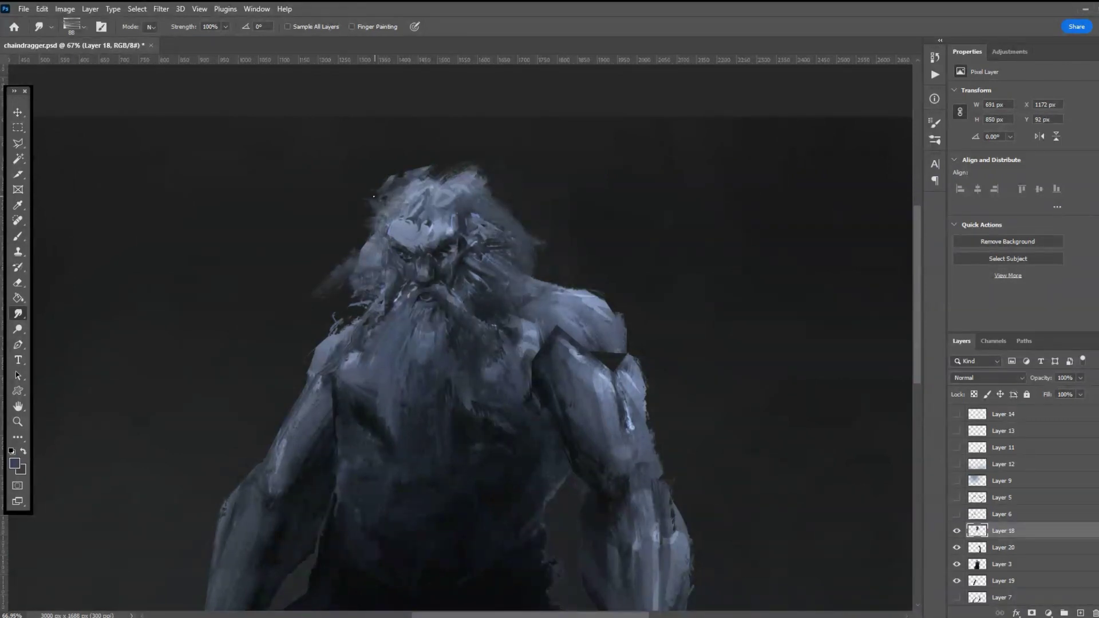
{"action": "mouse_move", "coordinate": [395, 197]}
{"action": "left_mouse_down"}
{"action": "mouse_move", "coordinate": [366, 204]}
{"action": "mouse_move", "coordinate": [423, 168]}
{"action": "mouse_move", "coordinate": [335, 249]}
{"action": "mouse_move", "coordinate": [303, 310]}
{"action": "left_mouse_up"}
{"action": "mouse_move", "coordinate": [326, 269]}
{"action": "left_mouse_down"}
{"action": "mouse_move", "coordinate": [308, 306]}
{"action": "mouse_move", "coordinate": [330, 303]}
{"action": "left_mouse_up"}
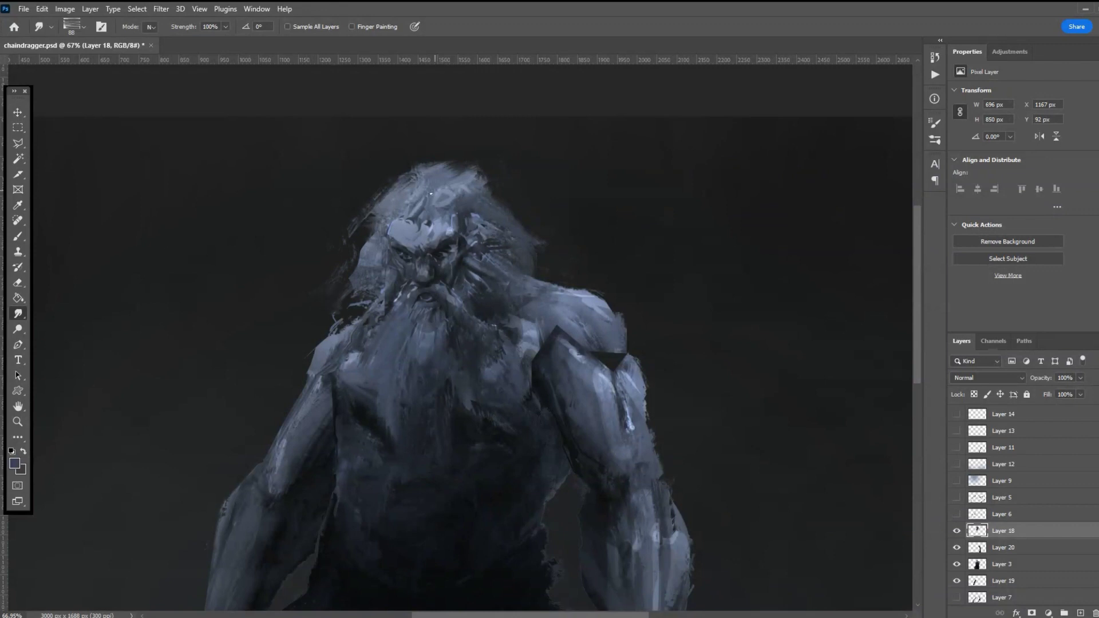
{"action": "mouse_move", "coordinate": [476, 200]}
{"action": "left_mouse_down"}
{"action": "mouse_move", "coordinate": [494, 249]}
{"action": "mouse_move", "coordinate": [438, 216]}
{"action": "mouse_move", "coordinate": [494, 260]}
{"action": "left_mouse_up"}
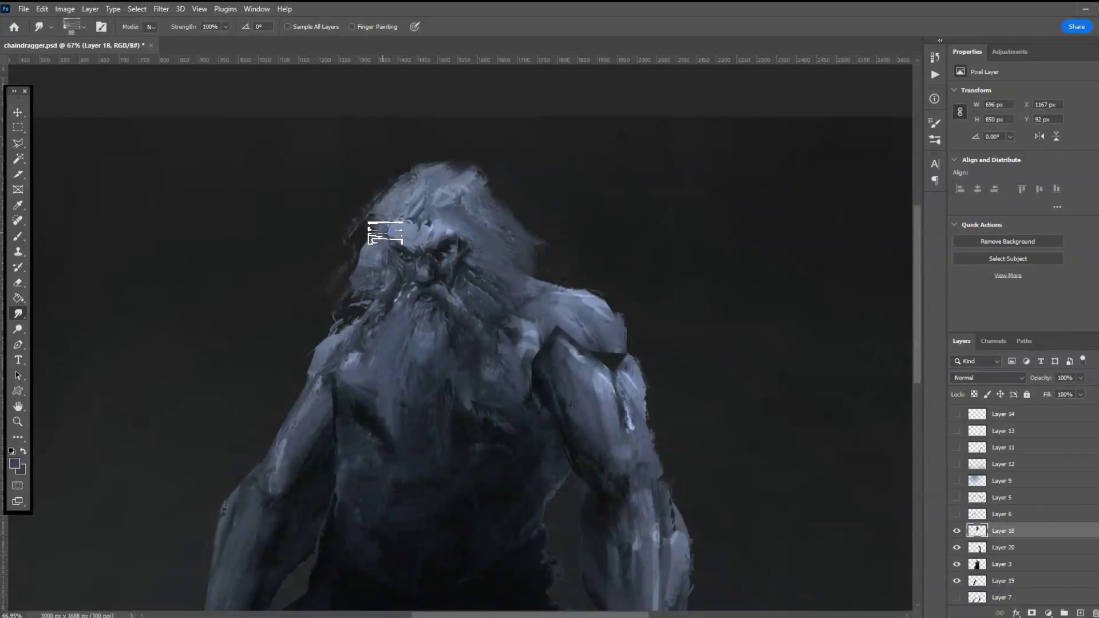
- With the Hard Round Pressure brush, smudge the forehead strand, mustache and beard edges
{"action": "left_click", "coordinate": [81, 28]}
{"action": "left_click", "coordinate": [139, 243]}
{"action": "key", "text": "Return"}
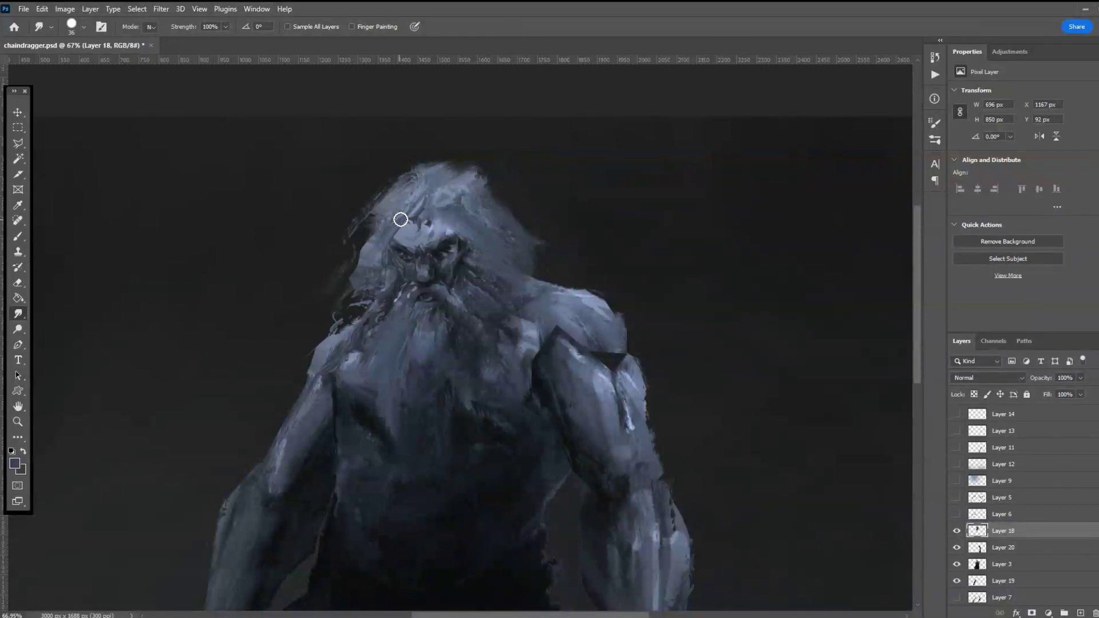
{"action": "mouse_move", "coordinate": [407, 209]}
{"action": "left_mouse_down"}
{"action": "mouse_move", "coordinate": [371, 256]}
{"action": "mouse_move", "coordinate": [386, 239]}
{"action": "mouse_move", "coordinate": [375, 278]}
{"action": "left_mouse_up"}
{"action": "mouse_move", "coordinate": [448, 291]}
{"action": "left_mouse_down"}
{"action": "mouse_move", "coordinate": [468, 329]}
{"action": "mouse_move", "coordinate": [407, 388]}
{"action": "mouse_move", "coordinate": [424, 300]}
{"action": "mouse_move", "coordinate": [438, 308]}
{"action": "mouse_move", "coordinate": [415, 306]}
{"action": "mouse_move", "coordinate": [433, 293]}
{"action": "mouse_move", "coordinate": [375, 341]}
{"action": "left_mouse_up"}
{"action": "mouse_move", "coordinate": [412, 307]}
{"action": "left_mouse_down"}
{"action": "mouse_move", "coordinate": [453, 307]}
{"action": "mouse_move", "coordinate": [435, 296]}
{"action": "mouse_move", "coordinate": [471, 344]}
{"action": "left_mouse_up"}
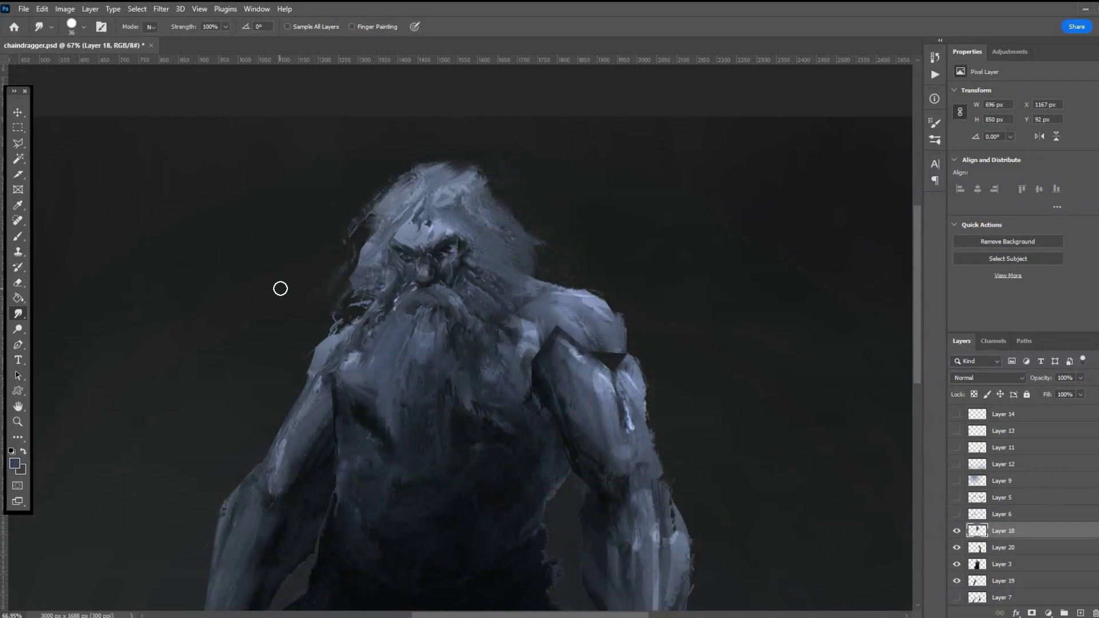
{"action": "left_click_drag", "start_coordinate": [433, 310], "coordinate": [447, 319]}
{"action": "mouse_move", "coordinate": [351, 302]}
{"action": "left_mouse_down"}
{"action": "mouse_move", "coordinate": [336, 338]}
{"action": "mouse_move", "coordinate": [378, 308]}
{"action": "mouse_move", "coordinate": [352, 345]}
{"action": "left_mouse_up"}
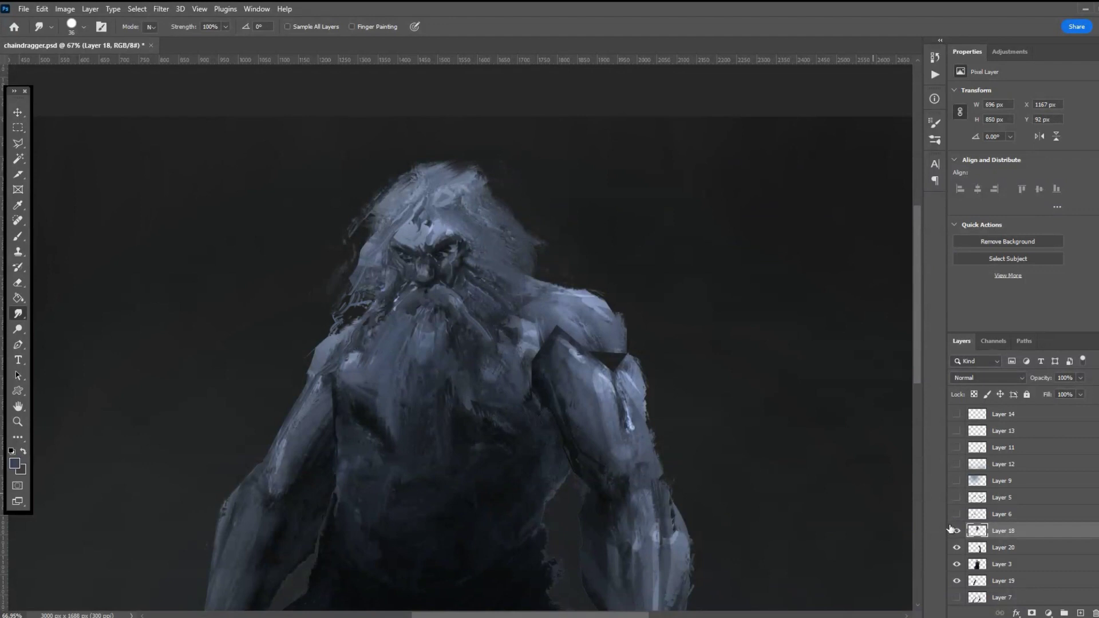
- Smear the beard's left side into the background on Layer 3, then the forehead patch on Layer 18
{"action": "left_click", "coordinate": [999, 565]}
{"action": "mouse_move", "coordinate": [367, 308]}
{"action": "left_mouse_down"}
{"action": "mouse_move", "coordinate": [328, 342]}
{"action": "mouse_move", "coordinate": [296, 354]}
{"action": "left_mouse_up"}
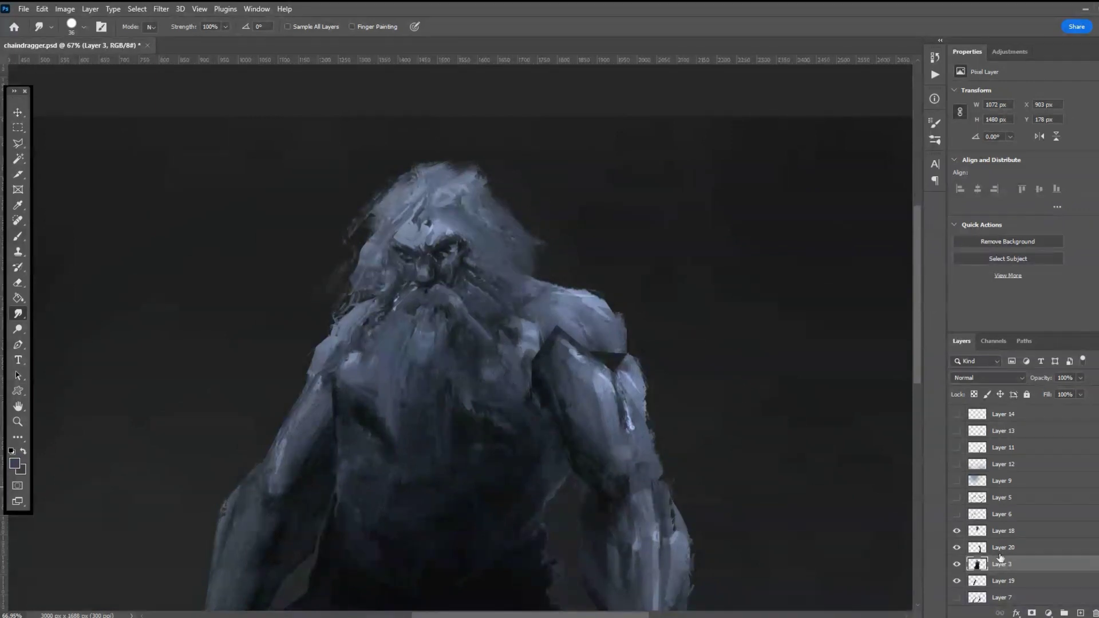
{"action": "left_click", "coordinate": [1000, 537]}
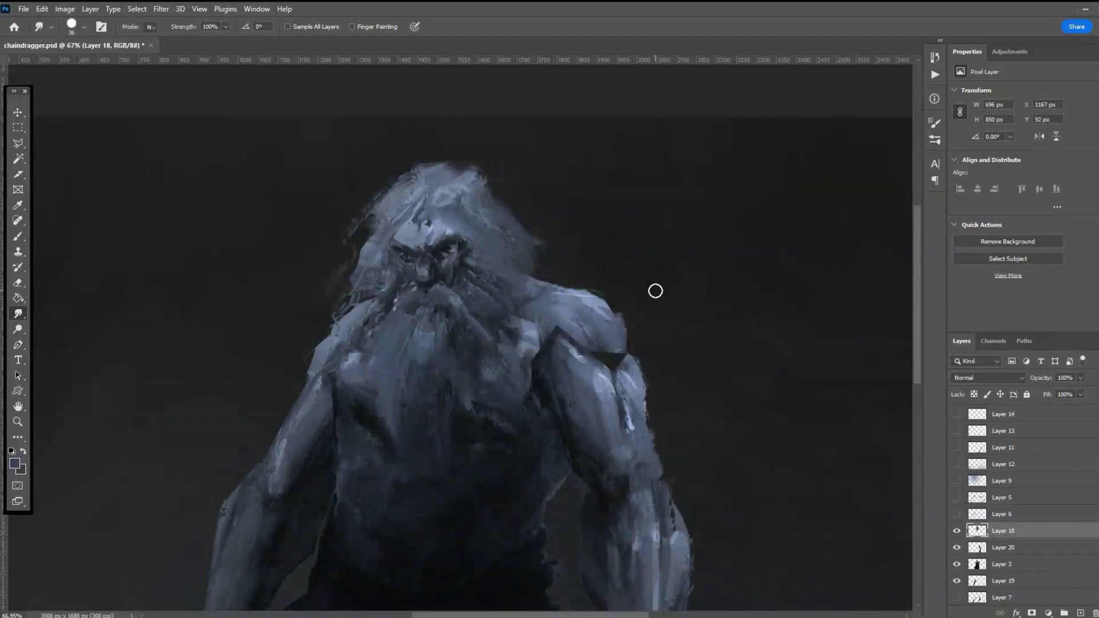
{"action": "mouse_move", "coordinate": [411, 230]}
{"action": "left_mouse_down"}
{"action": "mouse_move", "coordinate": [448, 220]}
{"action": "mouse_move", "coordinate": [413, 220]}
{"action": "mouse_move", "coordinate": [533, 215]}
{"action": "mouse_move", "coordinate": [494, 199]}
{"action": "mouse_move", "coordinate": [517, 207]}
{"action": "mouse_move", "coordinate": [527, 220]}
{"action": "mouse_move", "coordinate": [505, 215]}
{"action": "mouse_move", "coordinate": [531, 263]}
{"action": "mouse_move", "coordinate": [539, 250]}
{"action": "mouse_move", "coordinate": [548, 277]}
{"action": "mouse_move", "coordinate": [529, 248]}
{"action": "mouse_move", "coordinate": [548, 273]}
{"action": "left_mouse_up"}
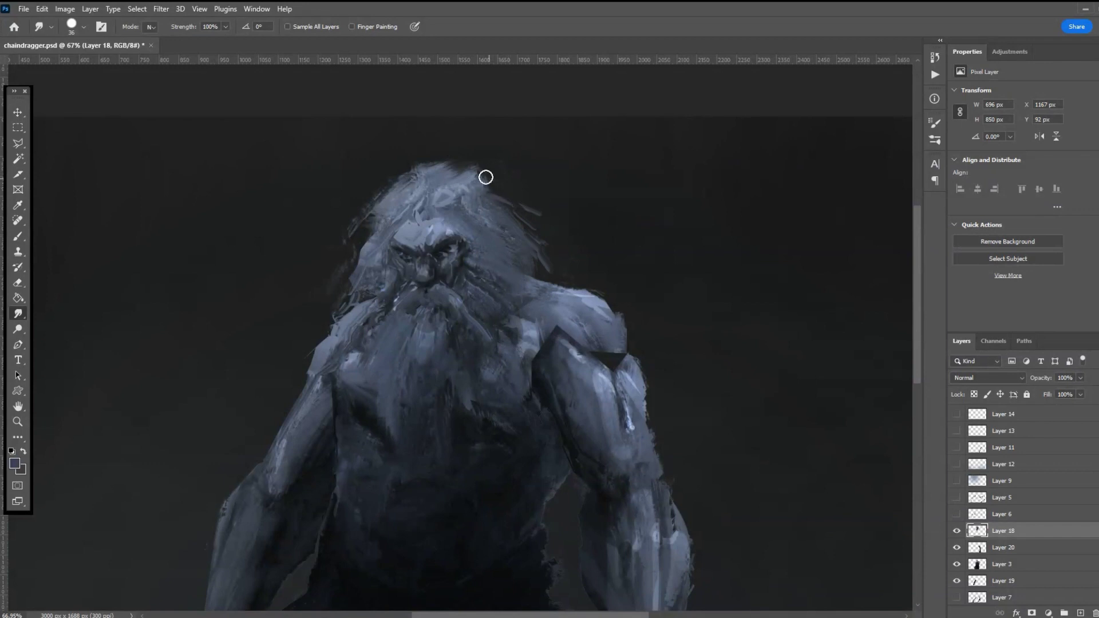
- Pull hair upward at the top of the head and downward at its left edge
{"action": "mouse_move", "coordinate": [450, 162]}
{"action": "left_mouse_down"}
{"action": "mouse_move", "coordinate": [424, 155]}
{"action": "mouse_move", "coordinate": [417, 162]}
{"action": "mouse_move", "coordinate": [431, 171]}
{"action": "mouse_move", "coordinate": [456, 160]}
{"action": "mouse_move", "coordinate": [420, 157]}
{"action": "mouse_move", "coordinate": [414, 179]}
{"action": "mouse_move", "coordinate": [392, 175]}
{"action": "mouse_move", "coordinate": [385, 203]}
{"action": "left_mouse_up"}
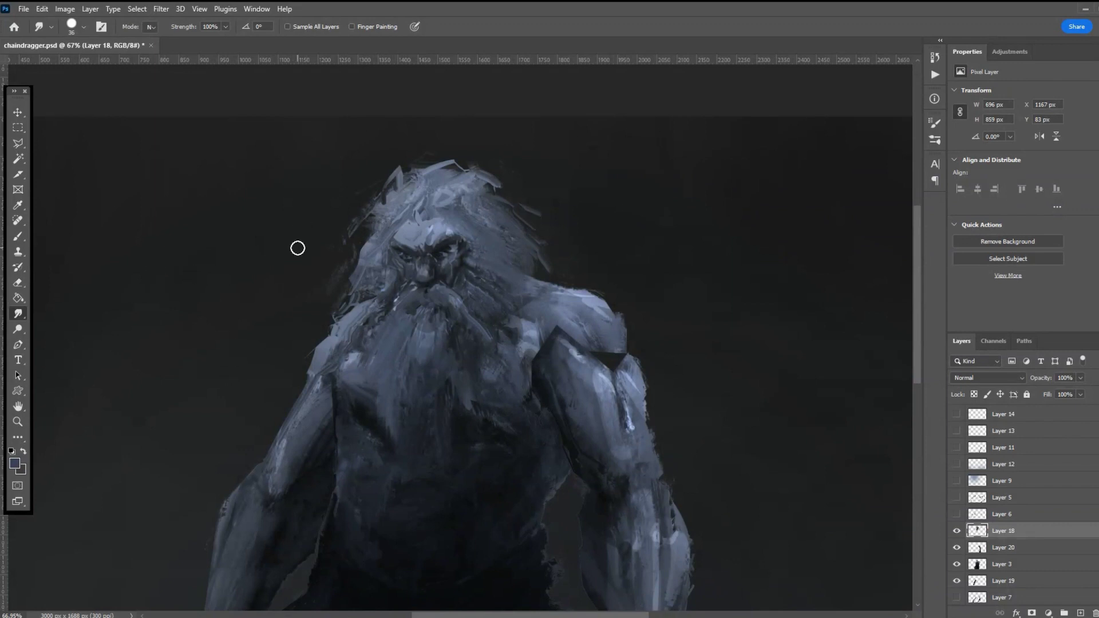
{"action": "left_click_drag", "start_coordinate": [361, 248], "coordinate": [341, 298]}
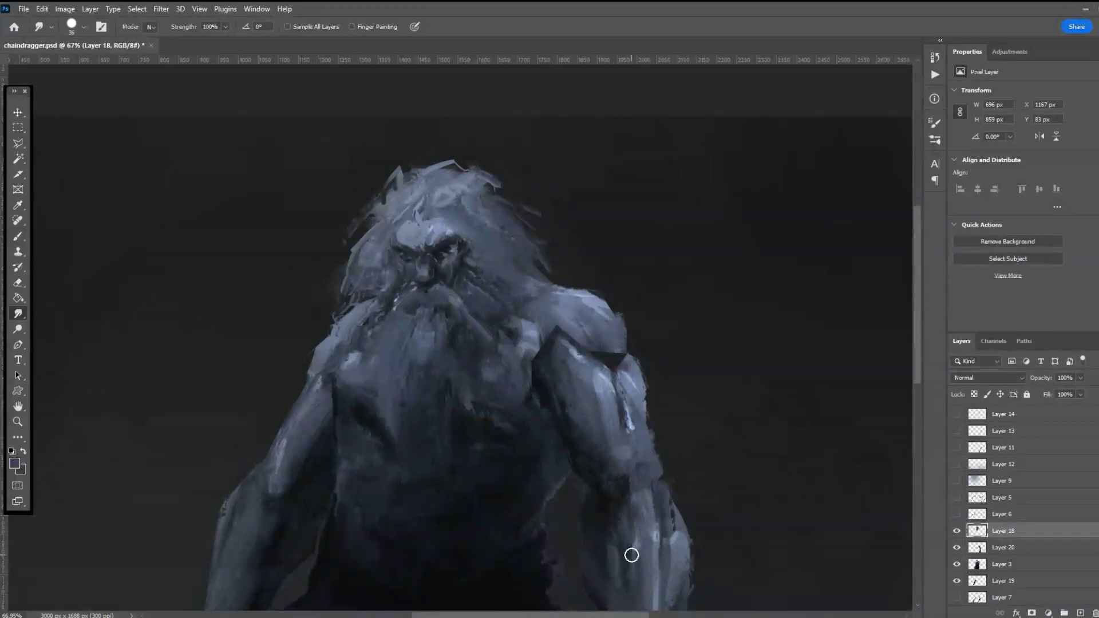
{"action": "scroll", "coordinate": [589, 397], "scroll_direction": "down", "scroll_amount": 3}
{"action": "scroll", "coordinate": [478, 316], "scroll_direction": "up", "scroll_amount": 2}
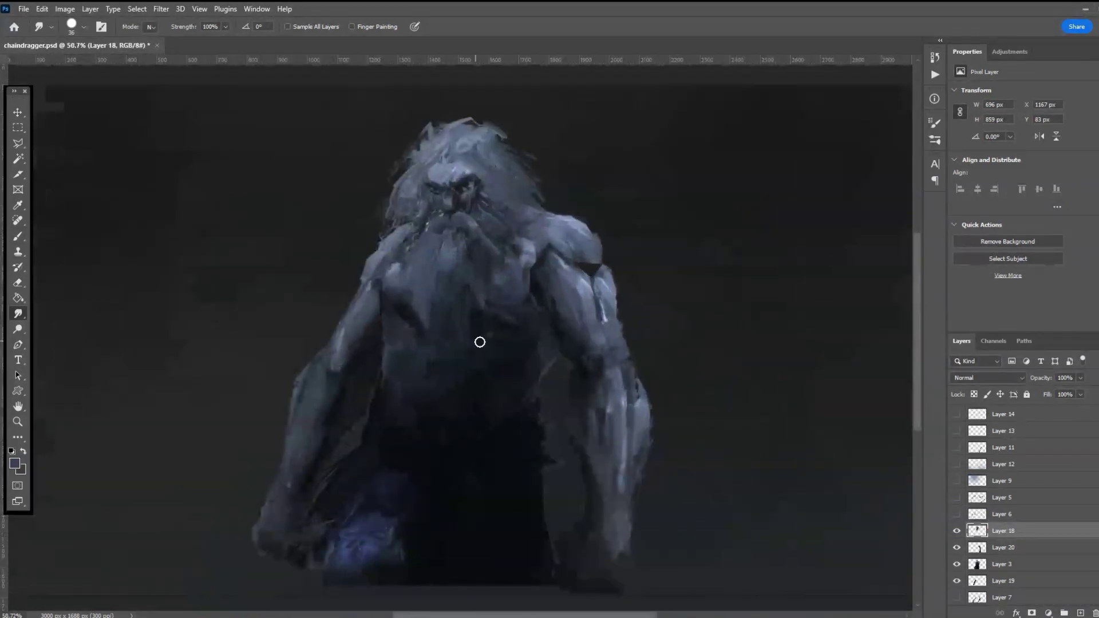
- Rotate the selected figure layers about -4.74 degrees and shift them up and right
{"action": "left_click", "coordinate": [1020, 582], "text": "shift"}
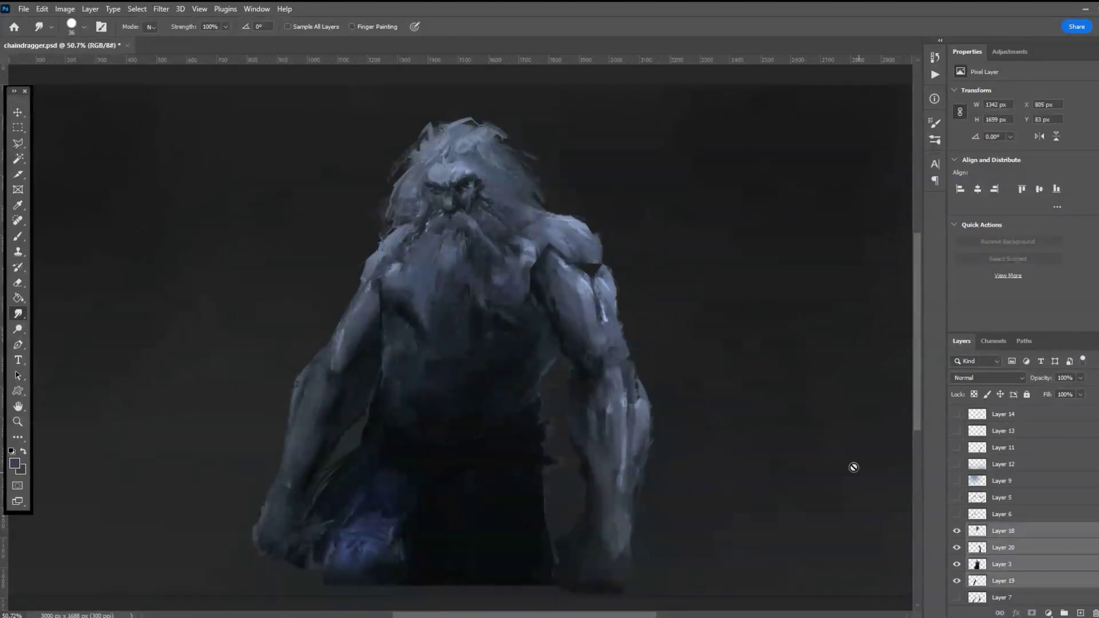
{"action": "key", "text": "ctrl+t"}
{"action": "left_click_drag", "start_coordinate": [191, 103], "coordinate": [165, 115]}
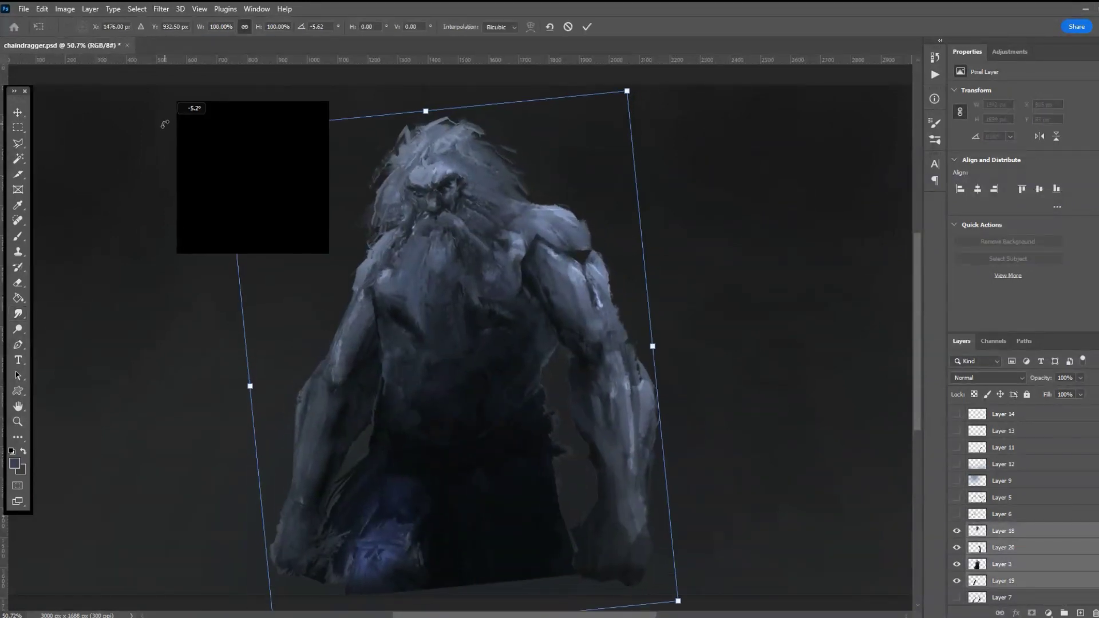
{"action": "left_click_drag", "start_coordinate": [341, 207], "coordinate": [348, 197]}
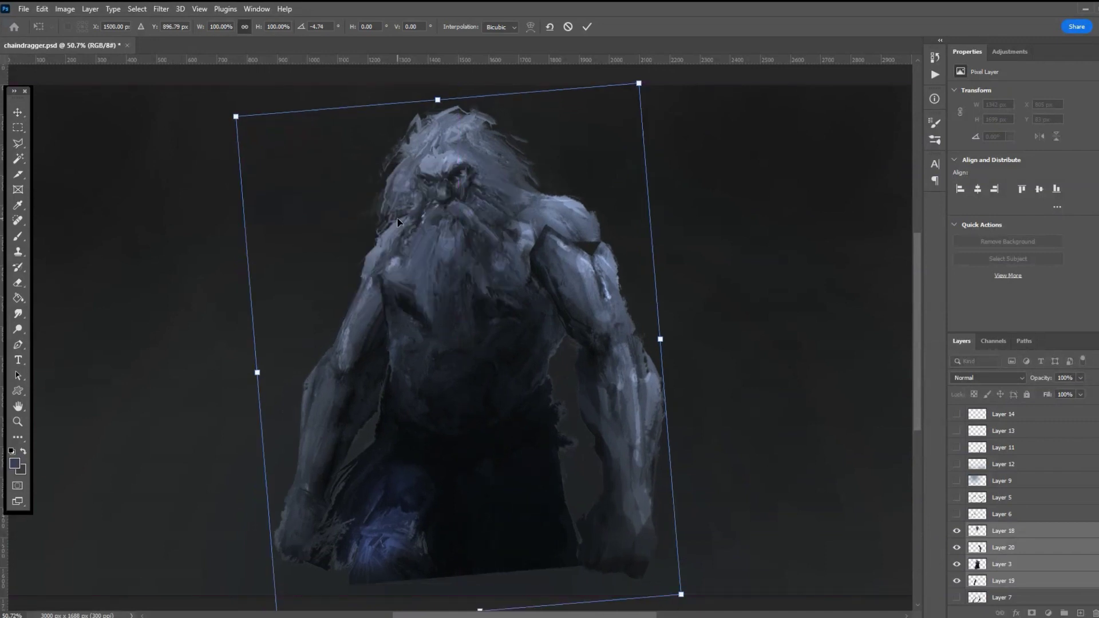
{"action": "key", "text": "Return"}
{"action": "key", "text": "r"}
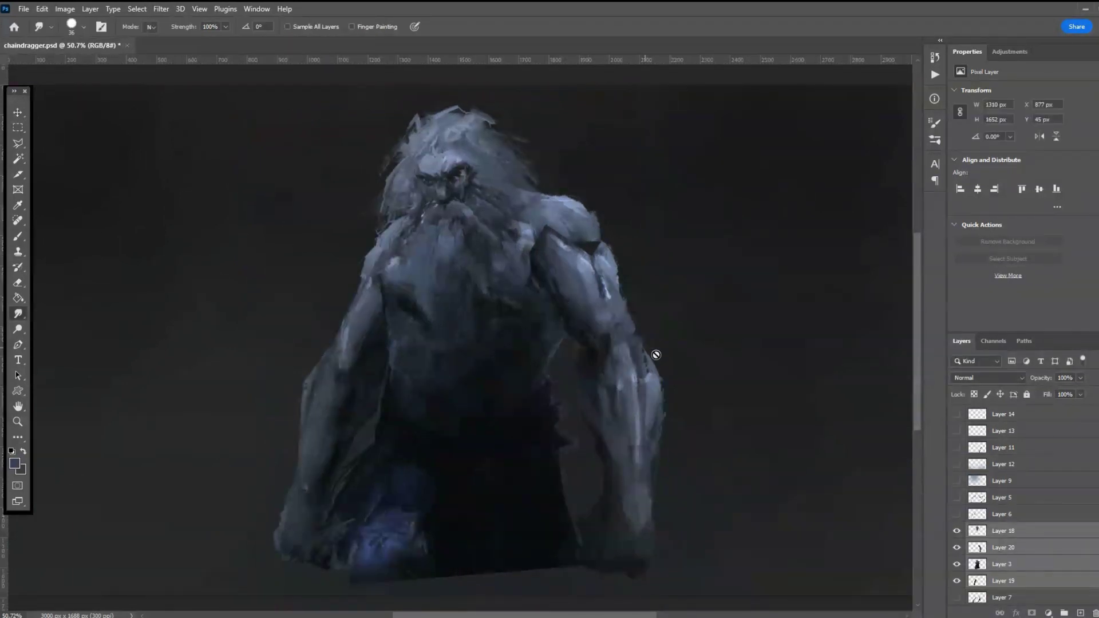
- Check the Layer 20 arm and nudge it slightly down into a new position
{"action": "left_click", "coordinate": [1020, 563]}
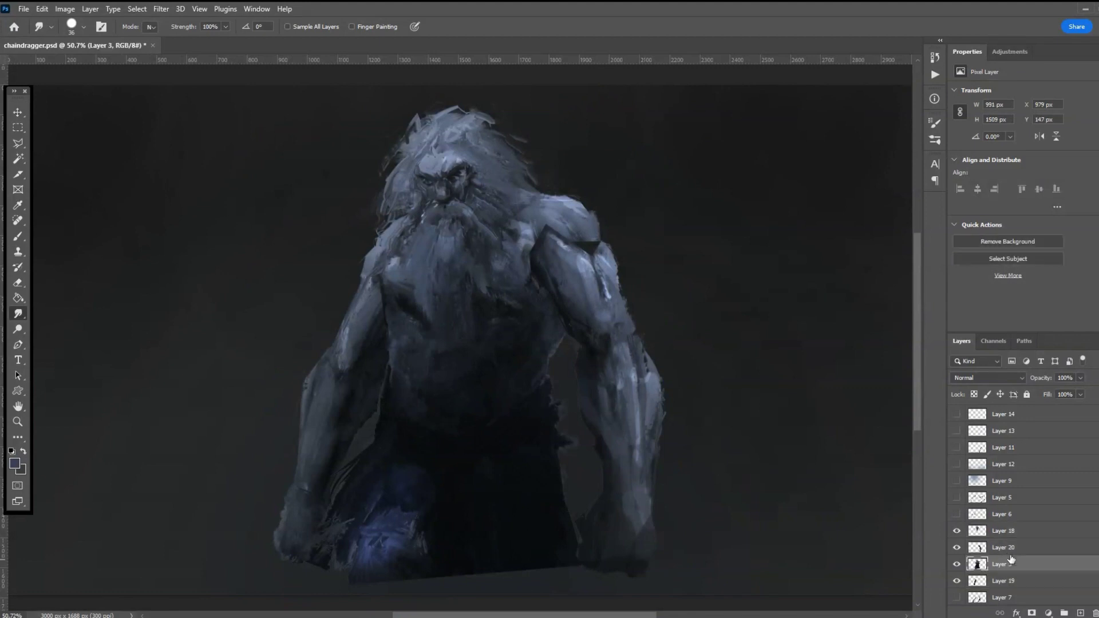
{"action": "left_click", "coordinate": [1002, 549]}
{"action": "left_click", "coordinate": [958, 548]}
{"action": "left_click", "coordinate": [957, 548]}
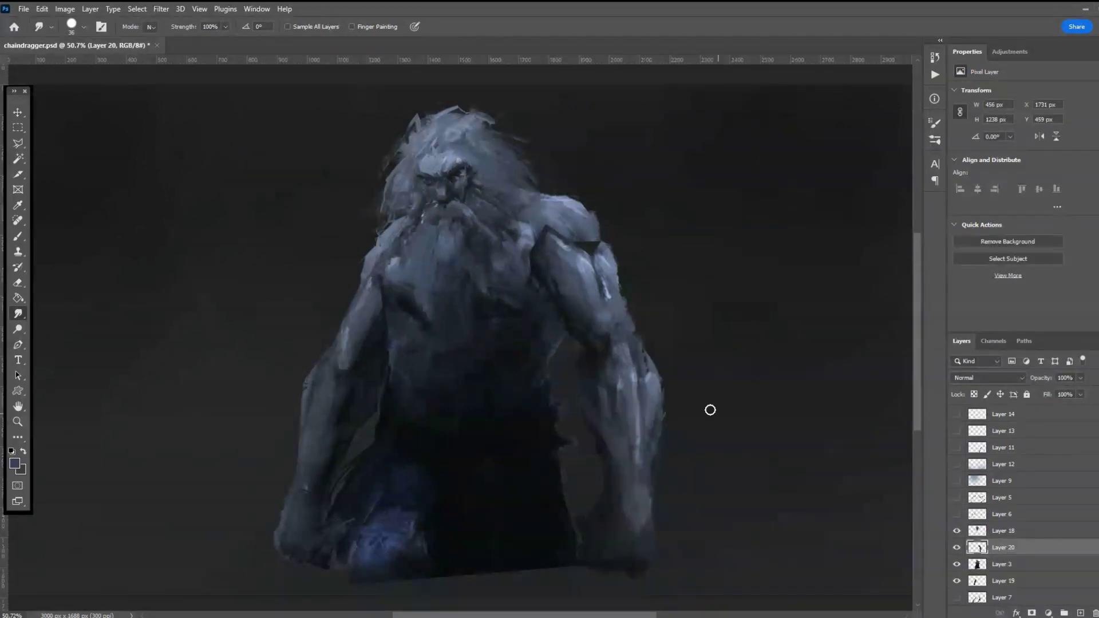
{"action": "left_click", "coordinate": [18, 112]}
{"action": "left_click_drag", "start_coordinate": [598, 341], "coordinate": [596, 345]}
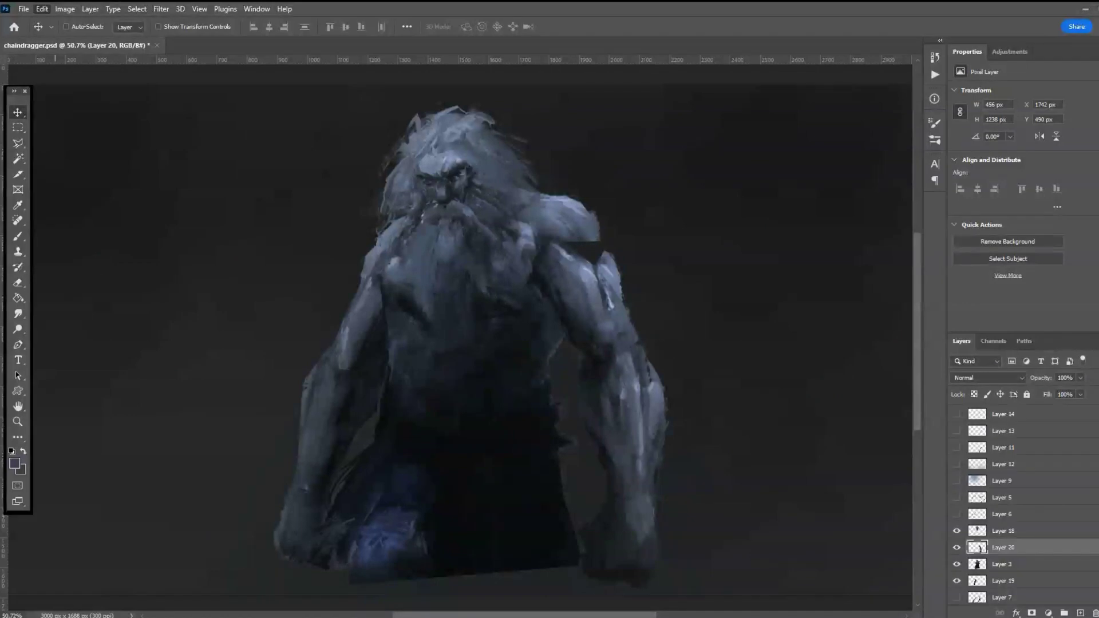
- Warp the right arm on Layer 20 so its outer and top edges bow outward
{"action": "left_click", "coordinate": [222, 352]}
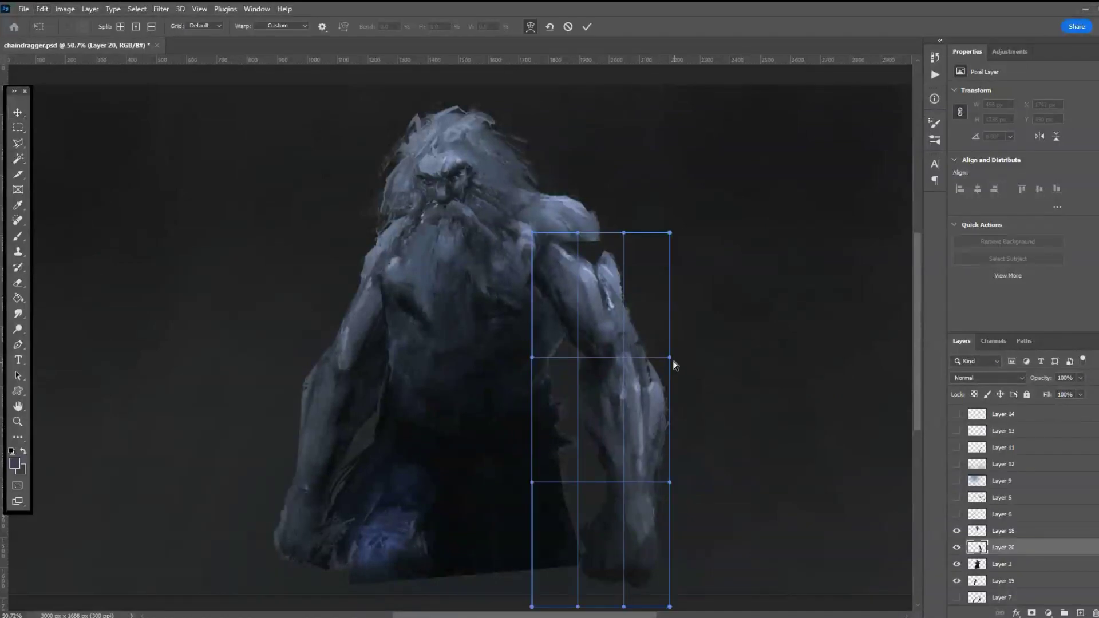
{"action": "left_click_drag", "start_coordinate": [671, 359], "coordinate": [702, 362]}
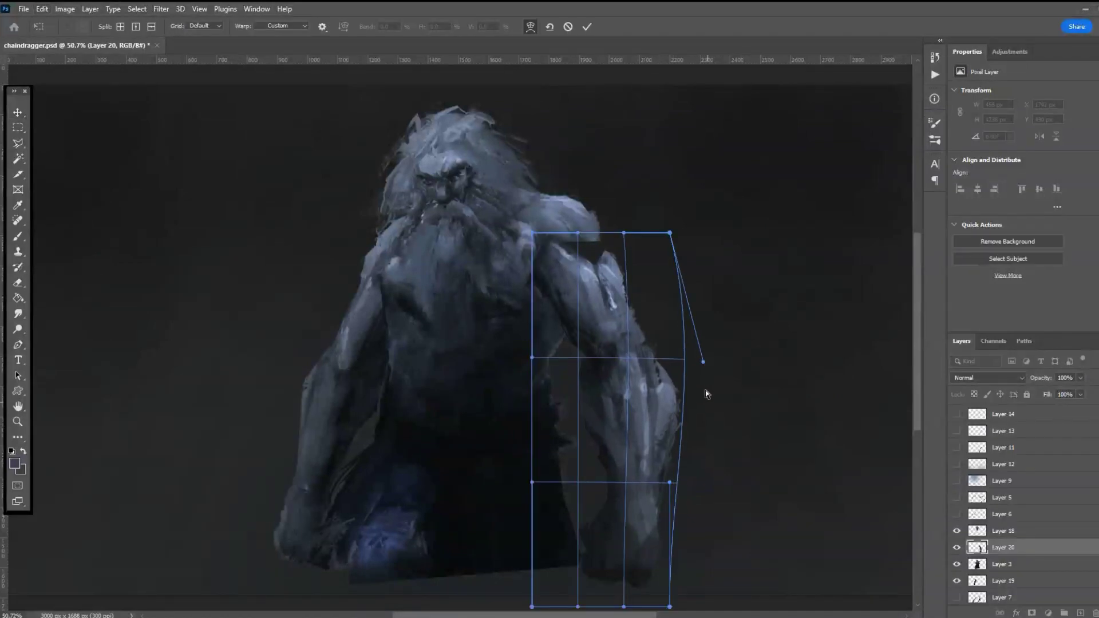
{"action": "left_click_drag", "start_coordinate": [674, 234], "coordinate": [716, 218]}
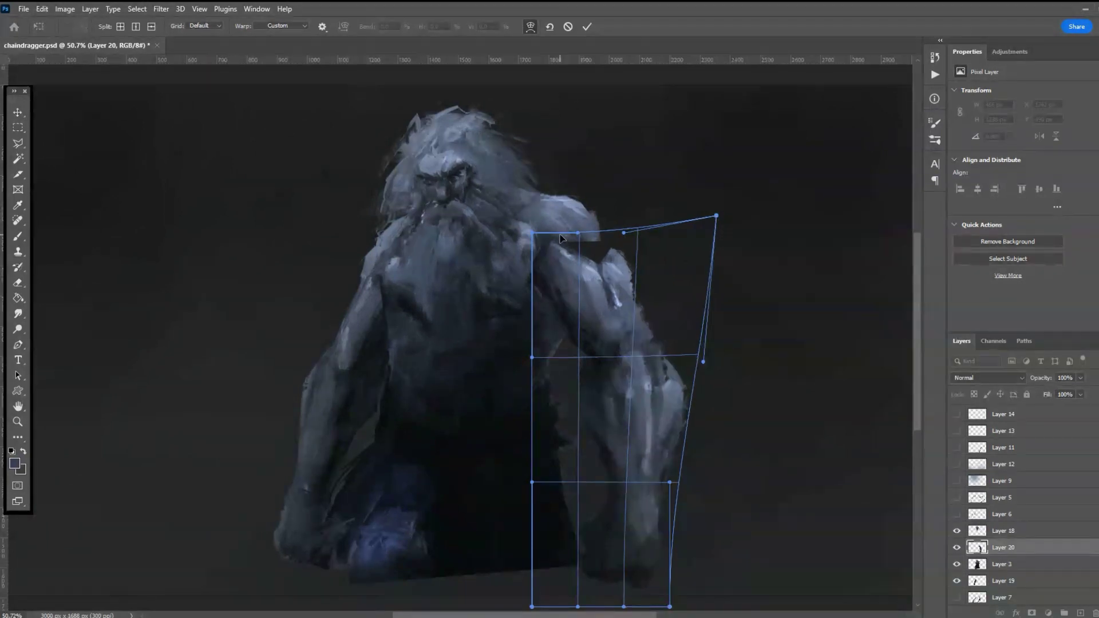
{"action": "key", "text": "Return"}
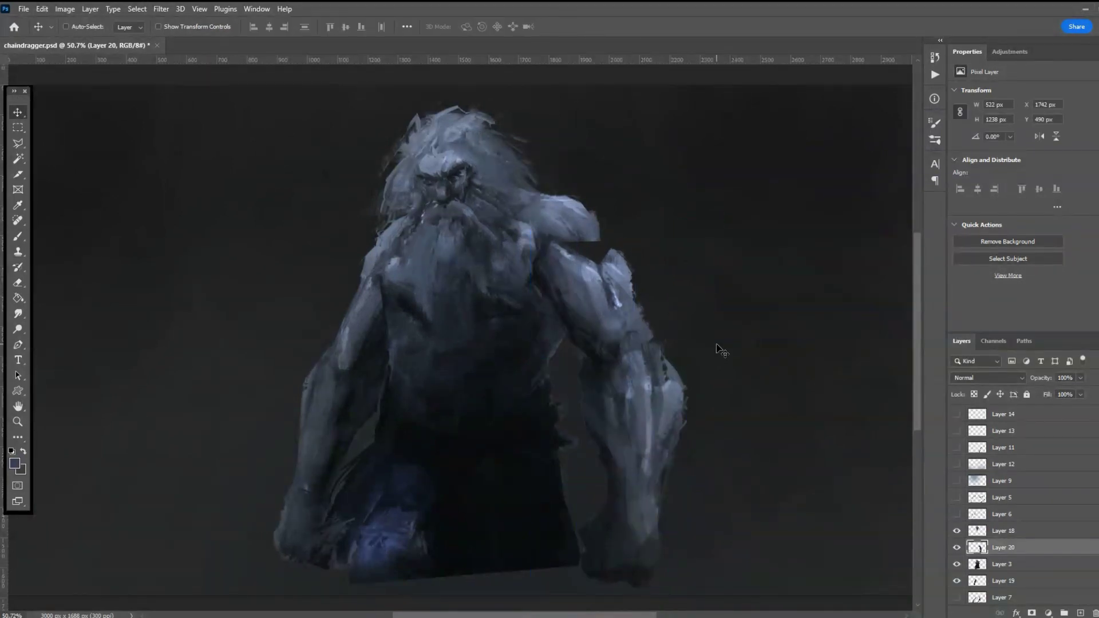
- Warp the left arm on Layer 19, bulging its outer edge and top corner outward
{"action": "left_click", "coordinate": [1007, 582]}
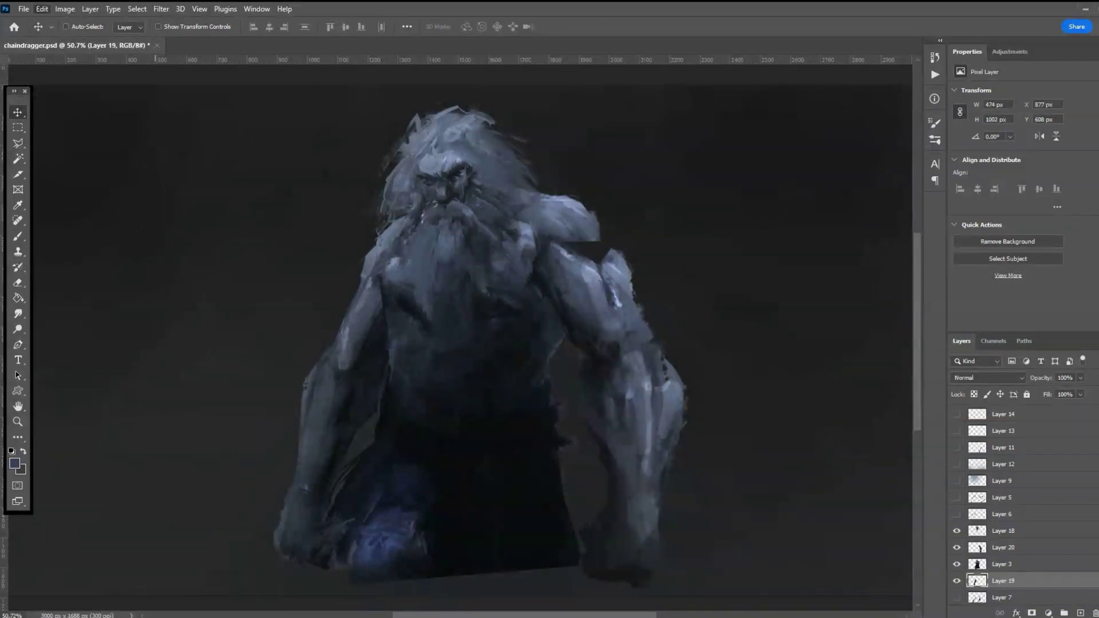
{"action": "key", "text": "ctrl+t"}
{"action": "right_click", "coordinate": [181, 272]}
{"action": "left_click", "coordinate": [226, 363]}
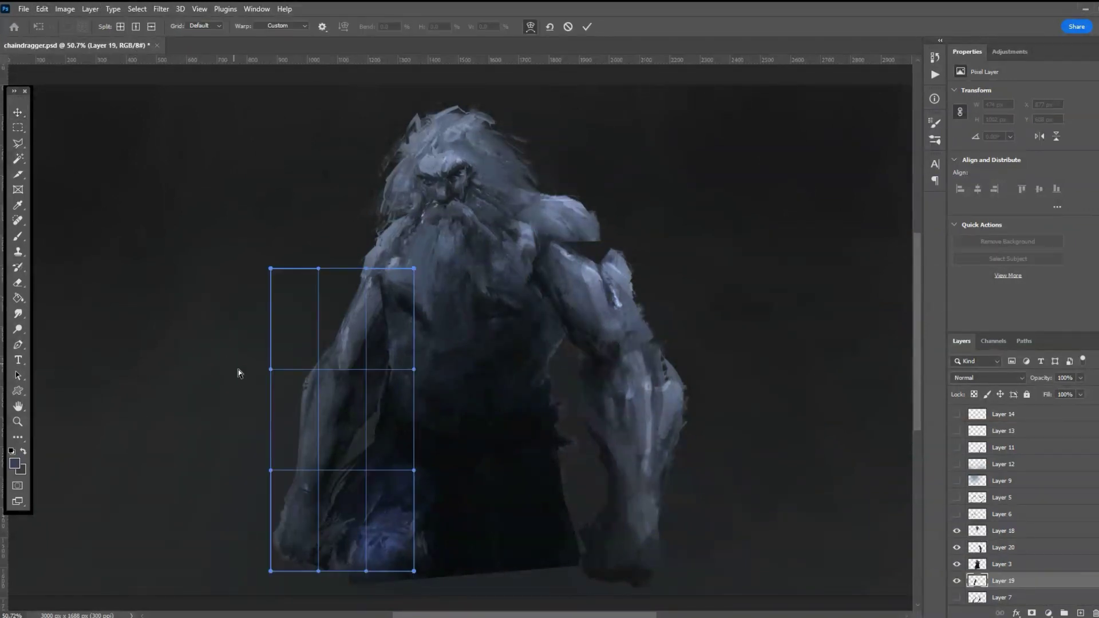
{"action": "left_click_drag", "start_coordinate": [272, 372], "coordinate": [232, 372]}
{"action": "left_click_drag", "start_coordinate": [271, 269], "coordinate": [197, 273]}
{"action": "left_click_drag", "start_coordinate": [284, 269], "coordinate": [280, 273]}
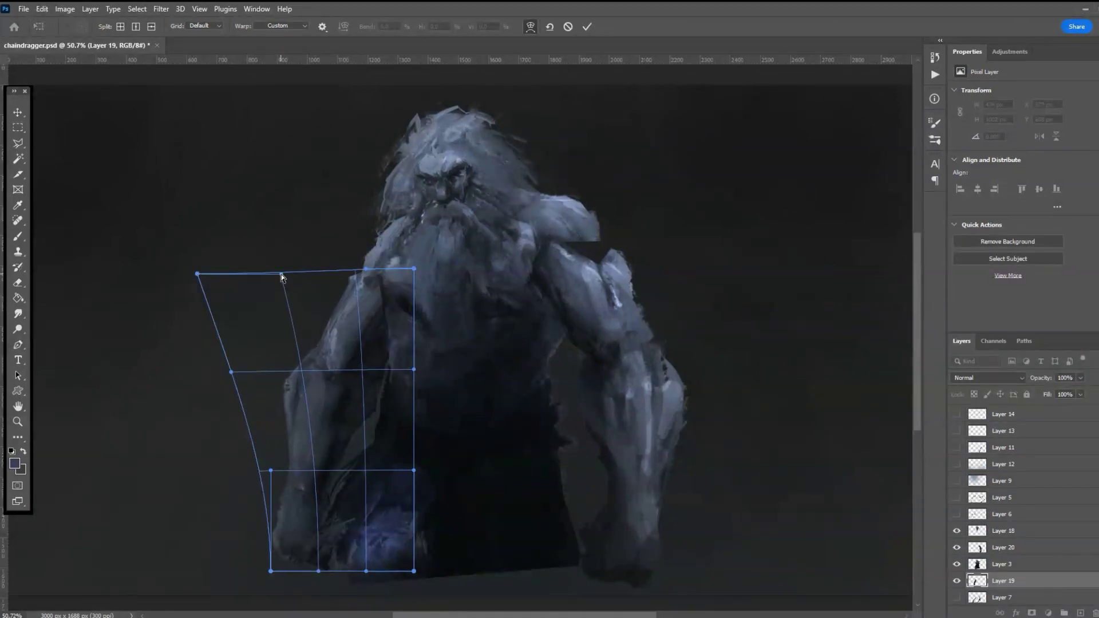
{"action": "left_click_drag", "start_coordinate": [345, 319], "coordinate": [351, 324]}
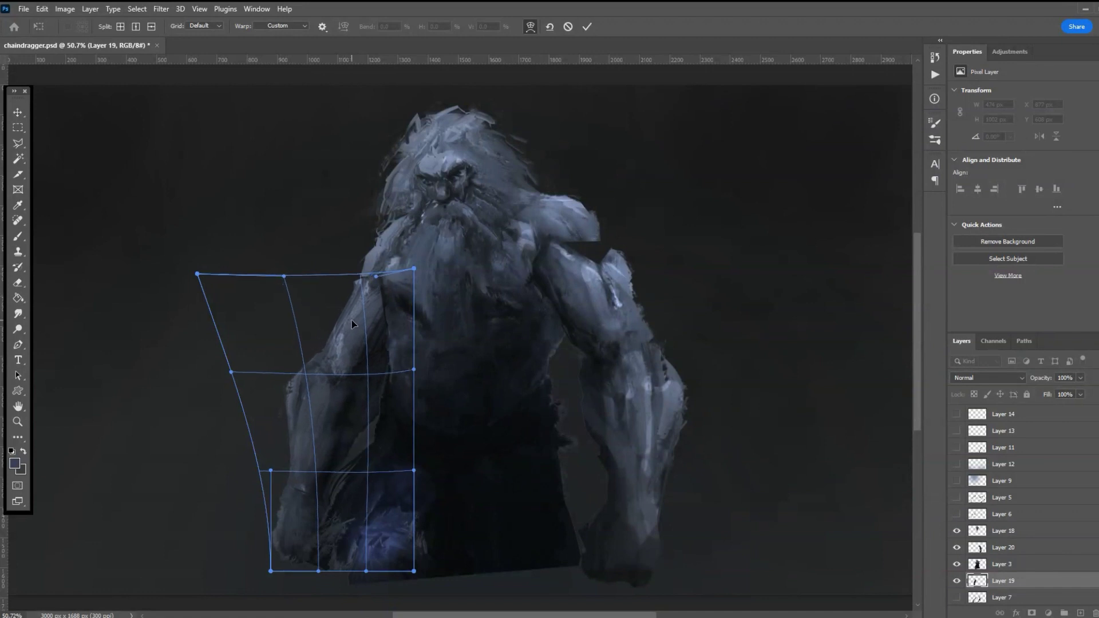
{"action": "key", "text": "Return"}
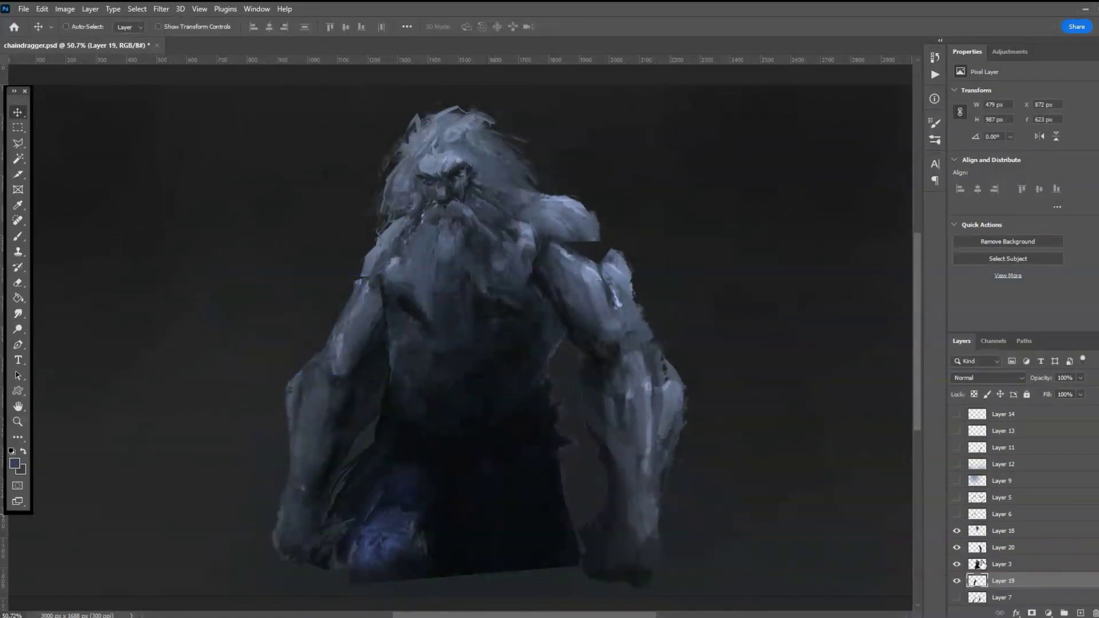
- Warp Layer 3's upper body into broader shoulders, then erase the hair's upper-left edge into spikes
{"action": "left_click", "coordinate": [334, 240], "text": "ctrl"}
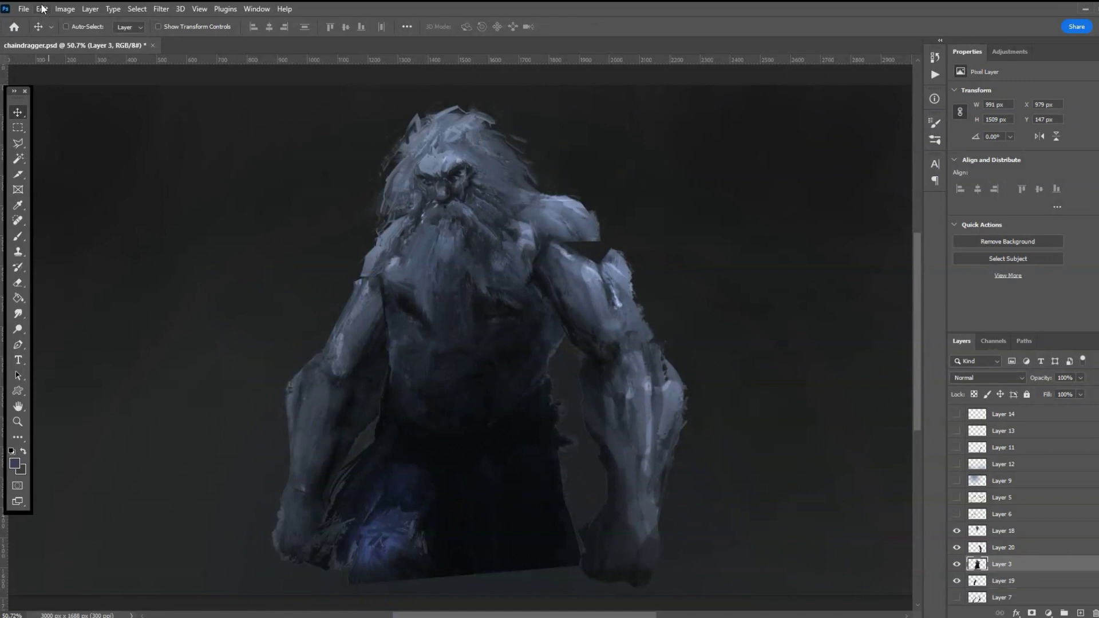
{"action": "key", "text": "ctrl+t"}
{"action": "right_click", "coordinate": [181, 273]}
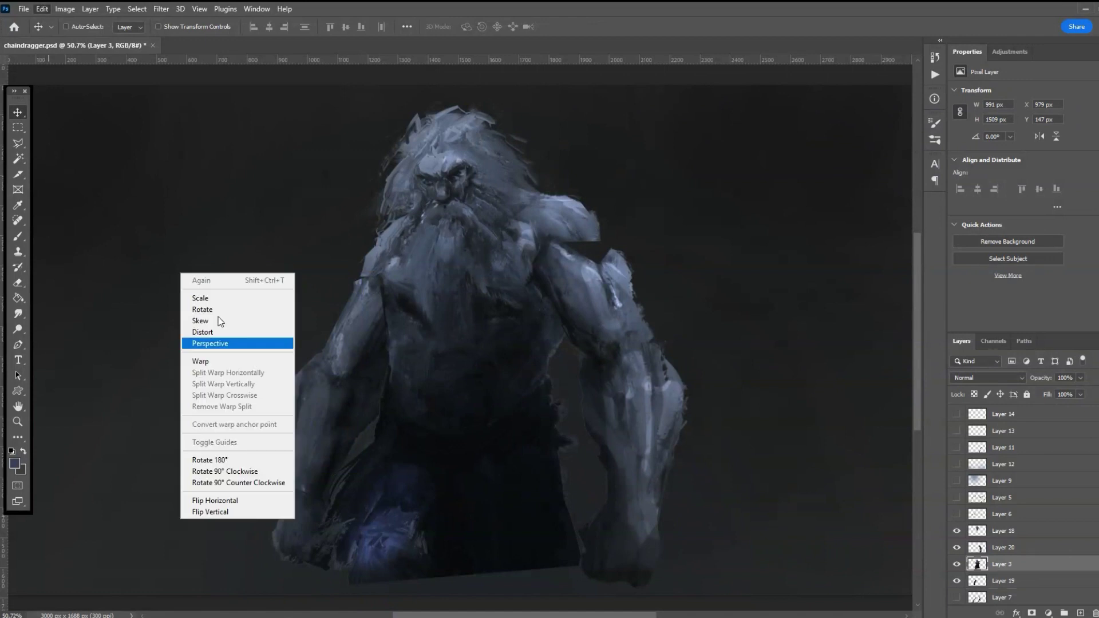
{"action": "left_click", "coordinate": [223, 361]}
{"action": "left_click_drag", "start_coordinate": [298, 132], "coordinate": [219, 154]}
{"action": "left_click_drag", "start_coordinate": [599, 131], "coordinate": [664, 199]}
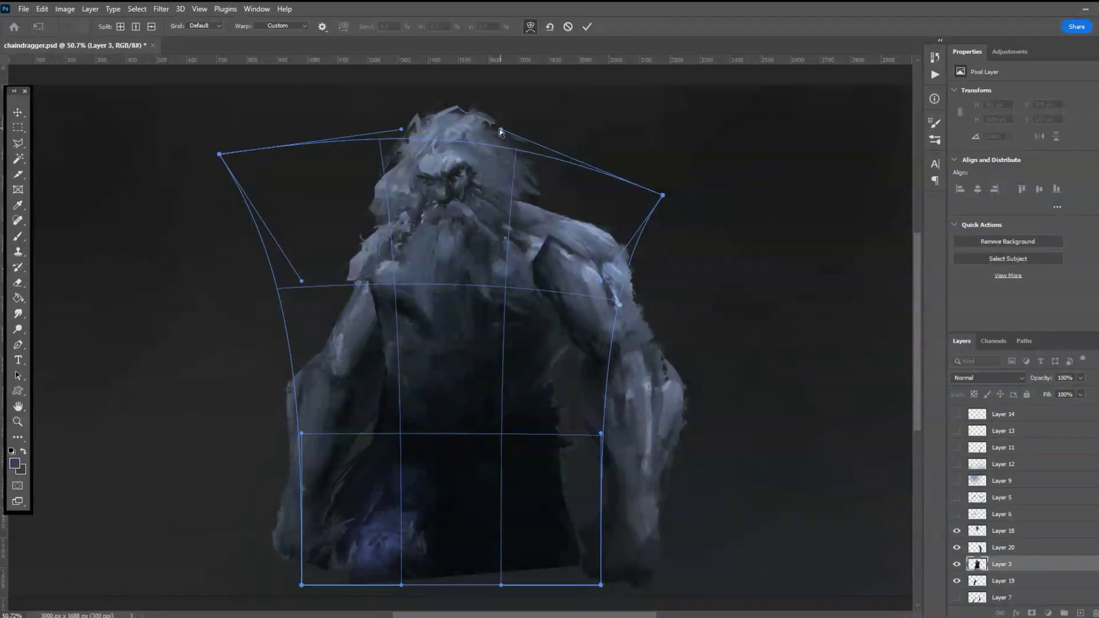
{"action": "left_click_drag", "start_coordinate": [501, 129], "coordinate": [512, 89]}
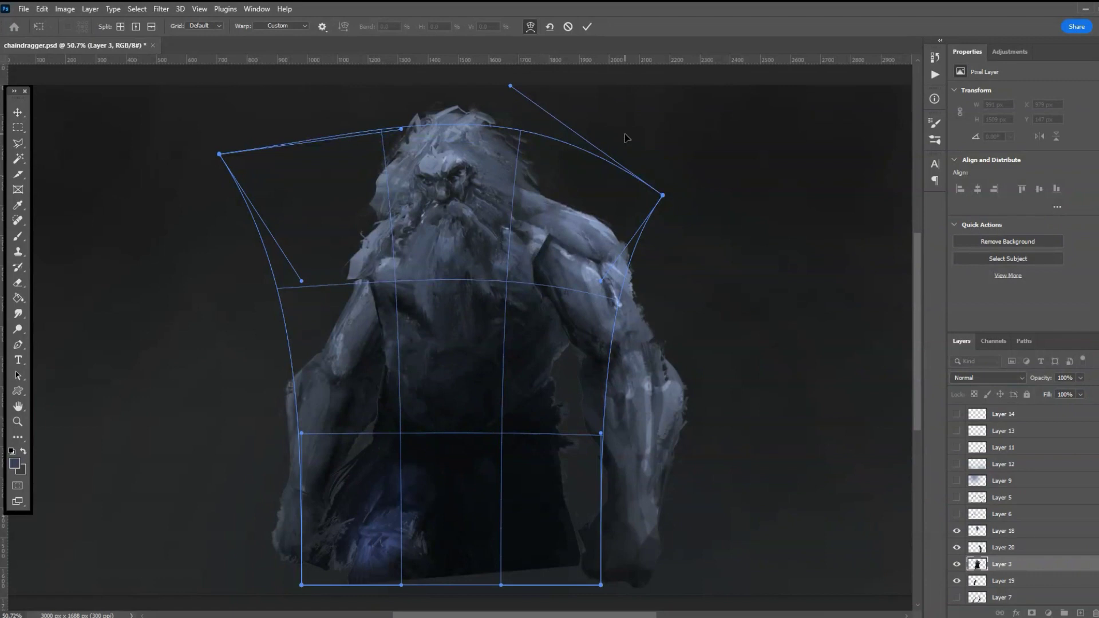
{"action": "key", "text": "Return"}
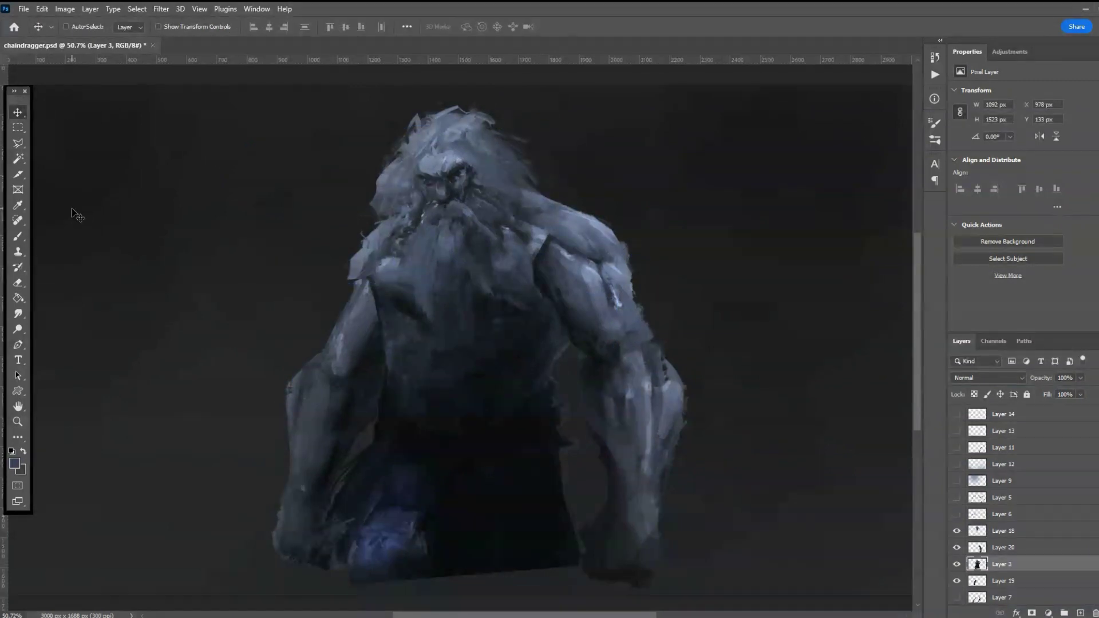
{"action": "left_click", "coordinate": [19, 283]}
{"action": "mouse_move", "coordinate": [400, 166]}
{"action": "left_mouse_down"}
{"action": "mouse_move", "coordinate": [367, 206]}
{"action": "mouse_move", "coordinate": [391, 170]}
{"action": "mouse_move", "coordinate": [370, 144]}
{"action": "mouse_move", "coordinate": [412, 128]}
{"action": "left_mouse_up"}
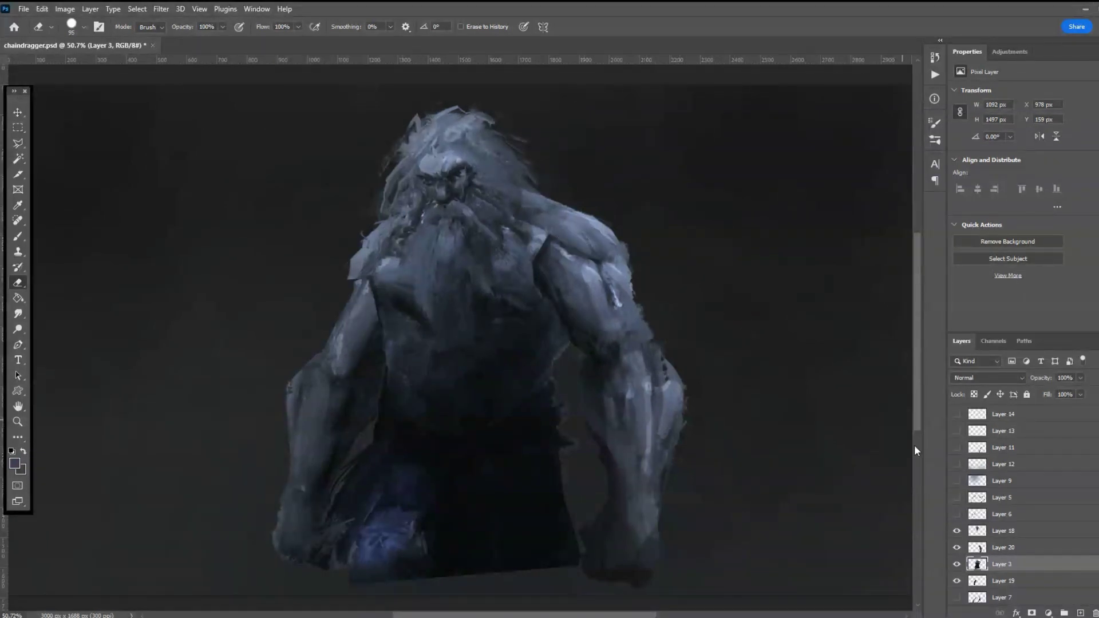
- Add a new layer above Layer 18, sample a light colour, and paint fur on the chest
{"action": "left_click", "coordinate": [1013, 531]}
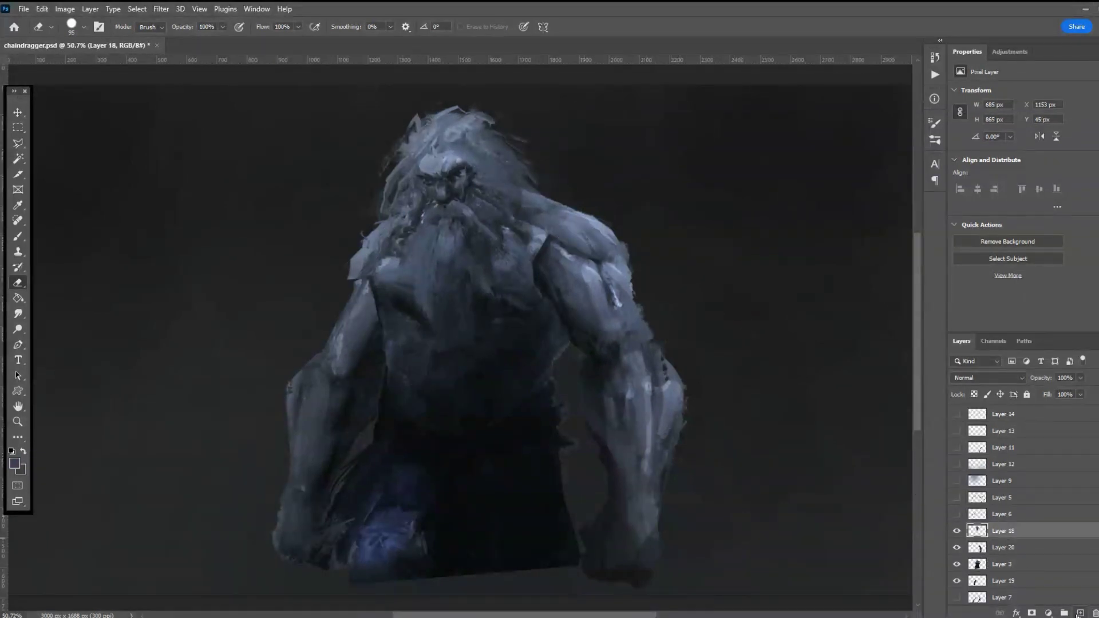
{"action": "left_click", "coordinate": [1079, 613]}
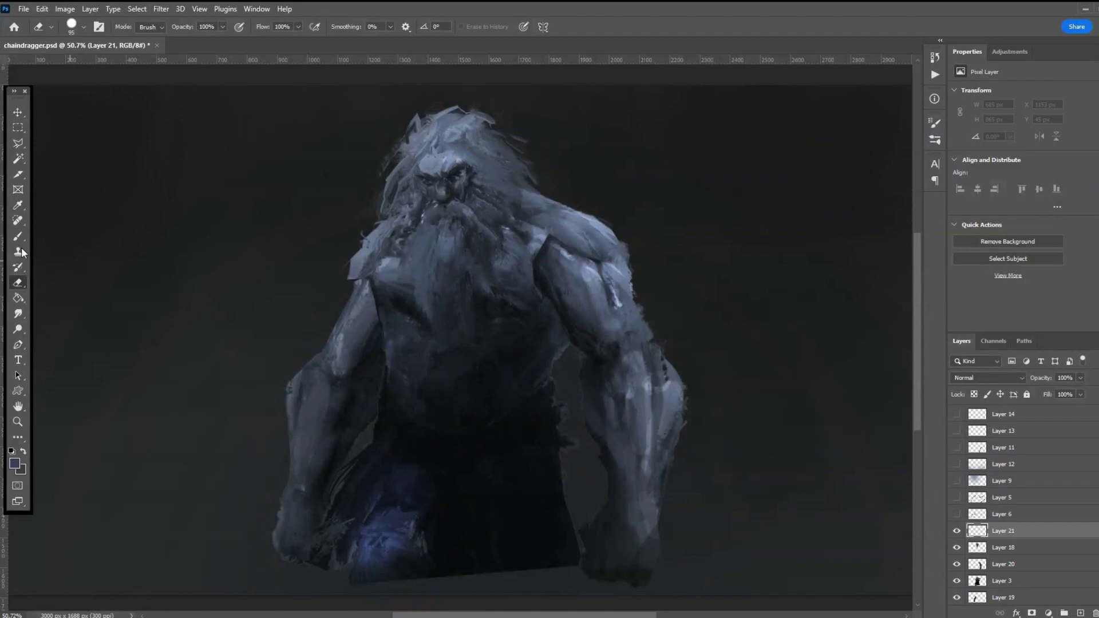
{"action": "left_click", "coordinate": [17, 205]}
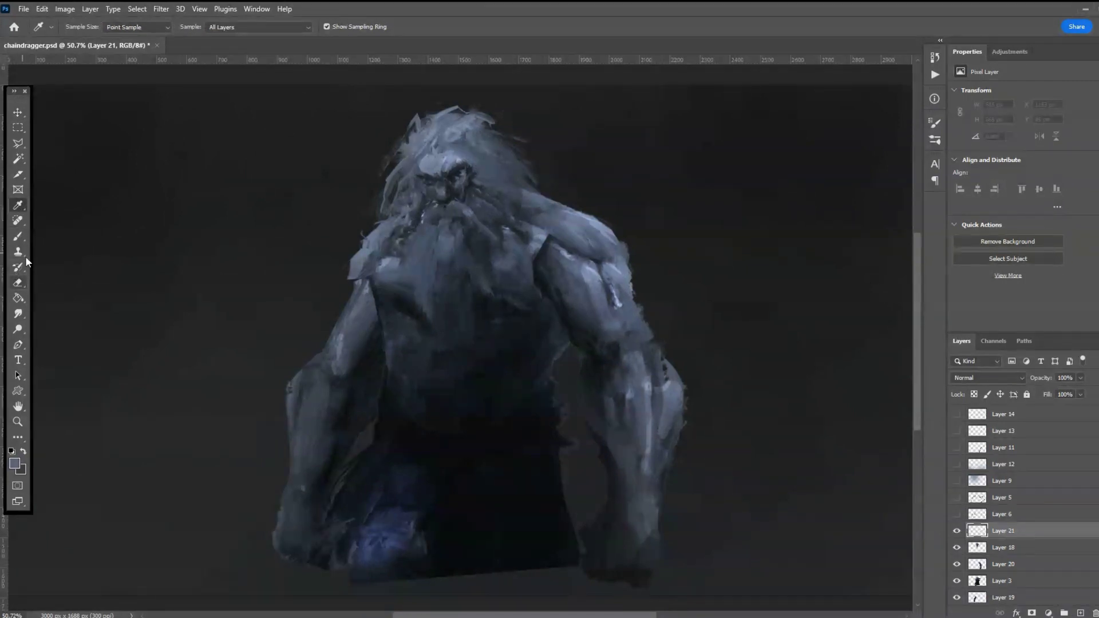
{"action": "left_click", "coordinate": [17, 236]}
{"action": "left_click_drag", "start_coordinate": [448, 280], "coordinate": [434, 347]}
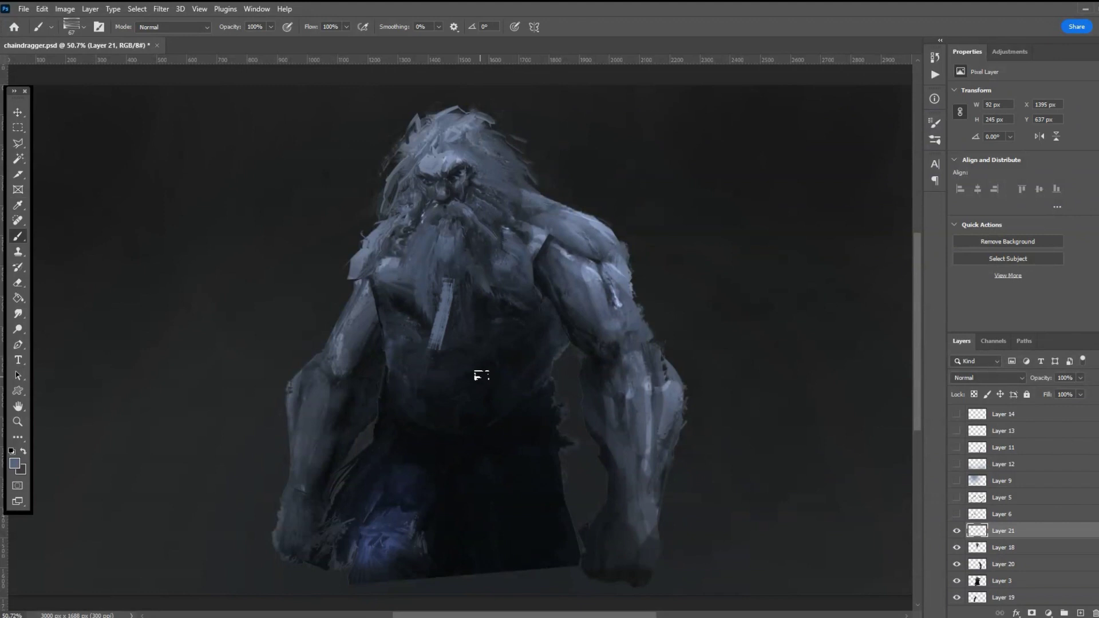
{"action": "key", "text": "ctrl+z"}
{"action": "left_click_drag", "start_coordinate": [436, 256], "coordinate": [441, 310]}
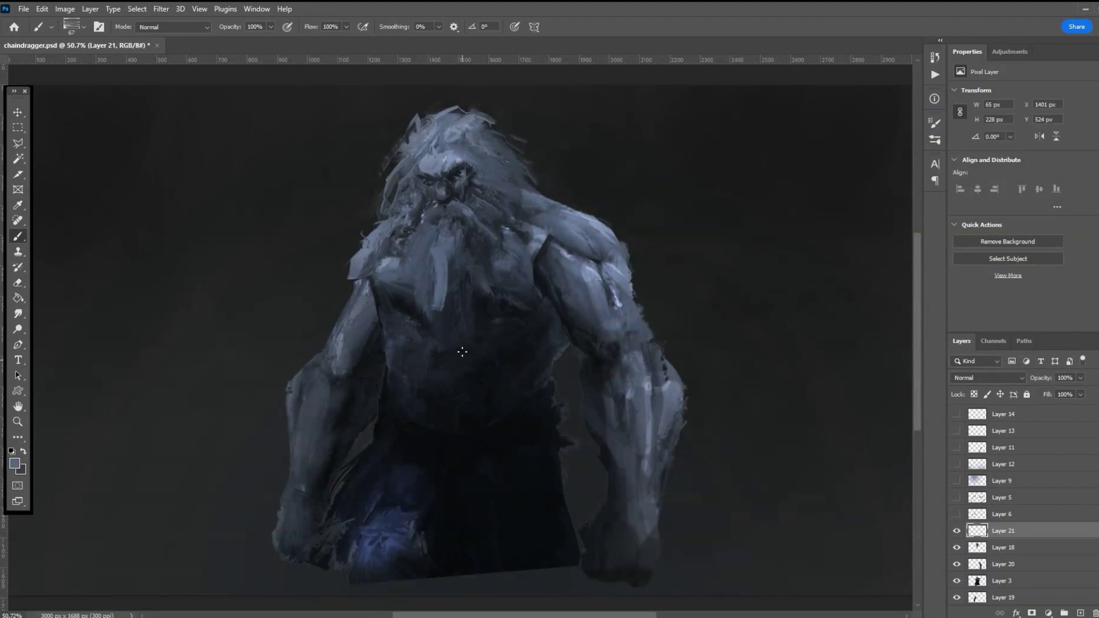
{"action": "key", "text": "ctrl+z"}
{"action": "mouse_move", "coordinate": [445, 258]}
{"action": "left_mouse_down"}
{"action": "mouse_move", "coordinate": [432, 333]}
{"action": "mouse_move", "coordinate": [482, 287]}
{"action": "left_mouse_up"}
- Paint light fur over the beard, the hair beside the face, and the shoulder
{"action": "left_click_drag", "start_coordinate": [477, 226], "coordinate": [486, 249]}
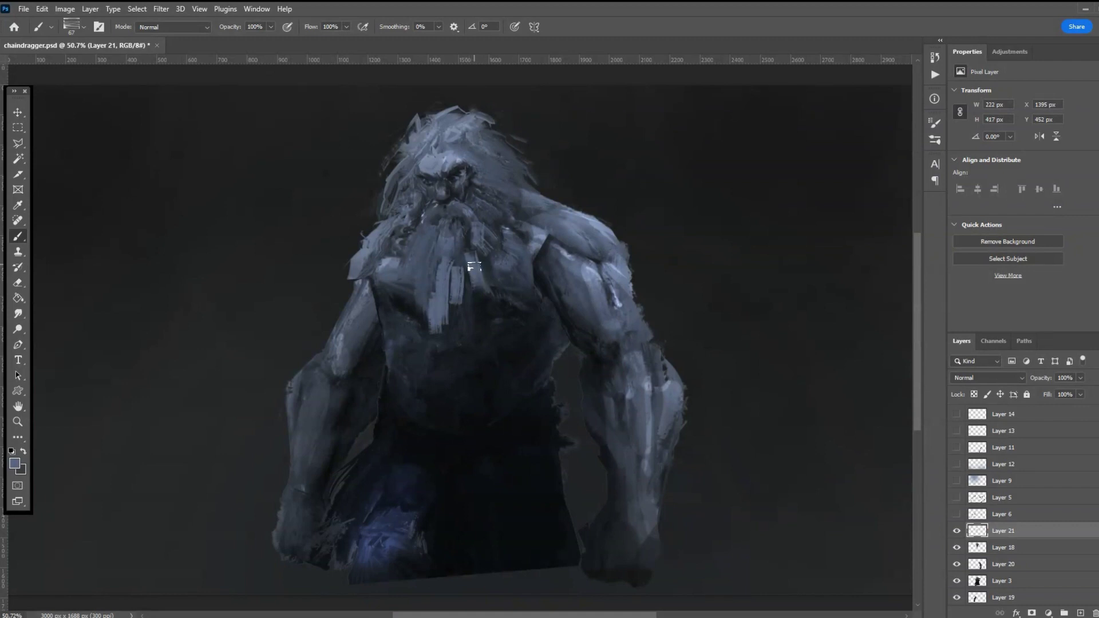
{"action": "left_click_drag", "start_coordinate": [422, 229], "coordinate": [415, 268]}
{"action": "mouse_move", "coordinate": [416, 203]}
{"action": "left_mouse_down"}
{"action": "mouse_move", "coordinate": [395, 222]}
{"action": "mouse_move", "coordinate": [388, 197]}
{"action": "left_mouse_up"}
{"action": "mouse_move", "coordinate": [508, 206]}
{"action": "left_mouse_down"}
{"action": "mouse_move", "coordinate": [517, 229]}
{"action": "mouse_move", "coordinate": [523, 194]}
{"action": "mouse_move", "coordinate": [550, 183]}
{"action": "left_mouse_up"}
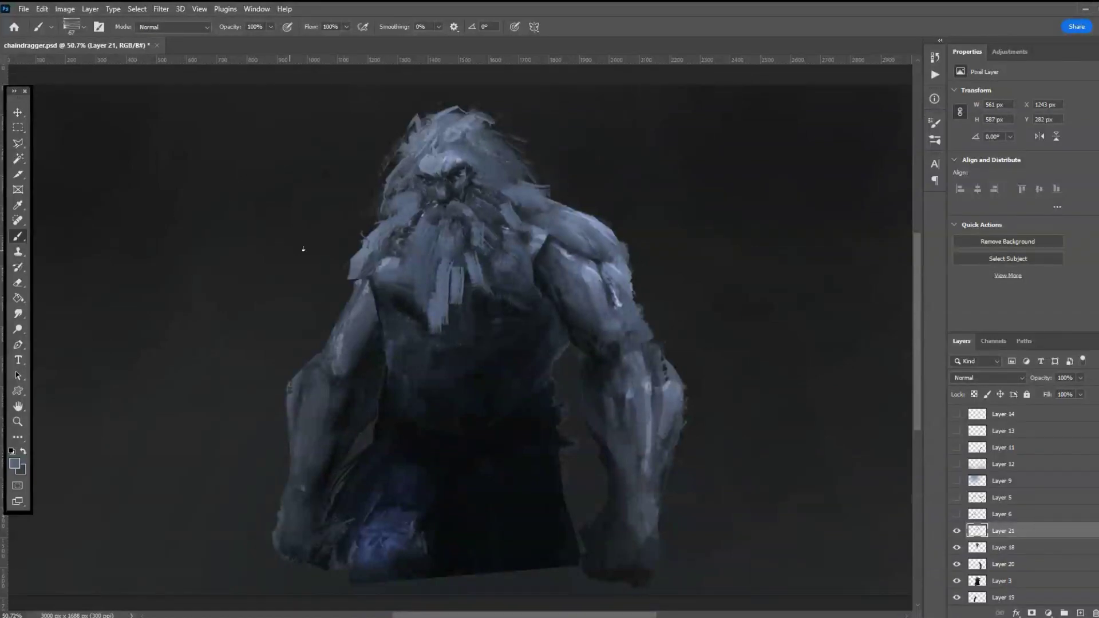
{"action": "mouse_move", "coordinate": [353, 280]}
{"action": "left_mouse_down"}
{"action": "mouse_move", "coordinate": [346, 293]}
{"action": "mouse_move", "coordinate": [343, 252]}
{"action": "mouse_move", "coordinate": [375, 219]}
{"action": "left_mouse_up"}
{"action": "mouse_move", "coordinate": [547, 193]}
{"action": "left_mouse_down"}
{"action": "mouse_move", "coordinate": [595, 208]}
{"action": "mouse_move", "coordinate": [612, 229]}
{"action": "mouse_move", "coordinate": [608, 250]}
{"action": "mouse_move", "coordinate": [606, 235]}
{"action": "left_mouse_up"}
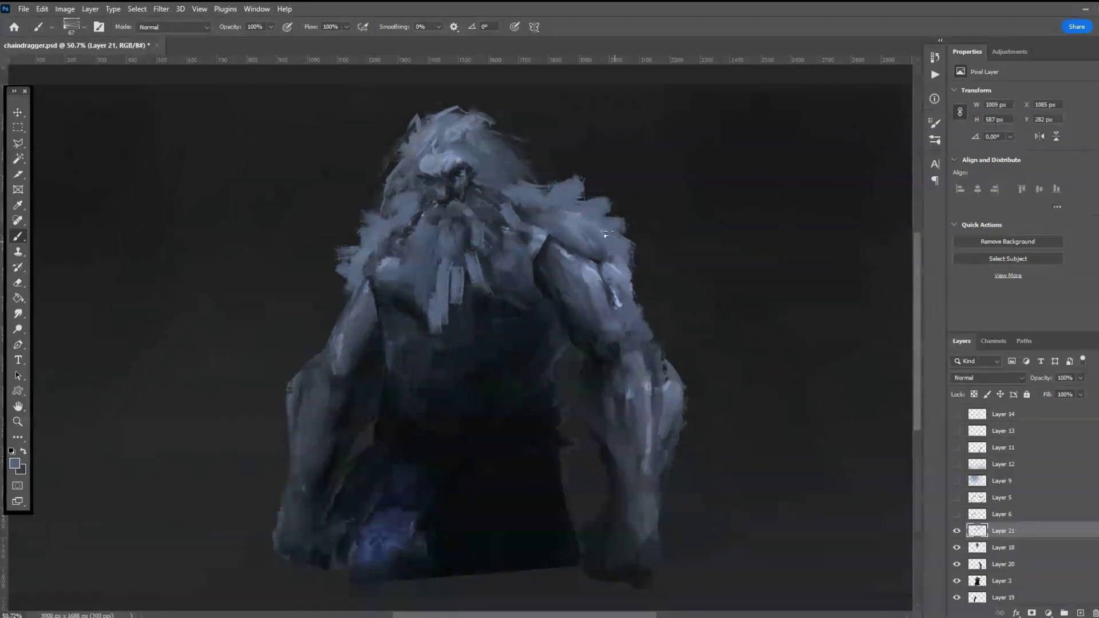
{"action": "mouse_move", "coordinate": [558, 188]}
{"action": "left_mouse_down"}
{"action": "mouse_move", "coordinate": [537, 182]}
{"action": "mouse_move", "coordinate": [504, 153]}
{"action": "left_mouse_up"}
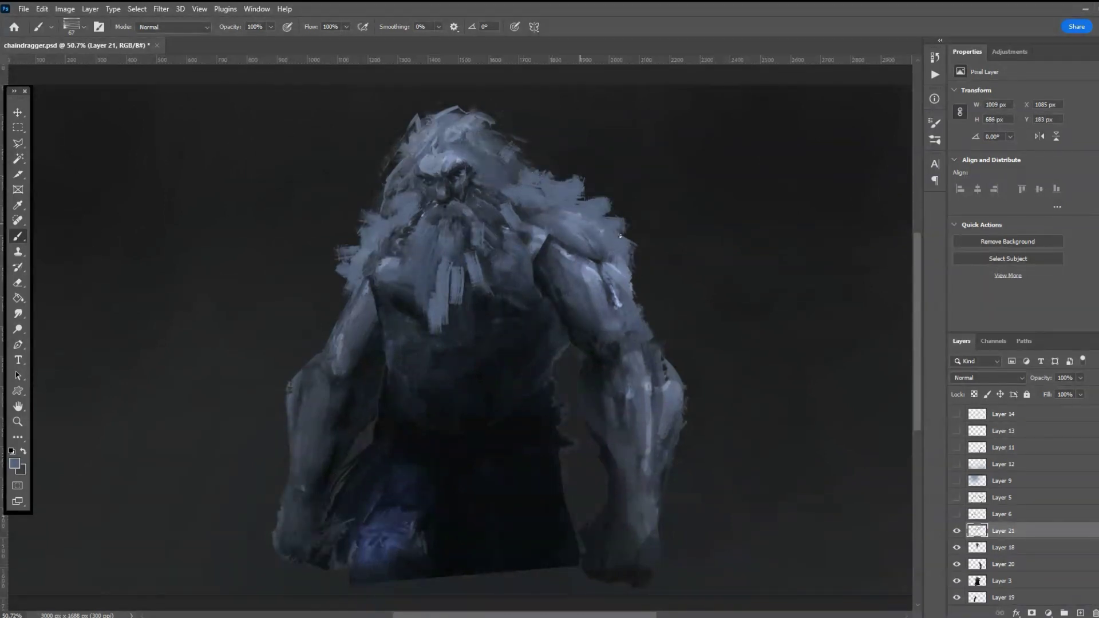
{"action": "mouse_move", "coordinate": [378, 210]}
{"action": "left_mouse_down"}
{"action": "mouse_move", "coordinate": [363, 191]}
{"action": "mouse_move", "coordinate": [358, 208]}
{"action": "left_mouse_up"}
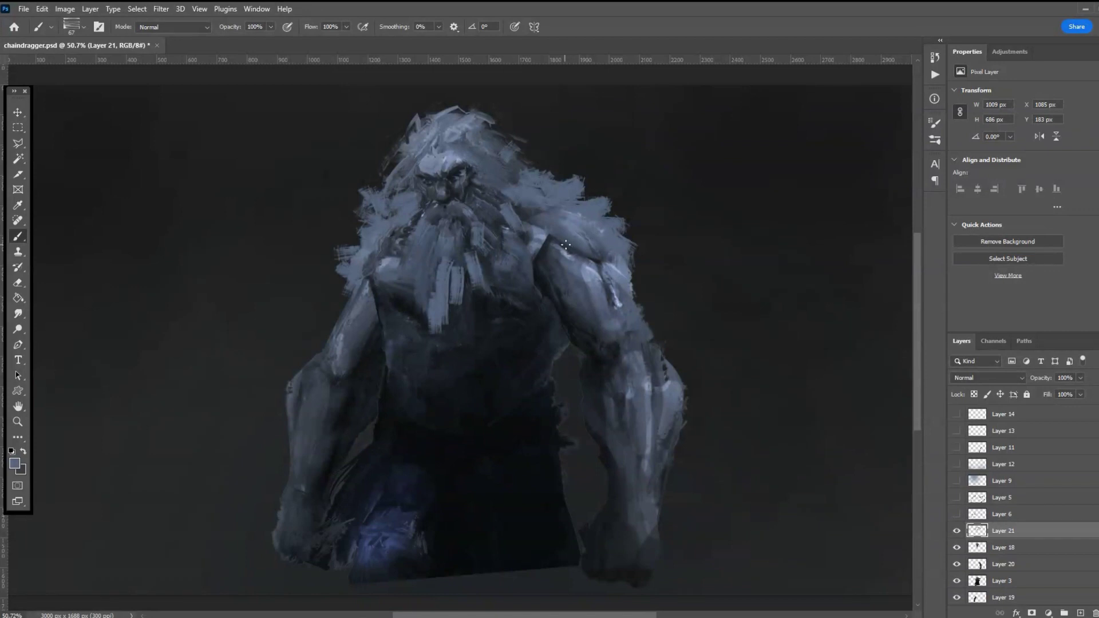
- Add light fur over the right shoulder and neck, the left chest, and down the left beard
{"action": "mouse_move", "coordinate": [582, 218]}
{"action": "left_mouse_down"}
{"action": "mouse_move", "coordinate": [553, 239]}
{"action": "mouse_move", "coordinate": [535, 234]}
{"action": "mouse_move", "coordinate": [524, 246]}
{"action": "mouse_move", "coordinate": [529, 265]}
{"action": "mouse_move", "coordinate": [507, 278]}
{"action": "left_mouse_up"}
{"action": "mouse_move", "coordinate": [389, 253]}
{"action": "left_mouse_down"}
{"action": "mouse_move", "coordinate": [383, 261]}
{"action": "mouse_move", "coordinate": [397, 240]}
{"action": "mouse_move", "coordinate": [387, 226]}
{"action": "left_mouse_up"}
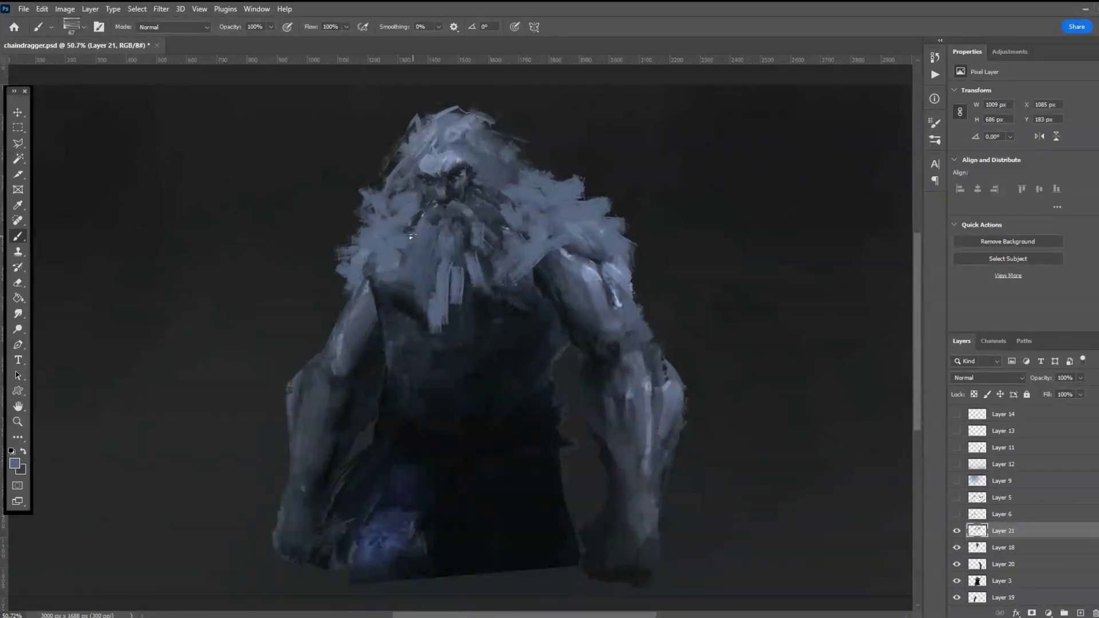
{"action": "left_click_drag", "start_coordinate": [419, 261], "coordinate": [429, 286]}
{"action": "key", "text": "ctrl+z"}
{"action": "left_click_drag", "start_coordinate": [416, 259], "coordinate": [431, 320]}
{"action": "left_click_drag", "start_coordinate": [419, 262], "coordinate": [427, 308]}
{"action": "left_click_drag", "start_coordinate": [422, 253], "coordinate": [416, 269]}
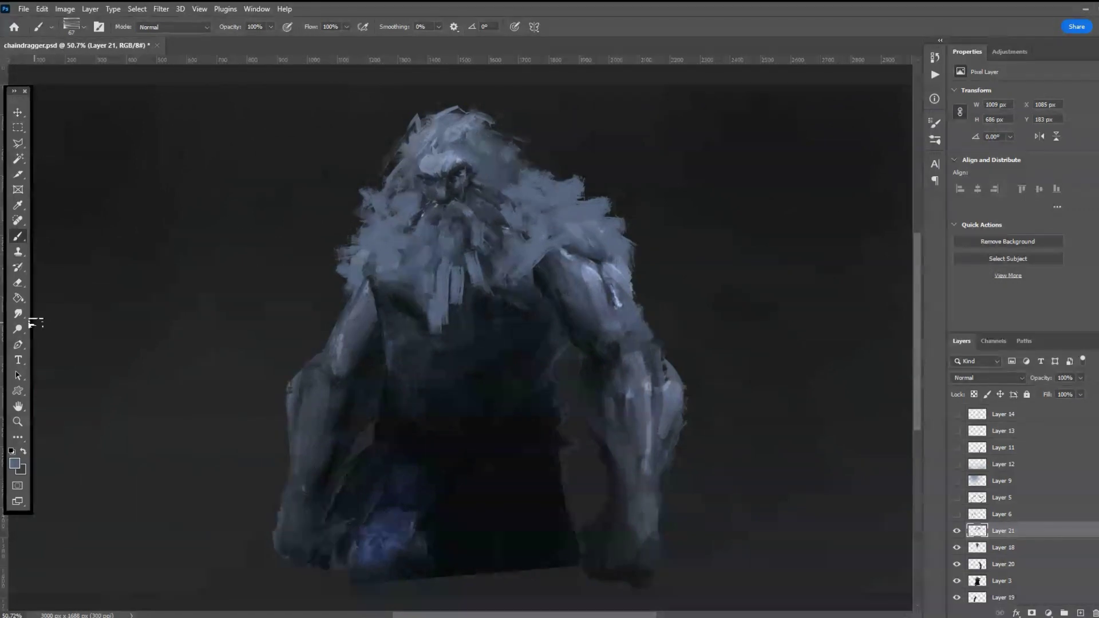
- Smudge the shoulder and beard fur edges outward with the 88 px flat brush
{"action": "left_click", "coordinate": [19, 314]}
{"action": "left_click", "coordinate": [75, 24]}
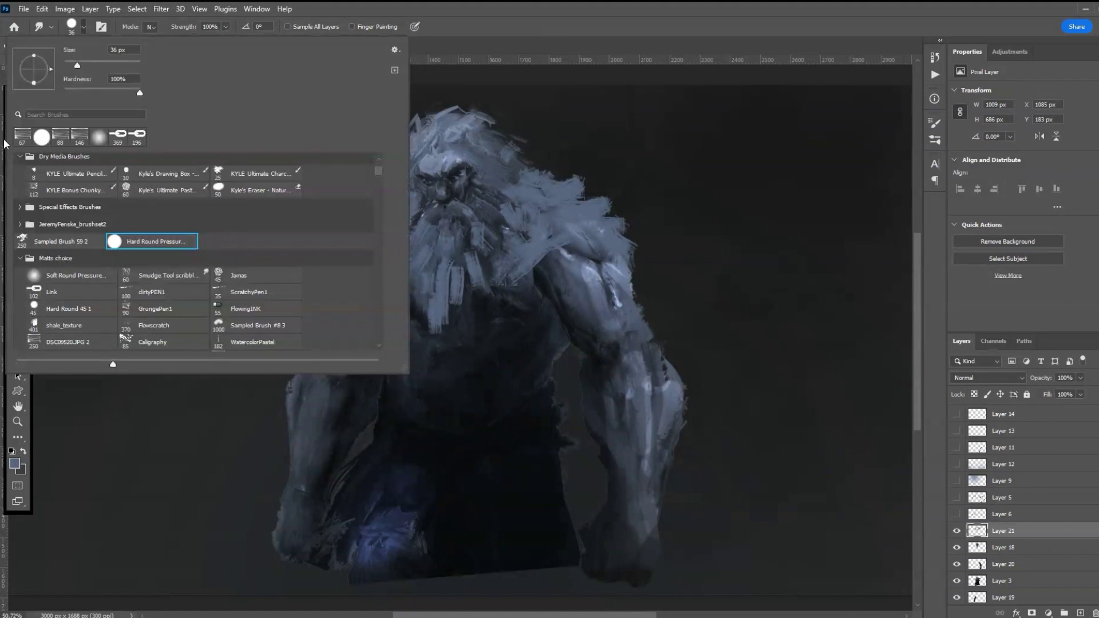
{"action": "left_click", "coordinate": [60, 136]}
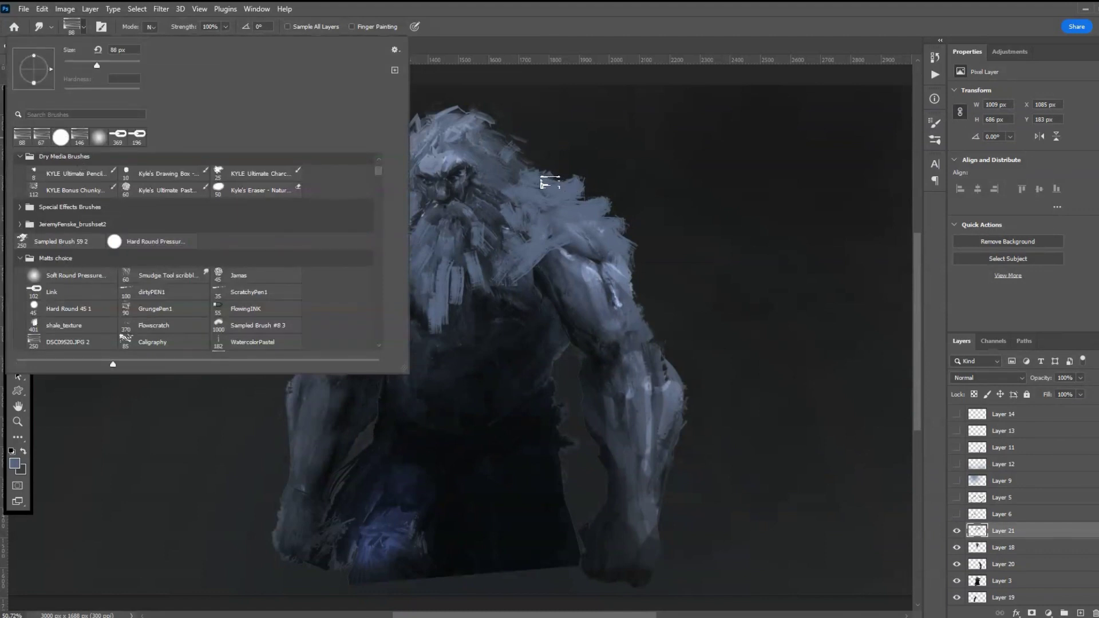
{"action": "left_click", "coordinate": [564, 183]}
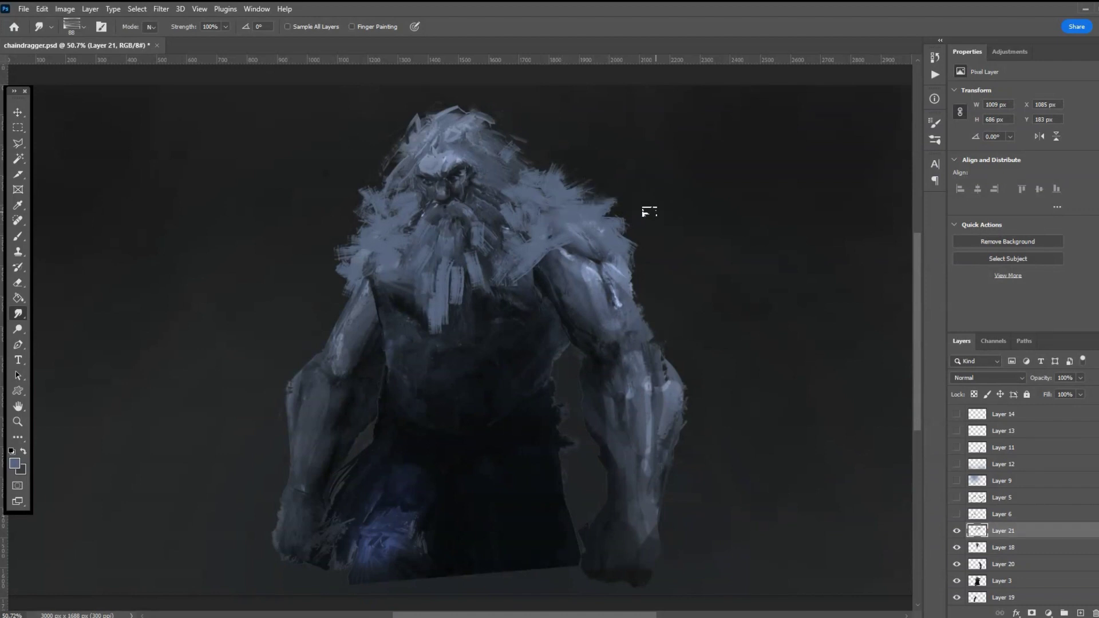
{"action": "mouse_move", "coordinate": [601, 213]}
{"action": "left_mouse_down"}
{"action": "mouse_move", "coordinate": [634, 212]}
{"action": "mouse_move", "coordinate": [628, 252]}
{"action": "mouse_move", "coordinate": [653, 291]}
{"action": "left_mouse_up"}
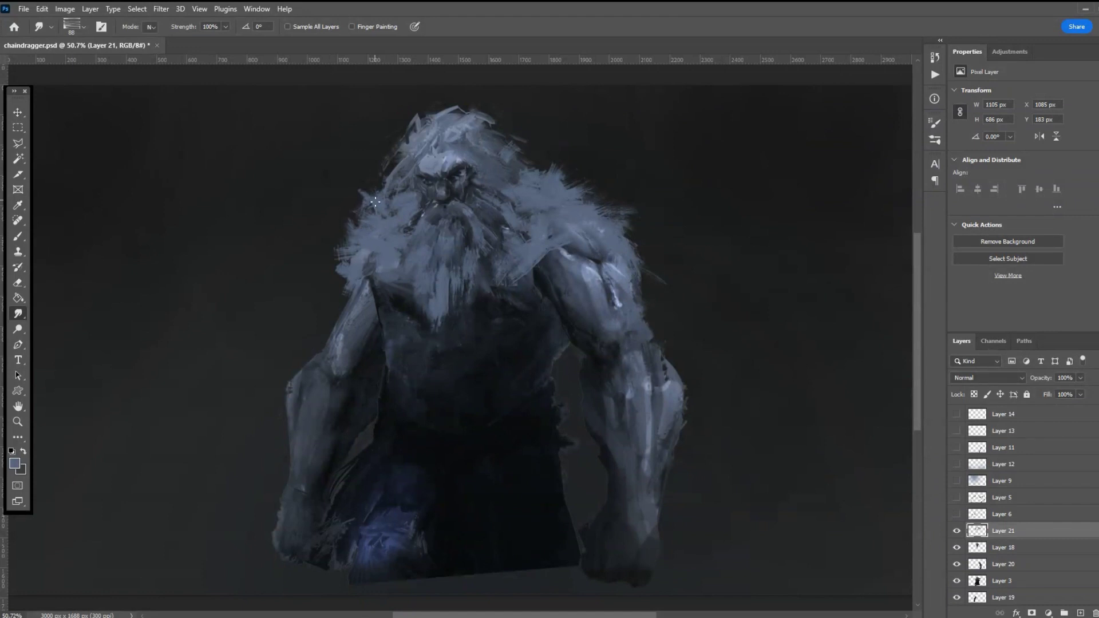
{"action": "left_click_drag", "start_coordinate": [375, 202], "coordinate": [377, 197]}
{"action": "mouse_move", "coordinate": [344, 269]}
{"action": "left_mouse_down"}
{"action": "mouse_move", "coordinate": [324, 285]}
{"action": "mouse_move", "coordinate": [345, 288]}
{"action": "mouse_move", "coordinate": [358, 260]}
{"action": "left_mouse_up"}
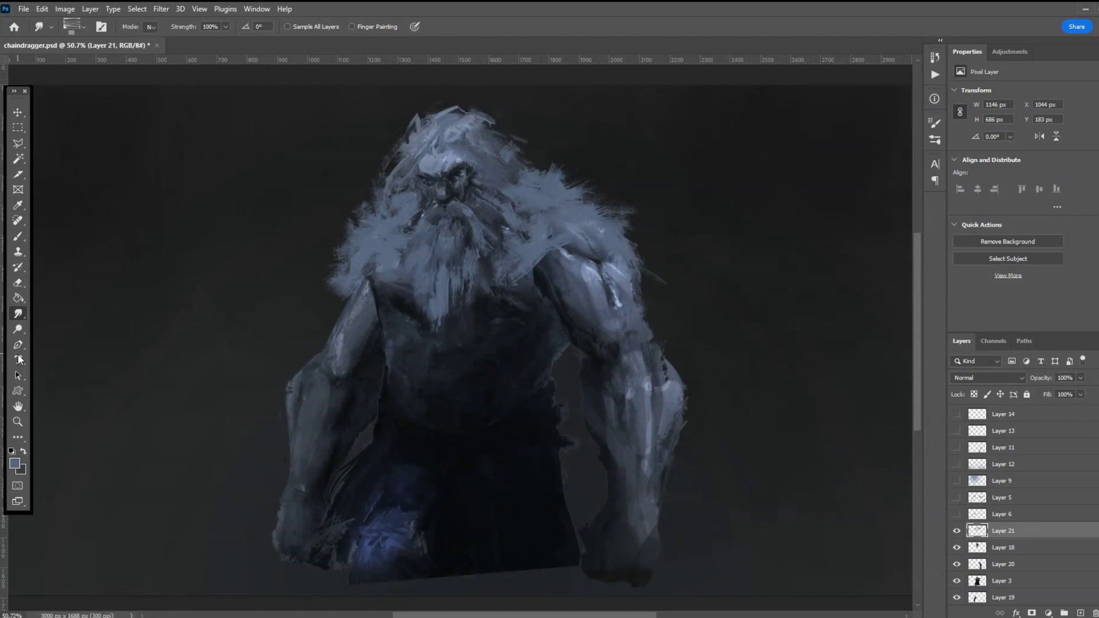
- Burn the chest and shoulder fur darker with the Soft Round Pressure brush
{"action": "right_click", "coordinate": [16, 331]}
{"action": "left_click", "coordinate": [58, 344]}
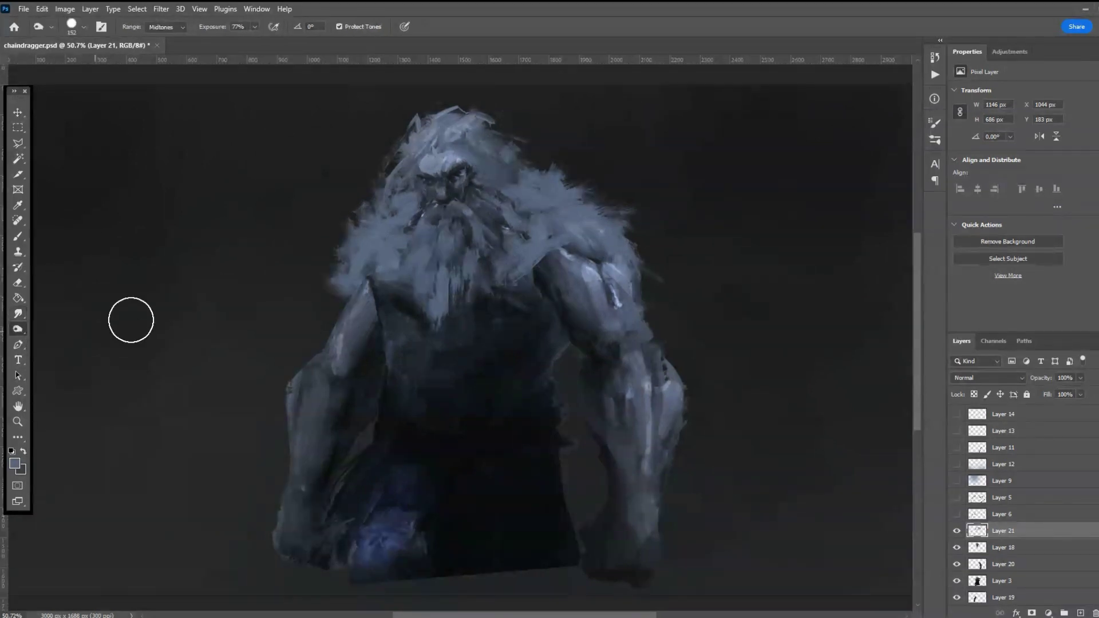
{"action": "left_click_drag", "start_coordinate": [358, 259], "coordinate": [392, 240]}
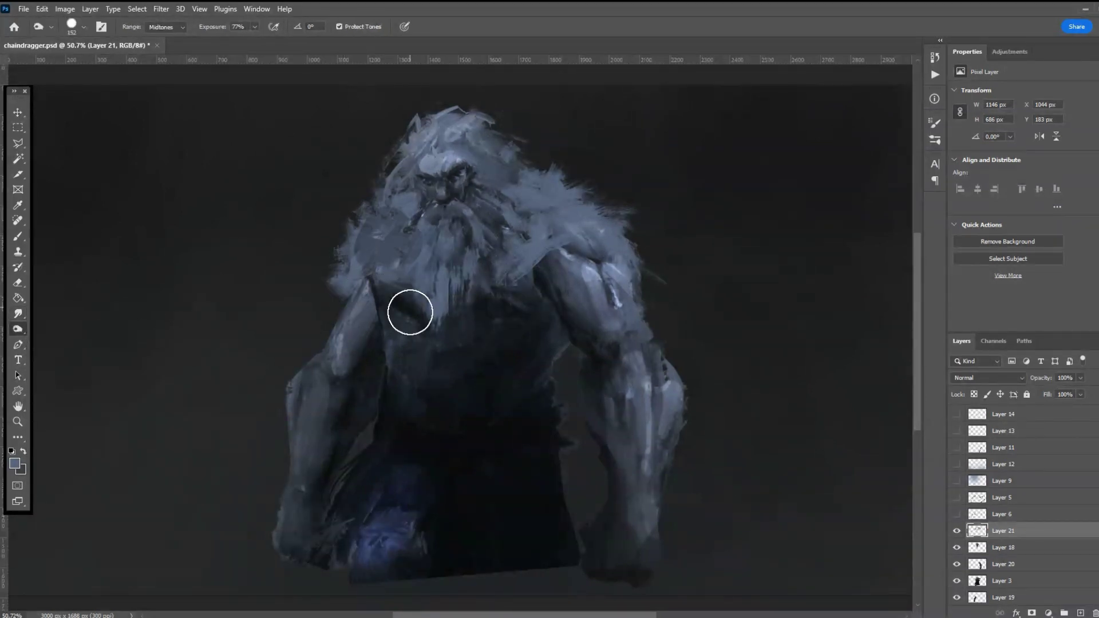
{"action": "key", "text": "ctrl+z"}
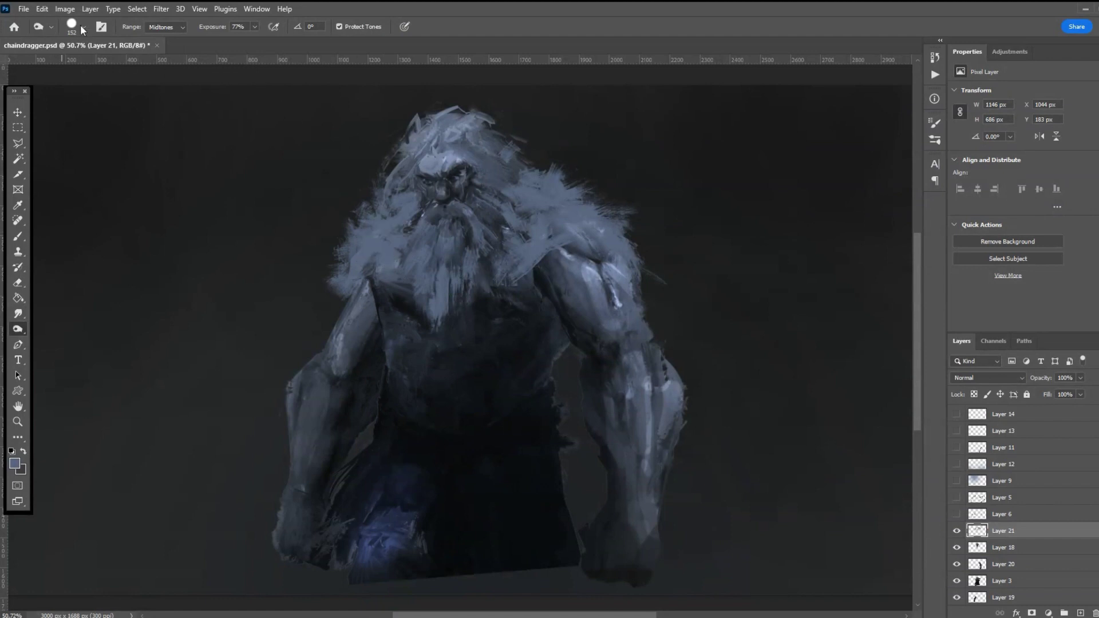
{"action": "left_click", "coordinate": [84, 27]}
{"action": "double_click", "coordinate": [74, 276]}
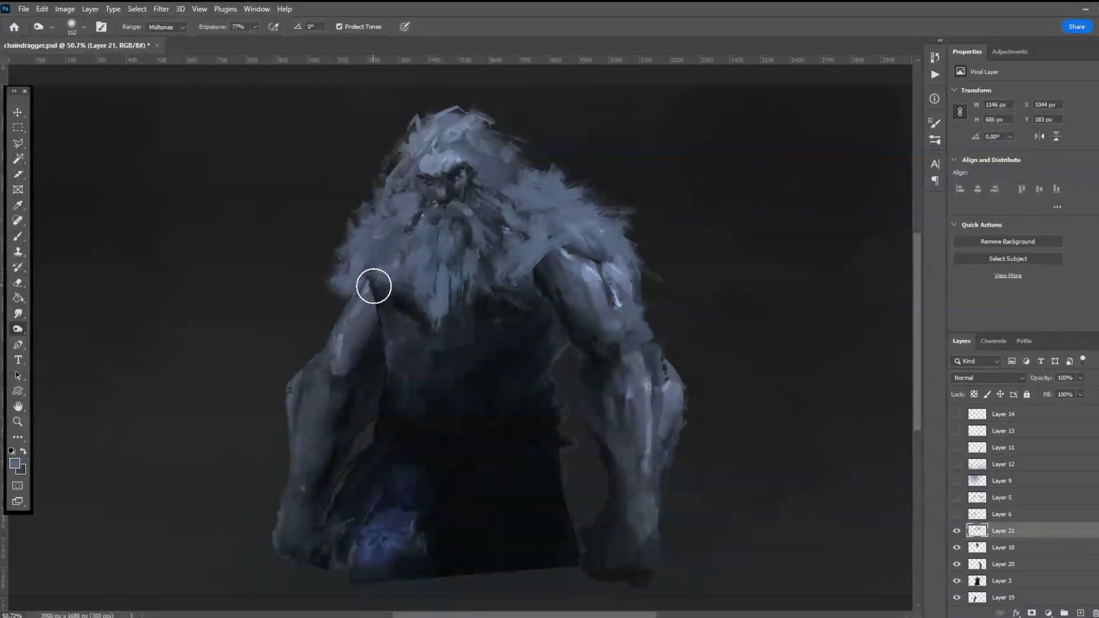
{"action": "mouse_move", "coordinate": [506, 316]}
{"action": "left_mouse_down"}
{"action": "mouse_move", "coordinate": [511, 284]}
{"action": "mouse_move", "coordinate": [589, 231]}
{"action": "mouse_move", "coordinate": [583, 248]}
{"action": "mouse_move", "coordinate": [582, 226]}
{"action": "mouse_move", "coordinate": [612, 225]}
{"action": "mouse_move", "coordinate": [613, 258]}
{"action": "mouse_move", "coordinate": [674, 274]}
{"action": "left_mouse_up"}
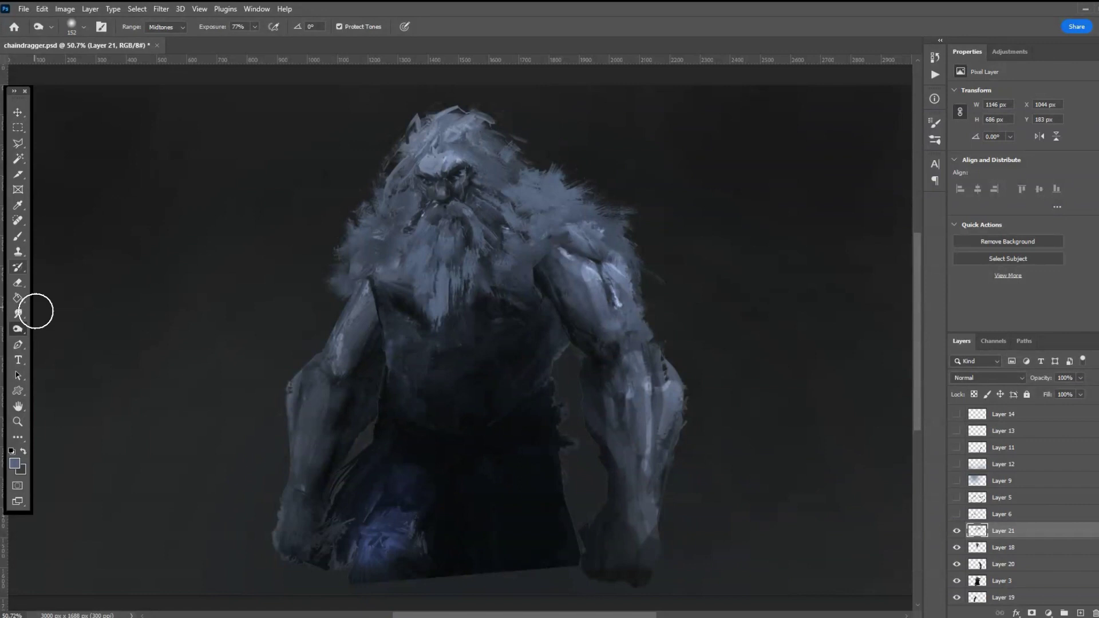
- Dodge at 46% to lighten the beard, the shoulder fur, and the upper arm edge
{"action": "right_click", "coordinate": [17, 332]}
{"action": "left_click", "coordinate": [62, 334]}
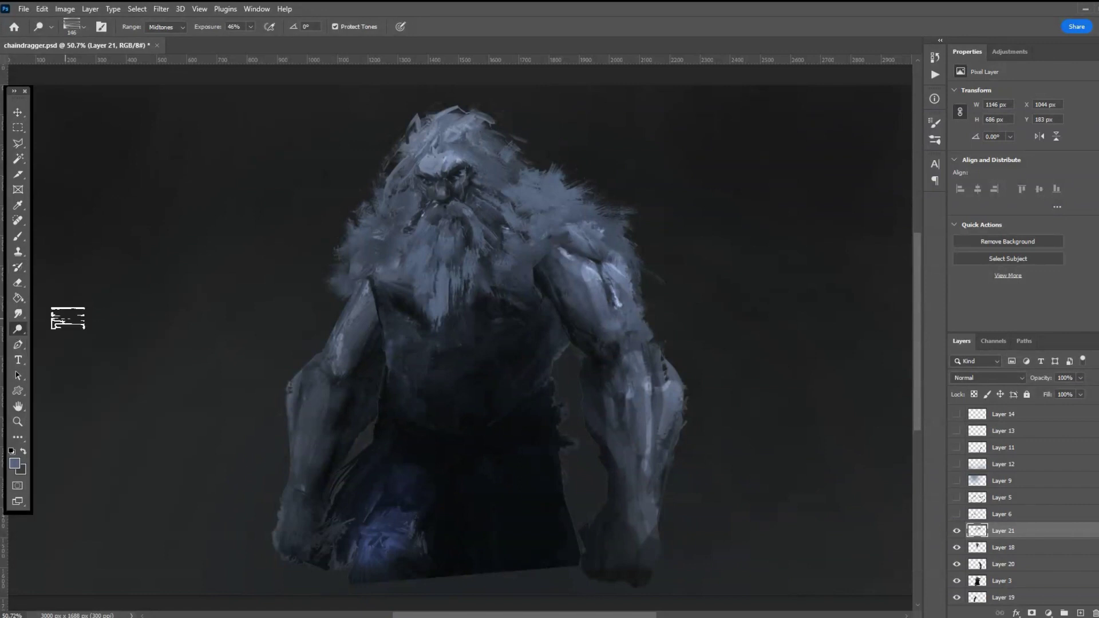
{"action": "left_click_drag", "start_coordinate": [387, 267], "coordinate": [354, 250]}
{"action": "left_click_drag", "start_coordinate": [424, 256], "coordinate": [428, 291]}
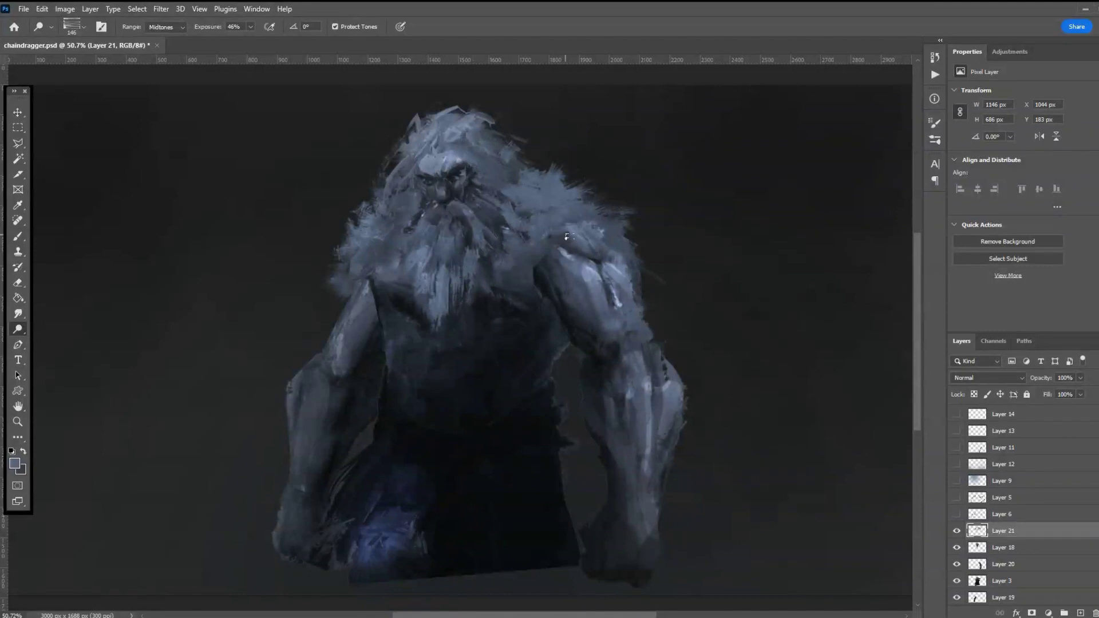
{"action": "left_click_drag", "start_coordinate": [535, 181], "coordinate": [537, 172]}
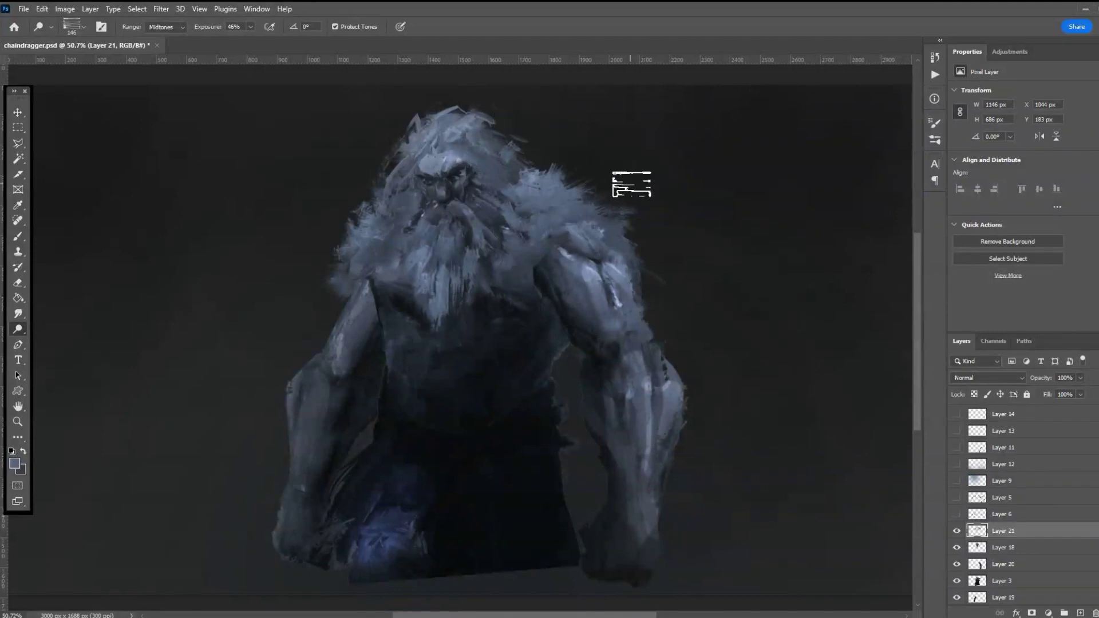
{"action": "left_click_drag", "start_coordinate": [597, 210], "coordinate": [578, 196]}
{"action": "left_click_drag", "start_coordinate": [633, 261], "coordinate": [635, 284]}
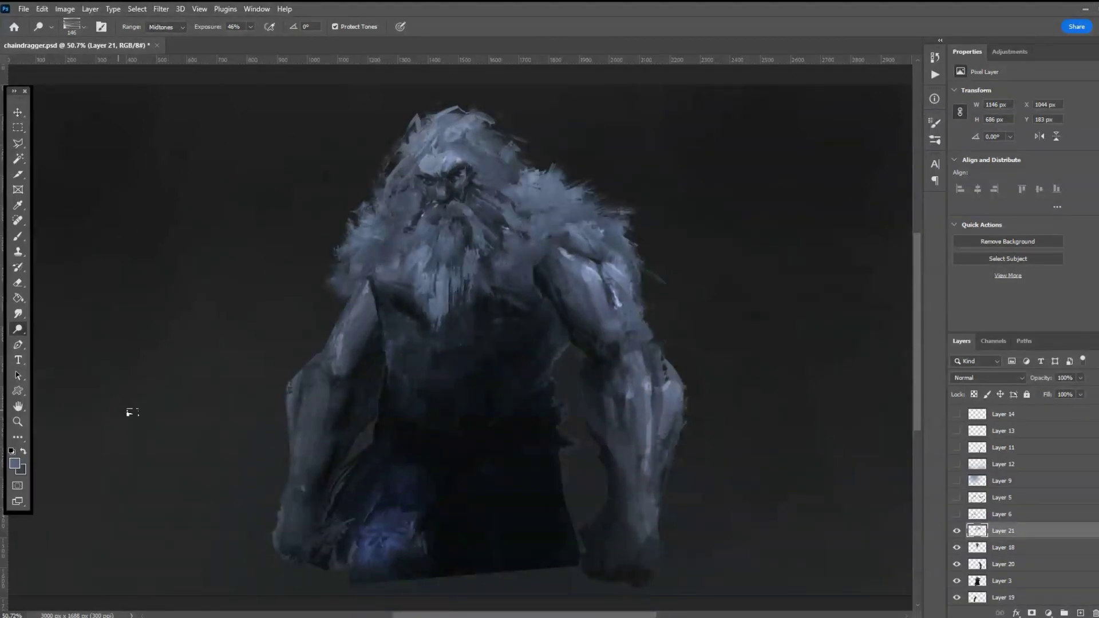
- Move Layer 19 and Layer 20 slightly lower
{"action": "scroll", "coordinate": [389, 326], "scroll_direction": "down", "scroll_amount": 2}
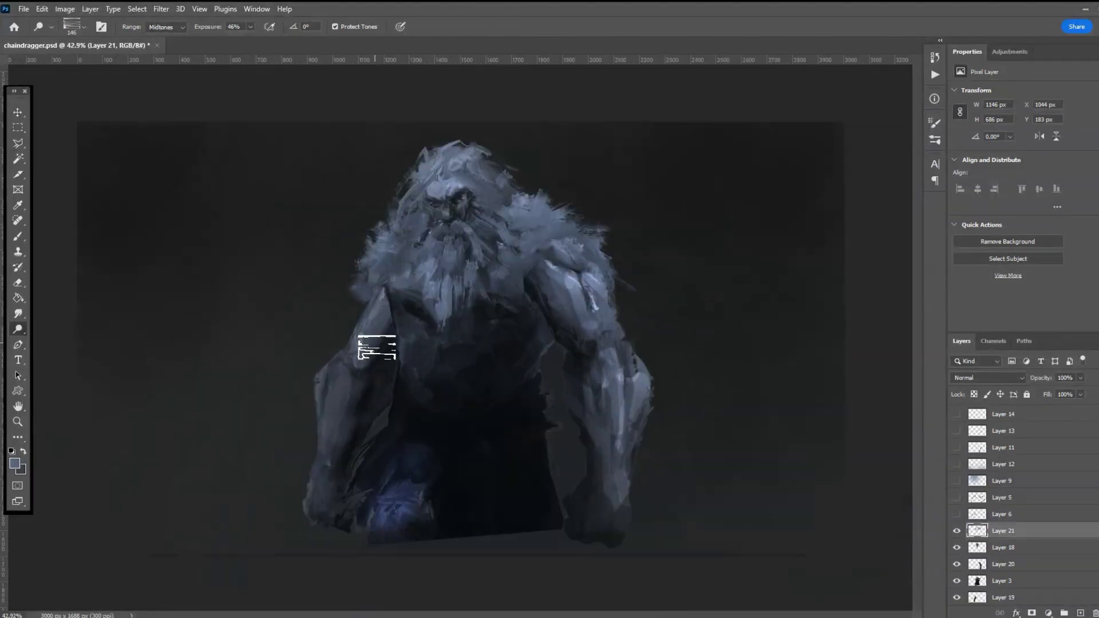
{"action": "left_click", "coordinate": [1013, 595]}
{"action": "key", "text": "v"}
{"action": "left_click_drag", "start_coordinate": [356, 338], "coordinate": [355, 345]}
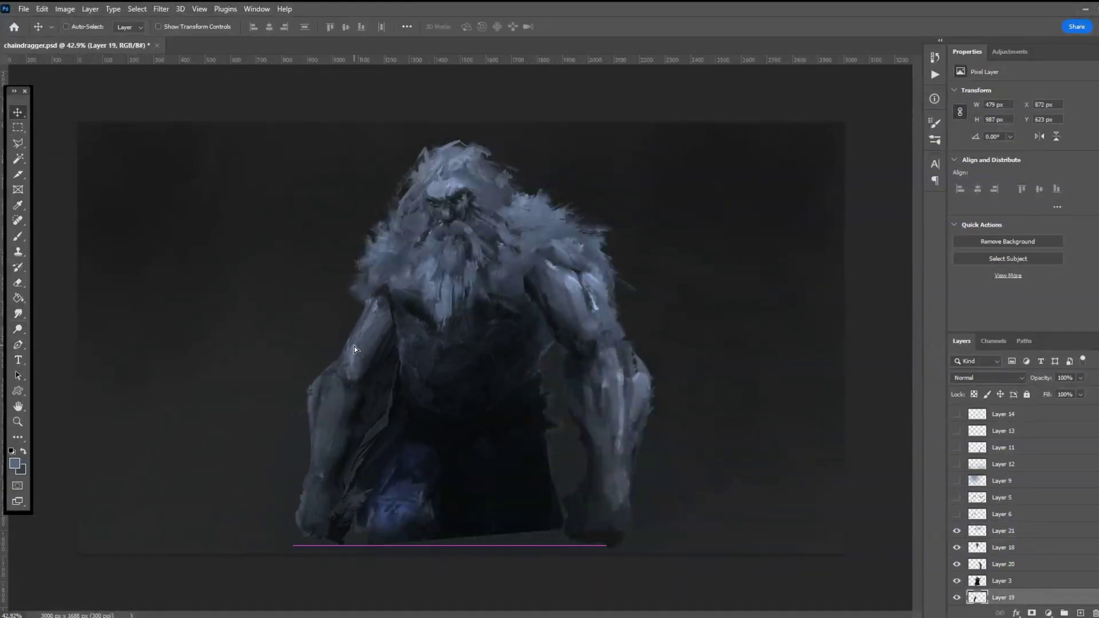
{"action": "left_click", "coordinate": [1007, 565]}
{"action": "left_click_drag", "start_coordinate": [591, 332], "coordinate": [601, 354]}
- Scale the head on Layer 18 to about 96.38% and raise it slightly
{"action": "scroll", "coordinate": [632, 351], "scroll_direction": "down", "scroll_amount": 1}
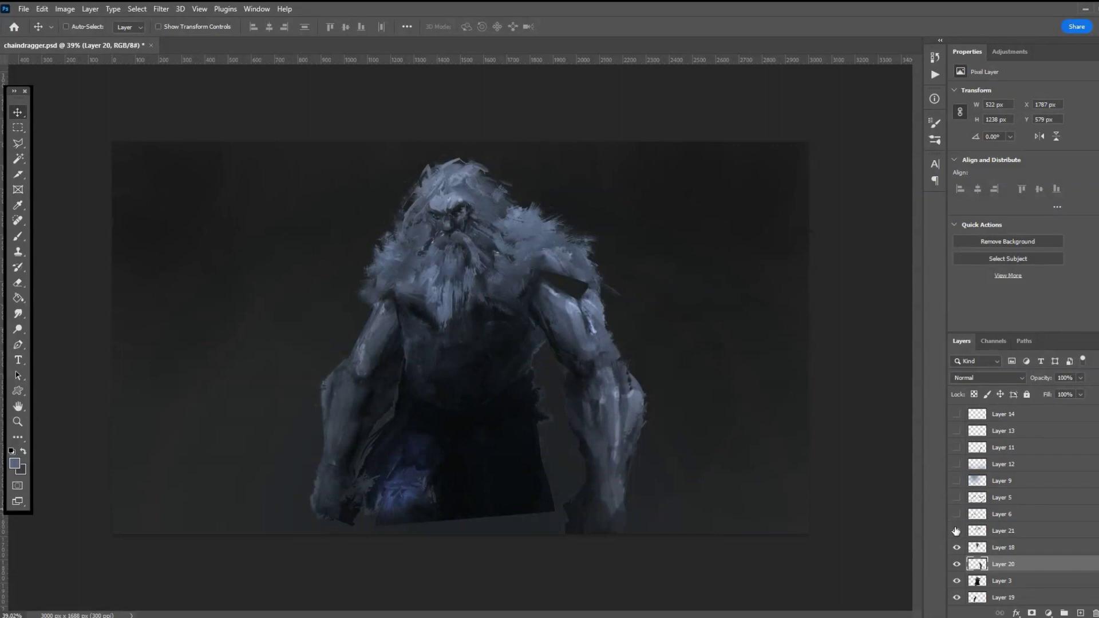
{"action": "left_click", "coordinate": [957, 547]}
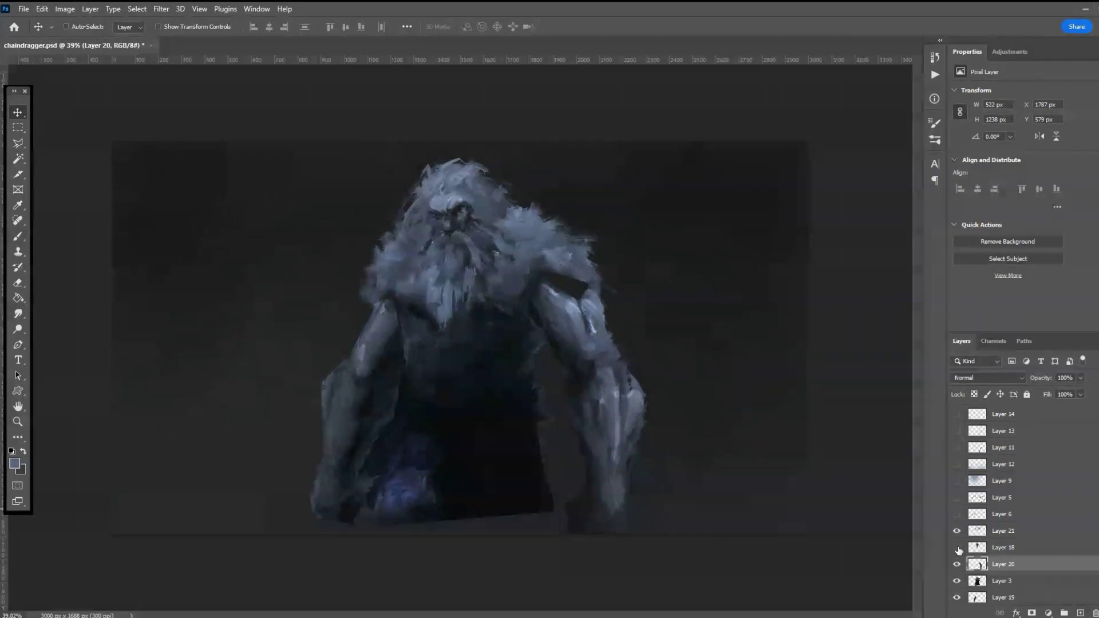
{"action": "left_click", "coordinate": [999, 548]}
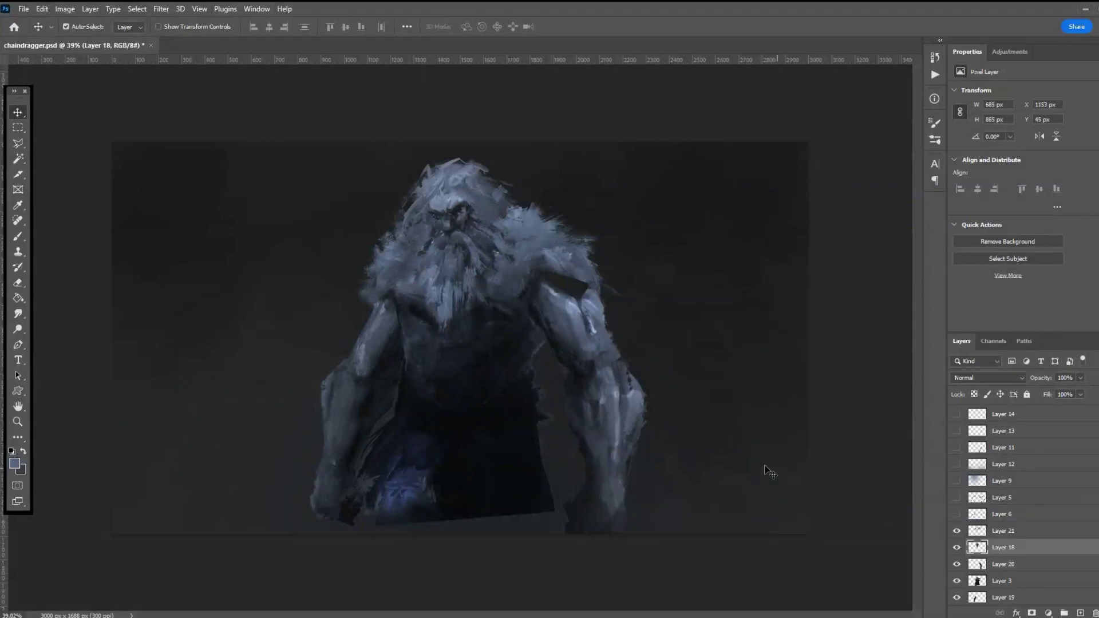
{"action": "key", "text": "ctrl+t"}
{"action": "left_click_drag", "start_coordinate": [379, 148], "coordinate": [386, 159]}
{"action": "left_click_drag", "start_coordinate": [431, 199], "coordinate": [429, 189]}
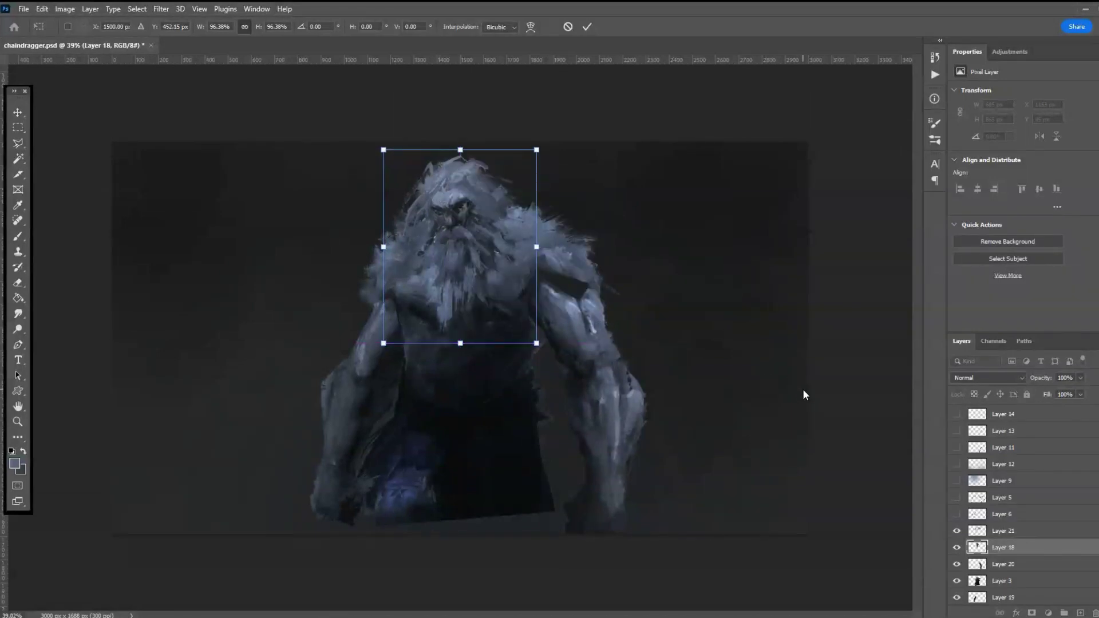
{"action": "key", "text": "Return"}
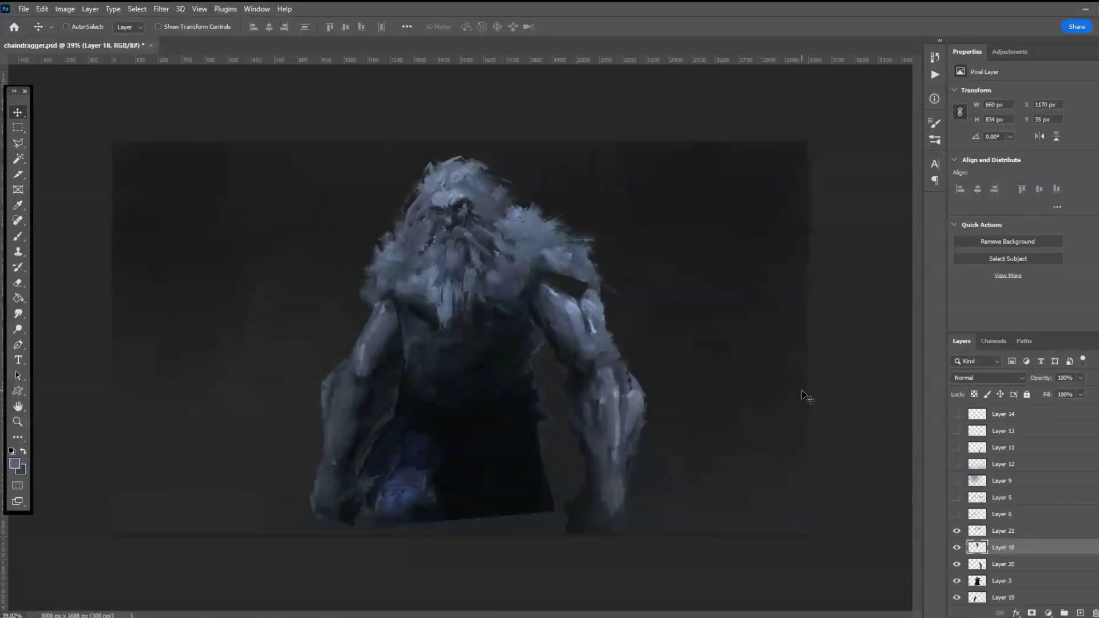
{"action": "left_click", "coordinate": [1016, 566]}
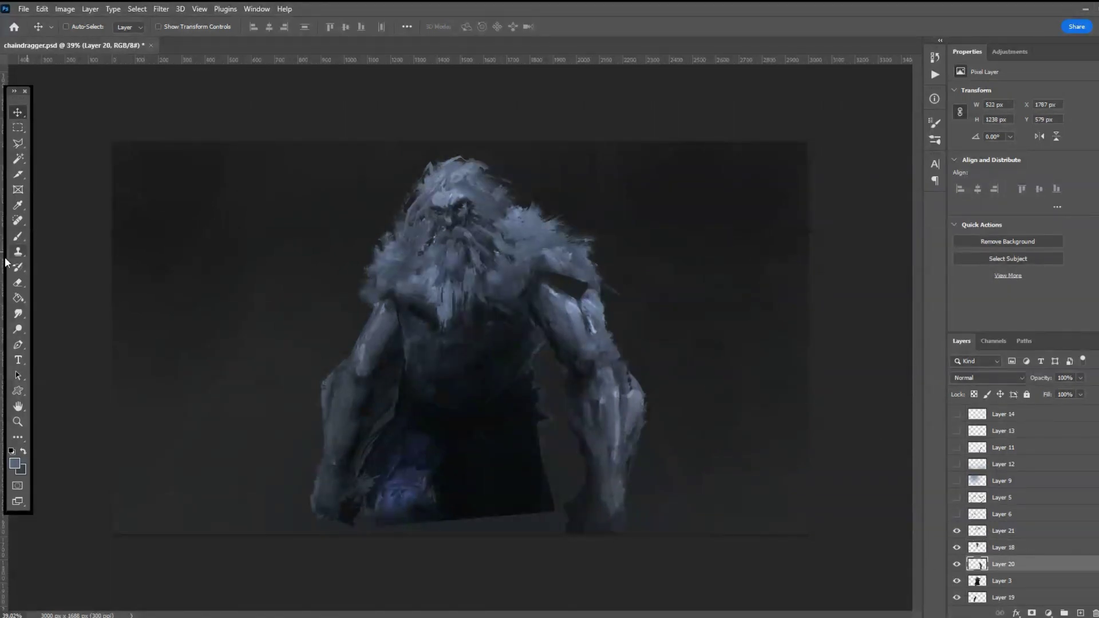
{"action": "left_click", "coordinate": [17, 314]}
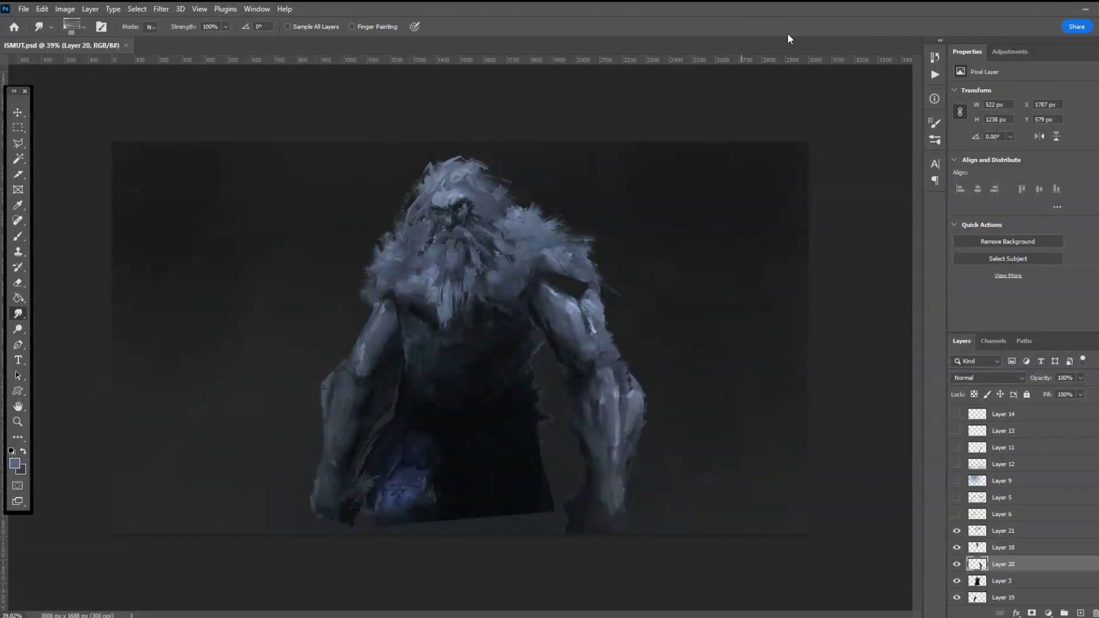
- Smudge the right shoulder gap on Layer 20 and scale Layer 19's arm to 106.84%
{"action": "mouse_move", "coordinate": [549, 297]}
{"action": "left_mouse_down"}
{"action": "mouse_move", "coordinate": [574, 294]}
{"action": "mouse_move", "coordinate": [554, 278]}
{"action": "mouse_move", "coordinate": [579, 281]}
{"action": "mouse_move", "coordinate": [542, 292]}
{"action": "mouse_move", "coordinate": [527, 266]}
{"action": "mouse_move", "coordinate": [554, 274]}
{"action": "mouse_move", "coordinate": [535, 287]}
{"action": "mouse_move", "coordinate": [527, 274]}
{"action": "mouse_move", "coordinate": [555, 296]}
{"action": "mouse_move", "coordinate": [538, 282]}
{"action": "left_mouse_up"}
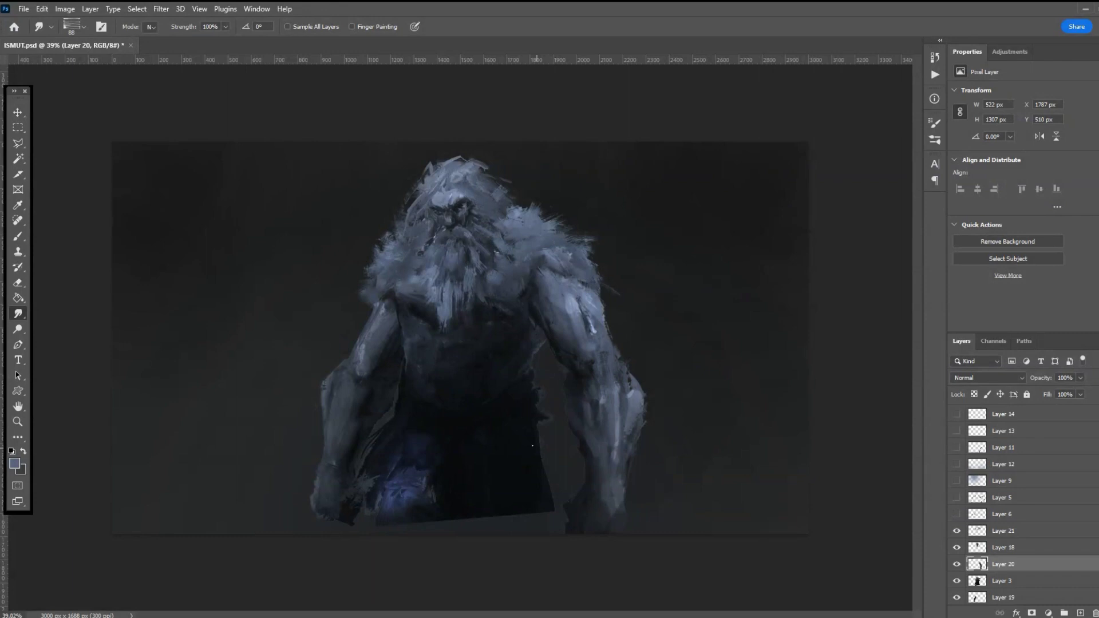
{"action": "left_click", "coordinate": [995, 597]}
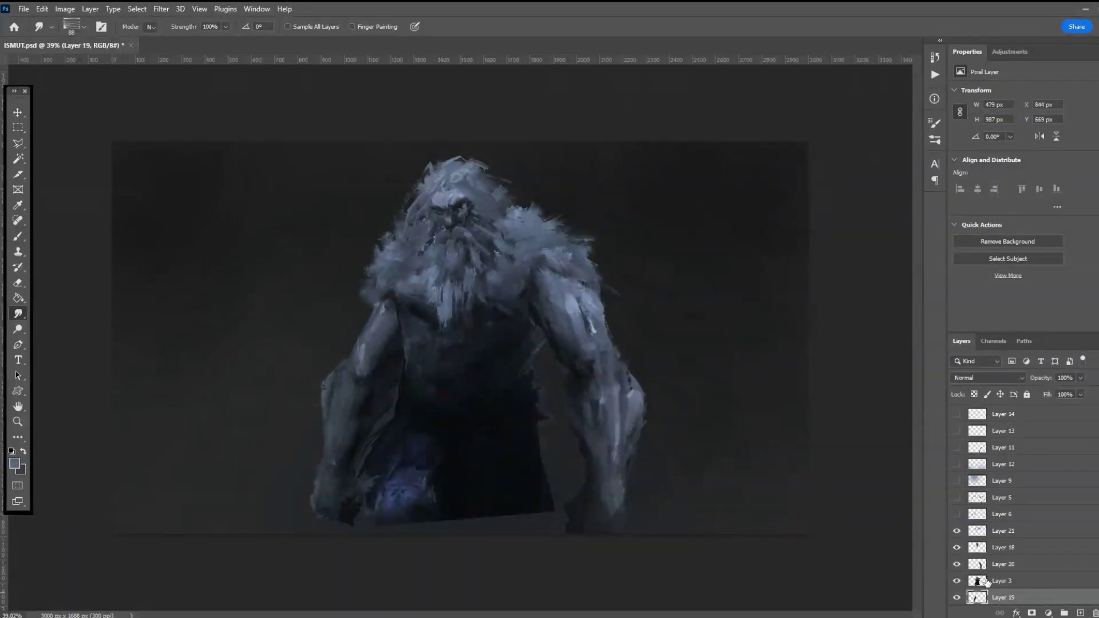
{"action": "left_click", "coordinate": [957, 598]}
{"action": "left_click", "coordinate": [957, 598]}
{"action": "key", "text": "ctrl+t"}
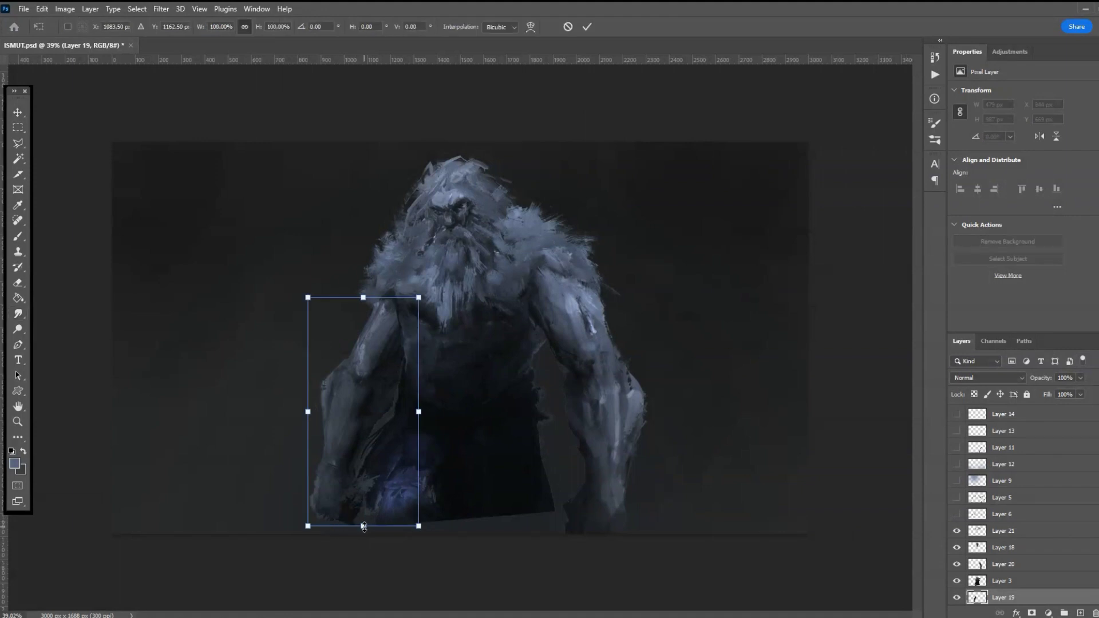
{"action": "left_click_drag", "start_coordinate": [309, 526], "coordinate": [300, 541]}
{"action": "key", "text": "Return"}
{"action": "key", "text": "r"}
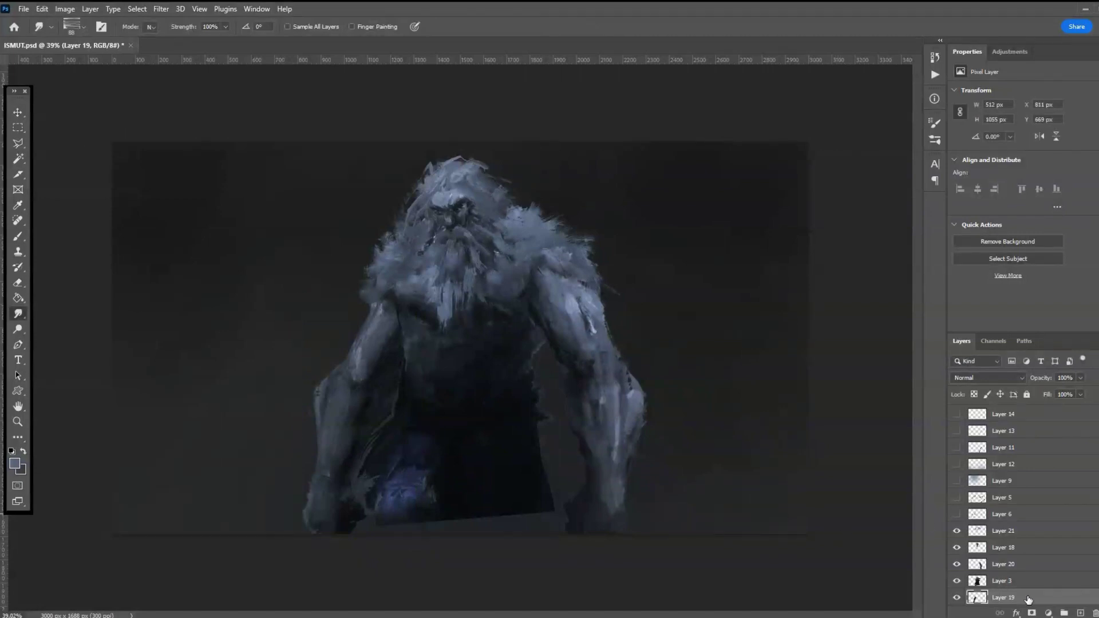
- Smudge Layer 3's dark lower body down to the canvas bottom with a 108 px brush
{"action": "left_click", "coordinate": [996, 582]}
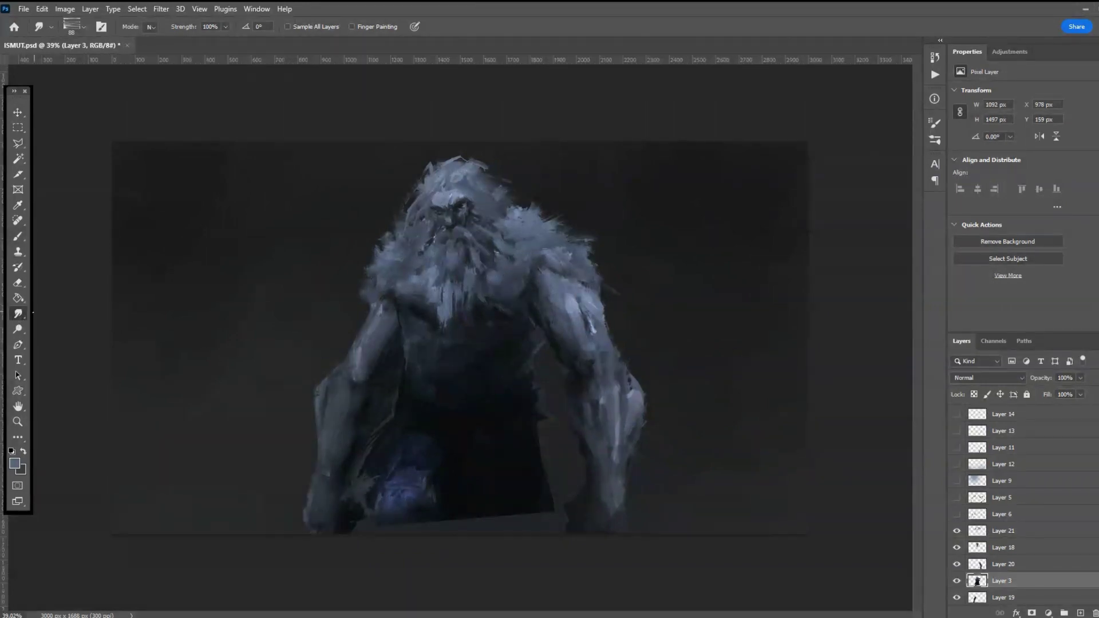
{"action": "left_click", "coordinate": [84, 27]}
{"action": "left_click_drag", "start_coordinate": [100, 64], "coordinate": [105, 73]}
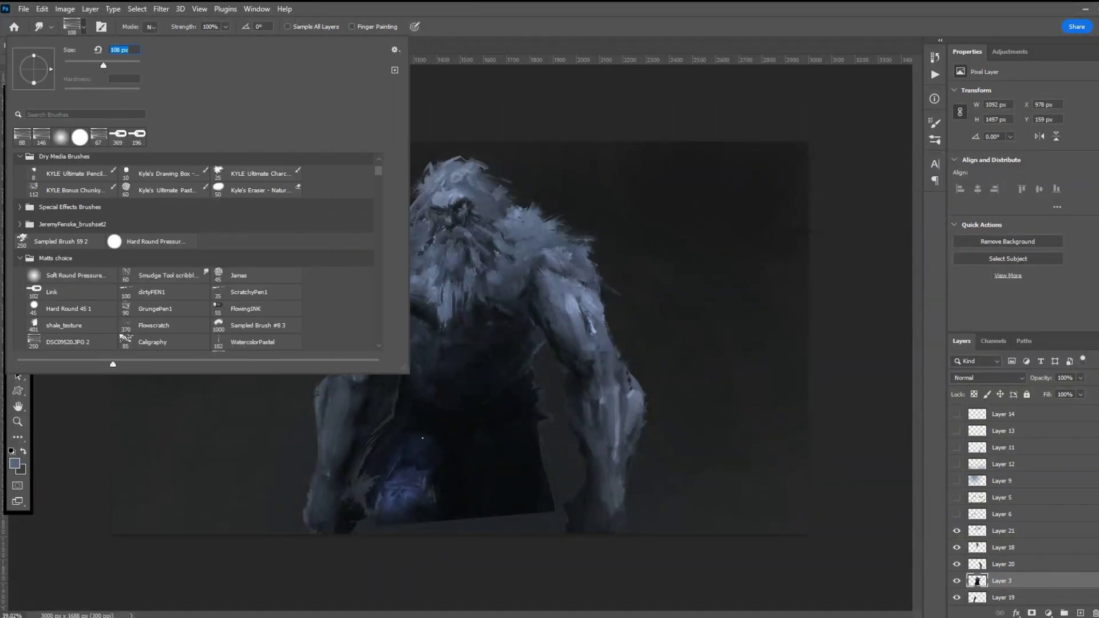
{"action": "key", "text": "Return"}
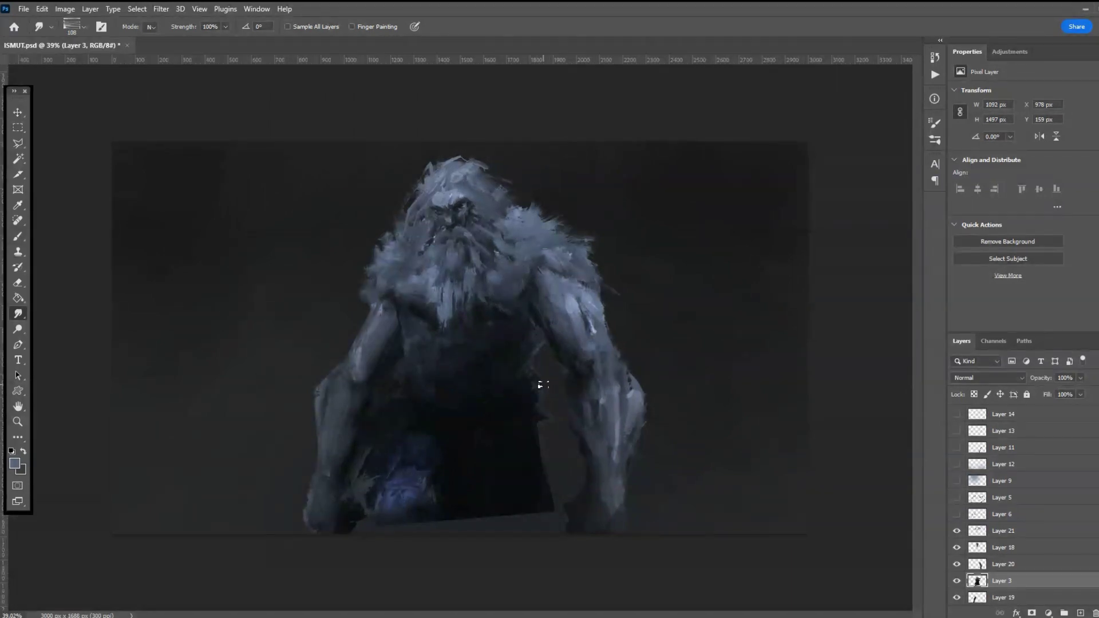
{"action": "mouse_move", "coordinate": [535, 453]}
{"action": "left_mouse_down"}
{"action": "mouse_move", "coordinate": [546, 510]}
{"action": "mouse_move", "coordinate": [457, 559]}
{"action": "mouse_move", "coordinate": [480, 520]}
{"action": "mouse_move", "coordinate": [501, 551]}
{"action": "left_mouse_up"}
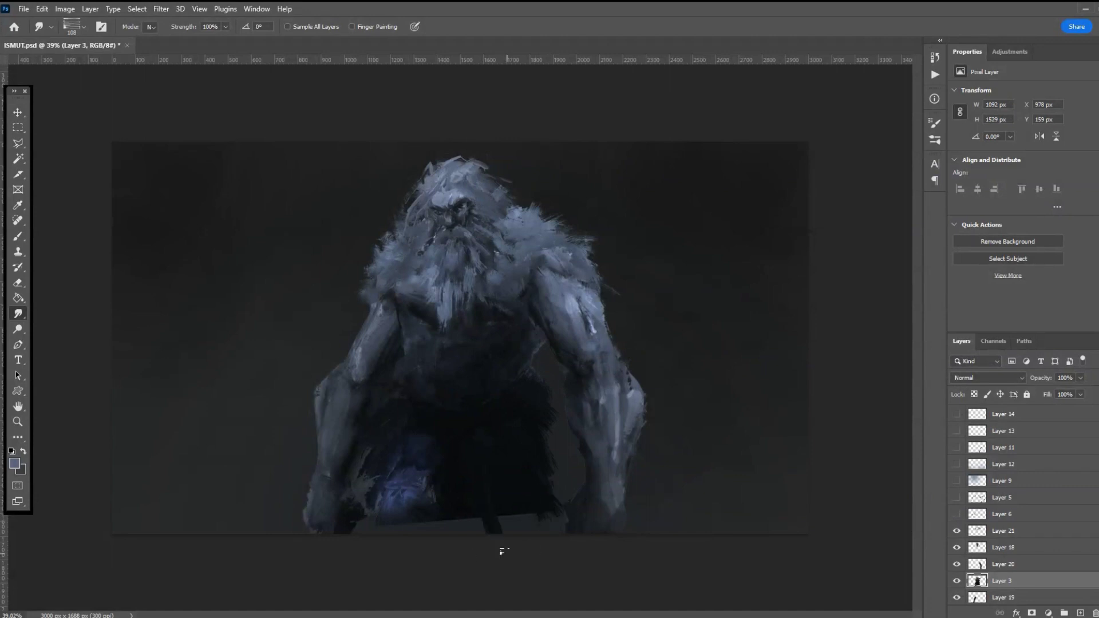
{"action": "mouse_move", "coordinate": [515, 509]}
{"action": "left_mouse_down"}
{"action": "mouse_move", "coordinate": [523, 549]}
{"action": "mouse_move", "coordinate": [543, 541]}
{"action": "left_mouse_up"}
{"action": "mouse_move", "coordinate": [475, 539]}
{"action": "left_mouse_down"}
{"action": "mouse_move", "coordinate": [439, 534]}
{"action": "mouse_move", "coordinate": [437, 495]}
{"action": "mouse_move", "coordinate": [406, 469]}
{"action": "mouse_move", "coordinate": [381, 500]}
{"action": "mouse_move", "coordinate": [390, 486]}
{"action": "mouse_move", "coordinate": [380, 522]}
{"action": "mouse_move", "coordinate": [355, 510]}
{"action": "mouse_move", "coordinate": [388, 544]}
{"action": "left_mouse_up"}
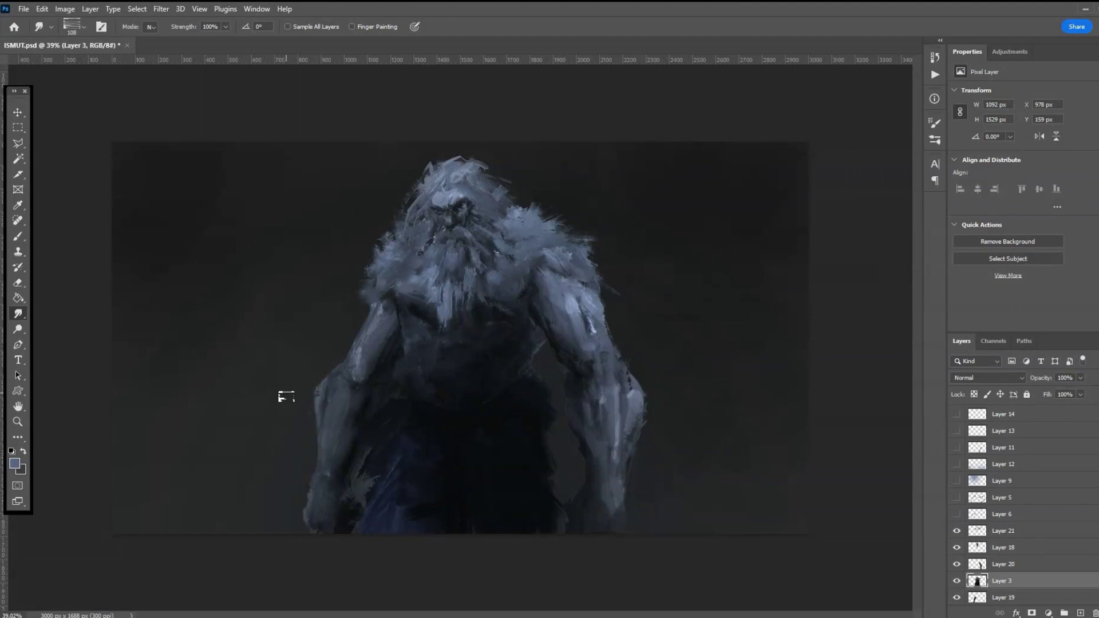
- Smudge the left forearm's edge and elbow highlight on Layer 19
{"action": "left_click", "coordinate": [1005, 598]}
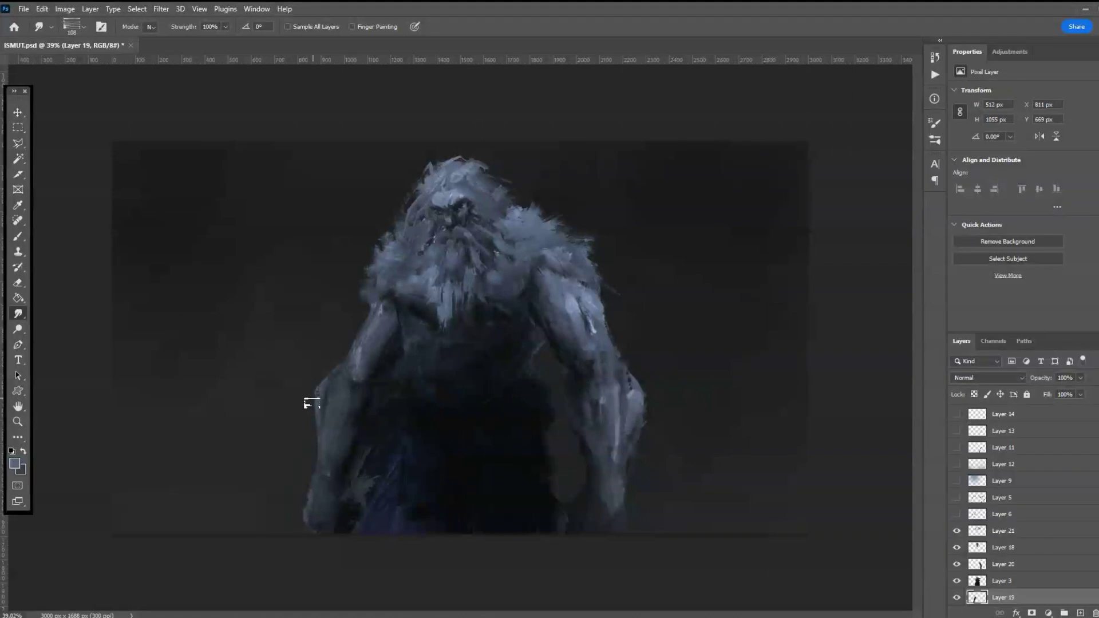
{"action": "left_click_drag", "start_coordinate": [316, 413], "coordinate": [329, 393]}
{"action": "mouse_move", "coordinate": [355, 353]}
{"action": "left_mouse_down"}
{"action": "mouse_move", "coordinate": [402, 346]}
{"action": "mouse_move", "coordinate": [381, 371]}
{"action": "left_mouse_up"}
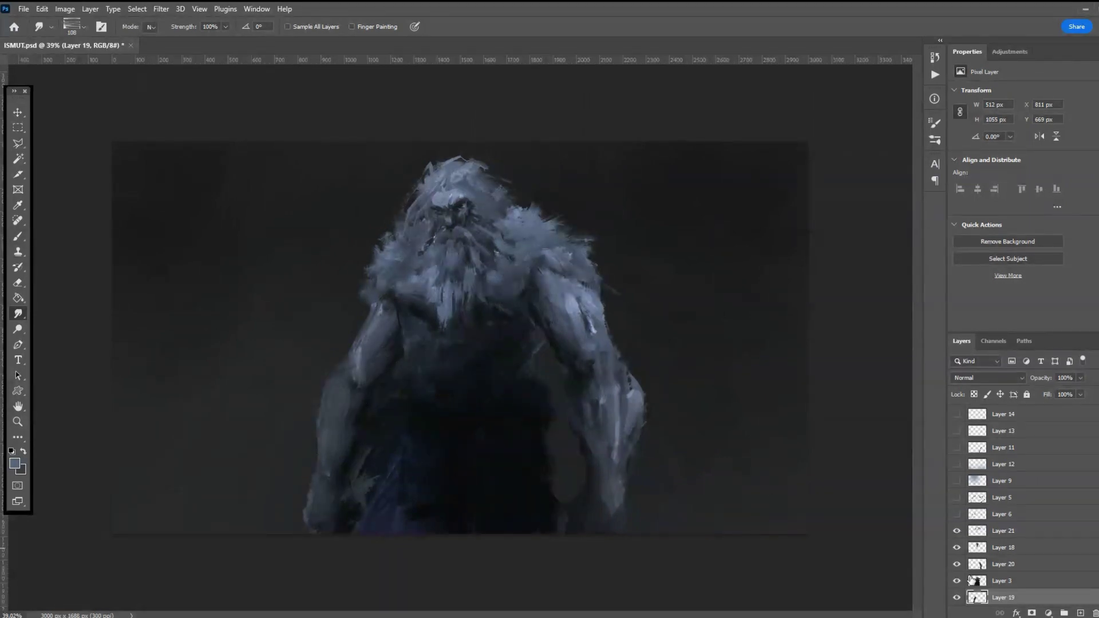
{"action": "scroll", "coordinate": [1045, 584], "scroll_direction": "down", "scroll_amount": 3}
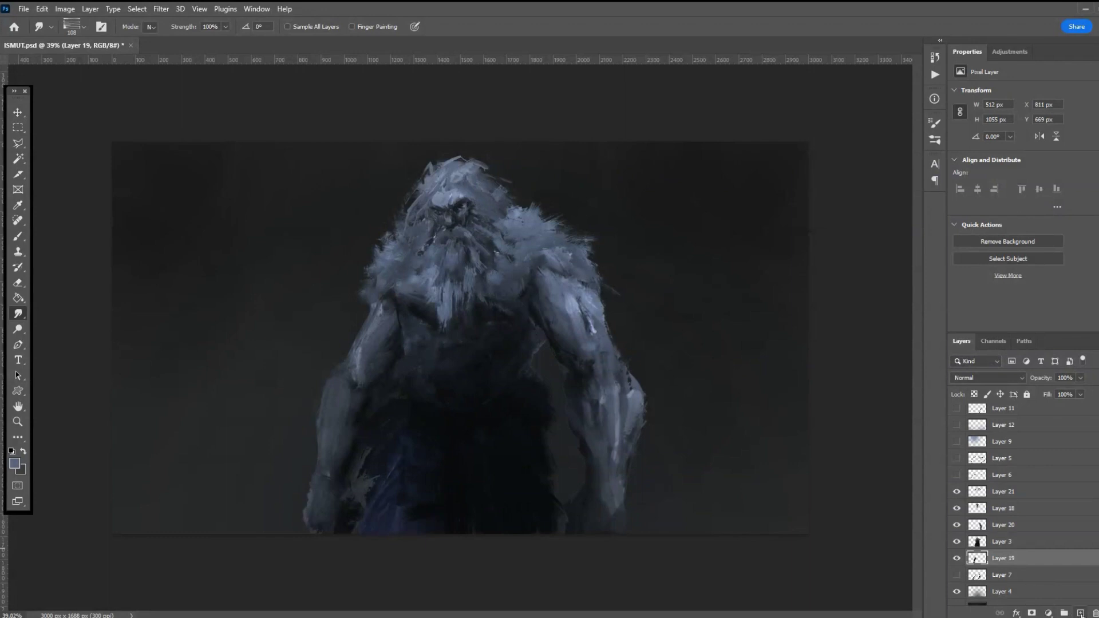
{"action": "left_click", "coordinate": [1023, 495]}
- Add a new layer above Layer 21 and paint light fur over both shoulders and down the right arm to the hand
{"action": "left_click", "coordinate": [1078, 612]}
{"action": "left_click", "coordinate": [18, 236]}
{"action": "mouse_move", "coordinate": [371, 314]}
{"action": "left_mouse_down"}
{"action": "mouse_move", "coordinate": [326, 412]}
{"action": "mouse_move", "coordinate": [320, 396]}
{"action": "mouse_move", "coordinate": [318, 424]}
{"action": "mouse_move", "coordinate": [310, 419]}
{"action": "mouse_move", "coordinate": [311, 472]}
{"action": "mouse_move", "coordinate": [328, 462]}
{"action": "mouse_move", "coordinate": [331, 472]}
{"action": "mouse_move", "coordinate": [340, 439]}
{"action": "mouse_move", "coordinate": [339, 458]}
{"action": "mouse_move", "coordinate": [312, 482]}
{"action": "left_mouse_up"}
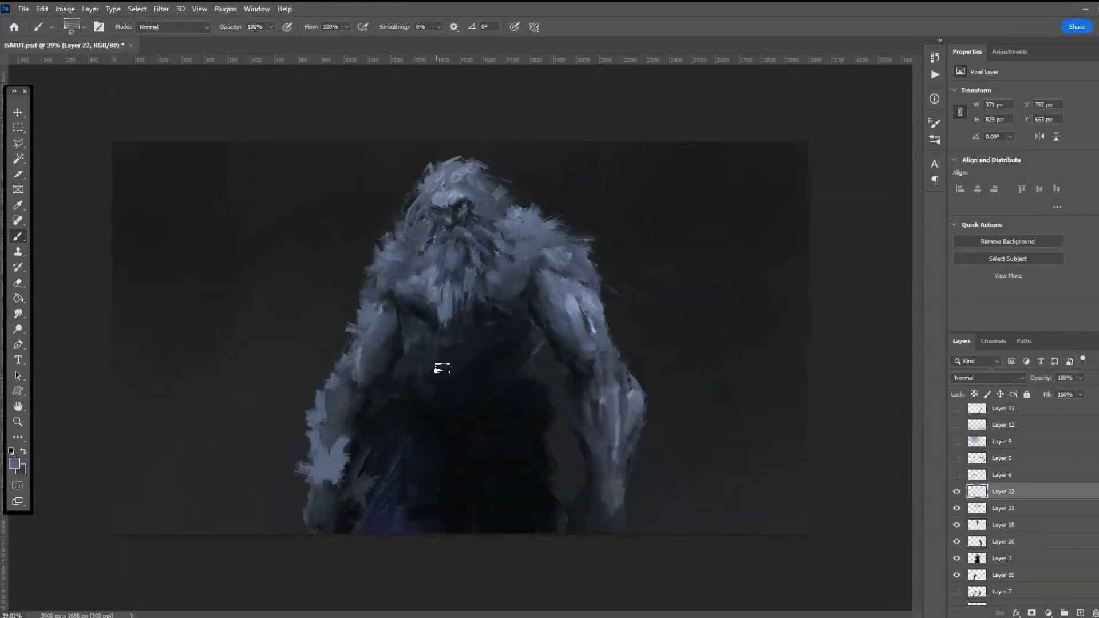
{"action": "mouse_move", "coordinate": [604, 299]}
{"action": "left_mouse_down"}
{"action": "mouse_move", "coordinate": [606, 341]}
{"action": "mouse_move", "coordinate": [599, 266]}
{"action": "left_mouse_up"}
{"action": "left_click", "coordinate": [601, 352], "text": "alt"}
{"action": "mouse_move", "coordinate": [619, 345]}
{"action": "left_mouse_down"}
{"action": "mouse_move", "coordinate": [644, 386]}
{"action": "mouse_move", "coordinate": [630, 441]}
{"action": "left_mouse_up"}
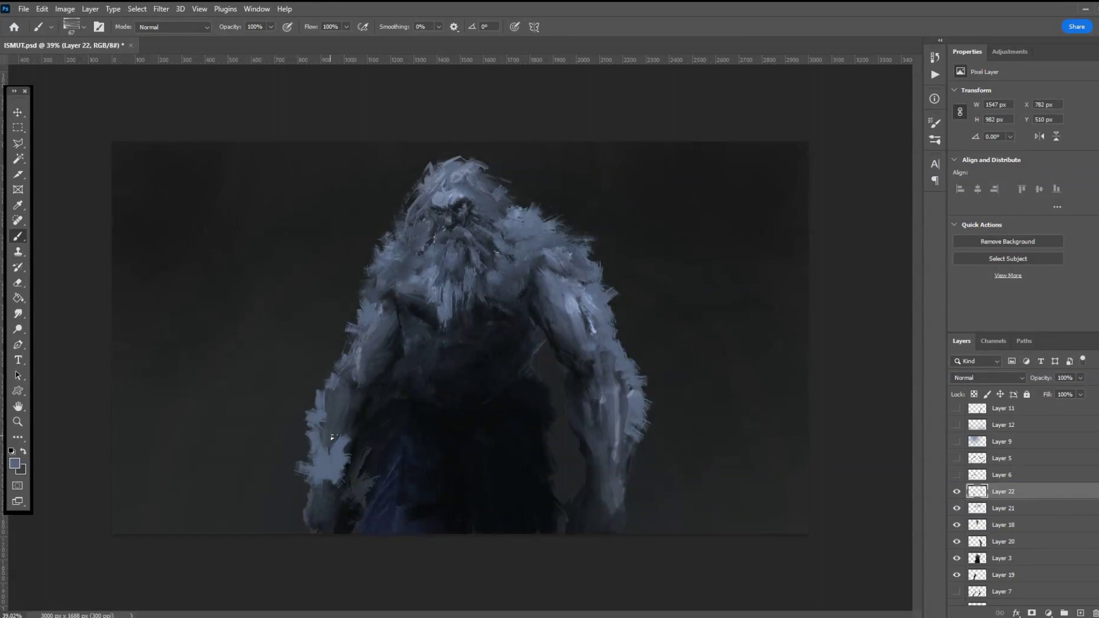
{"action": "mouse_move", "coordinate": [585, 450]}
{"action": "left_mouse_down"}
{"action": "mouse_move", "coordinate": [607, 487]}
{"action": "mouse_move", "coordinate": [621, 474]}
{"action": "mouse_move", "coordinate": [622, 488]}
{"action": "mouse_move", "coordinate": [631, 453]}
{"action": "mouse_move", "coordinate": [598, 473]}
{"action": "mouse_move", "coordinate": [602, 442]}
{"action": "mouse_move", "coordinate": [597, 462]}
{"action": "mouse_move", "coordinate": [610, 506]}
{"action": "mouse_move", "coordinate": [626, 523]}
{"action": "left_mouse_up"}
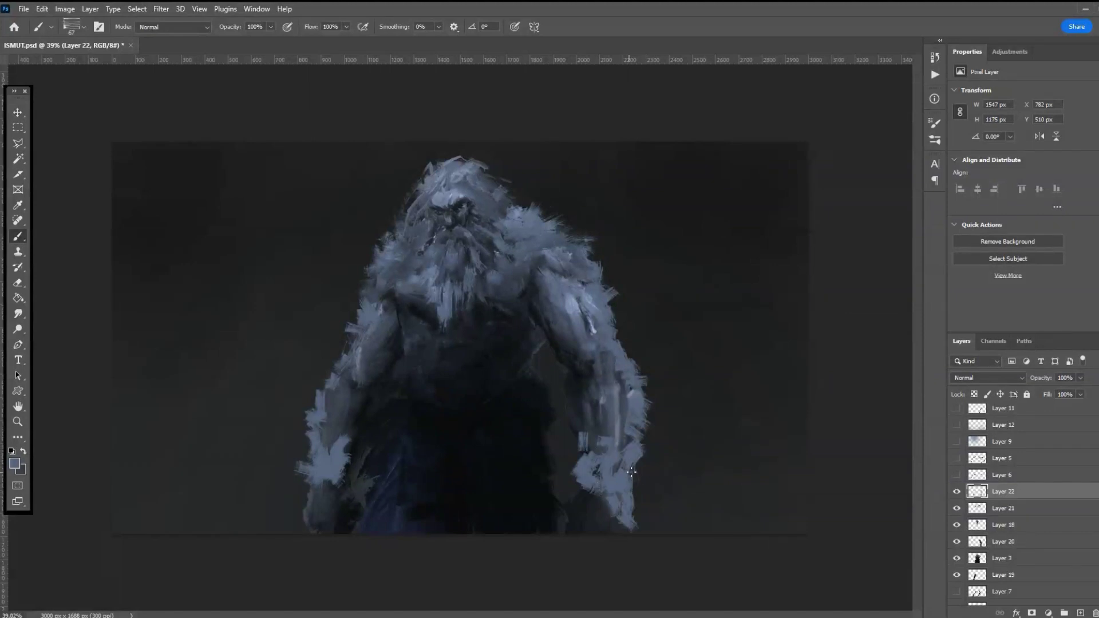
- Burn the light fur on both hands and the left wrist with a 275 px brush
{"action": "left_click", "coordinate": [18, 330]}
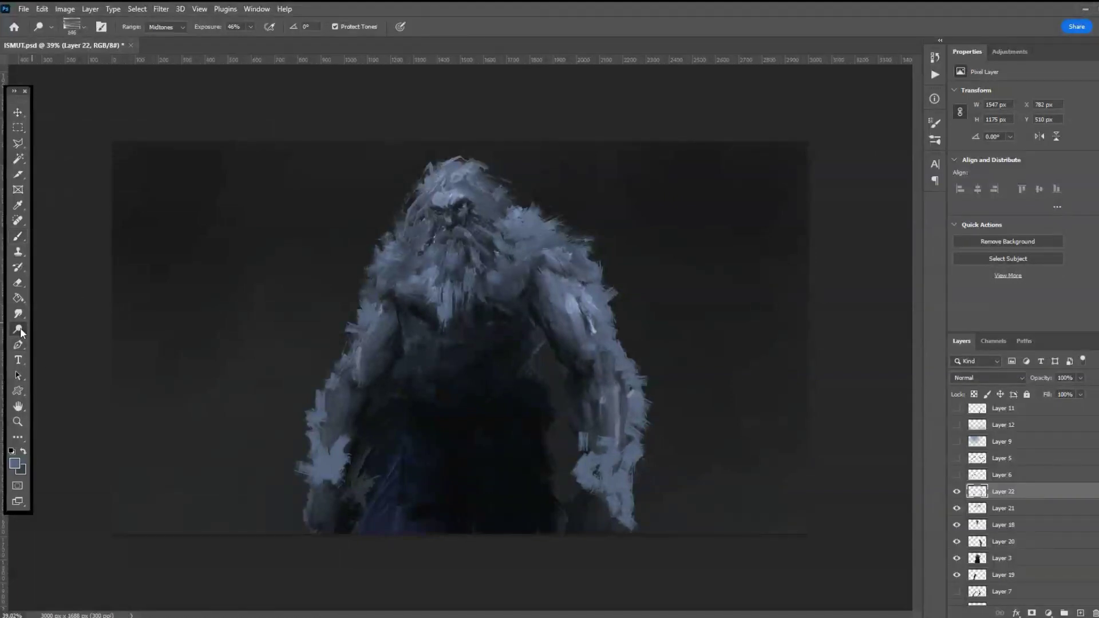
{"action": "right_click", "coordinate": [20, 330]}
{"action": "left_click", "coordinate": [55, 339]}
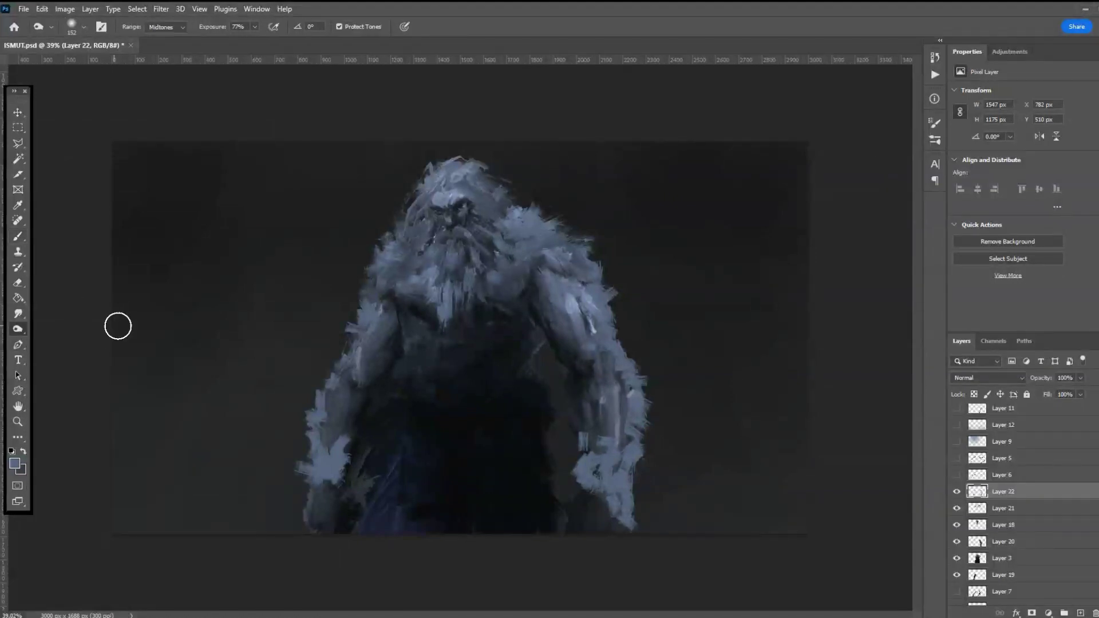
{"action": "left_click", "coordinate": [84, 27]}
{"action": "left_click_drag", "start_coordinate": [110, 62], "coordinate": [123, 63]}
{"action": "mouse_move", "coordinate": [610, 476]}
{"action": "left_mouse_down"}
{"action": "mouse_move", "coordinate": [617, 502]}
{"action": "mouse_move", "coordinate": [651, 504]}
{"action": "mouse_move", "coordinate": [606, 459]}
{"action": "mouse_move", "coordinate": [627, 447]}
{"action": "mouse_move", "coordinate": [631, 409]}
{"action": "mouse_move", "coordinate": [589, 307]}
{"action": "left_mouse_up"}
{"action": "mouse_move", "coordinate": [297, 491]}
{"action": "left_mouse_down"}
{"action": "mouse_move", "coordinate": [332, 477]}
{"action": "mouse_move", "coordinate": [326, 465]}
{"action": "mouse_move", "coordinate": [349, 433]}
{"action": "mouse_move", "coordinate": [330, 501]}
{"action": "left_mouse_up"}
{"action": "left_click_drag", "start_coordinate": [332, 392], "coordinate": [361, 373]}
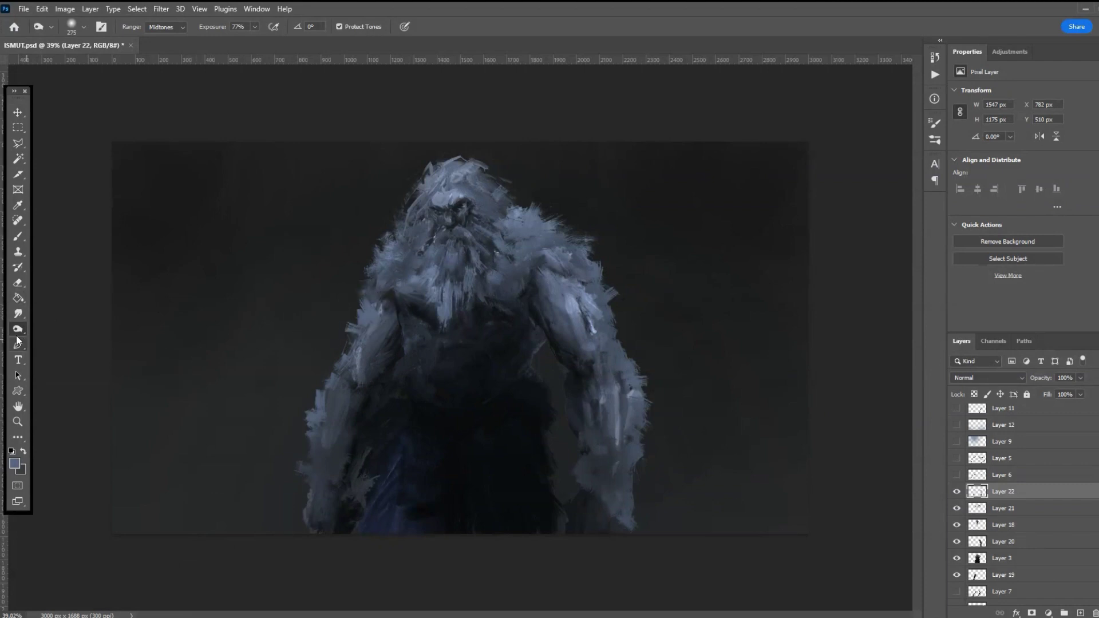
{"action": "left_click", "coordinate": [18, 313]}
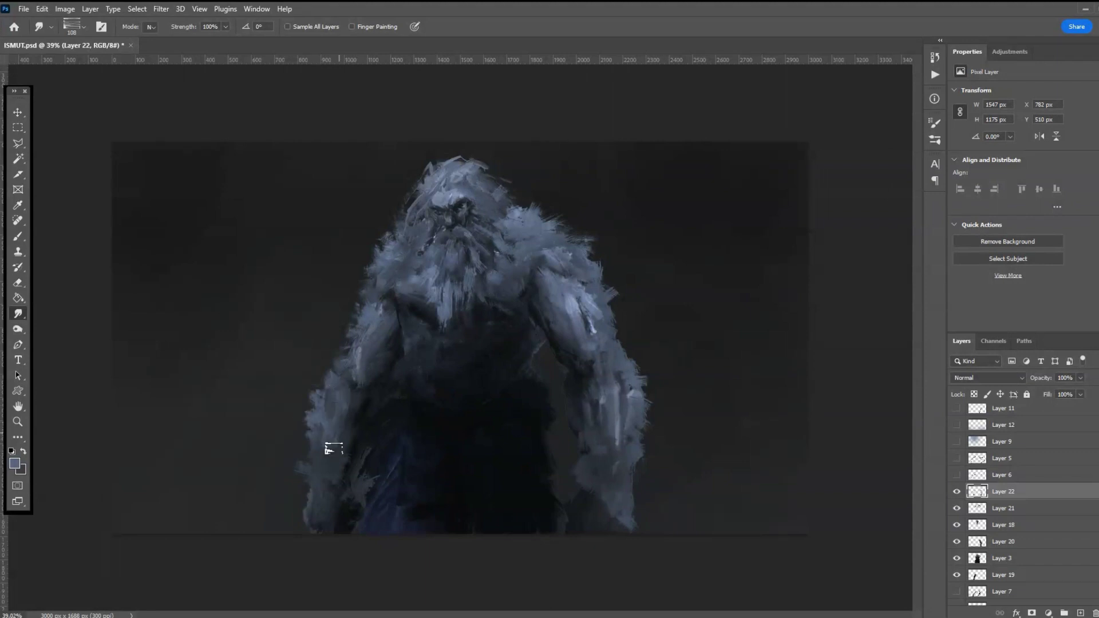
- Smudge the fur along both arms and the right shoulder outward into wispy edges
{"action": "mouse_move", "coordinate": [339, 403]}
{"action": "left_mouse_down"}
{"action": "mouse_move", "coordinate": [286, 485]}
{"action": "mouse_move", "coordinate": [338, 444]}
{"action": "mouse_move", "coordinate": [323, 486]}
{"action": "mouse_move", "coordinate": [317, 447]}
{"action": "mouse_move", "coordinate": [309, 478]}
{"action": "mouse_move", "coordinate": [300, 466]}
{"action": "mouse_move", "coordinate": [297, 476]}
{"action": "mouse_move", "coordinate": [308, 460]}
{"action": "mouse_move", "coordinate": [293, 468]}
{"action": "mouse_move", "coordinate": [282, 454]}
{"action": "mouse_move", "coordinate": [324, 504]}
{"action": "left_mouse_up"}
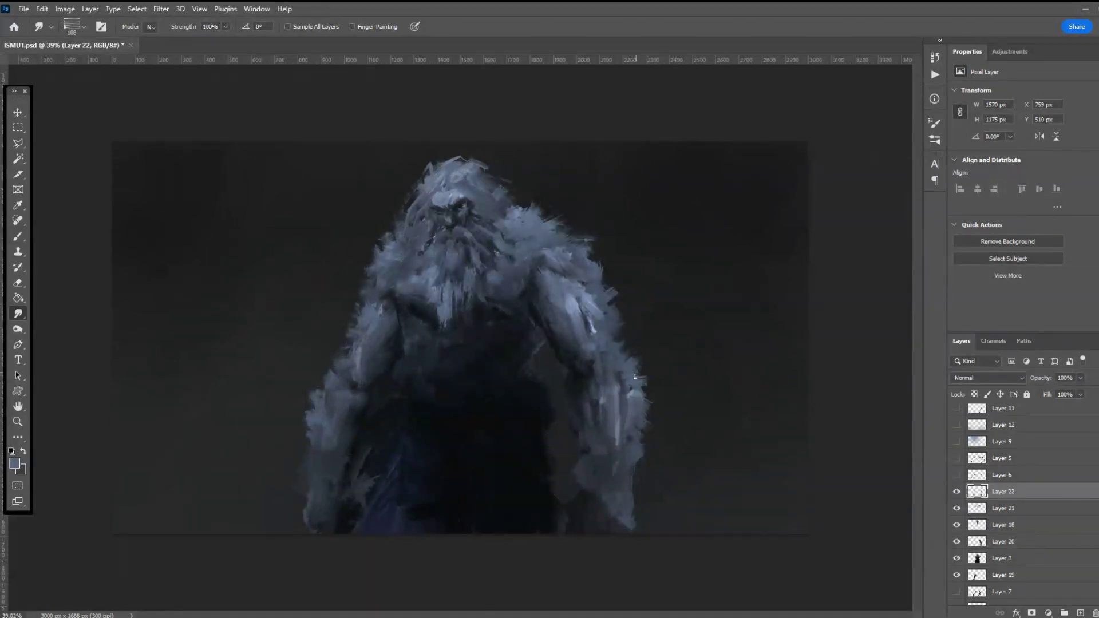
{"action": "left_click_drag", "start_coordinate": [643, 407], "coordinate": [635, 432]}
{"action": "mouse_move", "coordinate": [611, 283]}
{"action": "left_mouse_down"}
{"action": "mouse_move", "coordinate": [598, 253]}
{"action": "mouse_move", "coordinate": [608, 235]}
{"action": "left_mouse_up"}
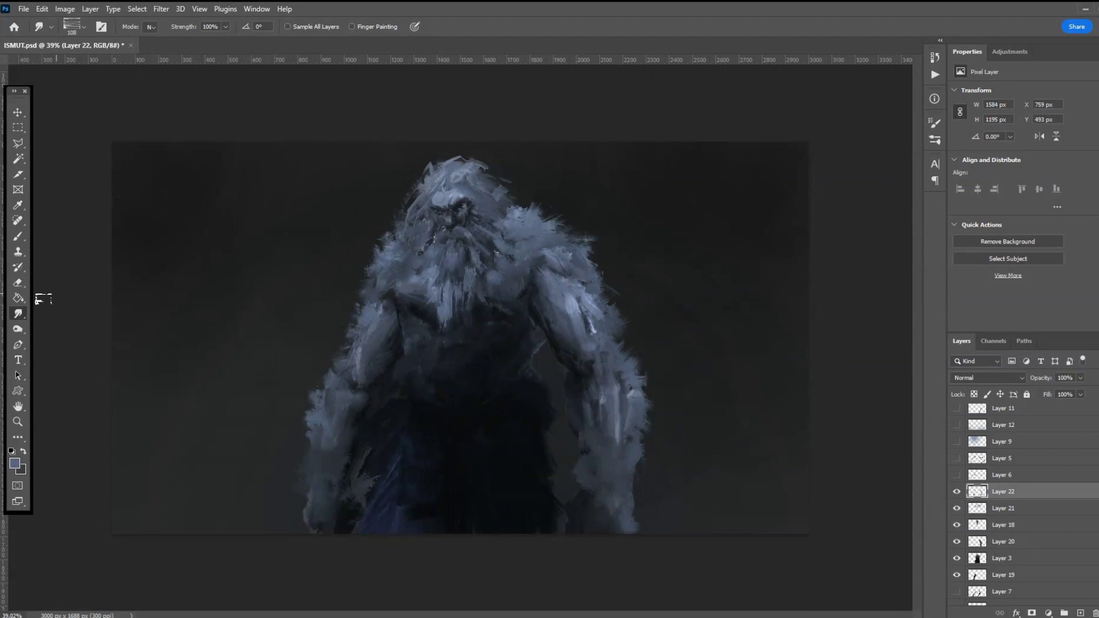
- Reselect the Burn tool and add a new empty Layer 23 above Layer 22
{"action": "left_click", "coordinate": [19, 329]}
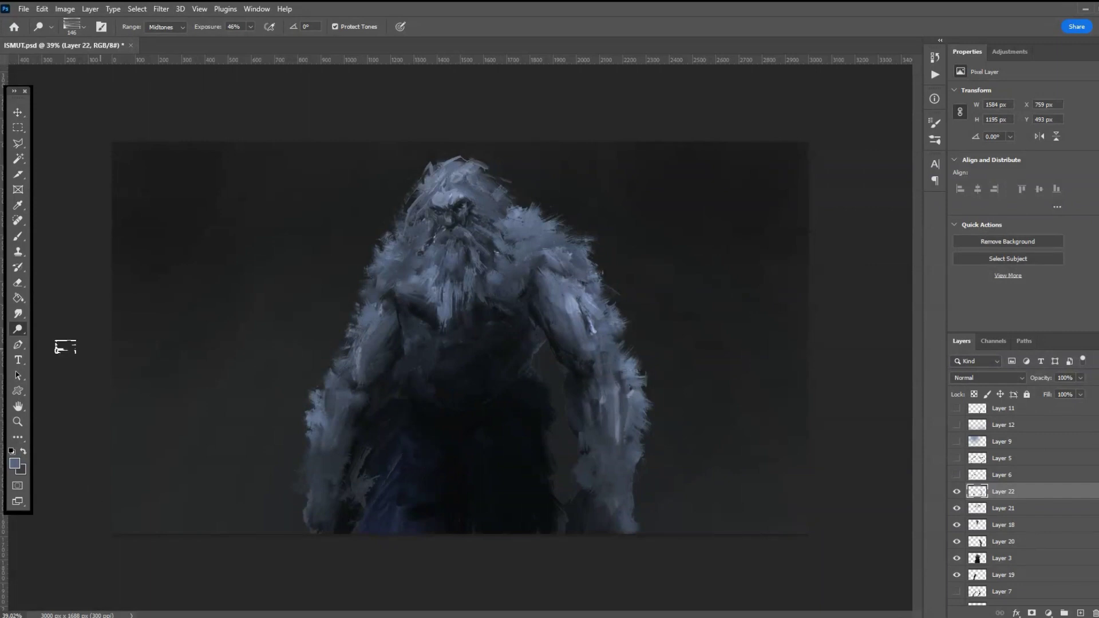
{"action": "right_click", "coordinate": [12, 334]}
{"action": "left_click", "coordinate": [66, 363]}
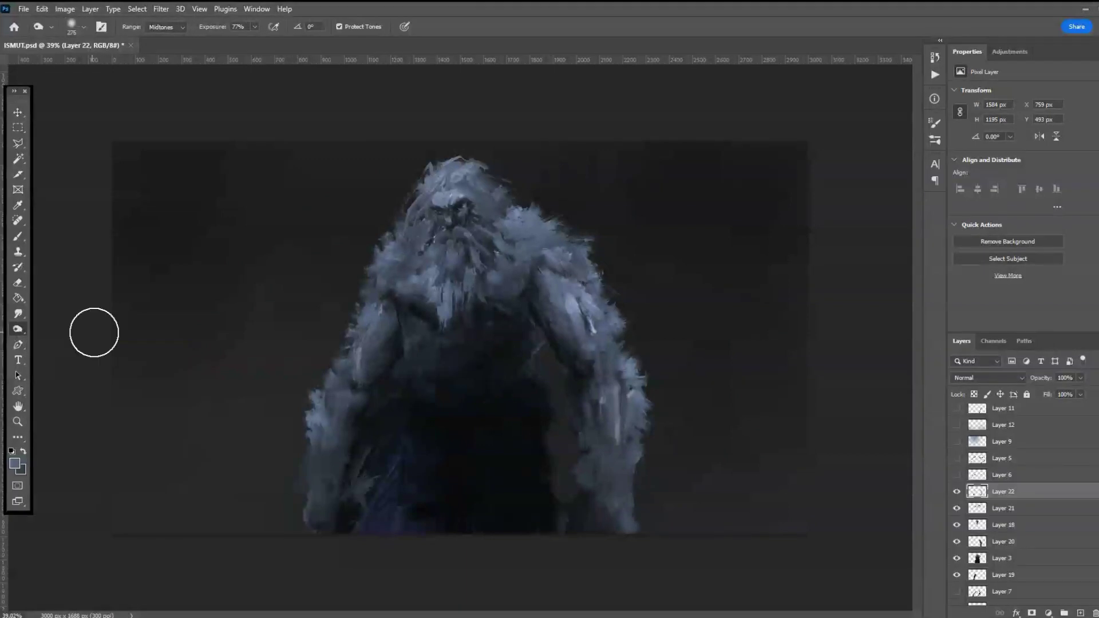
{"action": "left_click", "coordinate": [72, 25]}
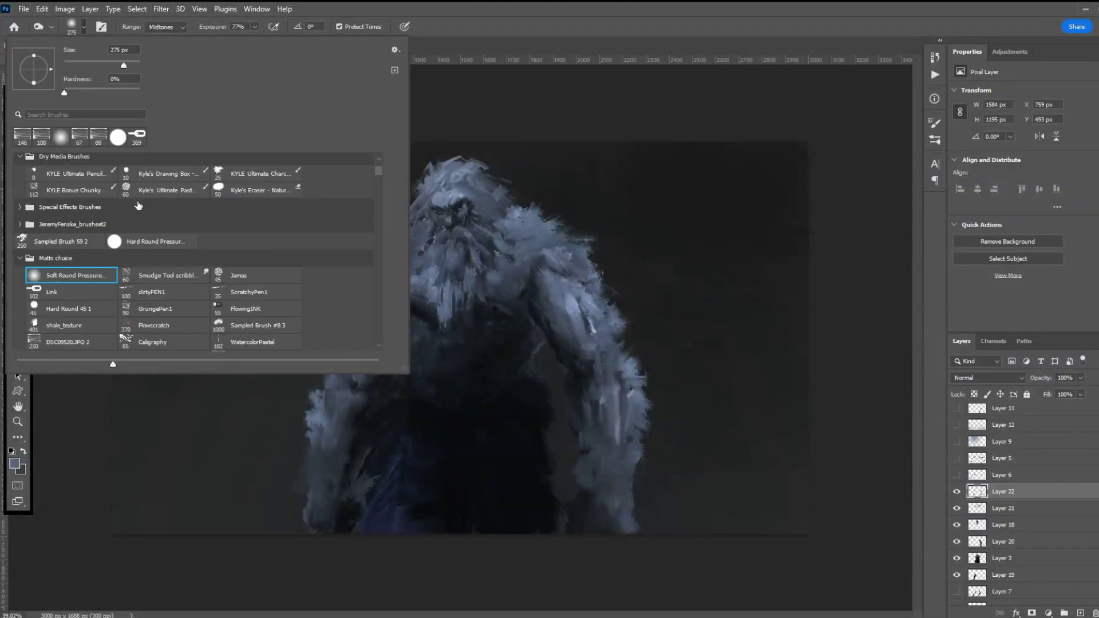
{"action": "left_click", "coordinate": [574, 47]}
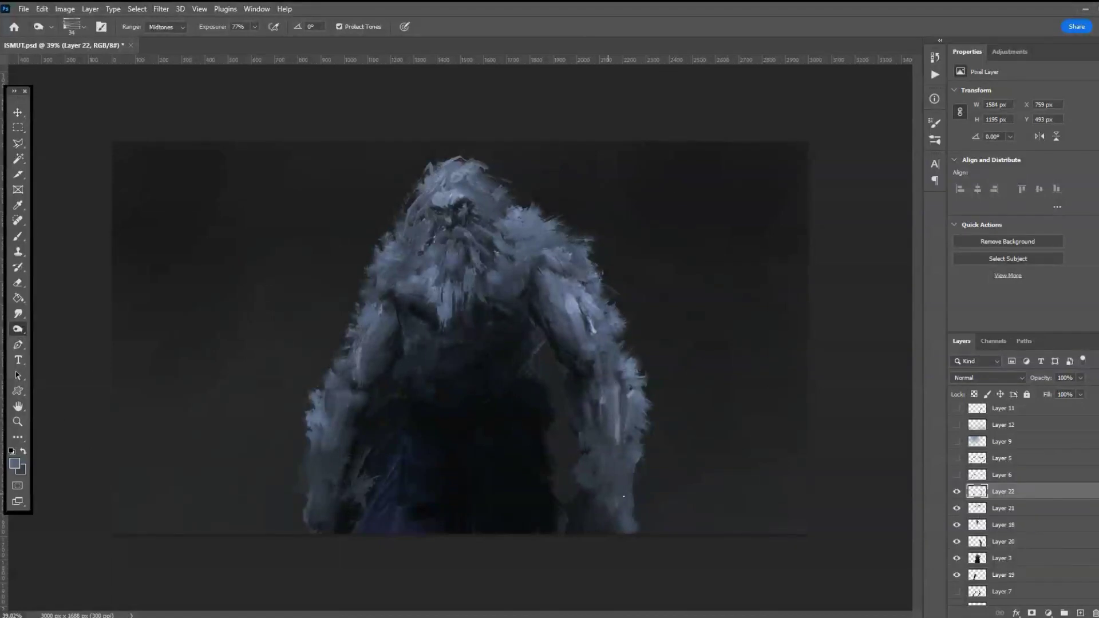
{"action": "left_click", "coordinate": [1080, 613]}
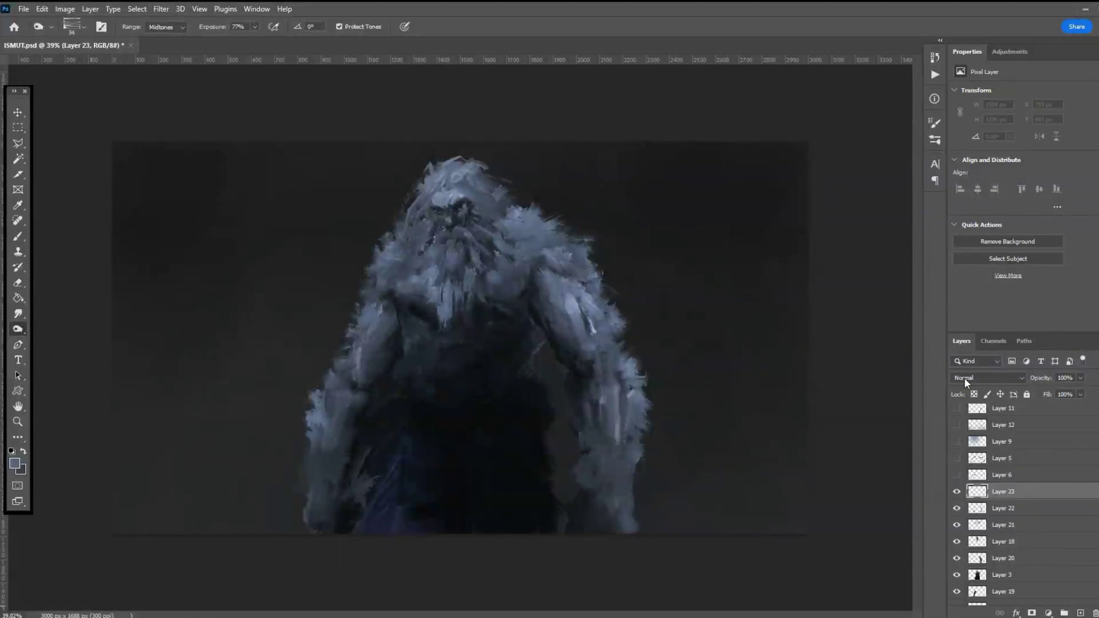
- Set Layer 23 to Multiply and brush dark fur strokes across the chest, left shoulder and head
{"action": "left_click", "coordinate": [987, 378]}
{"action": "left_click", "coordinate": [18, 235]}
{"action": "mouse_move", "coordinate": [490, 312]}
{"action": "left_mouse_down"}
{"action": "mouse_move", "coordinate": [518, 280]}
{"action": "mouse_move", "coordinate": [562, 269]}
{"action": "mouse_move", "coordinate": [557, 258]}
{"action": "mouse_move", "coordinate": [596, 296]}
{"action": "mouse_move", "coordinate": [571, 311]}
{"action": "left_mouse_up"}
{"action": "mouse_move", "coordinate": [410, 307]}
{"action": "left_mouse_down"}
{"action": "mouse_move", "coordinate": [368, 282]}
{"action": "mouse_move", "coordinate": [367, 328]}
{"action": "left_mouse_up"}
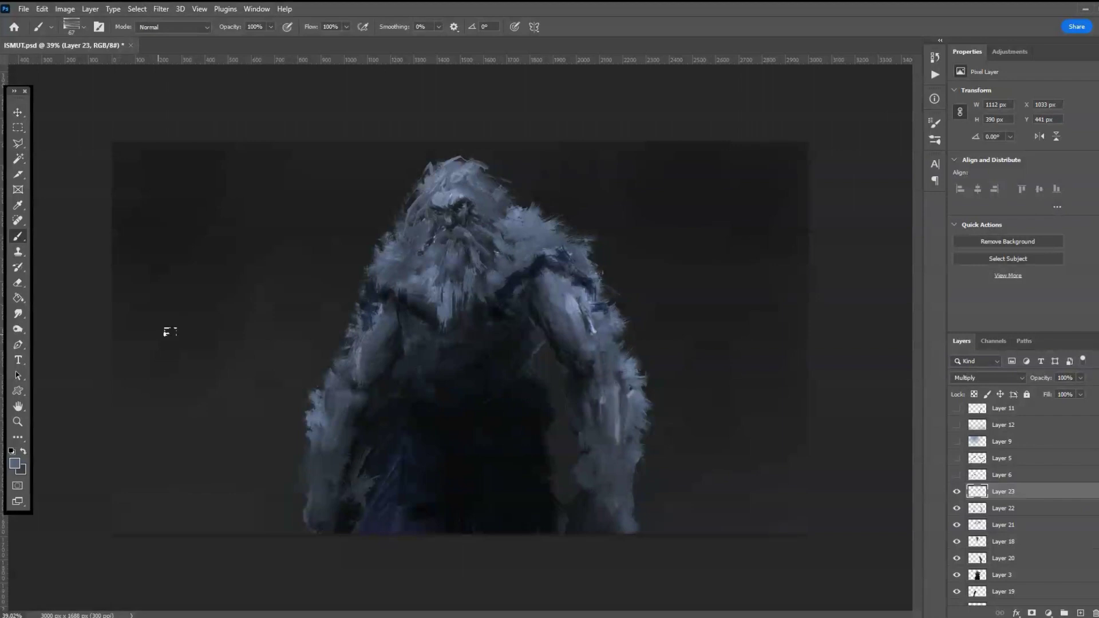
{"action": "left_click_drag", "start_coordinate": [491, 225], "coordinate": [503, 210]}
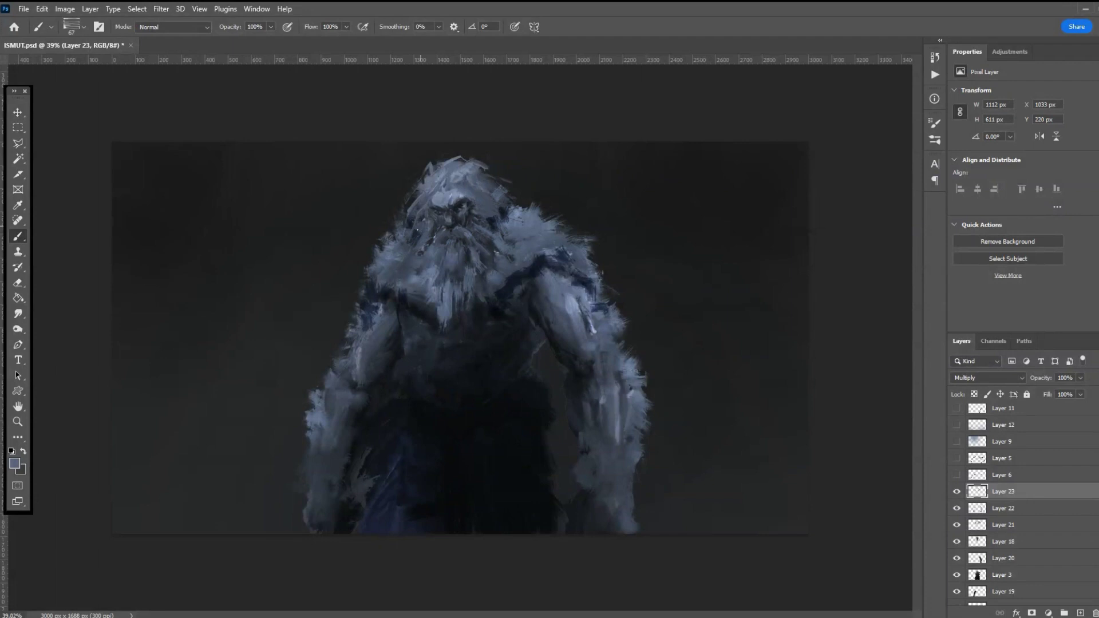
{"action": "left_click", "coordinate": [19, 314]}
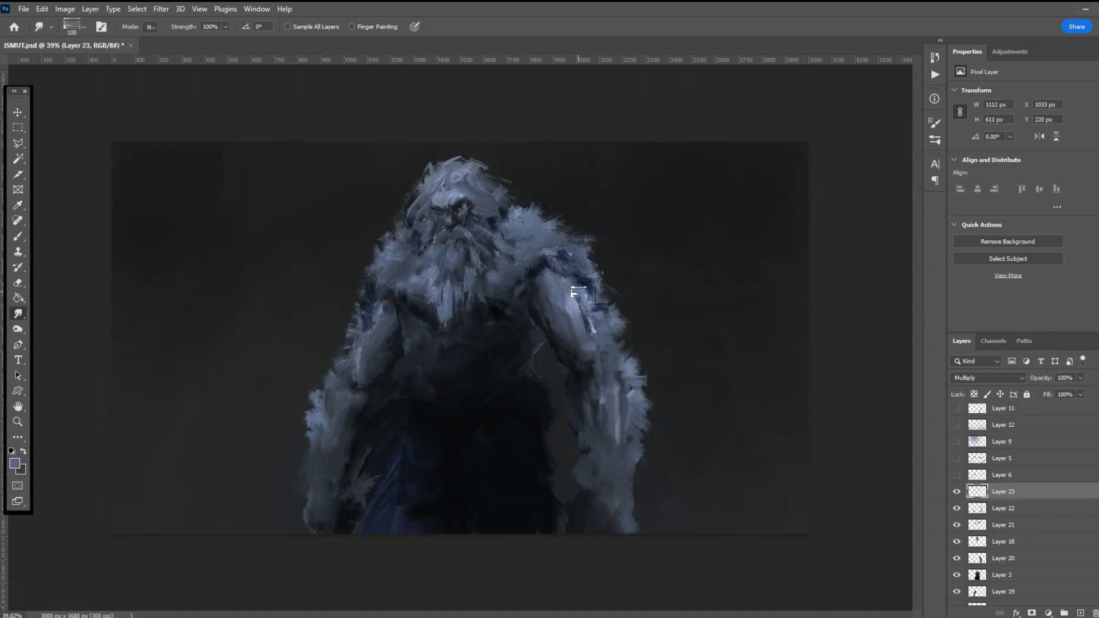
- Smudge the dark strokes near the head and along the figure's left edge into the fur
{"action": "mouse_move", "coordinate": [505, 224]}
{"action": "left_mouse_down"}
{"action": "mouse_move", "coordinate": [471, 204]}
{"action": "mouse_move", "coordinate": [491, 227]}
{"action": "left_mouse_up"}
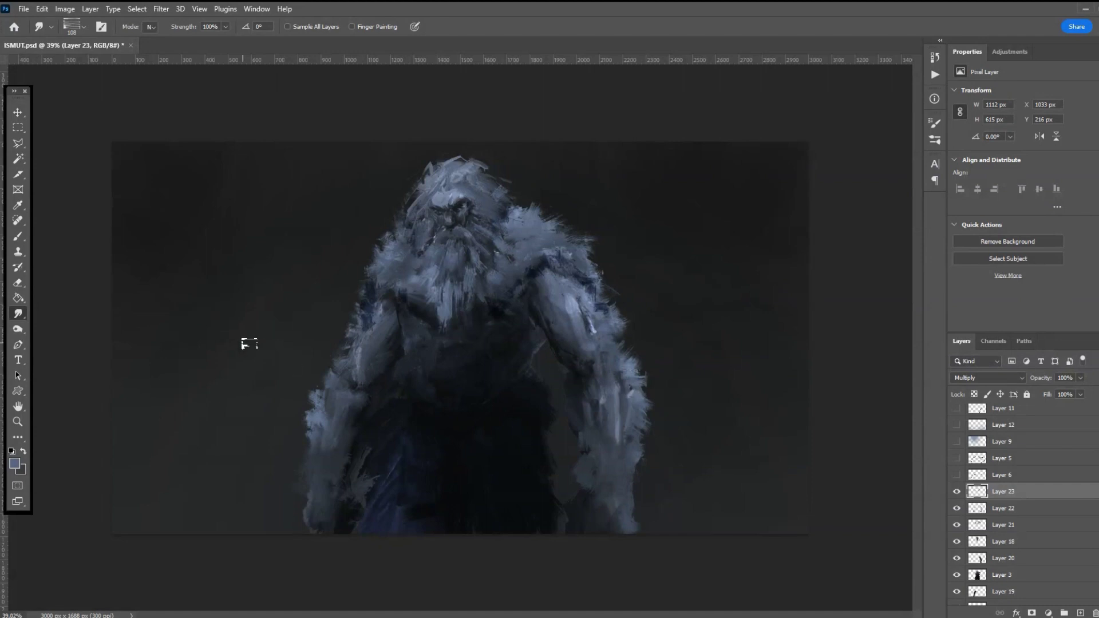
{"action": "mouse_move", "coordinate": [373, 317]}
{"action": "left_mouse_down"}
{"action": "mouse_move", "coordinate": [352, 325]}
{"action": "mouse_move", "coordinate": [393, 314]}
{"action": "left_mouse_up"}
- Make Layer 3 active, switch to the Dodge tool, and scroll down the Layers panel
{"action": "left_click", "coordinate": [1002, 575]}
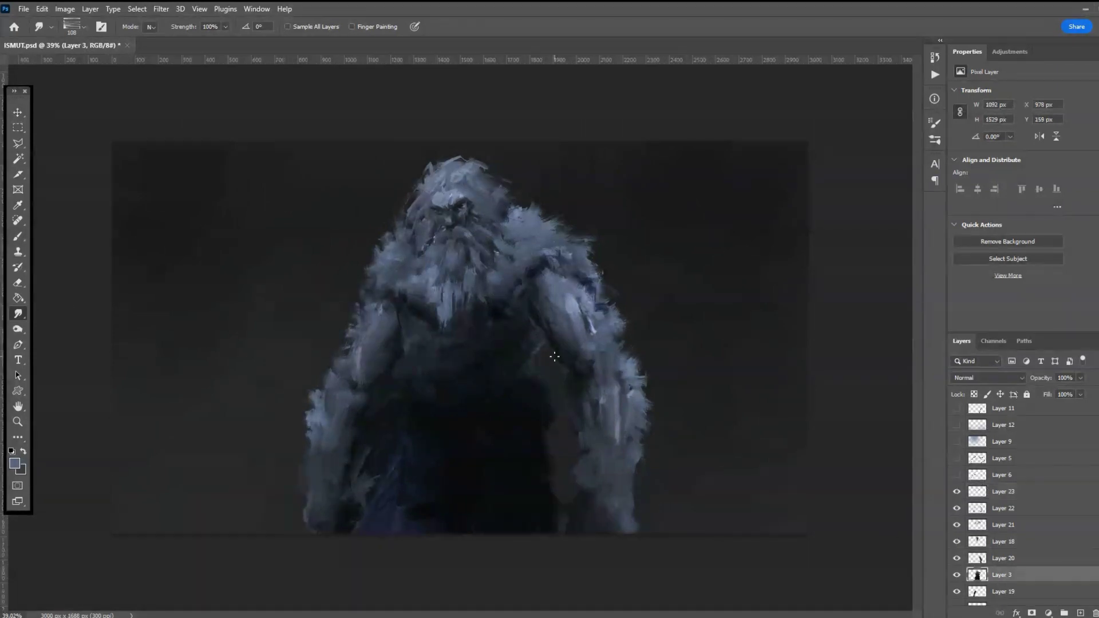
{"action": "right_click", "coordinate": [16, 334]}
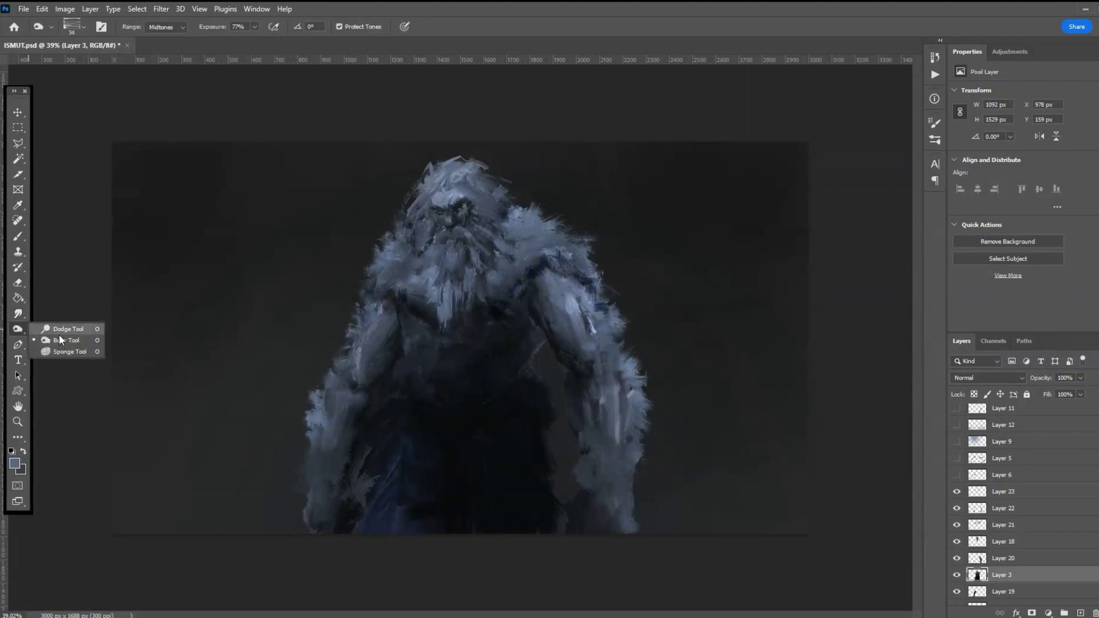
{"action": "left_click", "coordinate": [90, 325]}
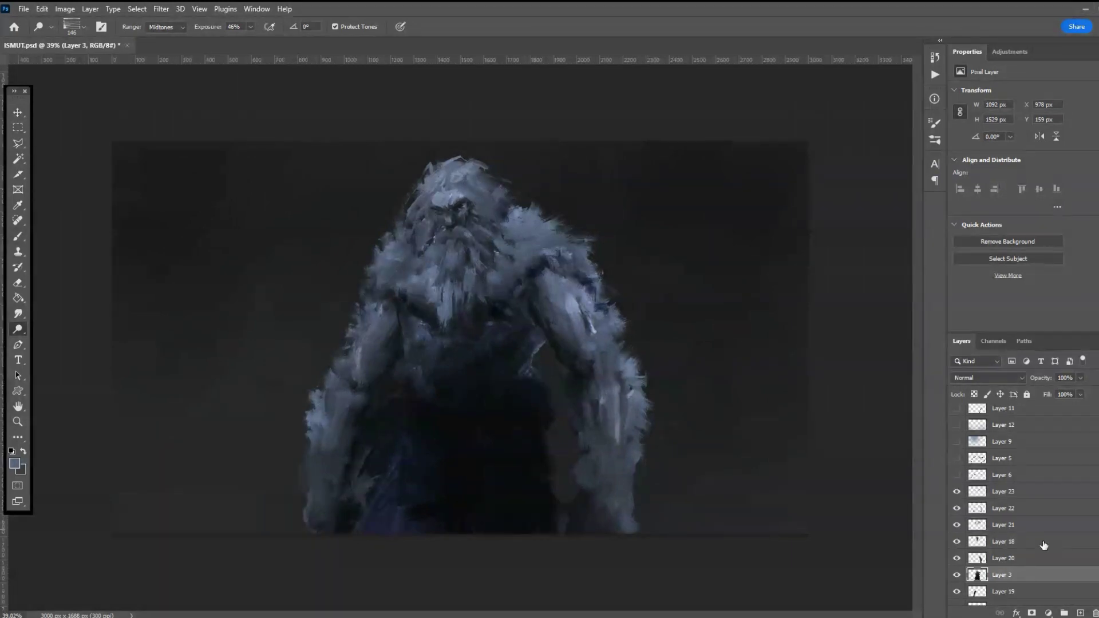
{"action": "scroll", "coordinate": [1024, 599], "scroll_direction": "down", "scroll_amount": 3}
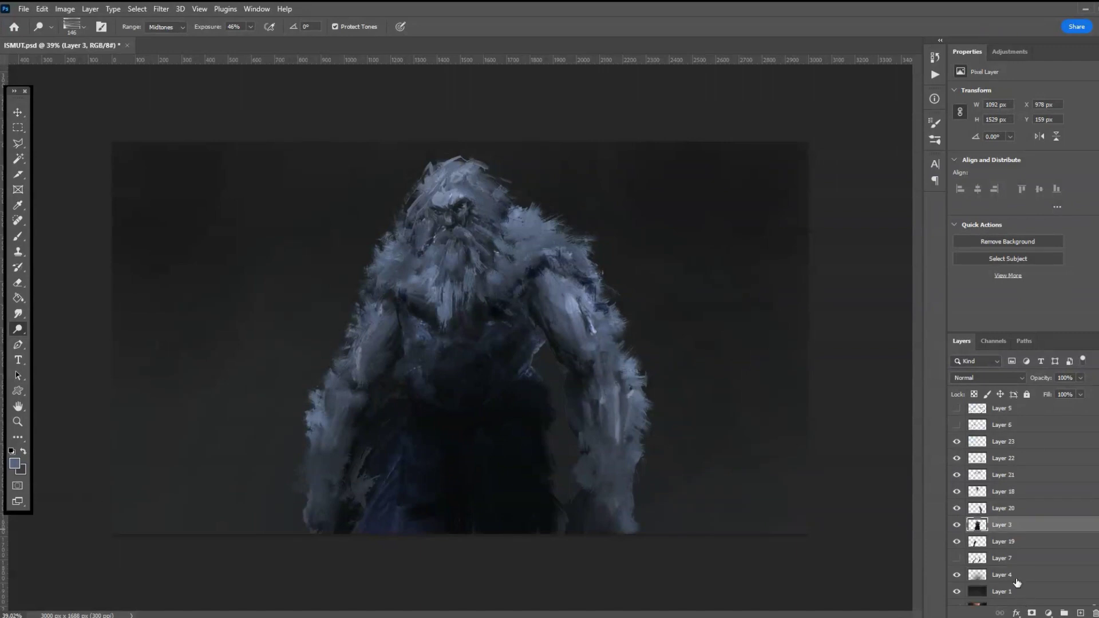
- Select Layers 19 through 23 and merge them into a single layer
{"action": "left_click", "coordinate": [998, 543]}
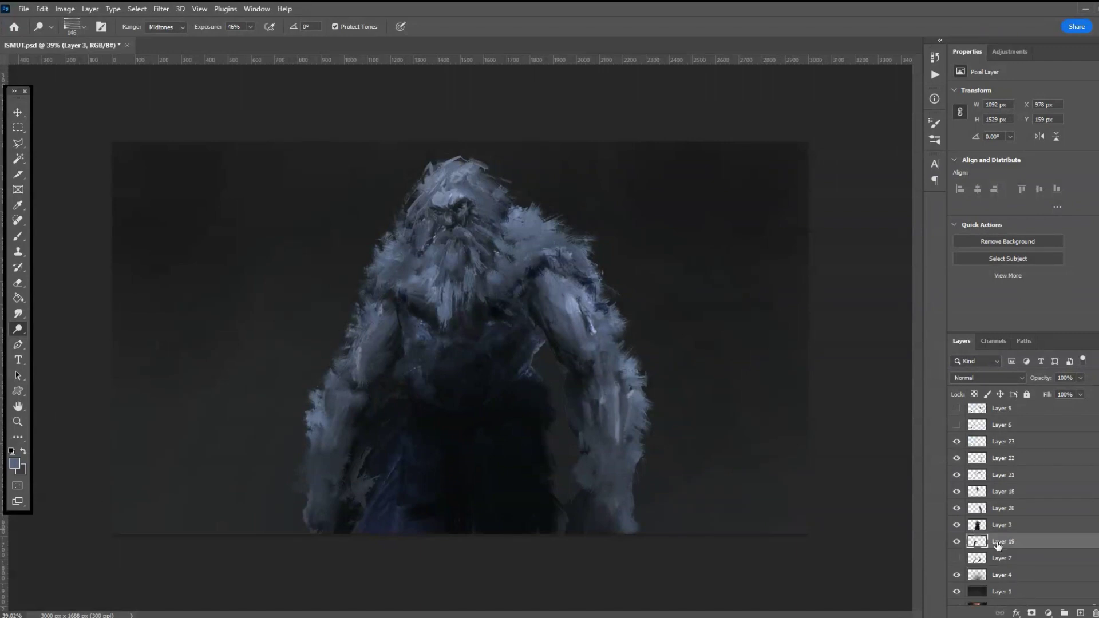
{"action": "left_click", "coordinate": [1011, 444], "text": "shift"}
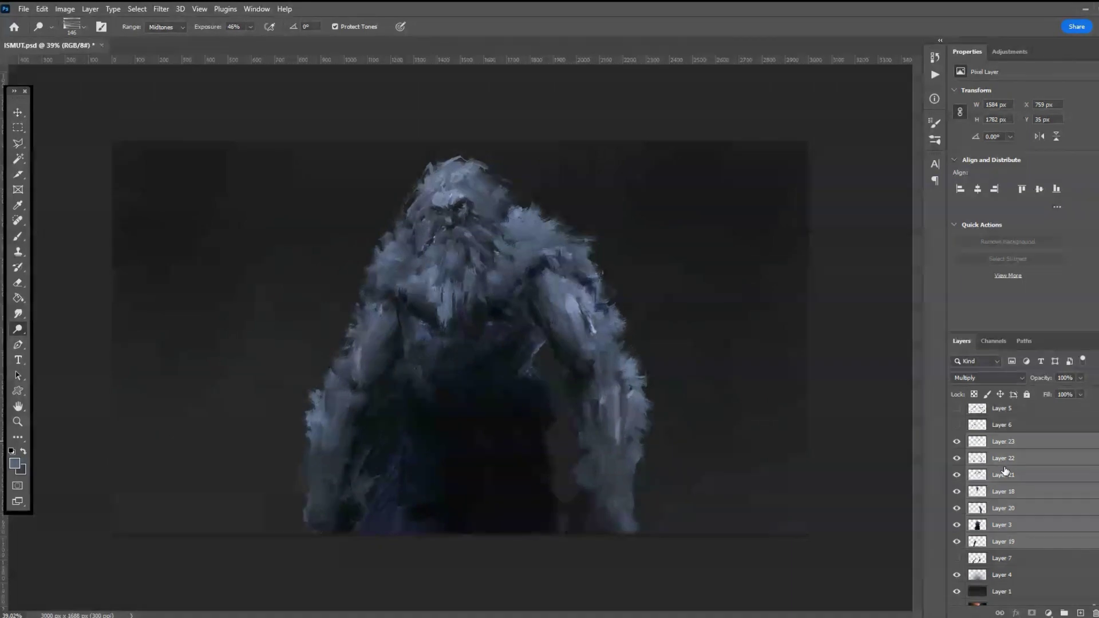
{"action": "key", "text": "ctrl+e"}
{"action": "scroll", "coordinate": [655, 444], "scroll_direction": "down", "scroll_amount": 2}
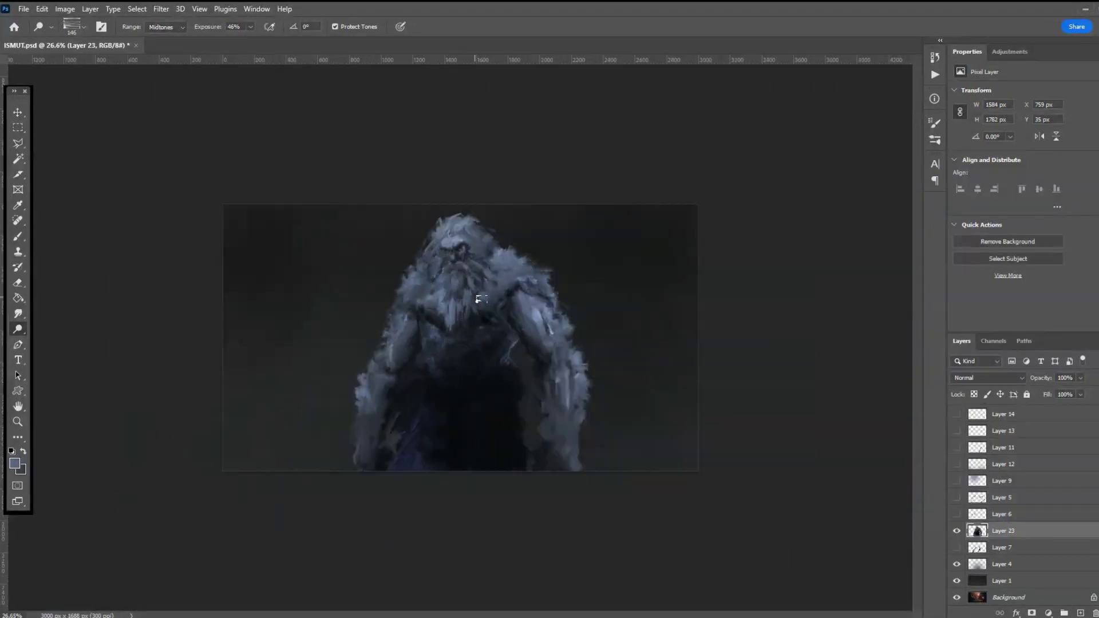
- Scale the merged giant layer down to about 95.31% and confirm
{"action": "key", "text": "ctrl+t"}
{"action": "left_click_drag", "start_coordinate": [593, 211], "coordinate": [582, 219]}
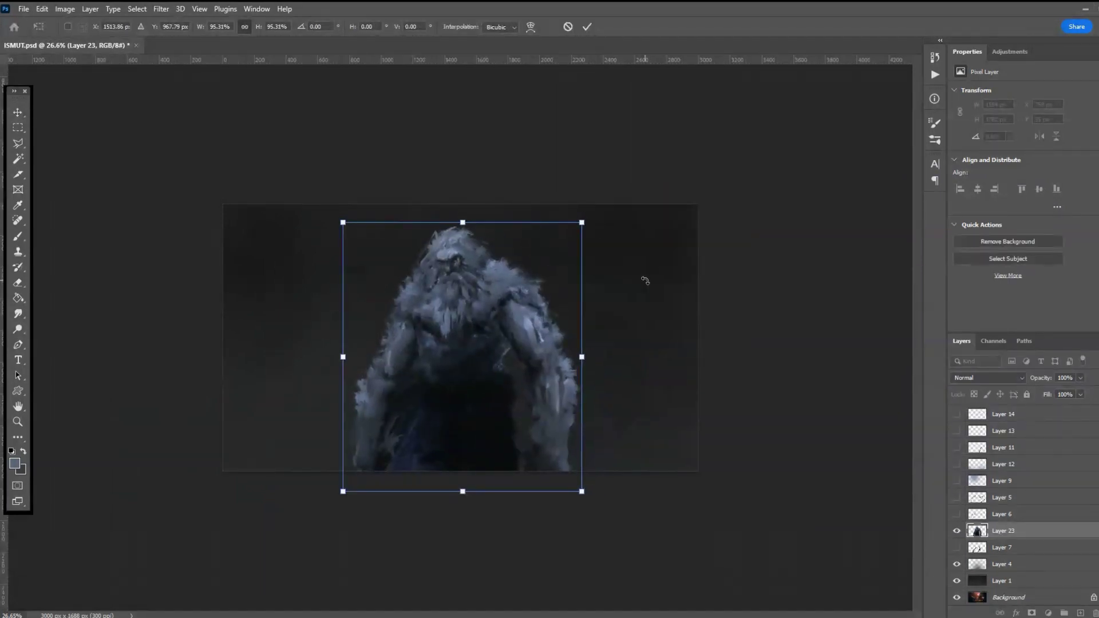
{"action": "key", "text": "Return"}
{"action": "key", "text": "o"}
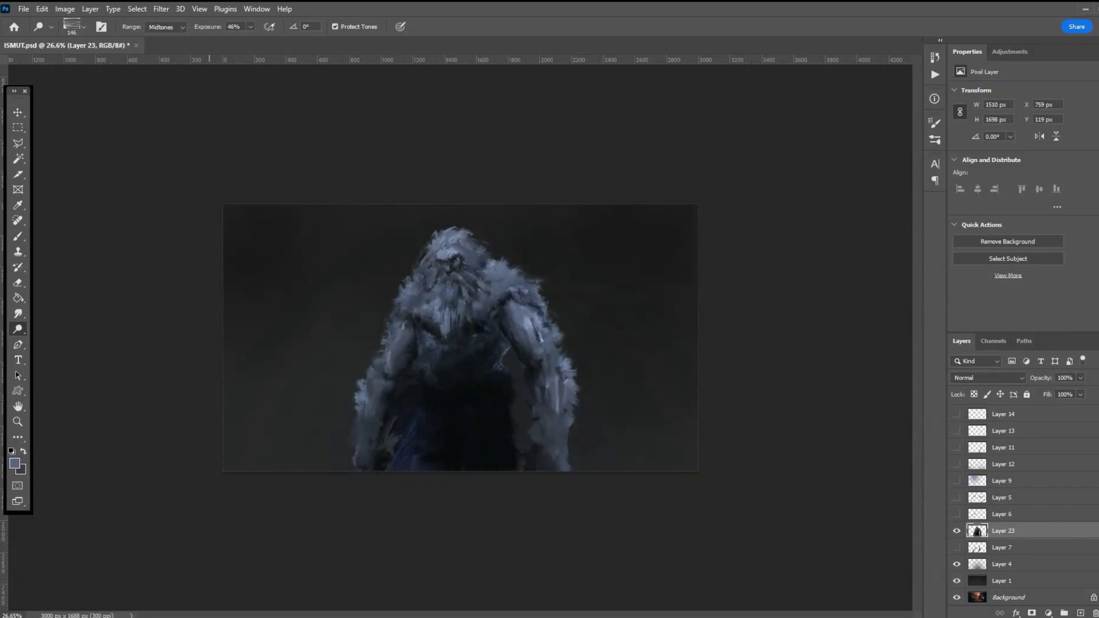
- Undo the last change, zoom in on the giant's face and set the Smudge brush to 28 px
{"action": "key", "text": "ctrl+z"}
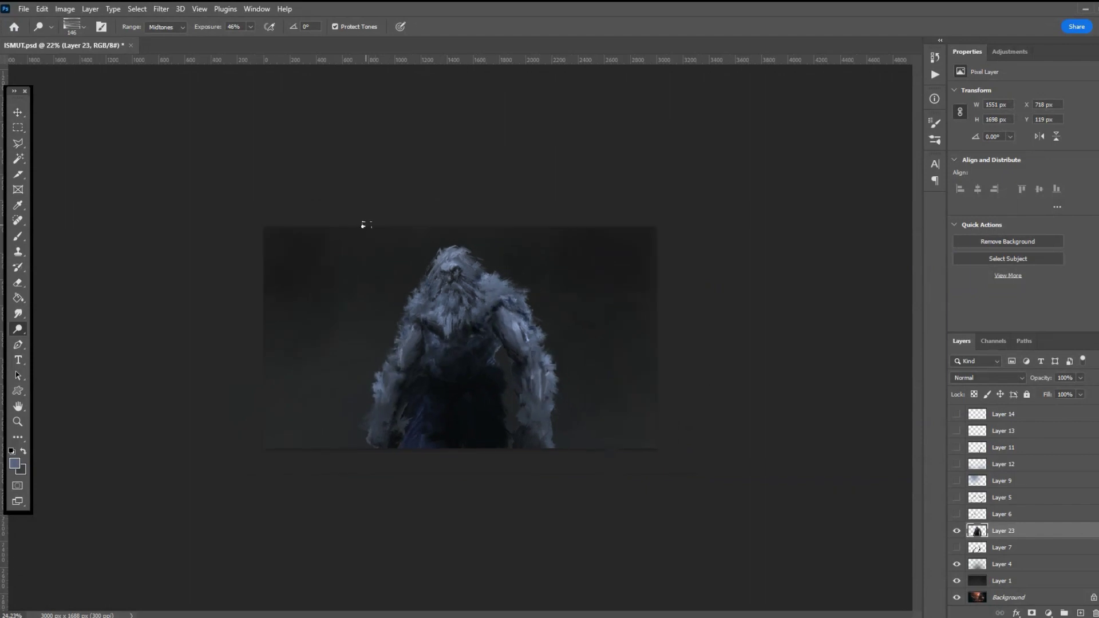
{"action": "left_click_drag", "start_coordinate": [366, 225], "coordinate": [570, 221]}
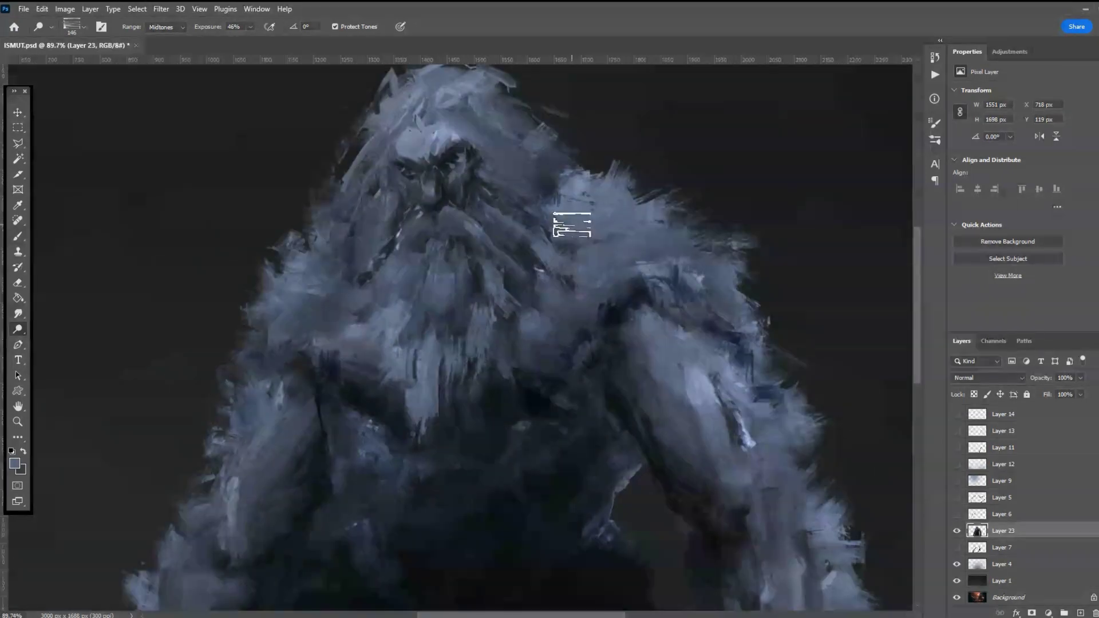
{"action": "left_click", "coordinate": [17, 314]}
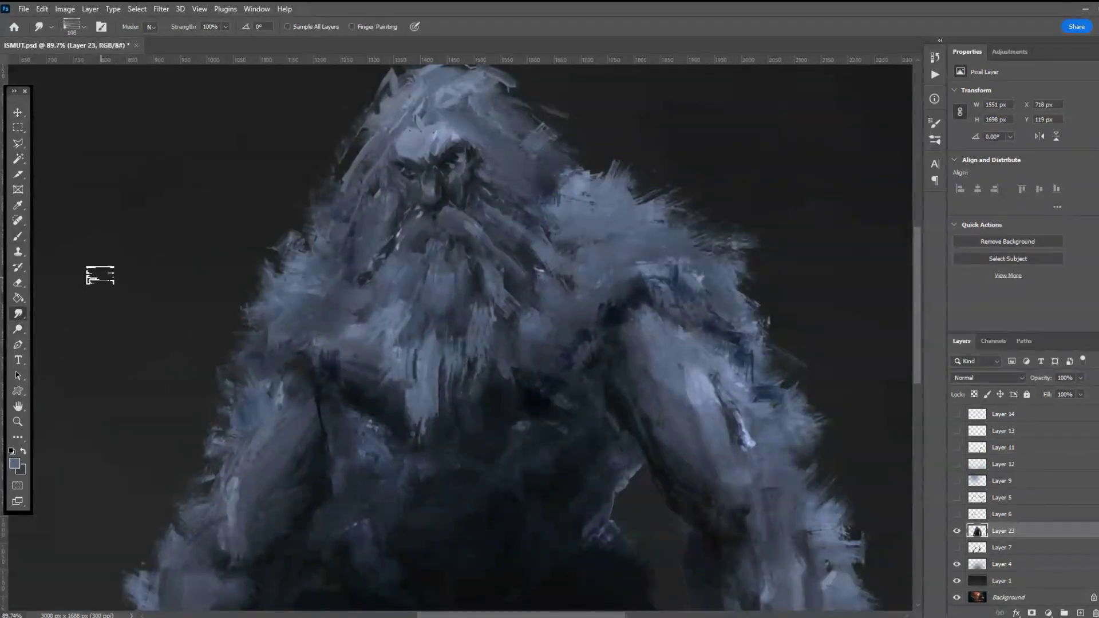
{"action": "right_click", "coordinate": [77, 67]}
{"action": "left_click", "coordinate": [77, 67]}
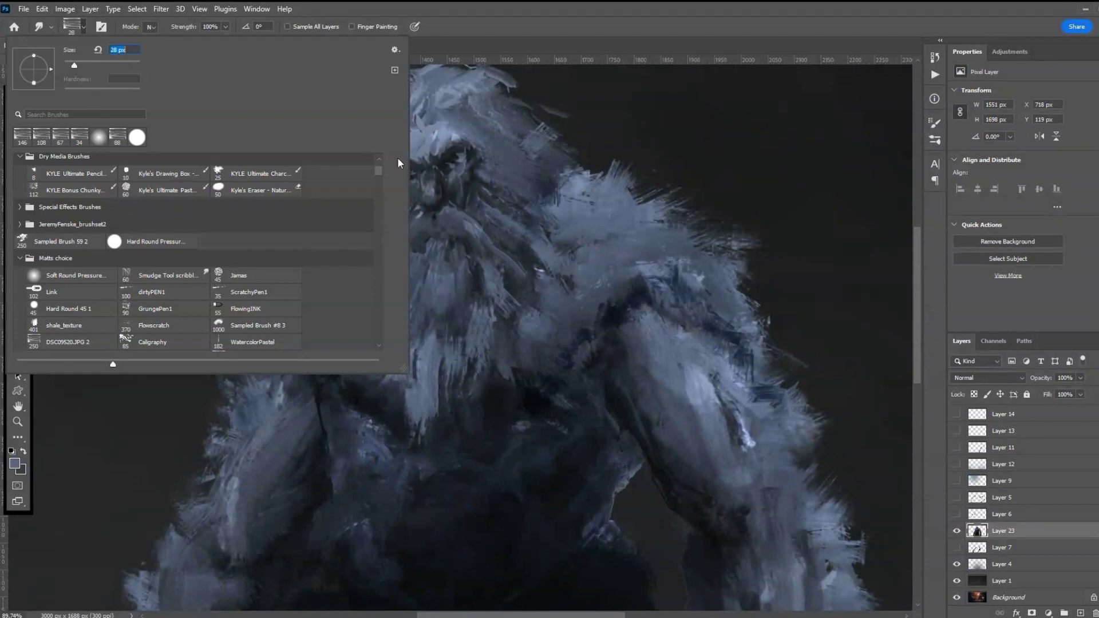
{"action": "left_click", "coordinate": [451, 167]}
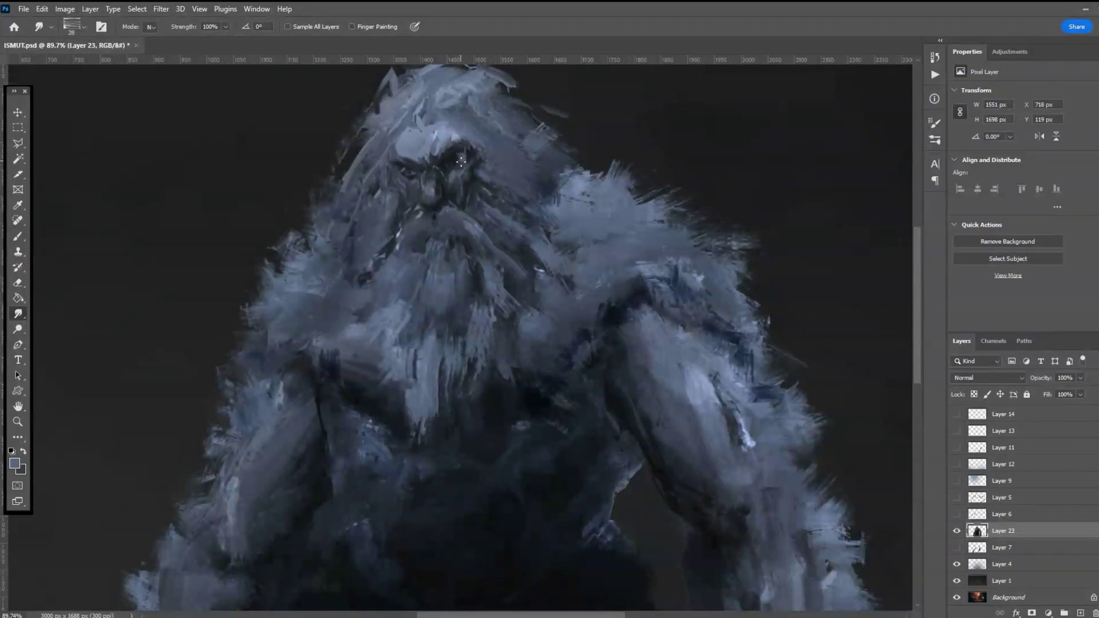
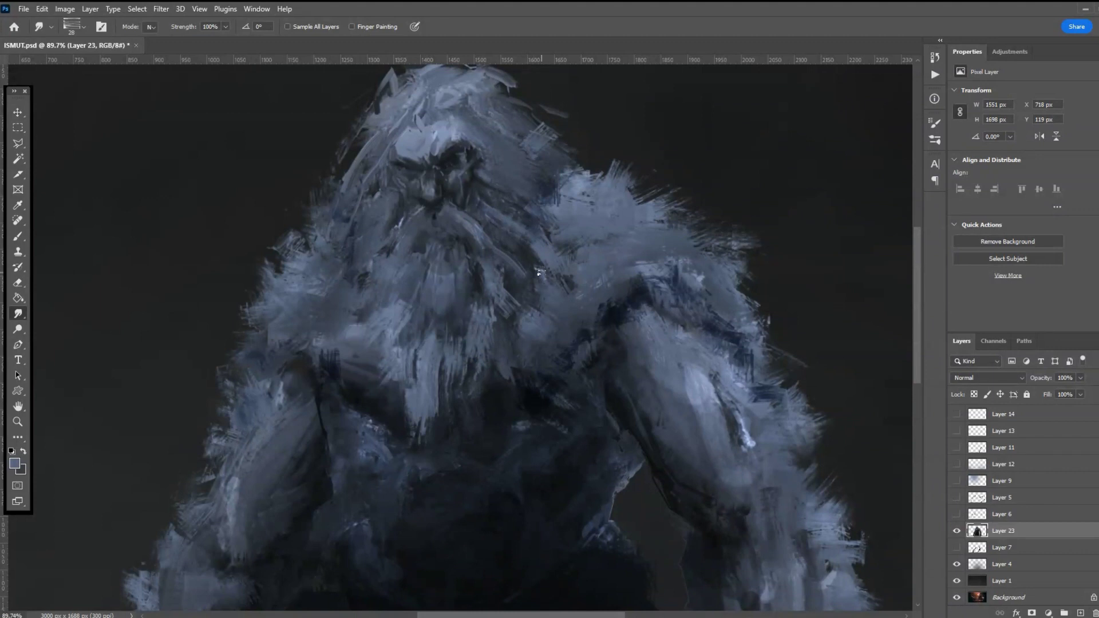
- Smudge a fur stroke up the giant's right arm, then switch to the Burn/Dodge tool
{"action": "left_click_drag", "start_coordinate": [750, 446], "coordinate": [737, 338]}
{"action": "left_click_drag", "start_coordinate": [19, 332], "coordinate": [74, 327]}
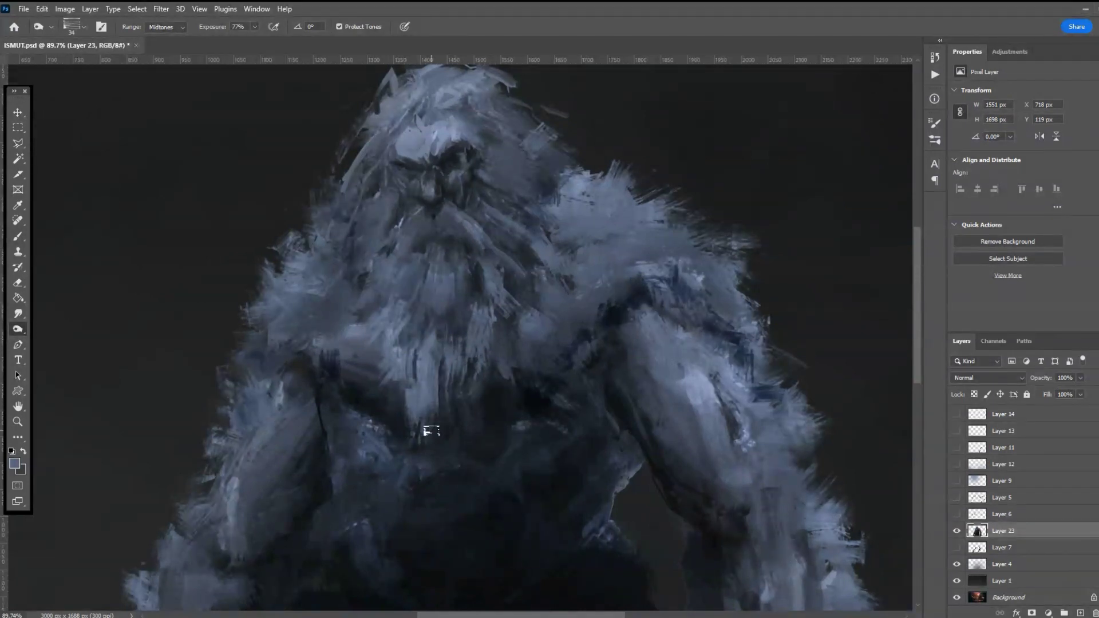
{"action": "scroll", "coordinate": [385, 290], "scroll_direction": "down", "scroll_amount": 4}
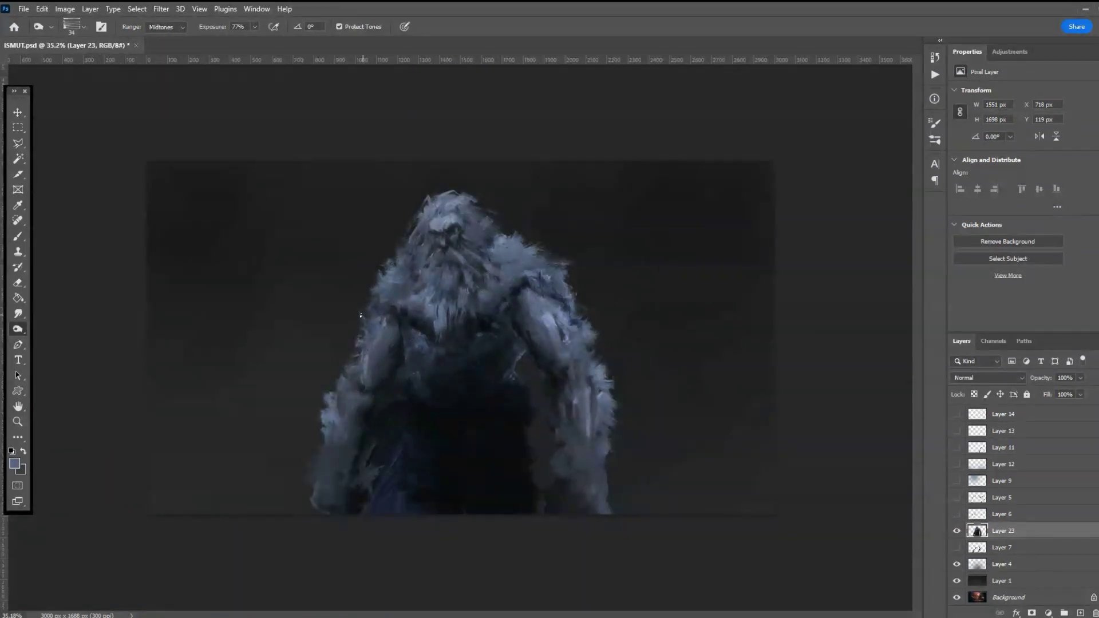
{"action": "scroll", "coordinate": [450, 198], "scroll_direction": "up", "scroll_amount": 5}
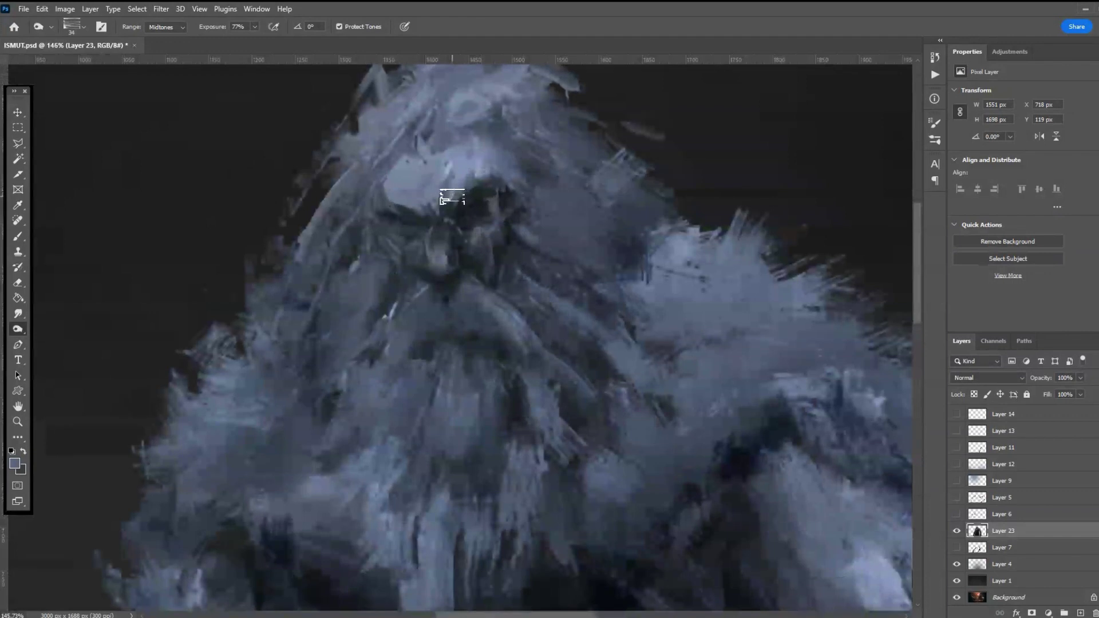
- Add a new layer and set up a 6 px Hard Round Pressure brush
{"action": "key", "text": "ctrl+shift+alt+n"}
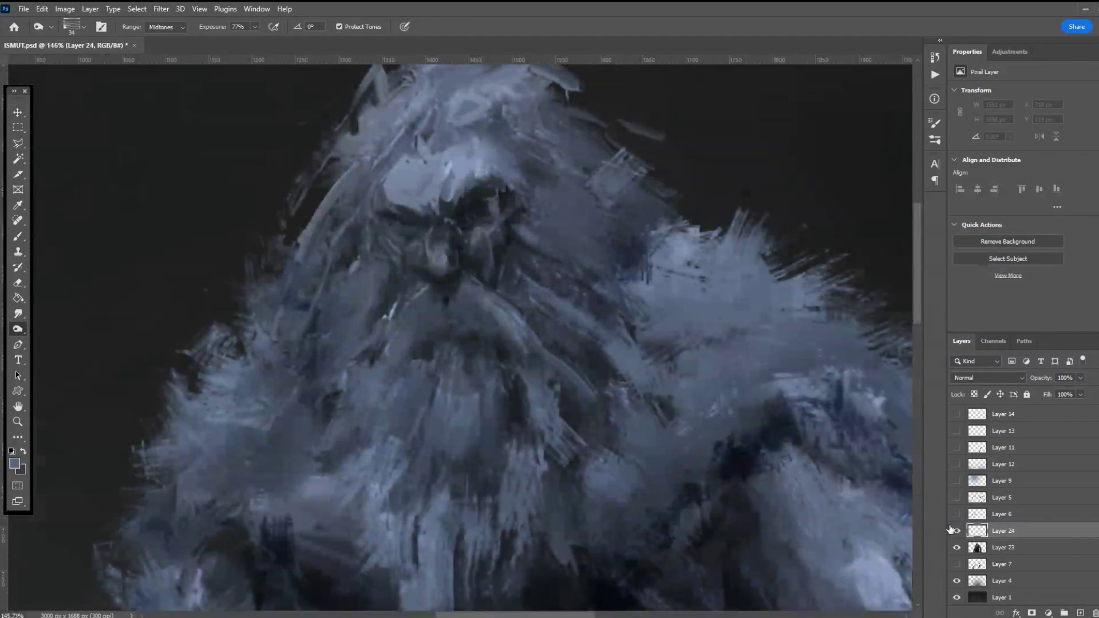
{"action": "key", "text": "b"}
{"action": "left_click", "coordinate": [85, 26]}
{"action": "left_click", "coordinate": [115, 242]}
{"action": "left_click", "coordinate": [66, 61]}
- Paint fine strokes around both eyes, a light face curve and a dark line below the nose
{"action": "left_click_drag", "start_coordinate": [467, 214], "coordinate": [479, 208]}
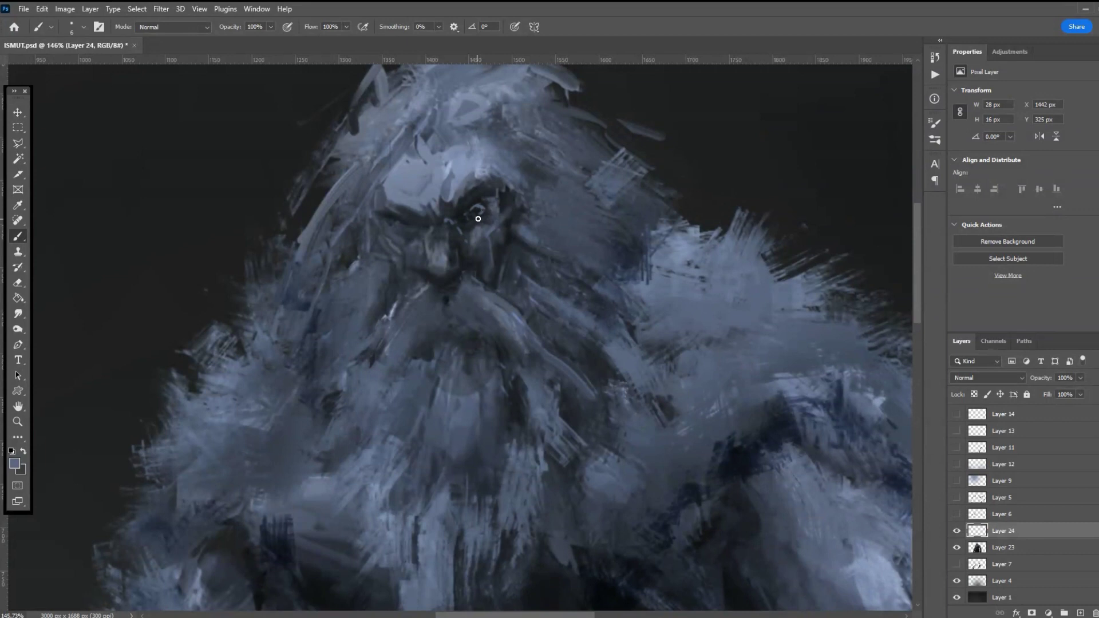
{"action": "left_click_drag", "start_coordinate": [487, 216], "coordinate": [493, 213]}
{"action": "left_click_drag", "start_coordinate": [399, 223], "coordinate": [409, 224]}
{"action": "mouse_move", "coordinate": [459, 270]}
{"action": "left_mouse_down"}
{"action": "mouse_move", "coordinate": [411, 286]}
{"action": "mouse_move", "coordinate": [433, 279]}
{"action": "left_mouse_up"}
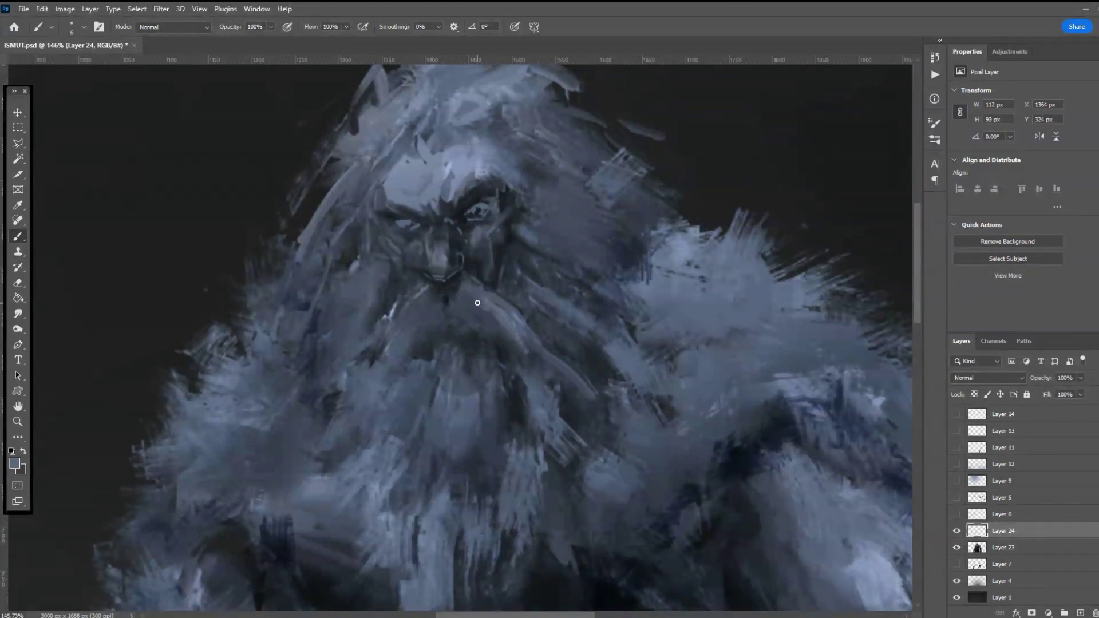
{"action": "left_click_drag", "start_coordinate": [484, 280], "coordinate": [523, 304]}
- Switch to the Dodge tool with a 12 px hard round brush
{"action": "left_click", "coordinate": [18, 328]}
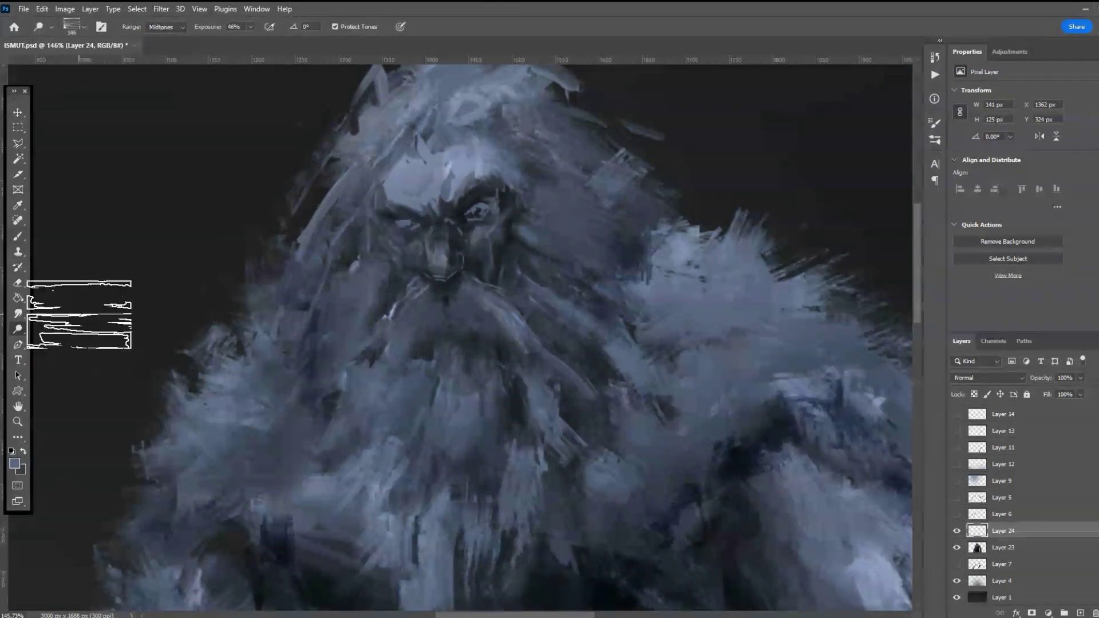
{"action": "left_click", "coordinate": [79, 29]}
{"action": "left_click", "coordinate": [22, 137]}
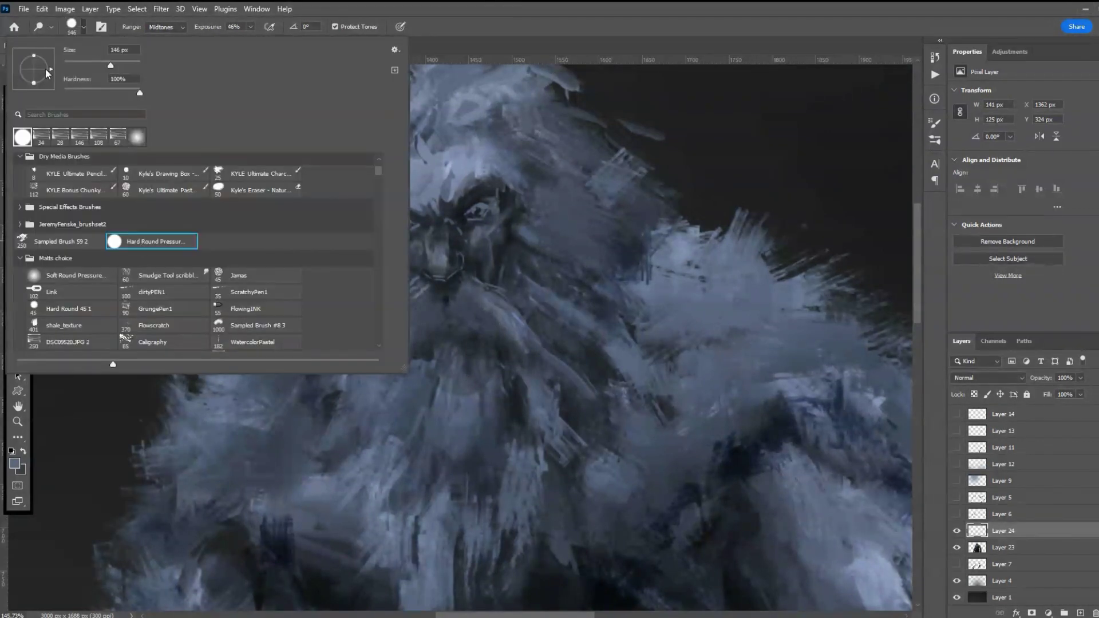
{"action": "left_click", "coordinate": [496, 220]}
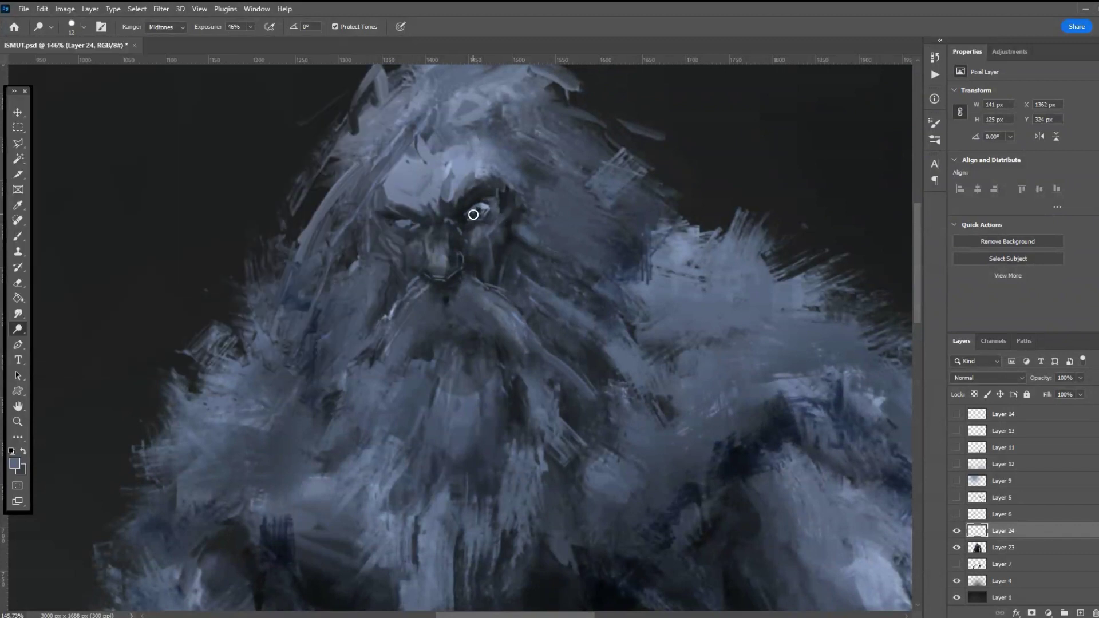
- Dodge both eye highlights and the right edge of the mustache
{"action": "left_click_drag", "start_coordinate": [480, 215], "coordinate": [484, 211]}
{"action": "left_click_drag", "start_coordinate": [409, 224], "coordinate": [402, 222]}
{"action": "left_click", "coordinate": [408, 223]}
{"action": "left_click_drag", "start_coordinate": [478, 280], "coordinate": [515, 312]}
{"action": "scroll", "coordinate": [515, 326], "scroll_direction": "down", "scroll_amount": 10}
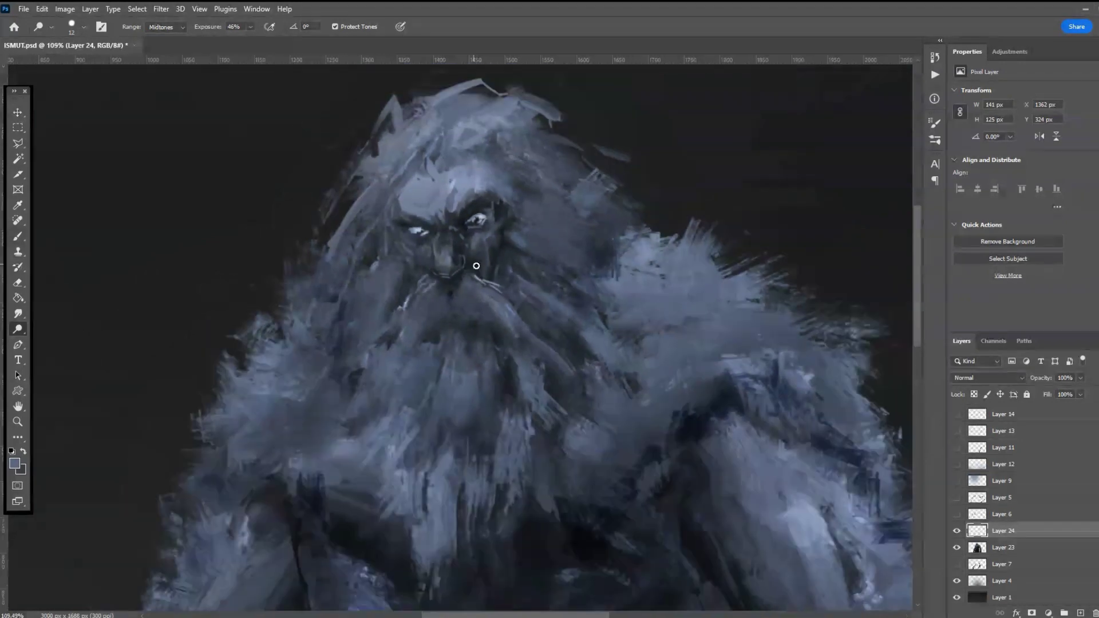
{"action": "scroll", "coordinate": [423, 184], "scroll_direction": "up", "scroll_amount": 5}
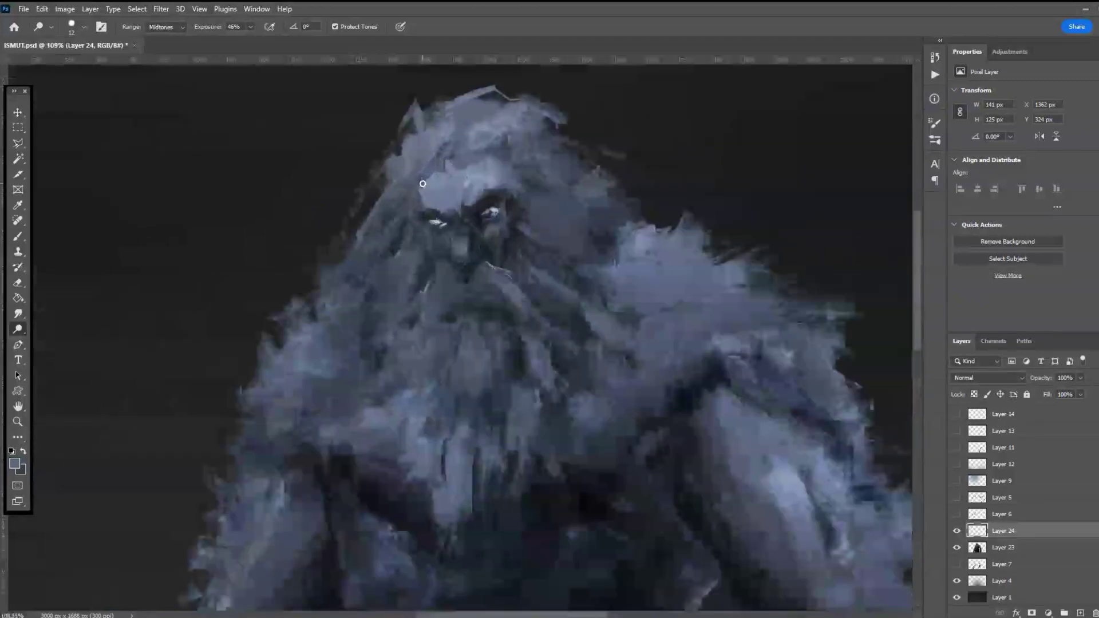
- Erase lightly over both eye highlights with a 31% opacity Eraser, undoing the first full-strength pass
{"action": "left_click", "coordinate": [16, 282]}
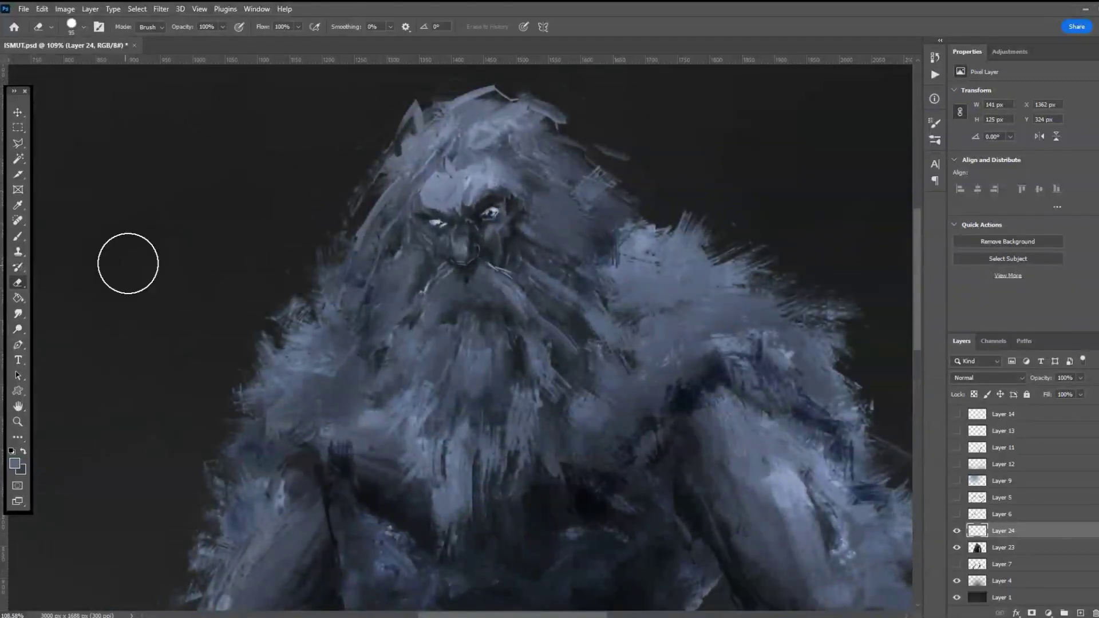
{"action": "left_click_drag", "start_coordinate": [424, 228], "coordinate": [435, 235]}
{"action": "key", "text": "ctrl+z"}
{"action": "left_click", "coordinate": [185, 39]}
{"action": "left_click_drag", "start_coordinate": [419, 229], "coordinate": [432, 231]}
{"action": "left_click_drag", "start_coordinate": [514, 227], "coordinate": [511, 221]}
{"action": "scroll", "coordinate": [699, 301], "scroll_direction": "down", "scroll_amount": 5}
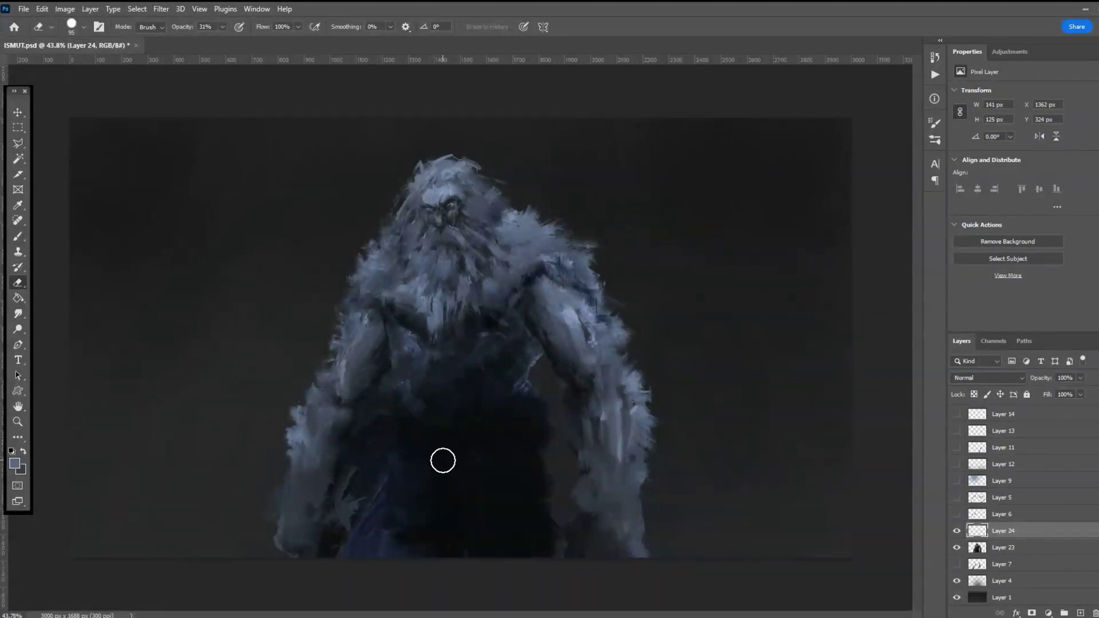
{"action": "scroll", "coordinate": [445, 461], "scroll_direction": "down", "scroll_amount": 2}
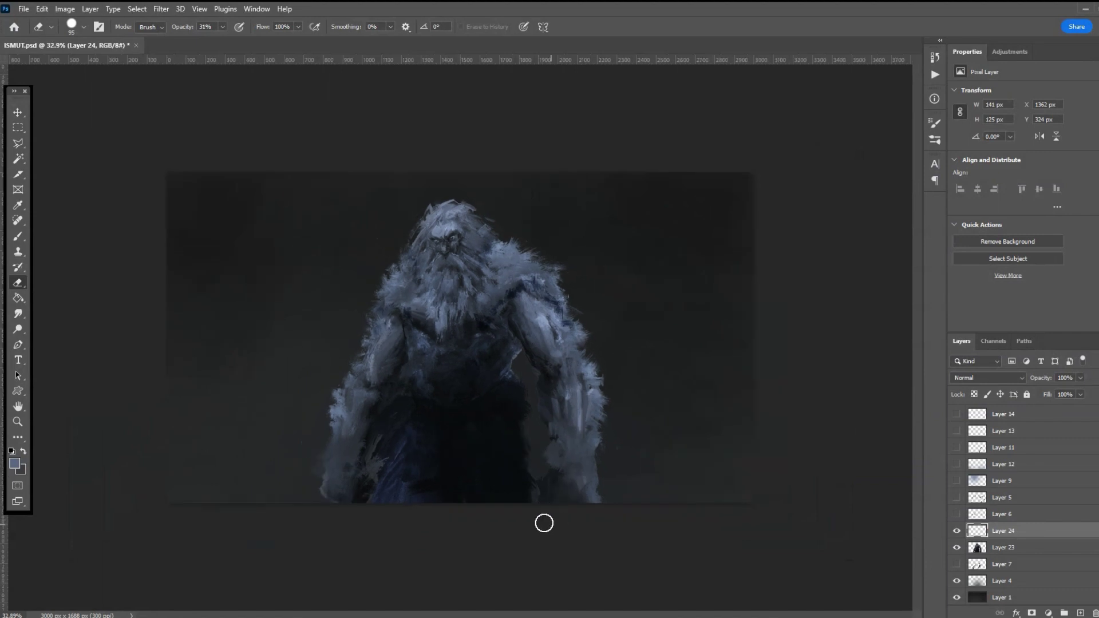
{"action": "scroll", "coordinate": [452, 401], "scroll_direction": "up", "scroll_amount": 2}
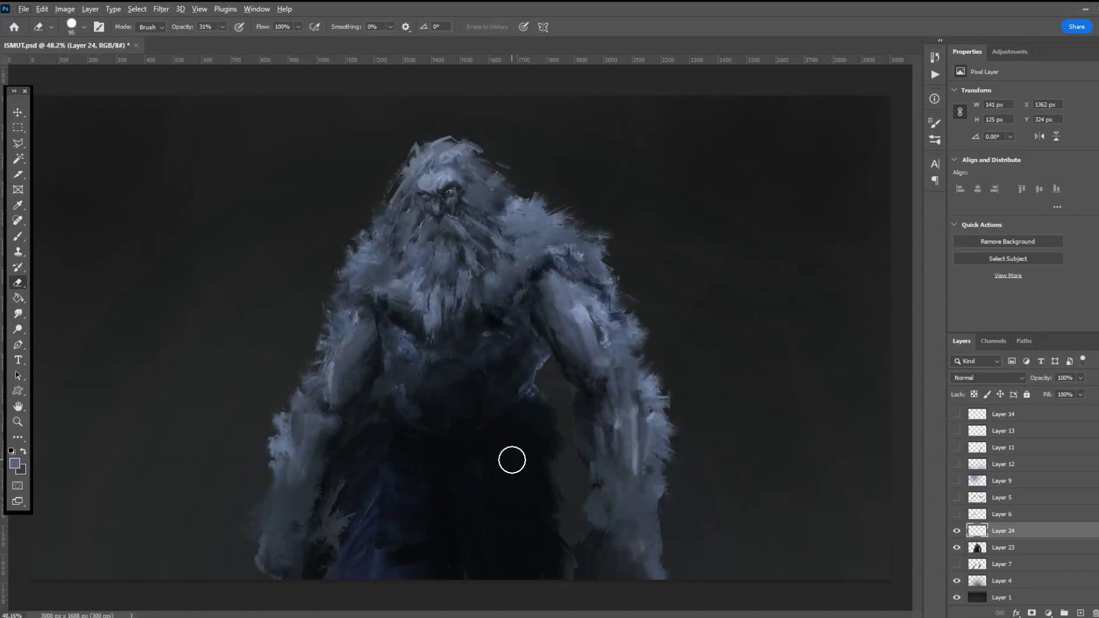
{"action": "scroll", "coordinate": [550, 462], "scroll_direction": "down", "scroll_amount": 1}
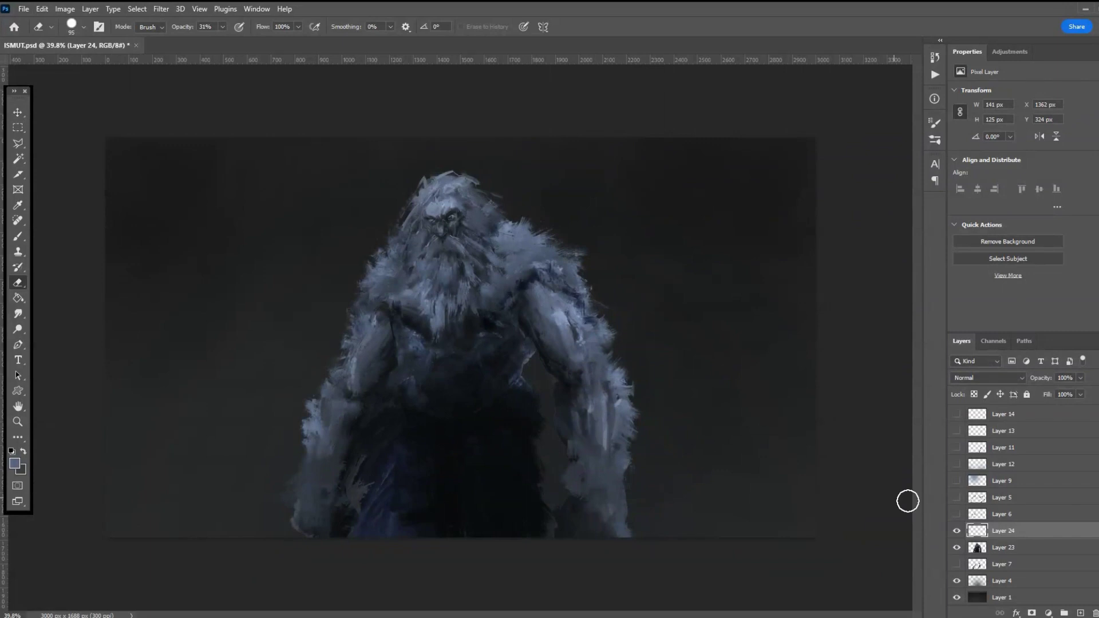
- Turn on the visibility of Layer 9 and Layer 12 in the Layers panel
{"action": "left_click", "coordinate": [956, 481]}
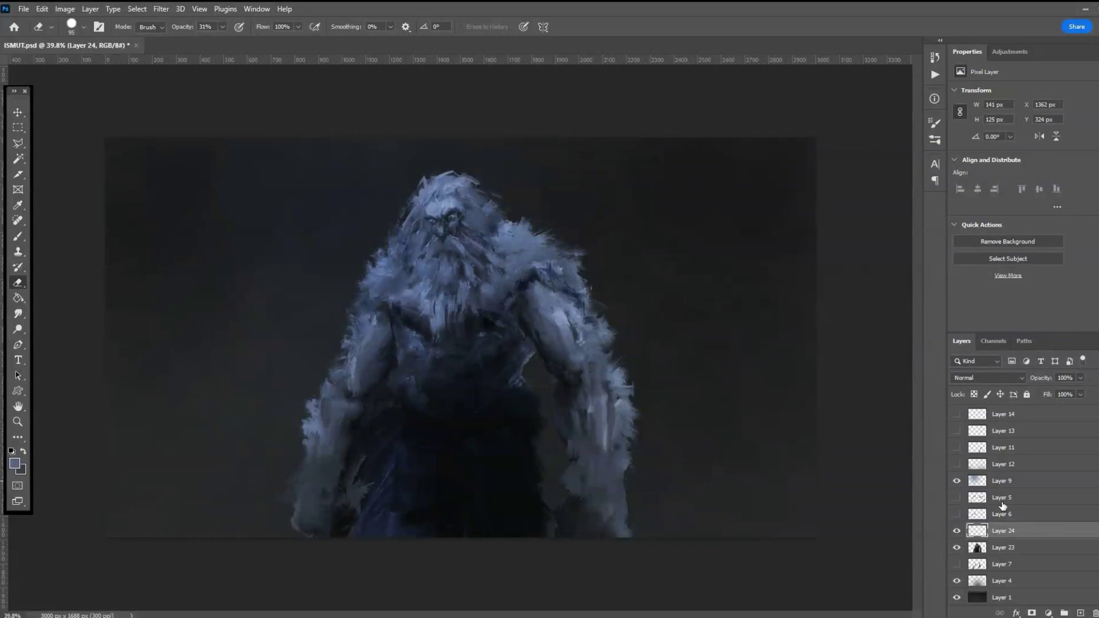
{"action": "scroll", "coordinate": [1001, 526], "scroll_direction": "up", "scroll_amount": 3}
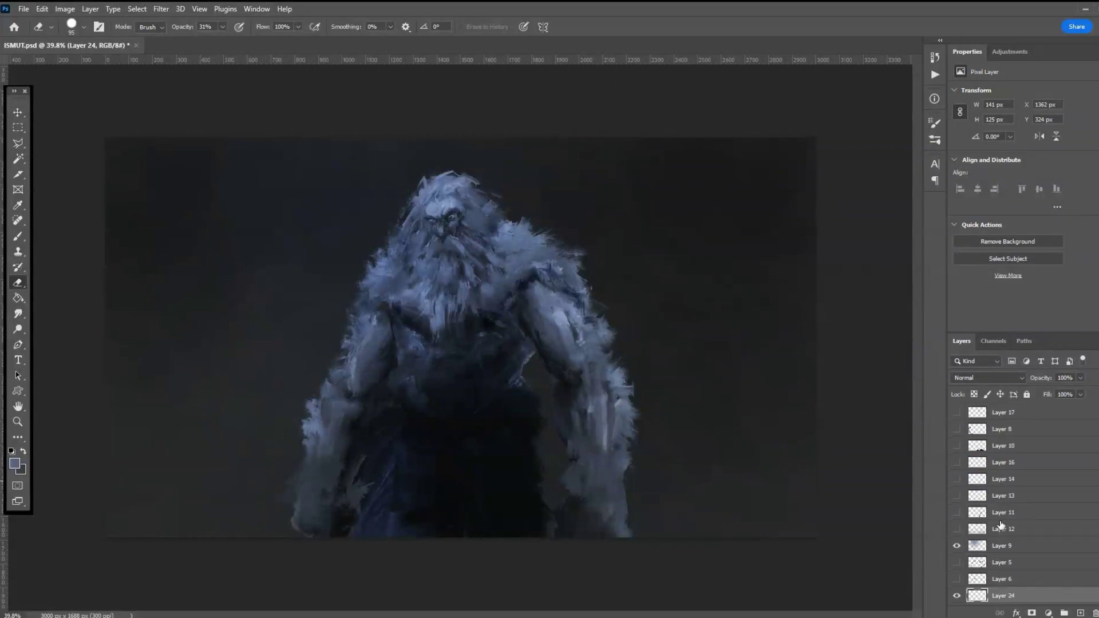
{"action": "scroll", "coordinate": [1001, 526], "scroll_direction": "down", "scroll_amount": 1}
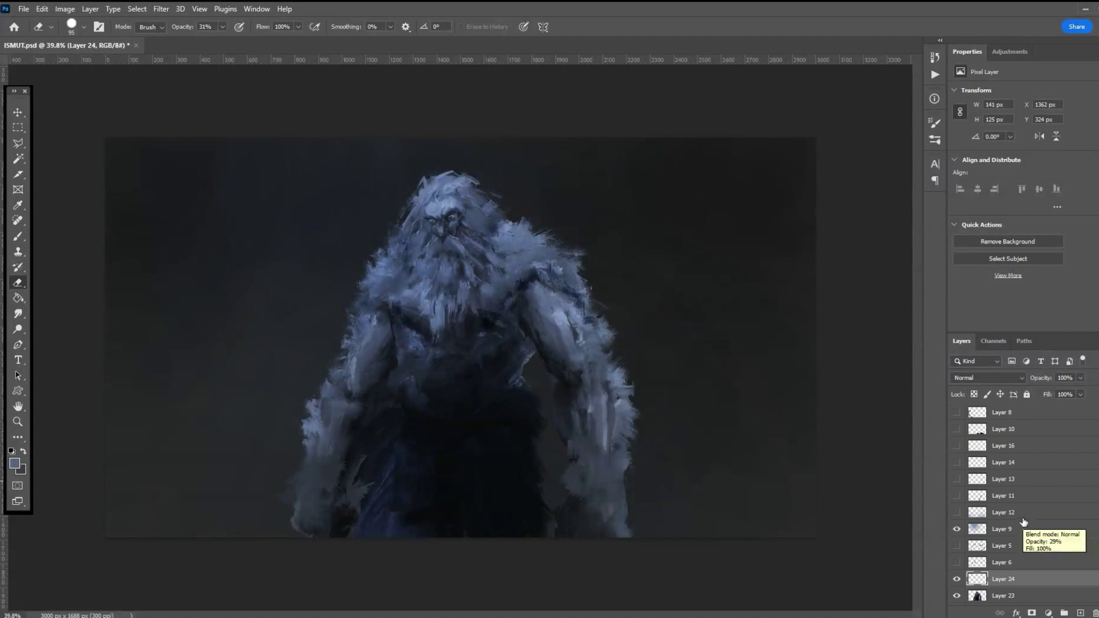
{"action": "scroll", "coordinate": [977, 446], "scroll_direction": "up", "scroll_amount": 1}
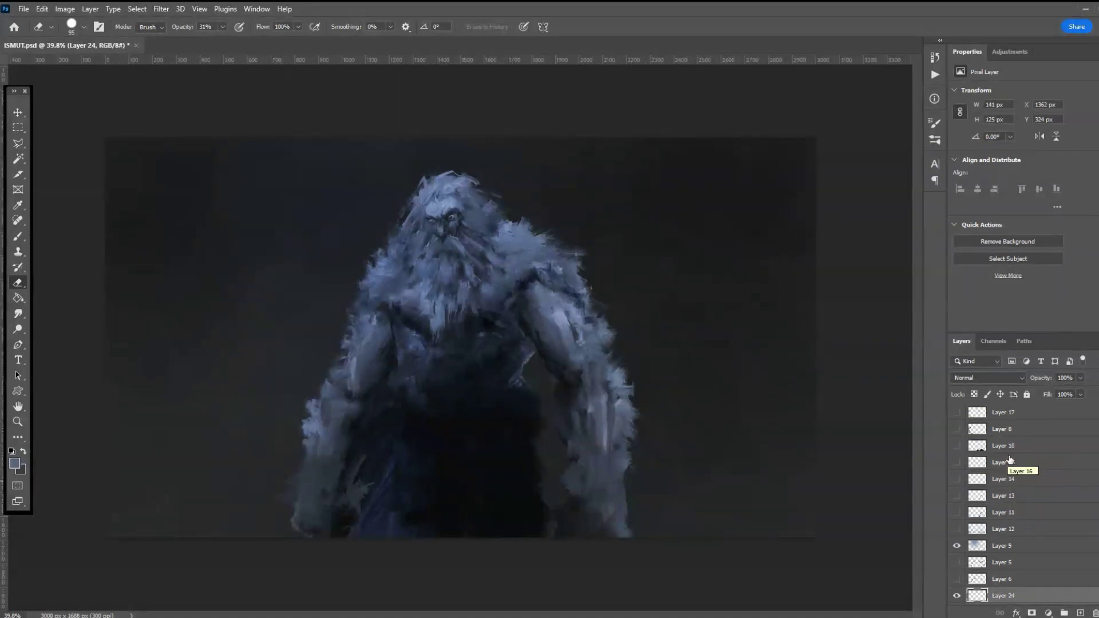
{"action": "scroll", "coordinate": [996, 450], "scroll_direction": "down", "scroll_amount": 1}
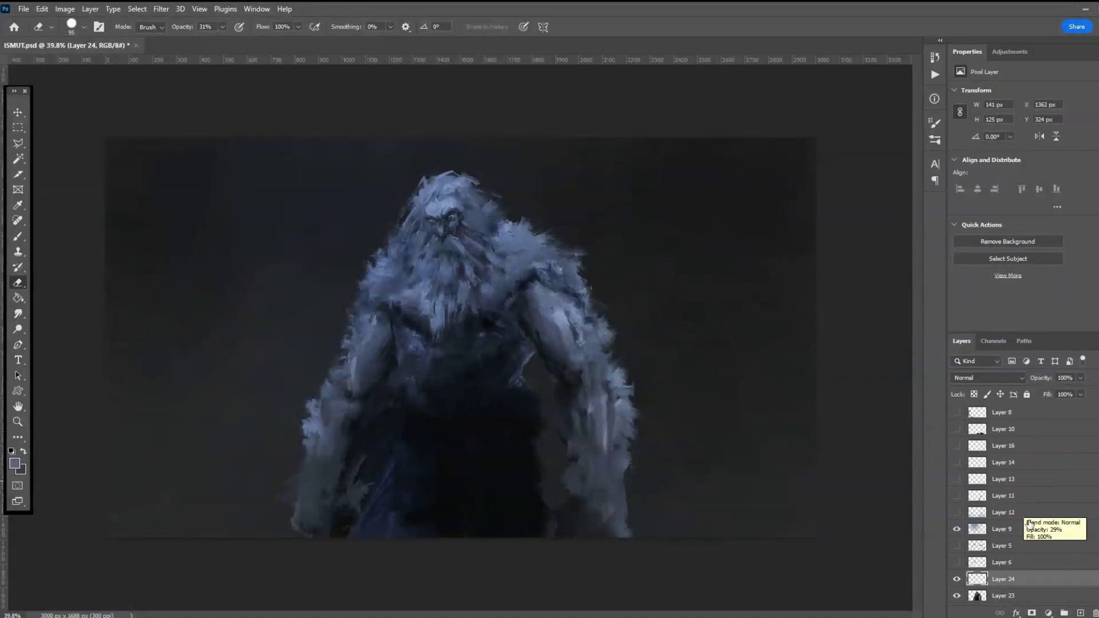
{"action": "left_click", "coordinate": [956, 513]}
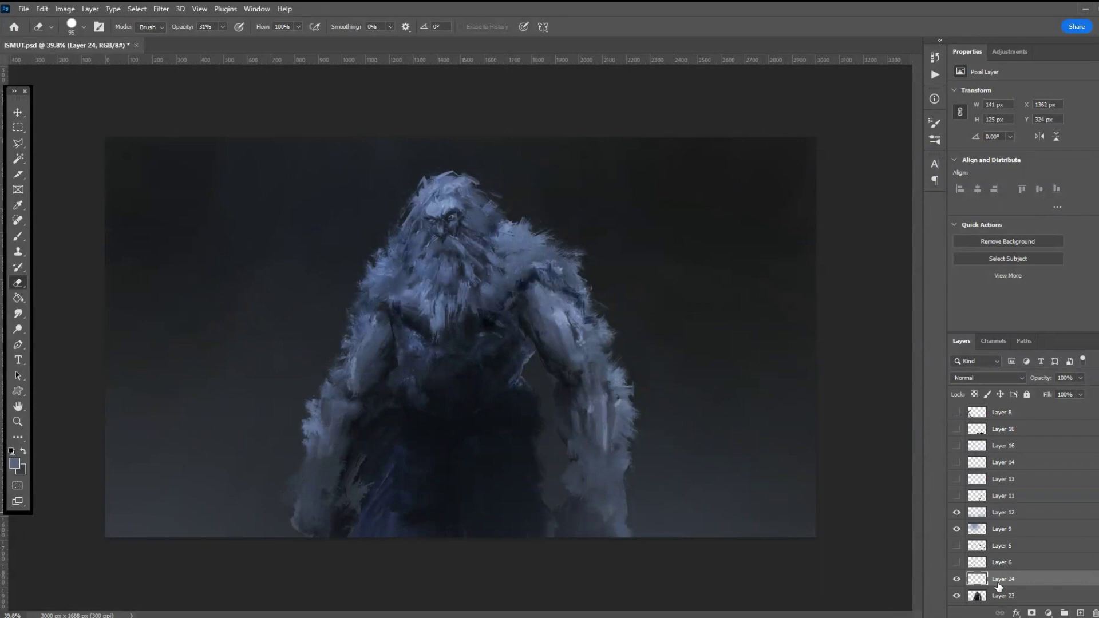
{"action": "left_click", "coordinate": [956, 579]}
{"action": "scroll", "coordinate": [490, 241], "scroll_direction": "up", "scroll_amount": 5}
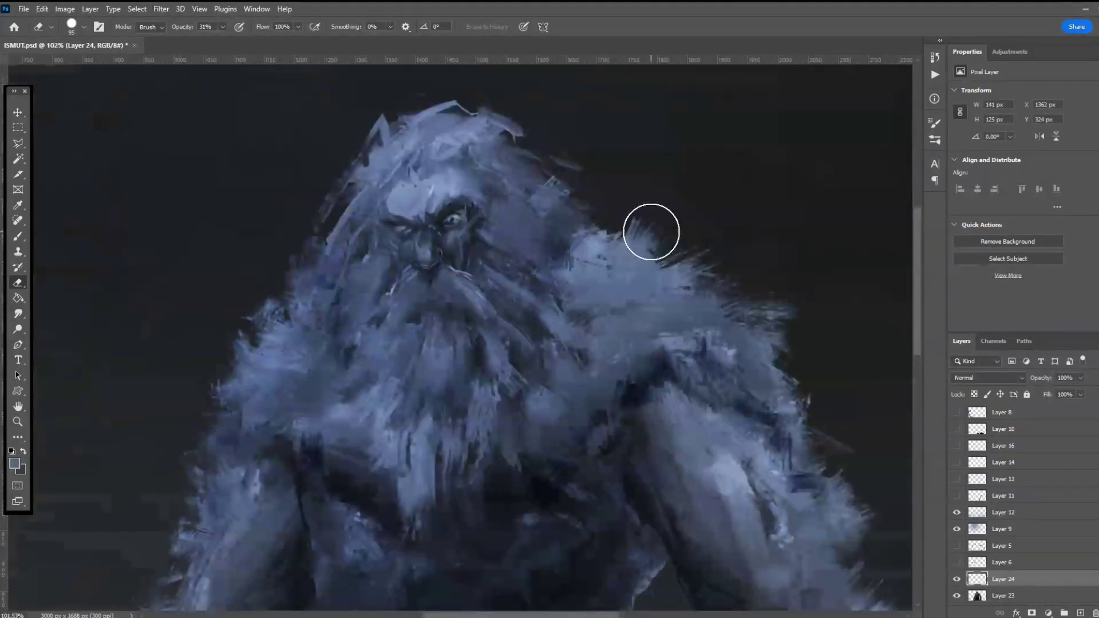
- Reset colours to black and white, add a new layer, and paint a small black dot on the eye with an 18 px brush
{"action": "left_click", "coordinate": [11, 452]}
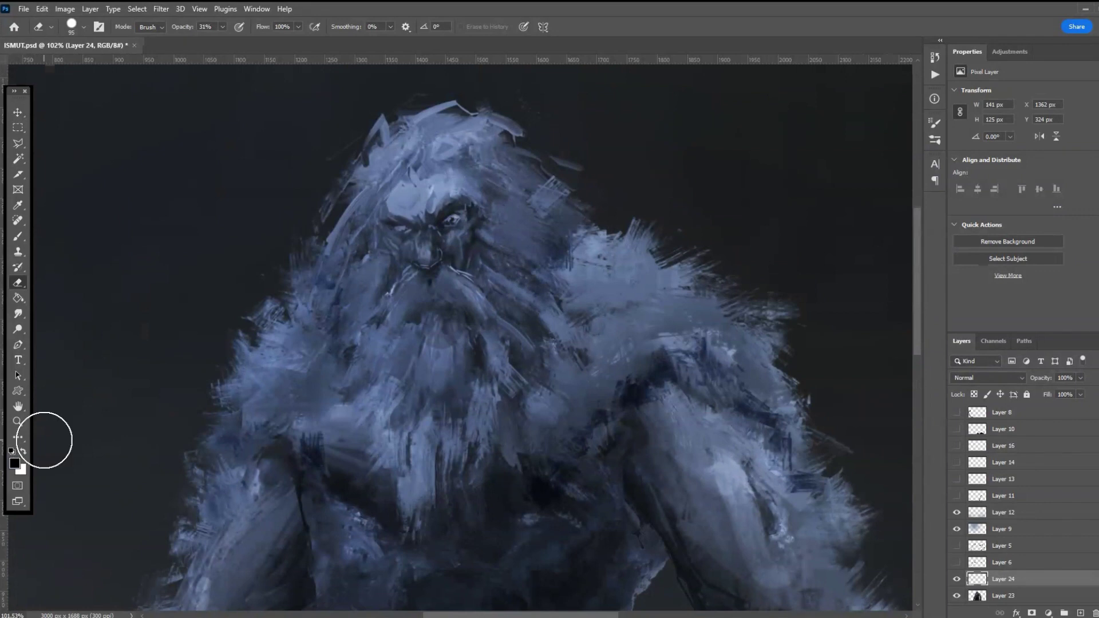
{"action": "left_click", "coordinate": [83, 28]}
{"action": "left_click", "coordinate": [69, 65]}
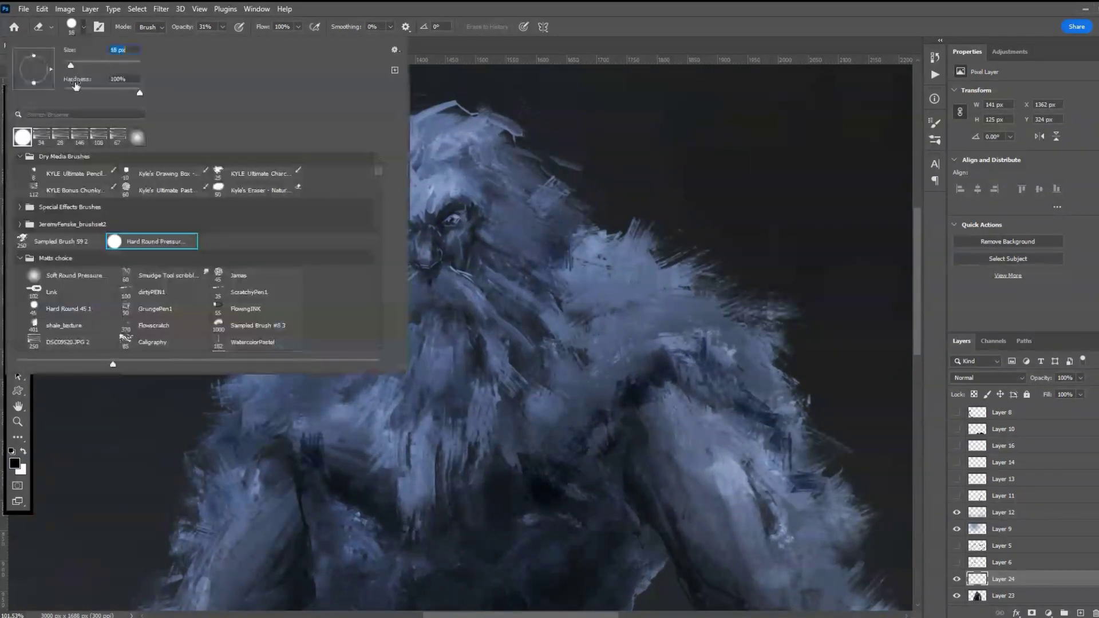
{"action": "left_click", "coordinate": [455, 216]}
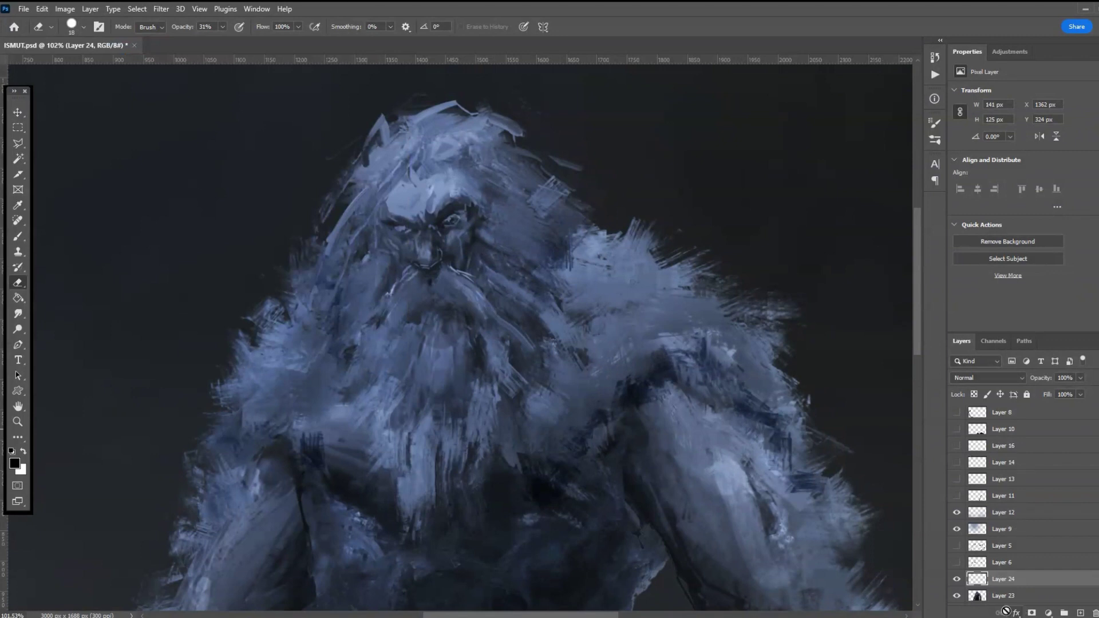
{"action": "left_click", "coordinate": [1080, 613]}
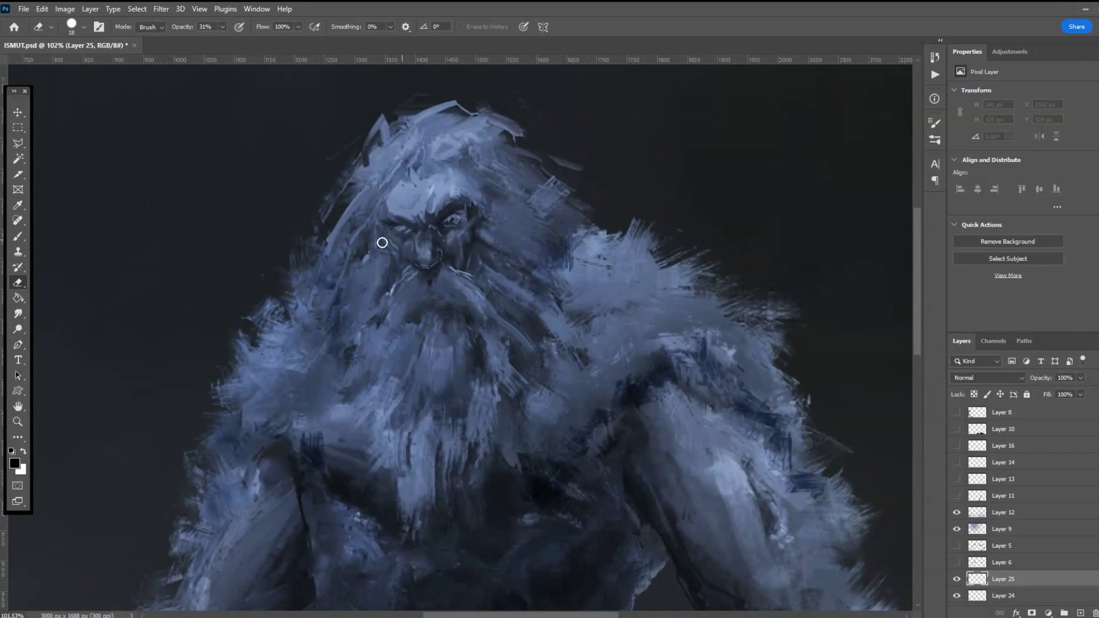
{"action": "left_click", "coordinate": [18, 237]}
{"action": "left_click_drag", "start_coordinate": [456, 214], "coordinate": [452, 217]}
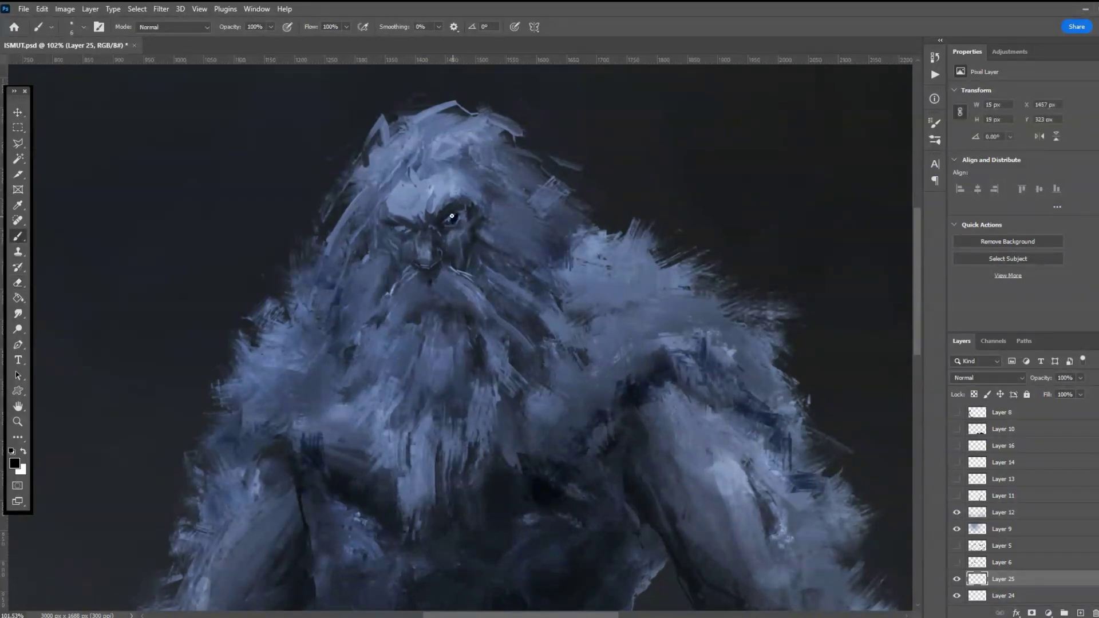
{"action": "key", "text": "ctrl+z"}
{"action": "left_click_drag", "start_coordinate": [454, 217], "coordinate": [457, 216]}
- Zoom out, set the eye-detail layer's opacity to 79%, and select Layer 23
{"action": "scroll", "coordinate": [547, 292], "scroll_direction": "down", "scroll_amount": 8}
{"action": "key", "text": "ctrl+0"}
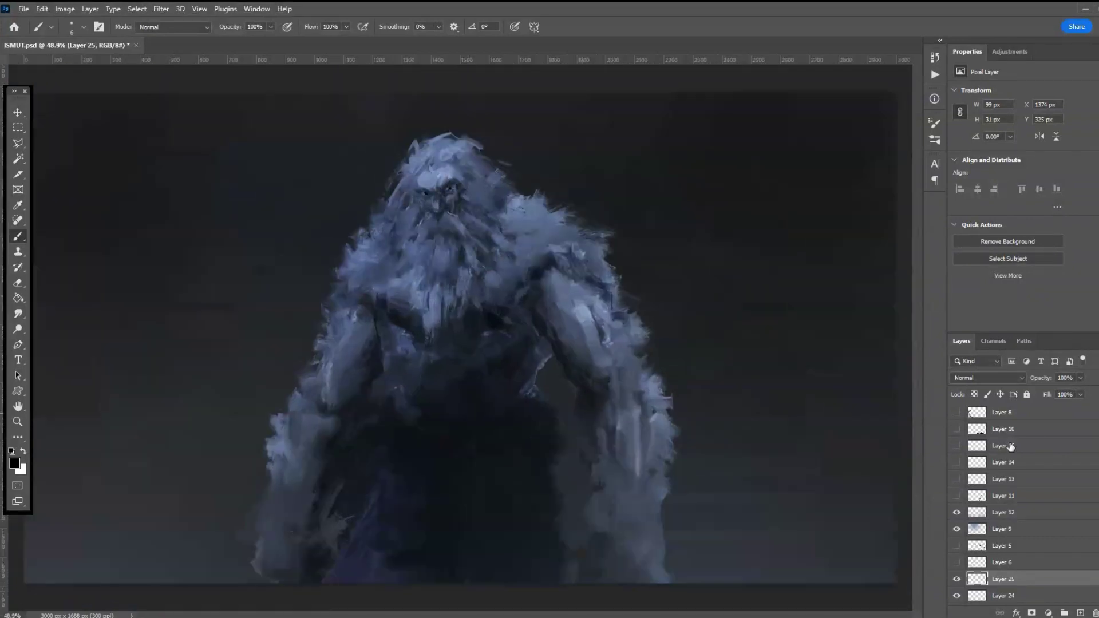
{"action": "left_click", "coordinate": [1080, 378]}
{"action": "left_click_drag", "start_coordinate": [1083, 393], "coordinate": [1070, 395]}
{"action": "key", "text": "ctrl+minus"}
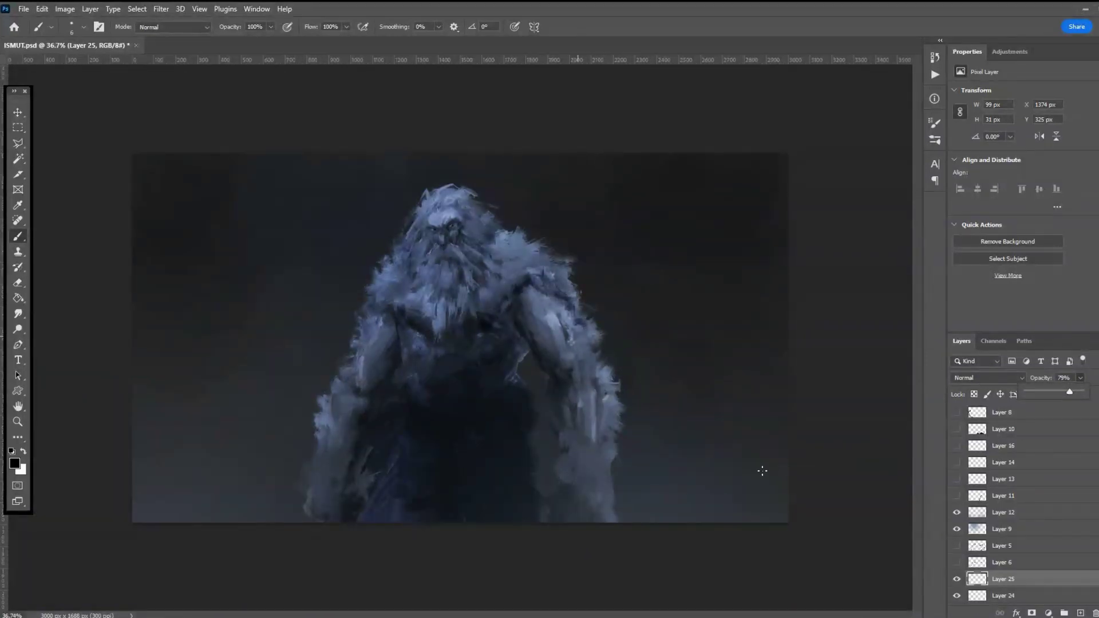
{"action": "scroll", "coordinate": [1004, 533], "scroll_direction": "down", "scroll_amount": 2}
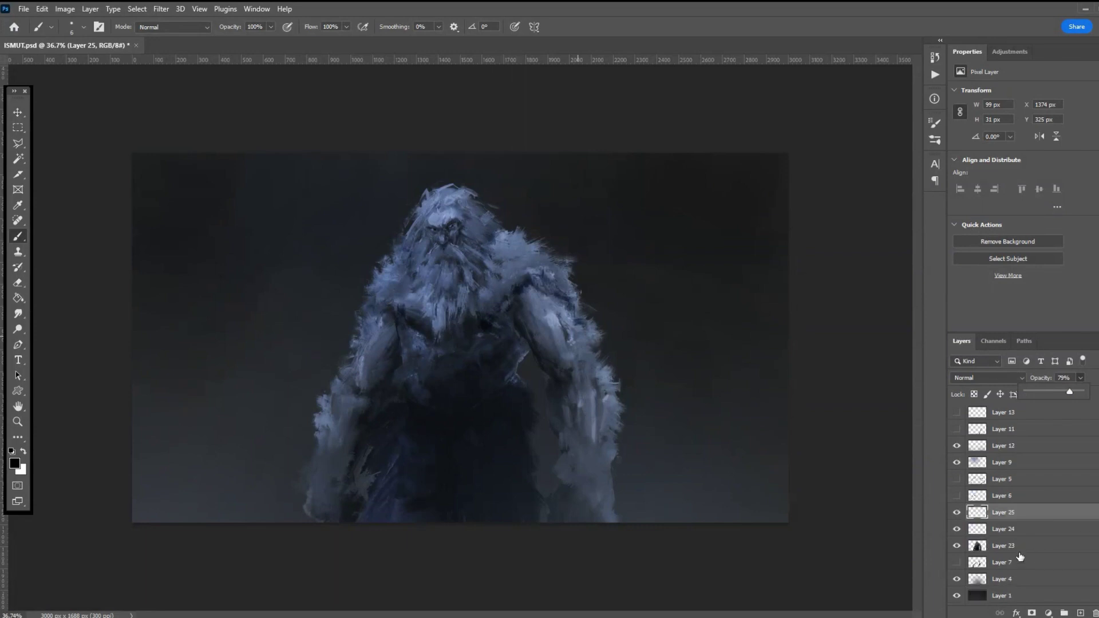
{"action": "left_click", "coordinate": [1022, 548]}
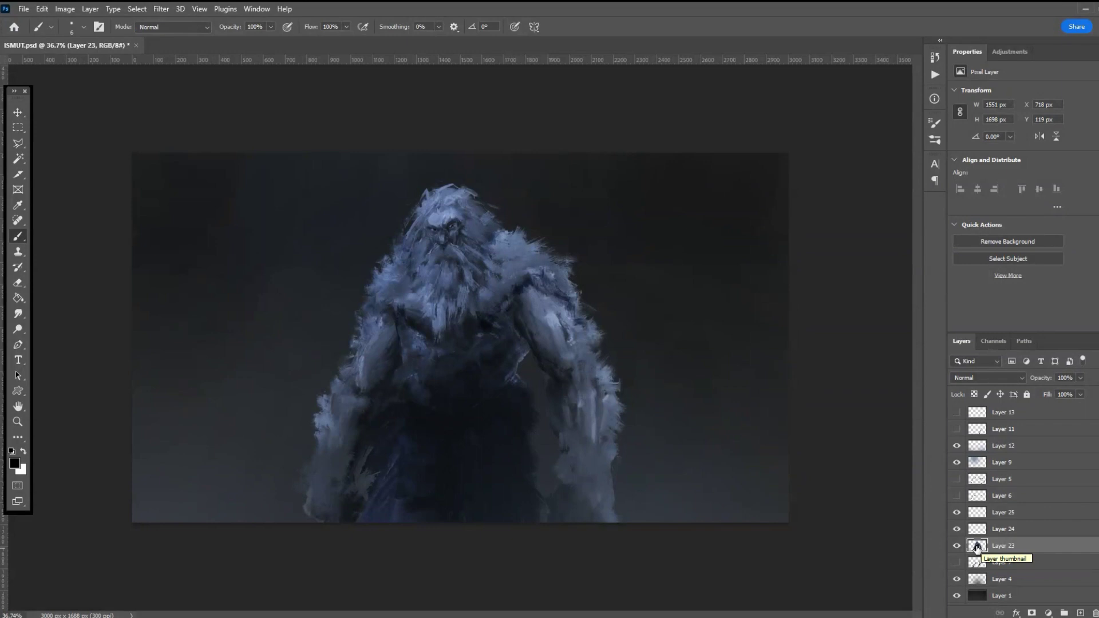
- Load Layer 23's outline as a selection and add a new Multiply layer
{"action": "left_click", "coordinate": [977, 545], "text": "ctrl"}
{"action": "left_click", "coordinate": [1011, 517]}
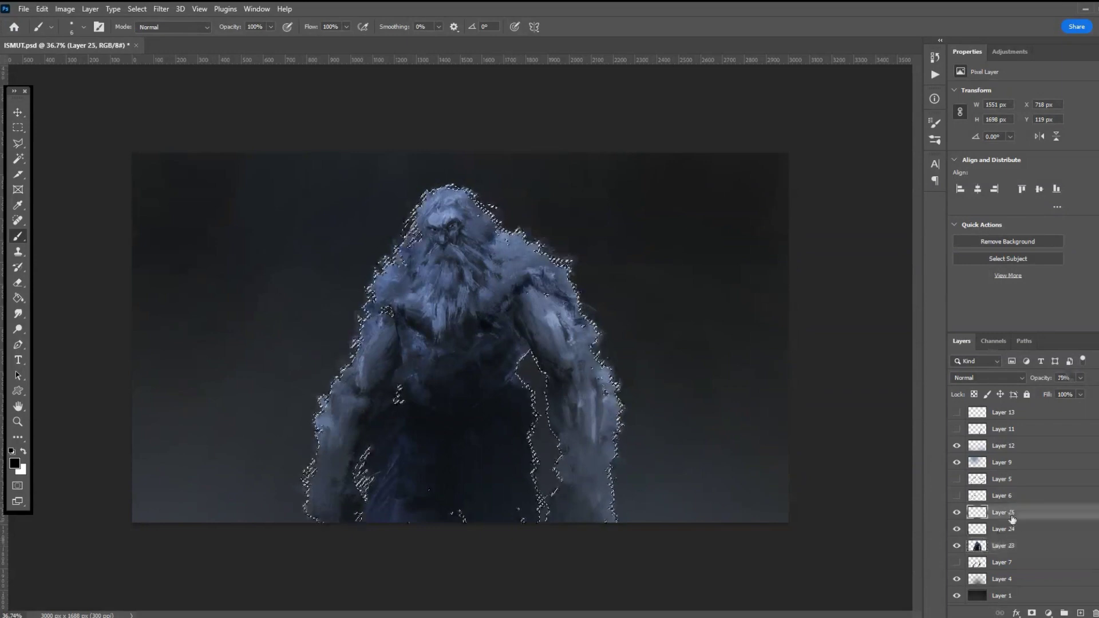
{"action": "left_click", "coordinate": [1079, 612]}
{"action": "left_click", "coordinate": [974, 376]}
{"action": "left_click", "coordinate": [973, 419]}
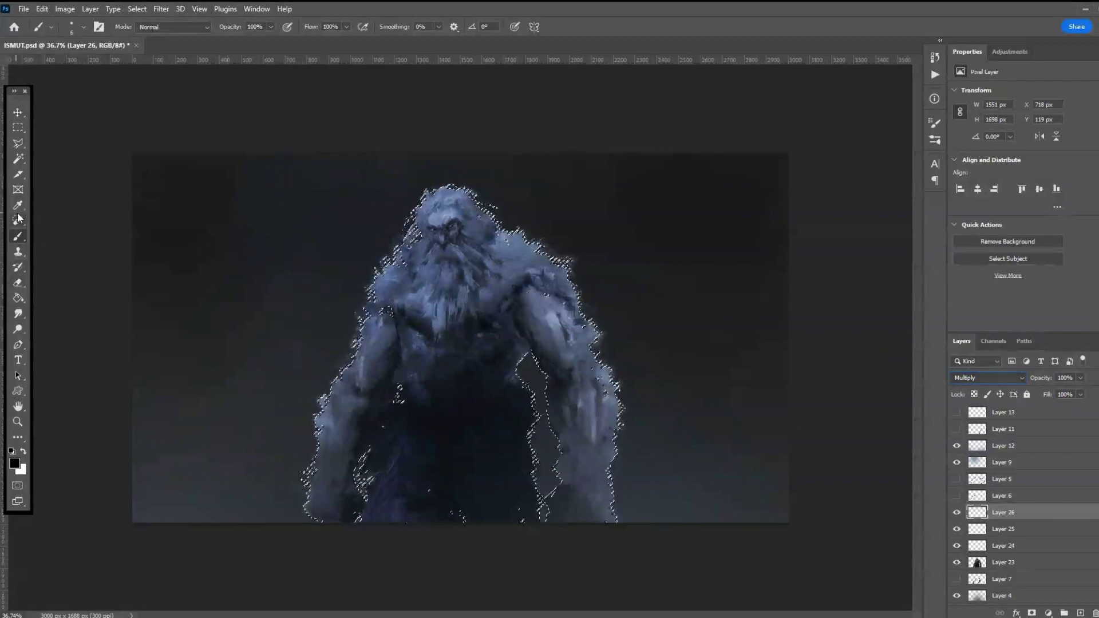
- Darken the hand, forearm, left leg and lower right arm with a 495 px Soft Round Pressure brush
{"action": "left_click", "coordinate": [84, 27]}
{"action": "left_click", "coordinate": [74, 275]}
{"action": "left_click", "coordinate": [132, 65]}
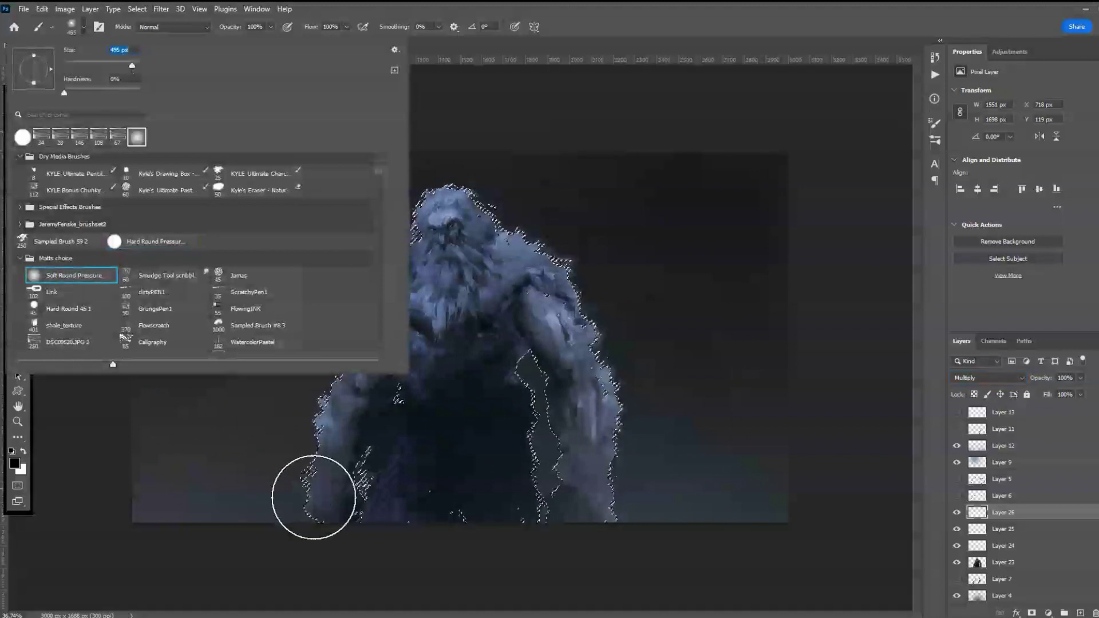
{"action": "left_click", "coordinate": [320, 487]}
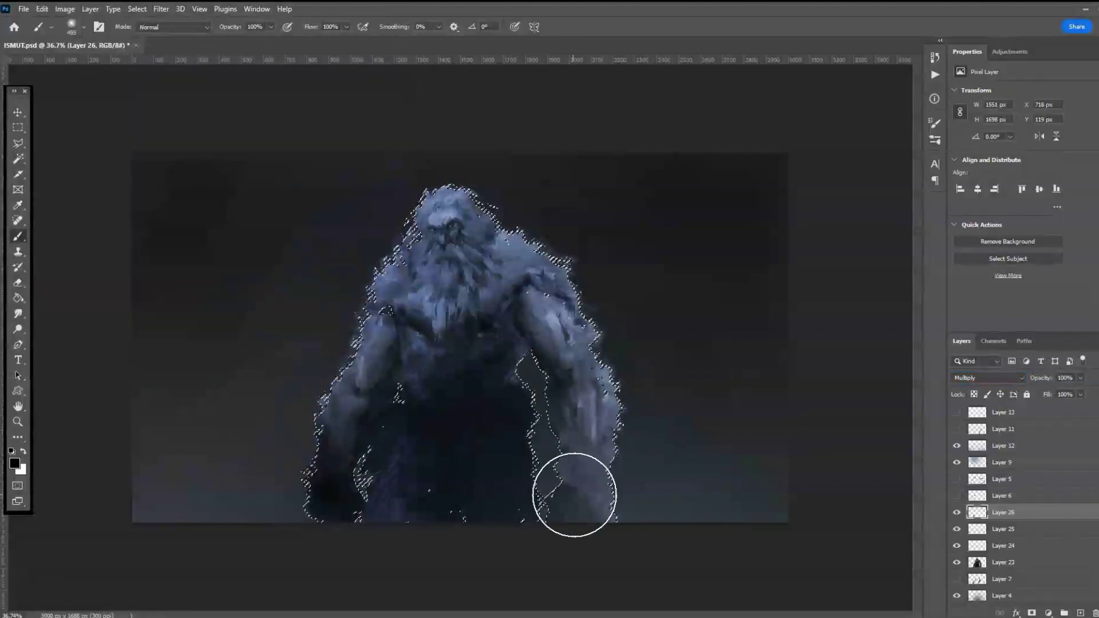
{"action": "mouse_move", "coordinate": [566, 505]}
{"action": "left_mouse_down"}
{"action": "mouse_move", "coordinate": [572, 515]}
{"action": "mouse_move", "coordinate": [620, 474]}
{"action": "mouse_move", "coordinate": [628, 486]}
{"action": "left_mouse_up"}
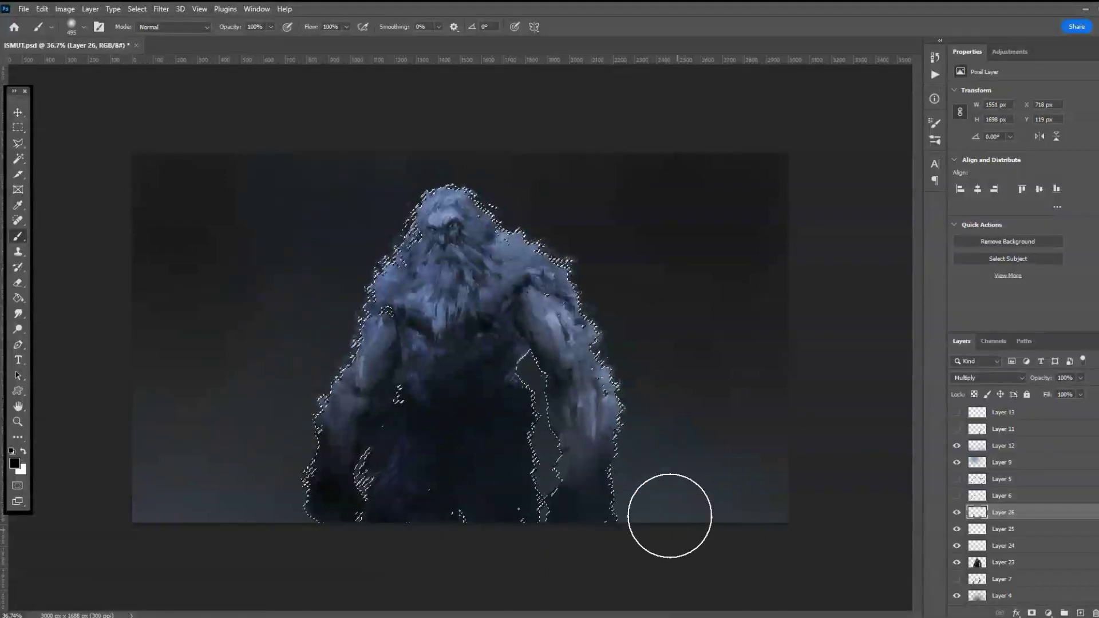
{"action": "mouse_move", "coordinate": [308, 499]}
{"action": "left_mouse_down"}
{"action": "mouse_move", "coordinate": [363, 437]}
{"action": "mouse_move", "coordinate": [320, 493]}
{"action": "left_mouse_up"}
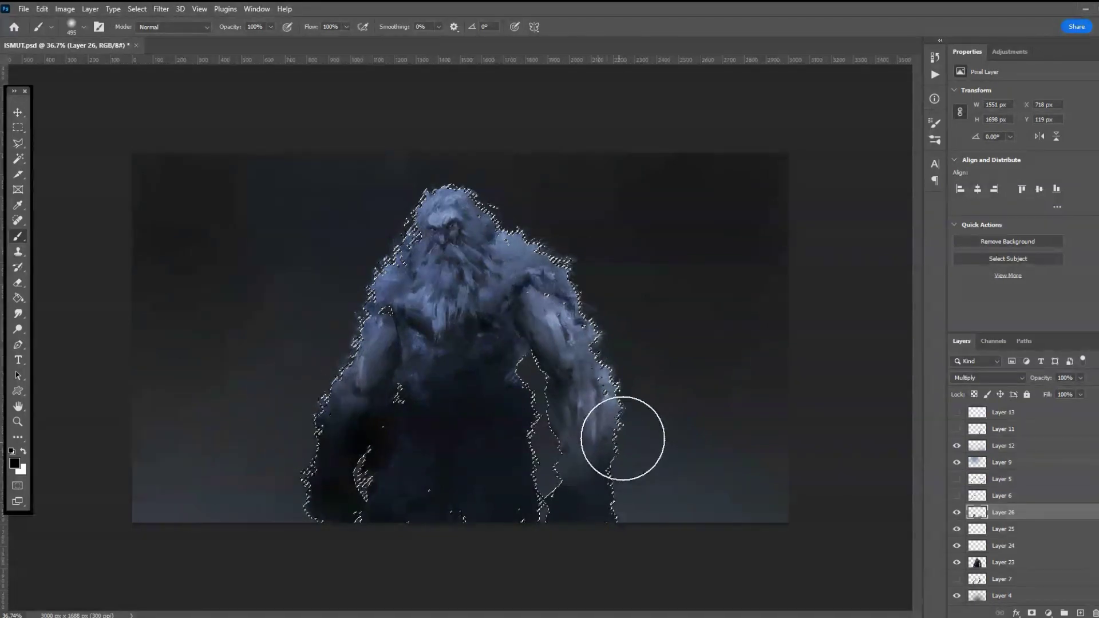
{"action": "left_click_drag", "start_coordinate": [563, 496], "coordinate": [555, 458]}
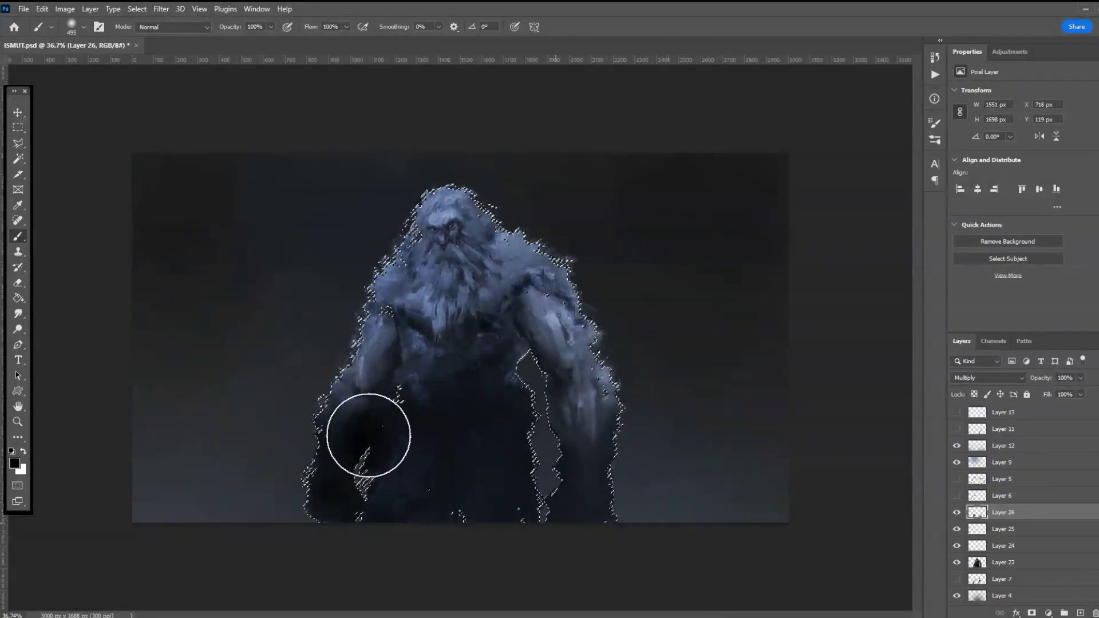
- Deselect and lower the Multiply layer's opacity to 80%
{"action": "left_click", "coordinate": [18, 128]}
{"action": "key", "text": "ctrl+d"}
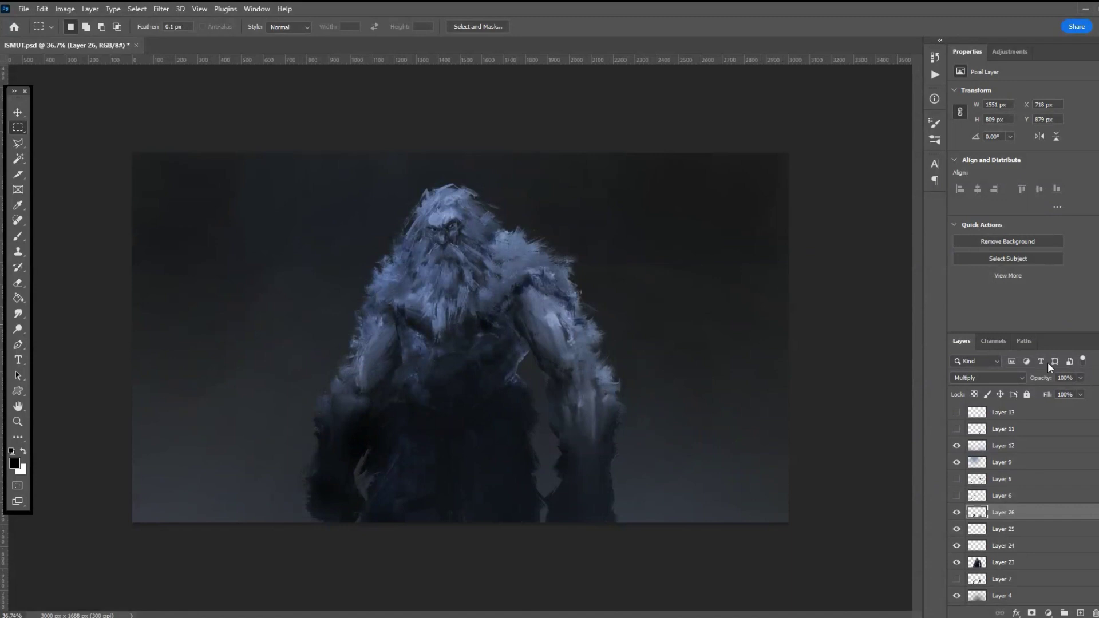
{"action": "left_click", "coordinate": [1080, 377]}
{"action": "left_click_drag", "start_coordinate": [1083, 392], "coordinate": [1073, 392]}
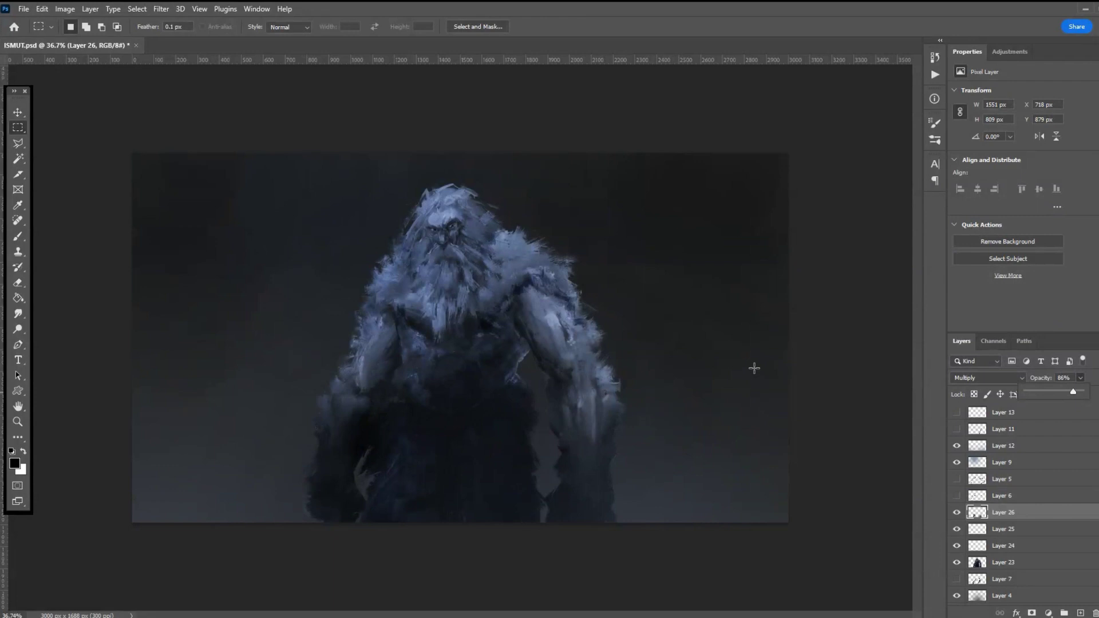
- Reload Layer 23's outline as a selection, add Layer 27, and make white the foreground colour
{"action": "scroll", "coordinate": [523, 301], "scroll_direction": "down", "scroll_amount": 3}
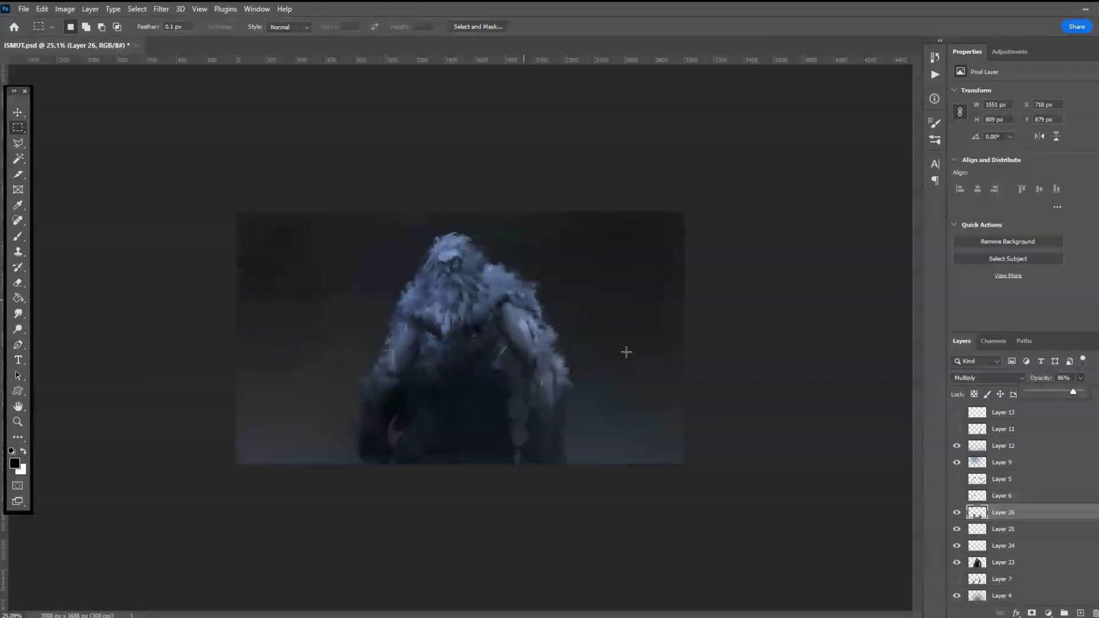
{"action": "left_click", "coordinate": [1039, 563]}
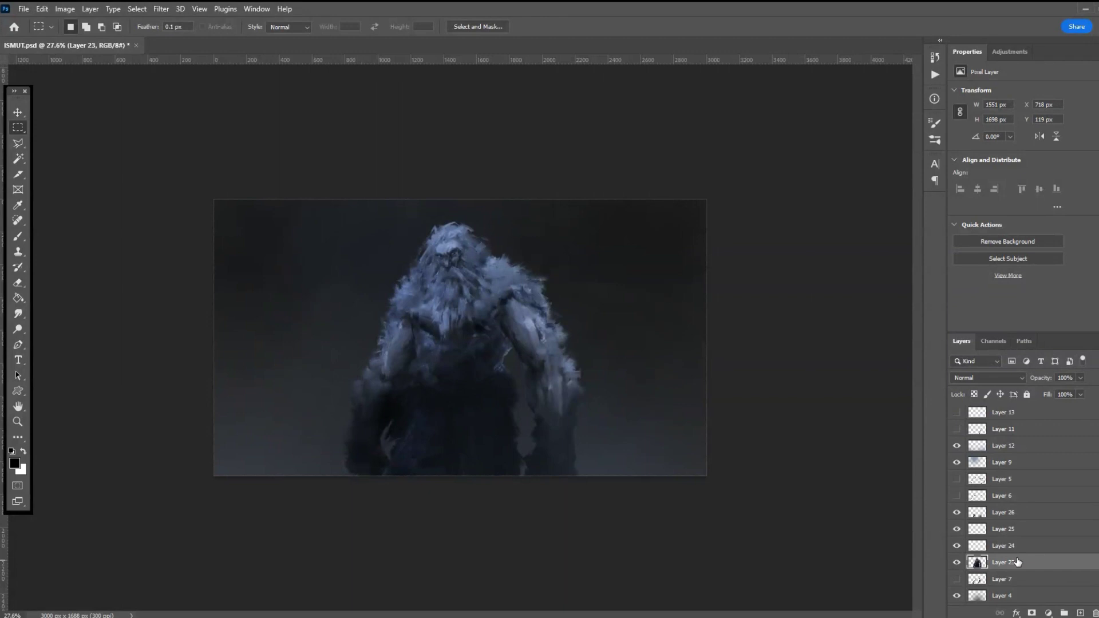
{"action": "left_click", "coordinate": [977, 563], "text": "ctrl"}
{"action": "left_click", "coordinate": [1008, 518]}
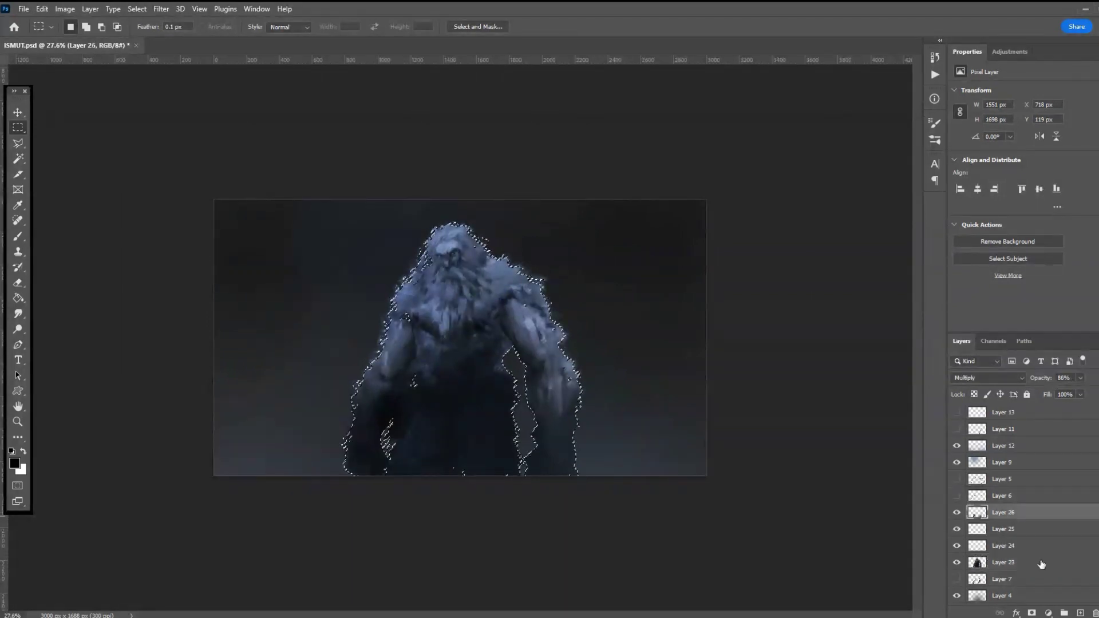
{"action": "left_click", "coordinate": [1079, 613]}
{"action": "left_click", "coordinate": [23, 452]}
- Switch to the Brush, zoom in and pick a recently used textured brush preset
{"action": "left_click", "coordinate": [18, 240]}
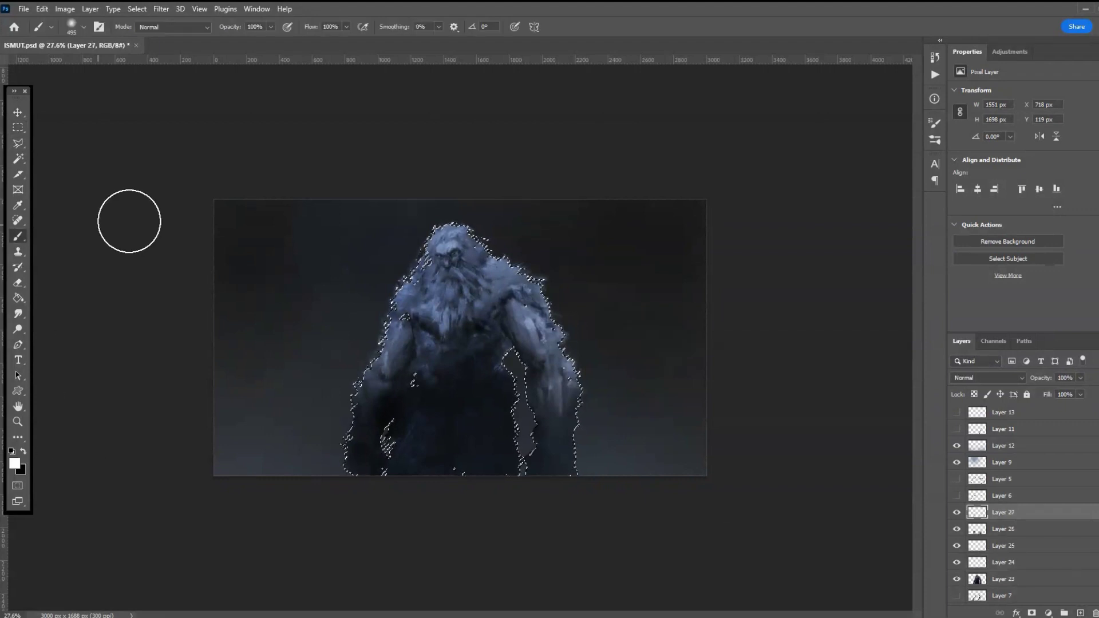
{"action": "key", "text": "ctrl+plus"}
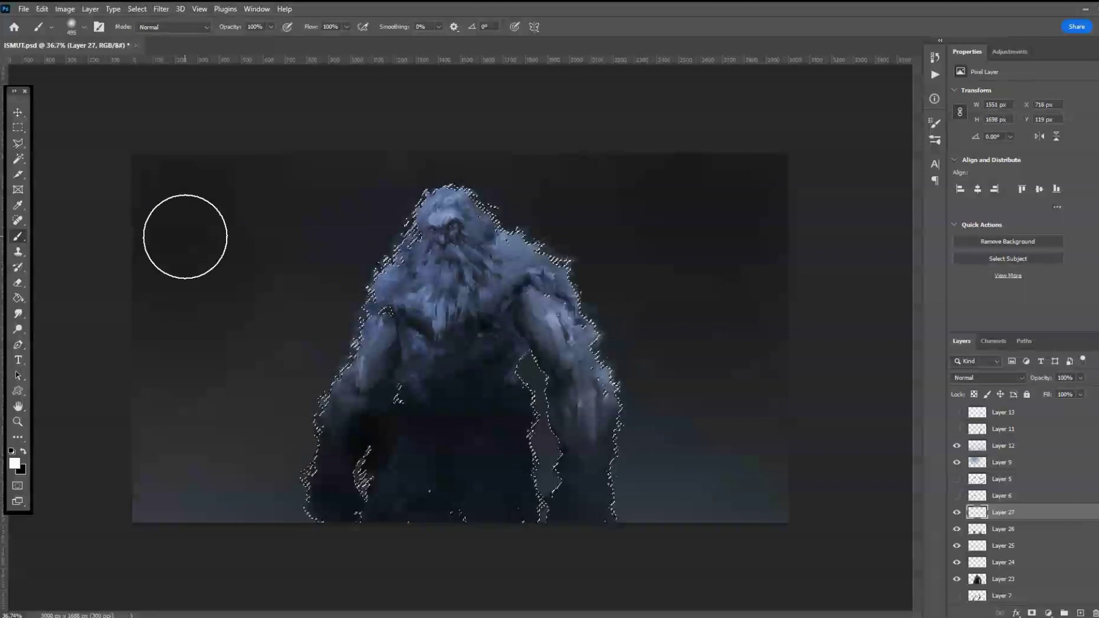
{"action": "left_click", "coordinate": [85, 28]}
{"action": "double_click", "coordinate": [60, 135]}
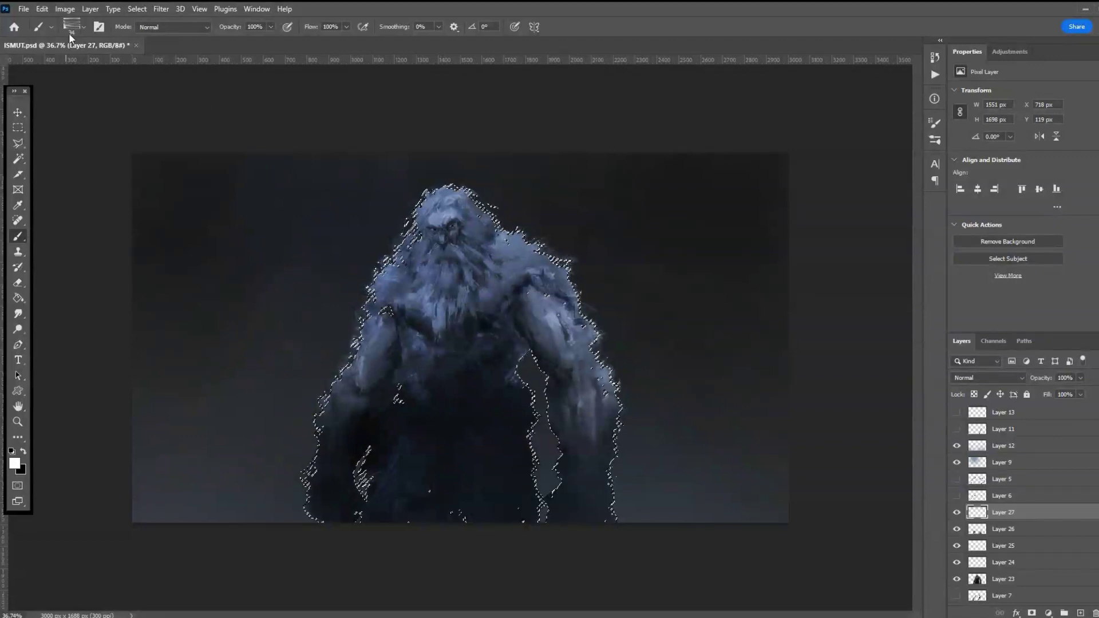
{"action": "left_click", "coordinate": [85, 27]}
- Paint white streaks over the crown, left side of the head and the beard, then clear the selection
{"action": "mouse_move", "coordinate": [432, 192]}
{"action": "left_mouse_down"}
{"action": "mouse_move", "coordinate": [436, 205]}
{"action": "mouse_move", "coordinate": [471, 206]}
{"action": "mouse_move", "coordinate": [491, 242]}
{"action": "mouse_move", "coordinate": [501, 235]}
{"action": "mouse_move", "coordinate": [565, 274]}
{"action": "left_mouse_up"}
{"action": "mouse_move", "coordinate": [425, 220]}
{"action": "left_mouse_down"}
{"action": "mouse_move", "coordinate": [409, 192]}
{"action": "mouse_move", "coordinate": [449, 187]}
{"action": "left_mouse_up"}
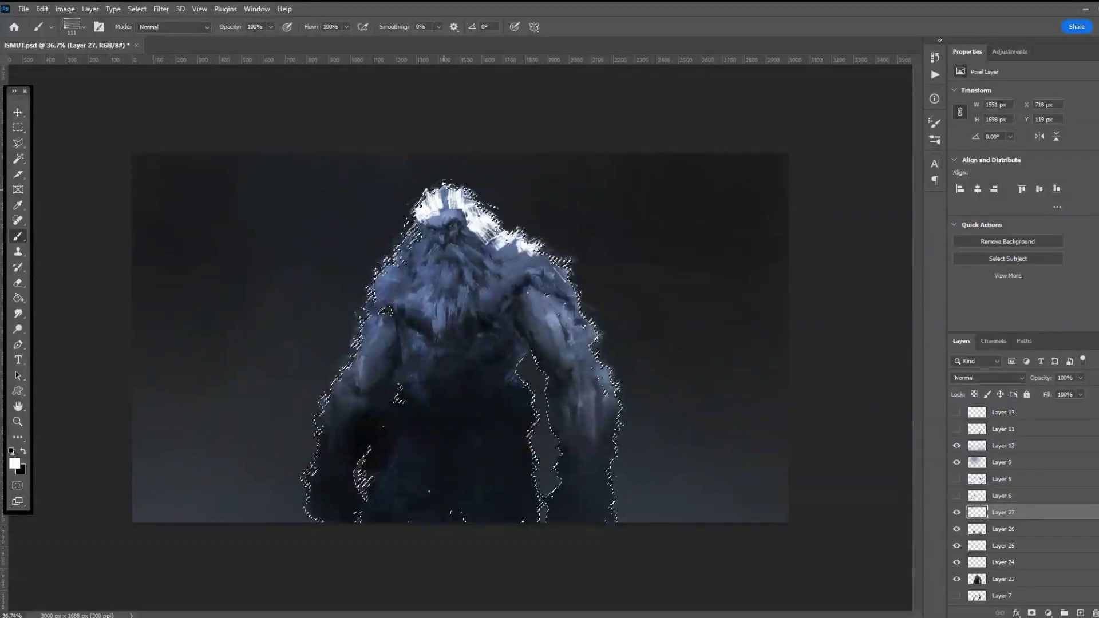
{"action": "mouse_move", "coordinate": [406, 220]}
{"action": "left_mouse_down"}
{"action": "mouse_move", "coordinate": [379, 266]}
{"action": "mouse_move", "coordinate": [400, 274]}
{"action": "mouse_move", "coordinate": [423, 262]}
{"action": "mouse_move", "coordinate": [403, 267]}
{"action": "mouse_move", "coordinate": [401, 280]}
{"action": "left_mouse_up"}
{"action": "mouse_move", "coordinate": [462, 237]}
{"action": "left_mouse_down"}
{"action": "mouse_move", "coordinate": [484, 252]}
{"action": "mouse_move", "coordinate": [481, 266]}
{"action": "mouse_move", "coordinate": [486, 258]}
{"action": "left_mouse_up"}
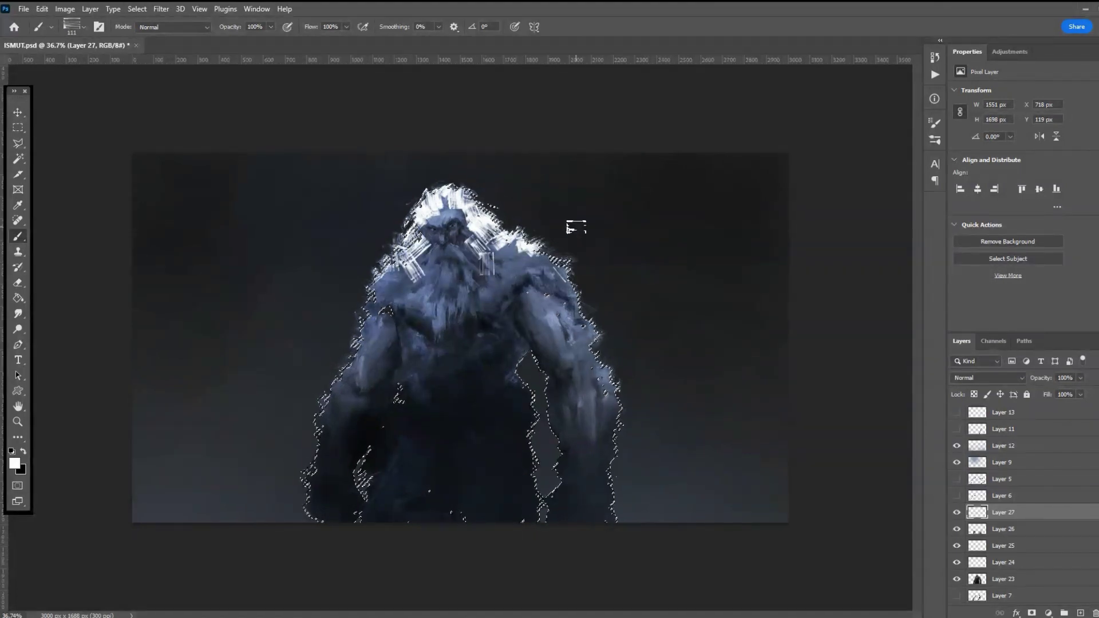
{"action": "left_click", "coordinate": [18, 127]}
{"action": "left_click", "coordinate": [285, 172]}
- Drag Layer 27's opacity slider down to 27%
{"action": "left_click", "coordinate": [1081, 379]}
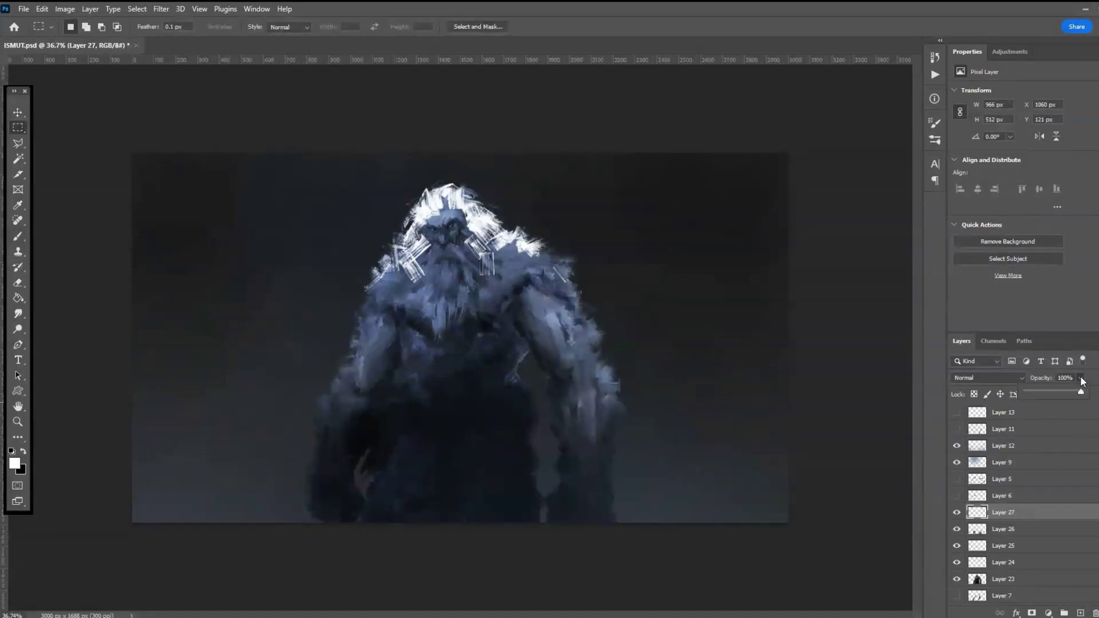
{"action": "left_click_drag", "start_coordinate": [1040, 397], "coordinate": [1041, 397]}
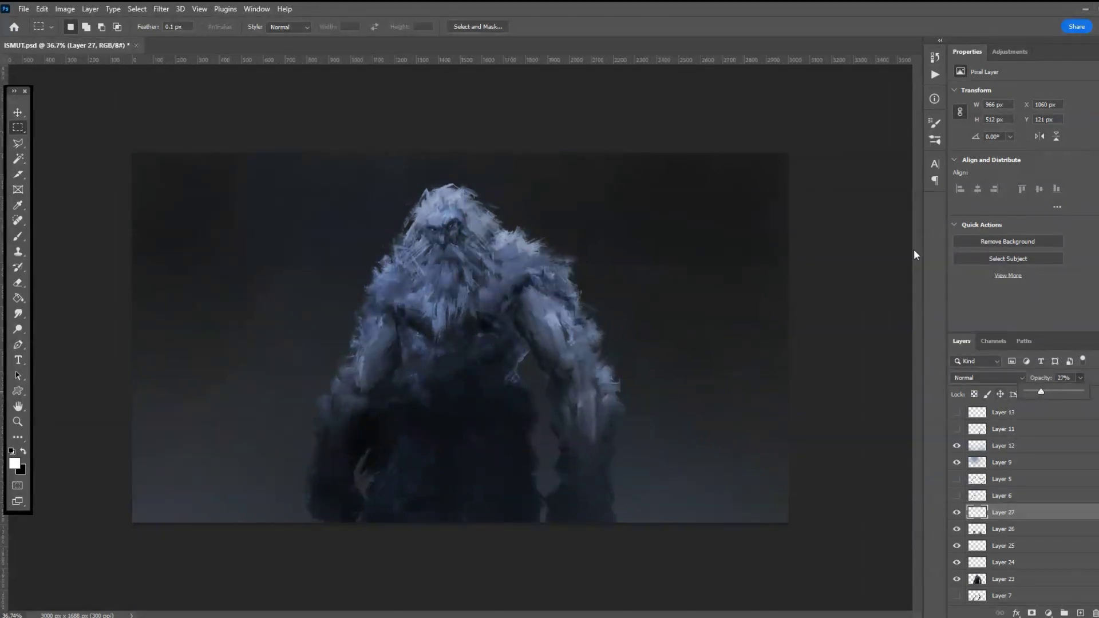
{"action": "left_click", "coordinate": [537, 265]}
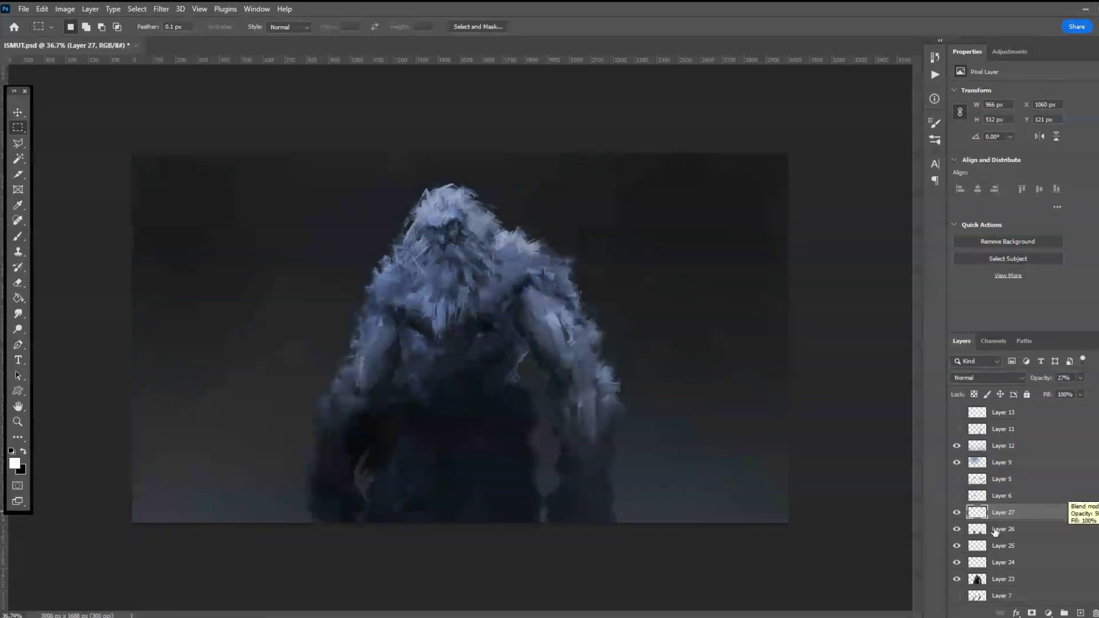
- Paint faint light strokes on both of the creature's shoulders
{"action": "left_click", "coordinate": [20, 234]}
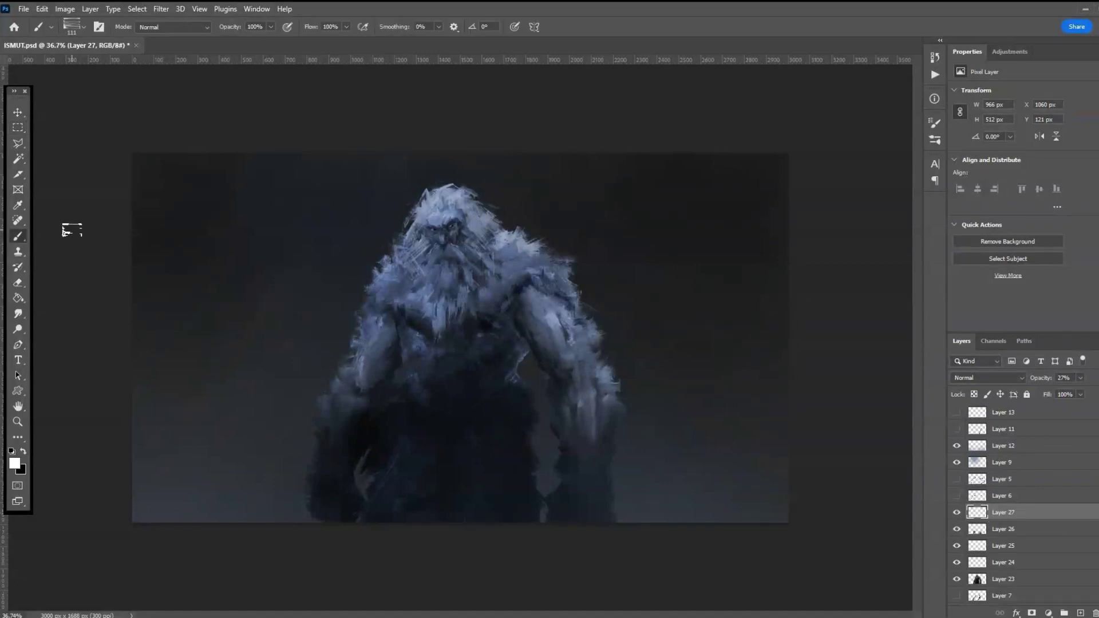
{"action": "left_click_drag", "start_coordinate": [380, 294], "coordinate": [376, 300]}
{"action": "left_click_drag", "start_coordinate": [561, 279], "coordinate": [566, 294]}
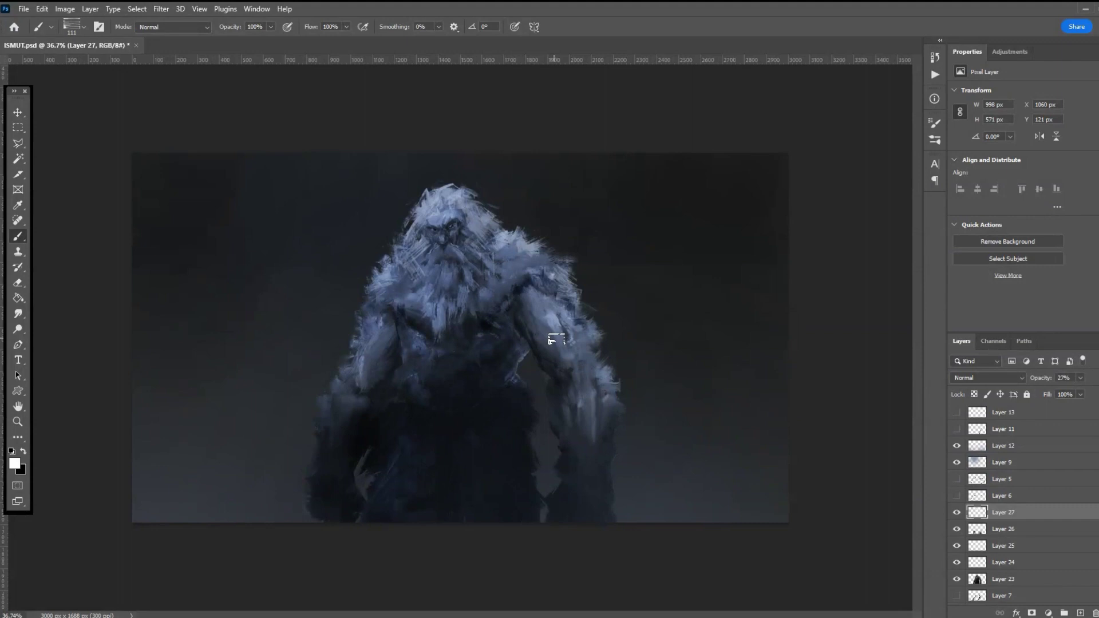
{"action": "scroll", "coordinate": [555, 338], "scroll_direction": "up", "scroll_amount": 3}
{"action": "scroll", "coordinate": [481, 188], "scroll_direction": "up", "scroll_amount": 5}
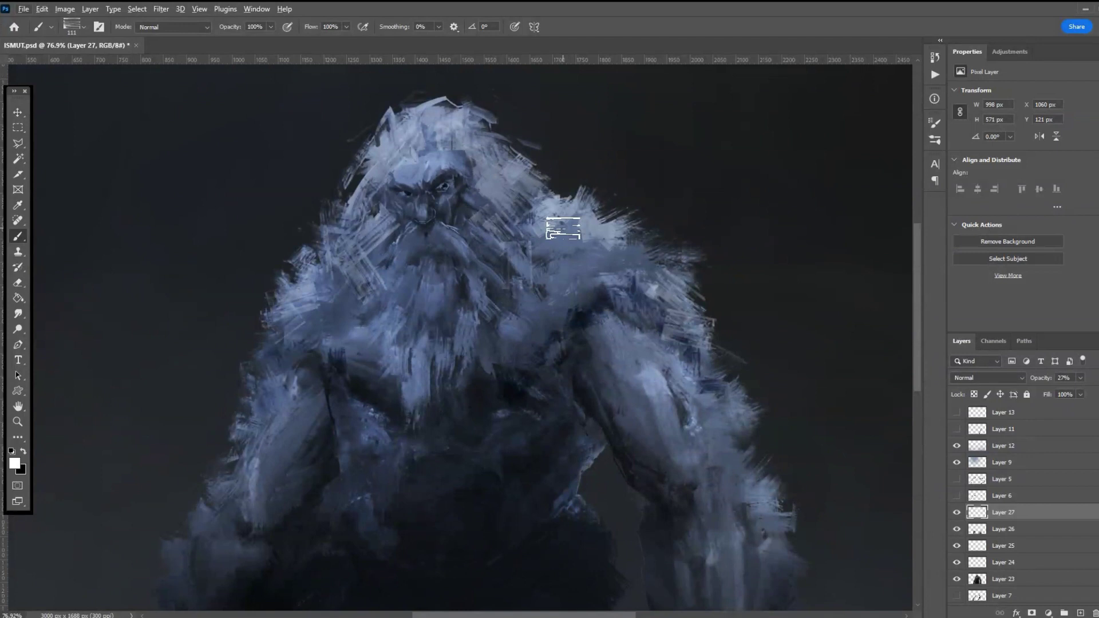
{"action": "scroll", "coordinate": [564, 229], "scroll_direction": "down", "scroll_amount": 2}
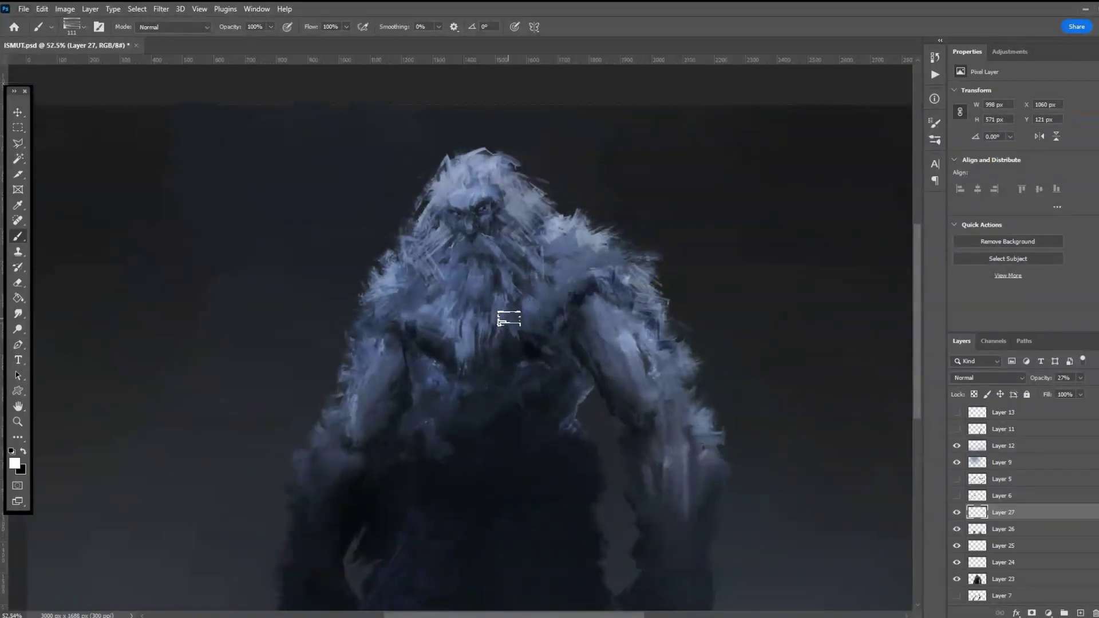
{"action": "scroll", "coordinate": [514, 314], "scroll_direction": "up", "scroll_amount": 2}
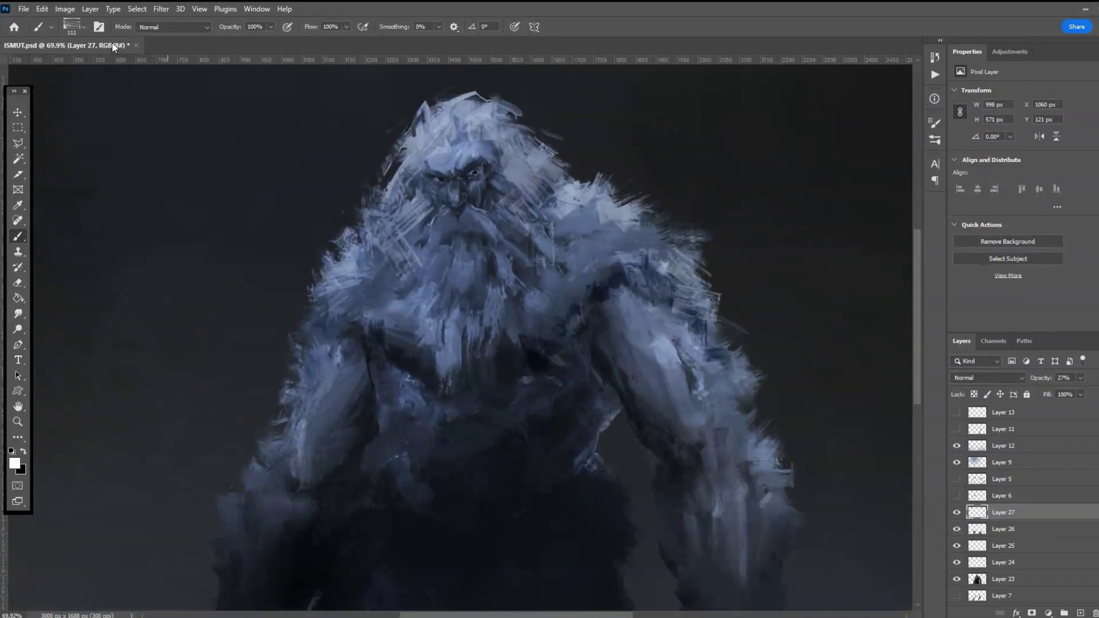
- With a 32 px brush, paint highlights beside the moustache and faint strokes on the lower left and right sides
{"action": "left_click", "coordinate": [70, 26]}
{"action": "left_click", "coordinate": [76, 63]}
{"action": "left_click", "coordinate": [463, 222]}
{"action": "mouse_move", "coordinate": [454, 213]}
{"action": "left_mouse_down"}
{"action": "mouse_move", "coordinate": [428, 259]}
{"action": "mouse_move", "coordinate": [432, 225]}
{"action": "left_mouse_up"}
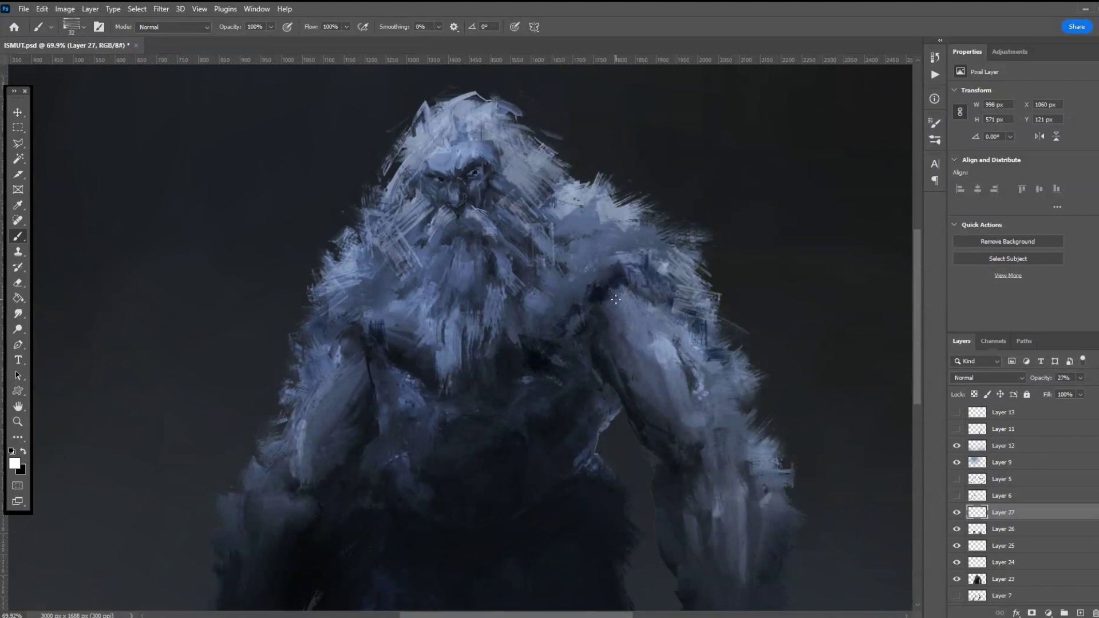
{"action": "scroll", "coordinate": [493, 266], "scroll_direction": "down", "scroll_amount": 3}
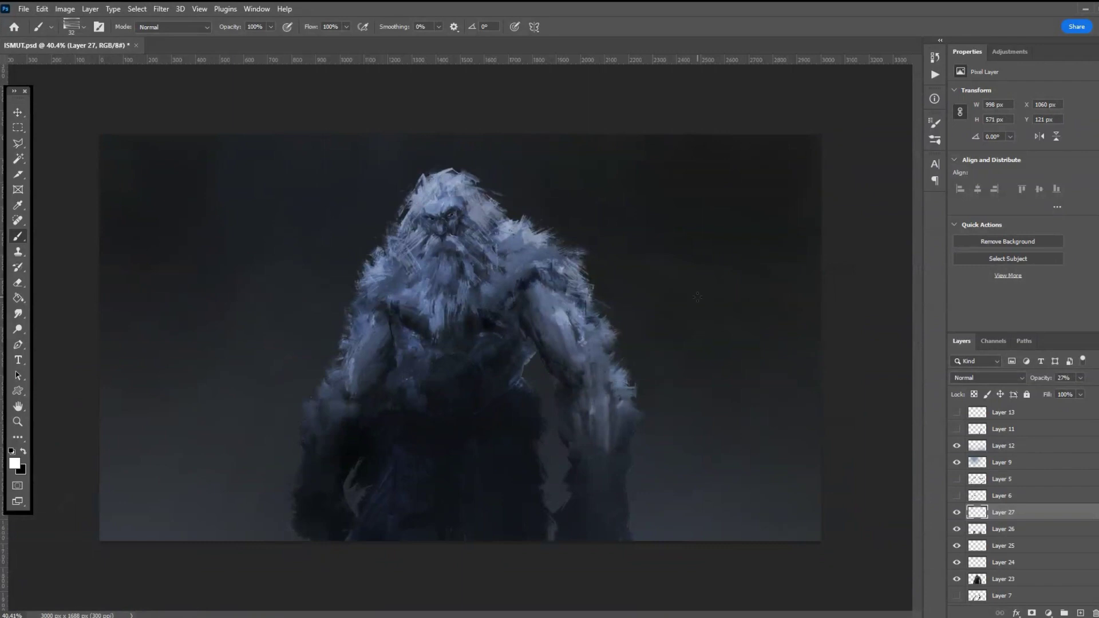
{"action": "left_click_drag", "start_coordinate": [329, 386], "coordinate": [326, 388]}
{"action": "left_click_drag", "start_coordinate": [620, 428], "coordinate": [635, 430]}
- Erase the light tufts beside the right arm with a Soft Round Pressure eraser, then zoom out
{"action": "left_click", "coordinate": [17, 282]}
{"action": "left_click", "coordinate": [84, 27]}
{"action": "left_click", "coordinate": [80, 277]}
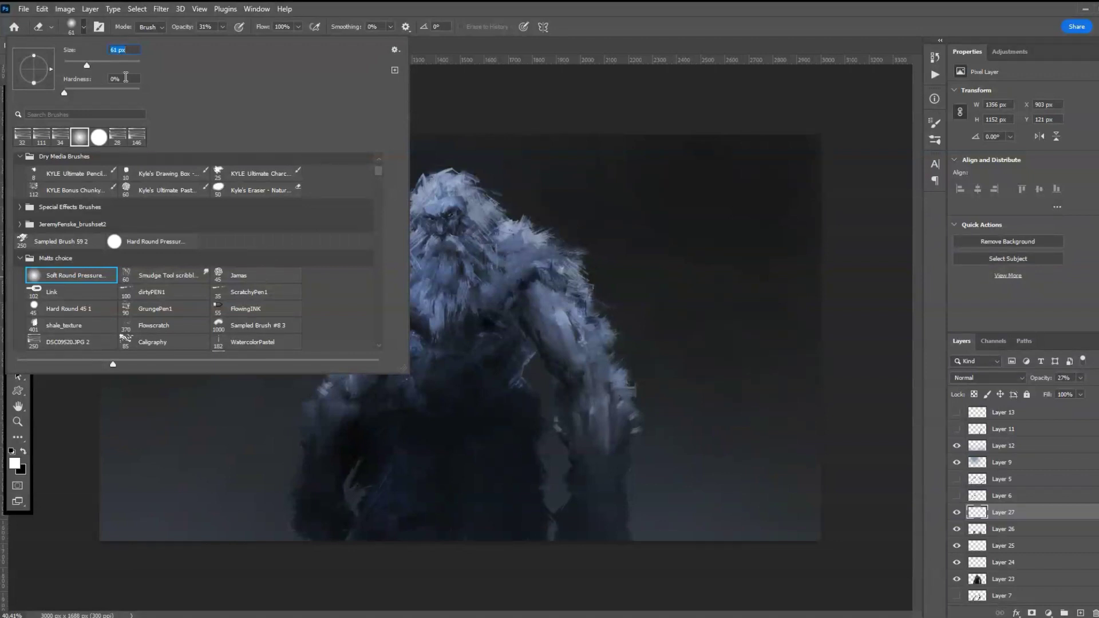
{"action": "mouse_move", "coordinate": [567, 431]}
{"action": "left_mouse_down"}
{"action": "mouse_move", "coordinate": [595, 470]}
{"action": "mouse_move", "coordinate": [554, 435]}
{"action": "left_mouse_up"}
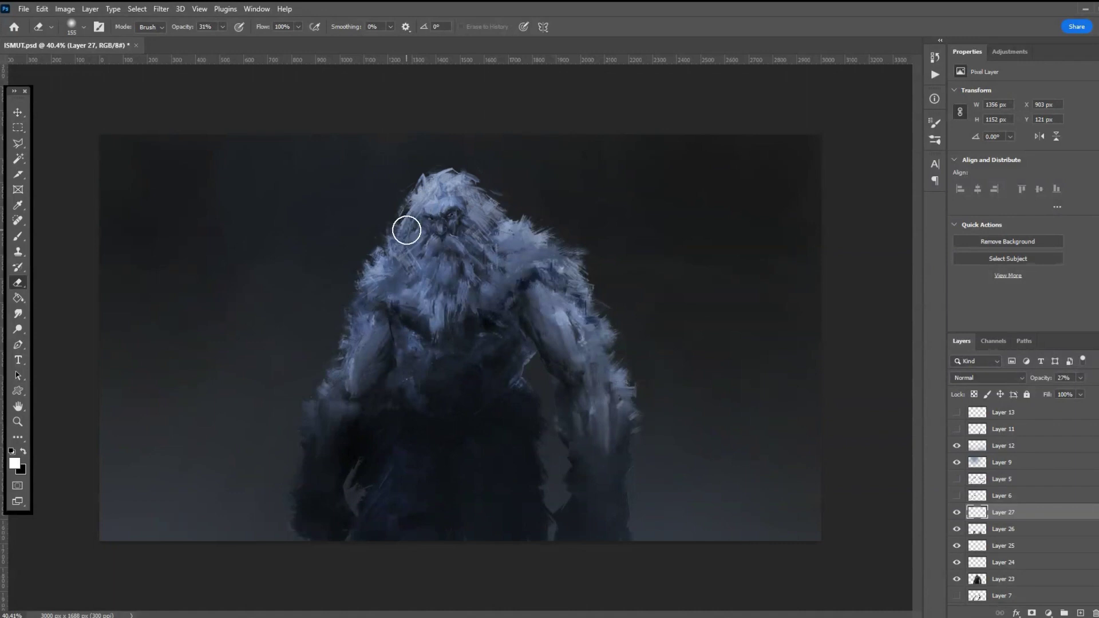
{"action": "key", "text": "ctrl+minus"}
{"action": "scroll", "coordinate": [526, 375], "scroll_direction": "down", "scroll_amount": 1}
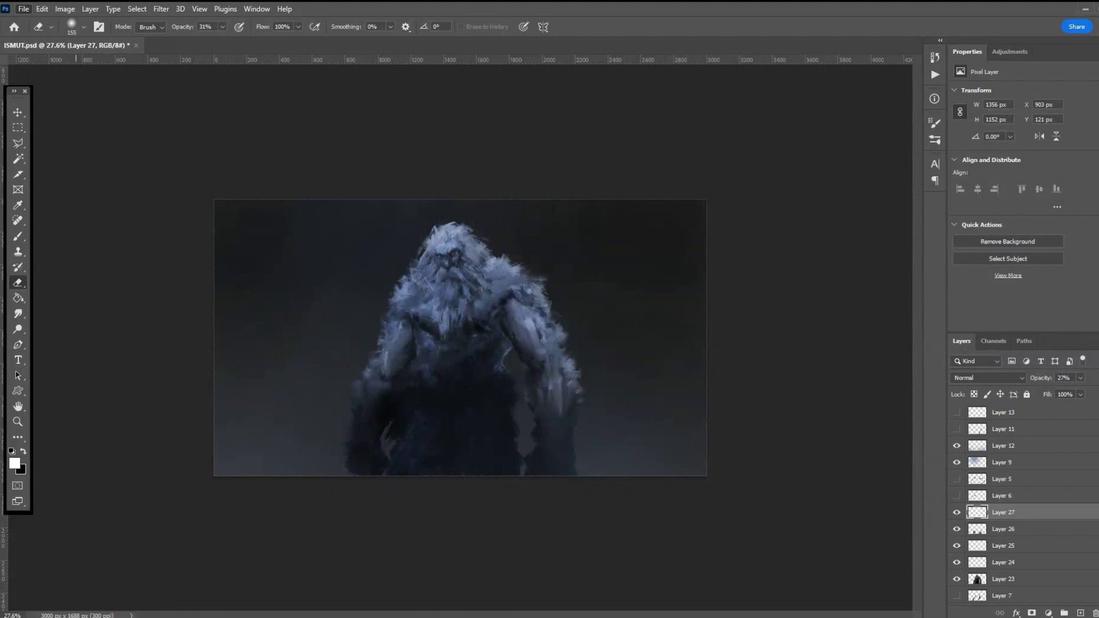
- Save the painting and hide Layers 27, 26 and 25
{"action": "key", "text": "ctrl+s"}
{"action": "scroll", "coordinate": [464, 437], "scroll_direction": "up", "scroll_amount": 2}
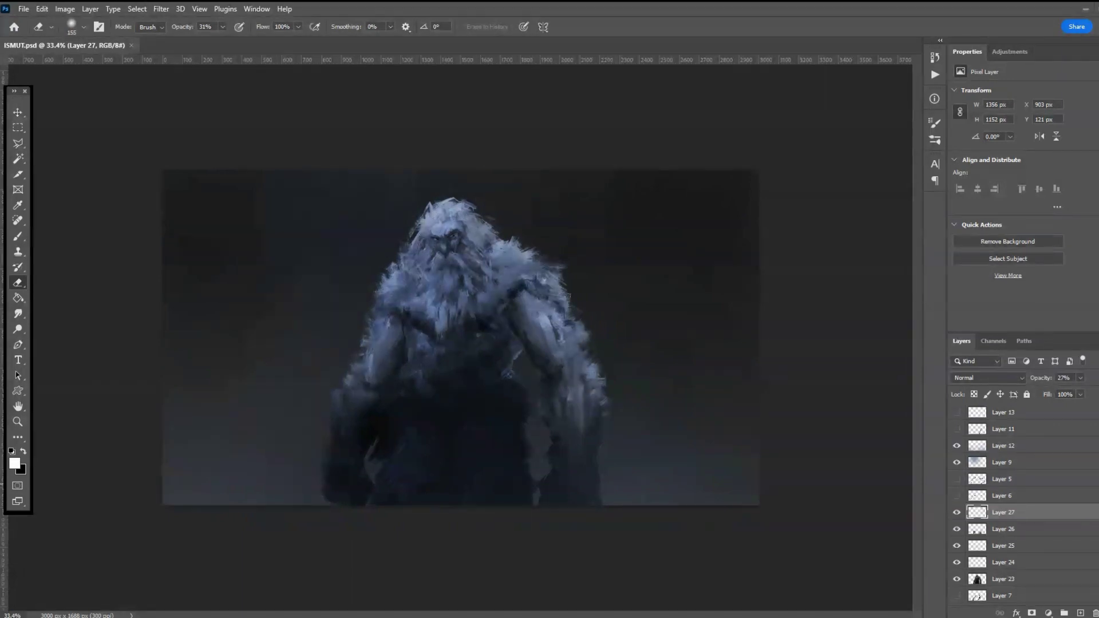
{"action": "left_click", "coordinate": [957, 513]}
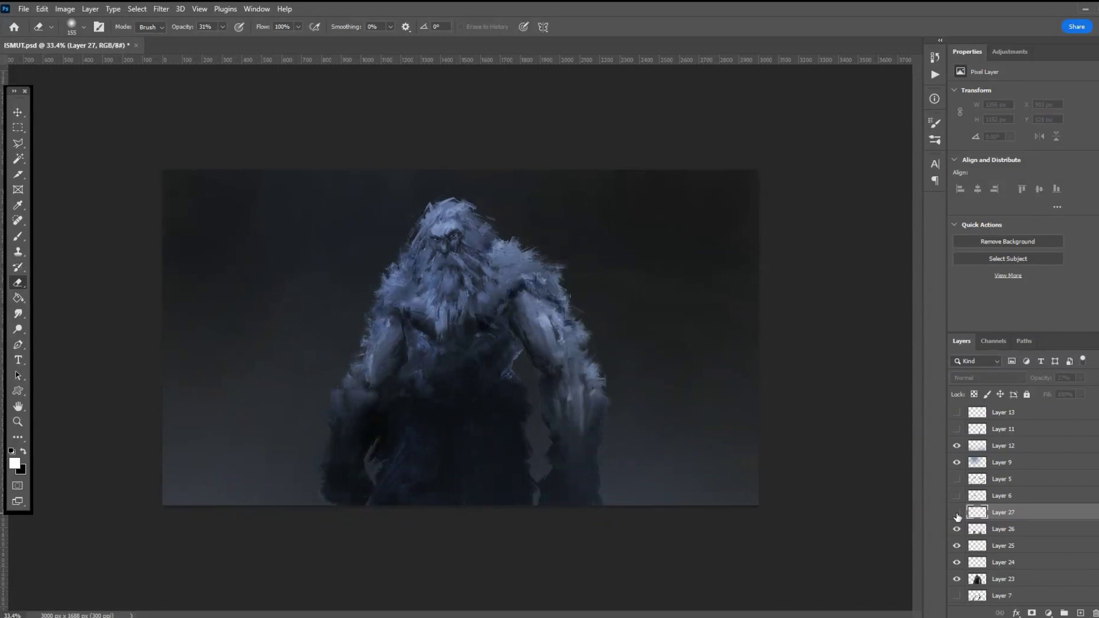
{"action": "left_click", "coordinate": [956, 530]}
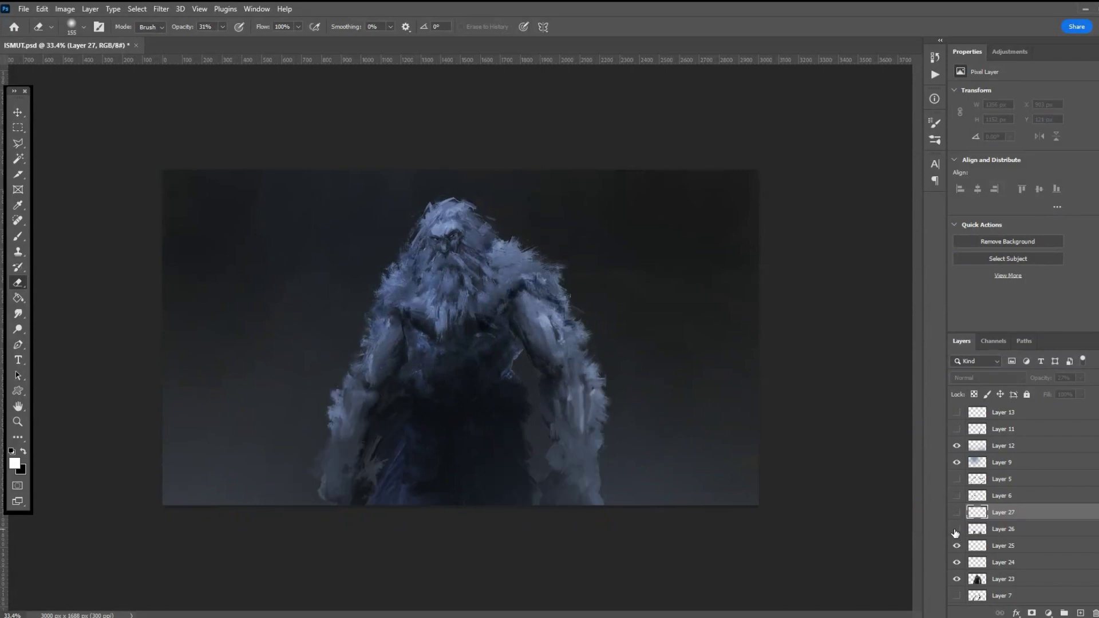
{"action": "left_click", "coordinate": [956, 545]}
- Make Layer 23 the active layer and hide Layers 9 and 12
{"action": "left_click", "coordinate": [956, 579]}
{"action": "left_click", "coordinate": [956, 579]}
{"action": "left_click", "coordinate": [1015, 579]}
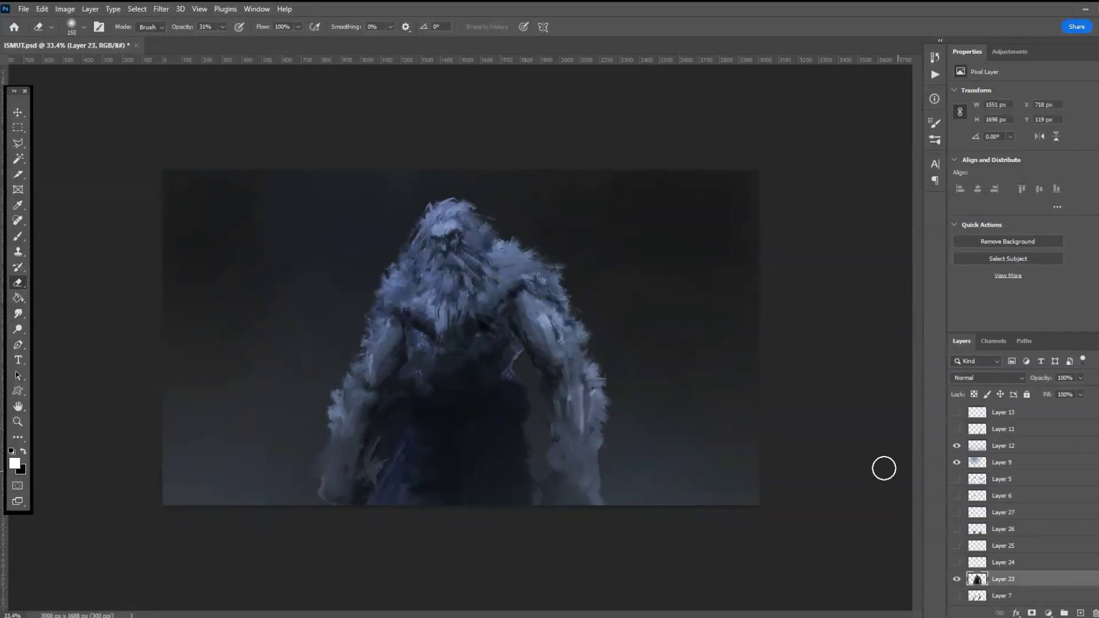
{"action": "scroll", "coordinate": [1016, 562], "scroll_direction": "down", "scroll_amount": 1}
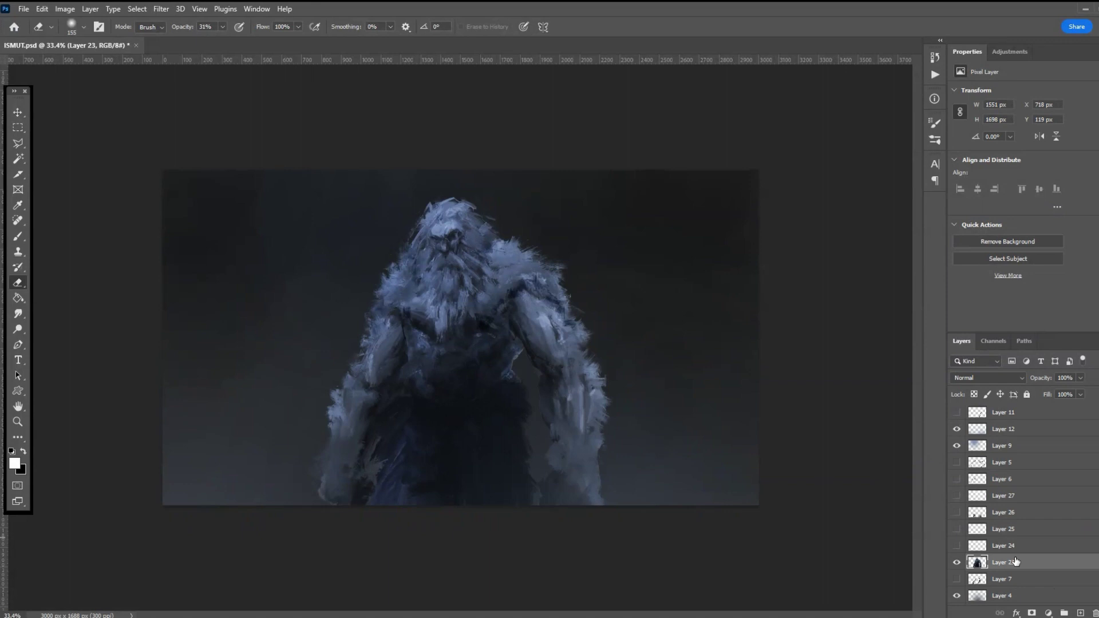
{"action": "scroll", "coordinate": [1021, 557], "scroll_direction": "up", "scroll_amount": 1}
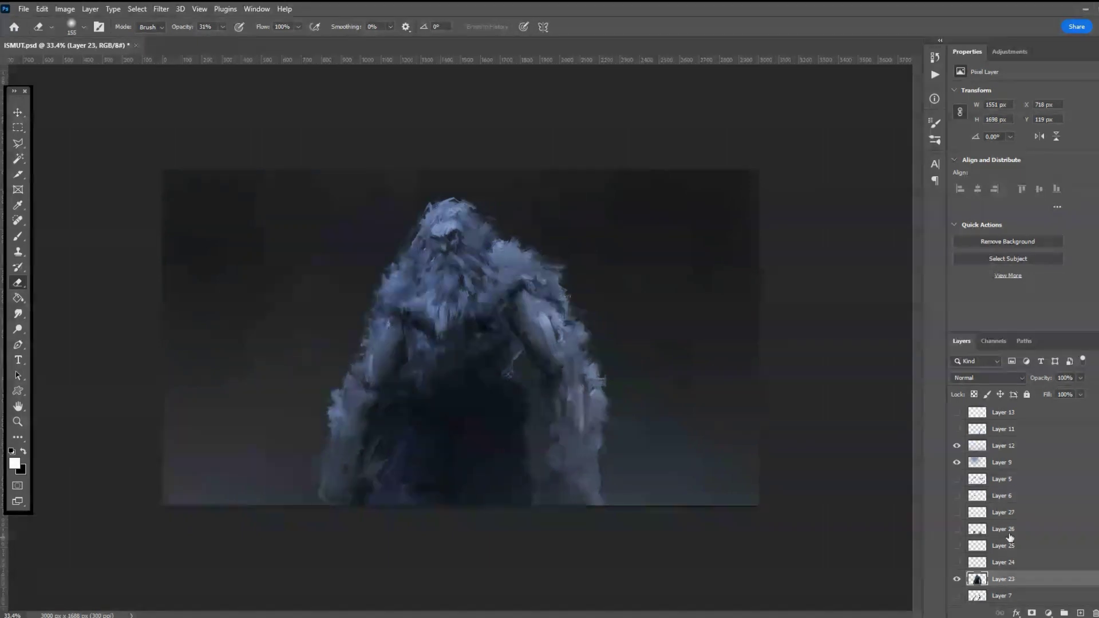
{"action": "left_click", "coordinate": [956, 463]}
{"action": "left_click", "coordinate": [958, 447]}
- Zoom in on the hunched giant on Layer 23 in MARROW.psd
{"action": "scroll", "coordinate": [430, 355], "scroll_direction": "up", "scroll_amount": 2}
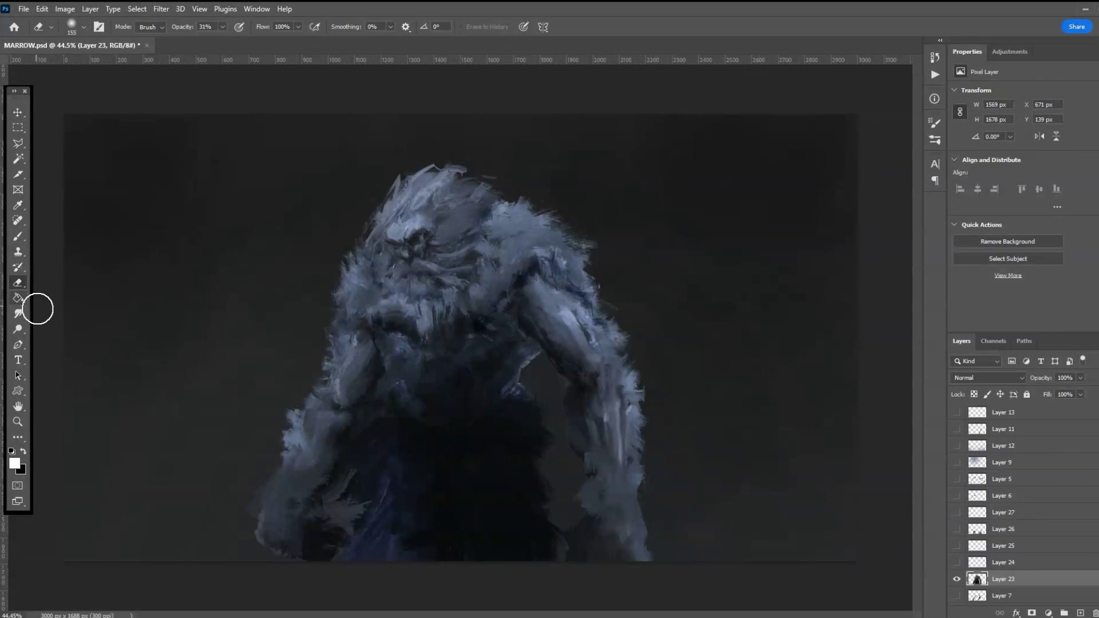
- Smear the giant's head fur with a 48 px Smudge brush, then enlarge the brush to 165 px
{"action": "left_click", "coordinate": [18, 313]}
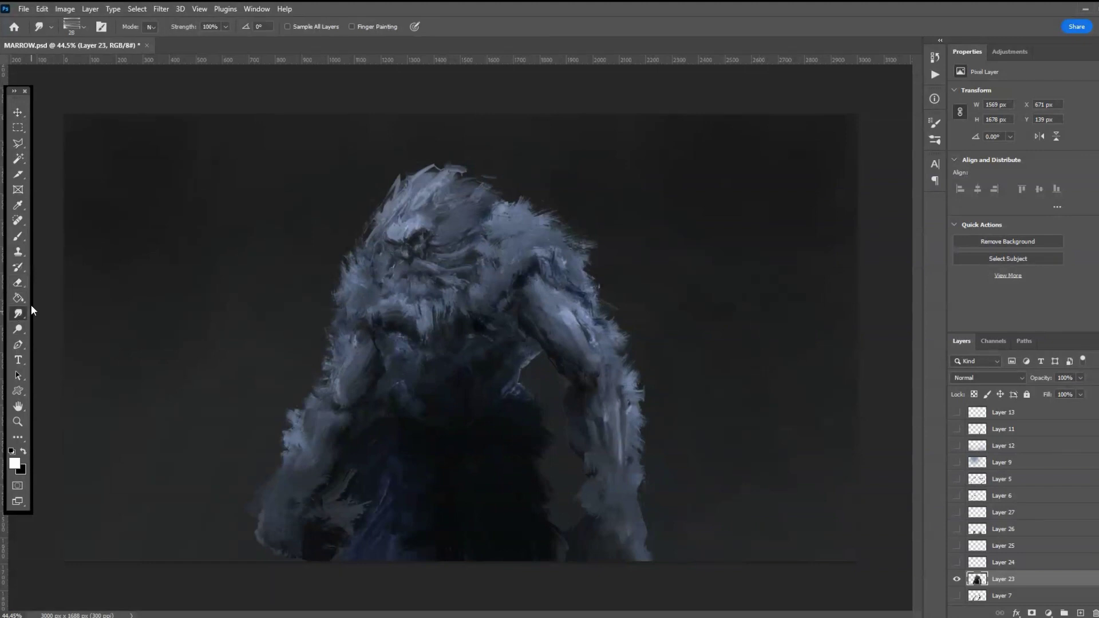
{"action": "left_click", "coordinate": [81, 26]}
{"action": "left_click", "coordinate": [82, 66]}
{"action": "mouse_move", "coordinate": [433, 186]}
{"action": "left_mouse_down"}
{"action": "mouse_move", "coordinate": [485, 184]}
{"action": "mouse_move", "coordinate": [460, 167]}
{"action": "mouse_move", "coordinate": [479, 170]}
{"action": "mouse_move", "coordinate": [497, 200]}
{"action": "left_mouse_up"}
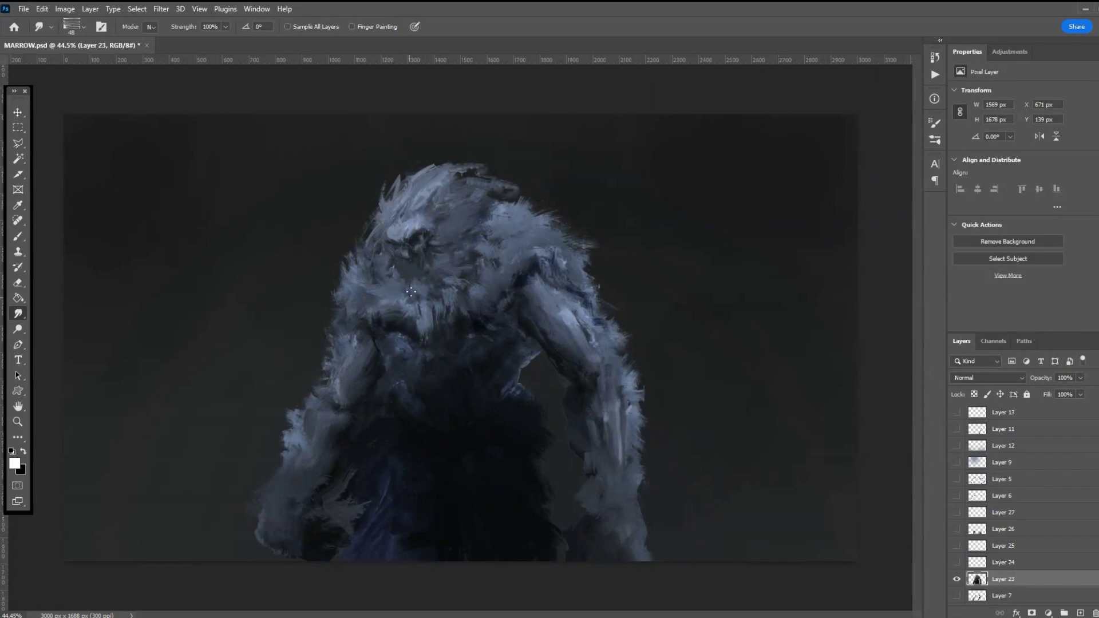
{"action": "left_click", "coordinate": [84, 27]}
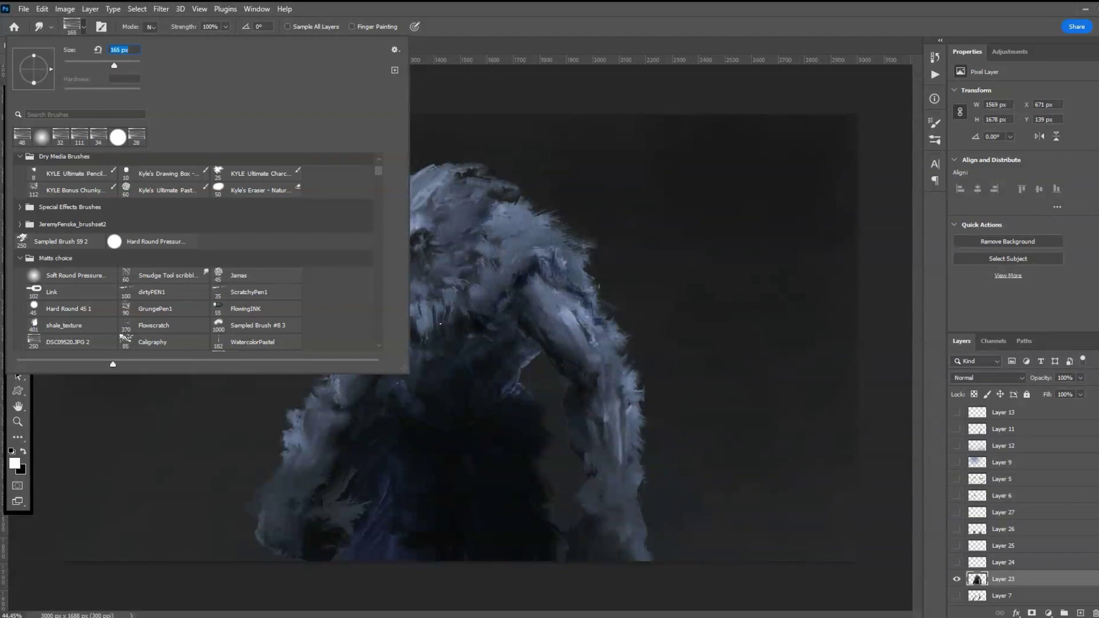
- Smudge the chest fur down into the dark belly and stretch the left arm outward
{"action": "key", "text": "Return"}
{"action": "mouse_move", "coordinate": [473, 337]}
{"action": "left_mouse_down"}
{"action": "mouse_move", "coordinate": [452, 318]}
{"action": "mouse_move", "coordinate": [426, 348]}
{"action": "mouse_move", "coordinate": [384, 338]}
{"action": "mouse_move", "coordinate": [382, 324]}
{"action": "mouse_move", "coordinate": [408, 326]}
{"action": "mouse_move", "coordinate": [354, 382]}
{"action": "mouse_move", "coordinate": [383, 340]}
{"action": "mouse_move", "coordinate": [416, 362]}
{"action": "mouse_move", "coordinate": [407, 431]}
{"action": "left_mouse_up"}
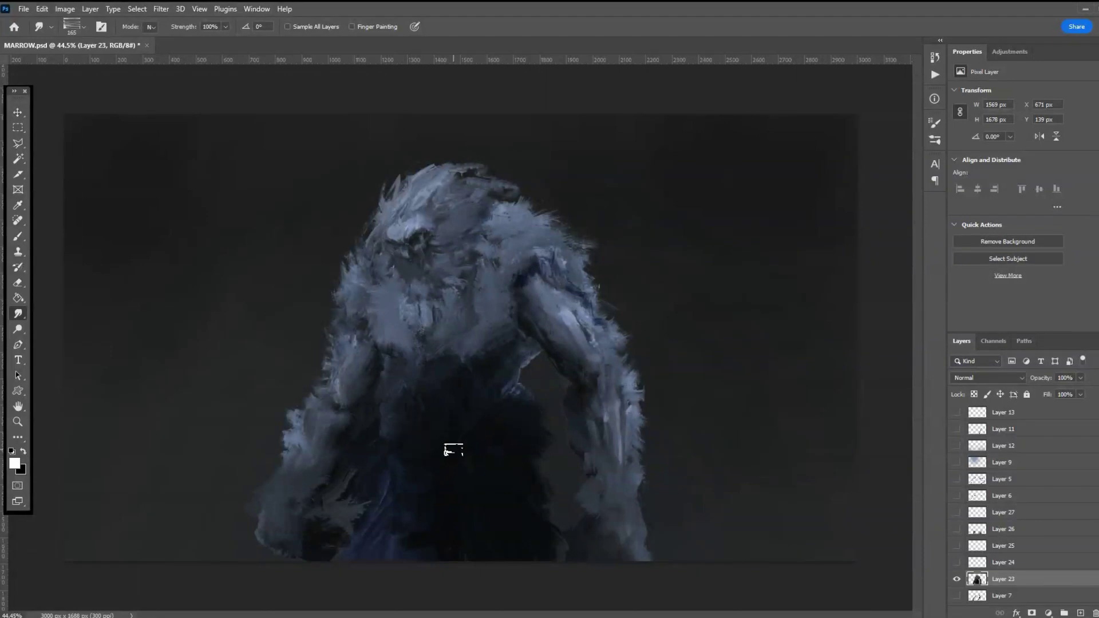
{"action": "mouse_move", "coordinate": [497, 407]}
{"action": "left_mouse_down"}
{"action": "mouse_move", "coordinate": [486, 377]}
{"action": "mouse_move", "coordinate": [537, 349]}
{"action": "mouse_move", "coordinate": [525, 390]}
{"action": "mouse_move", "coordinate": [529, 358]}
{"action": "mouse_move", "coordinate": [511, 348]}
{"action": "mouse_move", "coordinate": [503, 361]}
{"action": "mouse_move", "coordinate": [502, 410]}
{"action": "mouse_move", "coordinate": [502, 364]}
{"action": "mouse_move", "coordinate": [522, 388]}
{"action": "left_mouse_up"}
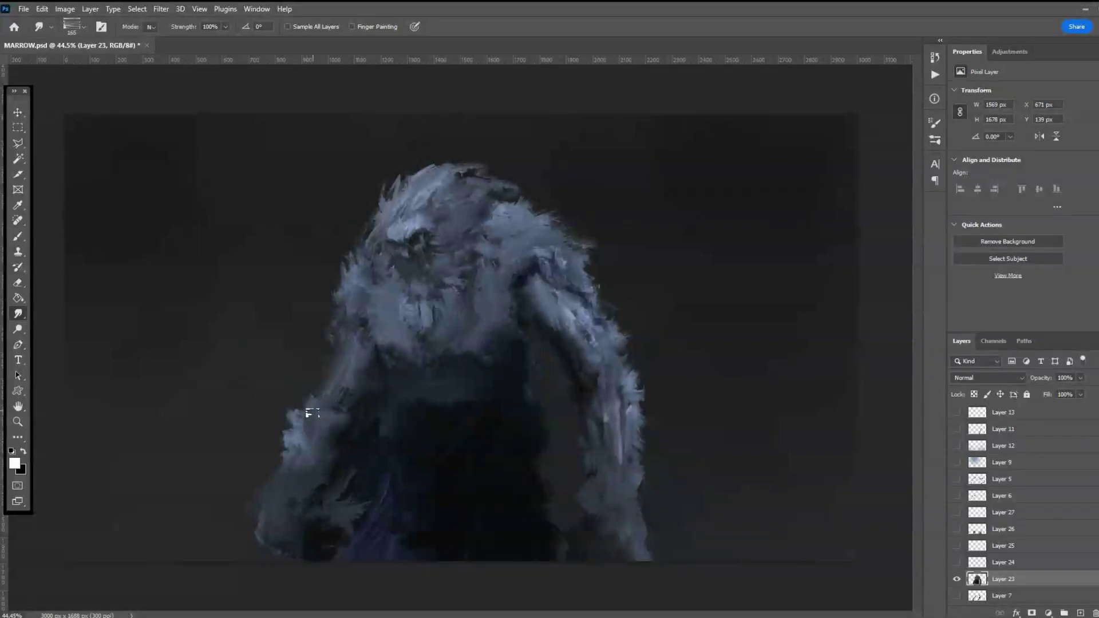
{"action": "mouse_move", "coordinate": [310, 429]}
{"action": "left_mouse_down"}
{"action": "mouse_move", "coordinate": [272, 416]}
{"action": "mouse_move", "coordinate": [295, 429]}
{"action": "mouse_move", "coordinate": [255, 437]}
{"action": "mouse_move", "coordinate": [240, 427]}
{"action": "mouse_move", "coordinate": [270, 429]}
{"action": "mouse_move", "coordinate": [259, 473]}
{"action": "mouse_move", "coordinate": [244, 483]}
{"action": "mouse_move", "coordinate": [271, 480]}
{"action": "mouse_move", "coordinate": [220, 507]}
{"action": "mouse_move", "coordinate": [238, 529]}
{"action": "mouse_move", "coordinate": [306, 521]}
{"action": "mouse_move", "coordinate": [332, 495]}
{"action": "left_mouse_up"}
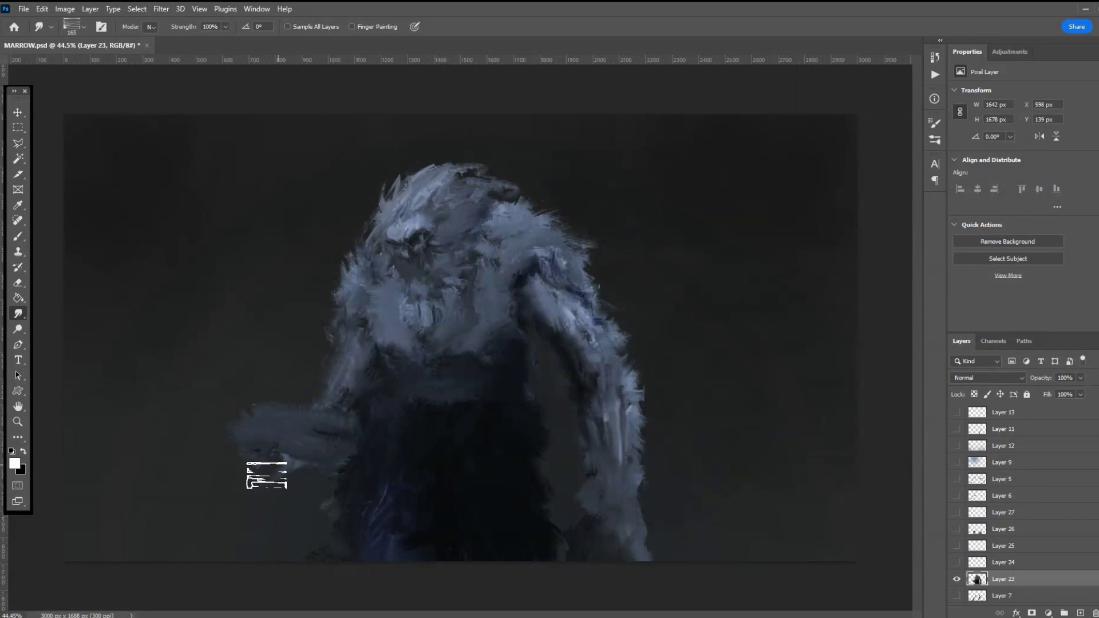
{"action": "mouse_move", "coordinate": [257, 421]}
{"action": "left_mouse_down"}
{"action": "mouse_move", "coordinate": [246, 401]}
{"action": "mouse_move", "coordinate": [241, 410]}
{"action": "mouse_move", "coordinate": [201, 397]}
{"action": "mouse_move", "coordinate": [229, 367]}
{"action": "mouse_move", "coordinate": [218, 375]}
{"action": "mouse_move", "coordinate": [205, 361]}
{"action": "mouse_move", "coordinate": [220, 375]}
{"action": "mouse_move", "coordinate": [246, 348]}
{"action": "left_mouse_up"}
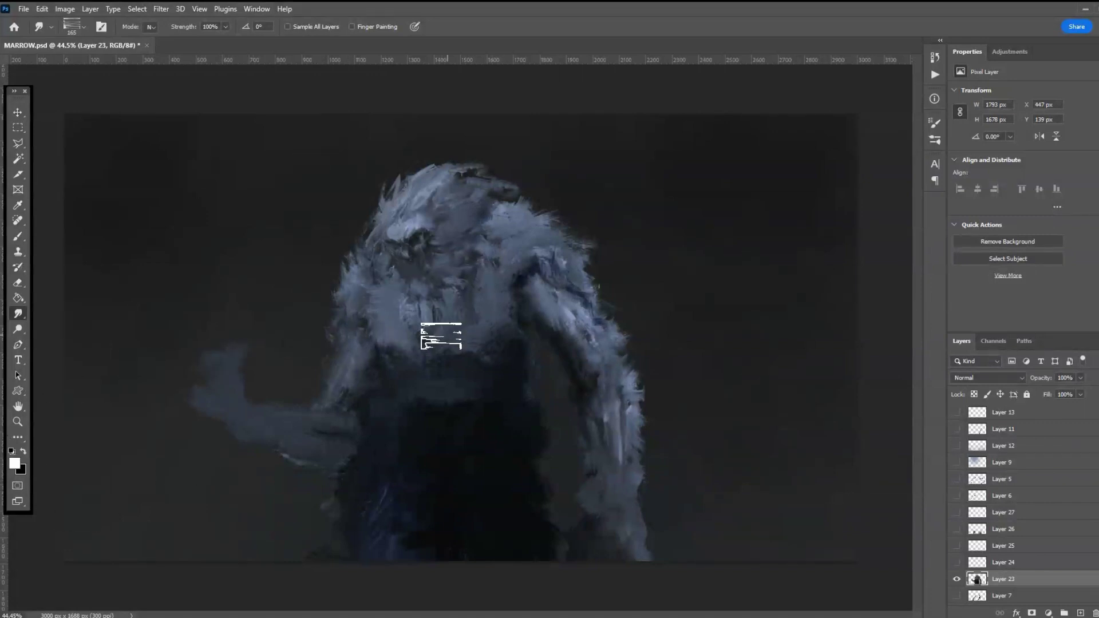
- Blend dark torso and armpit colour up into the fur and smear the chest fur edges
{"action": "left_click_drag", "start_coordinate": [491, 347], "coordinate": [486, 321]}
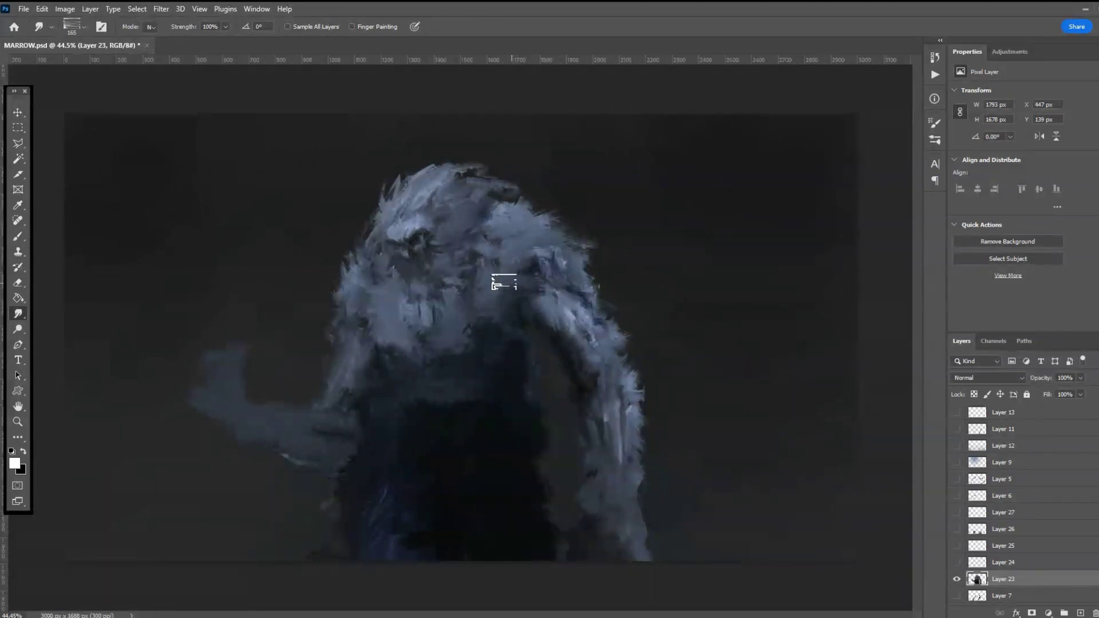
{"action": "left_click_drag", "start_coordinate": [522, 290], "coordinate": [511, 257]}
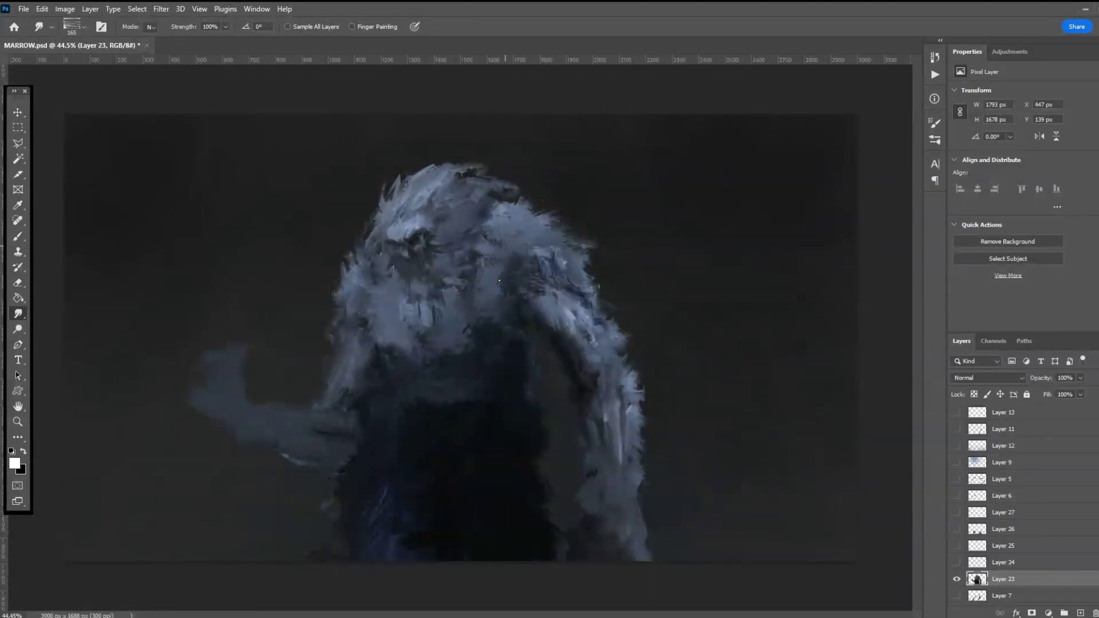
{"action": "mouse_move", "coordinate": [423, 366]}
{"action": "left_mouse_down"}
{"action": "mouse_move", "coordinate": [419, 344]}
{"action": "mouse_move", "coordinate": [387, 365]}
{"action": "left_mouse_up"}
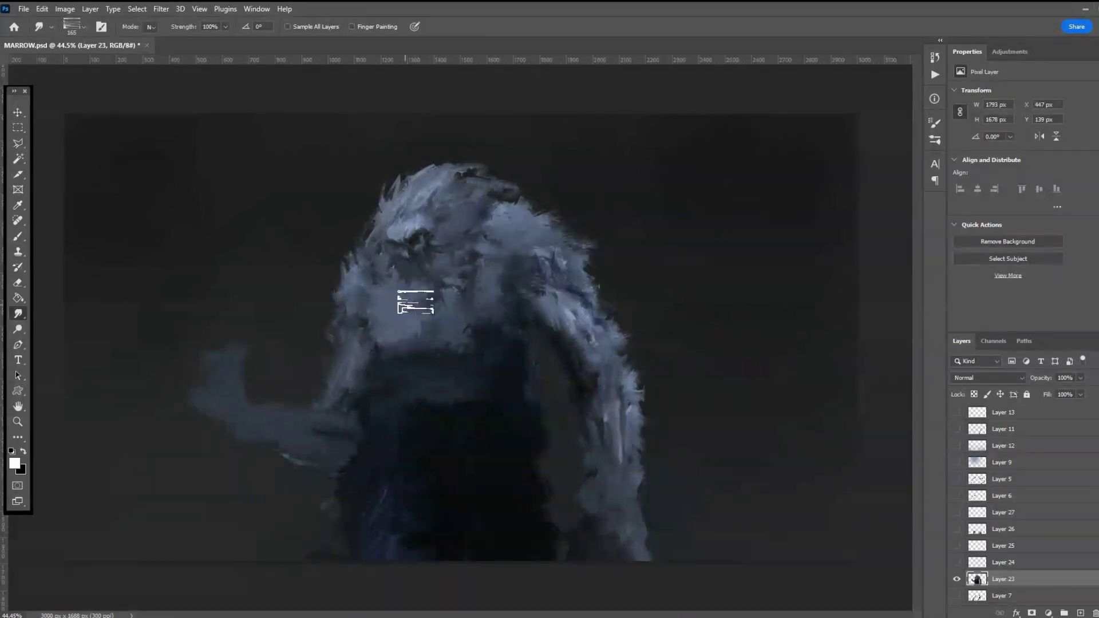
{"action": "mouse_move", "coordinate": [394, 316]}
{"action": "left_mouse_down"}
{"action": "mouse_move", "coordinate": [436, 306]}
{"action": "mouse_move", "coordinate": [427, 317]}
{"action": "left_mouse_up"}
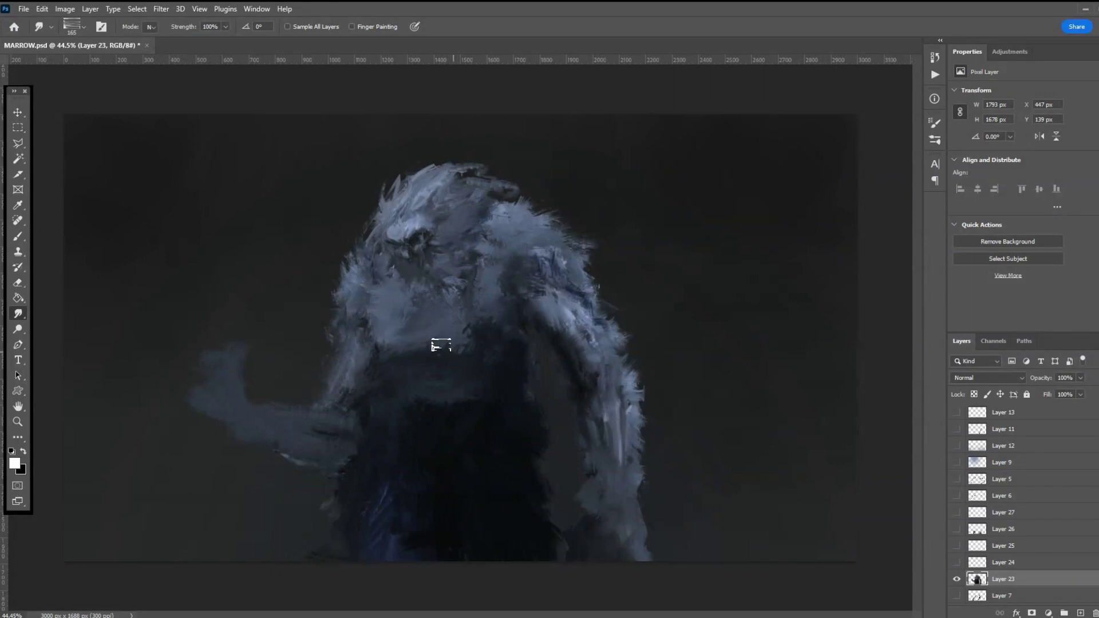
{"action": "mouse_move", "coordinate": [408, 358]}
{"action": "left_mouse_down"}
{"action": "mouse_move", "coordinate": [400, 365]}
{"action": "mouse_move", "coordinate": [442, 370]}
{"action": "left_mouse_up"}
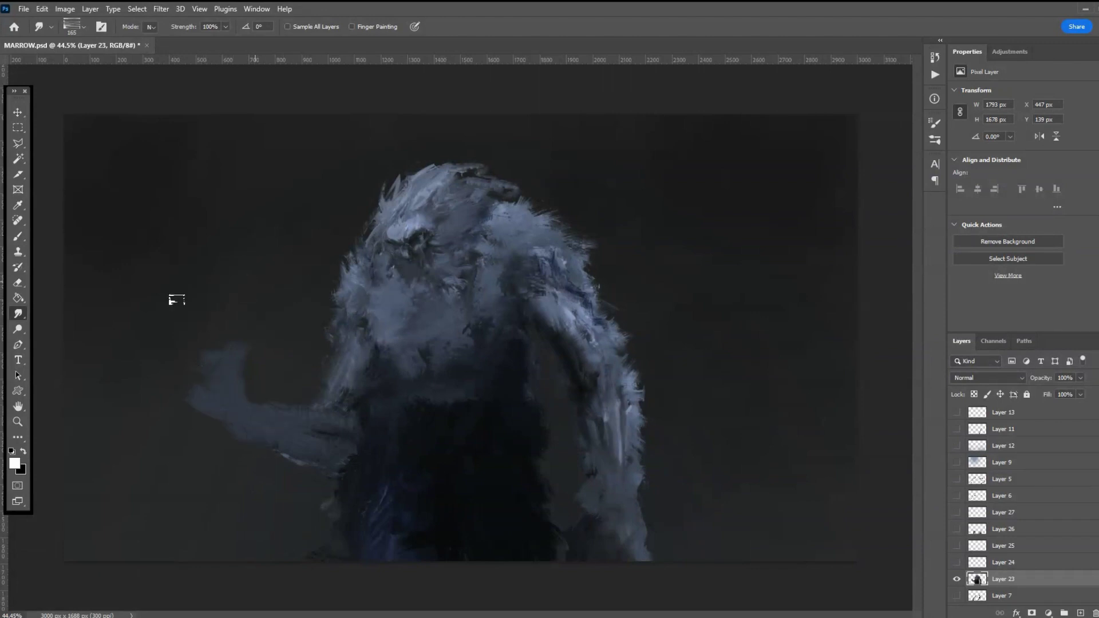
- Switch to the Dodge tool with a textured 44 px brush
{"action": "right_click", "coordinate": [16, 330]}
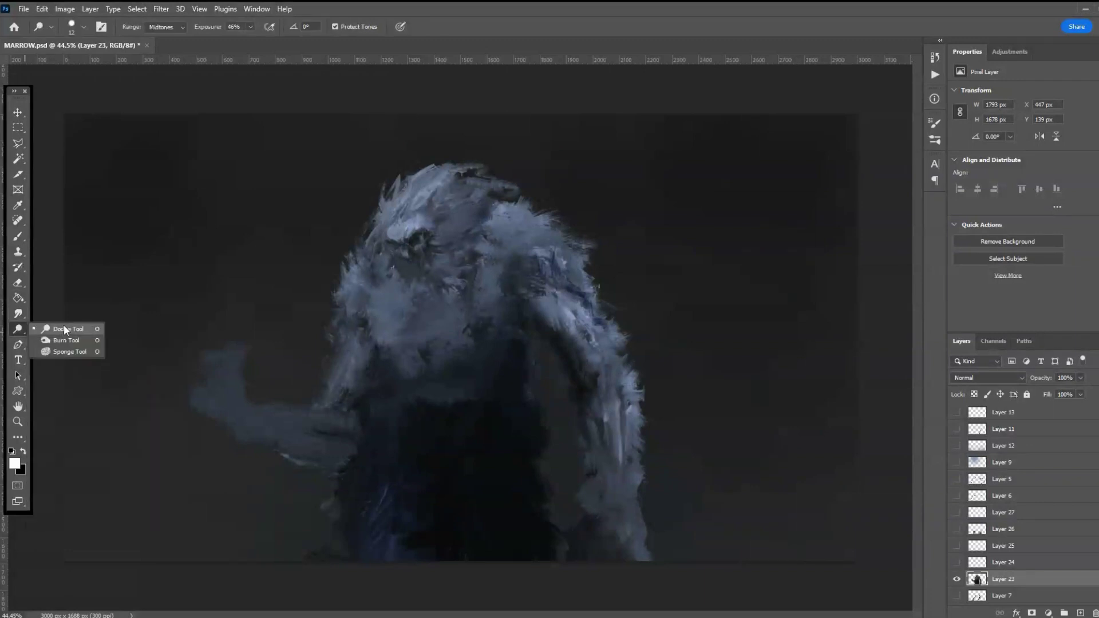
{"action": "left_click", "coordinate": [83, 26]}
{"action": "left_click", "coordinate": [42, 138]}
{"action": "left_click", "coordinate": [429, 271]}
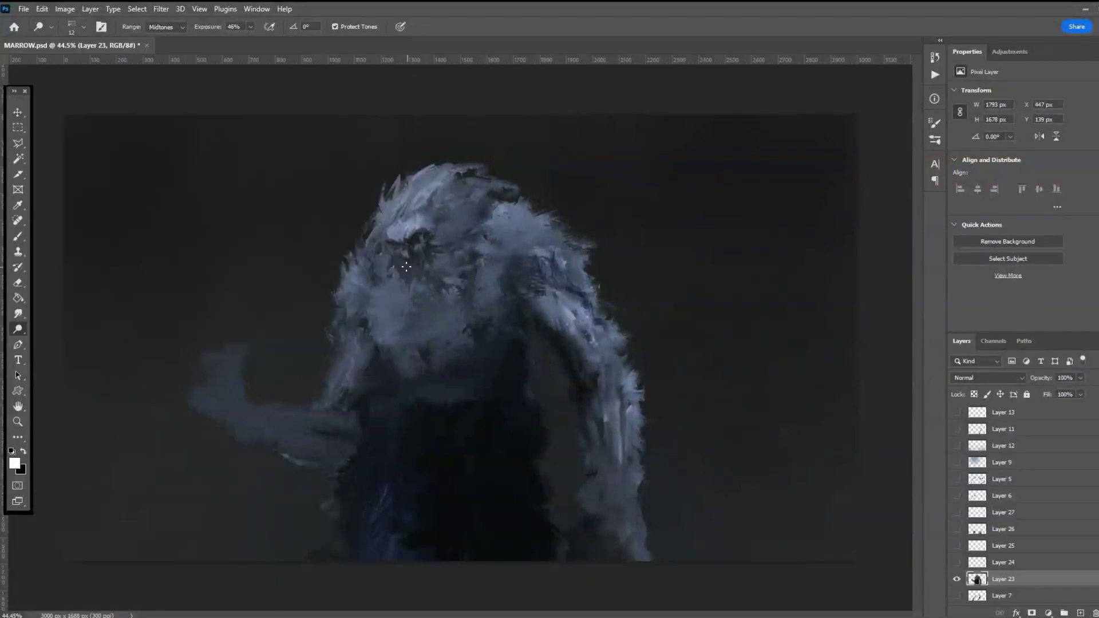
{"action": "left_click", "coordinate": [82, 27]}
{"action": "left_click_drag", "start_coordinate": [71, 67], "coordinate": [80, 67]}
{"action": "left_click", "coordinate": [417, 275]}
- Dodge highlights on the face, right shoulder and arm, outstretched left arm and shoulder fur
{"action": "mouse_move", "coordinate": [419, 254]}
{"action": "left_mouse_down"}
{"action": "mouse_move", "coordinate": [395, 234]}
{"action": "mouse_move", "coordinate": [408, 207]}
{"action": "mouse_move", "coordinate": [405, 215]}
{"action": "mouse_move", "coordinate": [437, 211]}
{"action": "left_mouse_up"}
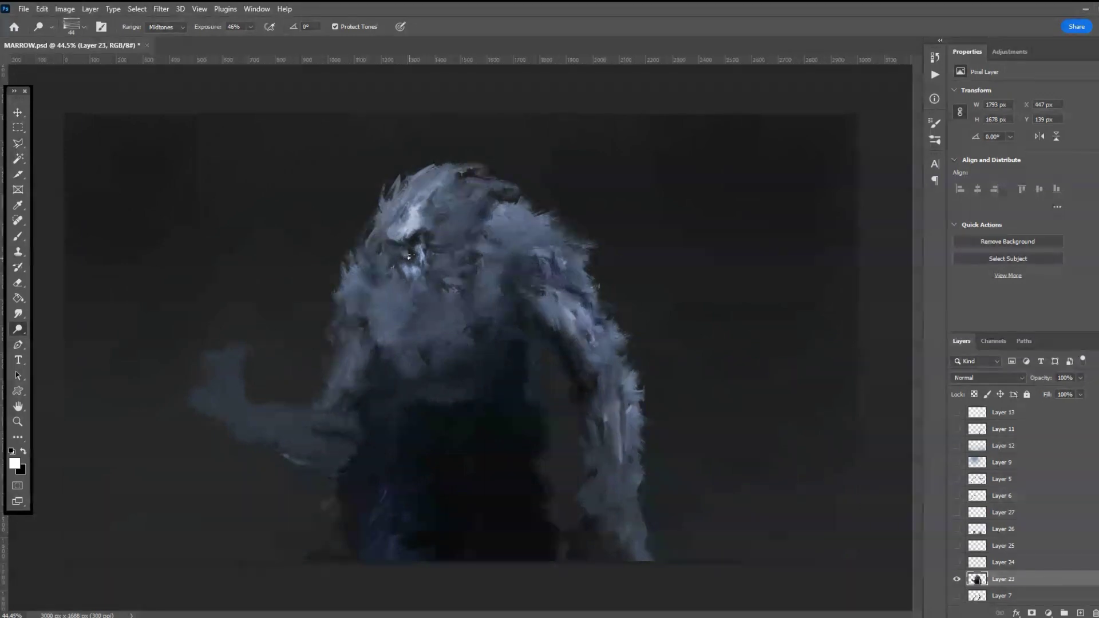
{"action": "left_click_drag", "start_coordinate": [412, 257], "coordinate": [407, 252]}
{"action": "left_click_drag", "start_coordinate": [610, 399], "coordinate": [607, 466]}
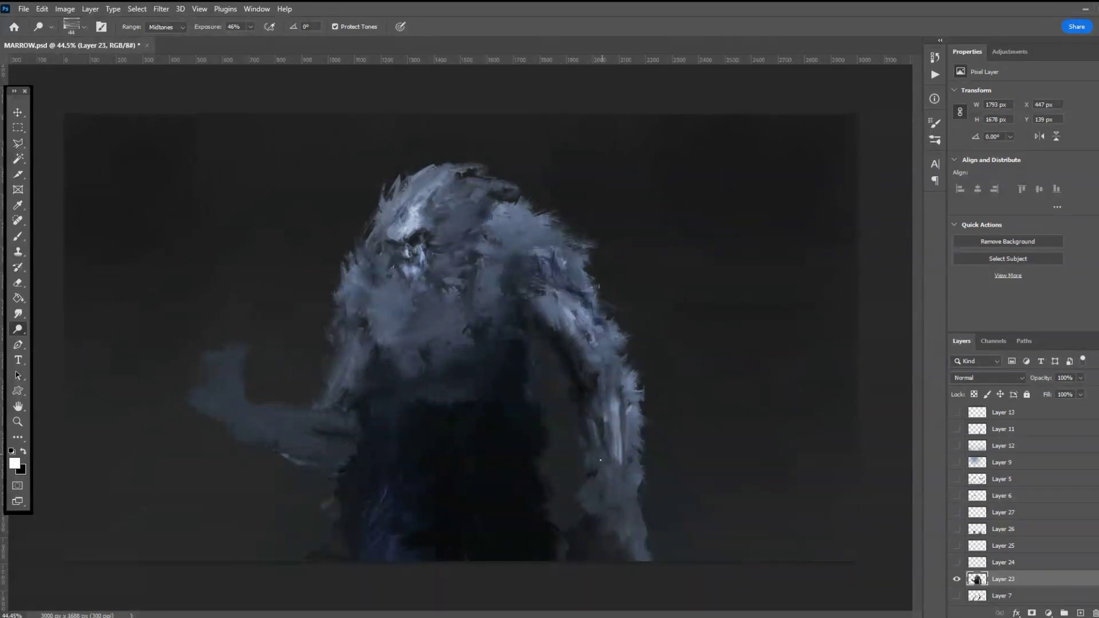
{"action": "mouse_move", "coordinate": [629, 416]}
{"action": "left_mouse_down"}
{"action": "mouse_move", "coordinate": [623, 453]}
{"action": "mouse_move", "coordinate": [621, 404]}
{"action": "left_mouse_up"}
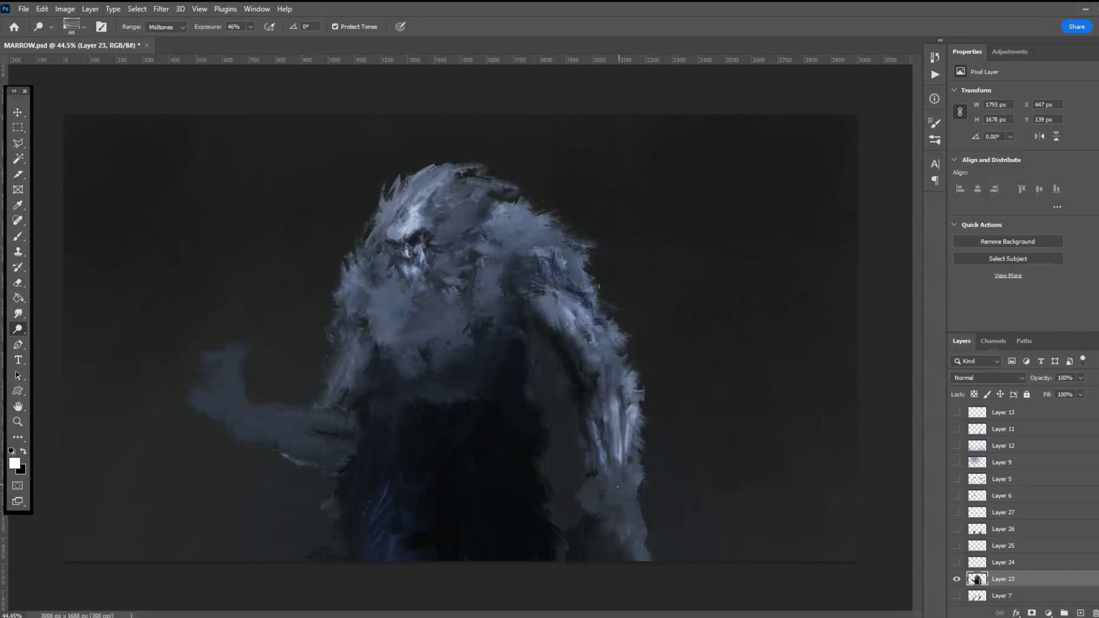
{"action": "mouse_move", "coordinate": [603, 377]}
{"action": "left_mouse_down"}
{"action": "mouse_move", "coordinate": [586, 331]}
{"action": "mouse_move", "coordinate": [599, 360]}
{"action": "left_mouse_up"}
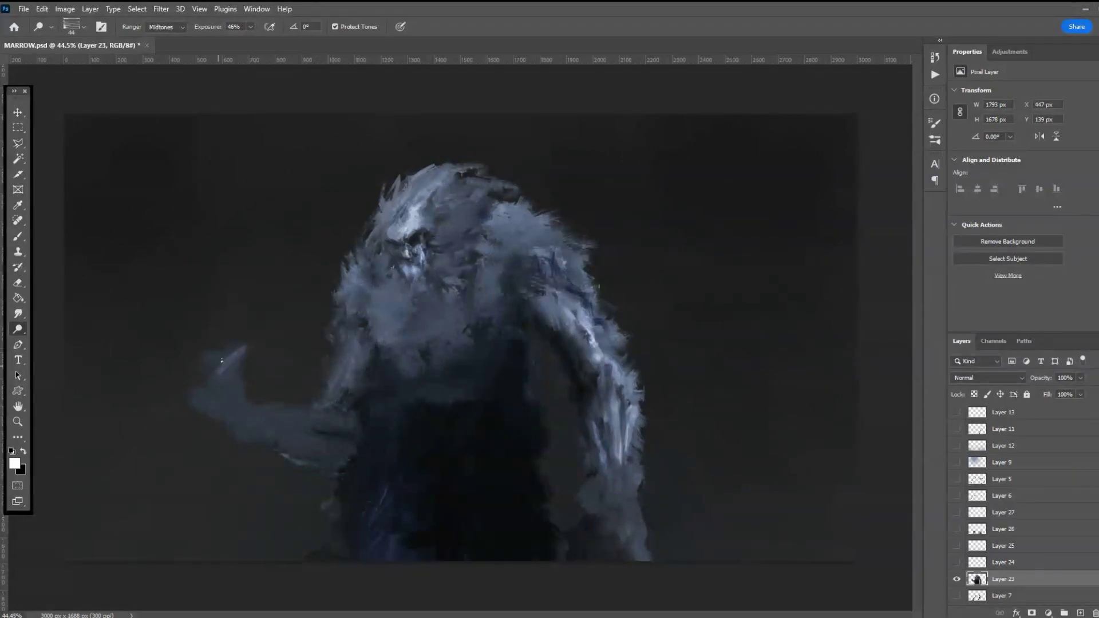
{"action": "left_click_drag", "start_coordinate": [230, 383], "coordinate": [252, 410]}
{"action": "left_click_drag", "start_coordinate": [327, 415], "coordinate": [336, 416]}
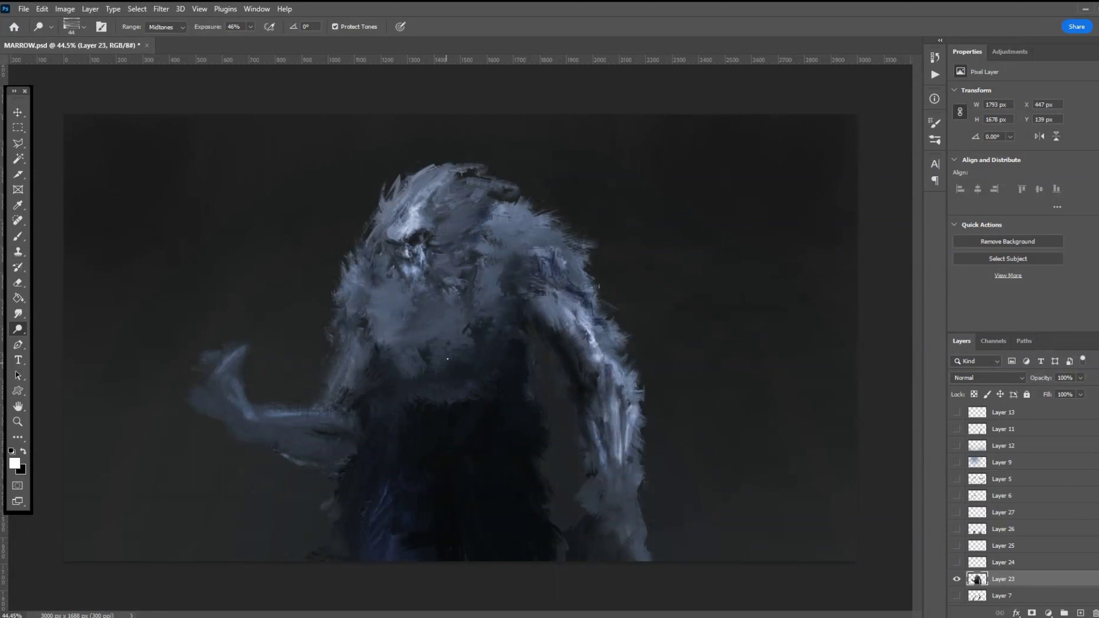
{"action": "mouse_move", "coordinate": [489, 286]}
{"action": "left_mouse_down"}
{"action": "mouse_move", "coordinate": [511, 249]}
{"action": "mouse_move", "coordinate": [534, 239]}
{"action": "left_mouse_up"}
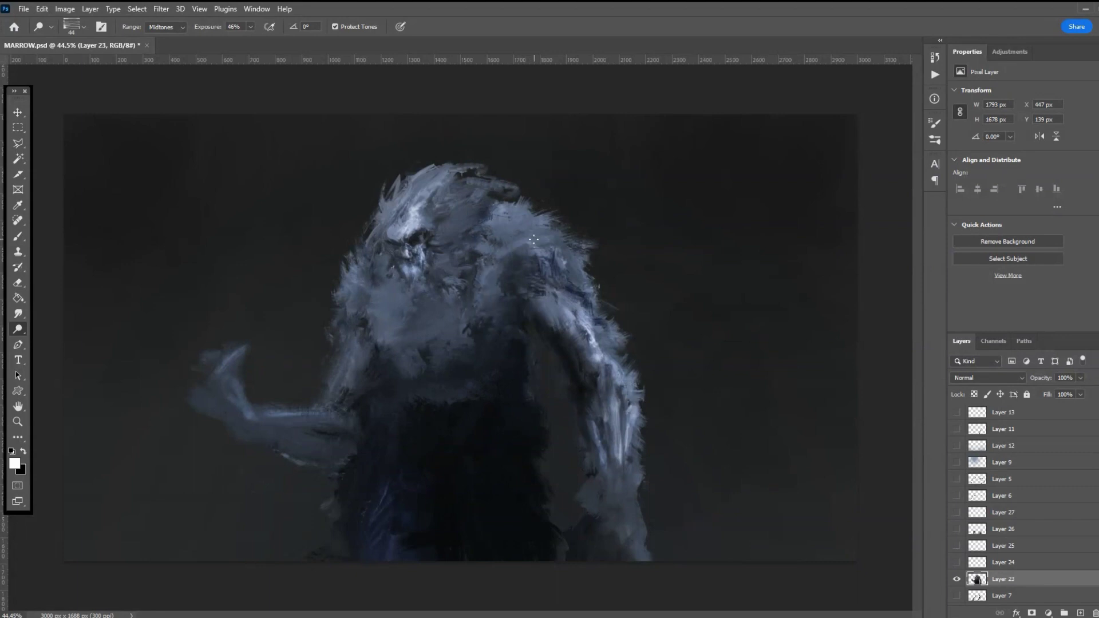
- Switch to the Smudge tool with a 42 px Hard Round Pressure brush
{"action": "key", "text": "r"}
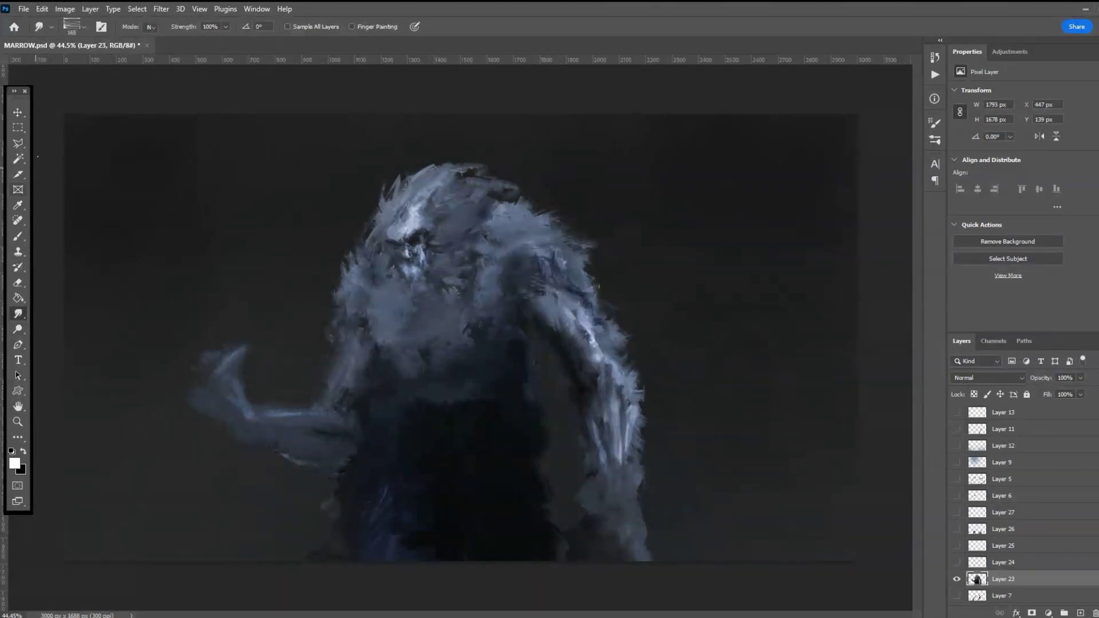
{"action": "left_click", "coordinate": [76, 29]}
{"action": "left_click", "coordinate": [119, 239]}
{"action": "left_click", "coordinate": [509, 212]}
{"action": "left_click", "coordinate": [80, 27]}
{"action": "left_click", "coordinate": [80, 61]}
{"action": "left_click", "coordinate": [475, 222]}
- Pull pale fur tufts out from the head and smear the face and eye area
{"action": "mouse_move", "coordinate": [526, 194]}
{"action": "left_mouse_down"}
{"action": "mouse_move", "coordinate": [542, 213]}
{"action": "mouse_move", "coordinate": [532, 218]}
{"action": "mouse_move", "coordinate": [562, 209]}
{"action": "mouse_move", "coordinate": [540, 229]}
{"action": "mouse_move", "coordinate": [572, 230]}
{"action": "mouse_move", "coordinate": [581, 254]}
{"action": "left_mouse_up"}
{"action": "mouse_move", "coordinate": [503, 209]}
{"action": "left_mouse_down"}
{"action": "mouse_move", "coordinate": [485, 239]}
{"action": "mouse_move", "coordinate": [510, 222]}
{"action": "mouse_move", "coordinate": [505, 241]}
{"action": "mouse_move", "coordinate": [522, 228]}
{"action": "mouse_move", "coordinate": [493, 219]}
{"action": "mouse_move", "coordinate": [514, 244]}
{"action": "mouse_move", "coordinate": [505, 247]}
{"action": "mouse_move", "coordinate": [529, 243]}
{"action": "left_mouse_up"}
{"action": "mouse_move", "coordinate": [346, 280]}
{"action": "left_mouse_down"}
{"action": "mouse_move", "coordinate": [326, 293]}
{"action": "mouse_move", "coordinate": [338, 294]}
{"action": "mouse_move", "coordinate": [307, 288]}
{"action": "mouse_move", "coordinate": [321, 306]}
{"action": "mouse_move", "coordinate": [328, 284]}
{"action": "mouse_move", "coordinate": [316, 307]}
{"action": "left_mouse_up"}
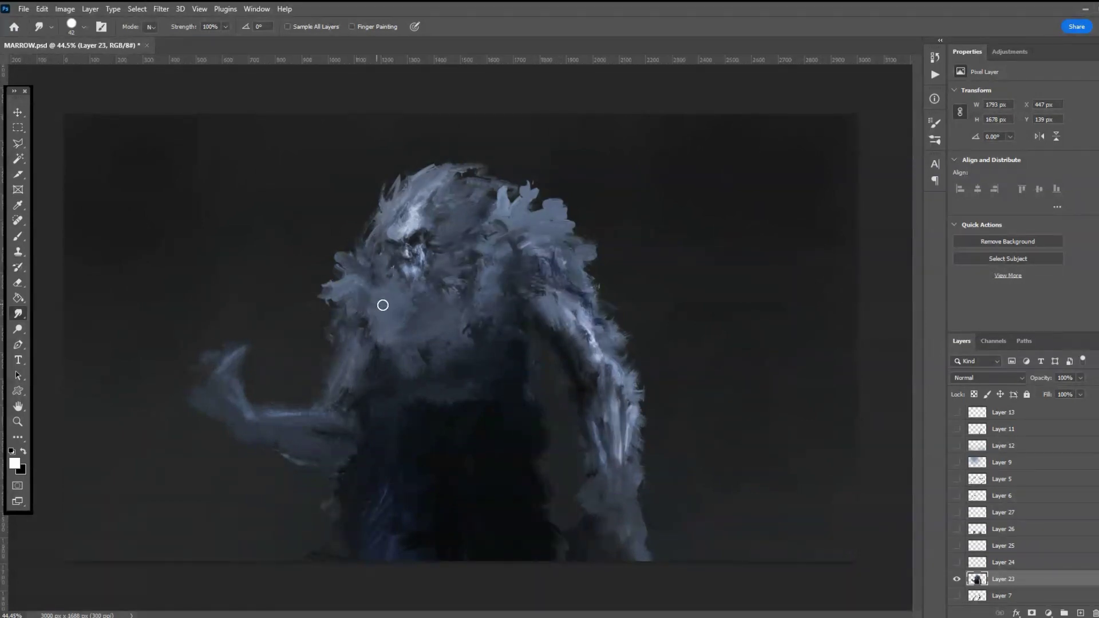
{"action": "mouse_move", "coordinate": [422, 306]}
{"action": "left_mouse_down"}
{"action": "mouse_move", "coordinate": [419, 330]}
{"action": "mouse_move", "coordinate": [406, 318]}
{"action": "mouse_move", "coordinate": [423, 352]}
{"action": "mouse_move", "coordinate": [412, 320]}
{"action": "mouse_move", "coordinate": [367, 326]}
{"action": "mouse_move", "coordinate": [394, 330]}
{"action": "mouse_move", "coordinate": [388, 313]}
{"action": "mouse_move", "coordinate": [402, 329]}
{"action": "mouse_move", "coordinate": [366, 306]}
{"action": "mouse_move", "coordinate": [342, 328]}
{"action": "mouse_move", "coordinate": [397, 316]}
{"action": "mouse_move", "coordinate": [425, 331]}
{"action": "mouse_move", "coordinate": [487, 309]}
{"action": "mouse_move", "coordinate": [469, 315]}
{"action": "mouse_move", "coordinate": [497, 285]}
{"action": "mouse_move", "coordinate": [496, 308]}
{"action": "mouse_move", "coordinate": [477, 327]}
{"action": "mouse_move", "coordinate": [508, 307]}
{"action": "mouse_move", "coordinate": [509, 270]}
{"action": "mouse_move", "coordinate": [481, 298]}
{"action": "mouse_move", "coordinate": [488, 311]}
{"action": "mouse_move", "coordinate": [461, 334]}
{"action": "left_mouse_up"}
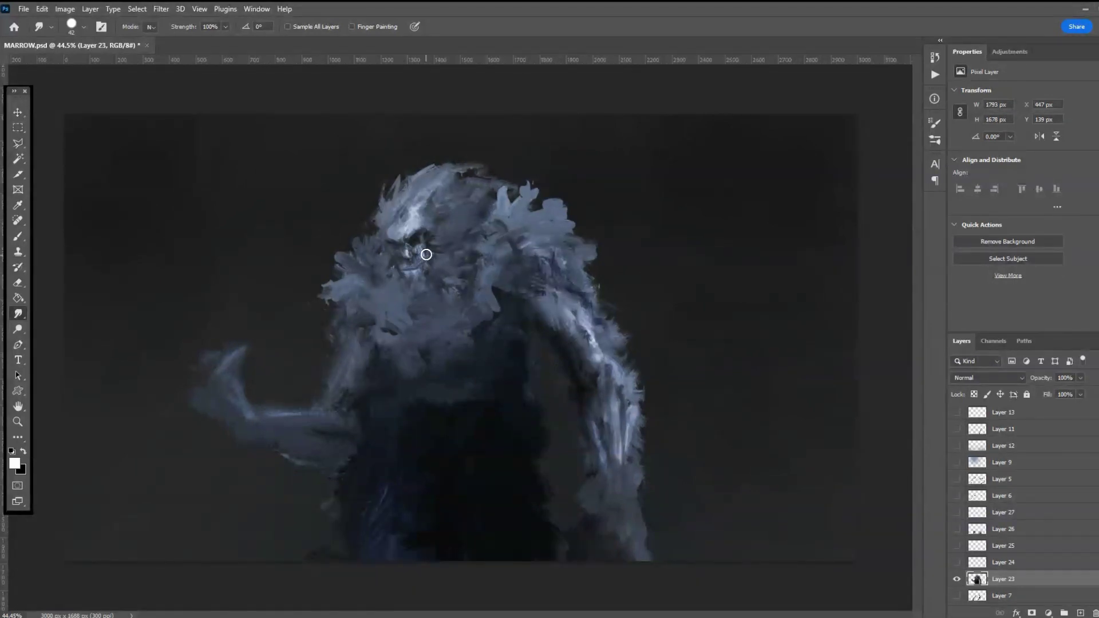
{"action": "mouse_move", "coordinate": [423, 252]}
{"action": "left_mouse_down"}
{"action": "mouse_move", "coordinate": [427, 221]}
{"action": "mouse_move", "coordinate": [426, 237]}
{"action": "left_mouse_up"}
{"action": "mouse_move", "coordinate": [428, 236]}
{"action": "left_mouse_down"}
{"action": "mouse_move", "coordinate": [410, 252]}
{"action": "mouse_move", "coordinate": [415, 263]}
{"action": "left_mouse_up"}
- Set up the Dodge tool with a small 15 px brush for the face highlights
{"action": "right_click", "coordinate": [15, 314]}
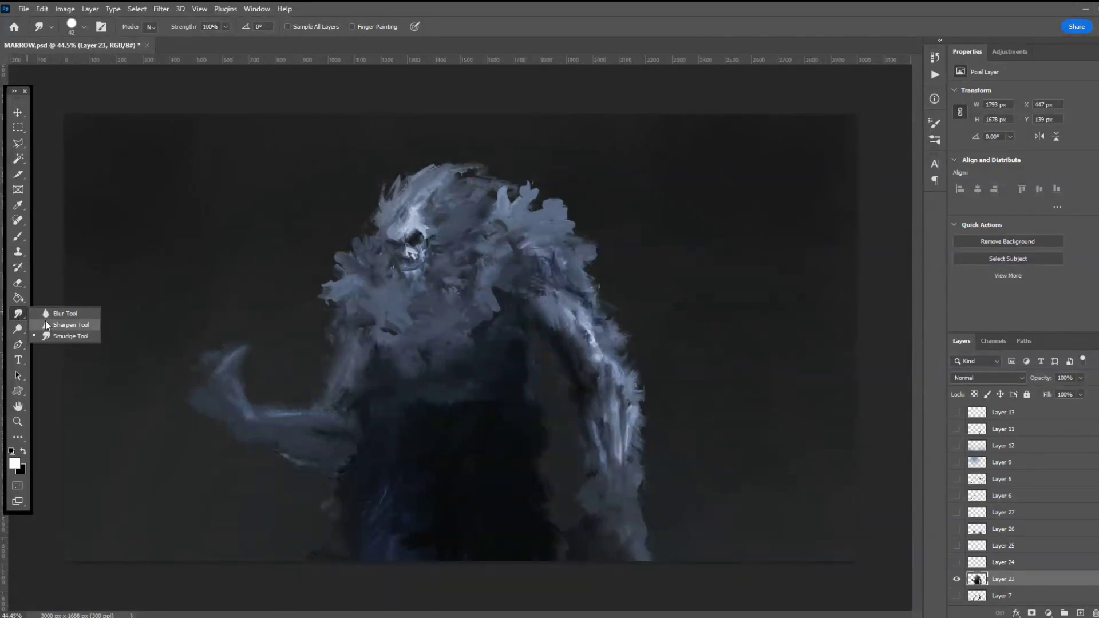
{"action": "left_click", "coordinate": [50, 324]}
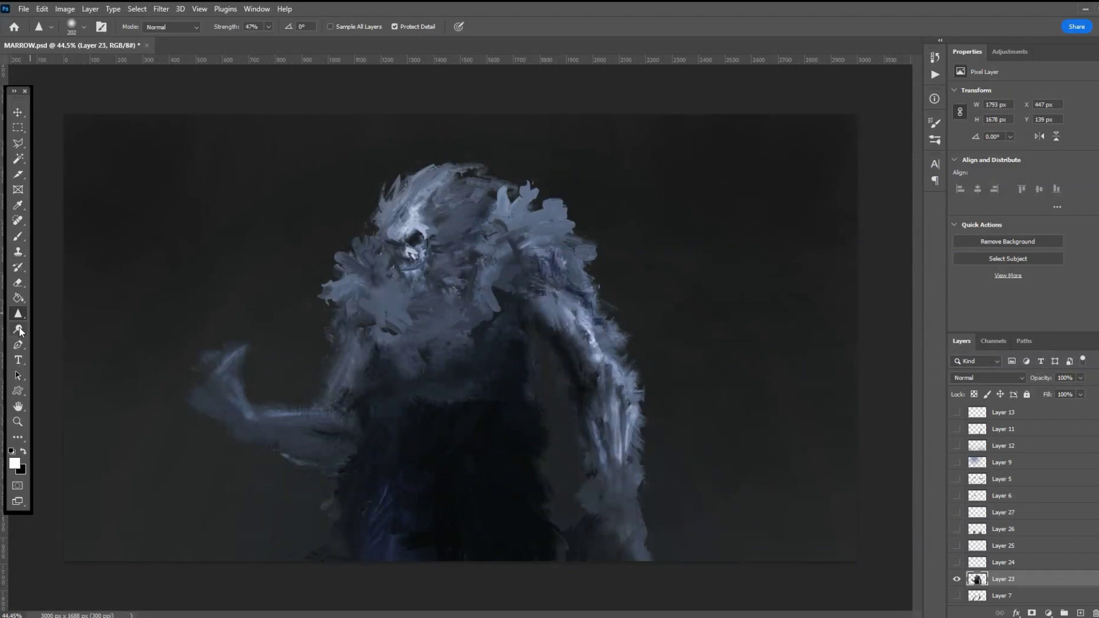
{"action": "right_click", "coordinate": [19, 329]}
{"action": "left_click", "coordinate": [54, 333]}
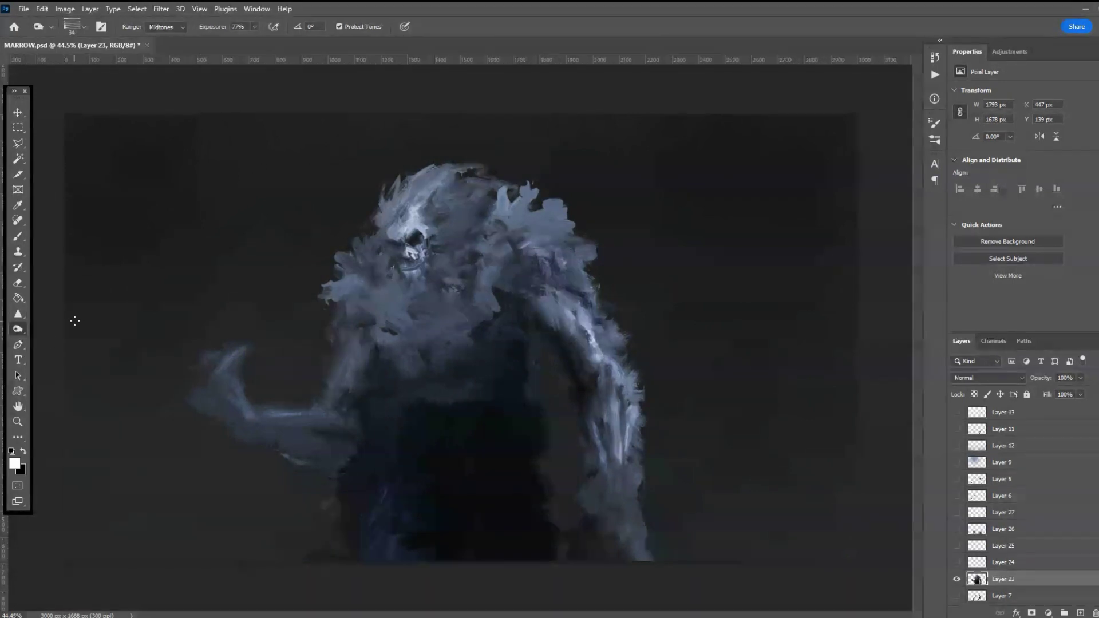
{"action": "left_click", "coordinate": [67, 27]}
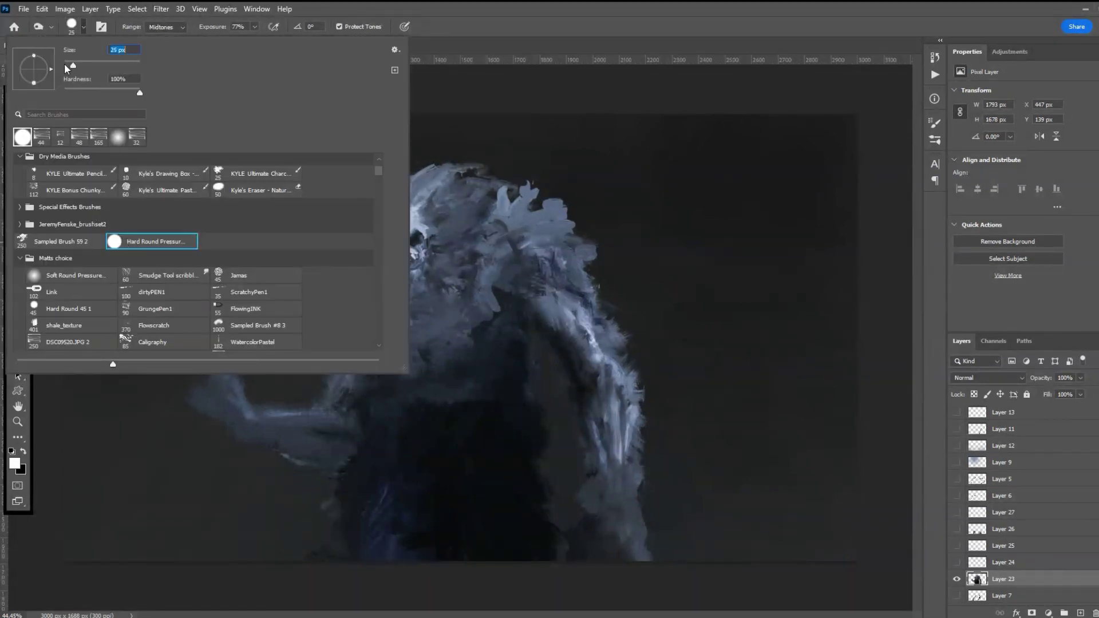
{"action": "left_click_drag", "start_coordinate": [72, 67], "coordinate": [69, 66]}
{"action": "left_click", "coordinate": [421, 202]}
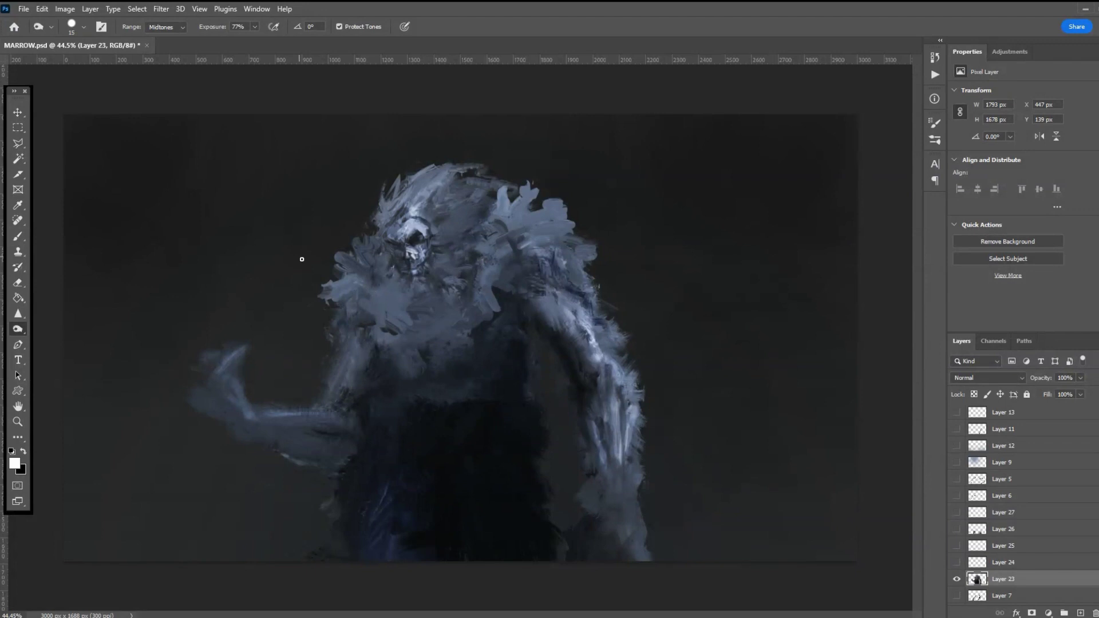
{"action": "right_click", "coordinate": [17, 329]}
- Smudge the face strokes, eye area, cheek, jaw, fur left of the skull and chest
{"action": "right_click", "coordinate": [18, 315]}
{"action": "left_click", "coordinate": [50, 334]}
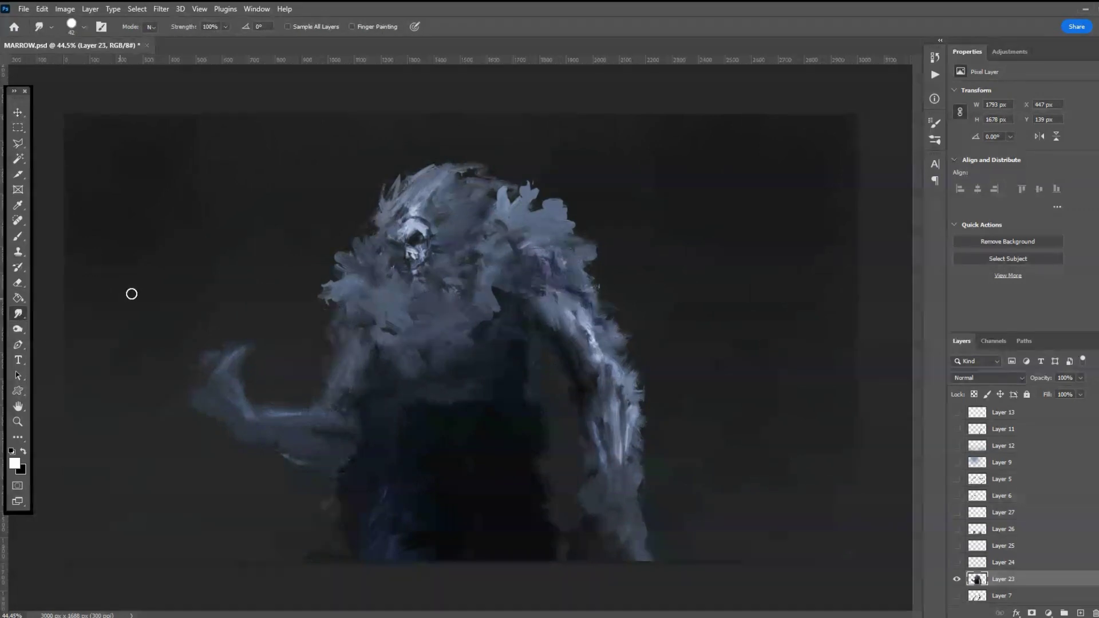
{"action": "mouse_move", "coordinate": [417, 217]}
{"action": "left_mouse_down"}
{"action": "mouse_move", "coordinate": [429, 218]}
{"action": "mouse_move", "coordinate": [433, 269]}
{"action": "mouse_move", "coordinate": [420, 252]}
{"action": "mouse_move", "coordinate": [413, 271]}
{"action": "mouse_move", "coordinate": [439, 278]}
{"action": "mouse_move", "coordinate": [410, 265]}
{"action": "mouse_move", "coordinate": [397, 290]}
{"action": "left_mouse_up"}
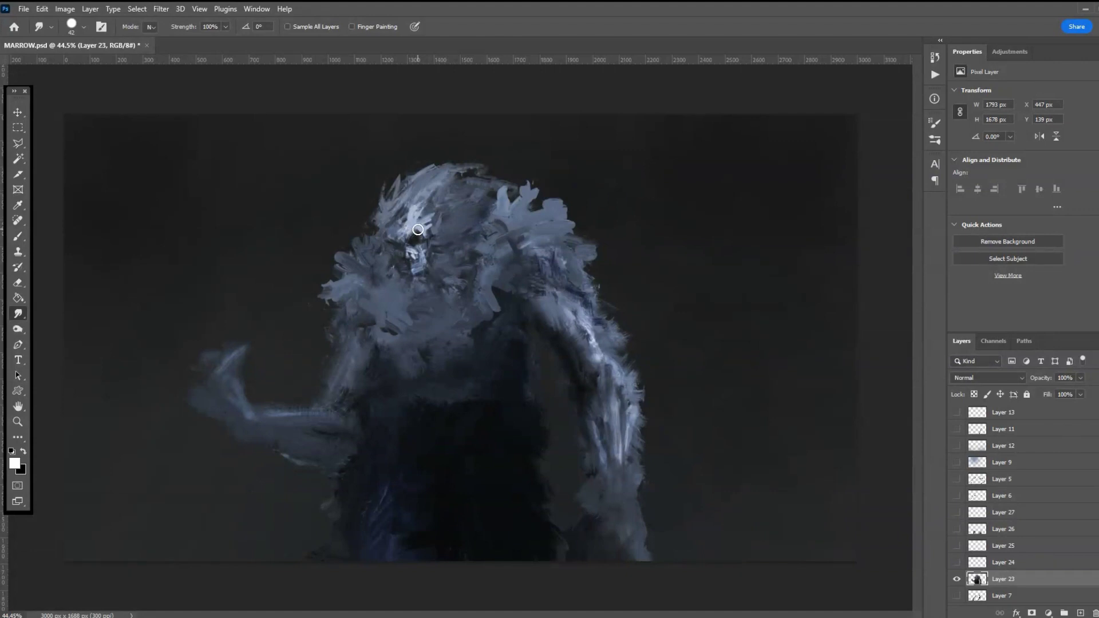
{"action": "left_click_drag", "start_coordinate": [413, 233], "coordinate": [424, 232]}
{"action": "mouse_move", "coordinate": [416, 250]}
{"action": "left_mouse_down"}
{"action": "mouse_move", "coordinate": [428, 236]}
{"action": "mouse_move", "coordinate": [418, 249]}
{"action": "left_mouse_up"}
{"action": "left_click_drag", "start_coordinate": [411, 260], "coordinate": [411, 255]}
{"action": "mouse_move", "coordinate": [390, 265]}
{"action": "left_mouse_down"}
{"action": "mouse_move", "coordinate": [370, 247]}
{"action": "mouse_move", "coordinate": [380, 256]}
{"action": "left_mouse_up"}
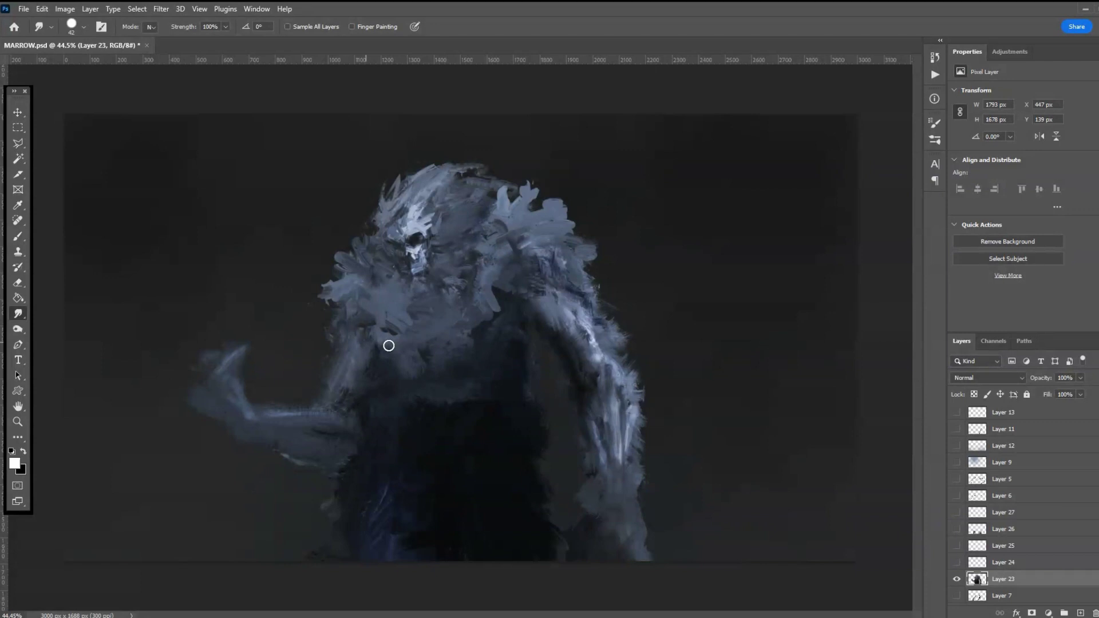
{"action": "mouse_move", "coordinate": [489, 323]}
{"action": "left_mouse_down"}
{"action": "mouse_move", "coordinate": [449, 355]}
{"action": "mouse_move", "coordinate": [436, 340]}
{"action": "mouse_move", "coordinate": [449, 346]}
{"action": "mouse_move", "coordinate": [414, 346]}
{"action": "left_mouse_up"}
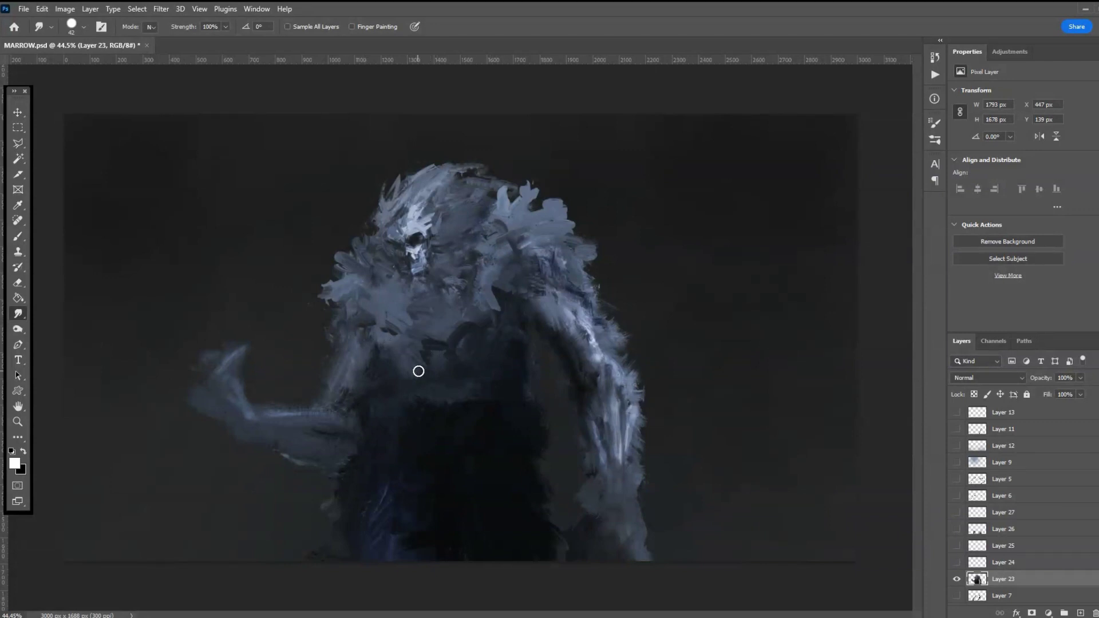
- Smear the chest, right shoulder edge, head-top curve and left shoulder fur smoother
{"action": "left_click_drag", "start_coordinate": [441, 337], "coordinate": [453, 325]}
{"action": "mouse_move", "coordinate": [493, 291]}
{"action": "left_mouse_down"}
{"action": "mouse_move", "coordinate": [524, 285]}
{"action": "mouse_move", "coordinate": [527, 294]}
{"action": "mouse_move", "coordinate": [507, 297]}
{"action": "mouse_move", "coordinate": [508, 268]}
{"action": "left_mouse_up"}
{"action": "left_click_drag", "start_coordinate": [579, 252], "coordinate": [608, 278]}
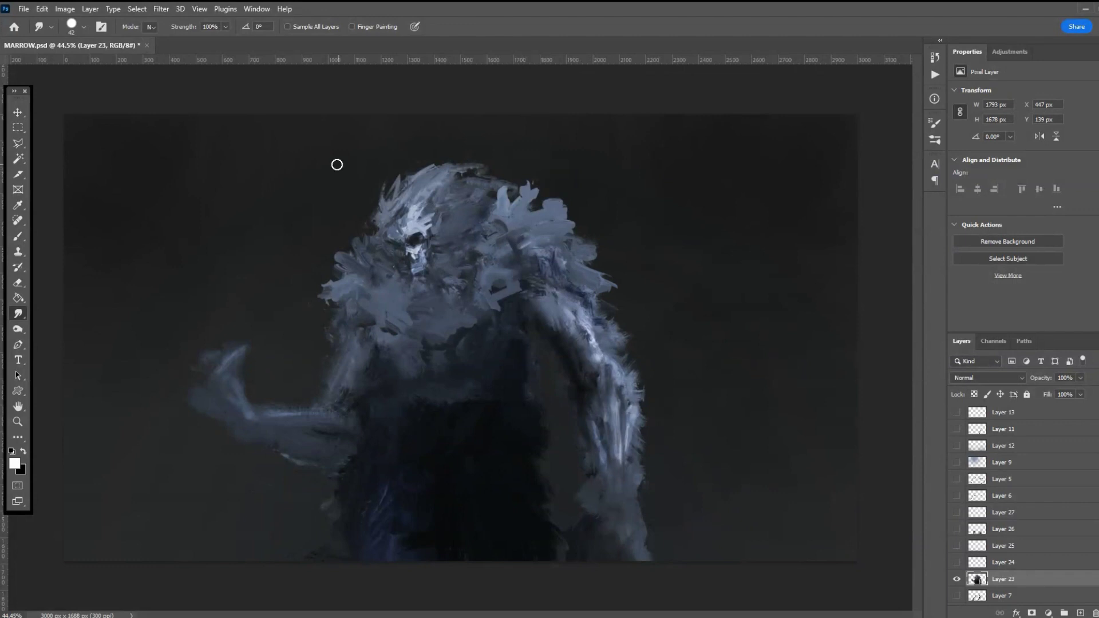
{"action": "left_click_drag", "start_coordinate": [460, 234], "coordinate": [470, 226]}
{"action": "left_click_drag", "start_coordinate": [432, 166], "coordinate": [479, 173]}
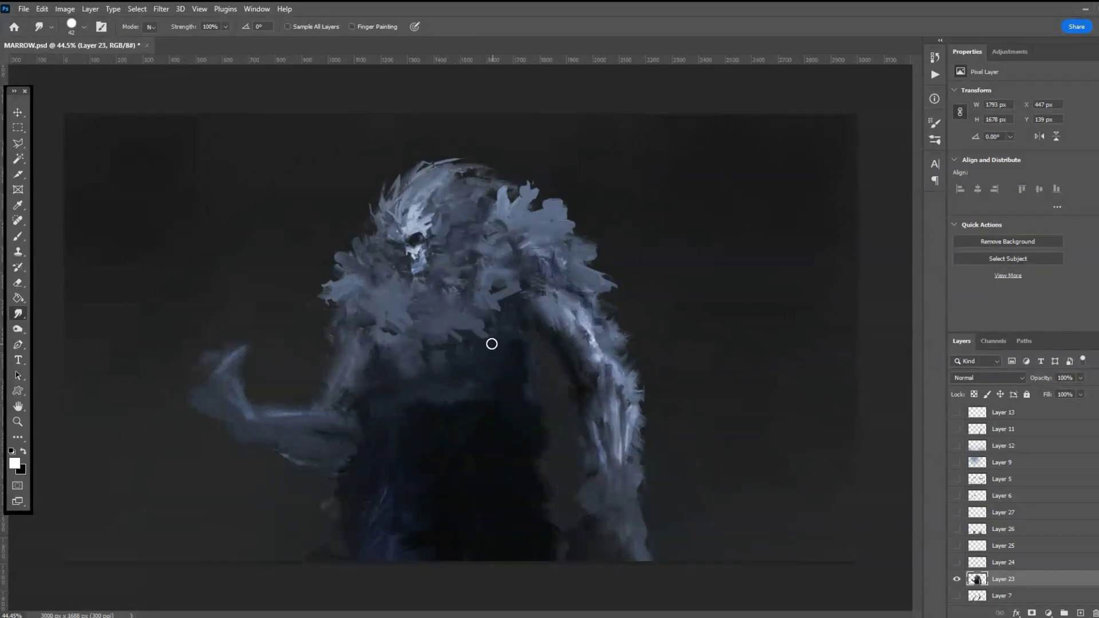
{"action": "left_click_drag", "start_coordinate": [398, 331], "coordinate": [387, 357]}
{"action": "mouse_move", "coordinate": [359, 312]}
{"action": "left_mouse_down"}
{"action": "mouse_move", "coordinate": [338, 321]}
{"action": "mouse_move", "coordinate": [314, 307]}
{"action": "left_mouse_up"}
- Burn the left shoulder, head top, shoulder tufts and upper chest with a 354 px soft round brush
{"action": "left_click", "coordinate": [12, 330]}
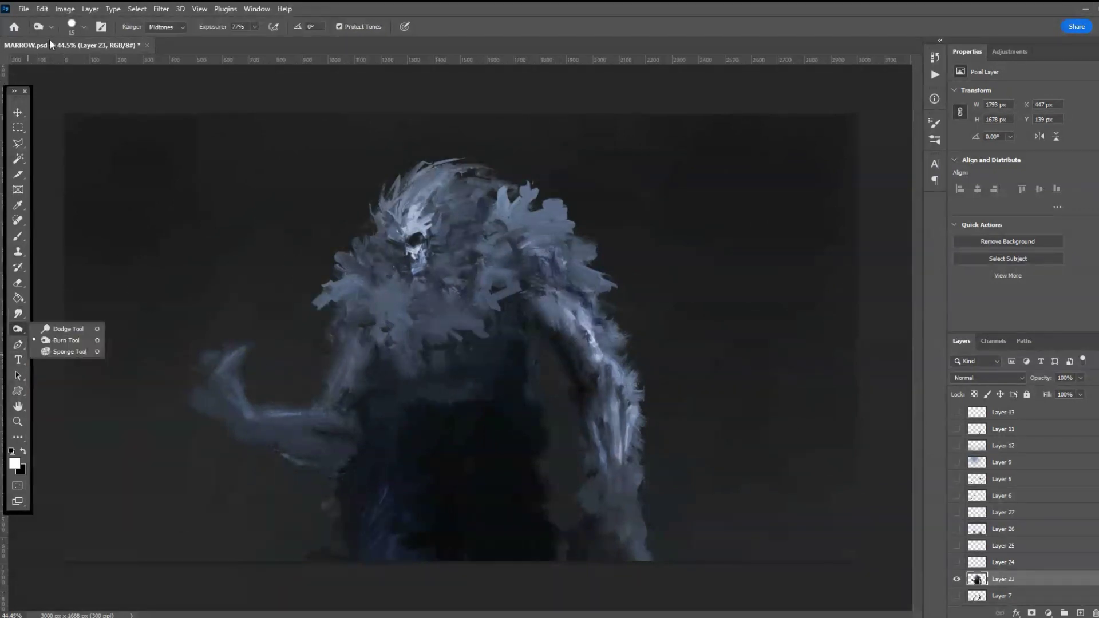
{"action": "left_click", "coordinate": [83, 26]}
{"action": "left_click", "coordinate": [68, 276]}
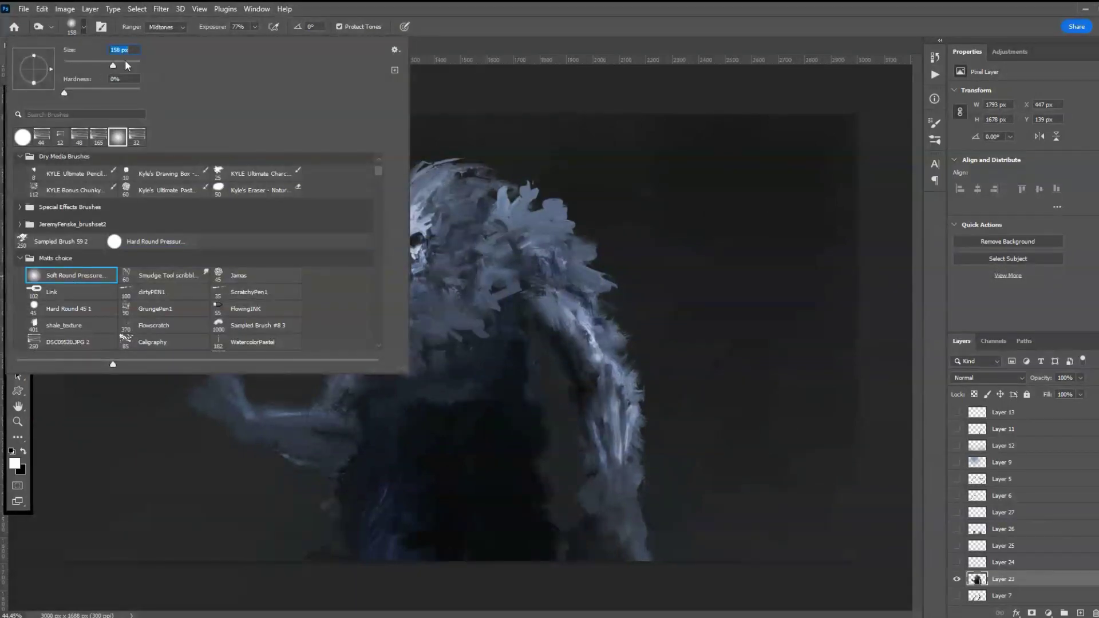
{"action": "left_click", "coordinate": [125, 60]}
{"action": "key", "text": "Return"}
{"action": "mouse_move", "coordinate": [326, 302]}
{"action": "left_mouse_down"}
{"action": "mouse_move", "coordinate": [351, 269]}
{"action": "mouse_move", "coordinate": [366, 283]}
{"action": "mouse_move", "coordinate": [392, 377]}
{"action": "mouse_move", "coordinate": [373, 363]}
{"action": "mouse_move", "coordinate": [370, 177]}
{"action": "left_mouse_up"}
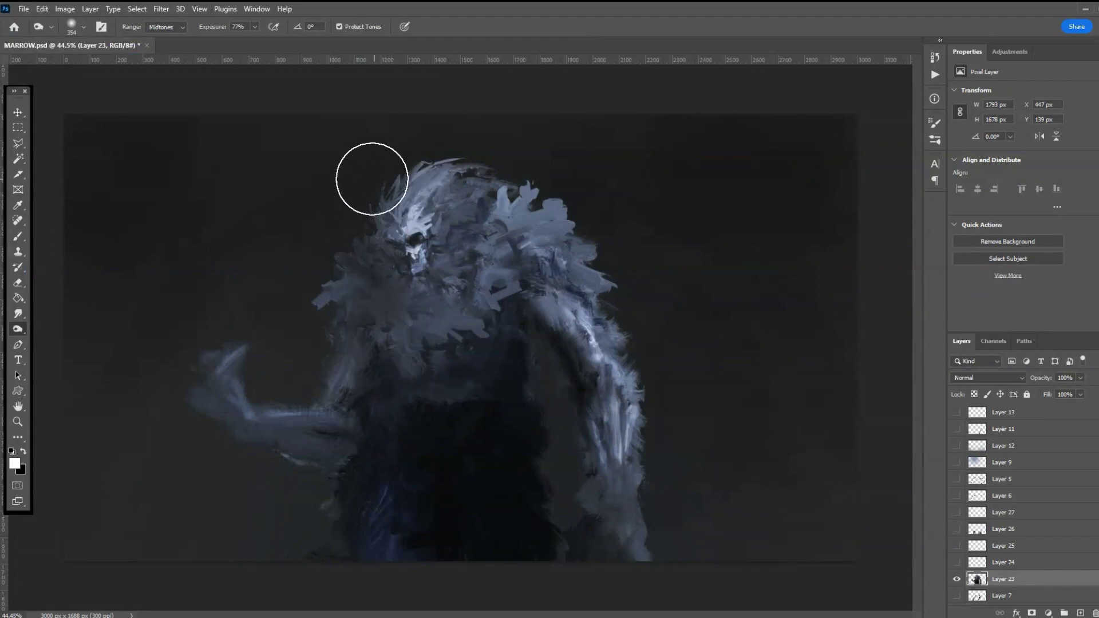
{"action": "mouse_move", "coordinate": [466, 176]}
{"action": "left_mouse_down"}
{"action": "mouse_move", "coordinate": [486, 196]}
{"action": "mouse_move", "coordinate": [514, 190]}
{"action": "left_mouse_up"}
{"action": "mouse_move", "coordinate": [522, 299]}
{"action": "left_mouse_down"}
{"action": "mouse_move", "coordinate": [580, 350]}
{"action": "mouse_move", "coordinate": [540, 322]}
{"action": "mouse_move", "coordinate": [566, 370]}
{"action": "mouse_move", "coordinate": [537, 337]}
{"action": "mouse_move", "coordinate": [581, 397]}
{"action": "mouse_move", "coordinate": [586, 505]}
{"action": "mouse_move", "coordinate": [641, 542]}
{"action": "left_mouse_up"}
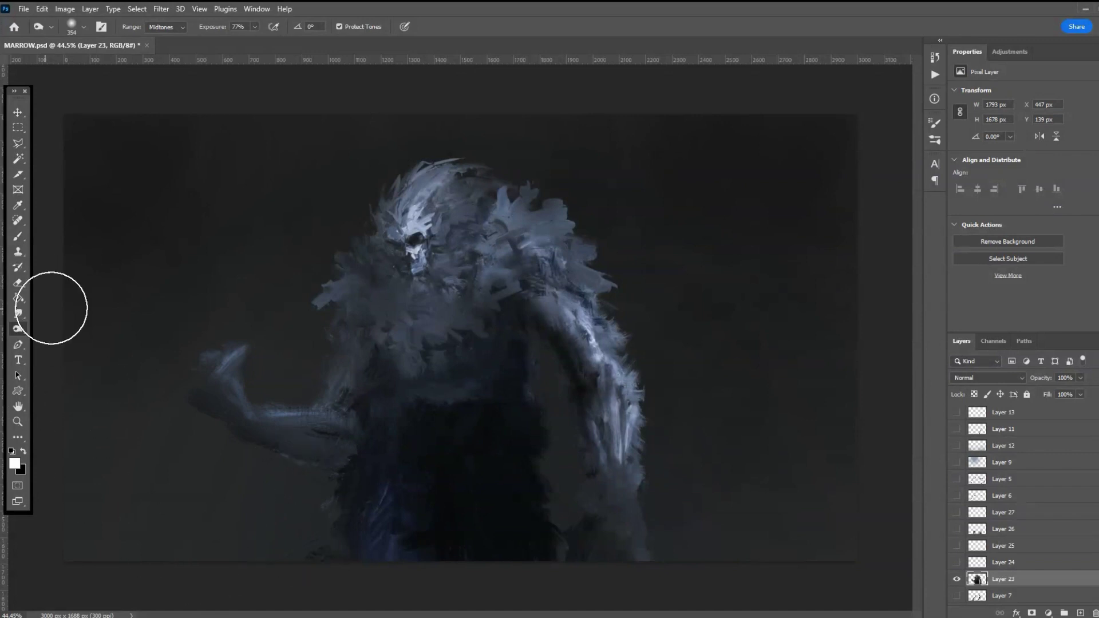
- Smudge the thumb upward, pull the wrist edge and soften the forearm's bluish rim
{"action": "left_click", "coordinate": [18, 314]}
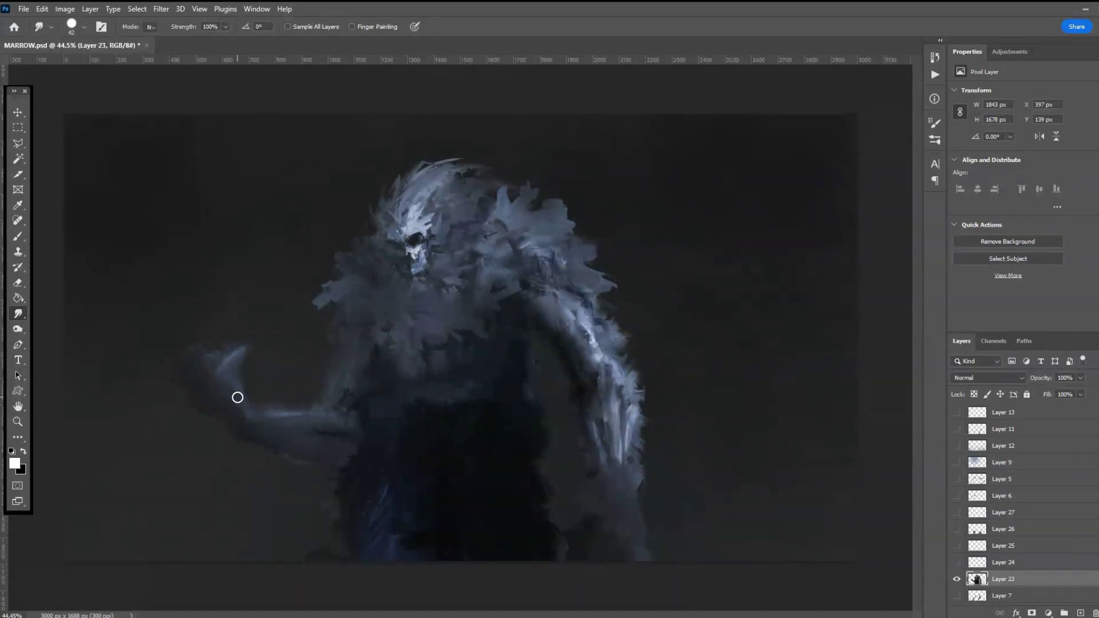
{"action": "left_click_drag", "start_coordinate": [244, 371], "coordinate": [244, 356]}
{"action": "mouse_move", "coordinate": [222, 388]}
{"action": "left_mouse_down"}
{"action": "mouse_move", "coordinate": [246, 421]}
{"action": "mouse_move", "coordinate": [230, 408]}
{"action": "left_mouse_up"}
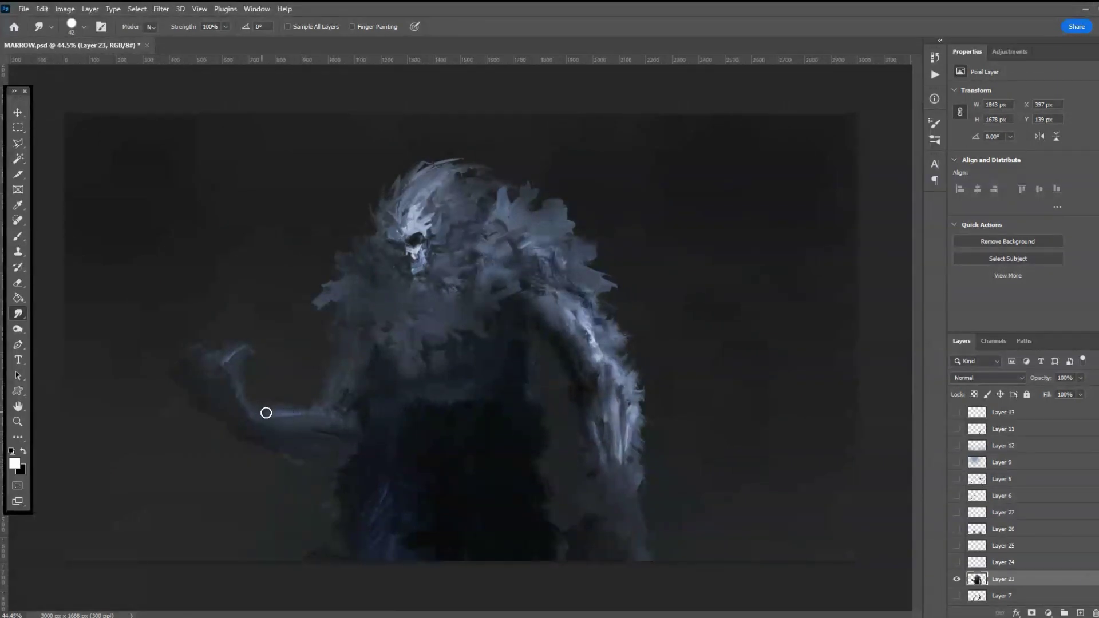
{"action": "mouse_move", "coordinate": [262, 399]}
{"action": "left_mouse_down"}
{"action": "mouse_move", "coordinate": [322, 414]}
{"action": "mouse_move", "coordinate": [295, 406]}
{"action": "mouse_move", "coordinate": [325, 401]}
{"action": "mouse_move", "coordinate": [324, 350]}
{"action": "mouse_move", "coordinate": [323, 381]}
{"action": "mouse_move", "coordinate": [340, 335]}
{"action": "left_mouse_up"}
- With a textured 44 px brush, smudge the lower chest fur down into the dark torso
{"action": "left_click", "coordinate": [84, 26]}
{"action": "double_click", "coordinate": [121, 241]}
{"action": "left_click", "coordinate": [75, 25]}
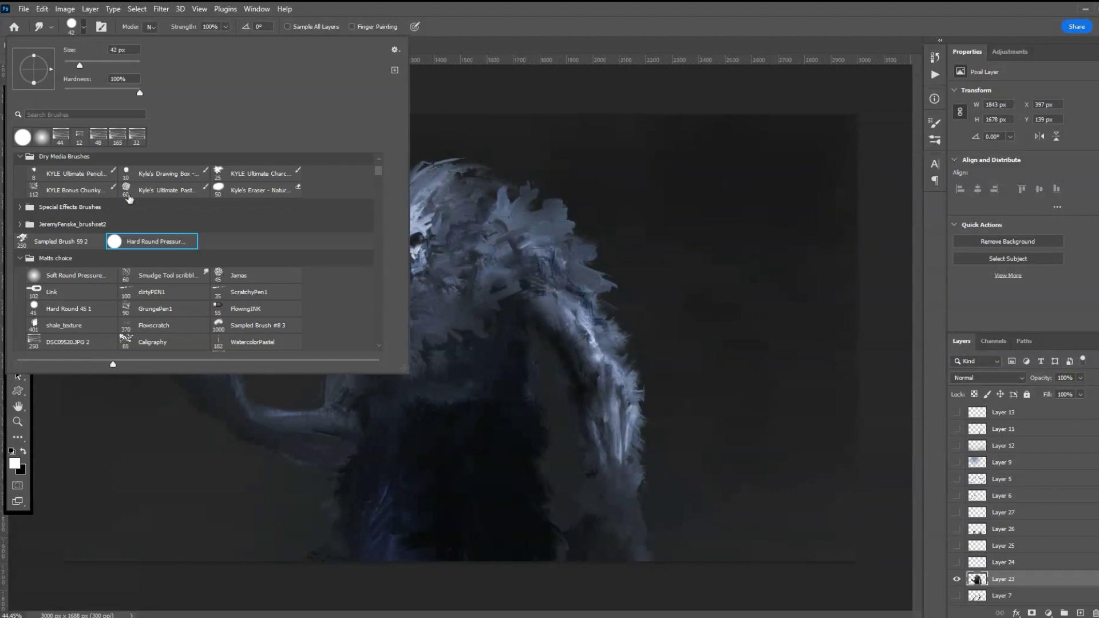
{"action": "left_click", "coordinate": [60, 140]}
{"action": "mouse_move", "coordinate": [457, 401]}
{"action": "left_mouse_down"}
{"action": "mouse_move", "coordinate": [444, 435]}
{"action": "mouse_move", "coordinate": [405, 434]}
{"action": "mouse_move", "coordinate": [393, 453]}
{"action": "mouse_move", "coordinate": [427, 465]}
{"action": "mouse_move", "coordinate": [439, 462]}
{"action": "mouse_move", "coordinate": [424, 441]}
{"action": "mouse_move", "coordinate": [438, 450]}
{"action": "left_mouse_up"}
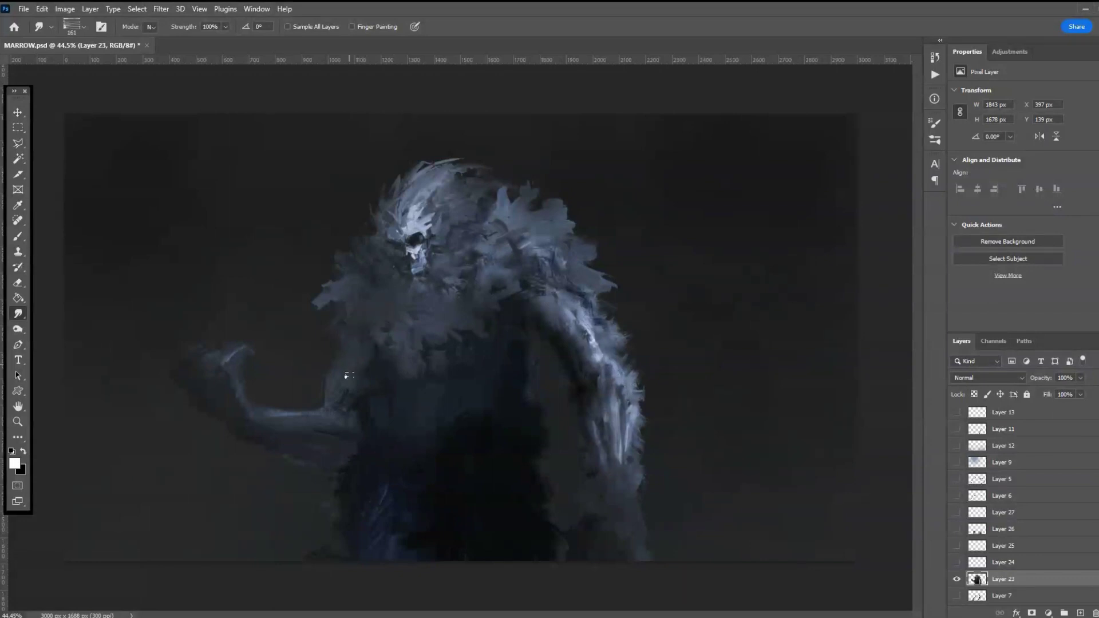
{"action": "mouse_move", "coordinate": [372, 325]}
{"action": "left_mouse_down"}
{"action": "mouse_move", "coordinate": [367, 346]}
{"action": "mouse_move", "coordinate": [403, 406]}
{"action": "mouse_move", "coordinate": [405, 383]}
{"action": "mouse_move", "coordinate": [482, 379]}
{"action": "left_mouse_up"}
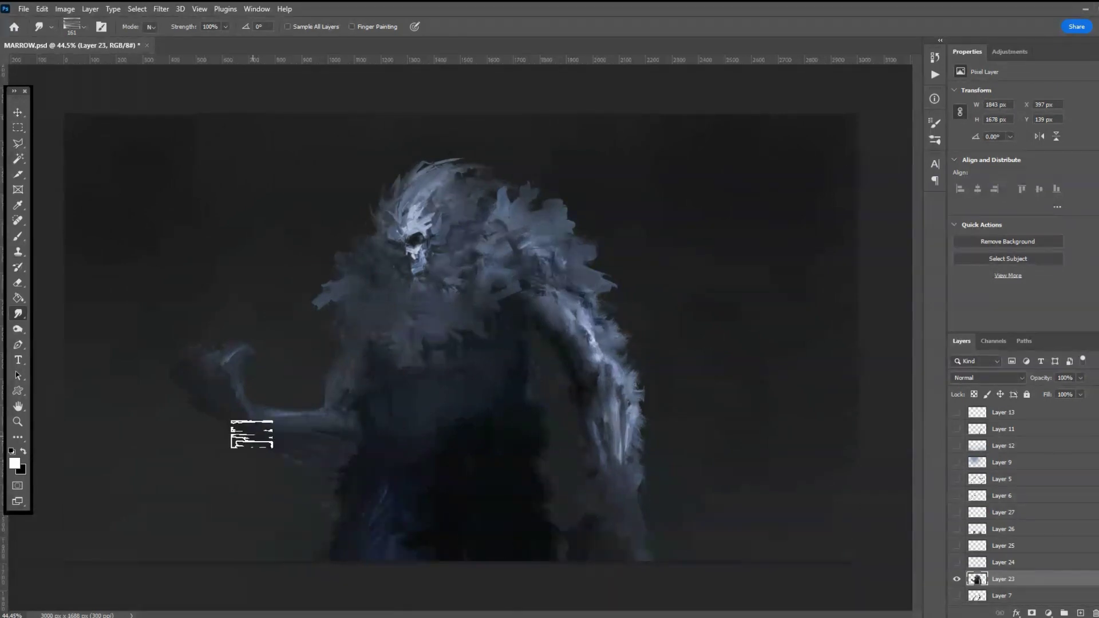
- Burn the forearm, left shoulder and lower chest fur, and dodge the raised fist to reveal fingers
{"action": "left_click", "coordinate": [18, 329]}
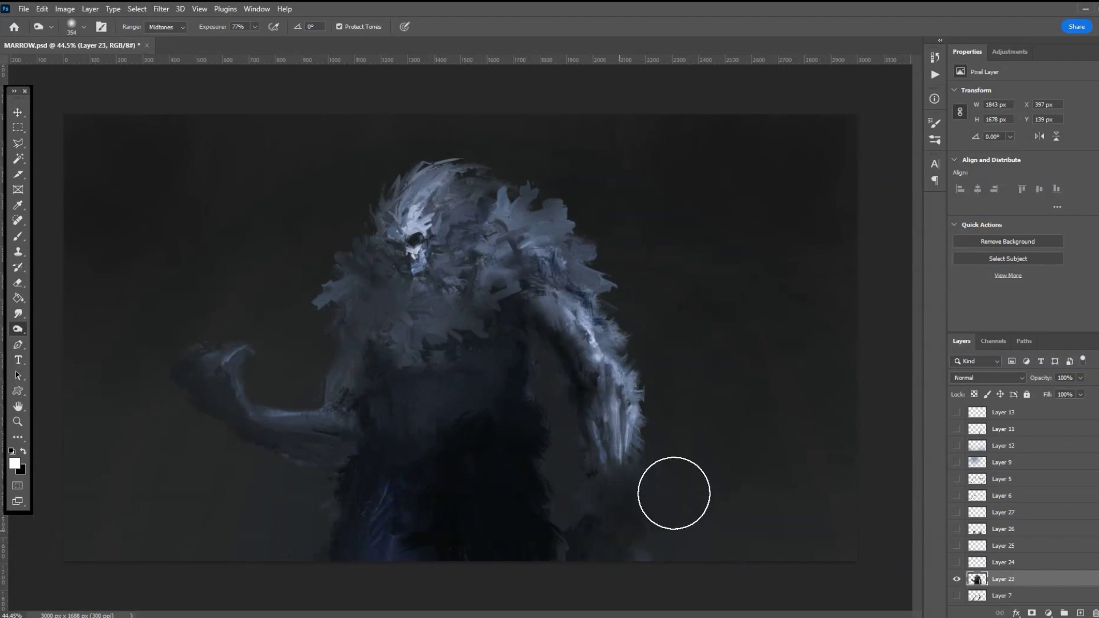
{"action": "mouse_move", "coordinate": [620, 548]}
{"action": "left_mouse_down"}
{"action": "mouse_move", "coordinate": [638, 557]}
{"action": "mouse_move", "coordinate": [646, 541]}
{"action": "left_mouse_up"}
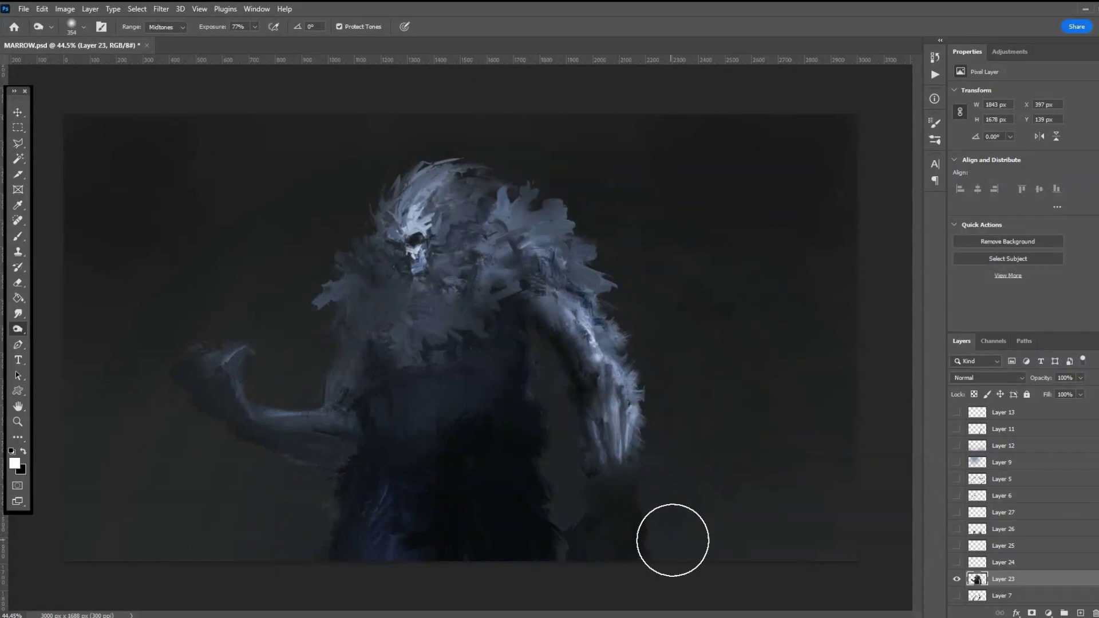
{"action": "mouse_move", "coordinate": [244, 446]}
{"action": "left_mouse_down"}
{"action": "mouse_move", "coordinate": [153, 375]}
{"action": "mouse_move", "coordinate": [268, 414]}
{"action": "left_mouse_up"}
{"action": "mouse_move", "coordinate": [102, 311]}
{"action": "left_mouse_down"}
{"action": "mouse_move", "coordinate": [290, 454]}
{"action": "mouse_move", "coordinate": [277, 456]}
{"action": "mouse_move", "coordinate": [324, 552]}
{"action": "mouse_move", "coordinate": [341, 530]}
{"action": "mouse_move", "coordinate": [434, 534]}
{"action": "mouse_move", "coordinate": [375, 410]}
{"action": "mouse_move", "coordinate": [325, 363]}
{"action": "mouse_move", "coordinate": [329, 319]}
{"action": "mouse_move", "coordinate": [304, 363]}
{"action": "mouse_move", "coordinate": [338, 341]}
{"action": "left_mouse_up"}
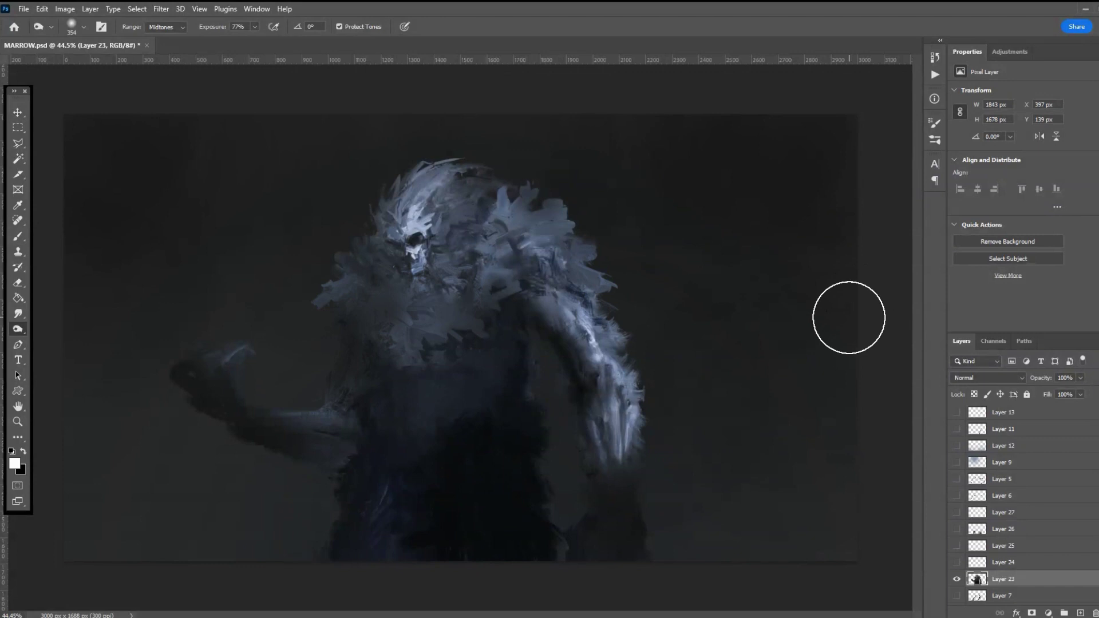
{"action": "mouse_move", "coordinate": [251, 333]}
{"action": "left_mouse_down"}
{"action": "mouse_move", "coordinate": [211, 351]}
{"action": "mouse_move", "coordinate": [253, 321]}
{"action": "mouse_move", "coordinate": [137, 356]}
{"action": "left_mouse_up"}
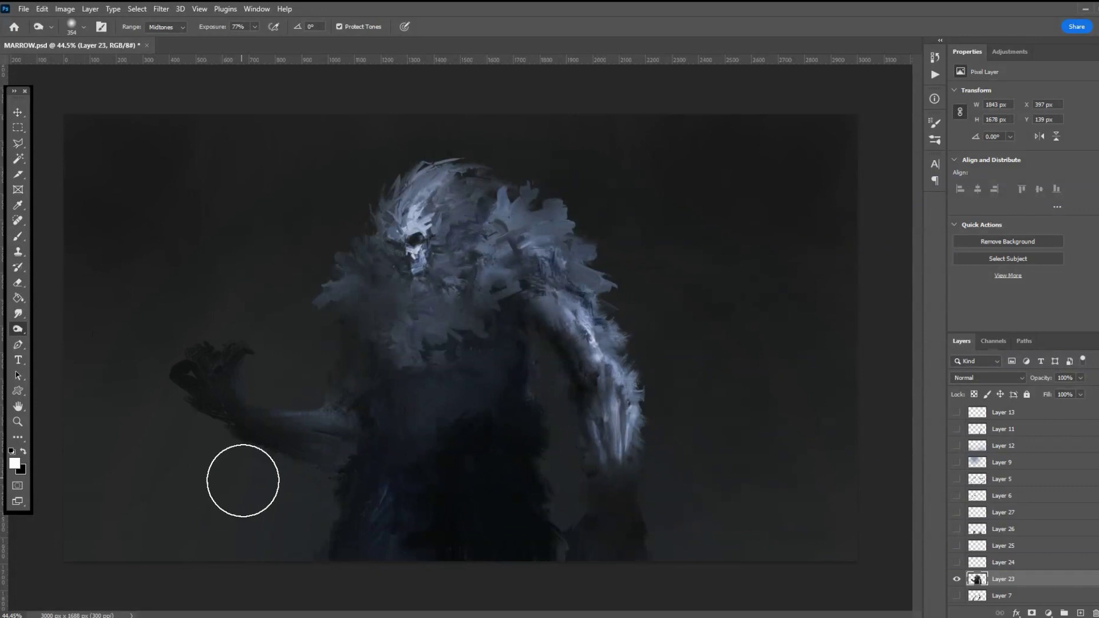
{"action": "mouse_move", "coordinate": [307, 290]}
{"action": "left_mouse_down"}
{"action": "mouse_move", "coordinate": [364, 240]}
{"action": "mouse_move", "coordinate": [343, 239]}
{"action": "mouse_move", "coordinate": [351, 247]}
{"action": "mouse_move", "coordinate": [294, 272]}
{"action": "mouse_move", "coordinate": [313, 197]}
{"action": "mouse_move", "coordinate": [294, 307]}
{"action": "left_mouse_up"}
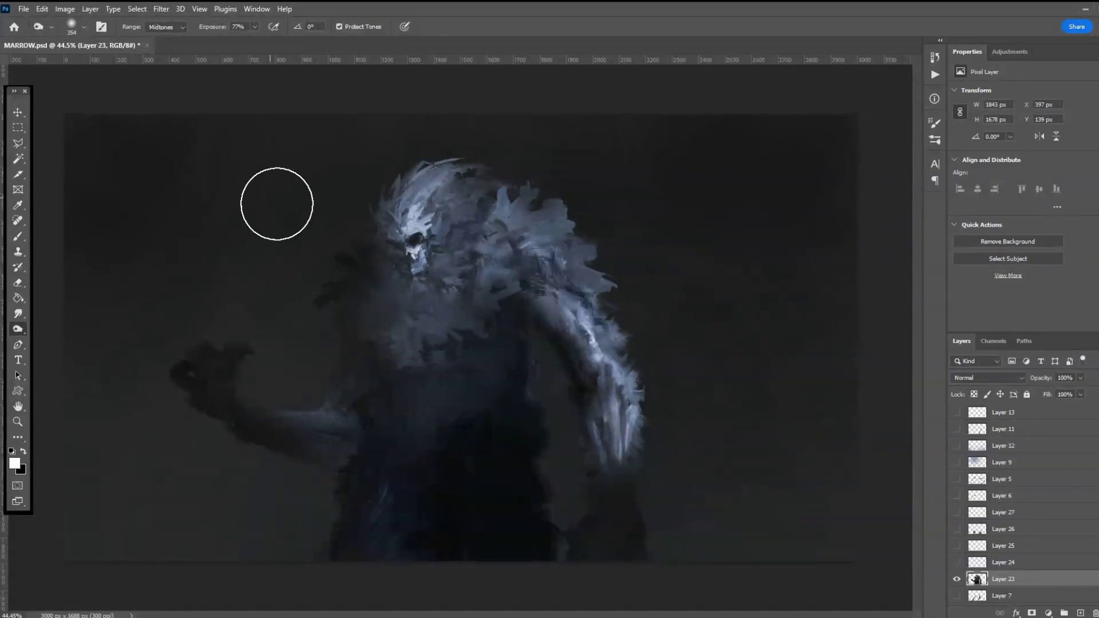
{"action": "left_click_drag", "start_coordinate": [355, 321], "coordinate": [415, 353]}
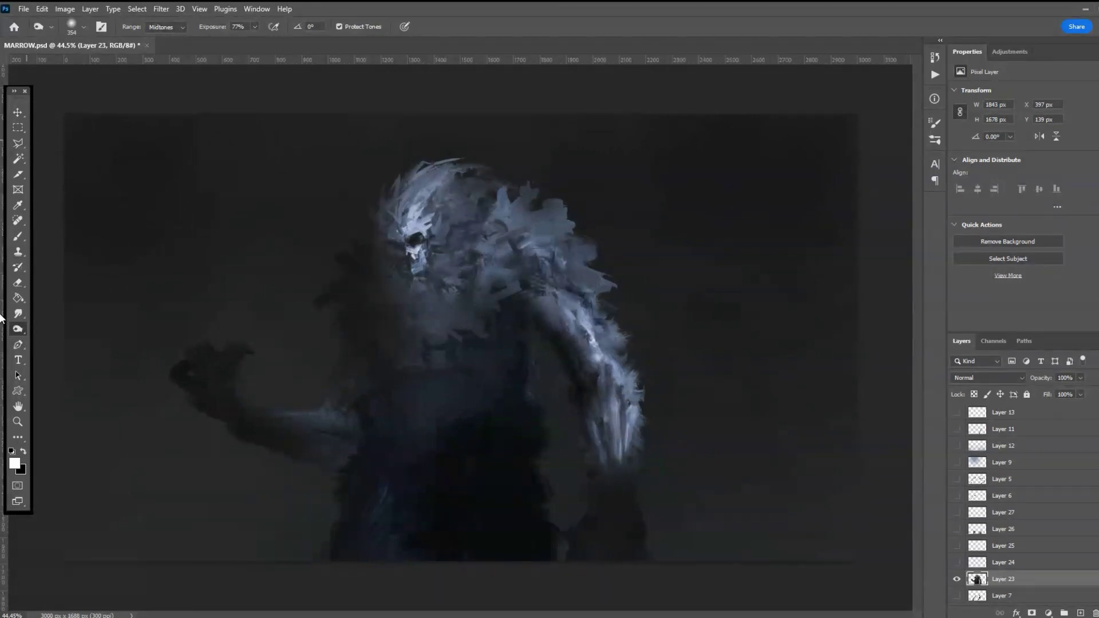
- Smudge feathery fur strokes down from the collar using a 61 px Hard Round Pressure brush
{"action": "left_click", "coordinate": [22, 312]}
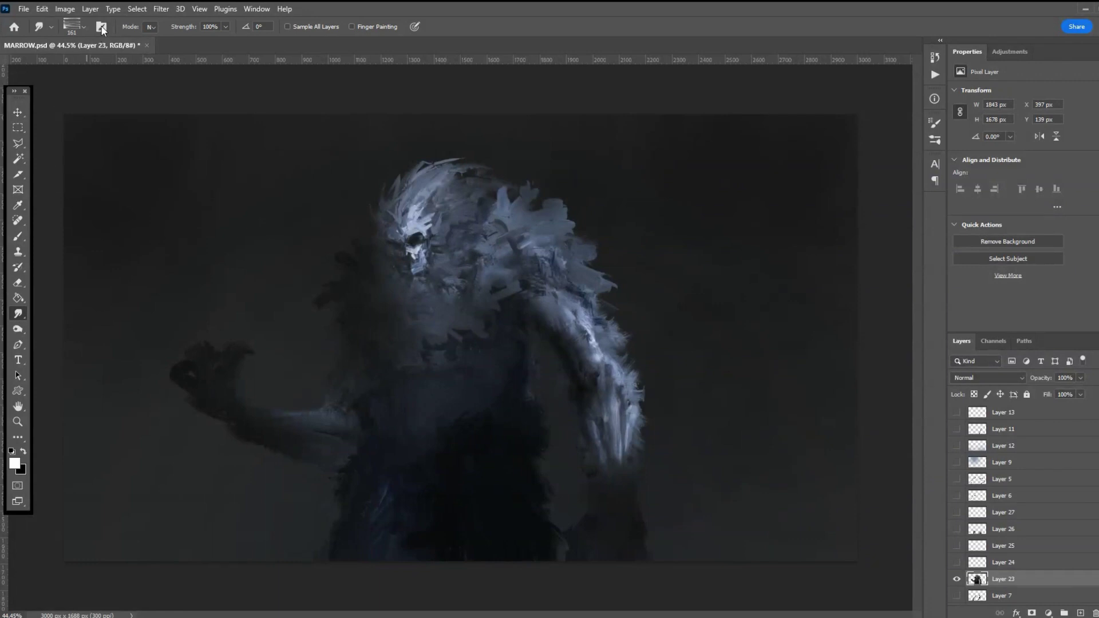
{"action": "left_click", "coordinate": [82, 25]}
{"action": "left_click", "coordinate": [140, 243]}
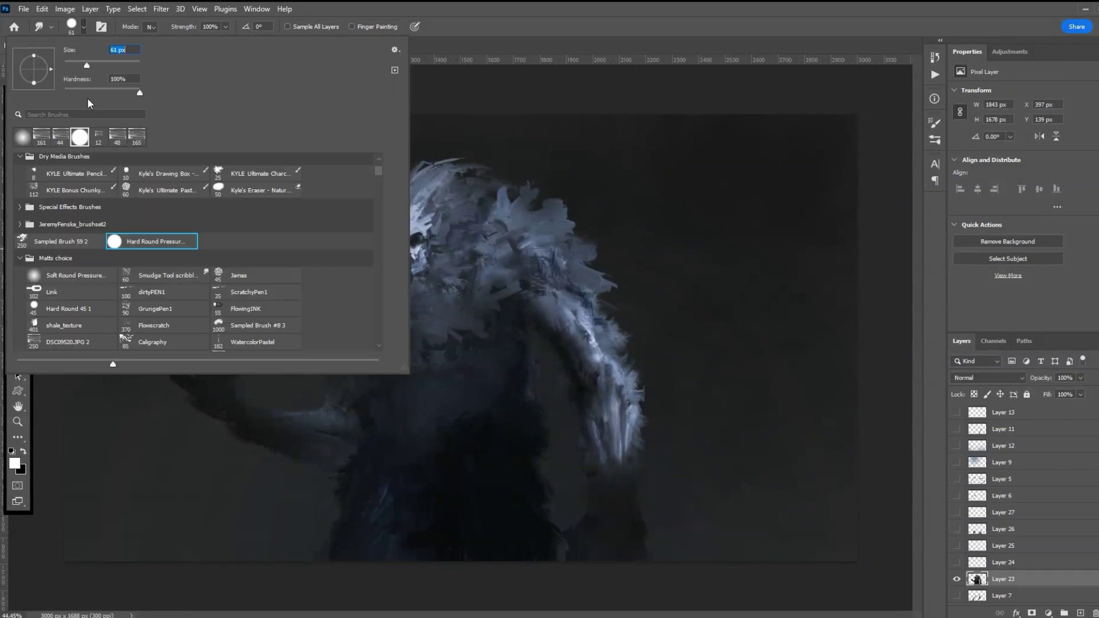
{"action": "left_click", "coordinate": [430, 302]}
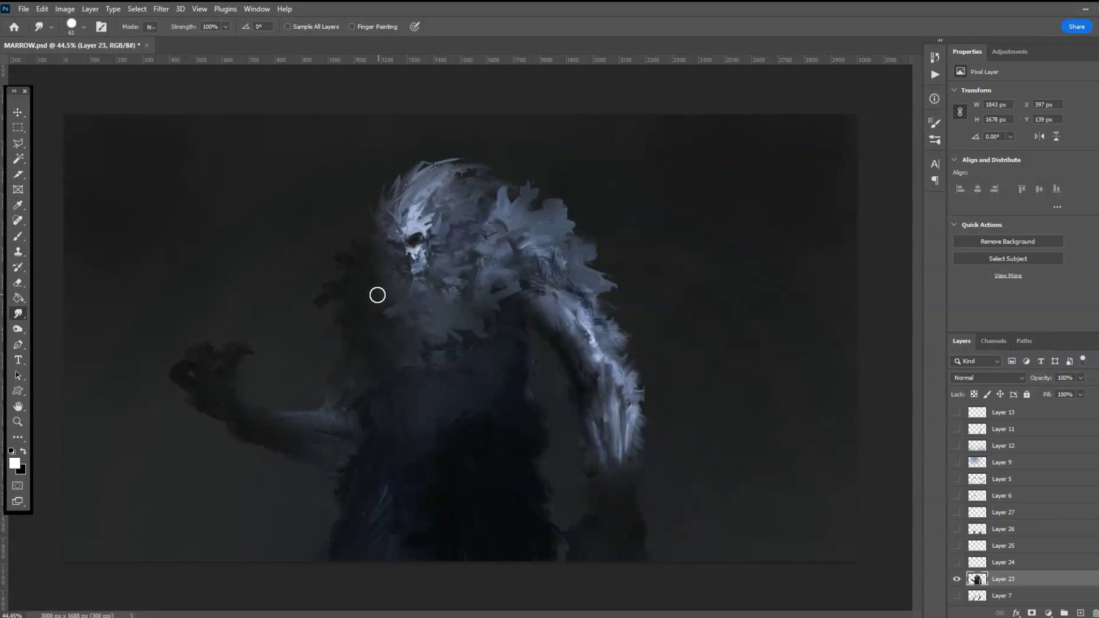
{"action": "mouse_move", "coordinate": [378, 274]}
{"action": "left_mouse_down"}
{"action": "mouse_move", "coordinate": [368, 309]}
{"action": "mouse_move", "coordinate": [392, 334]}
{"action": "mouse_move", "coordinate": [421, 332]}
{"action": "mouse_move", "coordinate": [405, 365]}
{"action": "left_mouse_up"}
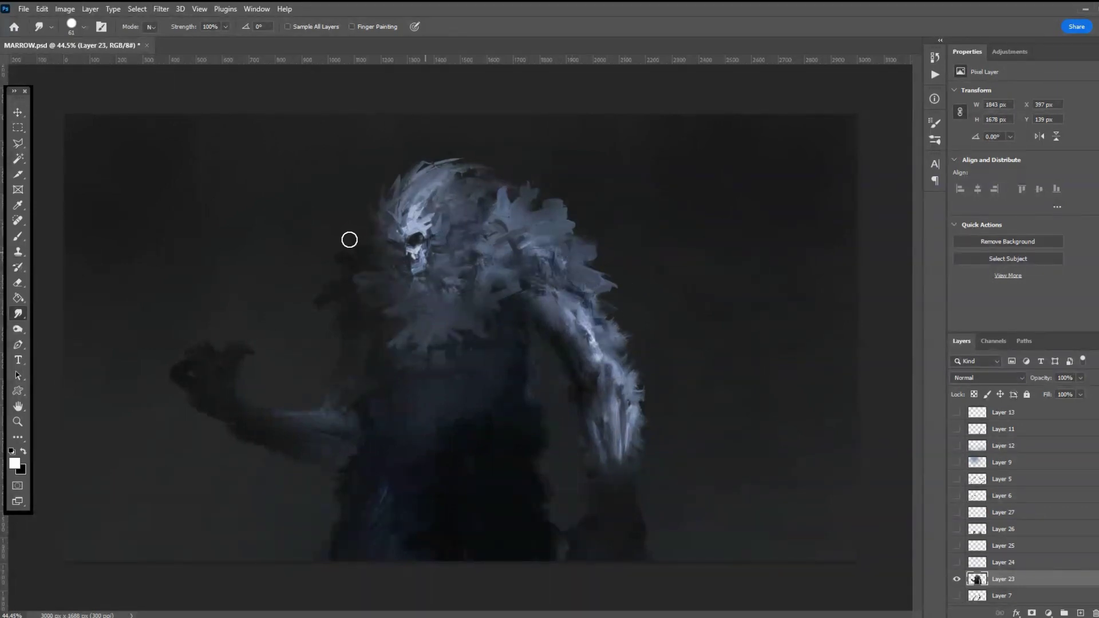
- Dodge a pale highlight streak along the forearm with a 23 px Hard Round Pressure brush
{"action": "right_click", "coordinate": [19, 331]}
{"action": "left_click", "coordinate": [58, 325]}
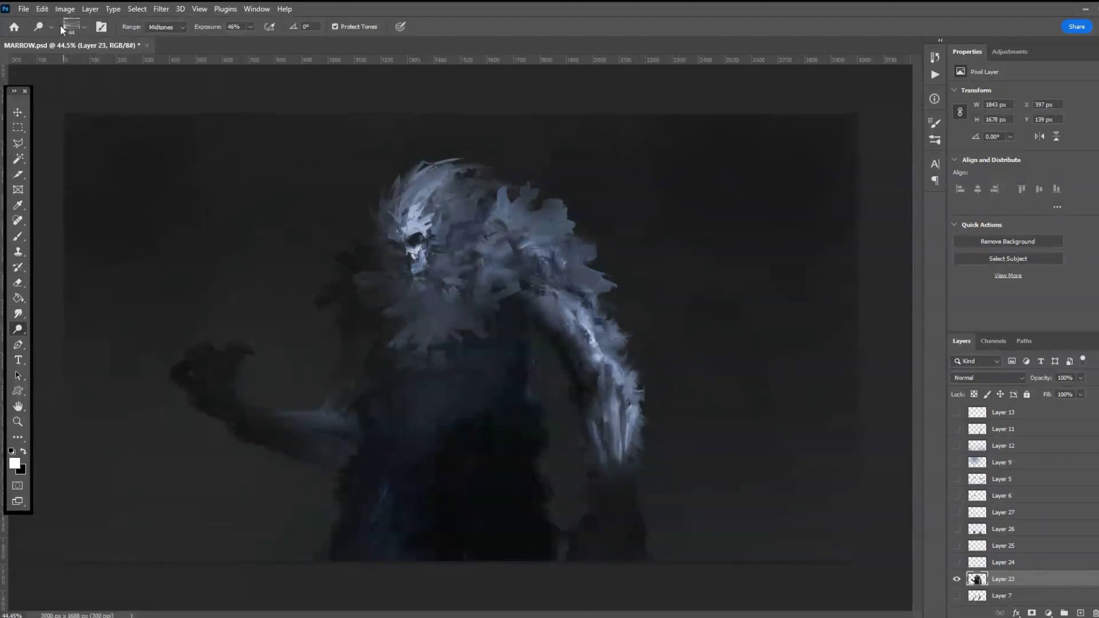
{"action": "left_click", "coordinate": [82, 28]}
{"action": "left_click", "coordinate": [125, 243]}
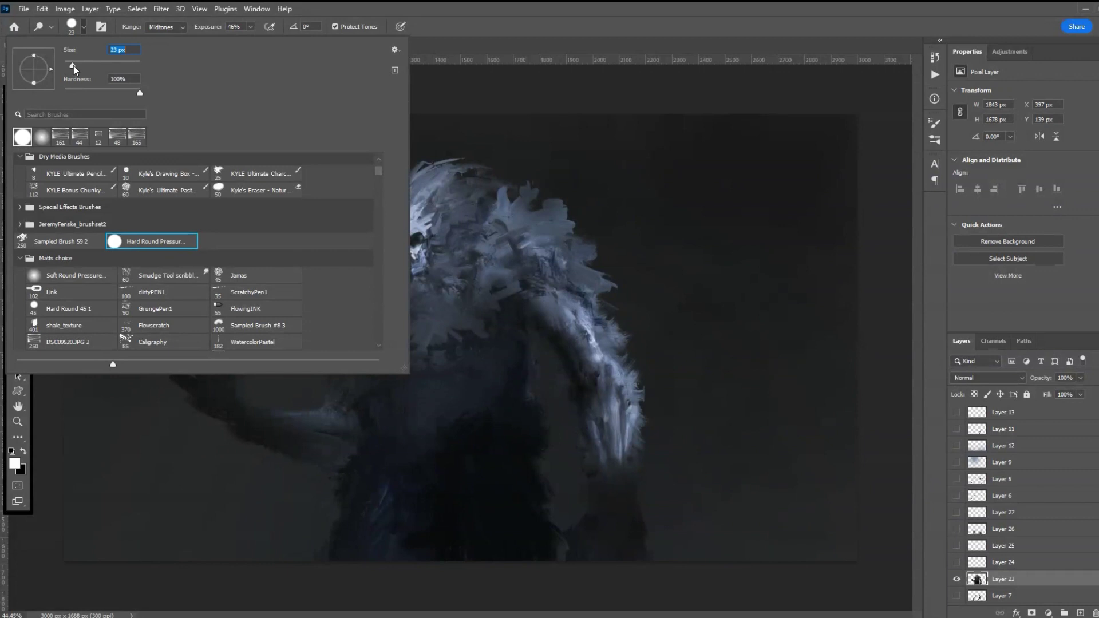
{"action": "key", "text": "Return"}
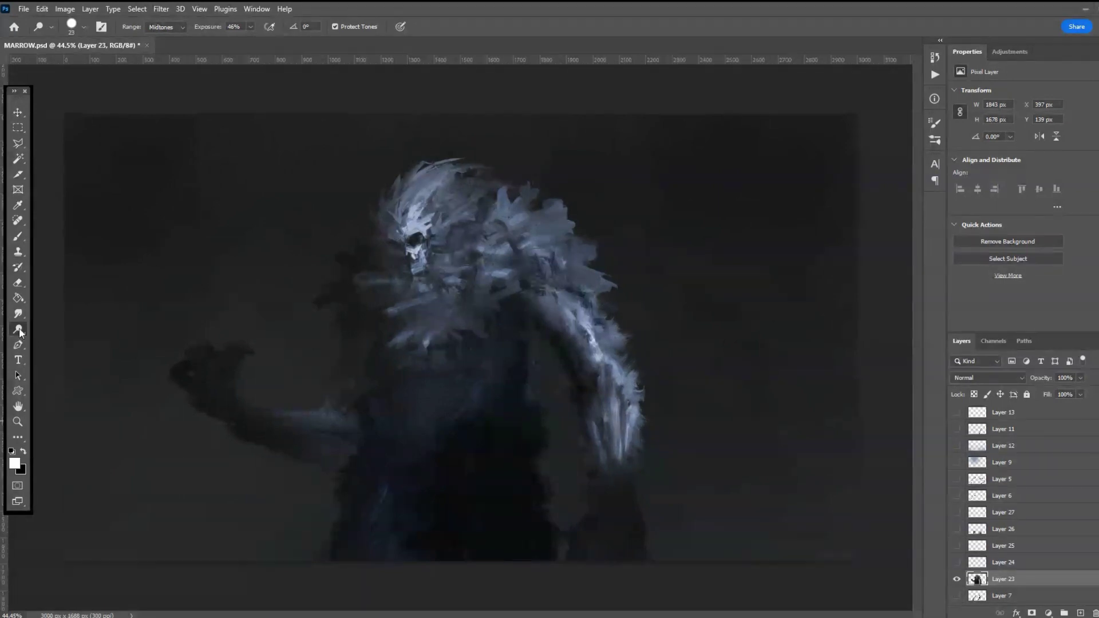
{"action": "mouse_move", "coordinate": [292, 424]}
{"action": "left_mouse_down"}
{"action": "mouse_move", "coordinate": [314, 419]}
{"action": "mouse_move", "coordinate": [265, 425]}
{"action": "mouse_move", "coordinate": [326, 423]}
{"action": "mouse_move", "coordinate": [335, 446]}
{"action": "mouse_move", "coordinate": [313, 451]}
{"action": "mouse_move", "coordinate": [286, 432]}
{"action": "mouse_move", "coordinate": [349, 447]}
{"action": "mouse_move", "coordinate": [312, 436]}
{"action": "mouse_move", "coordinate": [337, 445]}
{"action": "mouse_move", "coordinate": [308, 466]}
{"action": "mouse_move", "coordinate": [293, 443]}
{"action": "mouse_move", "coordinate": [320, 457]}
{"action": "mouse_move", "coordinate": [283, 445]}
{"action": "mouse_move", "coordinate": [313, 477]}
{"action": "left_mouse_up"}
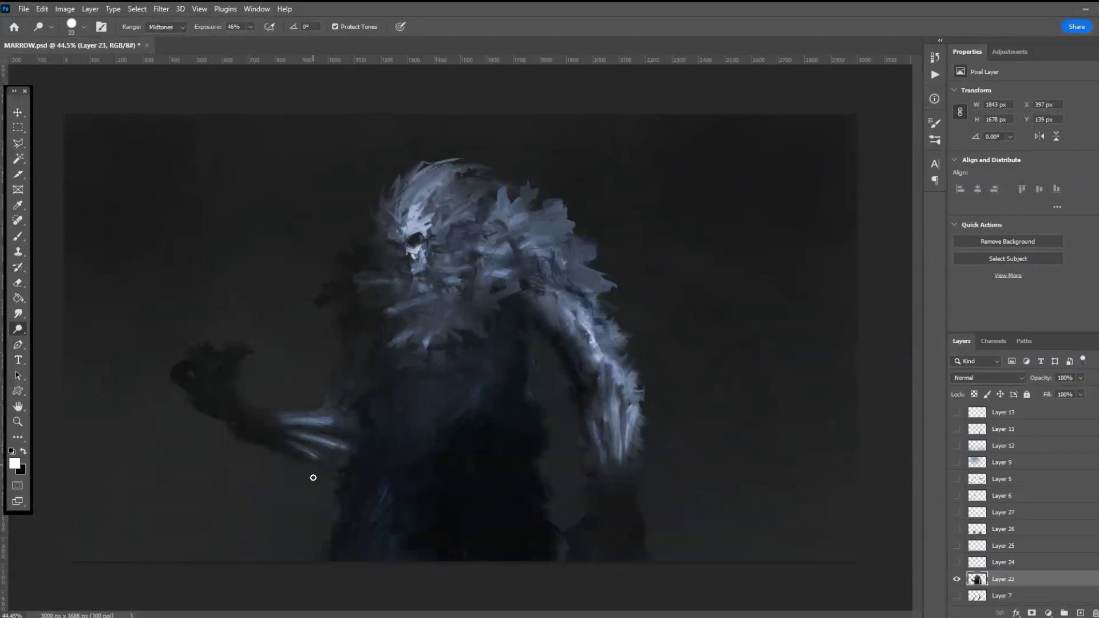
- Smudge dark paint down from the wrist and reshape the claw fingertips' light streaks
{"action": "left_click", "coordinate": [18, 315]}
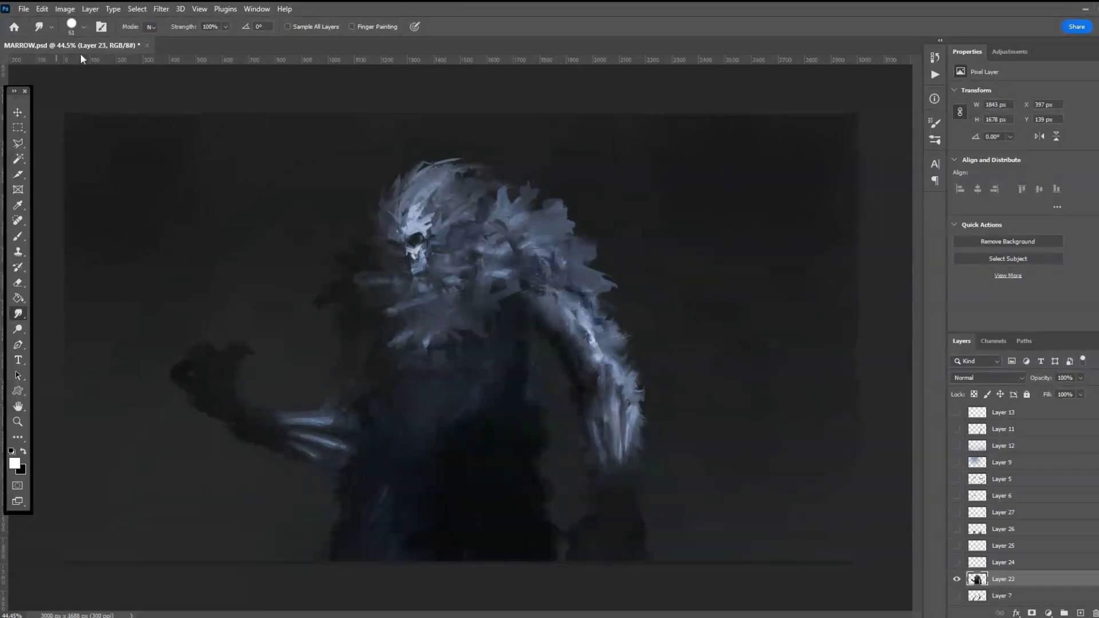
{"action": "mouse_move", "coordinate": [242, 467]}
{"action": "left_mouse_down"}
{"action": "mouse_move", "coordinate": [252, 439]}
{"action": "mouse_move", "coordinate": [269, 464]}
{"action": "mouse_move", "coordinate": [285, 463]}
{"action": "mouse_move", "coordinate": [268, 463]}
{"action": "mouse_move", "coordinate": [292, 472]}
{"action": "mouse_move", "coordinate": [288, 459]}
{"action": "mouse_move", "coordinate": [296, 484]}
{"action": "mouse_move", "coordinate": [310, 447]}
{"action": "mouse_move", "coordinate": [320, 474]}
{"action": "mouse_move", "coordinate": [300, 469]}
{"action": "mouse_move", "coordinate": [317, 467]}
{"action": "mouse_move", "coordinate": [318, 492]}
{"action": "mouse_move", "coordinate": [377, 499]}
{"action": "mouse_move", "coordinate": [239, 448]}
{"action": "mouse_move", "coordinate": [233, 423]}
{"action": "mouse_move", "coordinate": [204, 403]}
{"action": "mouse_move", "coordinate": [247, 432]}
{"action": "mouse_move", "coordinate": [225, 410]}
{"action": "mouse_move", "coordinate": [298, 425]}
{"action": "mouse_move", "coordinate": [307, 400]}
{"action": "mouse_move", "coordinate": [319, 408]}
{"action": "mouse_move", "coordinate": [277, 413]}
{"action": "mouse_move", "coordinate": [324, 406]}
{"action": "mouse_move", "coordinate": [296, 408]}
{"action": "mouse_move", "coordinate": [314, 422]}
{"action": "mouse_move", "coordinate": [306, 412]}
{"action": "mouse_move", "coordinate": [277, 418]}
{"action": "mouse_move", "coordinate": [292, 409]}
{"action": "mouse_move", "coordinate": [250, 418]}
{"action": "mouse_move", "coordinate": [332, 407]}
{"action": "mouse_move", "coordinate": [295, 408]}
{"action": "left_mouse_up"}
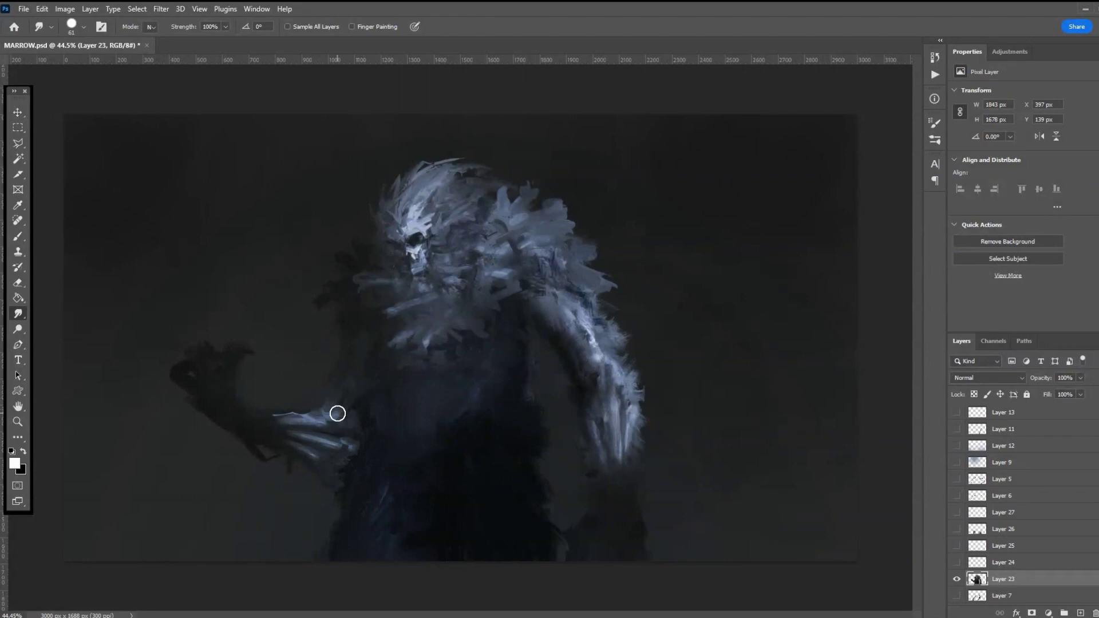
{"action": "left_click_drag", "start_coordinate": [313, 457], "coordinate": [337, 449]}
{"action": "left_click_drag", "start_coordinate": [312, 453], "coordinate": [341, 463]}
- Sample the arm's blue-grey and paint two pale finger strokes on the raised hand at 21 px
{"action": "left_click", "coordinate": [17, 205]}
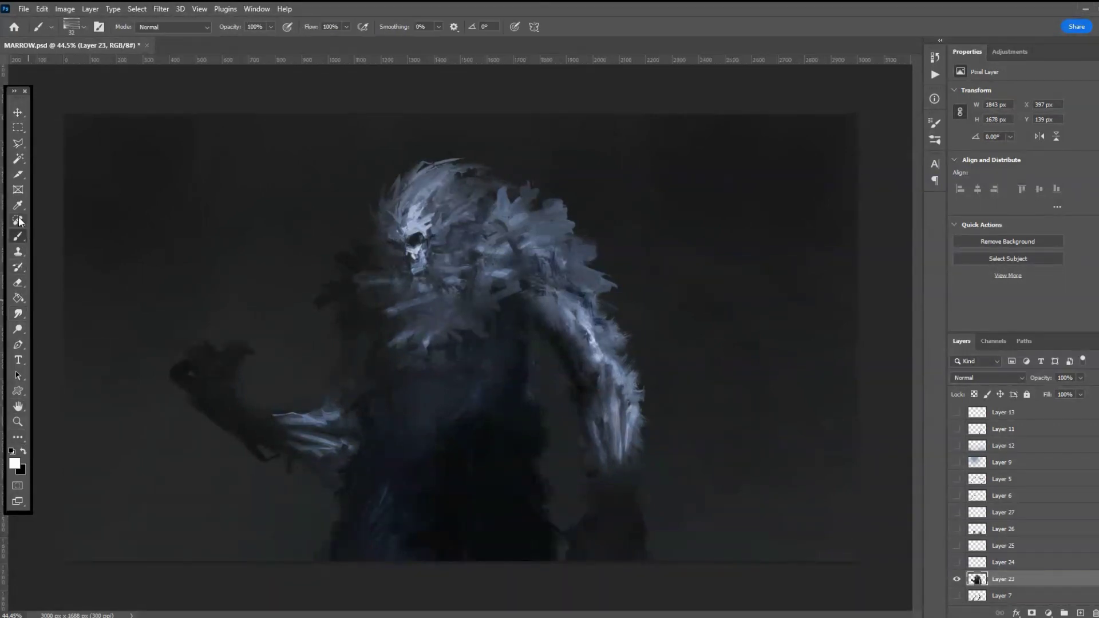
{"action": "left_click", "coordinate": [314, 417]}
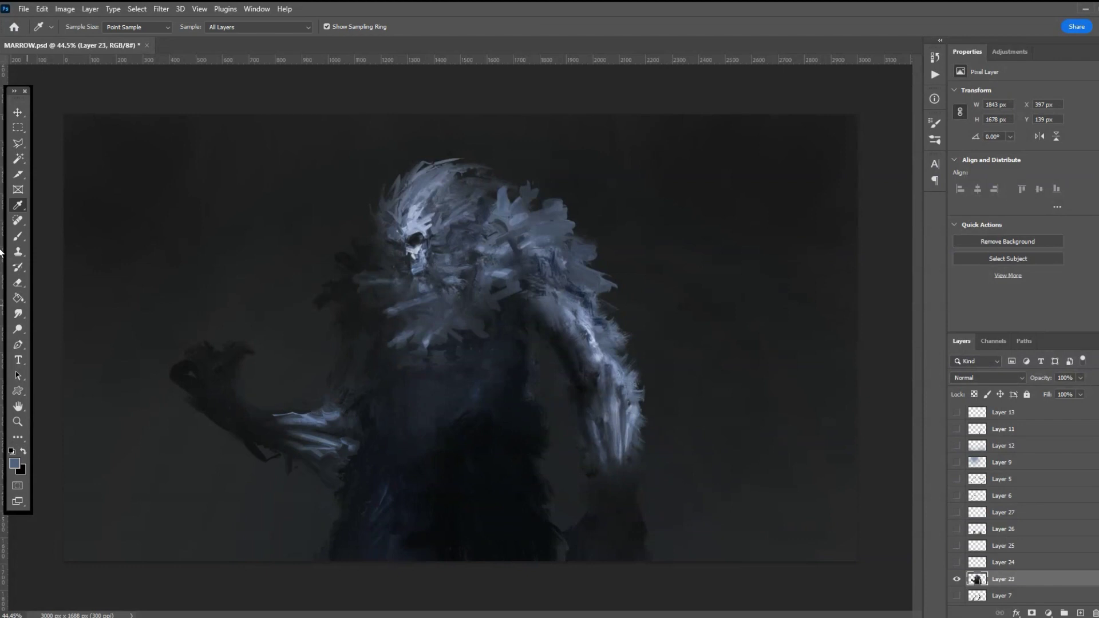
{"action": "left_click", "coordinate": [19, 236]}
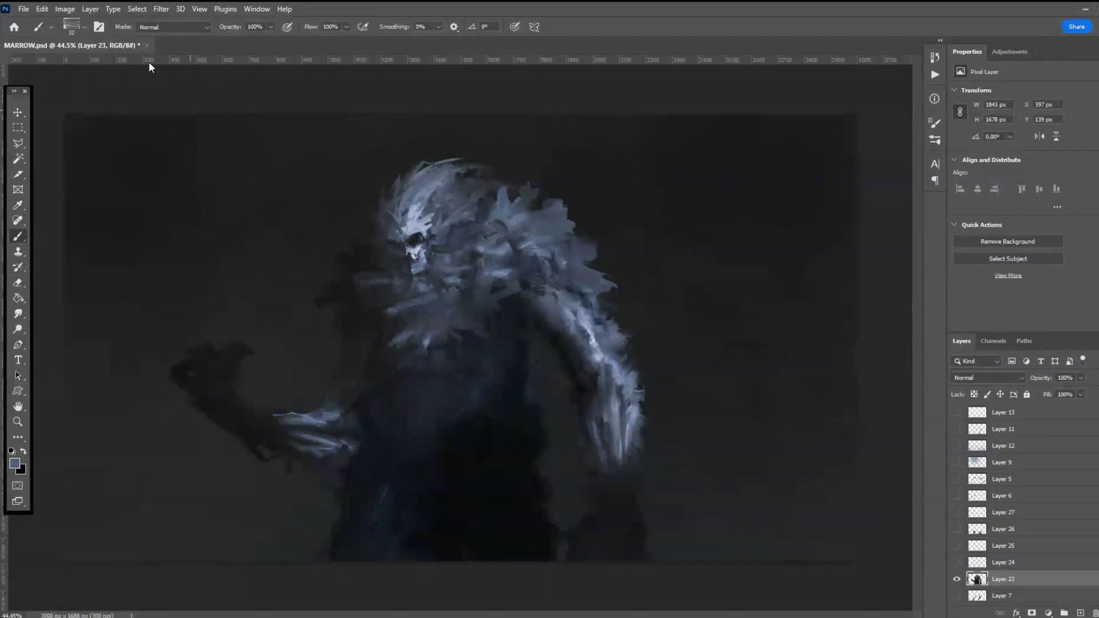
{"action": "left_click", "coordinate": [84, 26]}
{"action": "left_click", "coordinate": [72, 64]}
{"action": "left_click", "coordinate": [566, 35]}
{"action": "mouse_move", "coordinate": [243, 352]}
{"action": "left_mouse_down"}
{"action": "mouse_move", "coordinate": [228, 352]}
{"action": "mouse_move", "coordinate": [232, 378]}
{"action": "left_mouse_up"}
{"action": "mouse_move", "coordinate": [205, 346]}
{"action": "left_mouse_down"}
{"action": "mouse_move", "coordinate": [87, 407]}
{"action": "mouse_move", "coordinate": [156, 358]}
{"action": "mouse_move", "coordinate": [194, 402]}
{"action": "mouse_move", "coordinate": [213, 385]}
{"action": "mouse_move", "coordinate": [197, 376]}
{"action": "mouse_move", "coordinate": [206, 397]}
{"action": "mouse_move", "coordinate": [186, 379]}
{"action": "mouse_move", "coordinate": [246, 412]}
{"action": "left_mouse_up"}
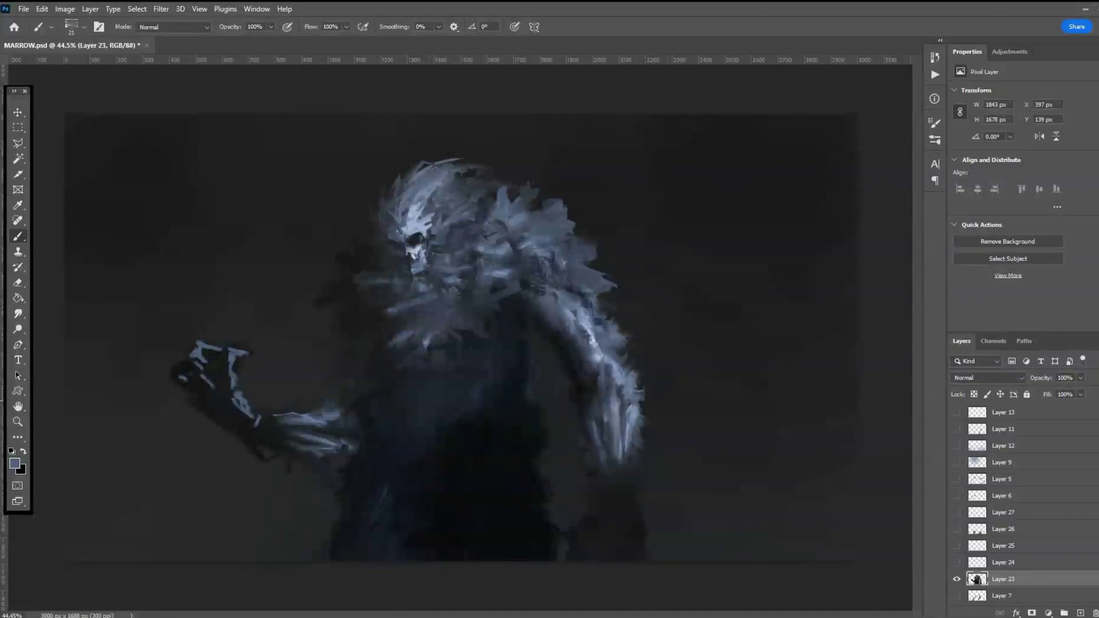
- Smudge the pale fingertip strokes with the 161 px textured tip into claw-like tips
{"action": "left_click", "coordinate": [18, 315]}
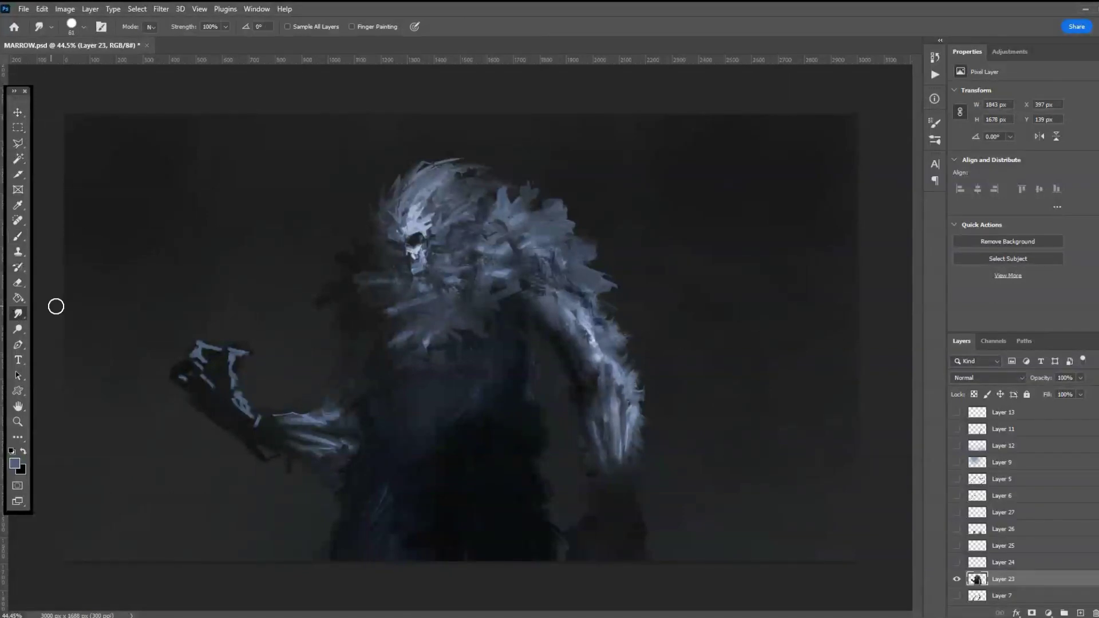
{"action": "left_click", "coordinate": [76, 28]}
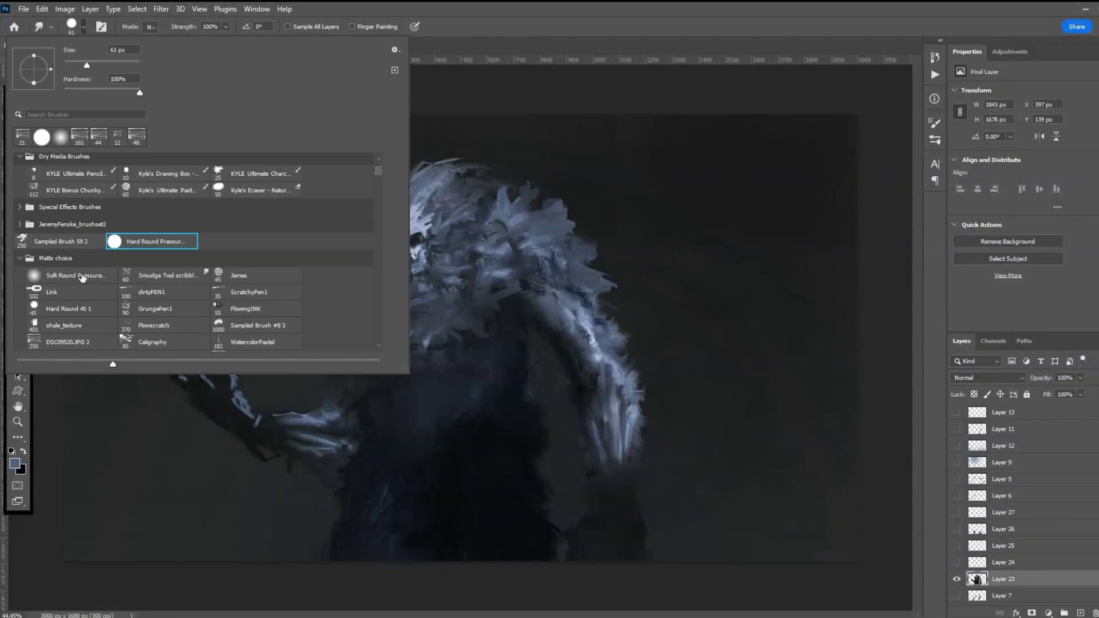
{"action": "left_click", "coordinate": [79, 135]}
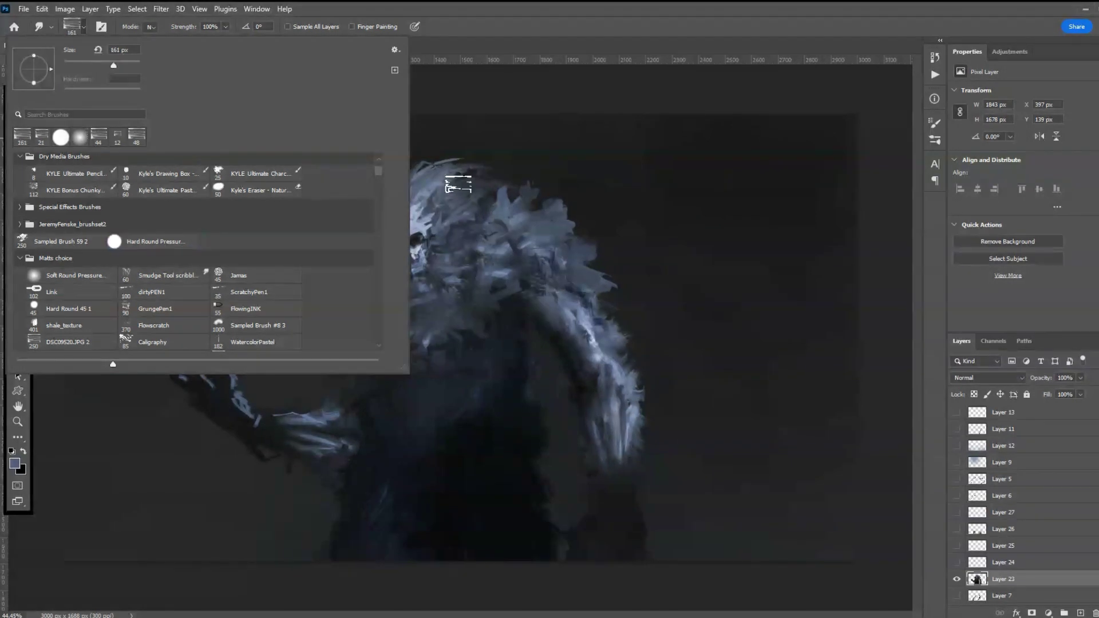
{"action": "left_click", "coordinate": [495, 36]}
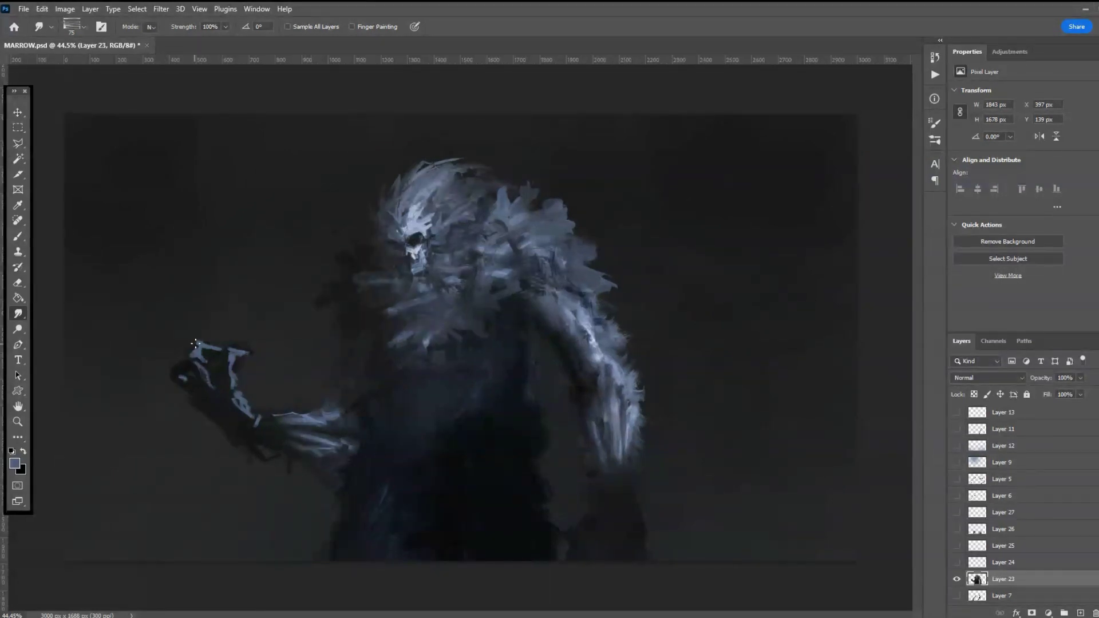
{"action": "mouse_move", "coordinate": [198, 356]}
{"action": "left_mouse_down"}
{"action": "mouse_move", "coordinate": [188, 347]}
{"action": "mouse_move", "coordinate": [201, 343]}
{"action": "left_mouse_up"}
{"action": "left_click_drag", "start_coordinate": [232, 383], "coordinate": [245, 412]}
{"action": "left_click_drag", "start_coordinate": [232, 351], "coordinate": [250, 358]}
- Zoom in and dodge the skull's teeth and eye-socket edge with a 10 px brush
{"action": "scroll", "coordinate": [450, 279], "scroll_direction": "up", "scroll_amount": 5}
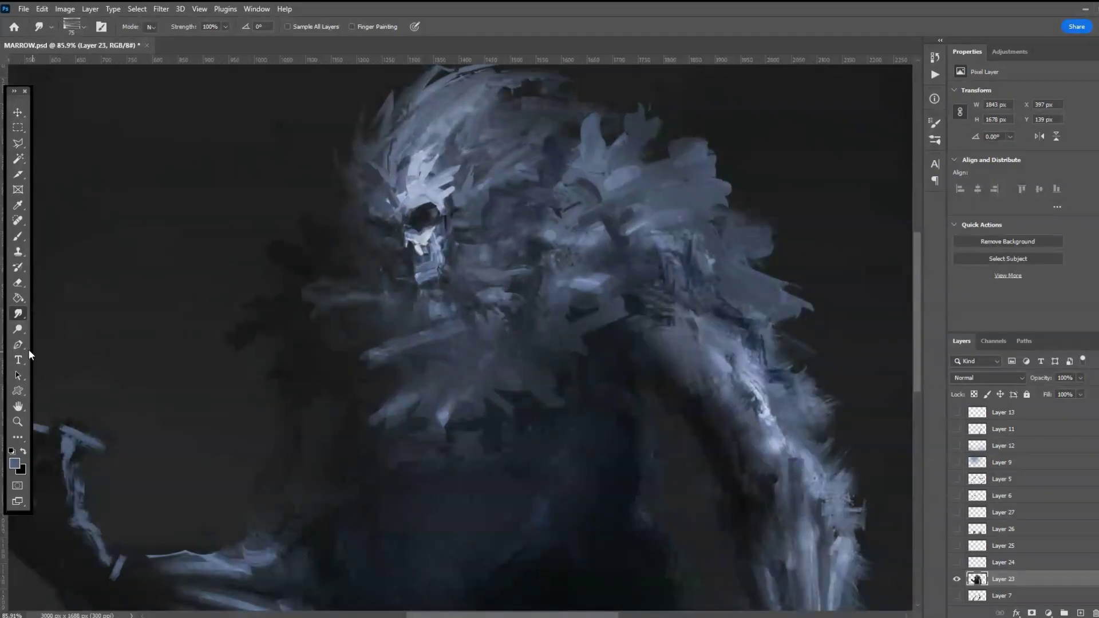
{"action": "left_click", "coordinate": [17, 329]}
{"action": "left_click", "coordinate": [83, 27]}
{"action": "type", "text": "6"}
{"action": "left_click_drag", "start_coordinate": [67, 67], "coordinate": [69, 66]}
{"action": "key", "text": "Return"}
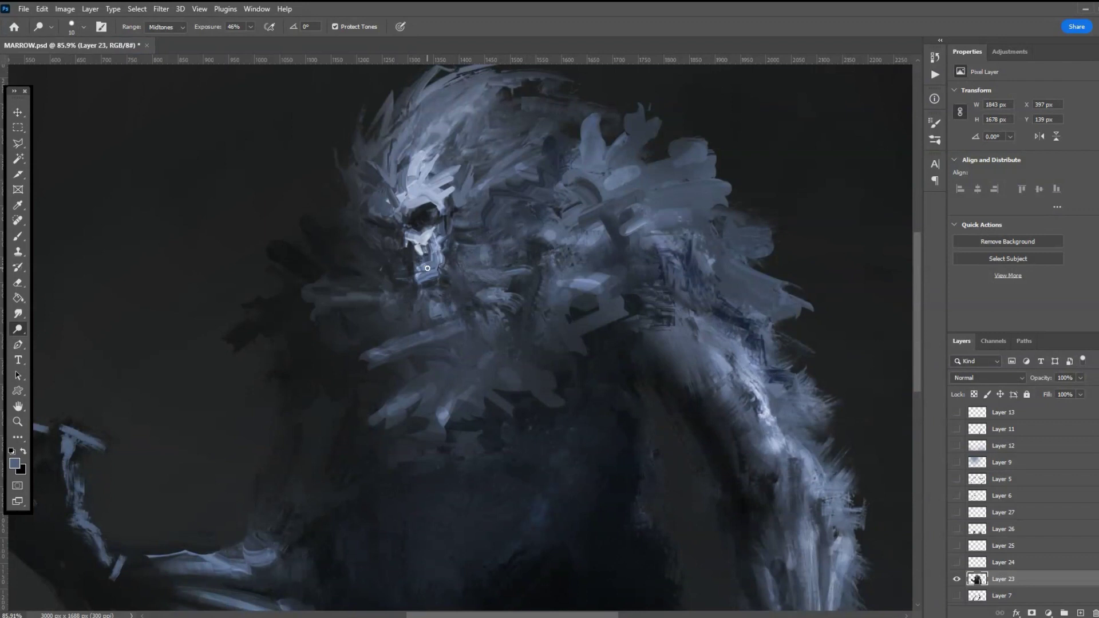
{"action": "left_click_drag", "start_coordinate": [436, 262], "coordinate": [426, 277]}
{"action": "left_click_drag", "start_coordinate": [404, 230], "coordinate": [433, 200]}
{"action": "left_click", "coordinate": [17, 314]}
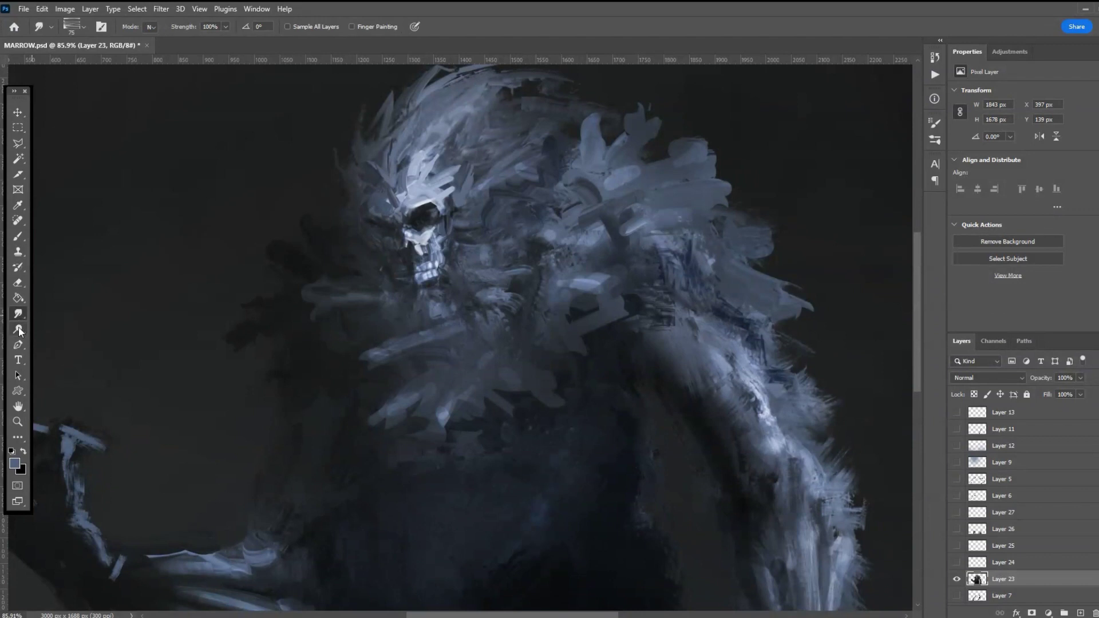
- Burn the right edge of the skull's cheek and jaw with a 10 px brush
{"action": "right_click", "coordinate": [19, 331]}
{"action": "left_click", "coordinate": [57, 337]}
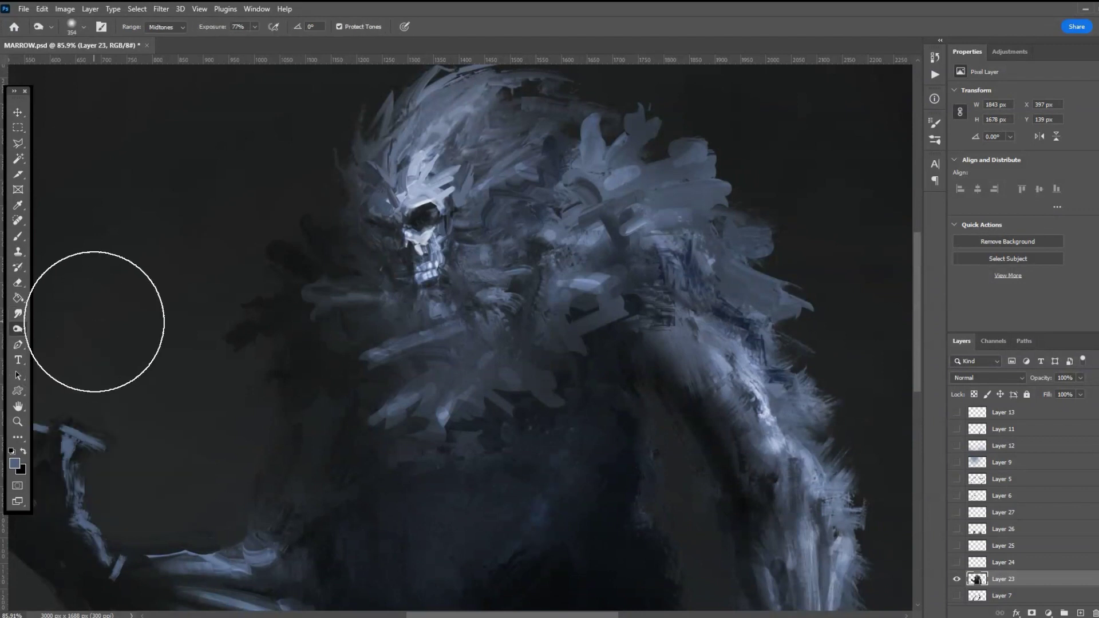
{"action": "left_click", "coordinate": [75, 28]}
{"action": "left_click", "coordinate": [67, 61]}
{"action": "left_click", "coordinate": [438, 266]}
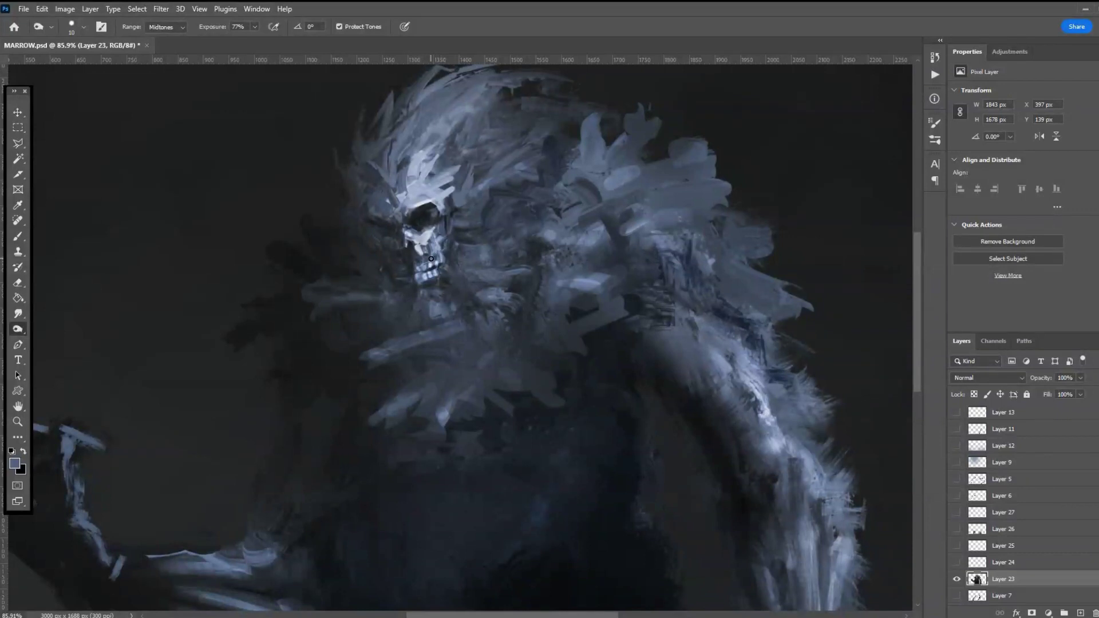
{"action": "left_click_drag", "start_coordinate": [441, 242], "coordinate": [444, 261]}
- Burn down the light strokes in the hair above the skull, the chest and shoulder fur
{"action": "mouse_move", "coordinate": [416, 180]}
{"action": "left_mouse_down"}
{"action": "mouse_move", "coordinate": [441, 142]}
{"action": "mouse_move", "coordinate": [456, 138]}
{"action": "left_mouse_up"}
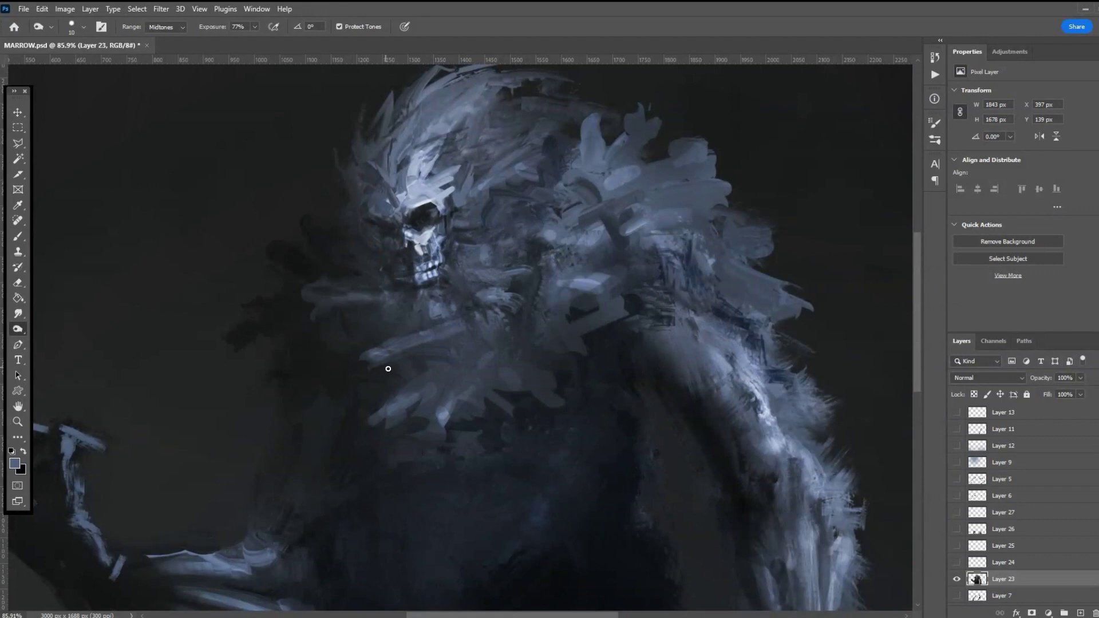
{"action": "mouse_move", "coordinate": [405, 363]}
{"action": "left_mouse_down"}
{"action": "mouse_move", "coordinate": [457, 333]}
{"action": "mouse_move", "coordinate": [432, 365]}
{"action": "left_mouse_up"}
{"action": "mouse_move", "coordinate": [388, 401]}
{"action": "left_mouse_down"}
{"action": "mouse_move", "coordinate": [440, 359]}
{"action": "mouse_move", "coordinate": [426, 406]}
{"action": "left_mouse_up"}
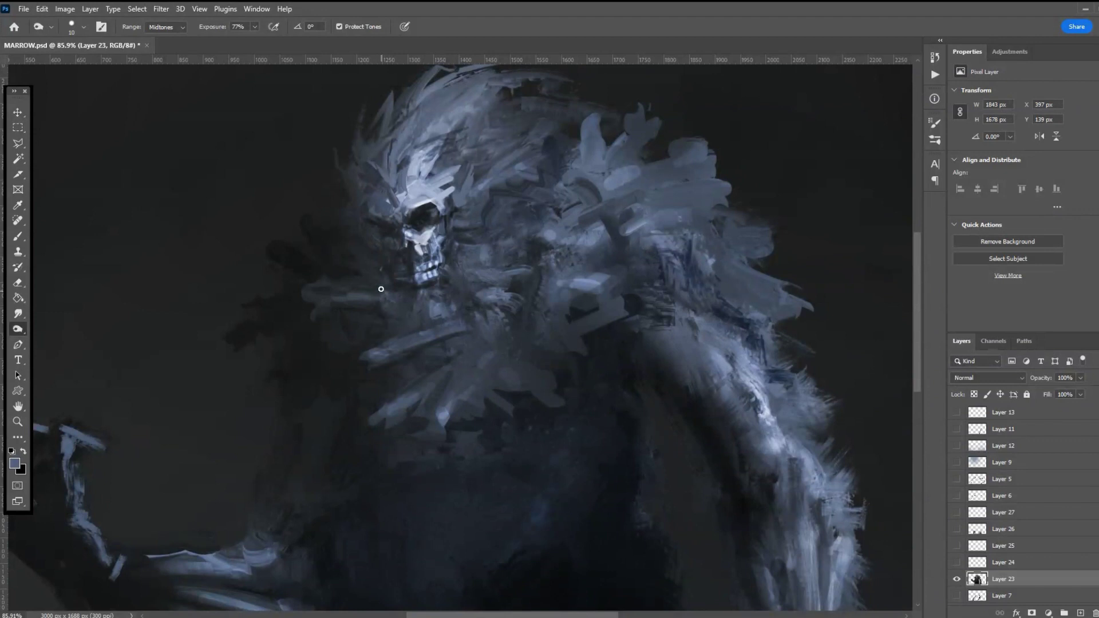
{"action": "mouse_move", "coordinate": [512, 293]}
{"action": "left_mouse_down"}
{"action": "mouse_move", "coordinate": [491, 285]}
{"action": "mouse_move", "coordinate": [504, 264]}
{"action": "mouse_move", "coordinate": [573, 298]}
{"action": "mouse_move", "coordinate": [598, 297]}
{"action": "left_mouse_up"}
{"action": "left_click_drag", "start_coordinate": [594, 234], "coordinate": [706, 177]}
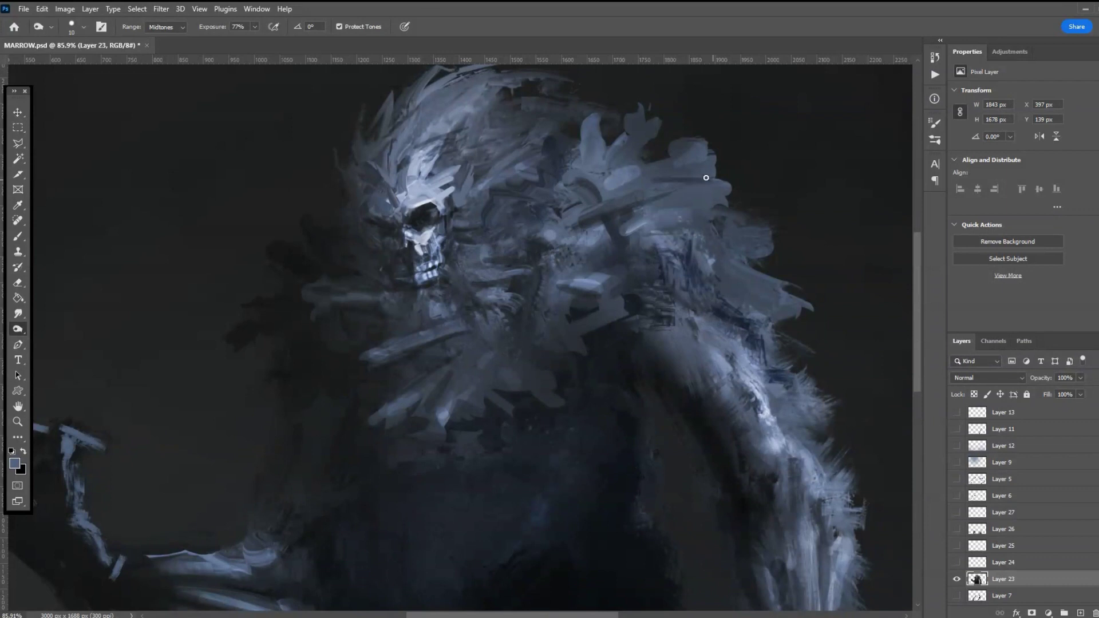
{"action": "mouse_move", "coordinate": [676, 297]}
{"action": "left_mouse_down"}
{"action": "mouse_move", "coordinate": [758, 303]}
{"action": "mouse_move", "coordinate": [731, 256]}
{"action": "mouse_move", "coordinate": [750, 266]}
{"action": "mouse_move", "coordinate": [633, 235]}
{"action": "left_mouse_up"}
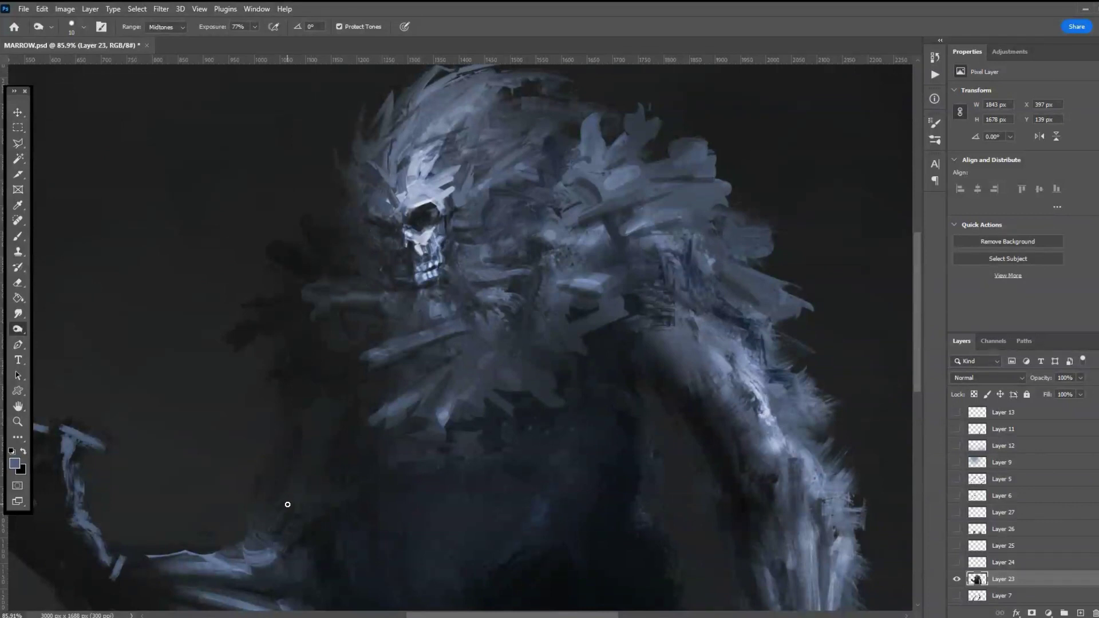
- Load the giant's painted shape as a selection and add a new layer above it
{"action": "scroll", "coordinate": [400, 292], "scroll_direction": "down", "scroll_amount": 6}
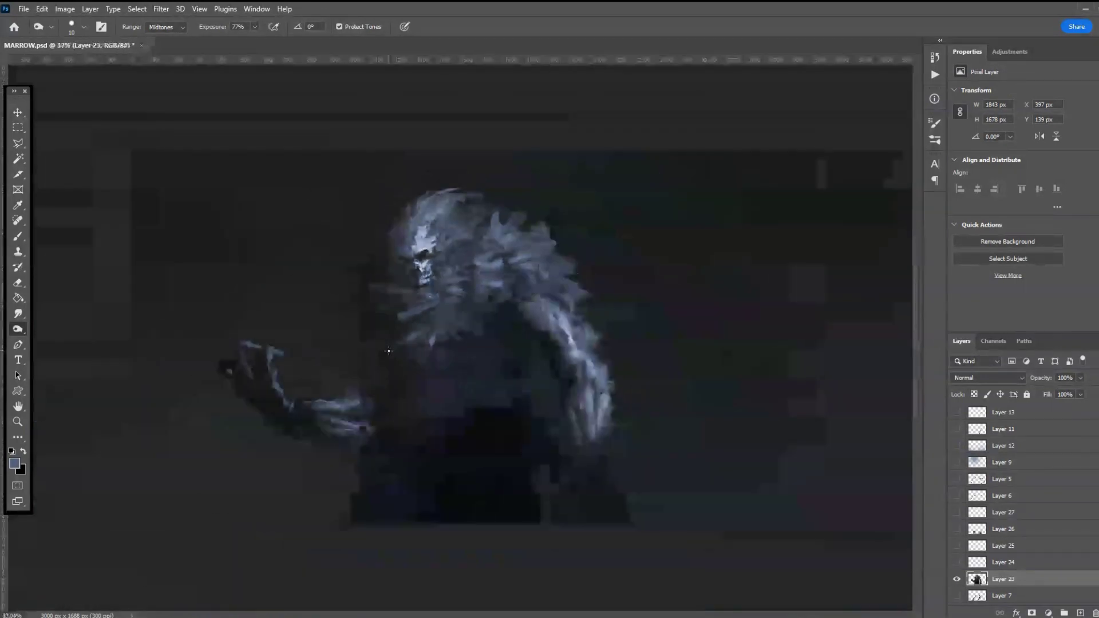
{"action": "scroll", "coordinate": [346, 392], "scroll_direction": "up", "scroll_amount": 2}
{"action": "left_click", "coordinate": [977, 582], "text": "ctrl"}
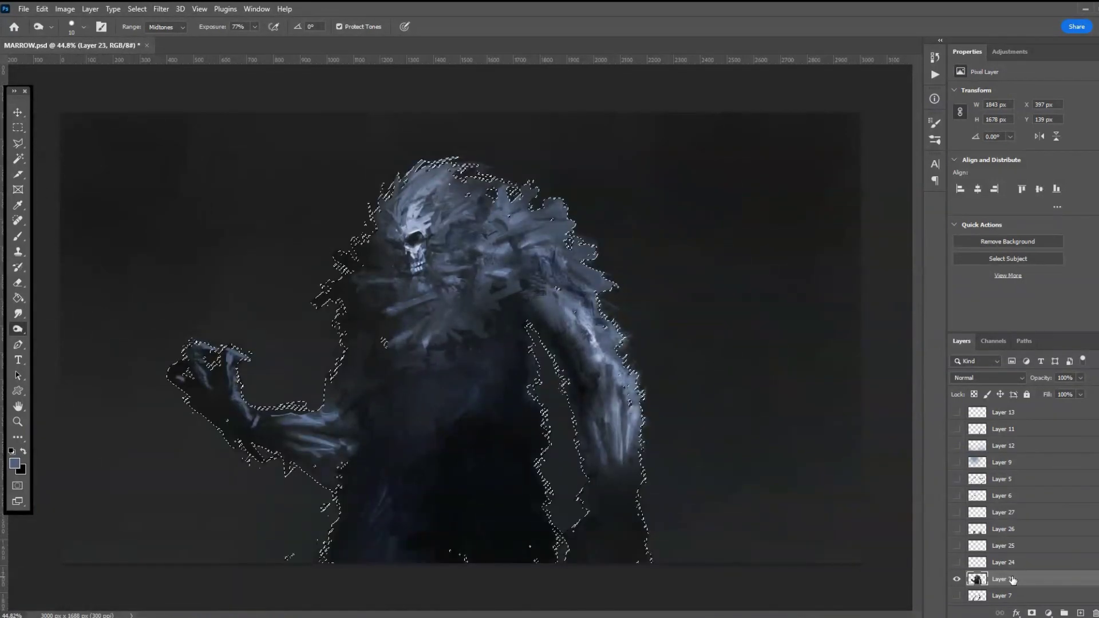
{"action": "left_click", "coordinate": [1080, 613]}
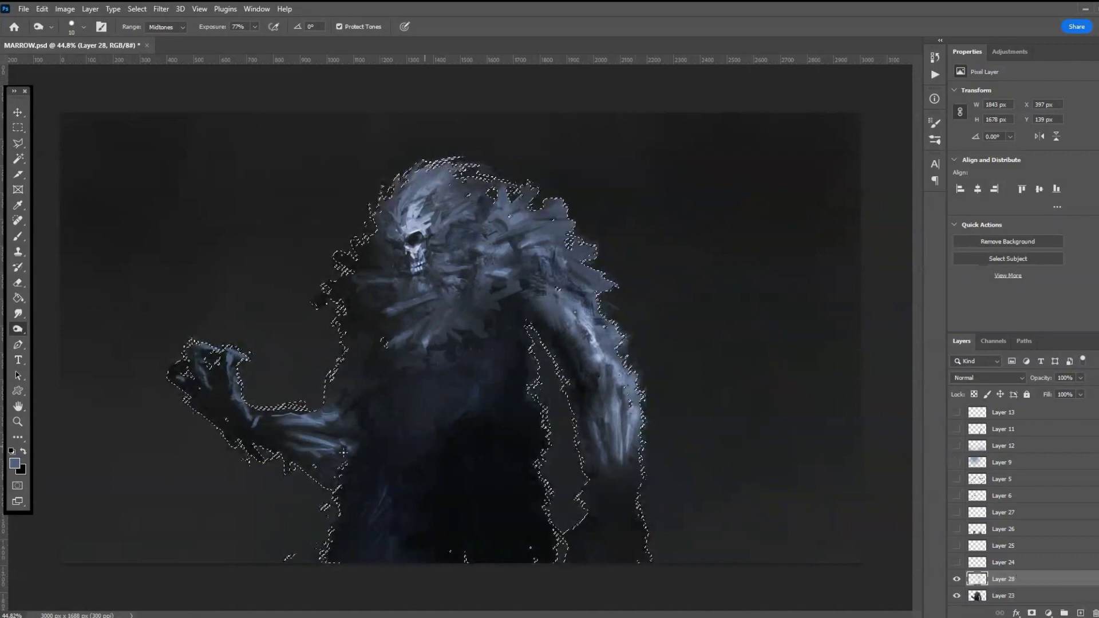
- Choose a pale yellow paint colour and set the new layer to Color blend mode
{"action": "left_click", "coordinate": [14, 463]}
{"action": "left_click", "coordinate": [857, 311]}
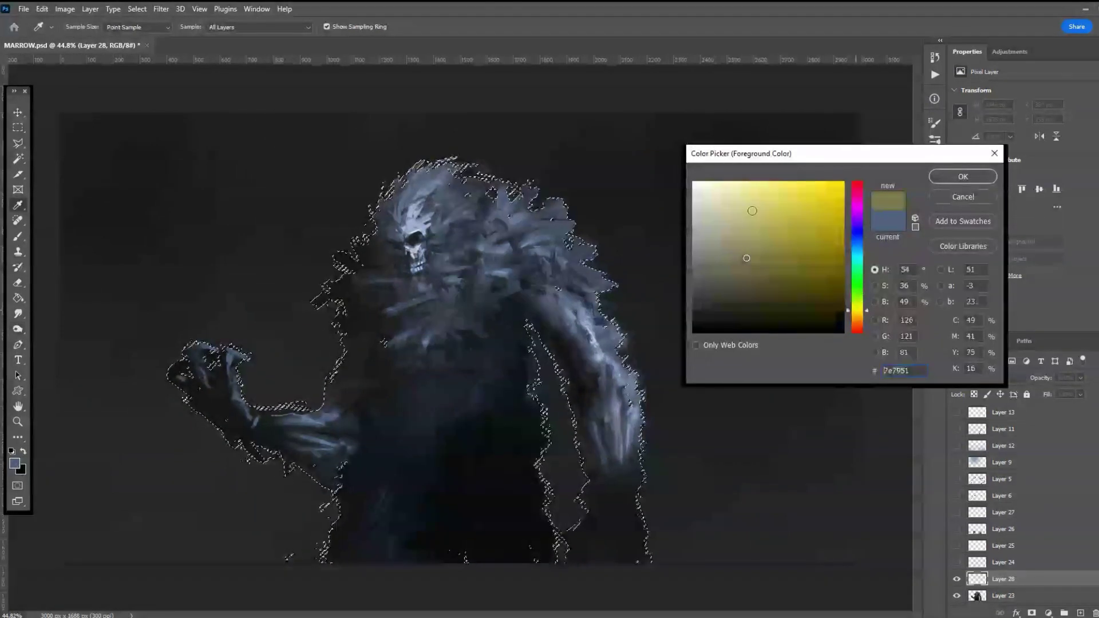
{"action": "left_click", "coordinate": [740, 219]}
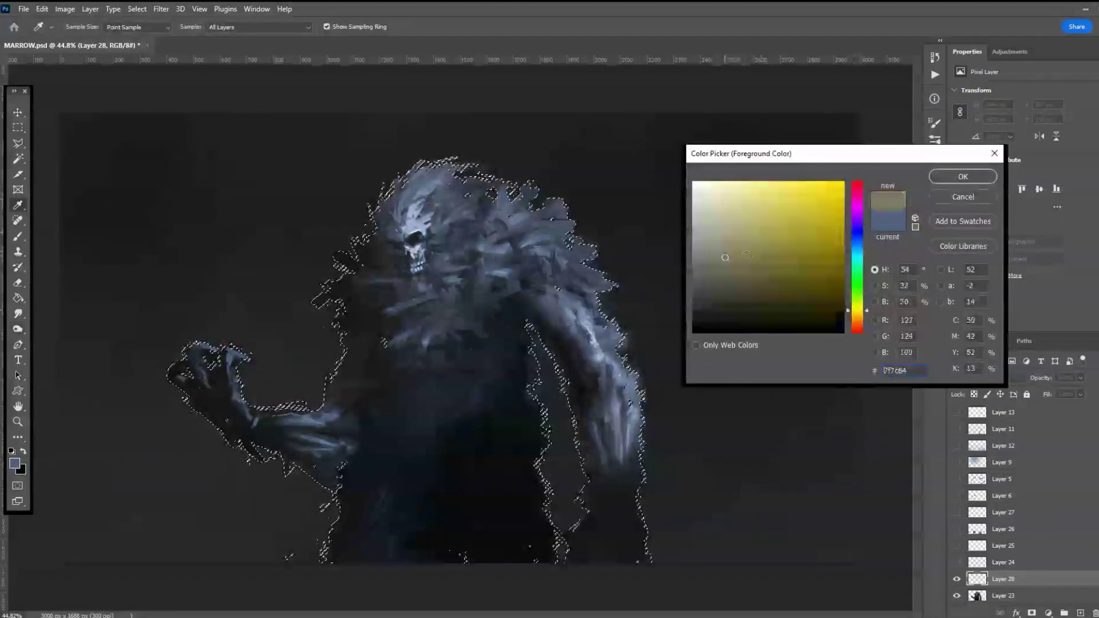
{"action": "left_click", "coordinate": [962, 176]}
{"action": "key", "text": "o"}
{"action": "left_click", "coordinate": [935, 544]}
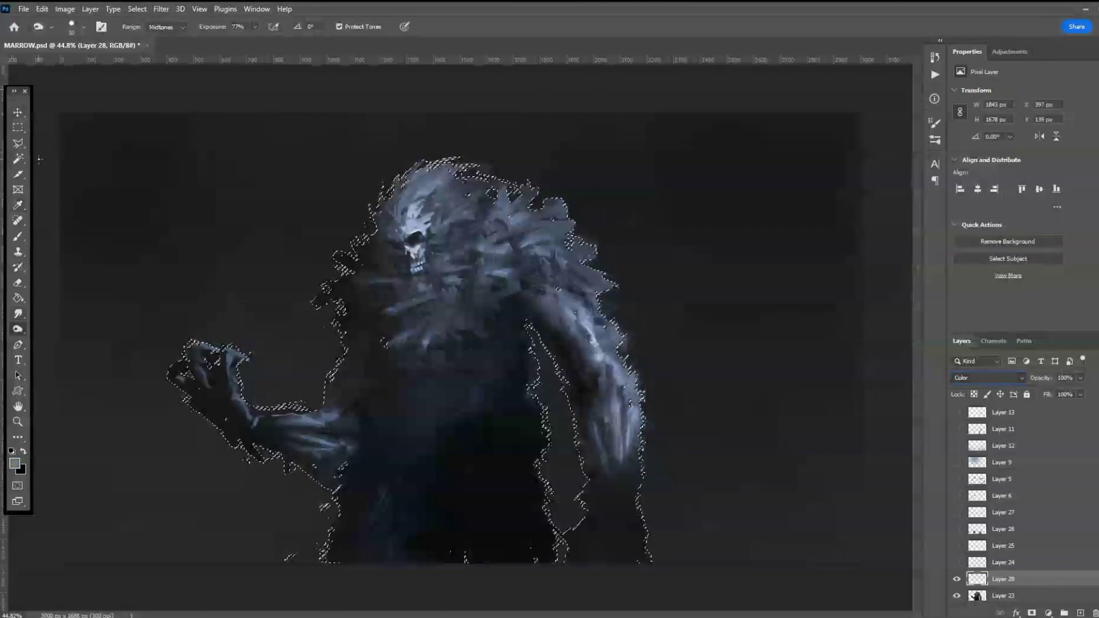
- Paint the yellow tint over the forearm, skull face and teeth with a large soft round brush
{"action": "left_click", "coordinate": [18, 236]}
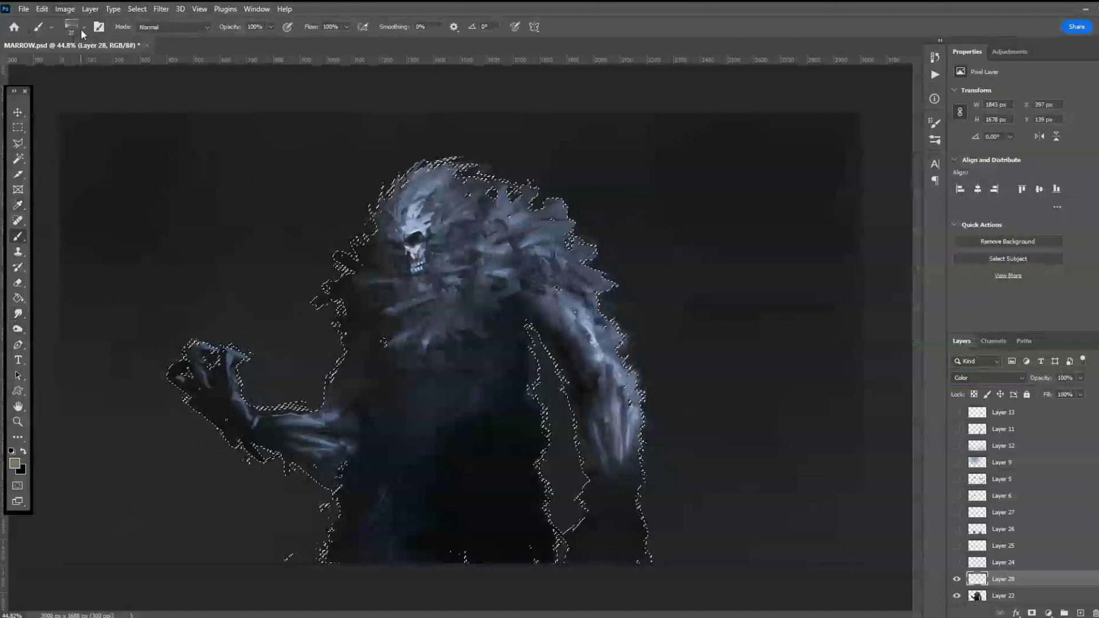
{"action": "left_click", "coordinate": [78, 28]}
{"action": "left_click", "coordinate": [51, 279]}
{"action": "left_click_drag", "start_coordinate": [122, 66], "coordinate": [128, 66]}
{"action": "left_click_drag", "start_coordinate": [307, 426], "coordinate": [295, 398]}
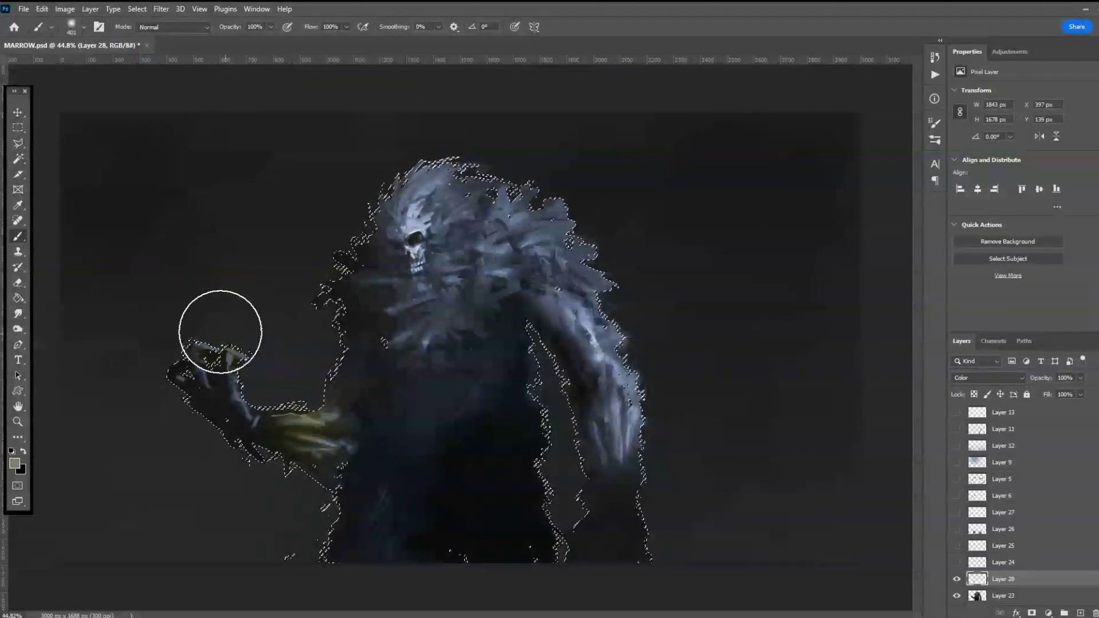
{"action": "left_click", "coordinate": [74, 27]}
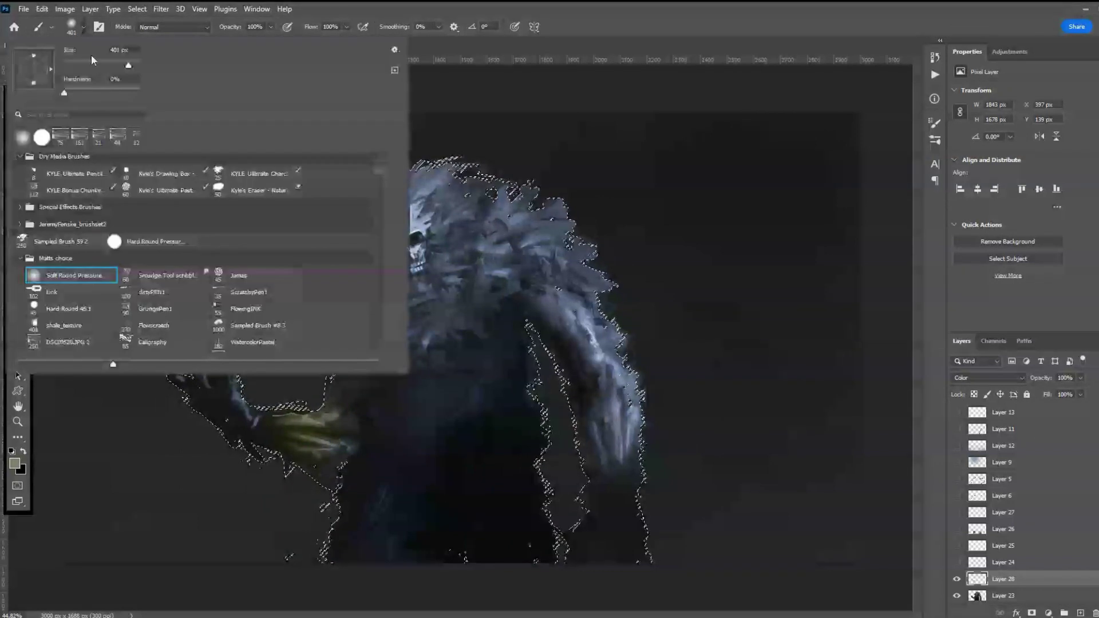
{"action": "mouse_move", "coordinate": [412, 257]}
{"action": "left_mouse_down"}
{"action": "mouse_move", "coordinate": [416, 225]}
{"action": "mouse_move", "coordinate": [408, 256]}
{"action": "mouse_move", "coordinate": [402, 249]}
{"action": "mouse_move", "coordinate": [421, 272]}
{"action": "left_mouse_up"}
{"action": "left_click_drag", "start_coordinate": [636, 430], "coordinate": [623, 443]}
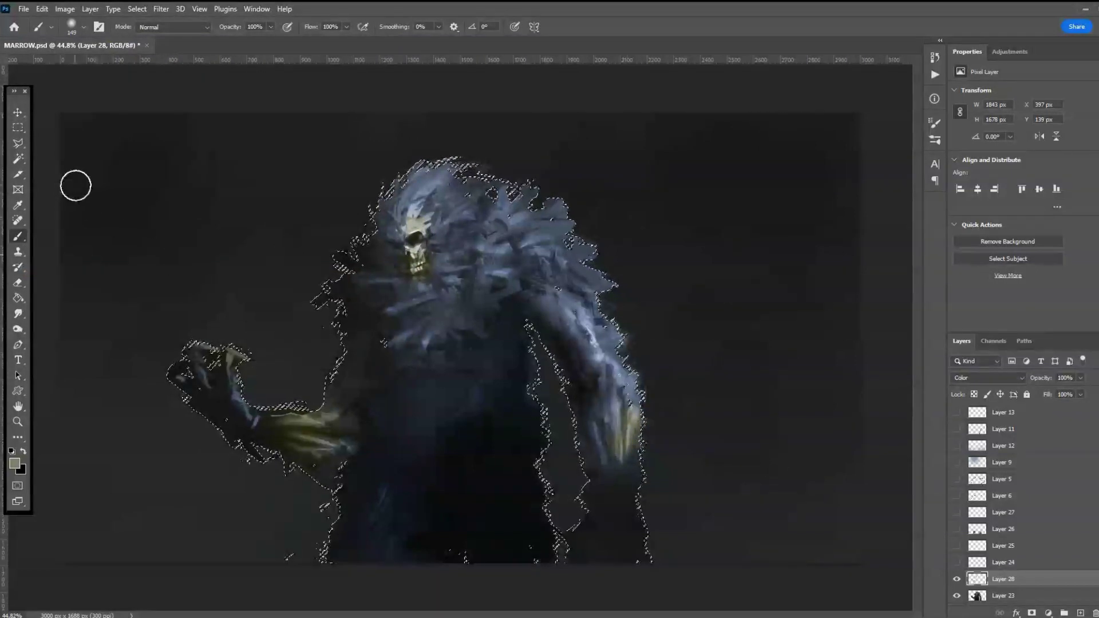
- Deselect, lower Layer 28's opacity to 40%, and select Layer 7
{"action": "left_click", "coordinate": [19, 128]}
{"action": "left_click", "coordinate": [128, 166]}
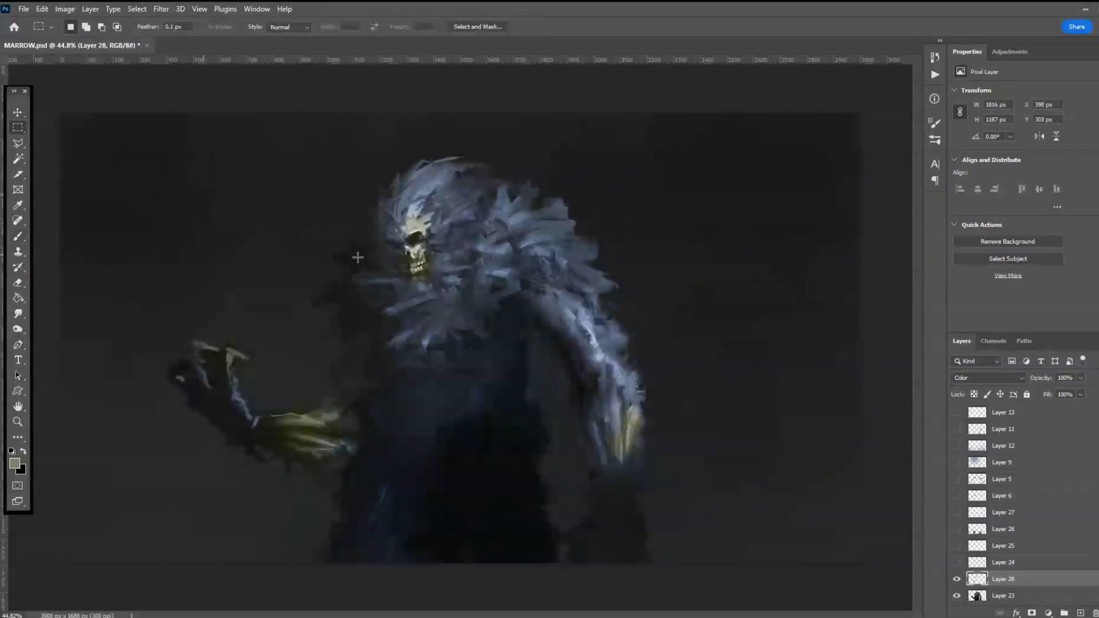
{"action": "left_click_drag", "start_coordinate": [1076, 386], "coordinate": [1045, 392]}
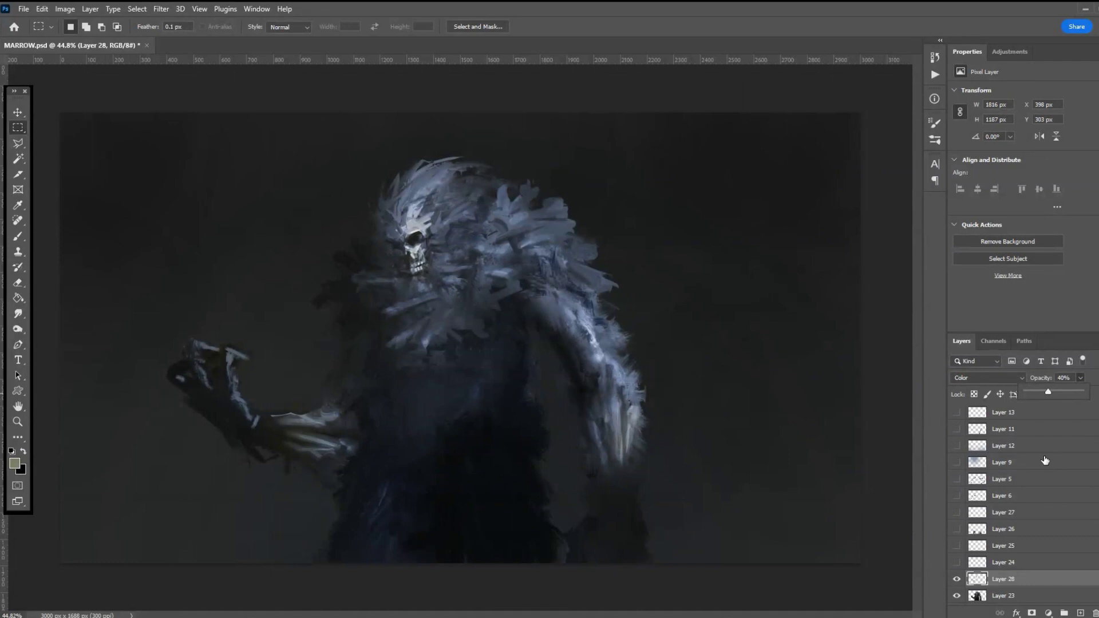
{"action": "scroll", "coordinate": [1005, 566], "scroll_direction": "down", "scroll_amount": 3}
{"action": "left_click", "coordinate": [1006, 566]}
- Add a new empty layer above Layer 7 and set the foreground colour to green
{"action": "left_click", "coordinate": [1080, 612]}
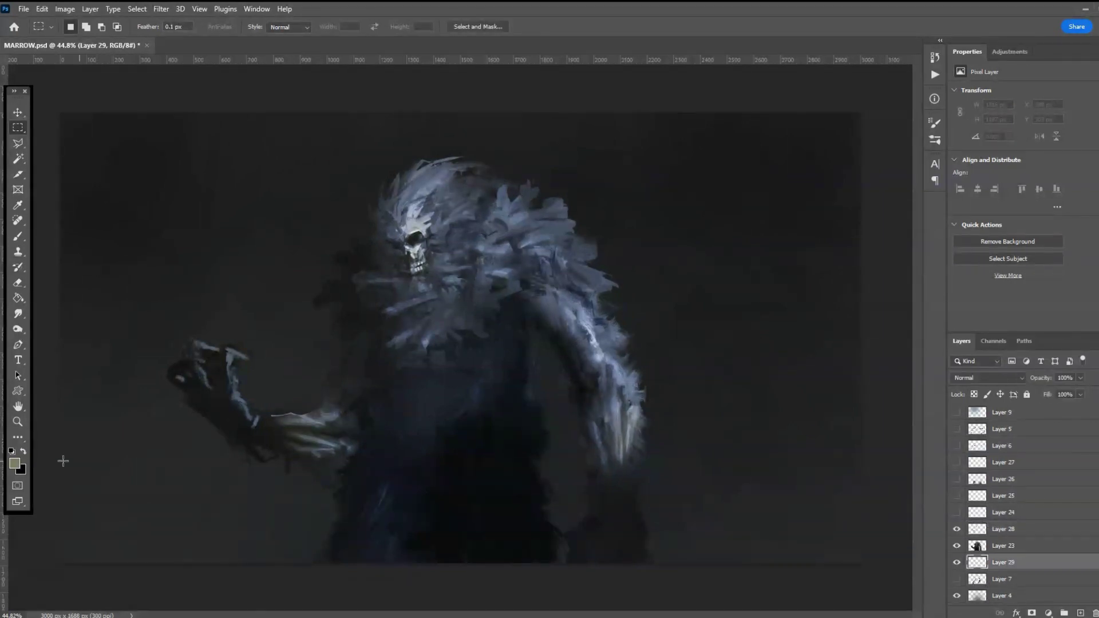
{"action": "left_click", "coordinate": [14, 463]}
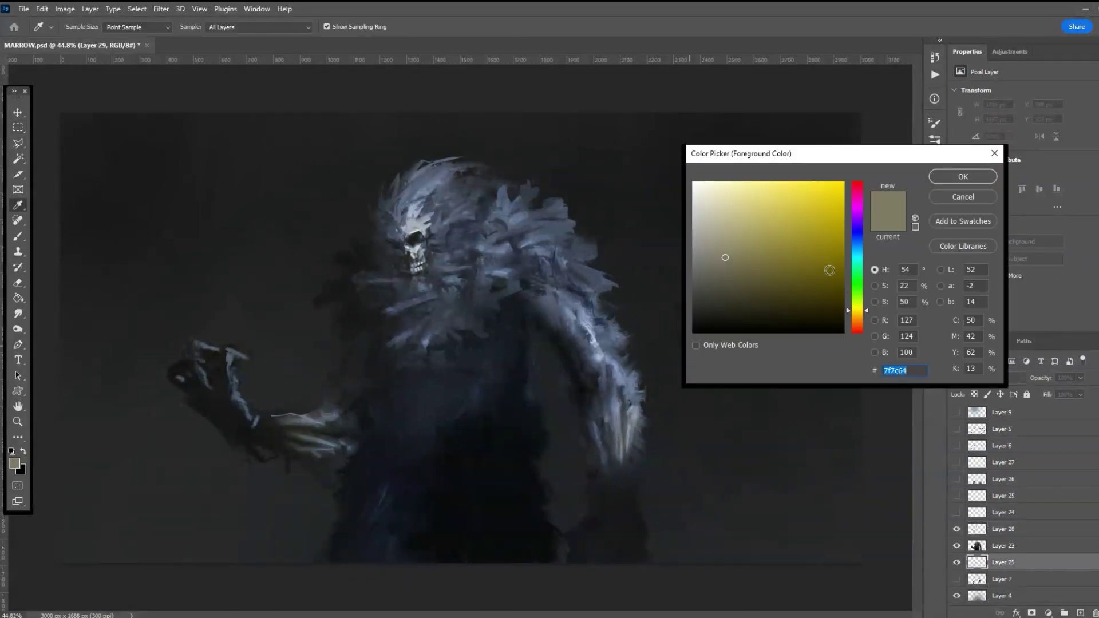
{"action": "left_click", "coordinate": [858, 294]}
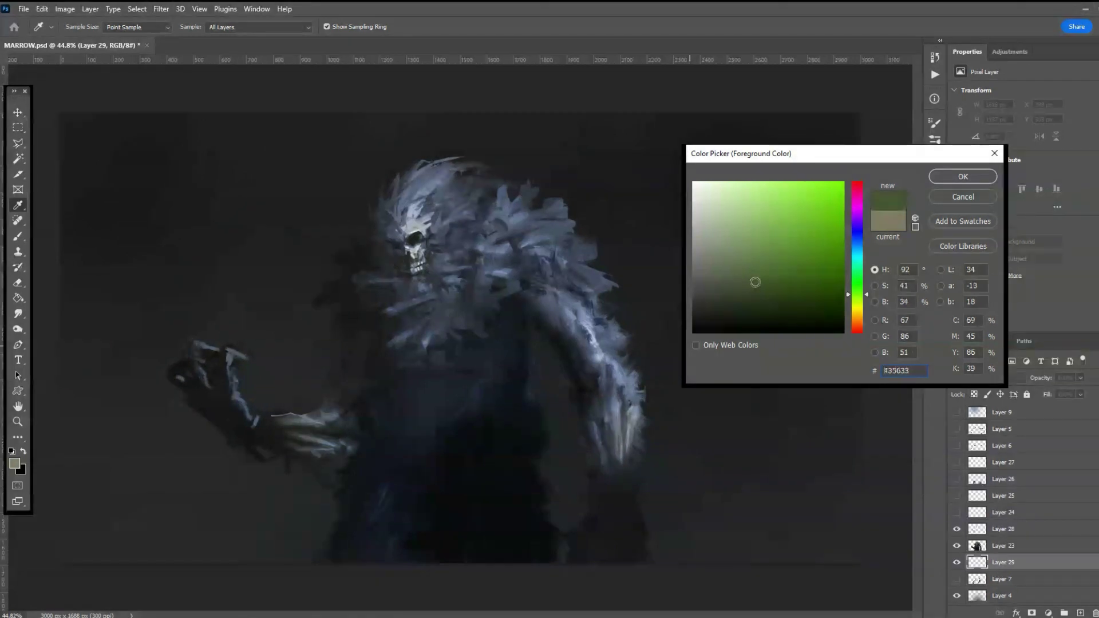
{"action": "key", "text": "Return"}
- With the JAPcaligraphy brush, paint a flat green flame above the raised hand, with streaks below
{"action": "key", "text": "m"}
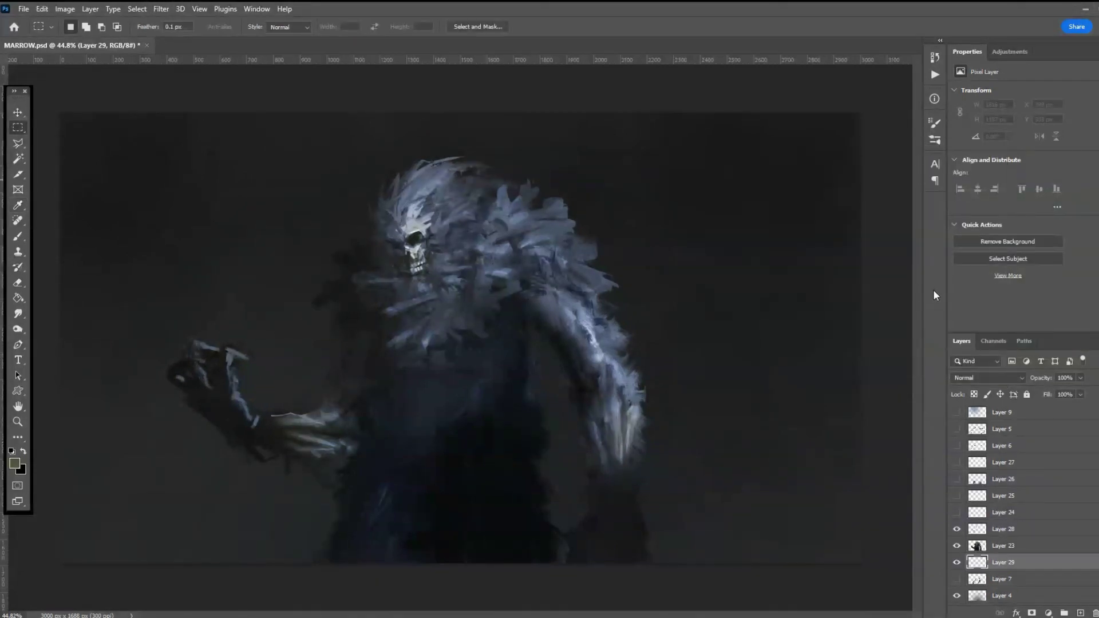
{"action": "left_click", "coordinate": [17, 236]}
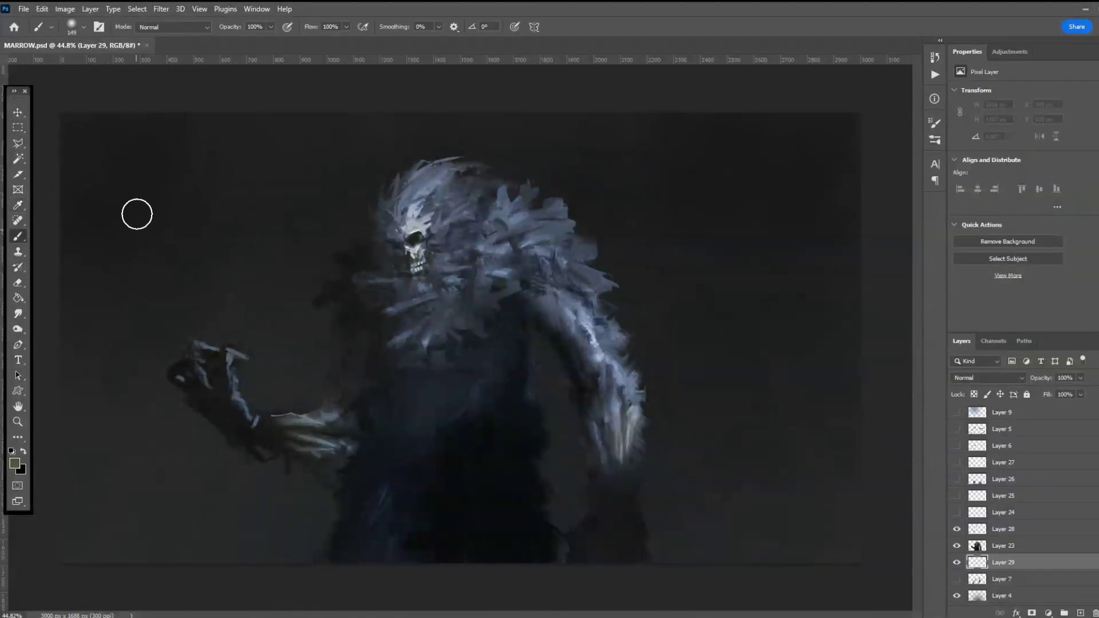
{"action": "left_click", "coordinate": [84, 27]}
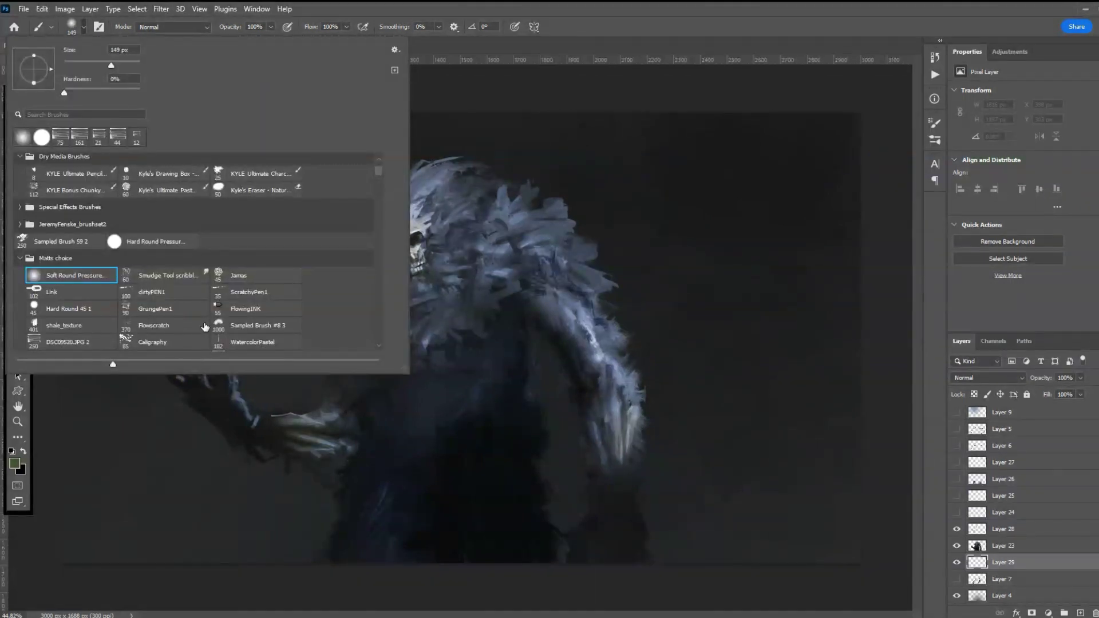
{"action": "scroll", "coordinate": [205, 325], "scroll_direction": "down", "scroll_amount": 2}
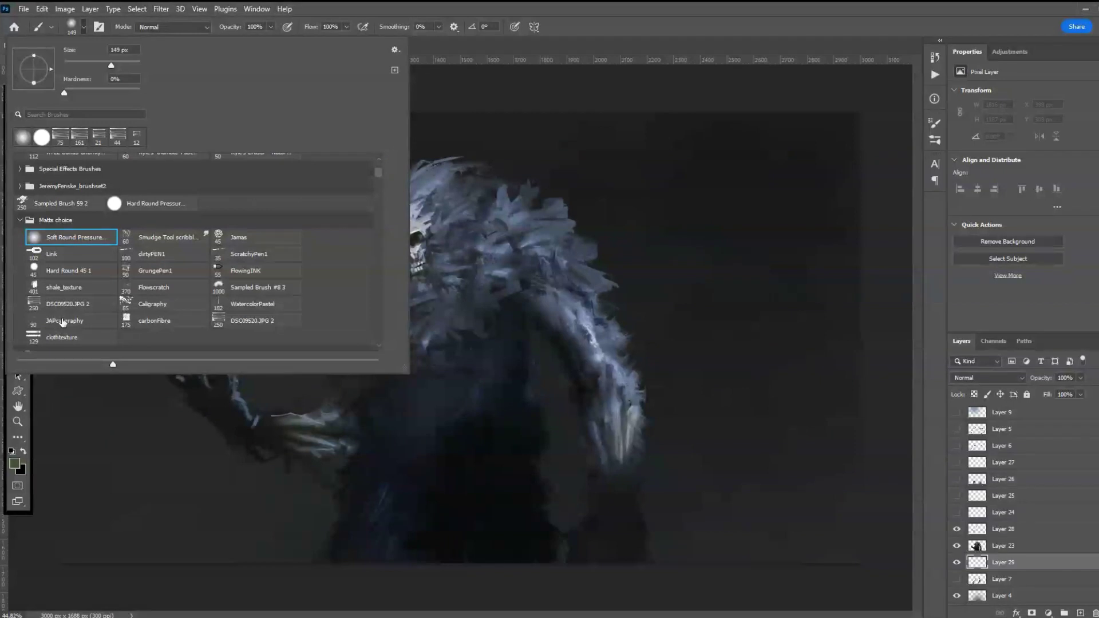
{"action": "left_click", "coordinate": [80, 321]}
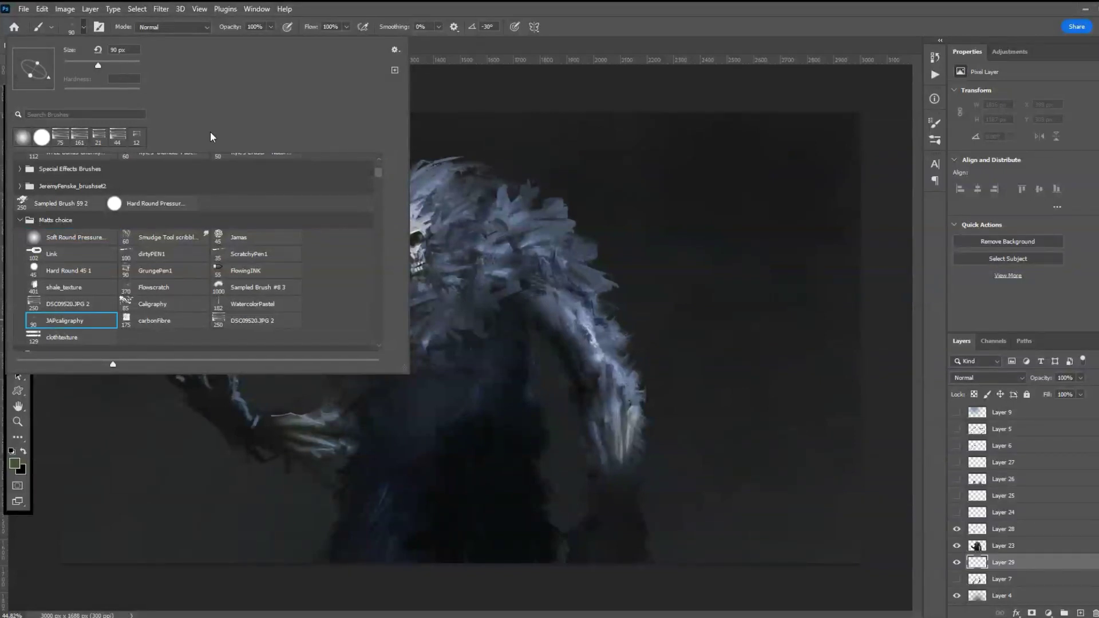
{"action": "left_click", "coordinate": [129, 61]}
{"action": "mouse_move", "coordinate": [244, 387]}
{"action": "left_mouse_down"}
{"action": "mouse_move", "coordinate": [291, 410]}
{"action": "mouse_move", "coordinate": [336, 403]}
{"action": "left_mouse_up"}
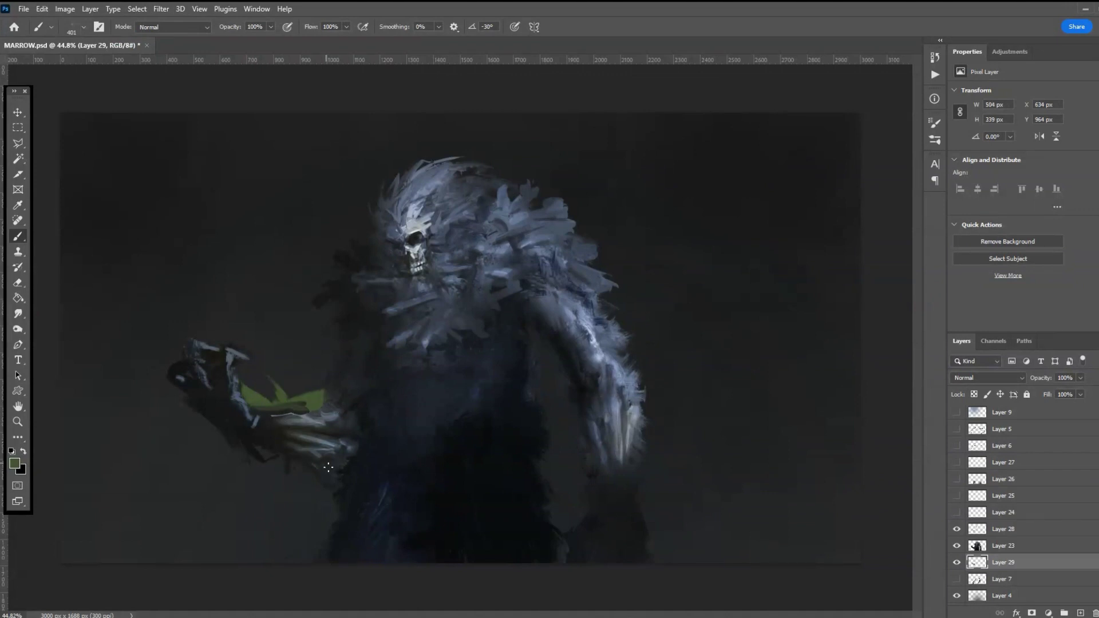
{"action": "left_click_drag", "start_coordinate": [328, 468], "coordinate": [266, 457]}
{"action": "mouse_move", "coordinate": [188, 403]}
{"action": "left_mouse_down"}
{"action": "mouse_move", "coordinate": [206, 367]}
{"action": "mouse_move", "coordinate": [196, 335]}
{"action": "mouse_move", "coordinate": [173, 335]}
{"action": "mouse_move", "coordinate": [172, 301]}
{"action": "mouse_move", "coordinate": [269, 208]}
{"action": "mouse_move", "coordinate": [248, 160]}
{"action": "left_mouse_up"}
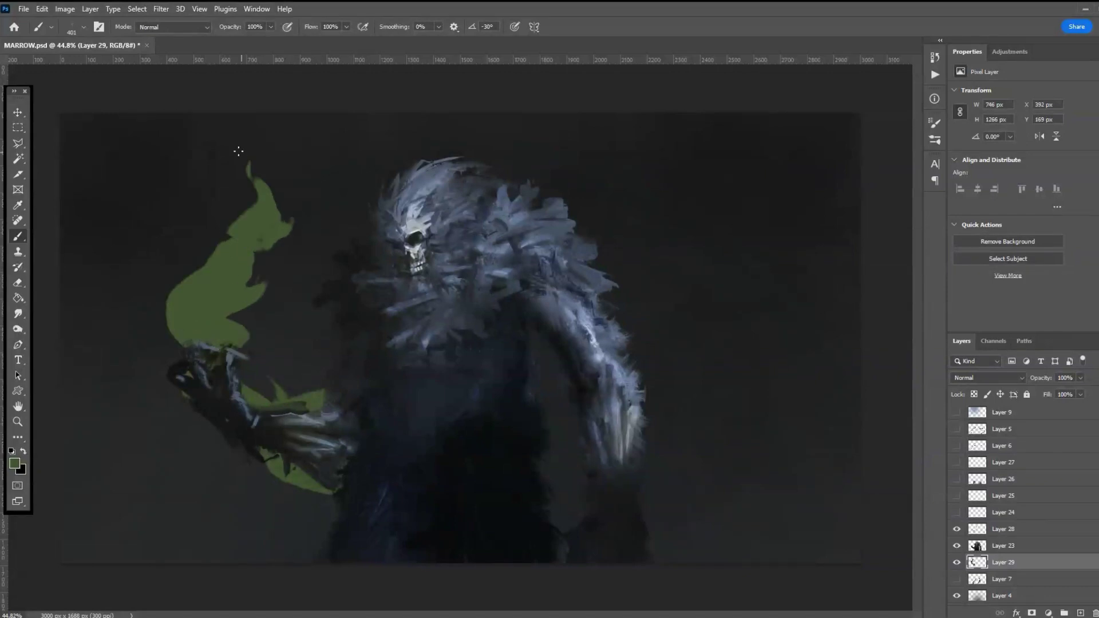
- Smudge the flame's left edge down into the fist and streak it upward from the hand
{"action": "left_click", "coordinate": [18, 314]}
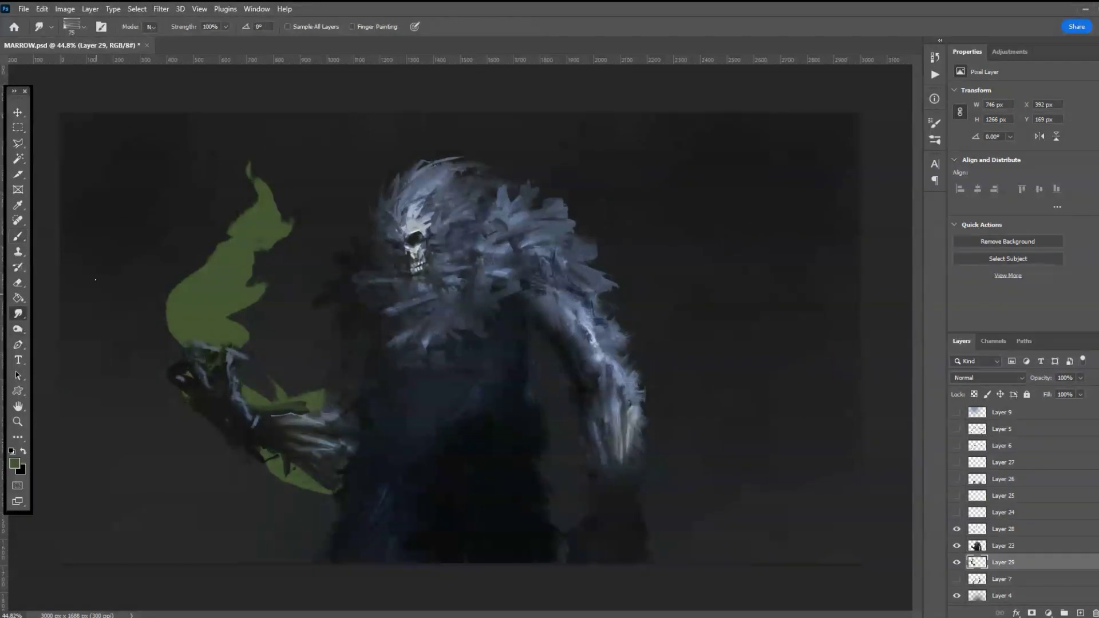
{"action": "left_click", "coordinate": [83, 28]}
{"action": "left_click", "coordinate": [456, 33]}
{"action": "mouse_move", "coordinate": [178, 331]}
{"action": "left_mouse_down"}
{"action": "mouse_move", "coordinate": [189, 392]}
{"action": "mouse_move", "coordinate": [196, 345]}
{"action": "mouse_move", "coordinate": [279, 366]}
{"action": "mouse_move", "coordinate": [260, 415]}
{"action": "mouse_move", "coordinate": [265, 334]}
{"action": "mouse_move", "coordinate": [240, 391]}
{"action": "mouse_move", "coordinate": [282, 350]}
{"action": "mouse_move", "coordinate": [276, 367]}
{"action": "mouse_move", "coordinate": [321, 376]}
{"action": "mouse_move", "coordinate": [308, 367]}
{"action": "mouse_move", "coordinate": [334, 399]}
{"action": "mouse_move", "coordinate": [282, 371]}
{"action": "mouse_move", "coordinate": [278, 394]}
{"action": "mouse_move", "coordinate": [324, 396]}
{"action": "mouse_move", "coordinate": [330, 529]}
{"action": "left_mouse_up"}
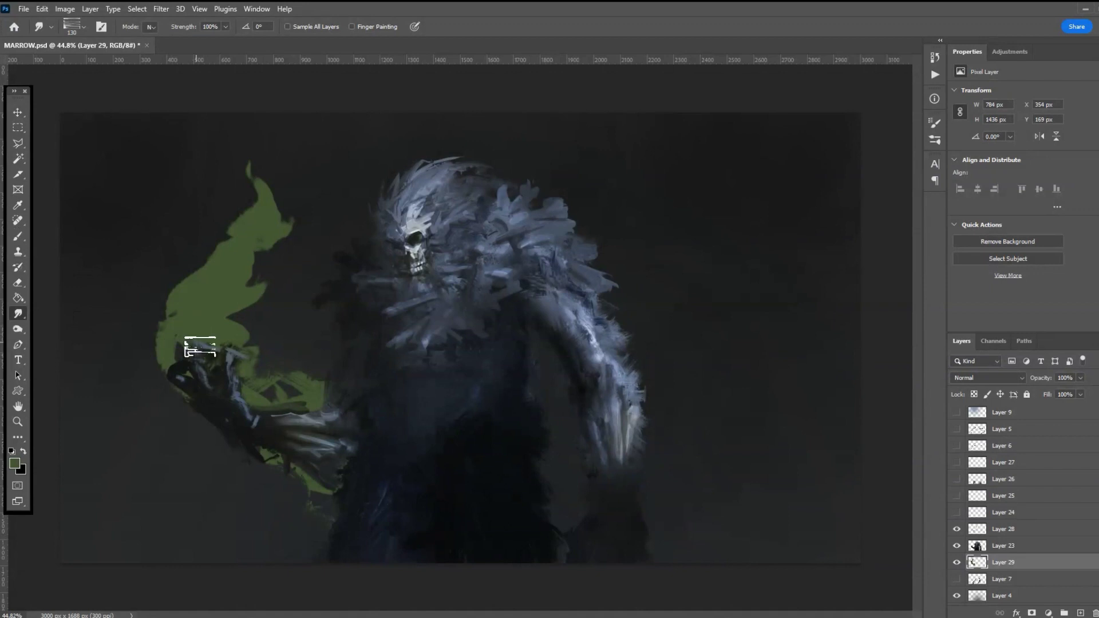
{"action": "left_click_drag", "start_coordinate": [183, 342], "coordinate": [245, 238]}
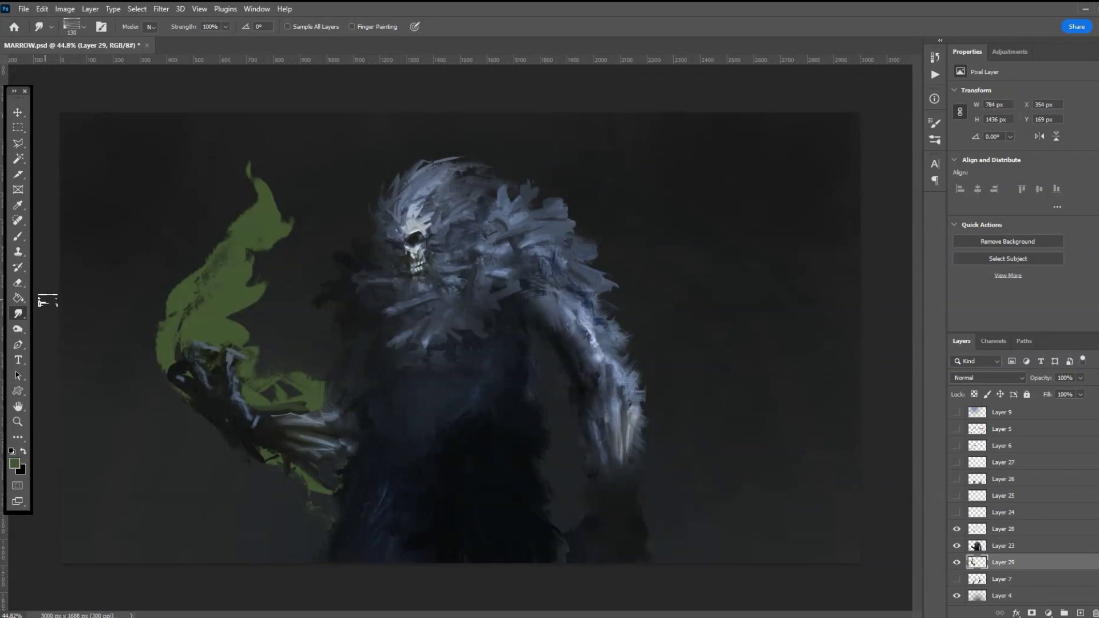
- Fade the flame's top and left edge with a 432 px soft eraser at 31% opacity
{"action": "left_click", "coordinate": [18, 282]}
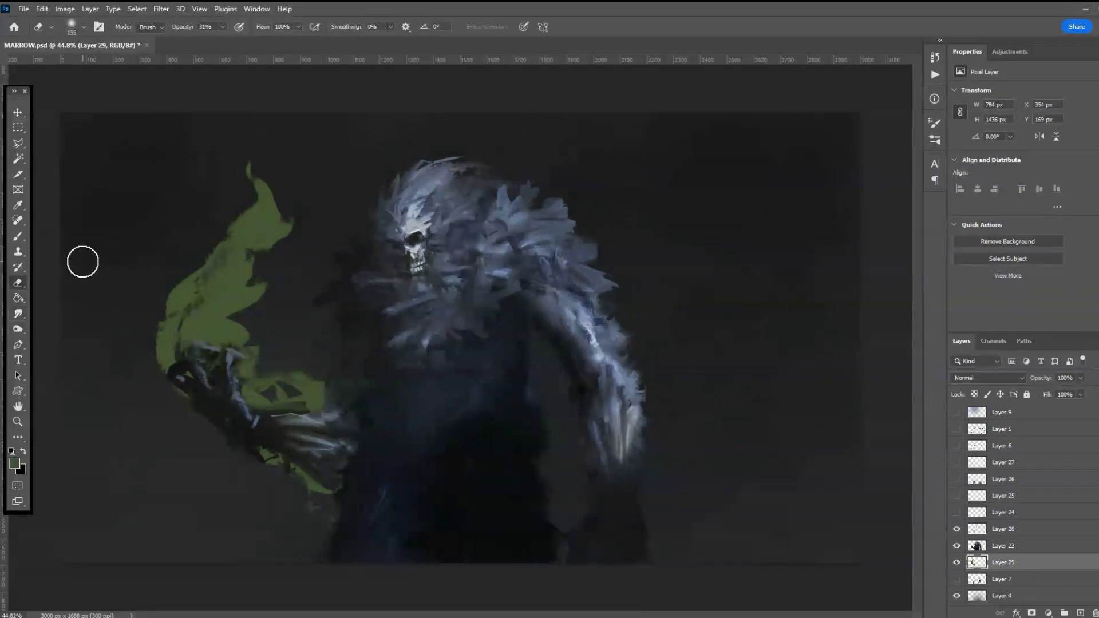
{"action": "left_click", "coordinate": [83, 27]}
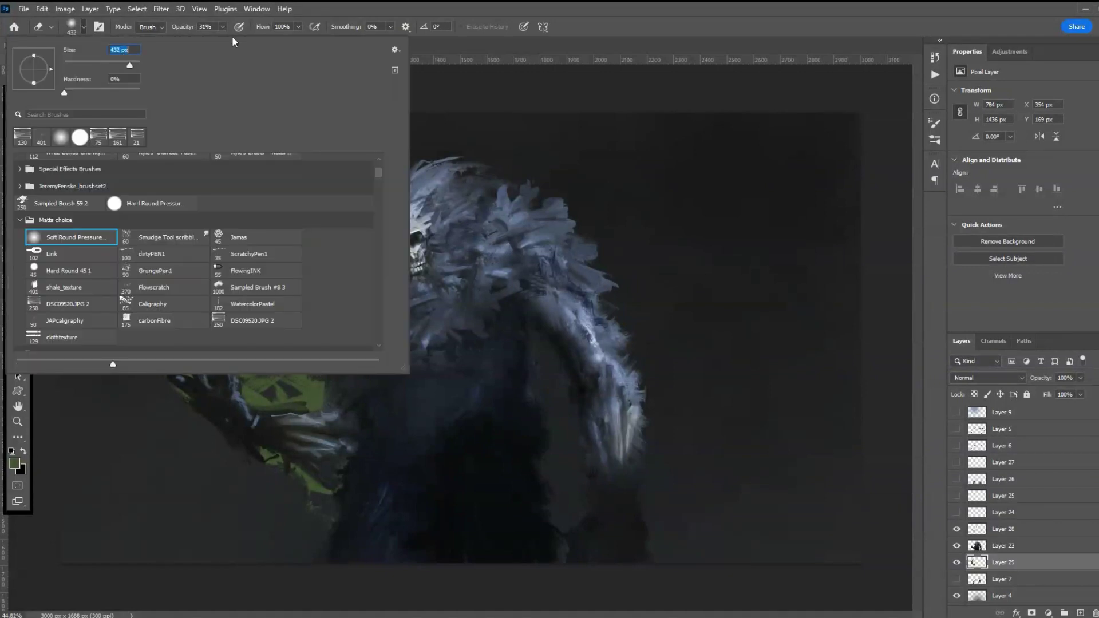
{"action": "left_click", "coordinate": [598, 31]}
{"action": "mouse_move", "coordinate": [246, 162]}
{"action": "left_mouse_down"}
{"action": "mouse_move", "coordinate": [247, 212]}
{"action": "mouse_move", "coordinate": [143, 310]}
{"action": "left_mouse_up"}
{"action": "left_click_drag", "start_coordinate": [286, 206], "coordinate": [289, 290]}
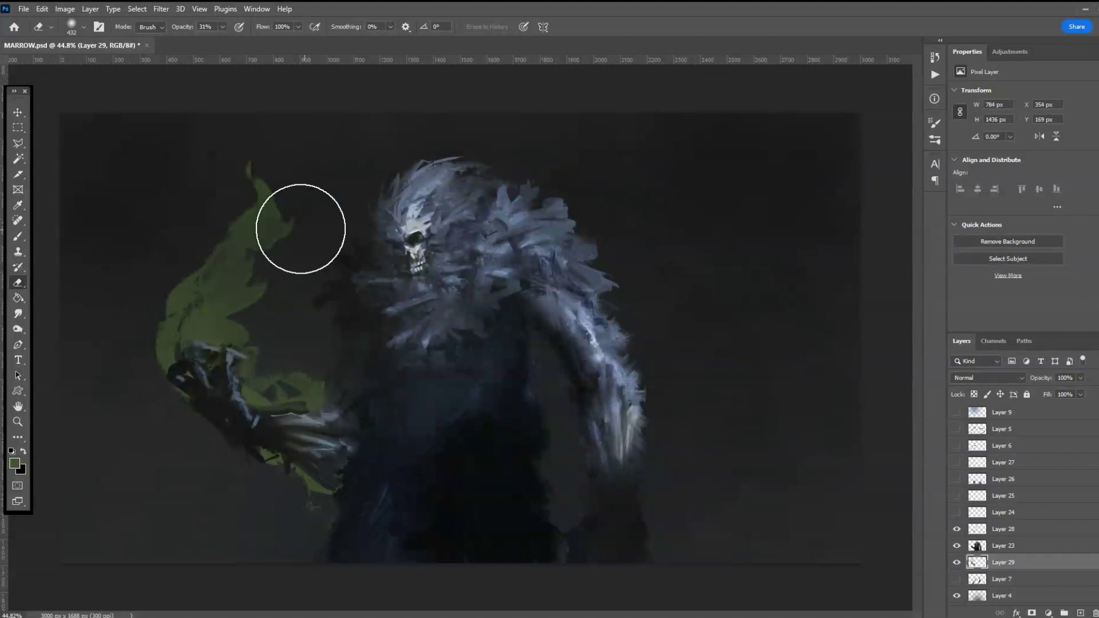
{"action": "mouse_move", "coordinate": [148, 348]}
{"action": "left_mouse_down"}
{"action": "mouse_move", "coordinate": [145, 313]}
{"action": "mouse_move", "coordinate": [135, 324]}
{"action": "mouse_move", "coordinate": [147, 270]}
{"action": "mouse_move", "coordinate": [162, 272]}
{"action": "mouse_move", "coordinate": [207, 222]}
{"action": "mouse_move", "coordinate": [202, 166]}
{"action": "left_mouse_up"}
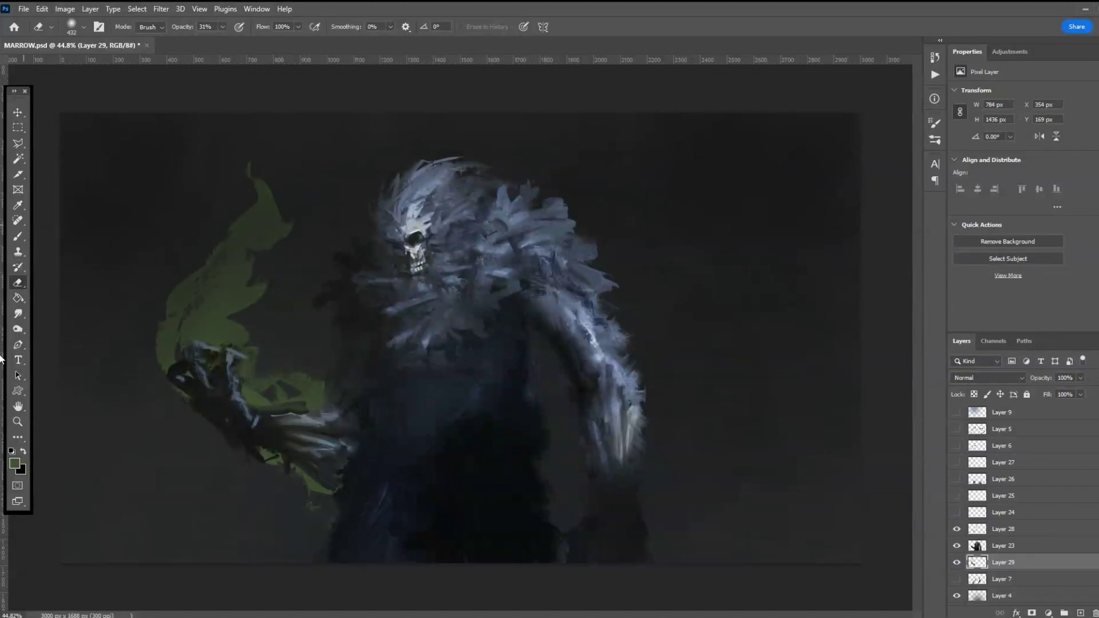
{"action": "left_click_drag", "start_coordinate": [18, 331], "coordinate": [91, 326]}
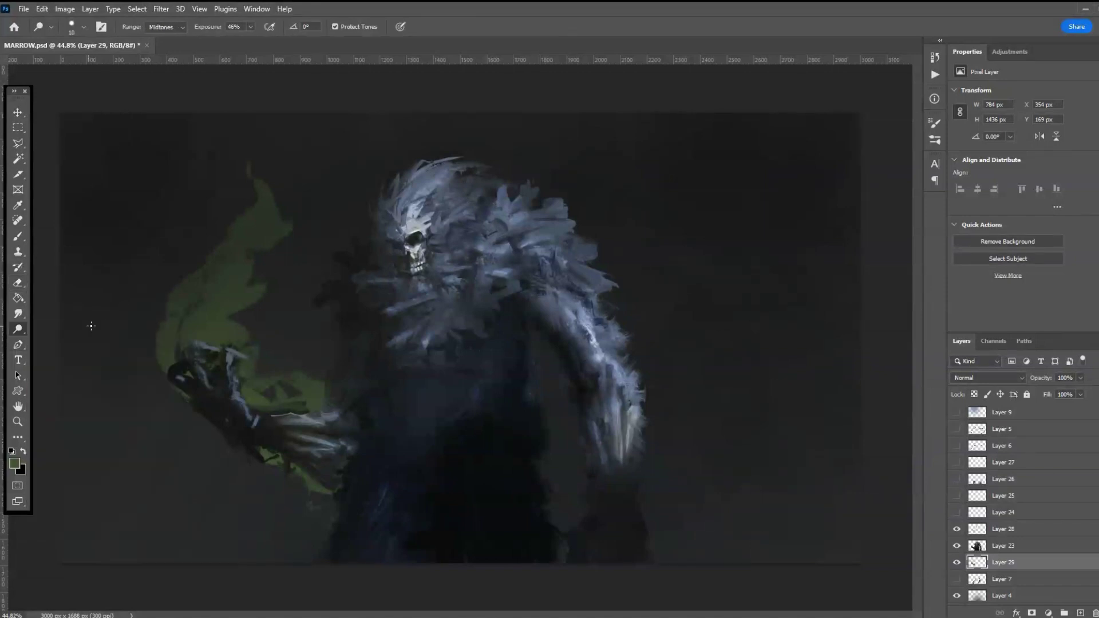
- Dodge the flame near the wrist and along its left side with the 130 brush
{"action": "left_click", "coordinate": [83, 28]}
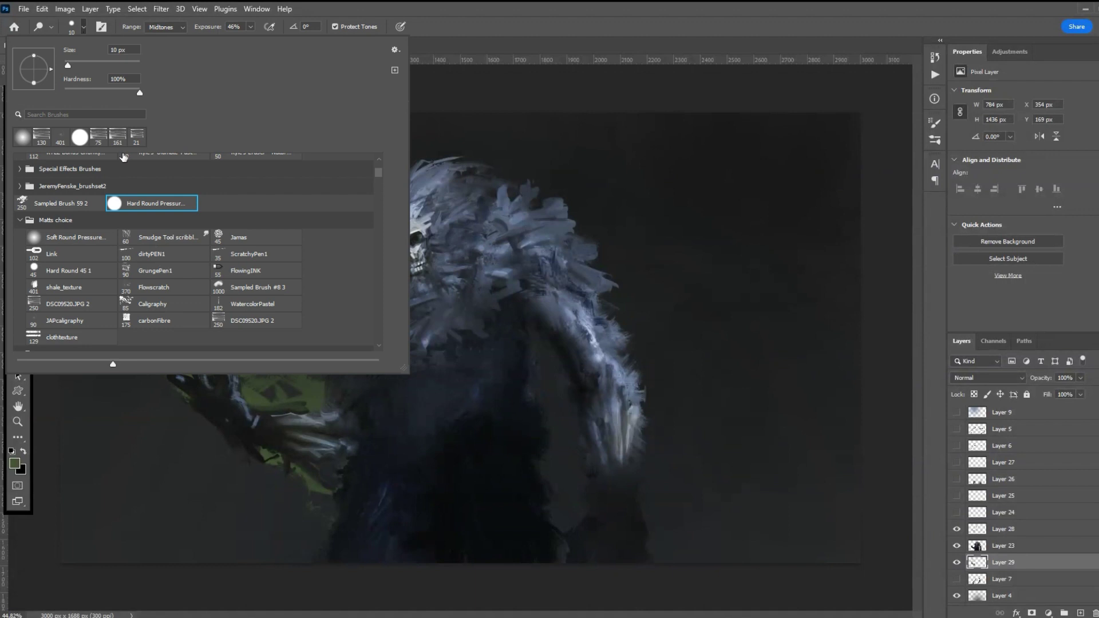
{"action": "left_click", "coordinate": [43, 137]}
{"action": "left_click_drag", "start_coordinate": [250, 409], "coordinate": [248, 389]}
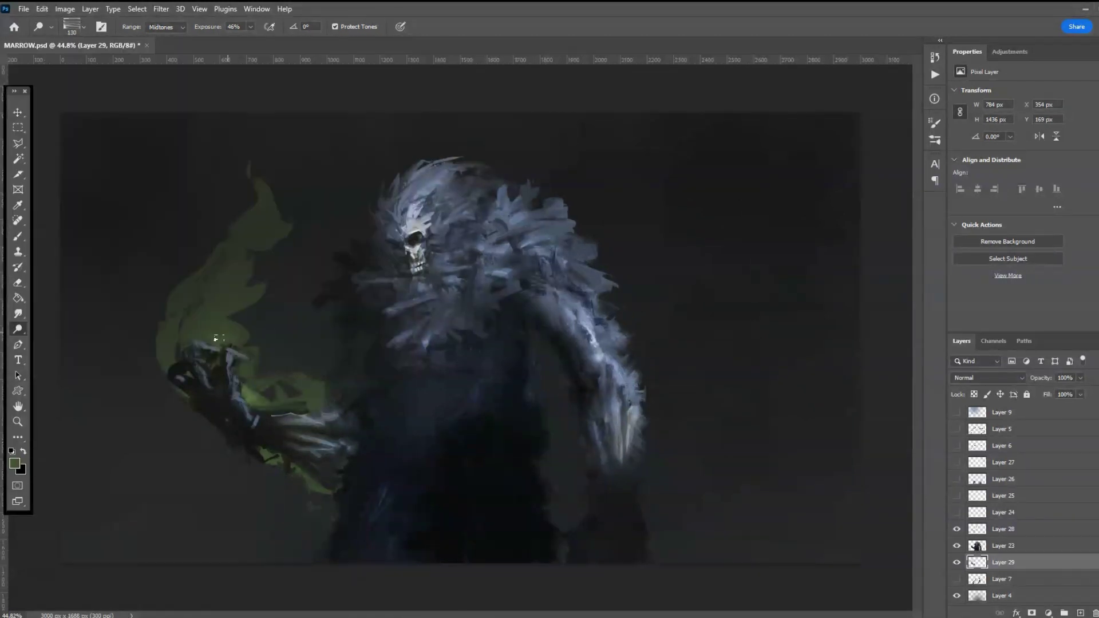
{"action": "left_click_drag", "start_coordinate": [206, 333], "coordinate": [229, 279]}
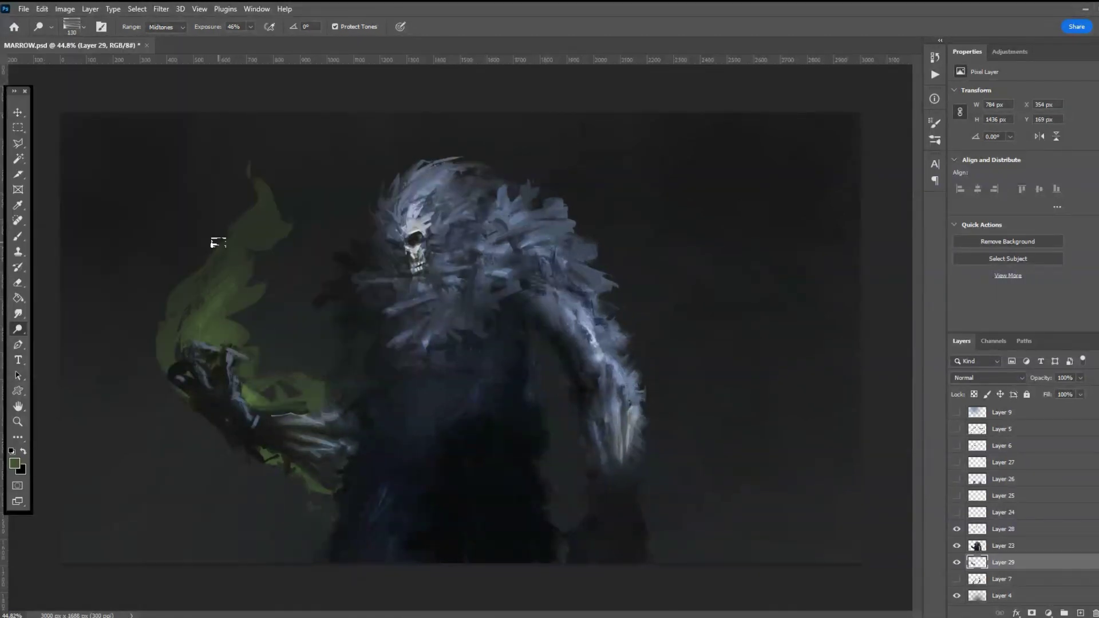
{"action": "left_click_drag", "start_coordinate": [249, 409], "coordinate": [248, 394]}
{"action": "mouse_move", "coordinate": [181, 341]}
{"action": "left_mouse_down"}
{"action": "mouse_move", "coordinate": [177, 307]}
{"action": "mouse_move", "coordinate": [226, 254]}
{"action": "mouse_move", "coordinate": [217, 245]}
{"action": "left_mouse_up"}
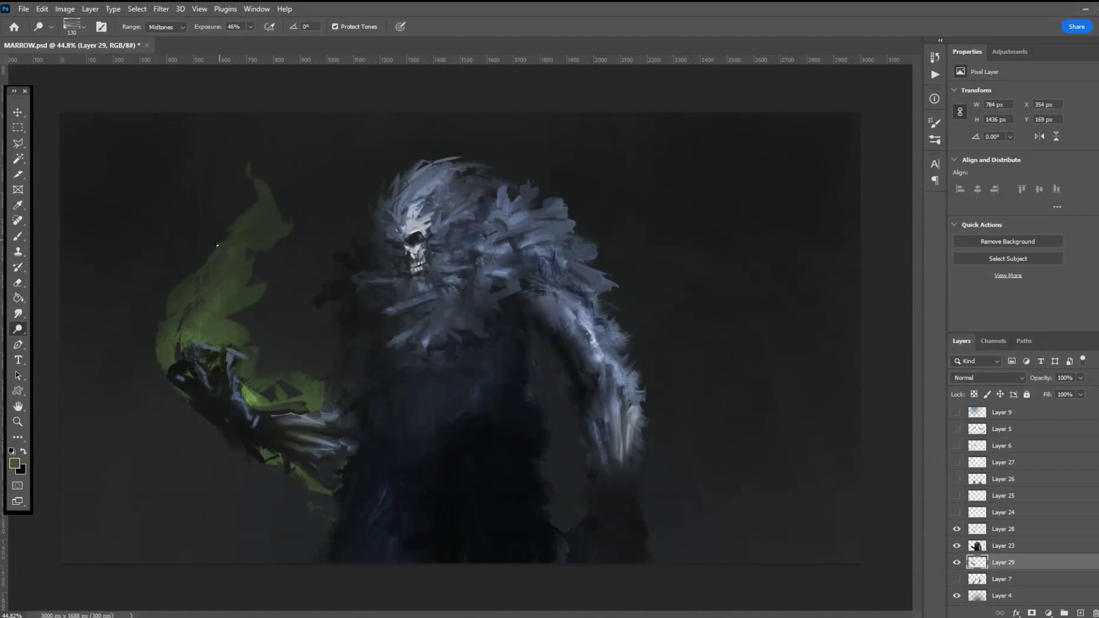
{"action": "left_click", "coordinate": [18, 236]}
- Set the brush to Hard Round Pressure at 20 px
{"action": "left_click", "coordinate": [84, 27]}
{"action": "left_click", "coordinate": [127, 203]}
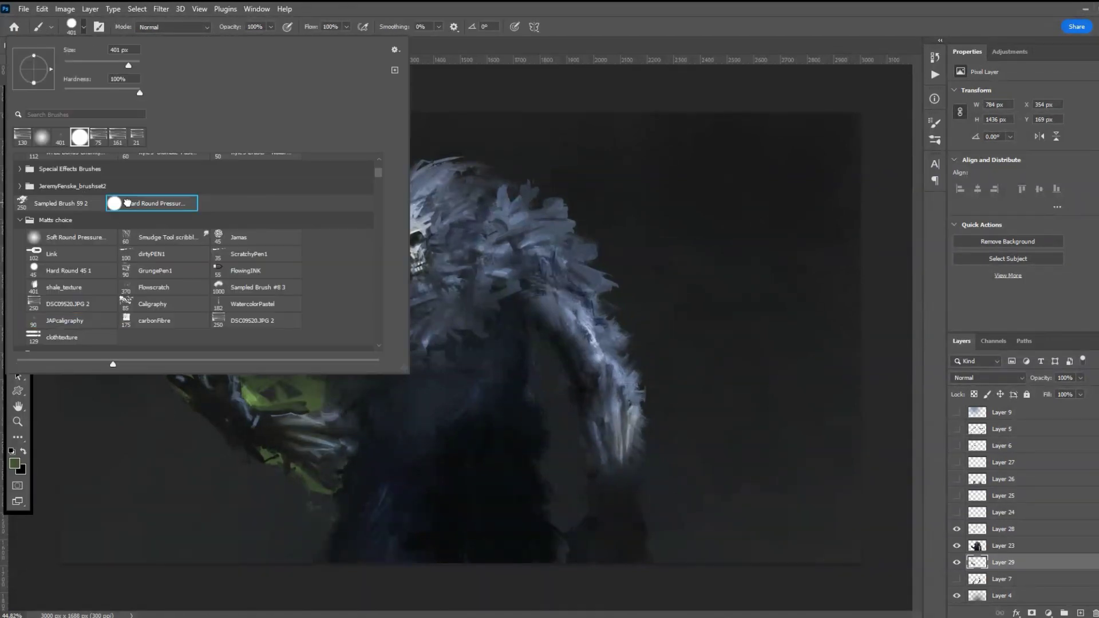
{"action": "left_click", "coordinate": [71, 64]}
{"action": "key", "text": "Return"}
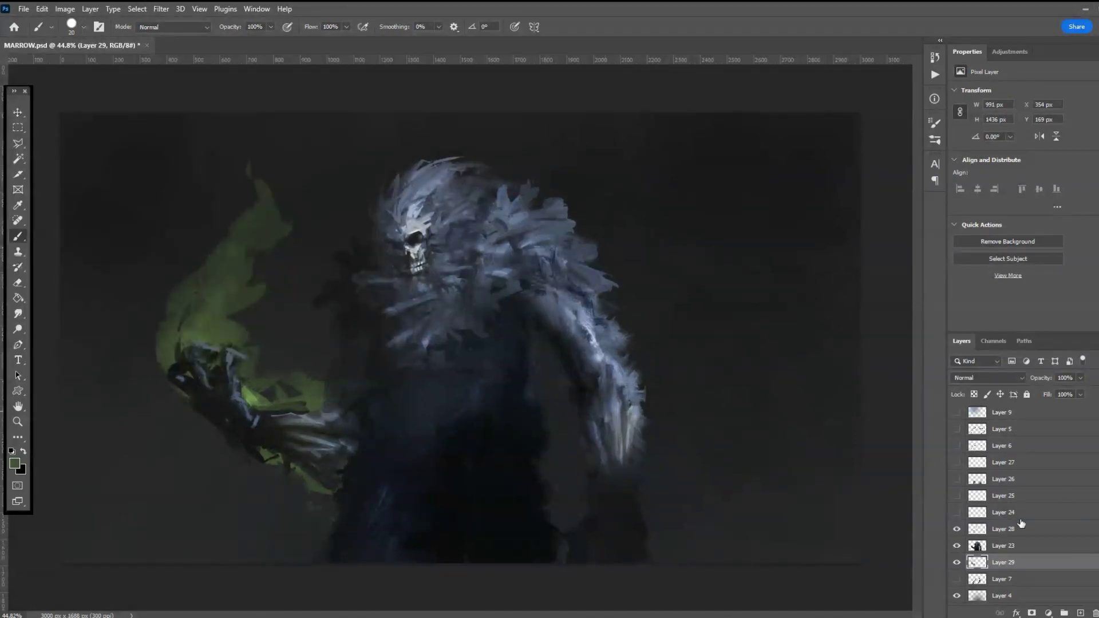
- Add a new layer above Layer 24 and dab a green dot into the skull's eye
{"action": "left_click", "coordinate": [1026, 516]}
{"action": "left_click", "coordinate": [1080, 612]}
{"action": "left_click", "coordinate": [414, 239]}
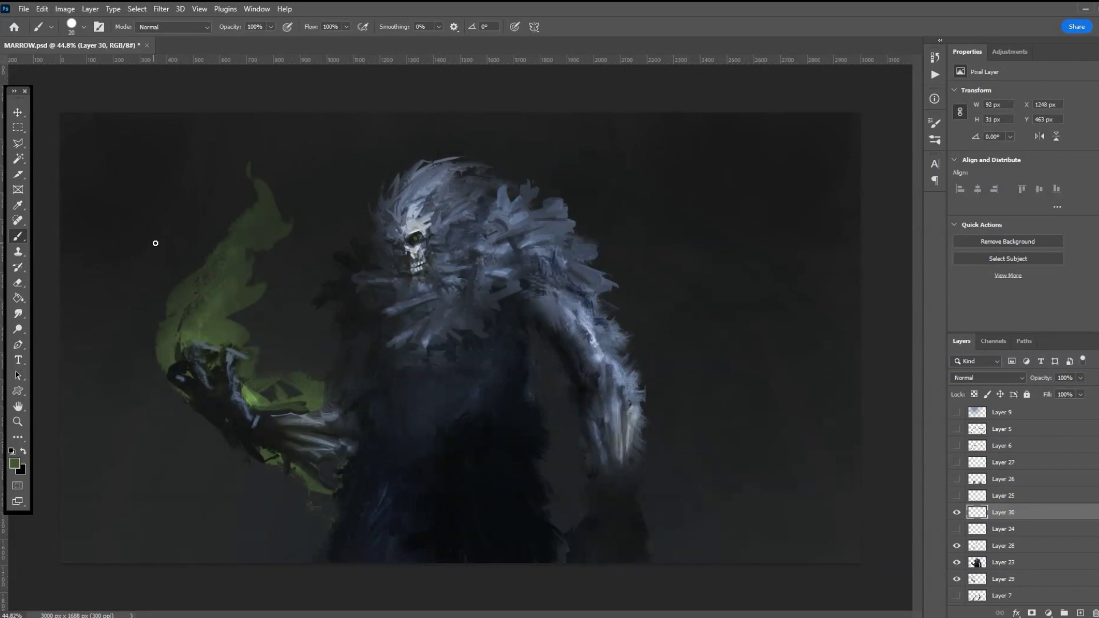
{"action": "left_click", "coordinate": [17, 329]}
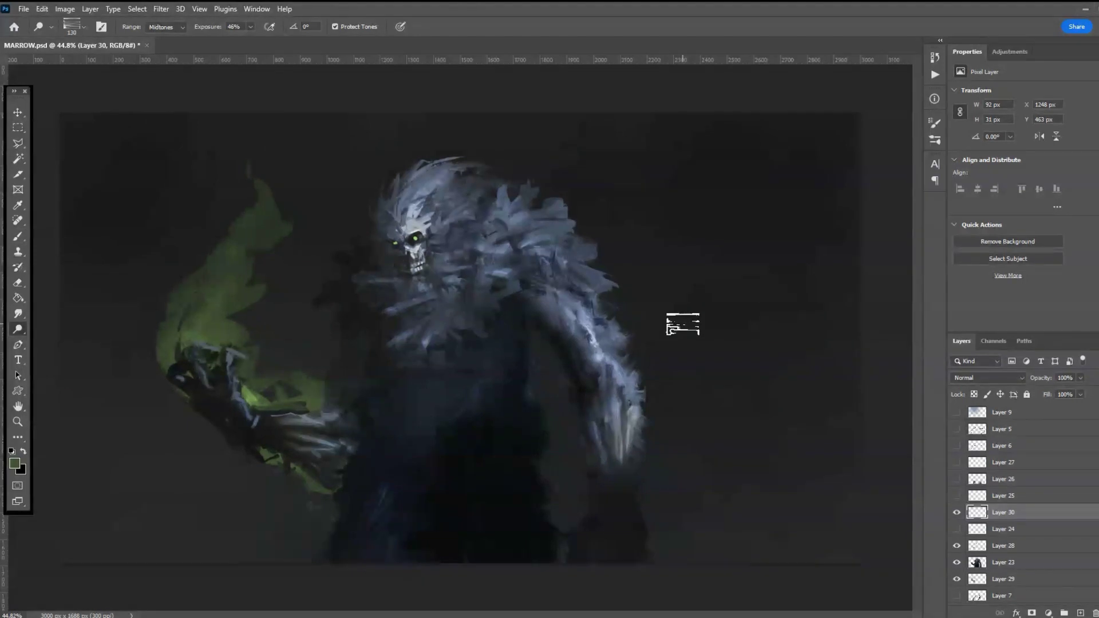
{"action": "scroll", "coordinate": [492, 339], "scroll_direction": "down", "scroll_amount": 3}
{"action": "scroll", "coordinate": [504, 338], "scroll_direction": "down", "scroll_amount": 1}
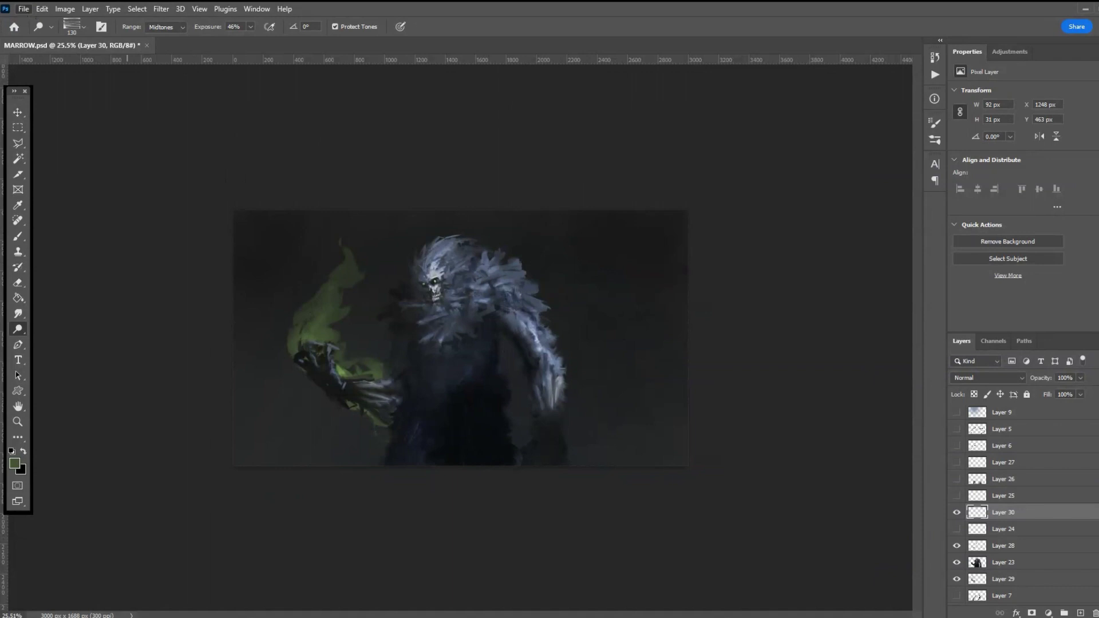
- Save MARROW.psd with Ctrl+S
{"action": "key", "text": "ctrl+s"}
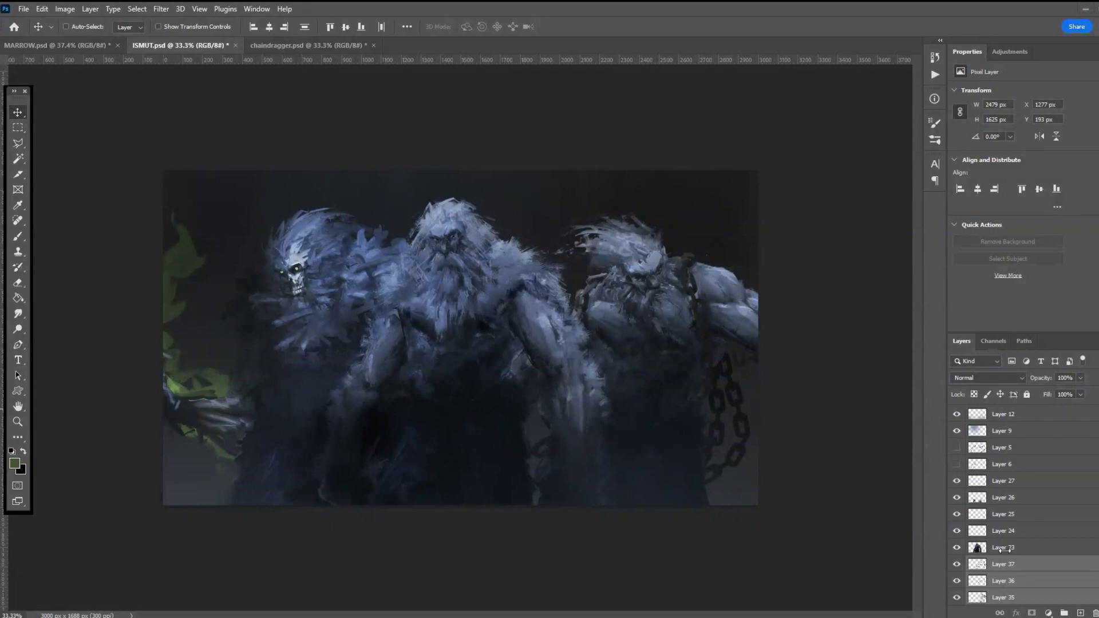
- Show Layer 27 and merge Layers 27 through 23 into a single layer
{"action": "left_click", "coordinate": [956, 482]}
{"action": "left_click", "coordinate": [1010, 550]}
{"action": "left_click", "coordinate": [1015, 484], "text": "shift"}
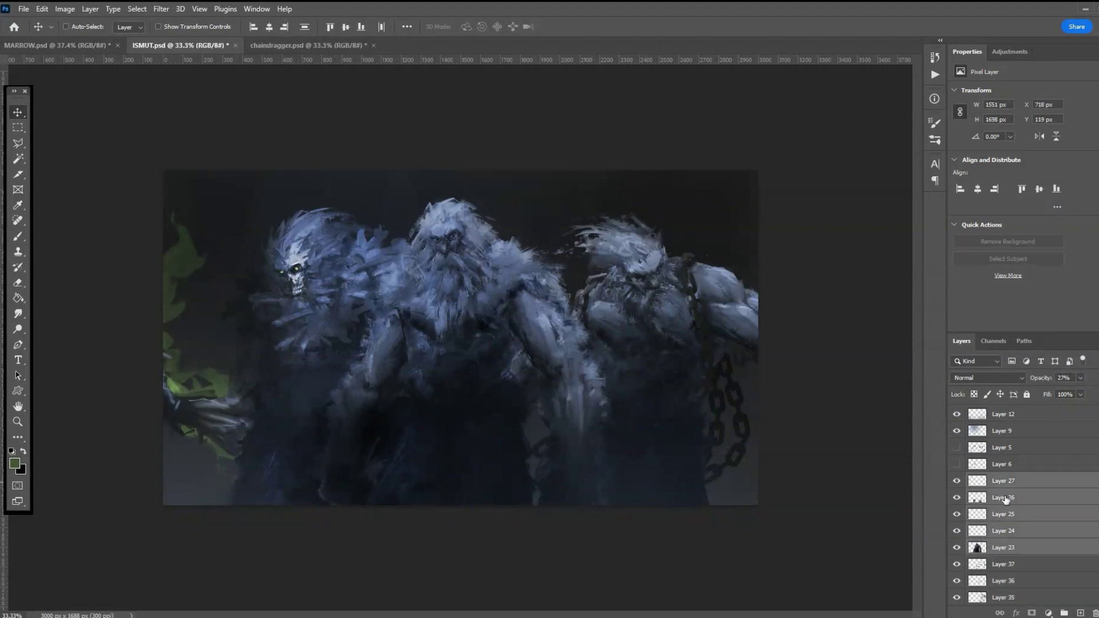
{"action": "key", "text": "ctrl+e"}
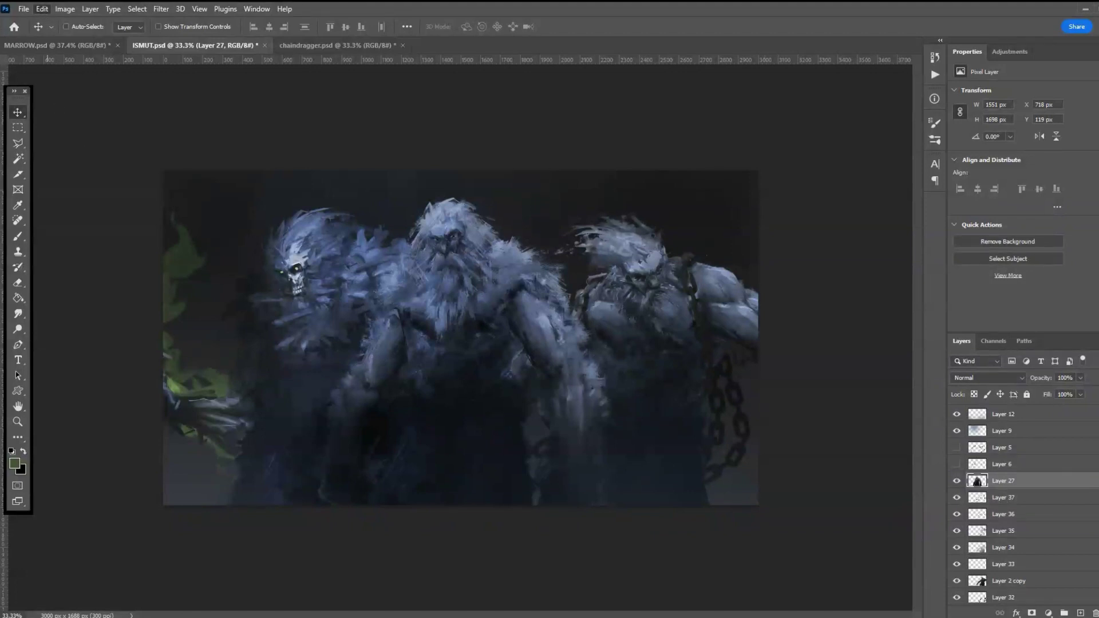
- Flip the bearded giant horizontally and move him to the right side of the scene
{"action": "left_click", "coordinate": [41, 9]}
{"action": "mouse_move", "coordinate": [115, 274]}
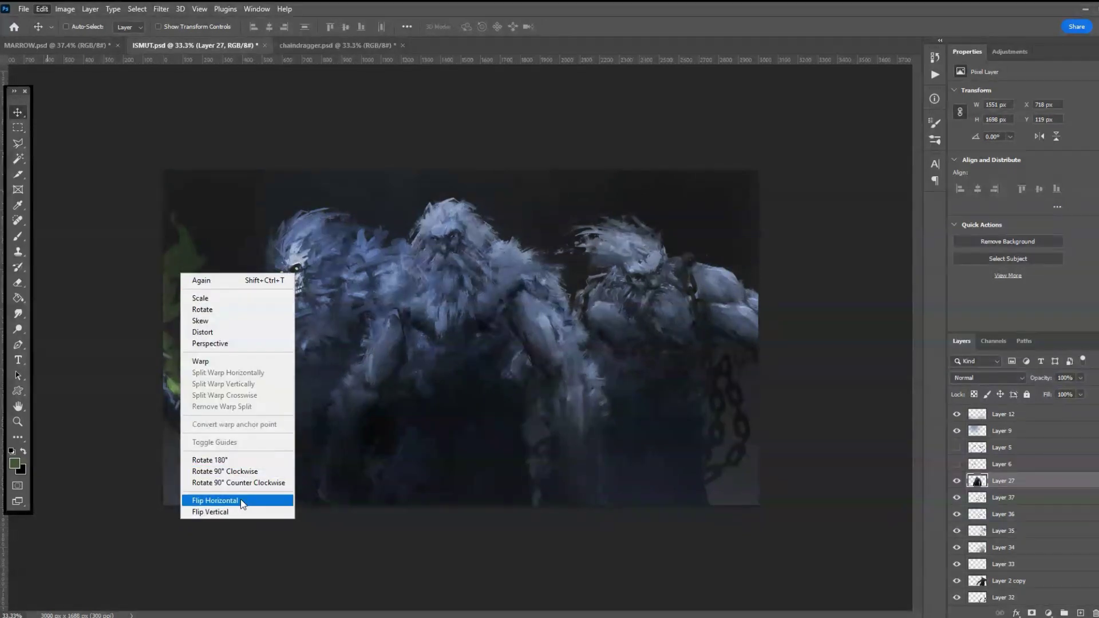
{"action": "left_click", "coordinate": [241, 499]}
{"action": "left_click_drag", "start_coordinate": [479, 373], "coordinate": [640, 371]}
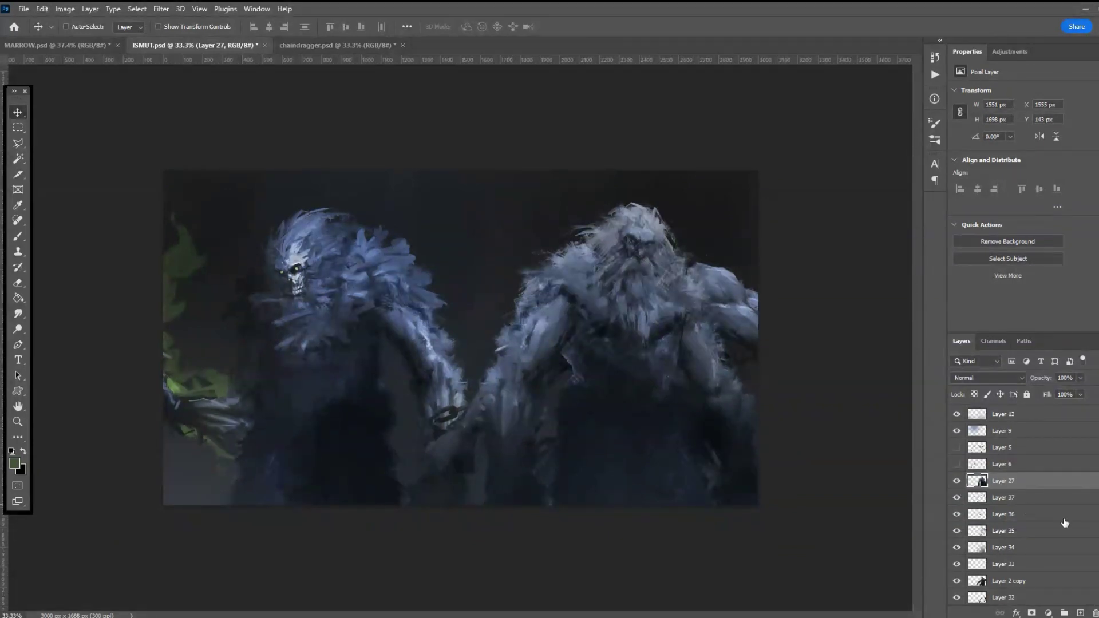
- Select Layers 37 through 32 and raise them higher in the layer stack
{"action": "scroll", "coordinate": [1050, 542], "scroll_direction": "down", "scroll_amount": 2}
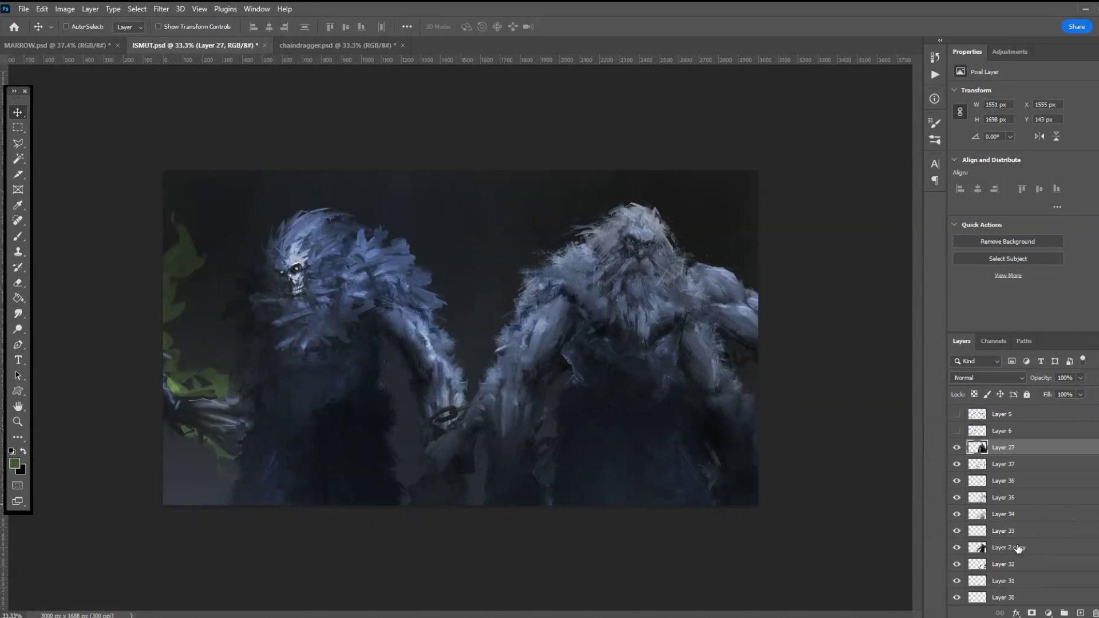
{"action": "left_click", "coordinate": [956, 518]}
{"action": "left_click", "coordinate": [957, 518]}
{"action": "left_click", "coordinate": [1005, 566]}
{"action": "left_click", "coordinate": [956, 464]}
{"action": "left_click", "coordinate": [956, 464]}
{"action": "left_click", "coordinate": [1005, 464], "text": "shift"}
{"action": "mouse_move", "coordinate": [1020, 468]}
{"action": "left_mouse_down"}
{"action": "mouse_move", "coordinate": [1025, 392]}
{"action": "mouse_move", "coordinate": [1014, 476]}
{"action": "mouse_move", "coordinate": [1016, 455]}
{"action": "left_mouse_up"}
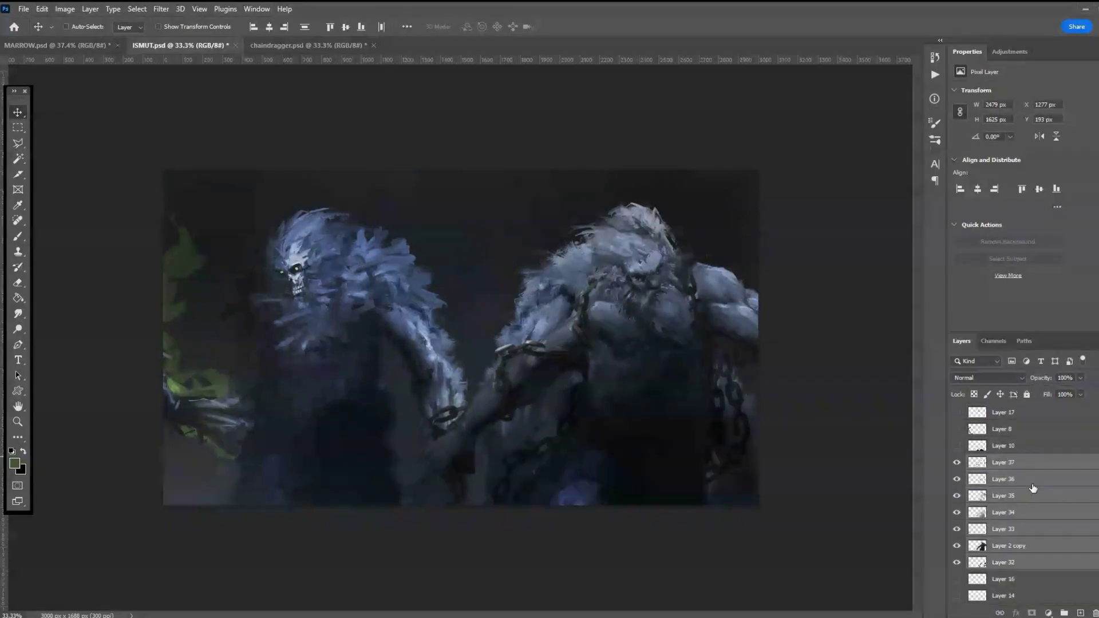
- Move the chained giant left into the centre gap between the other two giants
{"action": "left_click_drag", "start_coordinate": [627, 332], "coordinate": [457, 340]}
{"action": "scroll", "coordinate": [1023, 526], "scroll_direction": "down", "scroll_amount": 2}
{"action": "scroll", "coordinate": [1023, 525], "scroll_direction": "down", "scroll_amount": 2}
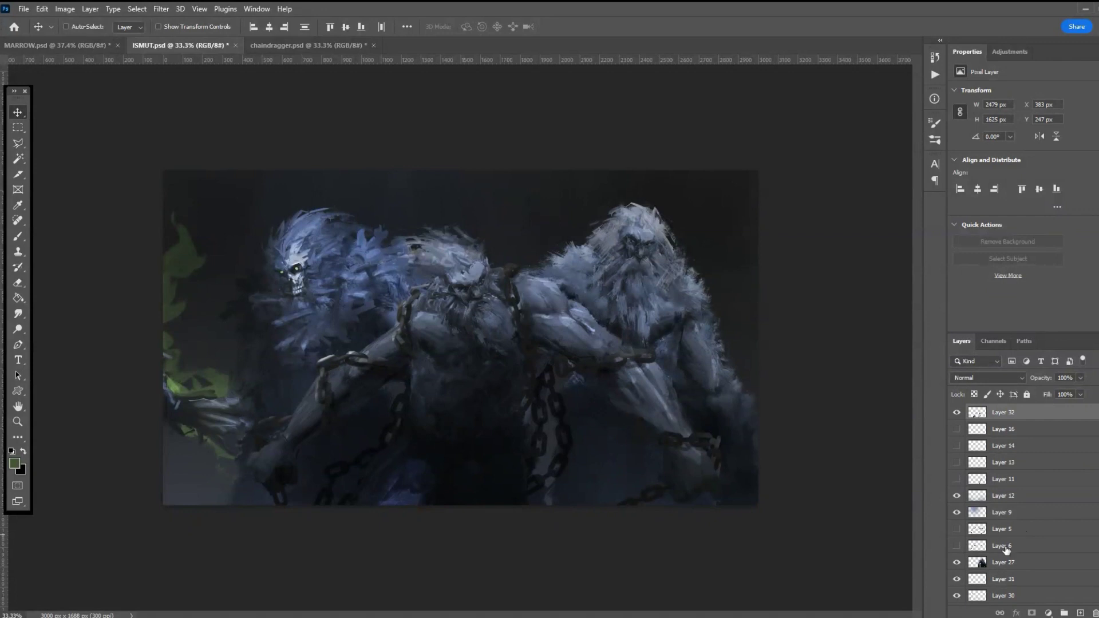
{"action": "scroll", "coordinate": [1014, 557], "scroll_direction": "down", "scroll_amount": 1}
{"action": "scroll", "coordinate": [1011, 552], "scroll_direction": "down", "scroll_amount": 2}
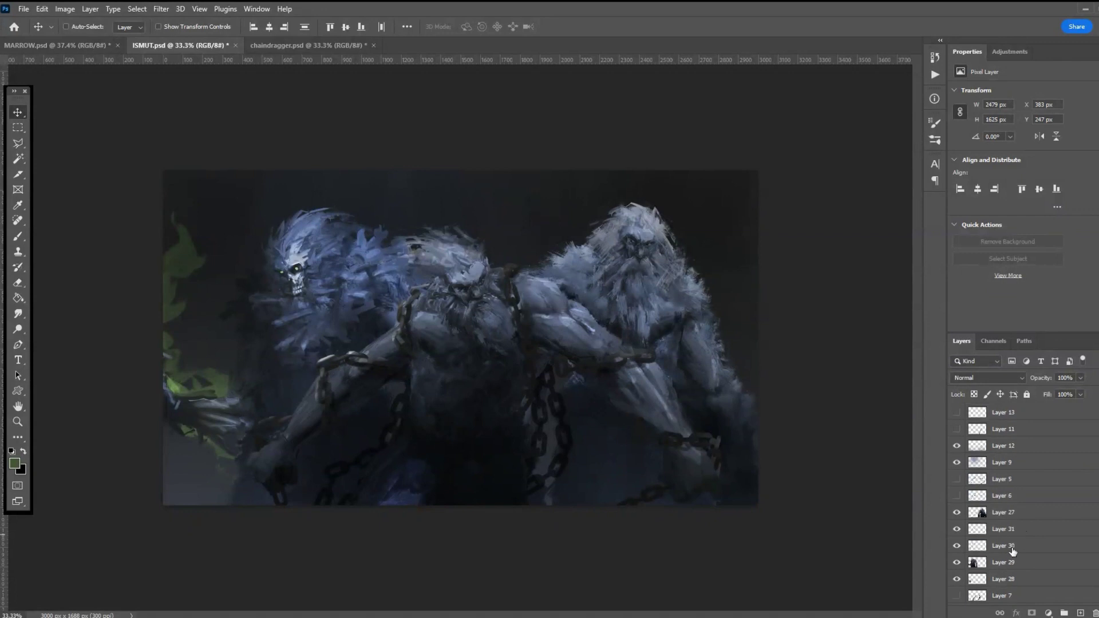
{"action": "left_click", "coordinate": [1008, 531]}
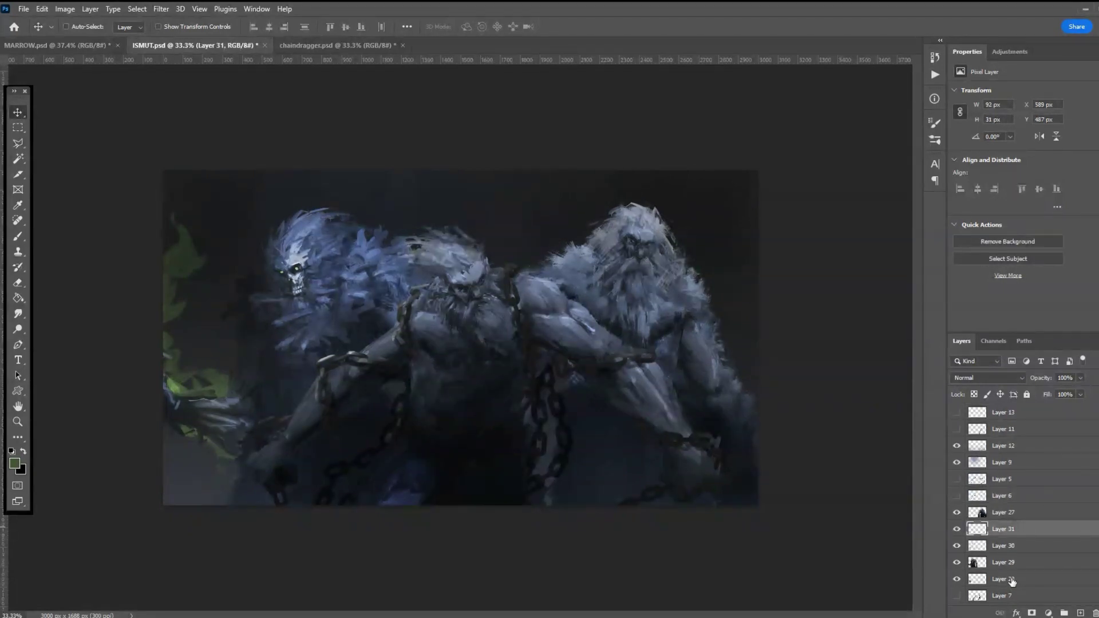
- Scale Layers 31–28 of the skull-faced giant to 82.4% and nudge them right
{"action": "left_click", "coordinate": [985, 580], "text": "shift"}
{"action": "key", "text": "ctrl+t"}
{"action": "left_click_drag", "start_coordinate": [102, 203], "coordinate": [164, 262]}
{"action": "mouse_move", "coordinate": [231, 300]}
{"action": "left_mouse_down"}
{"action": "mouse_move", "coordinate": [221, 266]}
{"action": "mouse_move", "coordinate": [231, 293]}
{"action": "left_mouse_up"}
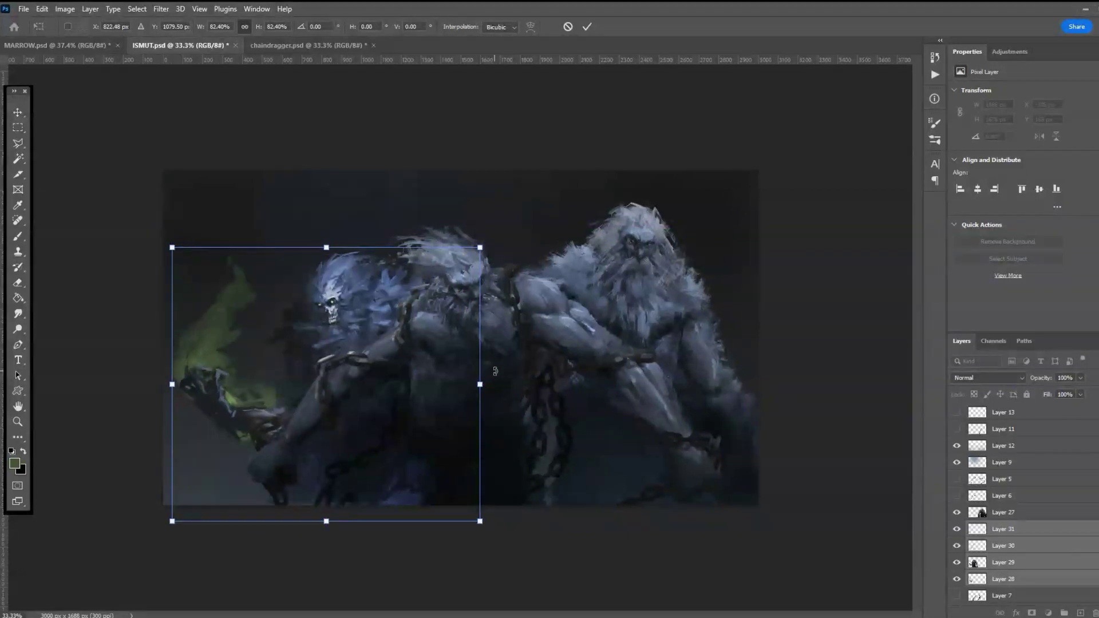
{"action": "key", "text": "Return"}
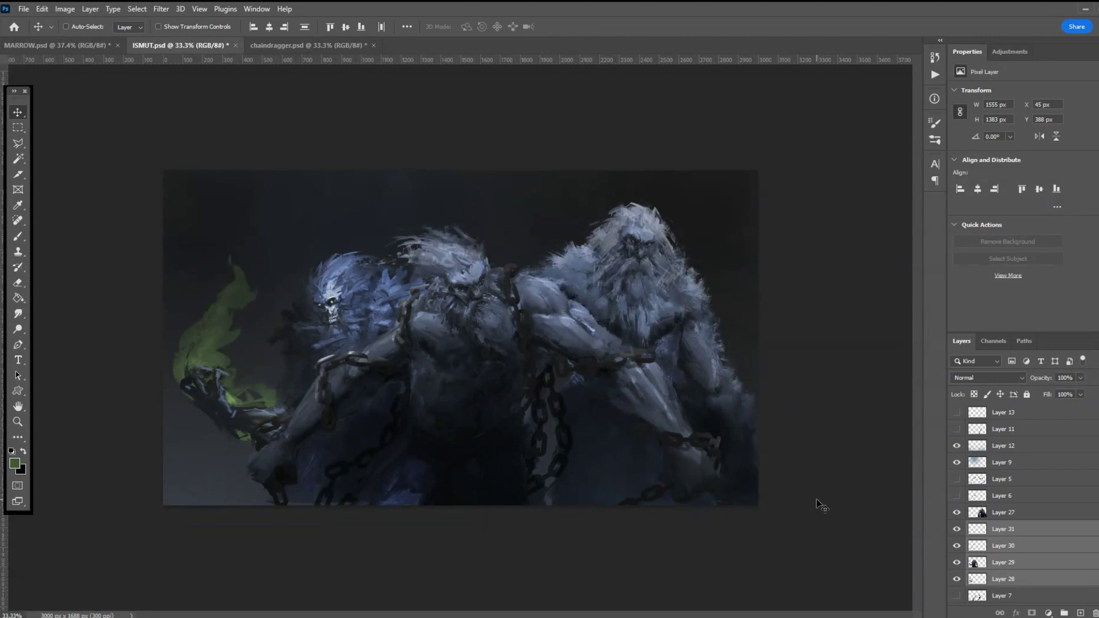
- Move Layers 9 and 12 to the top of the stack above Layer 37
{"action": "scroll", "coordinate": [1015, 508], "scroll_direction": "up", "scroll_amount": 3}
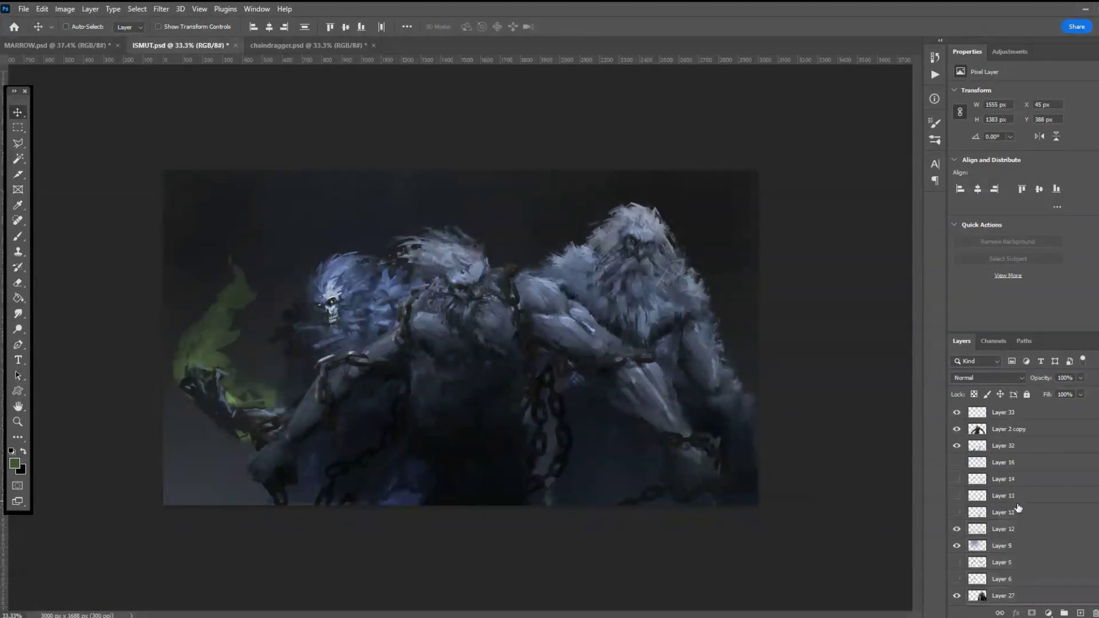
{"action": "left_click", "coordinate": [1002, 543]}
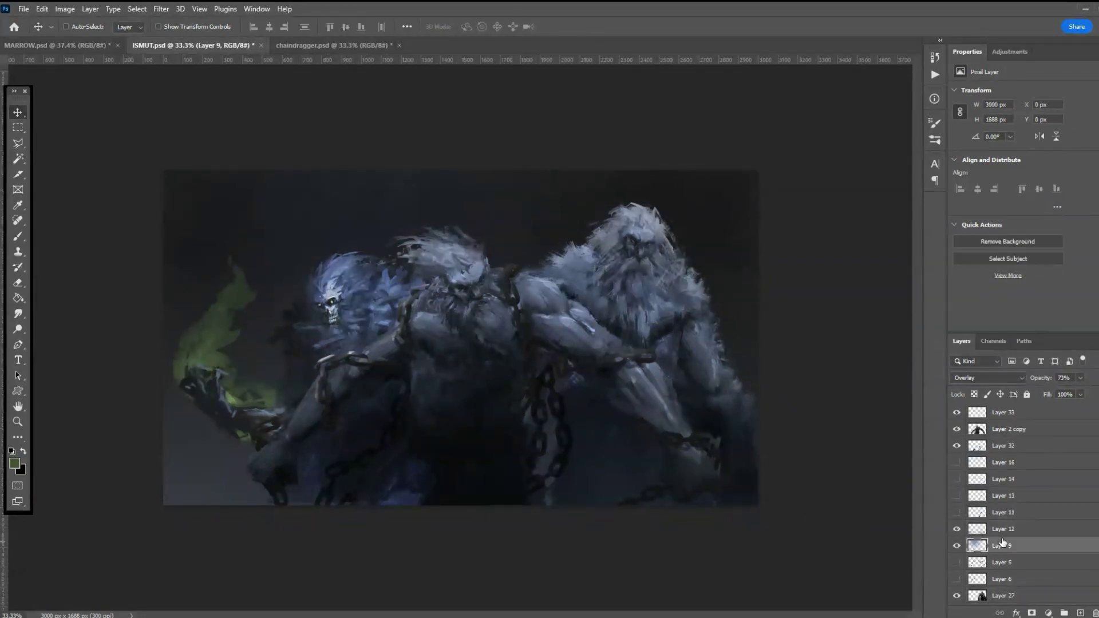
{"action": "left_click", "coordinate": [1001, 534], "text": "shift"}
{"action": "left_click_drag", "start_coordinate": [1003, 534], "coordinate": [1004, 400]}
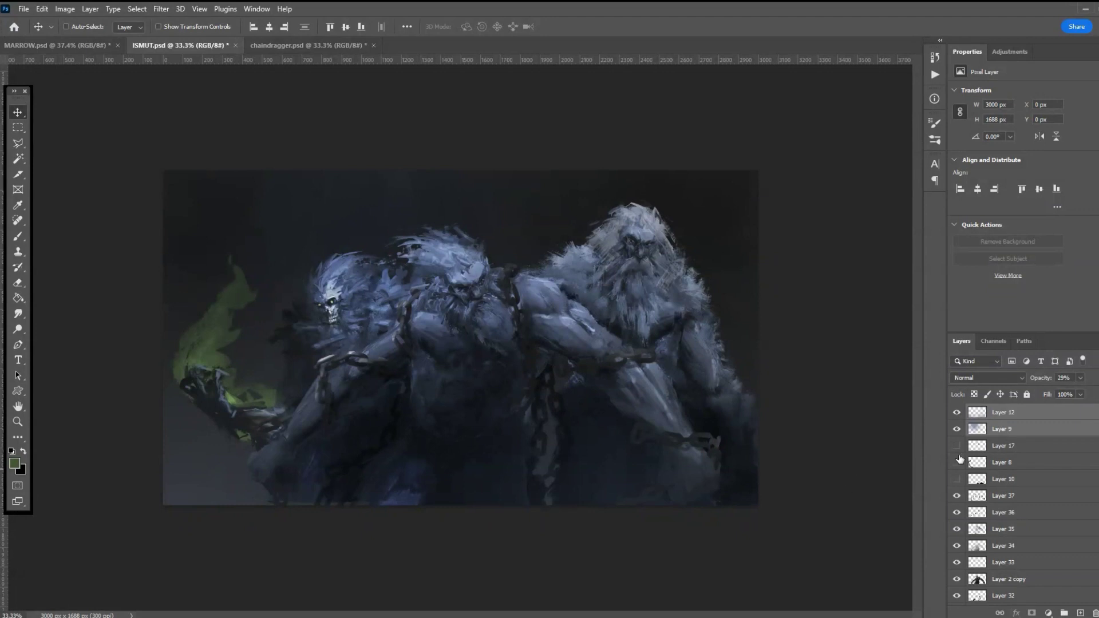
{"action": "left_click", "coordinate": [999, 431]}
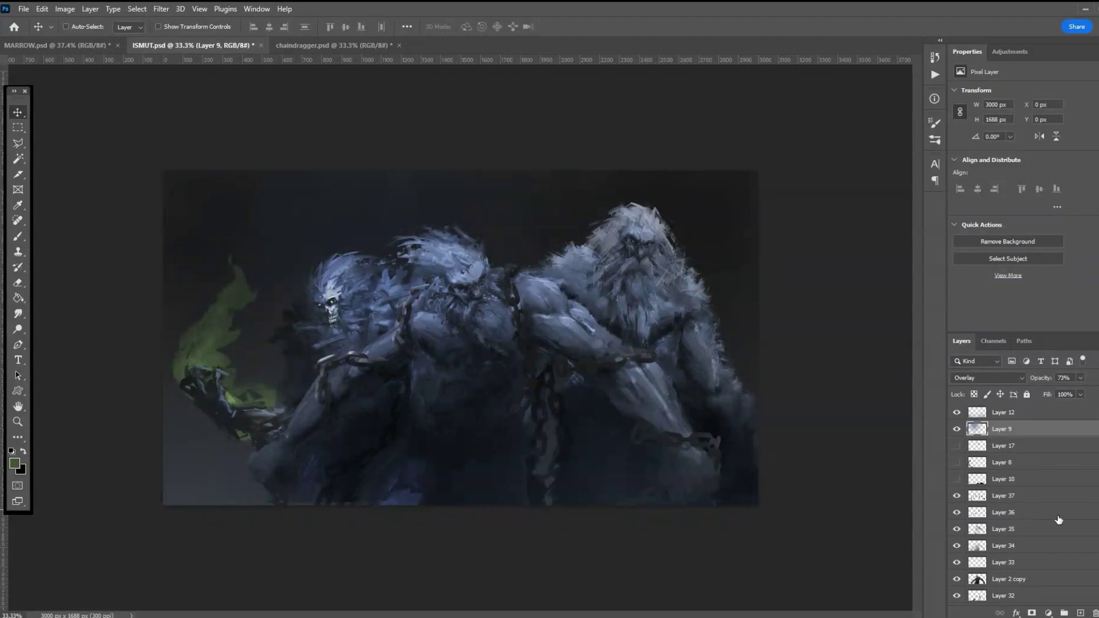
{"action": "left_click", "coordinate": [1010, 581]}
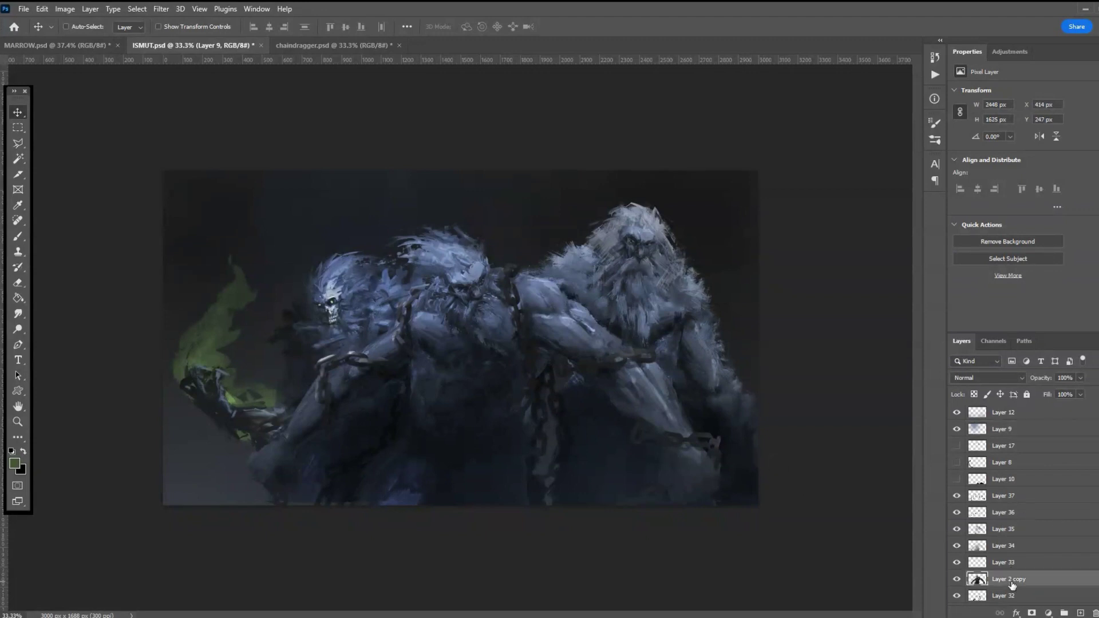
{"action": "scroll", "coordinate": [1008, 584], "scroll_direction": "down", "scroll_amount": 1}
{"action": "left_click", "coordinate": [1008, 585]}
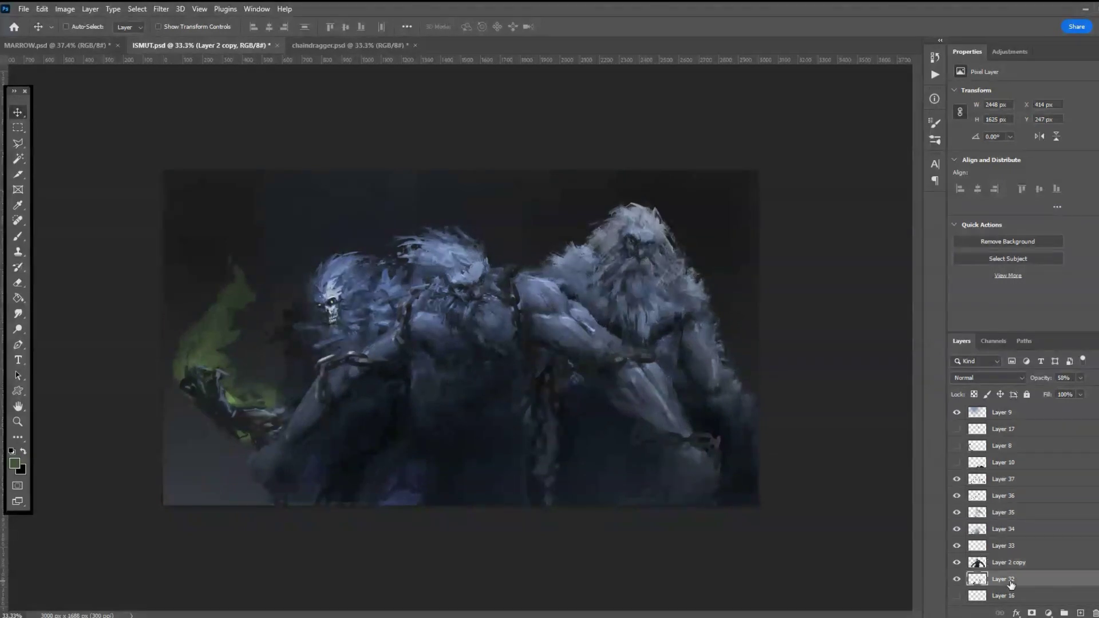
- Scale the chained giant (Layers 37–32) down to 94.45% and shift it slightly right and up
{"action": "left_click", "coordinate": [1006, 485], "text": "shift"}
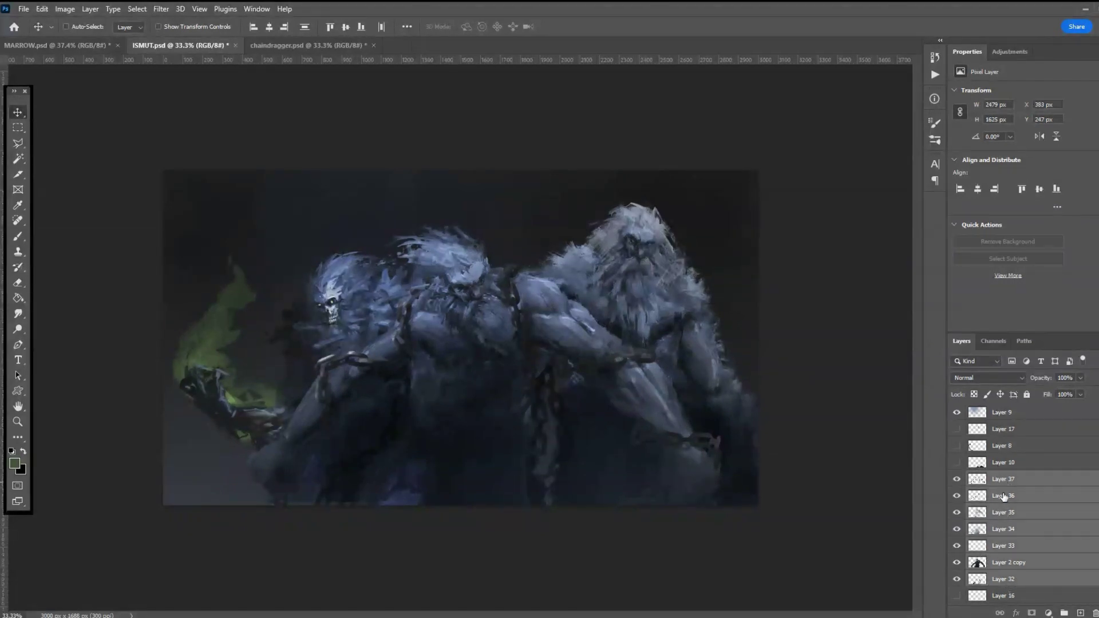
{"action": "key", "text": "ctrl+t"}
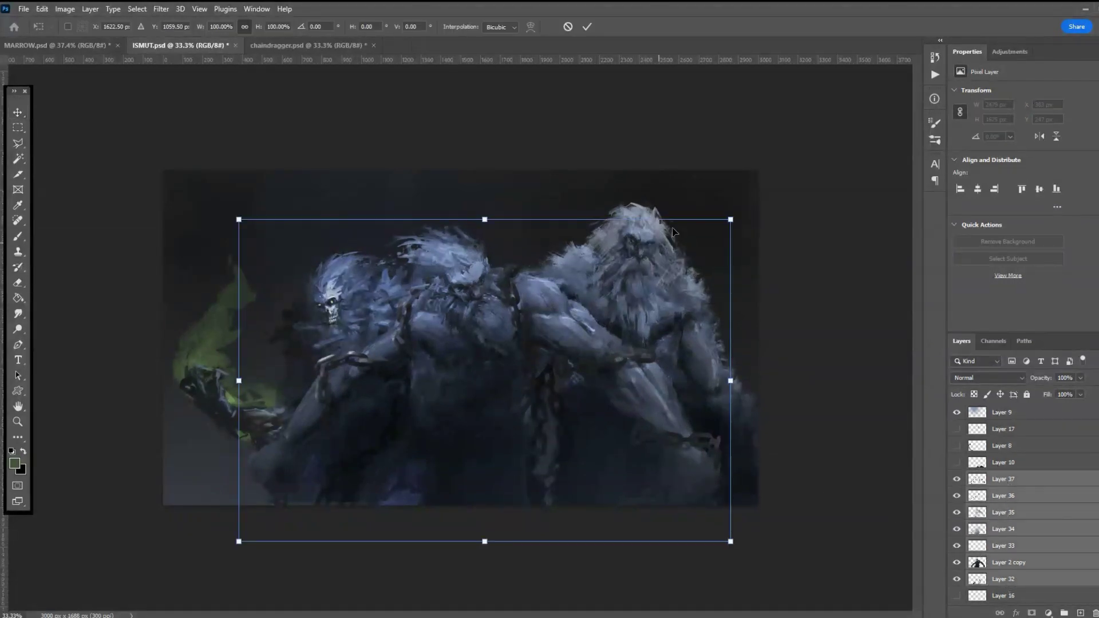
{"action": "left_click_drag", "start_coordinate": [733, 217], "coordinate": [703, 237]}
{"action": "left_click_drag", "start_coordinate": [562, 341], "coordinate": [583, 317]}
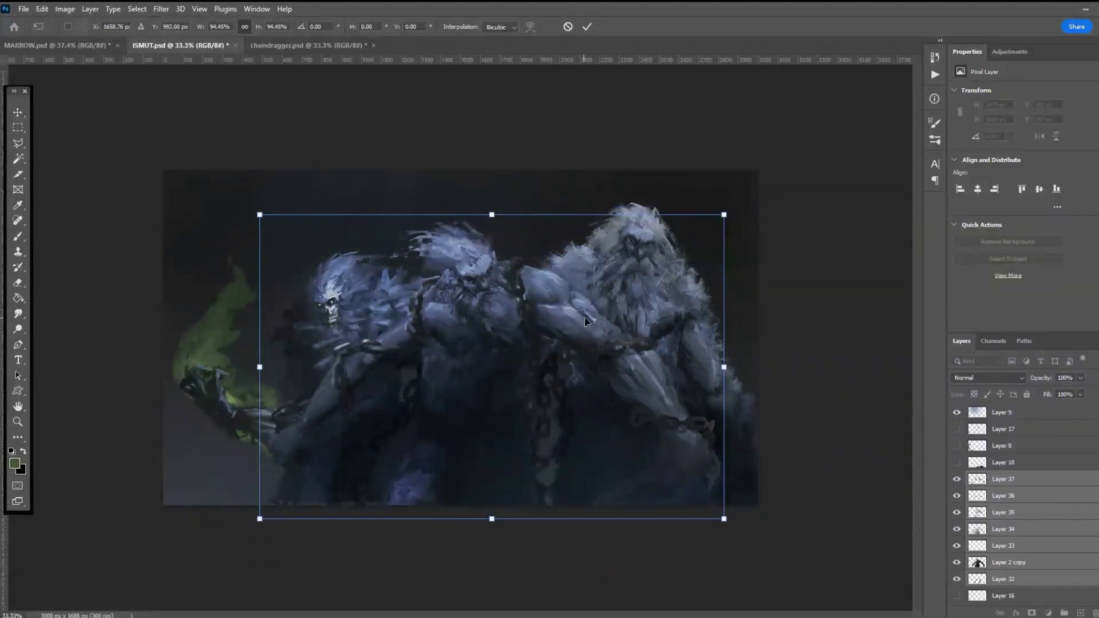
{"action": "key", "text": "Return"}
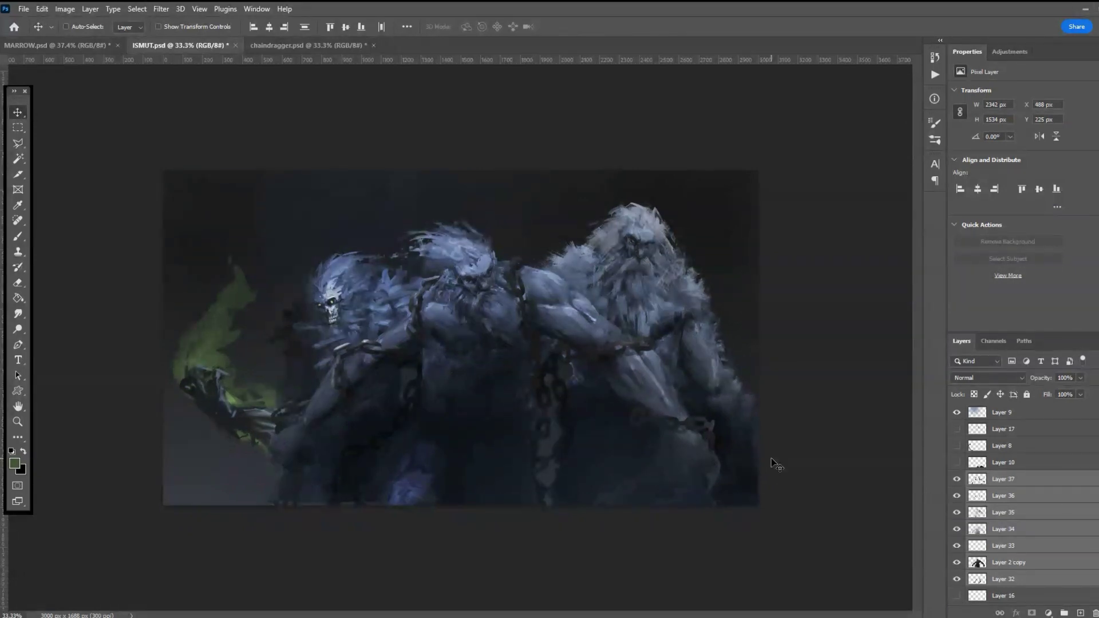
- Move the chained giant's Layers 37–32 down the stack, between Layer 7 and Layer 4
{"action": "scroll", "coordinate": [1001, 538], "scroll_direction": "down", "scroll_amount": 1}
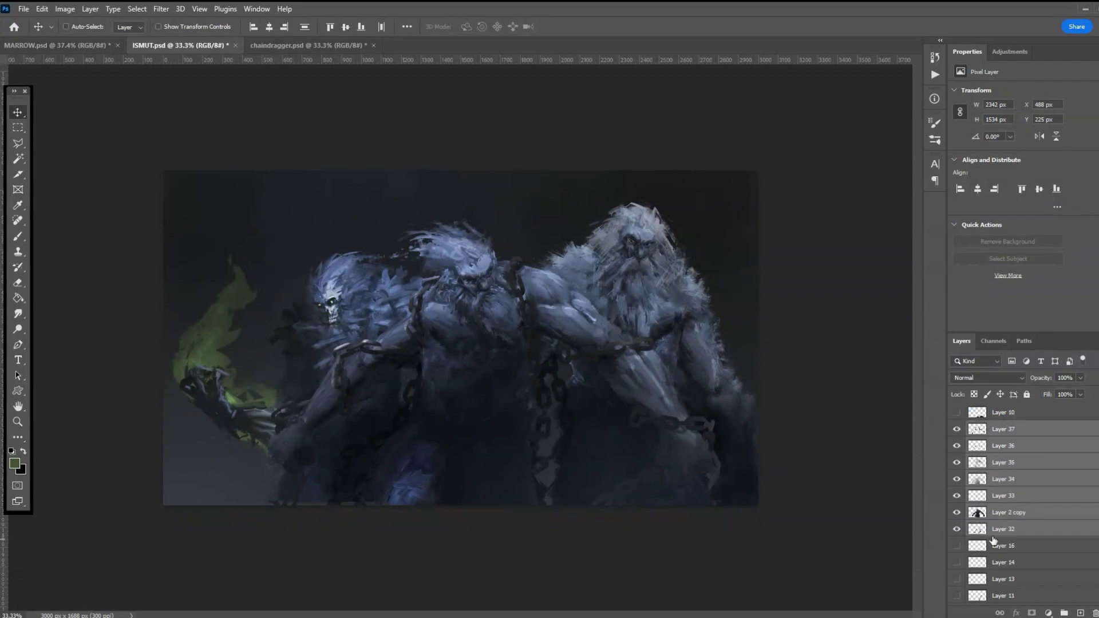
{"action": "left_click_drag", "start_coordinate": [1029, 533], "coordinate": [1010, 556]}
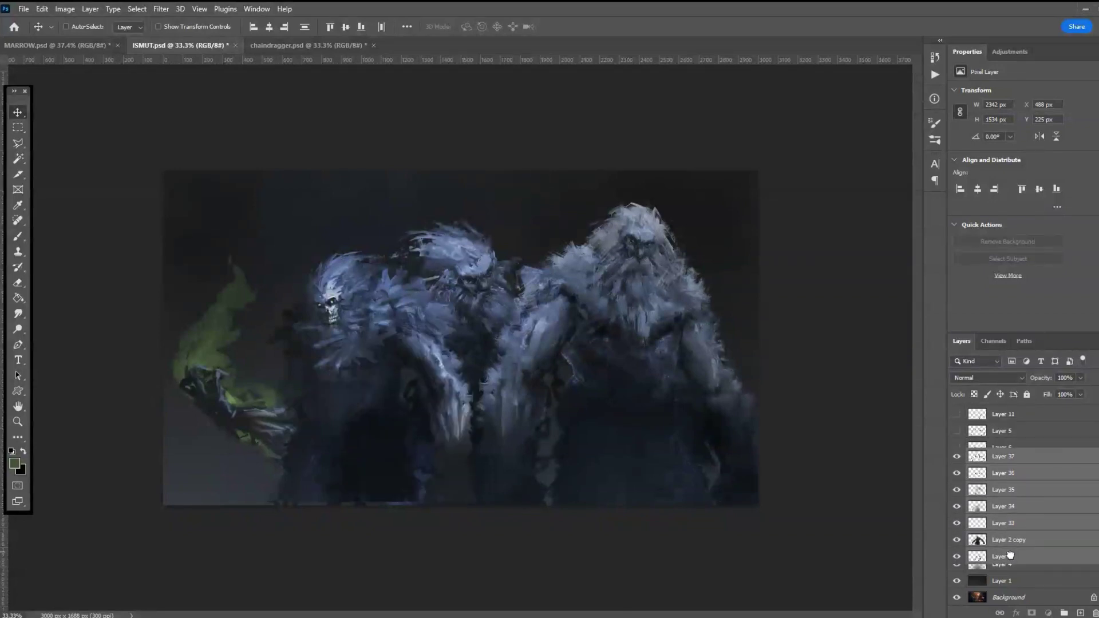
{"action": "mouse_move", "coordinate": [1010, 555]}
{"action": "left_mouse_down"}
{"action": "mouse_move", "coordinate": [1011, 535]}
{"action": "mouse_move", "coordinate": [1009, 553]}
{"action": "left_mouse_up"}
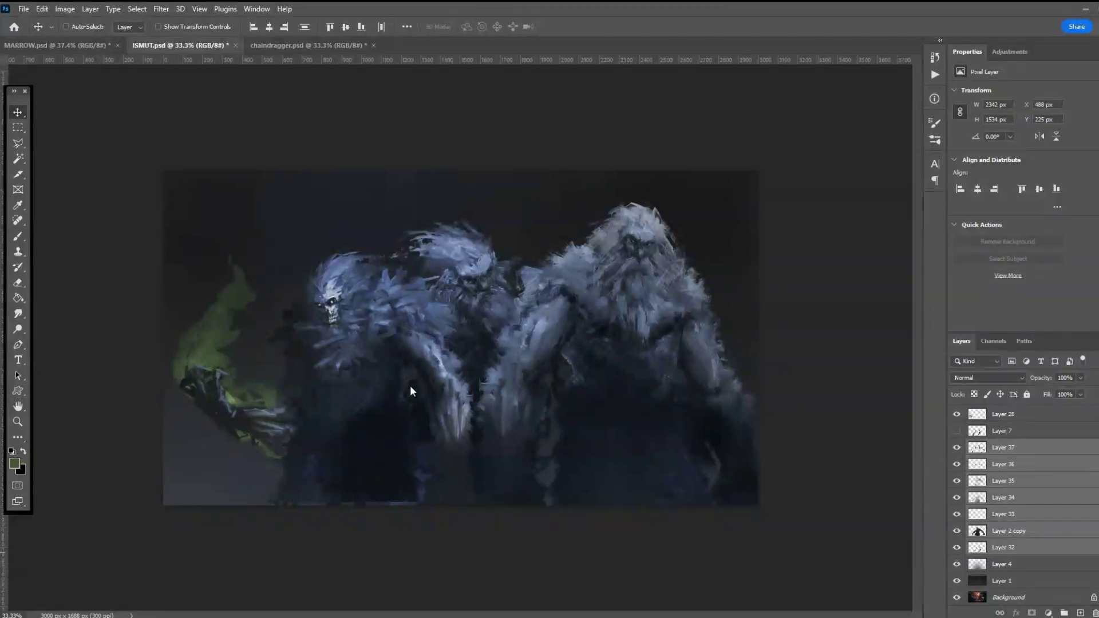
{"action": "scroll", "coordinate": [1027, 531], "scroll_direction": "up", "scroll_amount": 3}
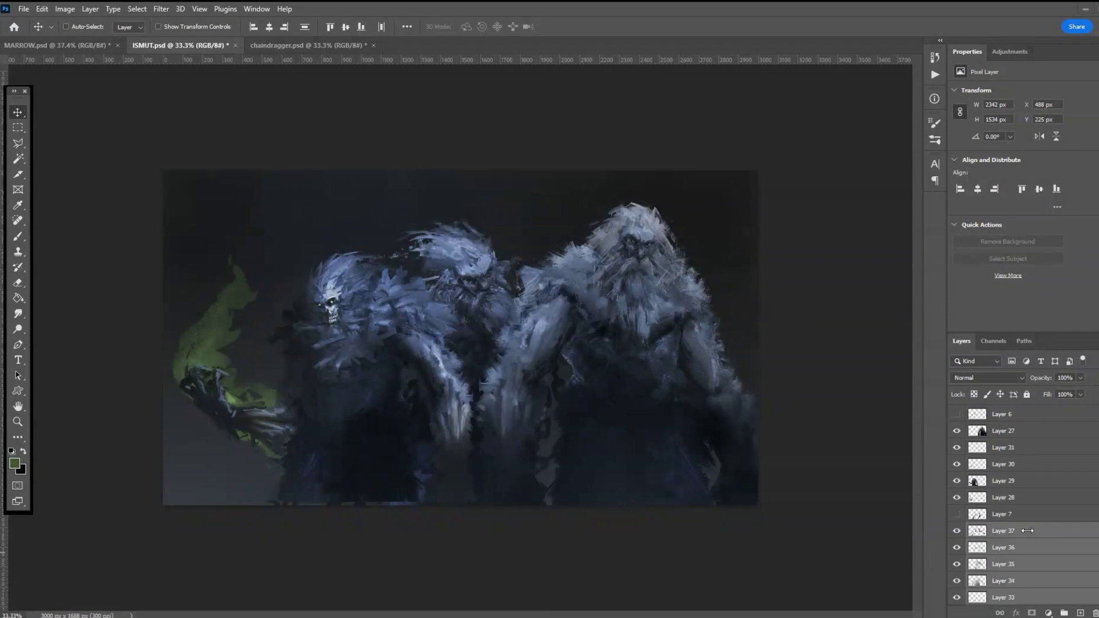
- Select Layers 31–28 and nudge the skull-faced giant slightly downward
{"action": "left_click", "coordinate": [1010, 499]}
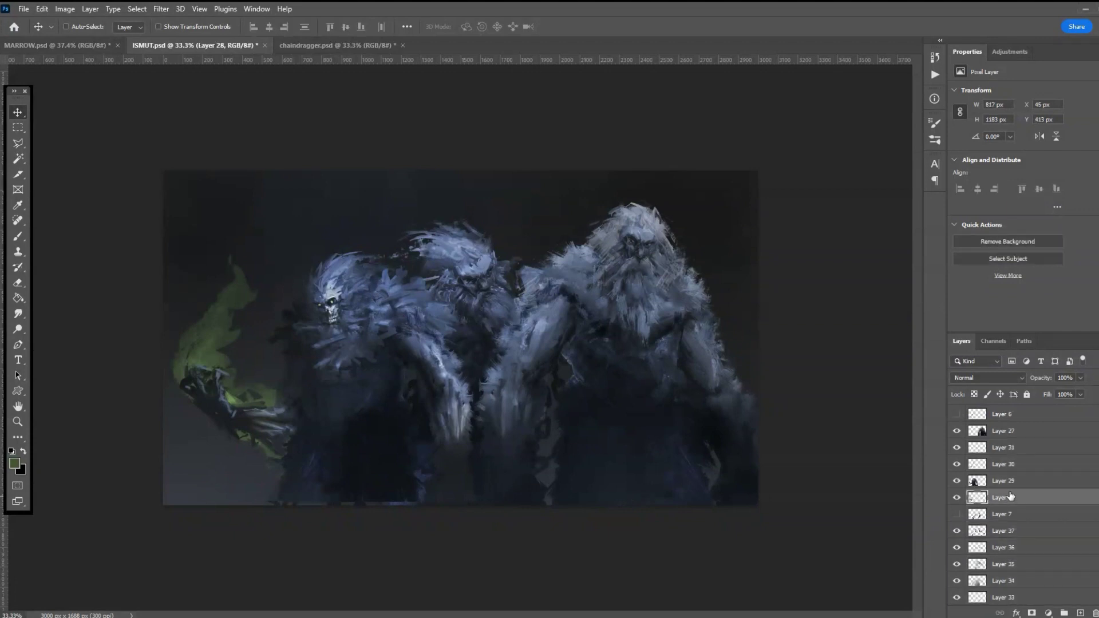
{"action": "left_click", "coordinate": [964, 452], "text": "shift"}
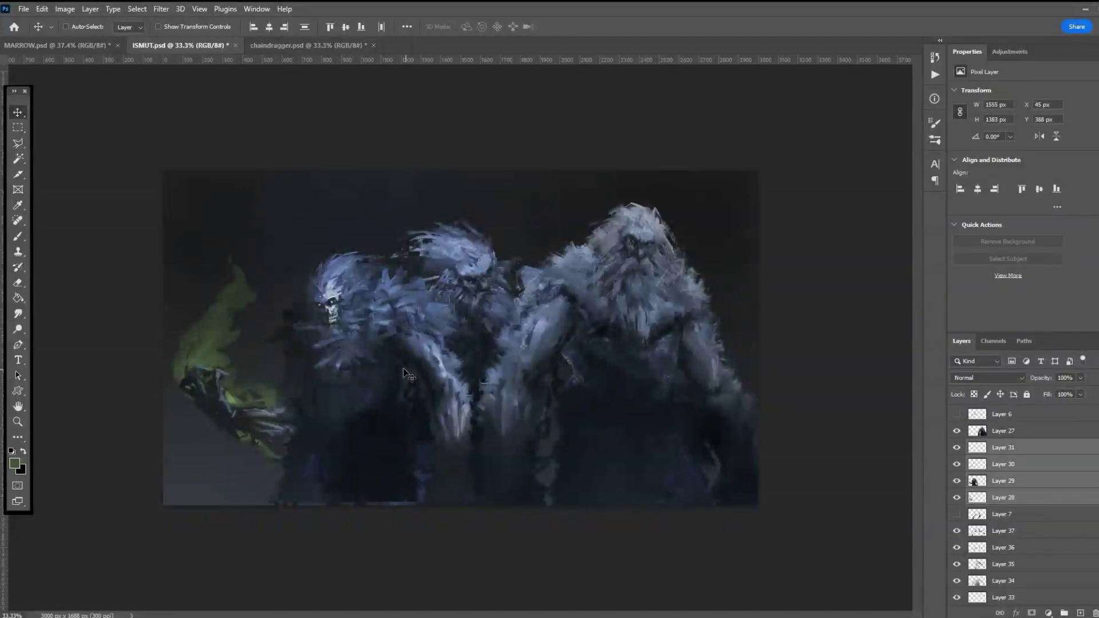
{"action": "left_click_drag", "start_coordinate": [375, 354], "coordinate": [434, 374]}
- Enlarge the bearded giant on Layer 27 to about 105%
{"action": "scroll", "coordinate": [1005, 498], "scroll_direction": "up", "scroll_amount": 1}
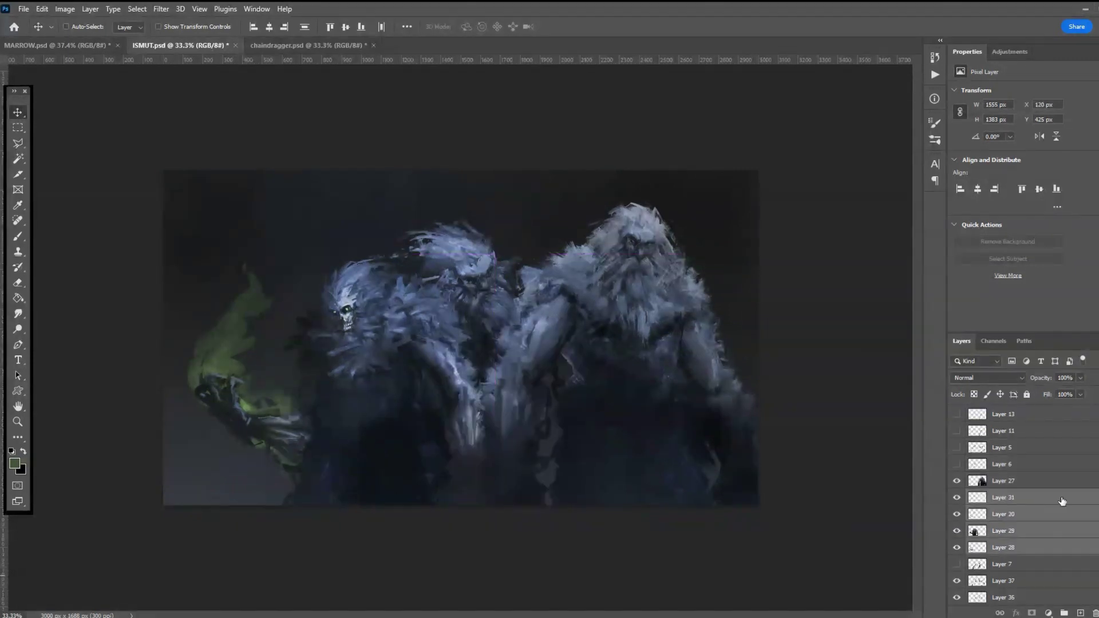
{"action": "left_click", "coordinate": [1019, 484]}
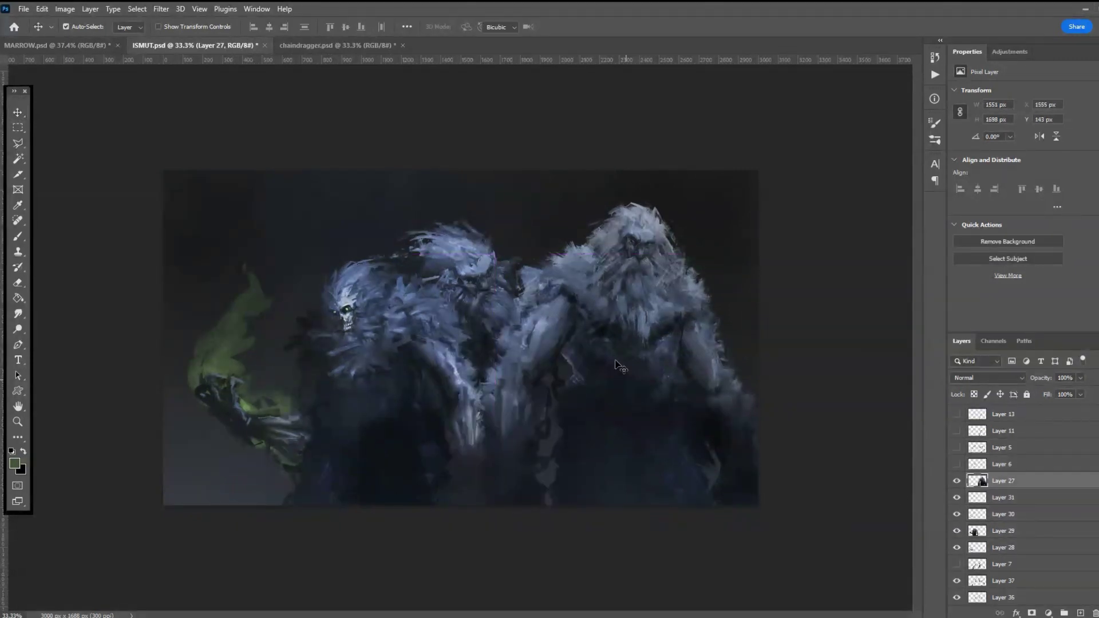
{"action": "key", "text": "ctrl+t"}
{"action": "left_click_drag", "start_coordinate": [471, 198], "coordinate": [454, 180]}
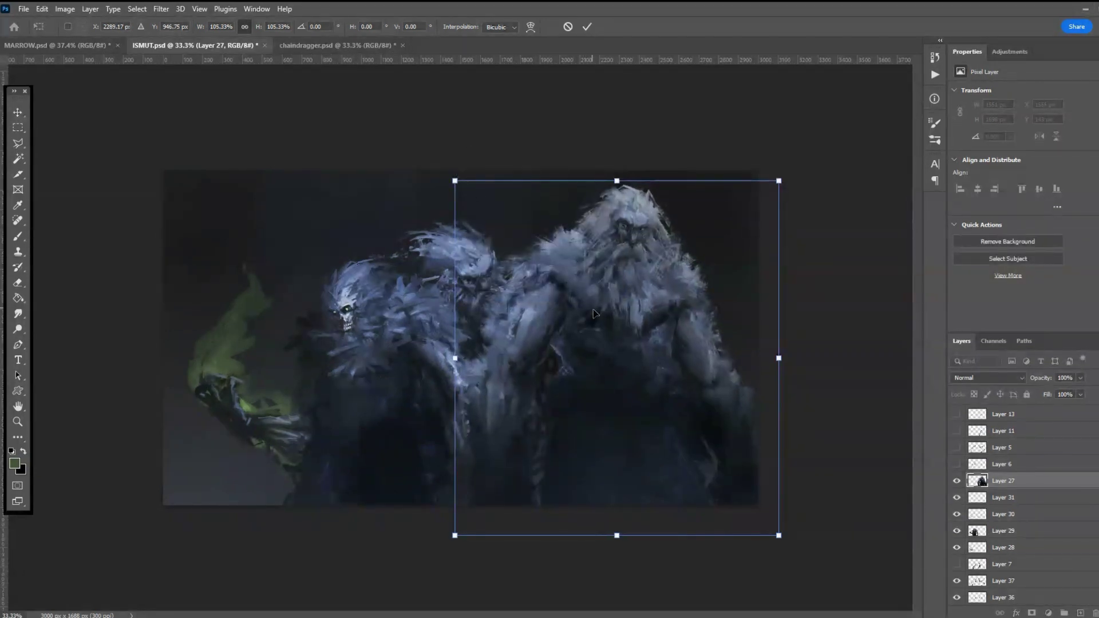
{"action": "key", "text": "Return"}
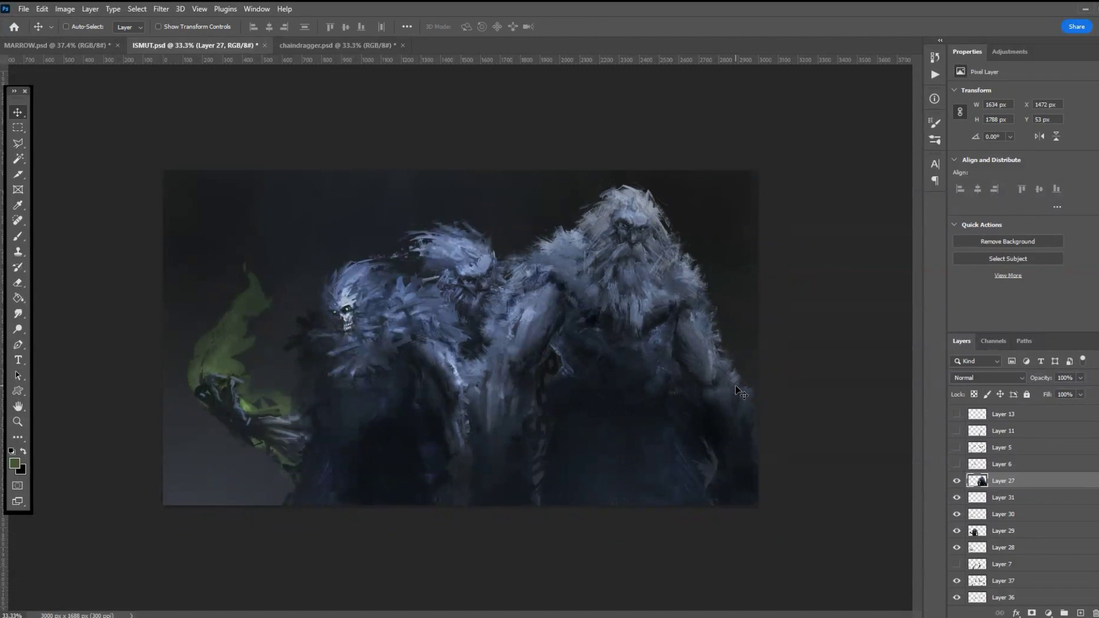
- Create the new empty Layer 38 directly above Layer 31
{"action": "scroll", "coordinate": [1022, 534], "scroll_direction": "down", "scroll_amount": 3}
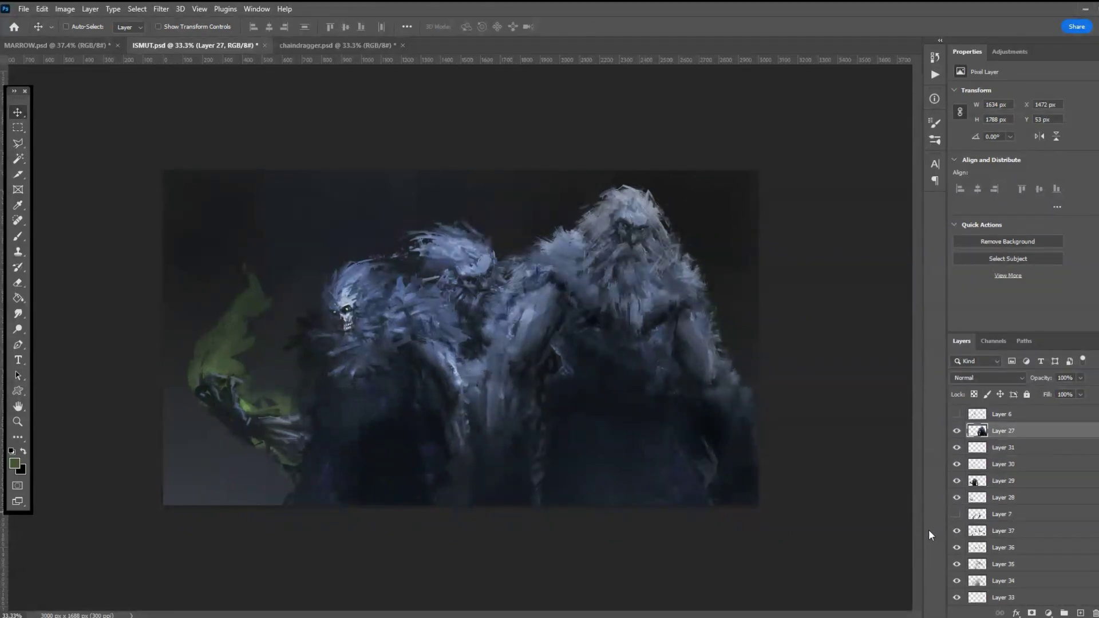
{"action": "left_click", "coordinate": [1003, 453]}
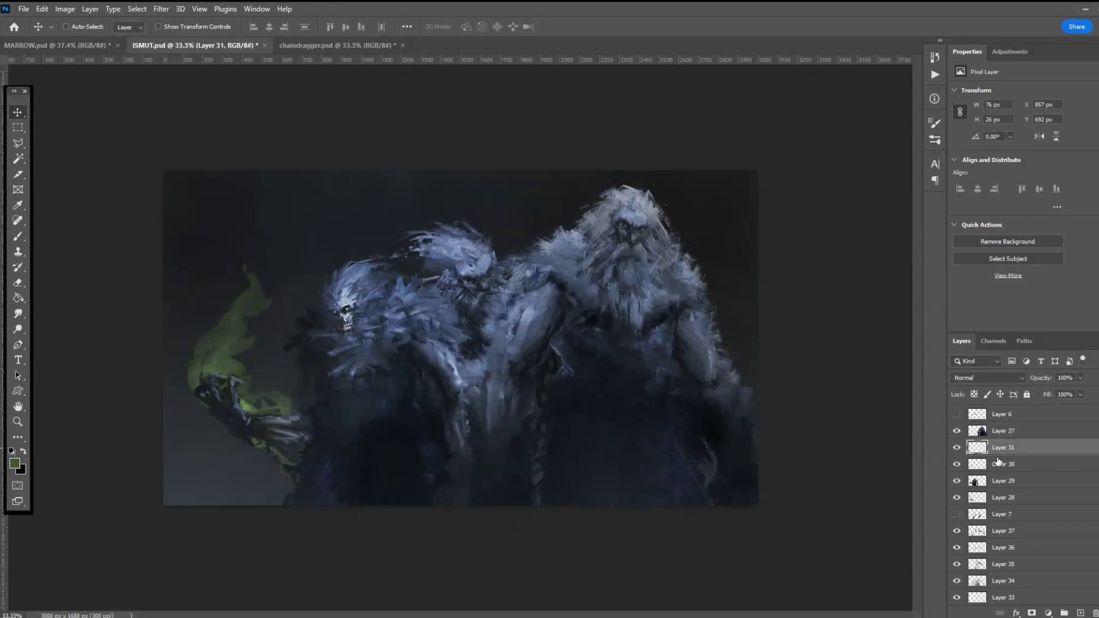
{"action": "left_click", "coordinate": [1080, 613]}
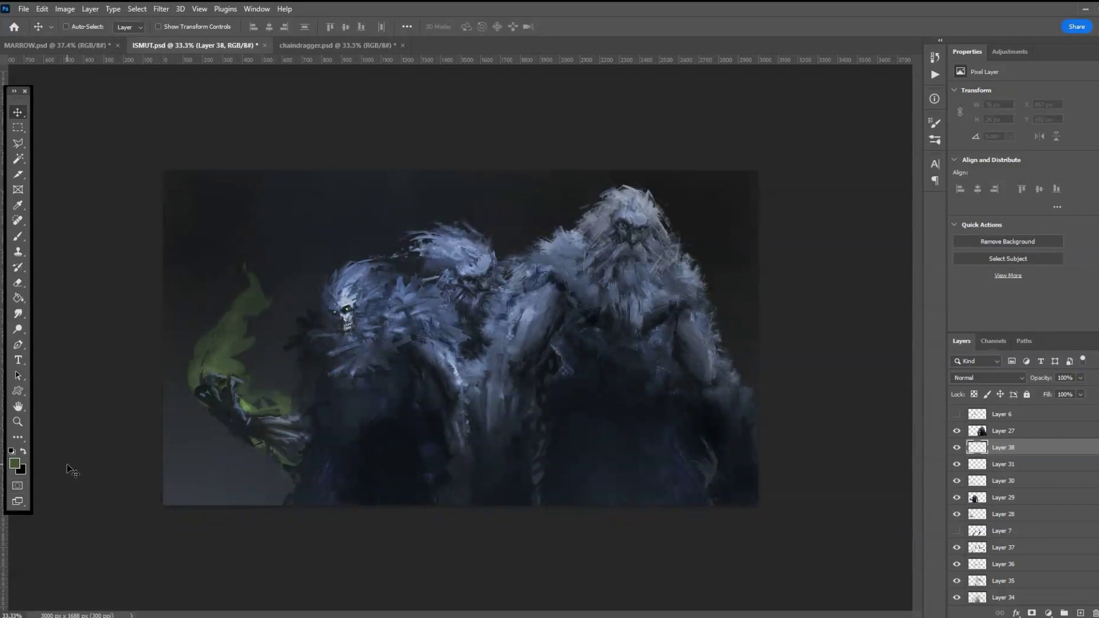
- Set the foreground colour to pale greyish blue #b0bde1
{"action": "left_click", "coordinate": [12, 451]}
{"action": "left_click", "coordinate": [23, 452]}
{"action": "left_click", "coordinate": [14, 466]}
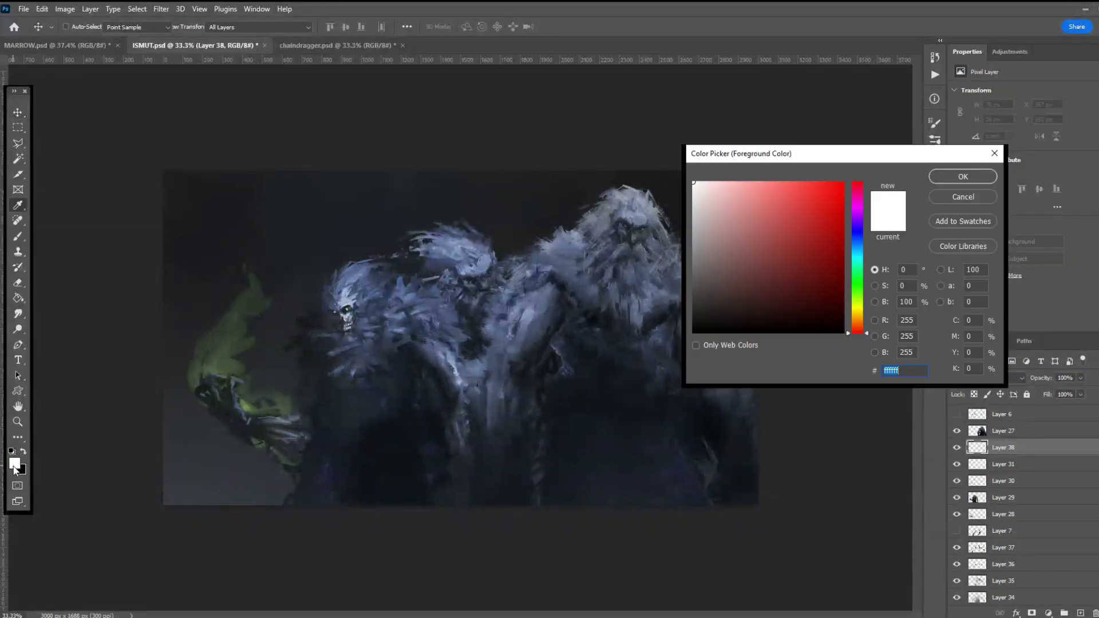
{"action": "left_click", "coordinate": [856, 238]}
{"action": "left_click", "coordinate": [726, 199]}
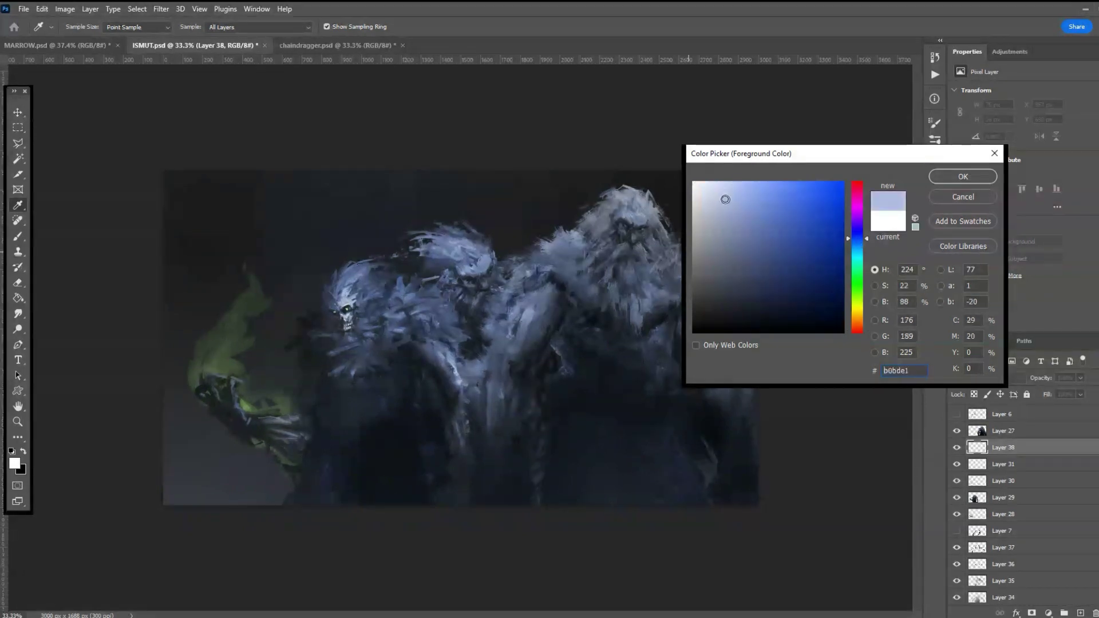
{"action": "left_click", "coordinate": [957, 176]}
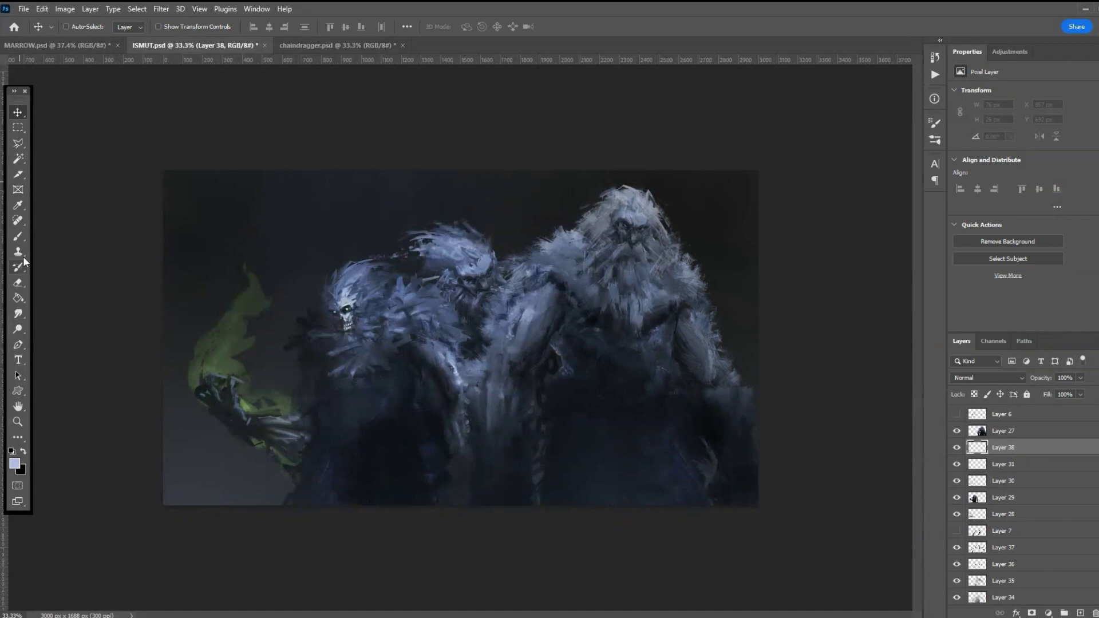
- Paint mist low over the giants with a 1457 px Soft Round Pressure brush, fading Layer 38 to 41%
{"action": "left_click", "coordinate": [18, 236]}
{"action": "left_click", "coordinate": [80, 29]}
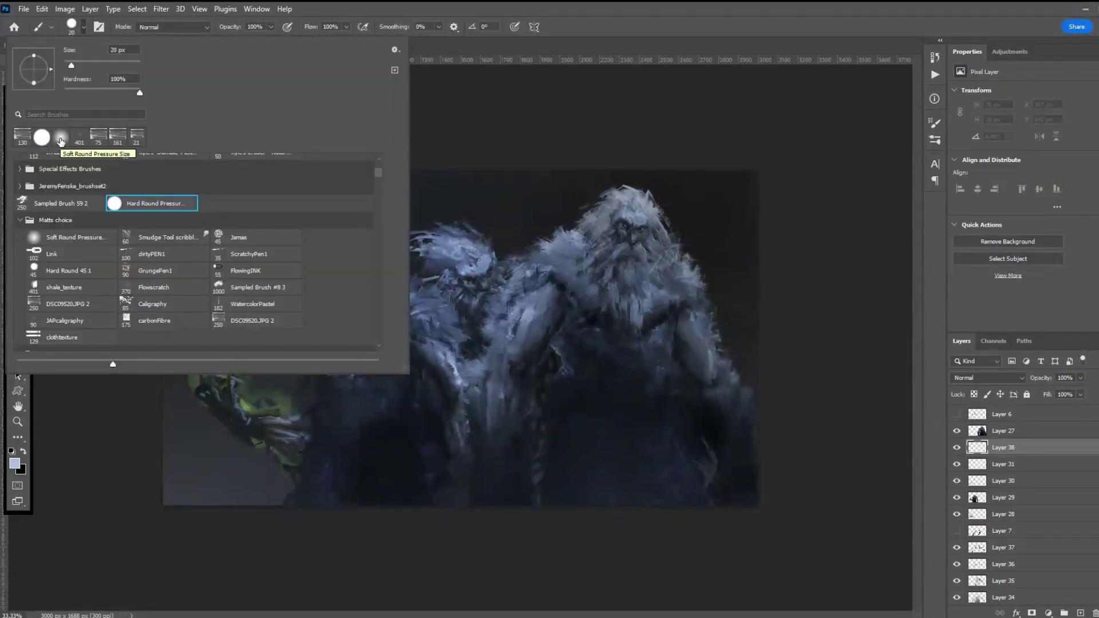
{"action": "left_click", "coordinate": [60, 138]}
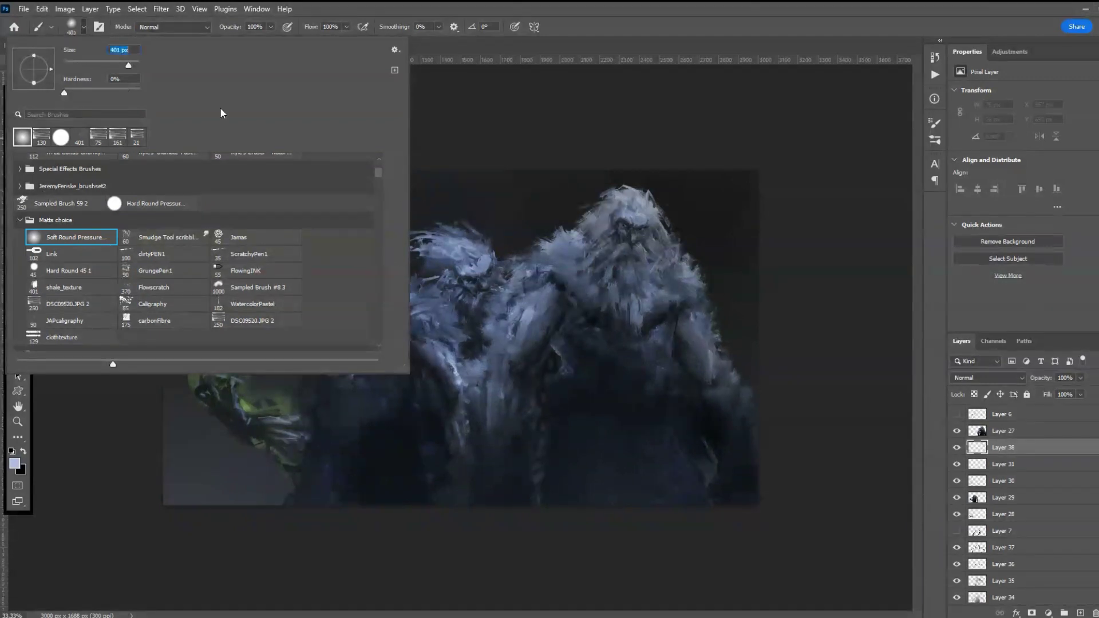
{"action": "left_click", "coordinate": [134, 62]}
{"action": "left_click", "coordinate": [486, 475]}
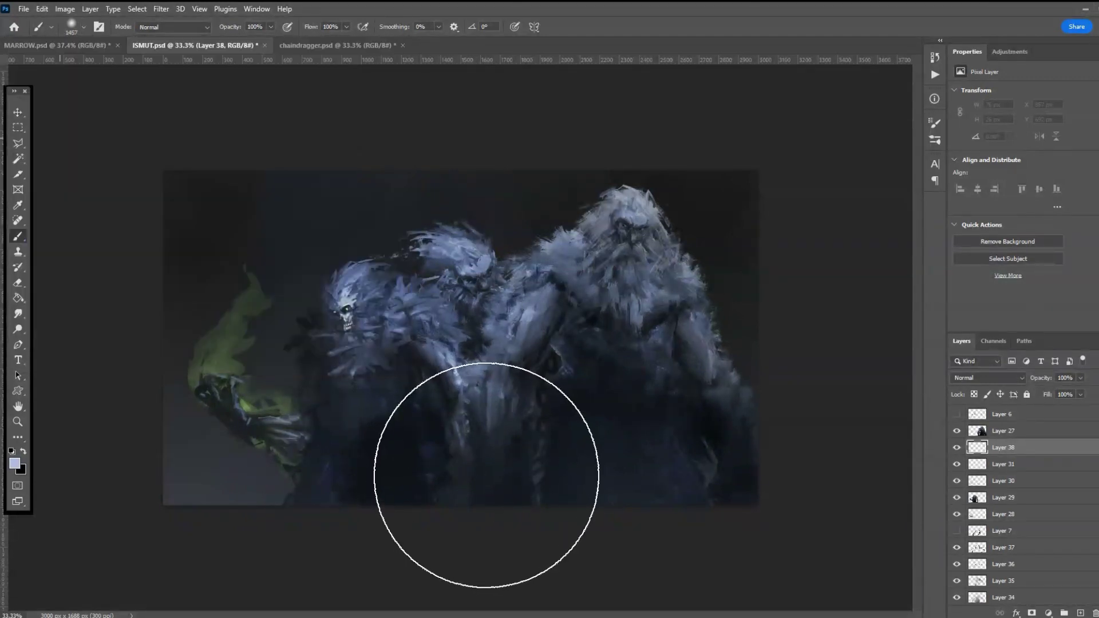
{"action": "mouse_move", "coordinate": [621, 465]}
{"action": "left_mouse_down"}
{"action": "mouse_move", "coordinate": [770, 496]}
{"action": "mouse_move", "coordinate": [684, 521]}
{"action": "left_mouse_up"}
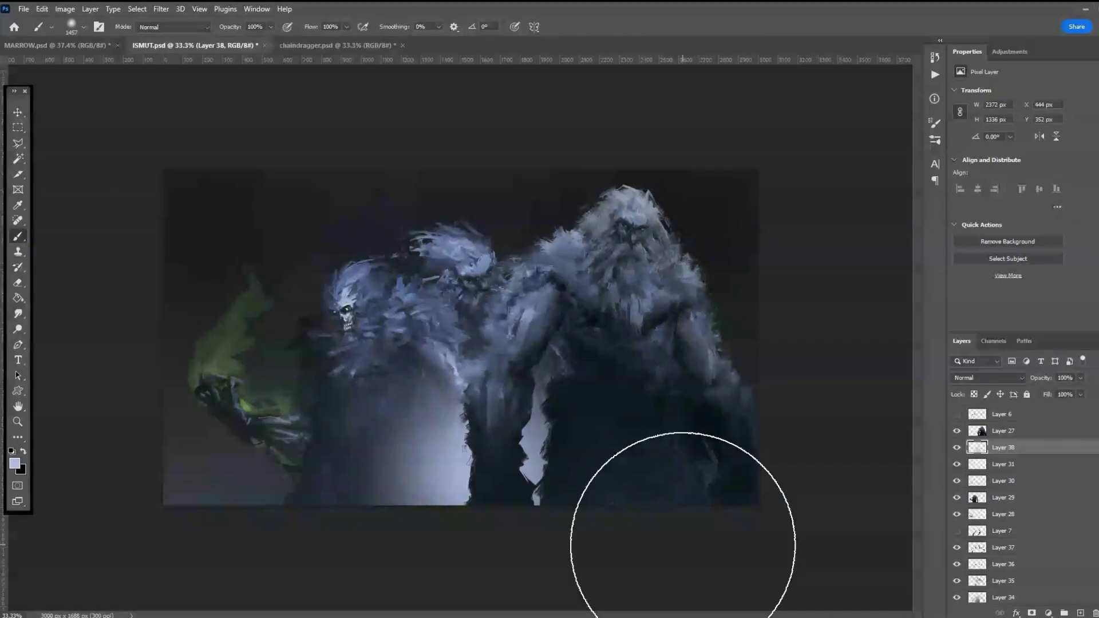
{"action": "mouse_move", "coordinate": [249, 450]}
{"action": "left_mouse_down"}
{"action": "mouse_move", "coordinate": [259, 517]}
{"action": "mouse_move", "coordinate": [306, 547]}
{"action": "mouse_move", "coordinate": [274, 550]}
{"action": "left_mouse_up"}
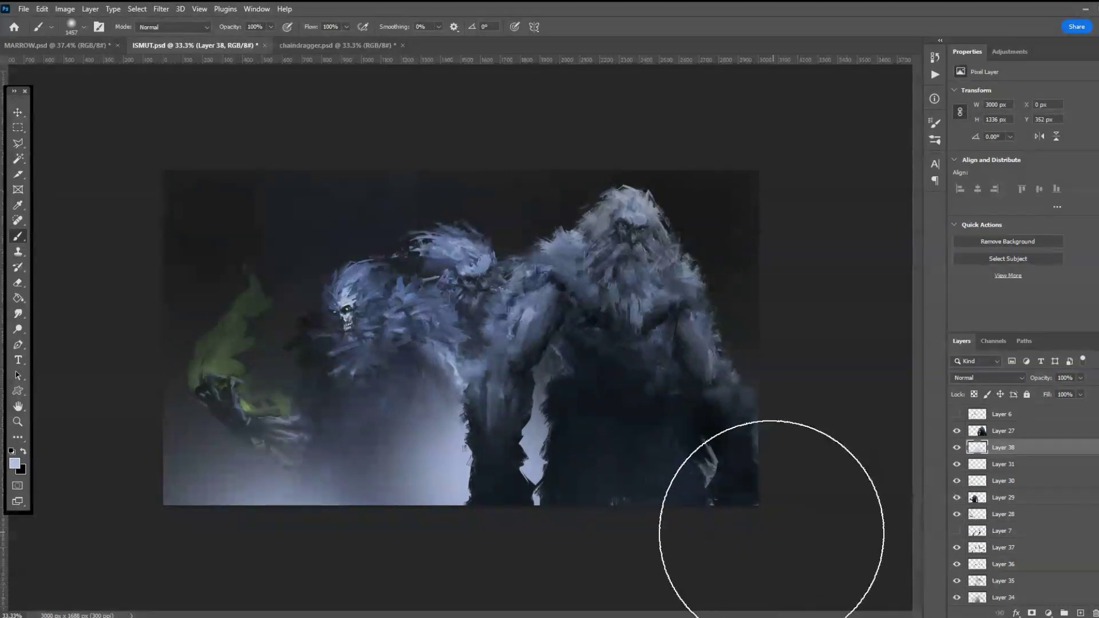
{"action": "left_click", "coordinate": [1080, 377]}
{"action": "left_click_drag", "start_coordinate": [1078, 390], "coordinate": [1049, 395]}
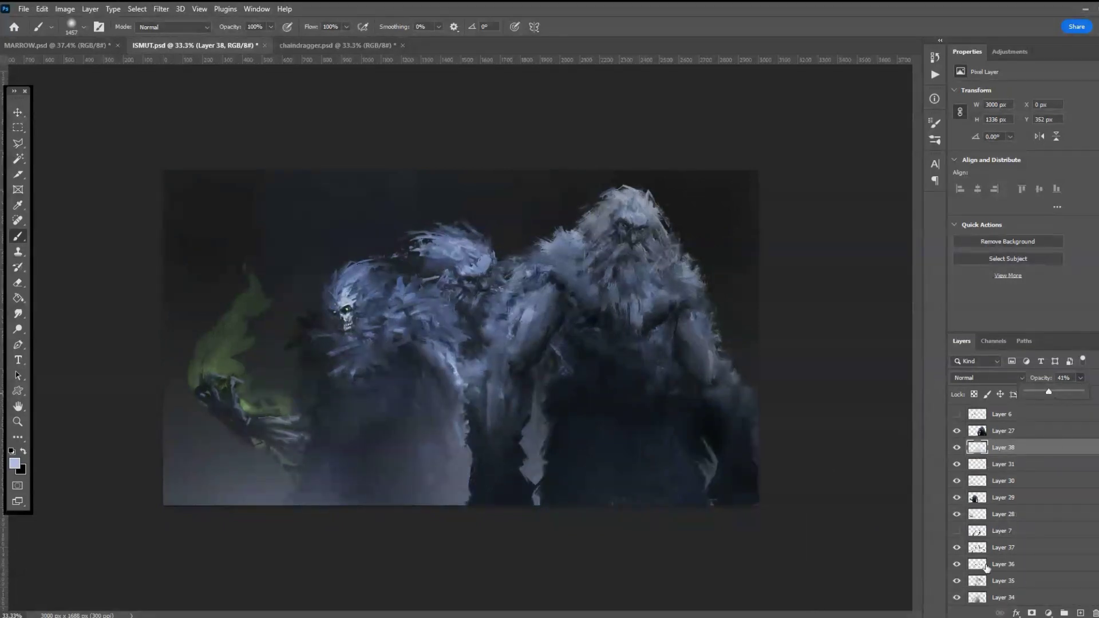
- Select the middle giant's Layers 37–32 and move him up and slightly left
{"action": "left_click", "coordinate": [957, 517]}
{"action": "left_click", "coordinate": [957, 516]}
{"action": "left_click", "coordinate": [958, 517]}
{"action": "scroll", "coordinate": [1002, 519], "scroll_direction": "down", "scroll_amount": 1}
{"action": "left_click", "coordinate": [1001, 536]}
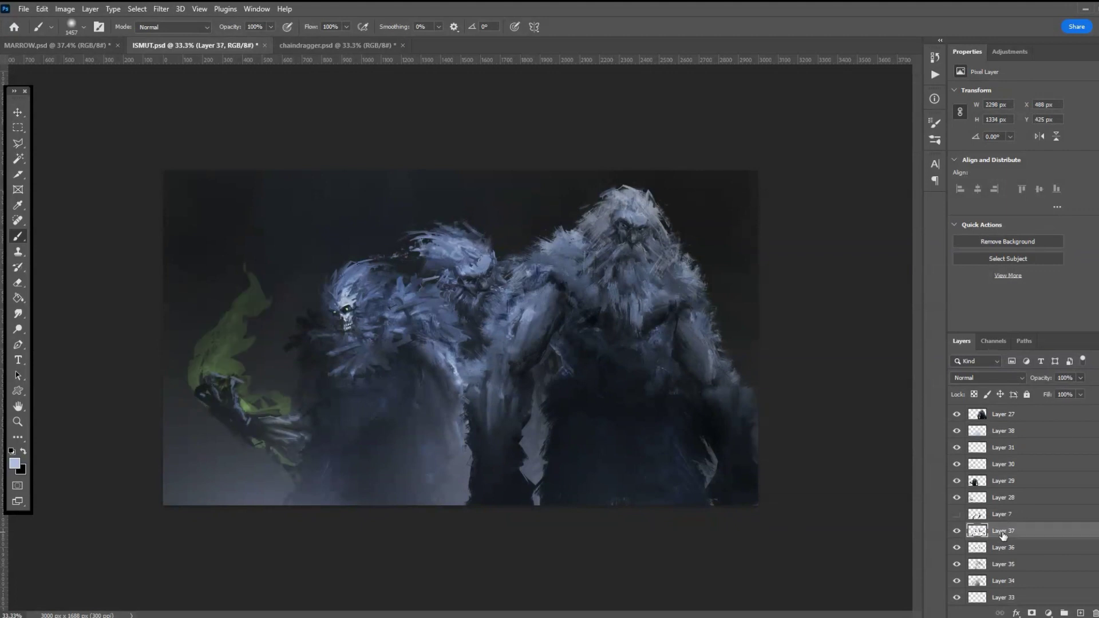
{"action": "scroll", "coordinate": [1016, 558], "scroll_direction": "down", "scroll_amount": 3}
{"action": "scroll", "coordinate": [1024, 574], "scroll_direction": "down", "scroll_amount": 2}
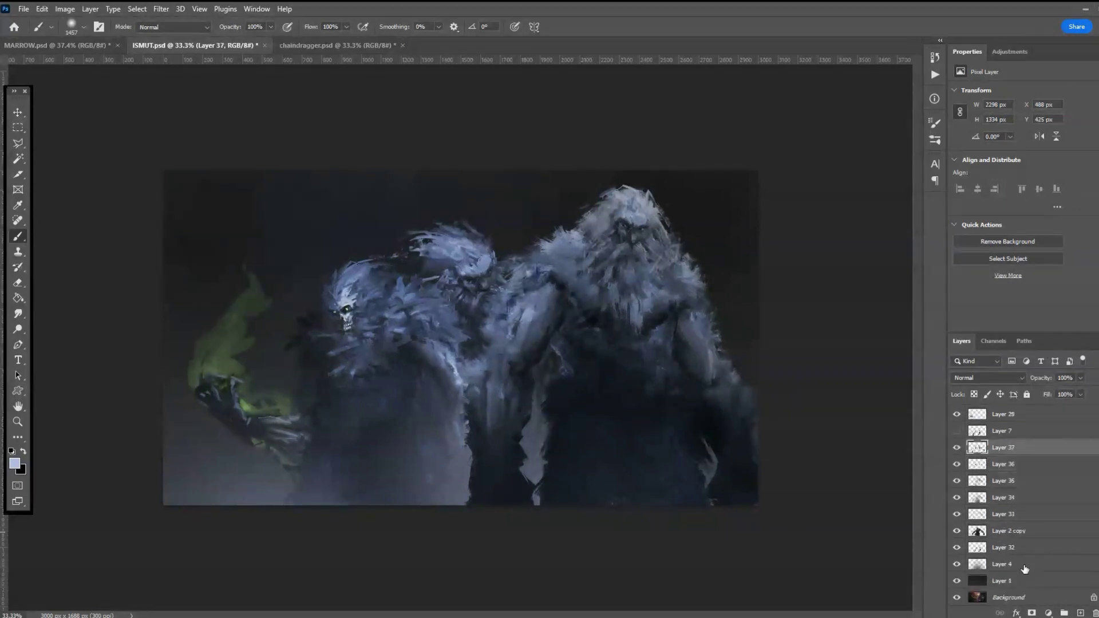
{"action": "left_click", "coordinate": [982, 545], "text": "shift"}
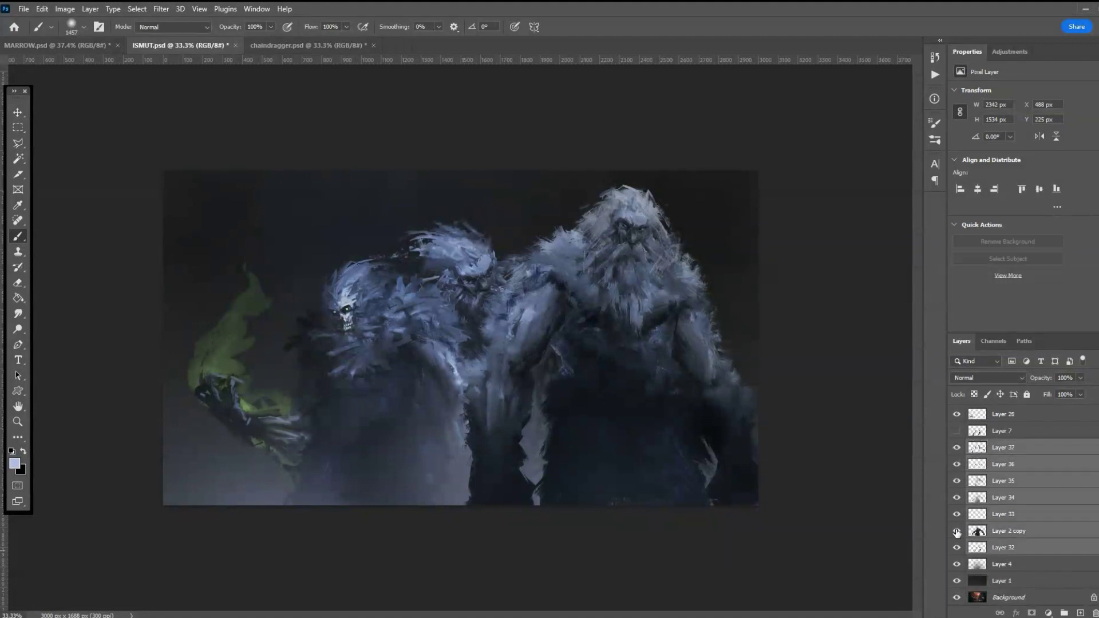
{"action": "left_click", "coordinate": [18, 113]}
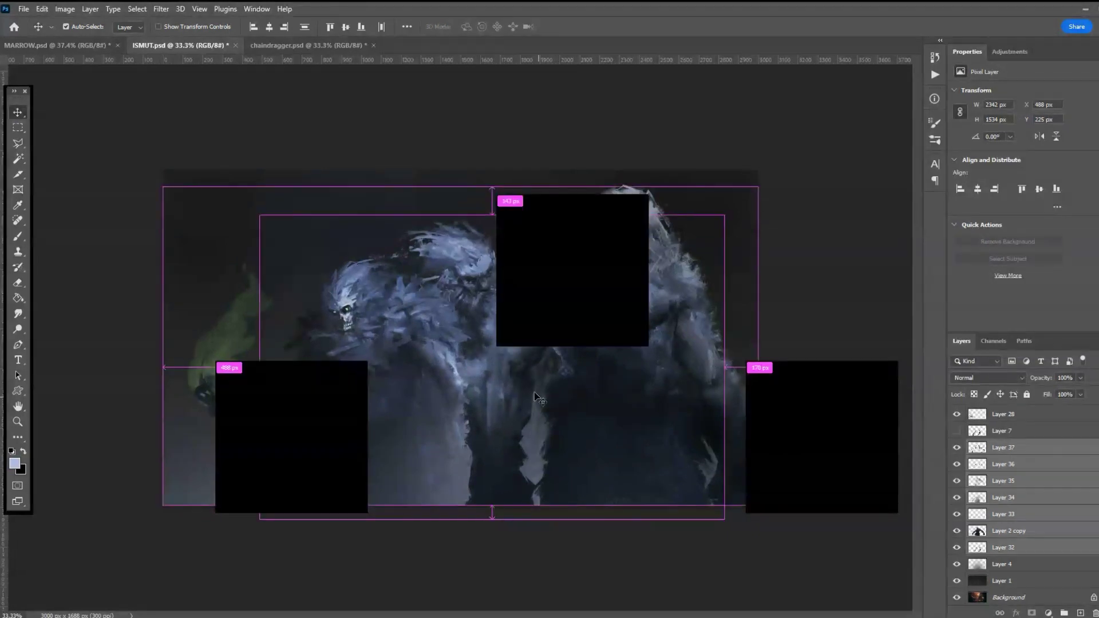
{"action": "left_click_drag", "start_coordinate": [483, 367], "coordinate": [473, 331]}
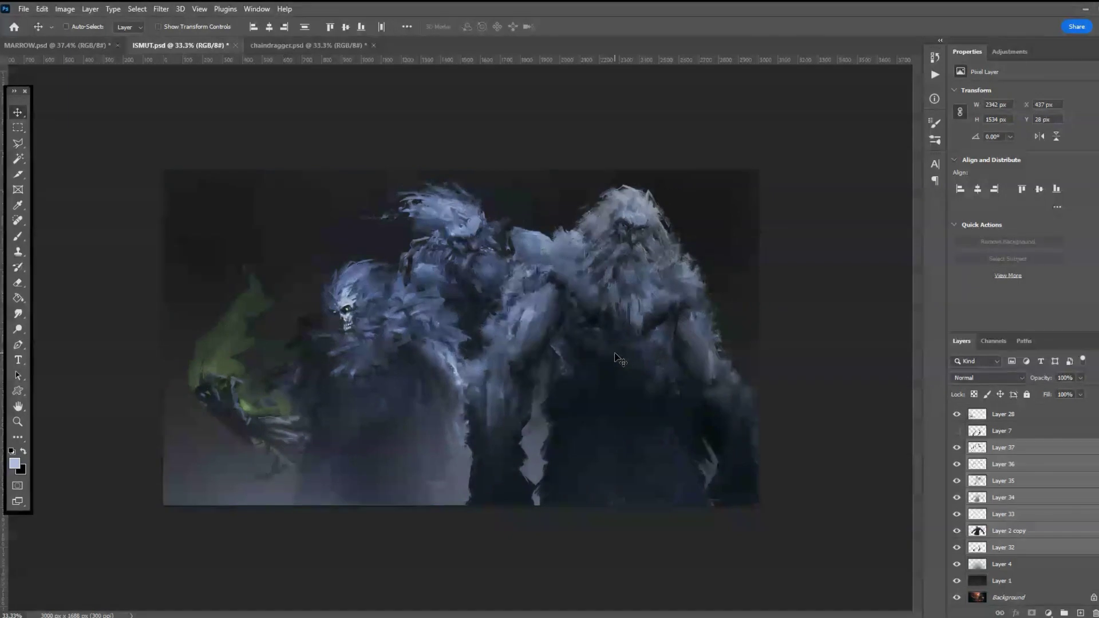
- Rotate the middle giant about 14° clockwise and nudge it slightly left and down
{"action": "key", "text": "ctrl+t"}
{"action": "left_click_drag", "start_coordinate": [244, 156], "coordinate": [322, 147]}
{"action": "left_click_drag", "start_coordinate": [486, 259], "coordinate": [473, 262]}
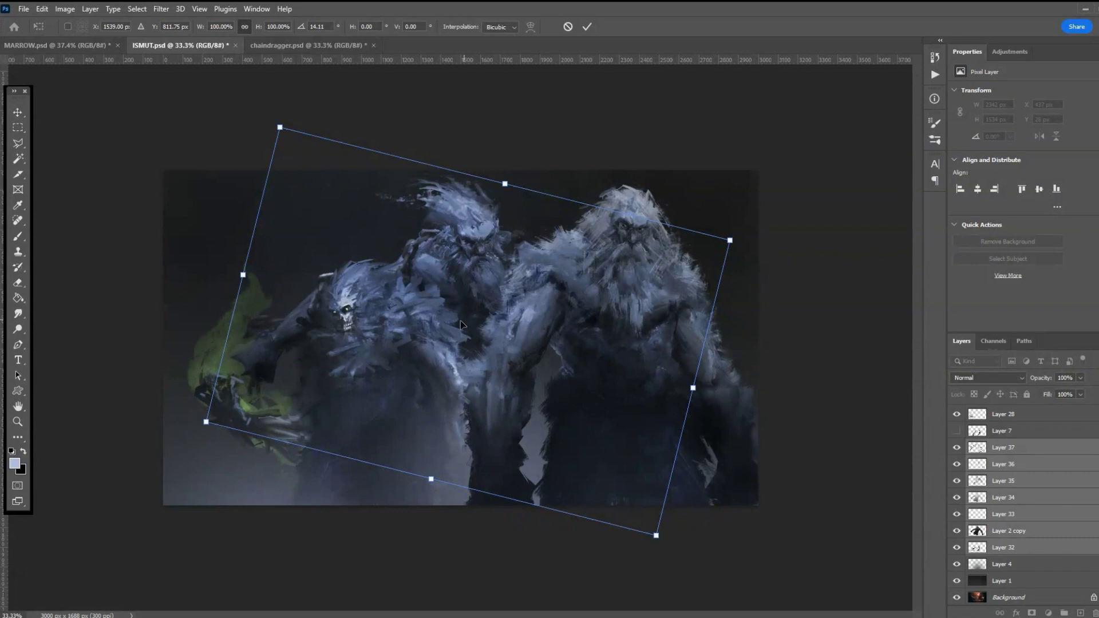
{"action": "mouse_move", "coordinate": [452, 331]}
{"action": "left_mouse_down"}
{"action": "mouse_move", "coordinate": [441, 321]}
{"action": "mouse_move", "coordinate": [450, 357]}
{"action": "mouse_move", "coordinate": [444, 337]}
{"action": "mouse_move", "coordinate": [493, 336]}
{"action": "mouse_move", "coordinate": [461, 340]}
{"action": "left_mouse_up"}
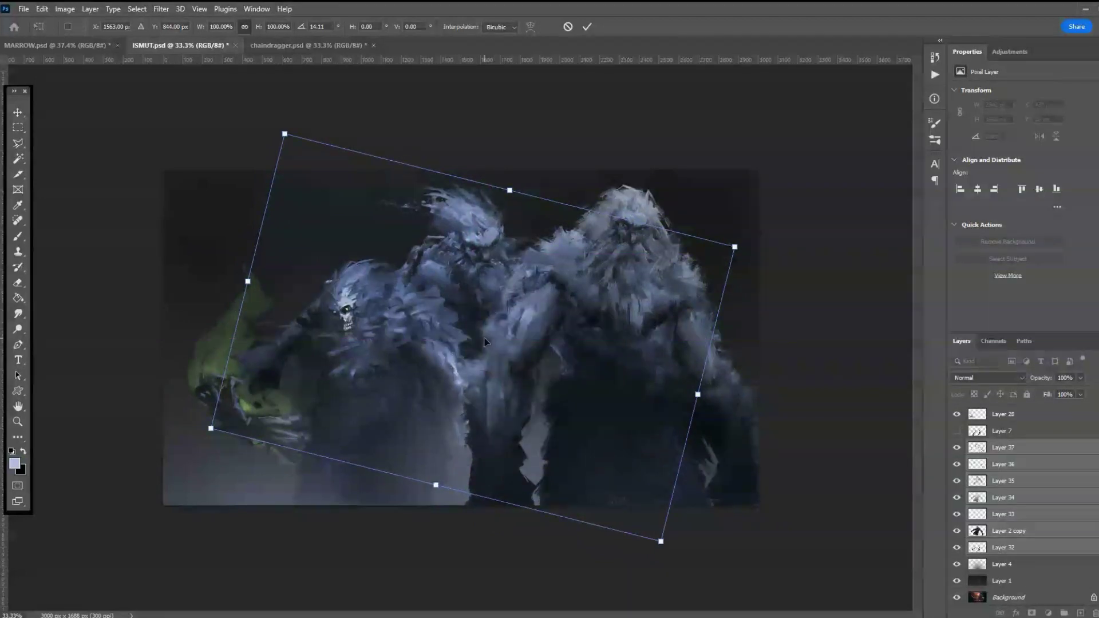
{"action": "key", "text": "Return"}
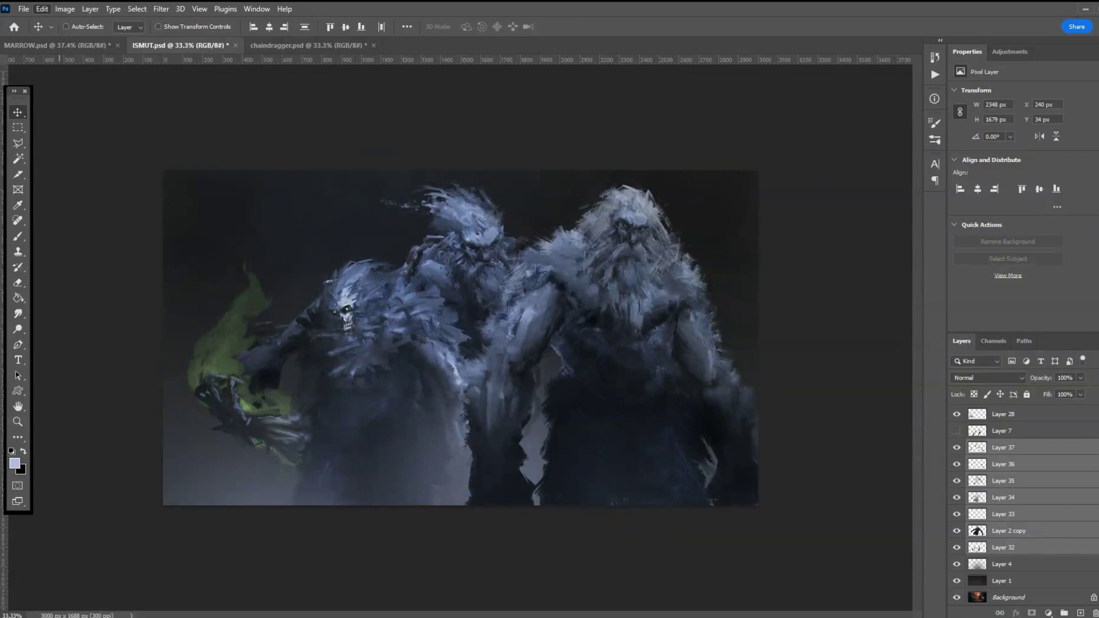
- Flip the middle giant horizontally, move it right, and add an empty Layer 39
{"action": "mouse_move", "coordinate": [154, 279]}
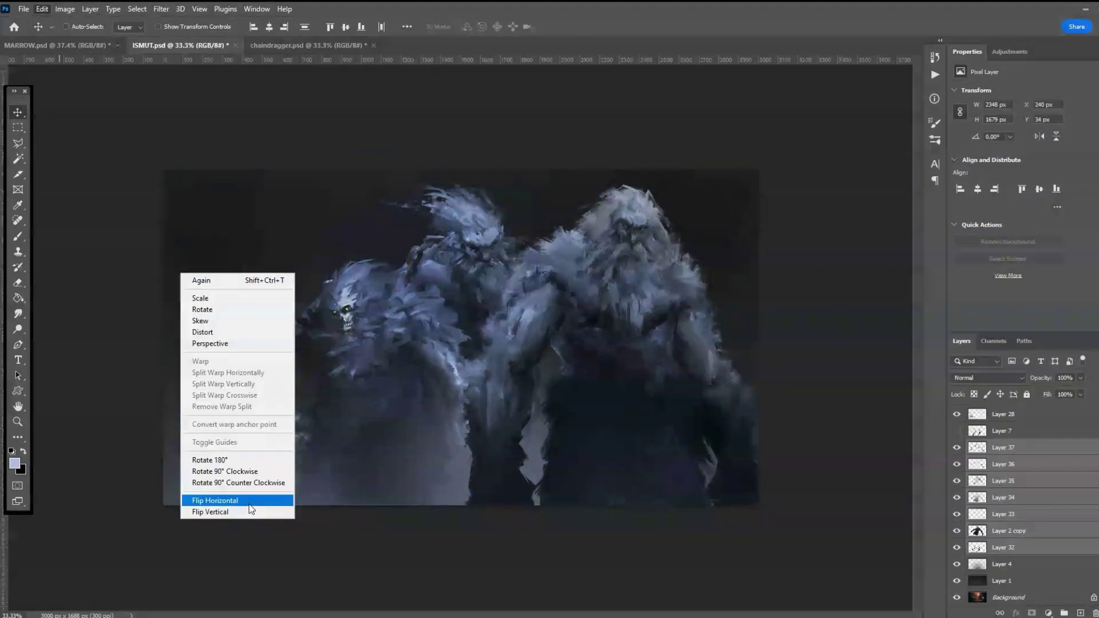
{"action": "left_click", "coordinate": [229, 501]}
{"action": "left_click_drag", "start_coordinate": [439, 285], "coordinate": [503, 280]}
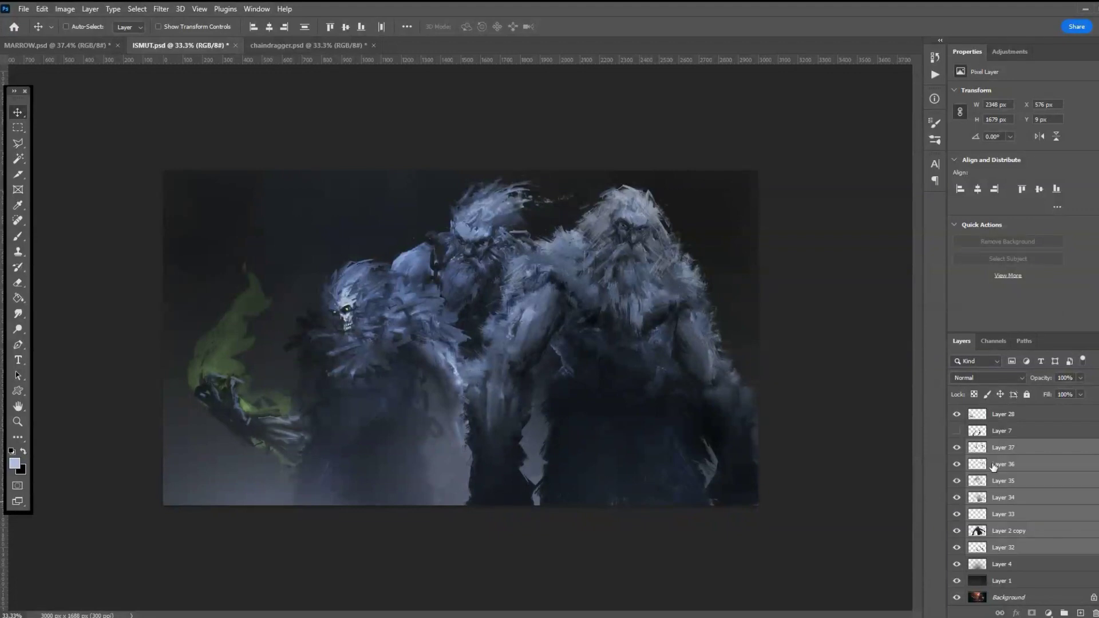
{"action": "key", "text": "ctrl+shift+alt+n"}
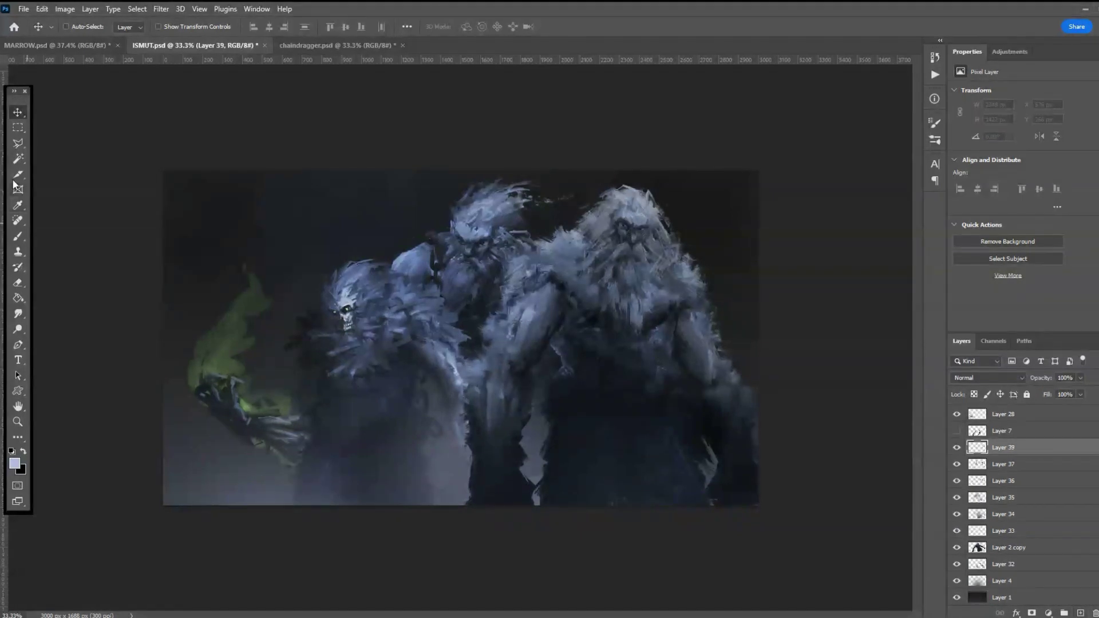
- Paint a soft light-blue glow behind the skull-faced giant, then set the eraser to 2520 px
{"action": "left_click", "coordinate": [19, 238]}
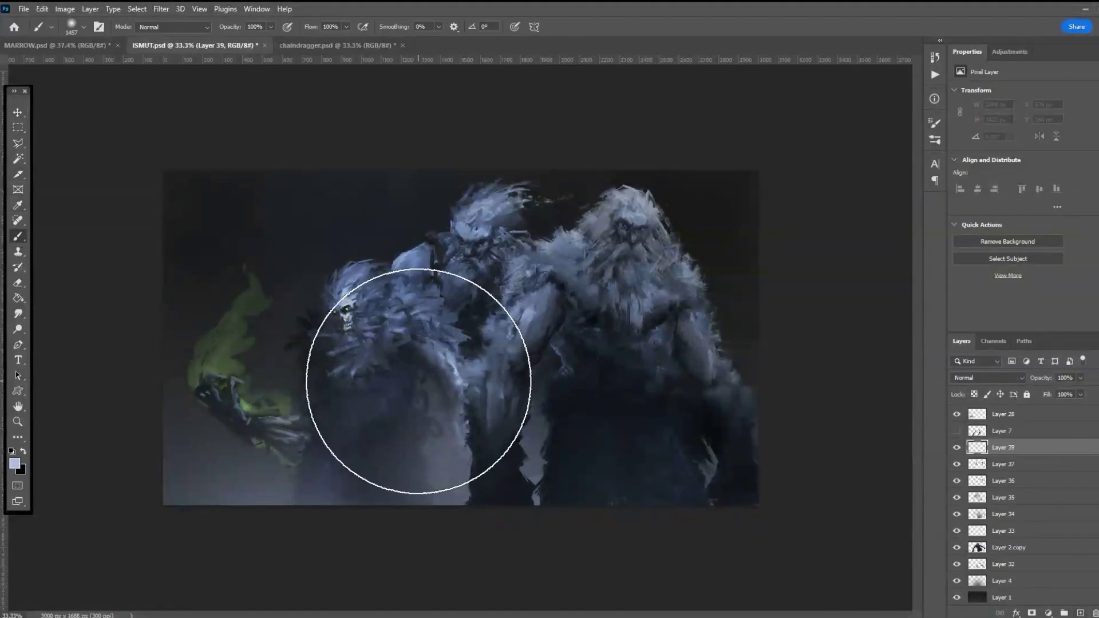
{"action": "left_click", "coordinate": [420, 382]}
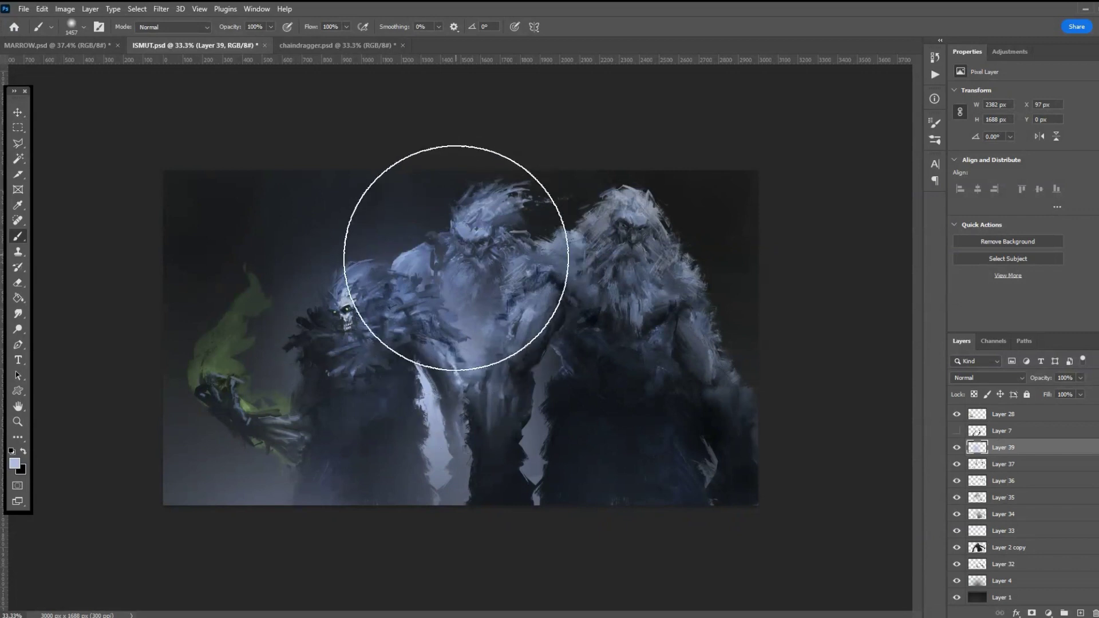
{"action": "key", "text": "e"}
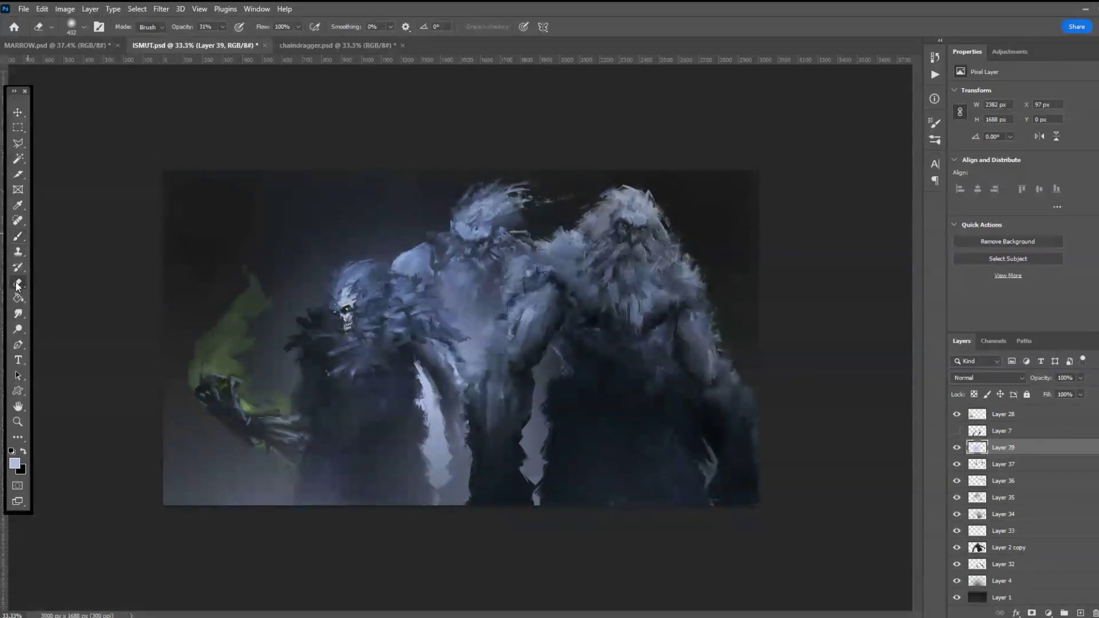
{"action": "left_click", "coordinate": [84, 27]}
{"action": "left_click_drag", "start_coordinate": [132, 66], "coordinate": [136, 66]}
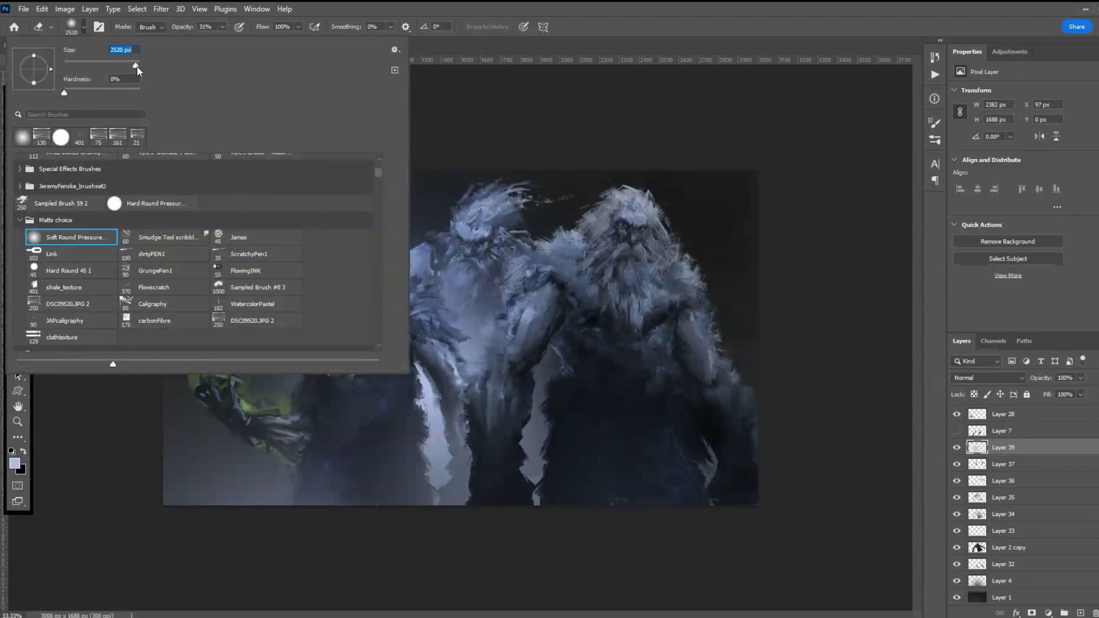
{"action": "key", "text": "Return"}
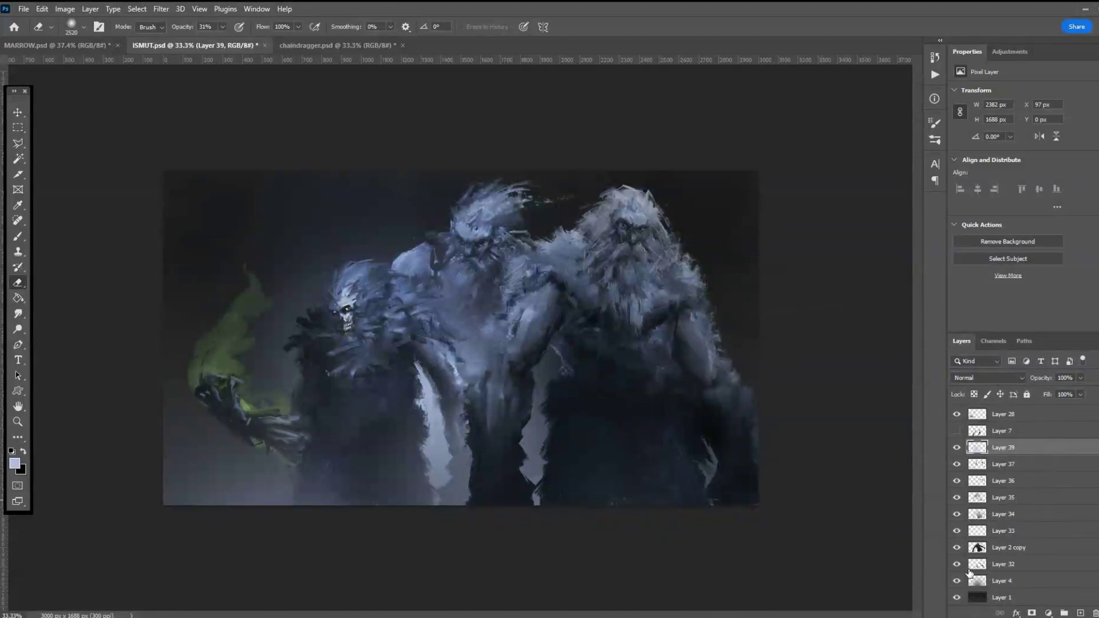
- Toggle Layer 2 copy's visibility to compare, then hide Layer 33
{"action": "left_click", "coordinate": [1002, 548]}
{"action": "left_click", "coordinate": [956, 548]}
{"action": "left_click", "coordinate": [956, 548]}
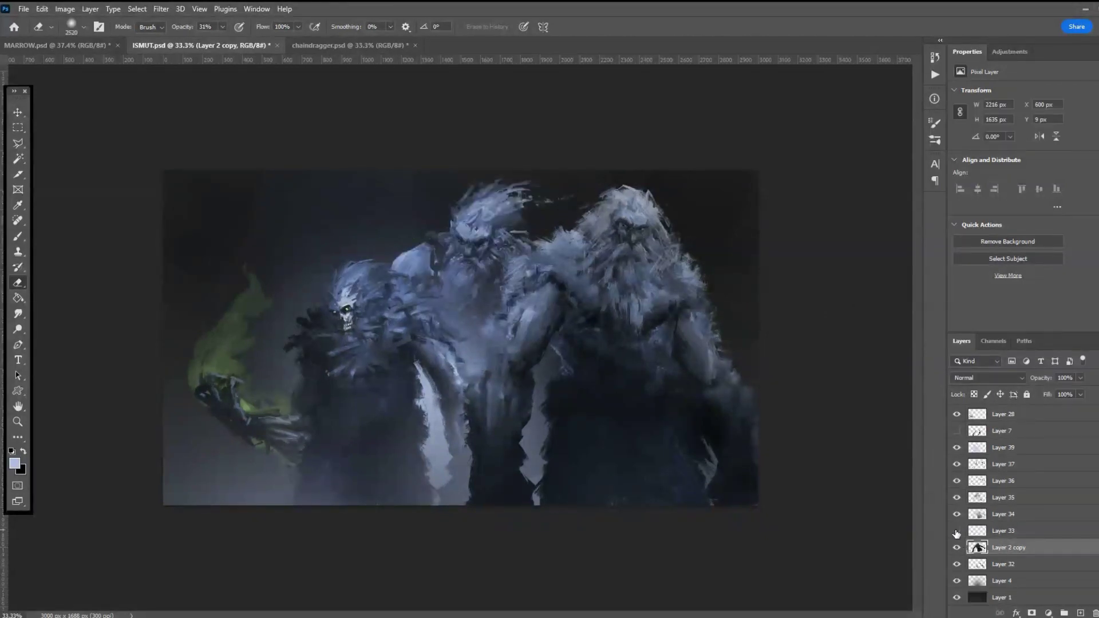
{"action": "left_click", "coordinate": [957, 531]}
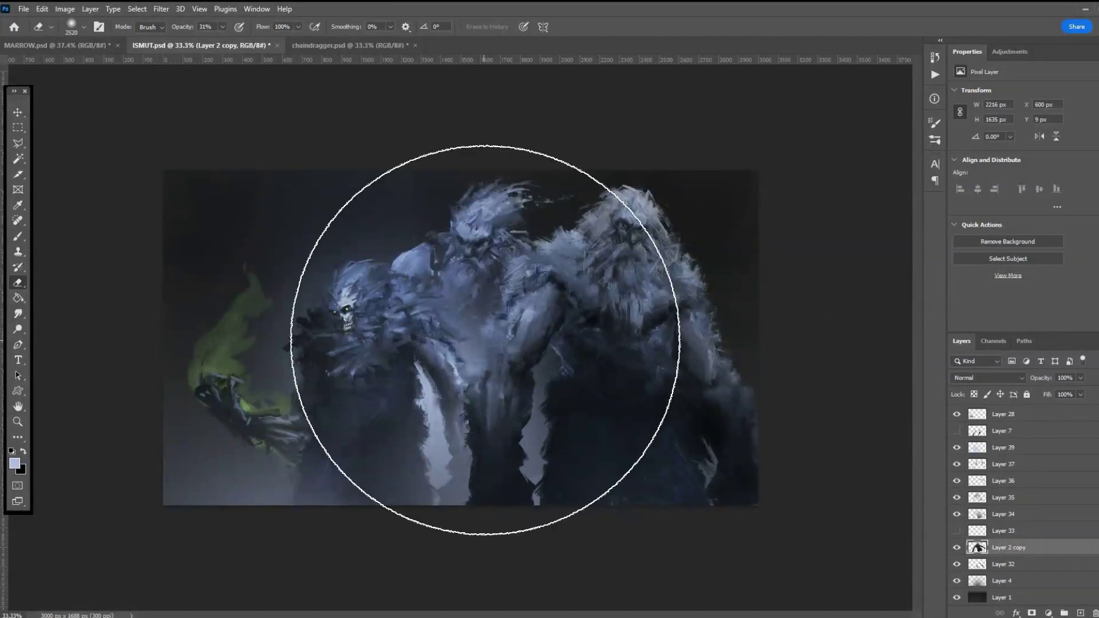
{"action": "scroll", "coordinate": [461, 338], "scroll_direction": "up", "scroll_amount": 2}
{"action": "scroll", "coordinate": [393, 232], "scroll_direction": "up", "scroll_amount": 1}
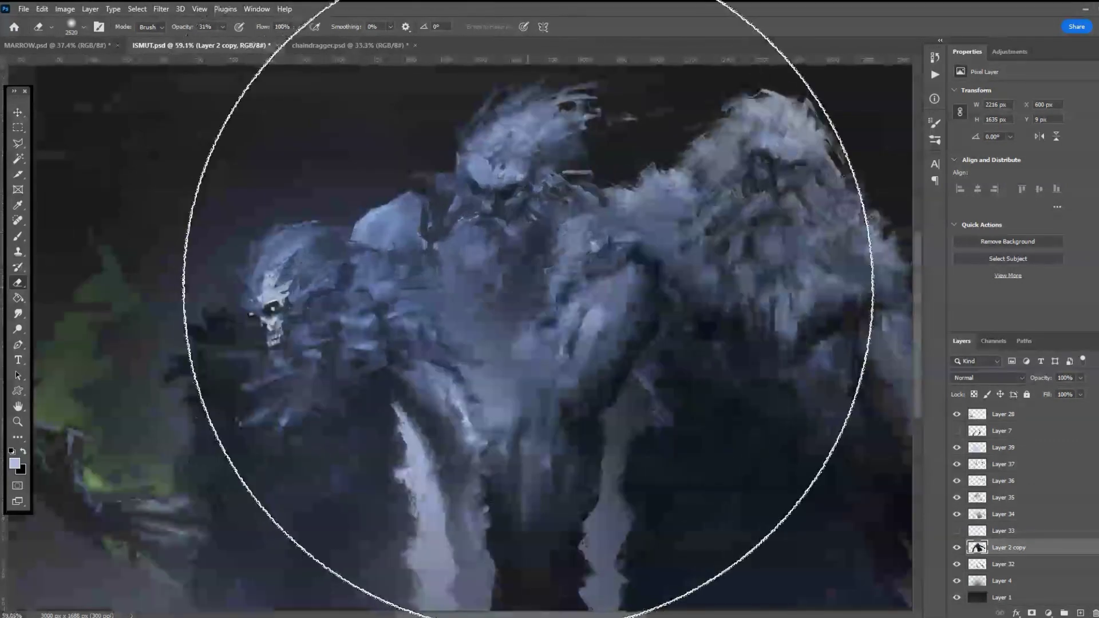
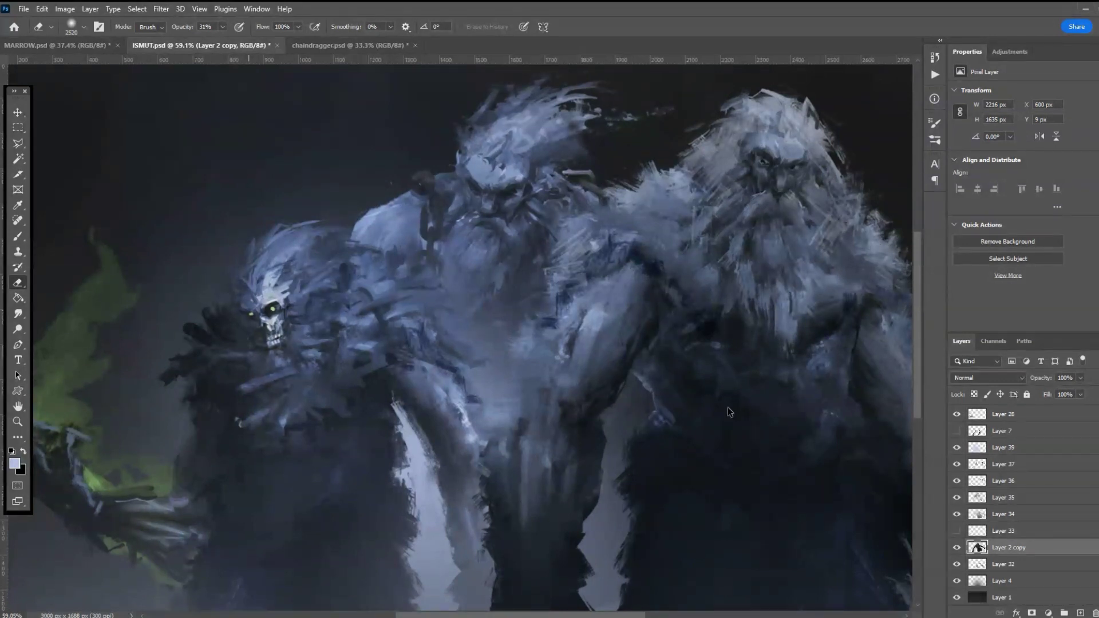
- Darken Layer 2 copy with a Hue/Saturation adjustment, setting Lightness to -30
{"action": "scroll", "coordinate": [480, 245], "scroll_direction": "down", "scroll_amount": 3}
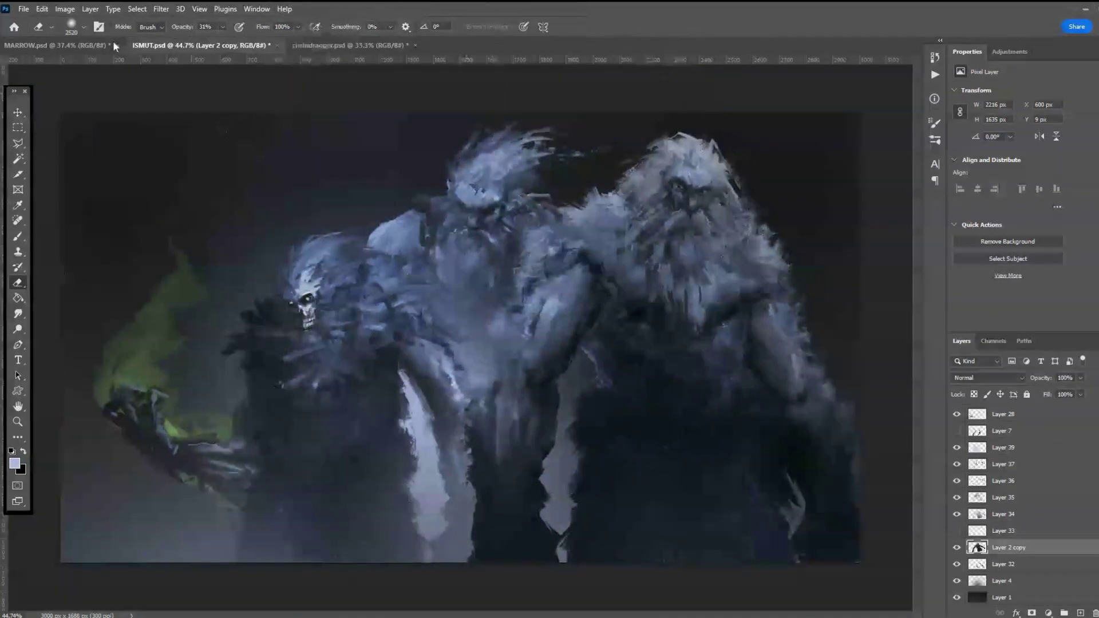
{"action": "left_click", "coordinate": [64, 9]}
{"action": "mouse_move", "coordinate": [115, 36]}
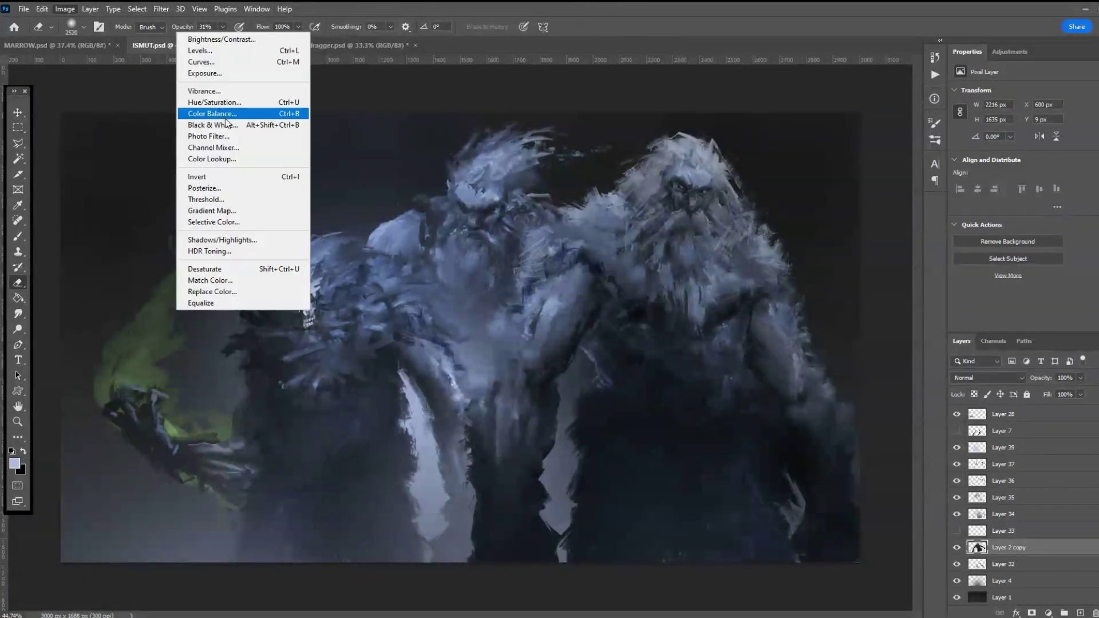
{"action": "left_click", "coordinate": [238, 103]}
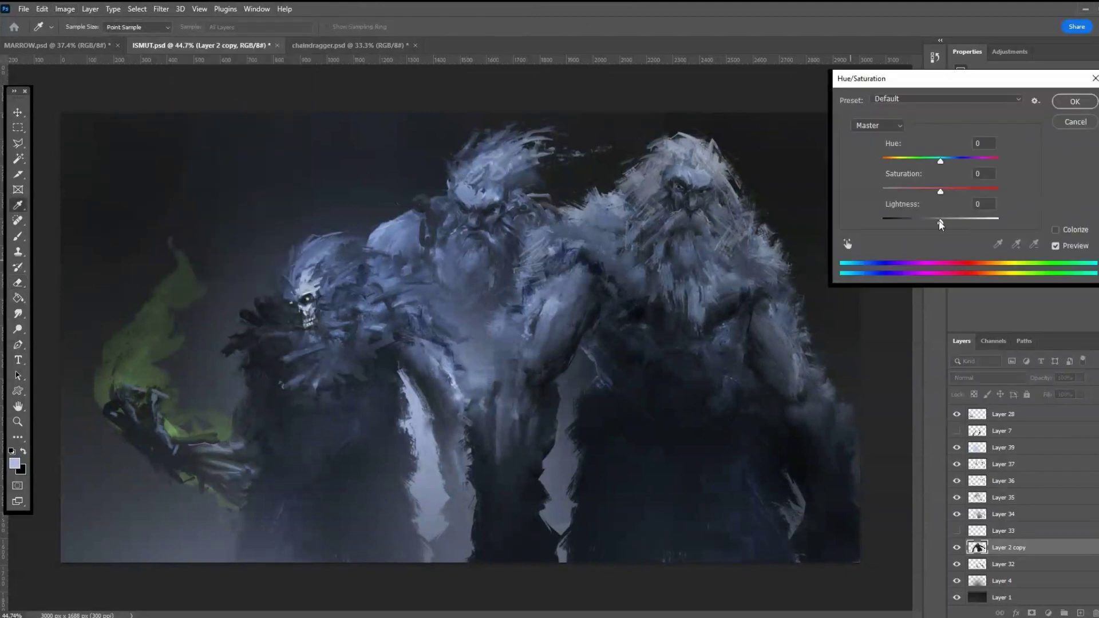
{"action": "left_click_drag", "start_coordinate": [940, 221], "coordinate": [923, 221]}
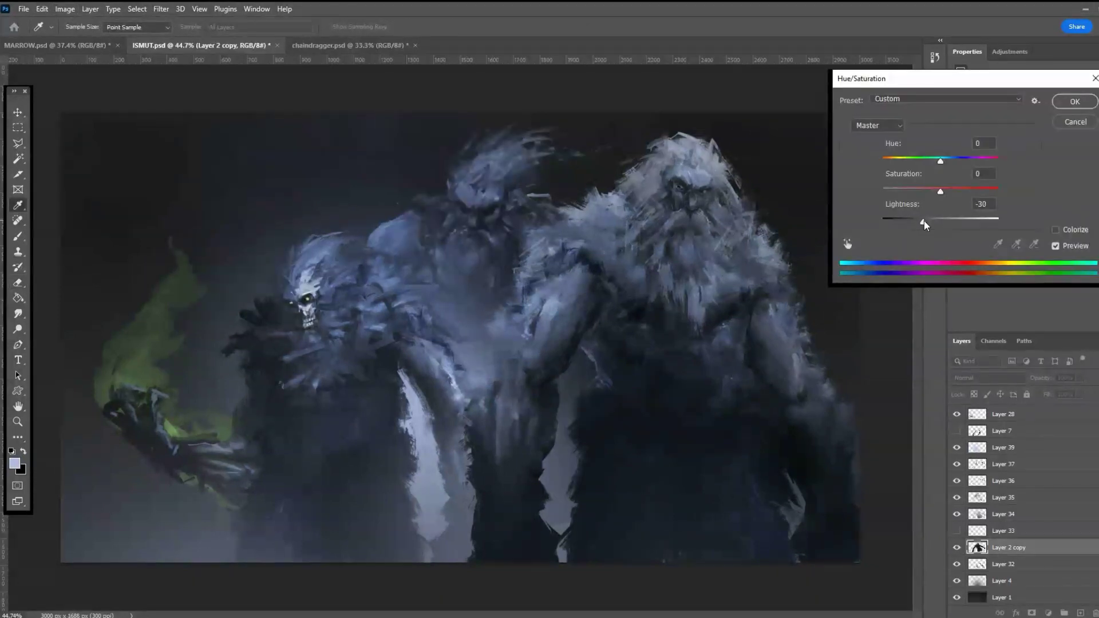
{"action": "left_click", "coordinate": [924, 221]}
{"action": "left_click", "coordinate": [1065, 102]}
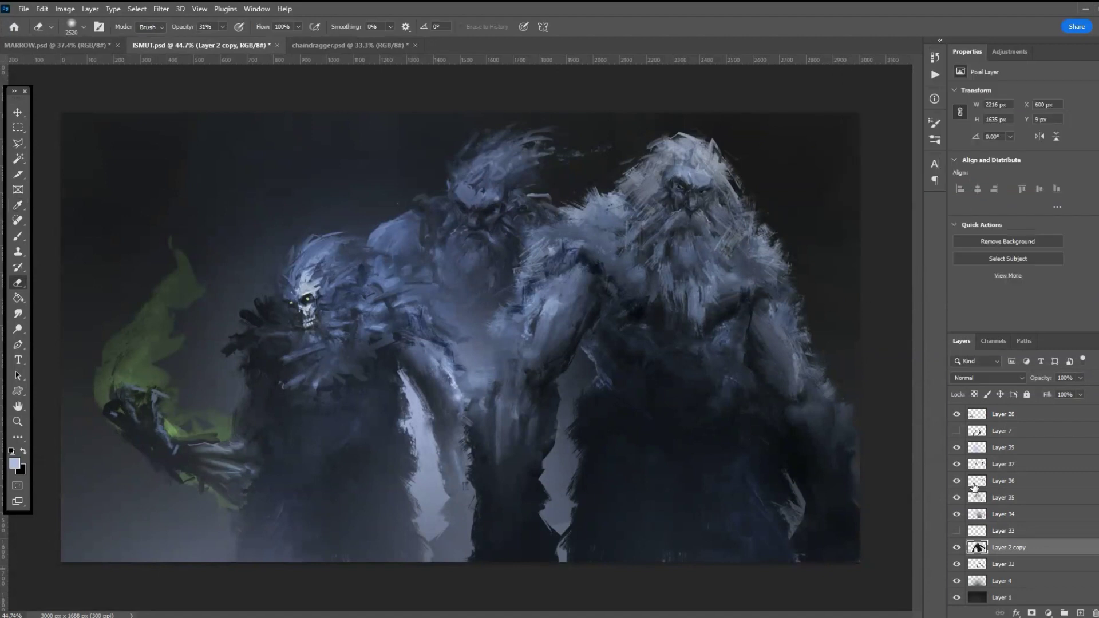
- Compare Layers 34 and 35, leaving Layer 35 hidden and Layer 34 visible
{"action": "left_click", "coordinate": [955, 517]}
{"action": "left_click", "coordinate": [955, 517]}
{"action": "left_click", "coordinate": [955, 498]}
{"action": "left_click", "coordinate": [956, 498]}
{"action": "left_click", "coordinate": [956, 497]}
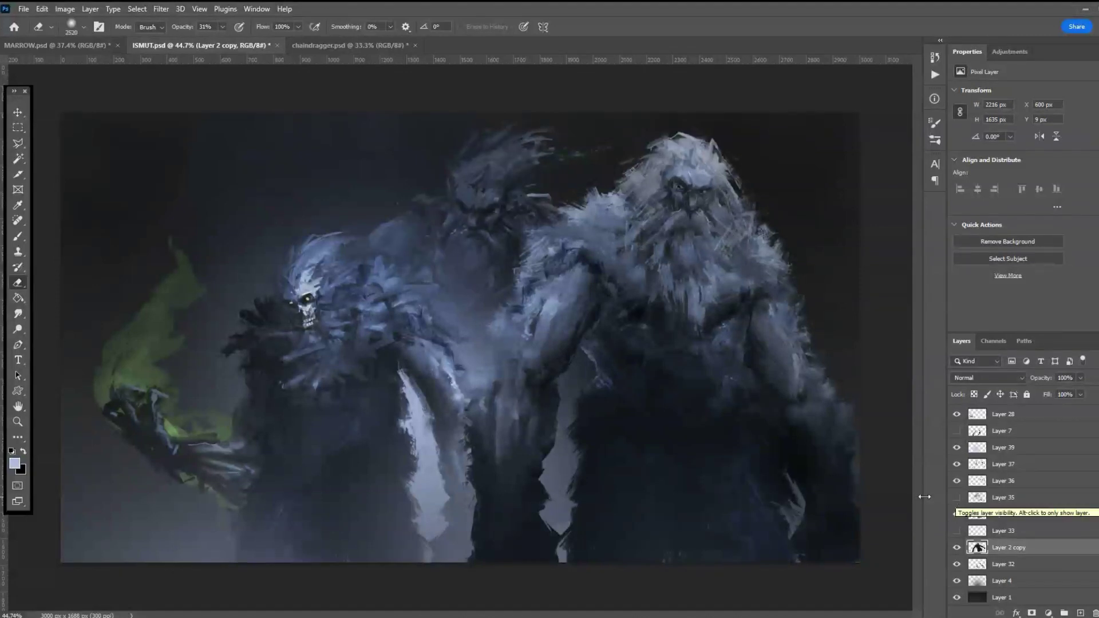
{"action": "scroll", "coordinate": [542, 331], "scroll_direction": "down", "scroll_amount": 3}
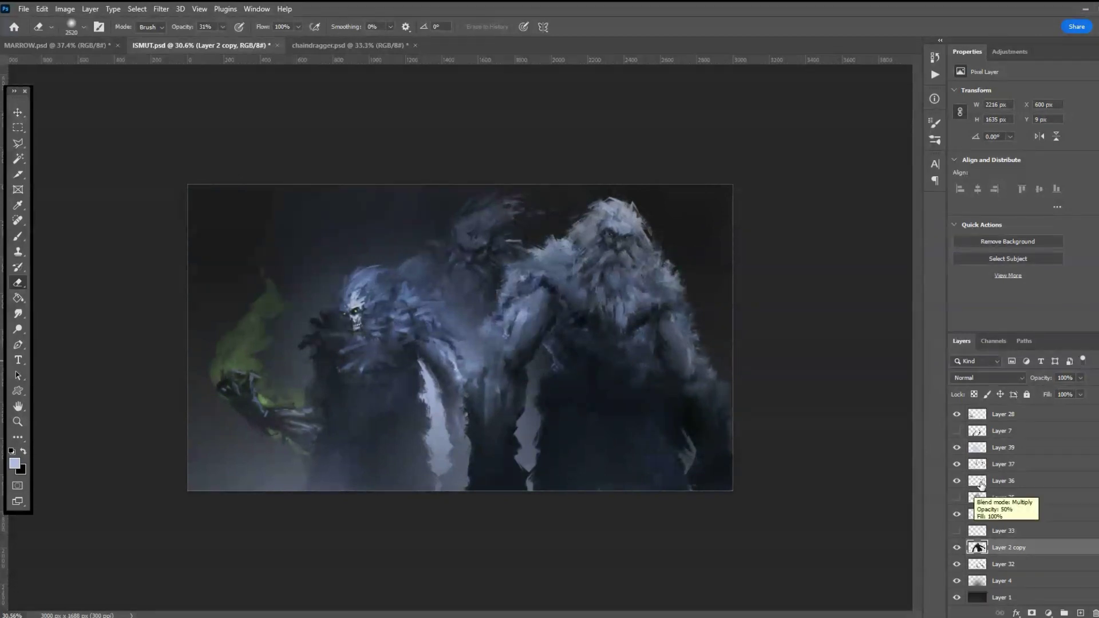
{"action": "left_click", "coordinate": [956, 514]}
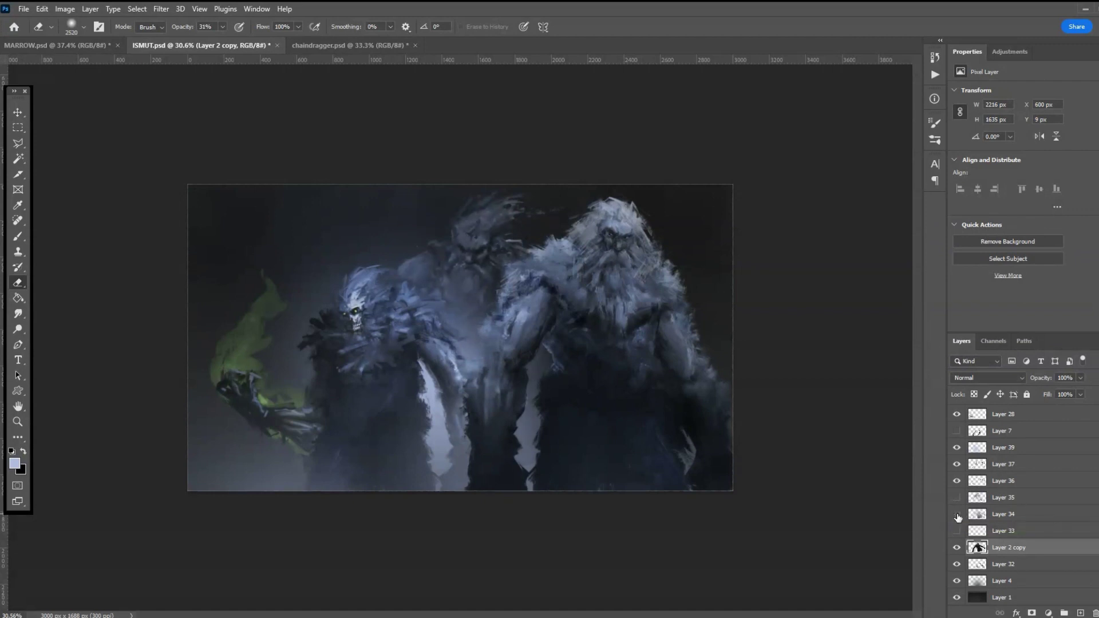
{"action": "left_click", "coordinate": [958, 515]}
{"action": "left_click", "coordinate": [957, 516]}
{"action": "left_click", "coordinate": [958, 516]}
- Keep Layer 39 visible, select it, and set its opacity to 46%
{"action": "scroll", "coordinate": [1042, 514], "scroll_direction": "up", "scroll_amount": 2}
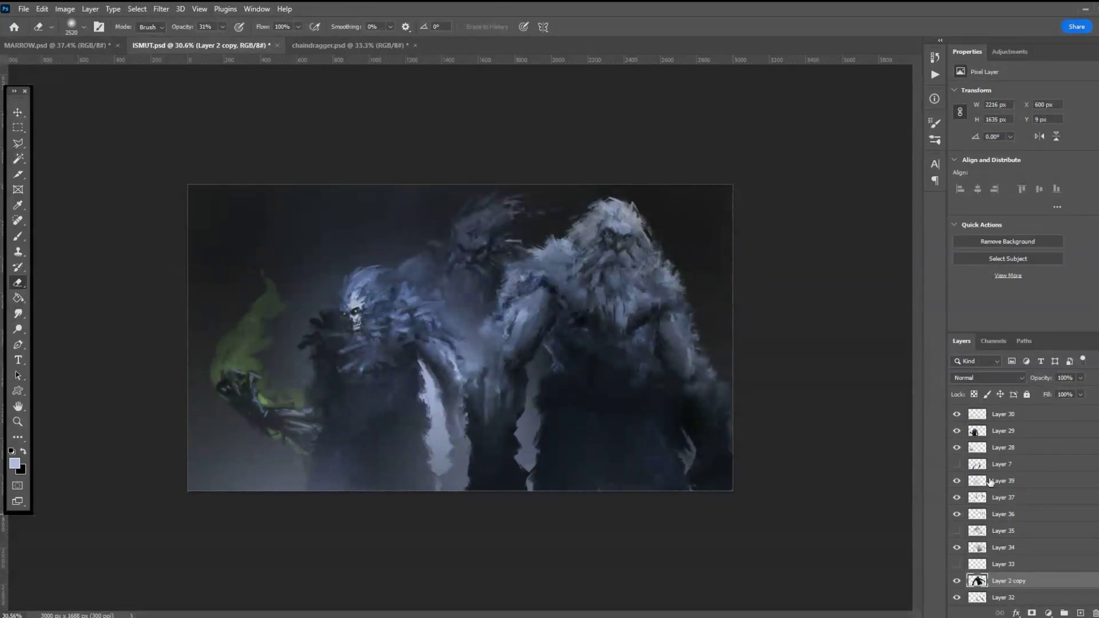
{"action": "left_click", "coordinate": [955, 482]}
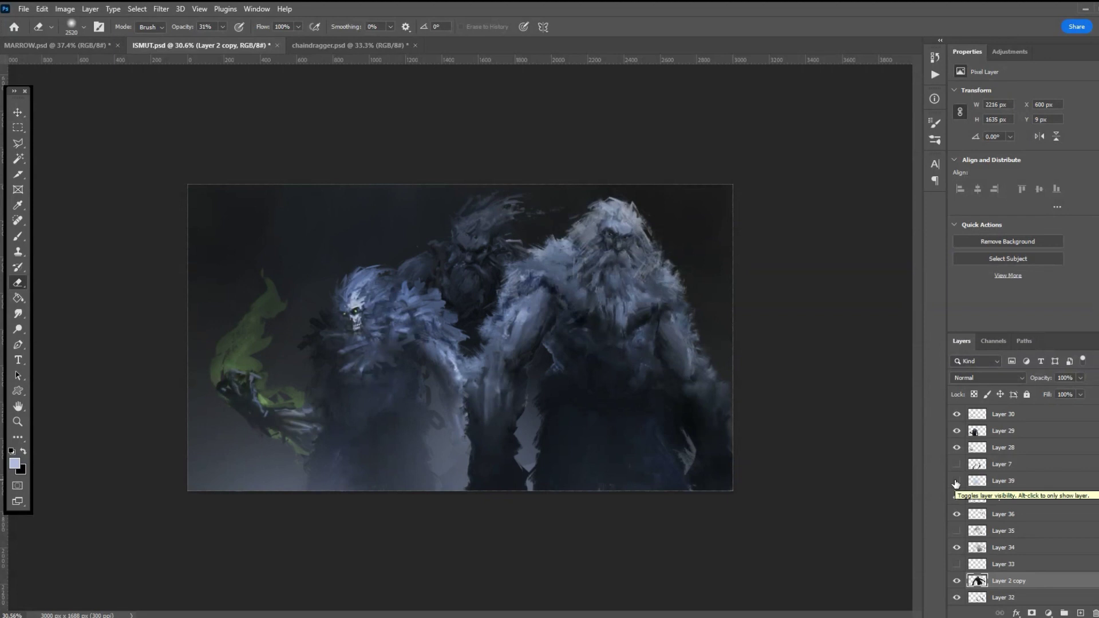
{"action": "left_click", "coordinate": [956, 480]}
{"action": "left_click", "coordinate": [1008, 481]}
{"action": "left_click", "coordinate": [1080, 379]}
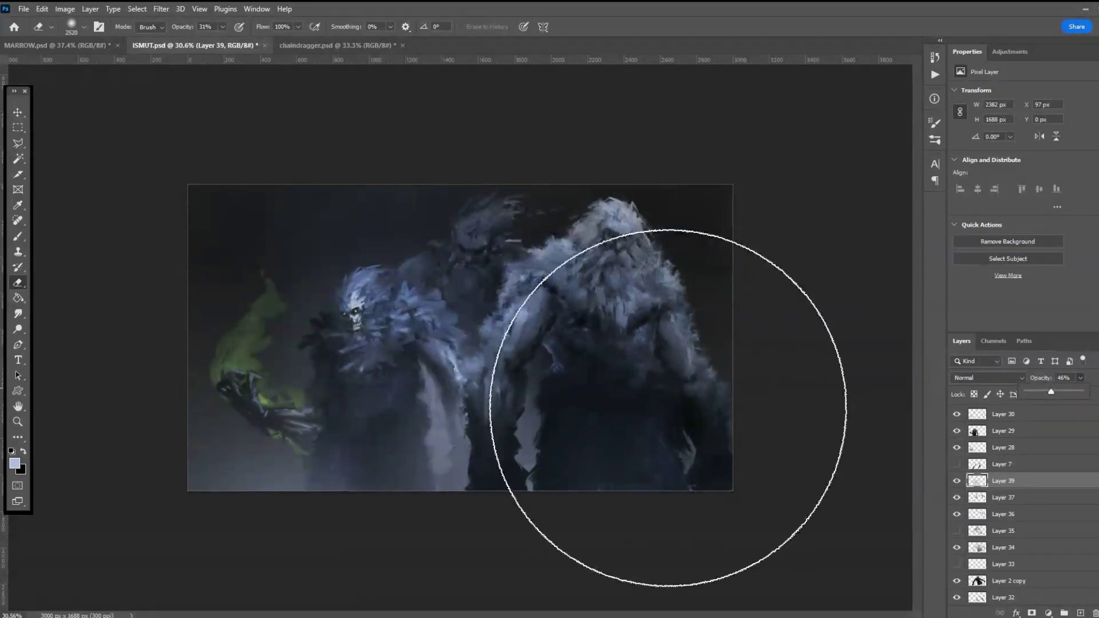
{"action": "scroll", "coordinate": [671, 410], "scroll_direction": "down", "scroll_amount": 2}
{"action": "scroll", "coordinate": [337, 402], "scroll_direction": "up", "scroll_amount": 6}
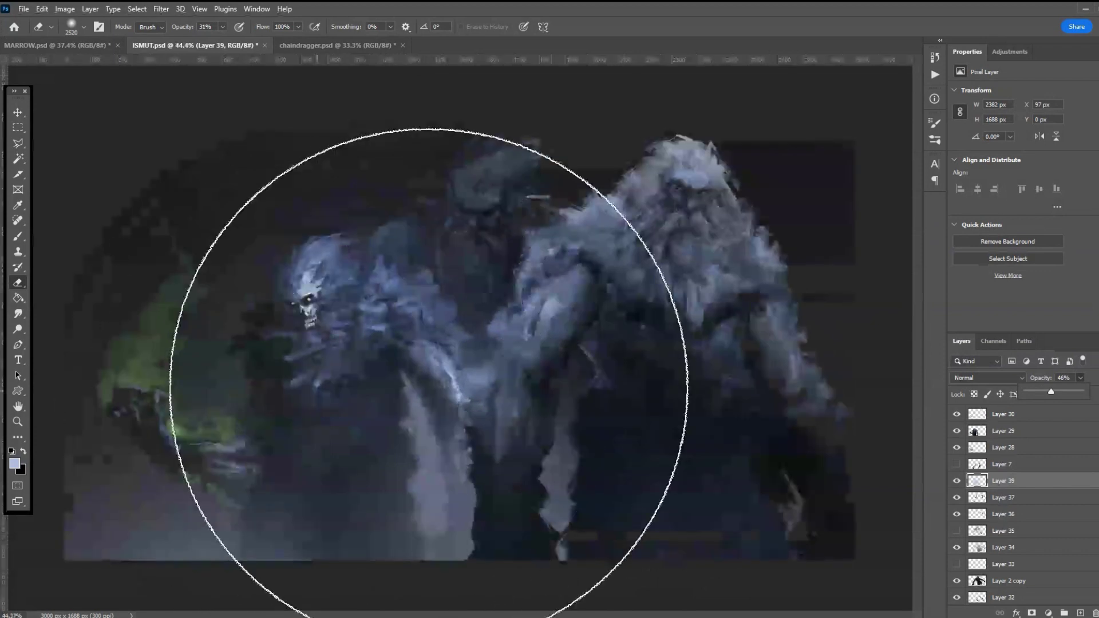
{"action": "scroll", "coordinate": [453, 338], "scroll_direction": "down", "scroll_amount": 2}
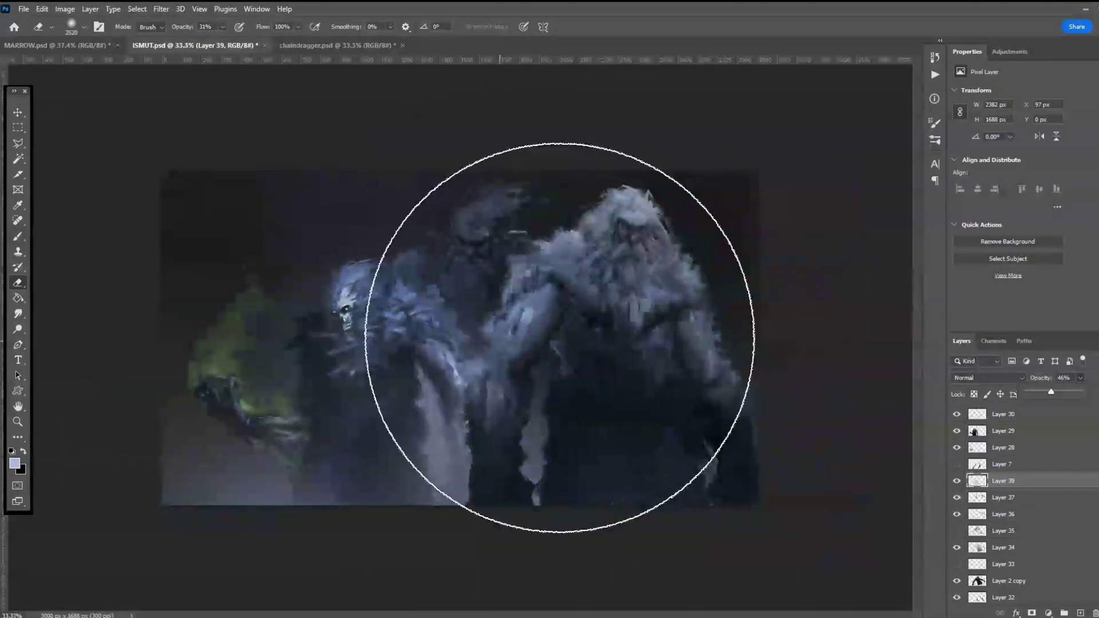
{"action": "scroll", "coordinate": [596, 347], "scroll_direction": "down", "scroll_amount": 1}
{"action": "scroll", "coordinate": [596, 347], "scroll_direction": "down", "scroll_amount": 1}
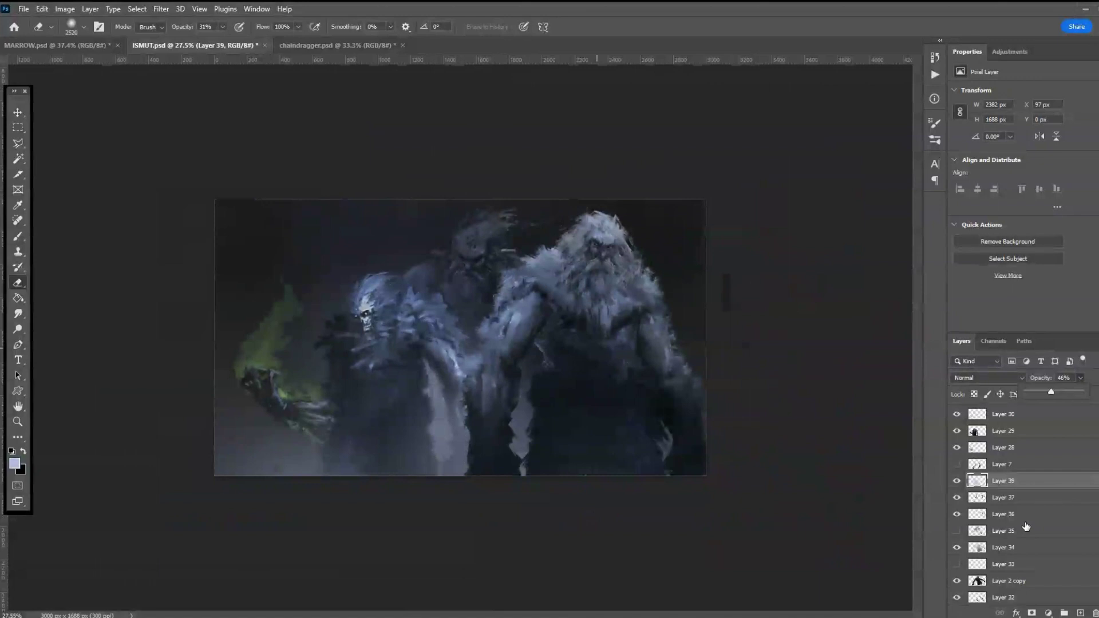
{"action": "scroll", "coordinate": [1026, 525], "scroll_direction": "down", "scroll_amount": 2}
{"action": "scroll", "coordinate": [1025, 525], "scroll_direction": "down", "scroll_amount": 1}
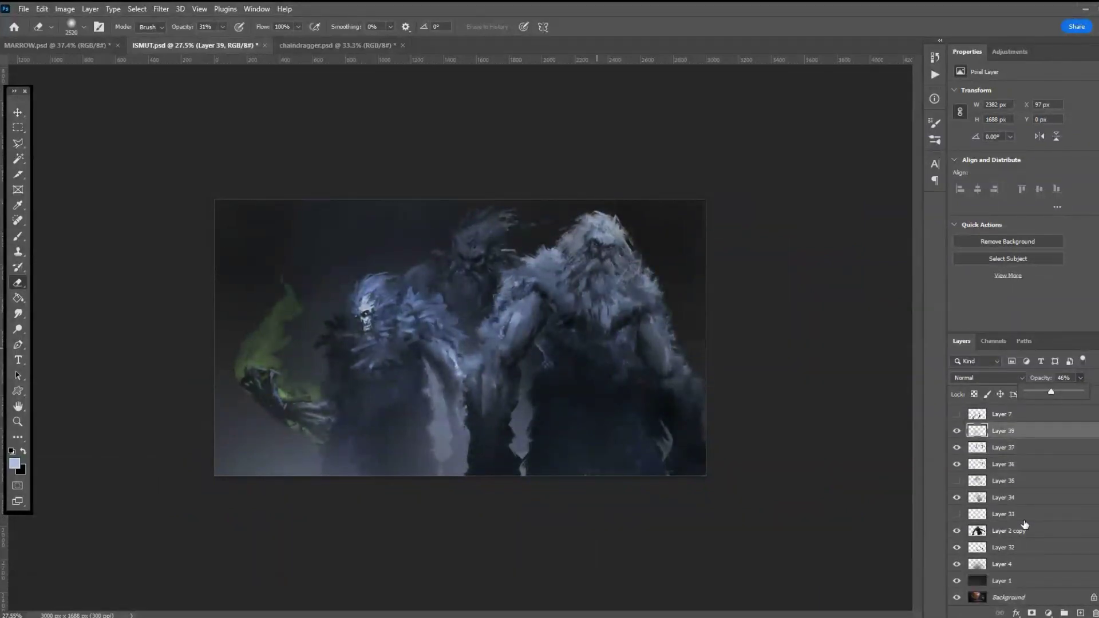
{"action": "scroll", "coordinate": [1024, 525], "scroll_direction": "up", "scroll_amount": 5}
- Load the right giant's silhouette, add a Multiply layer, and pick a grey-blue colour
{"action": "left_click", "coordinate": [978, 532], "text": "ctrl"}
{"action": "key", "text": "ctrl+shift+alt+n"}
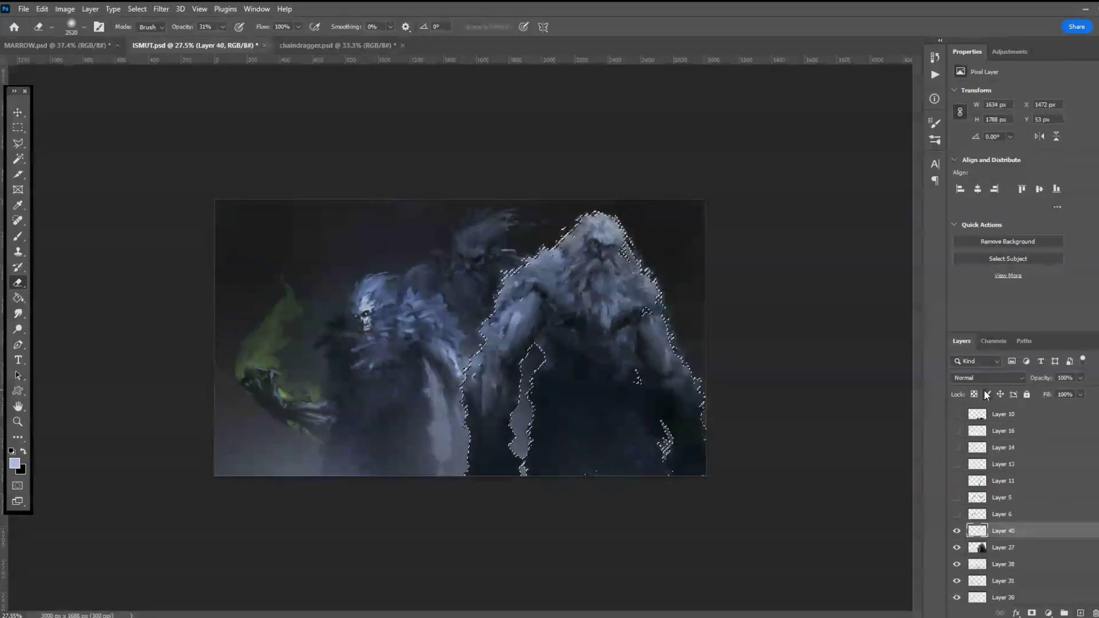
{"action": "left_click", "coordinate": [976, 376]}
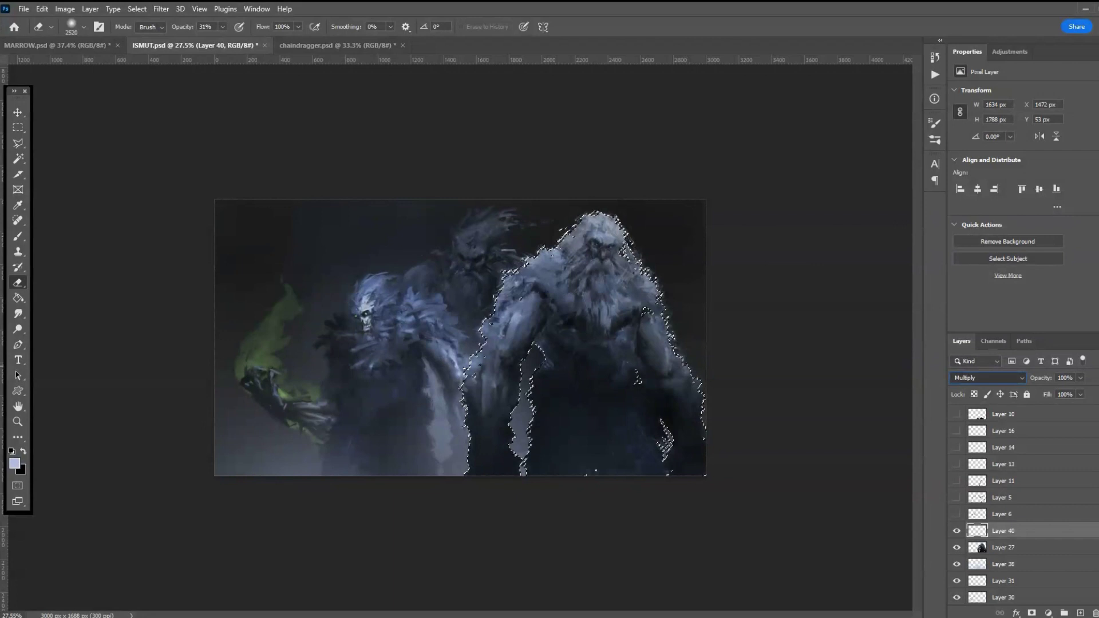
{"action": "left_click", "coordinate": [15, 463]}
{"action": "left_click", "coordinate": [617, 253]}
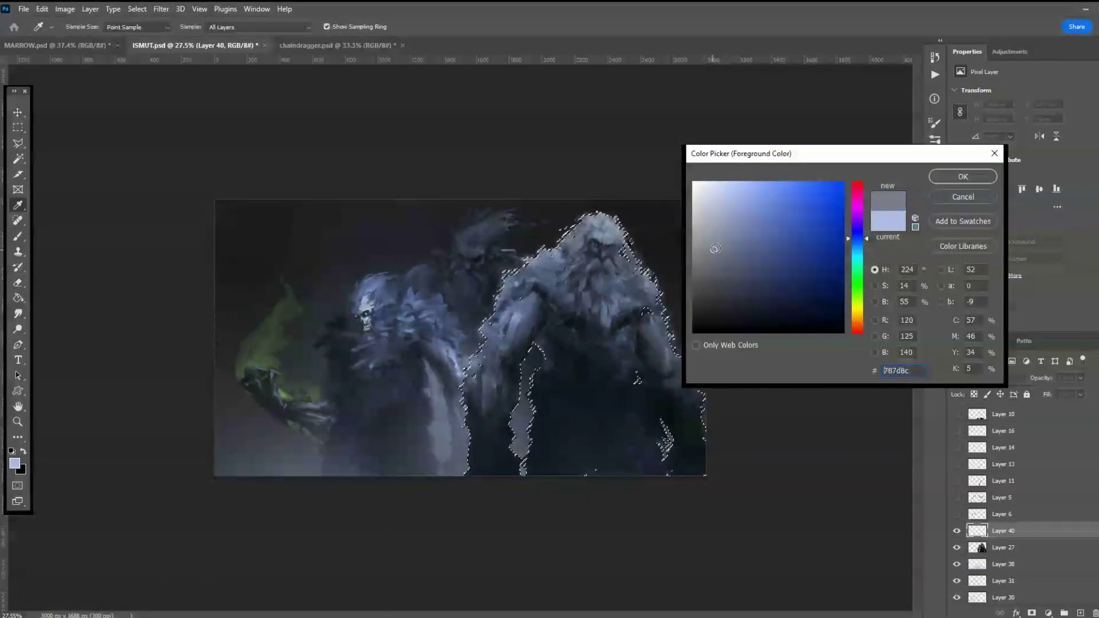
{"action": "key", "text": "Return"}
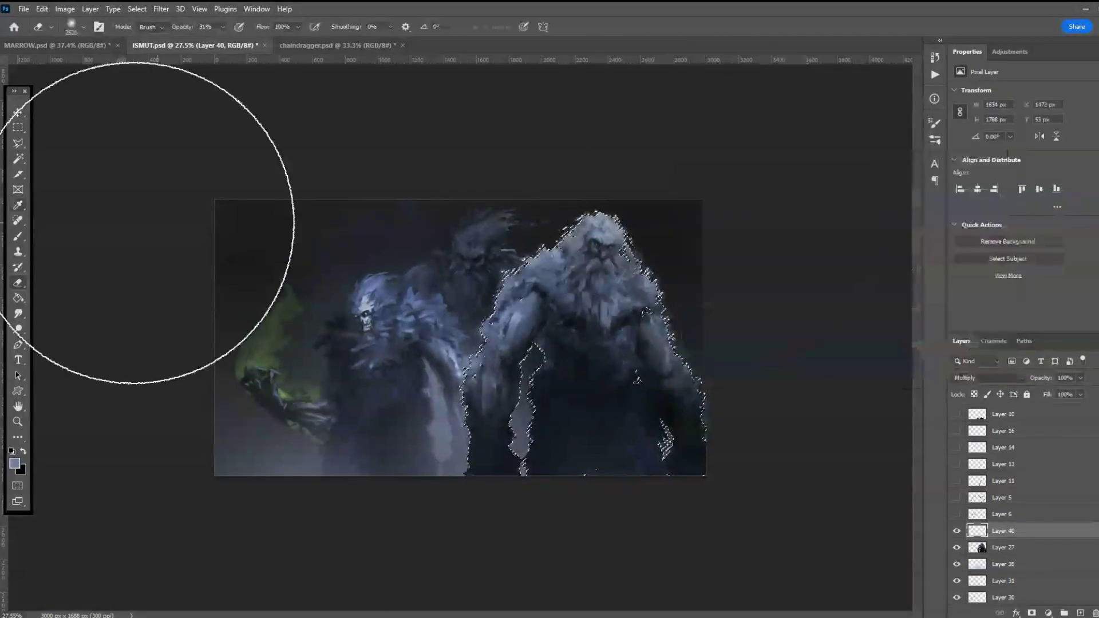
- Paint grey-blue shading over the right giant's head, chest and arm, then deselect
{"action": "left_click", "coordinate": [18, 236]}
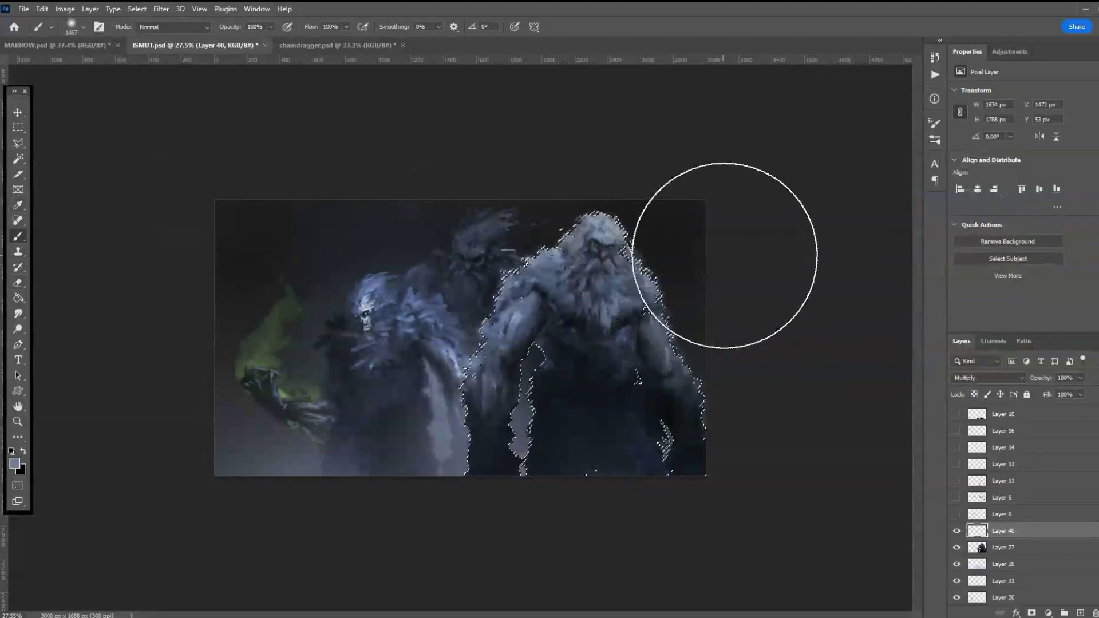
{"action": "left_click_drag", "start_coordinate": [670, 256], "coordinate": [729, 353]}
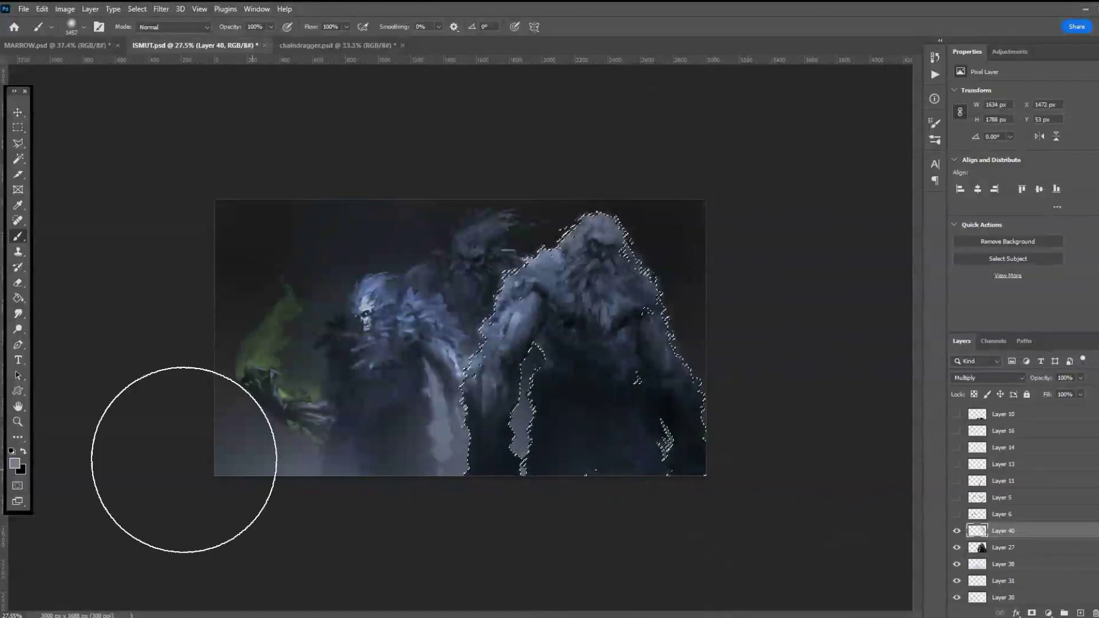
{"action": "left_click", "coordinate": [18, 128]}
{"action": "left_click", "coordinate": [226, 128]}
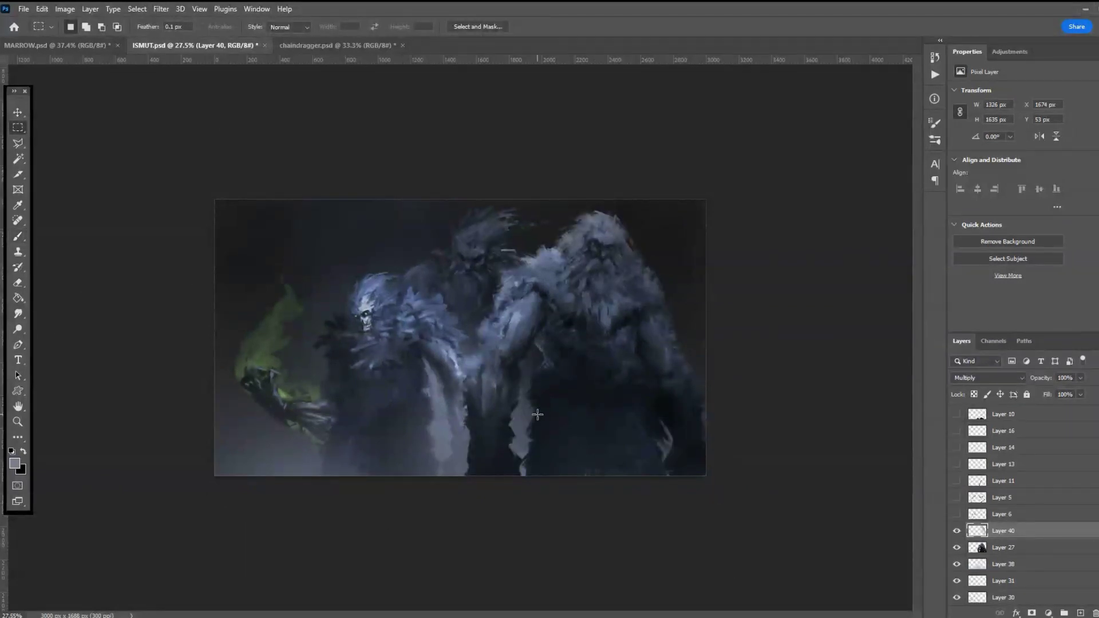
{"action": "left_click", "coordinate": [956, 530]}
{"action": "key", "text": "ctrl+plus"}
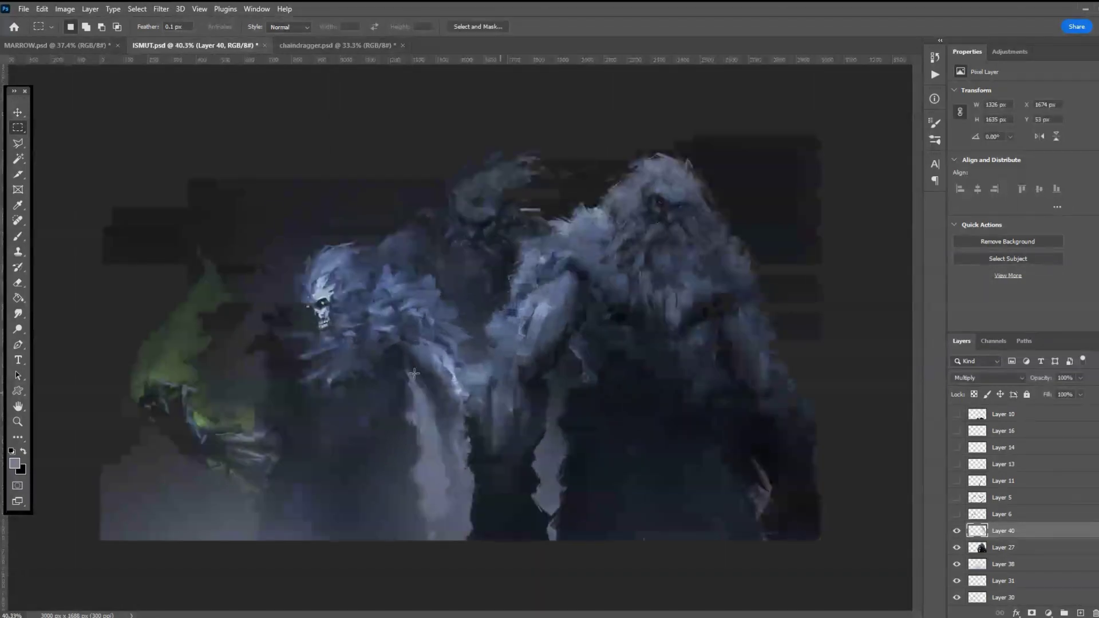
- Erase streaks of Layer 40's shading from the right giant's face with a 432 px eraser
{"action": "key", "text": "e"}
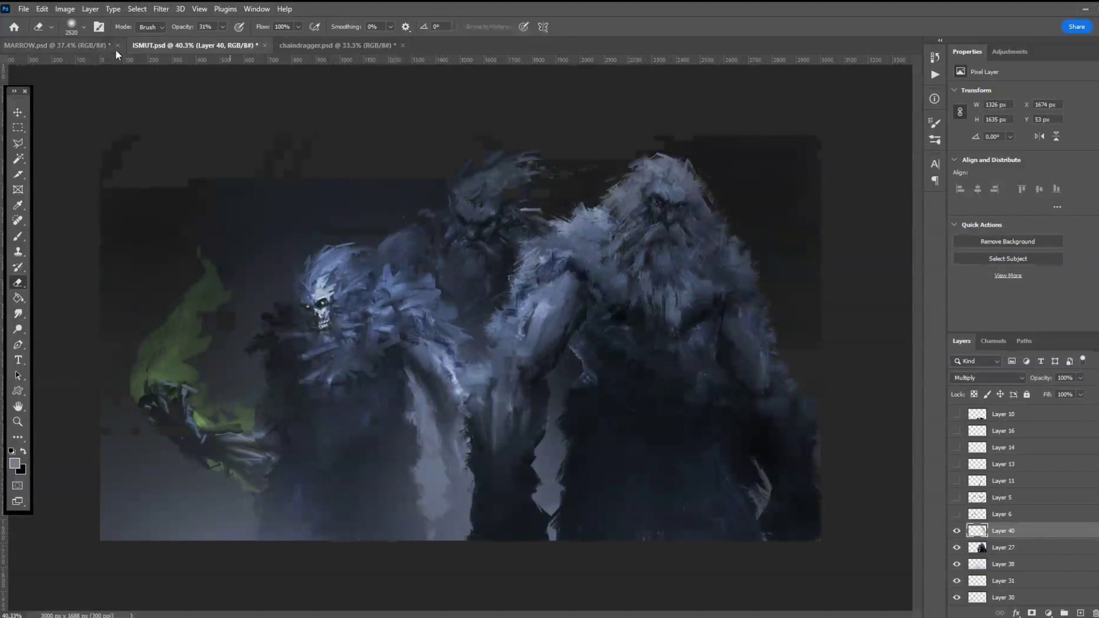
{"action": "left_click", "coordinate": [83, 27]}
{"action": "type", "text": "432"}
{"action": "key", "text": "Return"}
{"action": "mouse_move", "coordinate": [654, 216]}
{"action": "left_mouse_down"}
{"action": "mouse_move", "coordinate": [631, 216]}
{"action": "mouse_move", "coordinate": [633, 230]}
{"action": "mouse_move", "coordinate": [643, 206]}
{"action": "mouse_move", "coordinate": [633, 168]}
{"action": "left_mouse_up"}
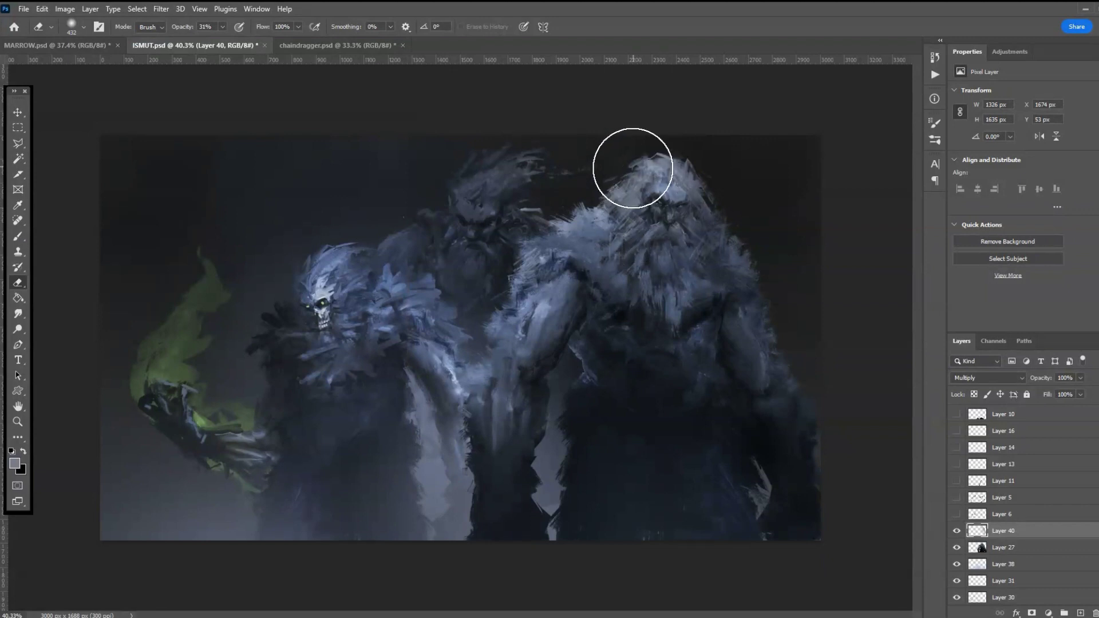
- Scroll the Layers panel and select Layer 2 copy
{"action": "scroll", "coordinate": [691, 356], "scroll_direction": "down", "scroll_amount": 4}
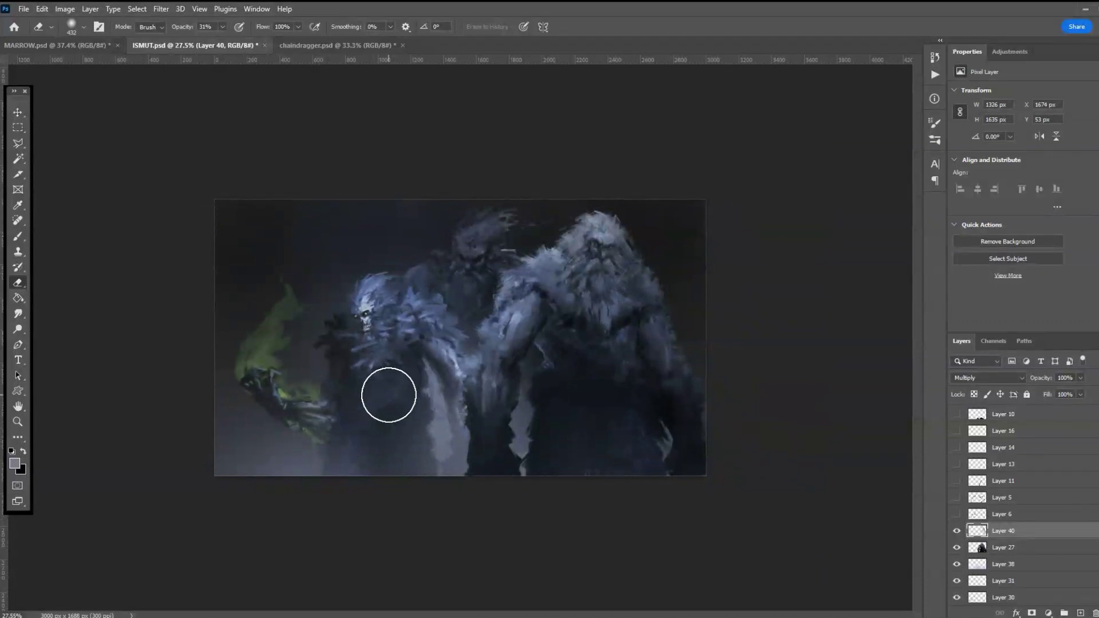
{"action": "scroll", "coordinate": [744, 512], "scroll_direction": "up", "scroll_amount": 1}
{"action": "scroll", "coordinate": [1006, 540], "scroll_direction": "down", "scroll_amount": 3}
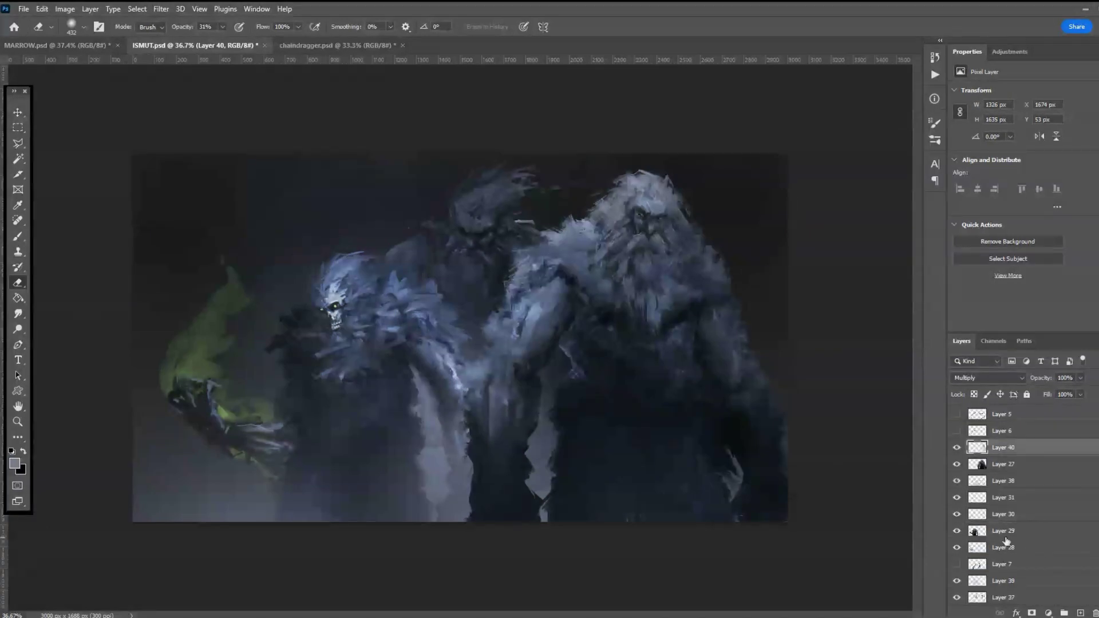
{"action": "scroll", "coordinate": [1006, 541], "scroll_direction": "down", "scroll_amount": 3}
{"action": "scroll", "coordinate": [1022, 537], "scroll_direction": "down", "scroll_amount": 2}
{"action": "left_click", "coordinate": [1012, 534]}
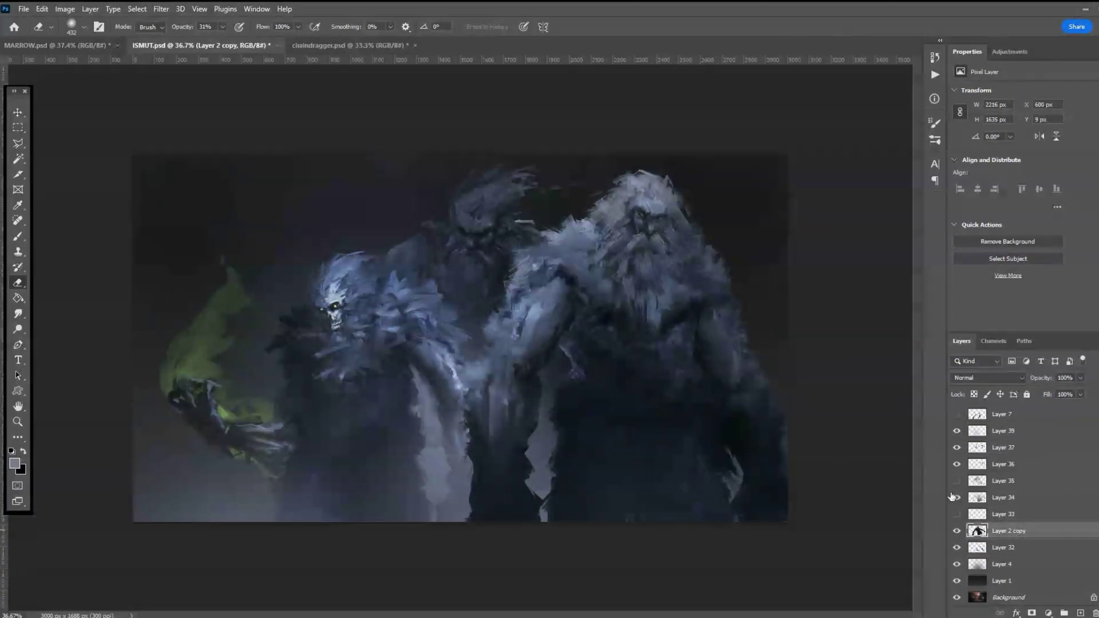
- Load Layer 2 copy's outline and add a Color Dodge Layer 41 with a new foreground colour
{"action": "left_click", "coordinate": [976, 530], "text": "ctrl"}
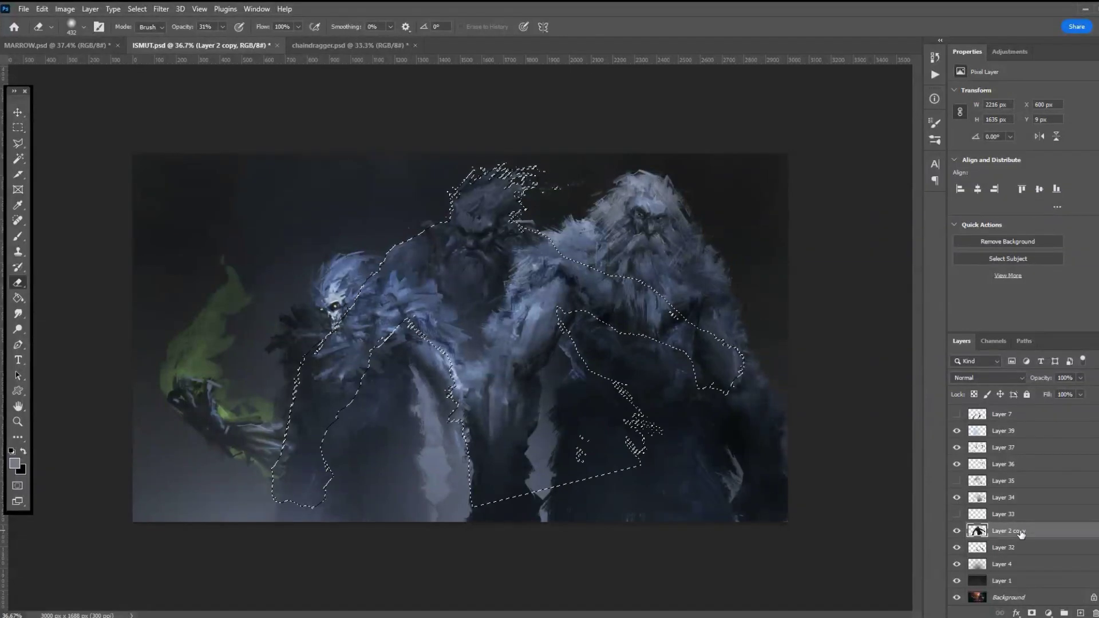
{"action": "key", "text": "ctrl+shift+alt+n"}
{"action": "left_click", "coordinate": [974, 378]}
{"action": "left_click", "coordinate": [978, 395]}
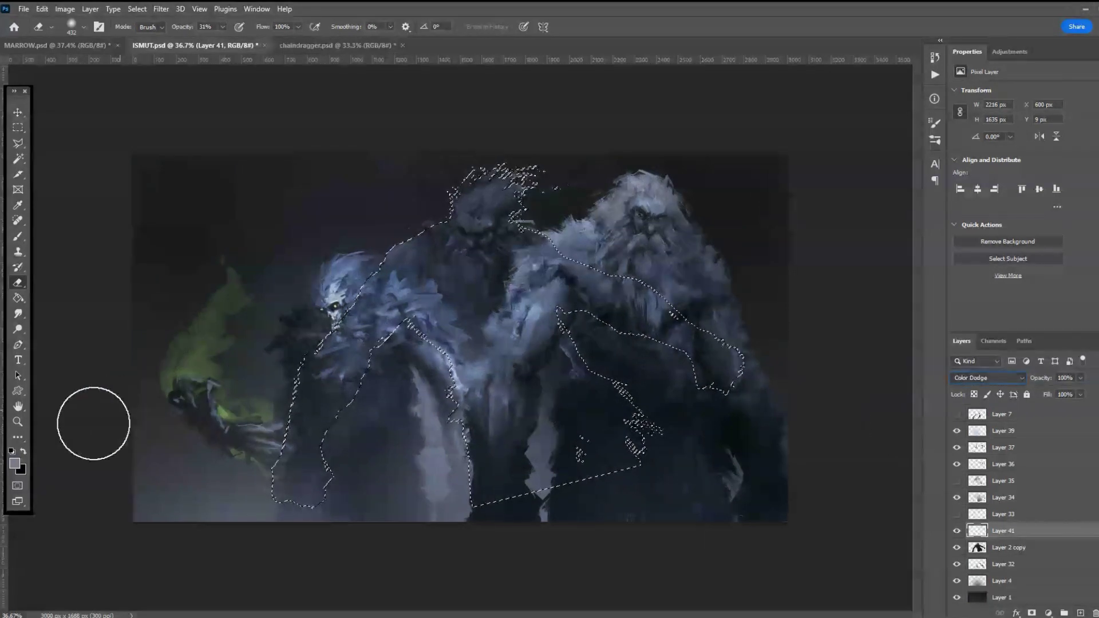
{"action": "left_click", "coordinate": [15, 463]}
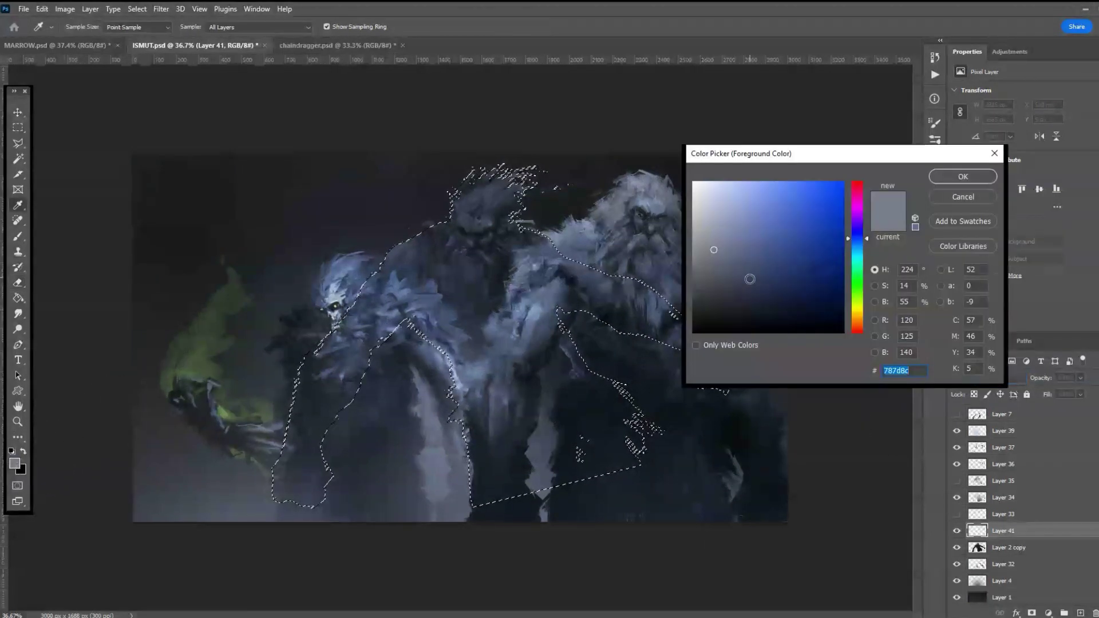
{"action": "left_click", "coordinate": [966, 173]}
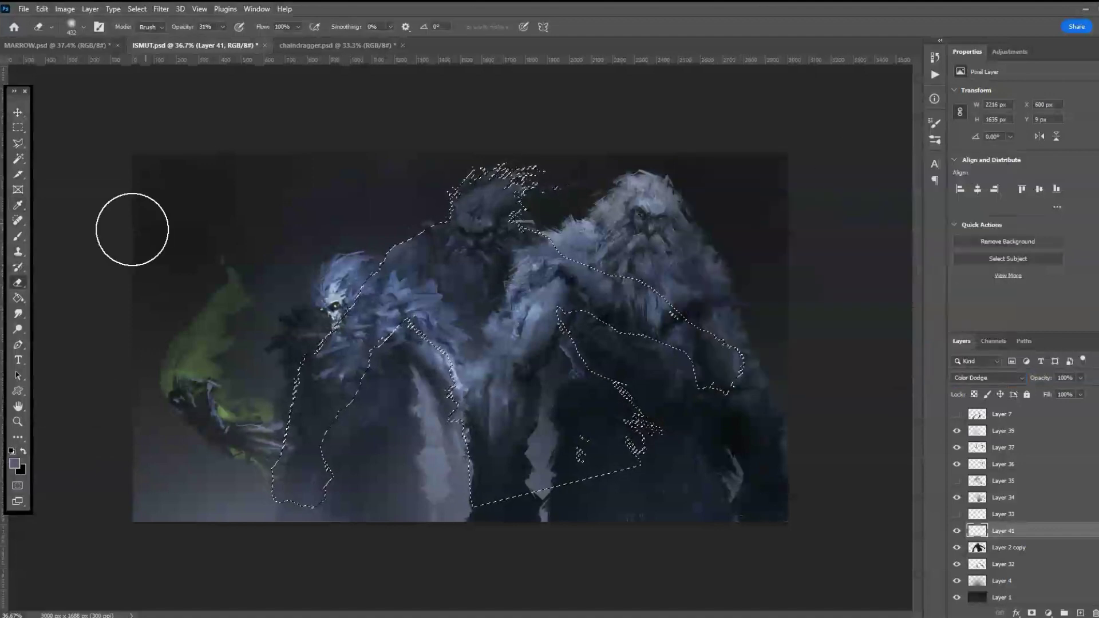
- Paint a glow over the middle giant's head with a 401 px brush, then deselect
{"action": "key", "text": "b"}
{"action": "left_click", "coordinate": [486, 135]}
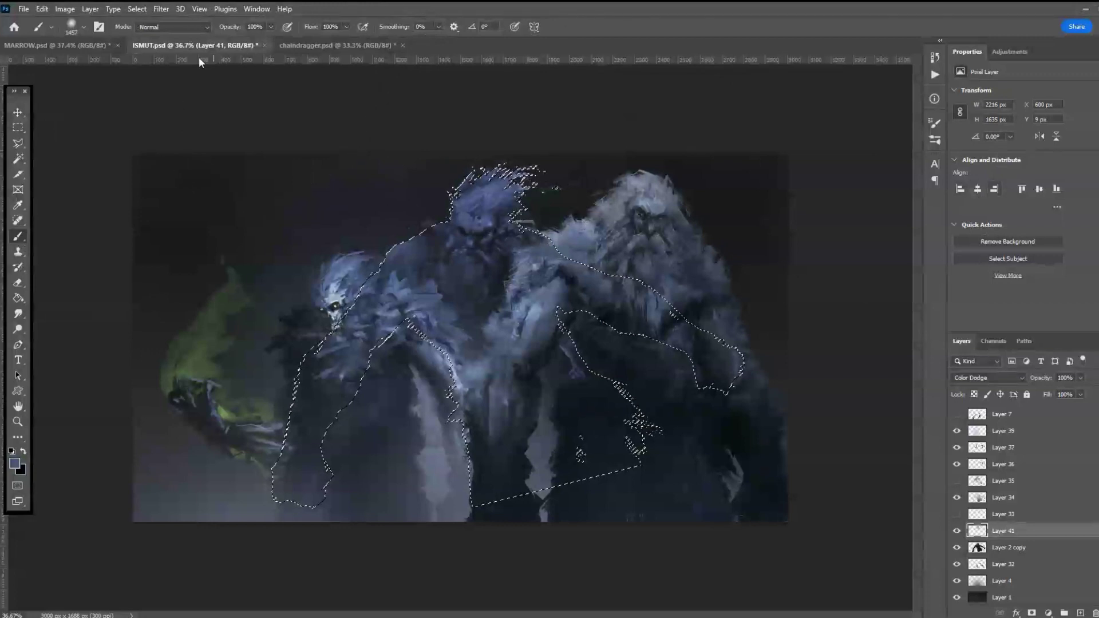
{"action": "left_click", "coordinate": [77, 30]}
{"action": "left_click_drag", "start_coordinate": [135, 65], "coordinate": [128, 65]}
{"action": "left_click", "coordinate": [475, 210]}
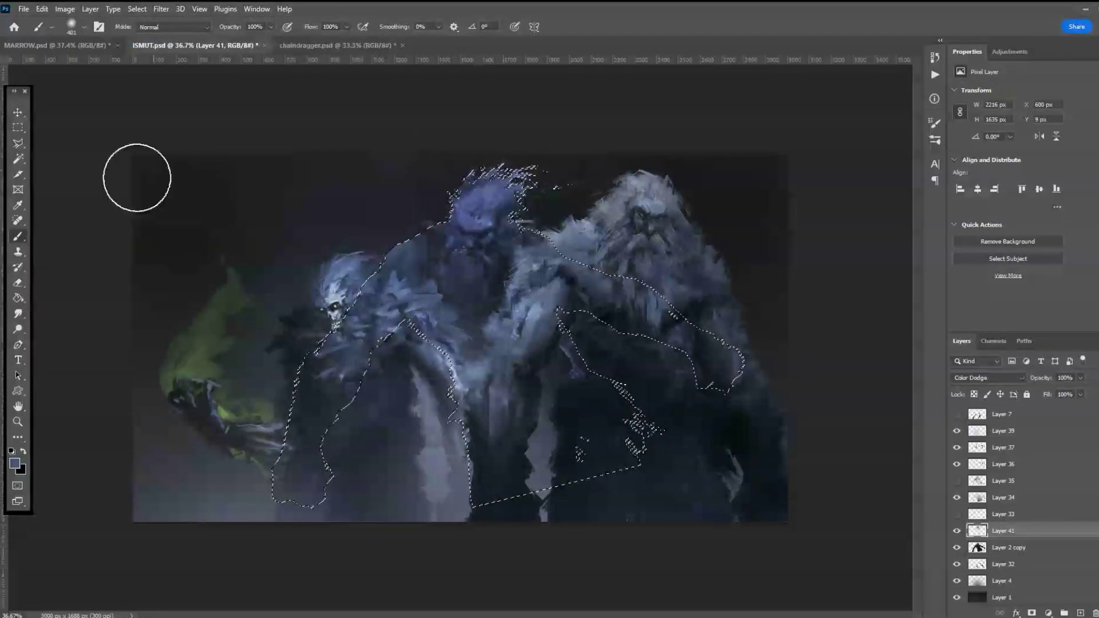
{"action": "left_click", "coordinate": [18, 127]}
{"action": "left_click", "coordinate": [124, 143]}
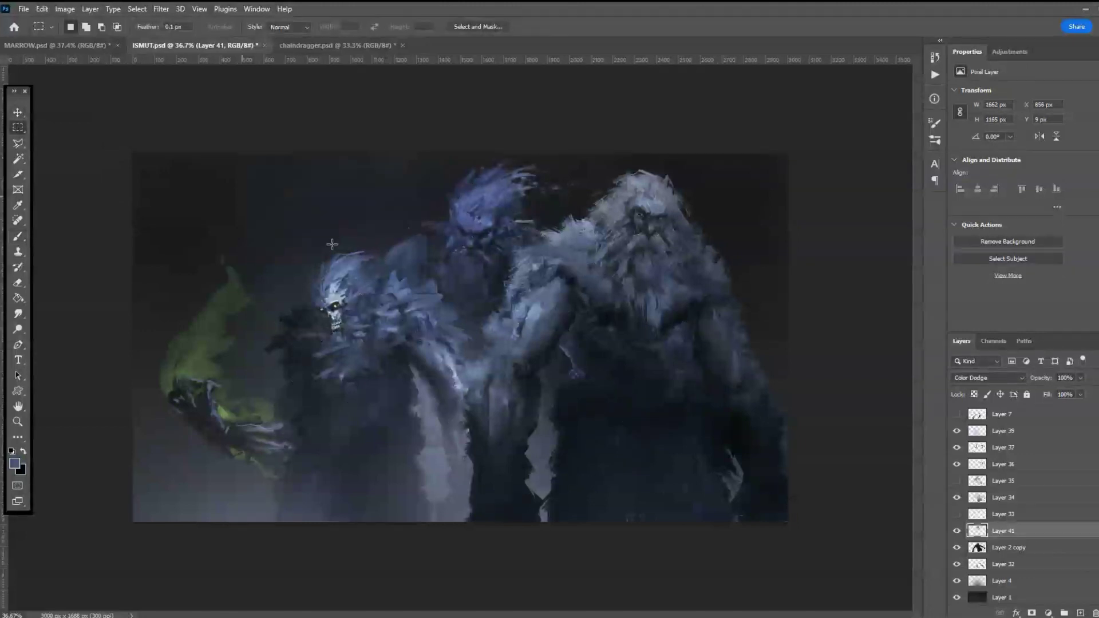
{"action": "scroll", "coordinate": [641, 358], "scroll_direction": "down", "scroll_amount": 3}
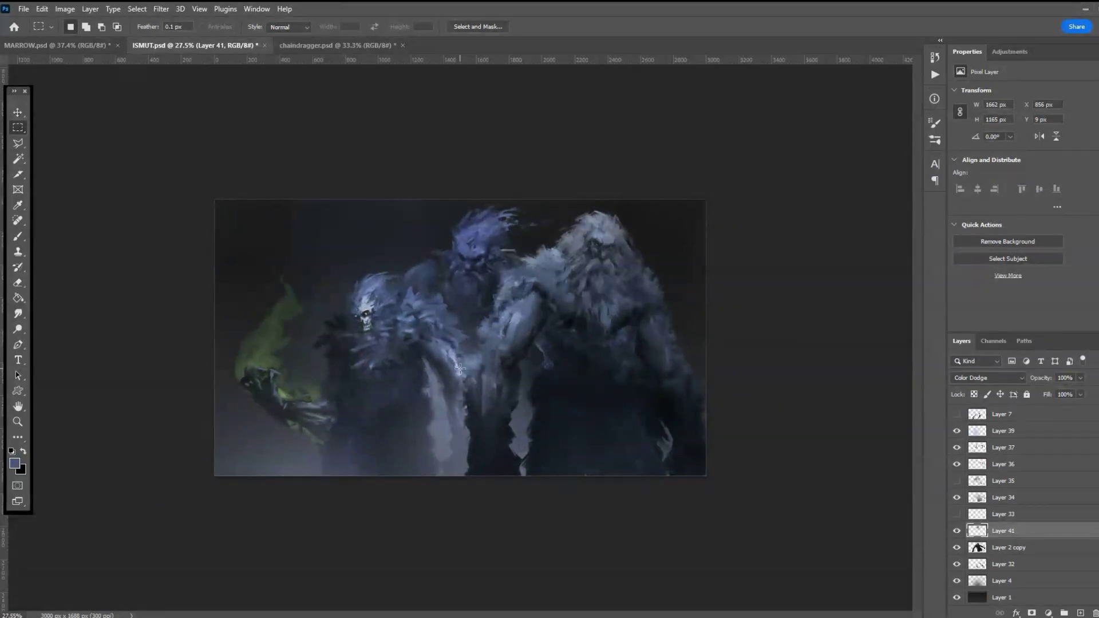
{"action": "key", "text": "ctrl+0"}
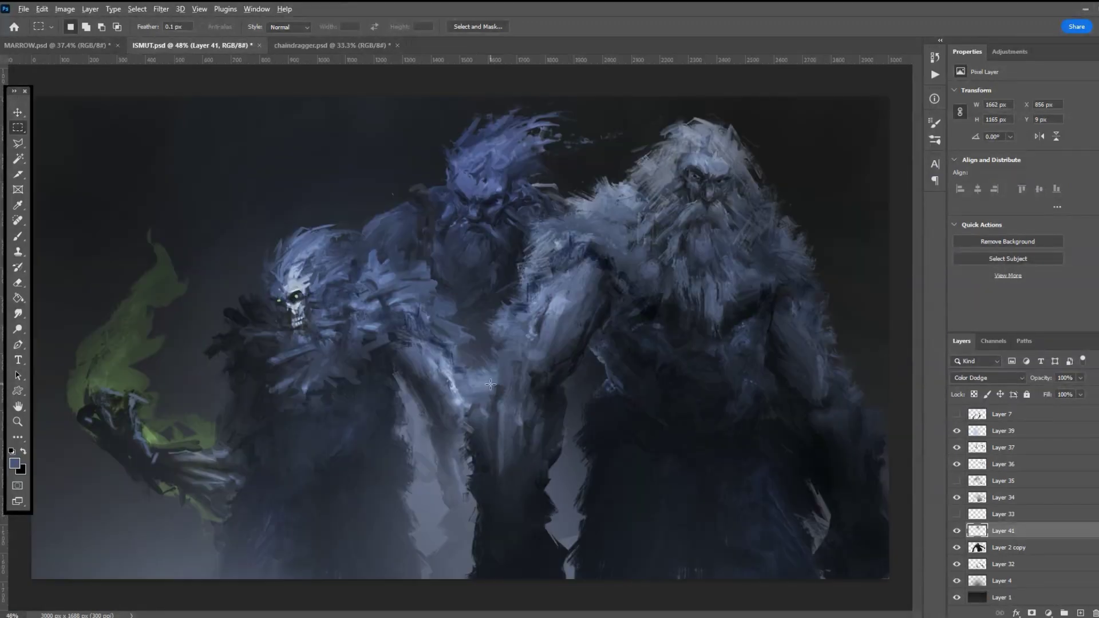
{"action": "scroll", "coordinate": [491, 384], "scroll_direction": "down", "scroll_amount": 4}
{"action": "scroll", "coordinate": [545, 412], "scroll_direction": "down", "scroll_amount": 3}
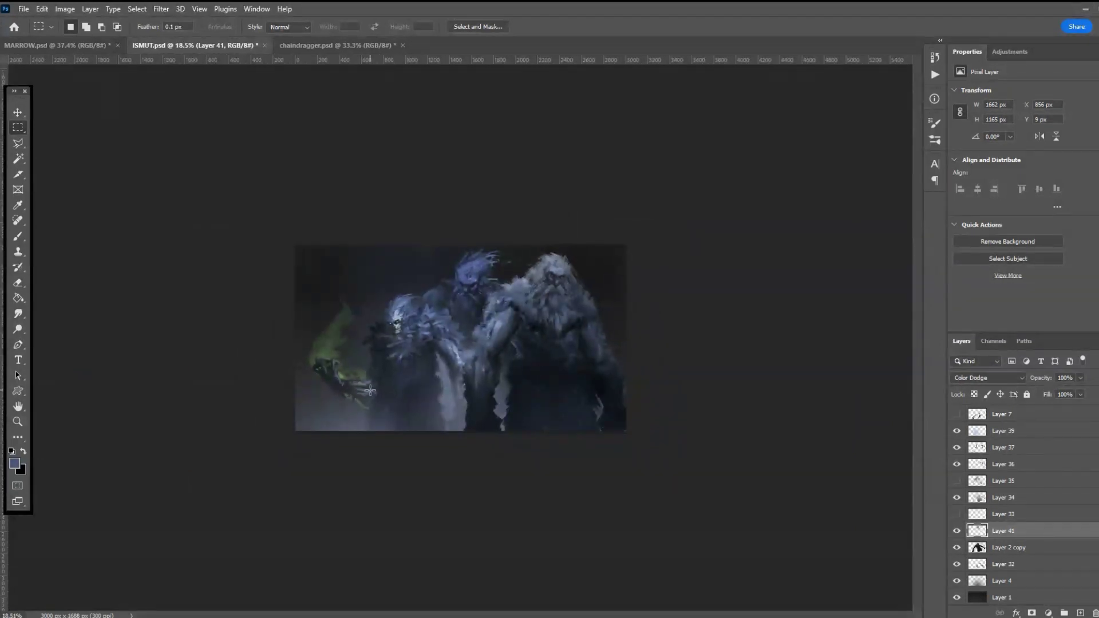
{"action": "scroll", "coordinate": [355, 385], "scroll_direction": "up", "scroll_amount": 2}
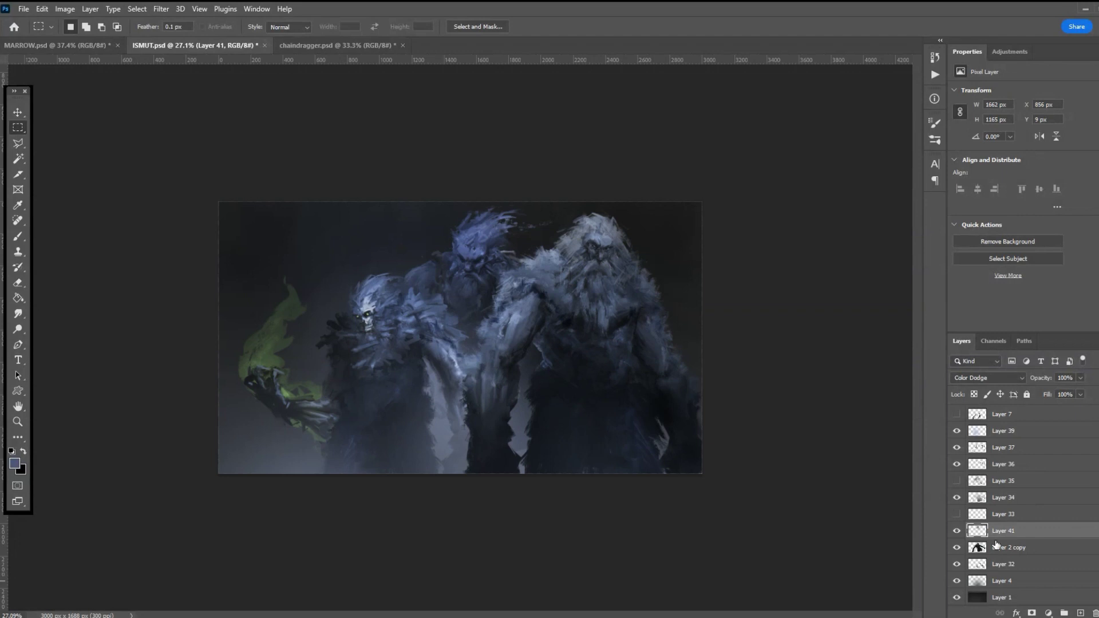
{"action": "scroll", "coordinate": [1003, 544], "scroll_direction": "up", "scroll_amount": 5}
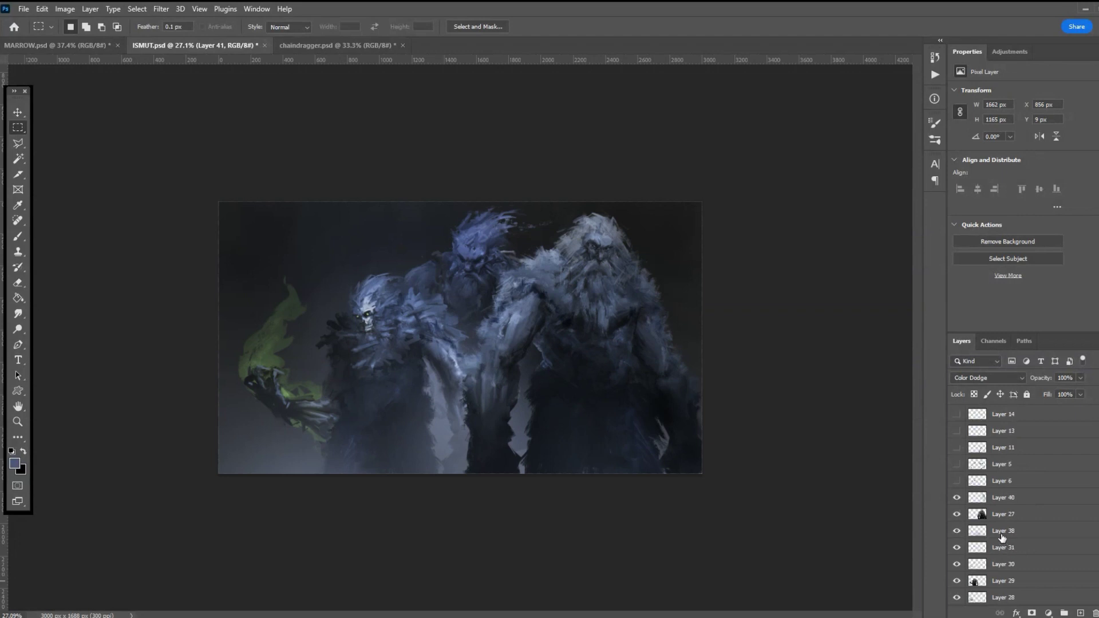
- Lighten Layer 27 with Levels by lowering the white input
{"action": "left_click", "coordinate": [1003, 514]}
{"action": "mouse_move", "coordinate": [97, 36]}
{"action": "left_click", "coordinate": [229, 51]}
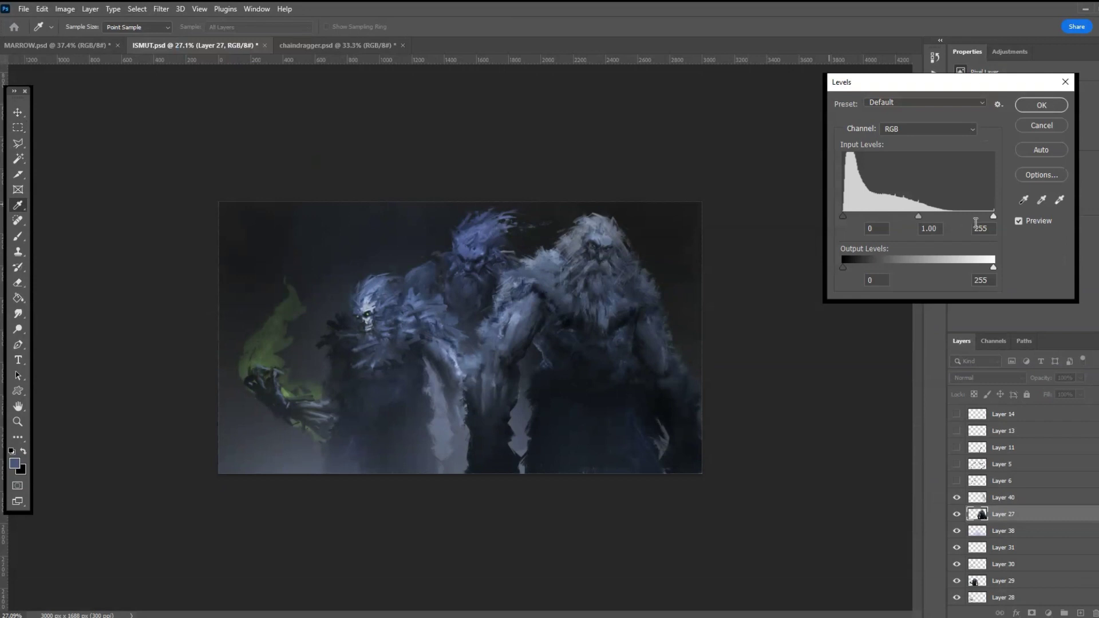
{"action": "left_click_drag", "start_coordinate": [993, 217], "coordinate": [980, 220]}
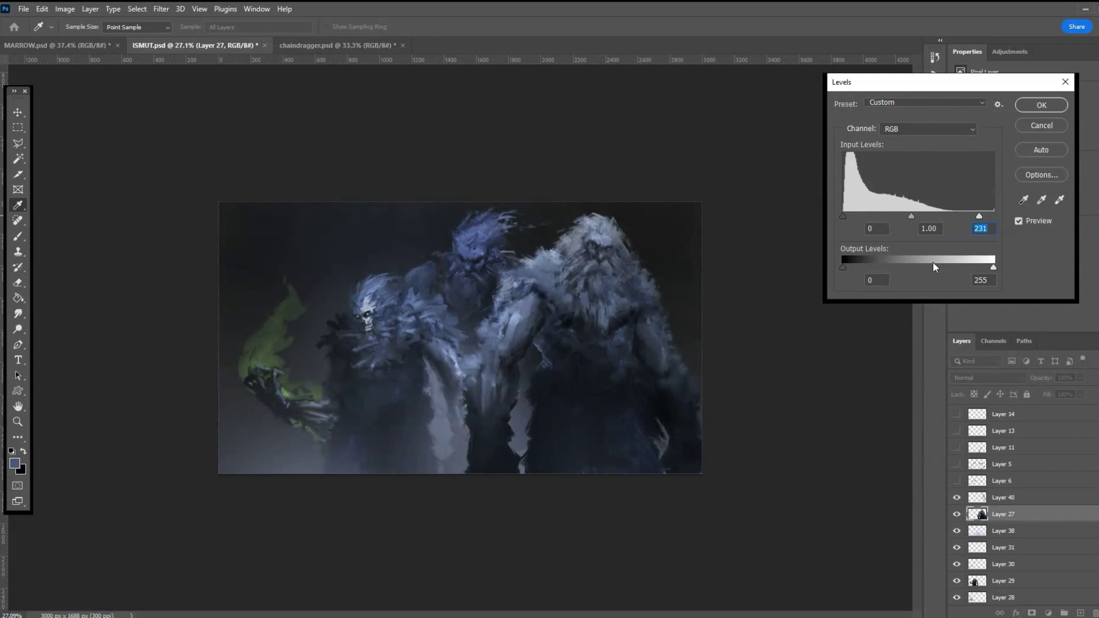
{"action": "left_click", "coordinate": [1037, 109]}
{"action": "key", "text": "m"}
- Apply Levels to Layer 41 with the white input at 190 to intensify the glow
{"action": "scroll", "coordinate": [1020, 503], "scroll_direction": "down", "scroll_amount": 5}
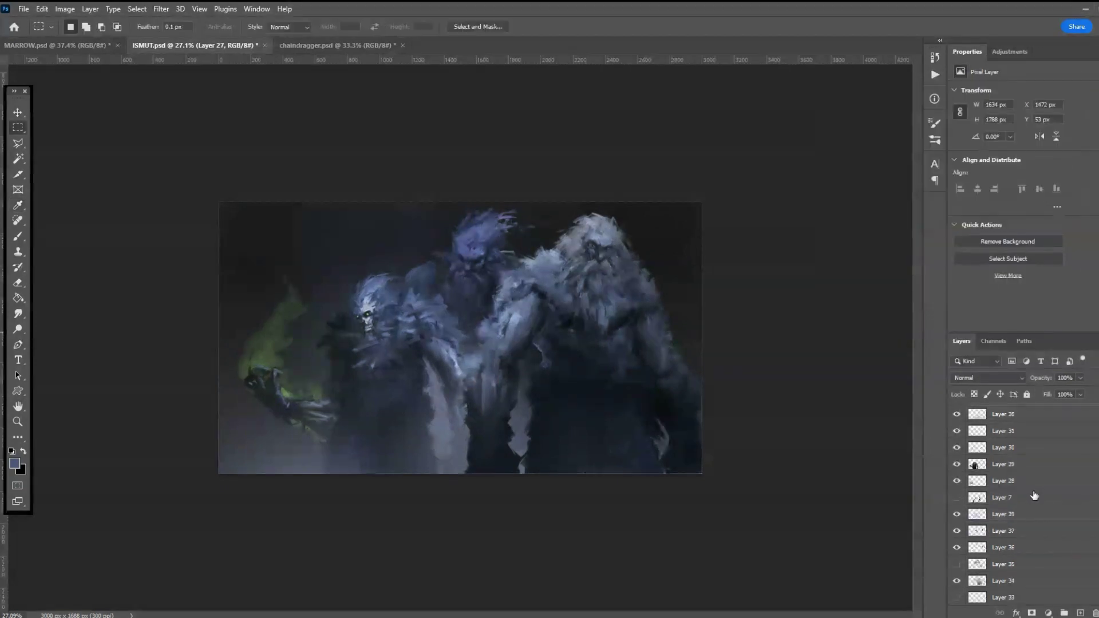
{"action": "left_click", "coordinate": [1017, 565]}
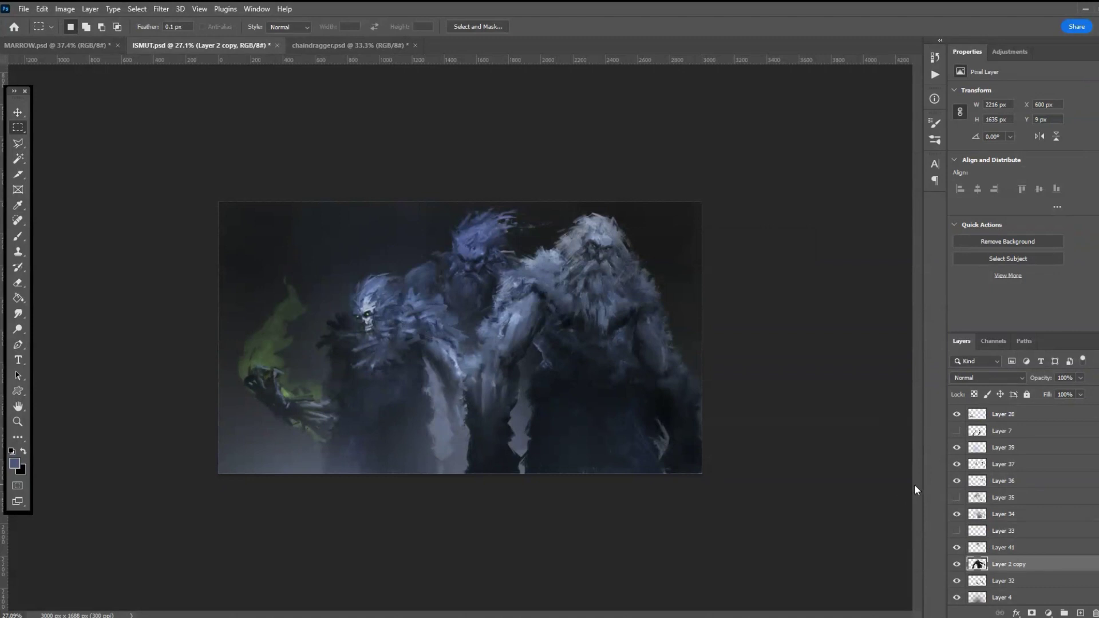
{"action": "left_click", "coordinate": [1000, 549]}
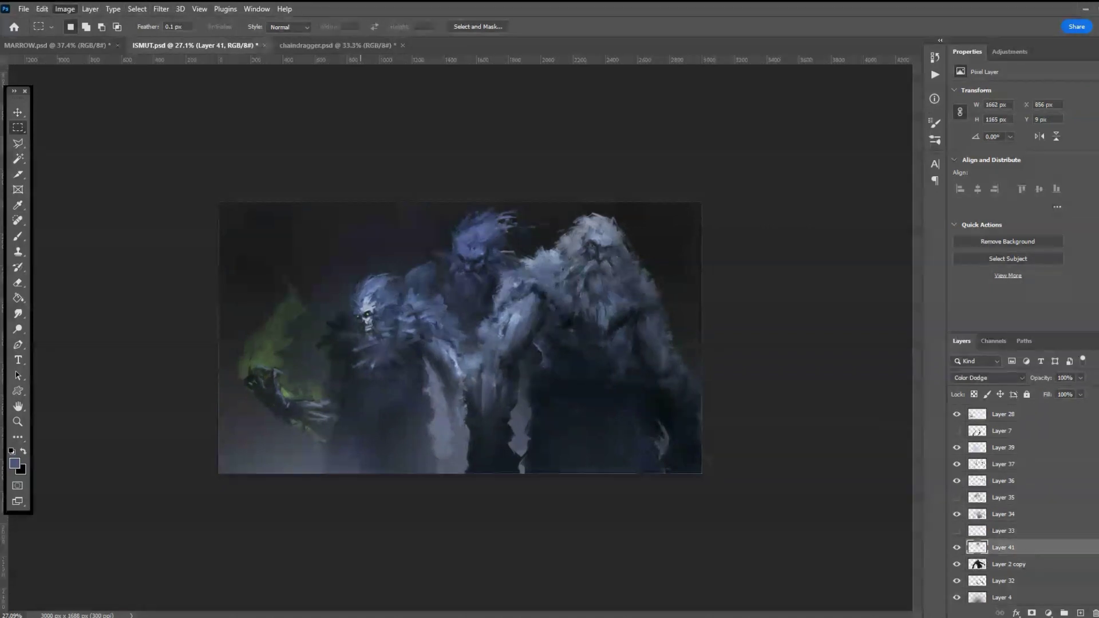
{"action": "mouse_move", "coordinate": [94, 39]}
{"action": "left_click", "coordinate": [214, 51]}
{"action": "left_click_drag", "start_coordinate": [978, 216], "coordinate": [956, 216]}
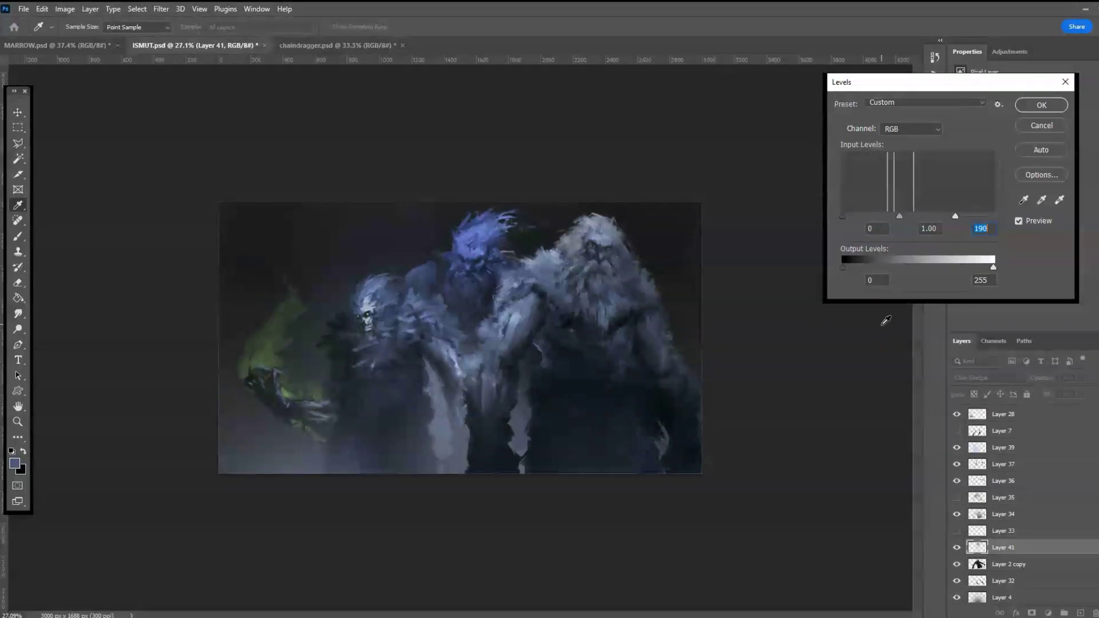
{"action": "left_click", "coordinate": [1028, 107]}
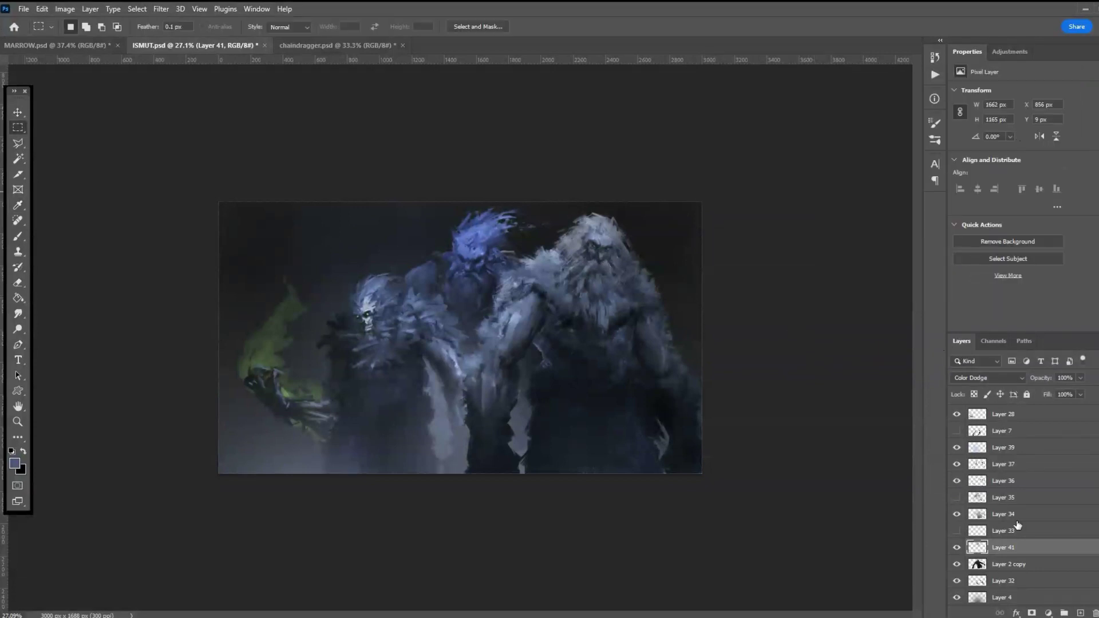
{"action": "scroll", "coordinate": [1017, 525], "scroll_direction": "up", "scroll_amount": 5}
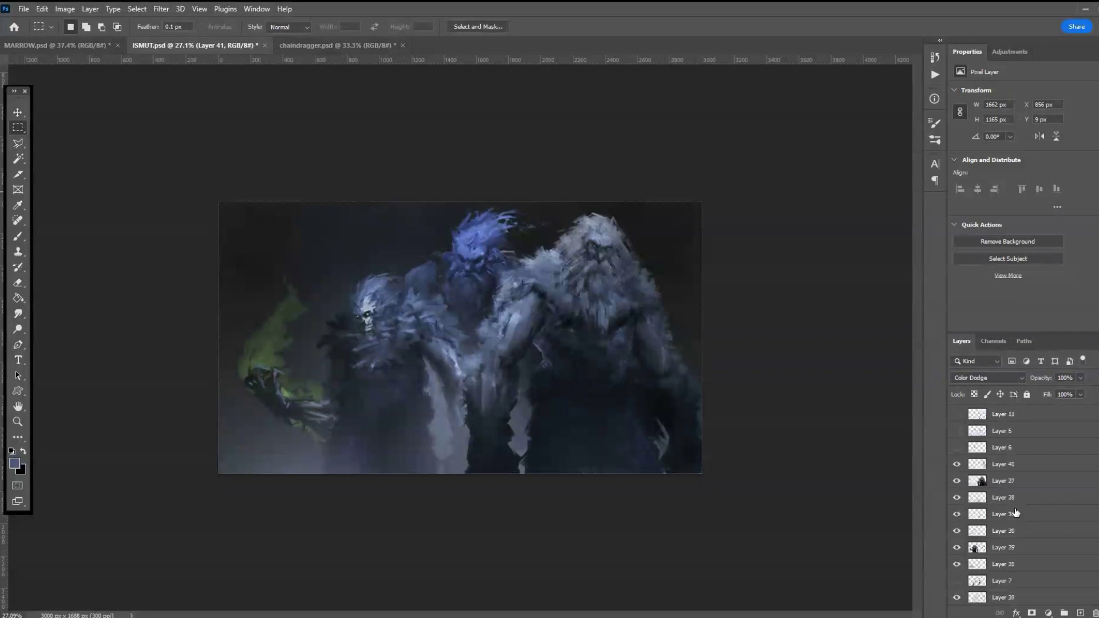
- Load Layer 27's outline and add a Color Dodge Layer 42 above Layer 40
{"action": "left_click", "coordinate": [989, 483]}
{"action": "left_click", "coordinate": [980, 482], "text": "ctrl"}
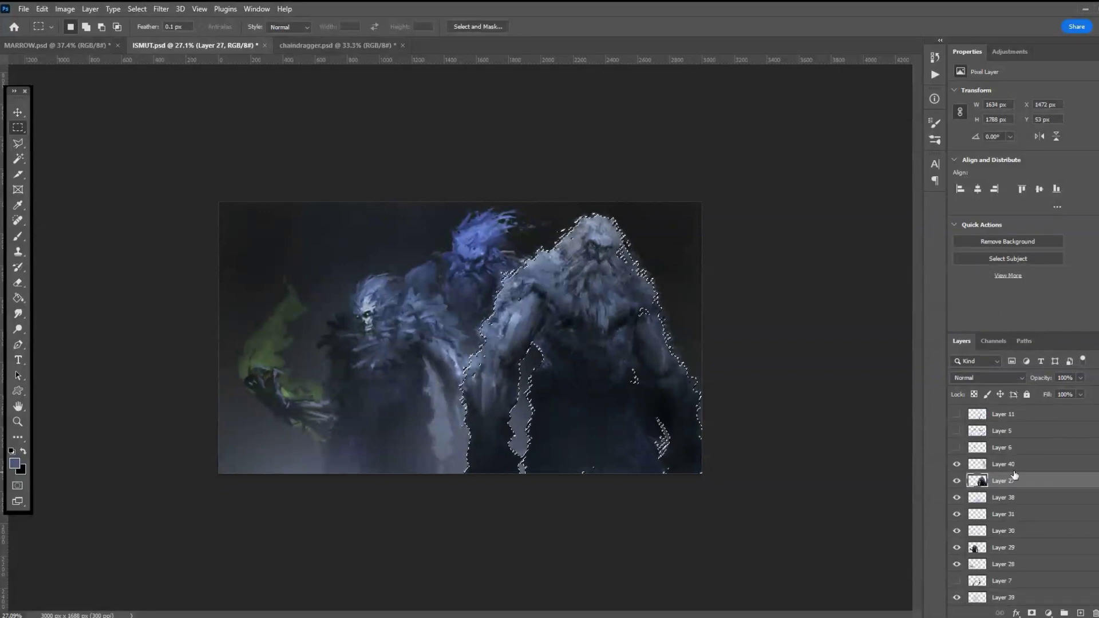
{"action": "left_click", "coordinate": [1025, 465]}
{"action": "left_click", "coordinate": [1079, 612]}
{"action": "left_click", "coordinate": [977, 379]}
{"action": "left_click", "coordinate": [979, 444]}
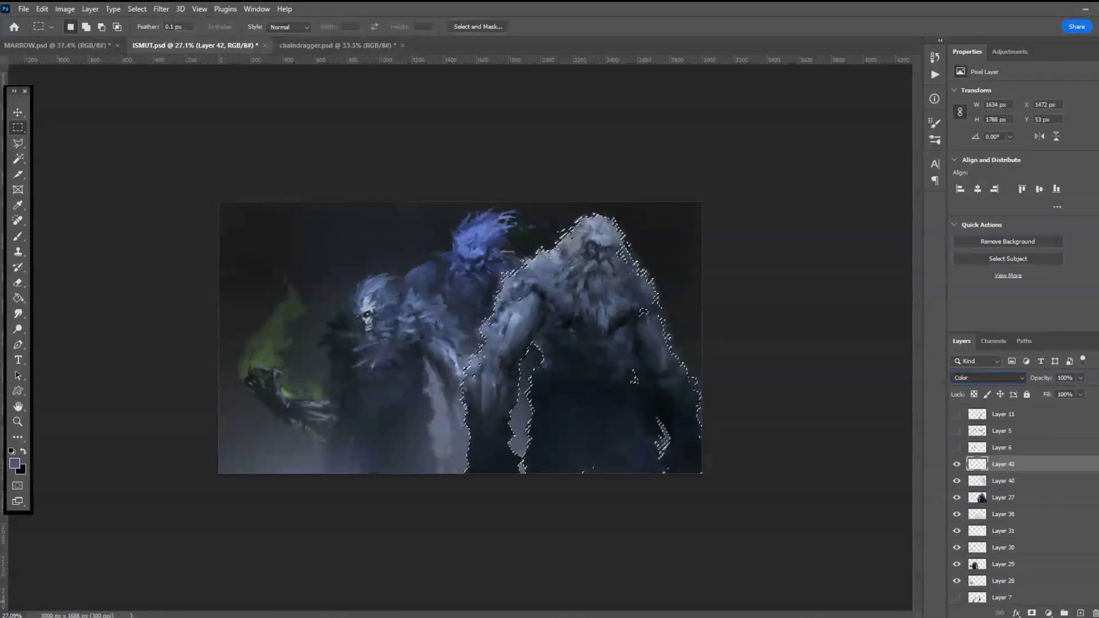
- Paint bluish highlights on the right giant's head and shoulders with a ~1811 px brush, then deselect
{"action": "left_click", "coordinate": [16, 239]}
{"action": "left_click", "coordinate": [85, 30]}
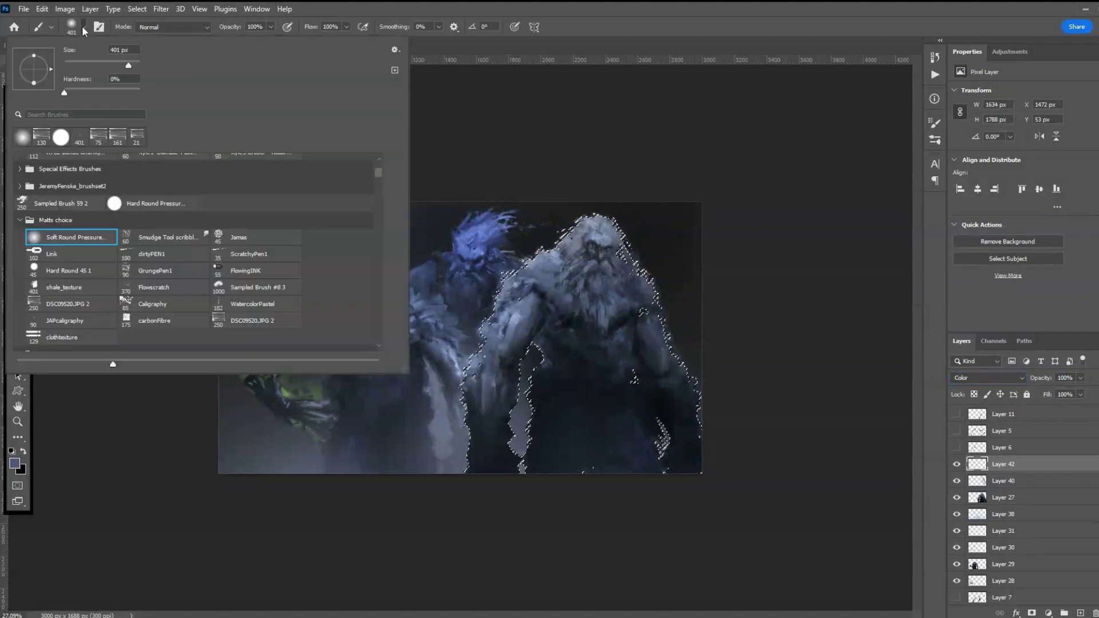
{"action": "left_click_drag", "start_coordinate": [132, 67], "coordinate": [136, 67]}
{"action": "left_click", "coordinate": [585, 194]}
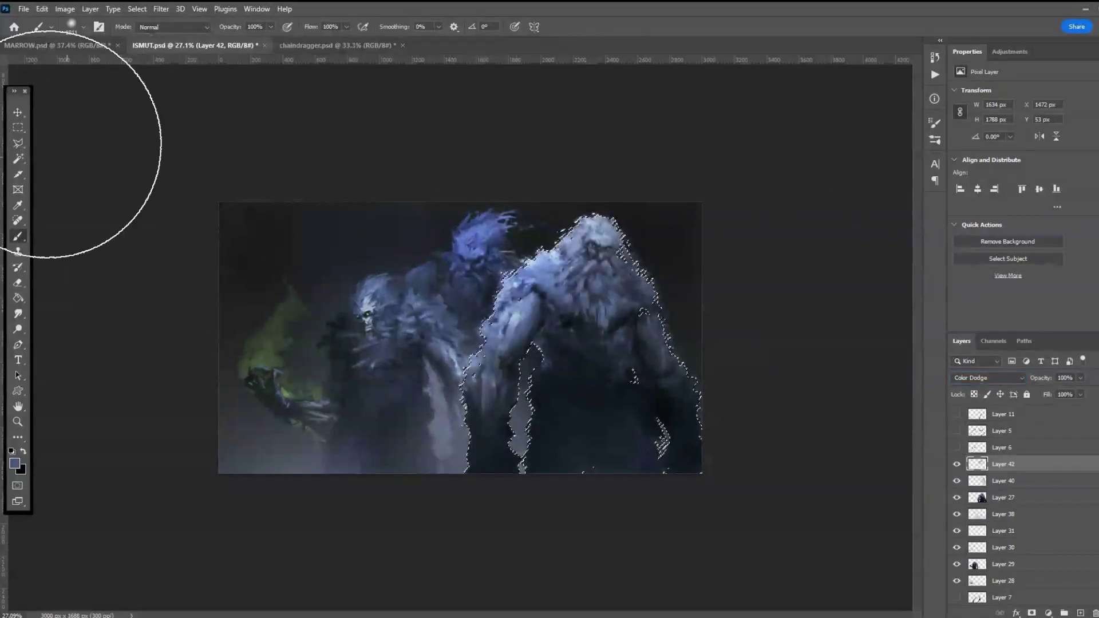
{"action": "left_click", "coordinate": [17, 129]}
{"action": "left_click", "coordinate": [144, 150]}
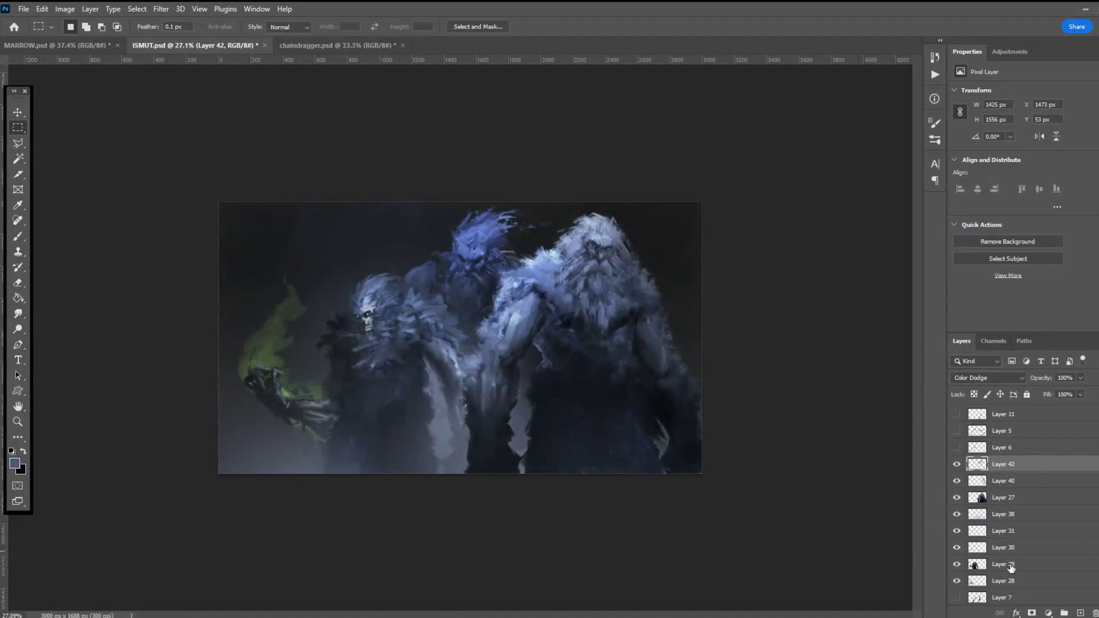
- Load the left giant's outline from Layer 29 and add a new layer above Layer 31
{"action": "scroll", "coordinate": [1014, 565], "scroll_direction": "down", "scroll_amount": 4}
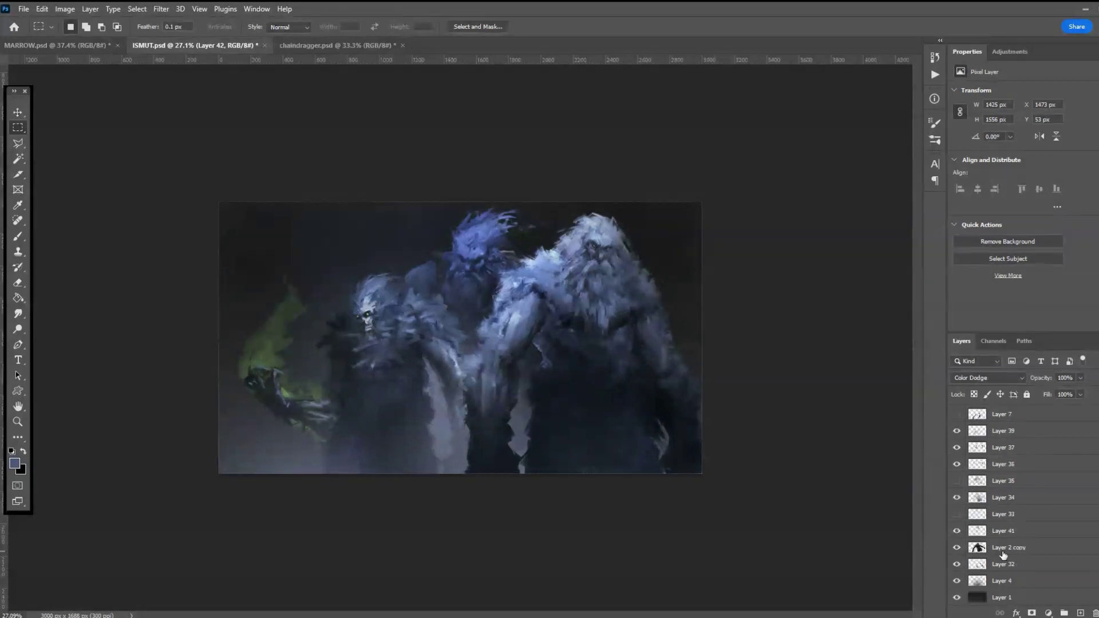
{"action": "left_click", "coordinate": [997, 534]}
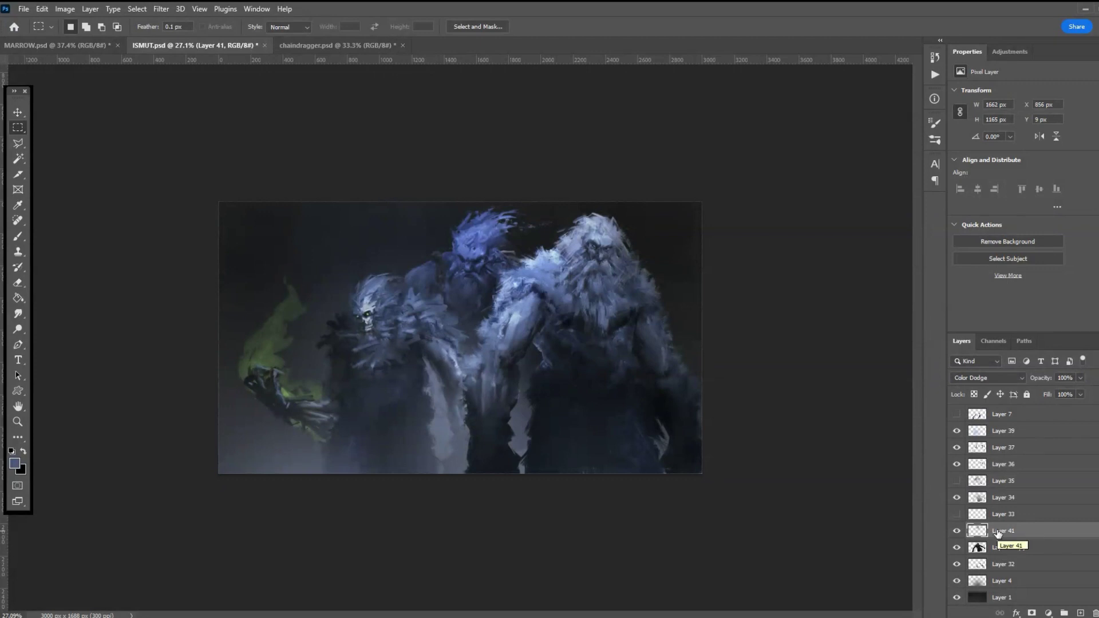
{"action": "scroll", "coordinate": [999, 531], "scroll_direction": "up", "scroll_amount": 3}
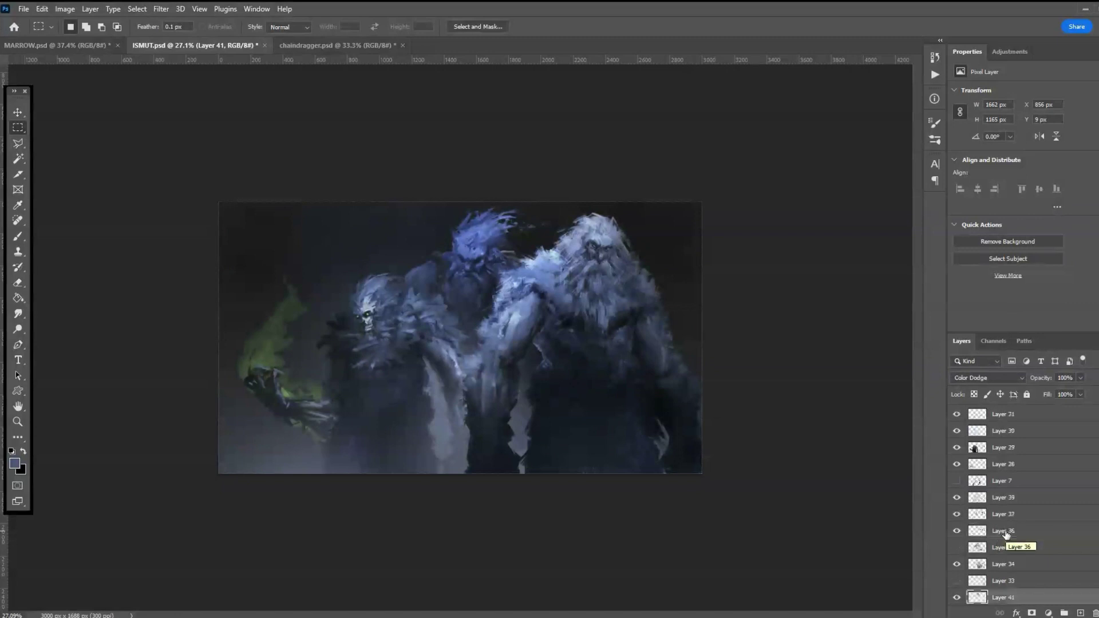
{"action": "left_click", "coordinate": [976, 502], "text": "ctrl"}
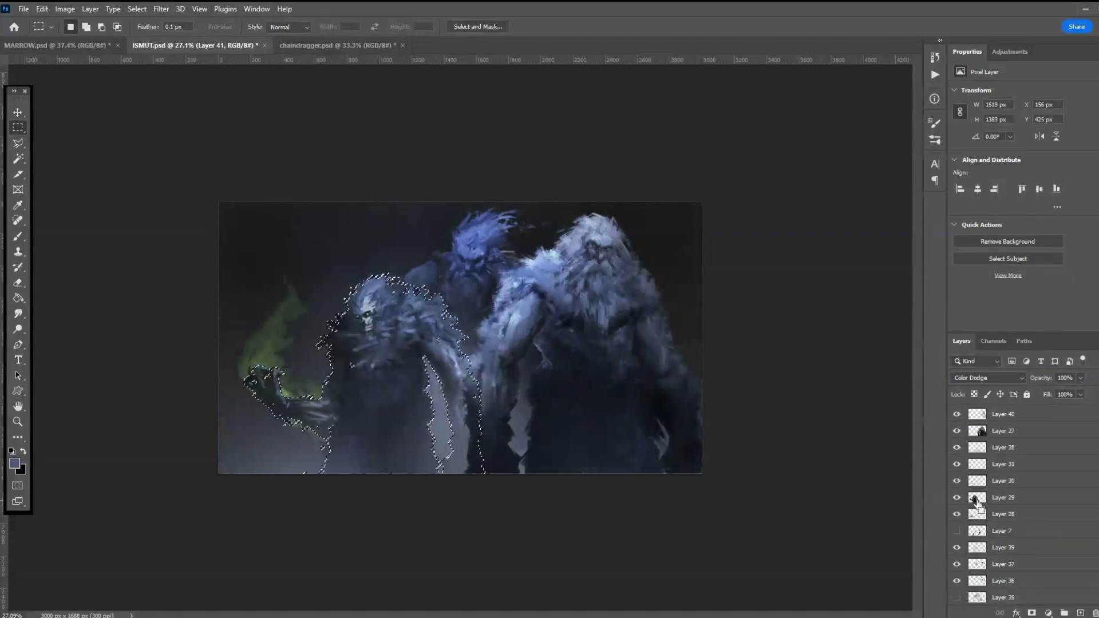
{"action": "left_click", "coordinate": [1010, 500]}
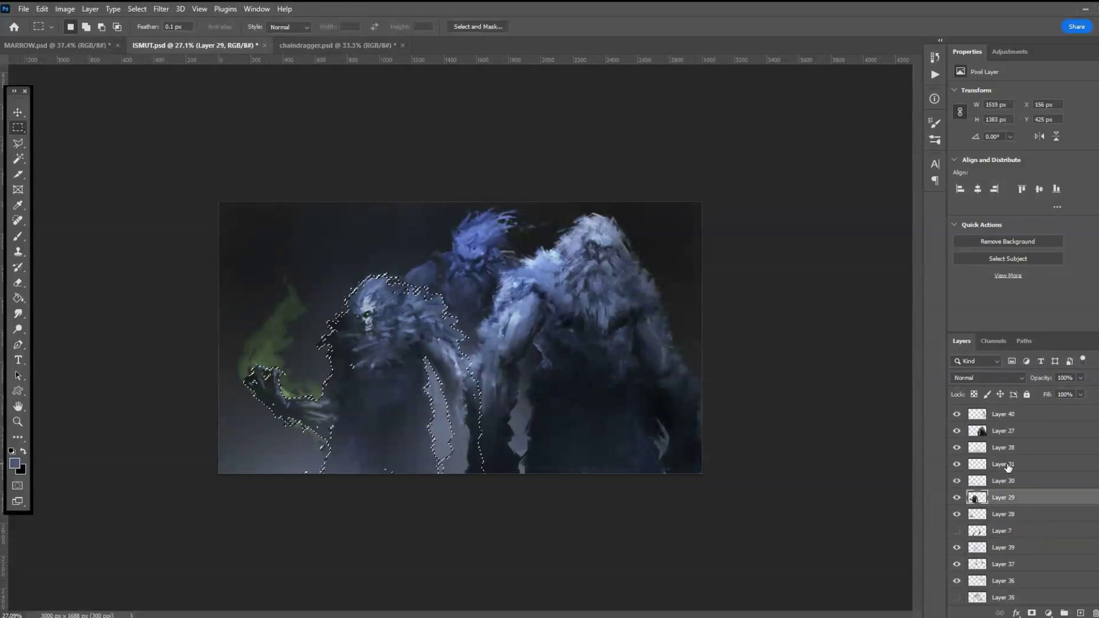
{"action": "left_click", "coordinate": [1010, 468]}
{"action": "left_click", "coordinate": [1078, 612]}
- Set the new layer to Color Dodge, paint a glow over the left giant's head, and deselect
{"action": "left_click", "coordinate": [983, 378]}
{"action": "scroll", "coordinate": [985, 378], "scroll_direction": "up", "scroll_amount": 1}
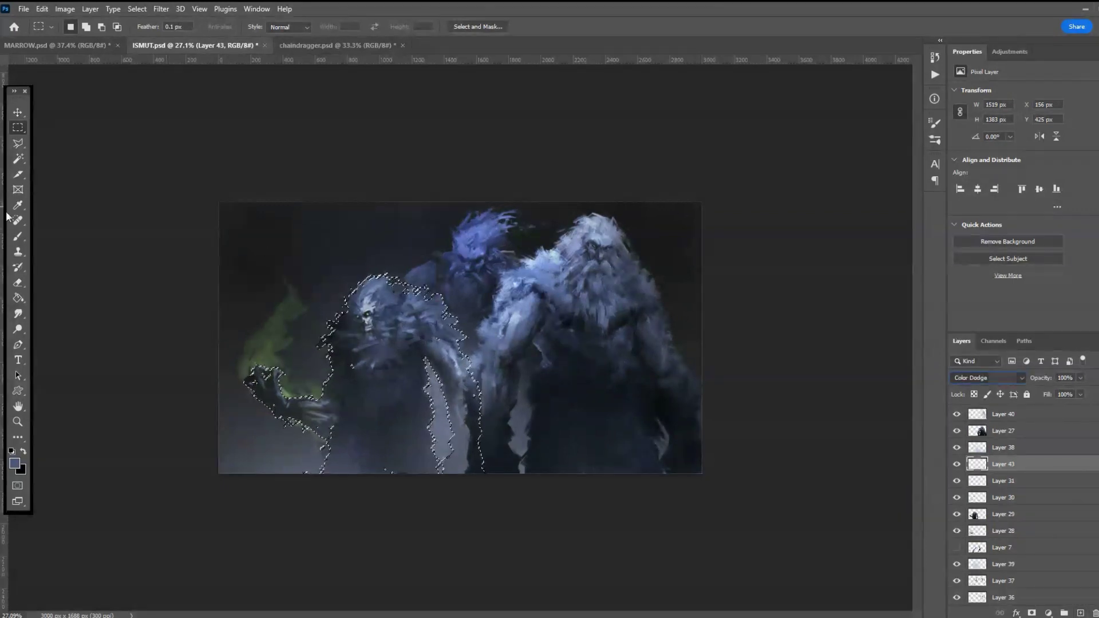
{"action": "left_click", "coordinate": [19, 236]}
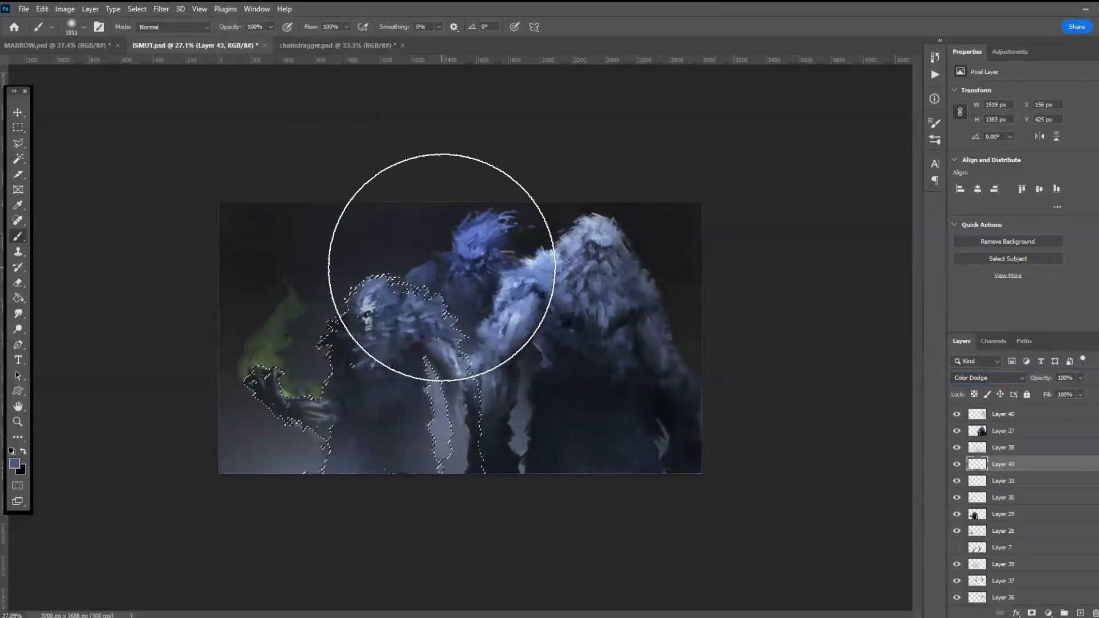
{"action": "left_click", "coordinate": [443, 268]}
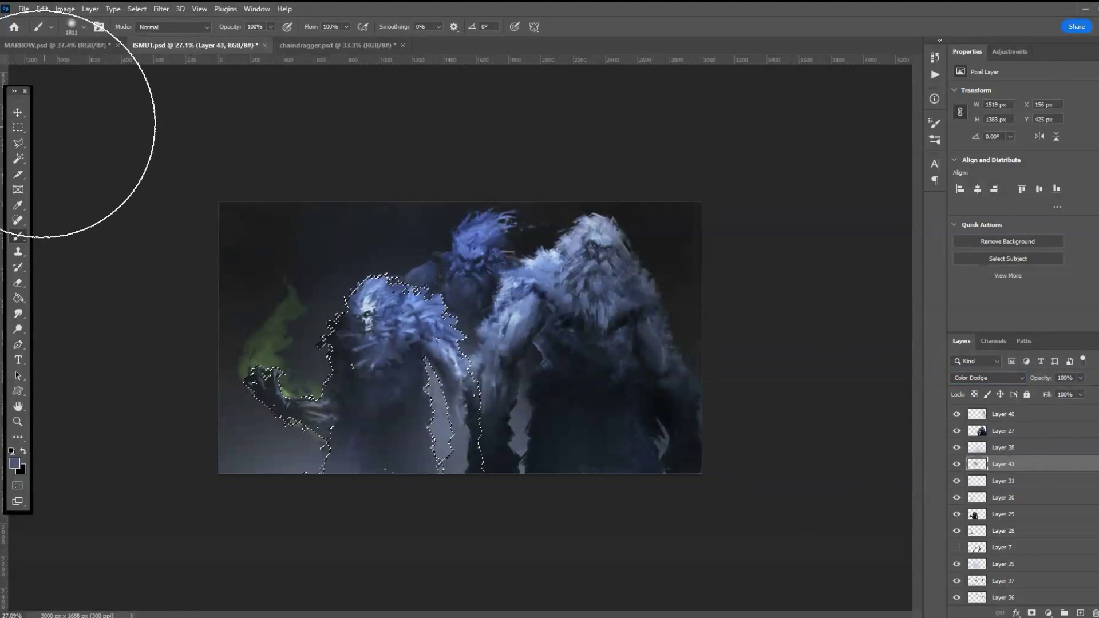
{"action": "left_click", "coordinate": [18, 127]}
{"action": "key", "text": "ctrl+d"}
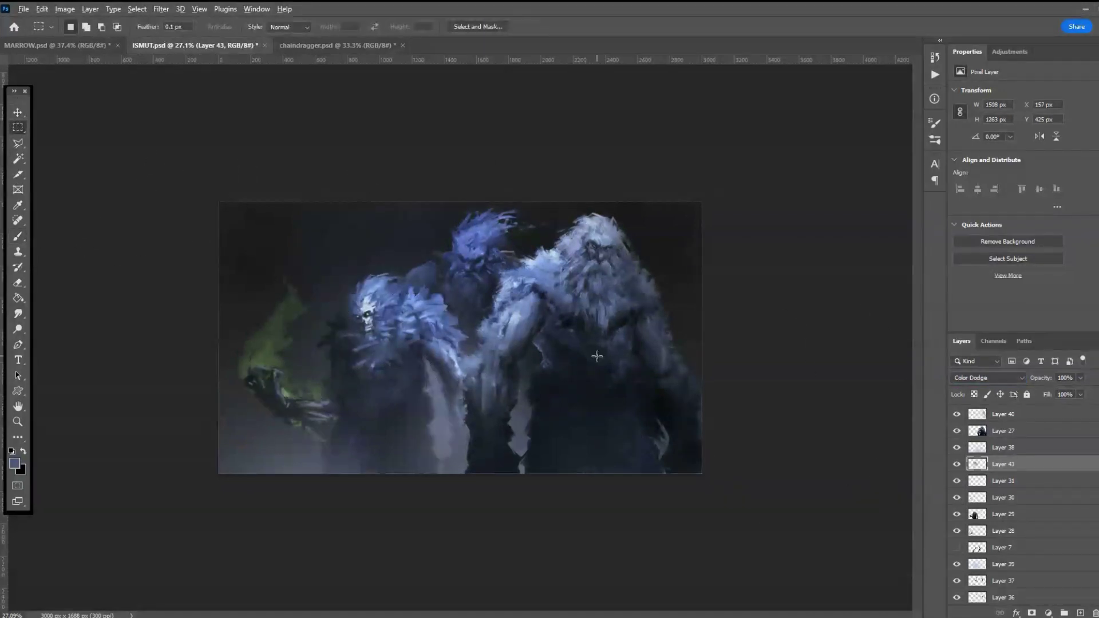
{"action": "scroll", "coordinate": [597, 356], "scroll_direction": "down", "scroll_amount": 2}
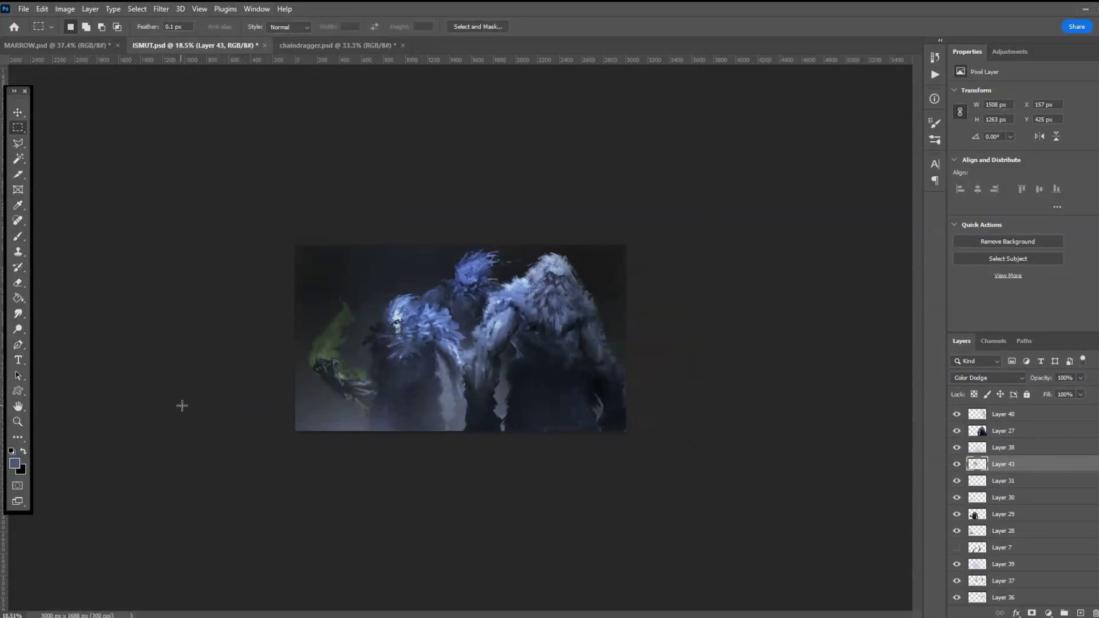
{"action": "scroll", "coordinate": [190, 378], "scroll_direction": "up", "scroll_amount": 5}
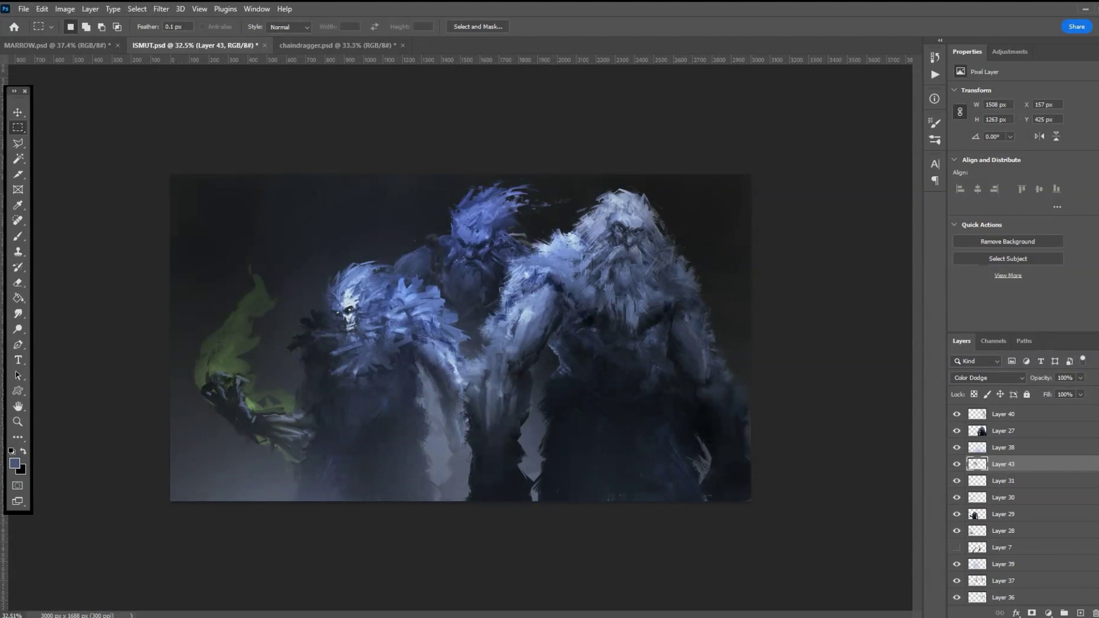
- Brighten Layer 41 with Hue/Saturation, setting Lightness to +29
{"action": "scroll", "coordinate": [1048, 565], "scroll_direction": "down", "scroll_amount": 2}
{"action": "scroll", "coordinate": [1048, 564], "scroll_direction": "down", "scroll_amount": 3}
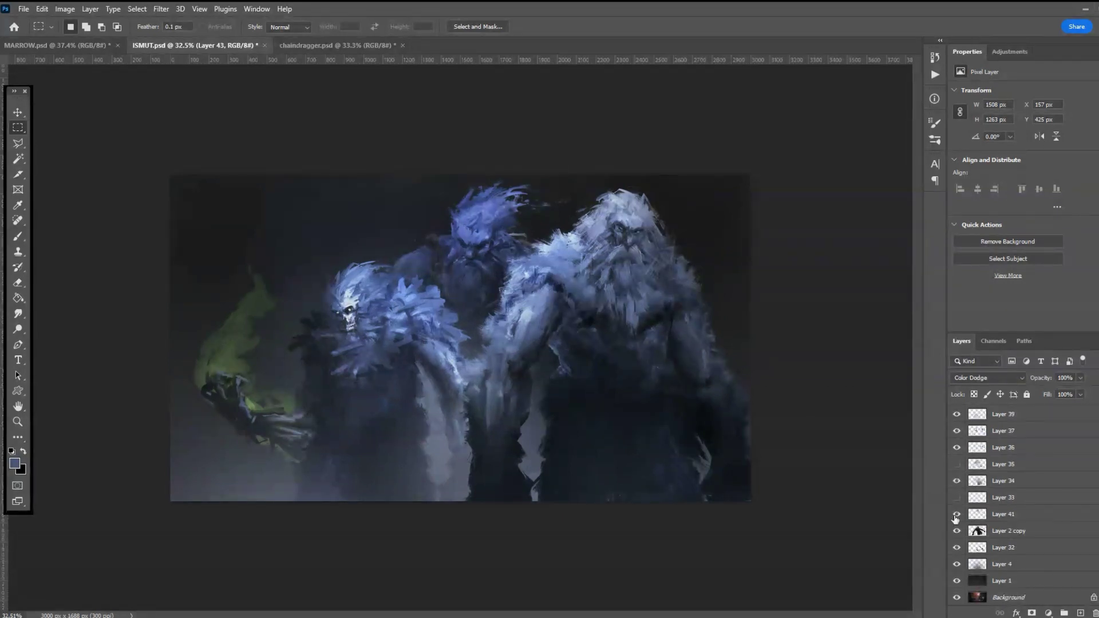
{"action": "left_click", "coordinate": [956, 515]}
{"action": "left_click", "coordinate": [956, 515]}
{"action": "left_click", "coordinate": [1039, 519]}
{"action": "left_click", "coordinate": [64, 9]}
{"action": "mouse_move", "coordinate": [143, 39]}
{"action": "left_click", "coordinate": [238, 103]}
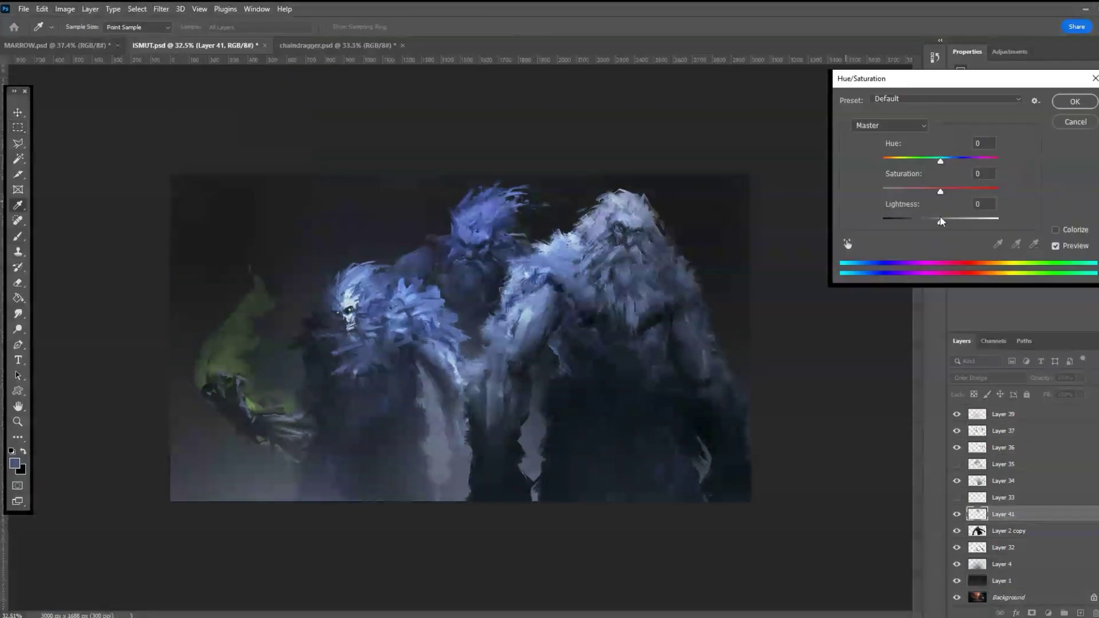
{"action": "left_click_drag", "start_coordinate": [940, 219], "coordinate": [958, 224]}
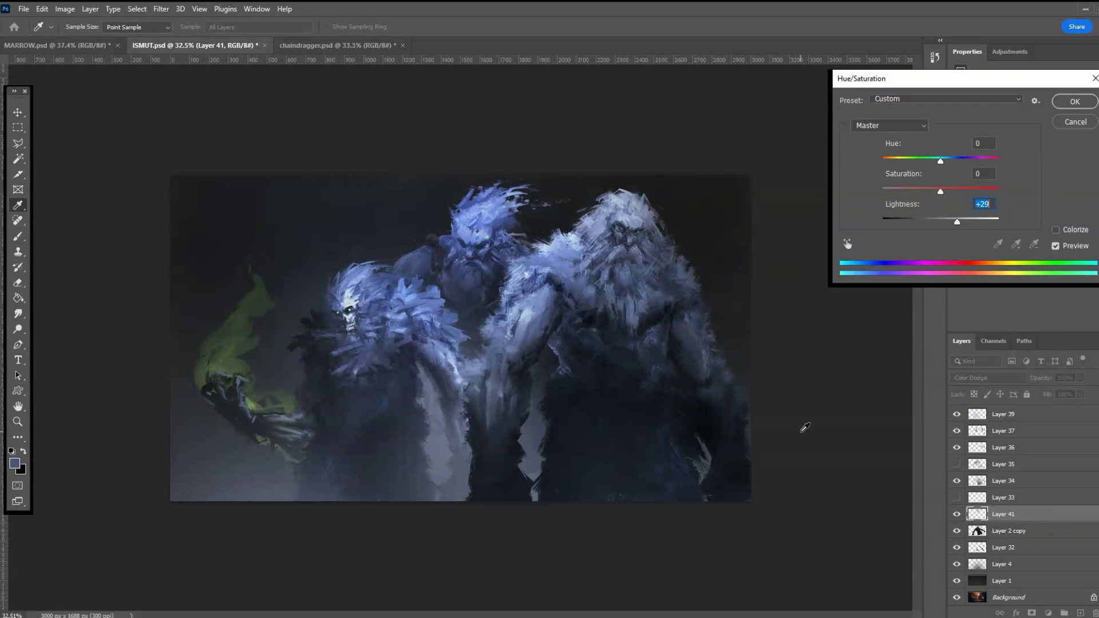
{"action": "left_click", "coordinate": [1068, 102]}
{"action": "key", "text": "m"}
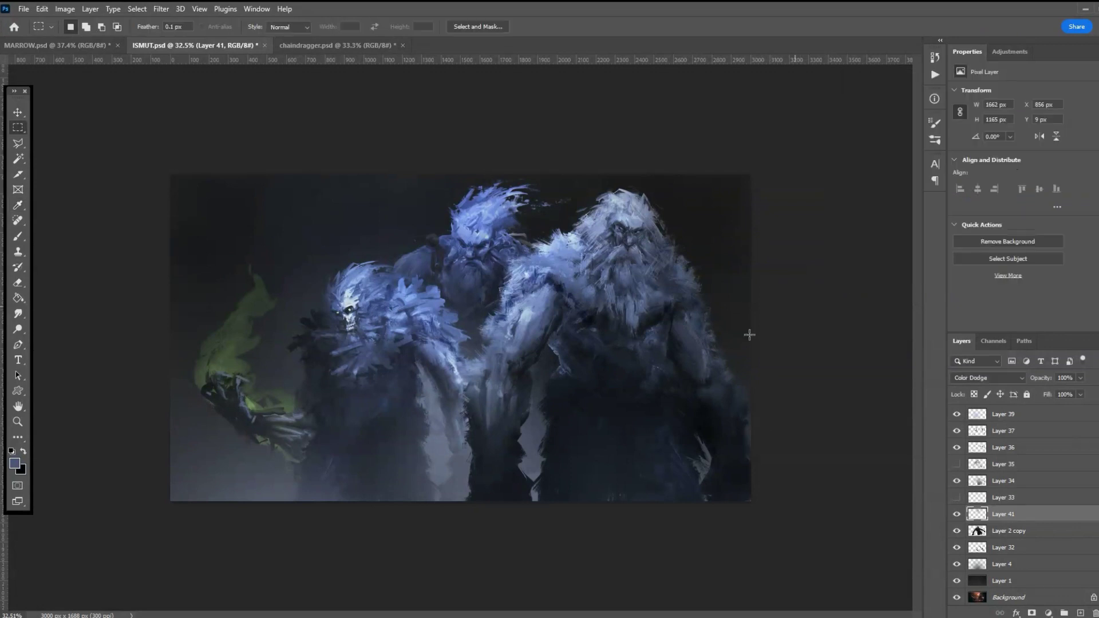
- Raise Layer 12's opacity from 29% to 48%
{"action": "scroll", "coordinate": [701, 461], "scroll_direction": "down", "scroll_amount": 2}
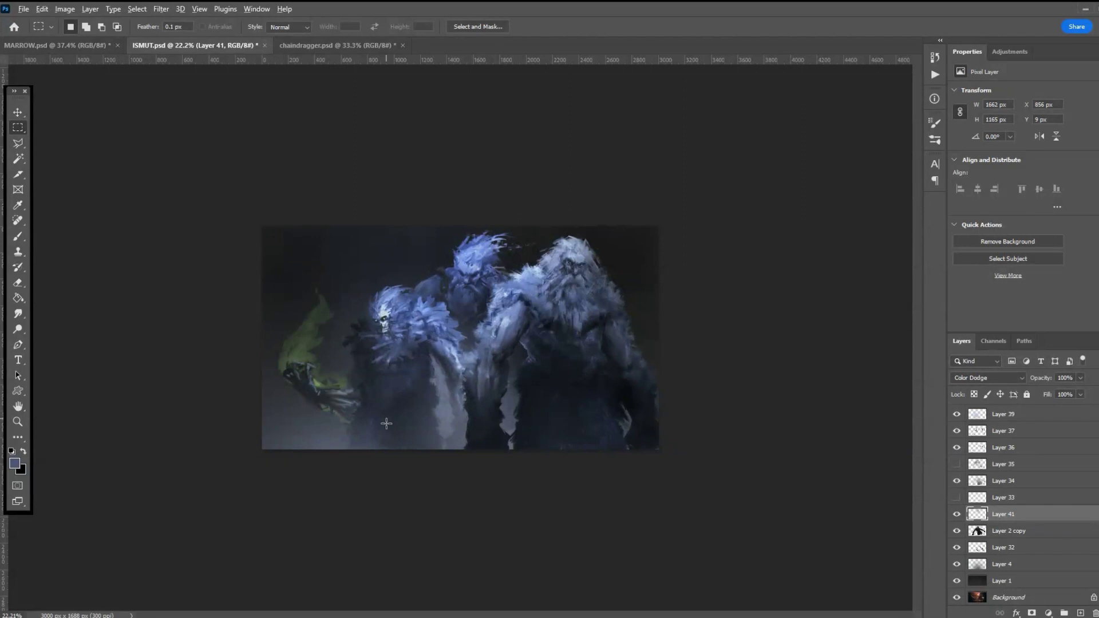
{"action": "scroll", "coordinate": [770, 499], "scroll_direction": "up", "scroll_amount": 4}
{"action": "scroll", "coordinate": [1046, 535], "scroll_direction": "up", "scroll_amount": 8}
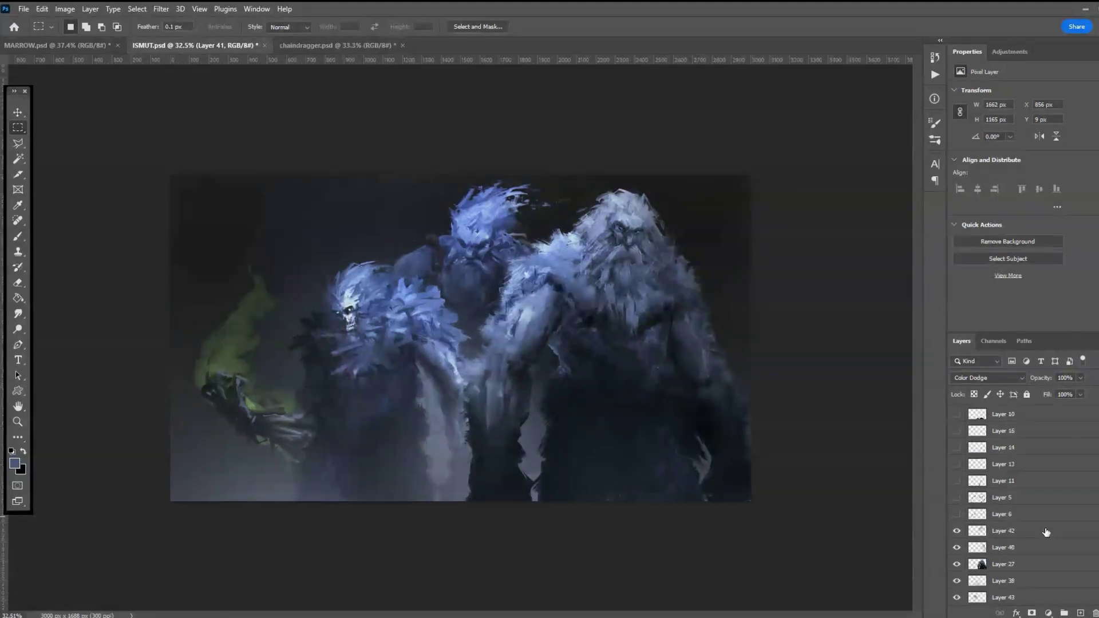
{"action": "left_click", "coordinate": [1013, 409]}
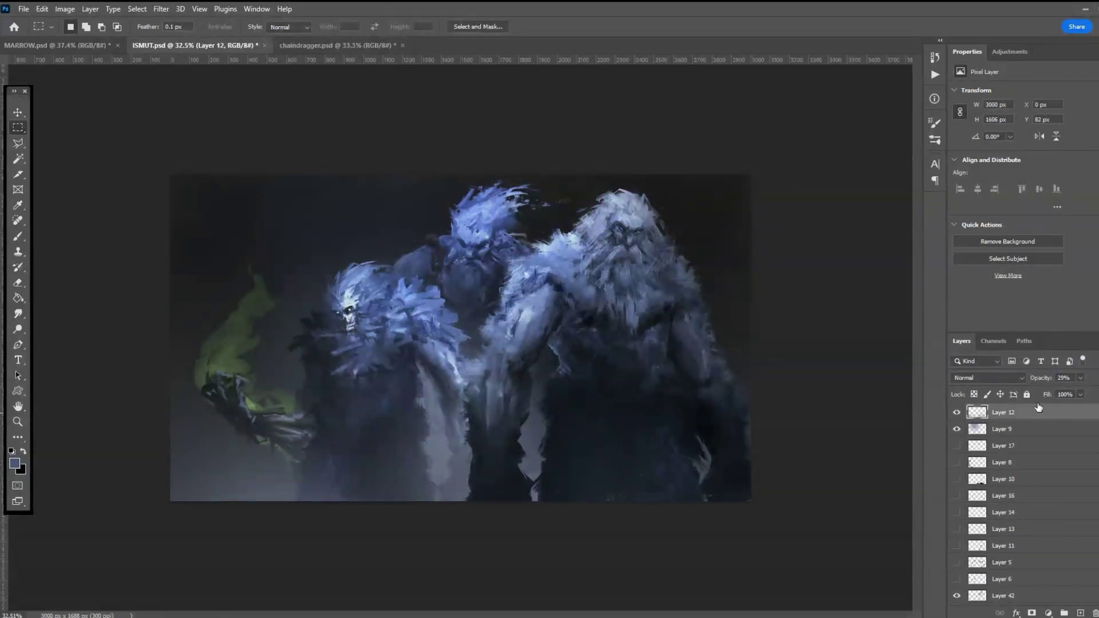
{"action": "left_click", "coordinate": [1080, 378]}
{"action": "left_click_drag", "start_coordinate": [1076, 389], "coordinate": [1080, 390]}
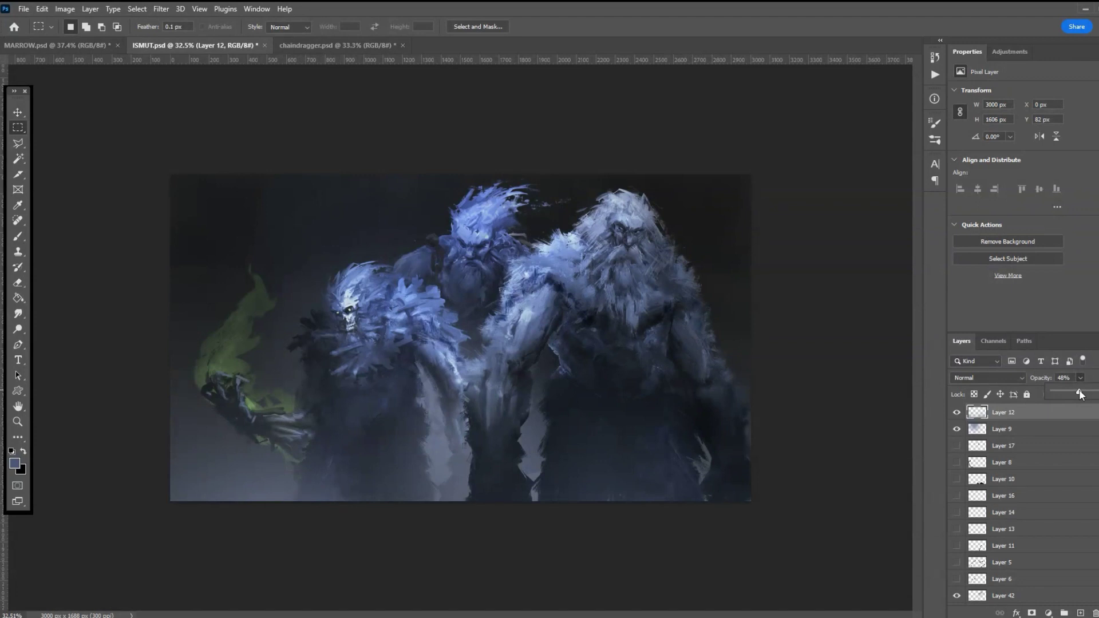
- Raise Overlay Layer 9's opacity from 73% to 92%, then make Layer 27 active
{"action": "scroll", "coordinate": [717, 431], "scroll_direction": "down", "scroll_amount": 2}
{"action": "key", "text": "ctrl+minus"}
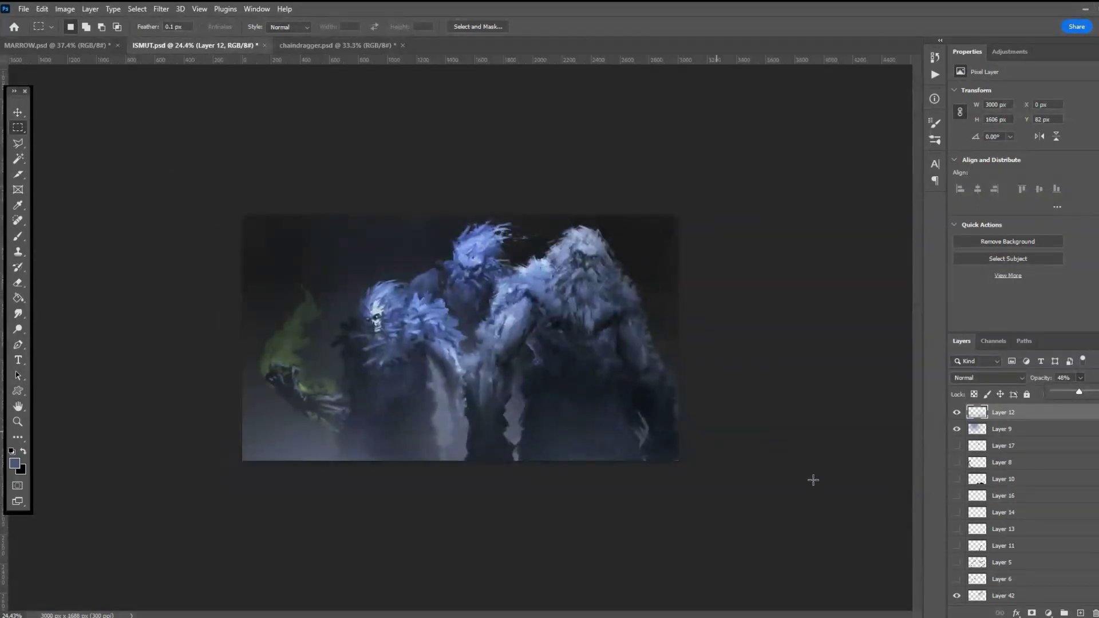
{"action": "left_click", "coordinate": [1007, 431]}
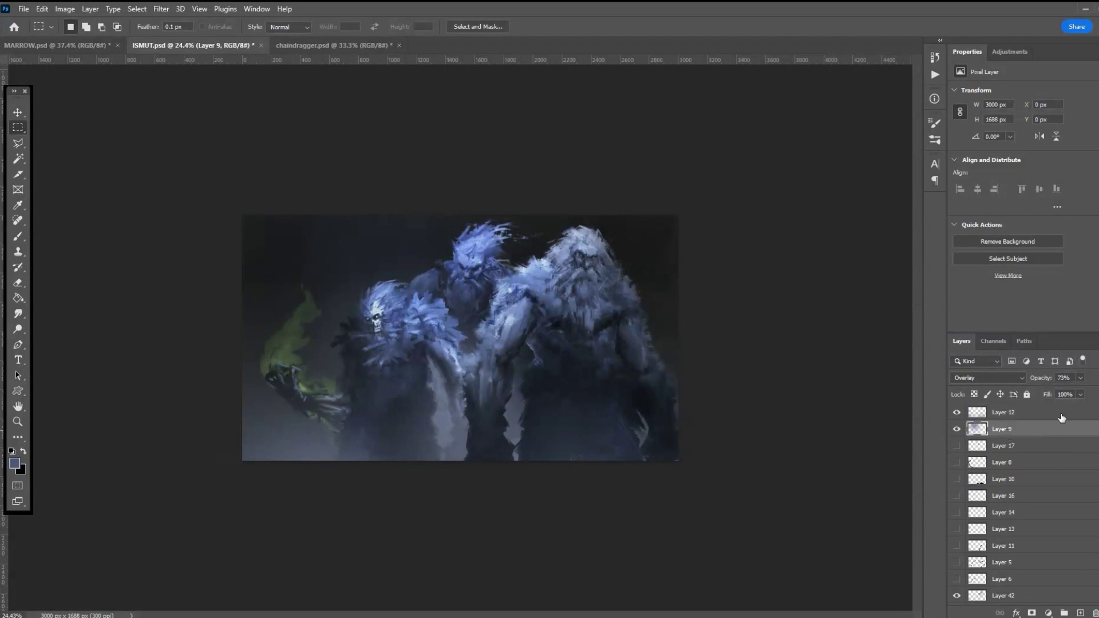
{"action": "left_click", "coordinate": [1081, 378]}
{"action": "left_click_drag", "start_coordinate": [1078, 395], "coordinate": [1091, 394]}
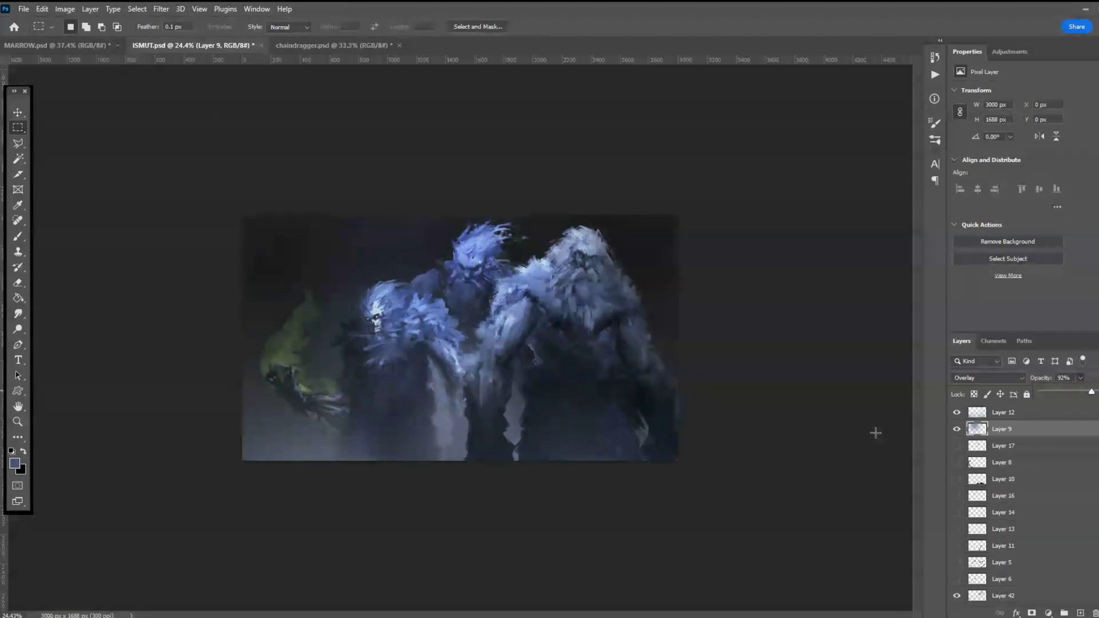
{"action": "scroll", "coordinate": [1039, 523], "scroll_direction": "down", "scroll_amount": 3}
{"action": "left_click", "coordinate": [1028, 482]}
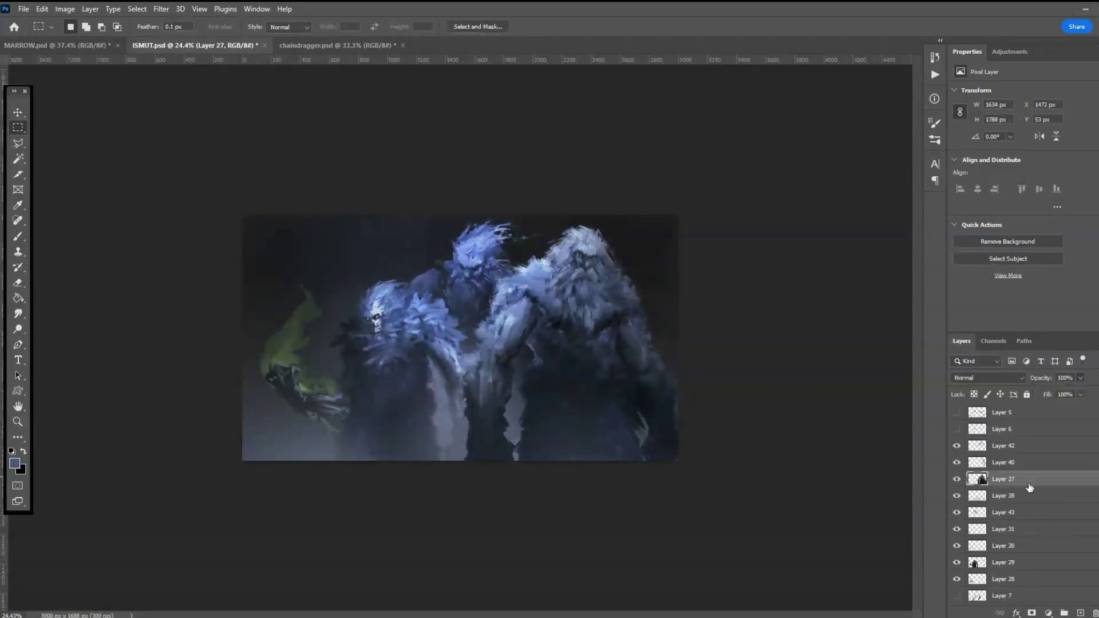
- Raise Layer 27's saturation to +32 with Hue/Saturation, then zoom in and select Layer 42
{"action": "left_click", "coordinate": [65, 9]}
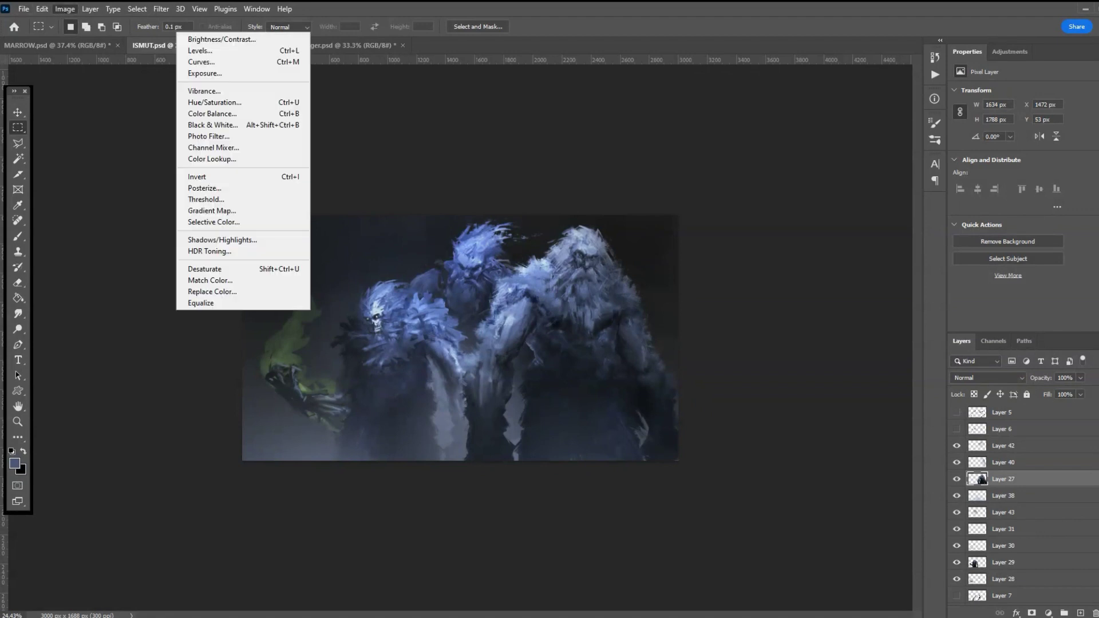
{"action": "left_click", "coordinate": [229, 104]}
{"action": "left_click_drag", "start_coordinate": [940, 192], "coordinate": [962, 201]}
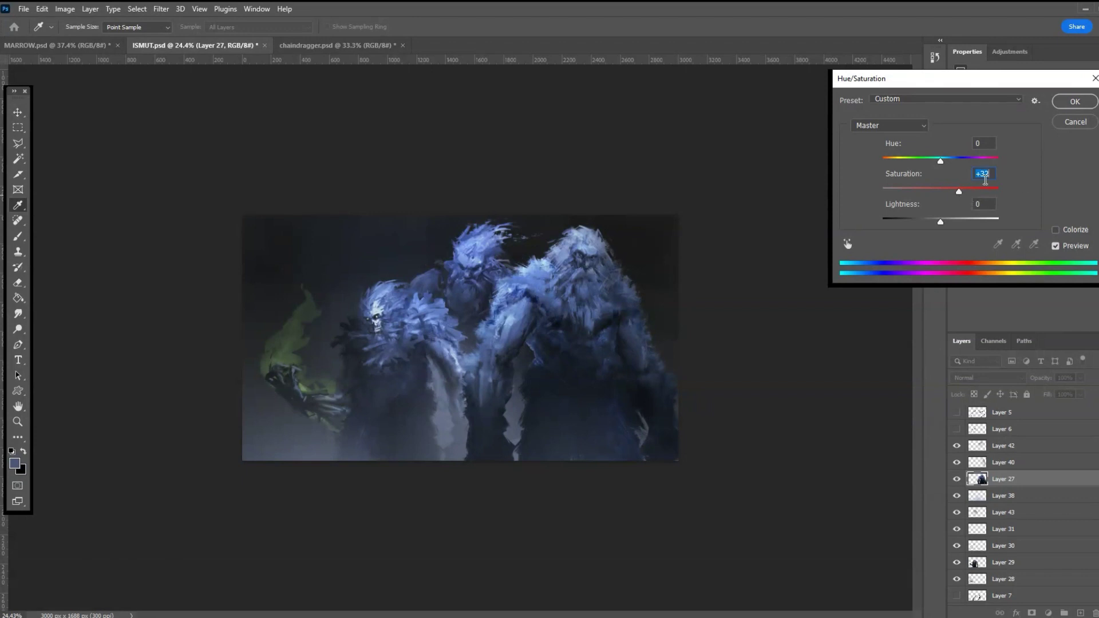
{"action": "left_click", "coordinate": [1057, 103]}
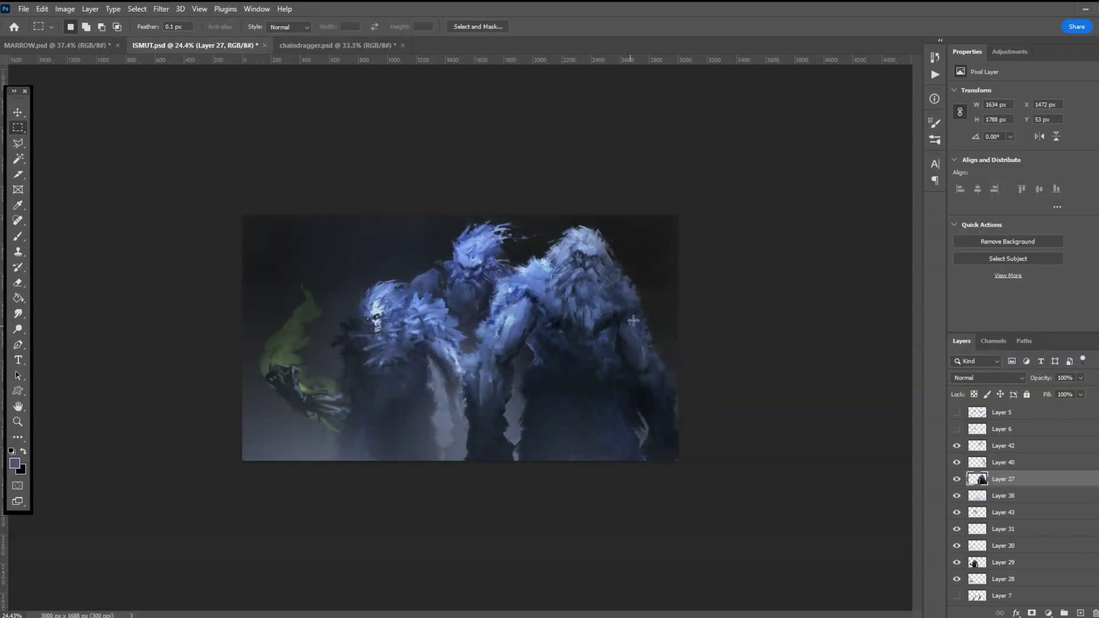
{"action": "left_click_drag", "start_coordinate": [606, 214], "coordinate": [788, 408]}
{"action": "left_click", "coordinate": [1023, 449]}
- Add a new empty layer above Layer 42 and set the foreground colour to white
{"action": "left_click", "coordinate": [1081, 612]}
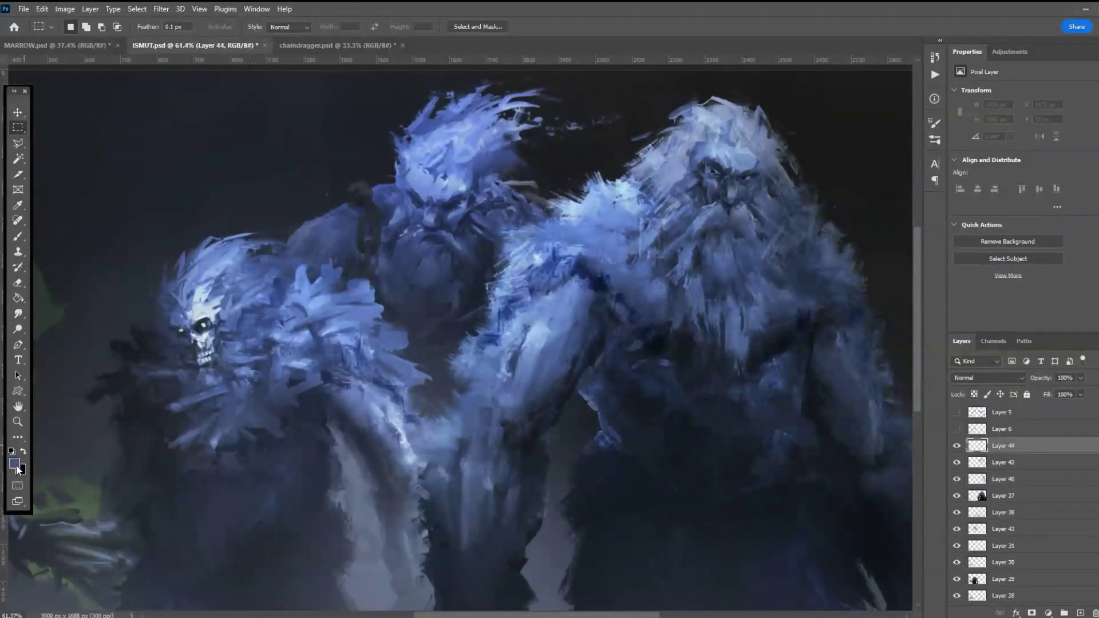
{"action": "left_click", "coordinate": [17, 467]}
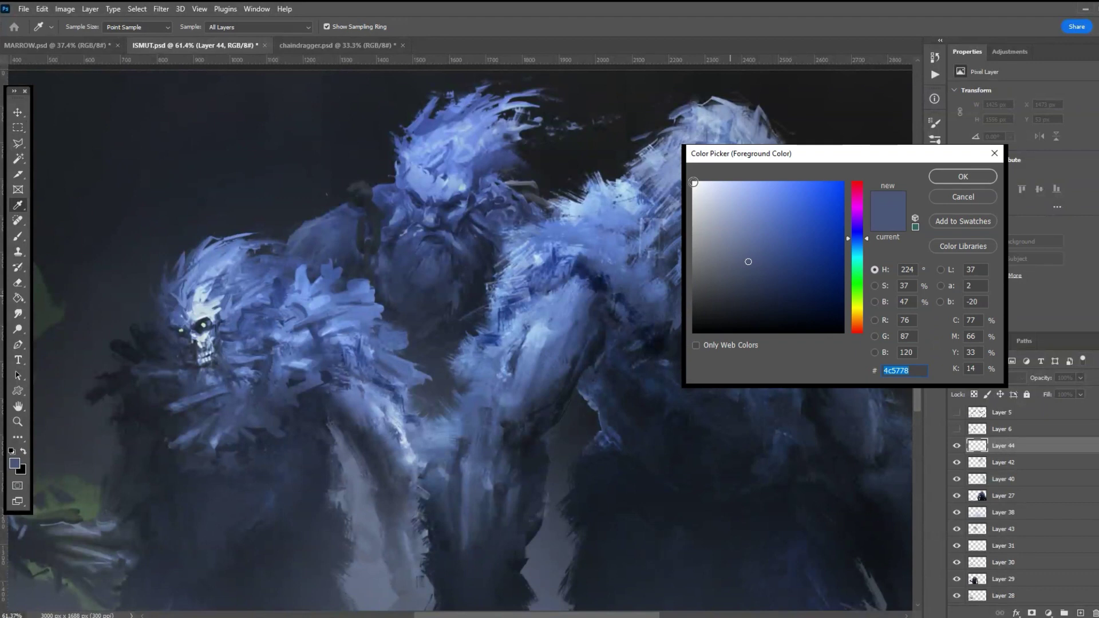
{"action": "left_click", "coordinate": [693, 182]}
{"action": "left_click", "coordinate": [950, 178]}
- Dab two white glowing eyes on the right giant with a 10 px Hard Round brush
{"action": "key", "text": "b"}
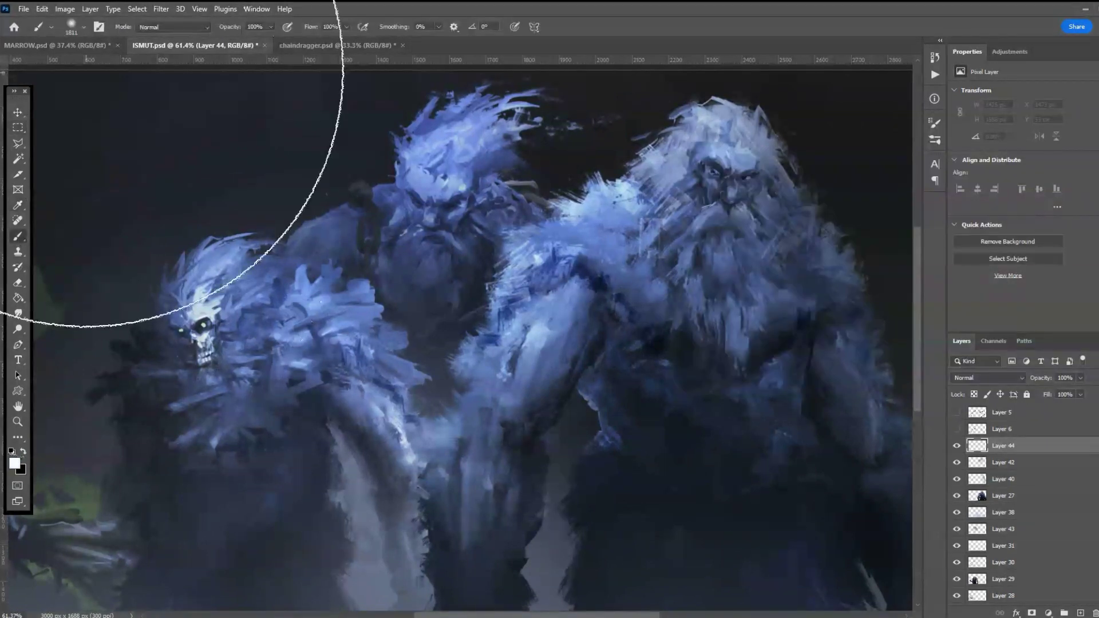
{"action": "left_click", "coordinate": [83, 25]}
{"action": "left_click", "coordinate": [151, 203]}
{"action": "left_click", "coordinate": [67, 64]}
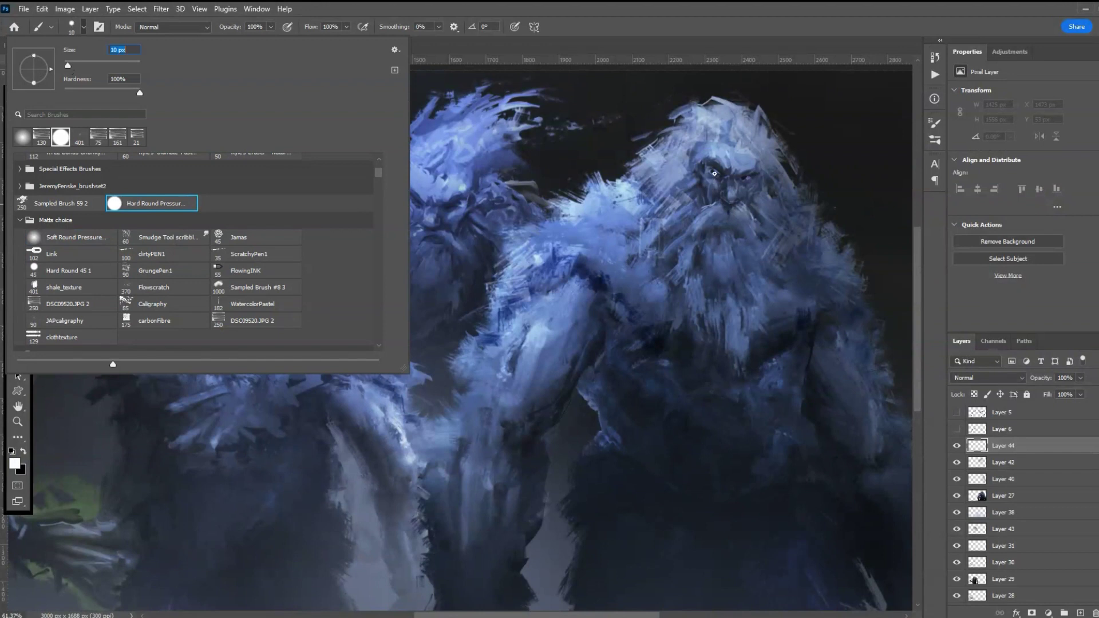
{"action": "left_click", "coordinate": [714, 171]}
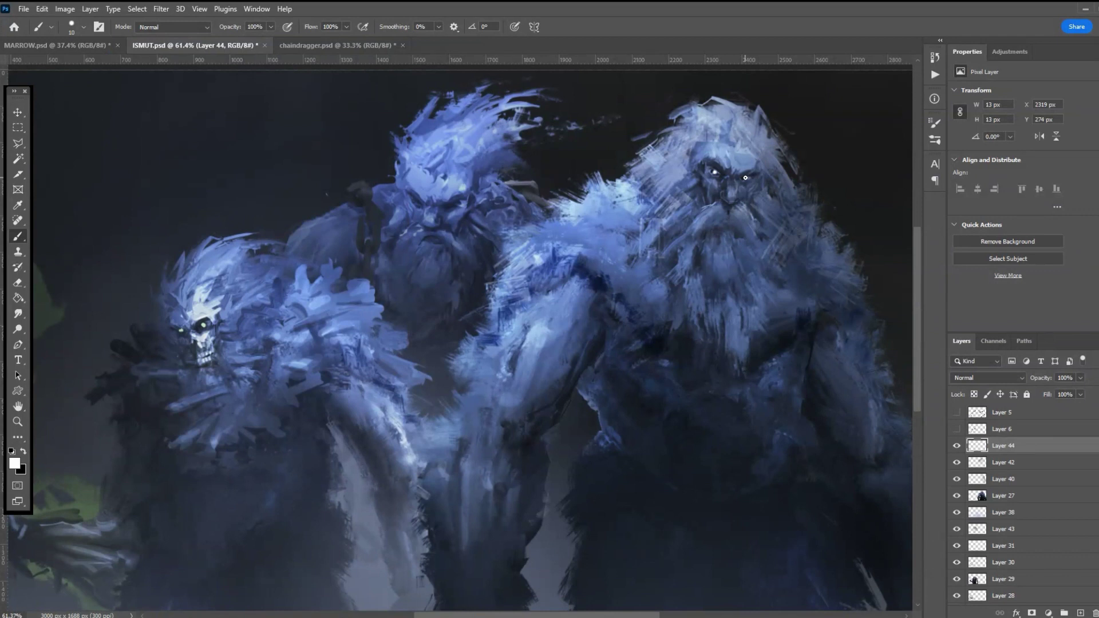
{"action": "left_click", "coordinate": [745, 178]}
{"action": "scroll", "coordinate": [651, 331], "scroll_direction": "down", "scroll_amount": 5}
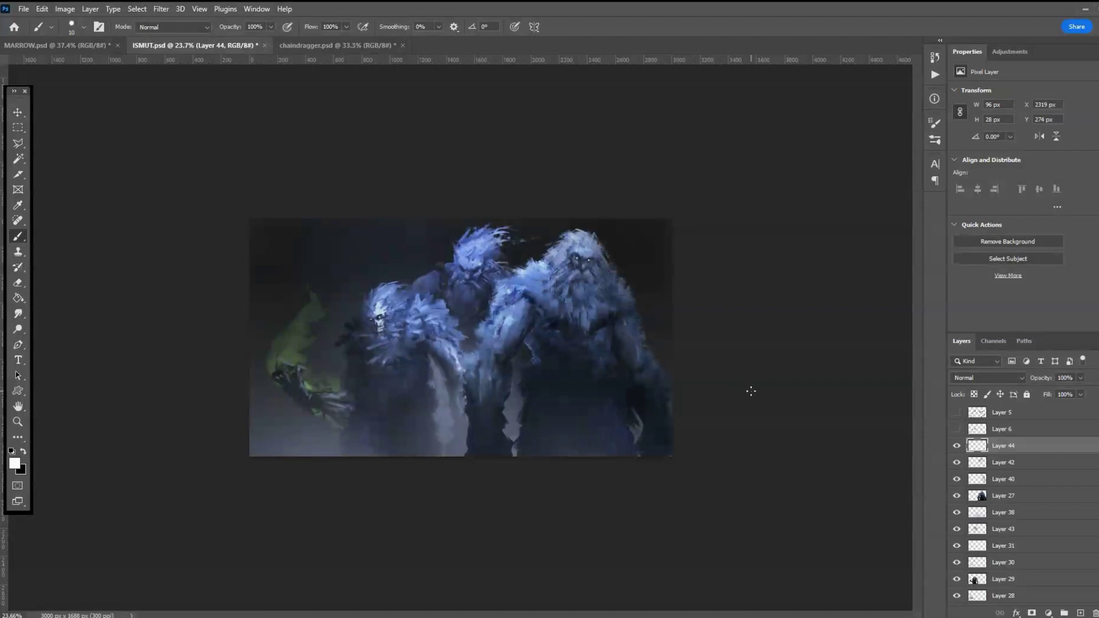
{"action": "scroll", "coordinate": [461, 343], "scroll_direction": "up", "scroll_amount": 3}
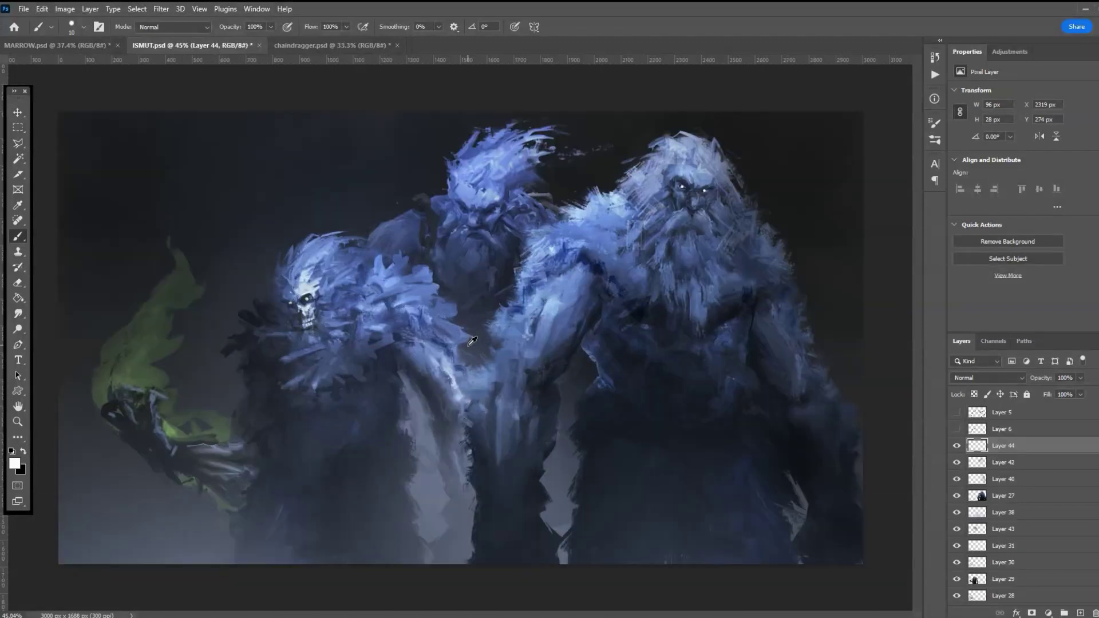
{"action": "scroll", "coordinate": [472, 341], "scroll_direction": "down", "scroll_amount": 3}
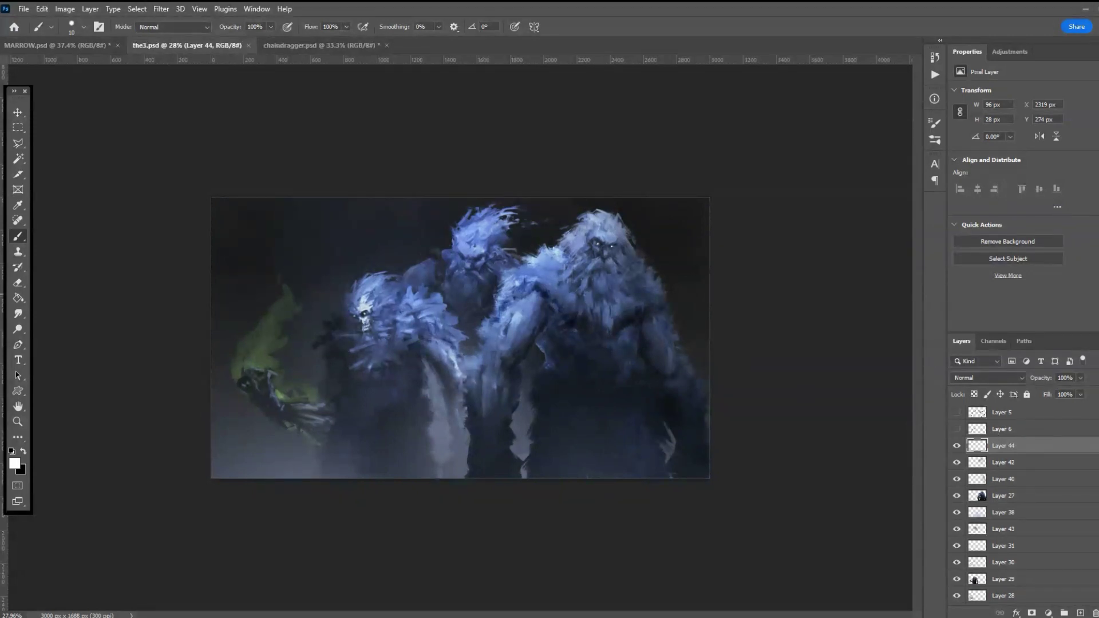
- Add a Color Balance adjustment layer above Layer 12 and tweak its midtone sliders
{"action": "scroll", "coordinate": [1025, 504], "scroll_direction": "up", "scroll_amount": 5}
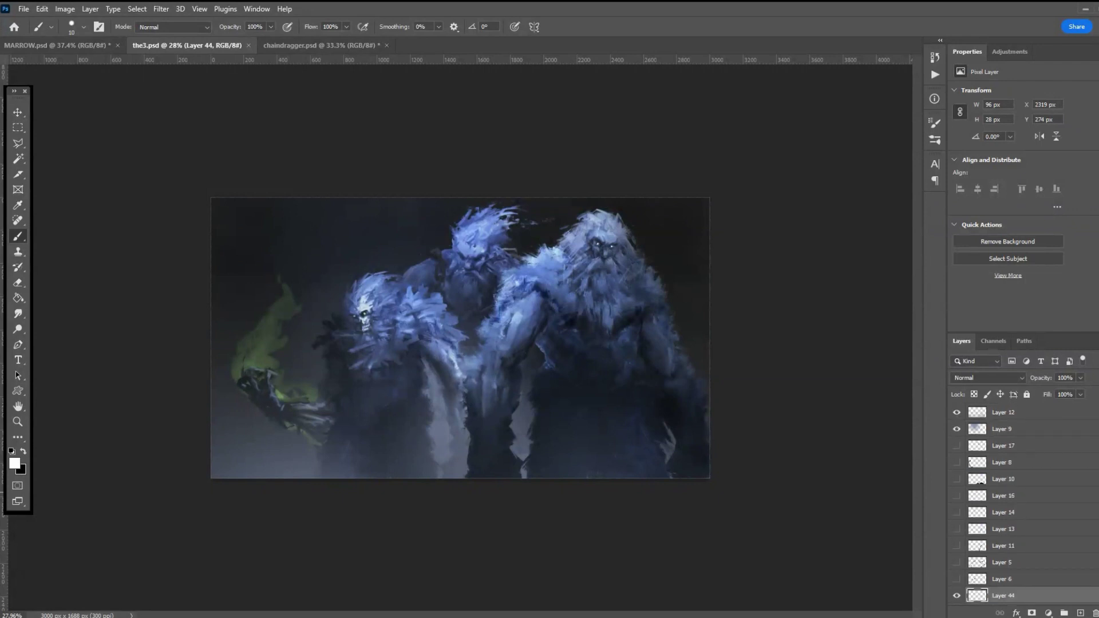
{"action": "left_click", "coordinate": [1052, 414]}
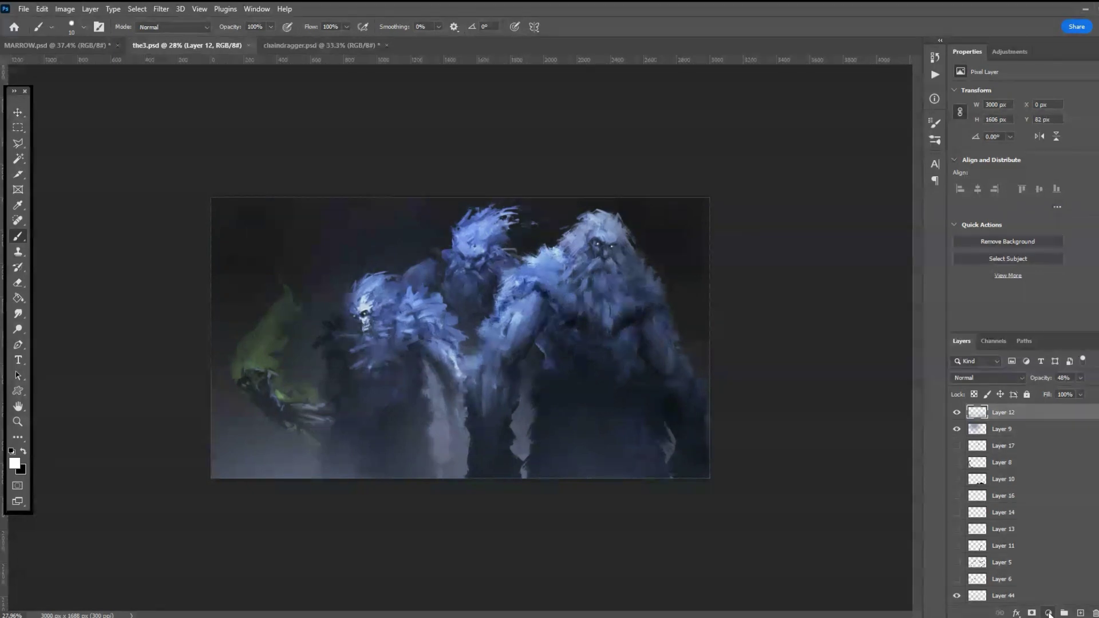
{"action": "left_click", "coordinate": [1071, 503]}
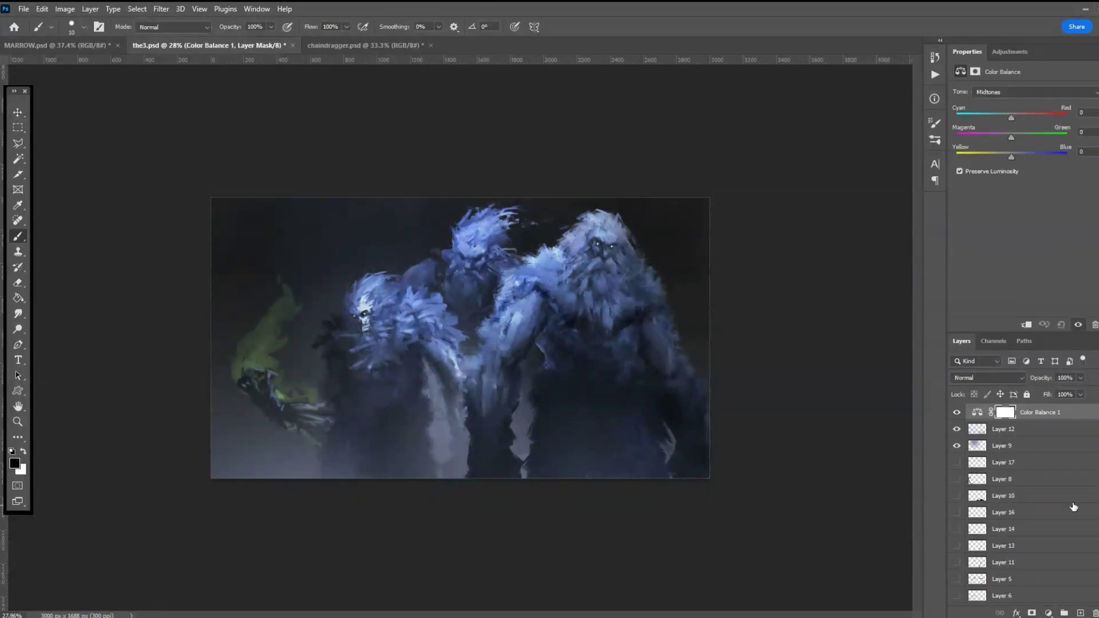
{"action": "left_click_drag", "start_coordinate": [1011, 115], "coordinate": [1022, 115]}
{"action": "left_click_drag", "start_coordinate": [1018, 116], "coordinate": [1014, 155]}
{"action": "left_click_drag", "start_coordinate": [1012, 138], "coordinate": [1012, 139]}
- Tint the Color Balance highlights to +4 red, +8 green and -1 yellow-blue
{"action": "left_click", "coordinate": [1009, 121]}
{"action": "left_click_drag", "start_coordinate": [1011, 117], "coordinate": [1016, 118]}
{"action": "left_click_drag", "start_coordinate": [1012, 156], "coordinate": [1004, 155]}
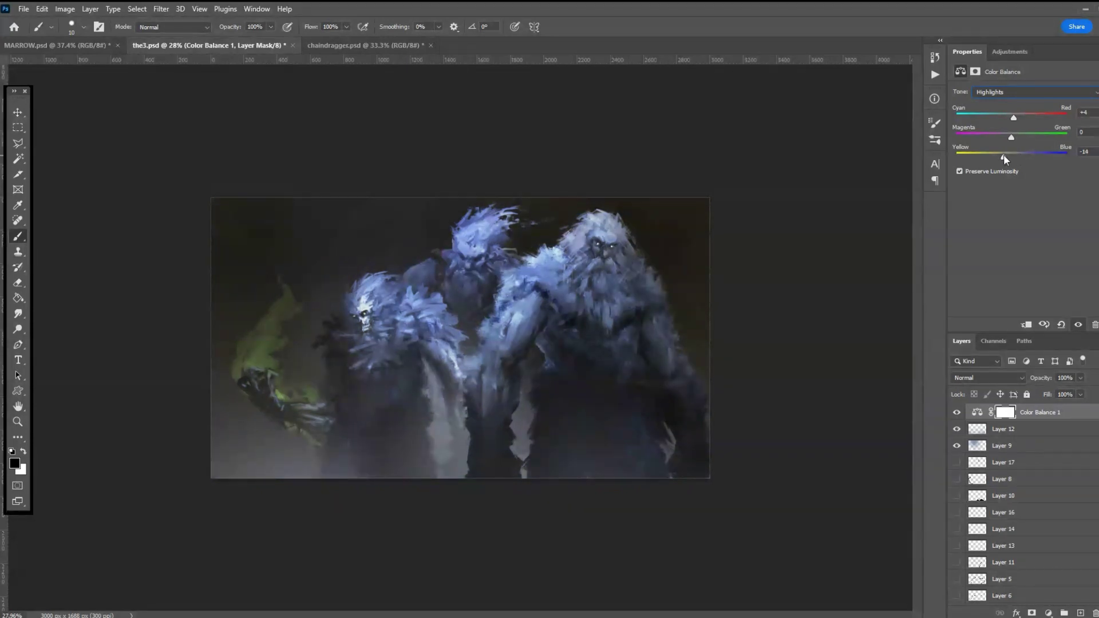
{"action": "left_click_drag", "start_coordinate": [1005, 158], "coordinate": [1011, 157]}
{"action": "left_click_drag", "start_coordinate": [1011, 137], "coordinate": [1017, 140]}
- Toggle Color Balance 1 off and on to compare the effect, then zoom in
{"action": "left_click", "coordinate": [957, 412]}
{"action": "left_click", "coordinate": [957, 412]}
{"action": "left_click", "coordinate": [20, 117]}
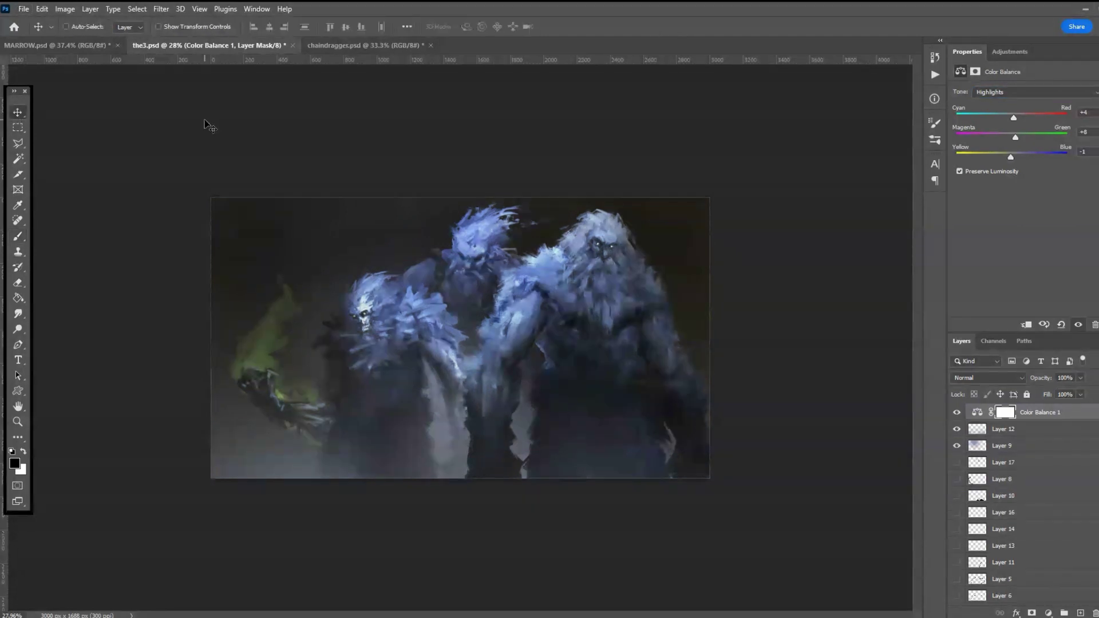
{"action": "scroll", "coordinate": [507, 301], "scroll_direction": "down", "scroll_amount": 5}
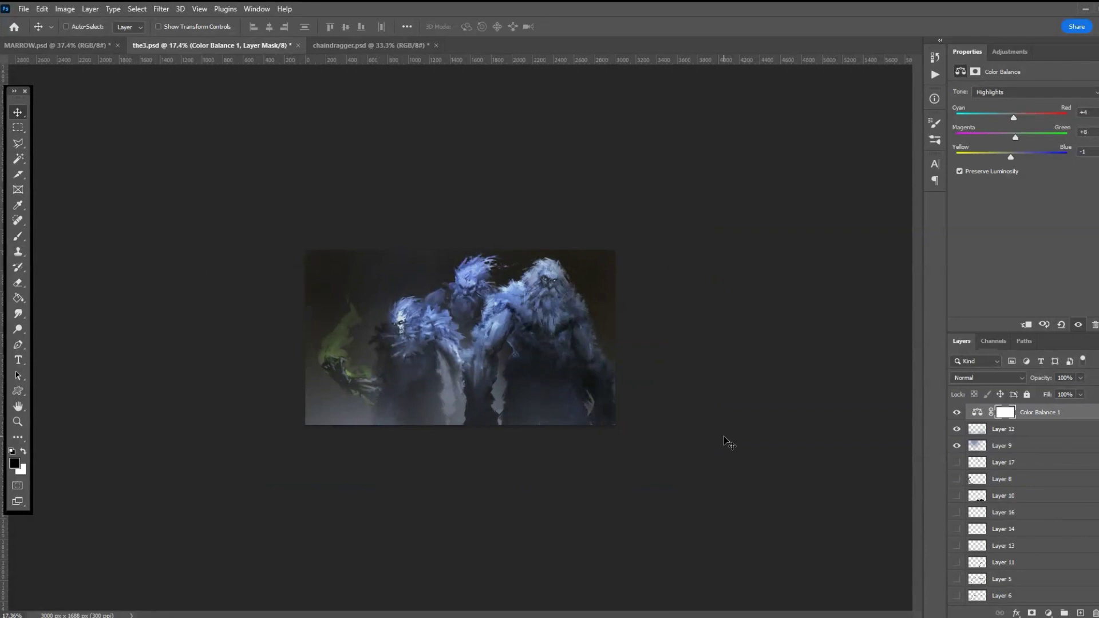
{"action": "left_click", "coordinate": [955, 417]}
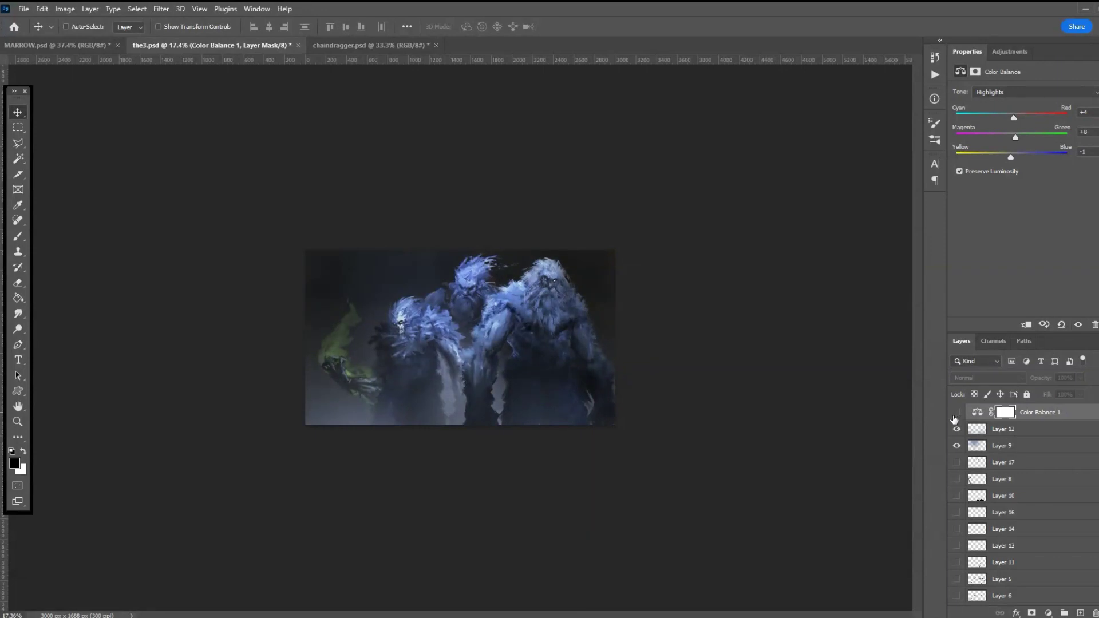
{"action": "left_click", "coordinate": [955, 416]}
{"action": "key", "text": "ctrl+plus"}
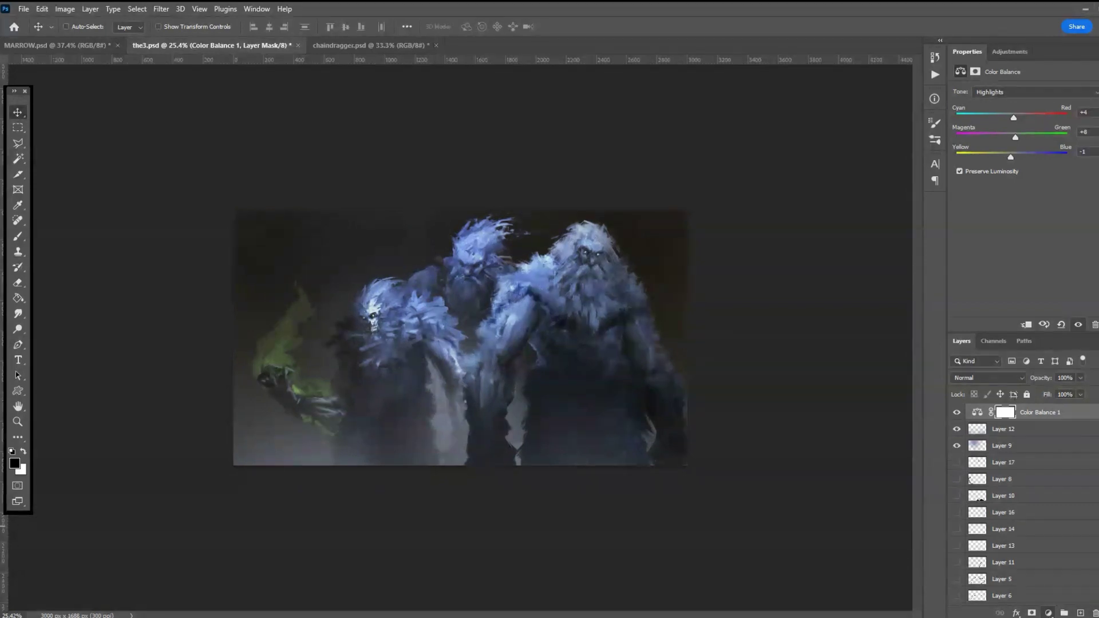
- Add a Hue/Saturation adjustment layer with lowered Lightness and select its mask
{"action": "left_click", "coordinate": [1078, 503]}
{"action": "left_click_drag", "start_coordinate": [1028, 183], "coordinate": [1008, 182]}
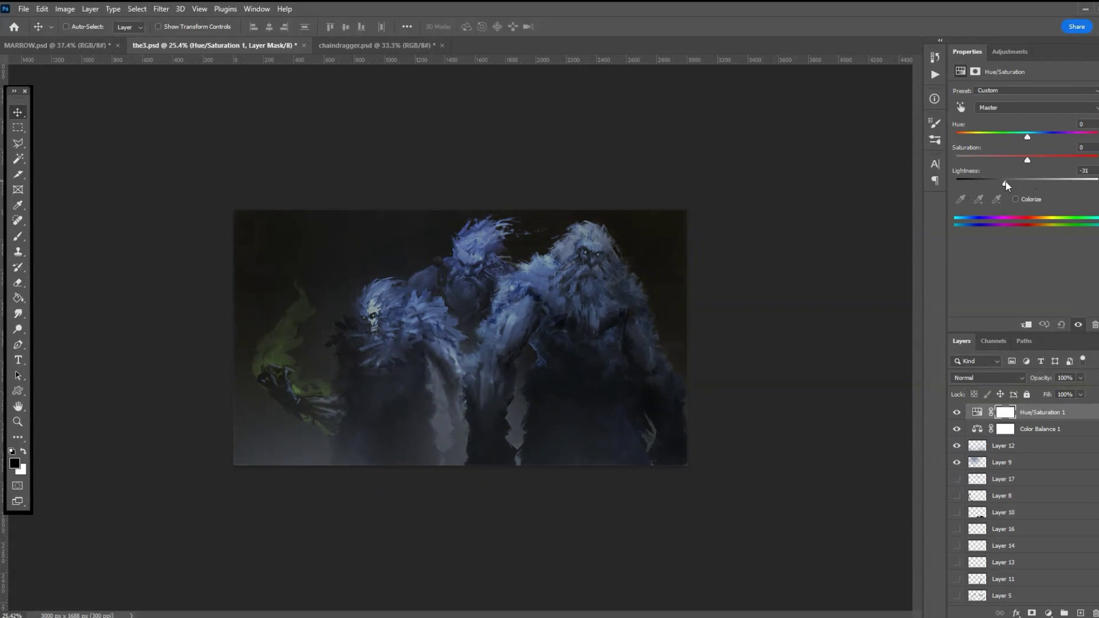
{"action": "left_click", "coordinate": [1003, 413]}
- Paint the mask over the giants with an 1811 px soft round brush to lift the darkening
{"action": "key", "text": "b"}
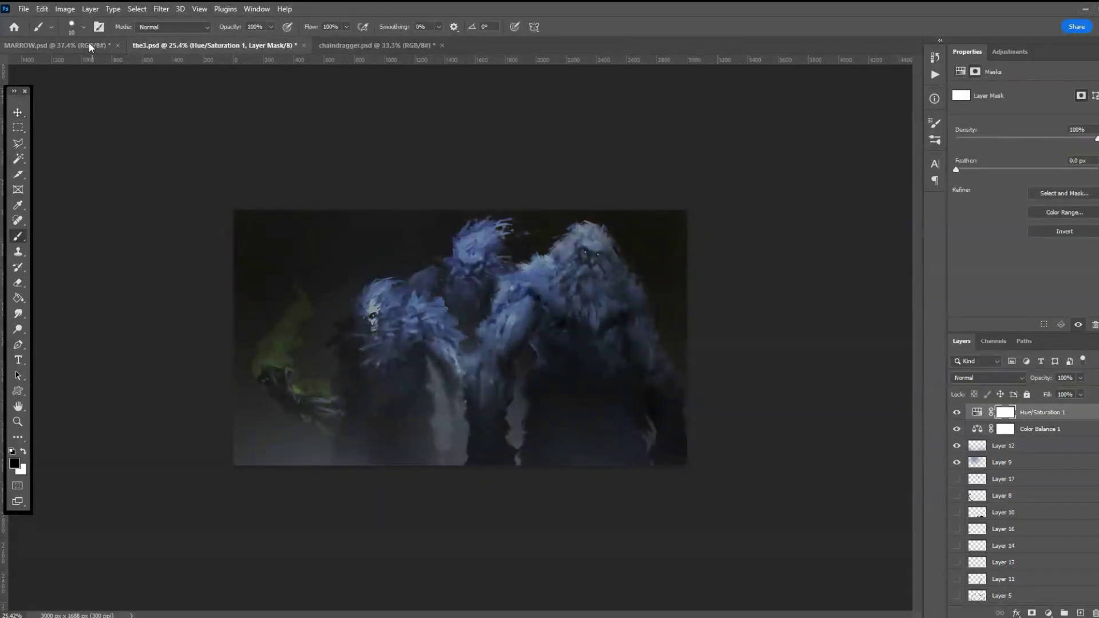
{"action": "left_click", "coordinate": [83, 27]}
{"action": "left_click", "coordinate": [68, 234]}
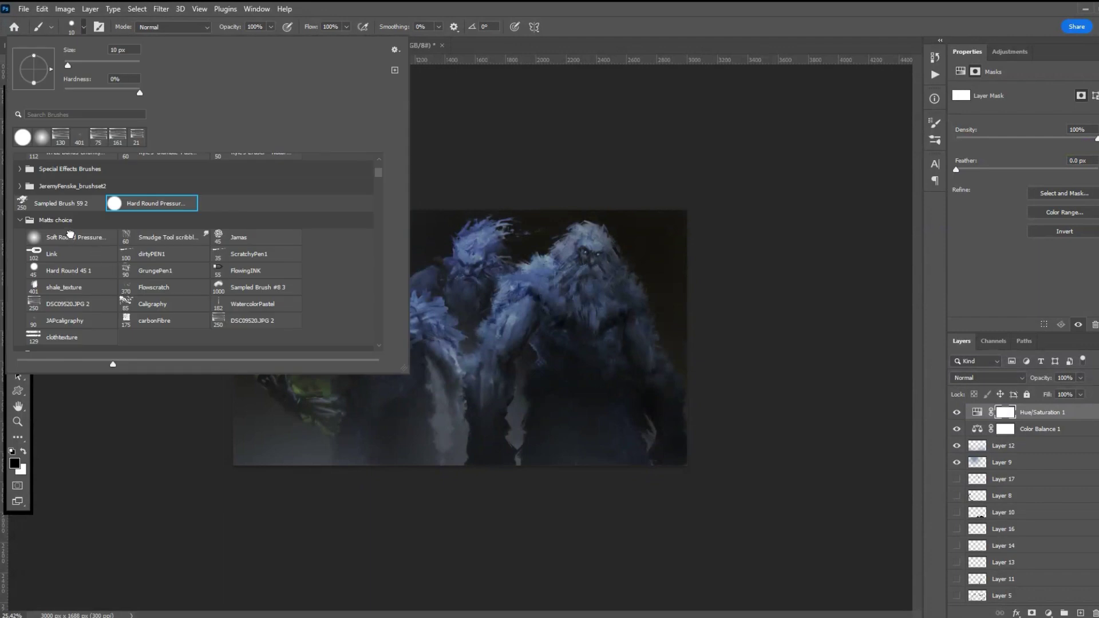
{"action": "left_click", "coordinate": [135, 65]}
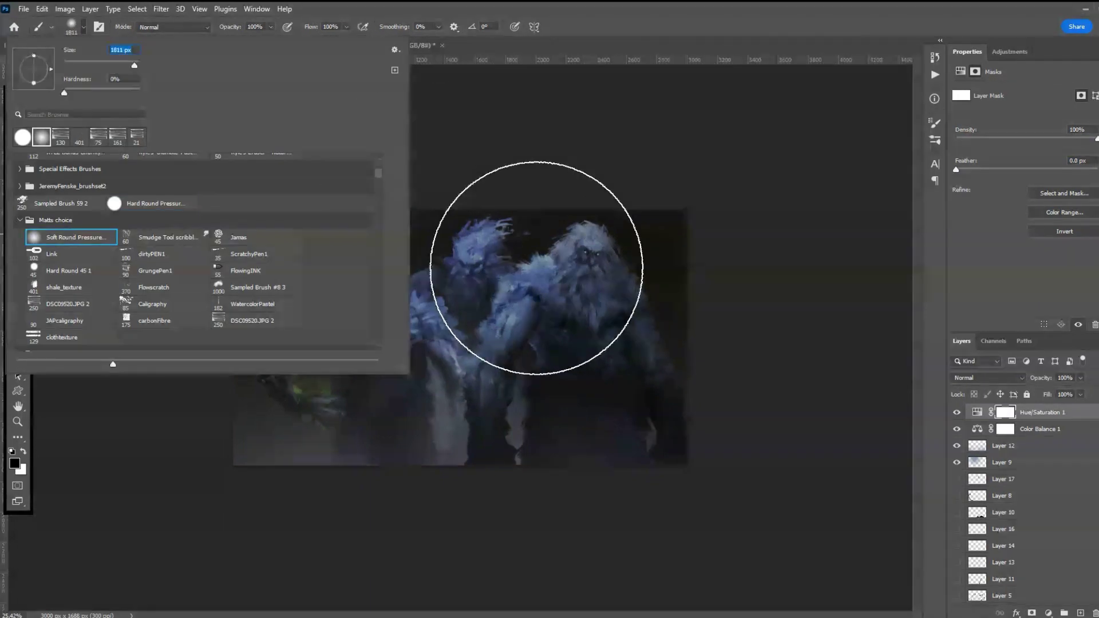
{"action": "left_click", "coordinate": [536, 267]}
{"action": "left_click", "coordinate": [424, 286]}
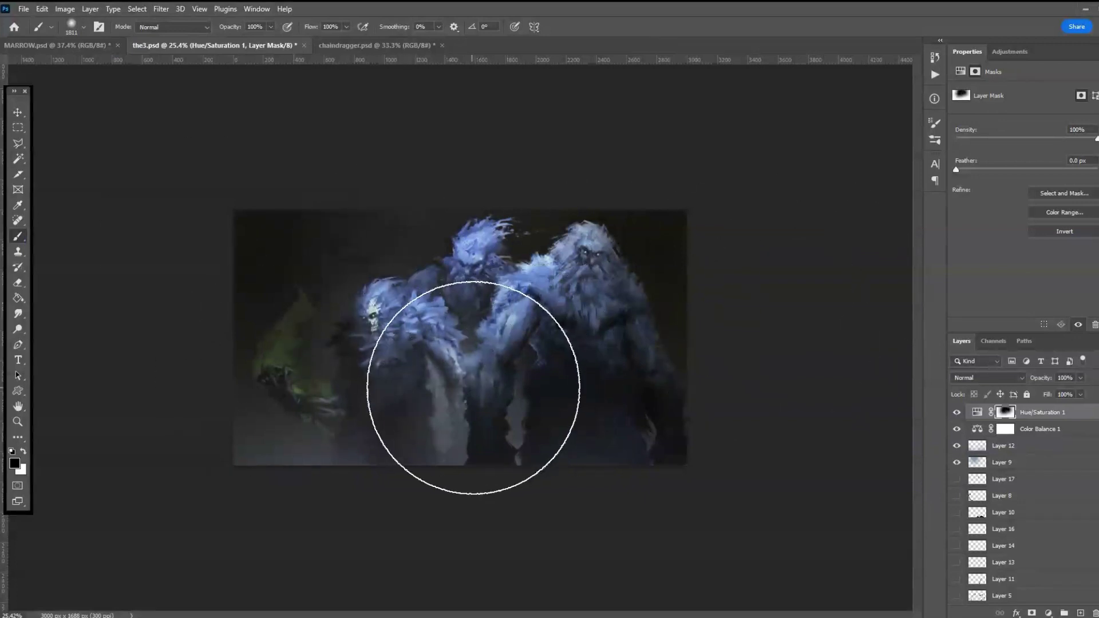
{"action": "left_click", "coordinate": [474, 389]}
{"action": "left_click", "coordinate": [513, 436]}
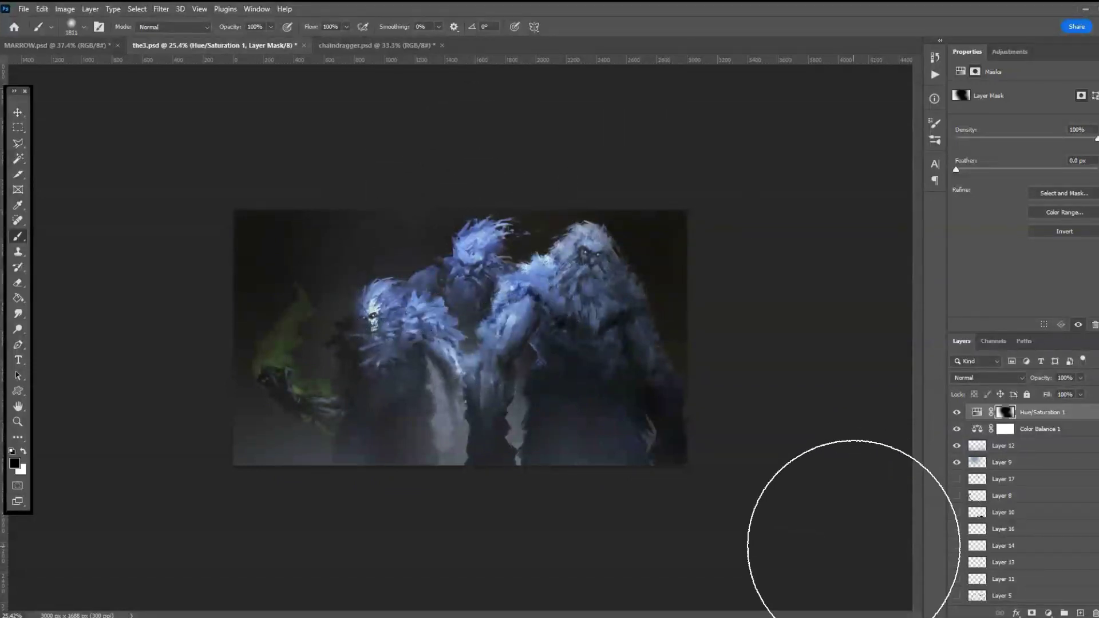
- Paint the mask over the hand and green flame with a 338 px brush at 38% opacity
{"action": "left_click", "coordinate": [83, 27]}
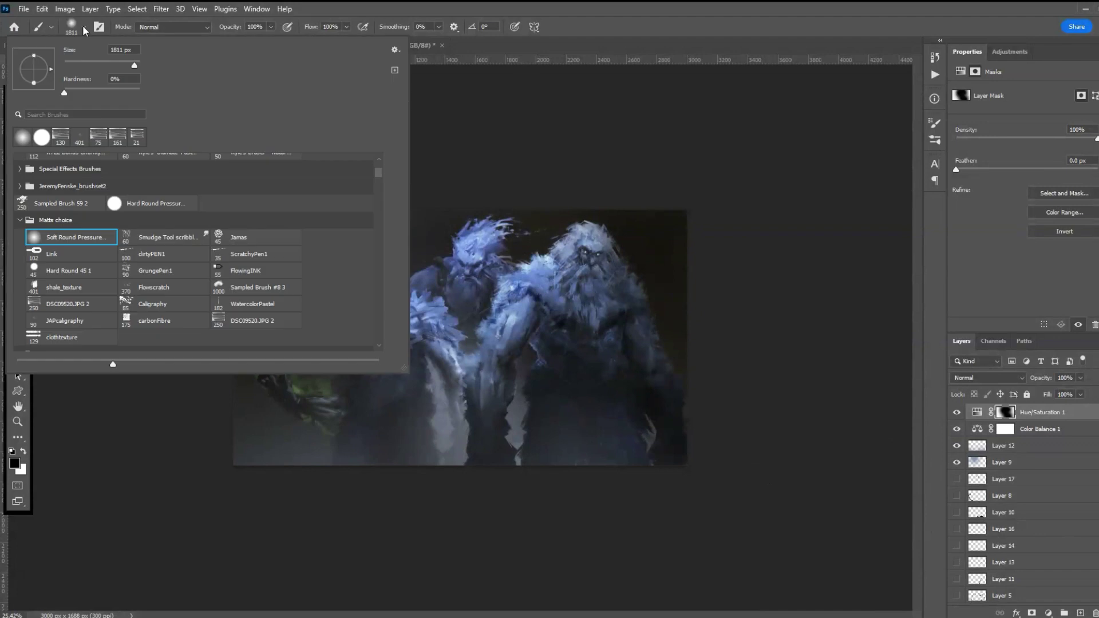
{"action": "left_click", "coordinate": [270, 28]}
{"action": "left_click", "coordinate": [236, 41]}
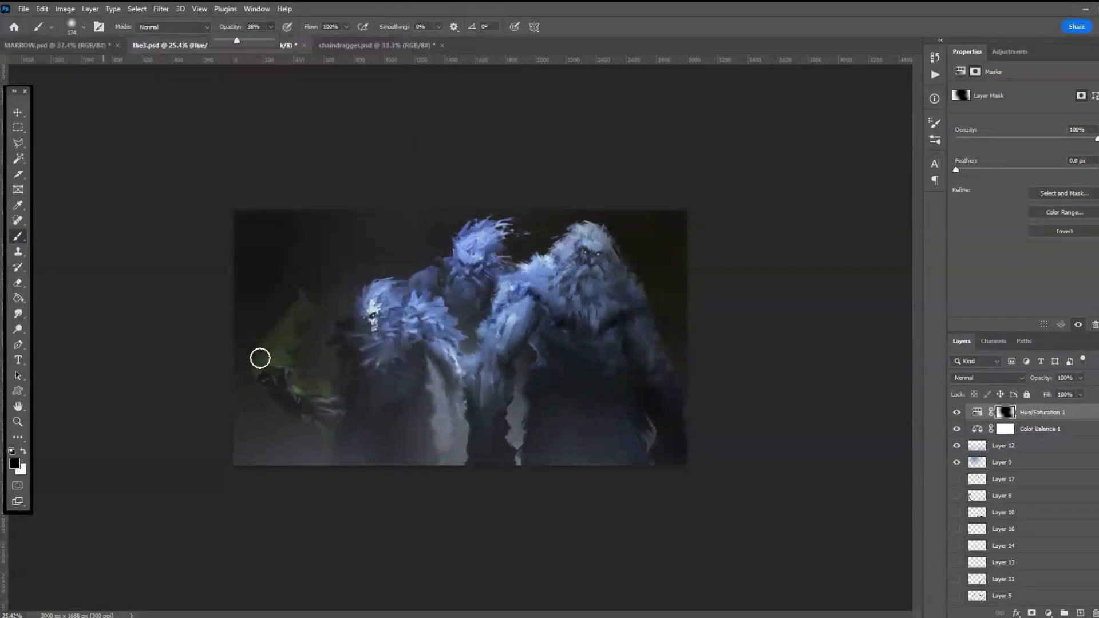
{"action": "left_click", "coordinate": [83, 28]}
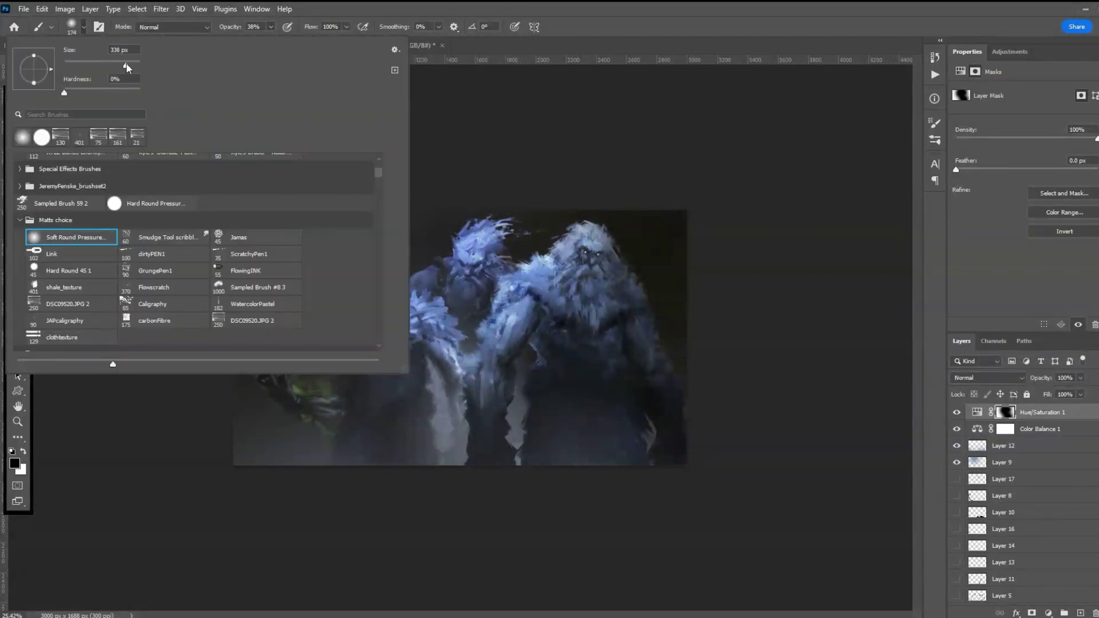
{"action": "left_click", "coordinate": [570, 32]}
{"action": "mouse_move", "coordinate": [278, 366]}
{"action": "left_mouse_down"}
{"action": "mouse_move", "coordinate": [316, 407]}
{"action": "mouse_move", "coordinate": [253, 354]}
{"action": "mouse_move", "coordinate": [262, 366]}
{"action": "mouse_move", "coordinate": [277, 343]}
{"action": "left_mouse_up"}
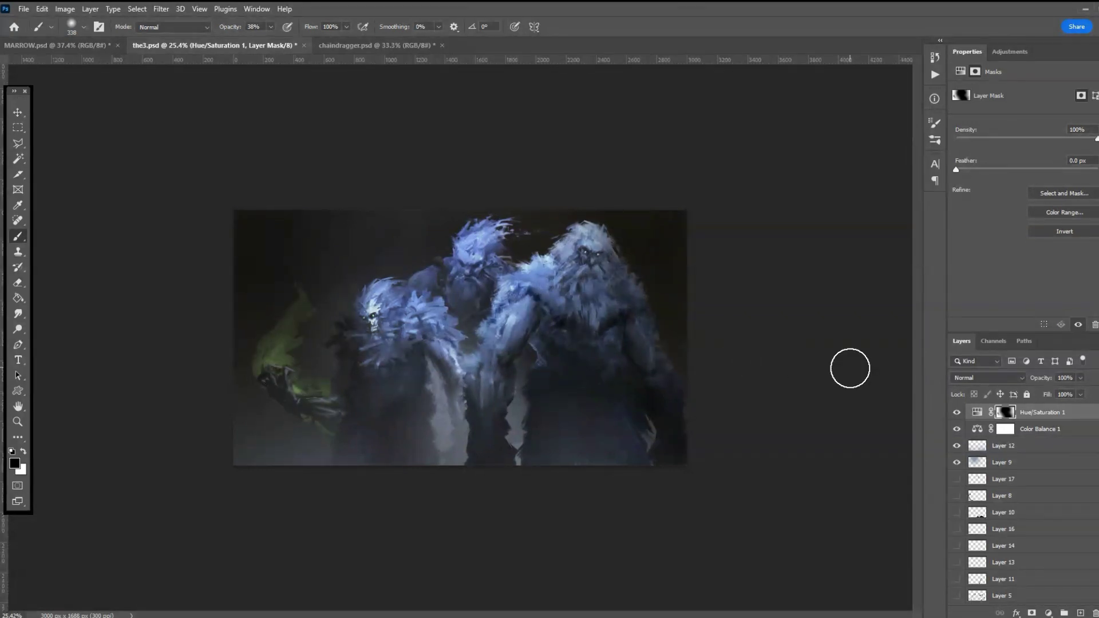
{"action": "scroll", "coordinate": [807, 367], "scroll_direction": "down", "scroll_amount": 1}
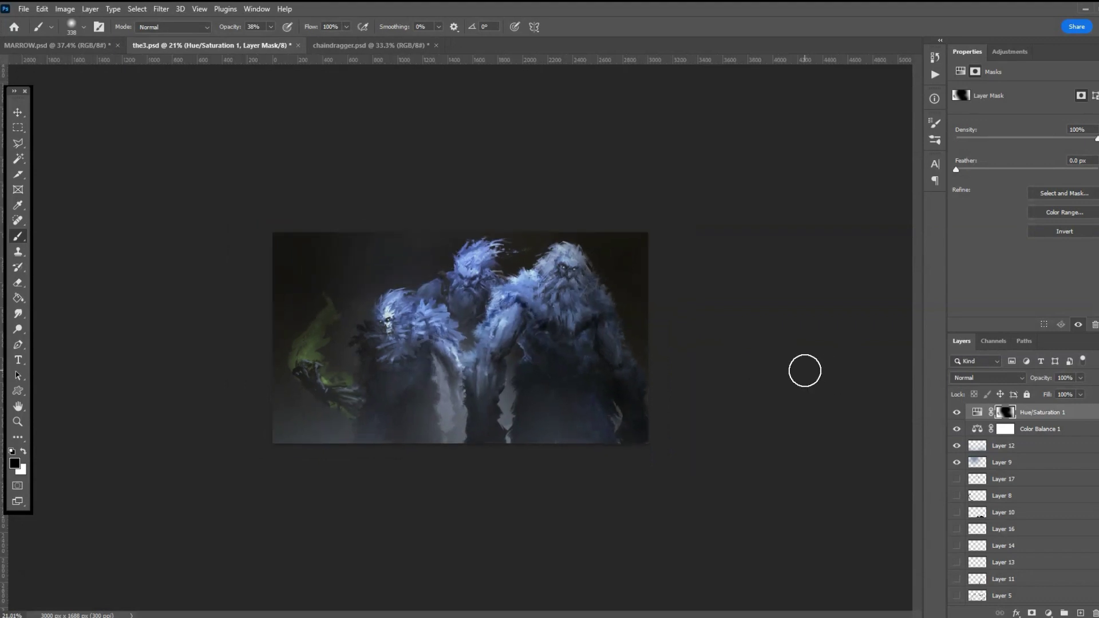